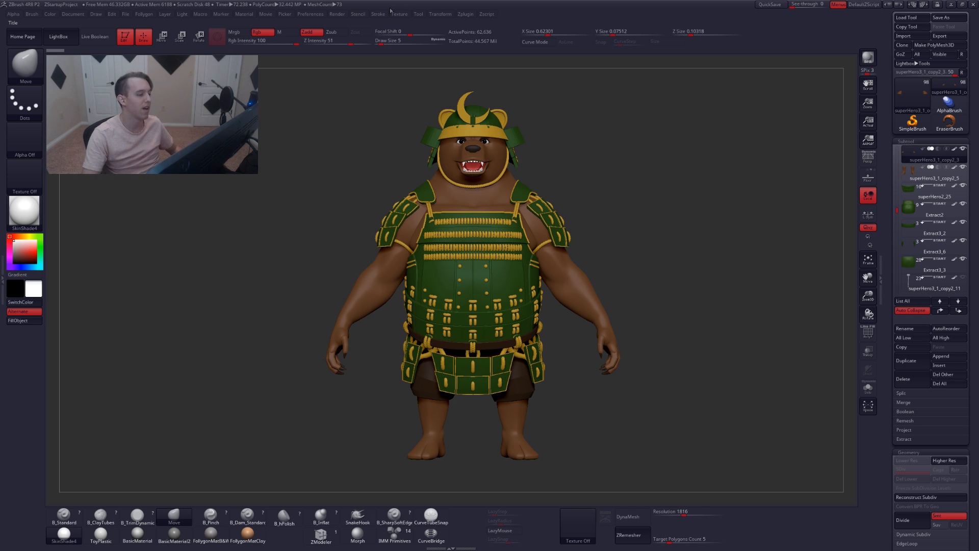
Enable Live Boolean and orbit around the samurai bear model
left_click(99, 39)
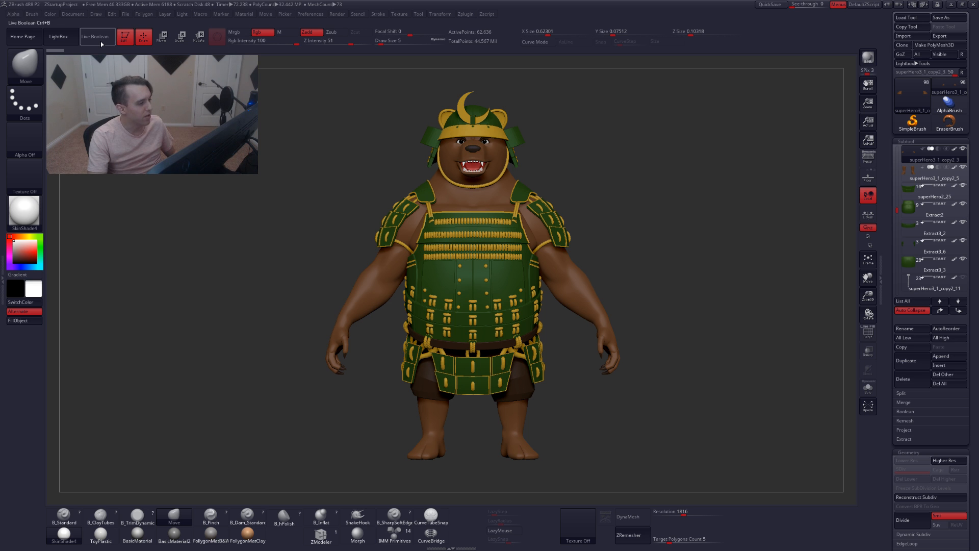
right_click_drag(427, 229, 579, 281, "ctrl")
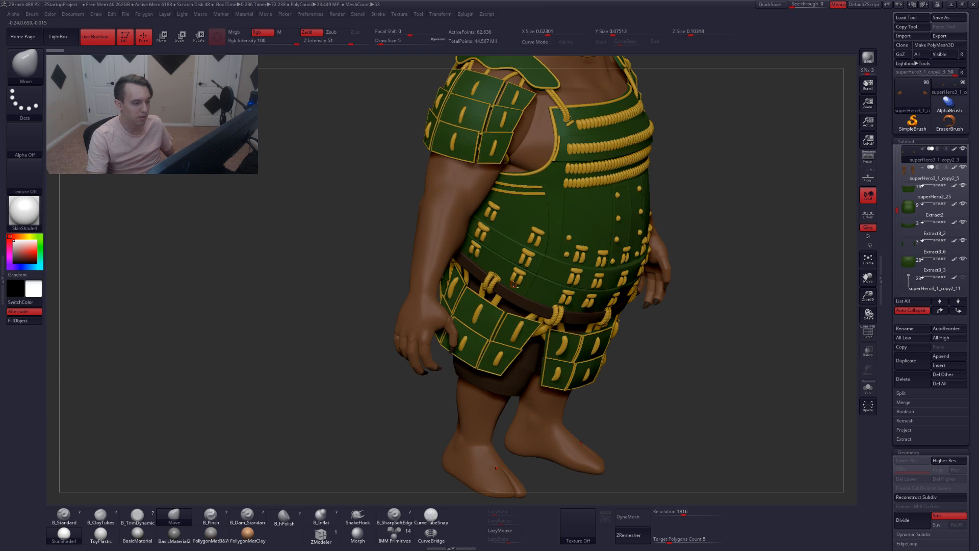
right_click_drag(506, 322, 426, 259, "ctrl")
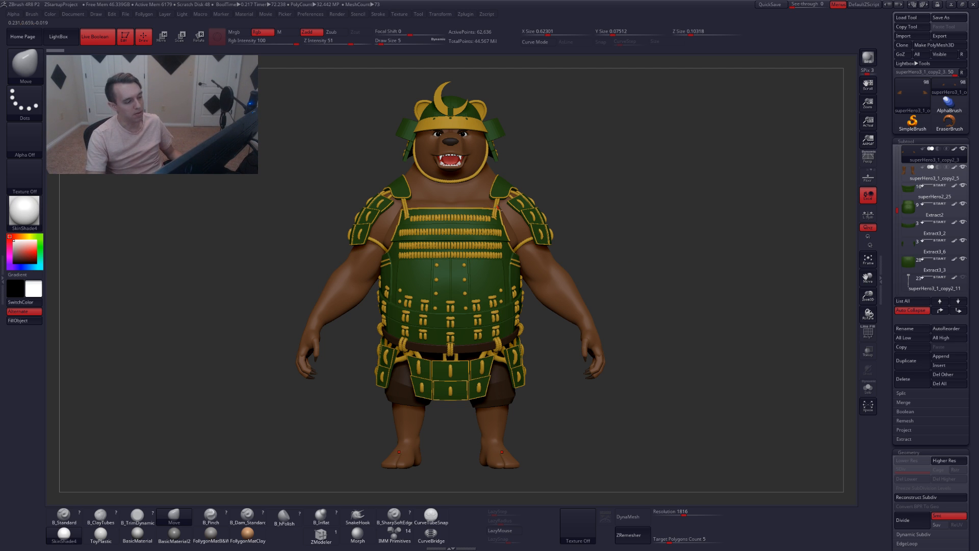
Isolate the rope subtool with its polygon frame and try to reconstruct its subdivision levels
left_click(498, 207, "alt")
key("alt+s")
key("alt+s")
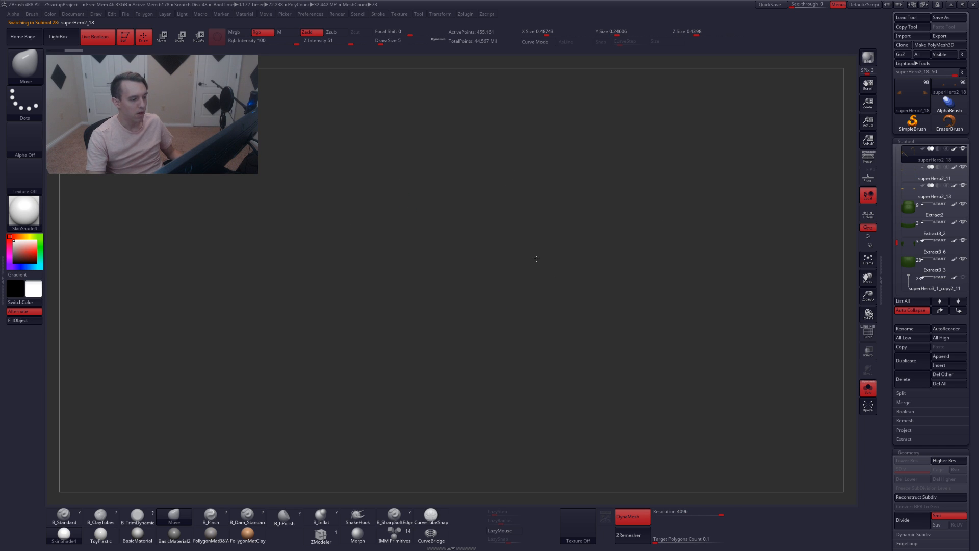
key("f")
right_click_drag(734, 316, 619, 294, "ctrl")
key("shift+f")
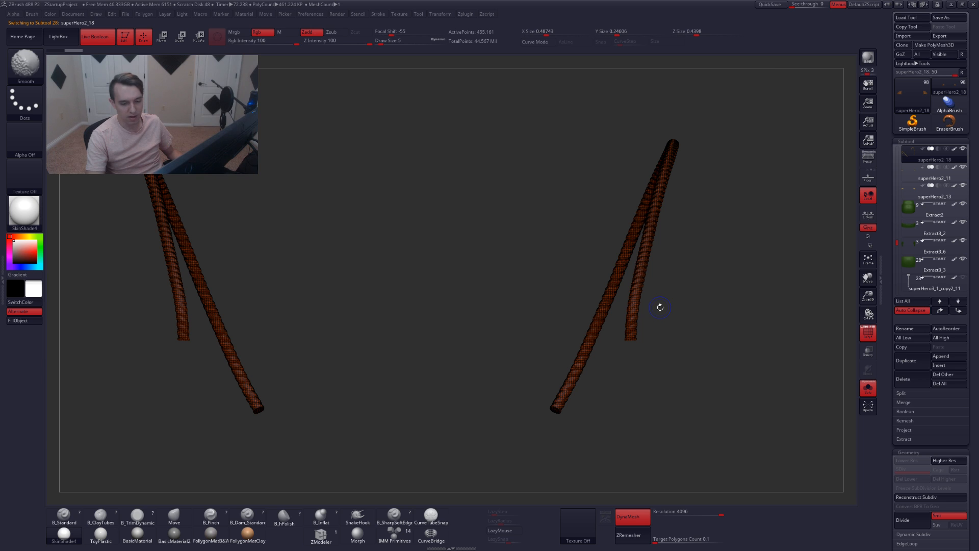
left_click(925, 497)
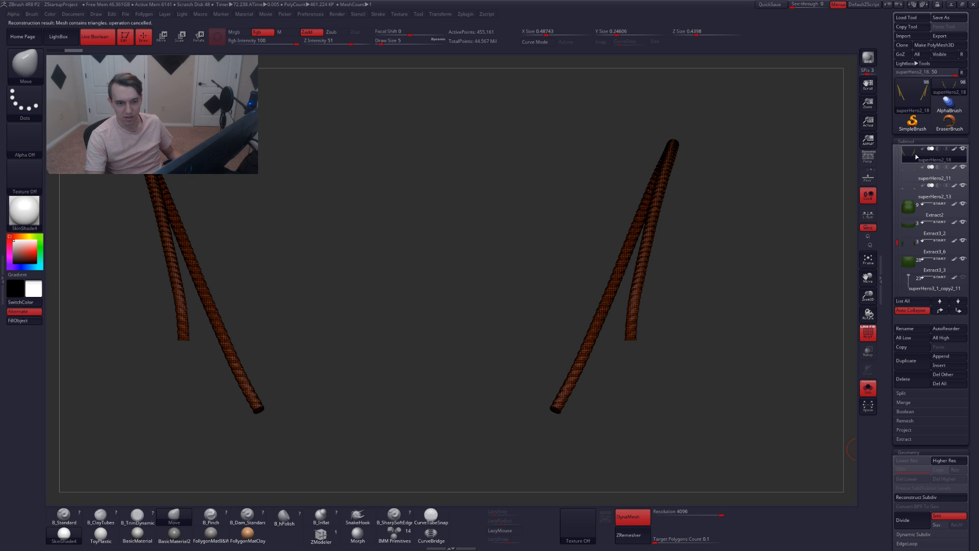
Switch to the neighbouring subdivided rope subtool and isolate it
mouse_move(905, 163)
key("Up")
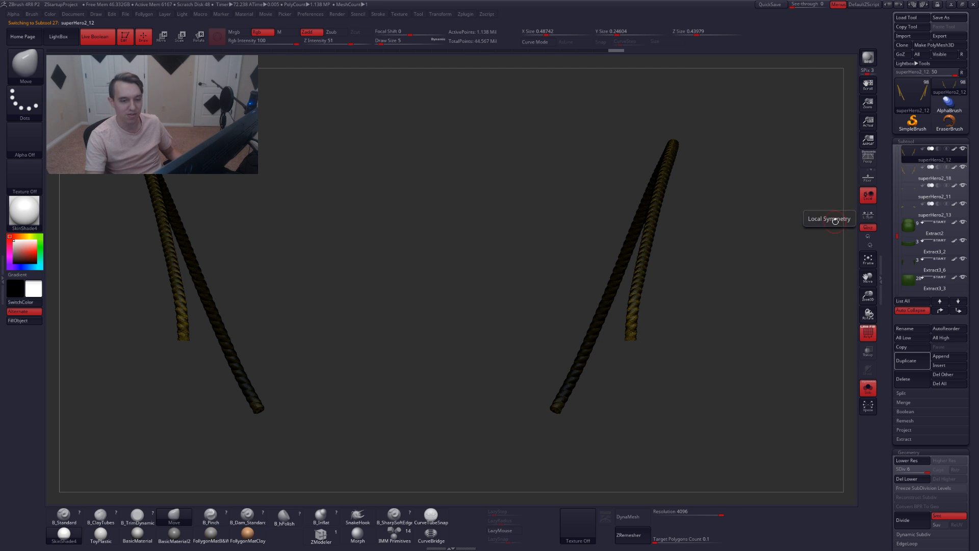
key("alt+s")
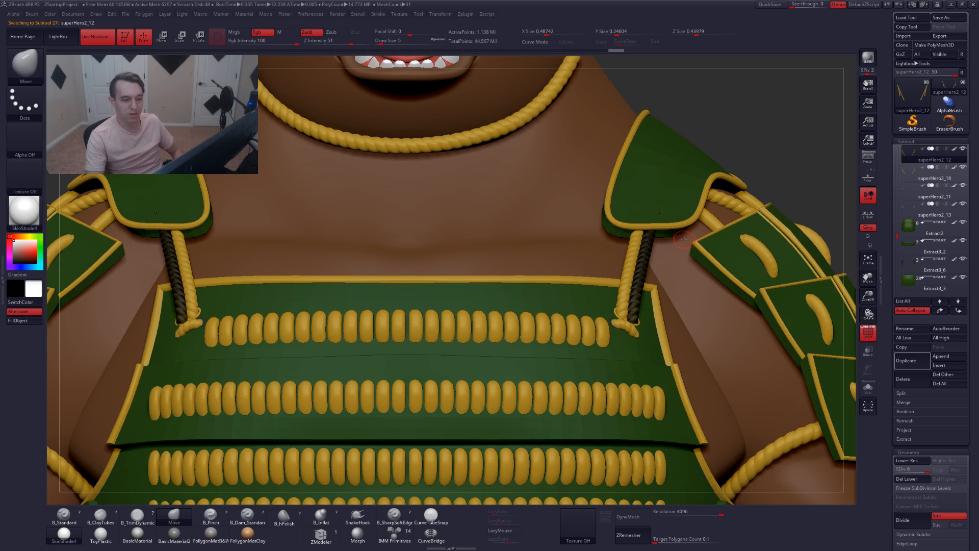
key("Down")
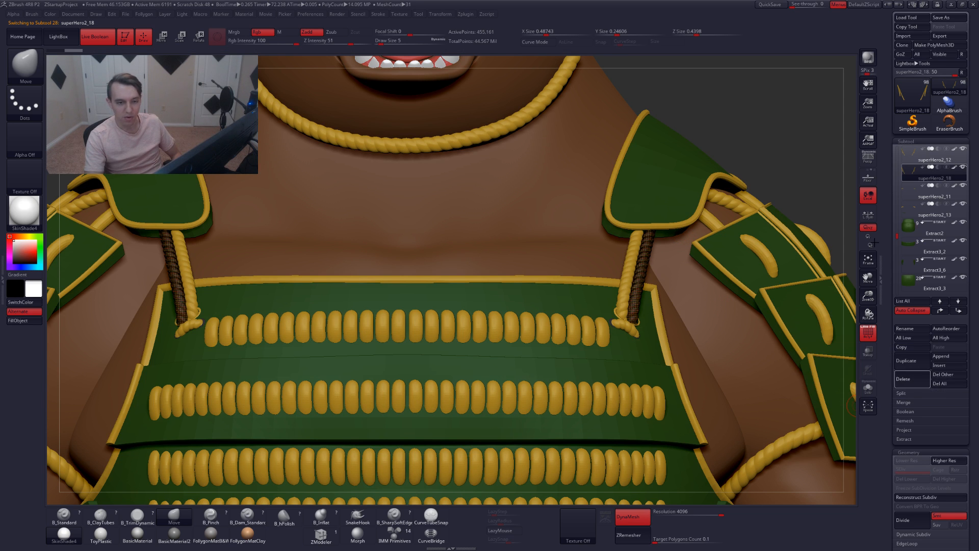
key("Up")
key("alt+s")
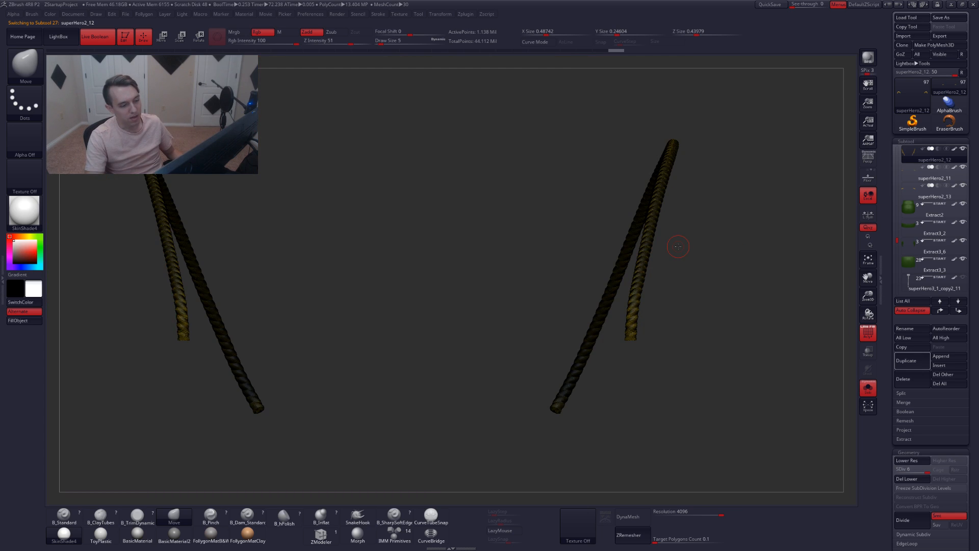
Step the ropes down to their lowest subdivision level and back up to the highest
key("shift+d")
key("shift+d")
key("shift+d")
key("shift+d")
key("shift+d")
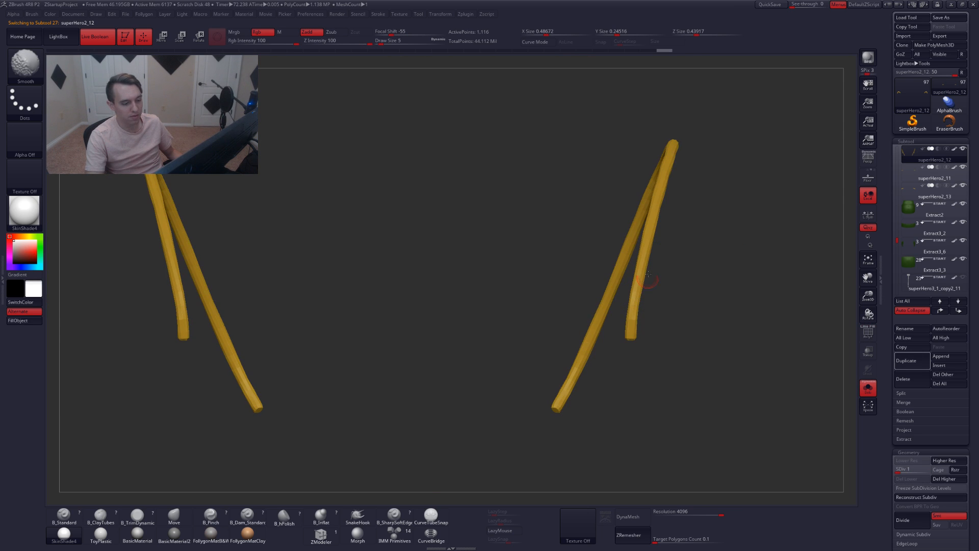
key("d")
key("d")
key("d")
key("d")
key("d")
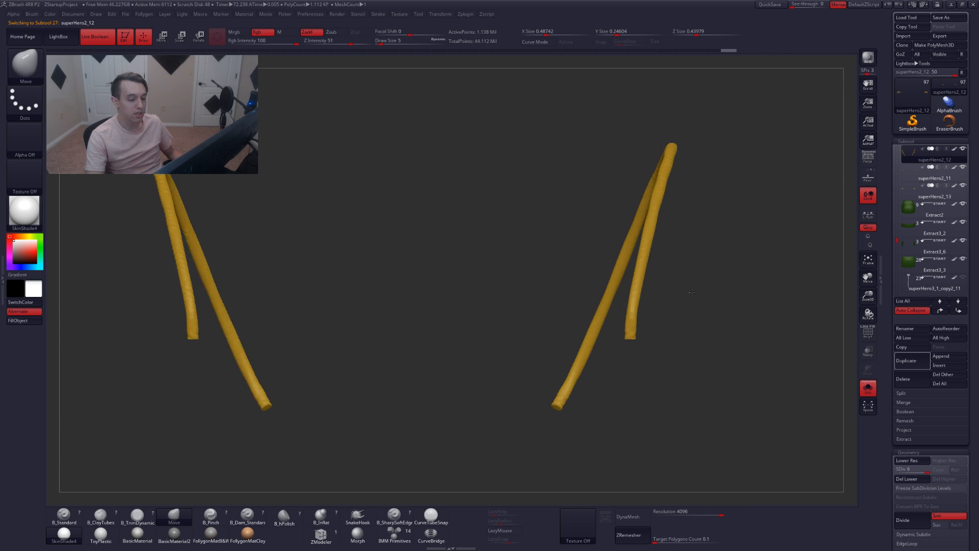
Exit solo mode and inspect the shoulder rope subtool with its polygon frame
key("alt+s")
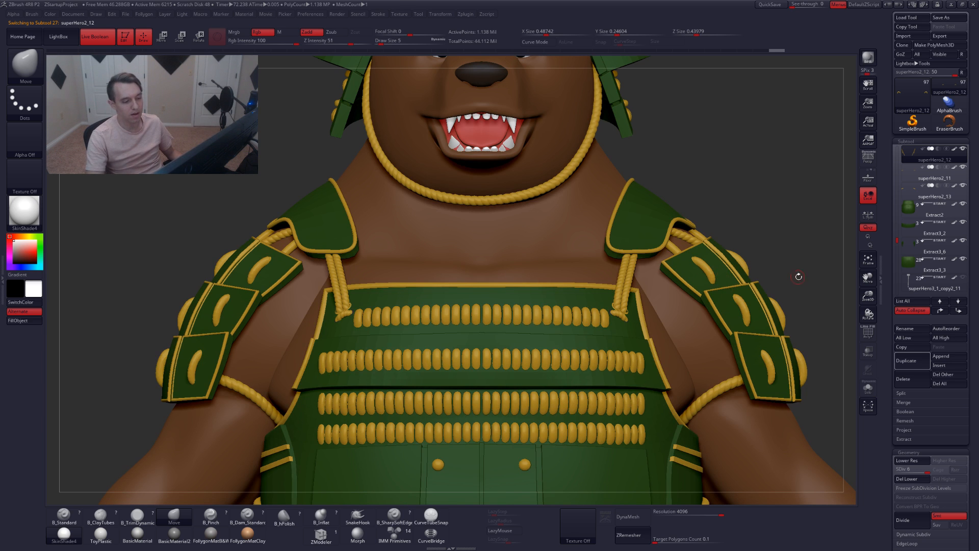
left_click(624, 273, "alt")
key("shift+f")
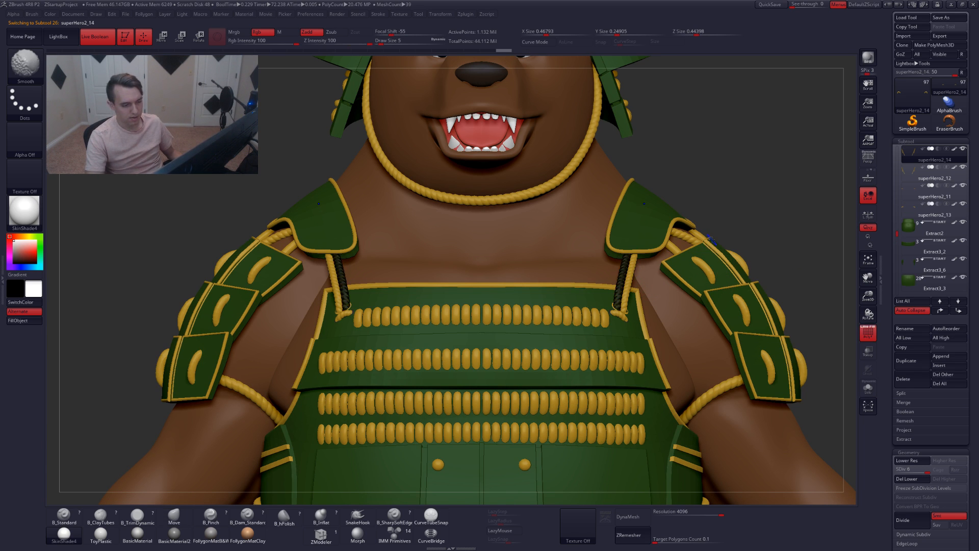
key("Up")
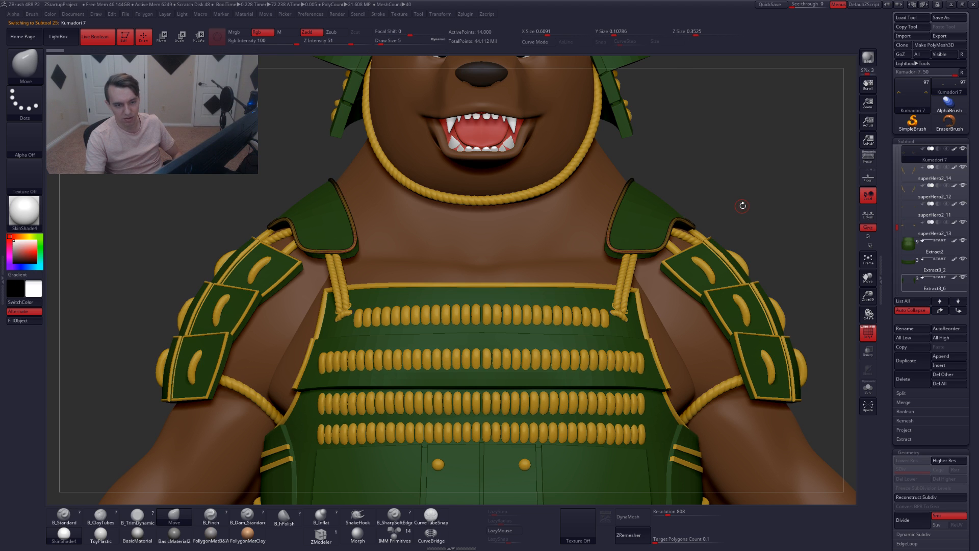
key("Down")
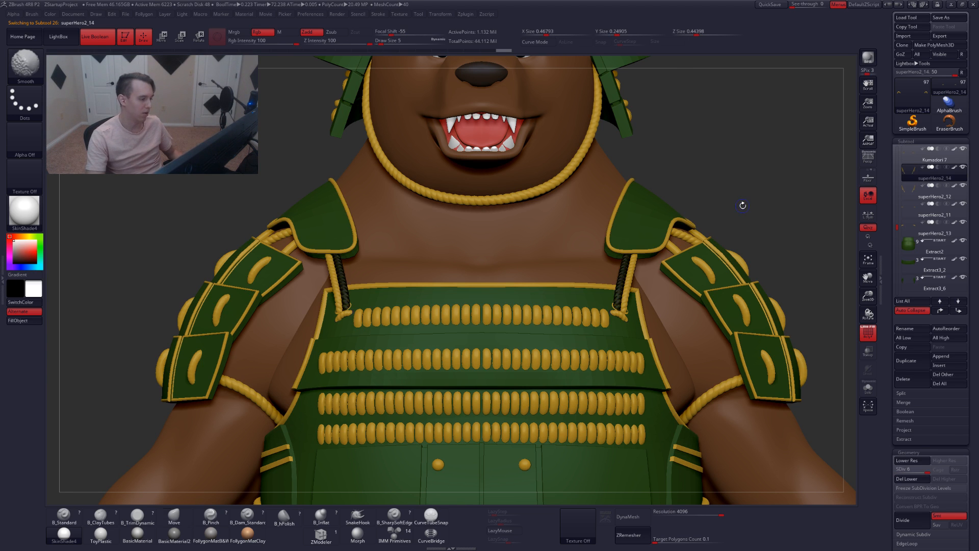
key("shift+f")
key("f")
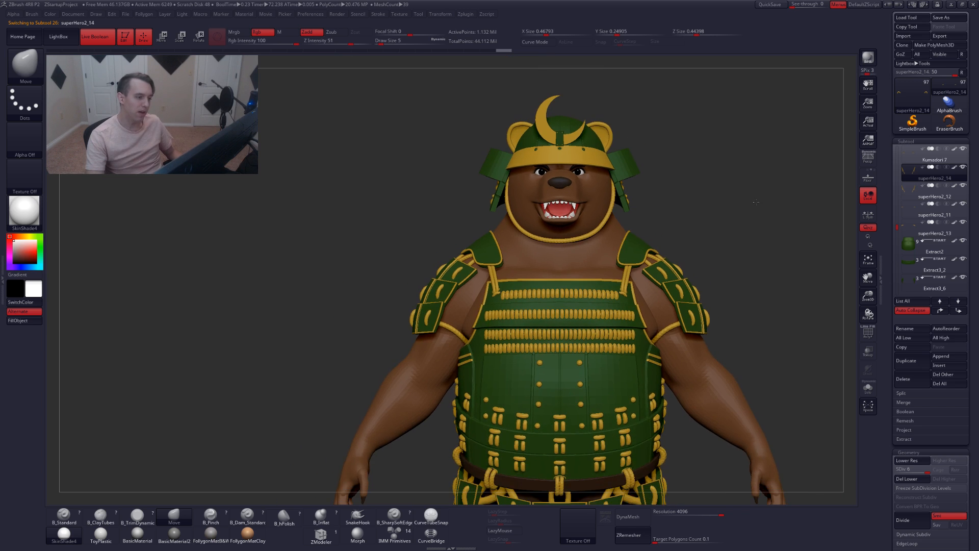
Scroll the subtool list and select the cylinder subtool held by the posed mannequin
left_click_drag(699, 181, 647, 130, "alt")
left_click_drag(717, 201, 686, 162, "alt")
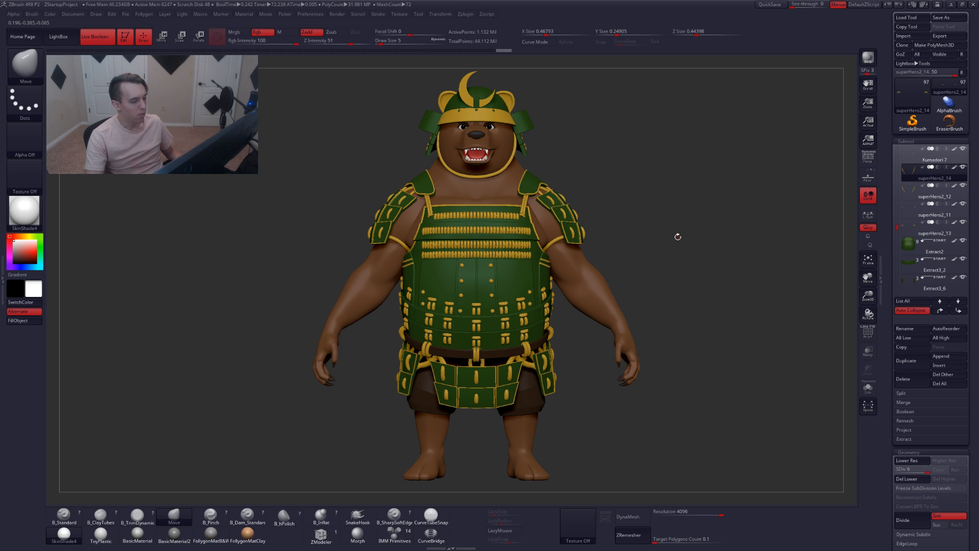
left_click_drag(676, 237, 634, 227, "alt")
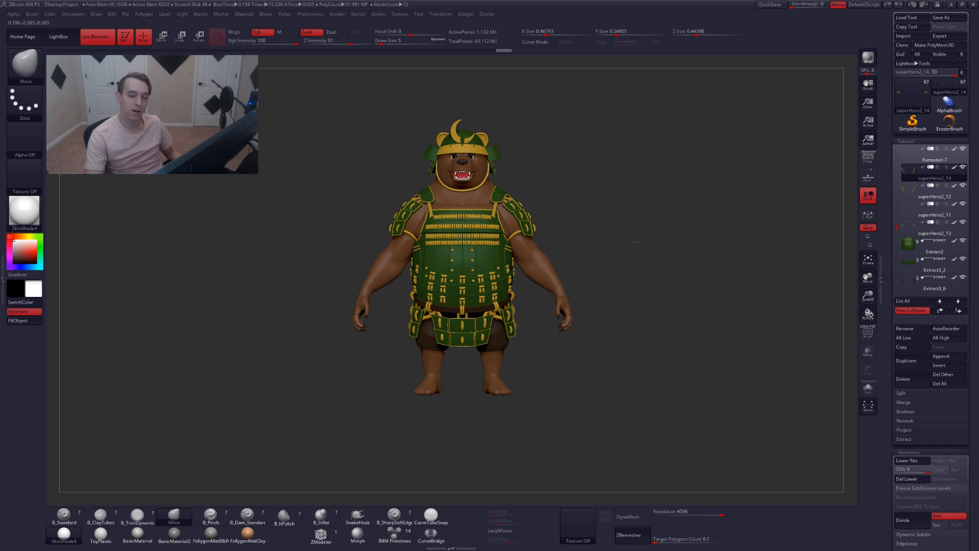
left_click(913, 176)
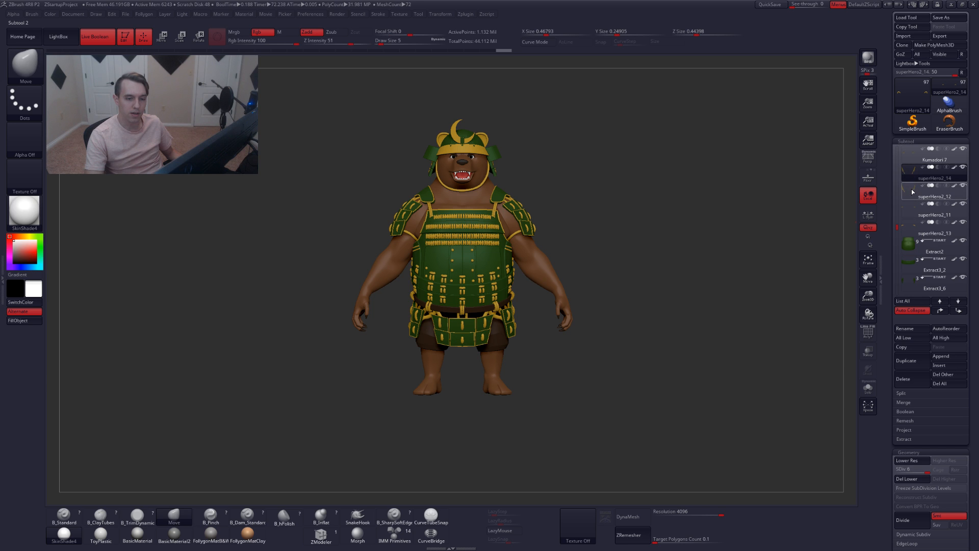
left_click(909, 180, "ctrl+shift")
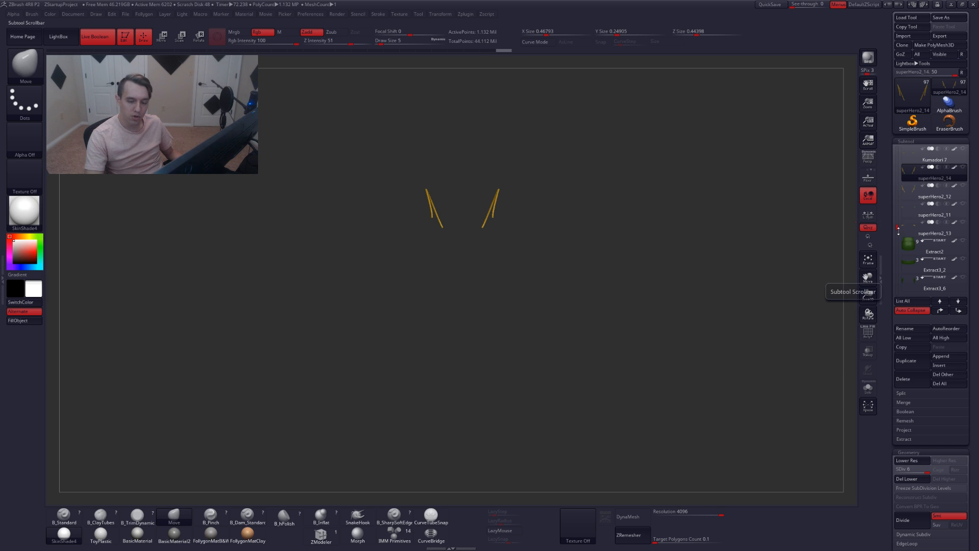
left_click_drag(897, 227, 899, 257)
left_click(910, 247)
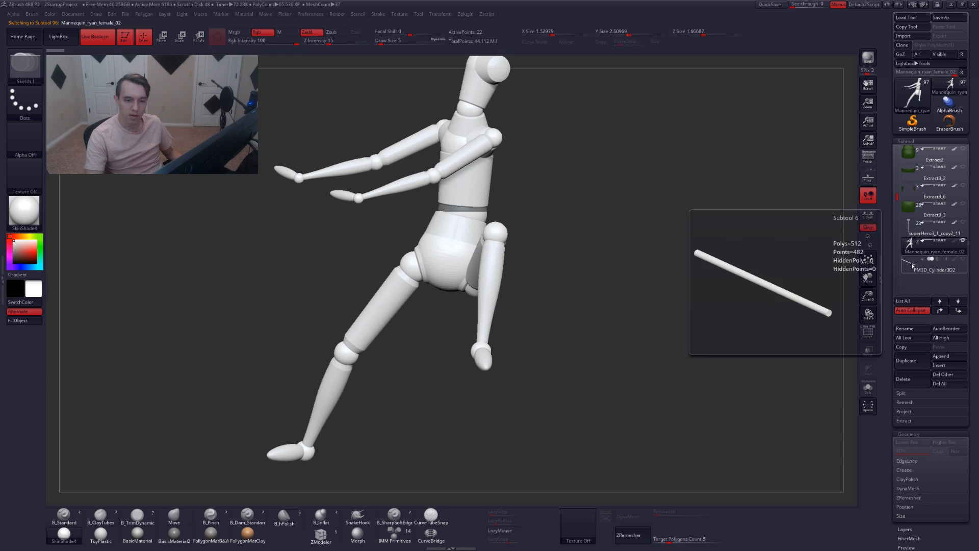
left_click(913, 265)
left_click_drag(596, 263, 589, 207)
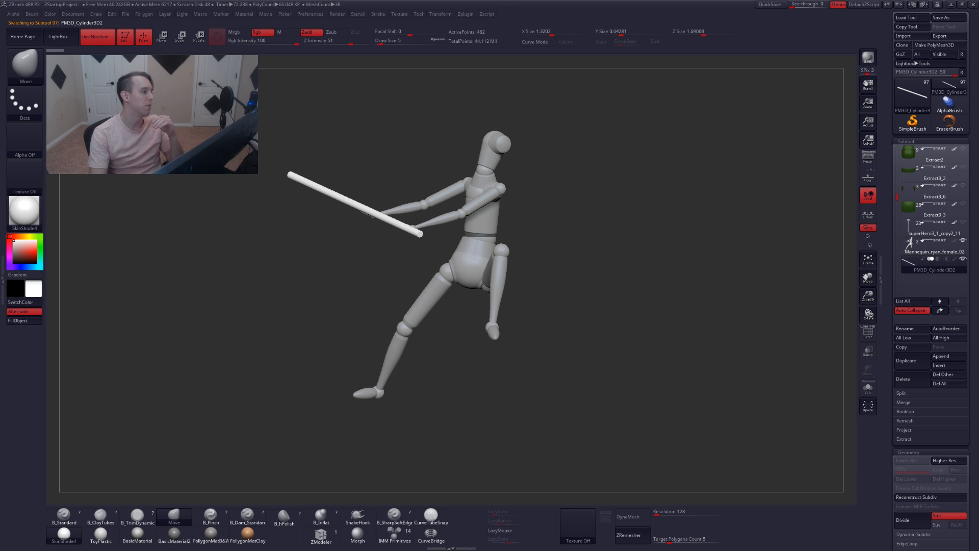
Browse the Mannequin folder in LightBox and close it
left_click(78, 37)
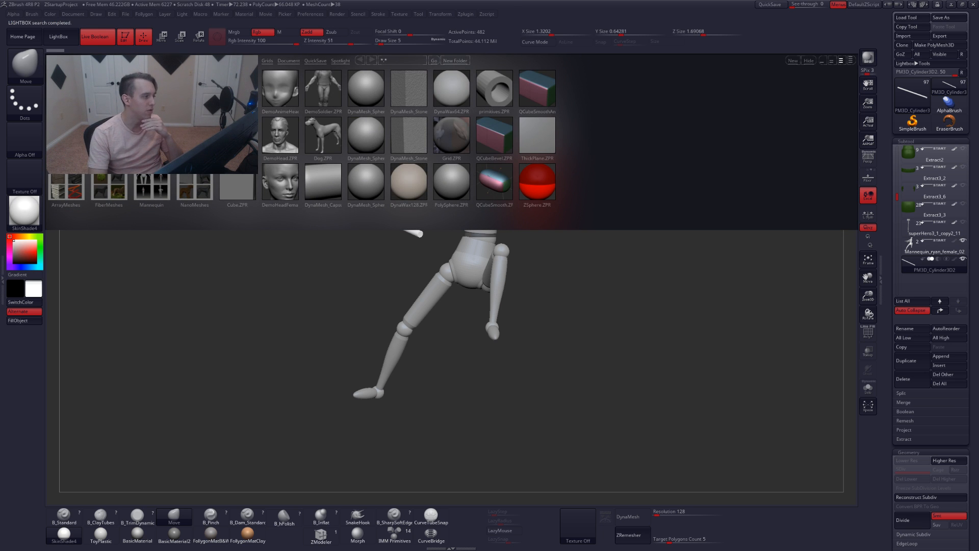
left_click(156, 192)
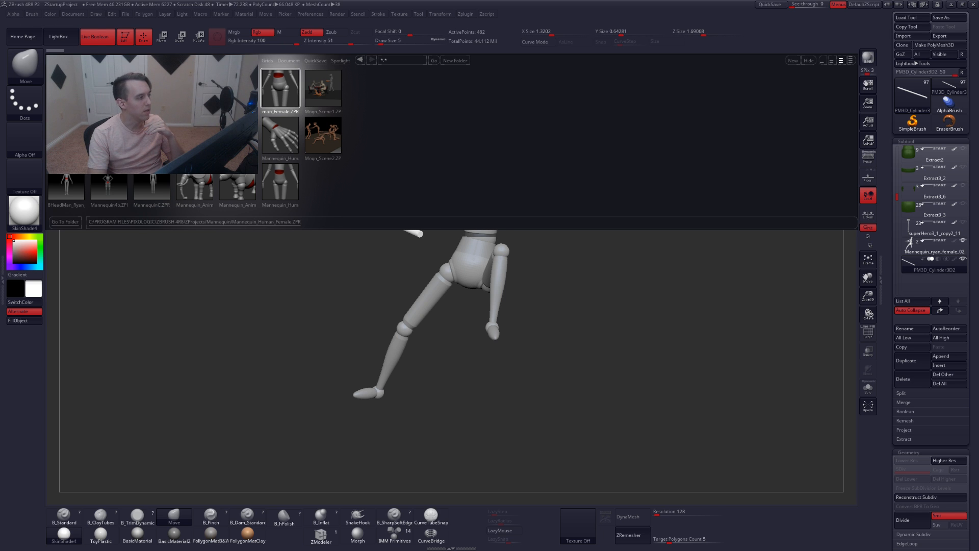
left_click(58, 36)
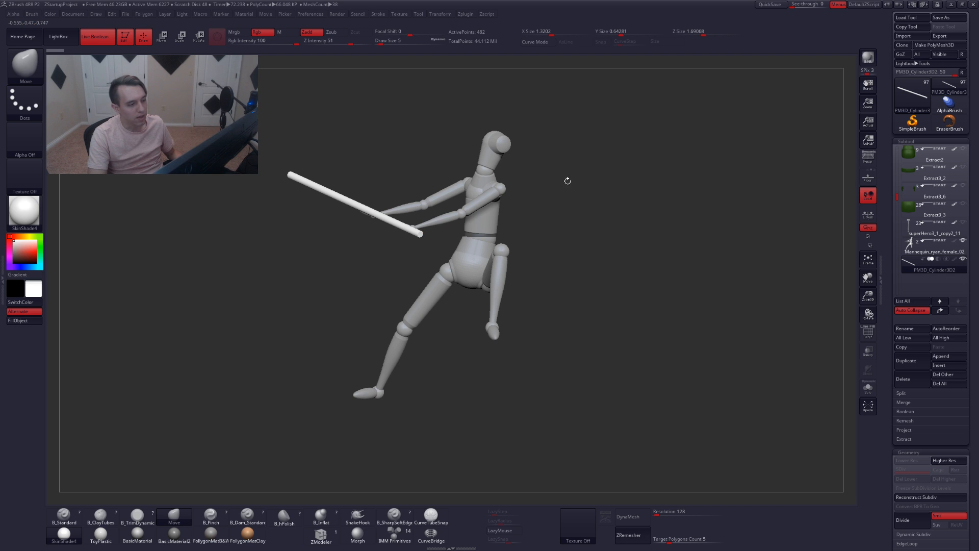
Select the mannequin subtool and adjust its pelvis joint
left_click(919, 249)
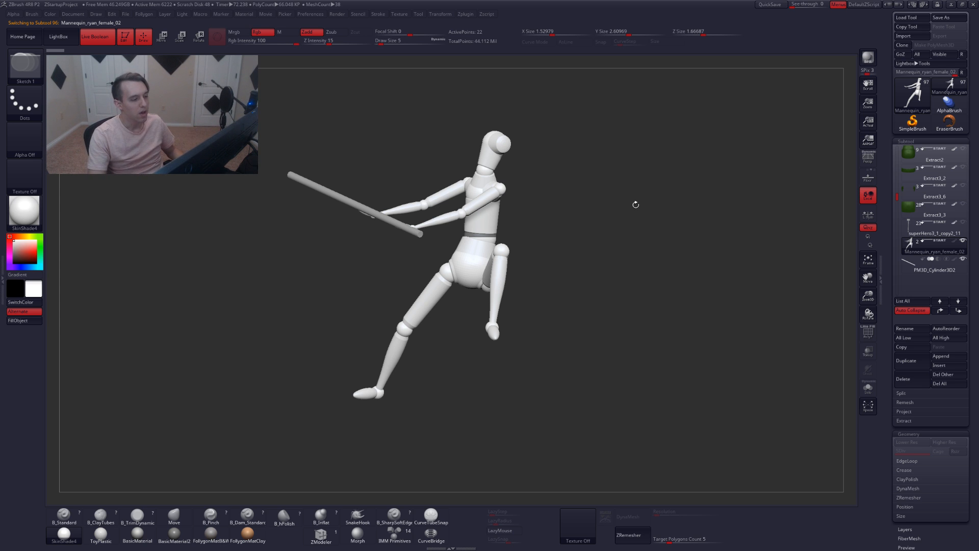
left_click_drag(452, 235, 435, 310)
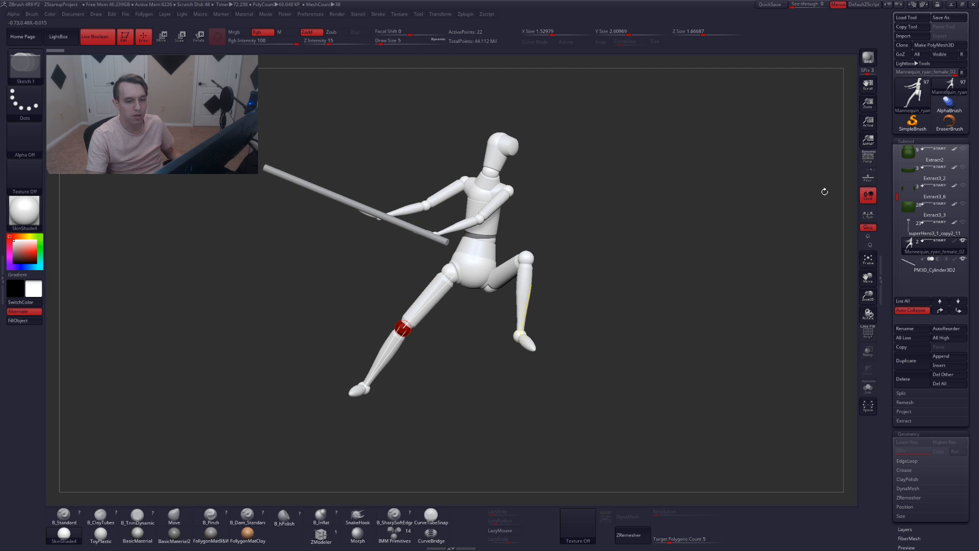
left_click(868, 158)
left_click(513, 265)
mouse_move(513, 265)
right_mouse_down()
mouse_move(466, 264)
mouse_move(496, 261)
right_mouse_up()
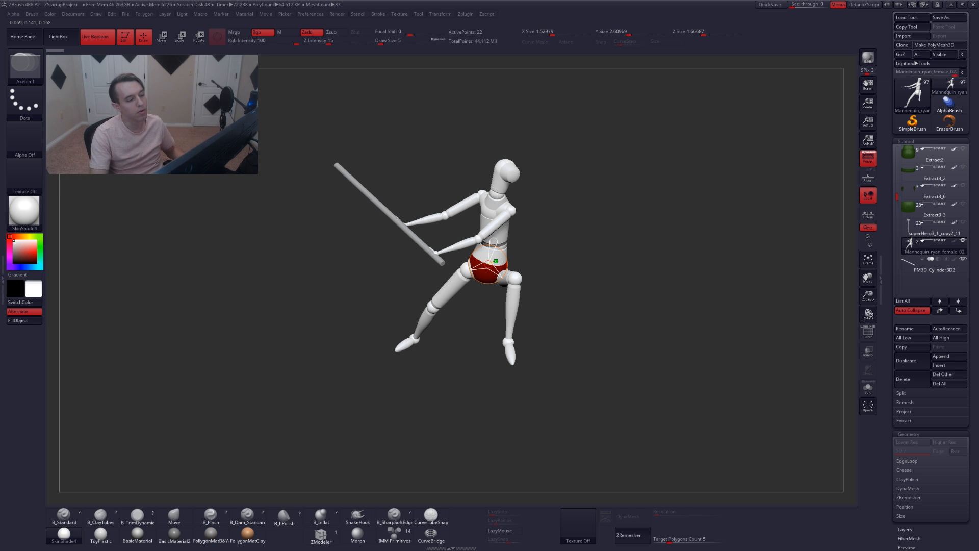
right_click_drag(409, 266, 551, 312)
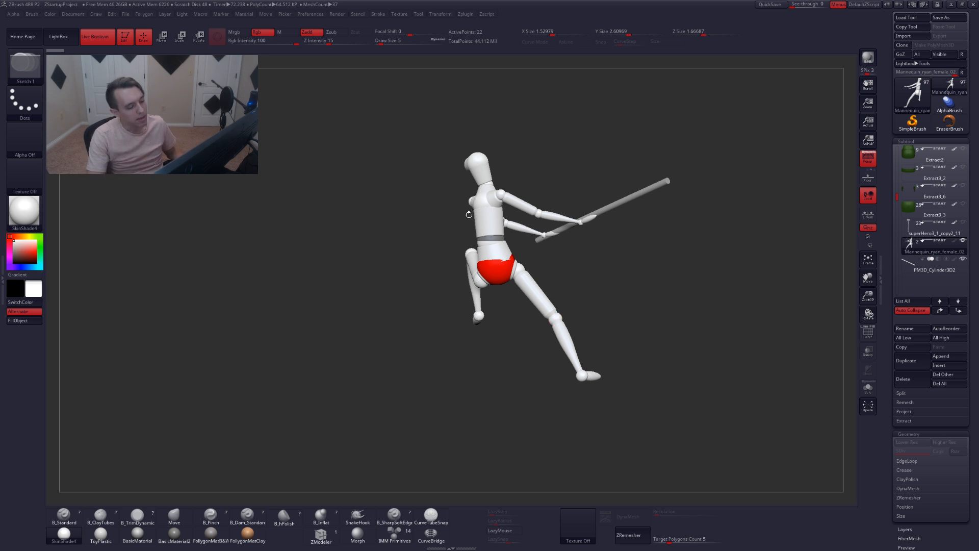
left_click_drag(388, 326, 450, 242)
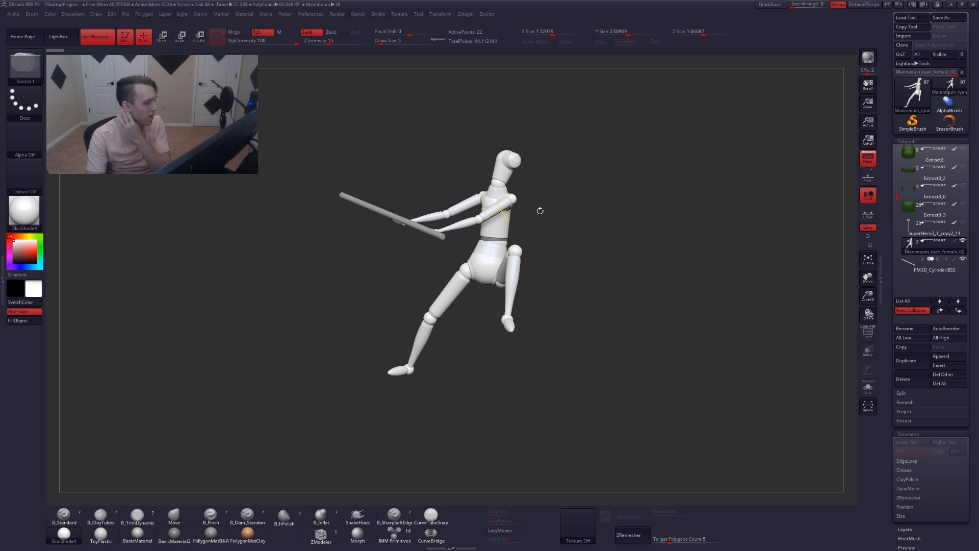
left_click_drag(556, 251, 585, 259)
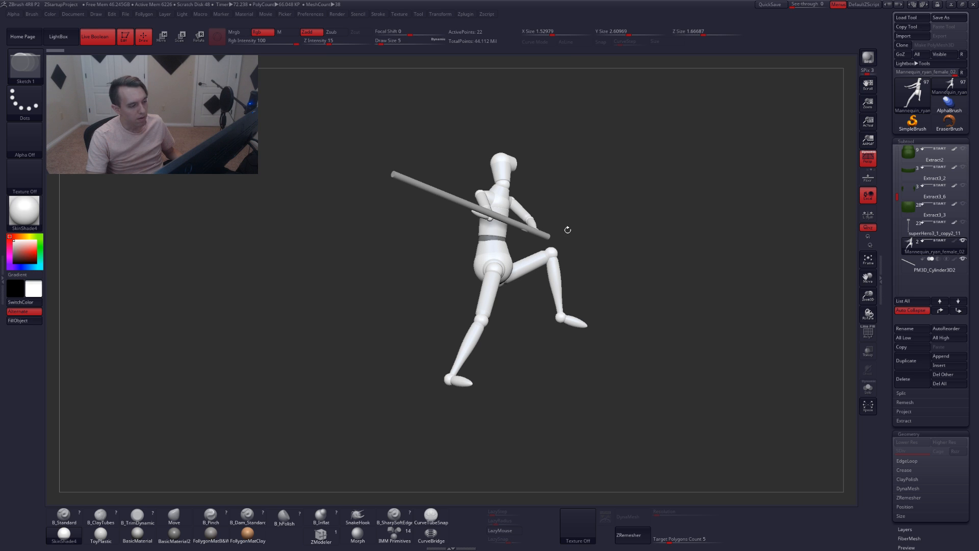
left_click_drag(610, 256, 576, 267)
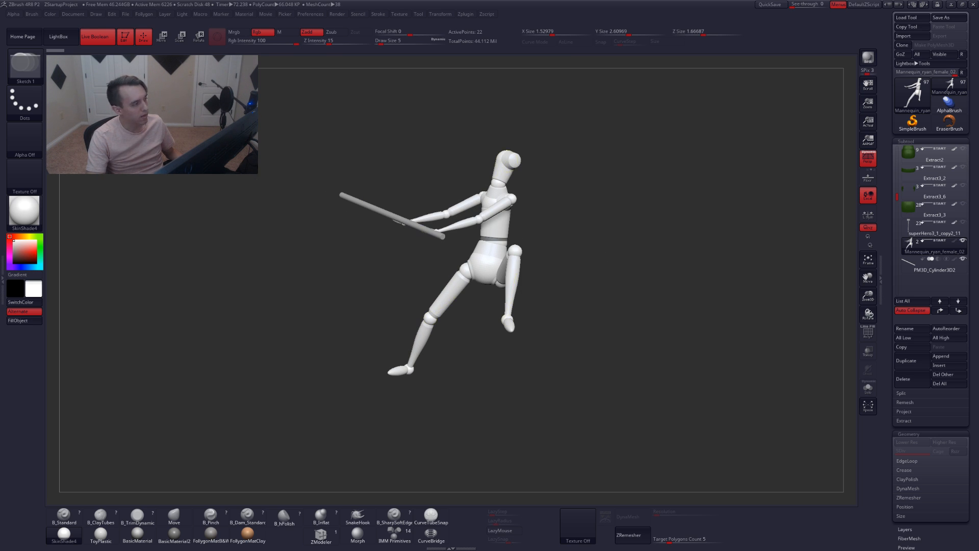
left_click(58, 36)
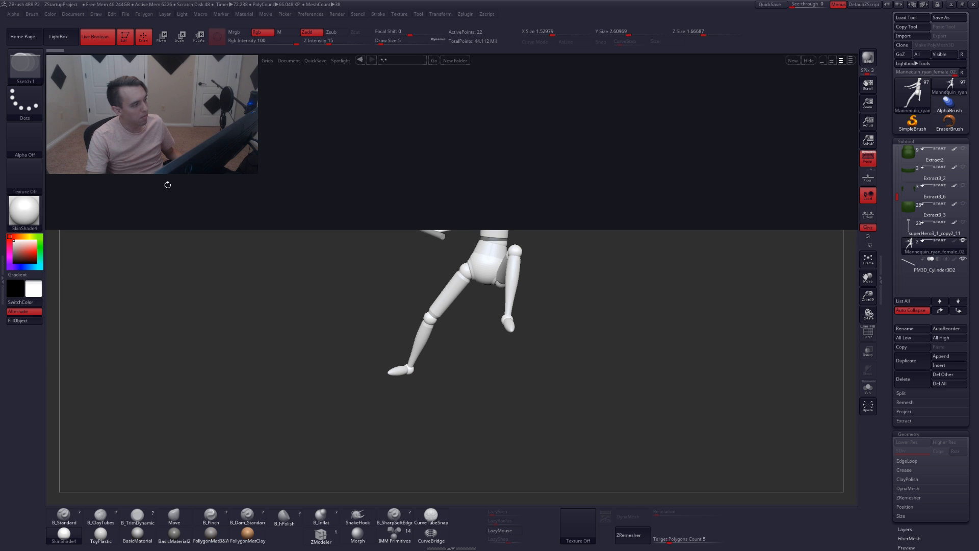
left_click(74, 38)
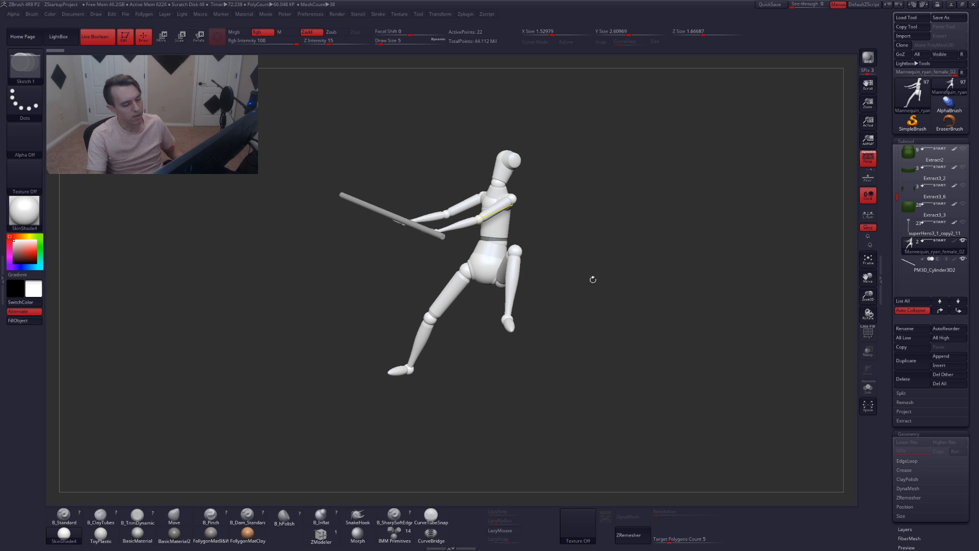
Exit solo mode so the whole bear model shows alongside the posed mannequin
left_click_drag(554, 228, 548, 241, "alt")
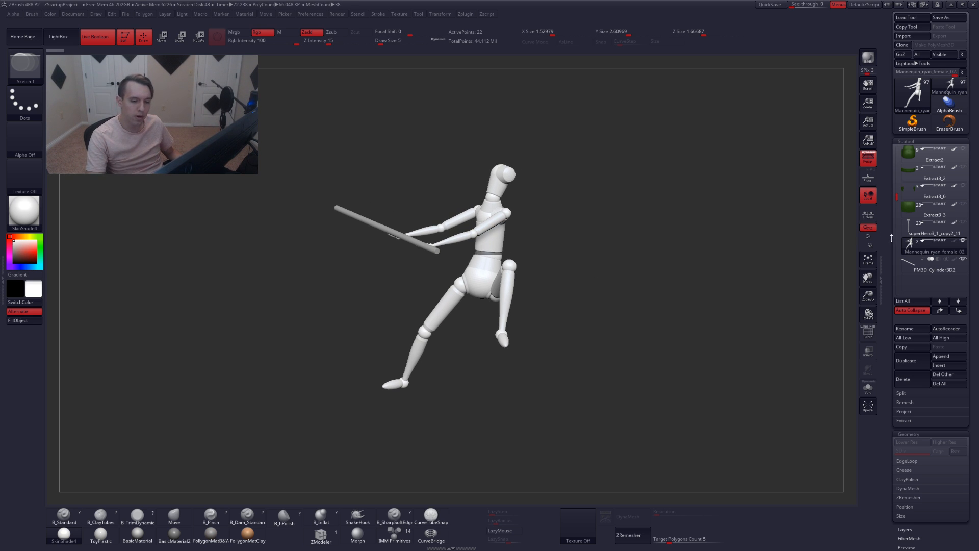
left_click(912, 250)
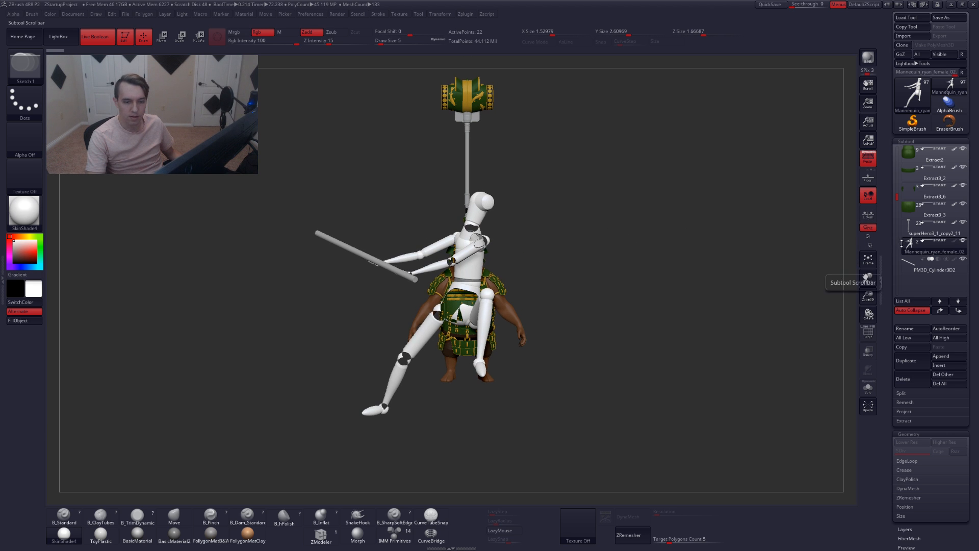
Browse the subtool list, selecting the cylinder, the Kumadori 10 head and the superHero3_1_copy2 armour subtools
left_click(909, 270)
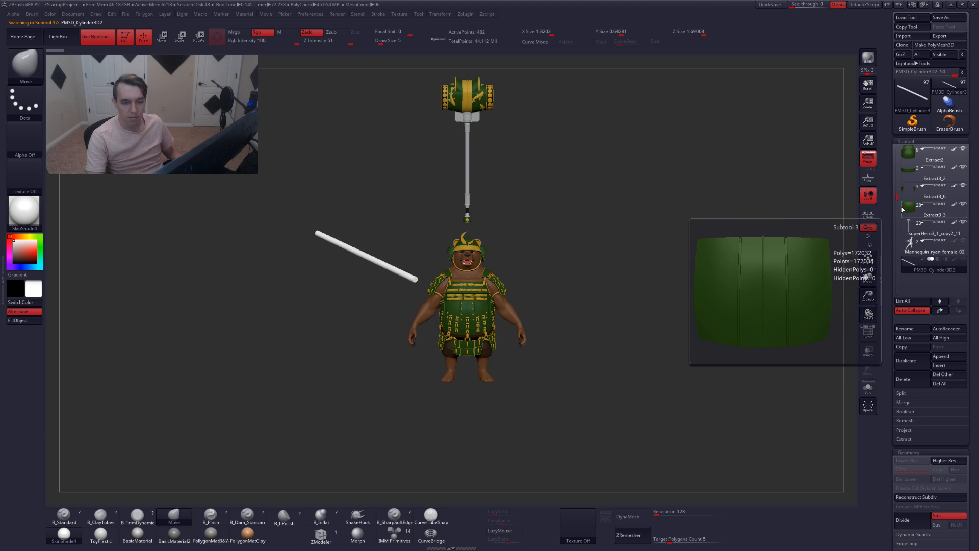
left_click_drag(898, 197, 893, 146)
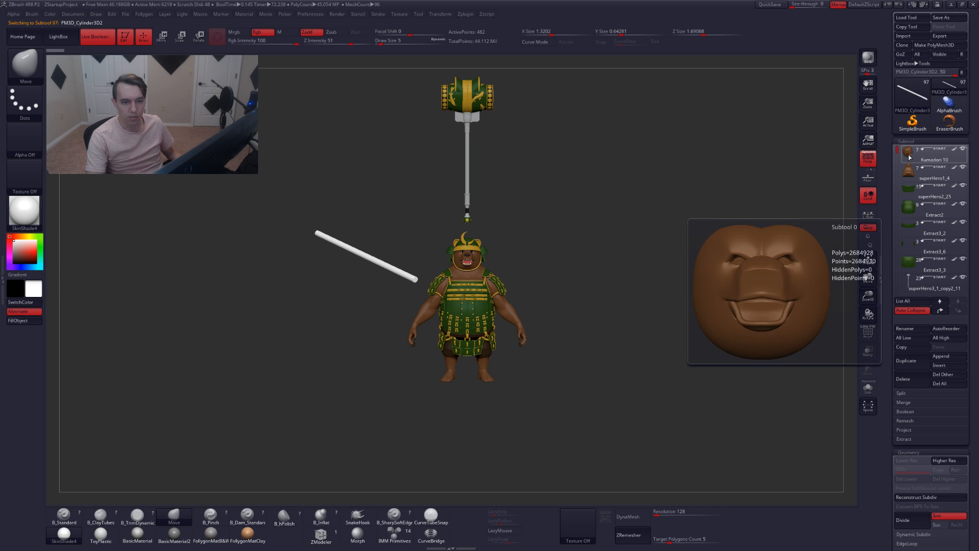
left_click(907, 154)
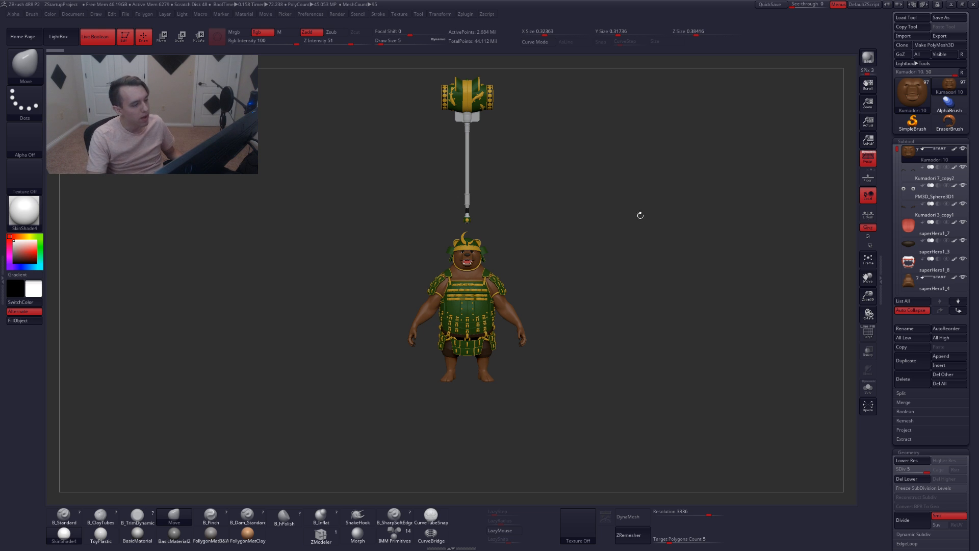
left_click_drag(897, 151, 909, 236)
left_click(909, 234)
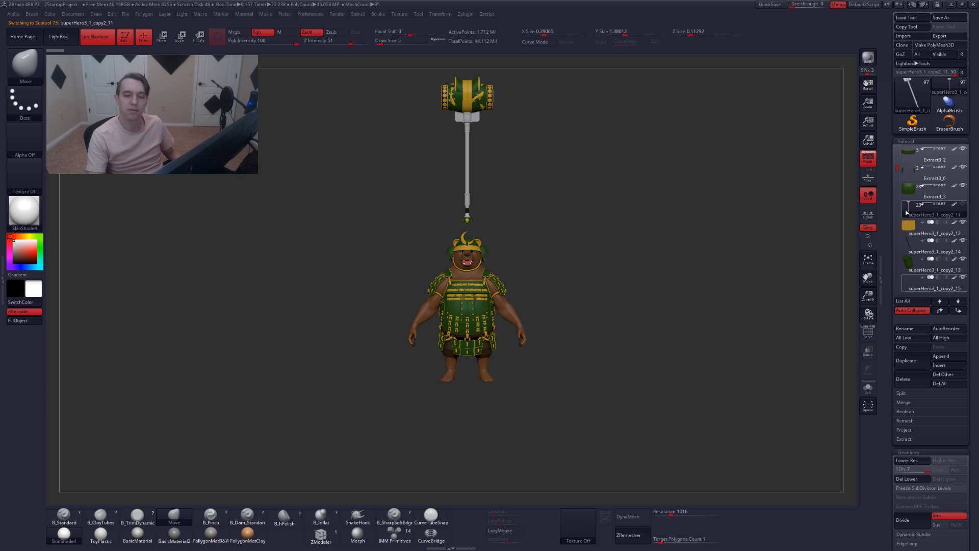
mouse_move(904, 230)
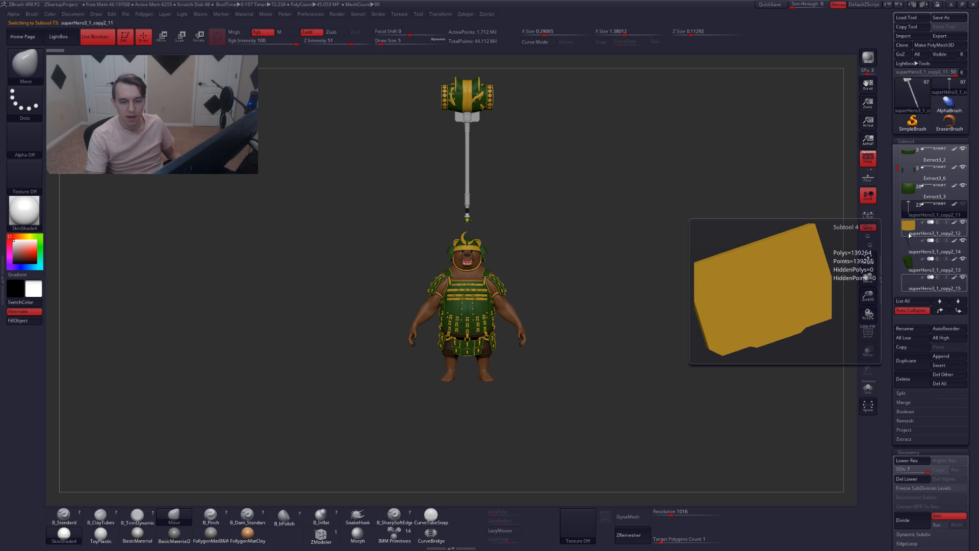
left_click(908, 230)
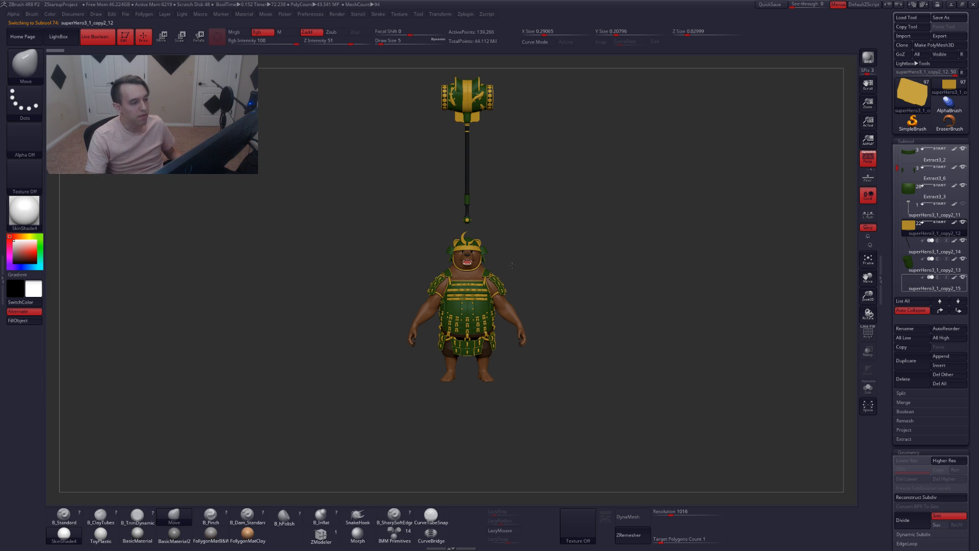
Select the superHero3_1_copy2_11 subtool and delete it
mouse_move(512, 265)
right_mouse_down("ctrl")
mouse_move(516, 292)
mouse_move(529, 274)
right_mouse_up("ctrl")
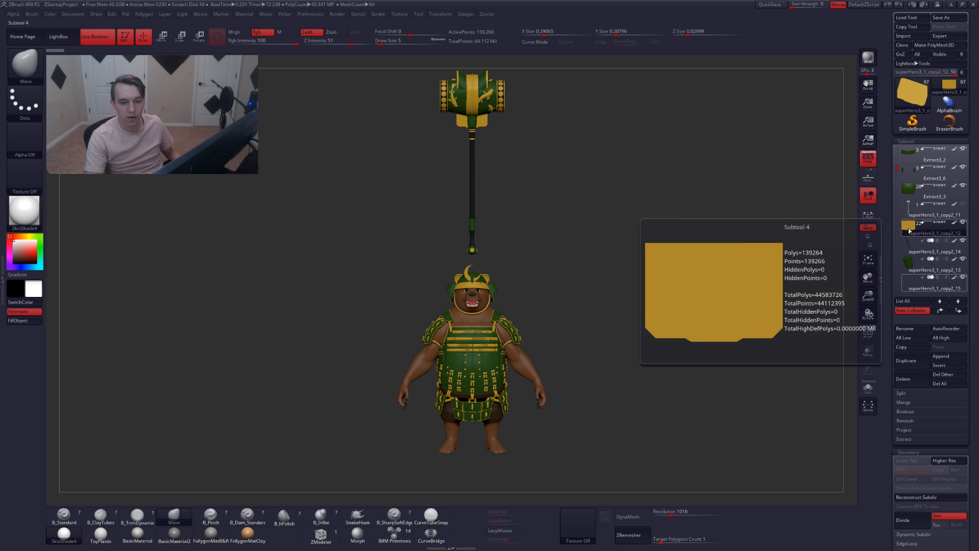
left_click(911, 210)
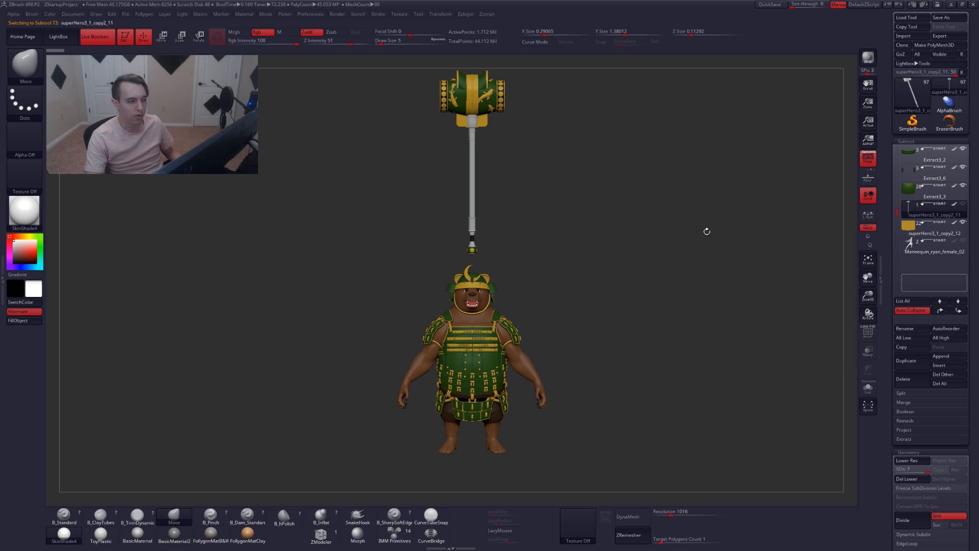
key("shift+f")
key("shift+f")
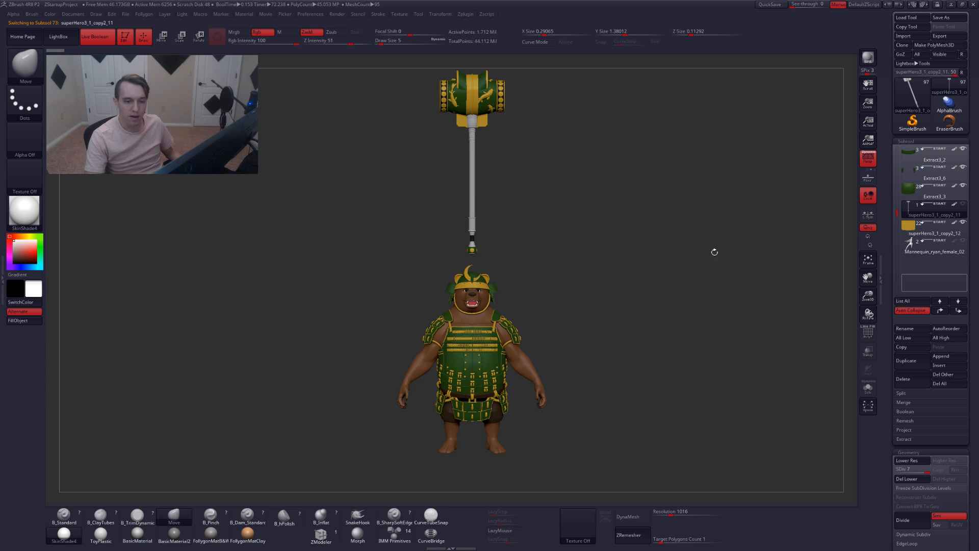
left_click(903, 379)
left_click(840, 392)
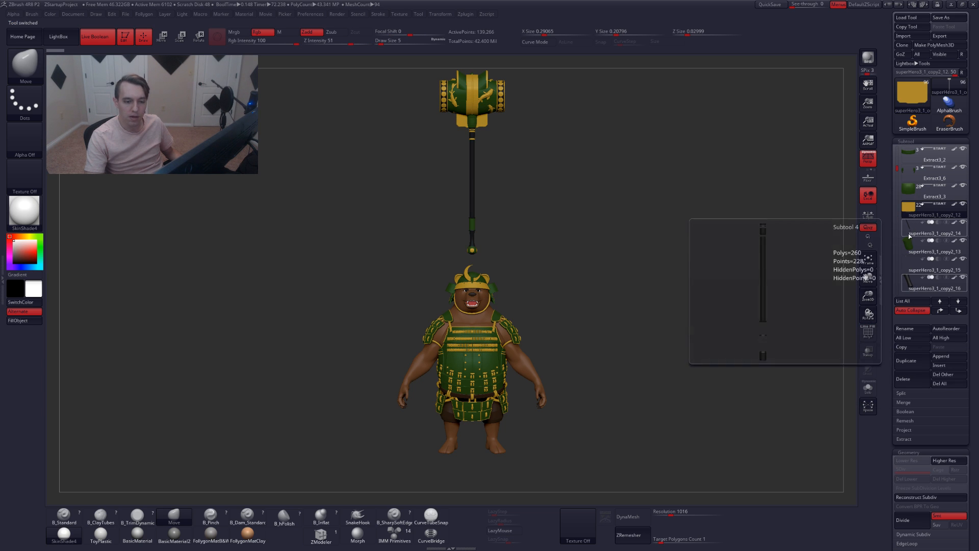
Browse the subtool list and reselect the superHero3_1_copy2_14 subtool
left_click(907, 229)
mouse_move(928, 230)
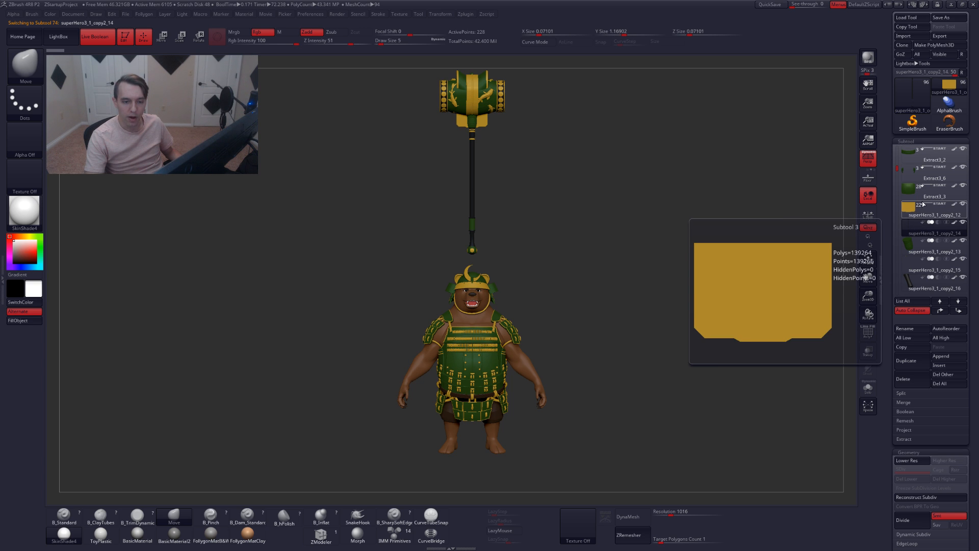
scroll(909, 204, "down", 5)
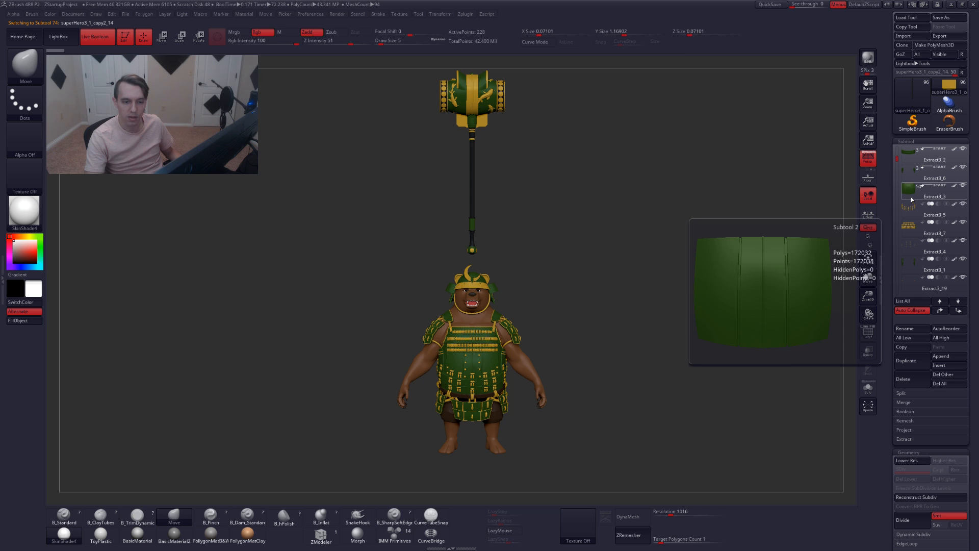
left_click(910, 212)
scroll(903, 231, "up", 5)
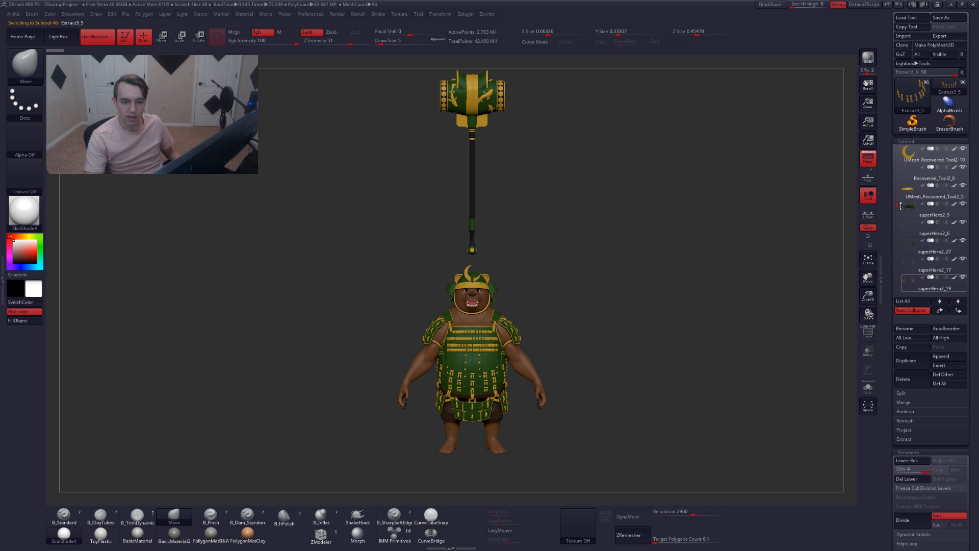
scroll(904, 250, "up", 8)
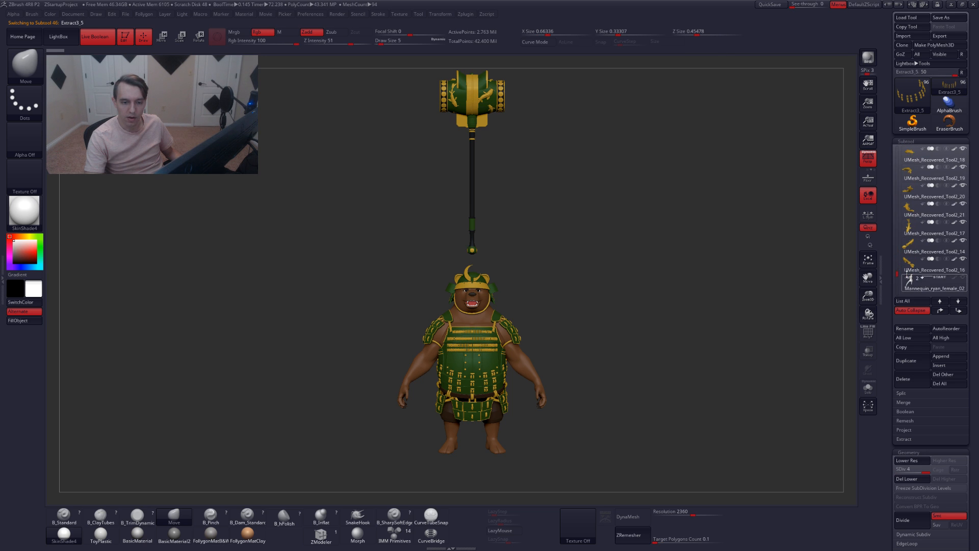
scroll(906, 254, "up", 8)
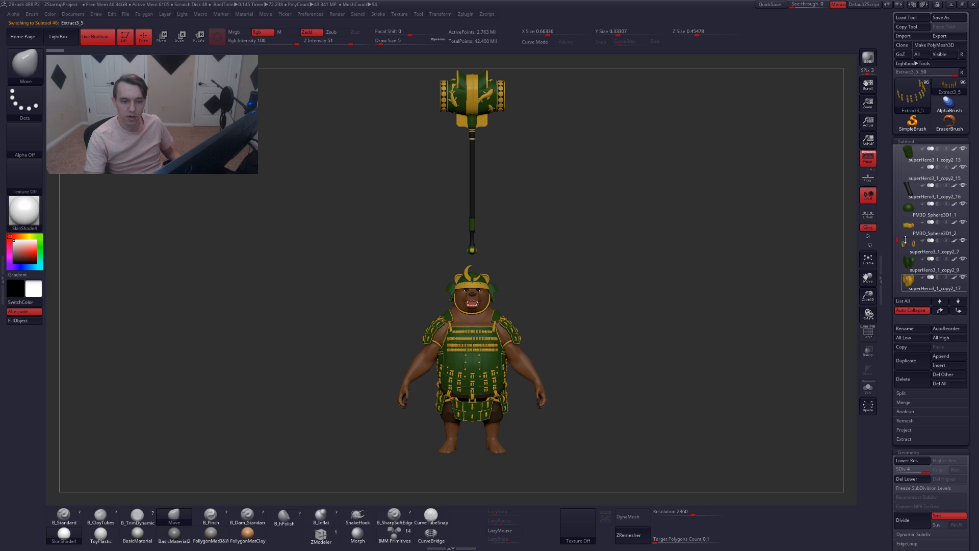
scroll(905, 236, "up", 5)
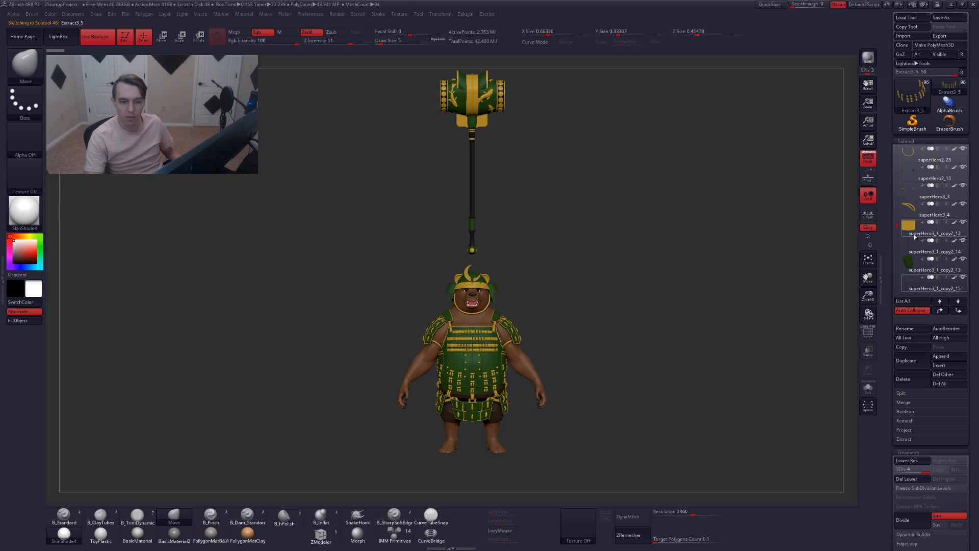
left_click(911, 250)
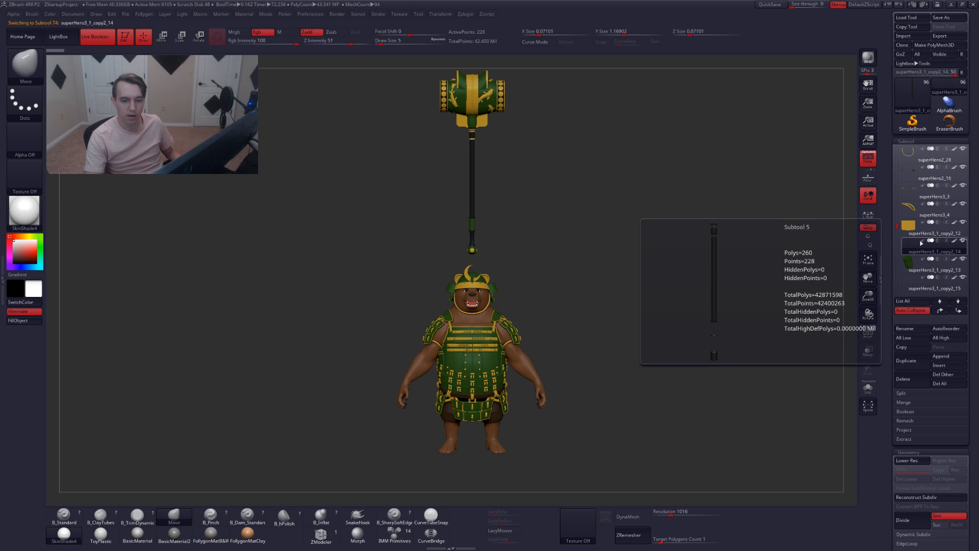
Move the superHero3_1_copy2_14 subtool up one place in the subtool list
scroll(897, 245, "down", 10)
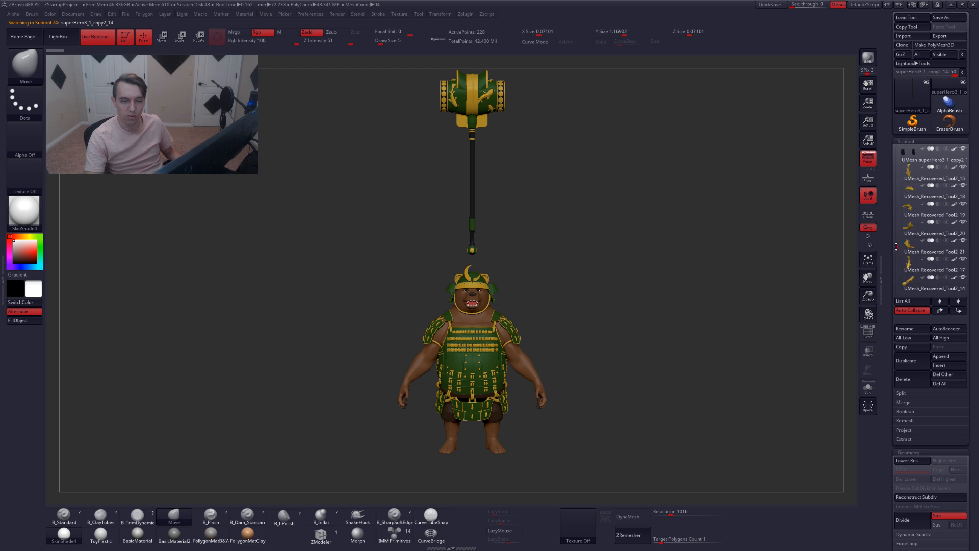
left_click_drag(896, 247, 887, 177)
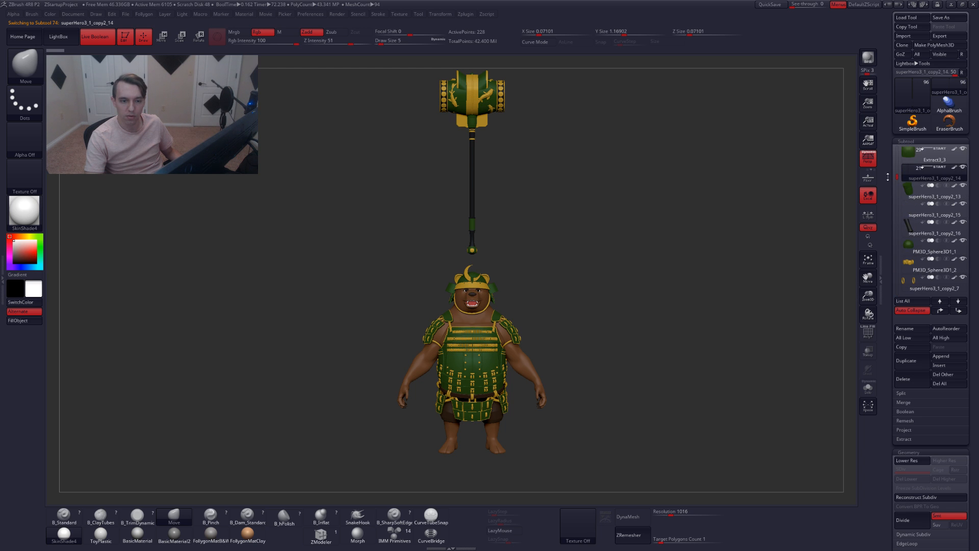
left_click(943, 309)
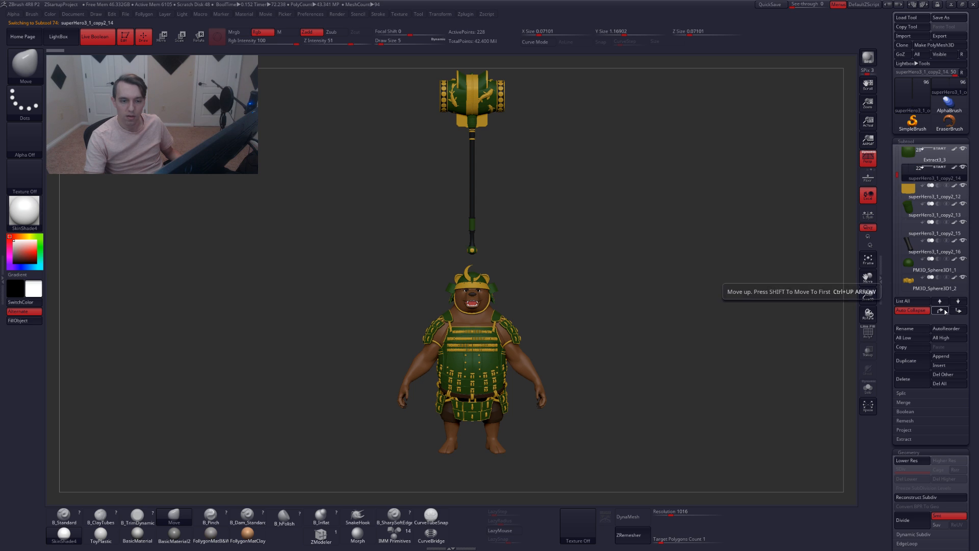
mouse_move(902, 177)
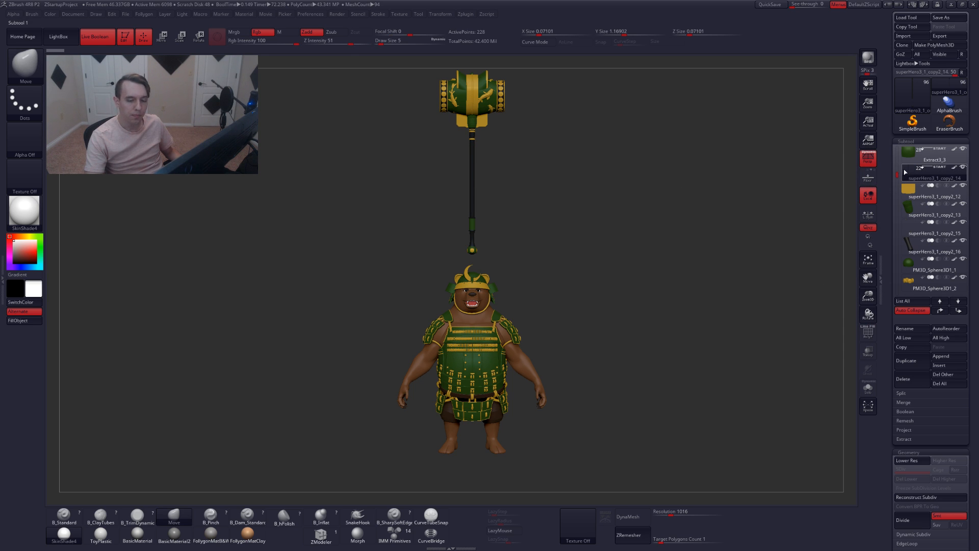
left_click_drag(643, 240, 559, 241)
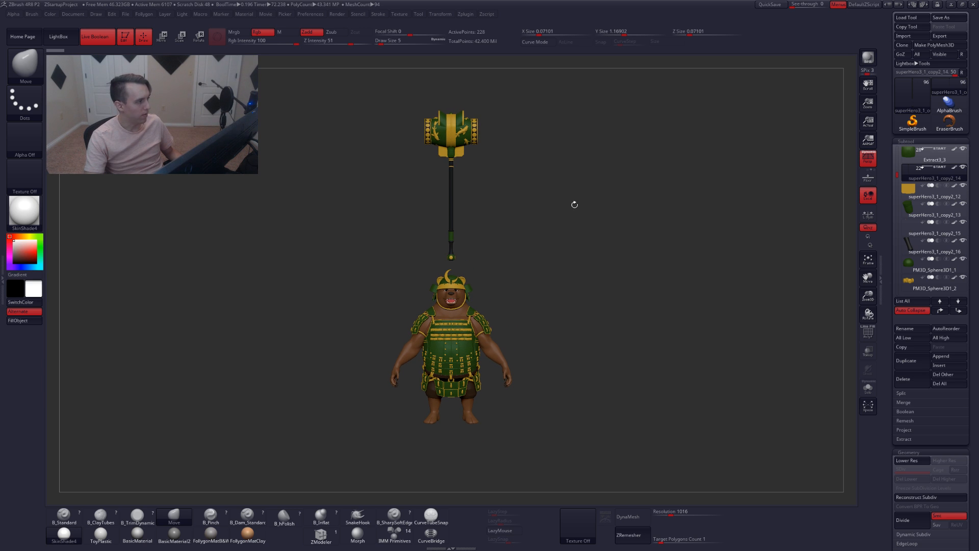
key("w")
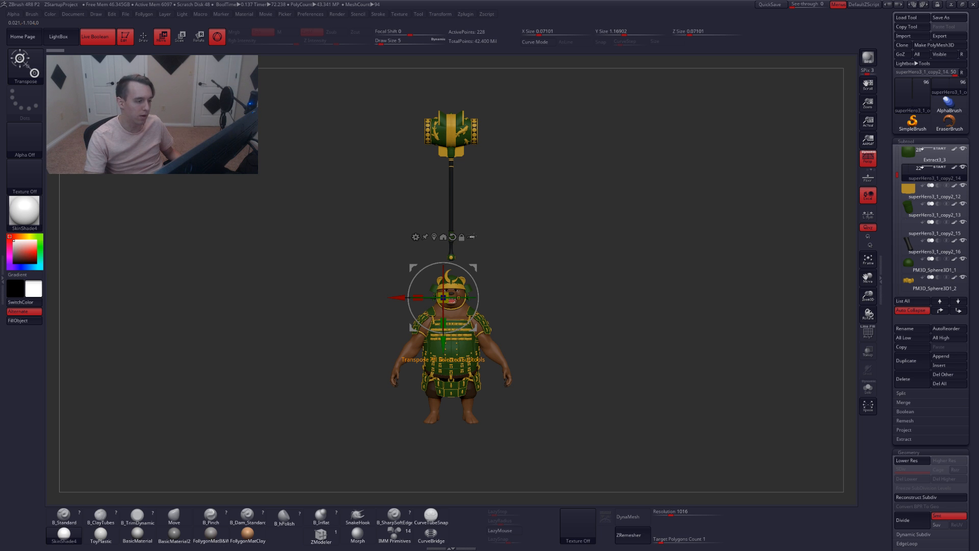
key("q")
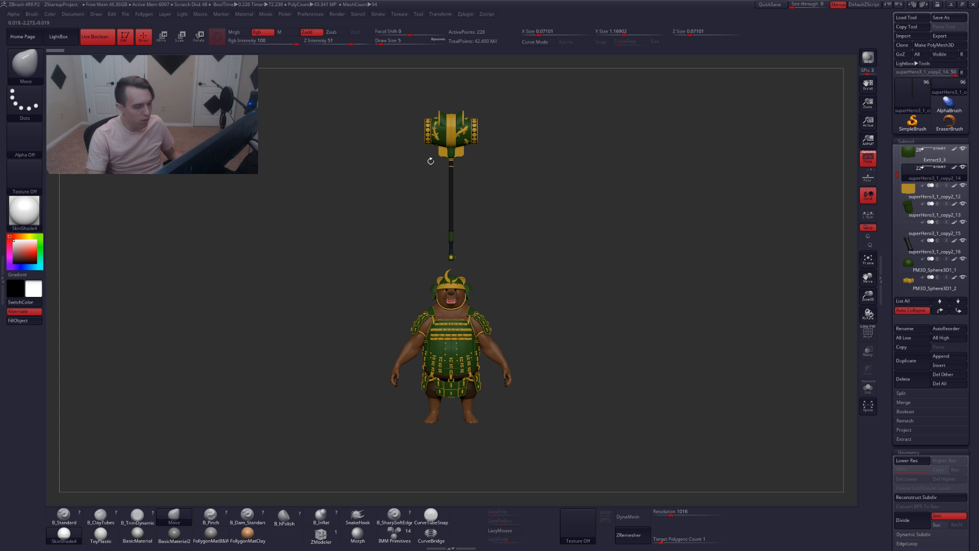
left_click_drag(433, 165, 440, 166, "alt")
Try to run Transpose Master's TPoseMesh from the ZPlugin menu and dismiss the script note
left_click(3, 279)
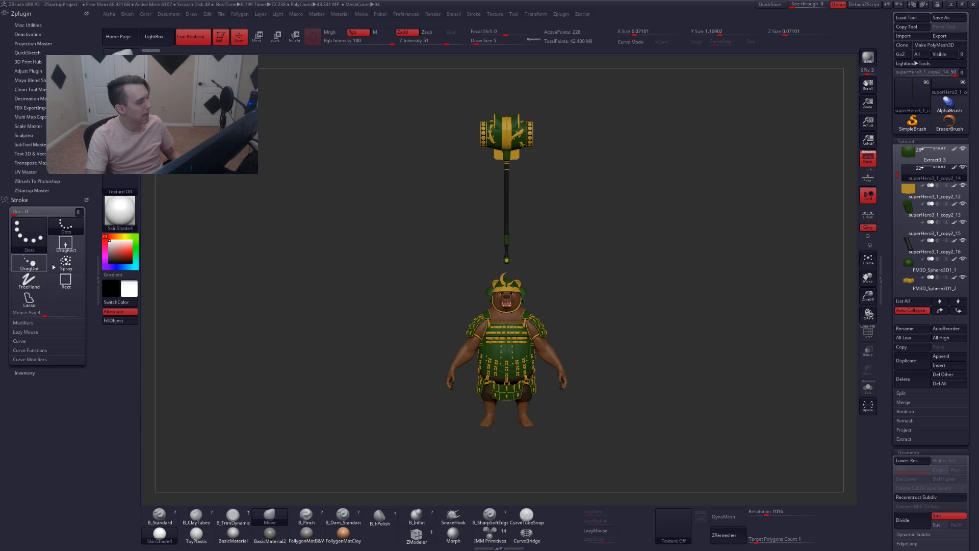
left_click(45, 163)
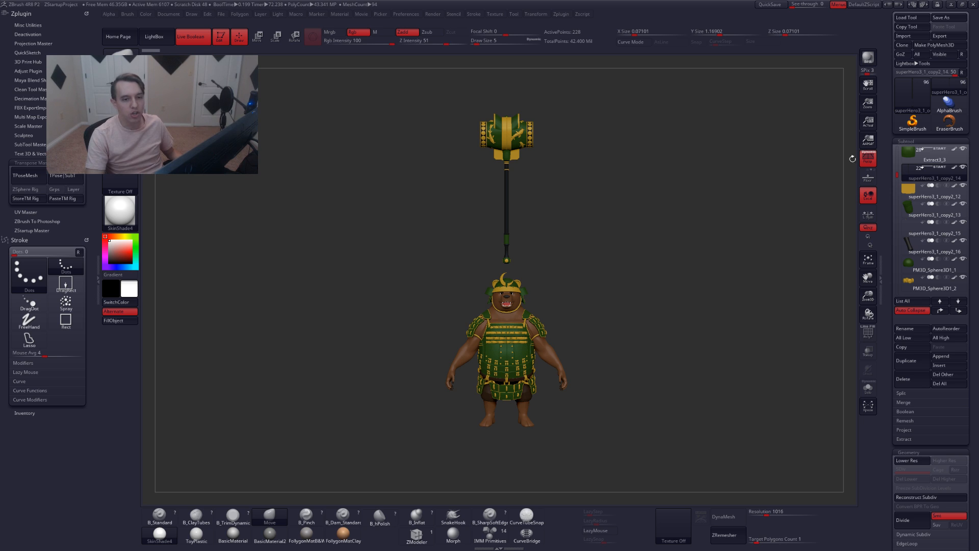
left_click_drag(892, 152, 892, 161)
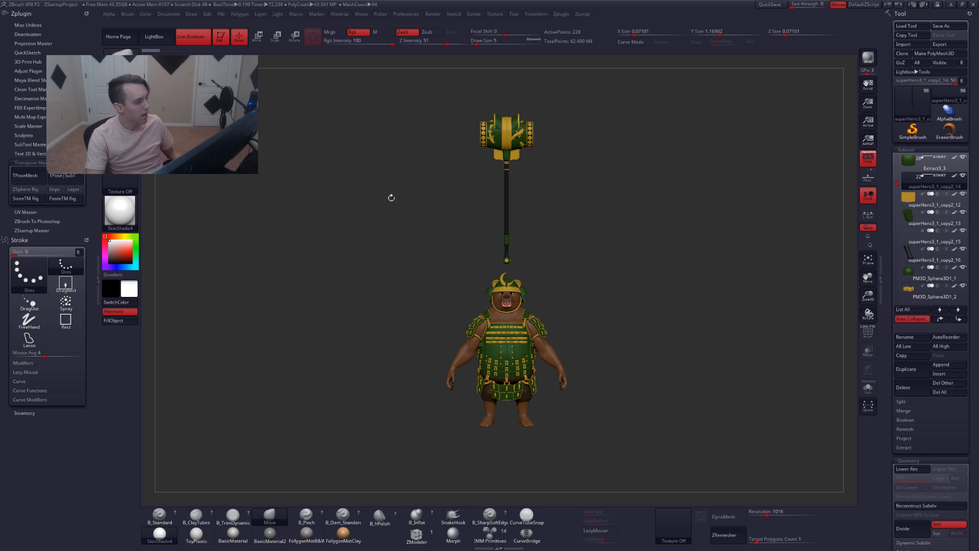
left_click(24, 173)
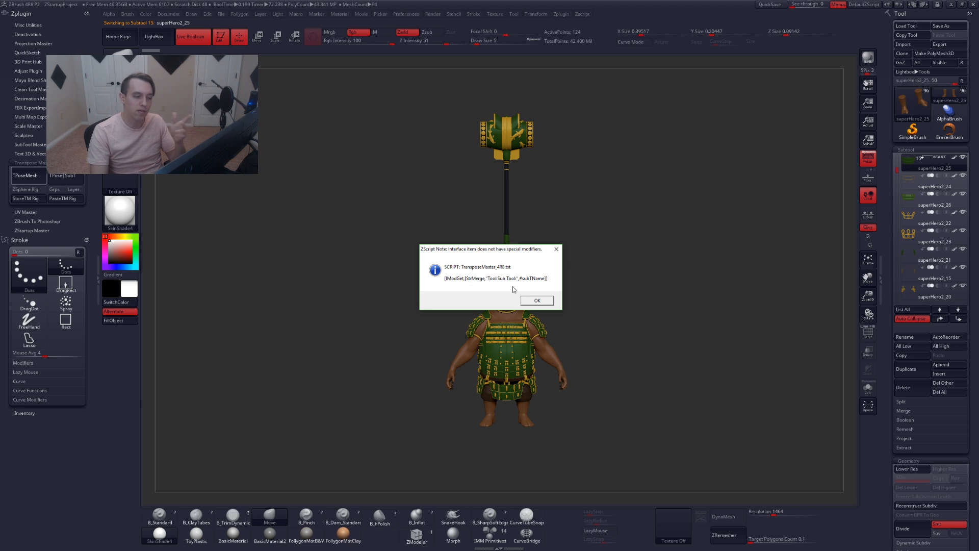
left_click(537, 300)
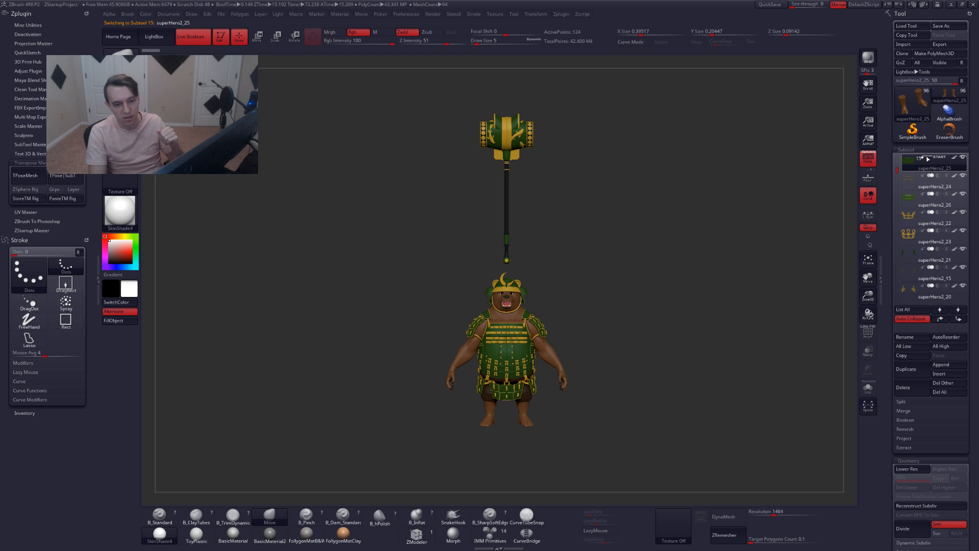
Close ZBrush without saving changes to the project
left_click_drag(898, 171, 899, 158)
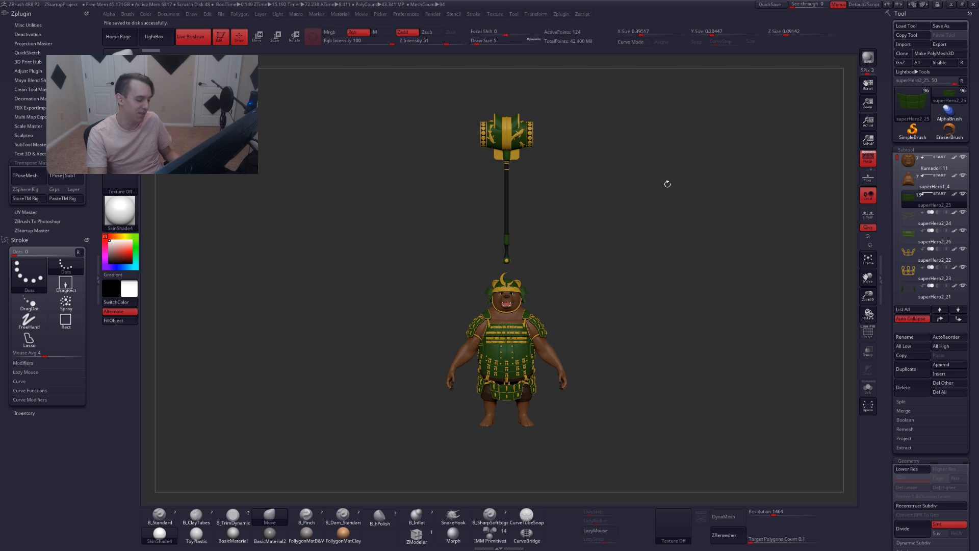
left_click(973, 5)
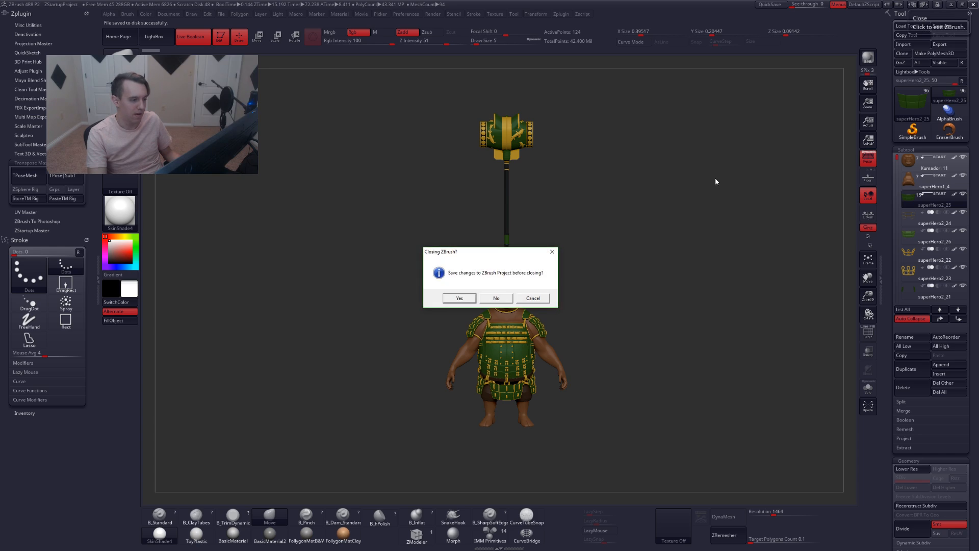
left_click(497, 299)
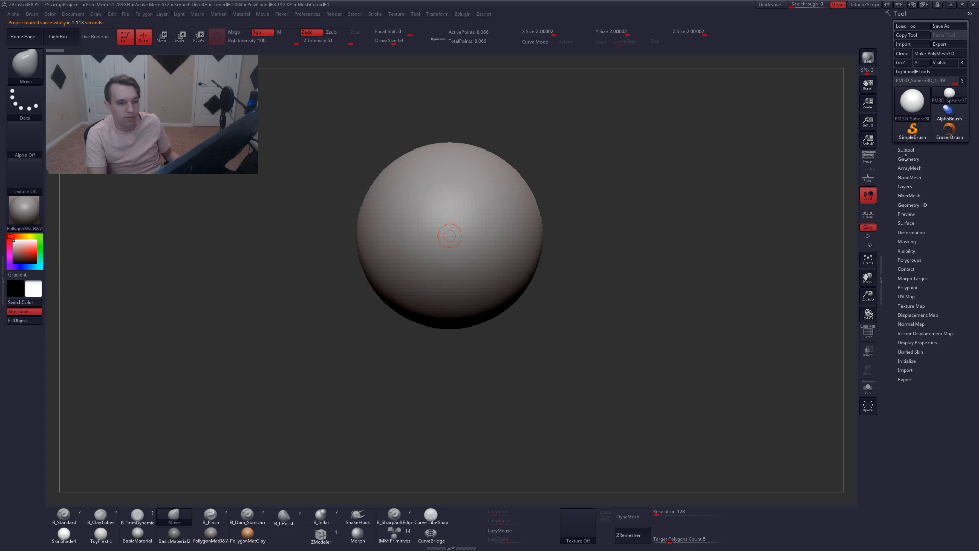
Open the Subtool section of the Tool palette
left_click(906, 158)
left_click(905, 150)
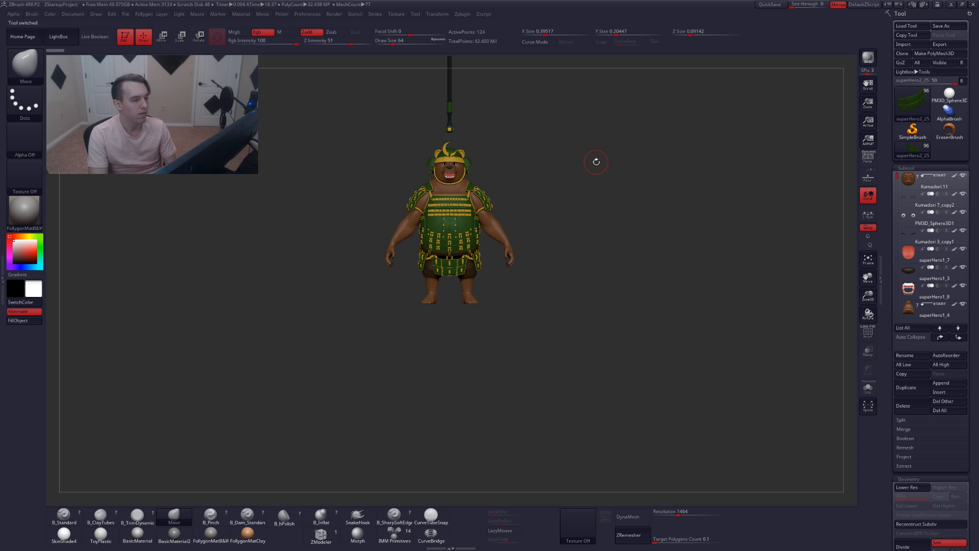
Turn on Auto Collapse for the subtool list
left_click_drag(551, 203, 562, 347, "alt")
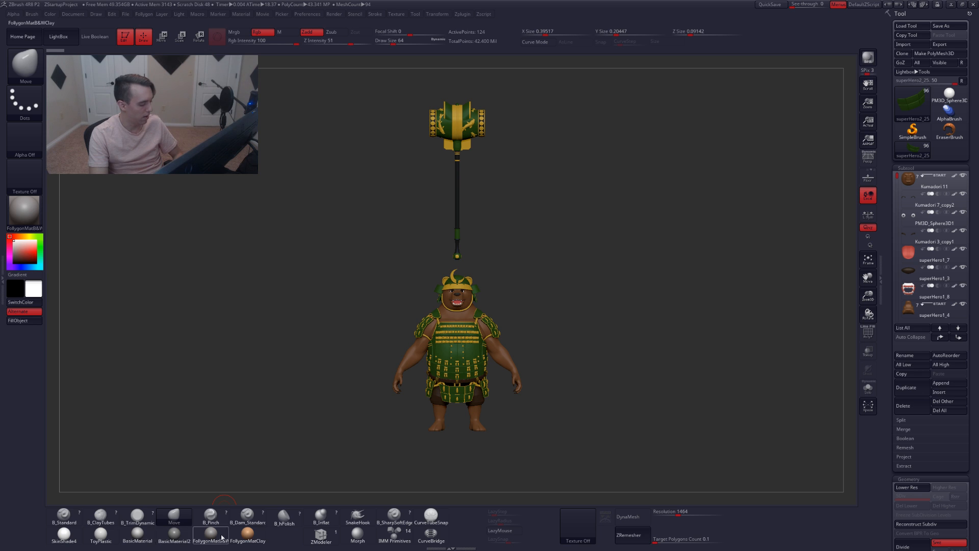
mouse_move(211, 536)
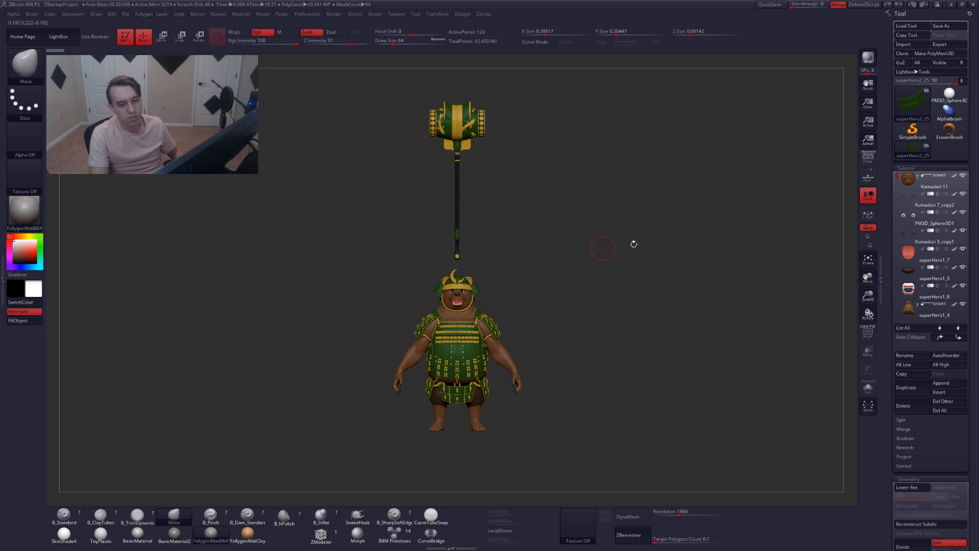
left_click(917, 339)
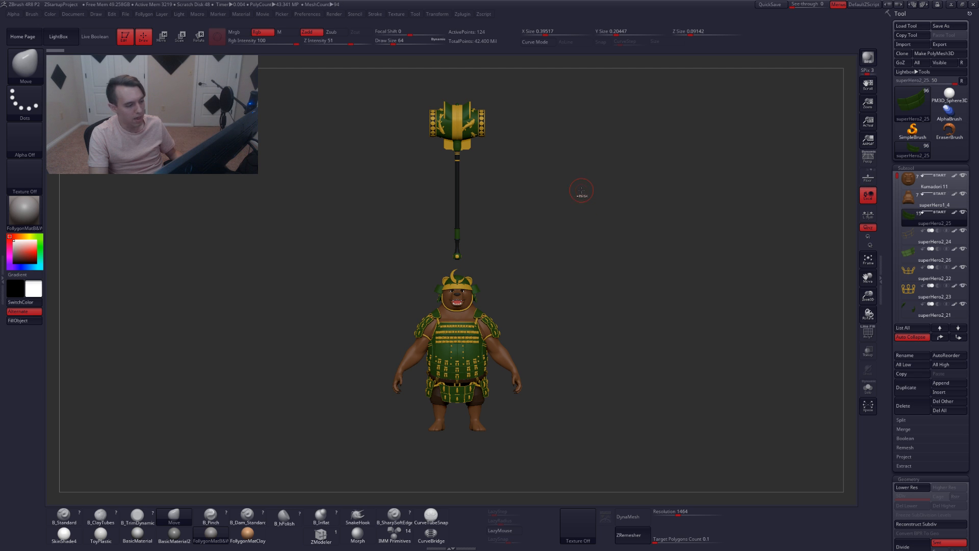
Rotate the view to inspect the bear and its hammer from different angles
key("ctrl+shift+f")
left_click(565, 386)
mouse_move(606, 391)
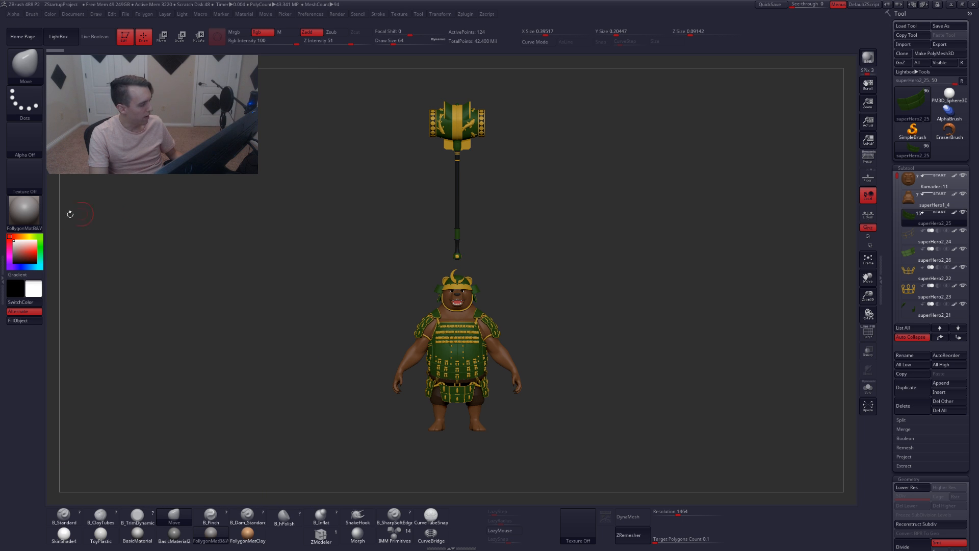
left_click(36, 216)
left_click(37, 216)
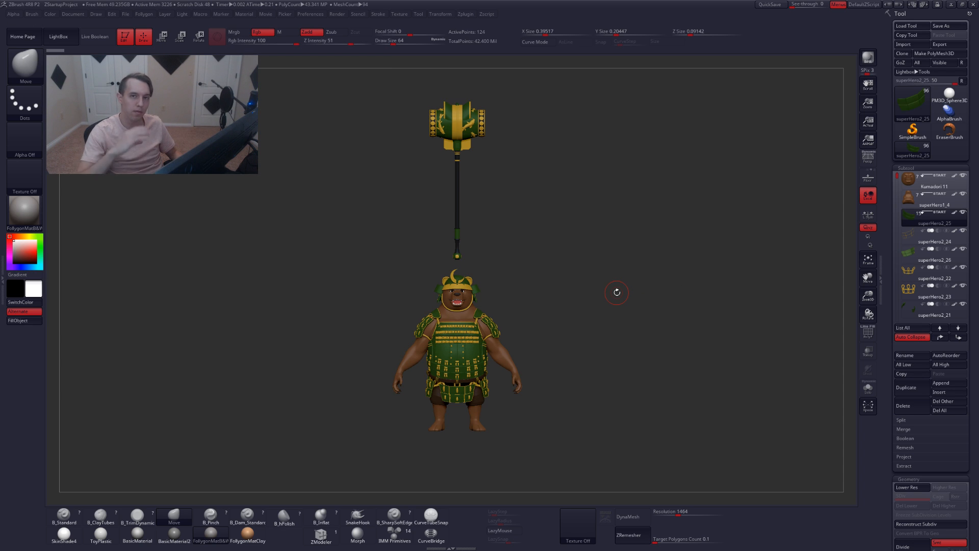
left_click_drag(594, 255, 613, 279, "alt")
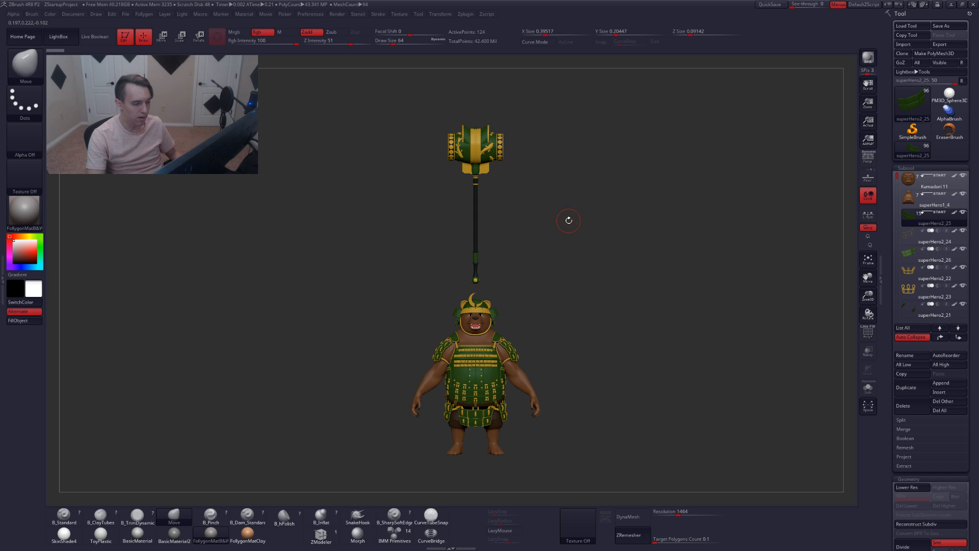
left_click_drag(562, 254, 558, 249, "alt")
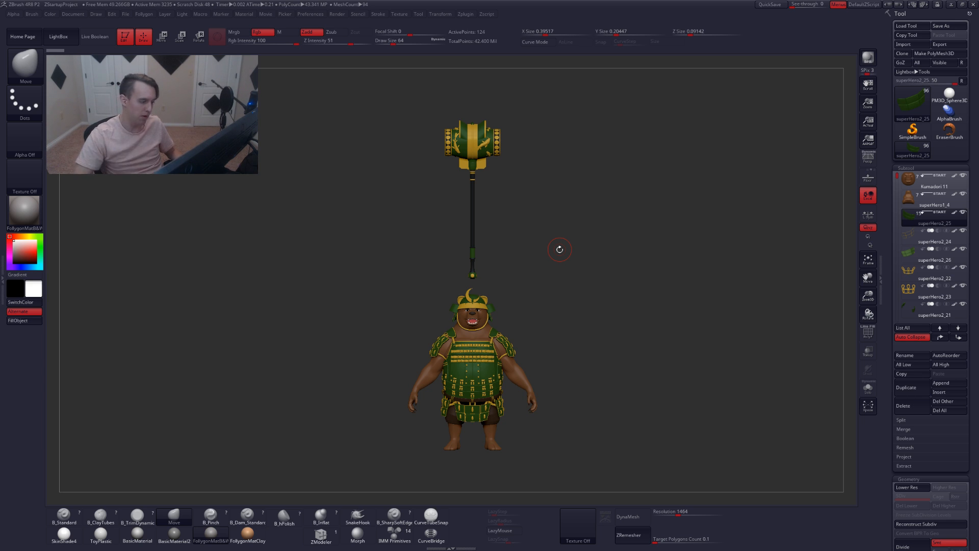
left_click_drag(561, 246, 555, 240, "alt")
Open the ZPlugin palette in the side tray, try Transpose Master's TPoseMesh again and dismiss the script note
left_click(3, 275)
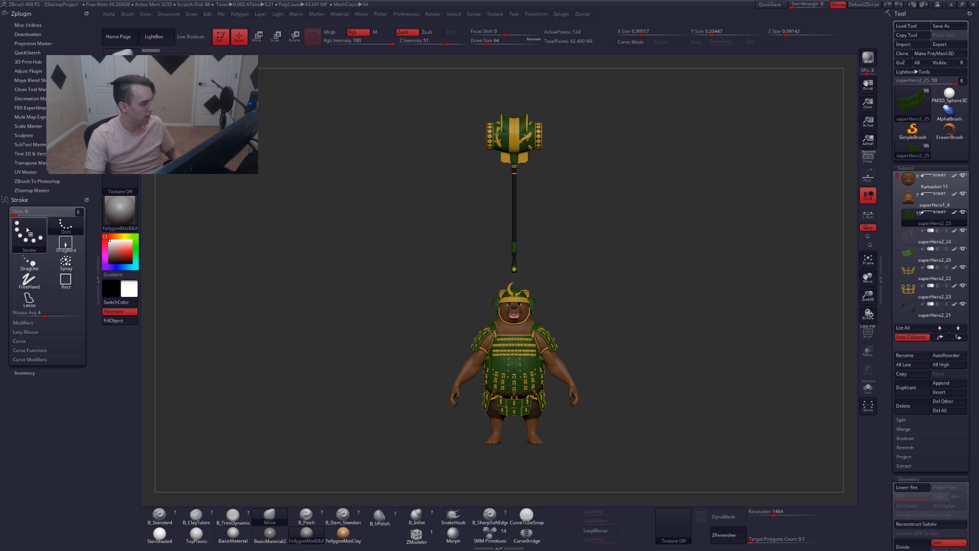
left_click(42, 163)
left_click(25, 175)
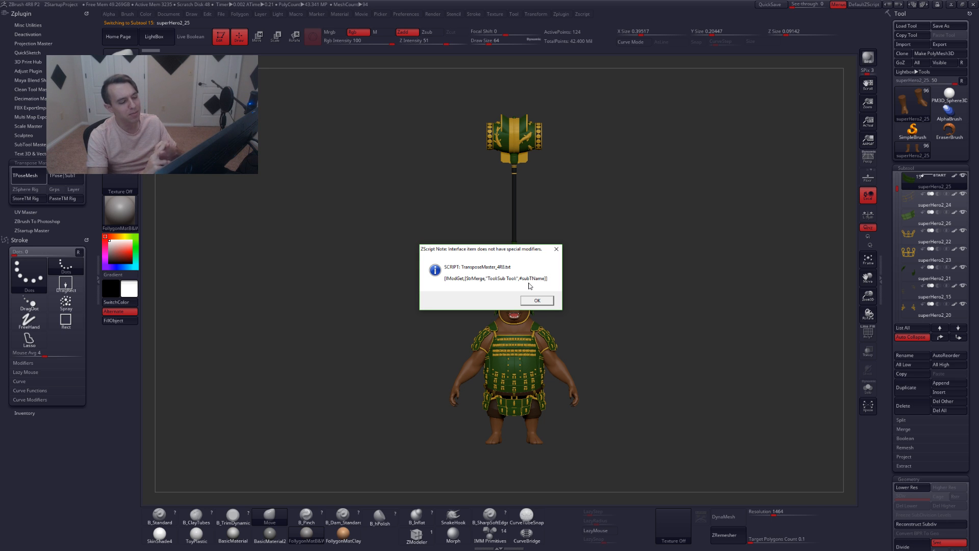
left_click(539, 303)
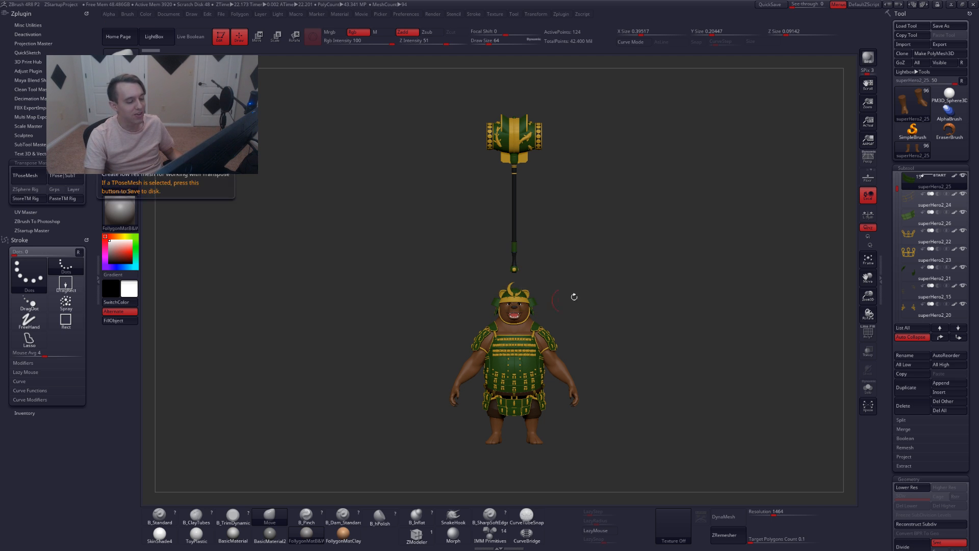
Turn Auto Collapse off, solo the Kumadori 7_copy2 subtool and rename it Eyelids
left_click_drag(895, 187, 896, 175)
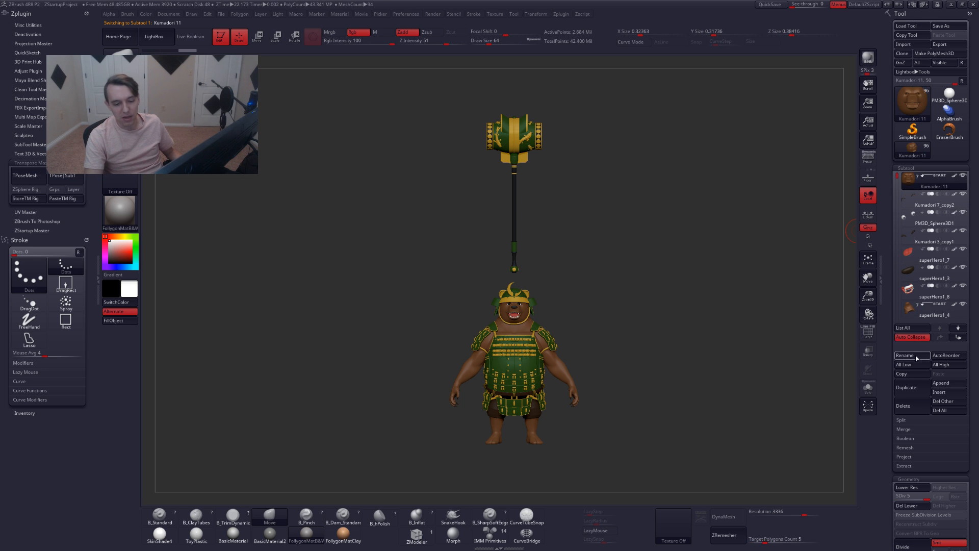
left_click(912, 337)
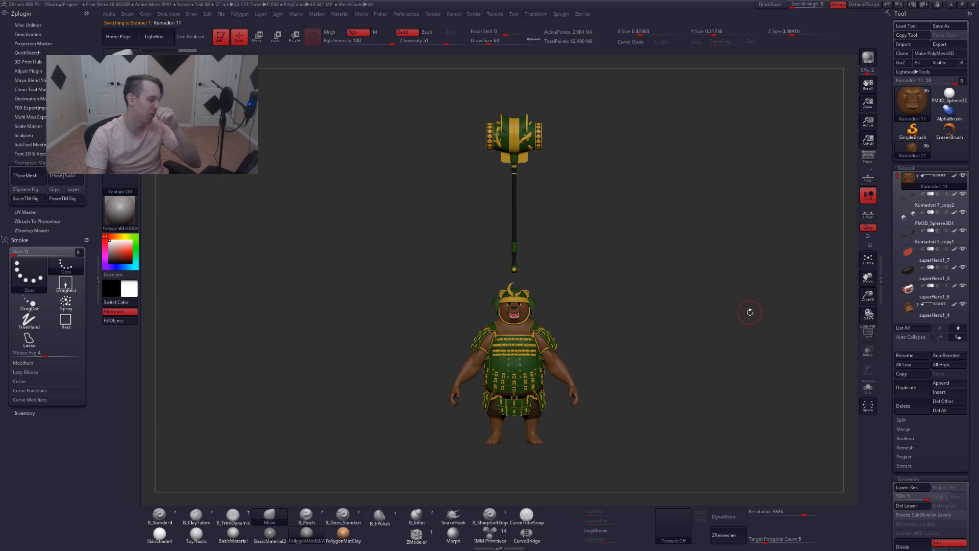
key("alt+Down")
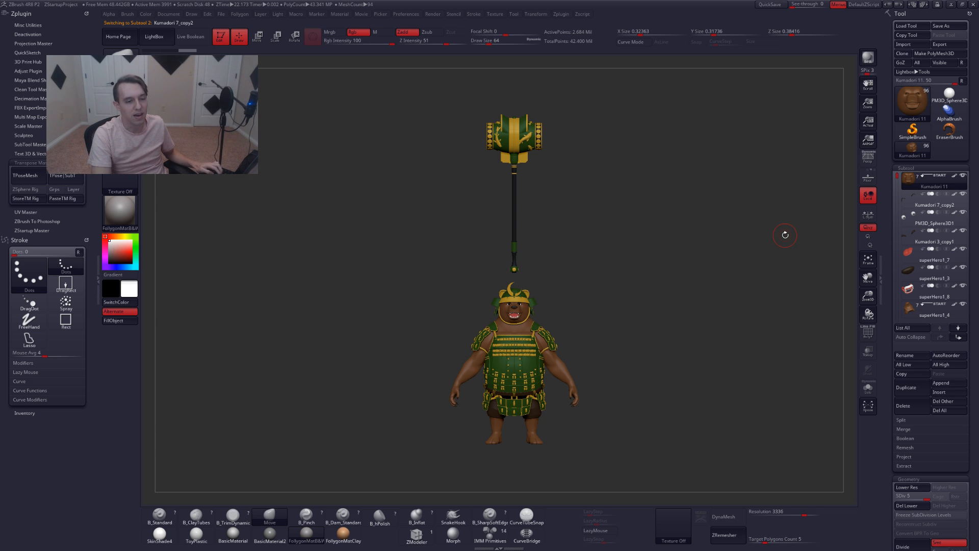
key("alt+s")
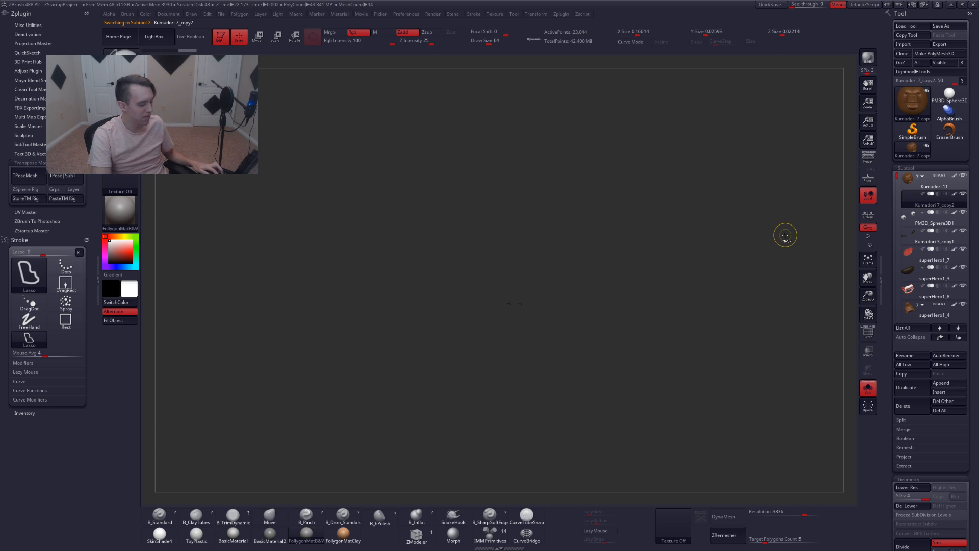
key("ctrl+r")
type("eyelid")
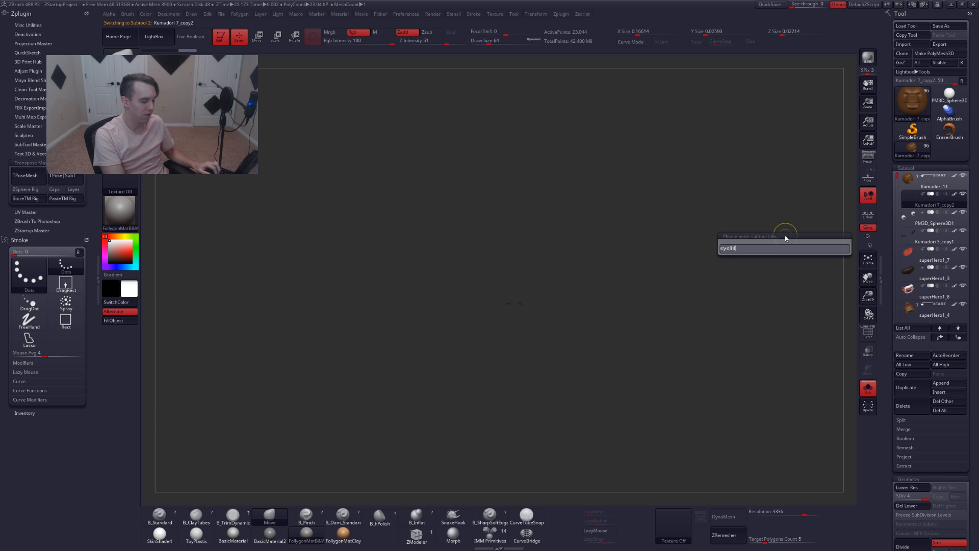
type("s")
key("Return")
Select the PM3D_Sphere3D1 subtool and rename it Eyes
key("alt+Down")
key("ctrl+r")
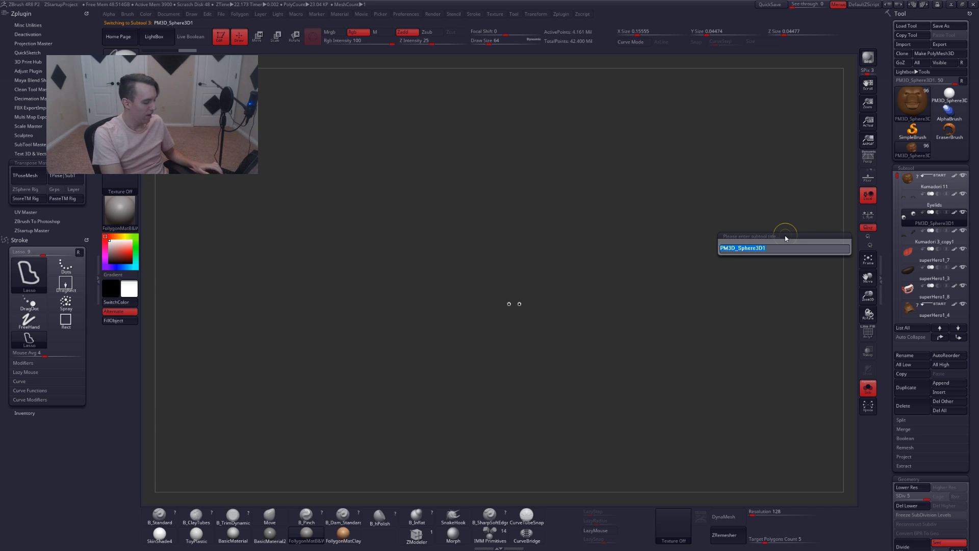
type("Eyes")
key("Return")
Select the Kumadori 3_copy1 subtool and rename it Eyebrows
key("alt+Down")
key("ctrl+r")
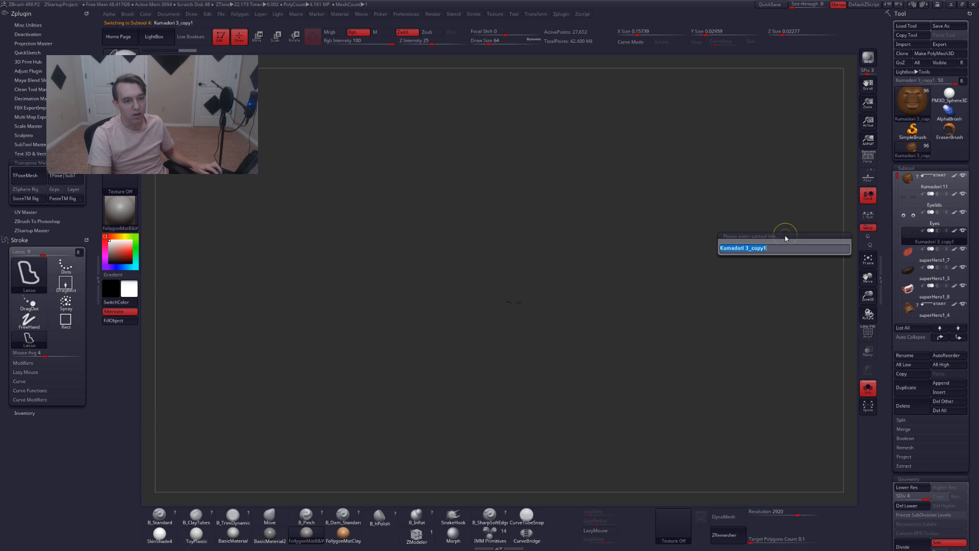
key("Escape")
left_click_drag(636, 317, 654, 315, "alt")
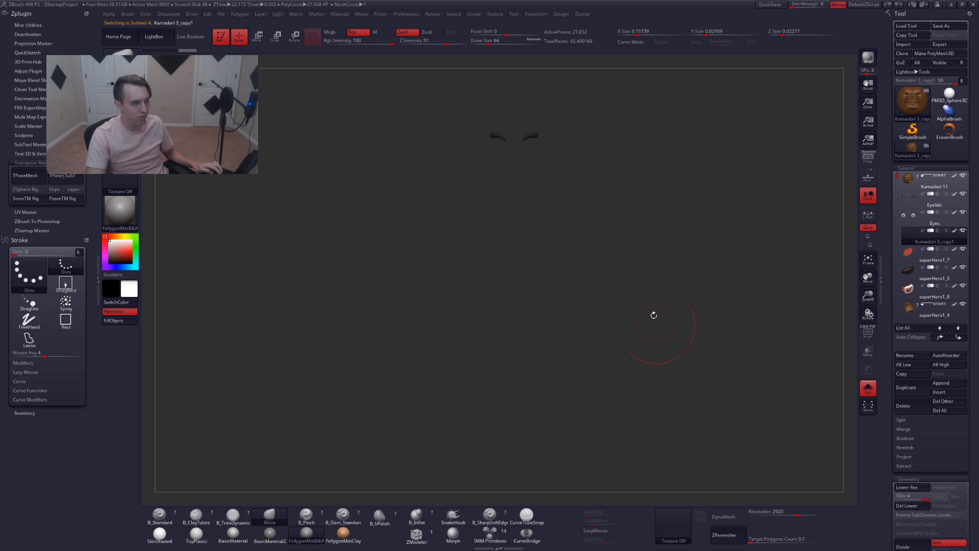
left_click_drag(596, 171, 585, 314, "alt")
key("ctrl+r")
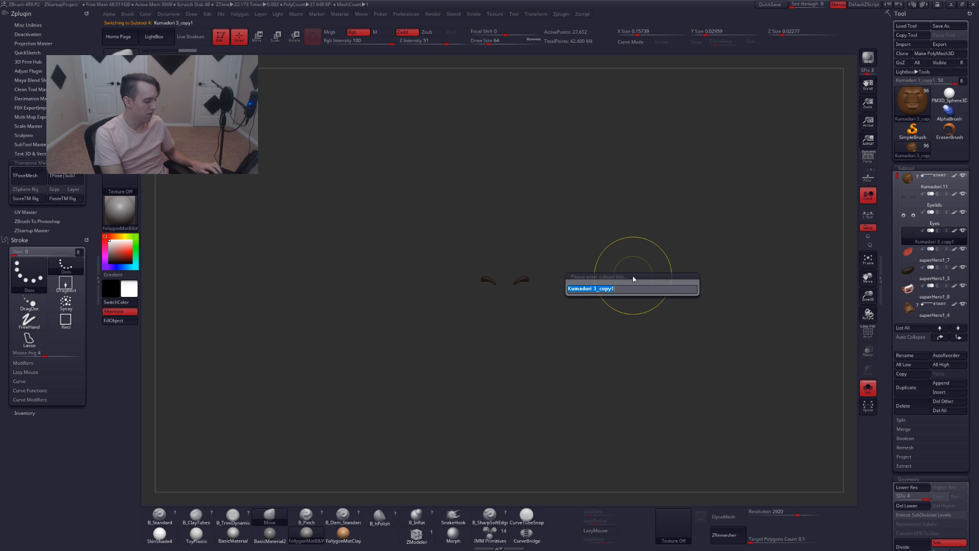
type("eyebrows")
key("Return")
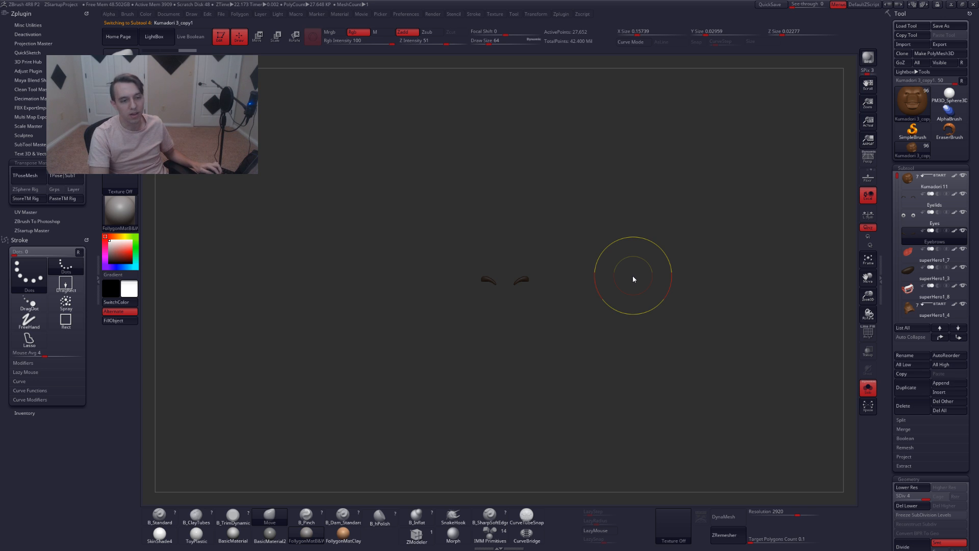
Select the superHero1_7 subtool, check it on the full model with solo off, and rename it Tongue
key("Down")
key("alt+s")
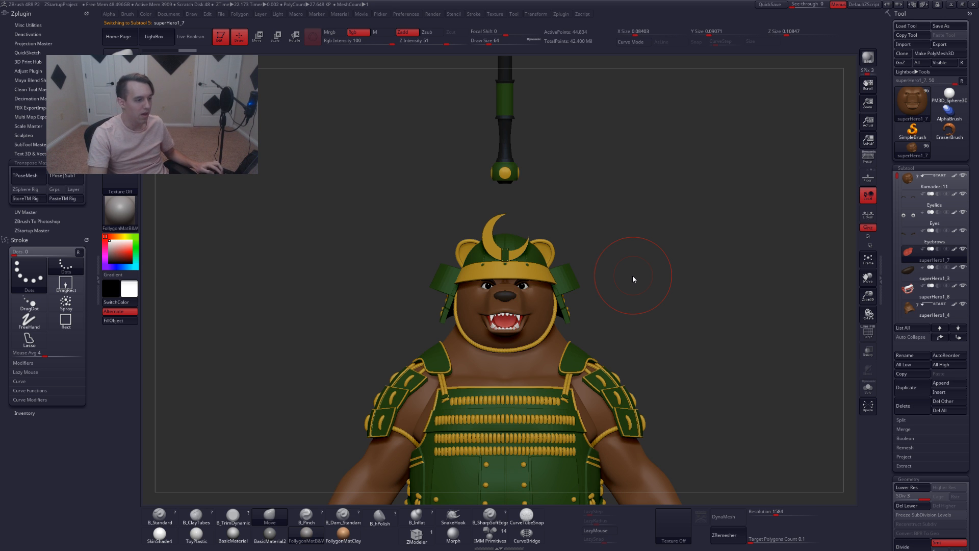
left_click_drag(658, 305, 626, 265, "alt")
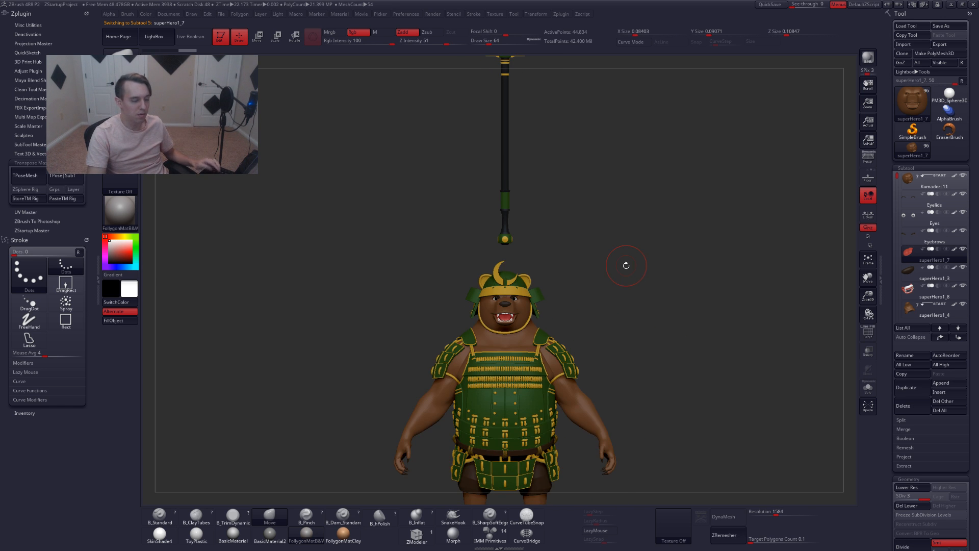
key("alt+s")
key("alt+s")
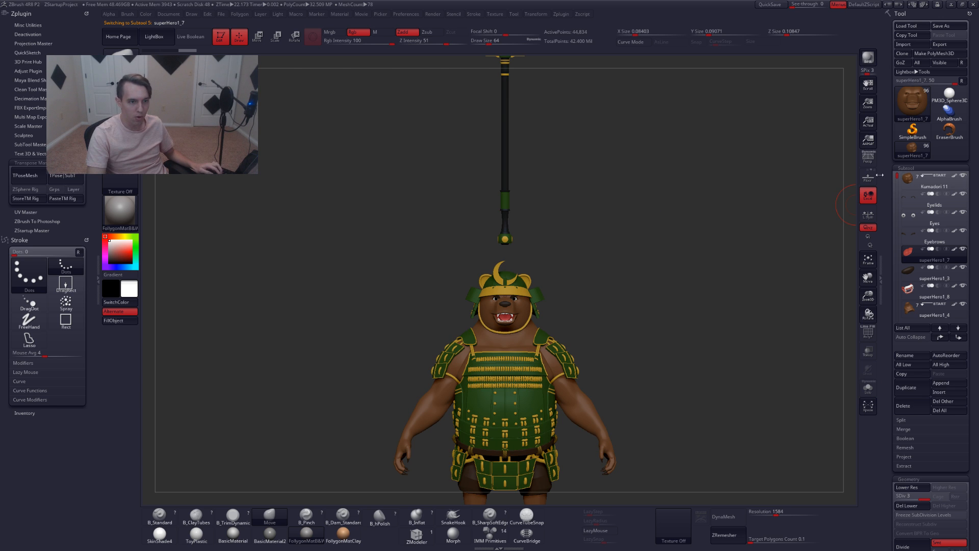
left_click(868, 159)
left_click_drag(656, 252, 616, 295, "alt")
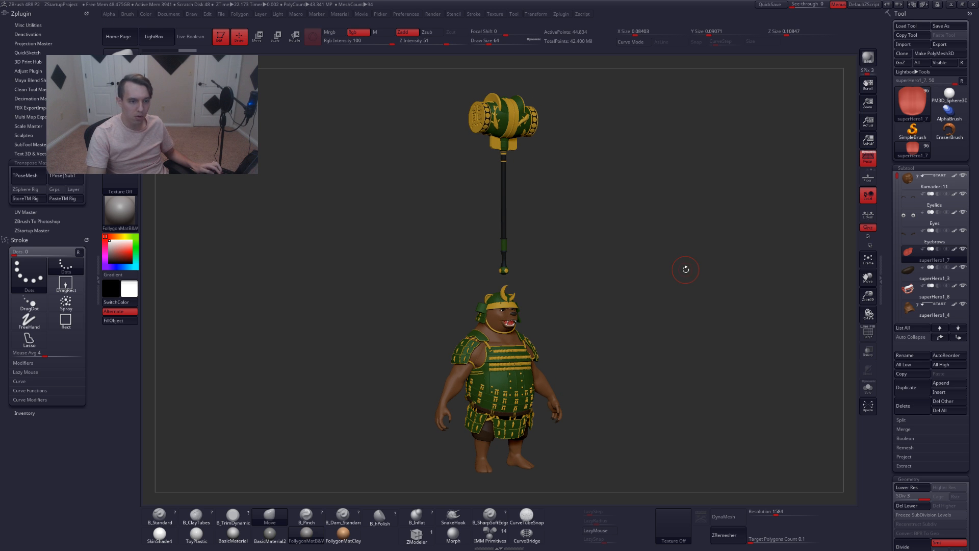
key("t")
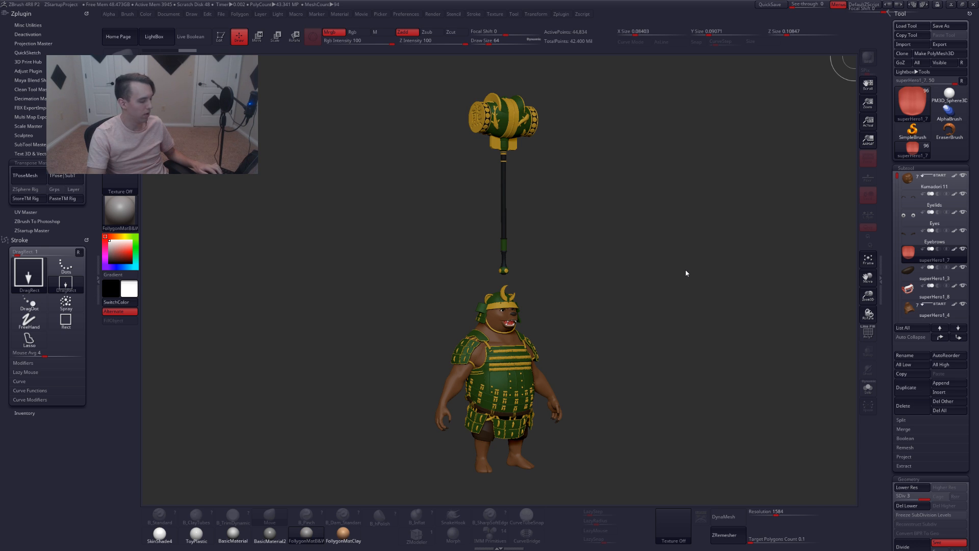
key("t")
key("ctrl+r")
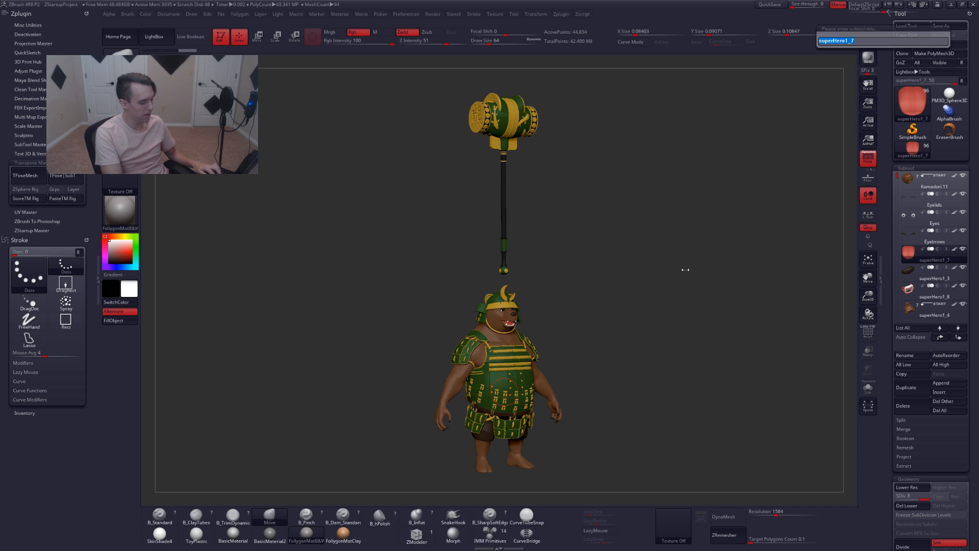
type("Tongue")
key("Return")
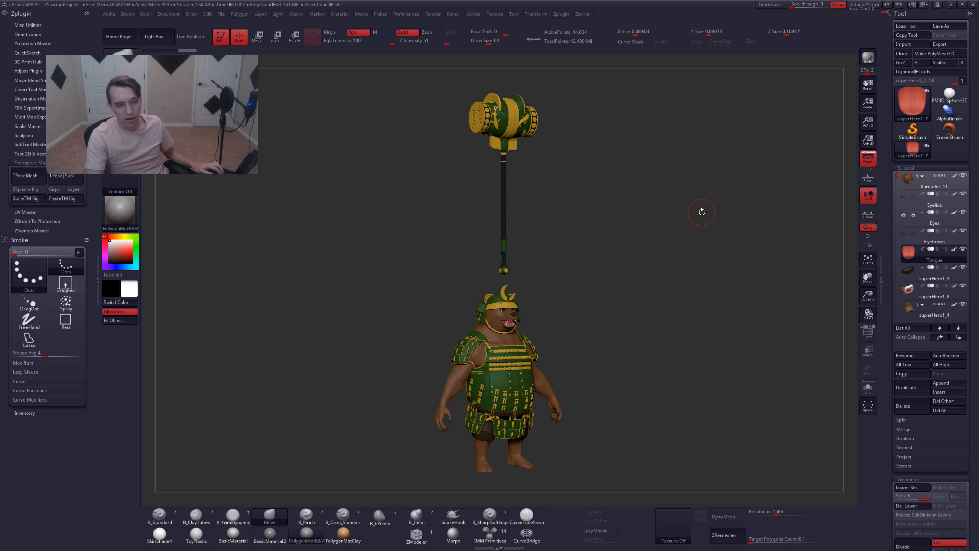
Select the superHero1_3 subtool and rename it Nose
key("Down")
key("ctrl+r")
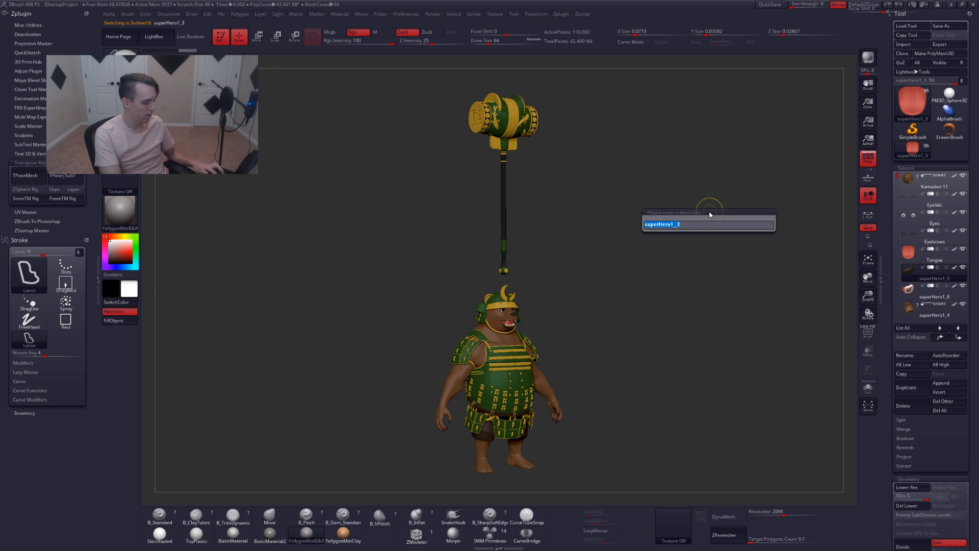
type("Nose")
key("Return")
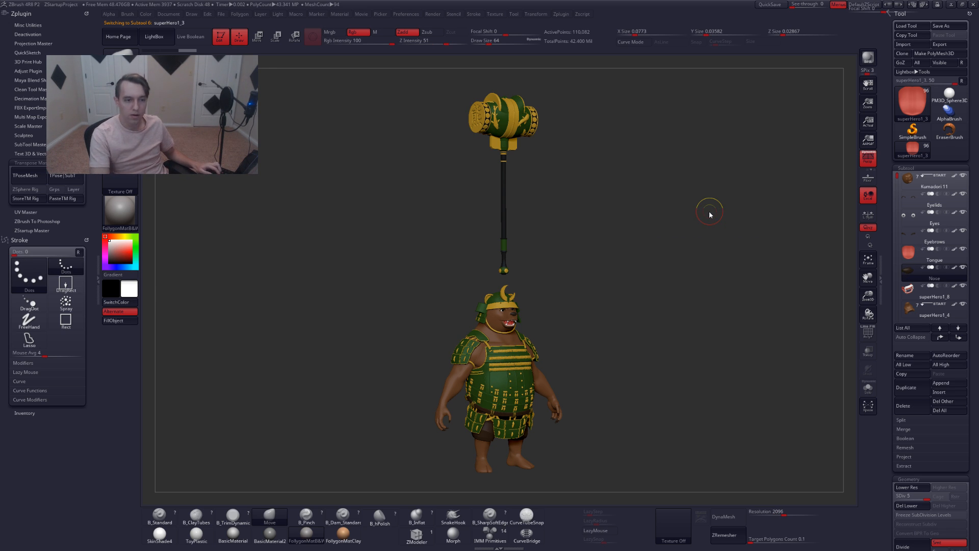
Select the superHero1_8 subtool and rename it Mouth
key("Down")
key("ctrl")
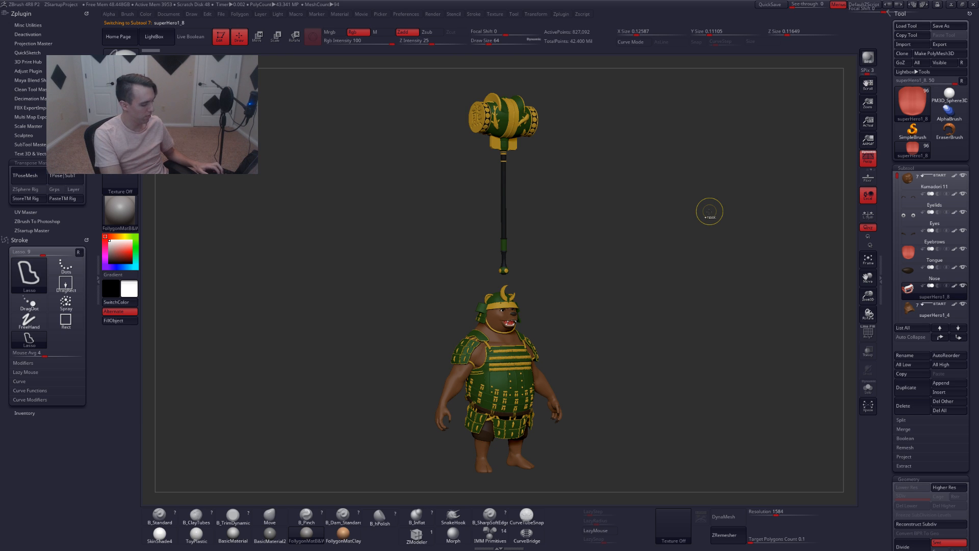
key("ctrl+r")
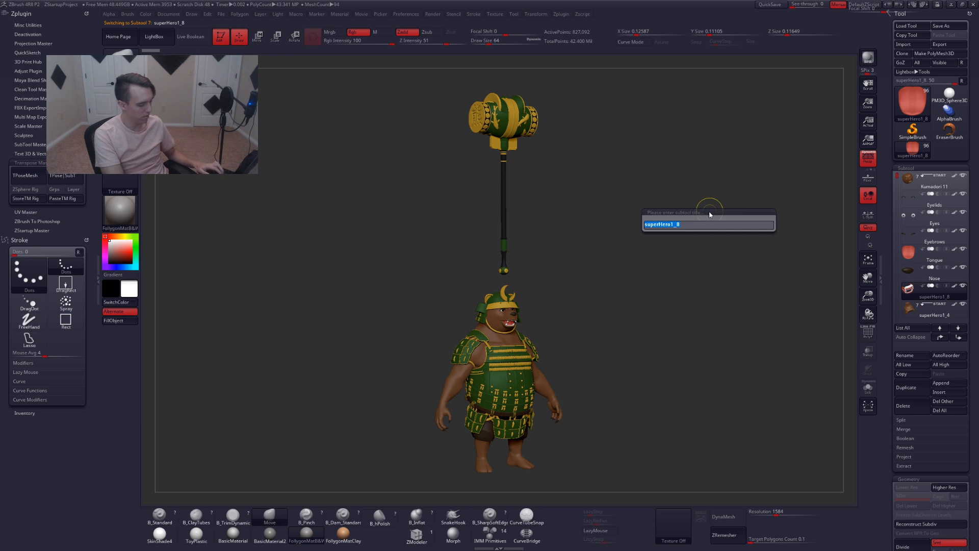
type("mouth")
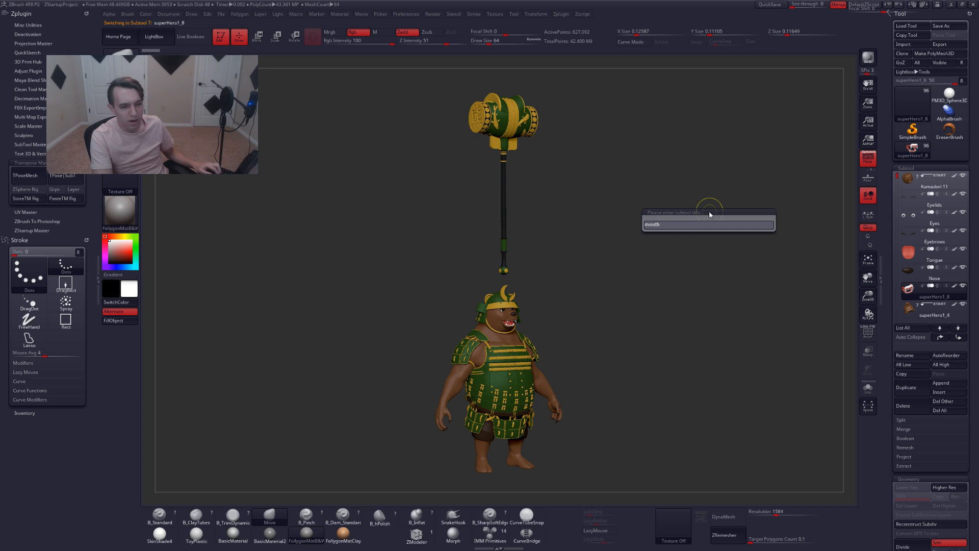
key("Return")
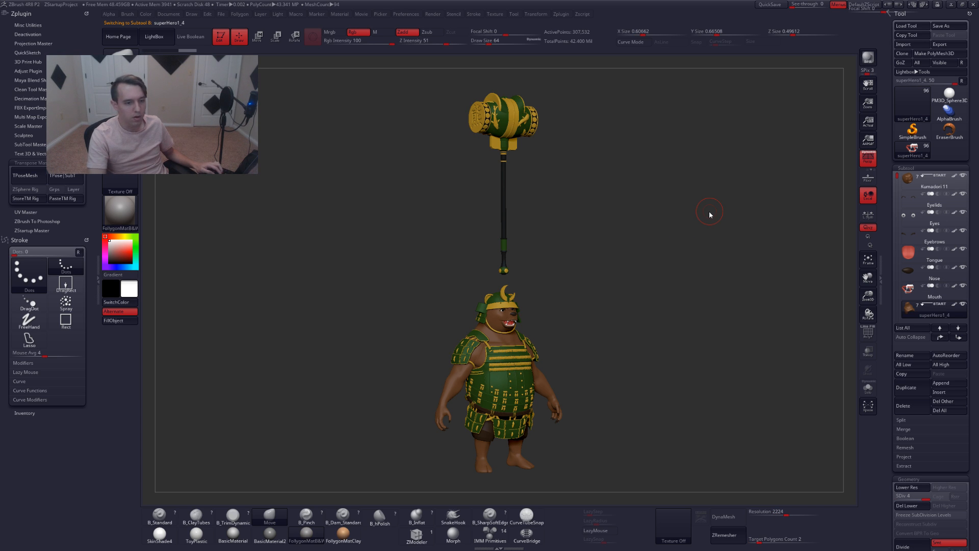
Select the superHero1_4 subtool, check it in solo mode, and rename it Torso
scroll(896, 179, "down", 5)
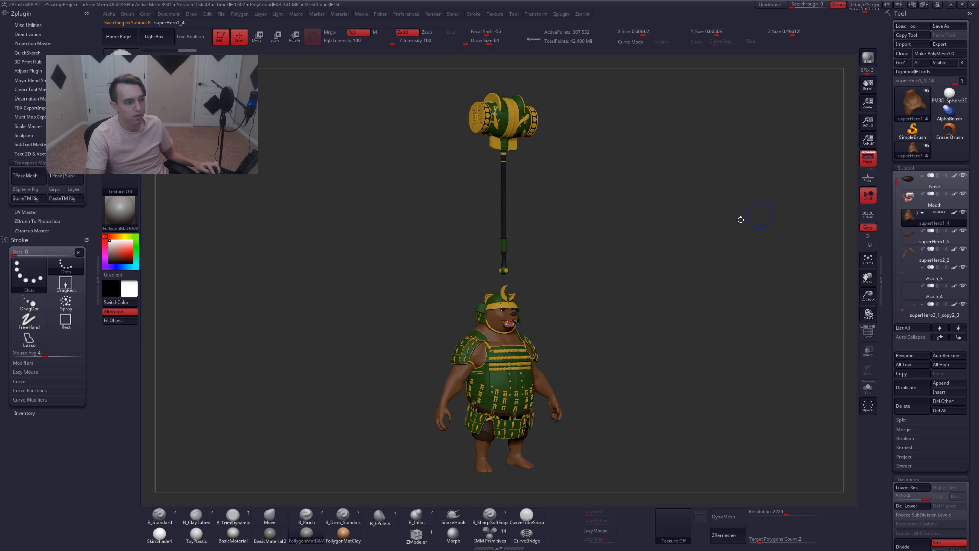
key("s")
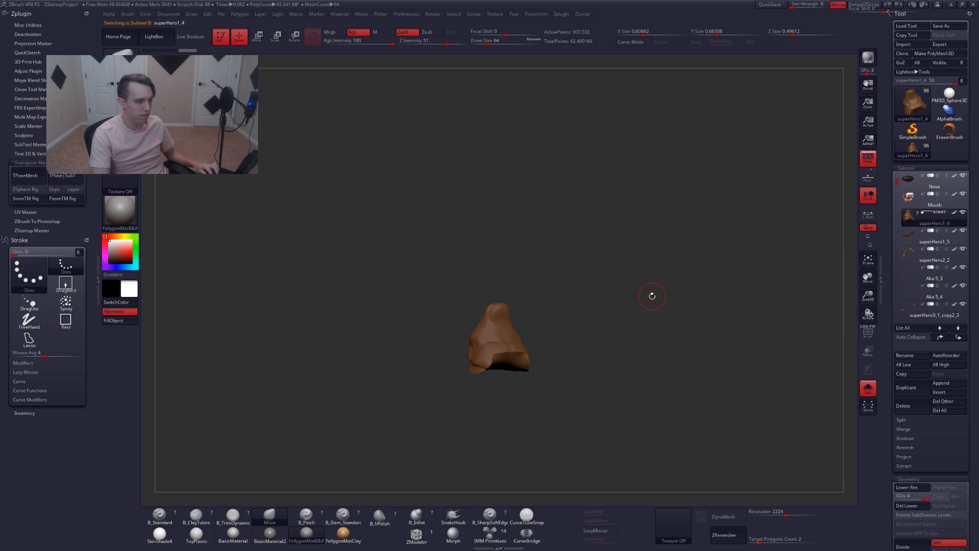
key("s")
key("ctrl+r")
type("Torso")
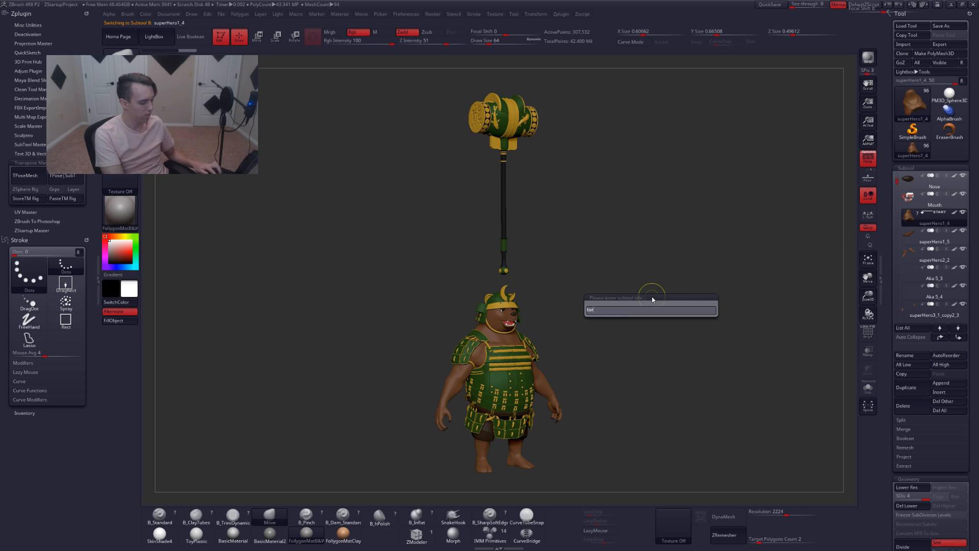
key("Return")
Select the superHero1_5 subtool, check it in solo mode, and rename it Bottom belly
key("Down")
key("ctrl+r")
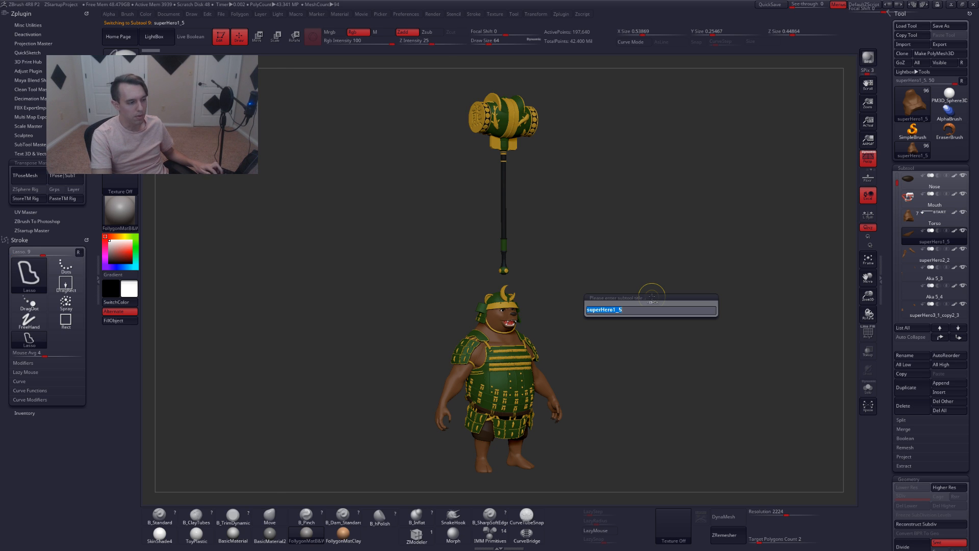
key("Escape")
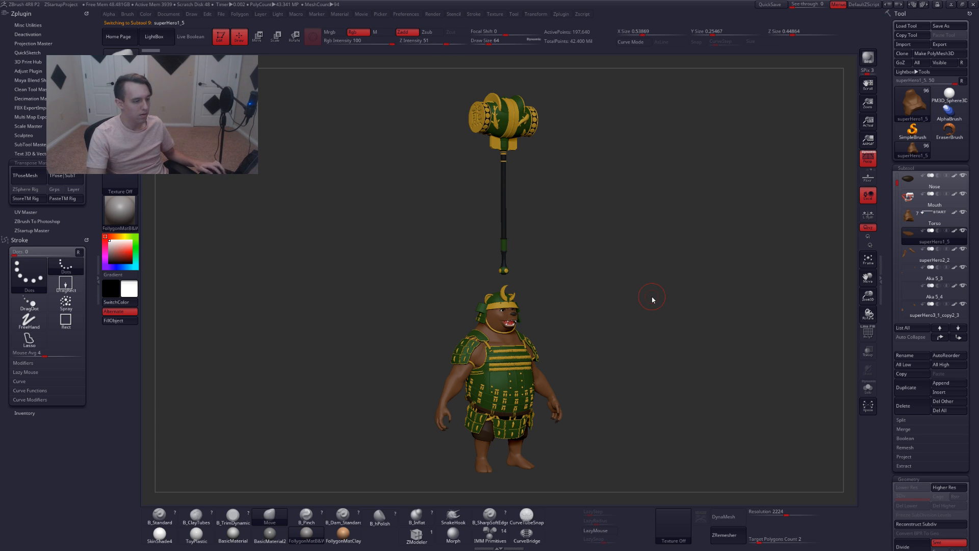
key("s")
key("s")
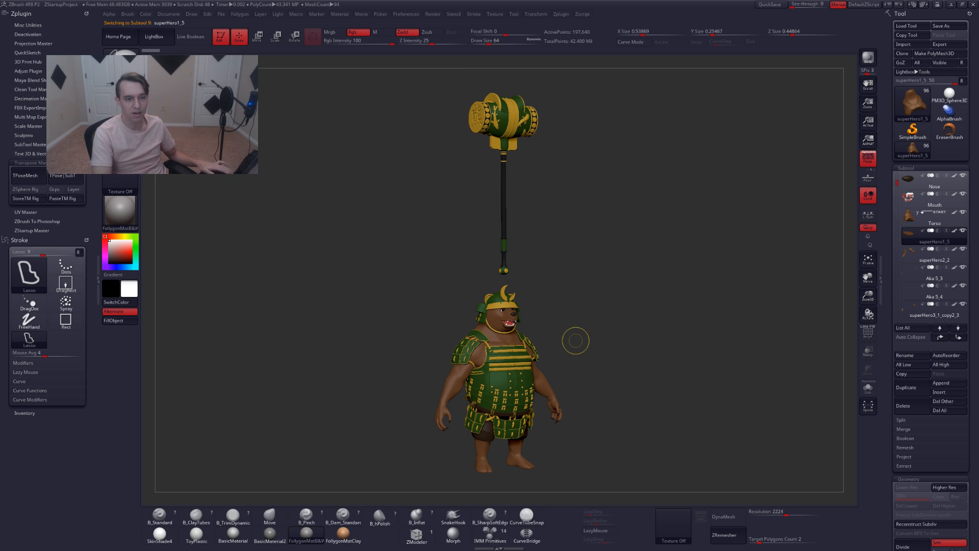
key("ctrl+r")
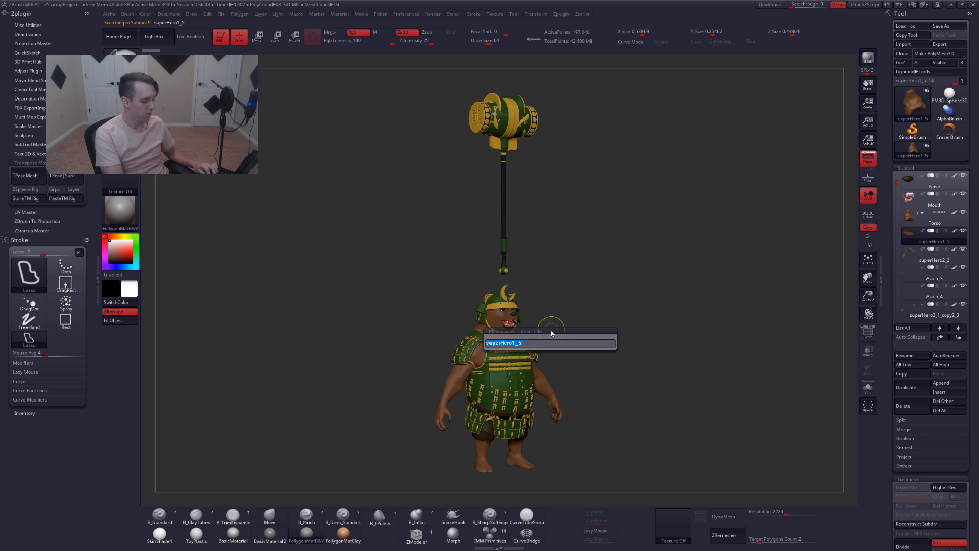
type("bottom belly")
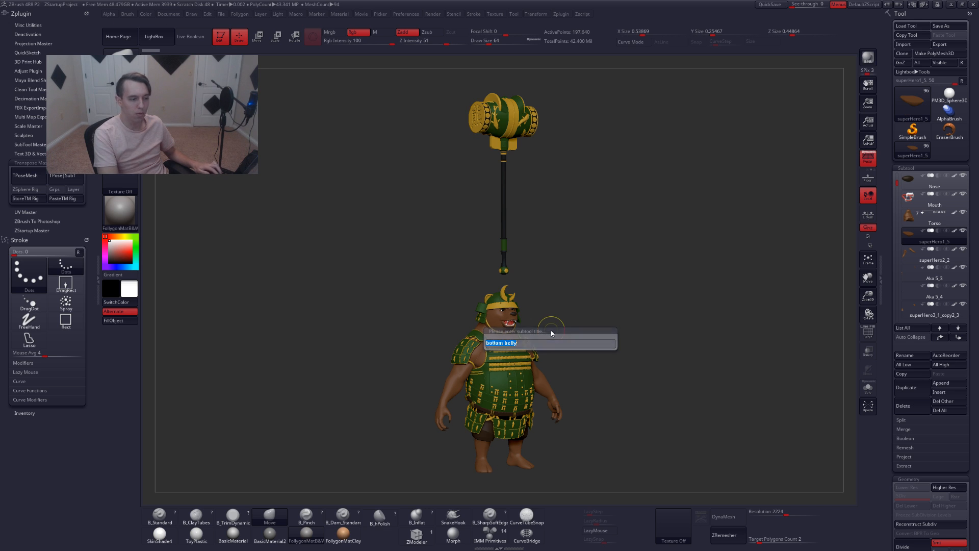
key("Return")
Select the superHero2_2 subtool and rename it Arms
key("alt+Down")
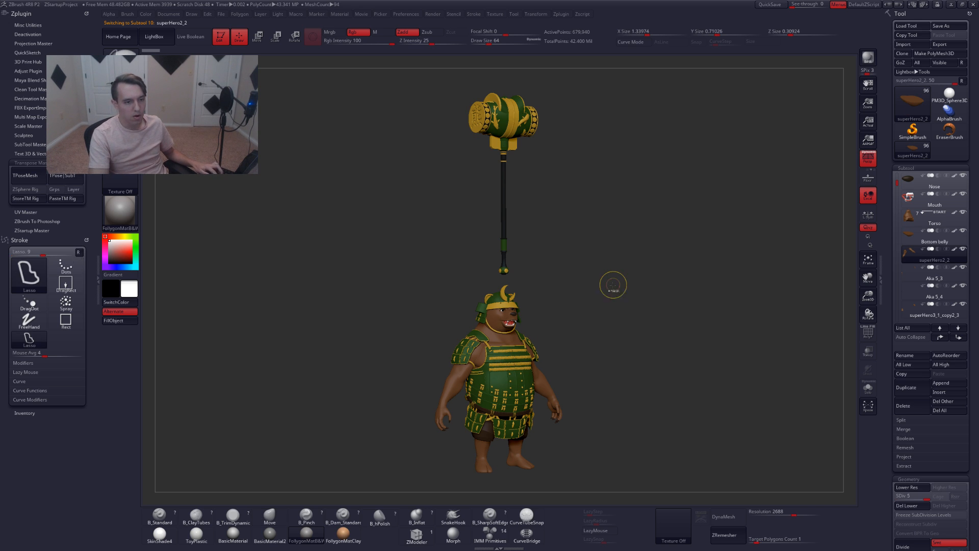
key("ctrl+r")
type("arms")
key("Return")
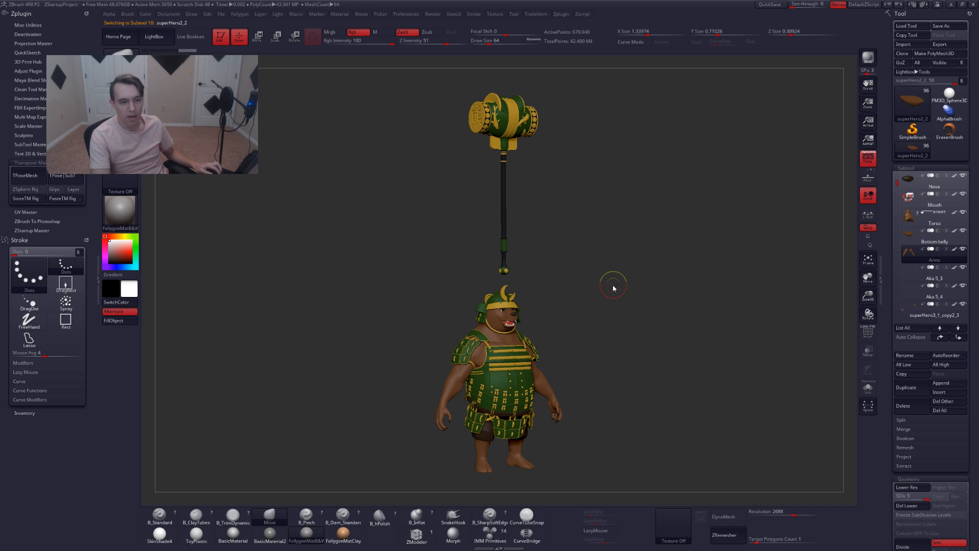
Select the Aka 5_3 subtool, check it on the model with polyframe, and rename it Hands
key("alt+Down")
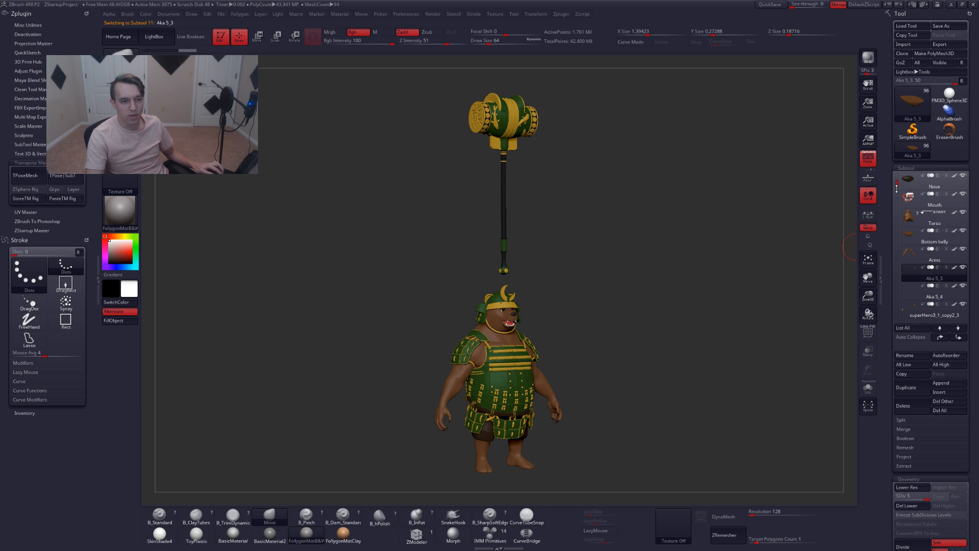
left_click_drag(897, 183, 896, 188)
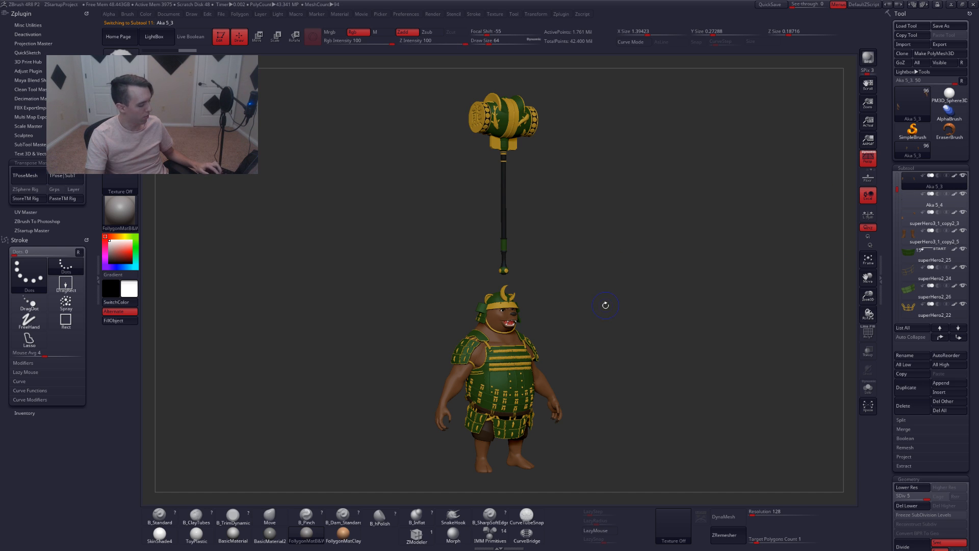
key("shift+f")
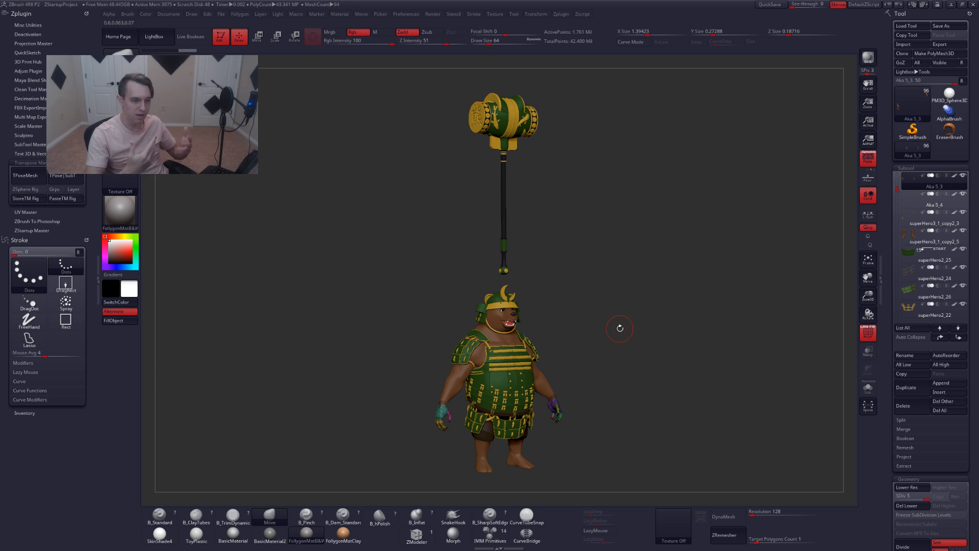
key("ctrl")
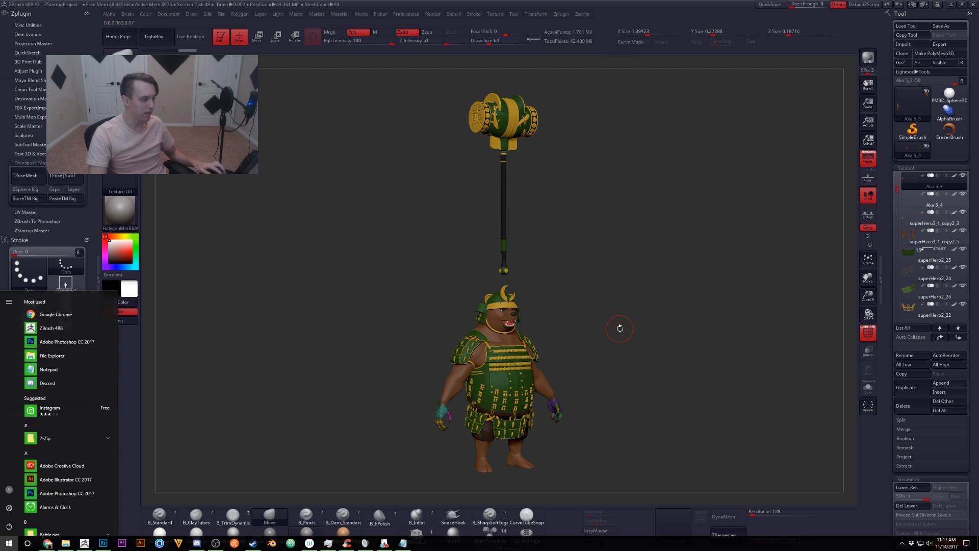
key("ctrl+r")
type("Hands")
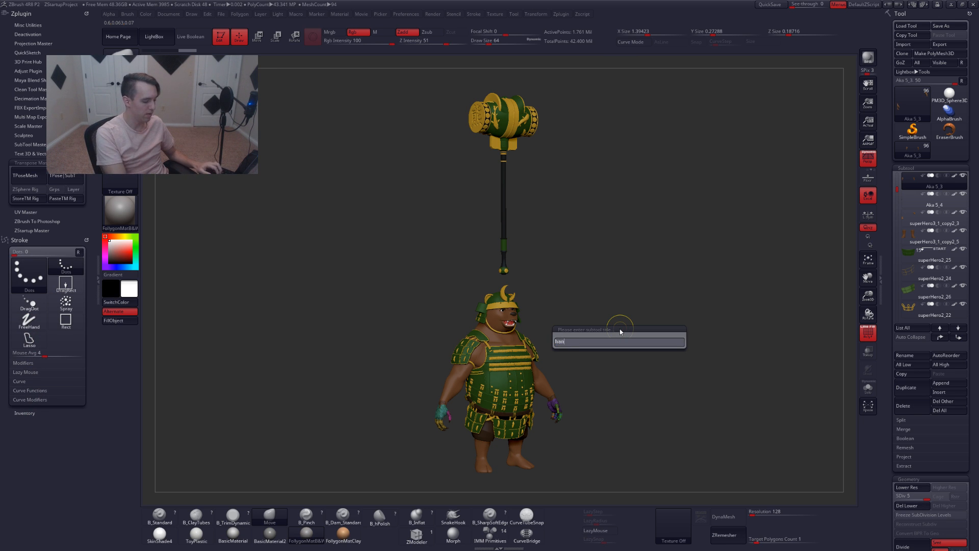
key("Return")
Select the Aka 5_4 subtool, inspect it with polyframe from another angle, and rename it Claws
key("Down")
key("shift+f")
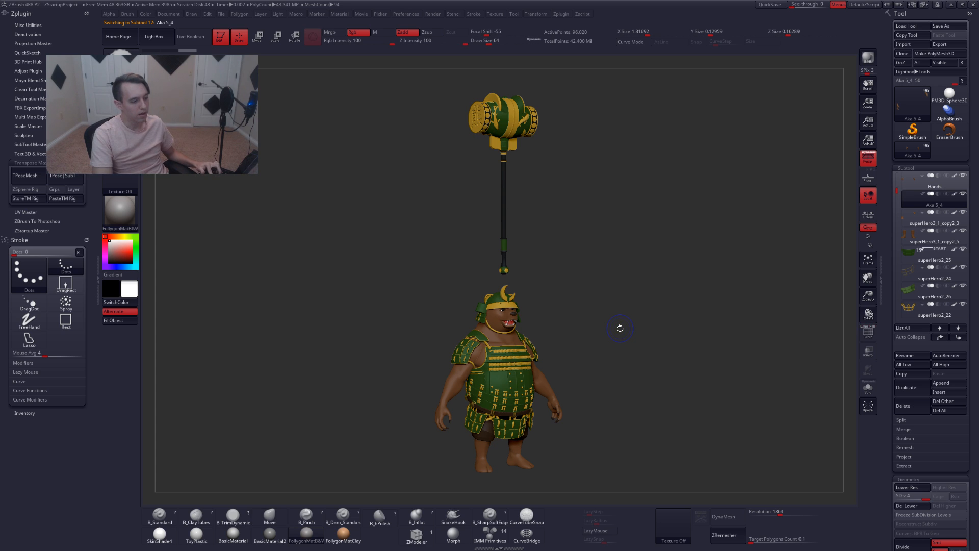
left_click_drag(619, 323, 613, 297, "alt")
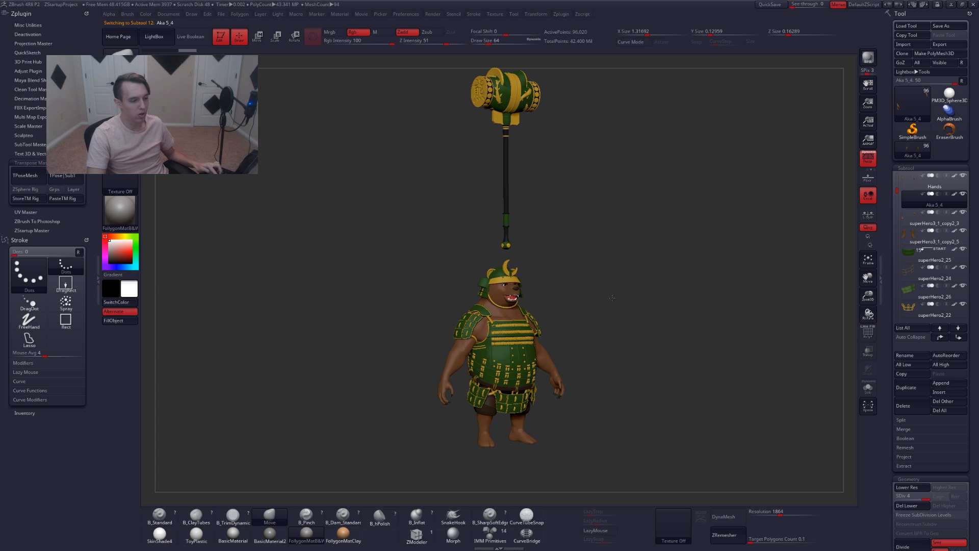
key("shift+f")
key("shift+f")
key("ctrl+r")
type("c")
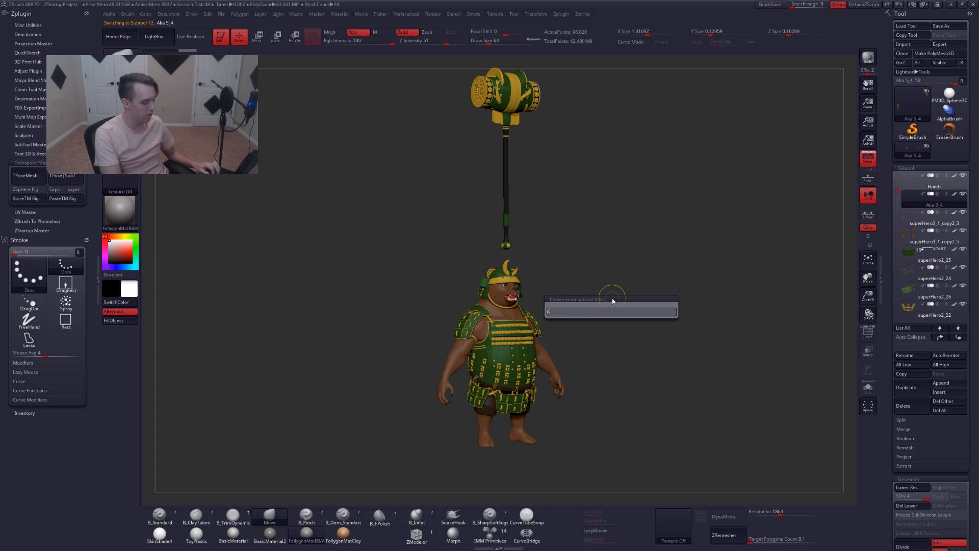
type("laws")
key("Return")
Select the superHero3_1_copy2_3 subtool and inspect it on the model with polyframe from different angles
key("Down")
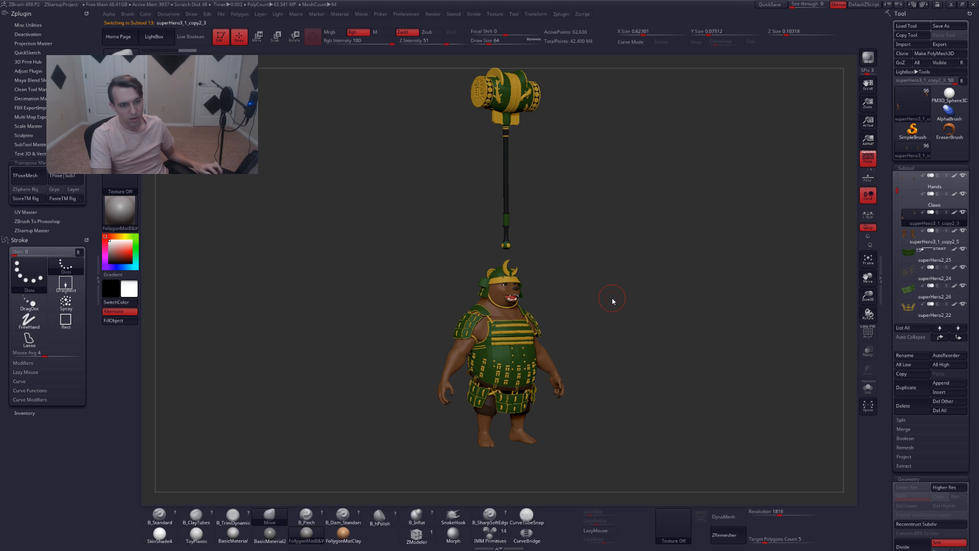
key("shift+f")
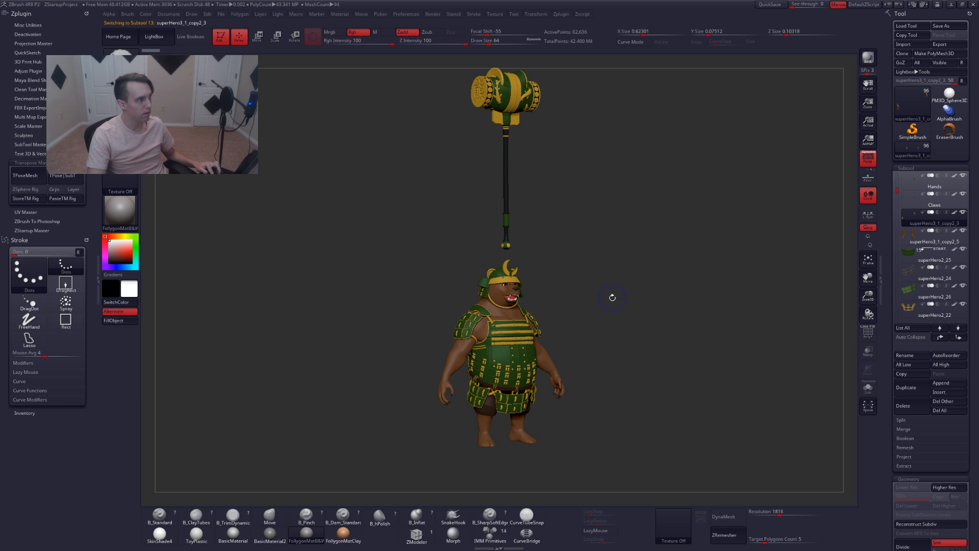
key("b")
key("m")
key("v")
key("ctrl")
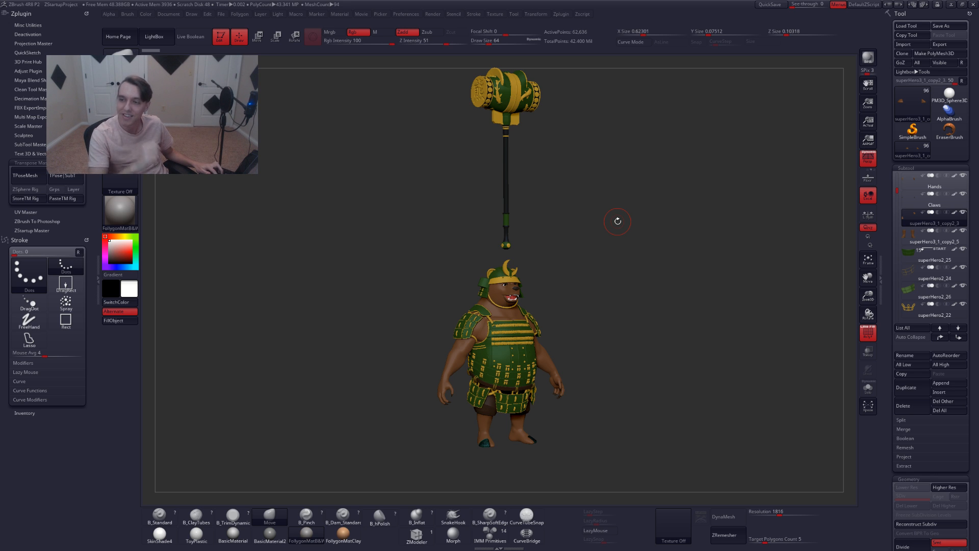
left_click_drag(595, 282, 627, 282, "shift")
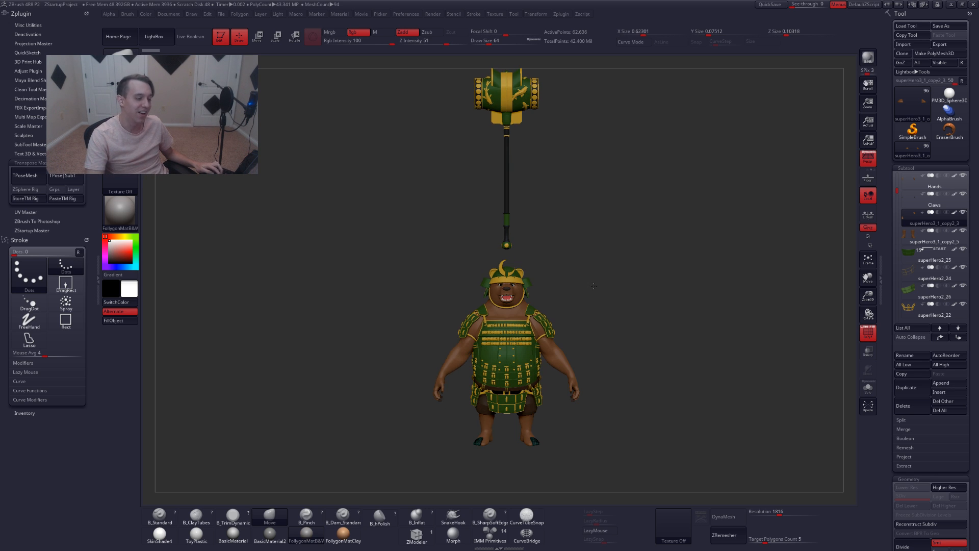
Select the superHero3_1_copy2_5 subtool, move it up one place in the list, and rename it Legs
key("Down")
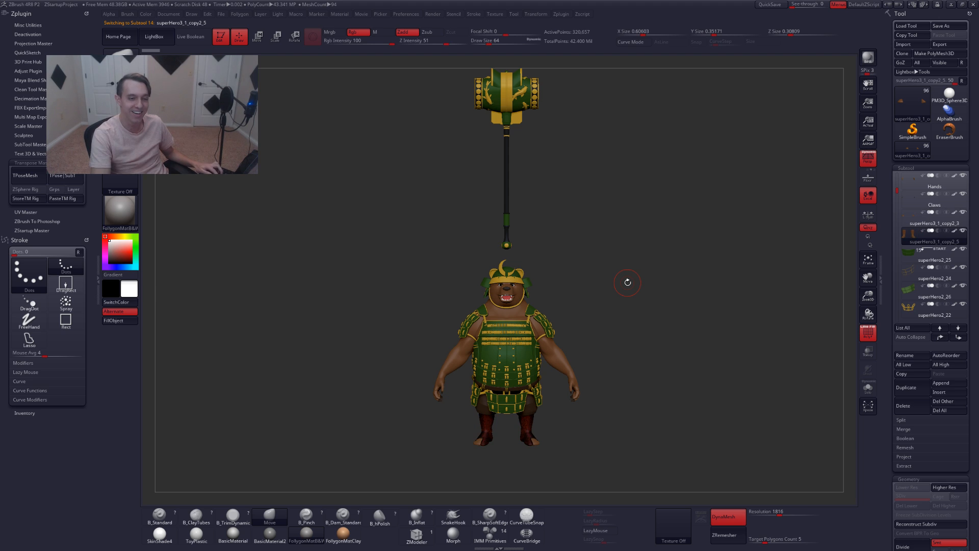
left_click(943, 331)
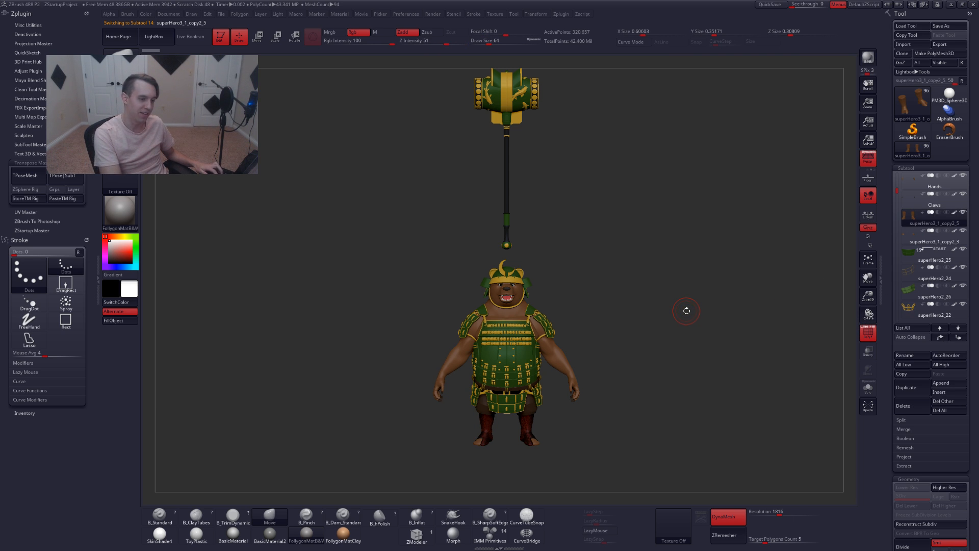
key("ctrl+shift+r")
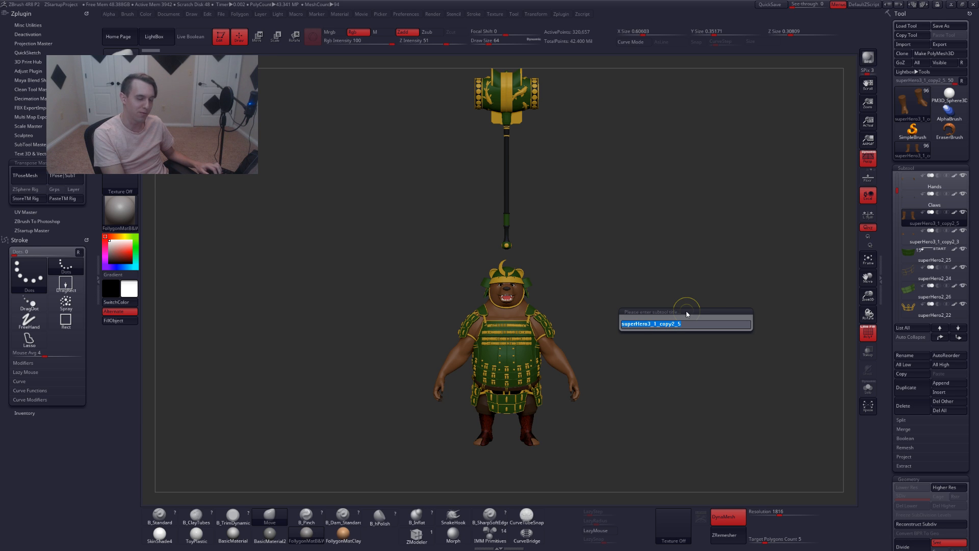
type("foot")
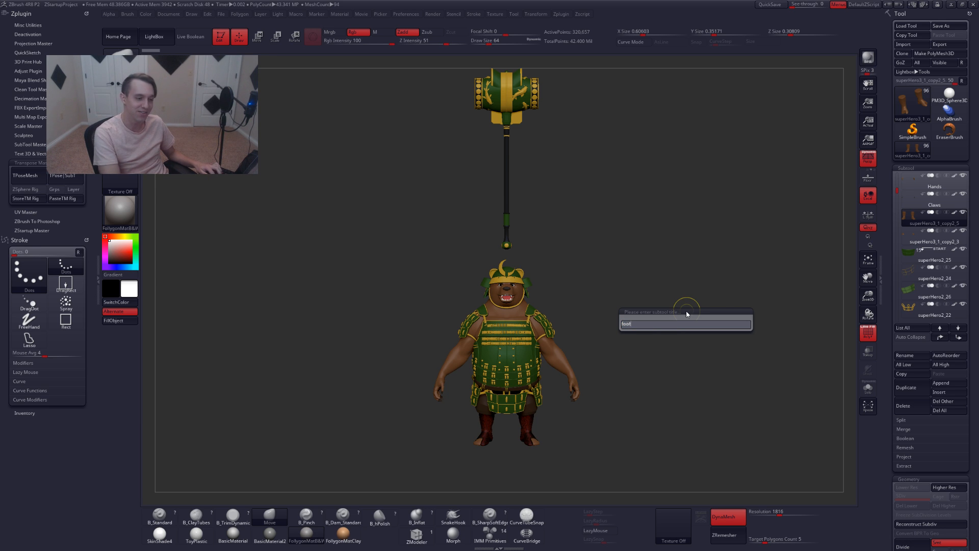
key("BackSpace")
key("BackSpace")
key("BackSpace")
key("BackSpace")
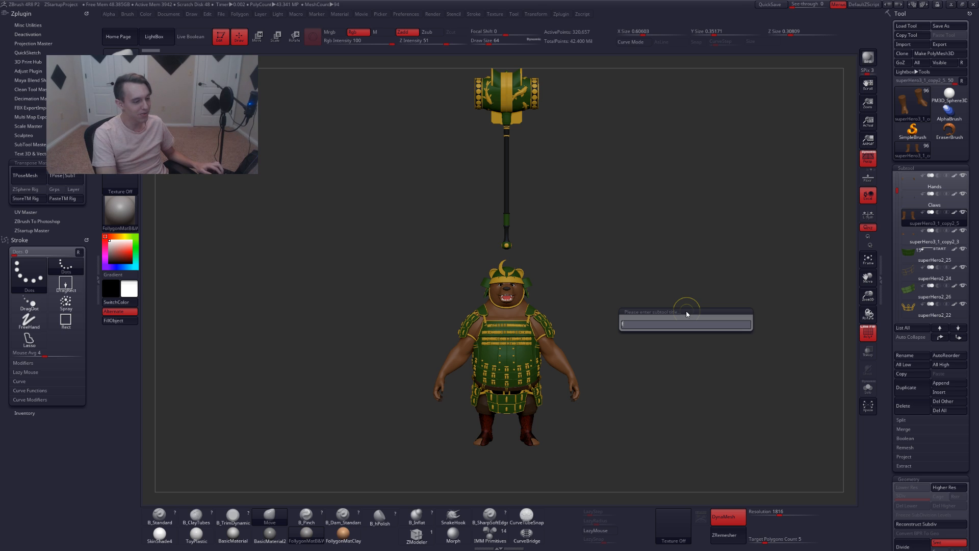
type("legs")
key("Return")
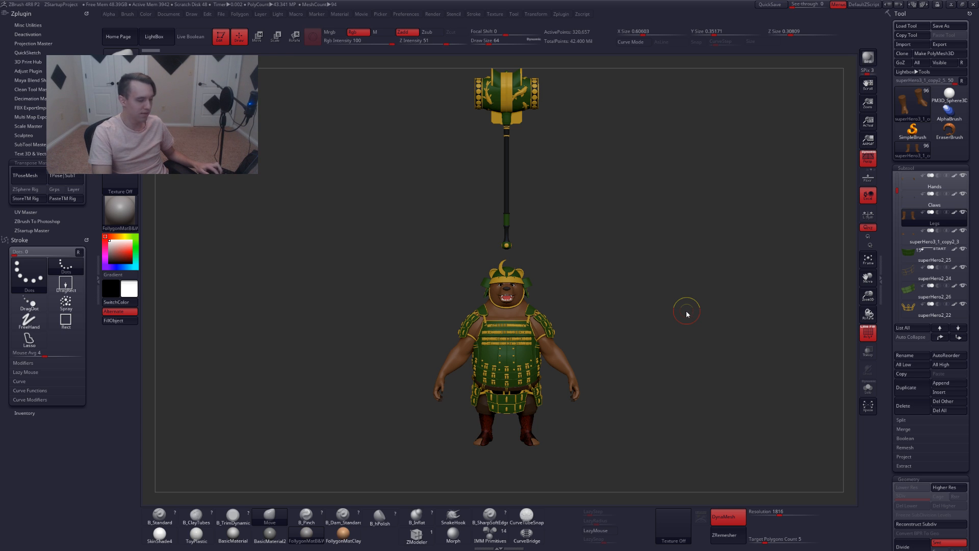
Select the superHero3_1_copy2_3 subtool and rename it Toes
key("Down")
key("F2")
type("toes")
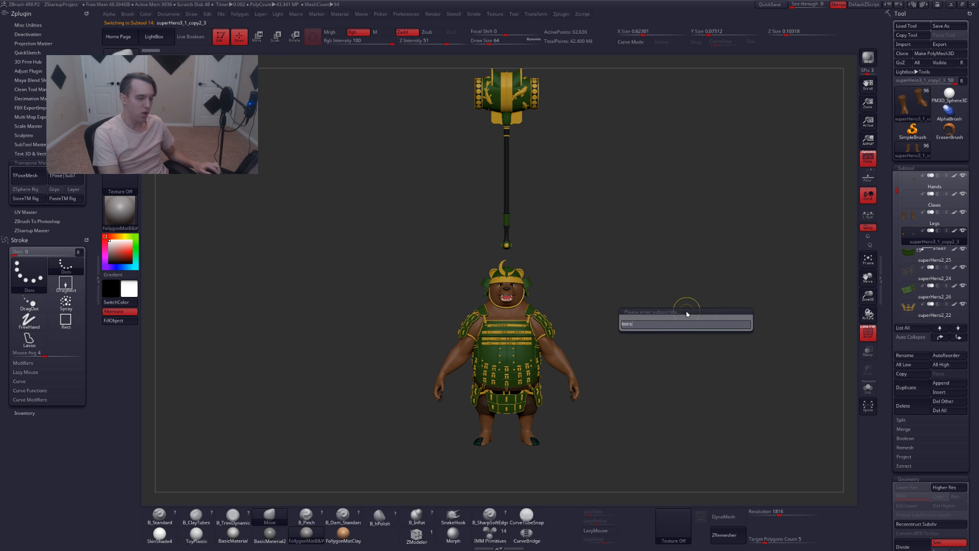
key("Return")
Select the superHero2_25 subtool, rename it Plate front, and move on to the superHero2_24 subtool
key("Down")
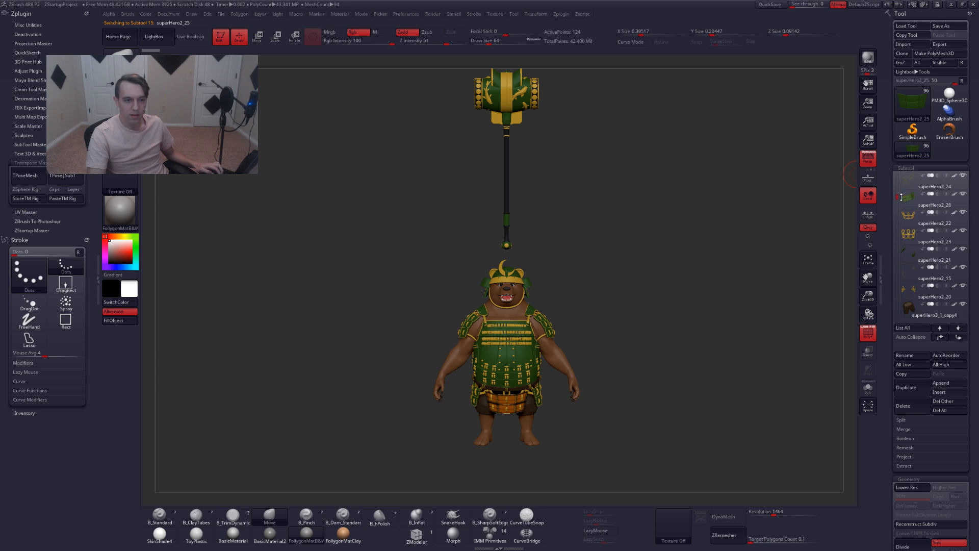
left_click_drag(898, 190, 901, 194)
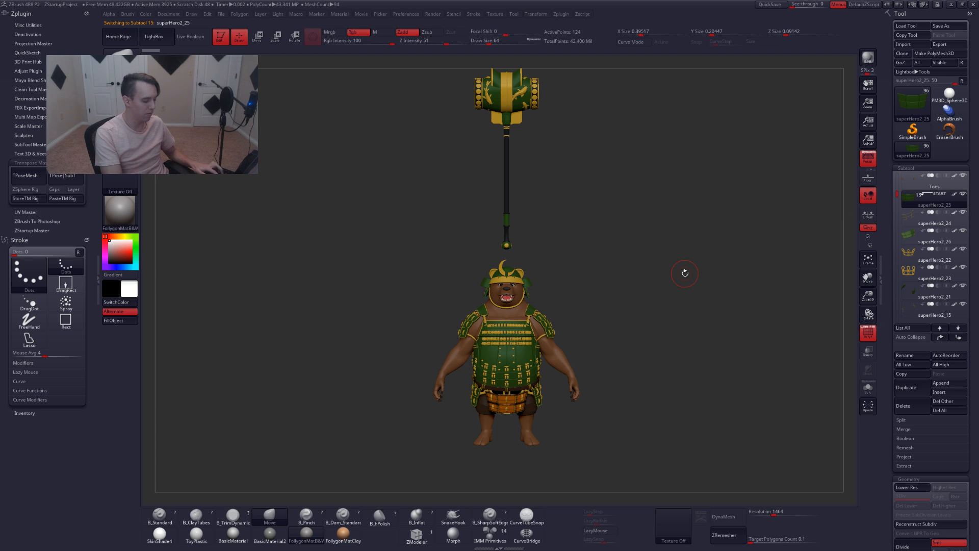
key("ctrl+r")
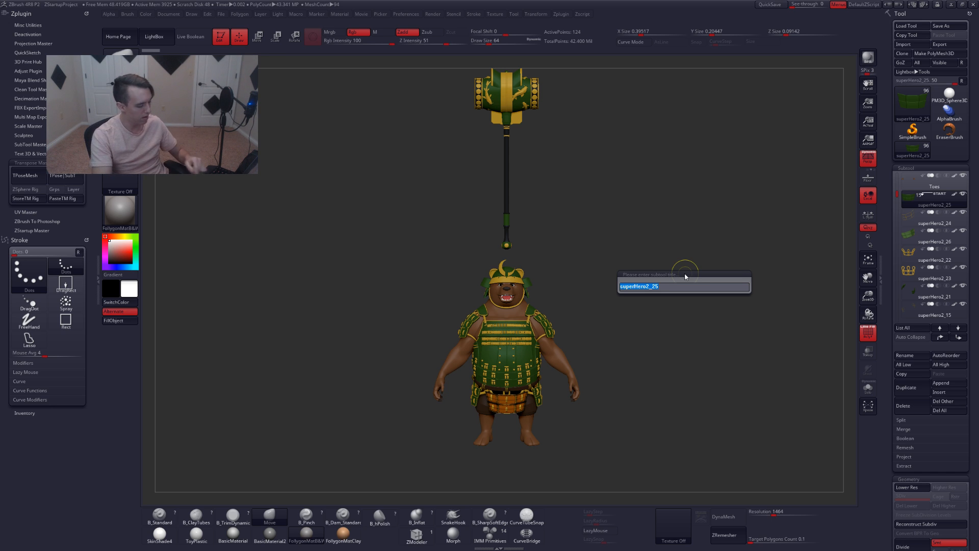
type("arm")
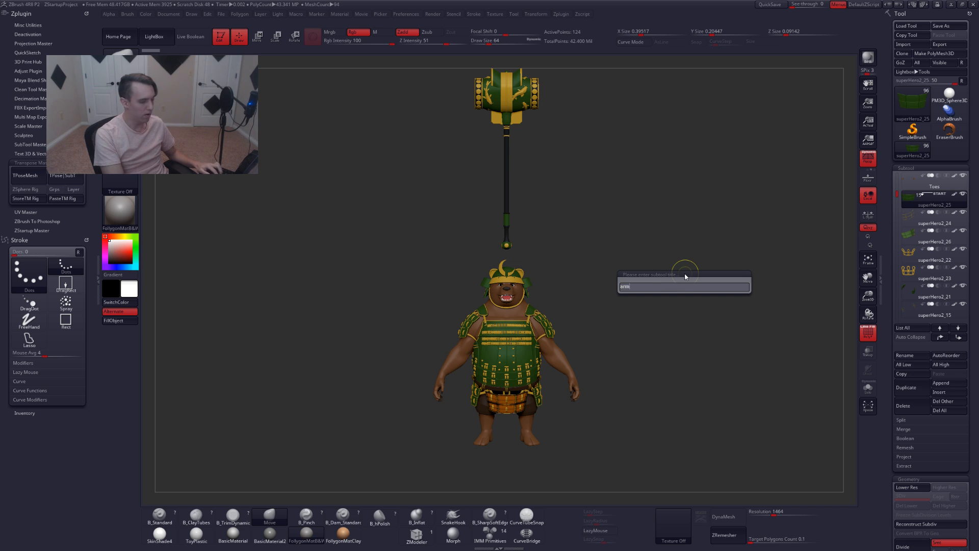
type("plate front")
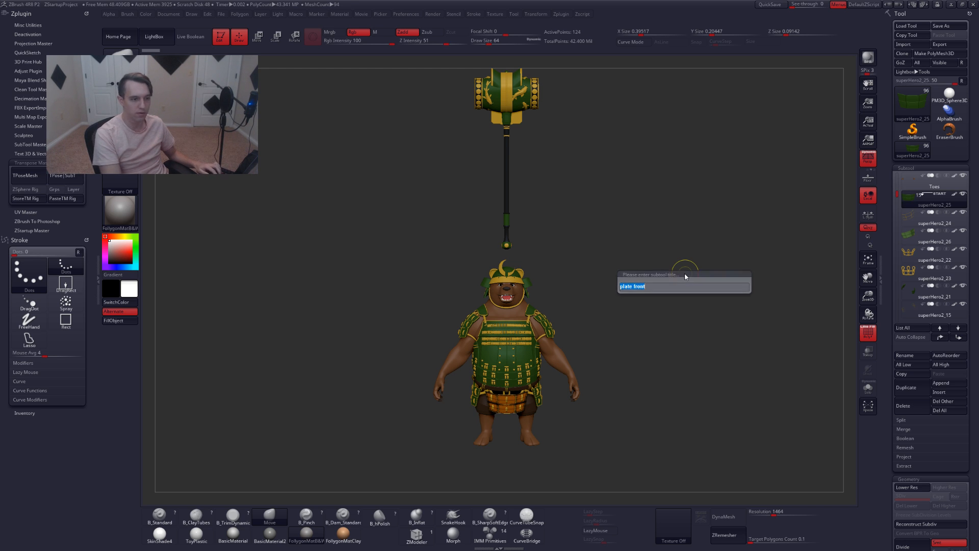
key("Return")
key("Down")
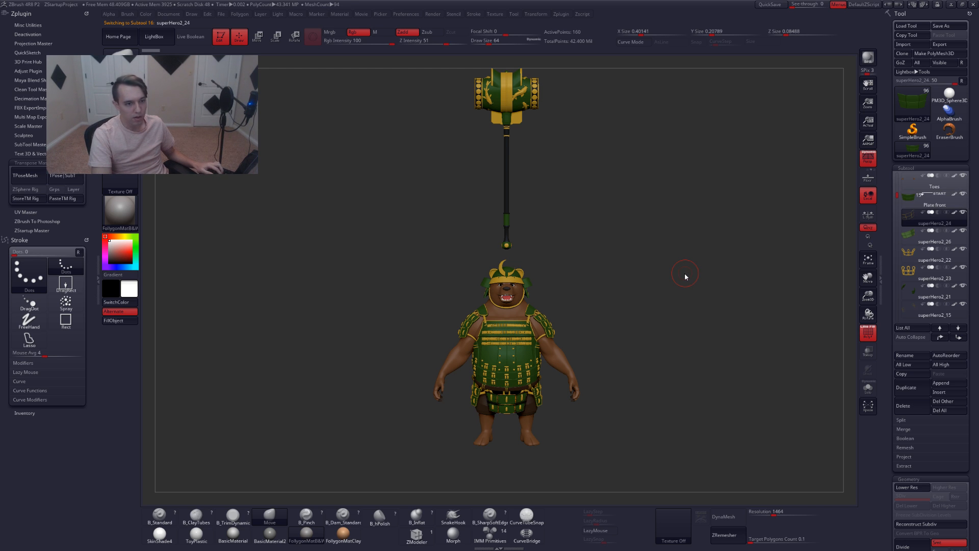
Rename the selected superHero2_24 subtool Trim bottom front
key("ctrl")
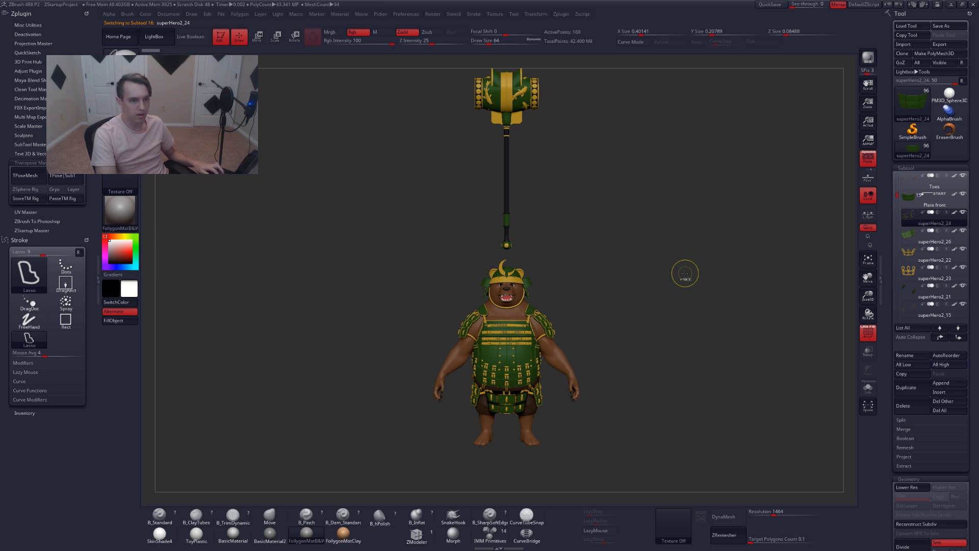
key("ctrl+r")
type("t")
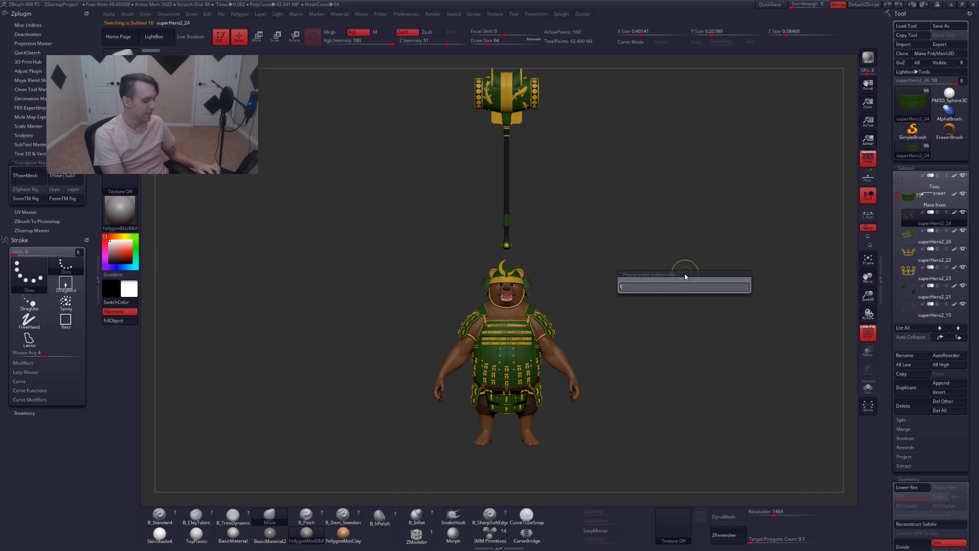
type("rim")
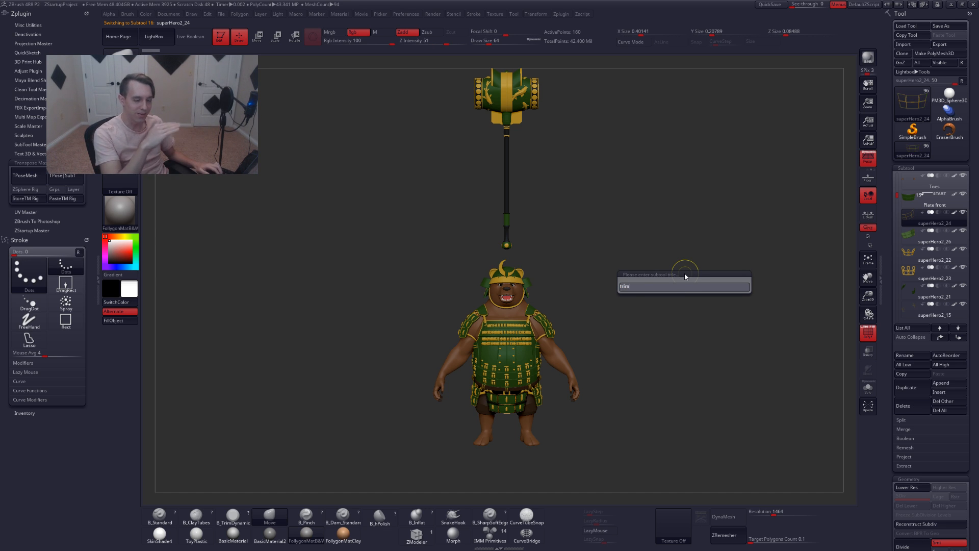
type(" bott")
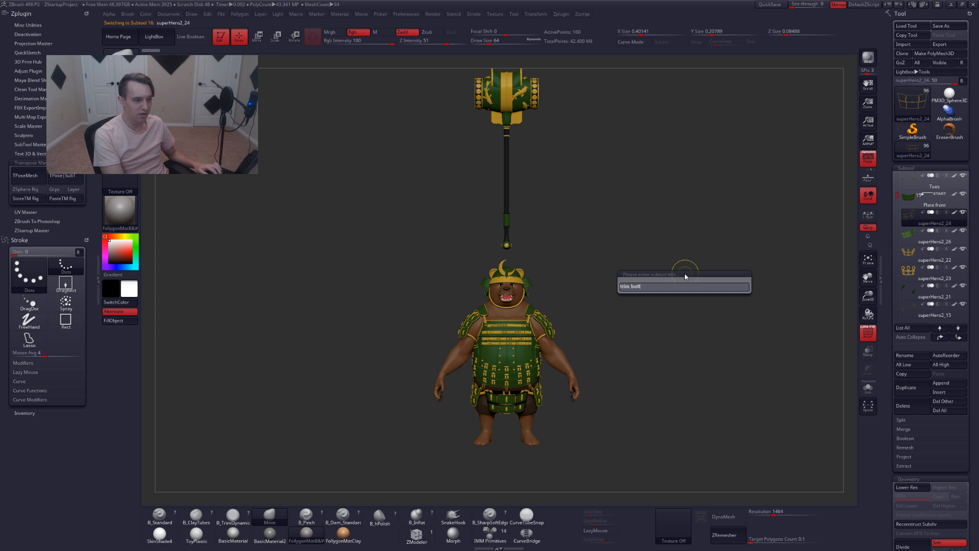
type("om front")
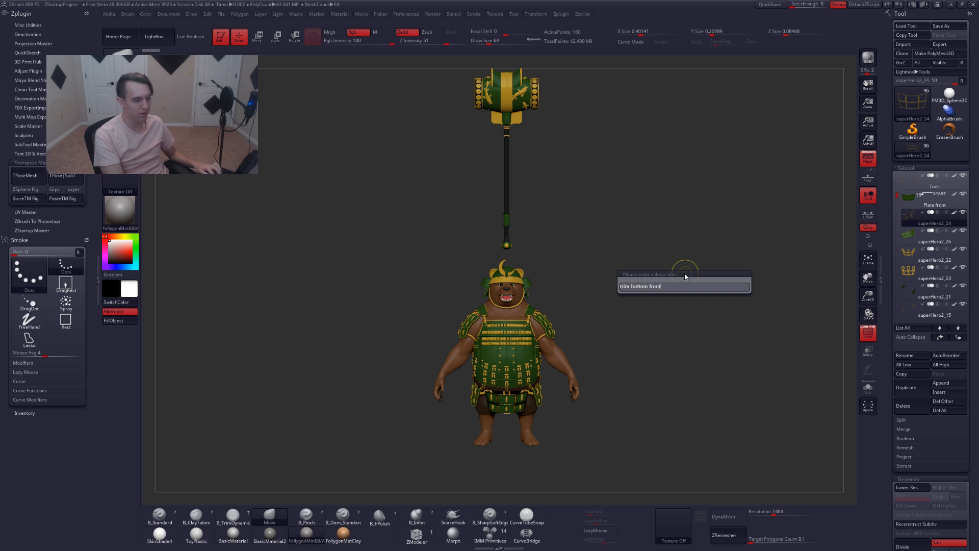
key("Return")
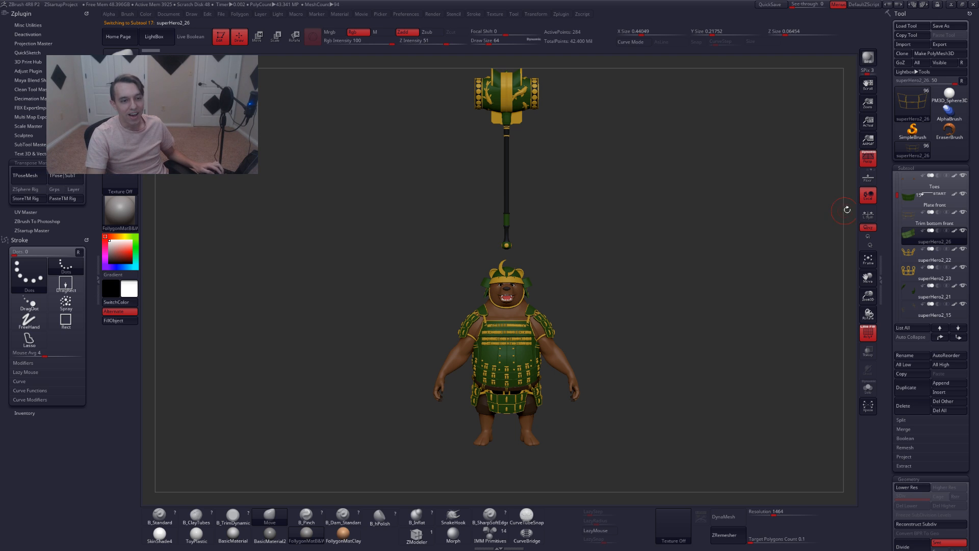
Select the Plate front subtool and merge the Trim bottom front subtool down into it
left_click(911, 205)
key("ctrl+shift+f")
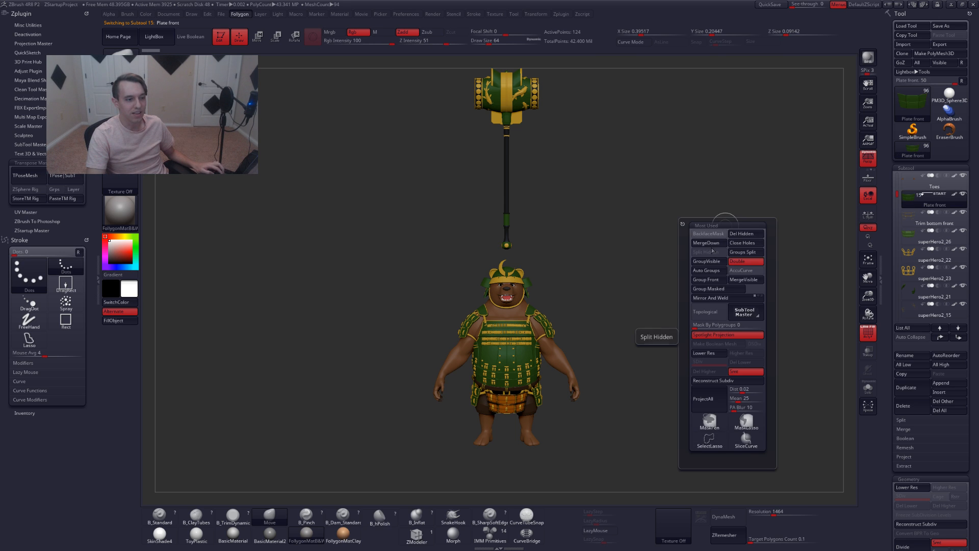
left_click(714, 243)
left_click(683, 267)
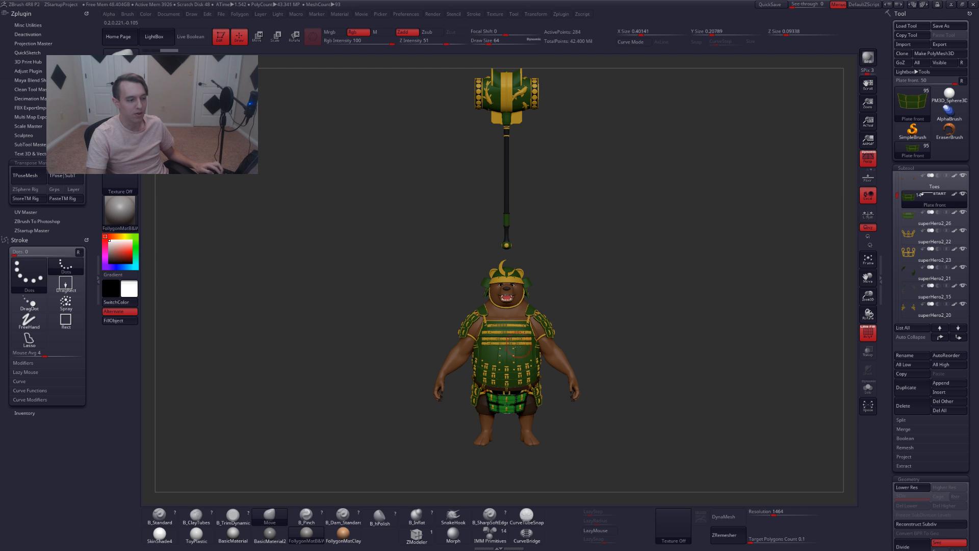
Solo the merged Plate front subtool and inspect it with polyframe from different angles
key("shift+s")
mouse_move(540, 356)
right_mouse_down("ctrl")
mouse_move(541, 428)
mouse_move(537, 351)
right_mouse_up("ctrl")
mouse_move(536, 351)
right_mouse_down()
mouse_move(522, 350)
mouse_move(553, 331)
mouse_move(565, 349)
mouse_move(577, 342)
mouse_move(549, 311)
right_mouse_up()
key("shift+f")
right_click_drag(549, 312, 573, 326, "alt")
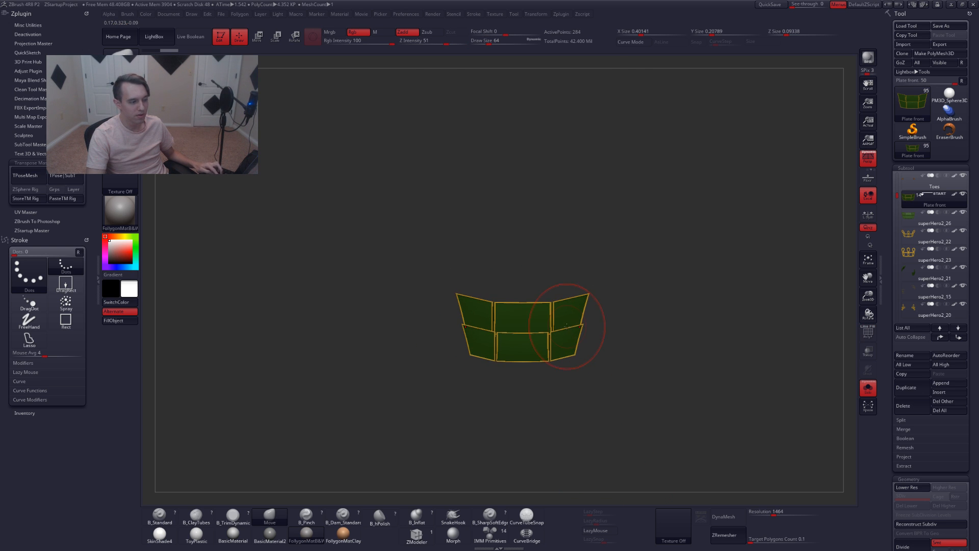
Select the superHero2_26 subtool, solo it with polyframe to inspect it, and rename it Plate back
key("shift+s")
left_click(907, 219)
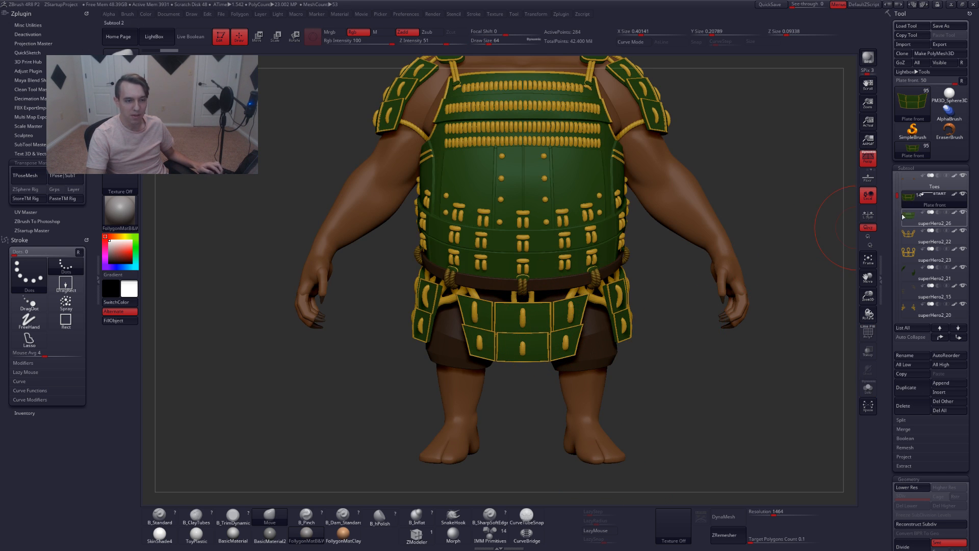
key("shift+s")
key("shift+f")
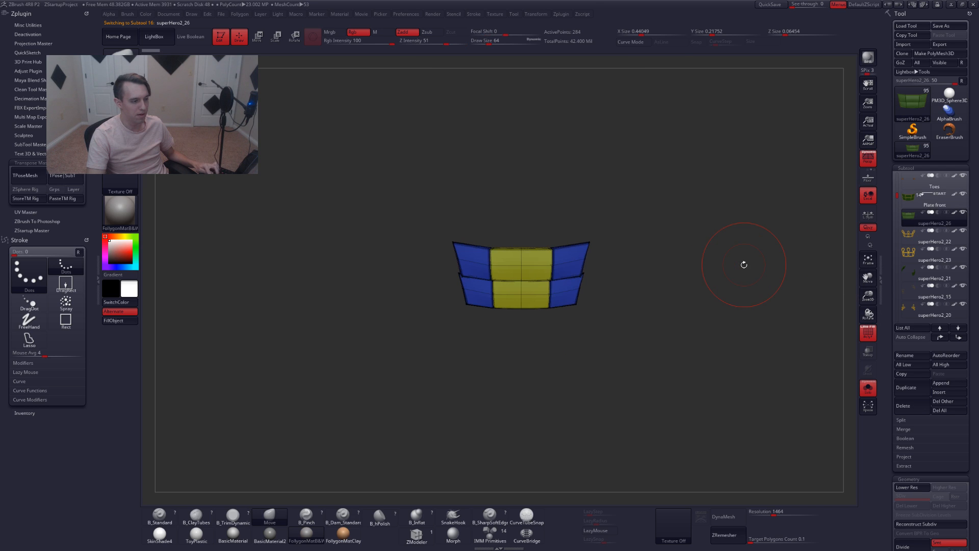
mouse_move(726, 257)
right_mouse_down("ctrl")
mouse_move(594, 260)
mouse_move(553, 313)
mouse_move(619, 310)
mouse_move(554, 307)
mouse_move(588, 306)
right_mouse_up("ctrl")
key("shift+f")
right_click_drag(654, 301, 630, 311, "alt")
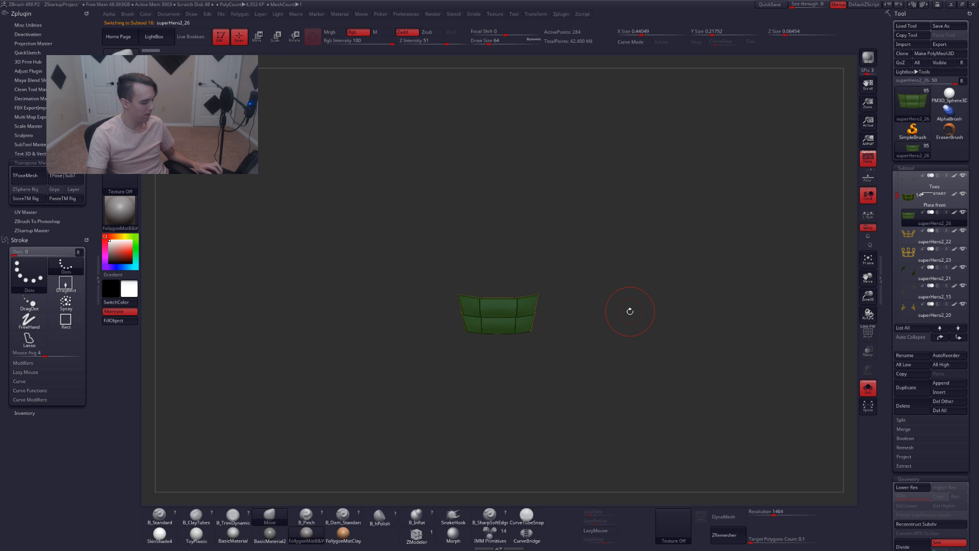
key("ctrl+r")
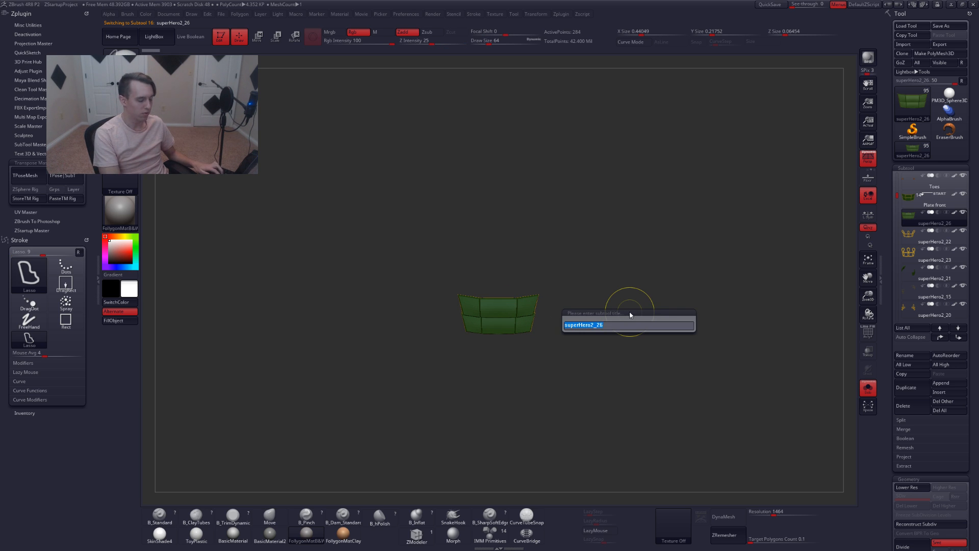
type("plat ba")
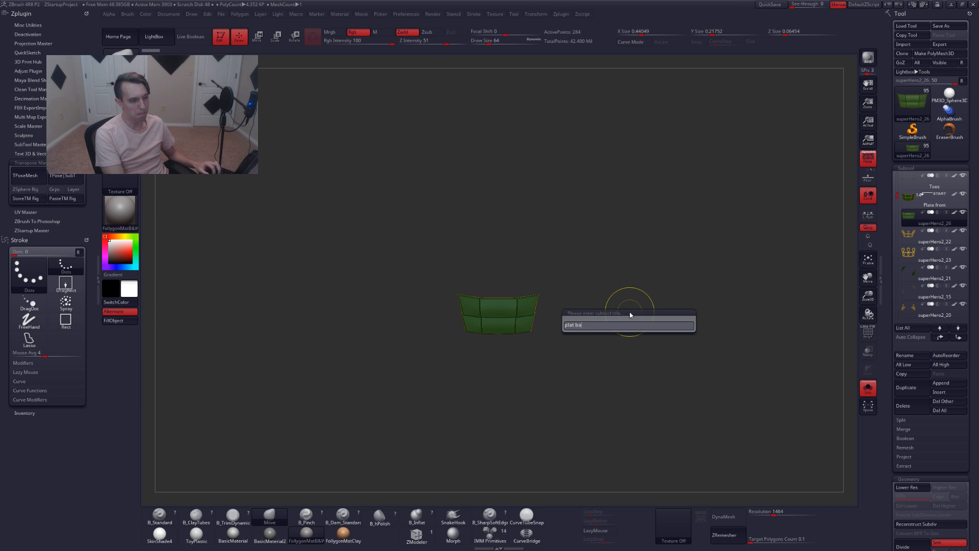
type("e back")
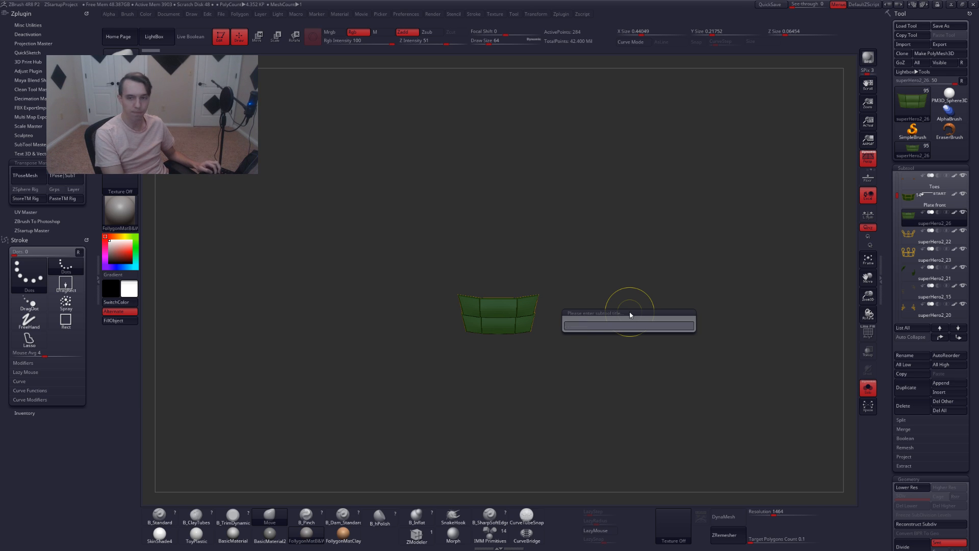
key("Return")
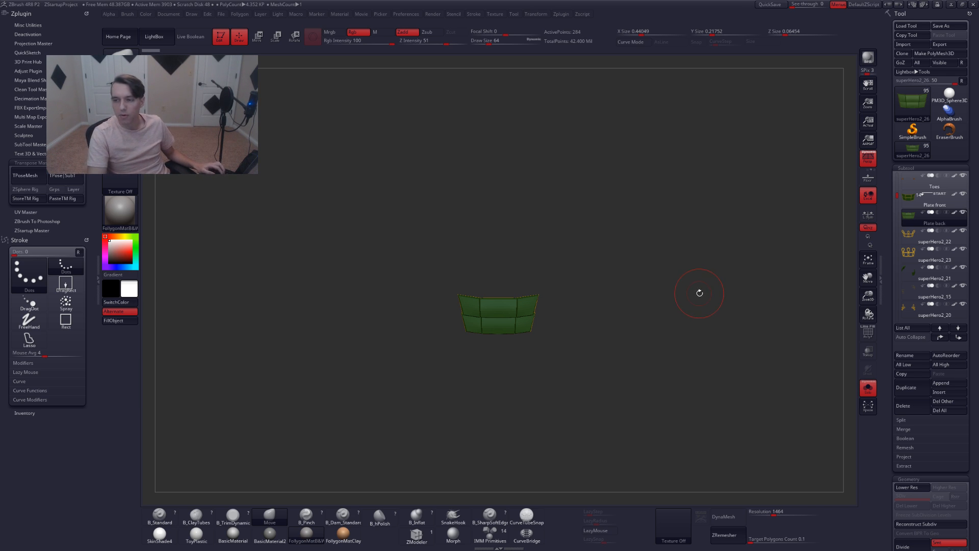
Choose the SkinShade4 material and switch painting to material-only mode
key("alt+s")
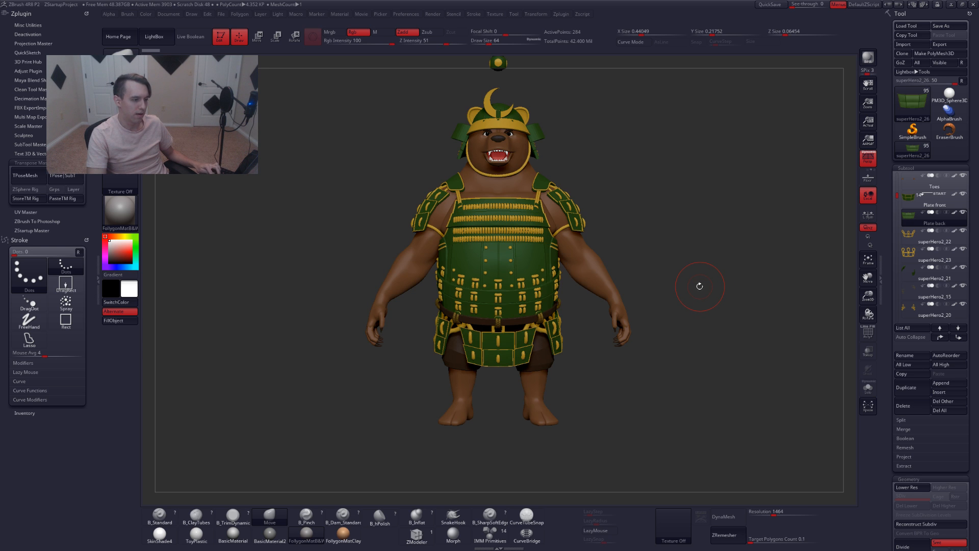
left_click(163, 533)
left_click(162, 516)
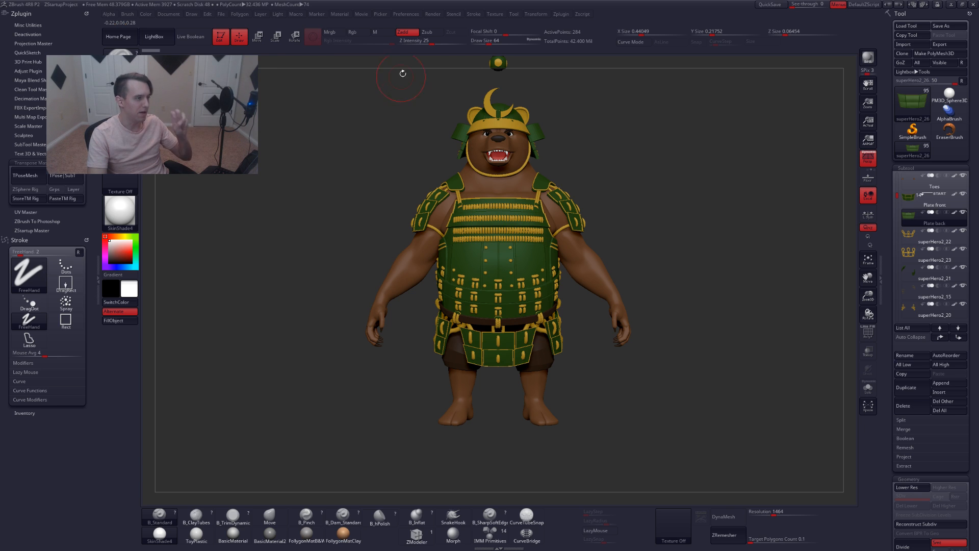
left_click(383, 32)
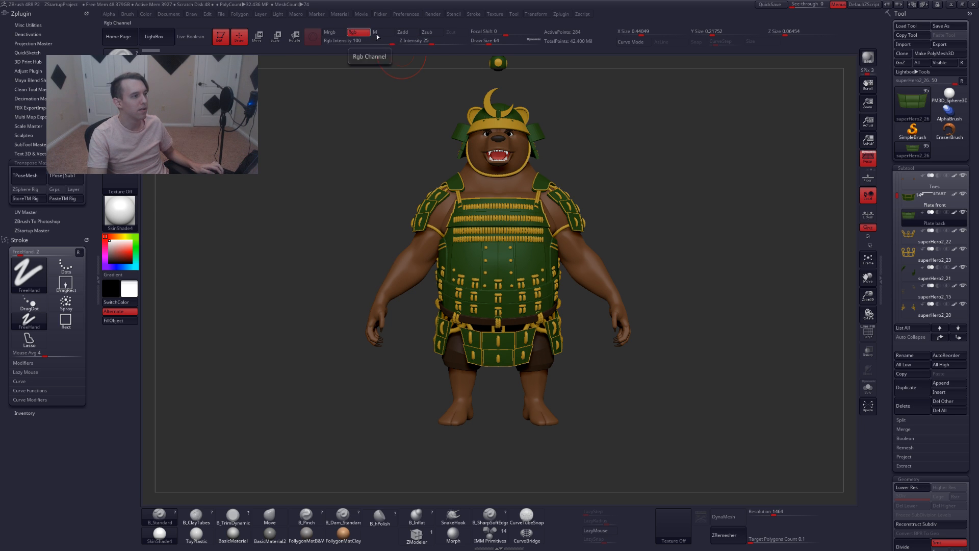
Select the superHero6_1 rope subtool from the model, solo it, and fill it and the superHero6 subtool with the material
left_click(498, 323, "alt")
key("alt+s")
mouse_move(499, 337)
right_mouse_down("ctrl")
mouse_move(531, 370)
mouse_move(488, 381)
mouse_move(503, 396)
mouse_move(466, 381)
right_mouse_up("ctrl")
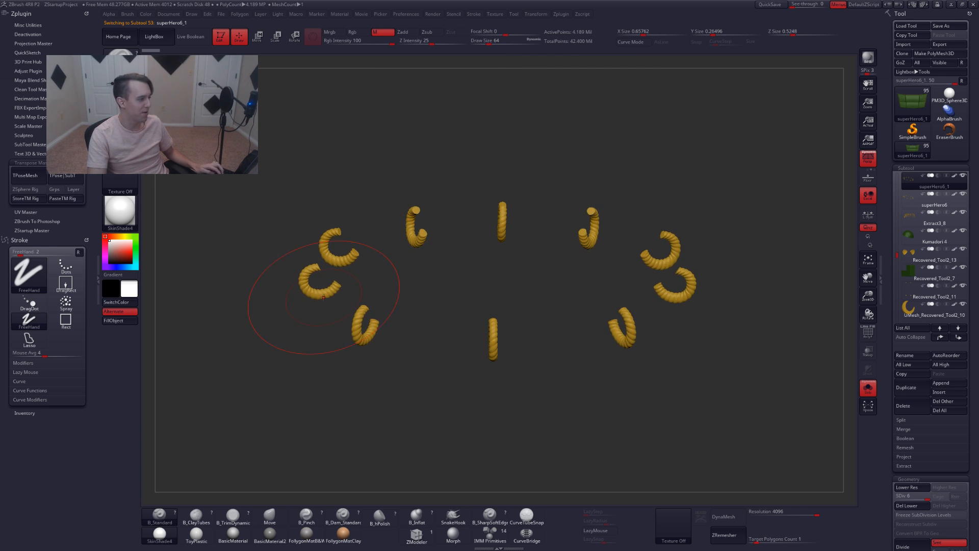
key("space")
left_click_drag(270, 250, 266, 250)
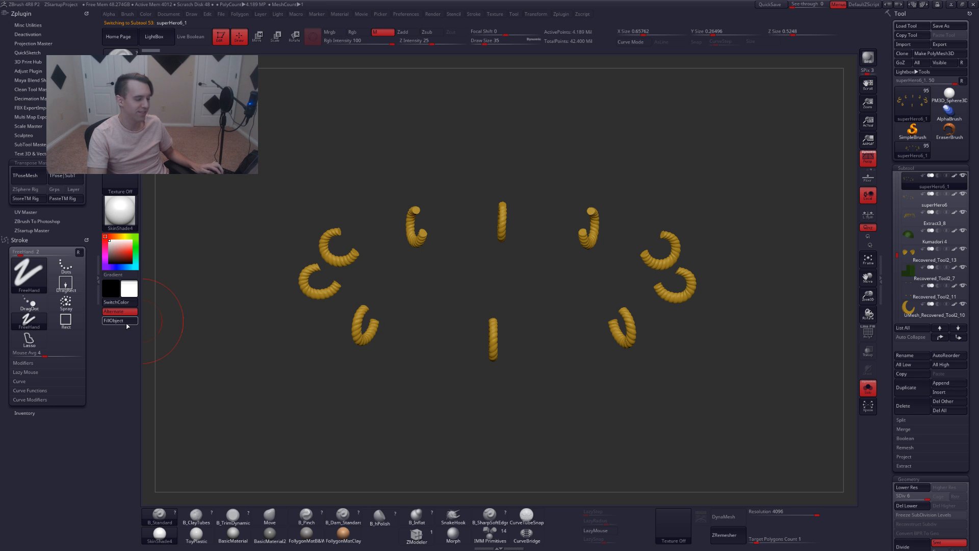
left_click(126, 324)
key("Down")
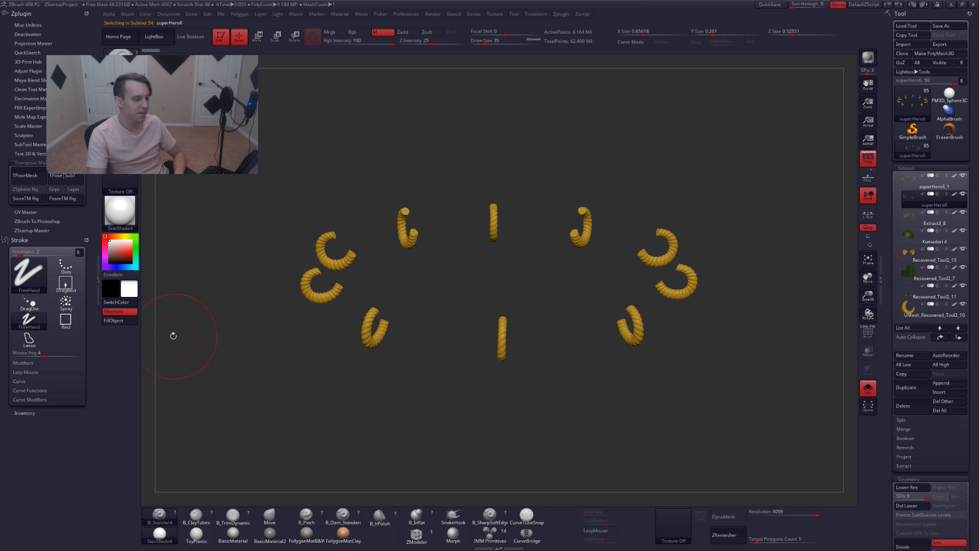
left_click(113, 322)
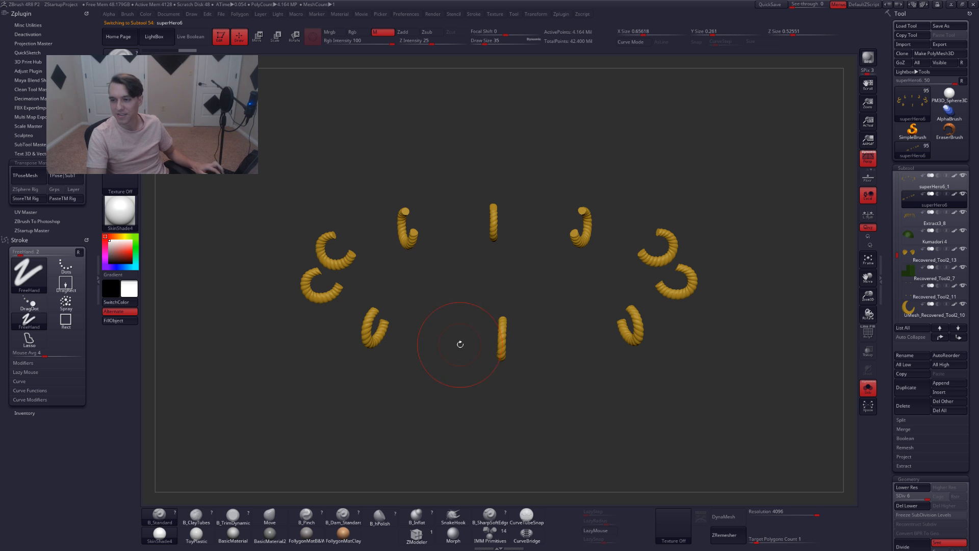
Scroll through the subtool list and pick subtools on the model to find the next one to rename
left_click_drag(460, 344, 574, 337)
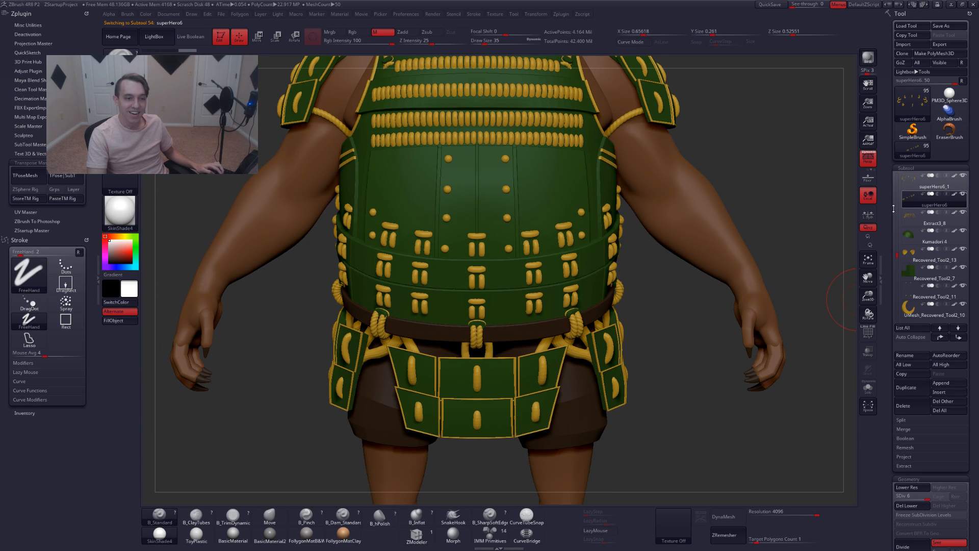
left_click_drag(897, 254, 897, 236)
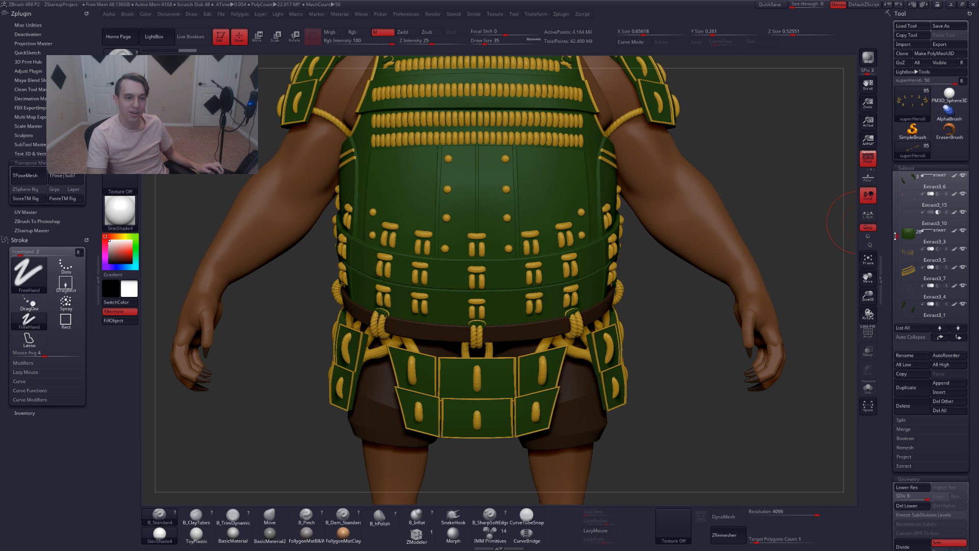
left_click(920, 237)
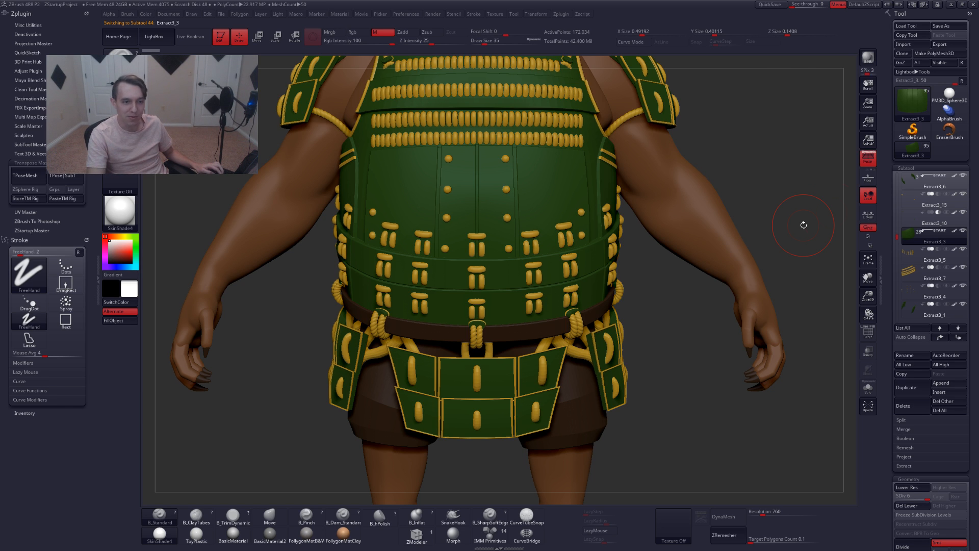
left_click(530, 368, "alt")
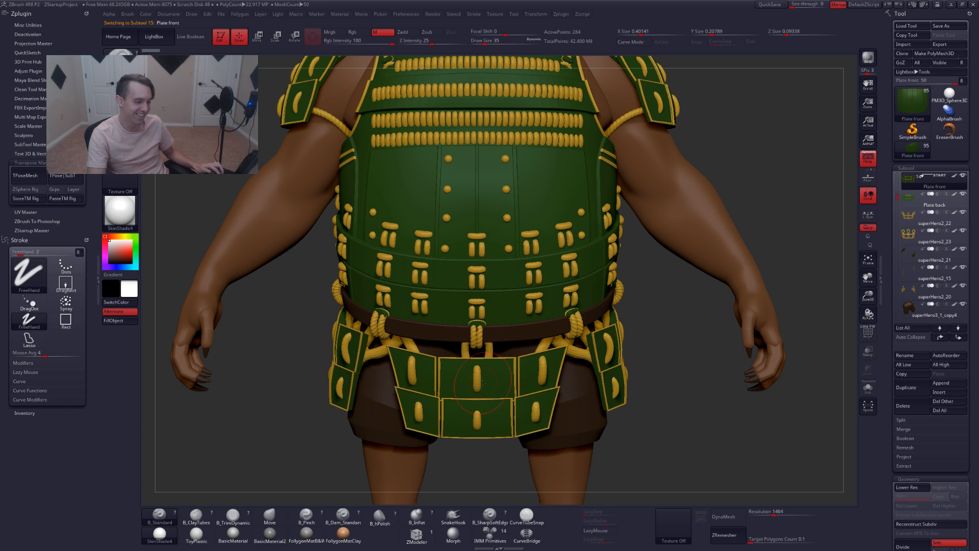
Select the superHero2_22 chain subtool, solo it to inspect it, and rename it Rope front
left_click(909, 214)
right_click_drag(575, 340, 583, 309, "ctrl")
key("alt+s")
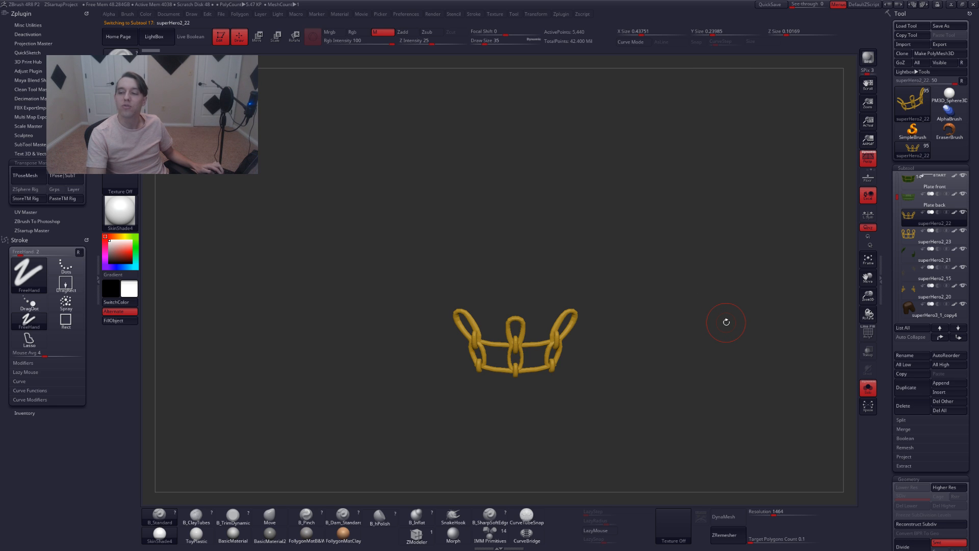
right_click_drag(713, 335, 697, 328, "alt")
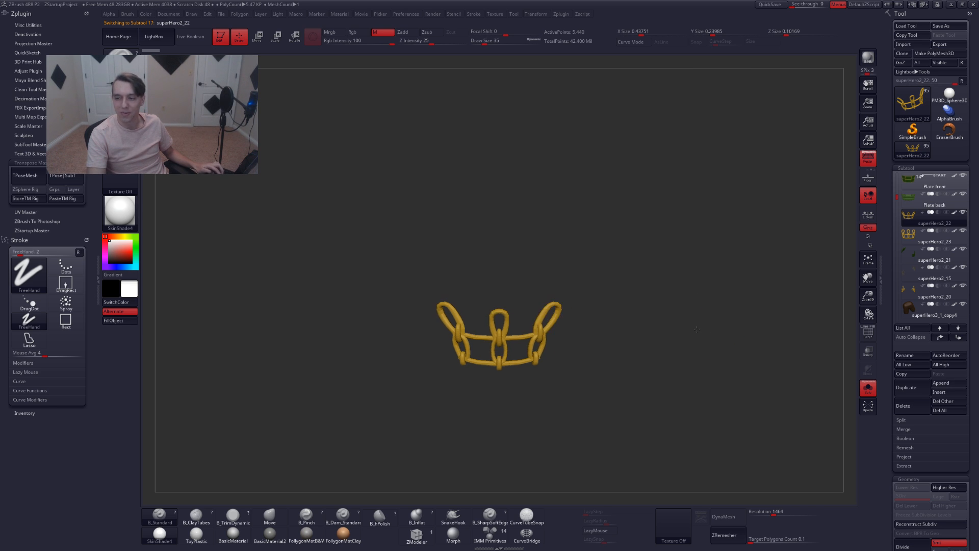
key("space")
right_click_drag(658, 285, 651, 279, "alt")
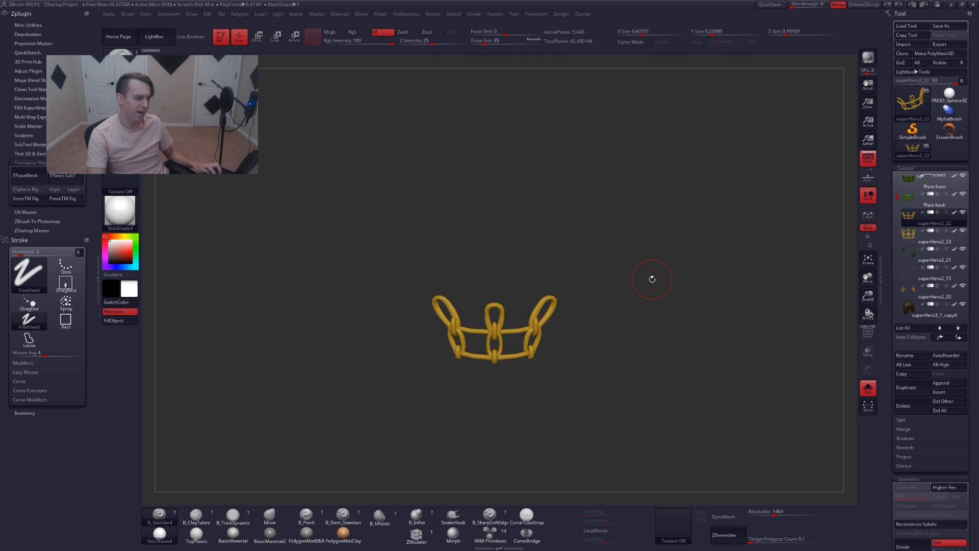
key("alt+s")
key("shift+f")
key("shift+f")
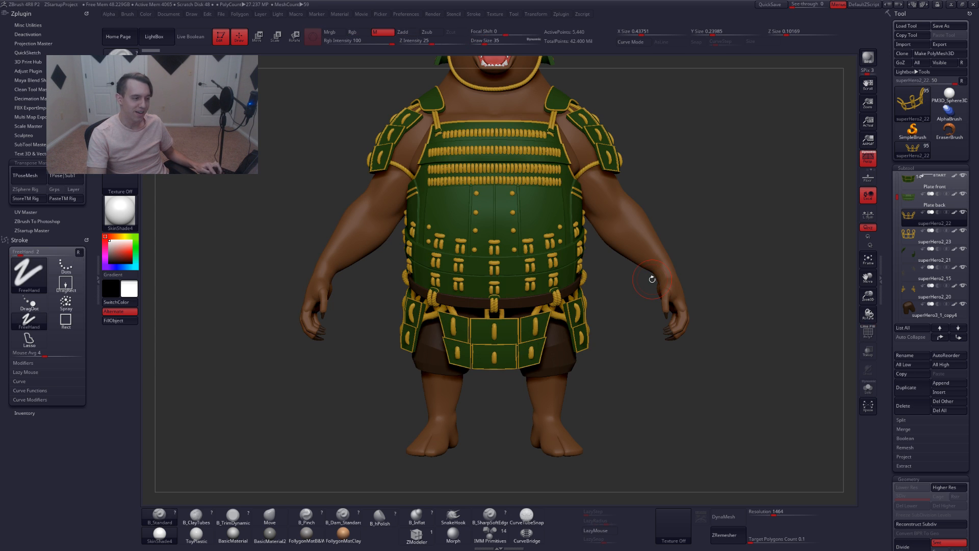
key("ctrl+r")
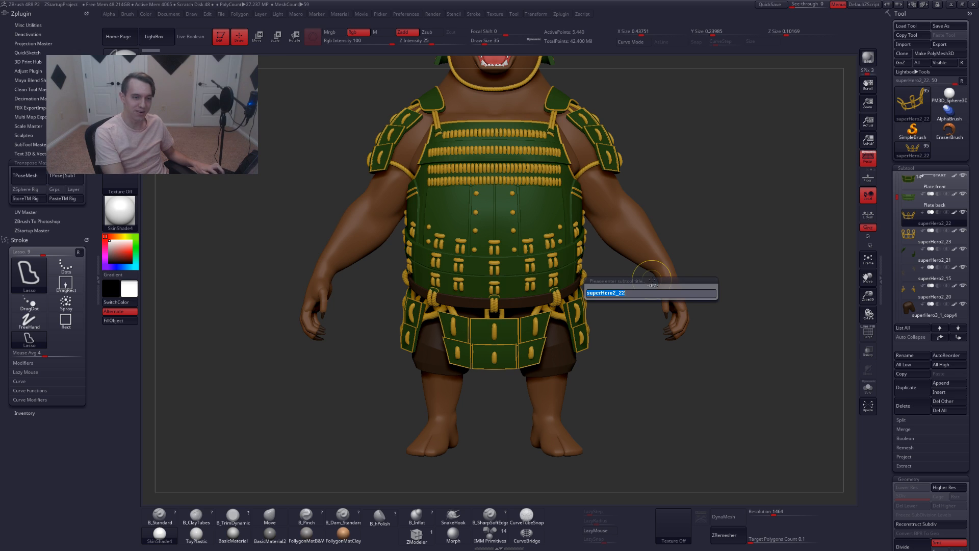
type("rop")
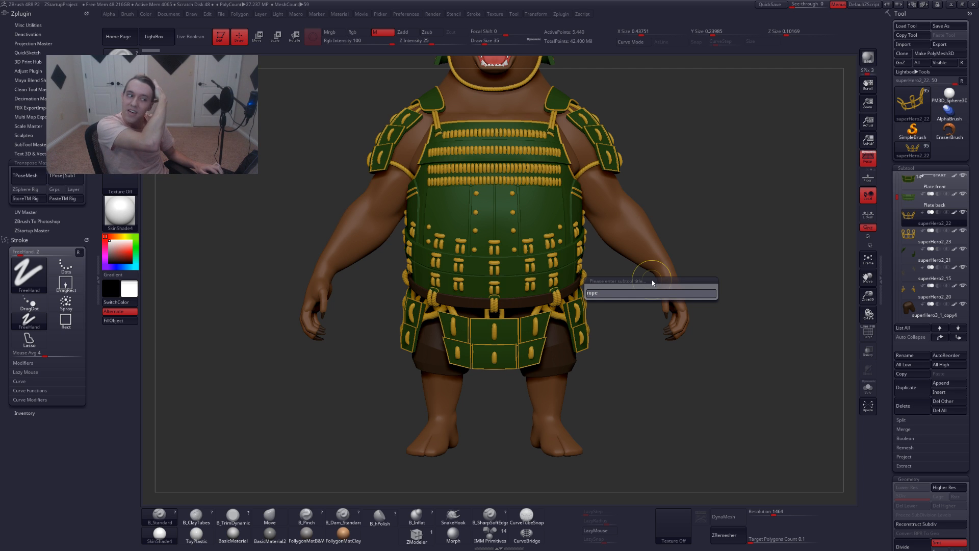
type("e ")
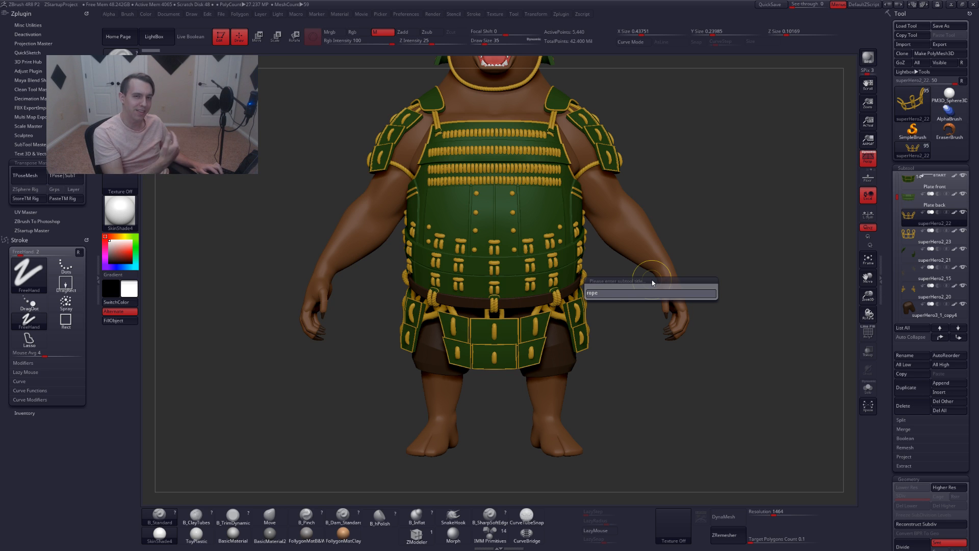
type("fron")
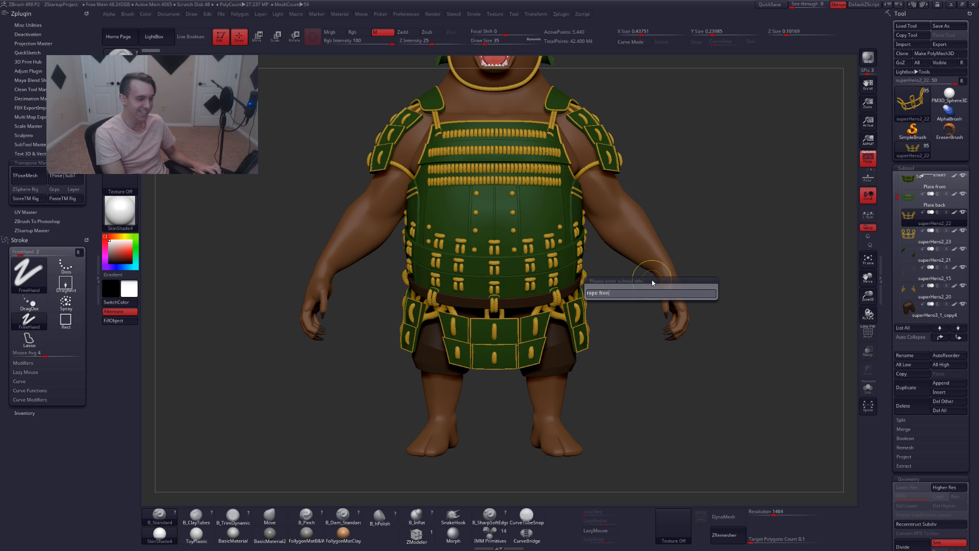
type("t")
key("Return")
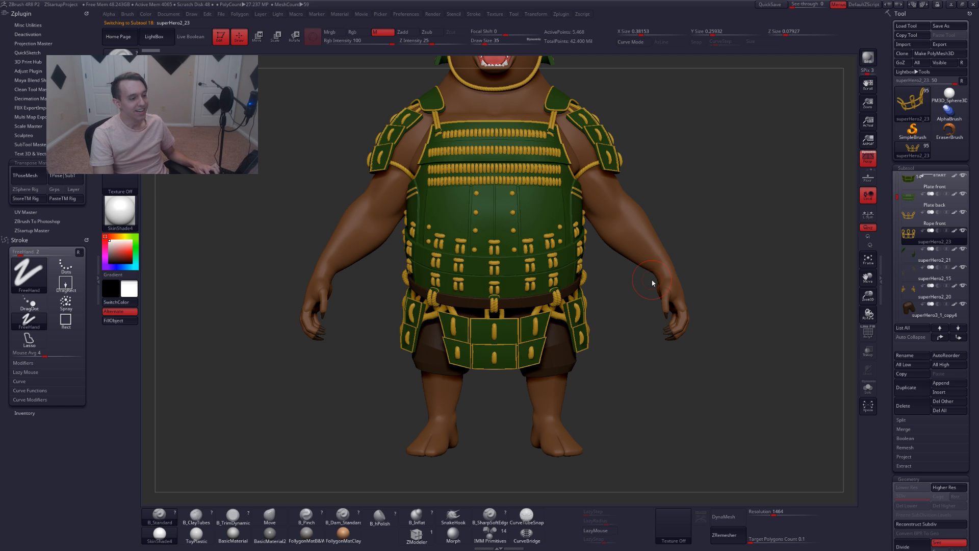
Solo the superHero2_23 subtool to inspect it and rename it Rope back
key("shift+f")
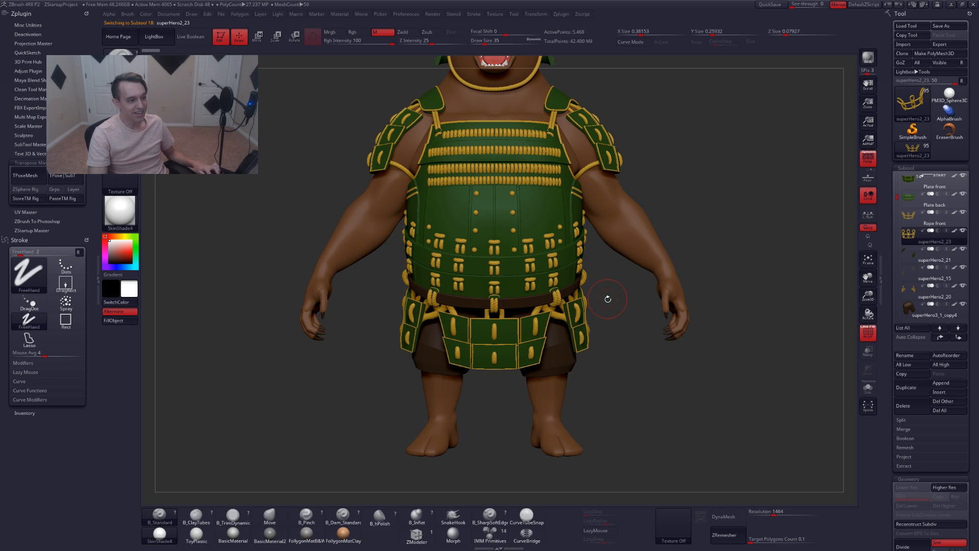
key("alt+s")
left_click_drag(626, 329, 635, 340)
key("alt+s")
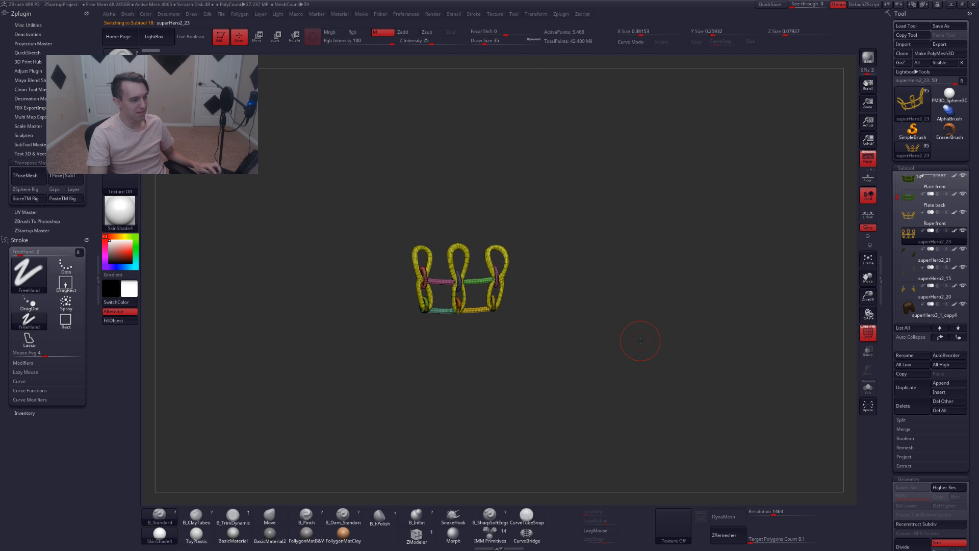
key("ctrl+r")
key("BackSpace")
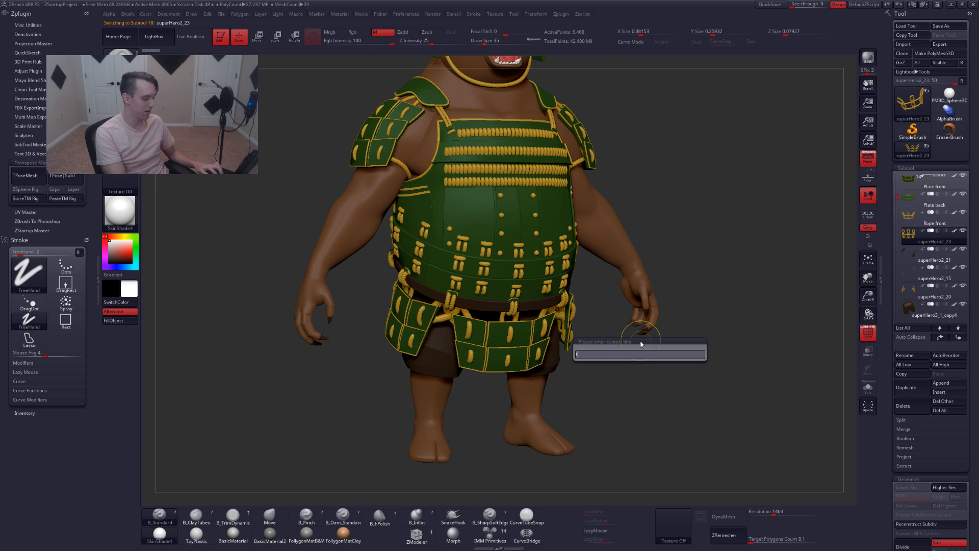
type("rope back")
key("Return")
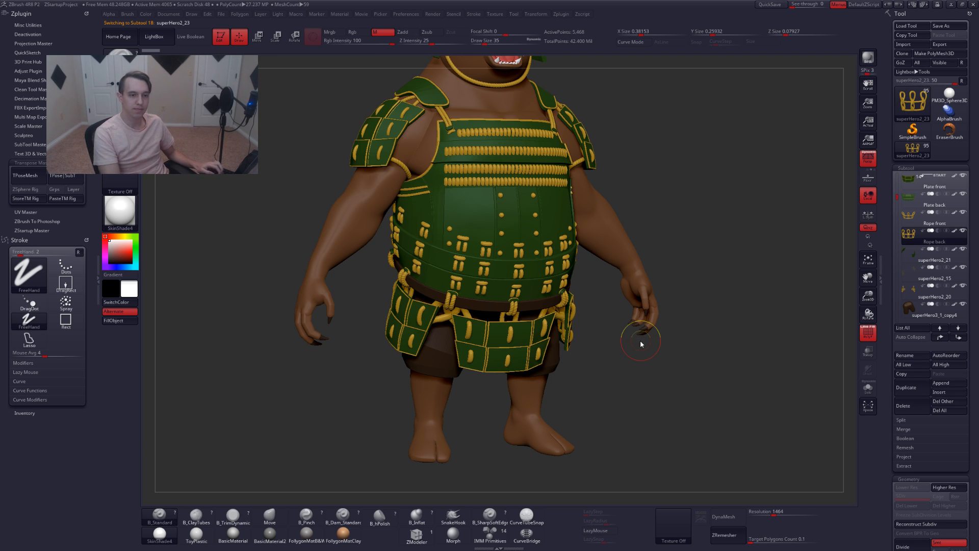
Select the superHero2_21 side plate on the model, solo it, and merge down the subtool below into it
left_click(640, 340, "alt")
key("shift+f")
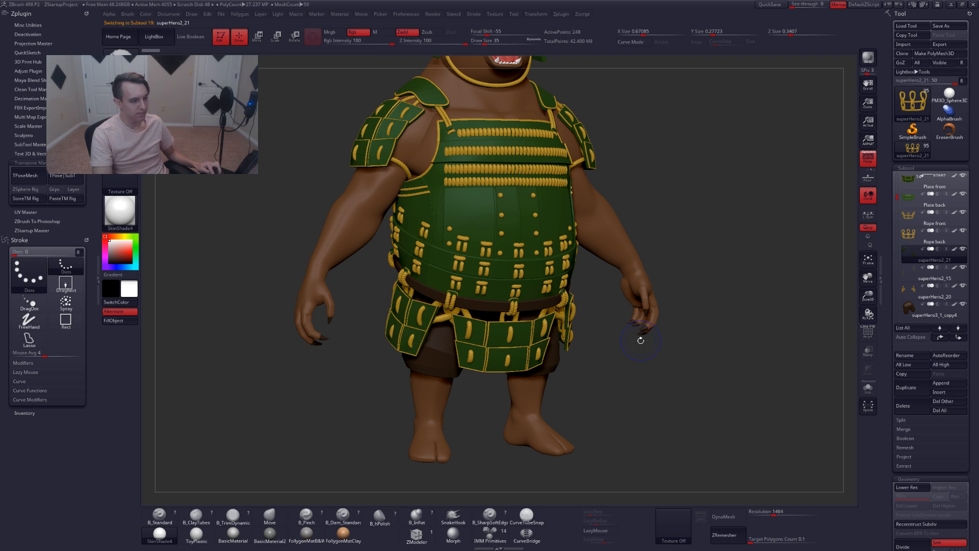
key("shift+f")
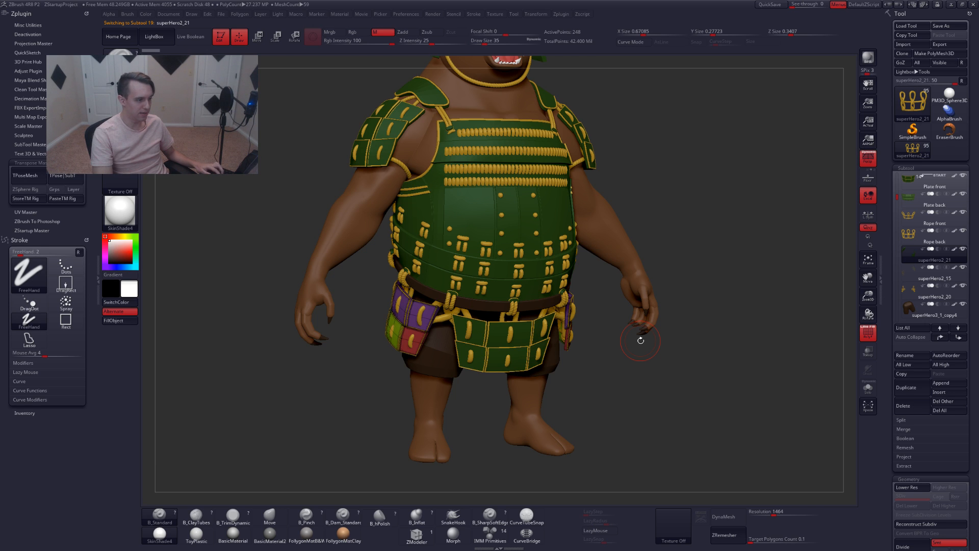
key("alt+s")
key("Down")
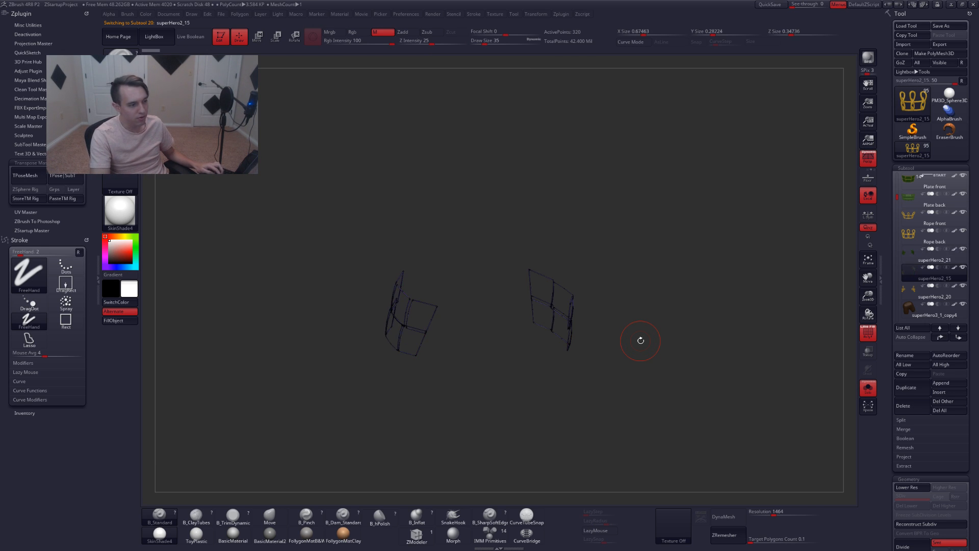
key("Up")
key("ctrl+f")
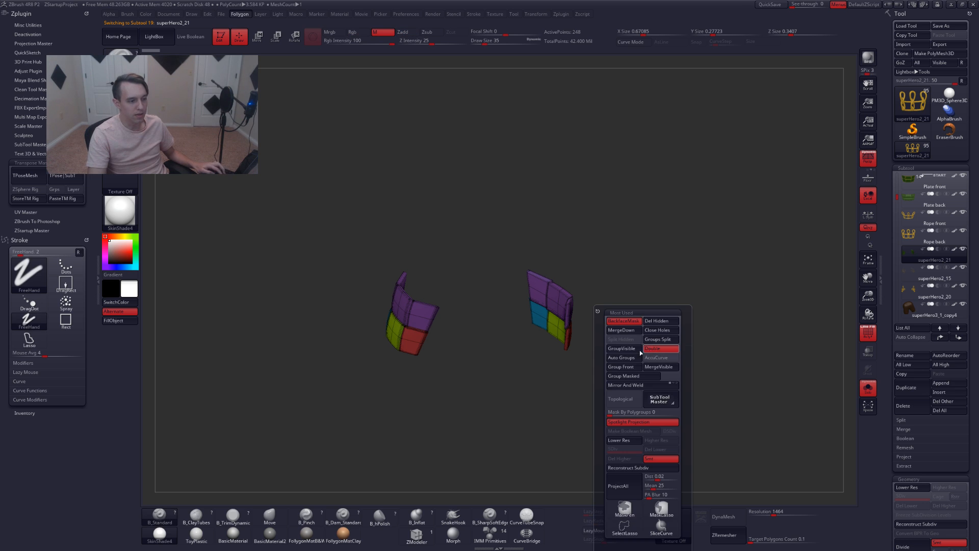
left_click(621, 330)
left_click(606, 347)
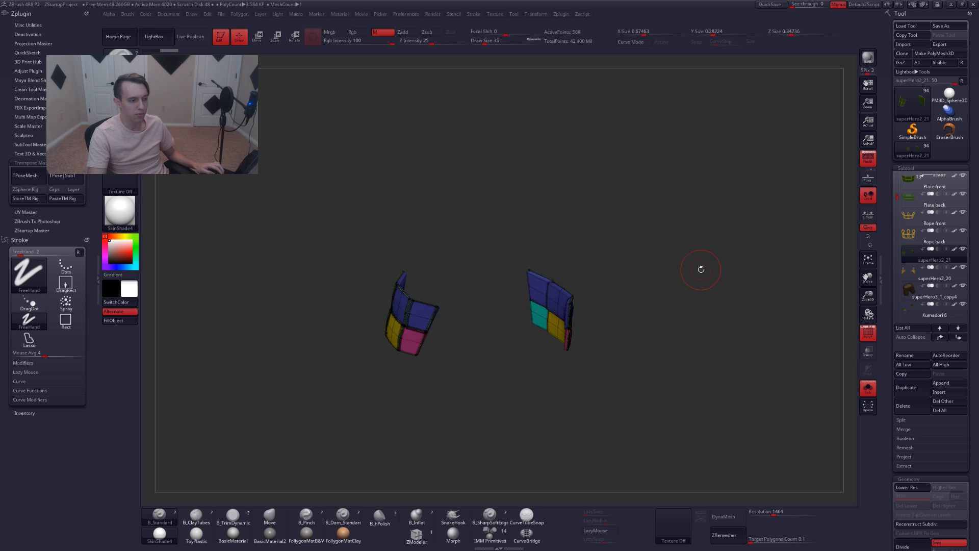
Rename the merged side plate subtool Plate side
key("ctrl+r")
type("pla")
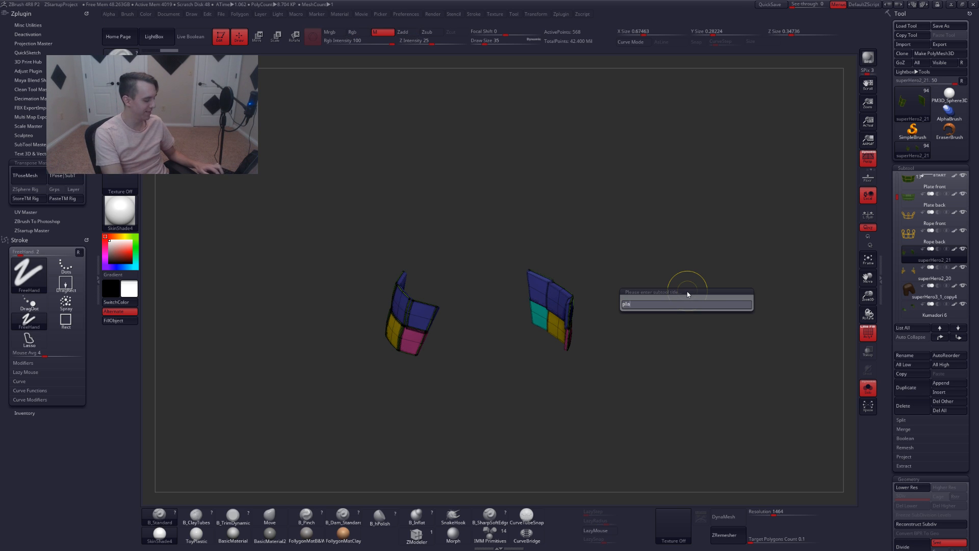
type("te side")
key("Return")
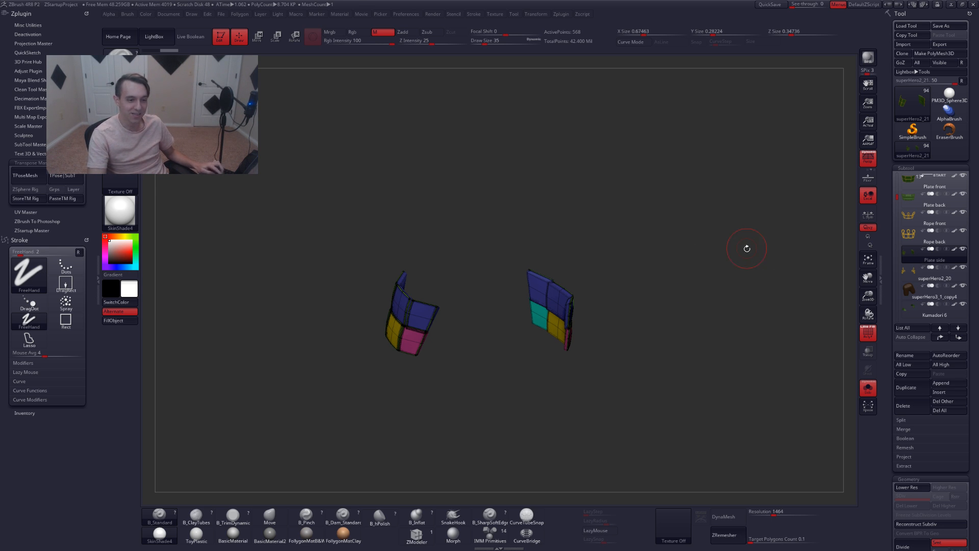
Select the superHero2_20 subtool, exit solo, and rename it Rope side
left_click(909, 275)
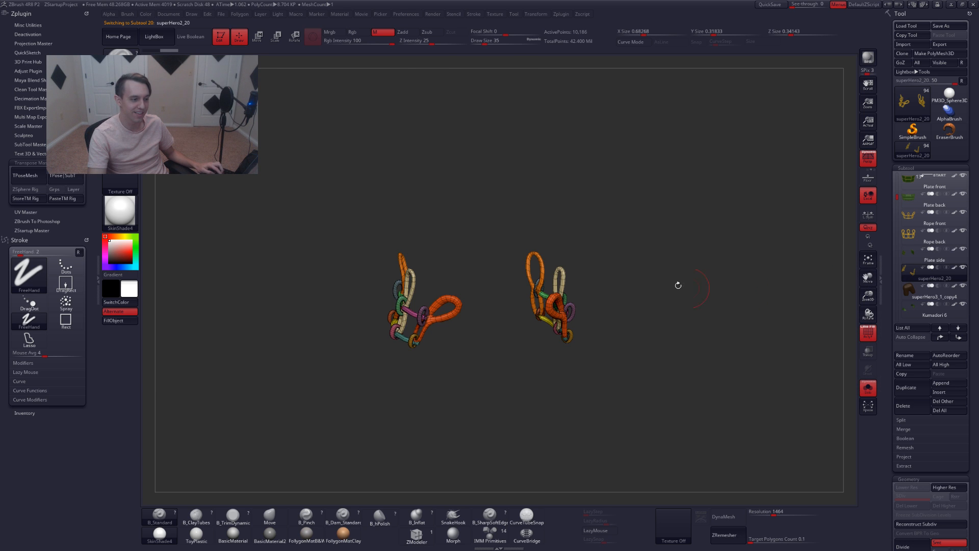
key("alt+s")
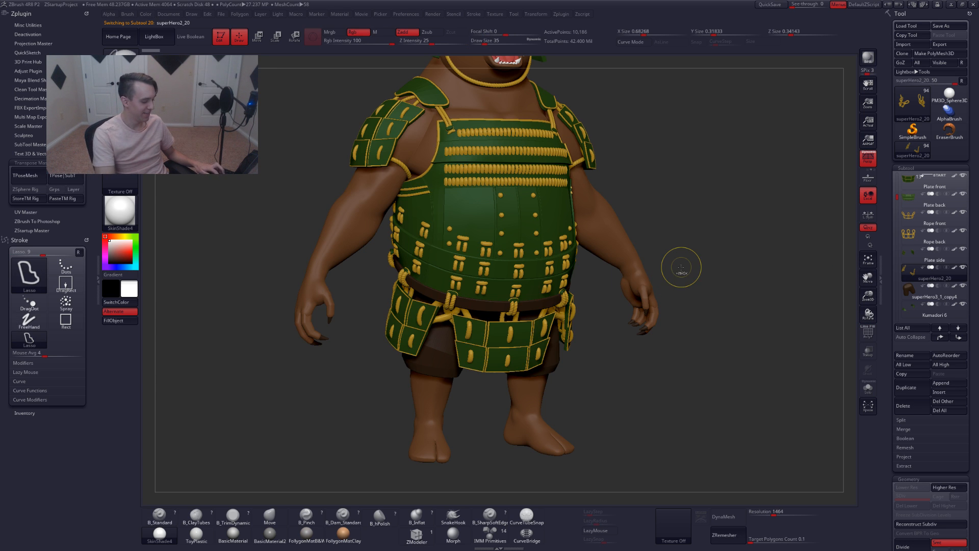
key("ctrl+r")
type("rope side")
key("Return")
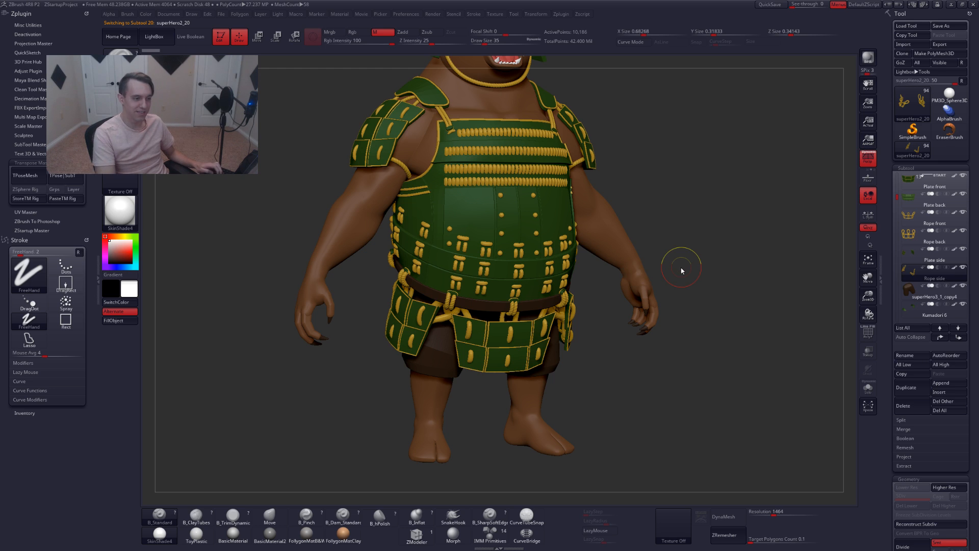
Select the superHero3_1_copy4 subtool and rename it Pantaloons
key("Down")
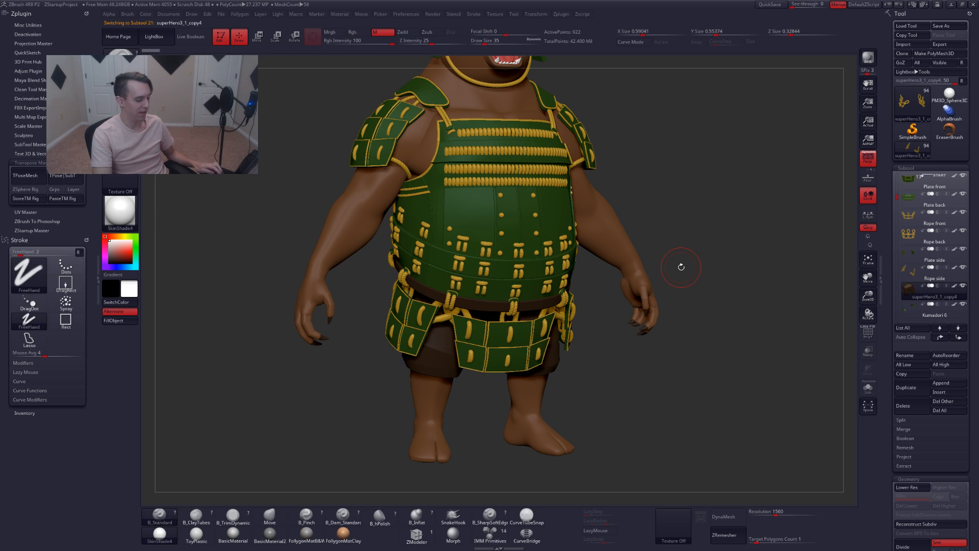
key("ctrl+r")
type("pantaloons")
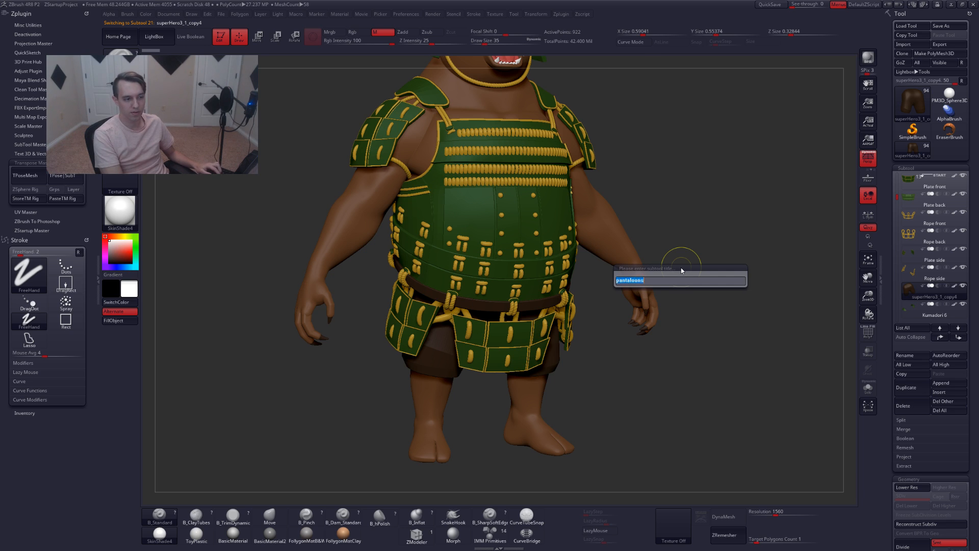
key("Return")
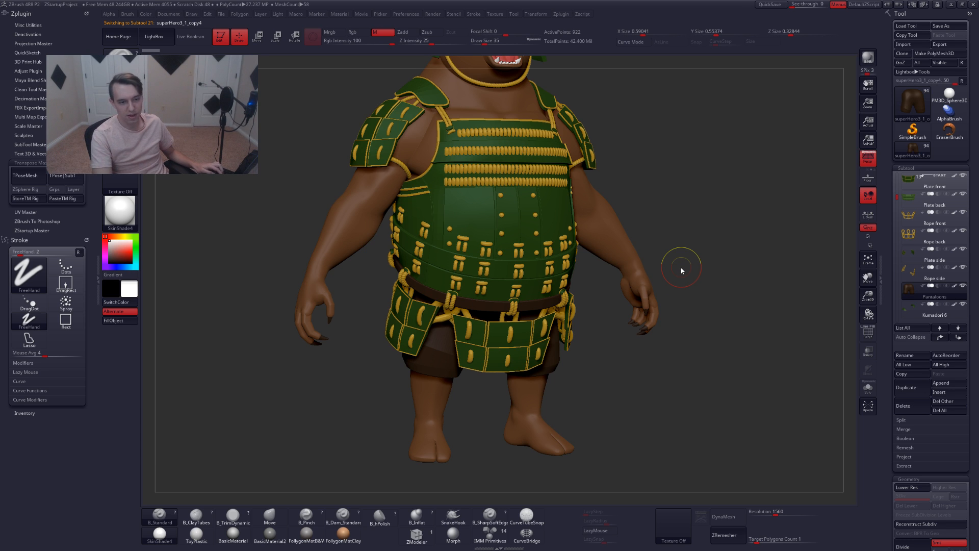
Select the Kumadari 6 shoulder subtool and rename it Shoulder
key("Down")
key("shift+f")
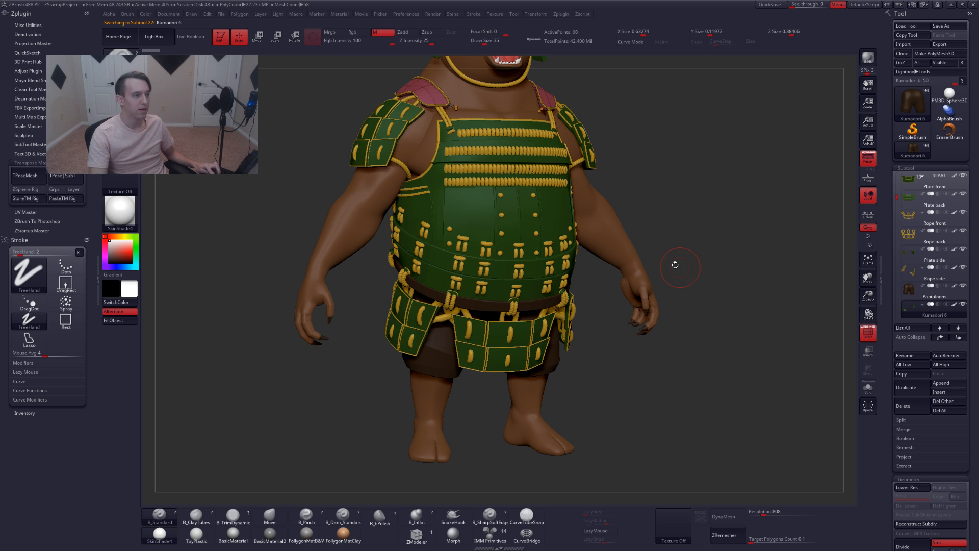
left_click_drag(674, 264, 683, 325, "alt")
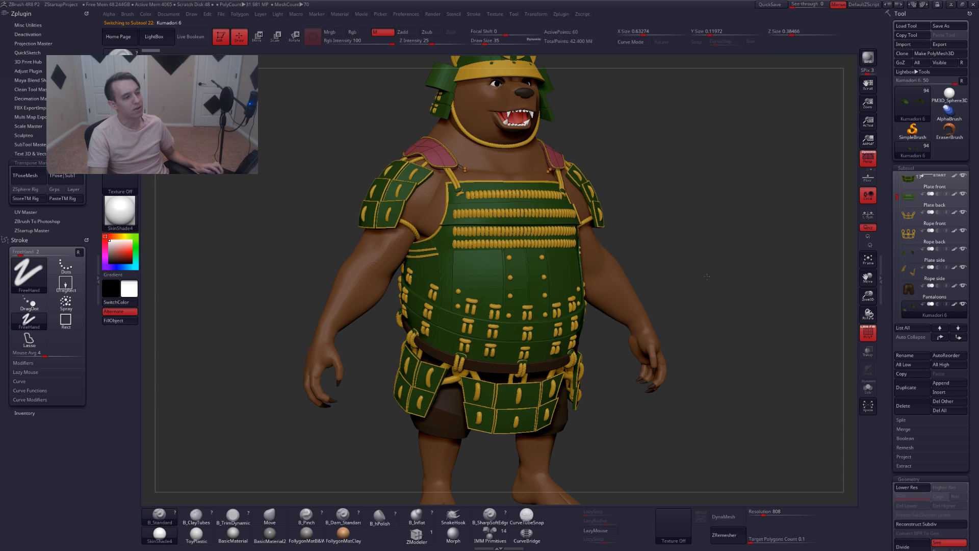
left_click_drag(707, 276, 696, 265, "alt")
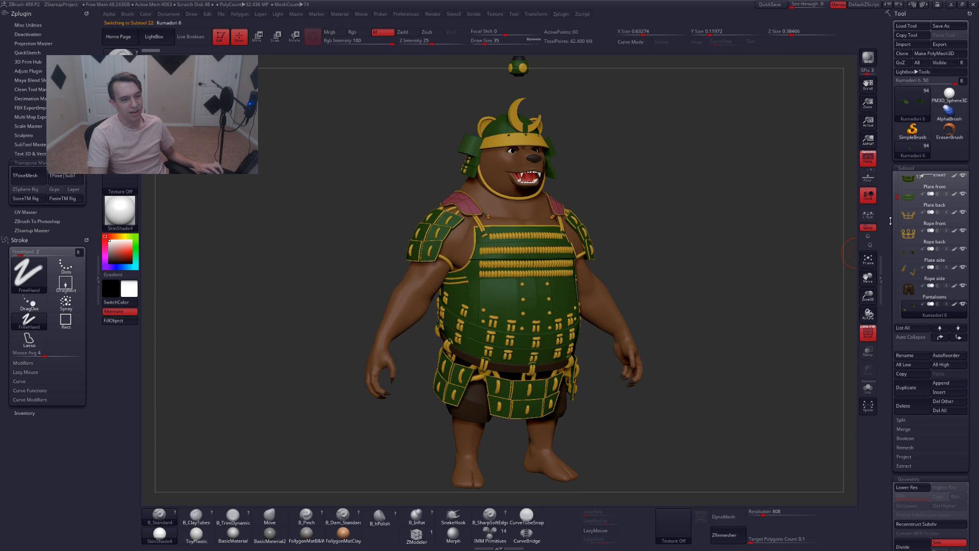
scroll(891, 202, "down", 6)
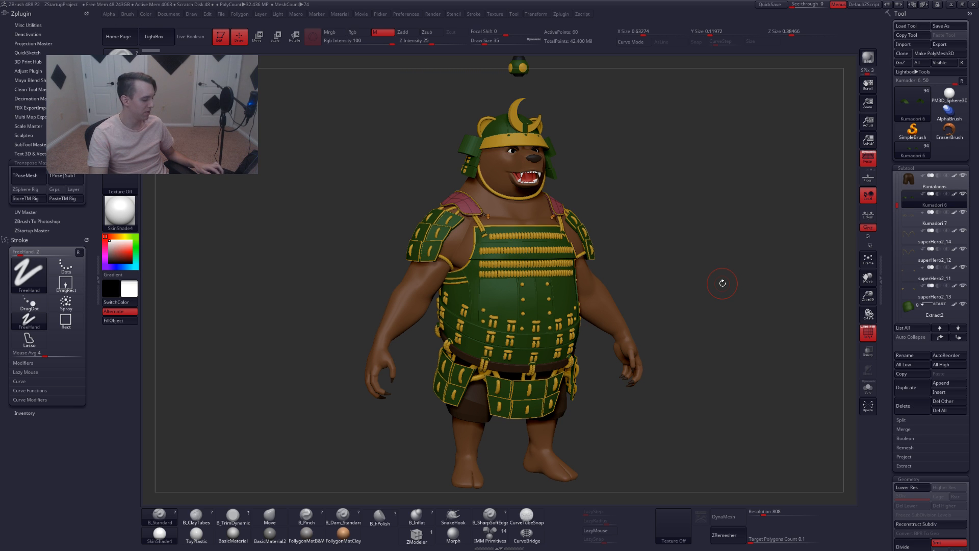
key("ctrl+shift")
key("ctrl+r")
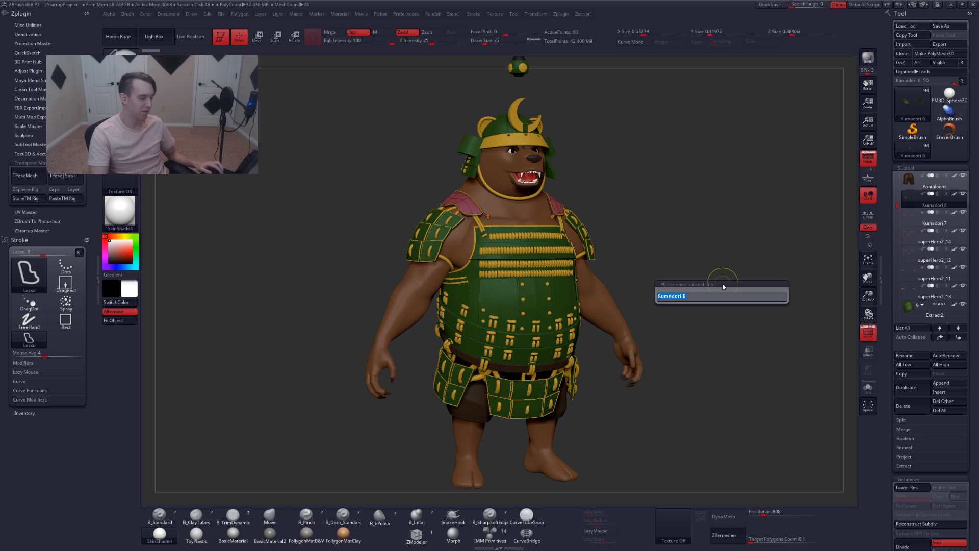
type("shoulder")
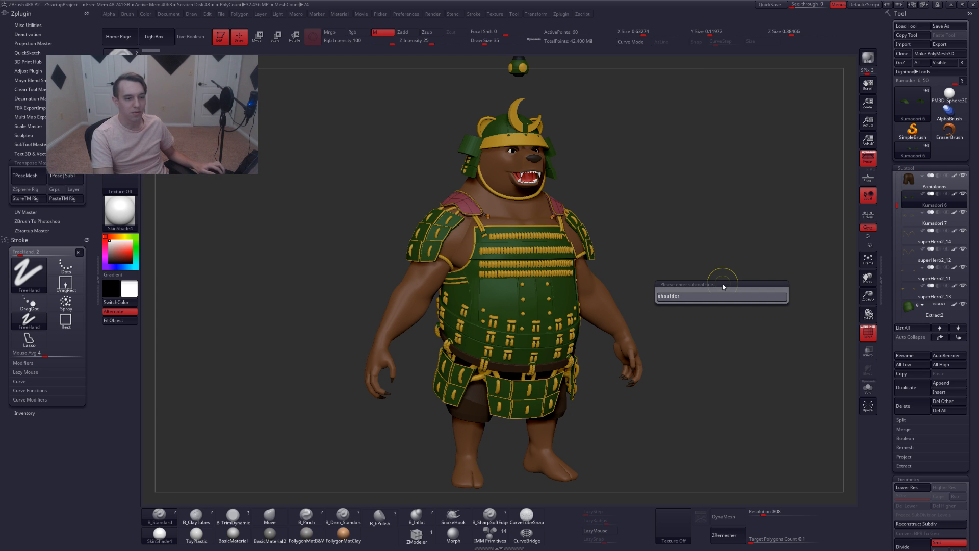
key("Return")
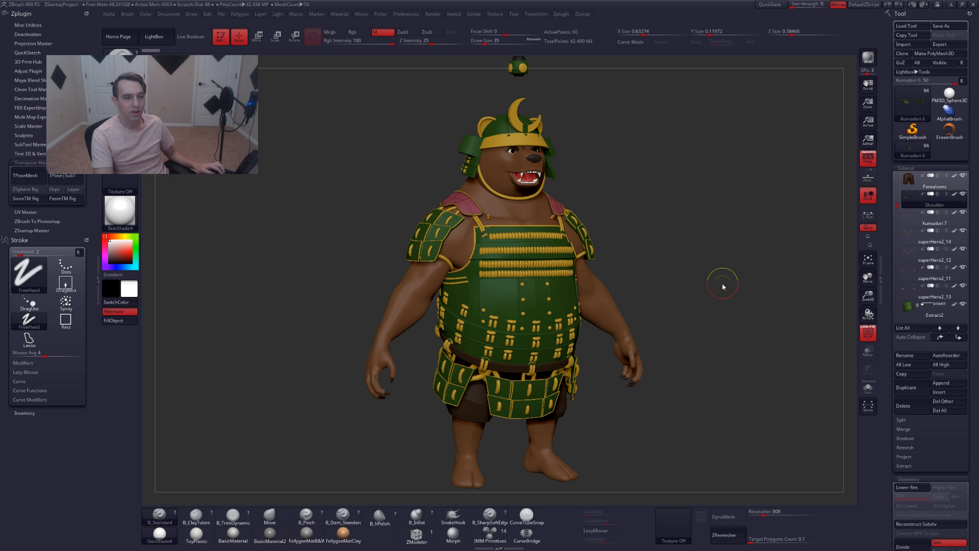
Select the Kumadori 7 subtool and rename it Shoulder trip
key("Down")
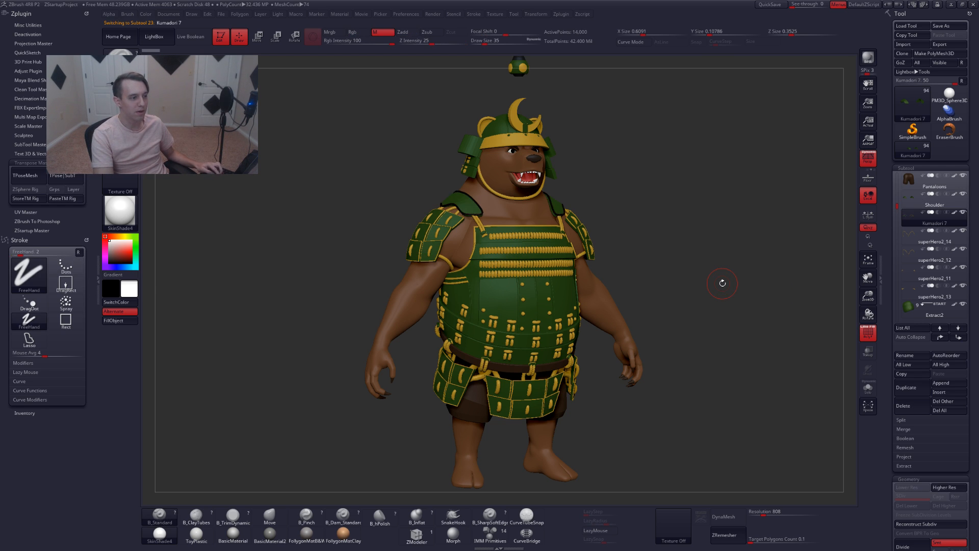
key("ctrl+shift+r")
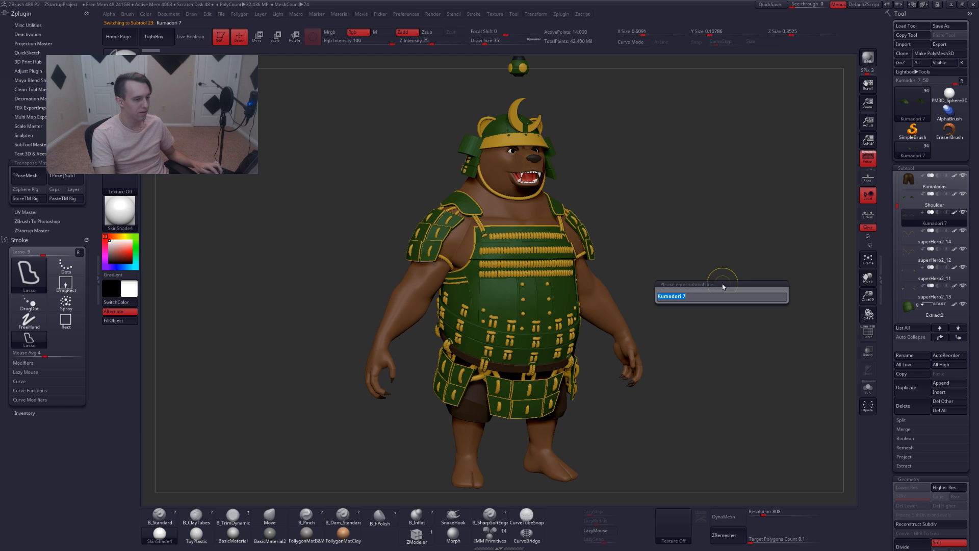
type("shoulder tri")
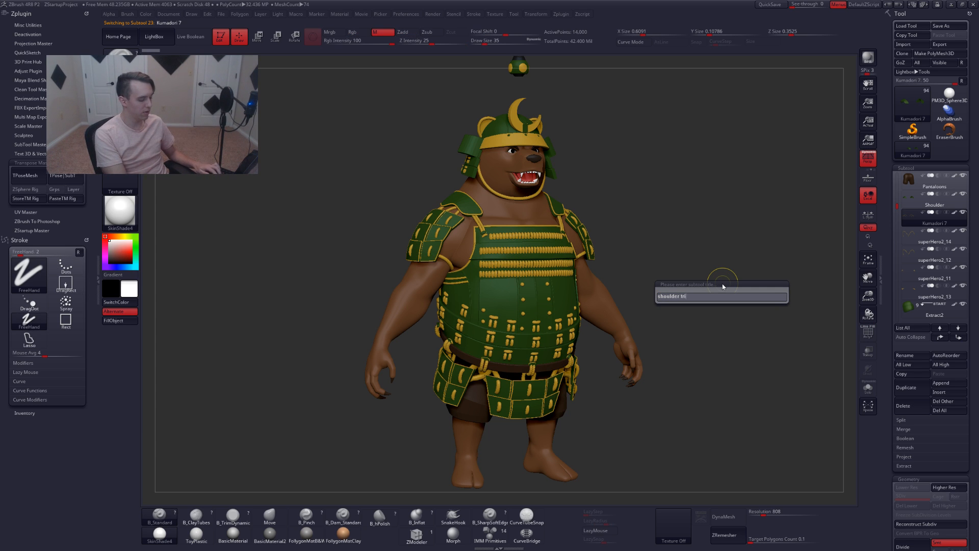
type("p")
key("Return")
Select the superHero2_14 subtool and rename it Shoulder rope 1
key("Down")
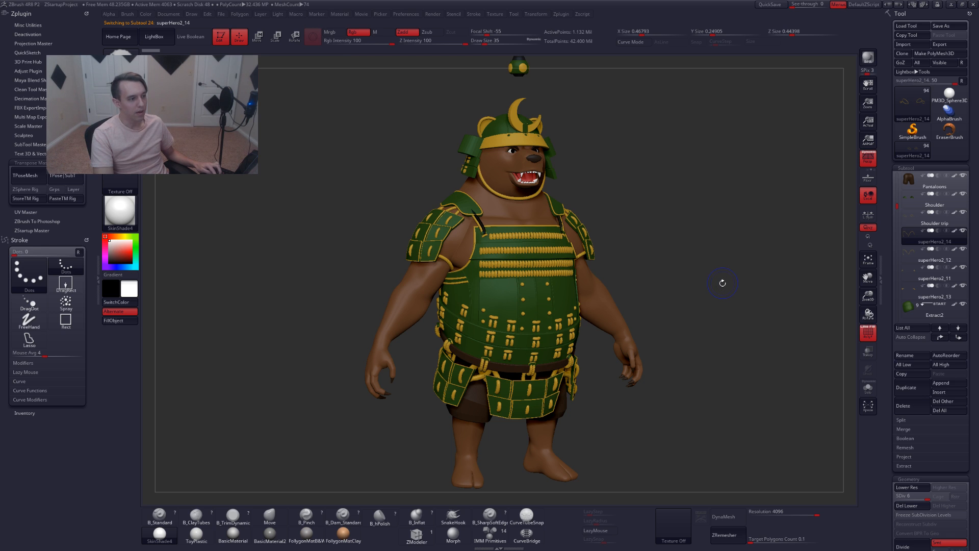
key("ctrl+shift+r")
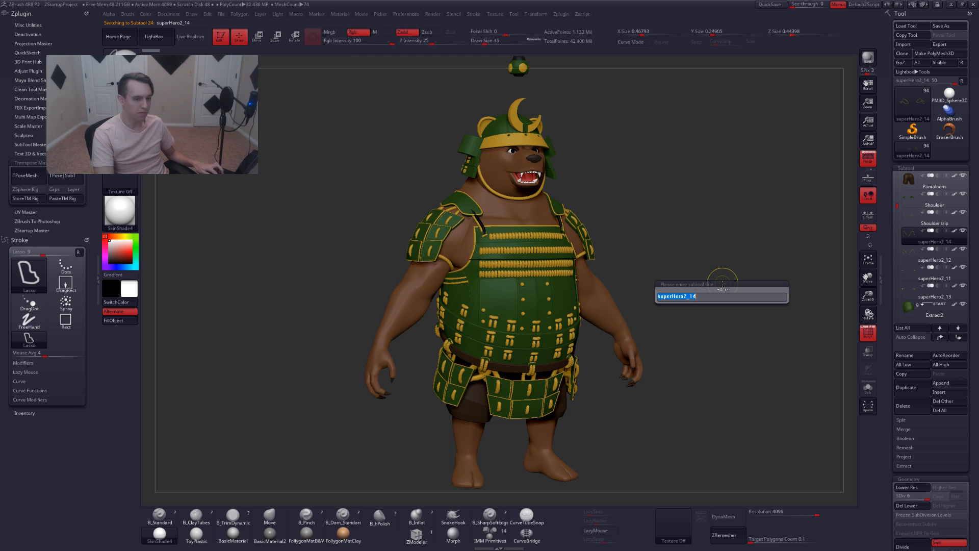
type("sh")
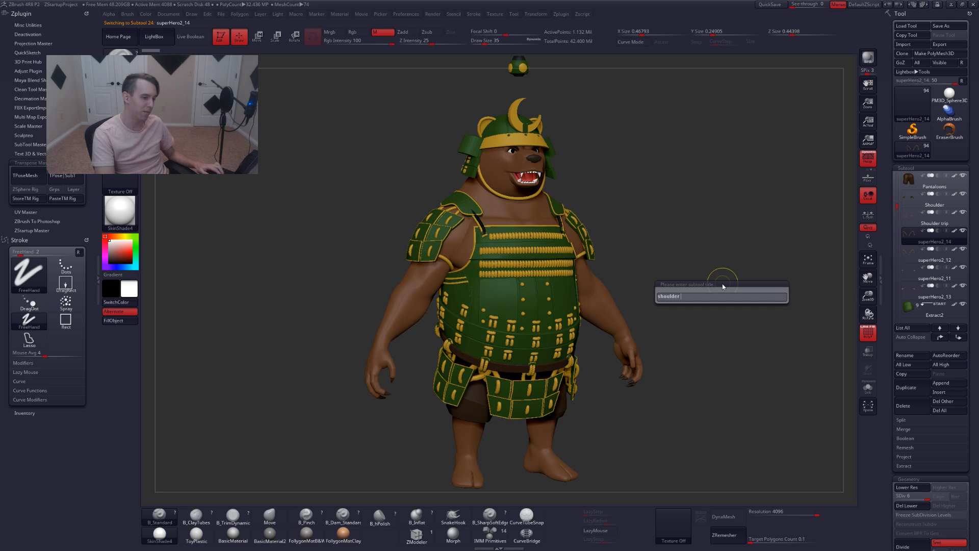
type("oulder rope")
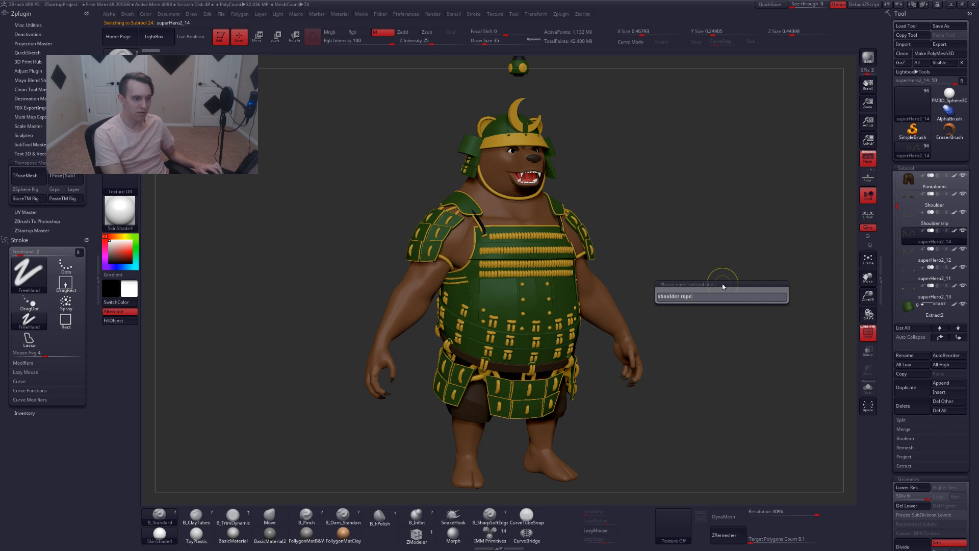
key("Return")
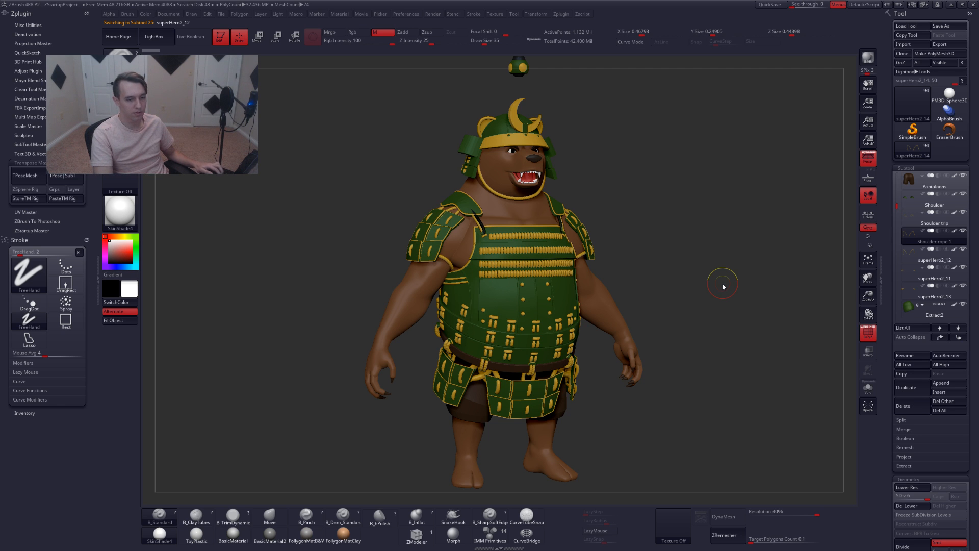
Rename the superHero2_12 subtool Shoulder rope 2
type("shoulder ro")
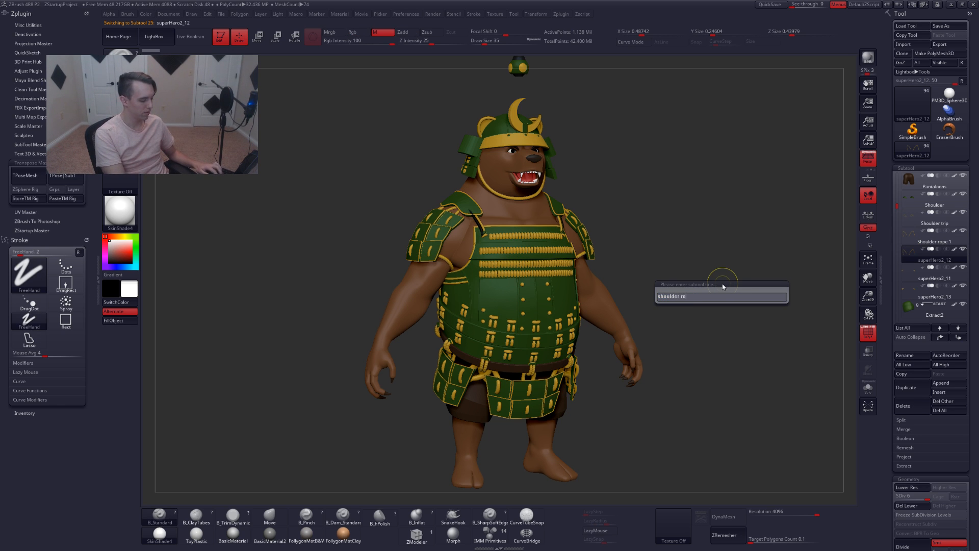
type("pe 2")
key("Return")
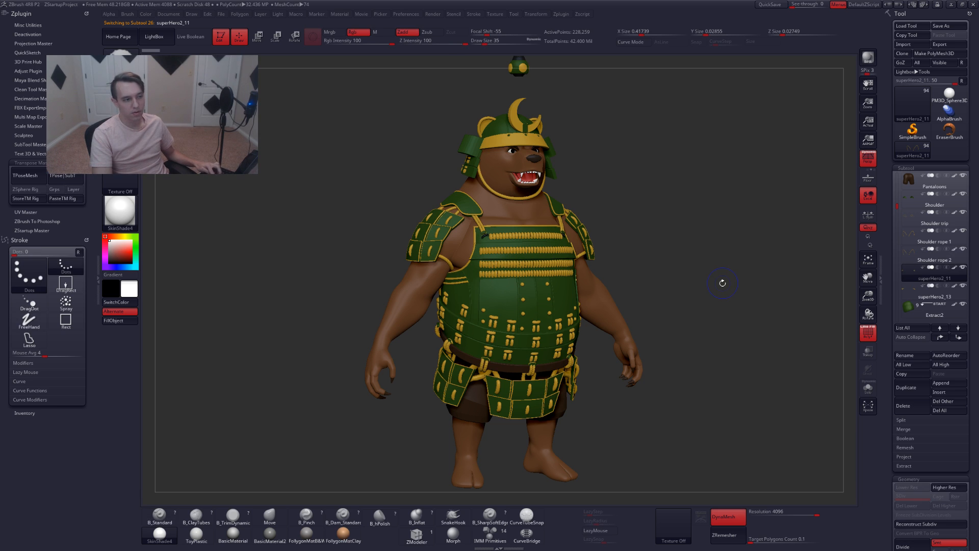
Rename the superHero2_11 subtool Shoulder rope 3
type("s")
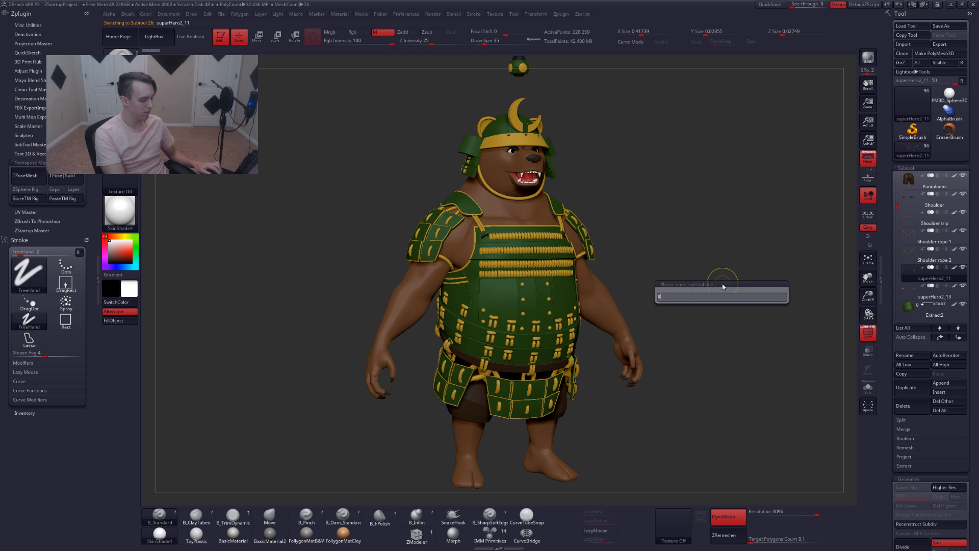
type("houlder rope 3")
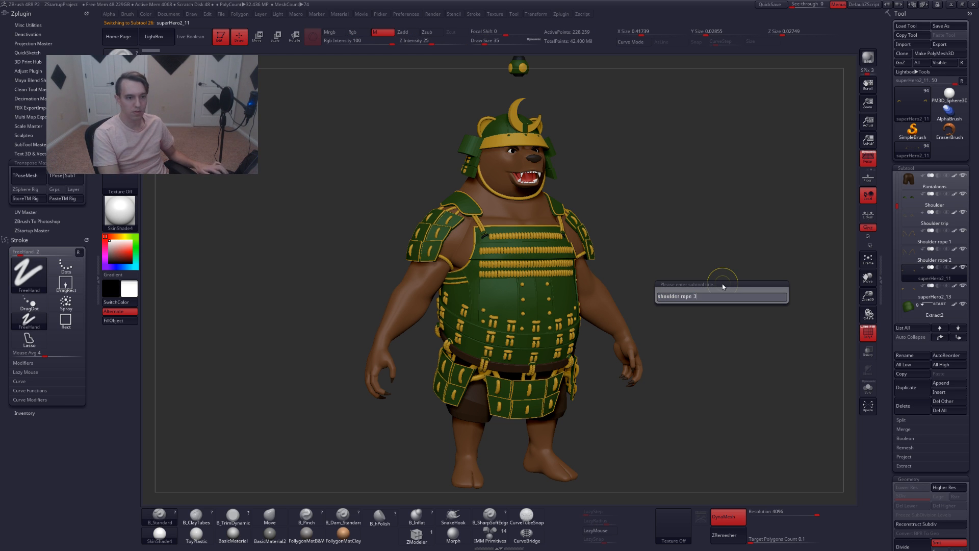
key("Return")
Select the superHero2_13 subtool, check it in solo view, and rename it Shoulder rope 4
key("Down")
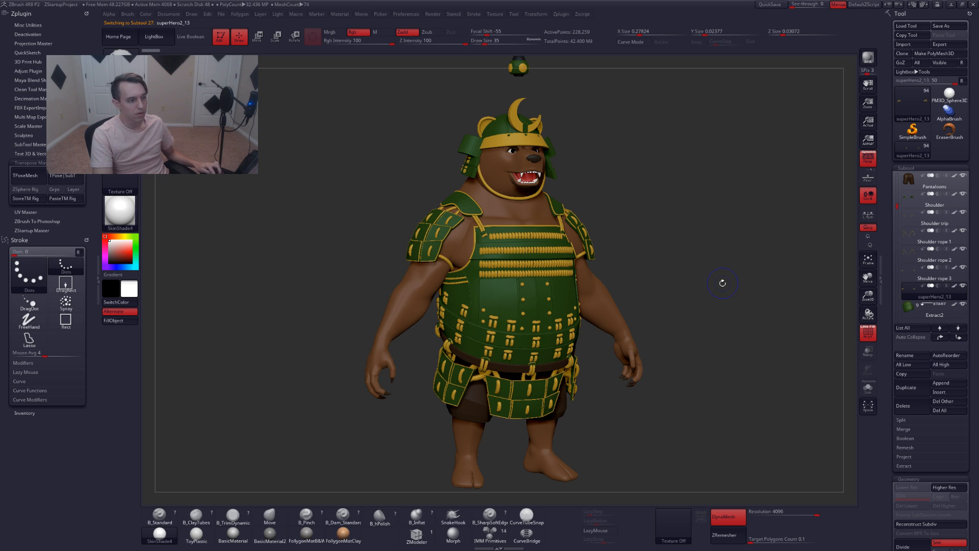
key("shift+f")
key("alt+s")
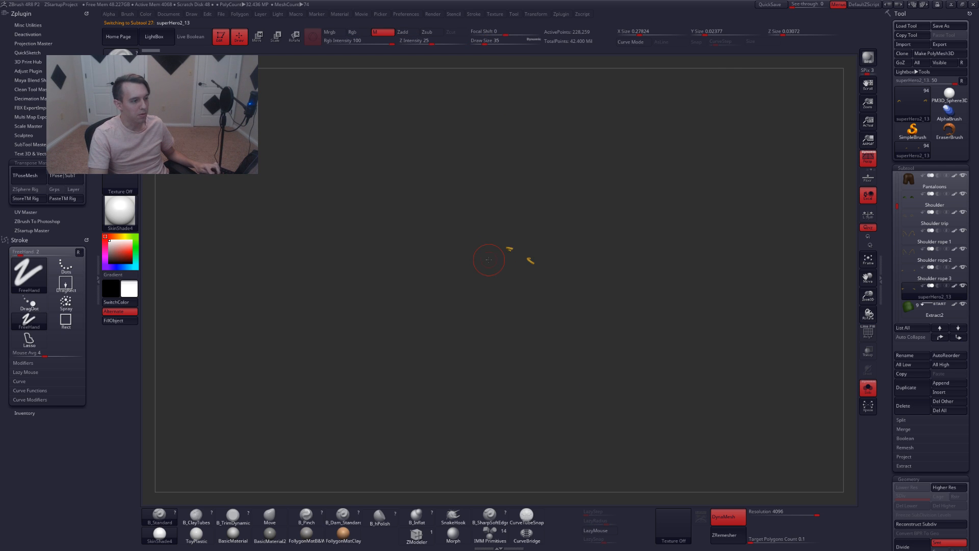
key("alt+s")
key("shift+f")
key("ctrl+r")
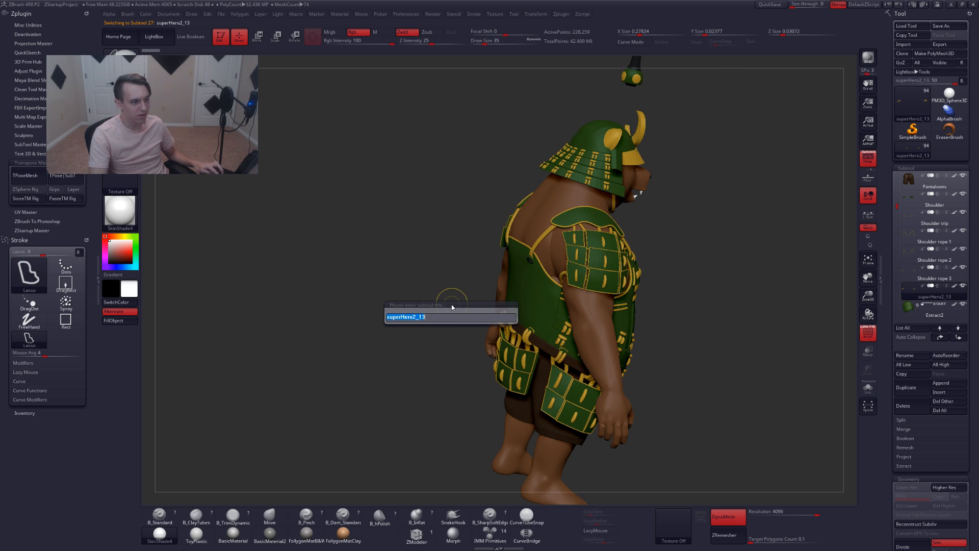
type("sho")
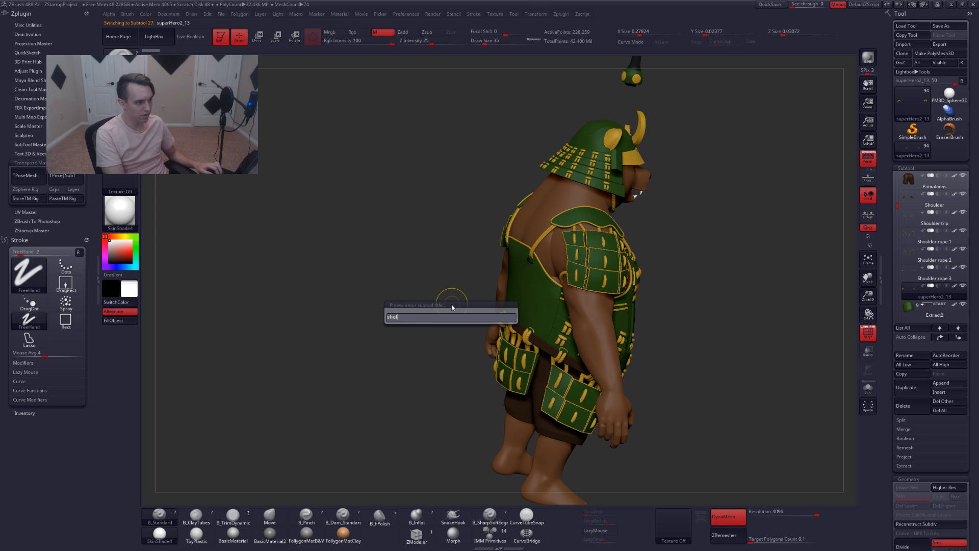
type("ulder rope")
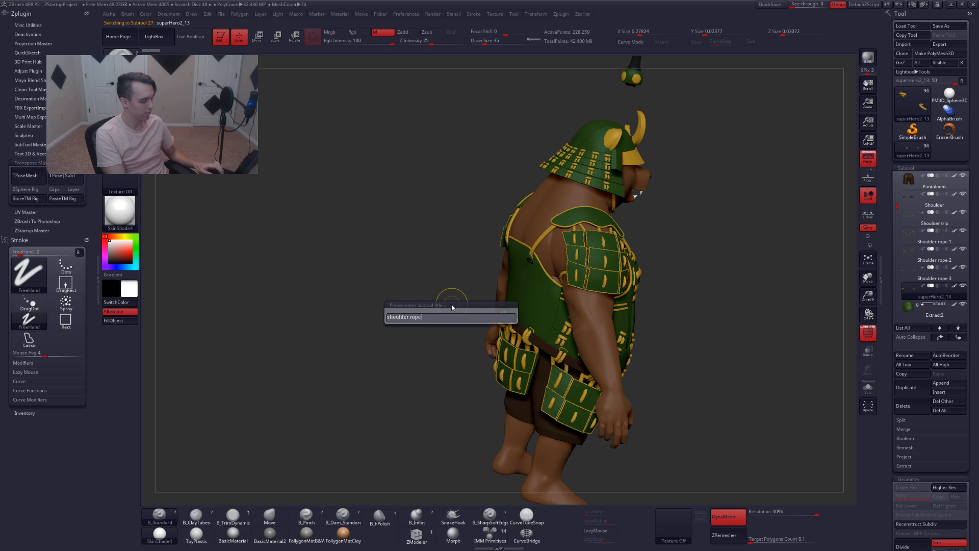
type(" 4")
key("Return")
Inspect the Extract2 chest armour subtool from several angles using polyframe, solo view and its subdivision prompt
left_click_drag(450, 301, 762, 247, "shift")
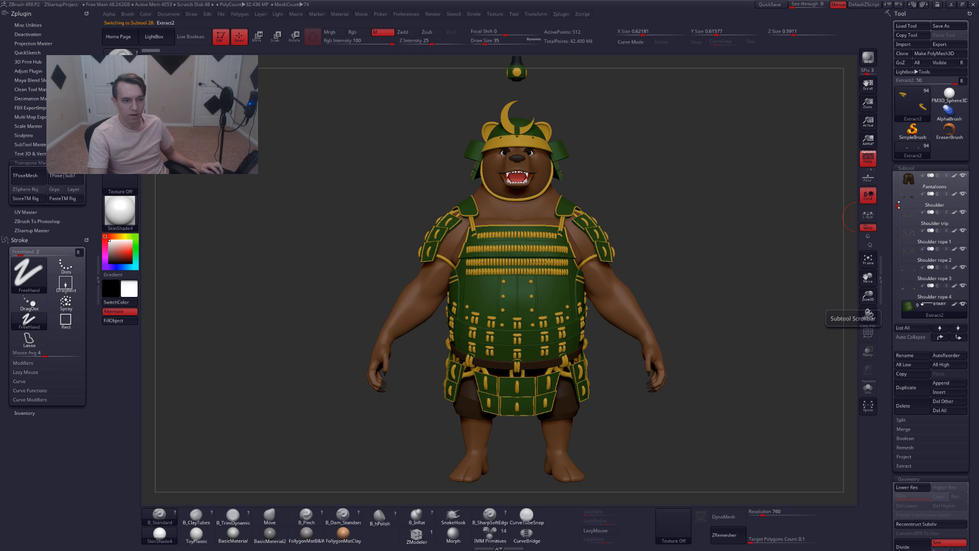
left_click_drag(898, 205, 898, 215)
key("shift+f")
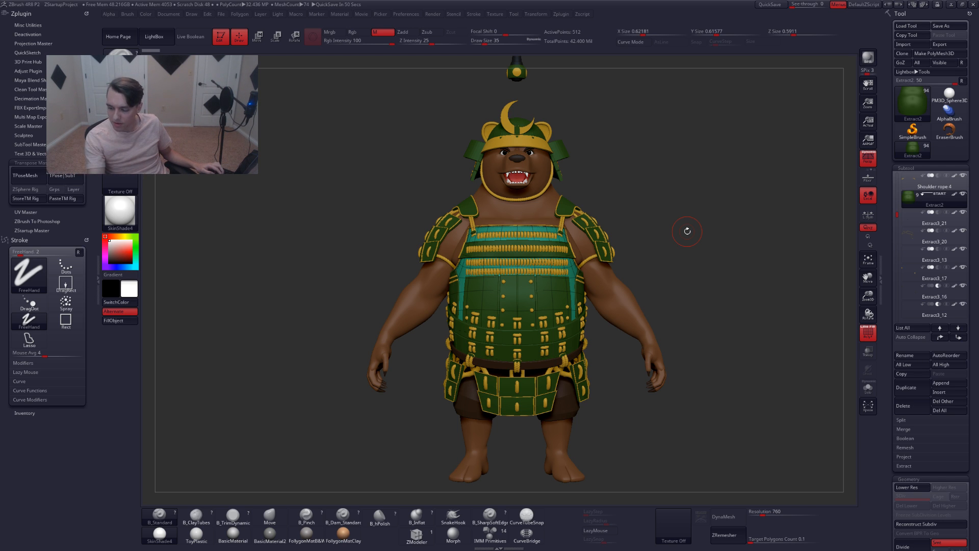
left_click_drag(688, 231, 672, 252)
key("shift+f")
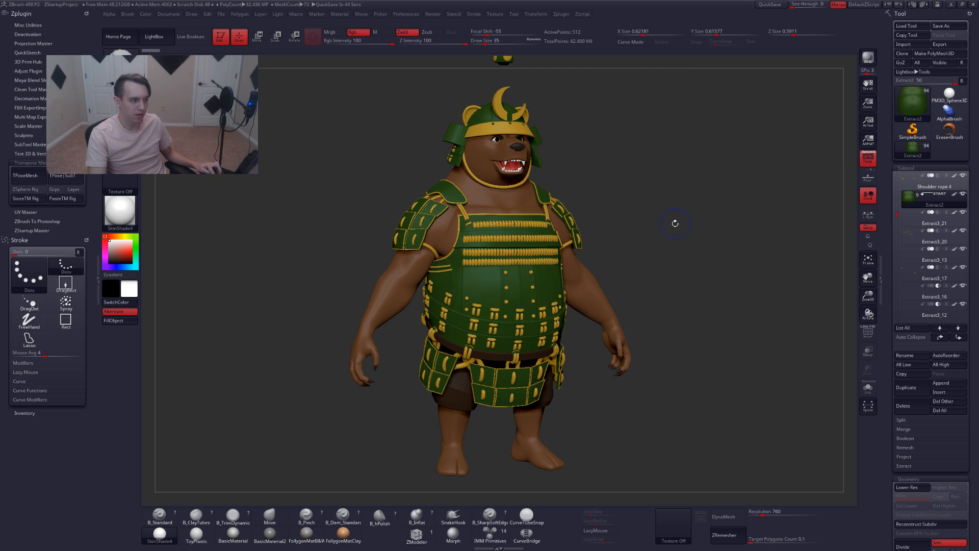
key("shift+f")
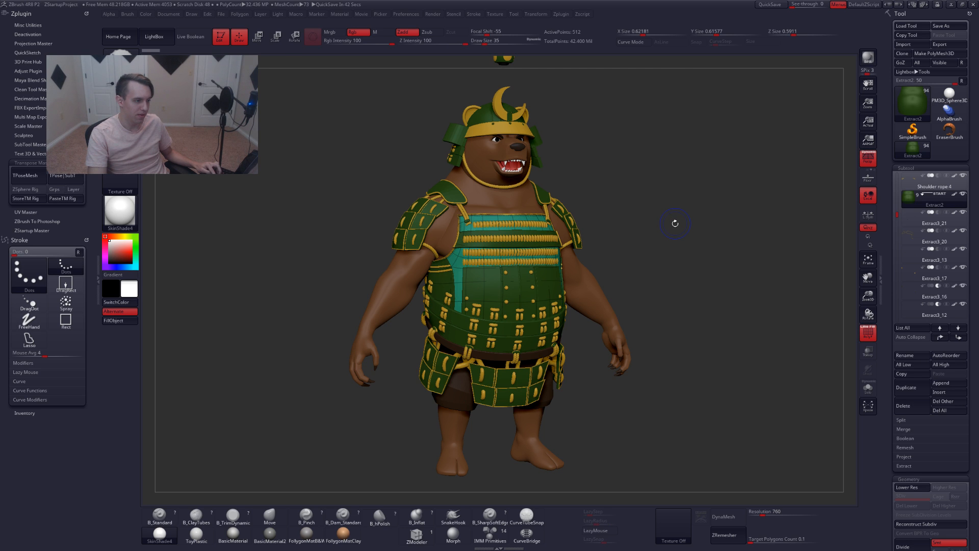
key("shift+f")
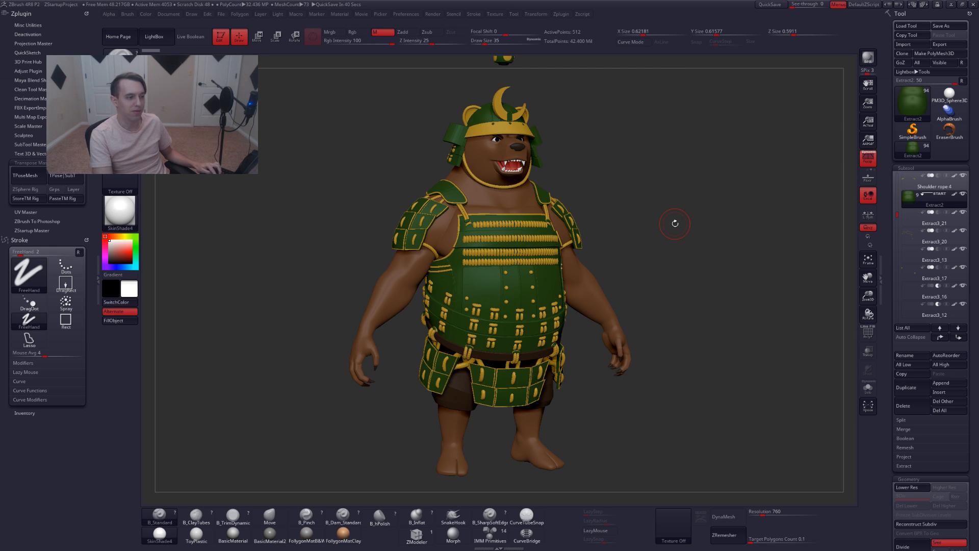
key("shift+f")
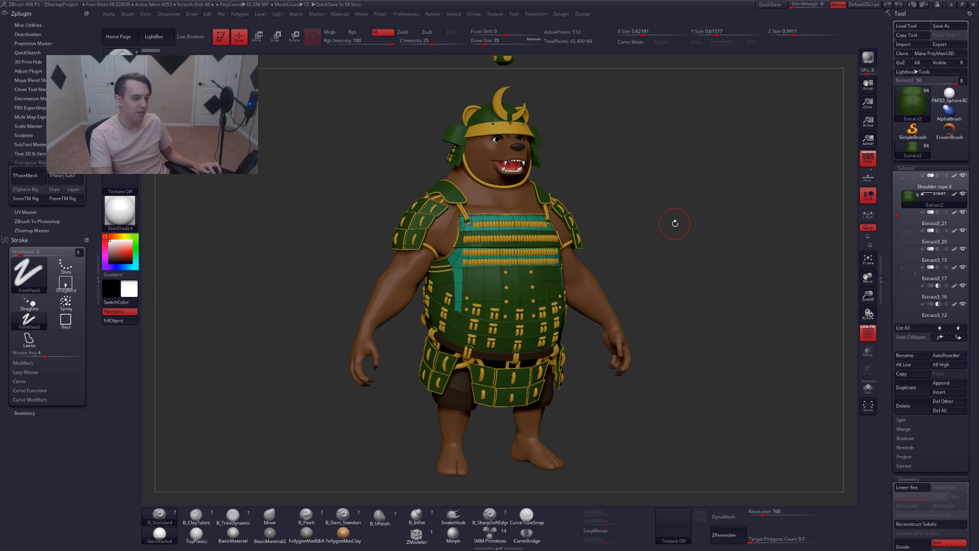
key("shift+f")
key("d")
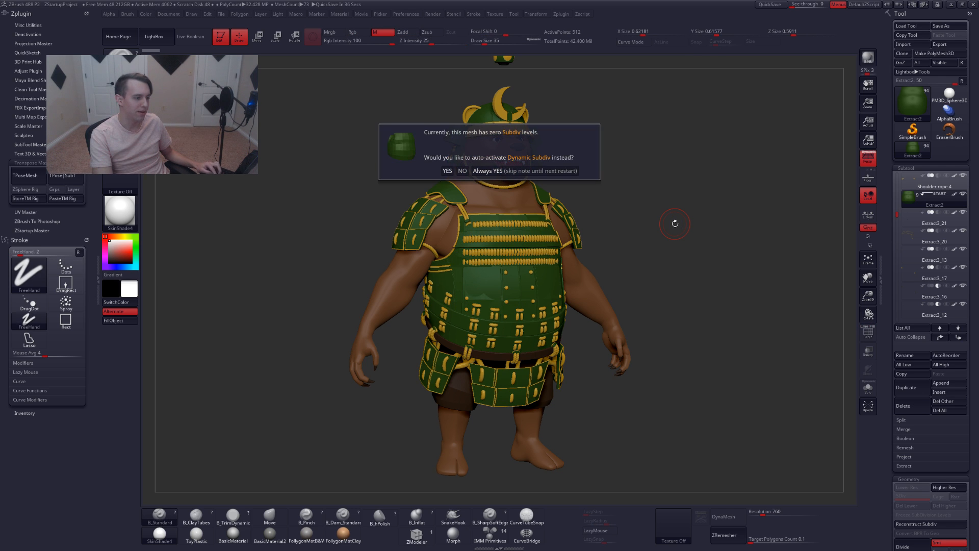
left_click(481, 175)
right_click_drag(544, 277, 569, 292, "alt")
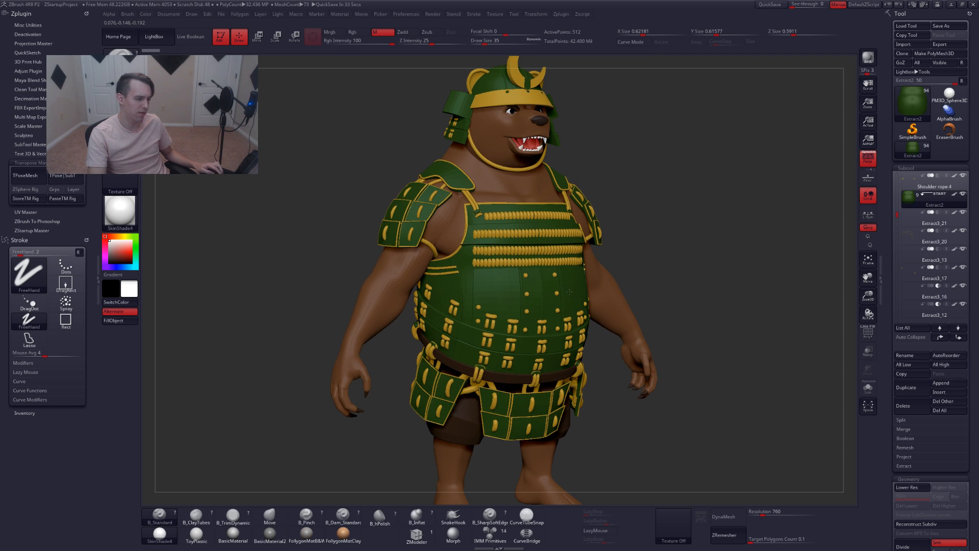
key("shift+f")
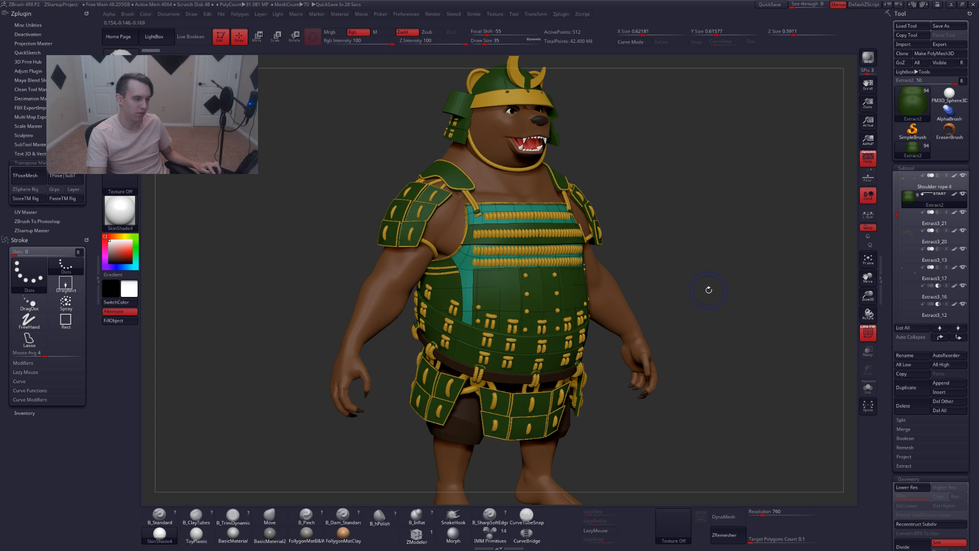
key("shift+f")
key("alt+s")
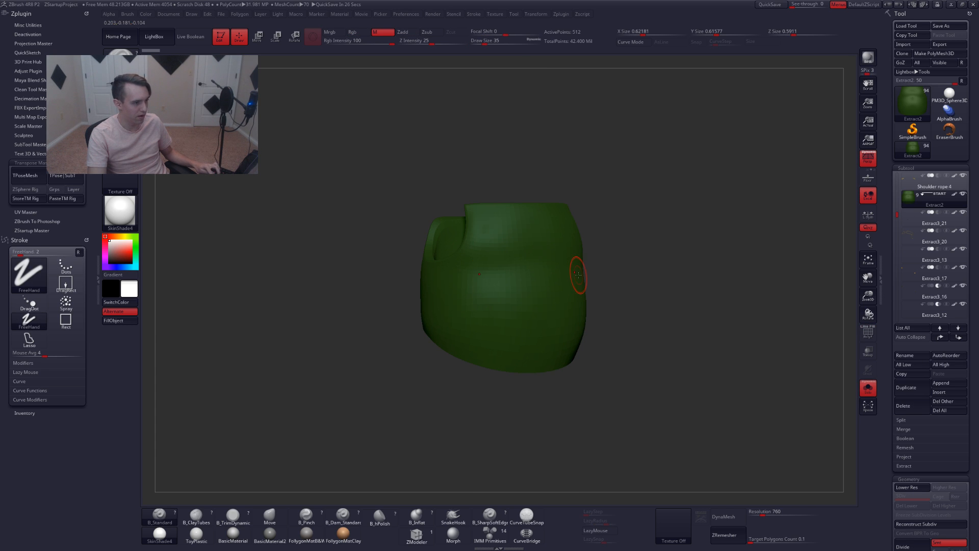
key("alt+s")
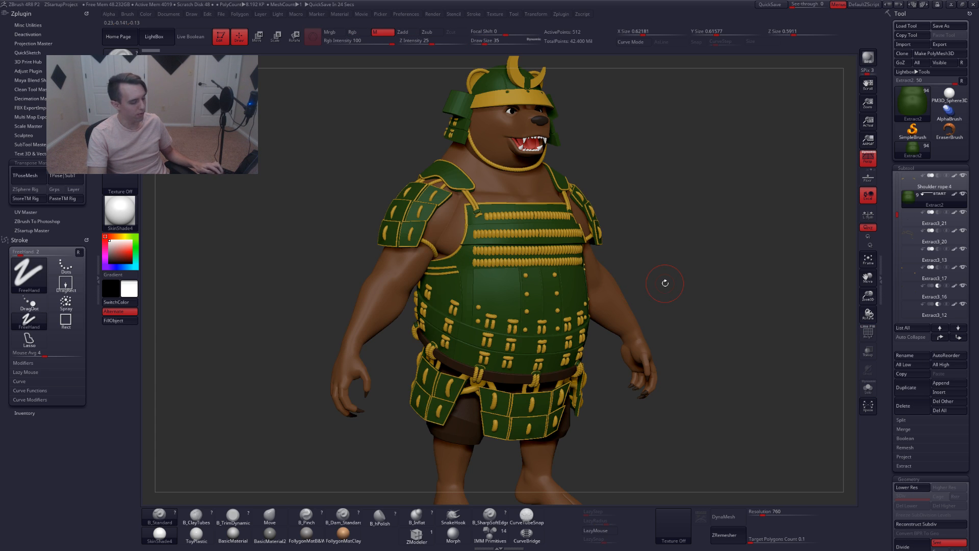
Rename the Extract2 chest armour subtool Body plate
key("ctrl+r")
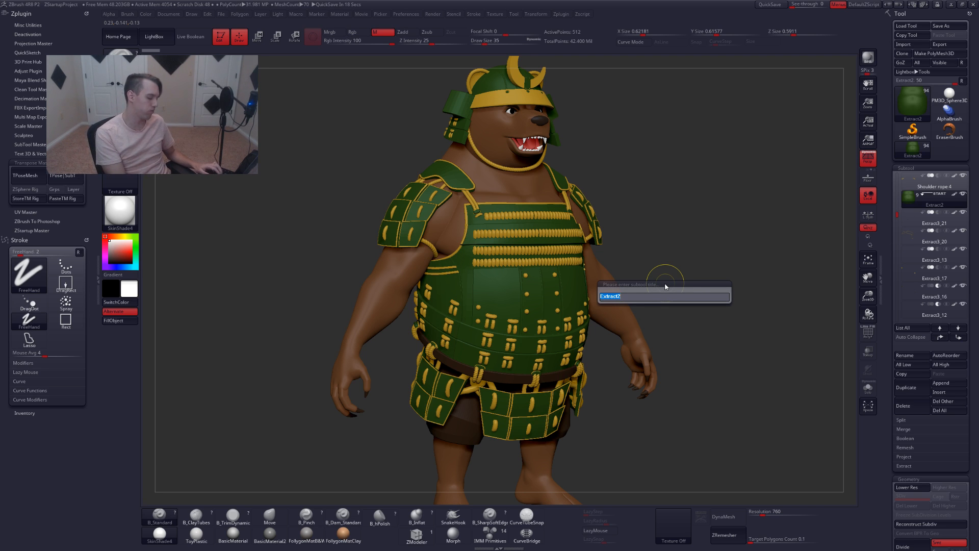
type("body ar")
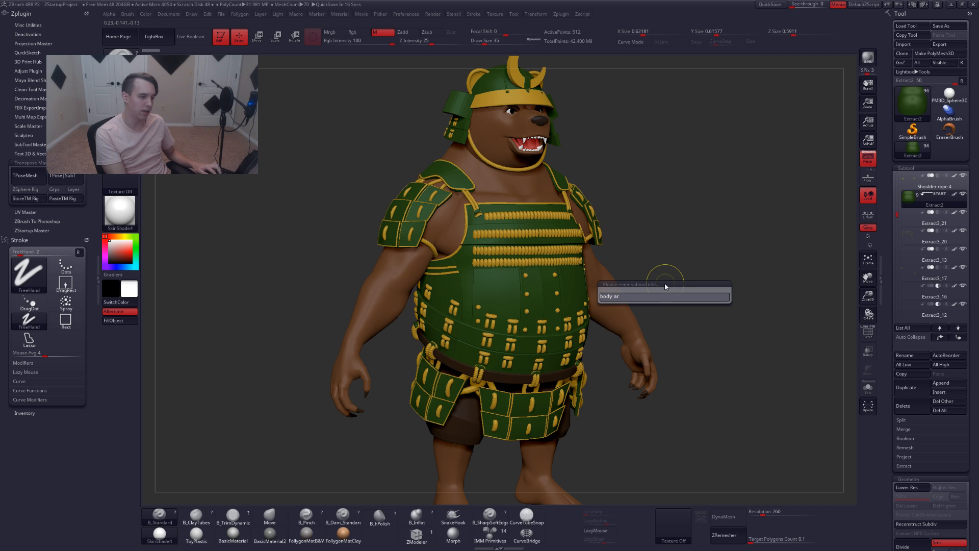
key("BackSpace")
key("BackSpace")
type("plate")
key("Return")
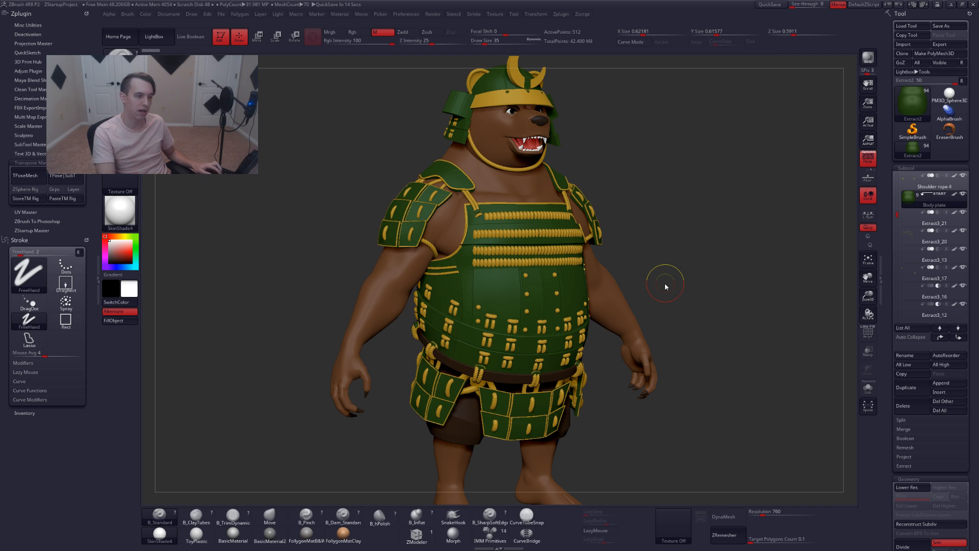
Select the Extract3_21 subtool, check it with polyframe and solo view, and rename it Rope 4 trim
key("Down")
key("shift+f")
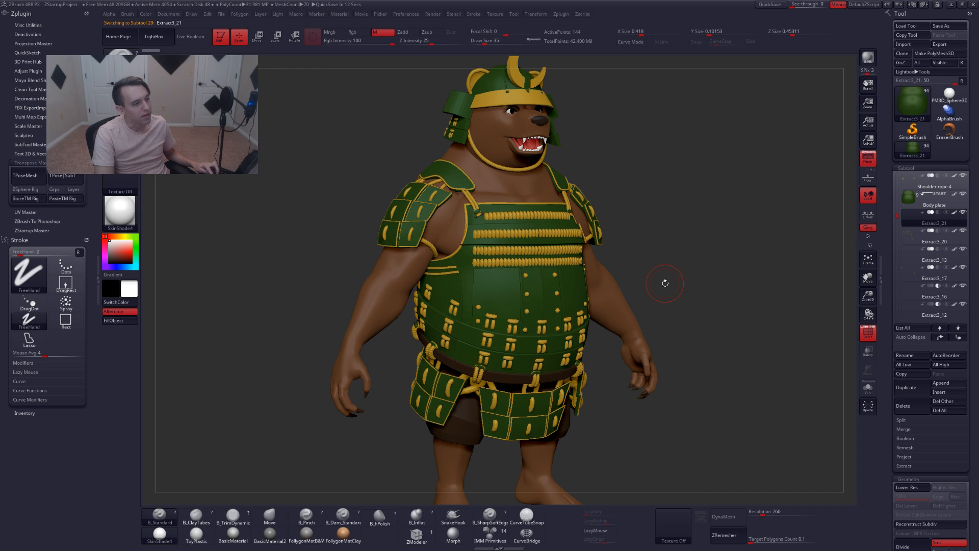
key("alt+s")
key("alt+s")
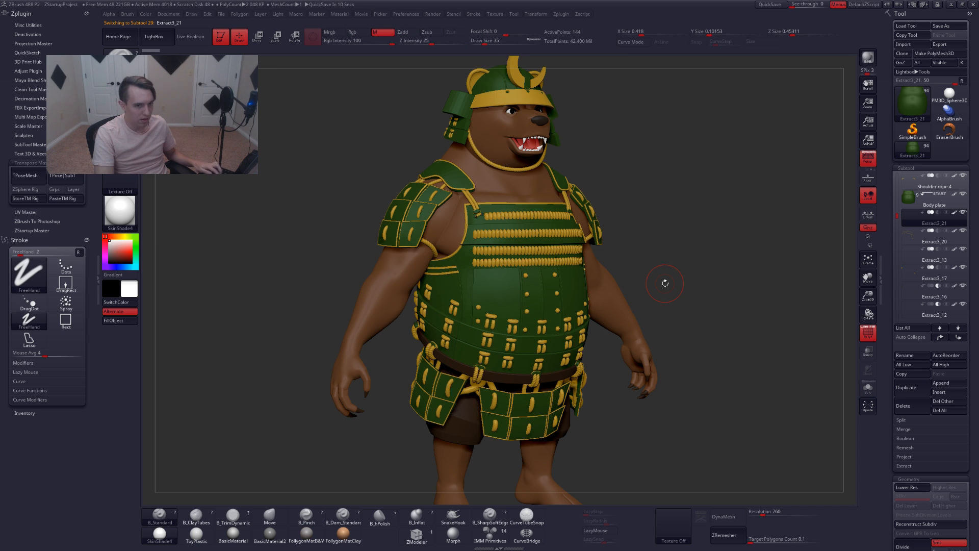
key("ctrl+shift+r")
type("rop")
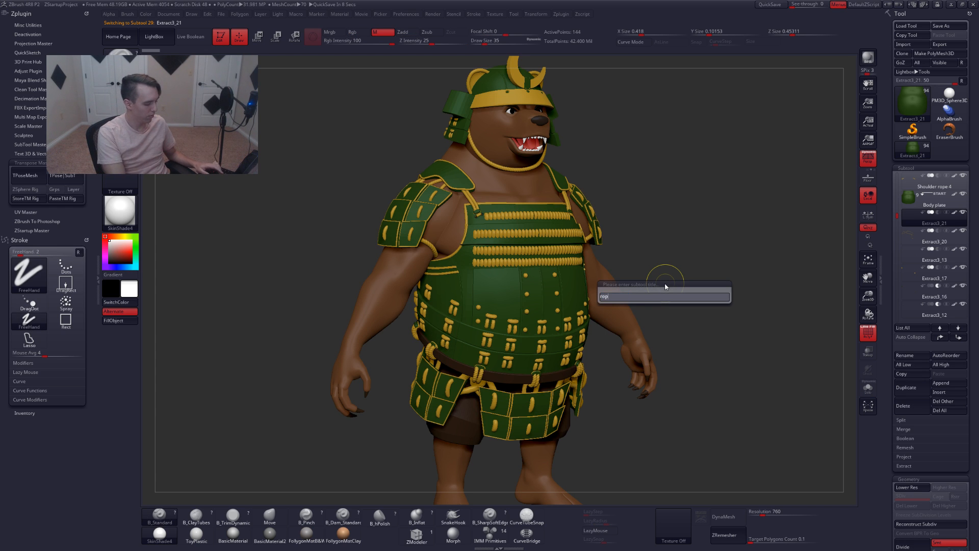
type("e 4 trim")
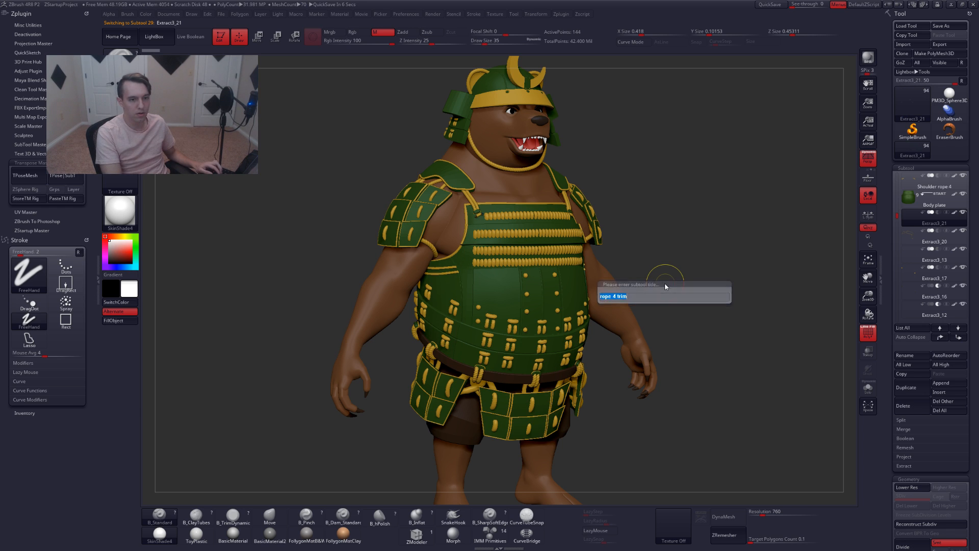
key("Return")
Select the Extract3_20 subtool and rename it Body plate trim
key("alt+Down")
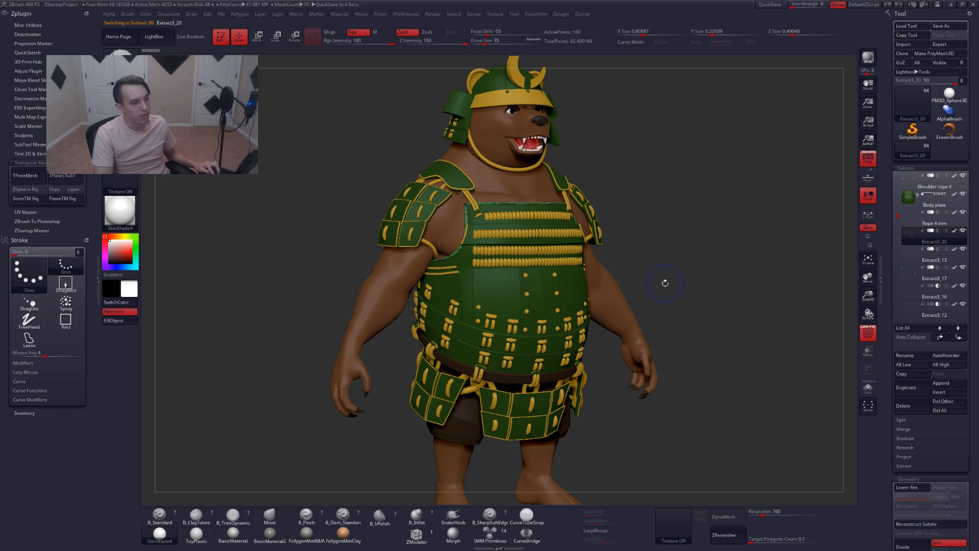
key("ctrl+shift+r")
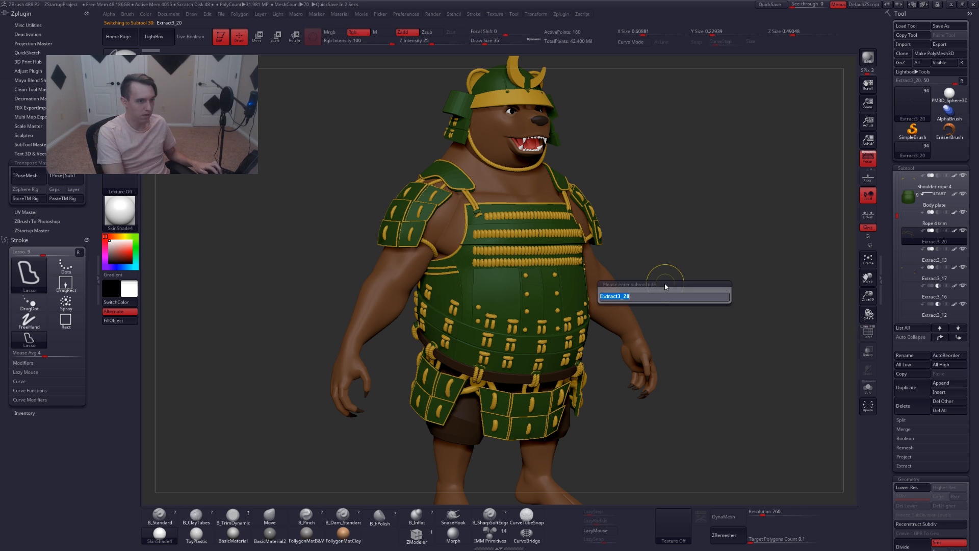
type("body plate")
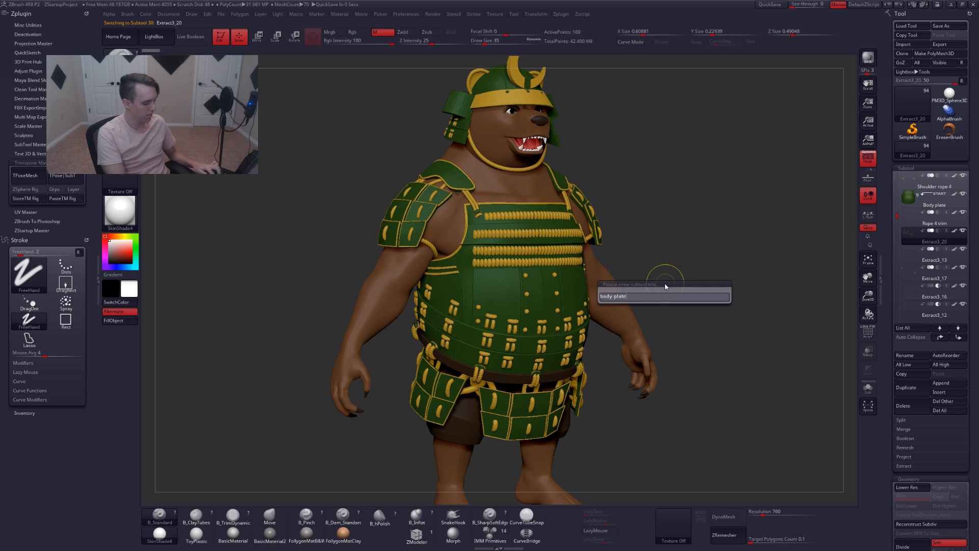
type(" l")
type("rim")
key("Return")
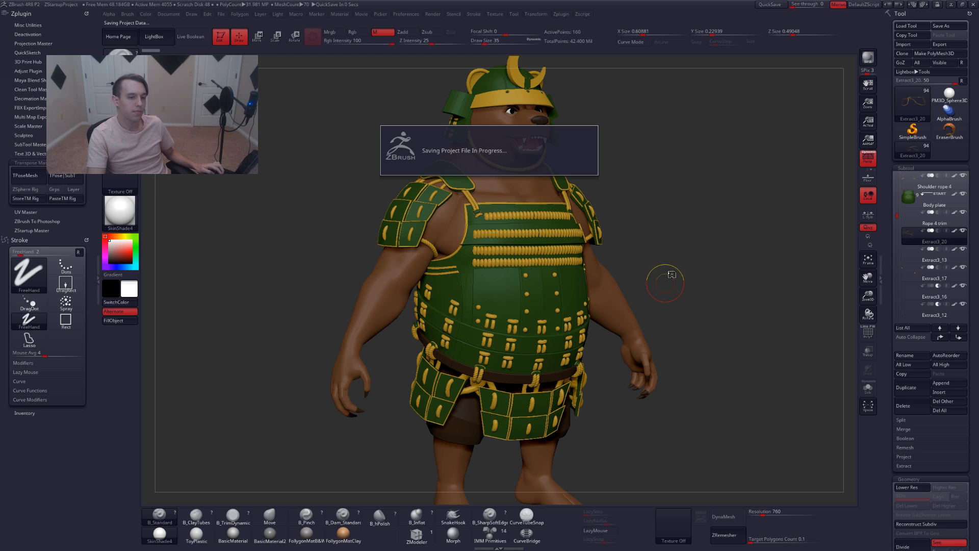
Select the Extract3_13 subtool and examine it close up on the chest using polyframe, solo view and Live Boolean
left_click(400, 14)
left_click(419, 272)
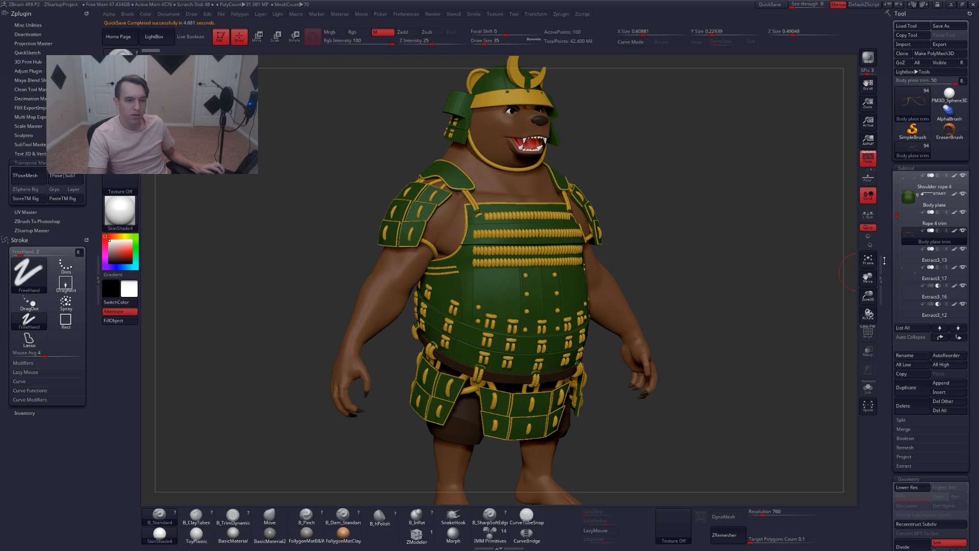
left_click(915, 250)
key("shift+f")
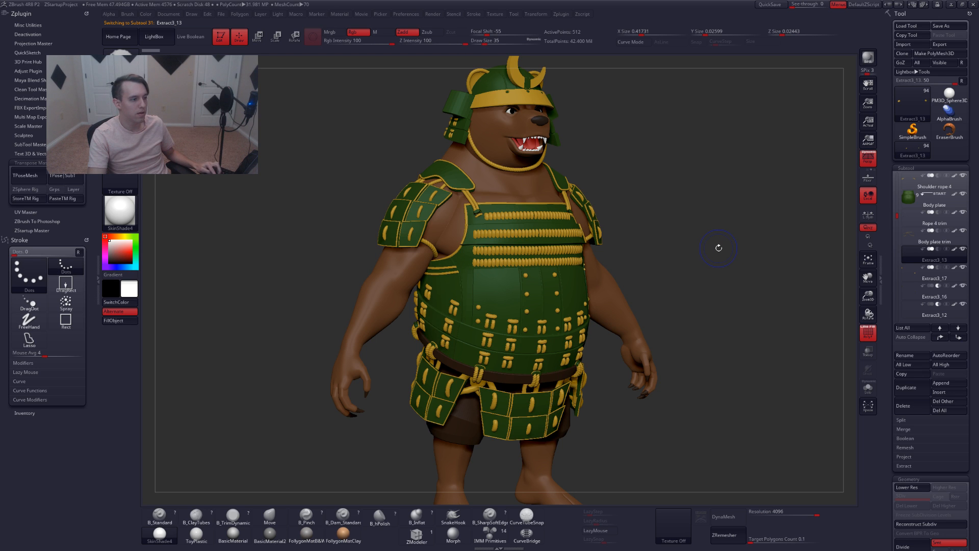
key("shift+f")
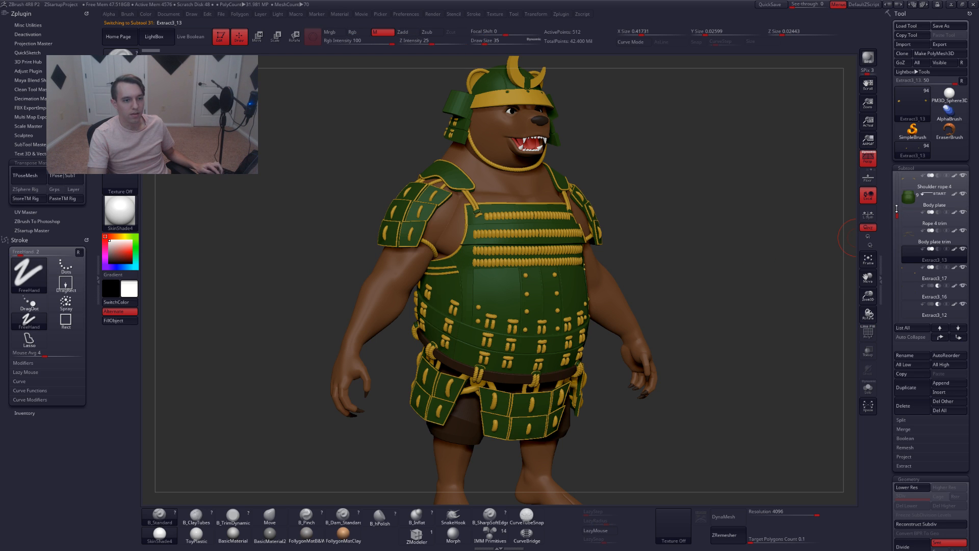
left_click(868, 388)
left_click_drag(506, 194, 571, 286, "alt")
key("shift+s")
key("shift+f")
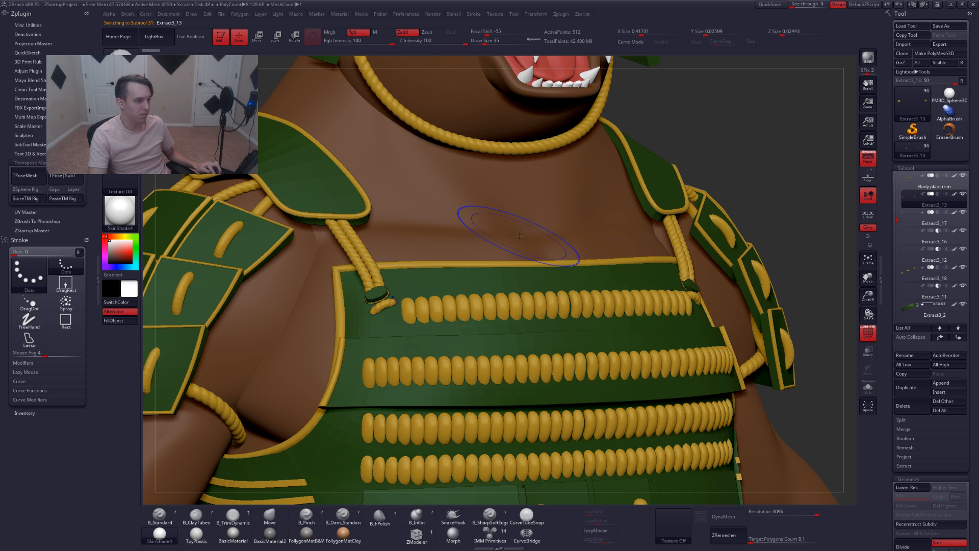
key("shift+f")
left_click(200, 36)
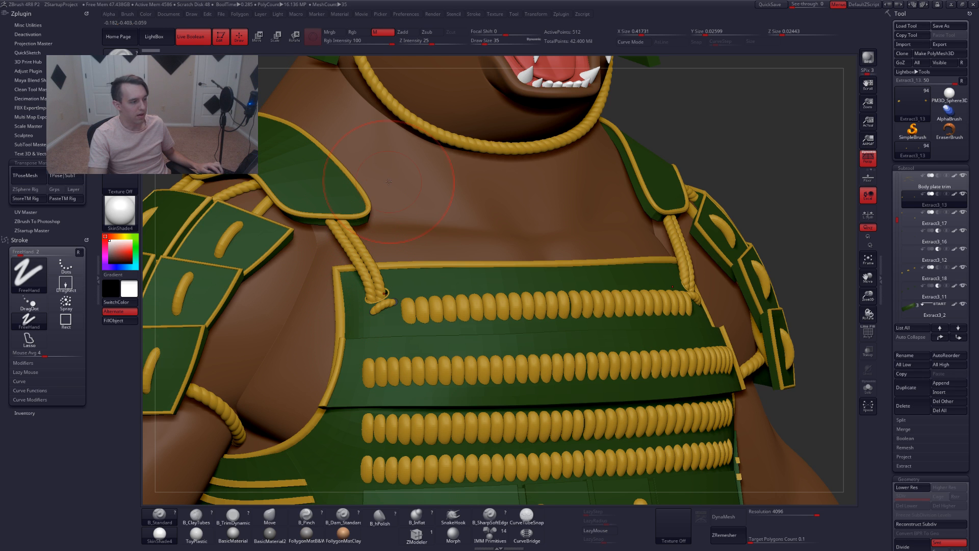
right_click_drag(372, 243, 443, 248)
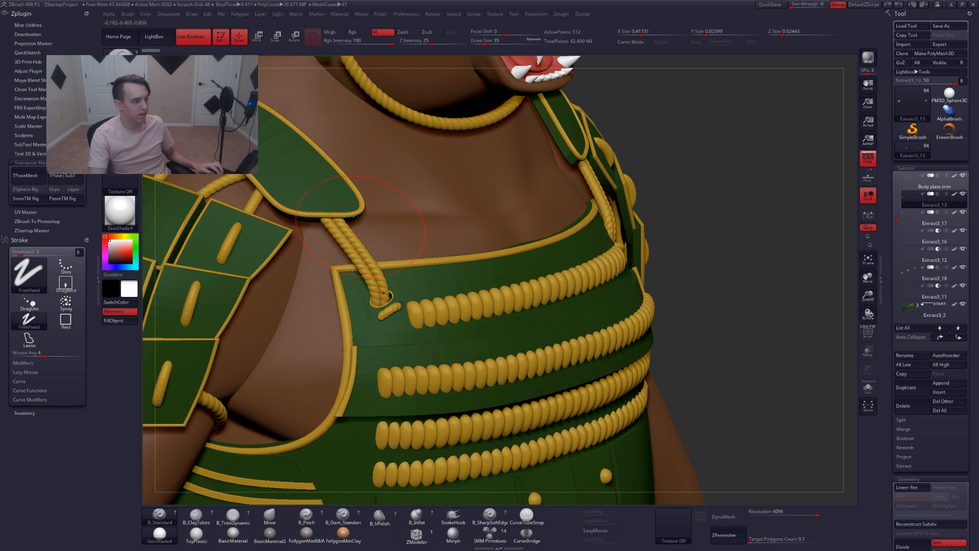
left_click(190, 38)
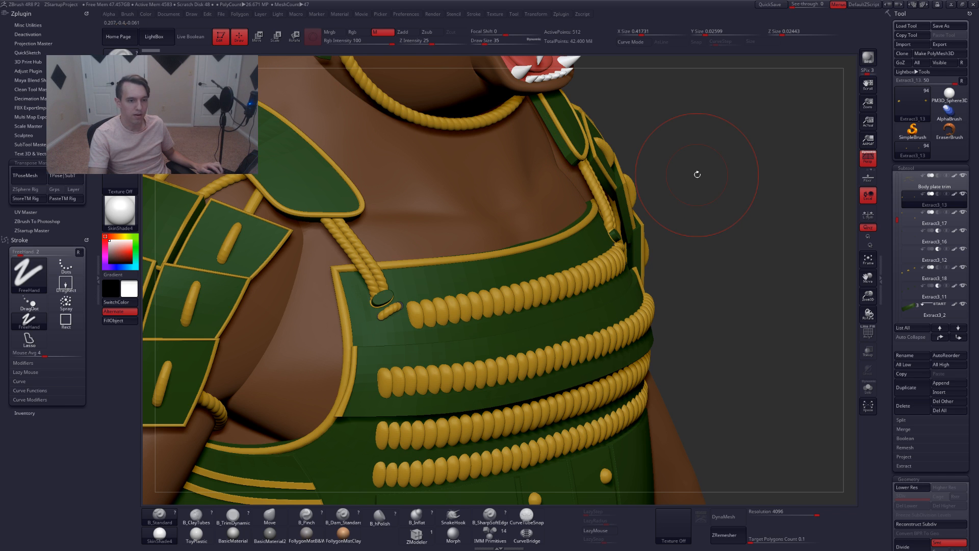
key("shift+f")
key("alt+s")
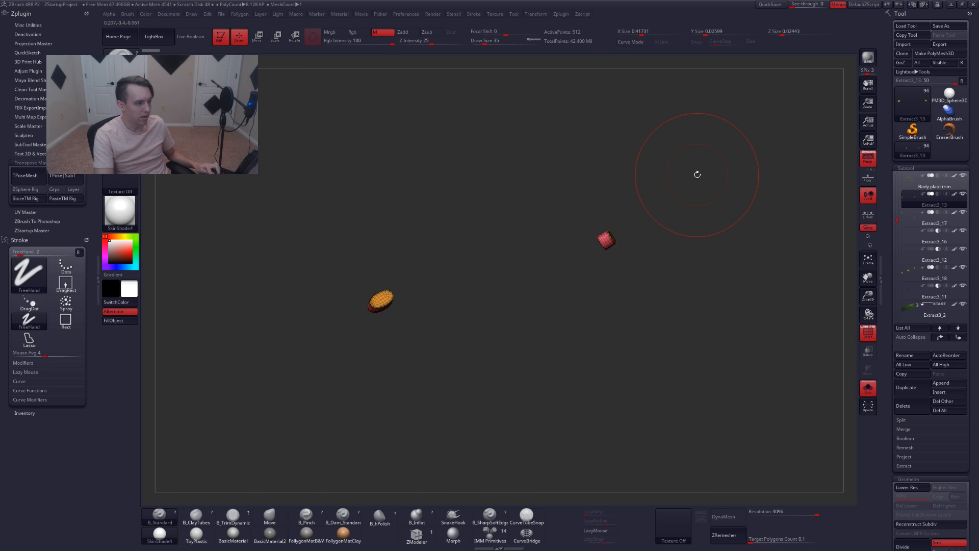
key("alt+s")
Rename the Extract3_13 subtool Rope 4 trim 2
key("ctrl+r")
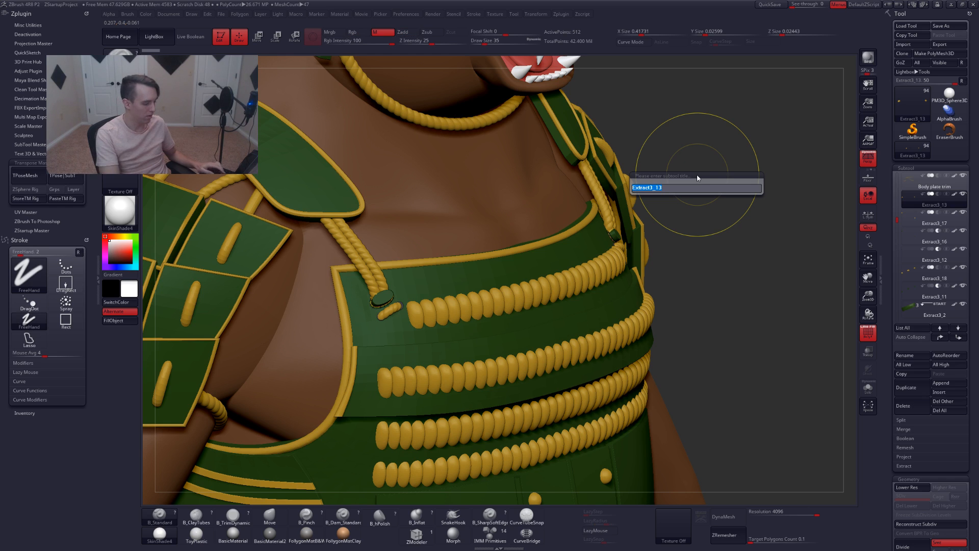
type("rope 4 trim")
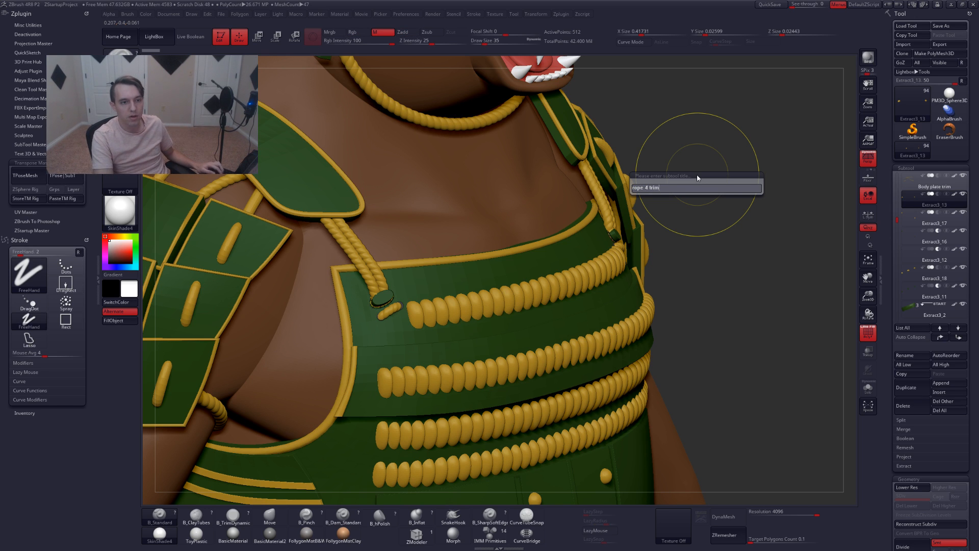
key("Return")
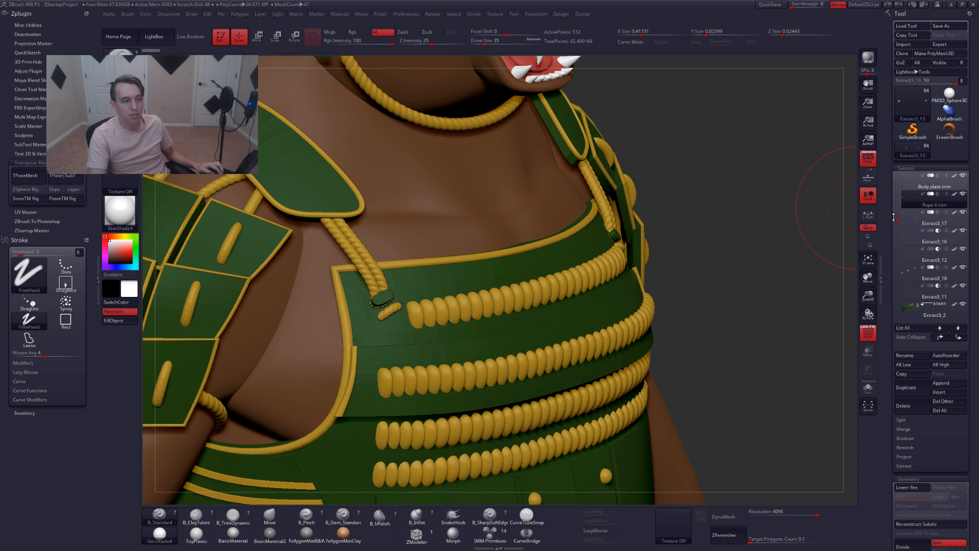
left_click_drag(896, 220, 896, 216)
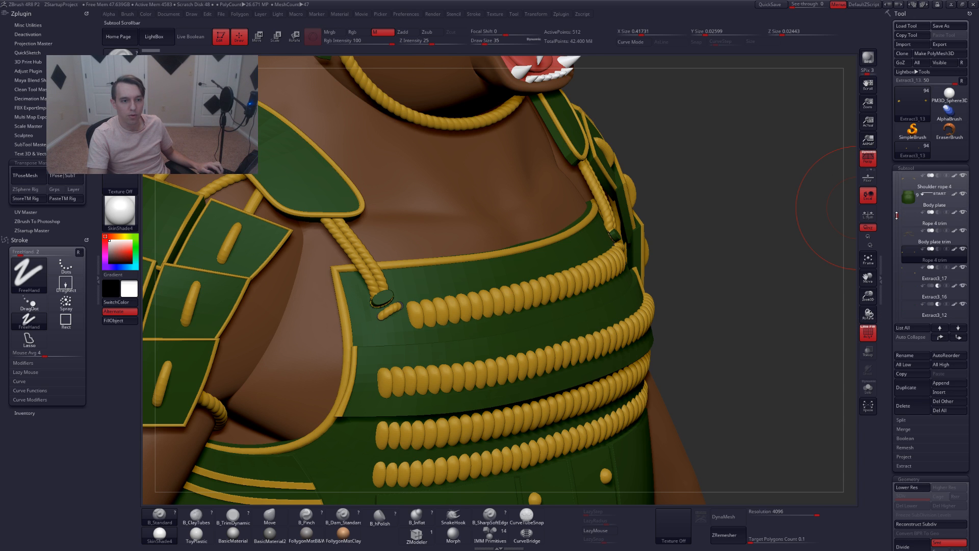
mouse_move(921, 223)
mouse_move(908, 257)
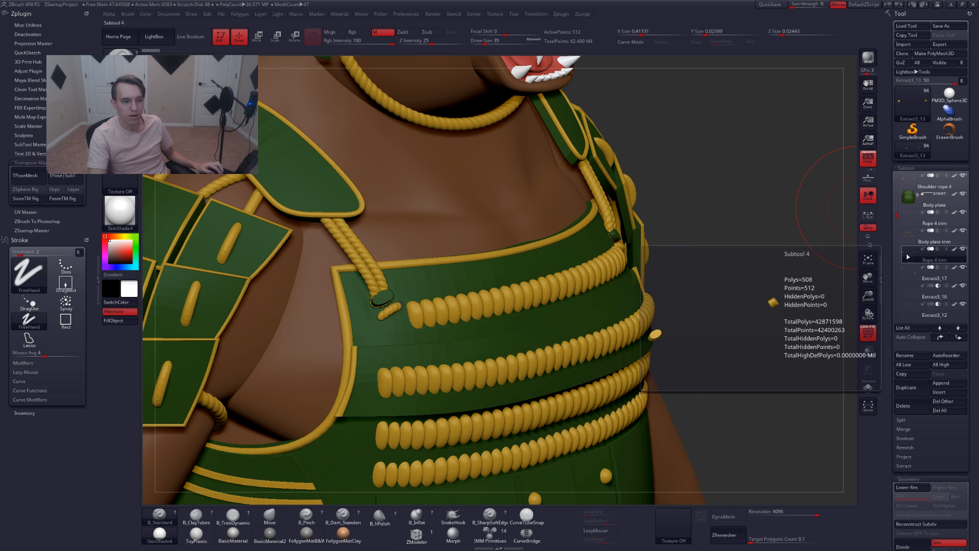
key("ctrl+shift+r")
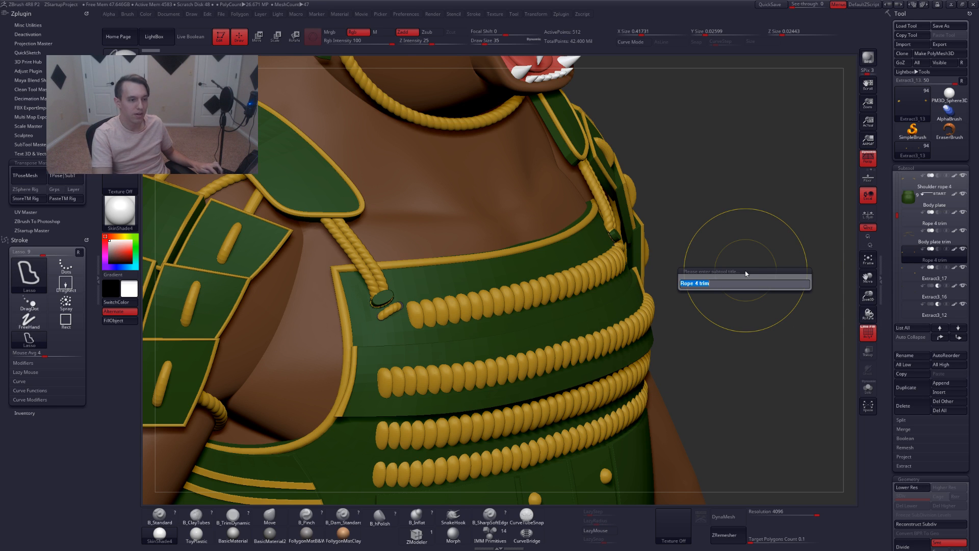
type("2")
key("Return")
Select the Extract3_17 subtool, check it in solo view from a few angles, and rename it Rope 4 trim 3
key("Down")
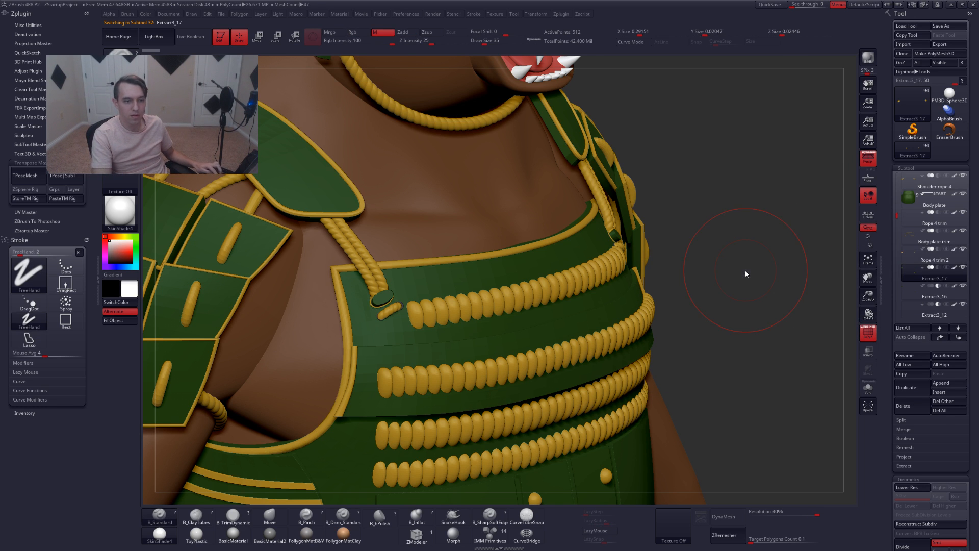
key("shift+f")
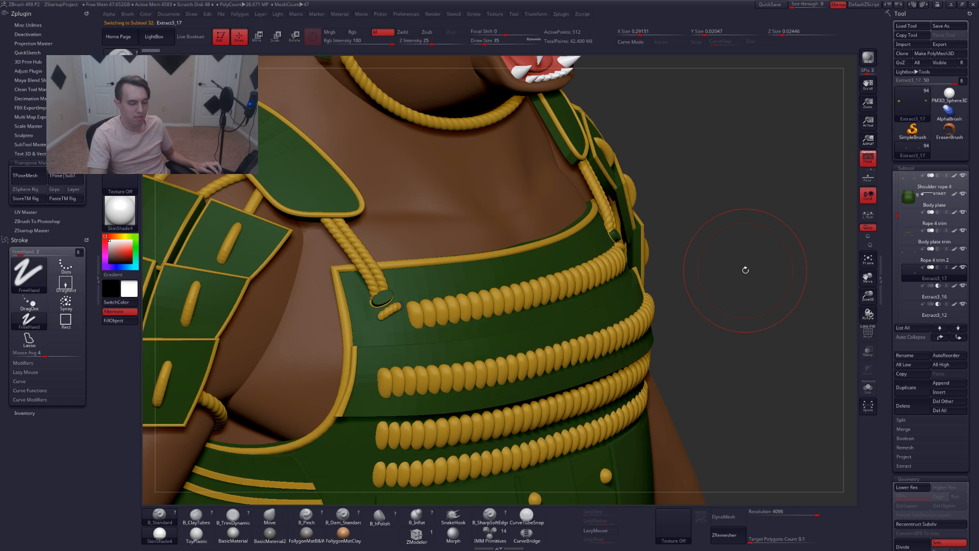
key("alt+s")
left_click_drag(694, 271, 675, 249, "alt")
key("shift+f")
left_click_drag(457, 271, 560, 255, "alt")
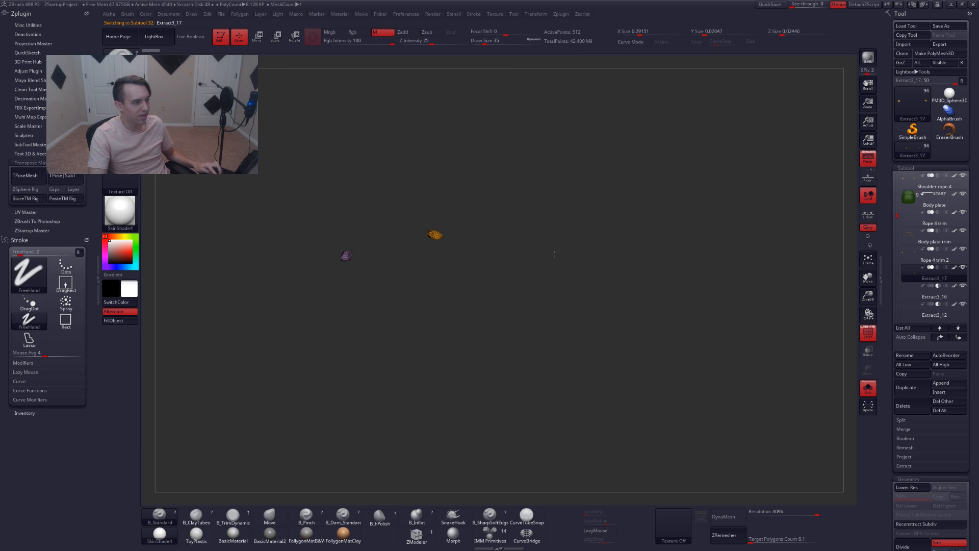
key("shift+f")
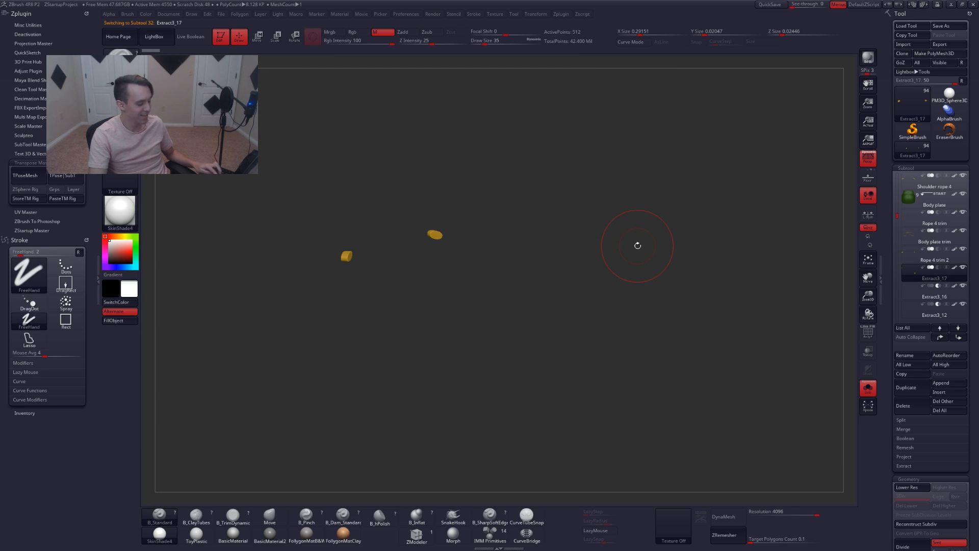
key("ctrl+shift+r")
type("rope")
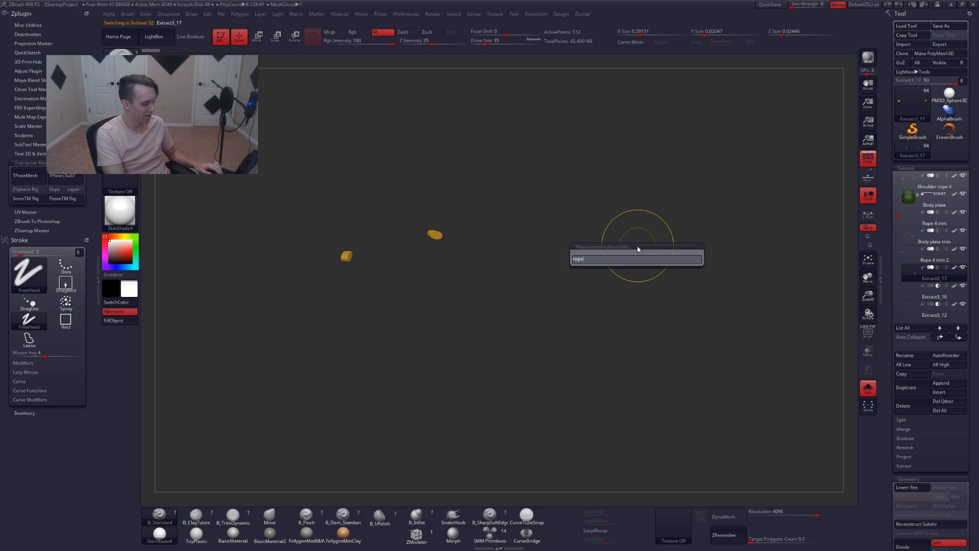
type(" trim")
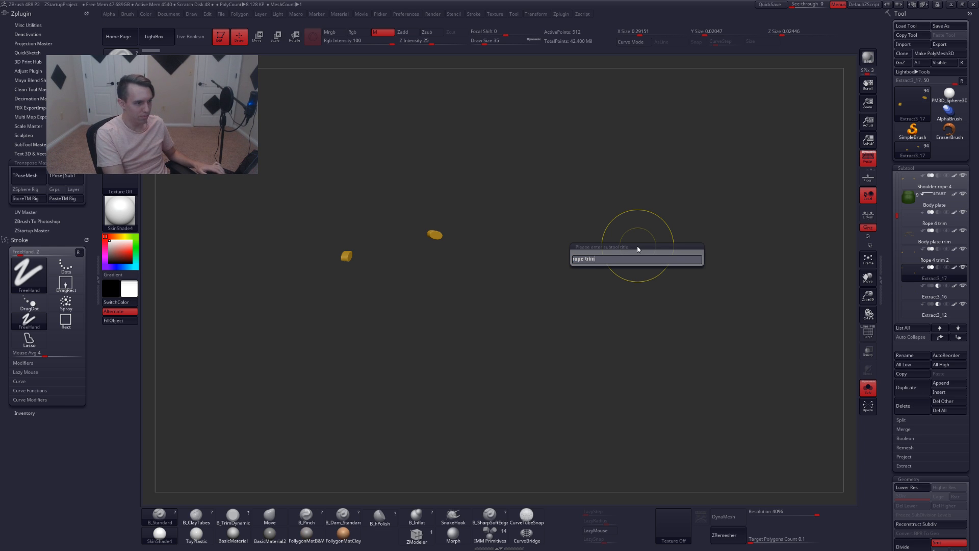
key("BackSpace")
key("BackSpace")
key("BackSpace")
key("BackSpace")
key("BackSpace")
type("4 trim 3")
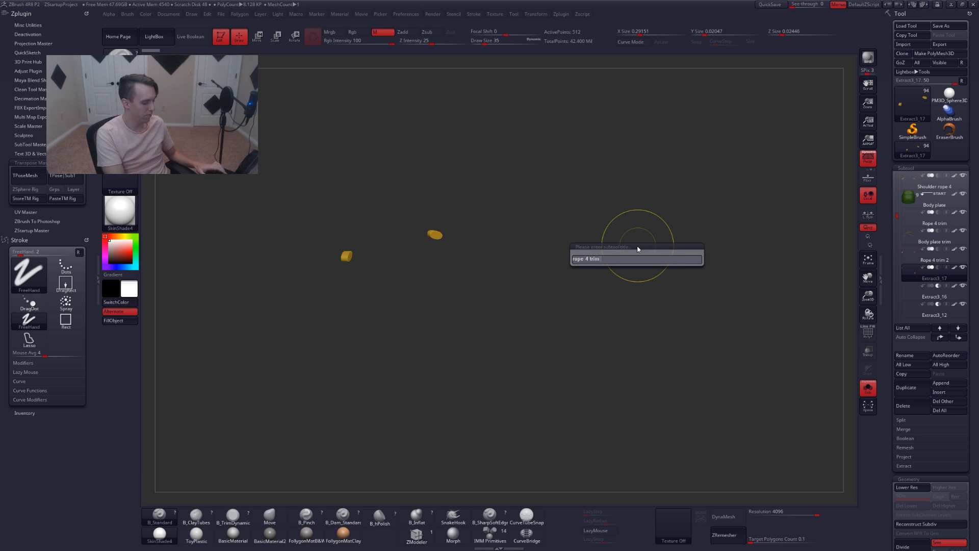
key("Return")
Select the Extract3_16 subtool and rename it Bool 1
key("Down")
key("shift+f")
key("shift+f")
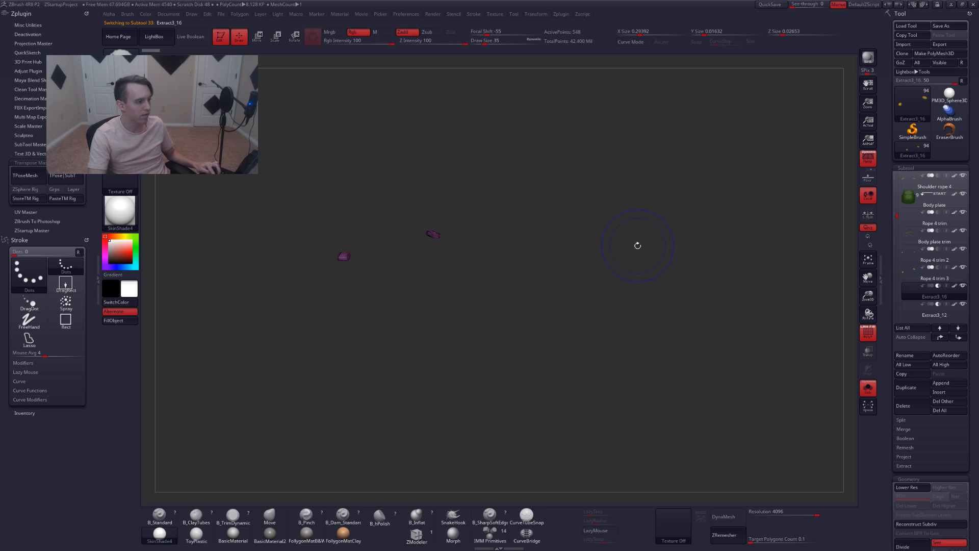
key("ctrl+r")
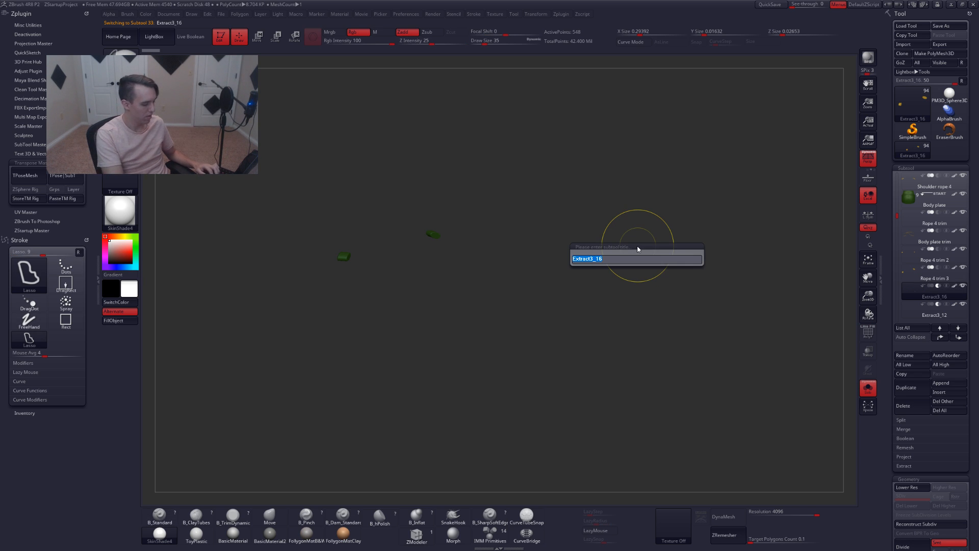
type("Bool 1")
key("Return")
Select the Extract3_12 subtool and rename it Bool 2
key("Down")
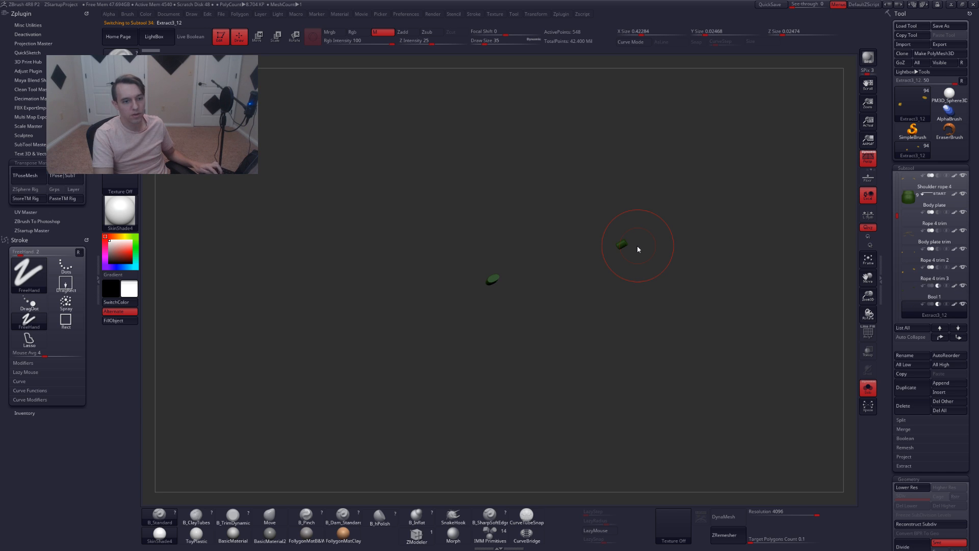
key("ctrl+r")
type("bool 2")
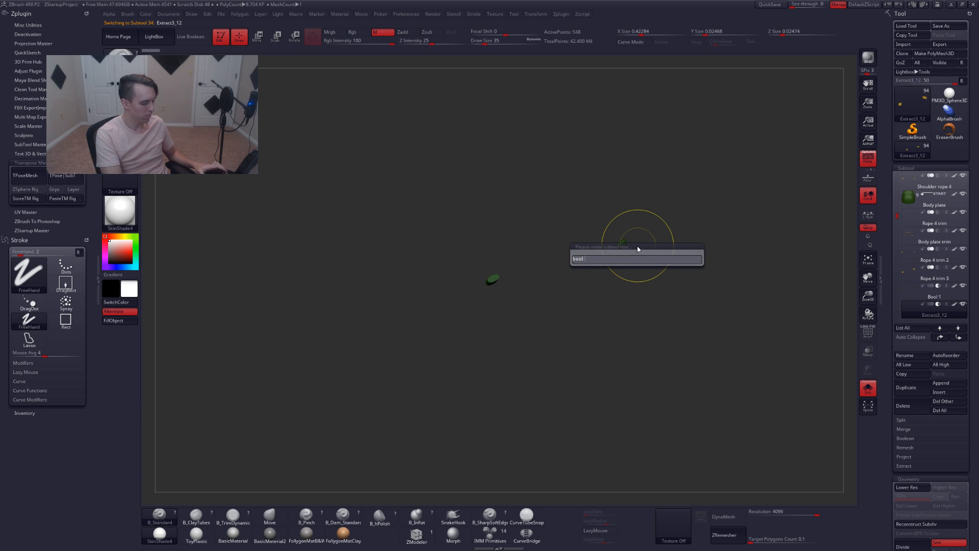
key("Return")
Merge the Bool 1 subtool down with Bool 2 into a single subtool
key("Up")
key("Down")
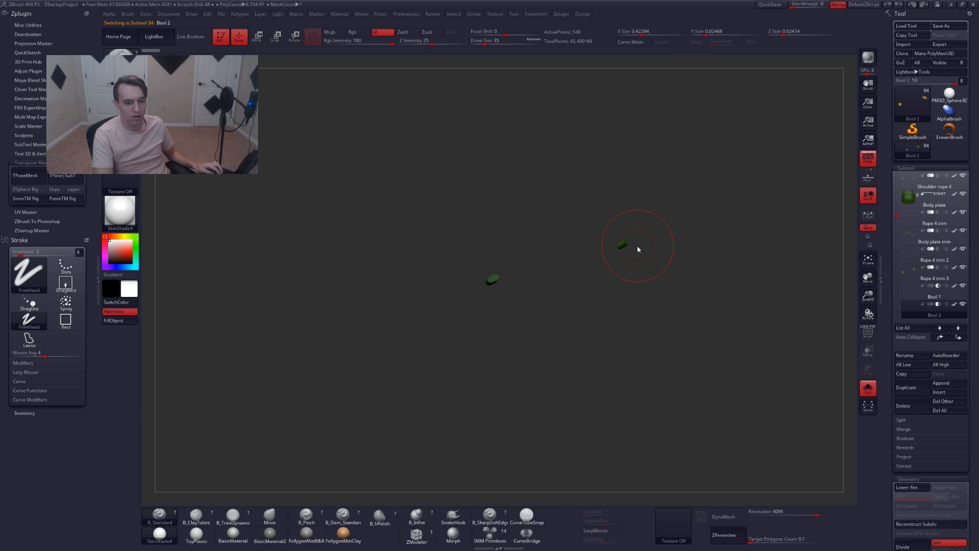
key("Up")
key("ctrl+f")
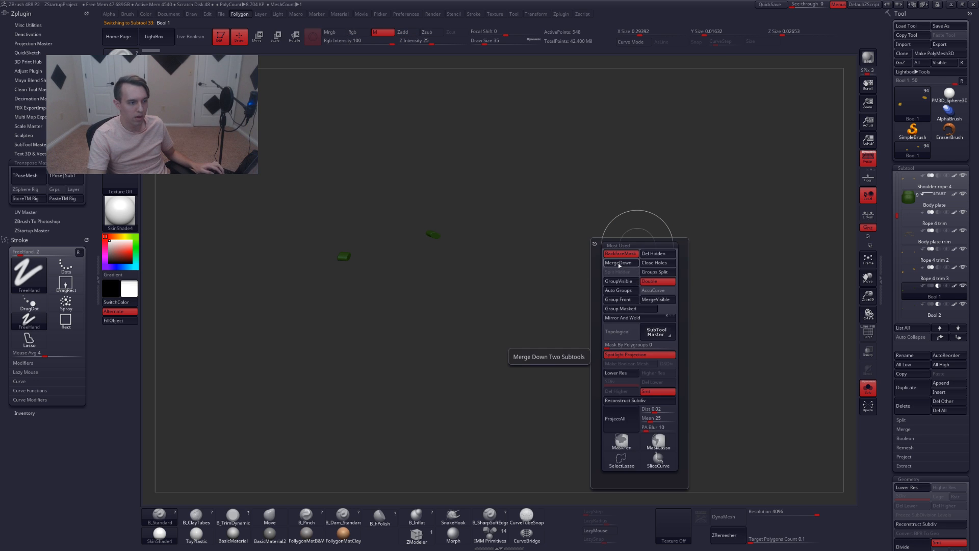
left_click(618, 263)
left_click(594, 282)
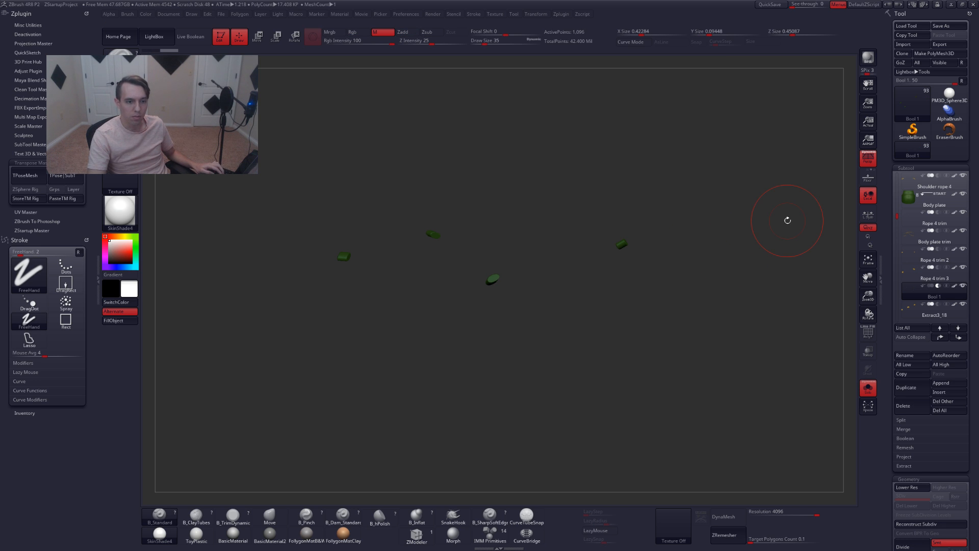
Select the Extract3_18 subtool and examine the armour from the back with solo view off
key("alt+Down")
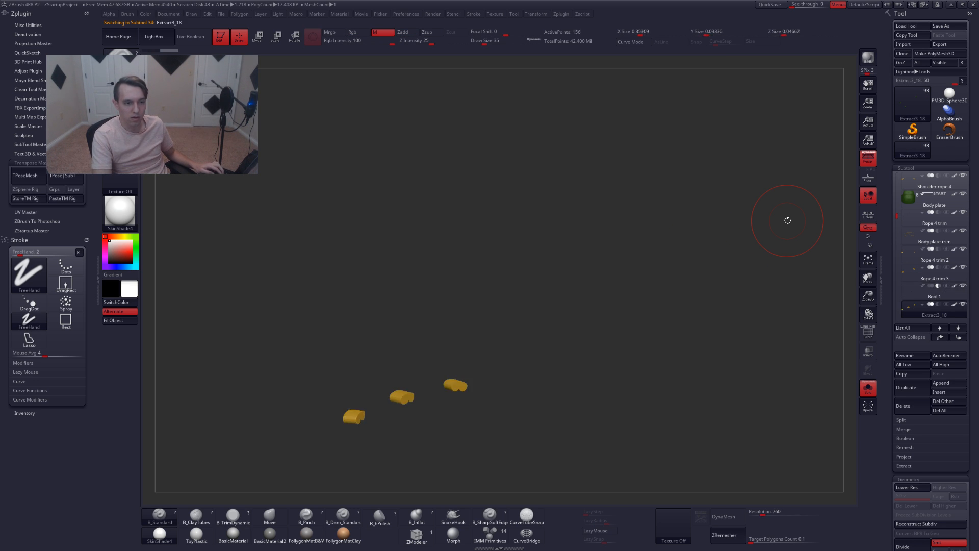
left_click_drag(533, 330, 496, 335)
key("alt+s")
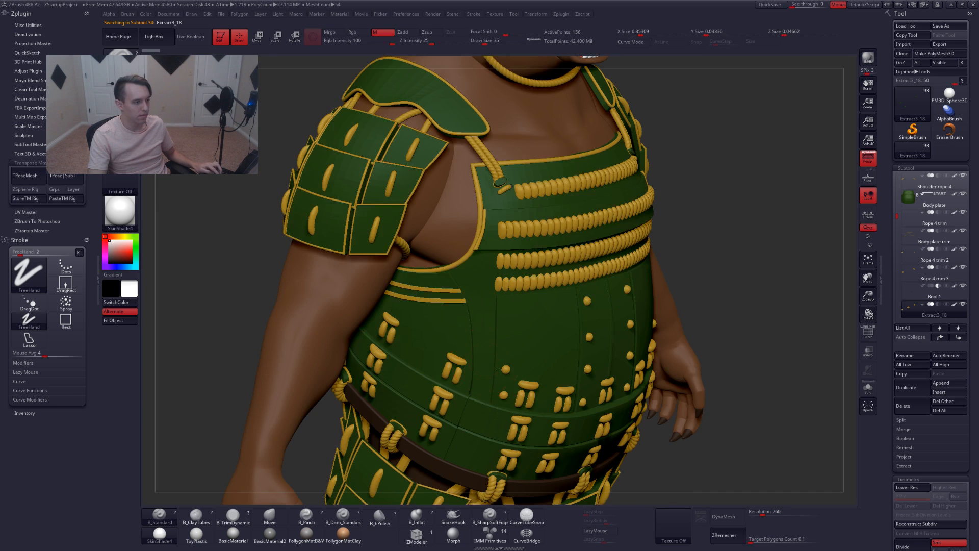
left_click_drag(245, 336, 533, 356)
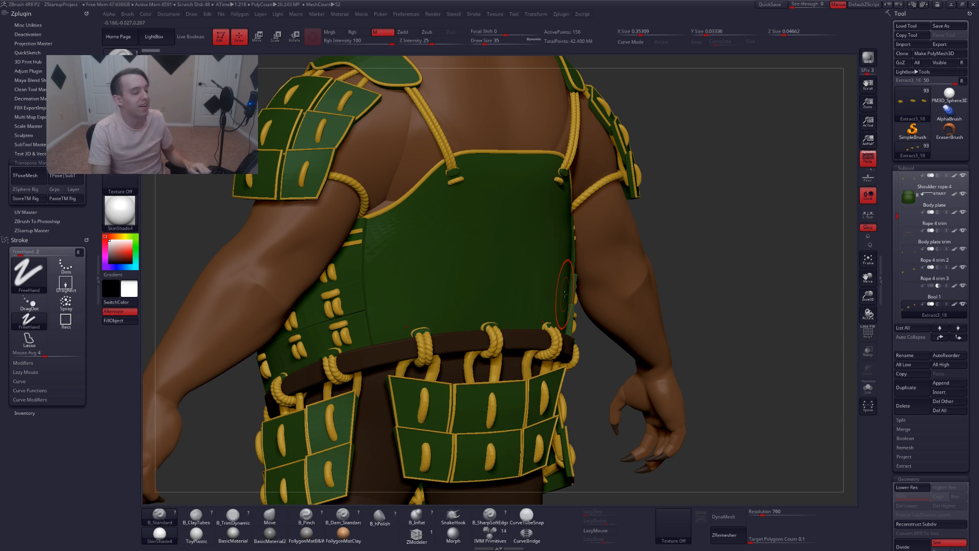
mouse_move(415, 242)
right_mouse_down("alt")
mouse_move(429, 240)
mouse_move(459, 269)
mouse_move(451, 259)
right_mouse_up("alt")
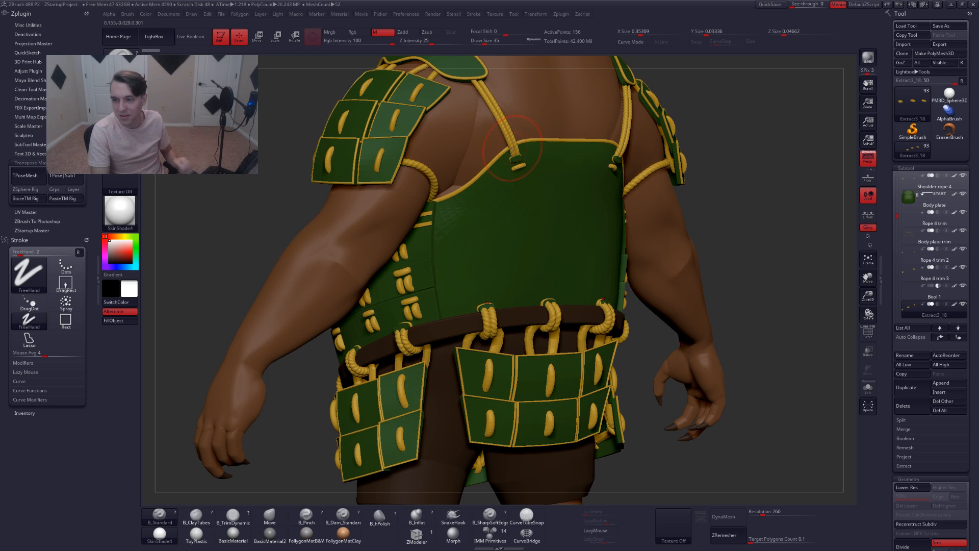
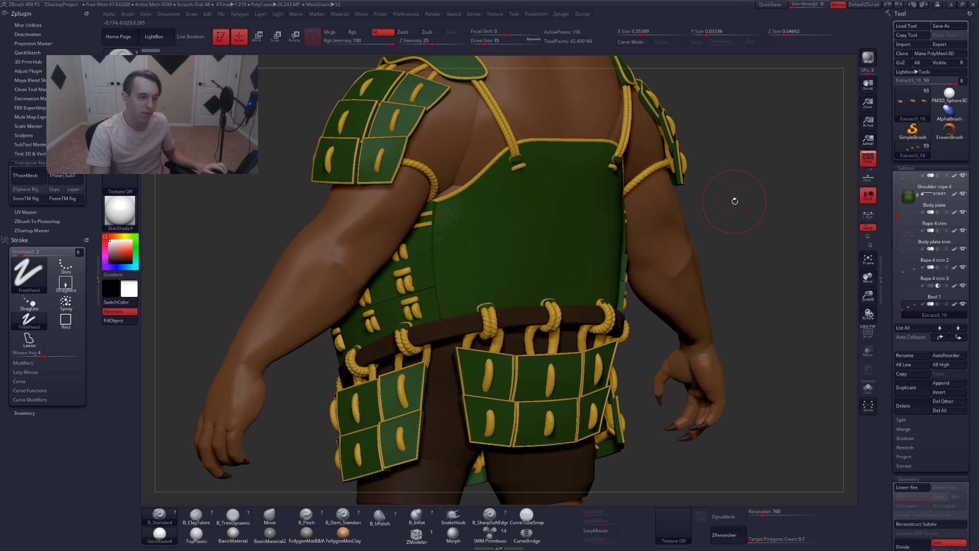
Rename the selected Extract3_18 subtool to Back trim
key("space")
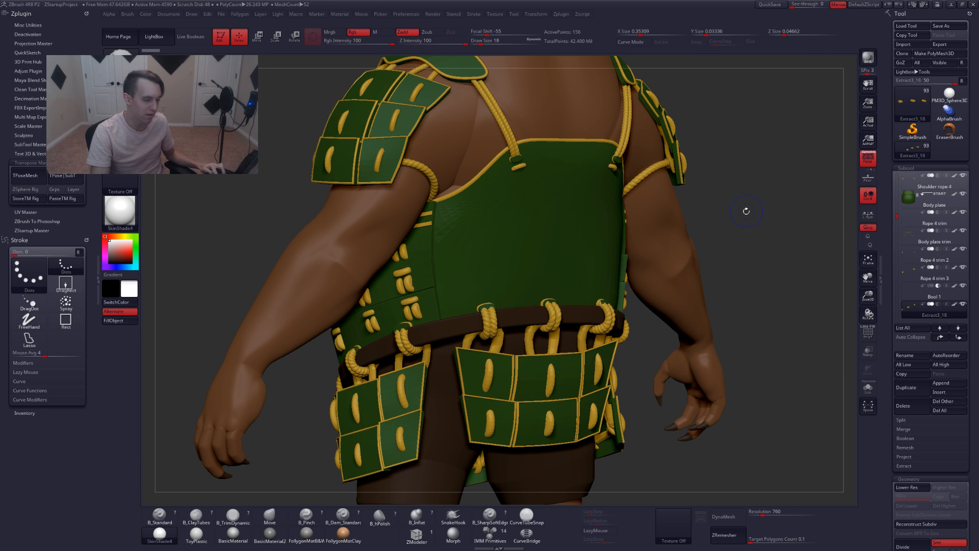
key("shift+f")
key("shift+f")
key("ctrl+r")
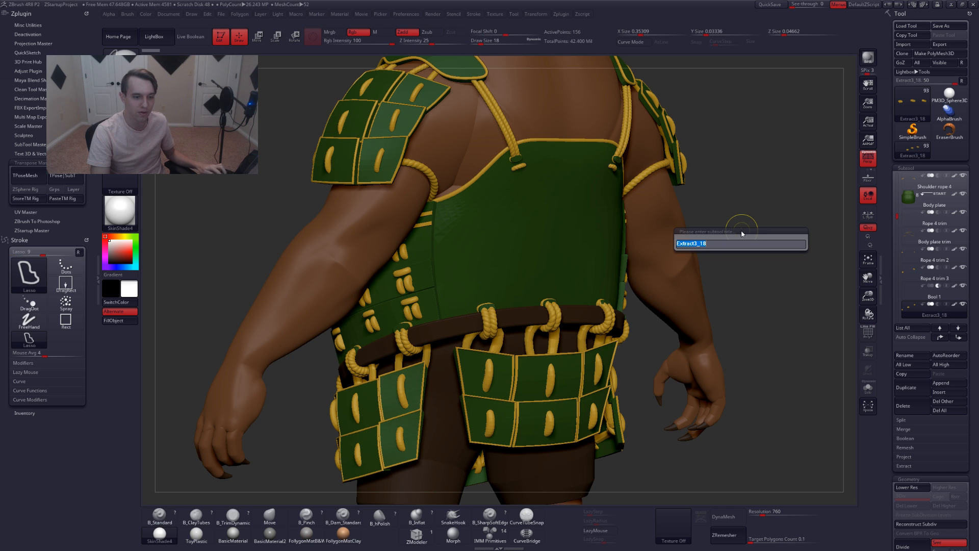
type("back trim")
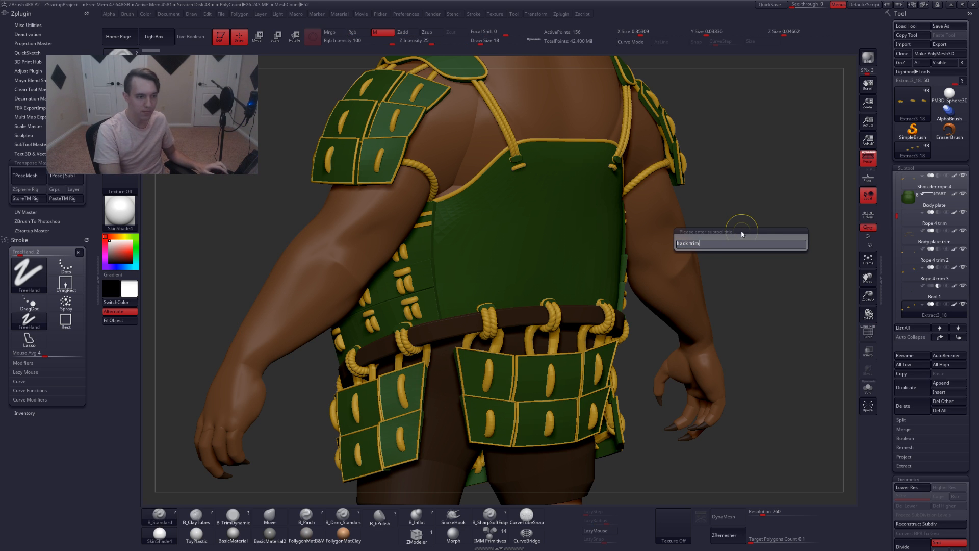
key("Return")
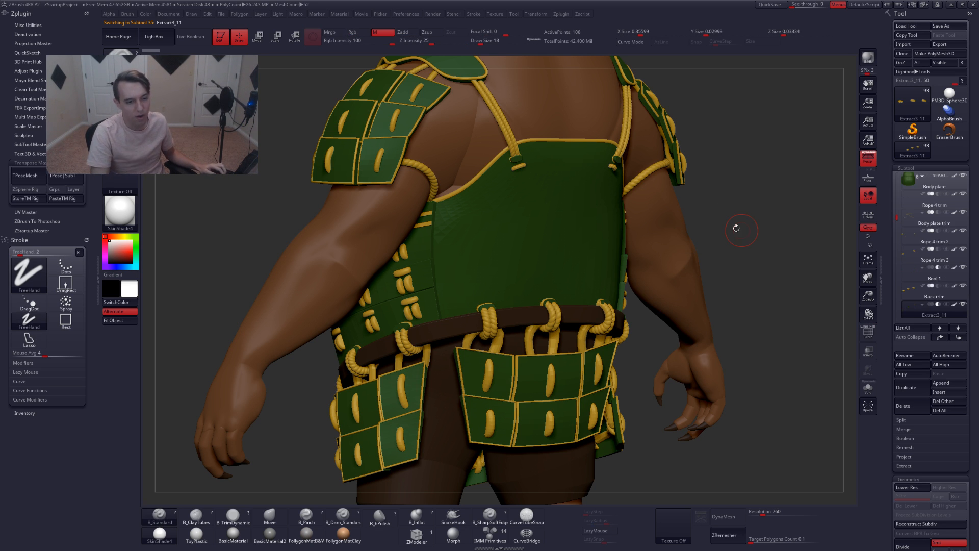
Rename the Extract3_11 subtool to Back bool
left_click_drag(896, 220, 896, 227)
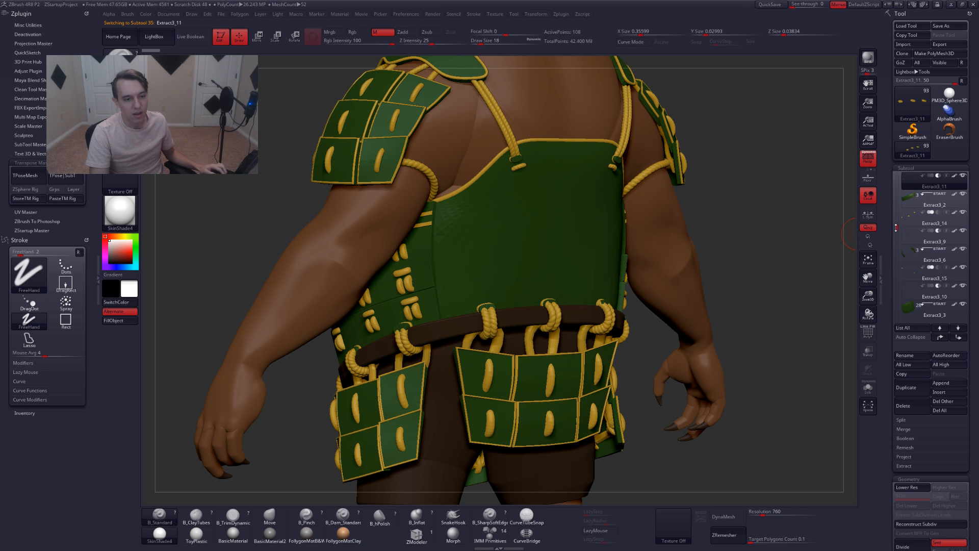
key("shift+f")
key("shift+f")
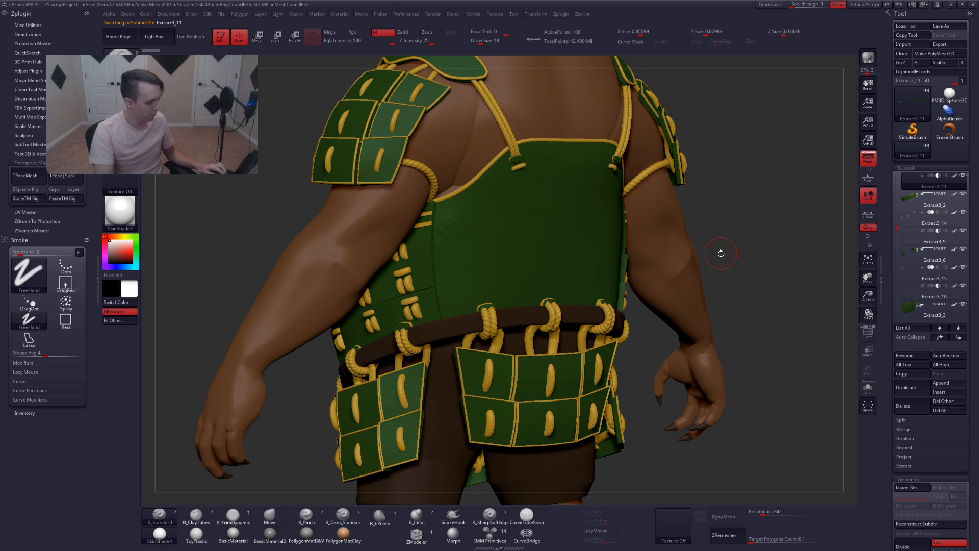
key("ctrl+r")
type("Back bool")
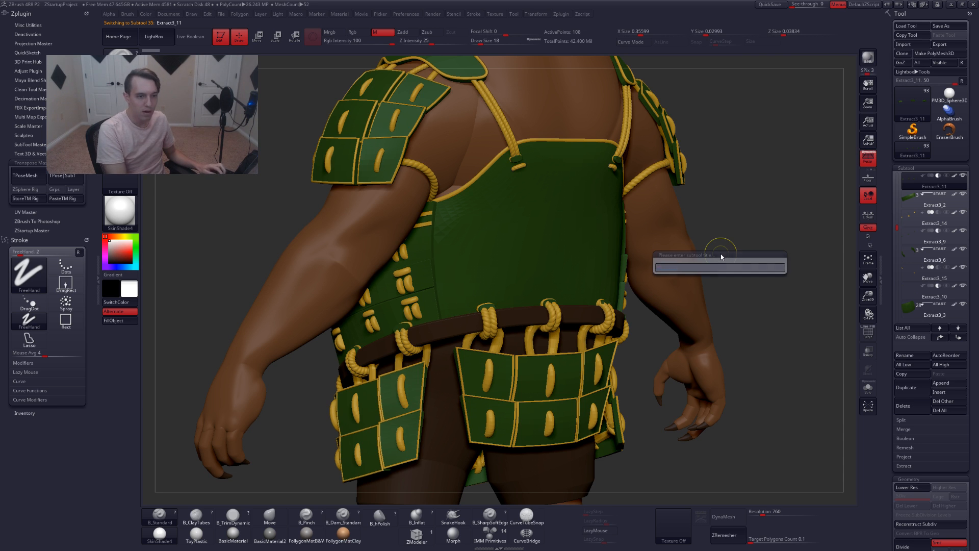
key("Return")
Select the Extract3_2 subtool and inspect it in solo view and on the full armour from the front
key("Down")
key("shift+f")
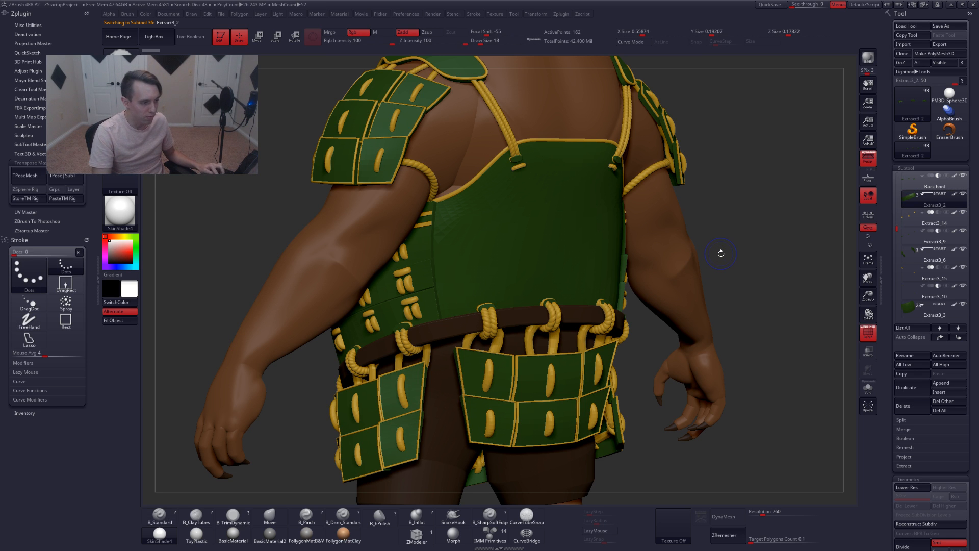
key("alt+s")
right_click_drag(498, 326, 751, 285)
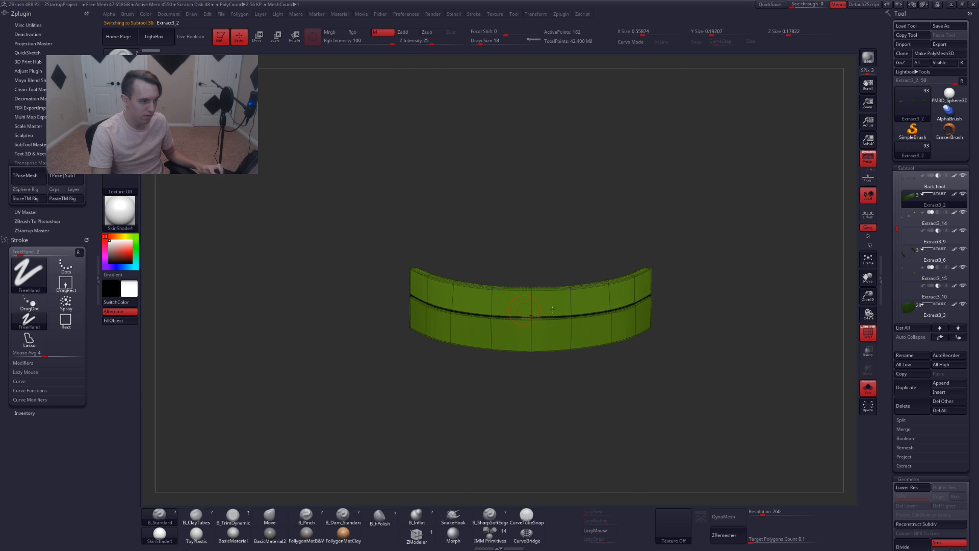
key("shift+f")
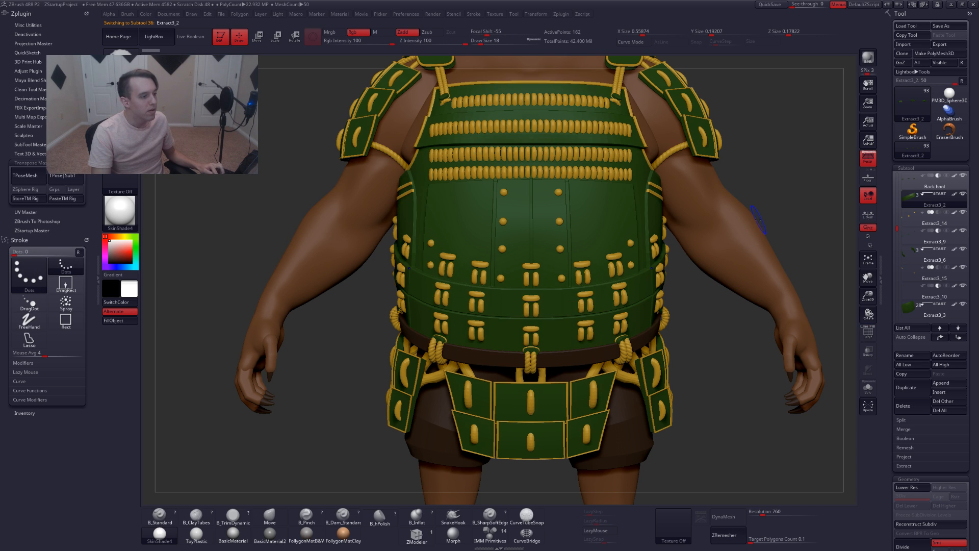
key("shift+f")
key("shift+f")
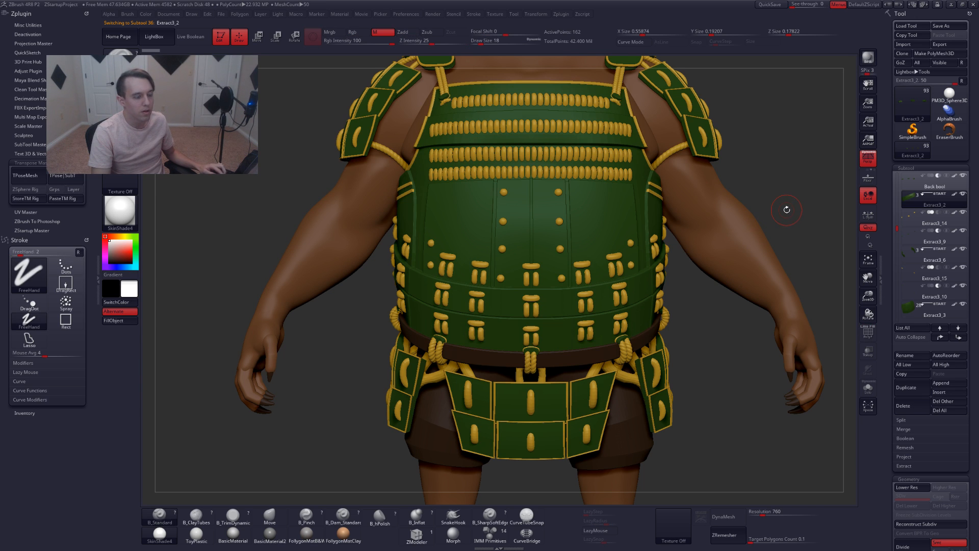
key("shift+f")
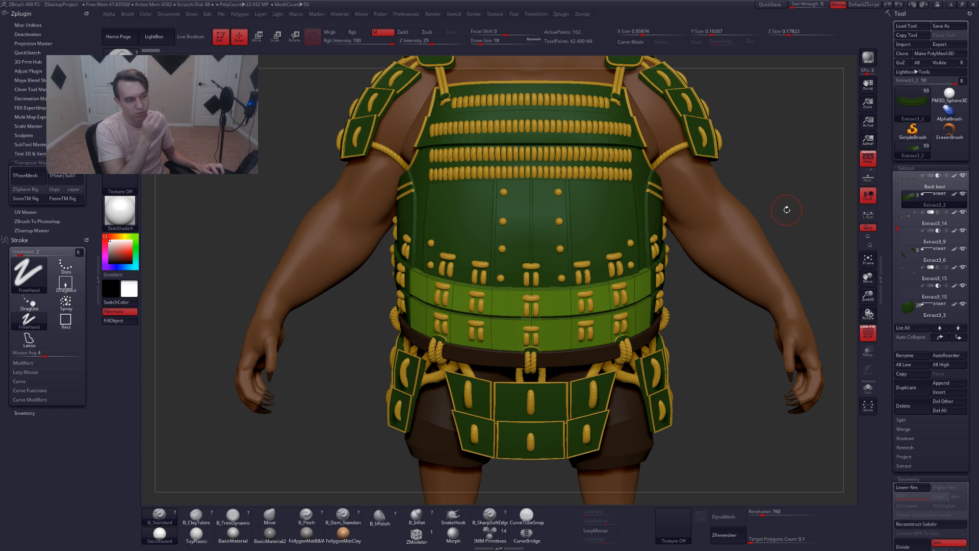
Rename the Extract3_2 subtool to Front plate bottom
key("shift+f")
key("ctrl+r")
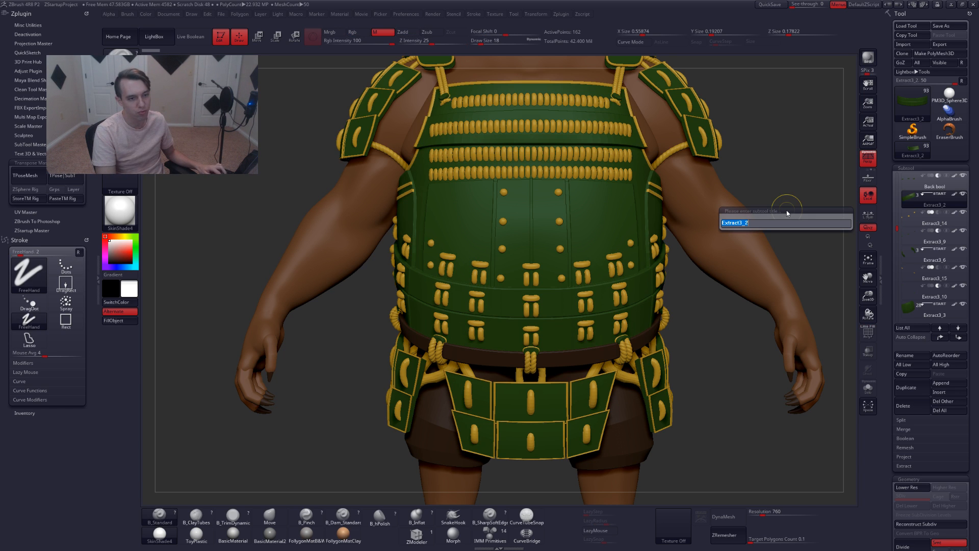
type("fro")
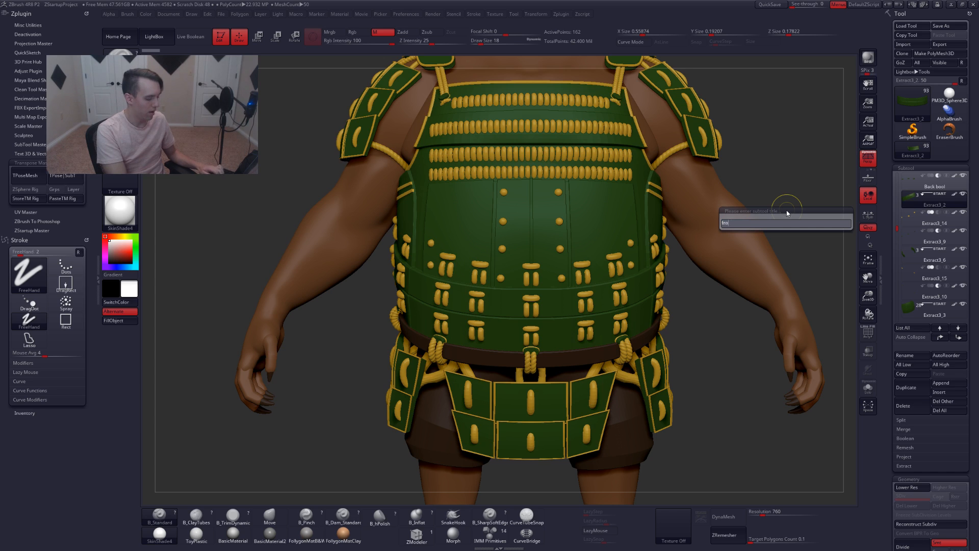
type("nt plate ")
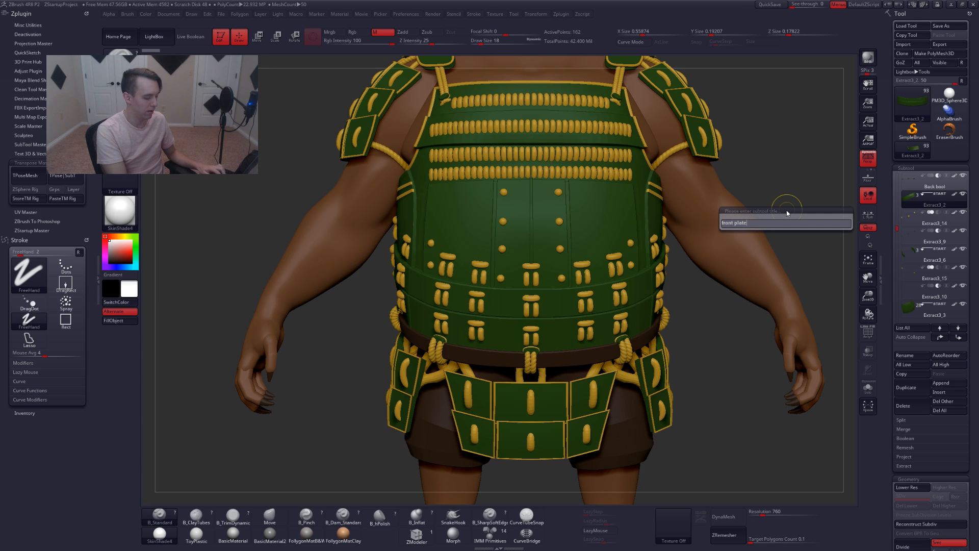
type("b")
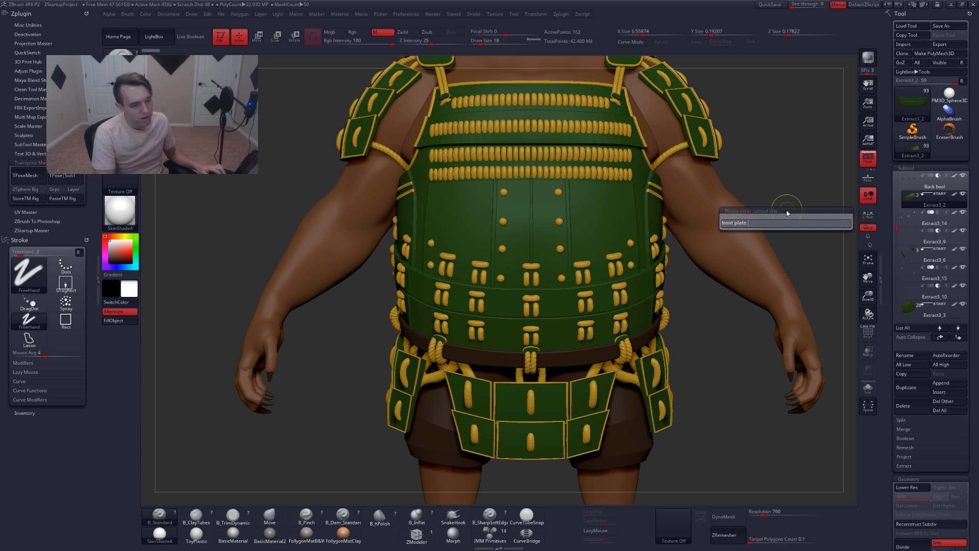
type("ottom")
key("Return")
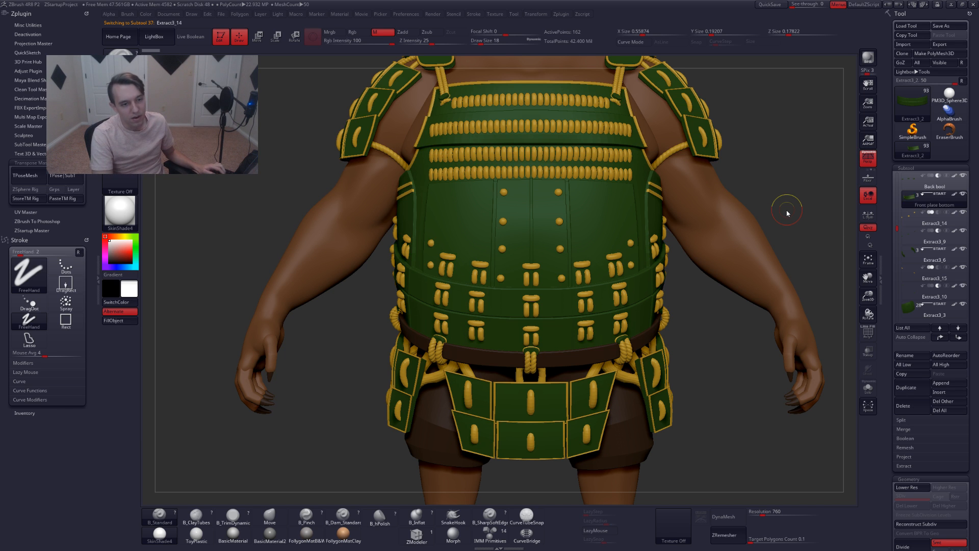
Inspect the Extract3_14 subtool in solo view, then rename it to Front trim
key("shift+f")
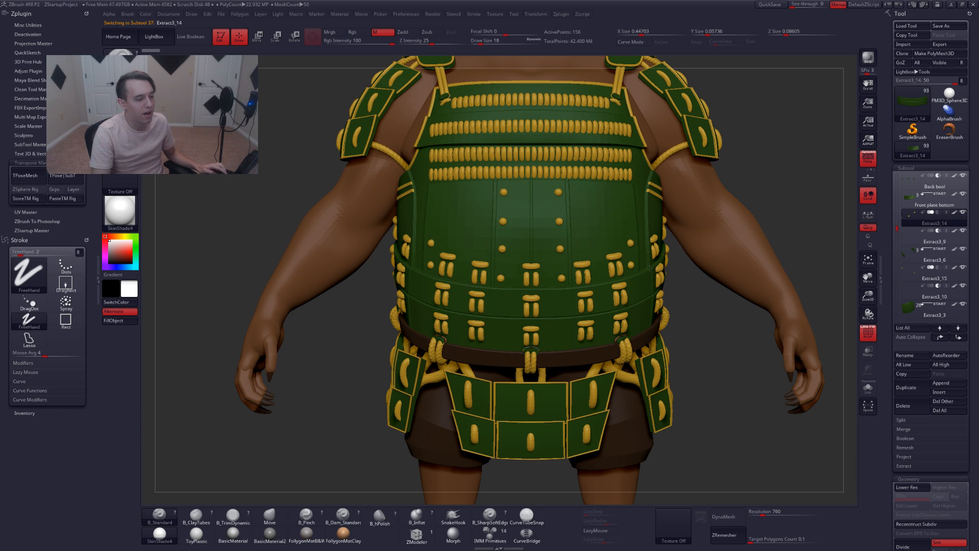
mouse_move(694, 266)
left_mouse_down("alt")
mouse_move(636, 267)
mouse_move(749, 281)
left_mouse_up("alt")
key("alt+s")
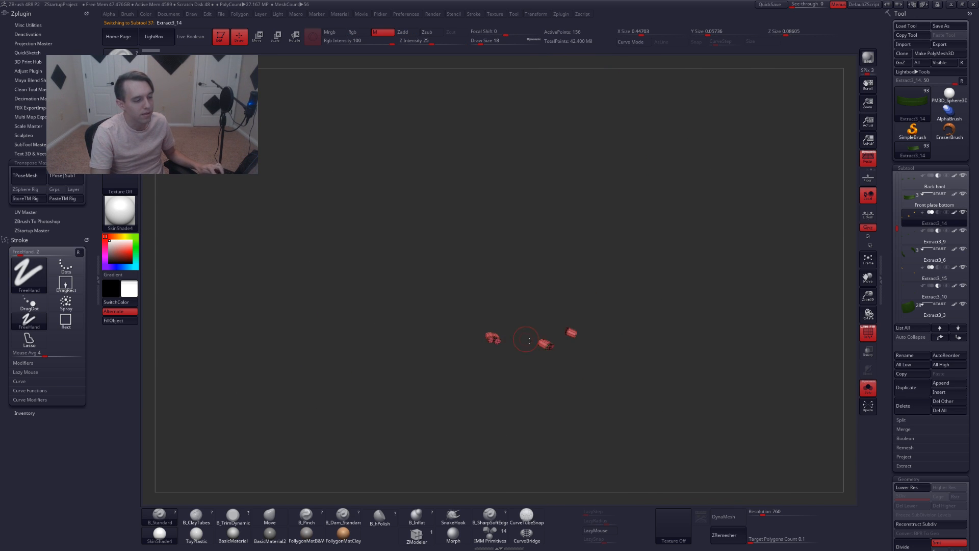
left_click_drag(558, 341, 576, 349, "alt")
key("shift+f")
key("alt+s")
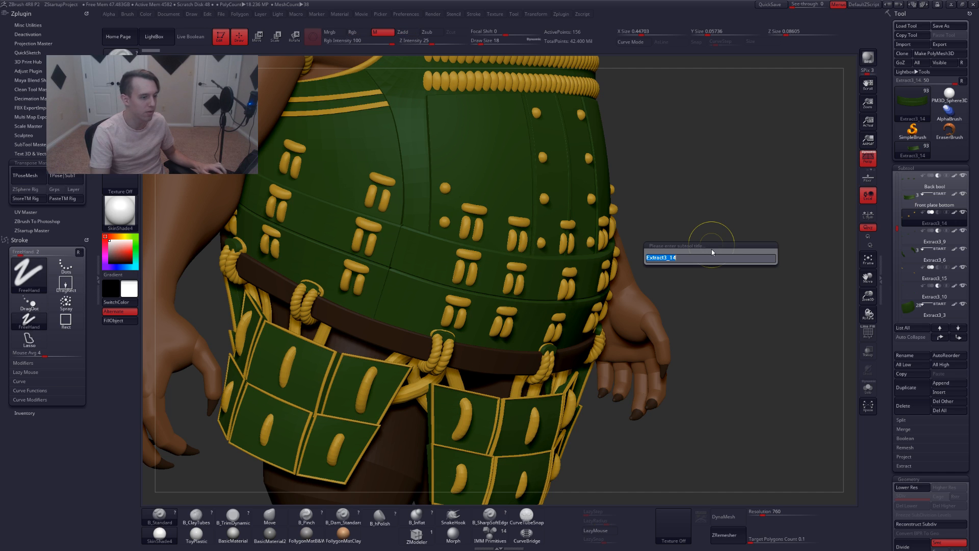
type("front trim")
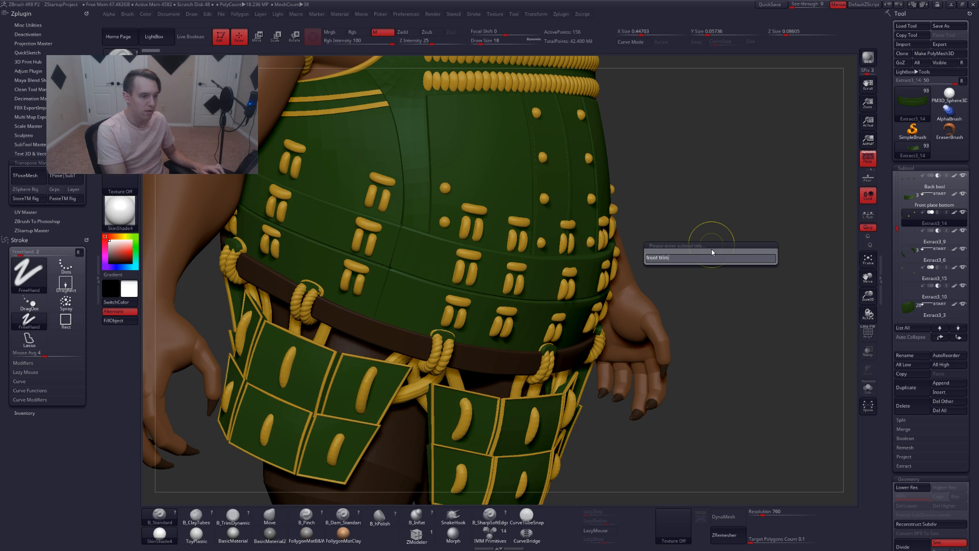
key("Return")
Select the Extract3_9 subtool and rename it to Front bool
key("Down")
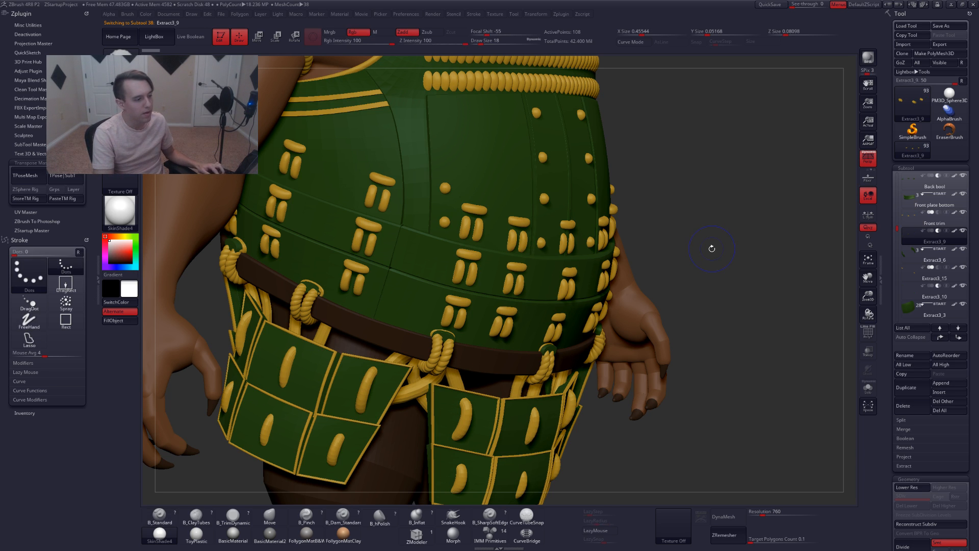
key("ctrl+shift+r")
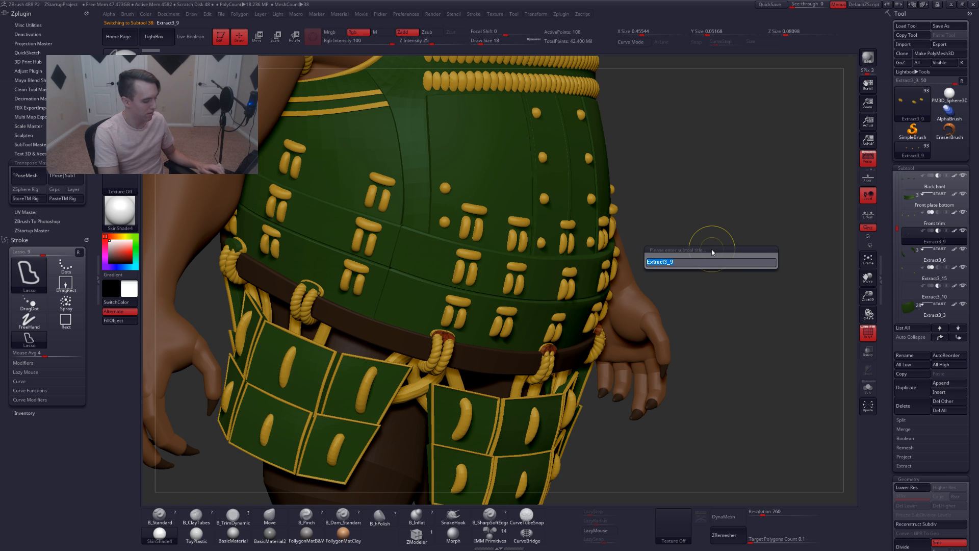
type("front bool")
key("Return")
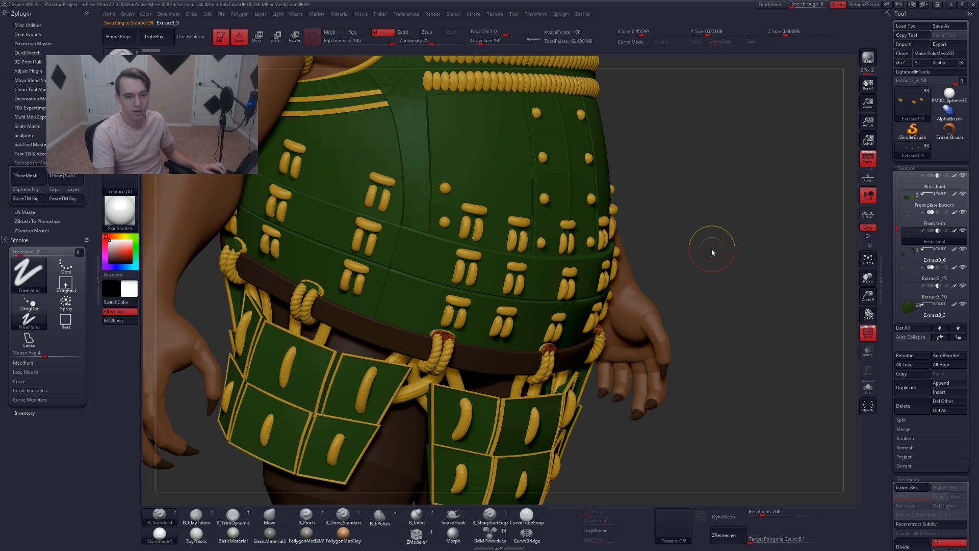
Select the Extract3_6 subtool and rename it to Side plate bottom
key("Down")
key("ctrl+shift+r")
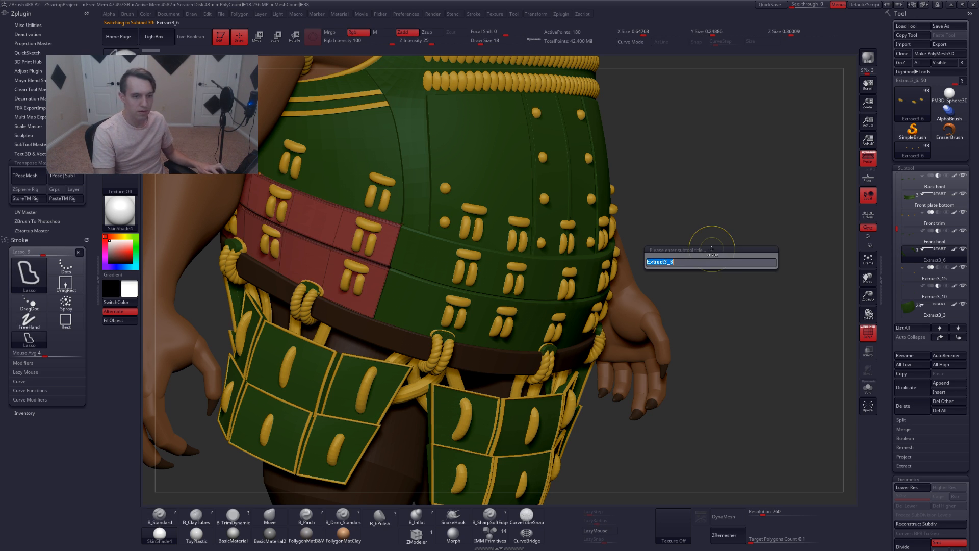
type("side")
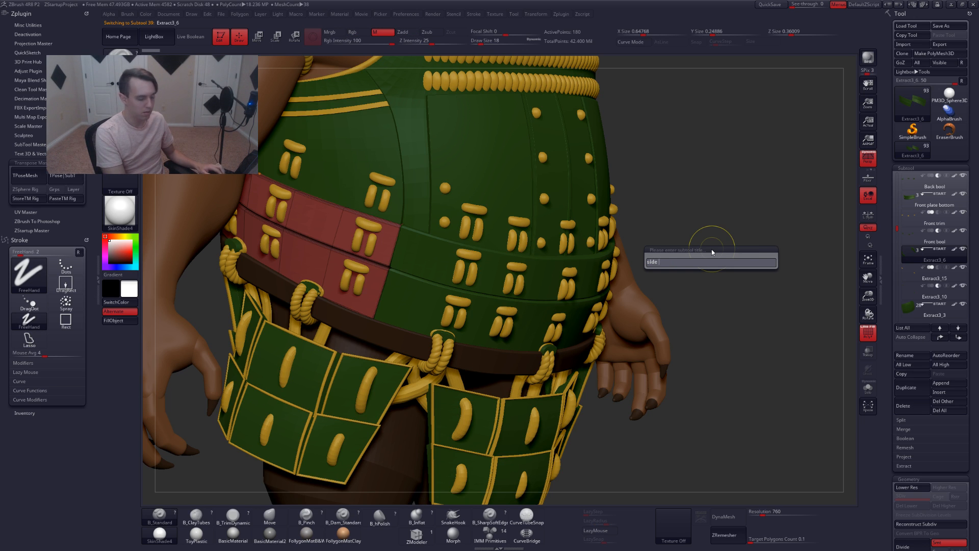
type(" plate bottom")
key("Return")
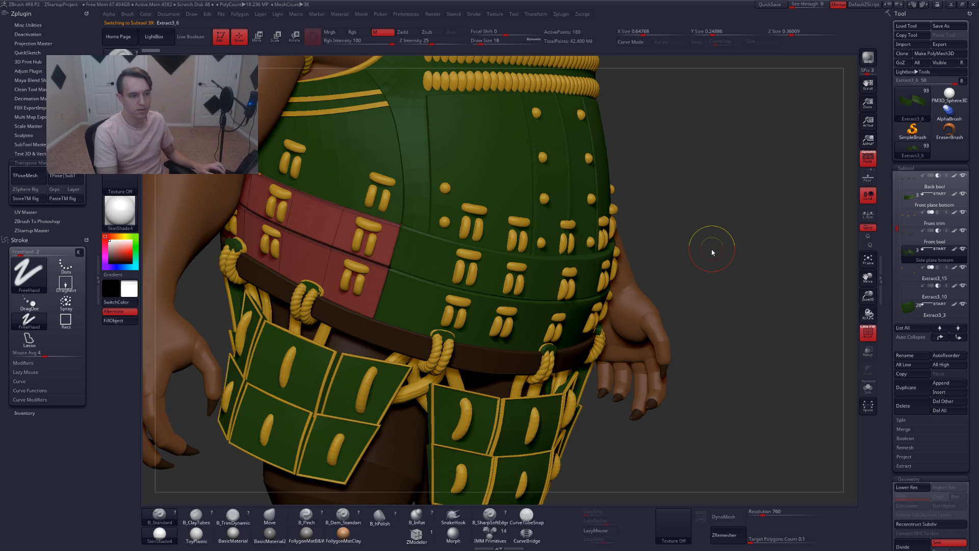
Select the Extract3_15 subtool and rename it to Side trim bottom
key("Down")
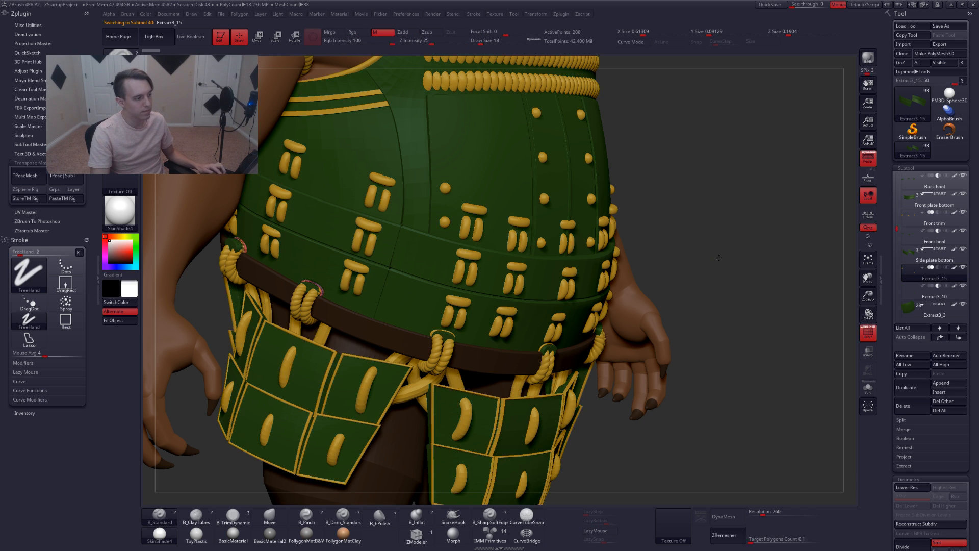
left_click_drag(712, 249, 707, 253, "alt")
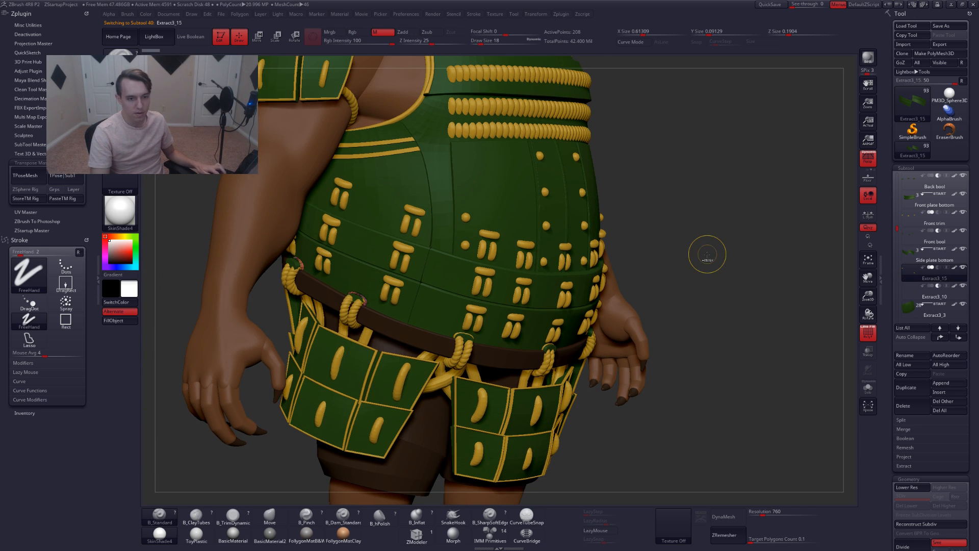
key("ctrl+shift+r")
type("s")
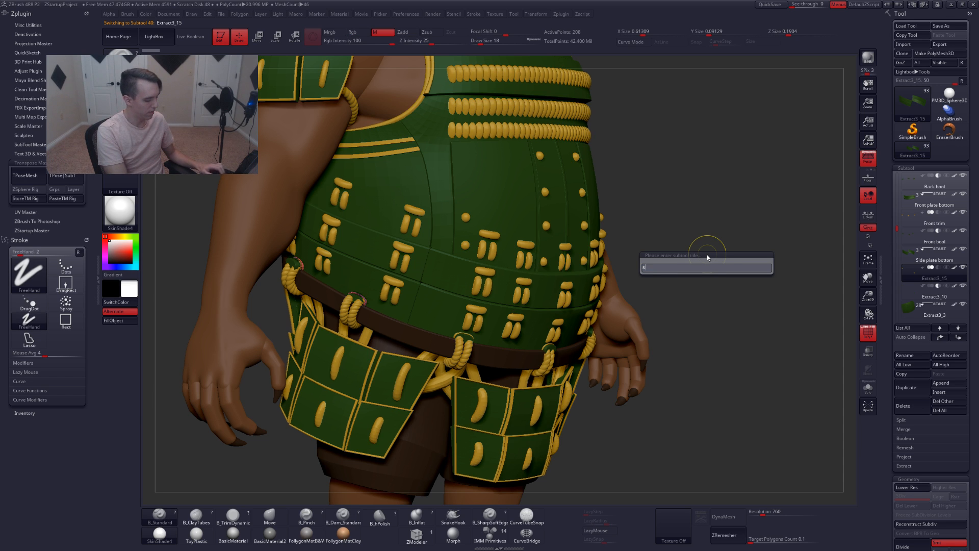
type("ide trim bo")
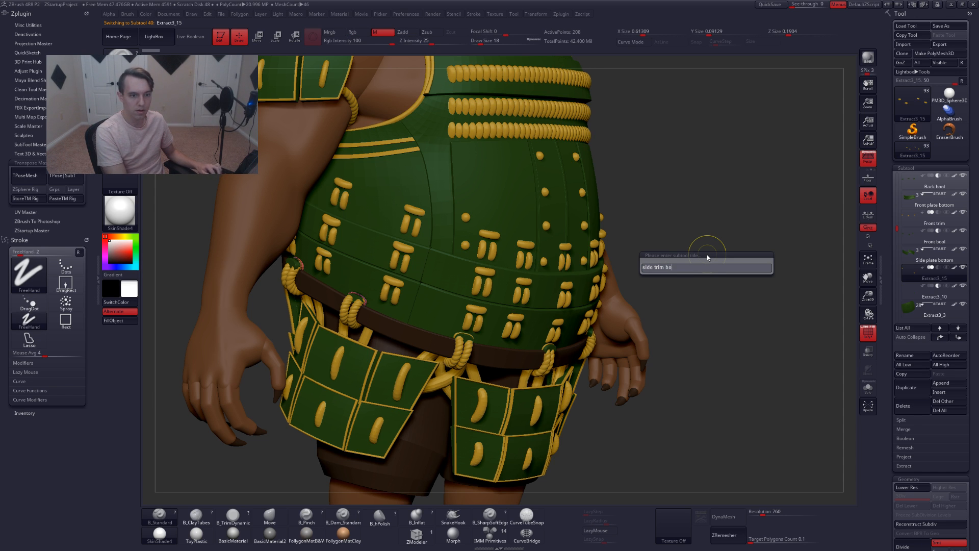
type("ttom")
key("Return")
Select the Extract3_10 subtool and rename it to Side bool
key("Down")
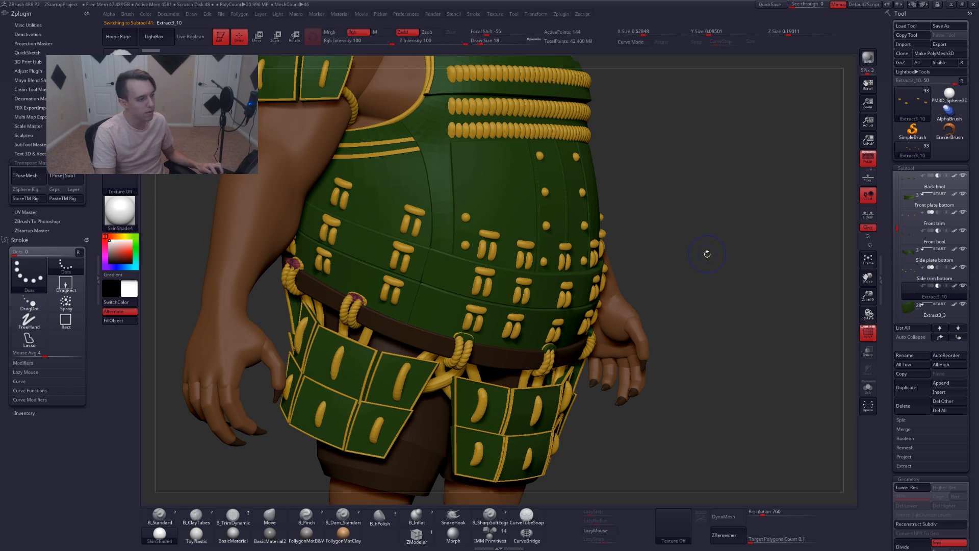
key("ctrl+shift+r")
type("si")
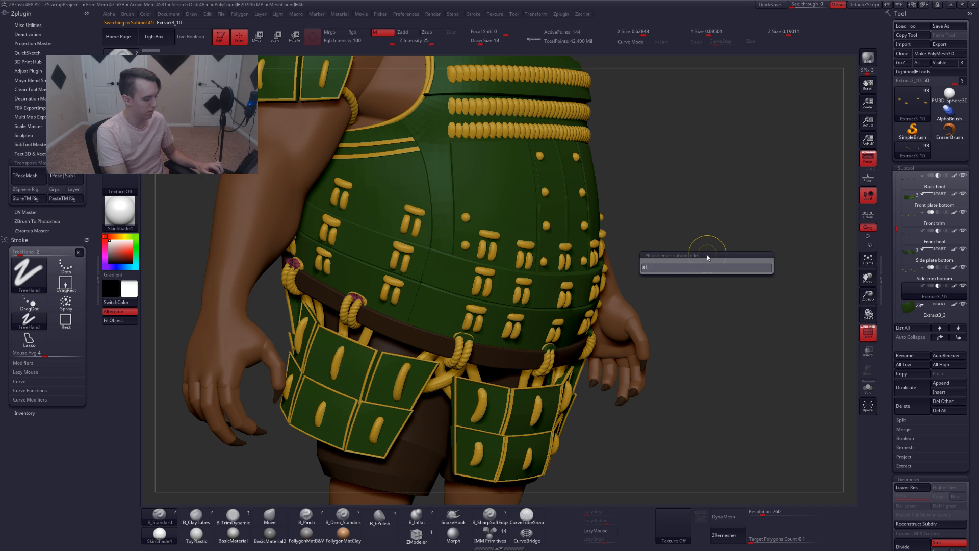
type("de bool")
key("Return")
Select the Extract3_5 subtool and rename it to front plate mid
key("Down")
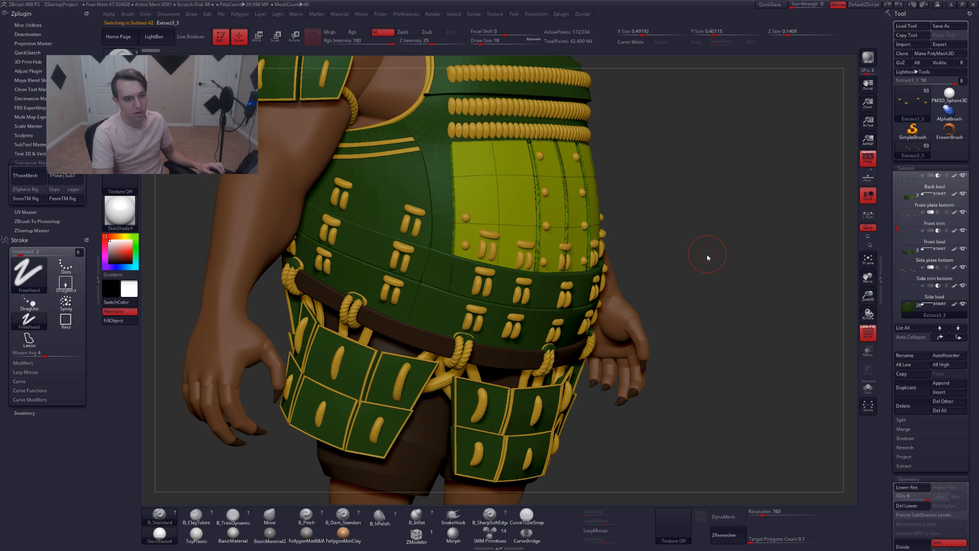
left_click_drag(706, 253, 706, 251, "alt")
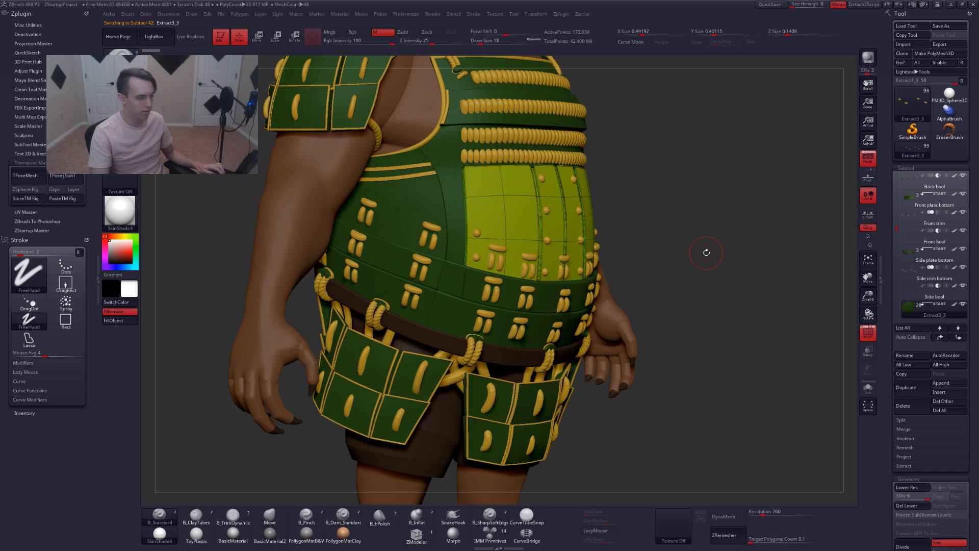
key("ctrl+shift+r")
type("fro")
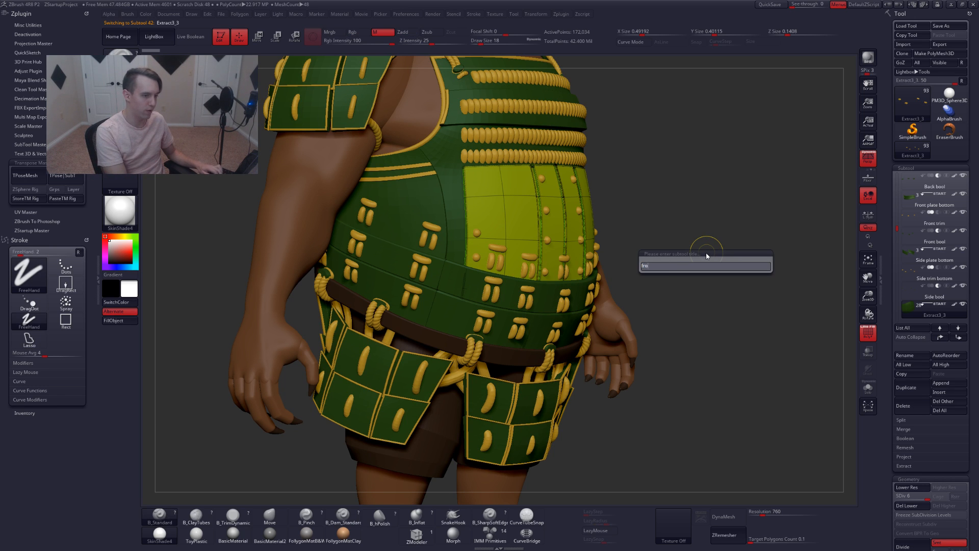
type("nt plate mid")
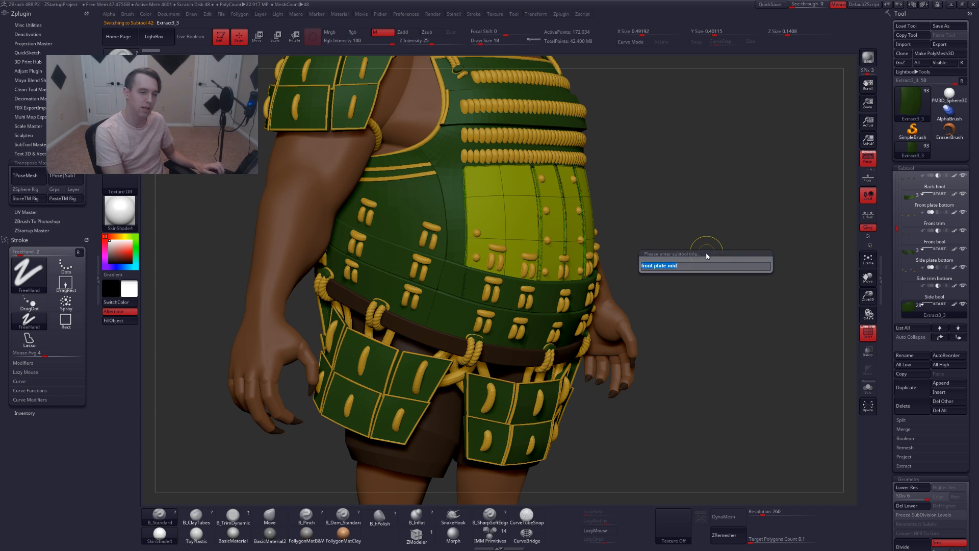
key("Return")
key("Down")
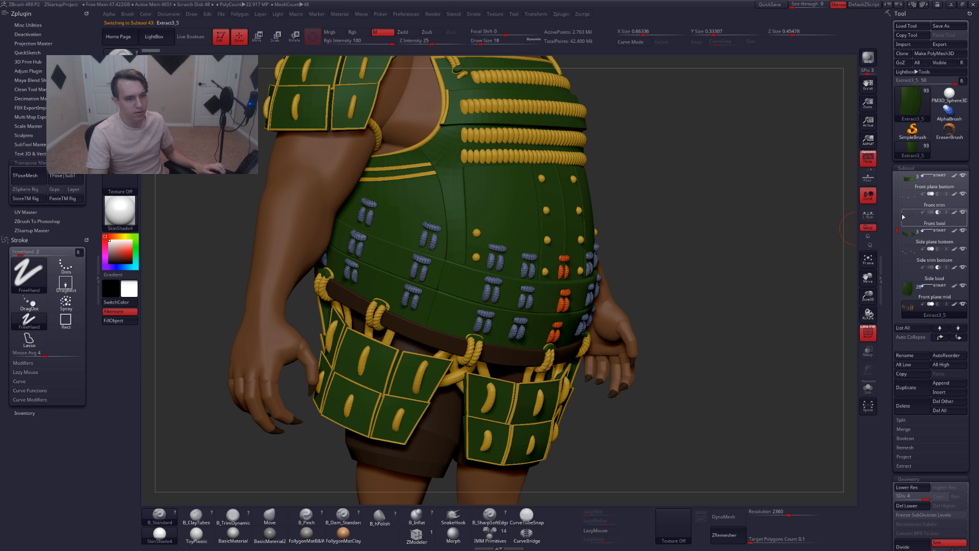
left_click_drag(747, 269, 806, 208)
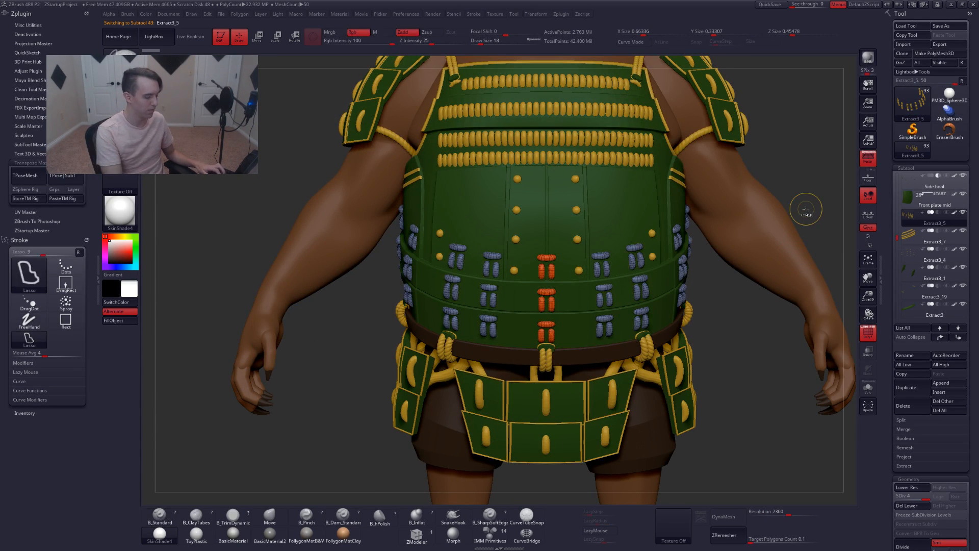
key("ctrl+f")
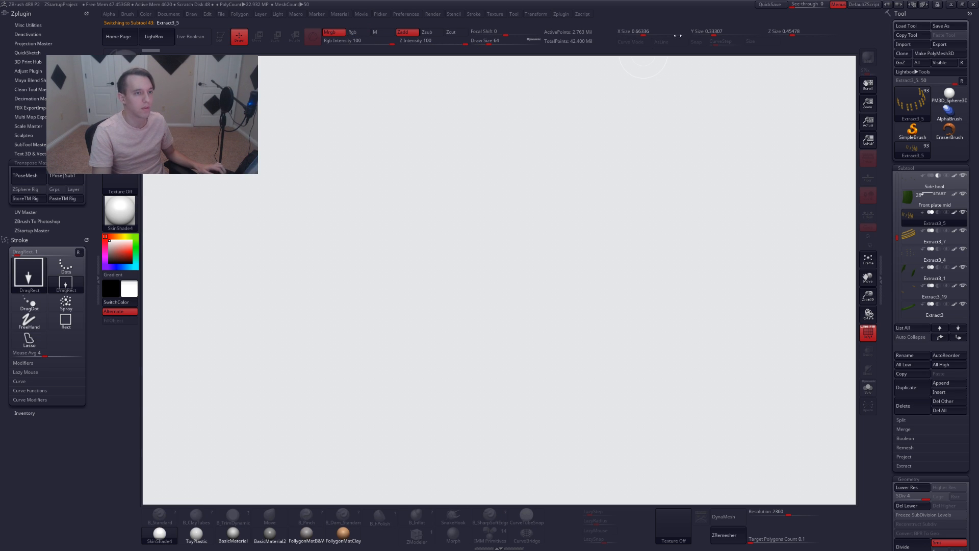
left_click(769, 4)
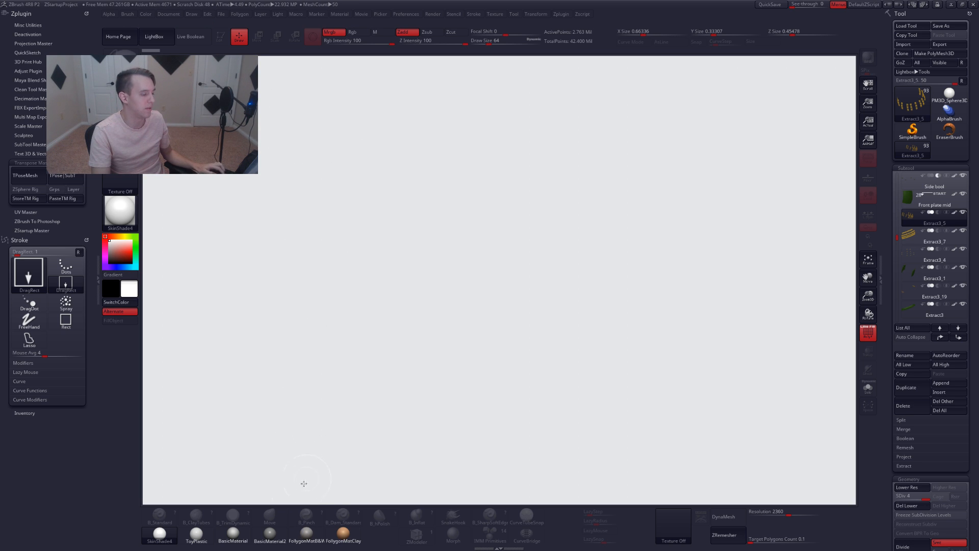
left_click(306, 533)
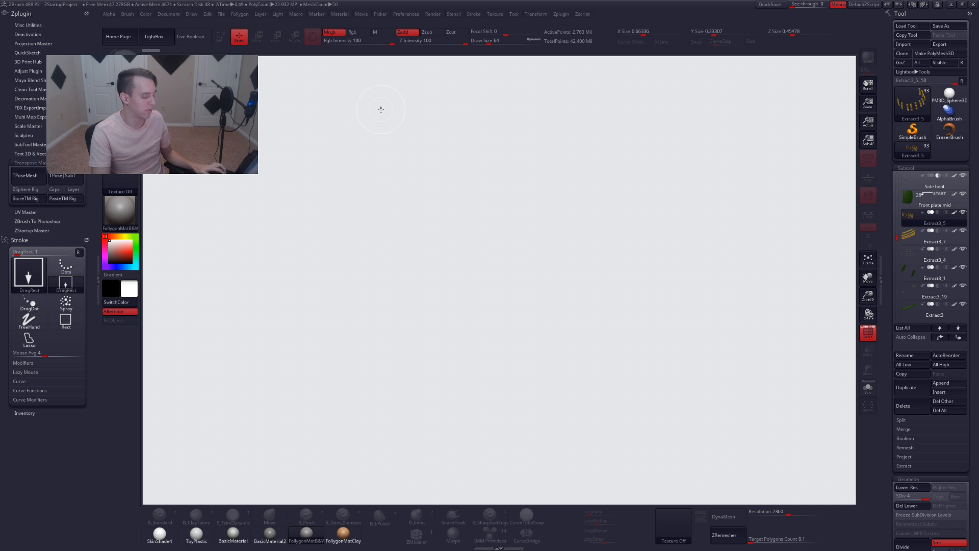
left_click(261, 14)
left_click(274, 106)
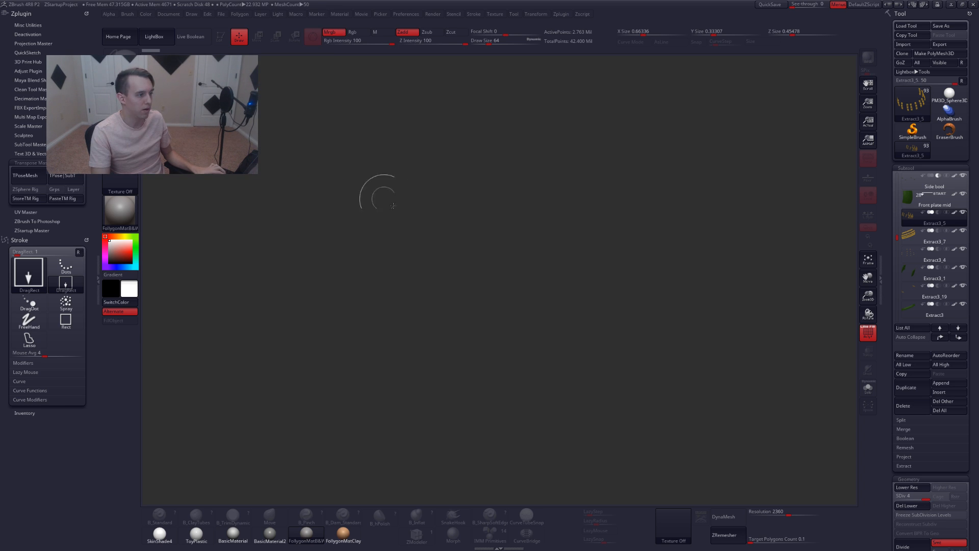
left_click_drag(505, 275, 510, 306)
key("t")
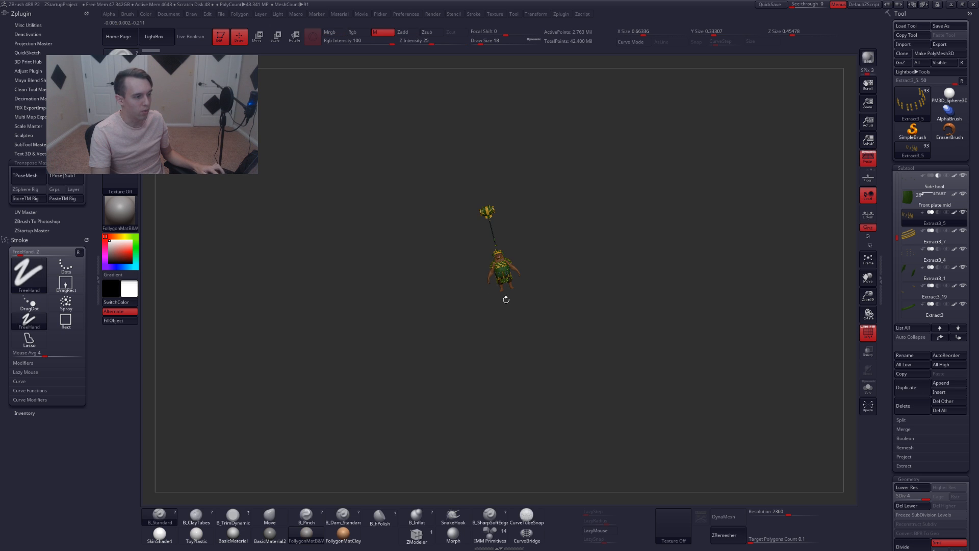
right_click_drag(506, 271, 522, 328, "ctrl")
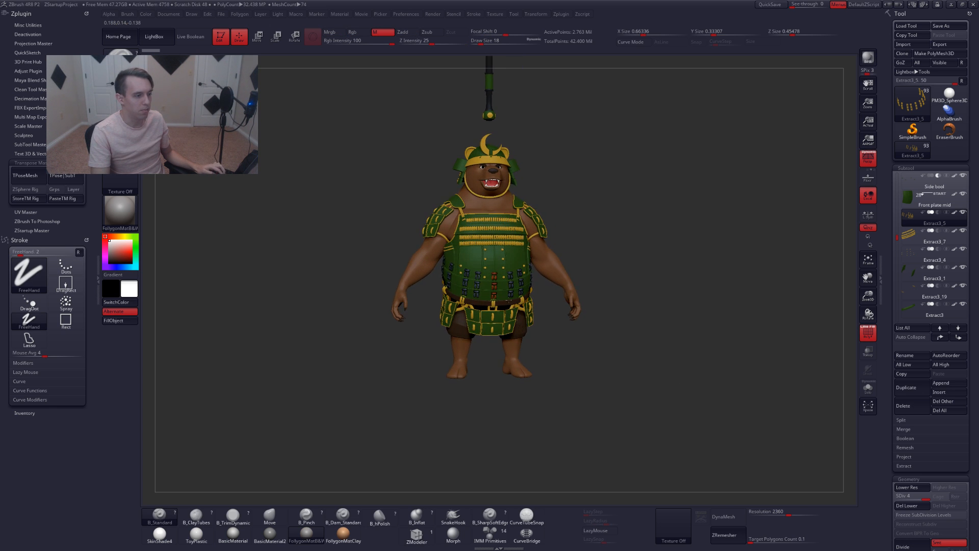
right_click_drag(510, 292, 563, 346, "ctrl")
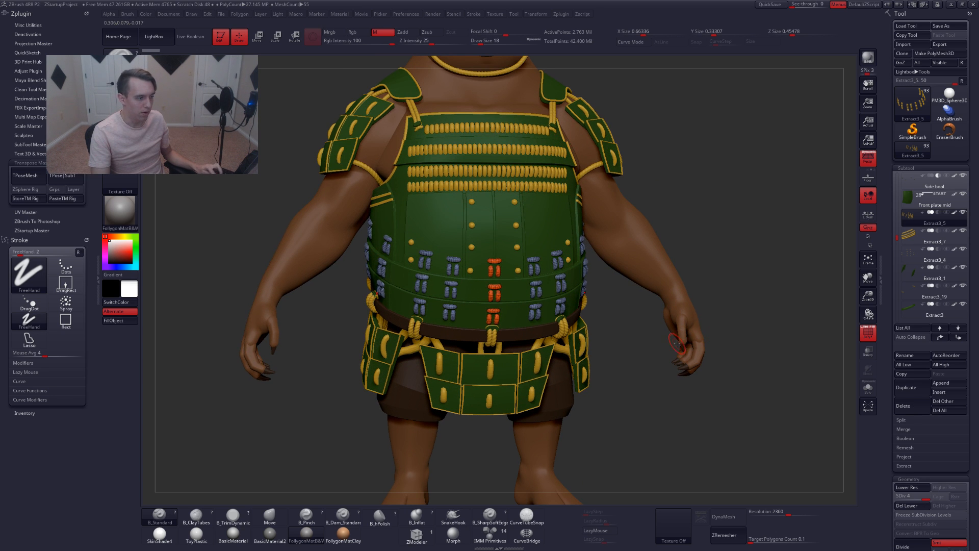
Rename the next subtool, Extract3_5, to rope front mid
key("alt+s")
key("alt+s")
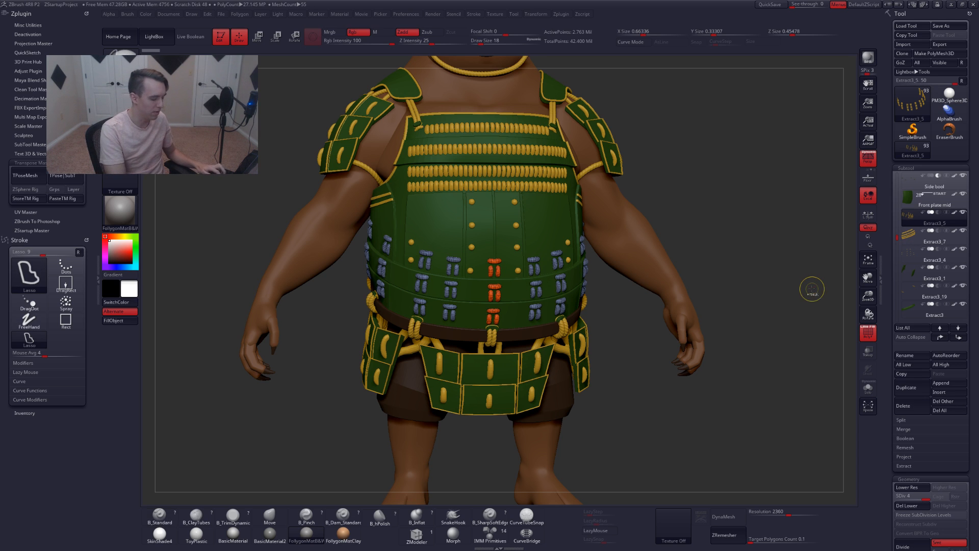
key("ctrl+r")
type("rope")
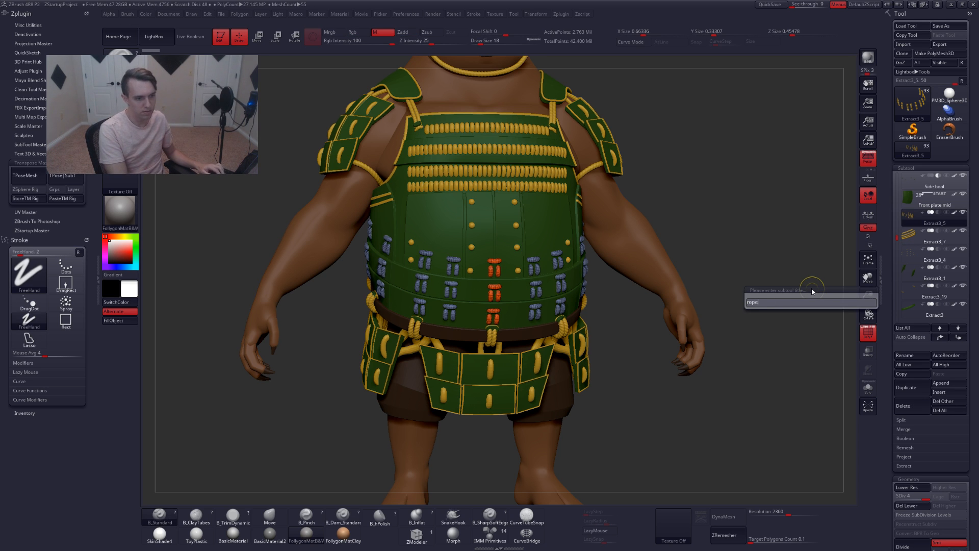
type(" front mid")
key("Return")
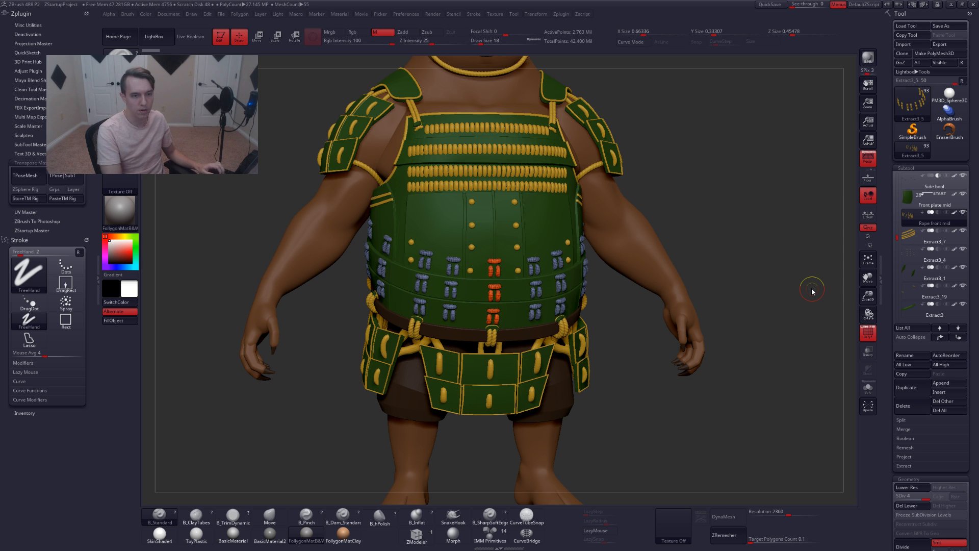
Select the Extract3_7 subtool and rename it to rope front top
key("Down")
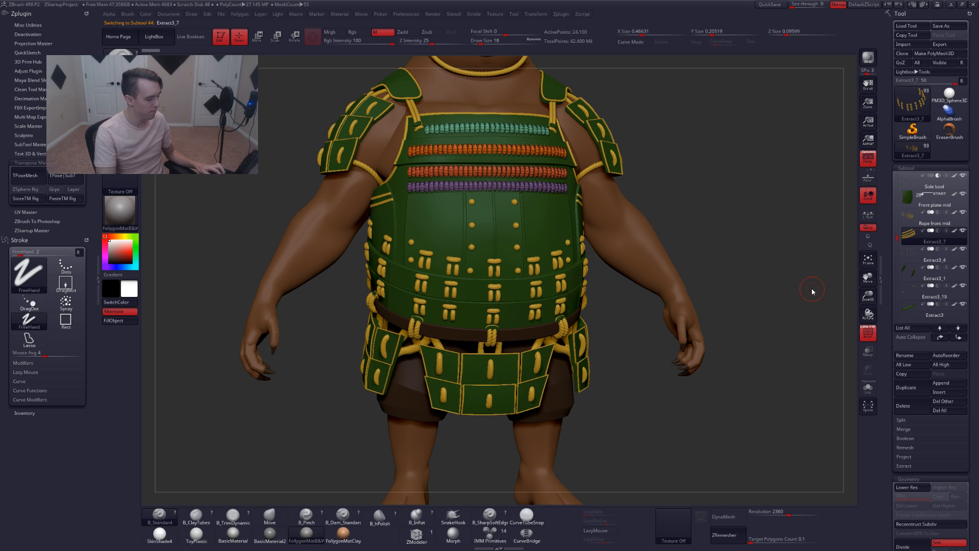
key("ctrl+r")
type("r")
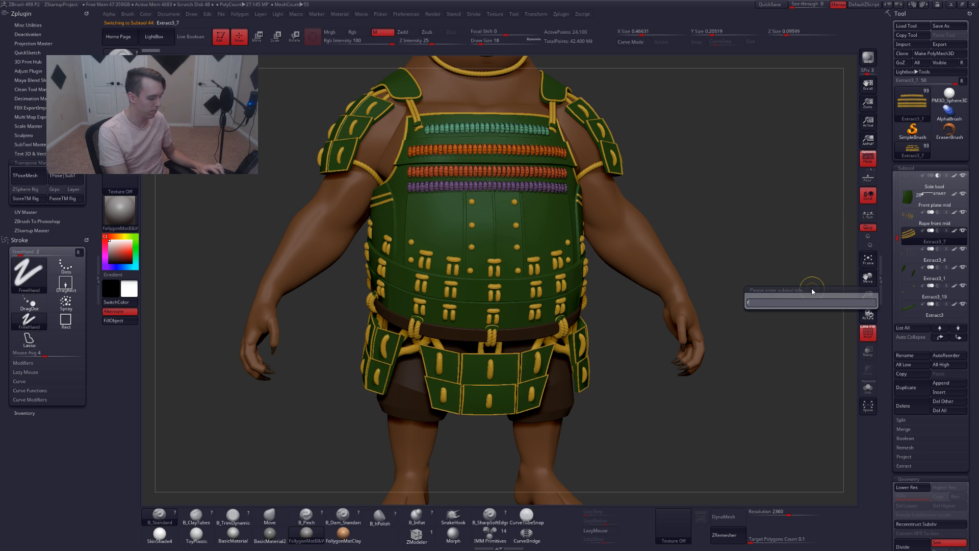
type("ope front top")
key("Return")
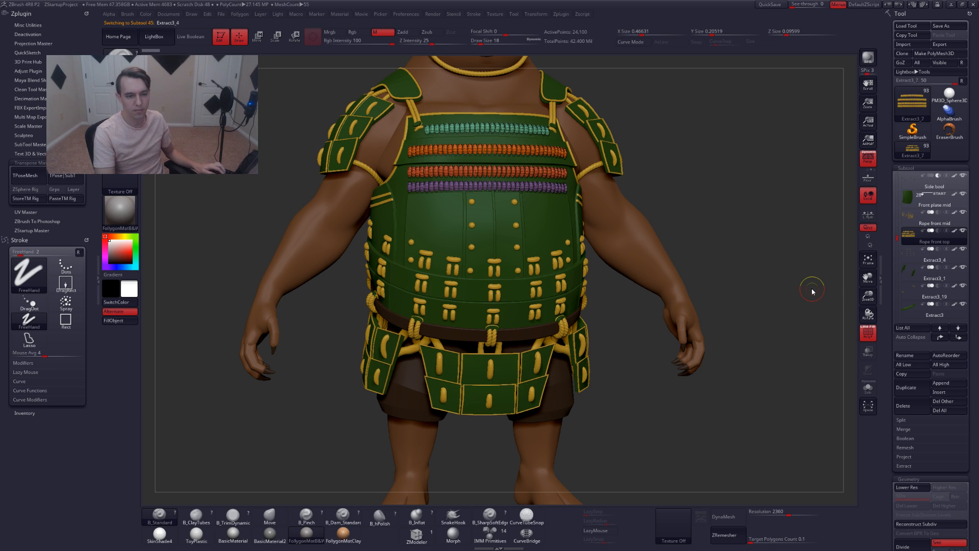
Select the Extract3_4 subtool and rename it to bolts front
key("Down")
key("ctrl+r")
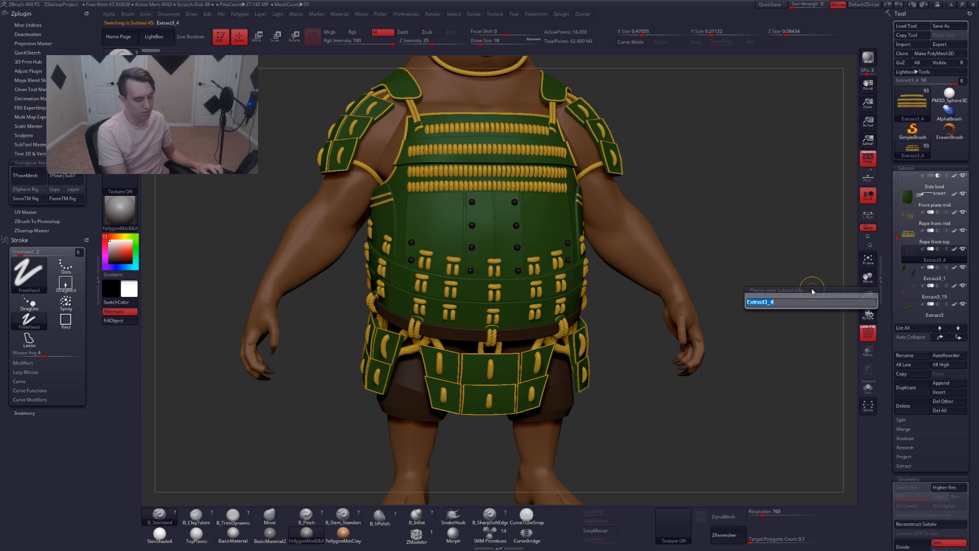
type("bolt")
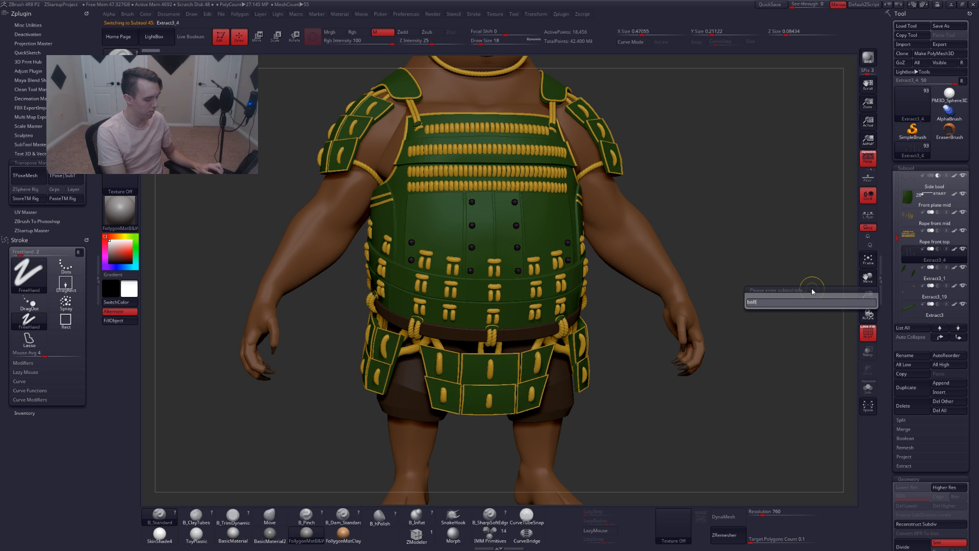
type("s front")
key("Return")
Select the Extract3_1 subtool and rename it to Plate side mid
key("Down")
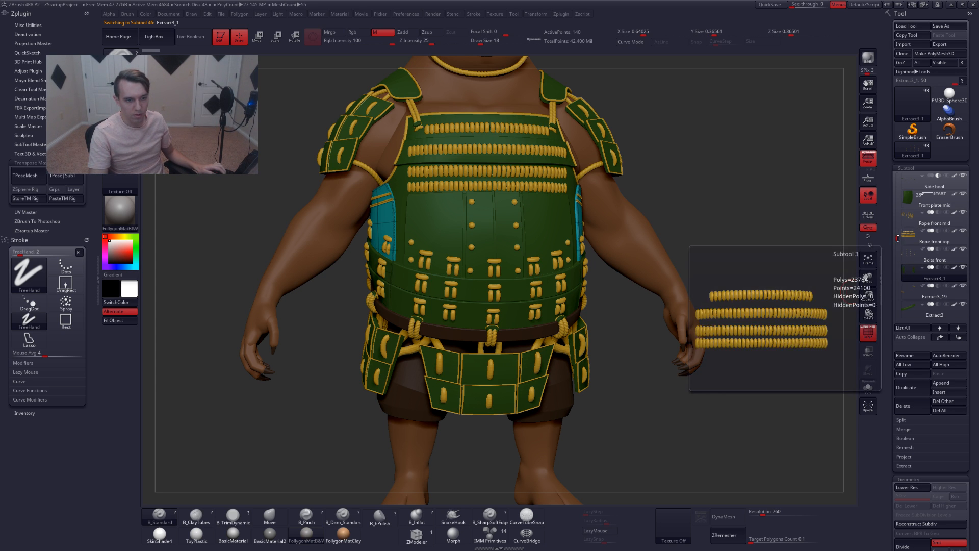
left_click_drag(897, 240, 897, 243)
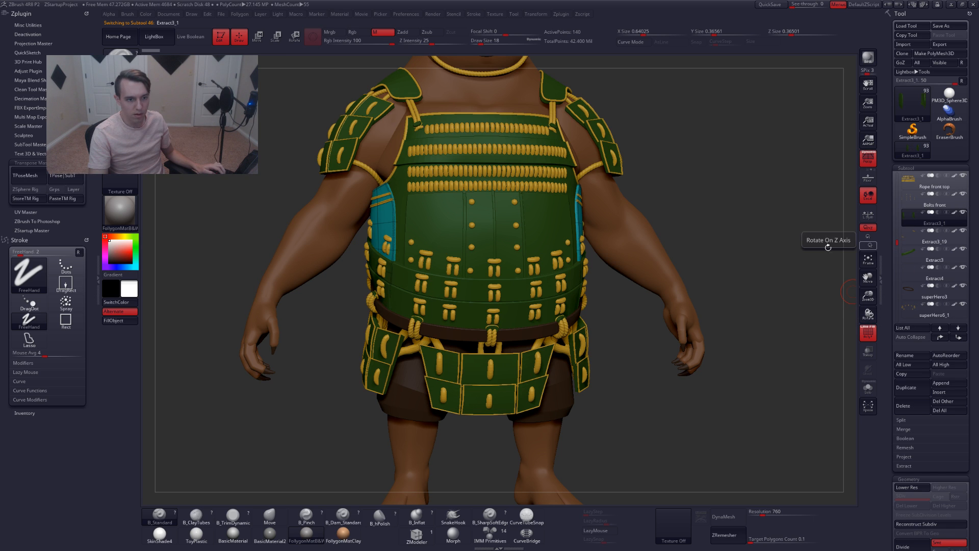
right_click_drag(474, 348, 542, 346)
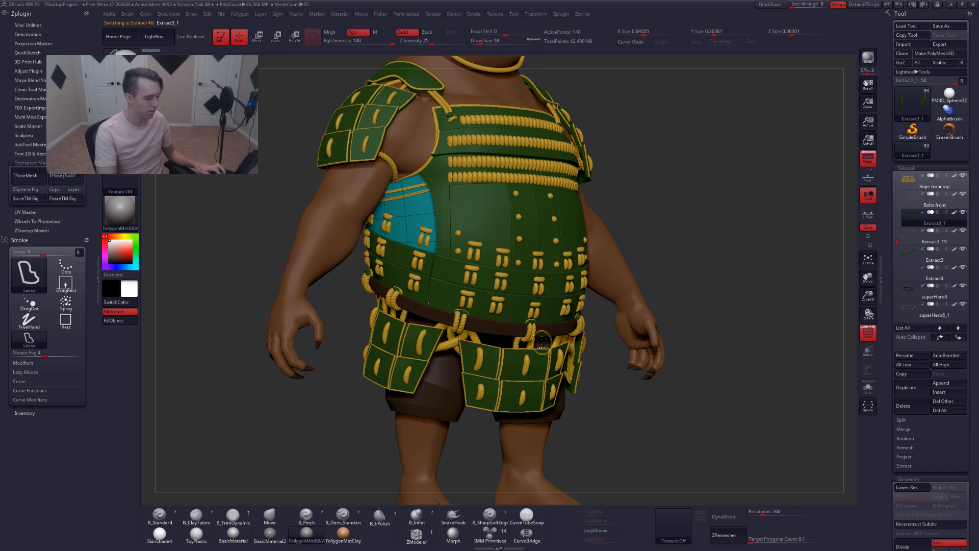
key("ctrl+r")
type("side plate")
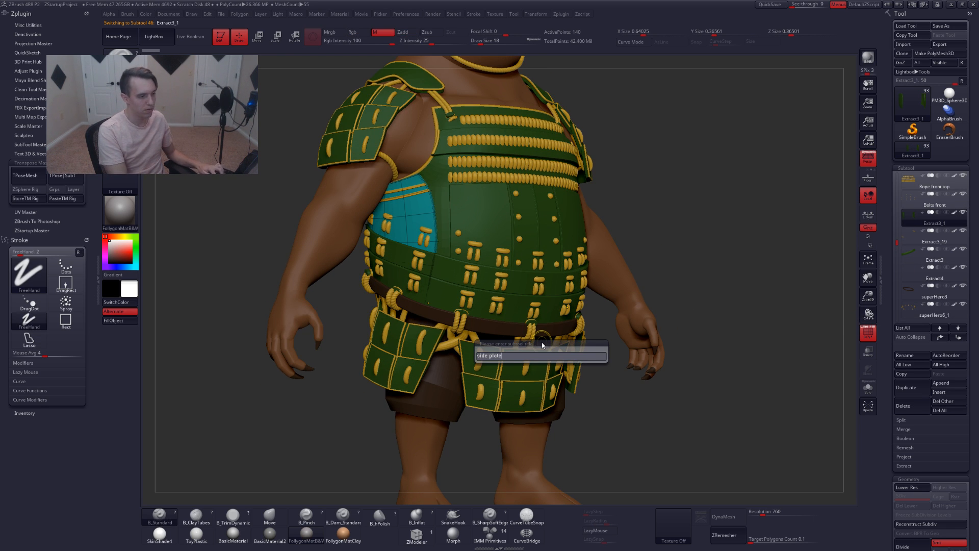
key("BackSpace")
key("BackSpace")
key("BackSpace")
key("BackSpace")
key("BackSpace")
key("BackSpace")
key("BackSpace")
key("BackSpace")
key("BackSpace")
type("plate")
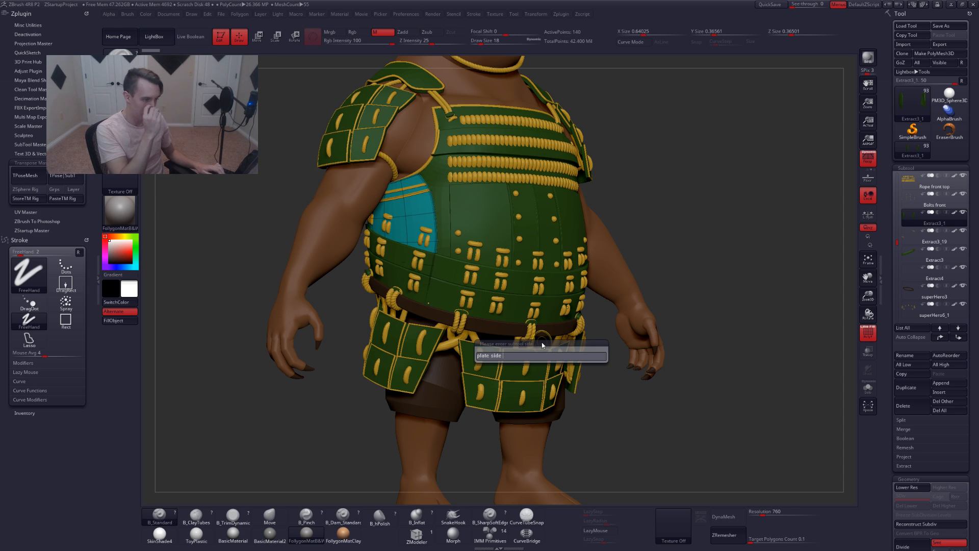
key("Return")
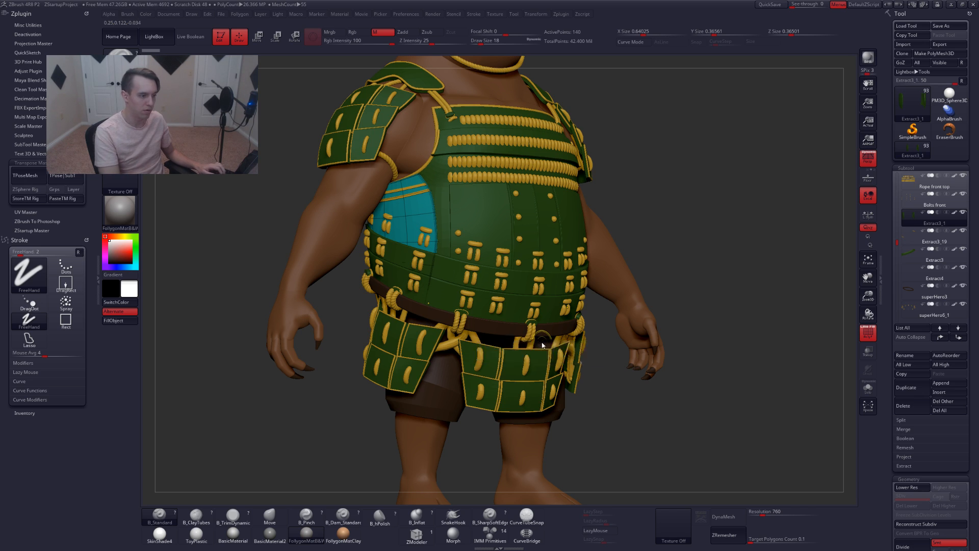
Select the Extract3_19 subtool on the model and rename it to trim side mid
left_click(542, 345, "alt")
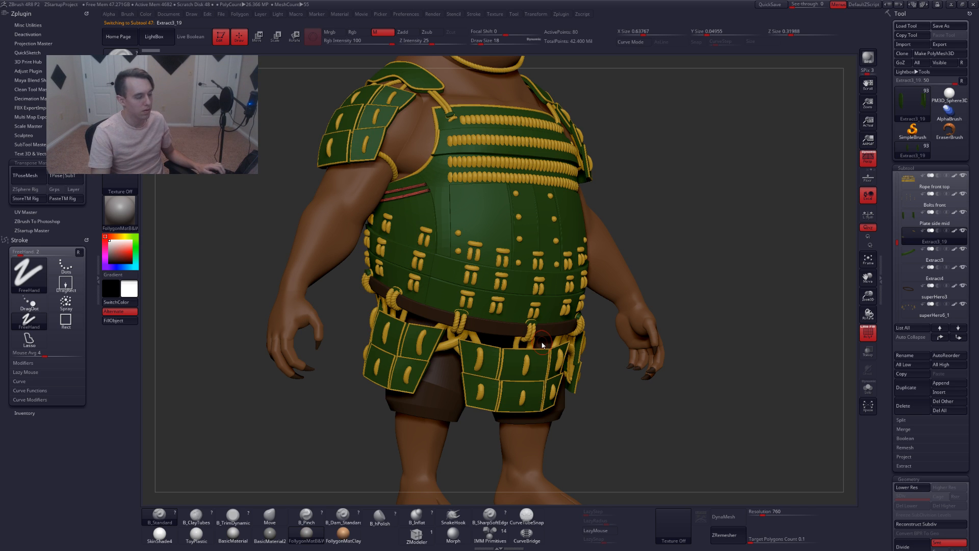
key("ctrl+shift+r")
type("trim side mid")
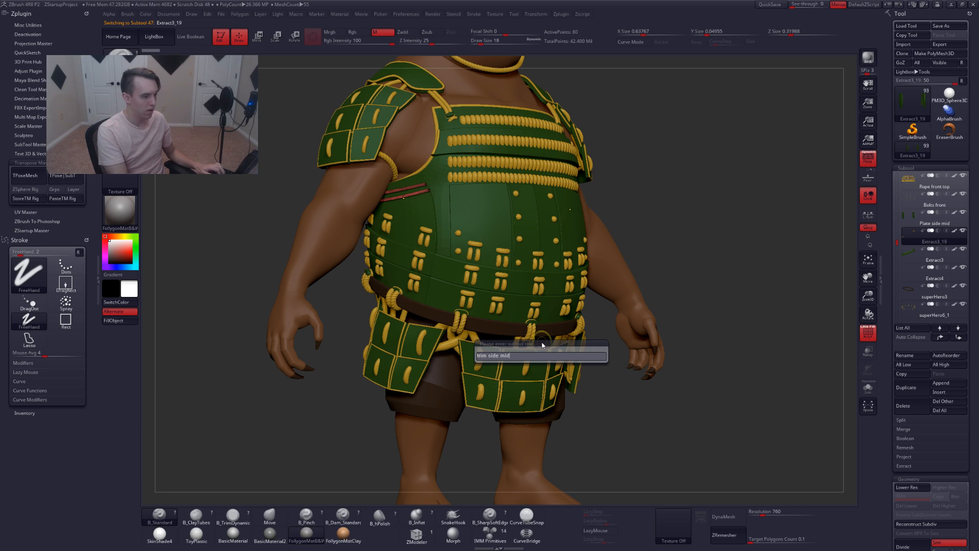
key("Return")
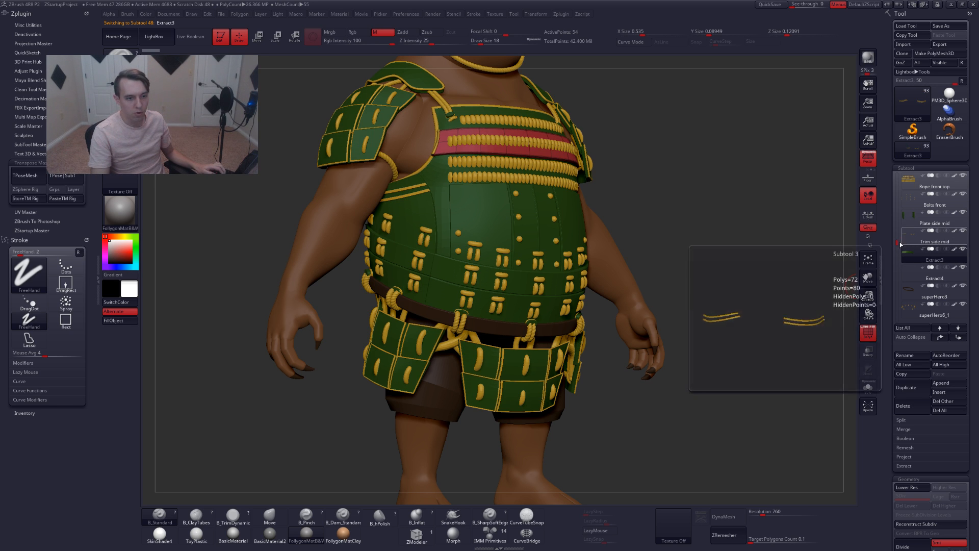
Select the Extract3 subtool and rename it to plate front top
left_click_drag(898, 244, 898, 250)
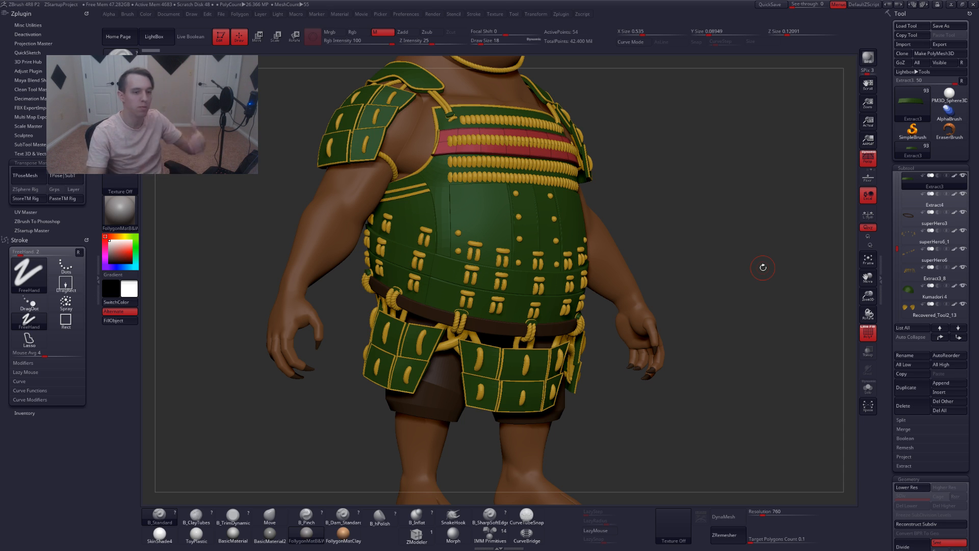
key("shift+f")
key("shift+f")
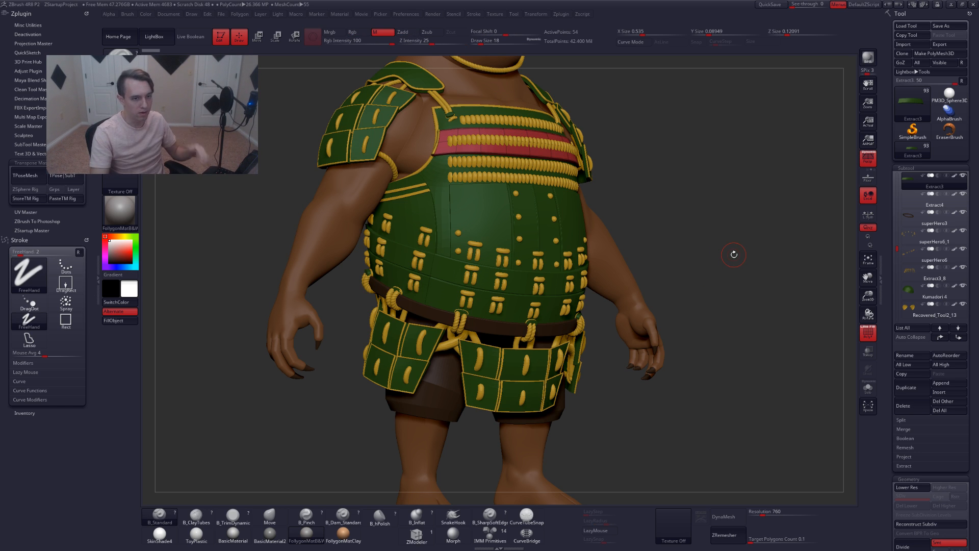
key("ctrl+r")
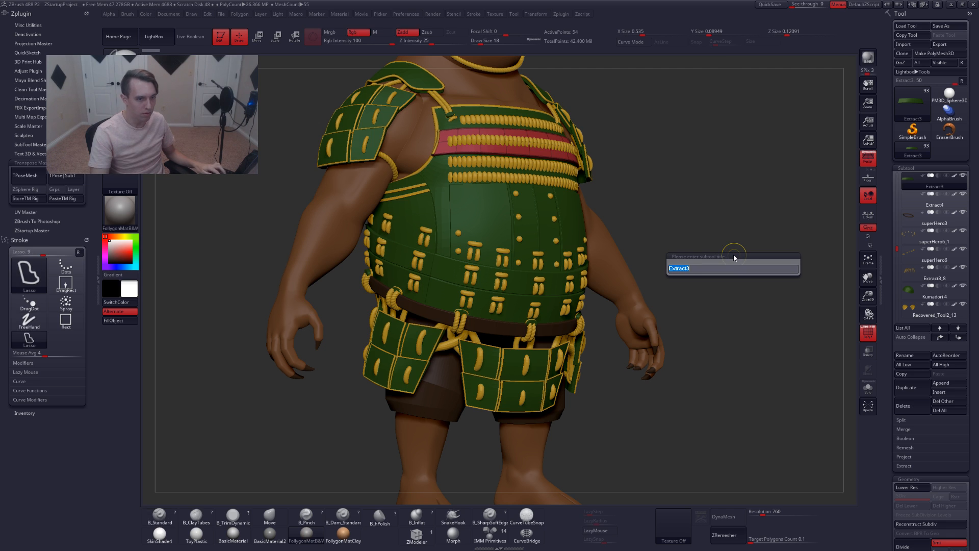
type("plate front to")
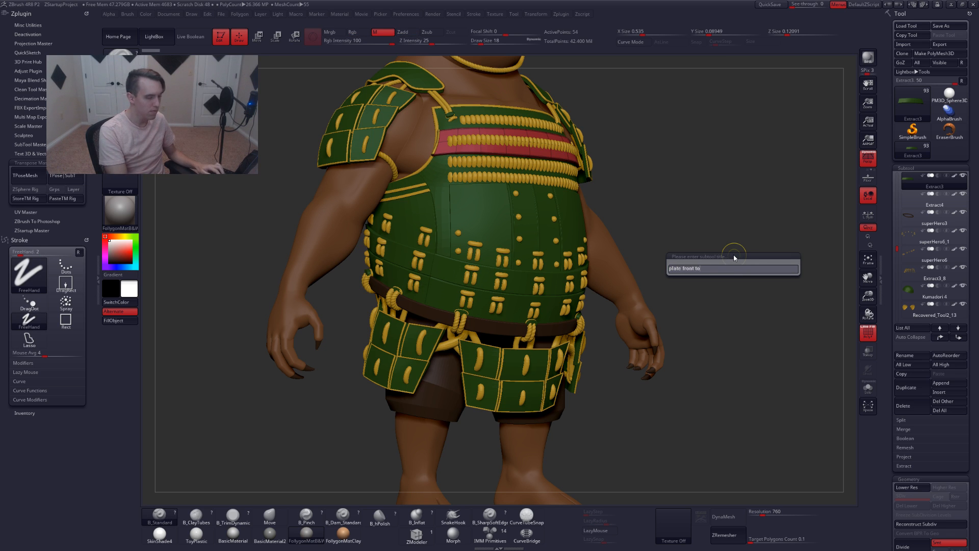
type("p")
key("Return")
Select the next subtool, Extract4, and rename it to Trim front top
key("Down")
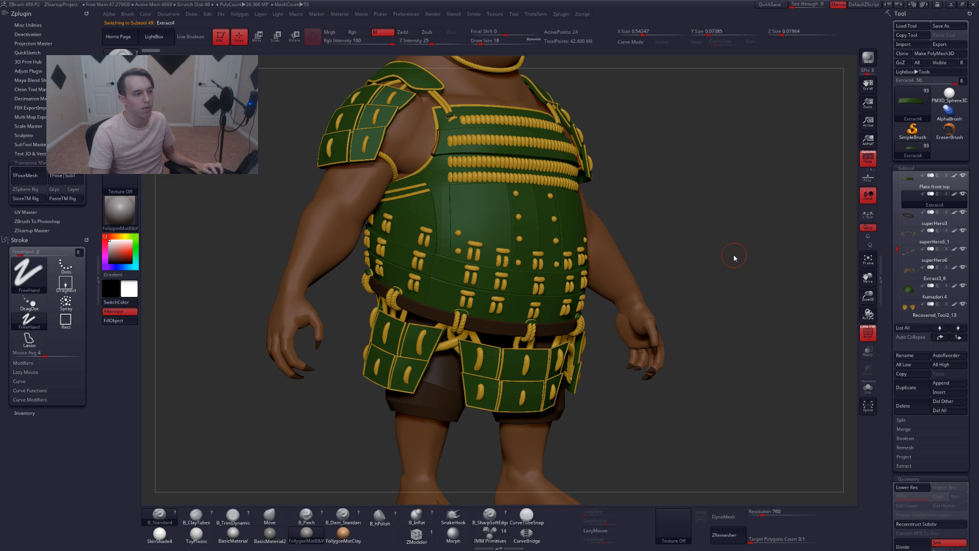
key("ctrl+r")
type("plate fro")
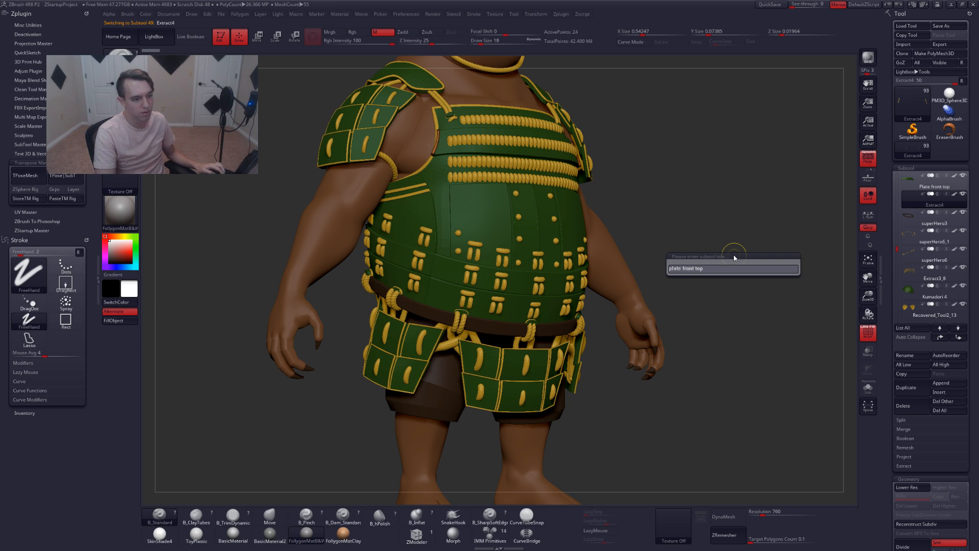
key("BackSpace")
key("BackSpace")
key("BackSpace")
key("BackSpace")
key("BackSpace")
key("BackSpace")
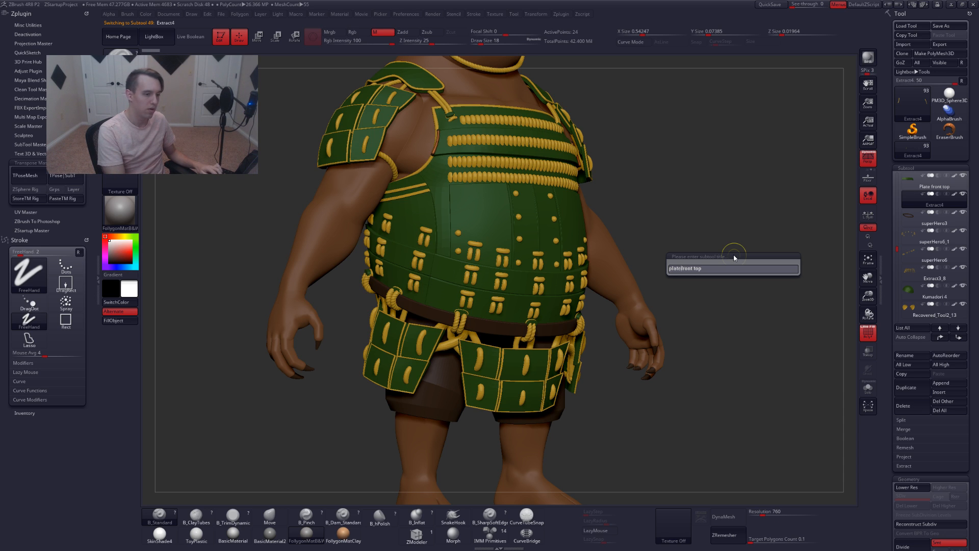
type("trim")
key("Return")
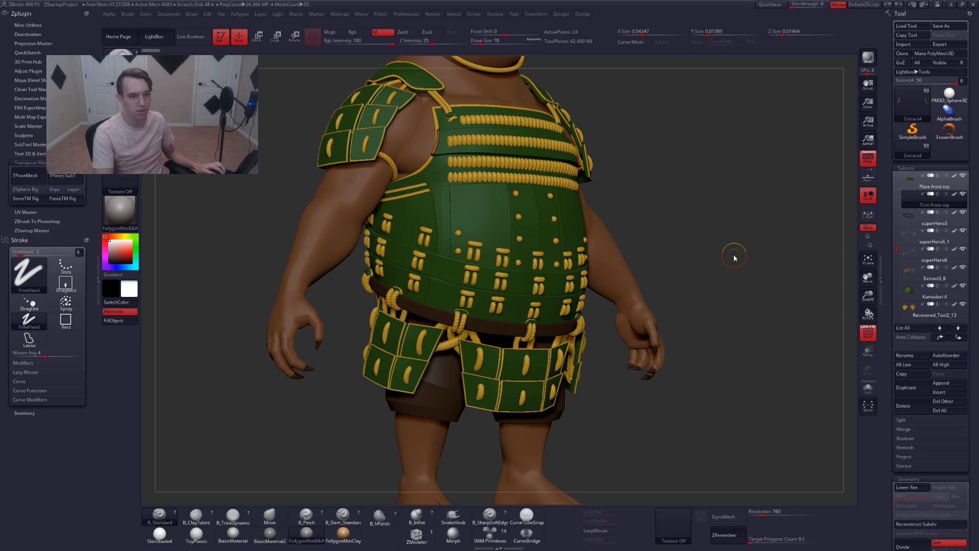
Select the superHero3 subtool and rename it to Belt
key("Down")
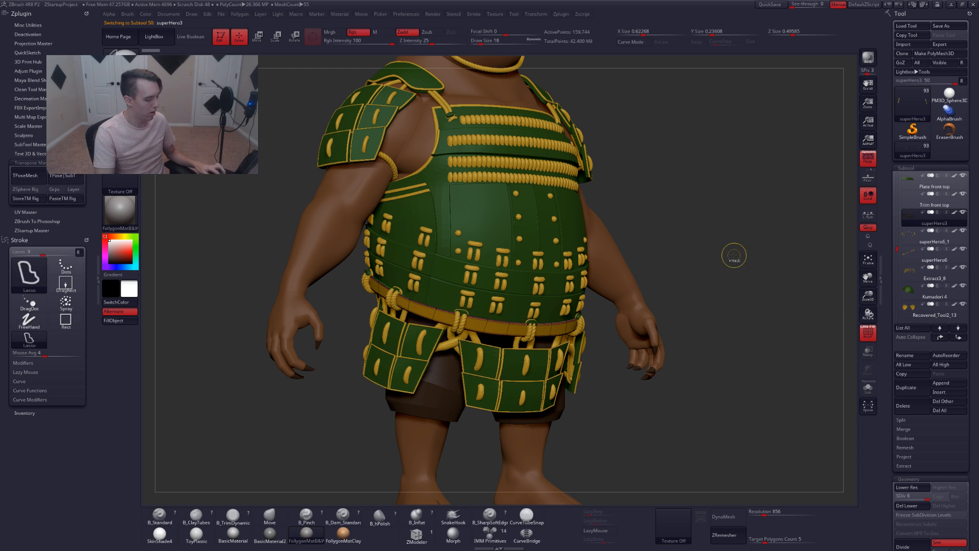
key("ctrl+r")
type("belt")
key("Return")
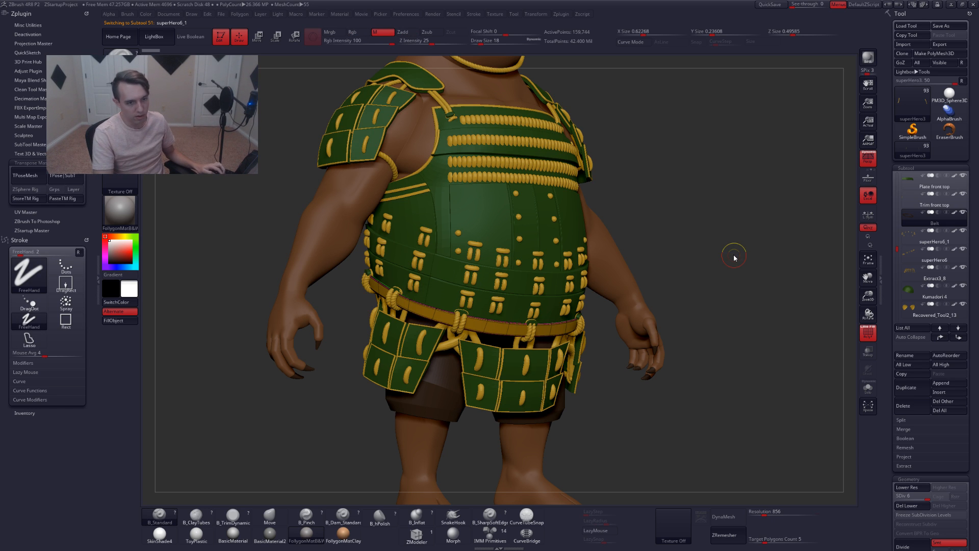
Examine the superHero6_1 subtool isolated in solo mode with its polyframe shown
key("Down")
mouse_move(900, 258)
left_mouse_down()
mouse_move(905, 304)
mouse_move(900, 251)
left_mouse_up()
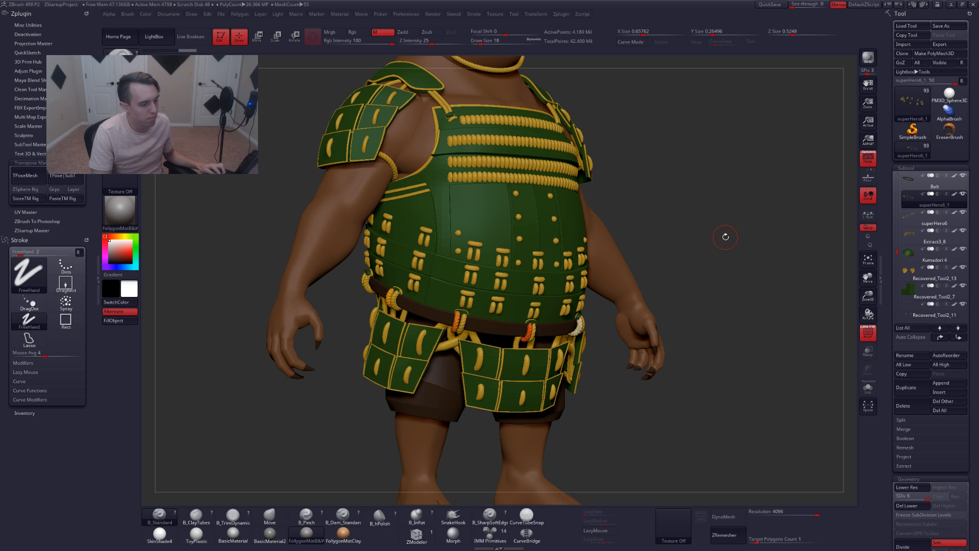
key("shift+f")
key("shift+f")
key("shift+s")
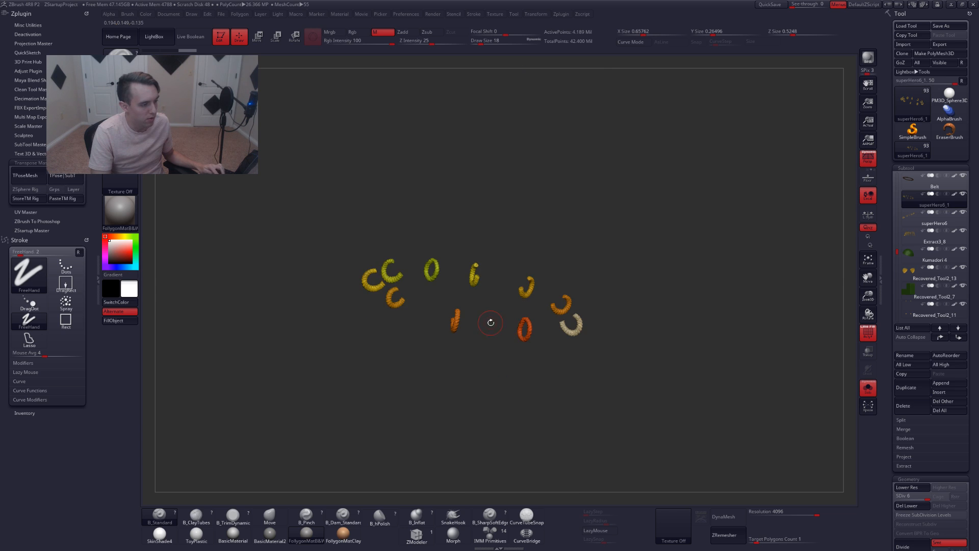
mouse_move(490, 323)
left_mouse_down("alt")
mouse_move(435, 337)
mouse_move(487, 323)
mouse_move(564, 347)
left_mouse_up("alt")
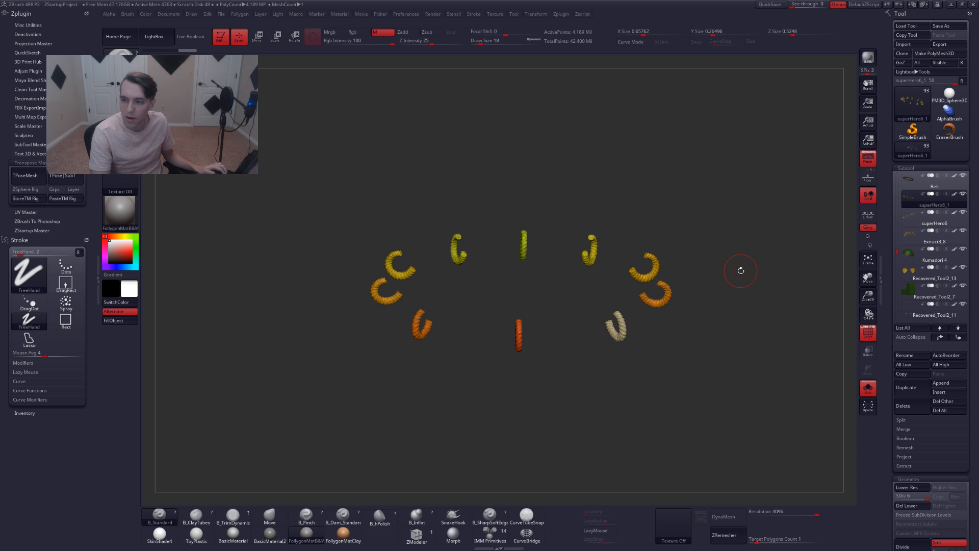
left_click_drag(740, 270, 640, 258)
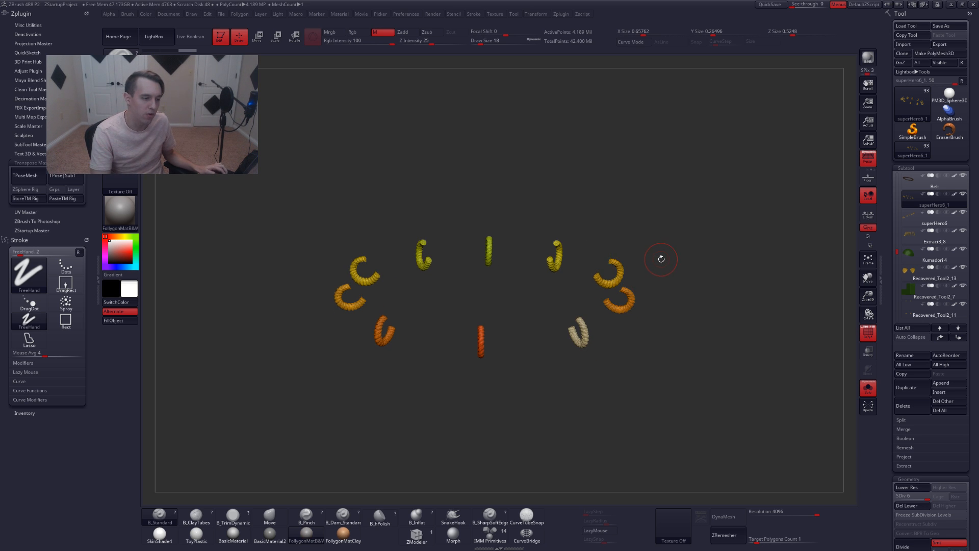
key("shift+f")
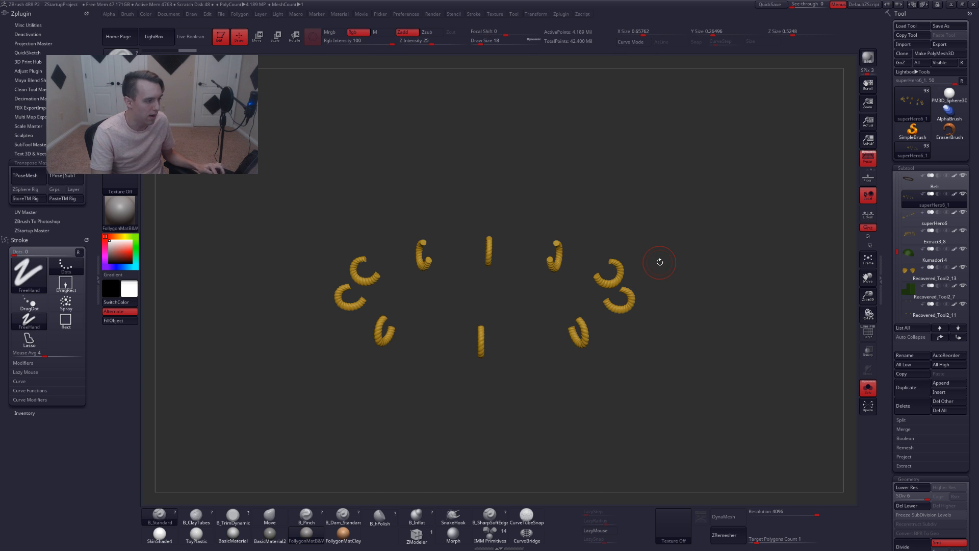
key("alt+s")
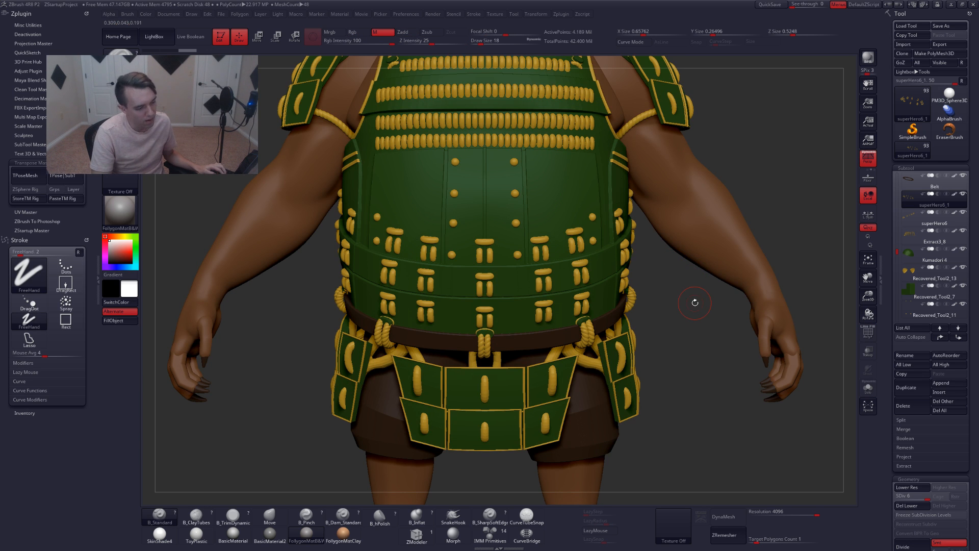
Rename the superHero6_1 subtool to Belt rope 1
key("shift+f")
key("shift+f")
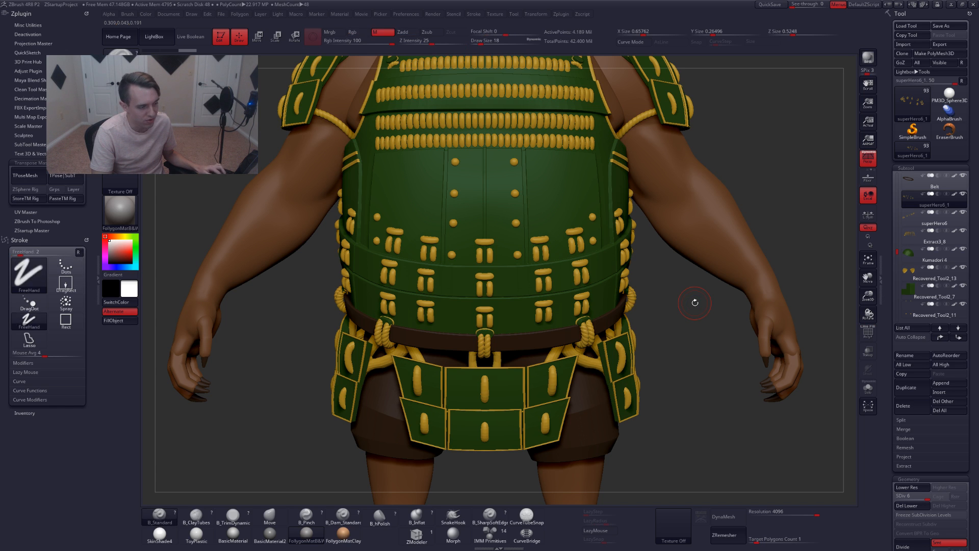
key("ctrl+r")
type("b")
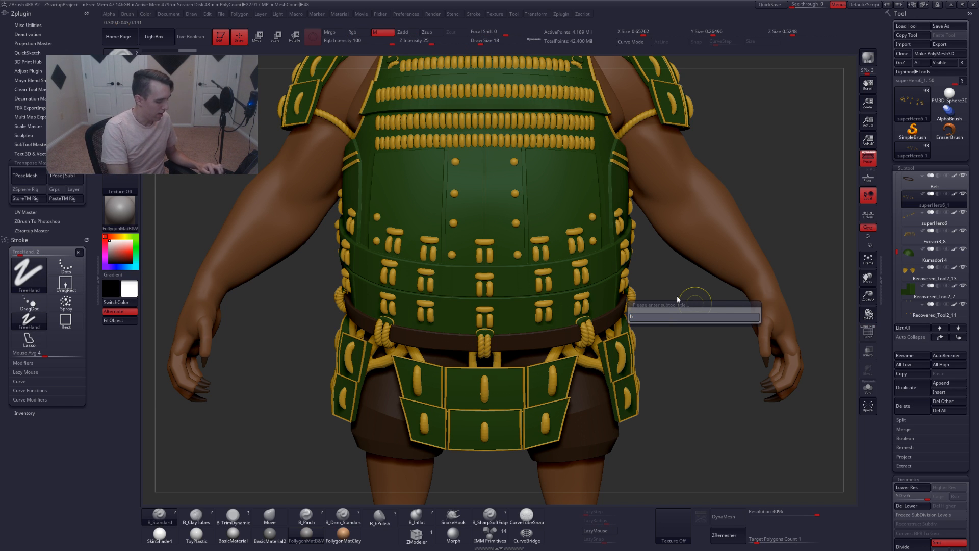
type("elt rope")
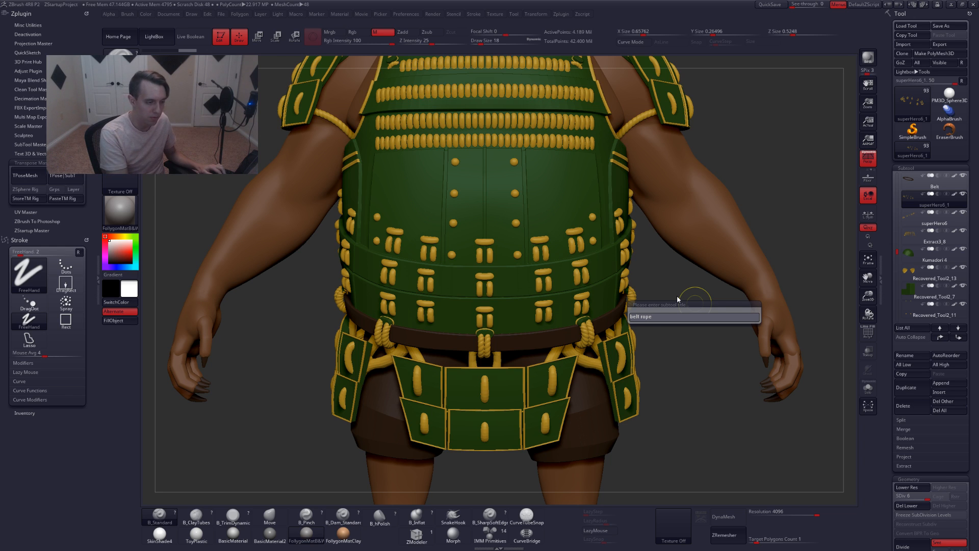
type("1")
key("Return")
Select the superHero6 subtool and rename it to Rope belt 2
key("Down")
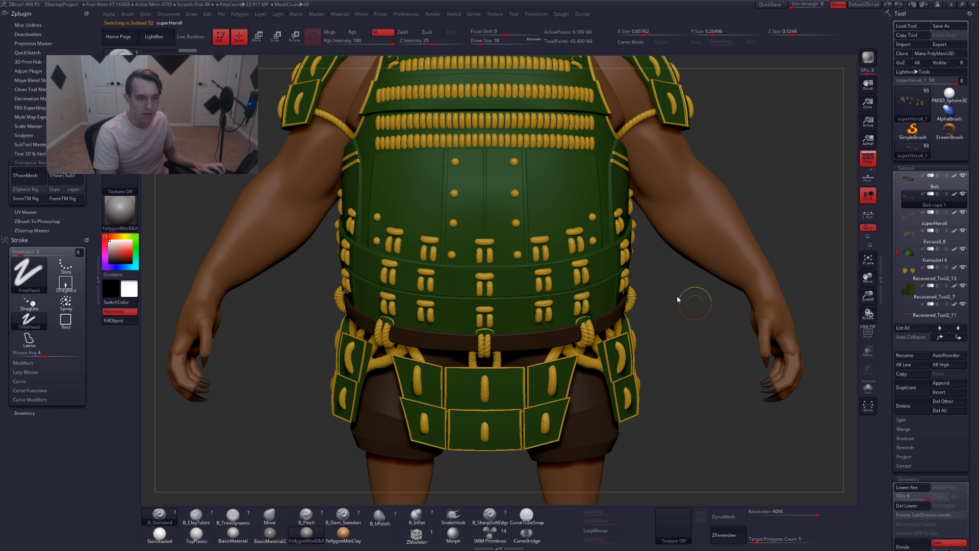
key("ctrl+r")
type("rop")
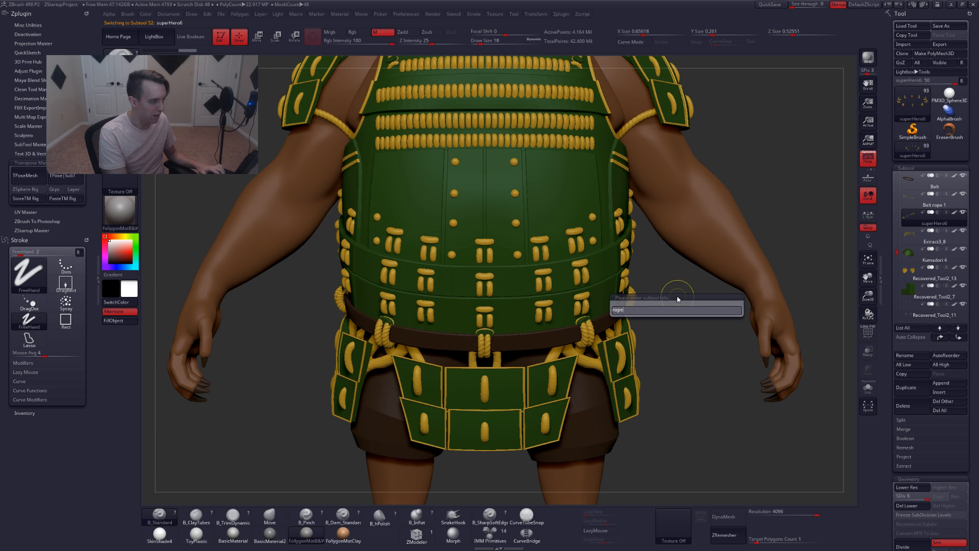
type("e belt 2")
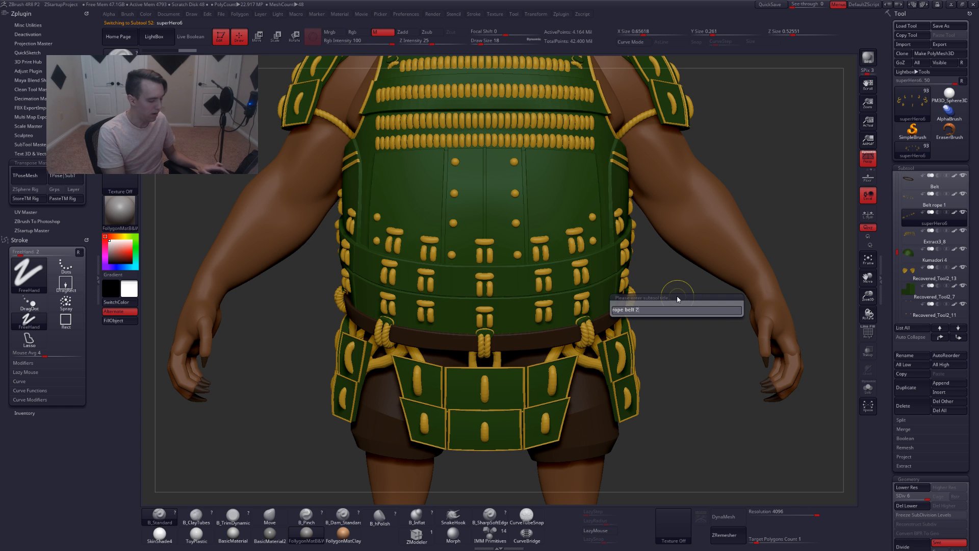
key("Return")
left_click_drag(677, 289, 630, 319, "alt")
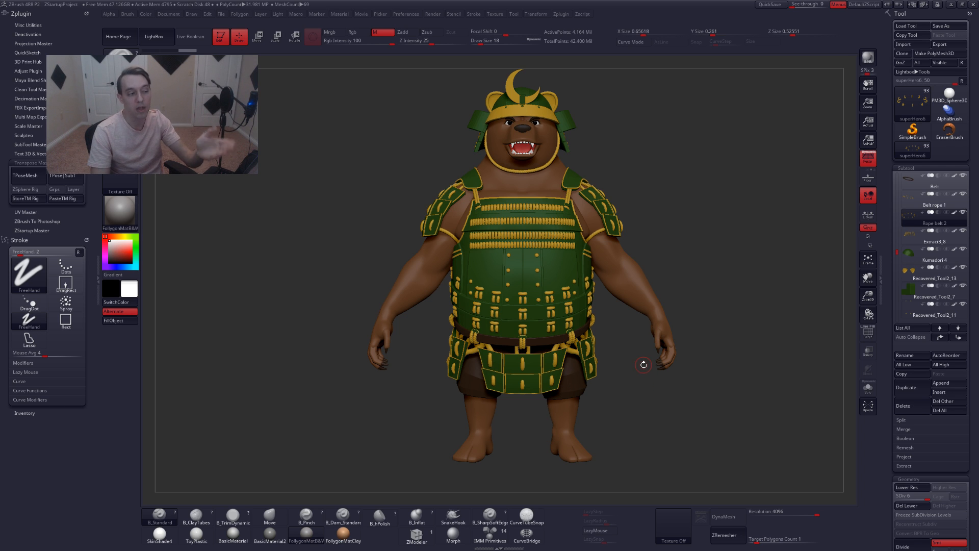
Examine the Extract3_8 subtool on the helmet using solo mode and polyframe display
key("Down")
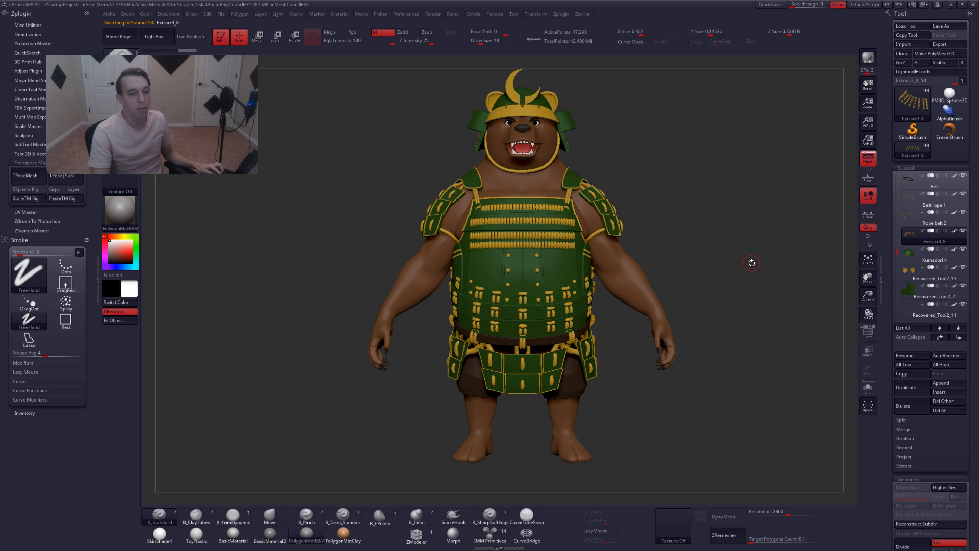
key("shift+f")
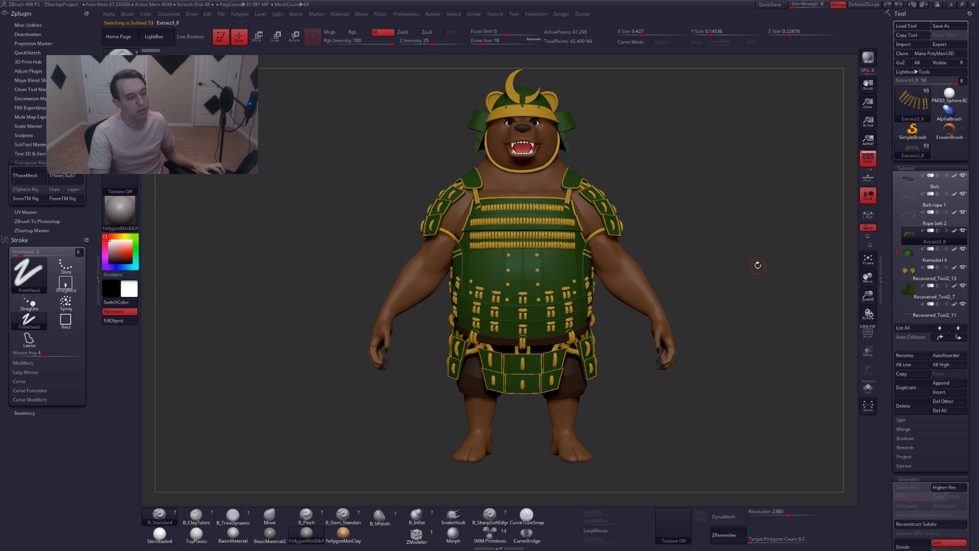
left_click_drag(758, 265, 829, 275)
key("shift+f")
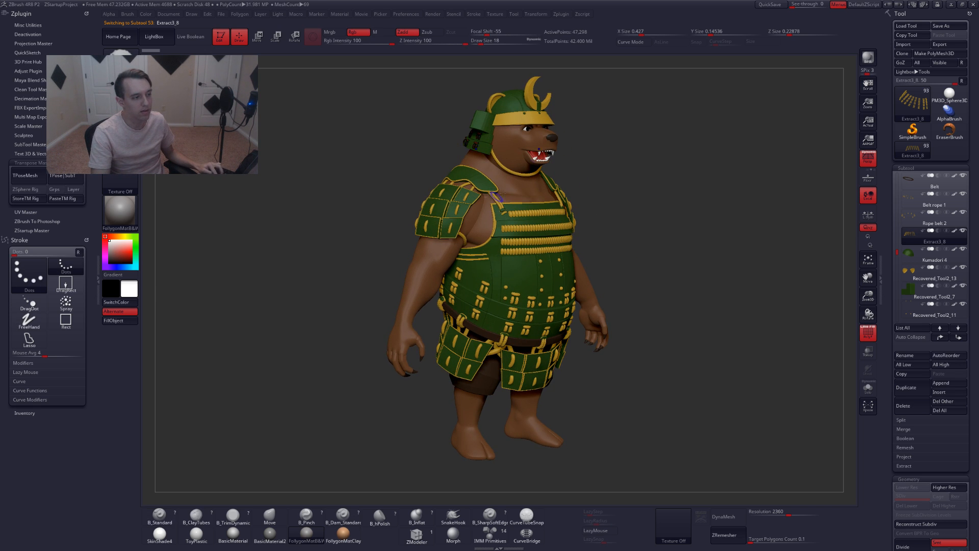
key("alt+s")
key("shift+f")
left_click_drag(496, 145, 516, 261, "alt")
key("alt+s")
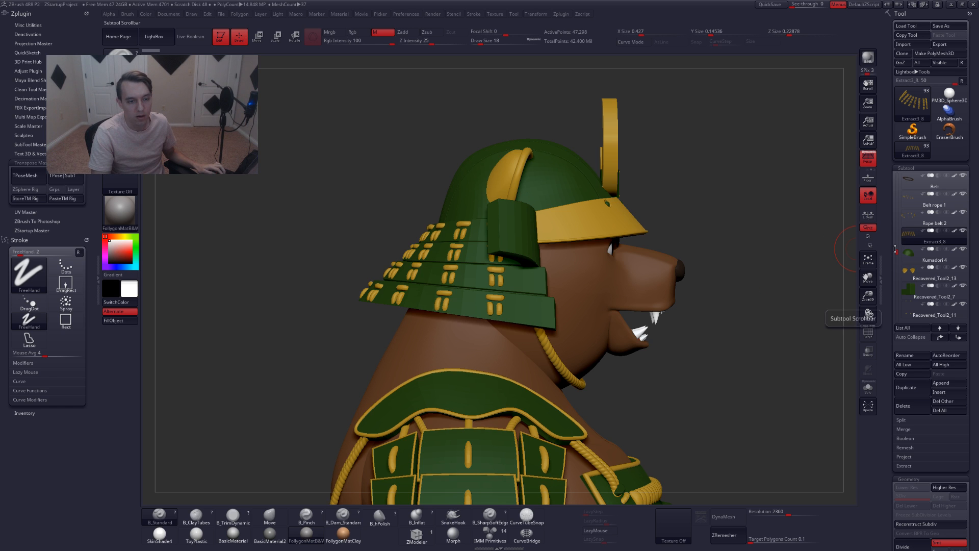
scroll(895, 250, "up", 1)
left_click_drag(895, 249, 894, 255)
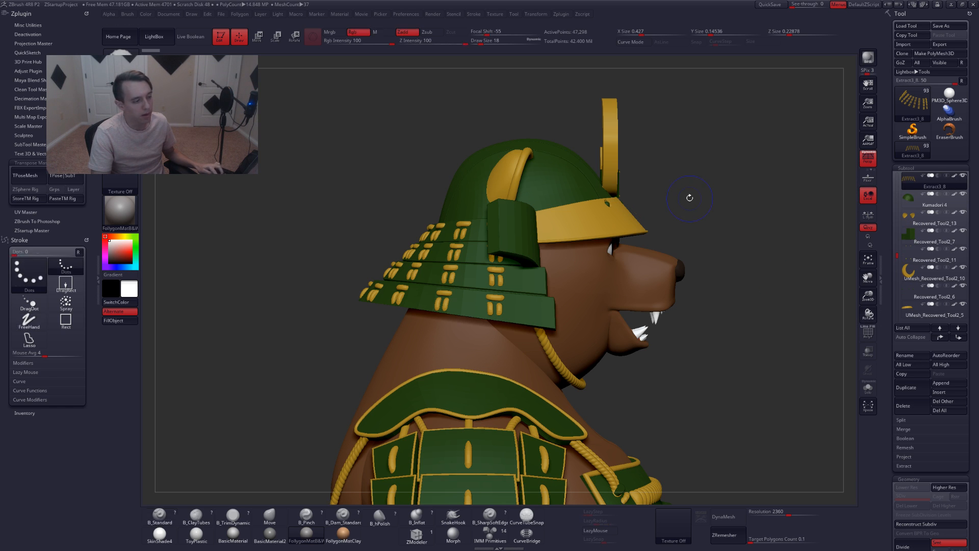
key("shift+f")
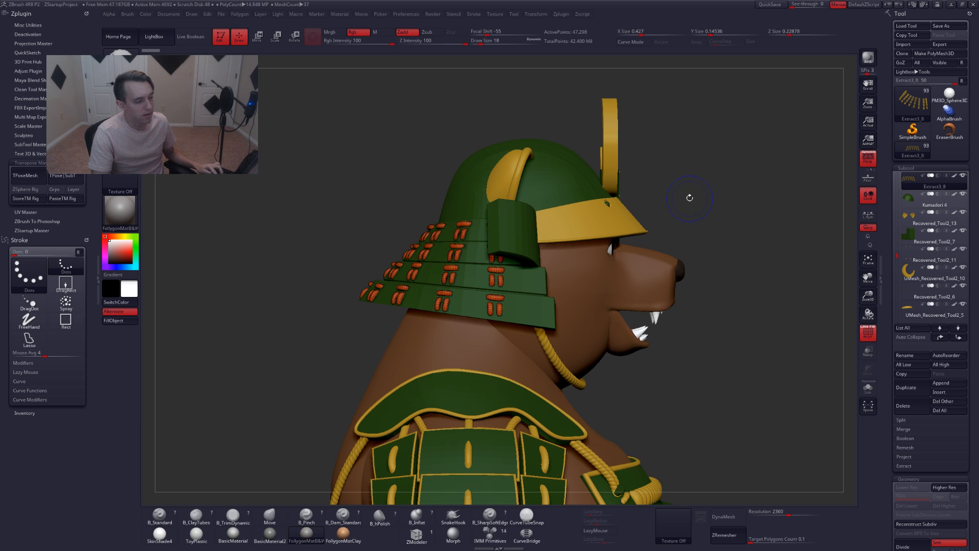
key("shift+f")
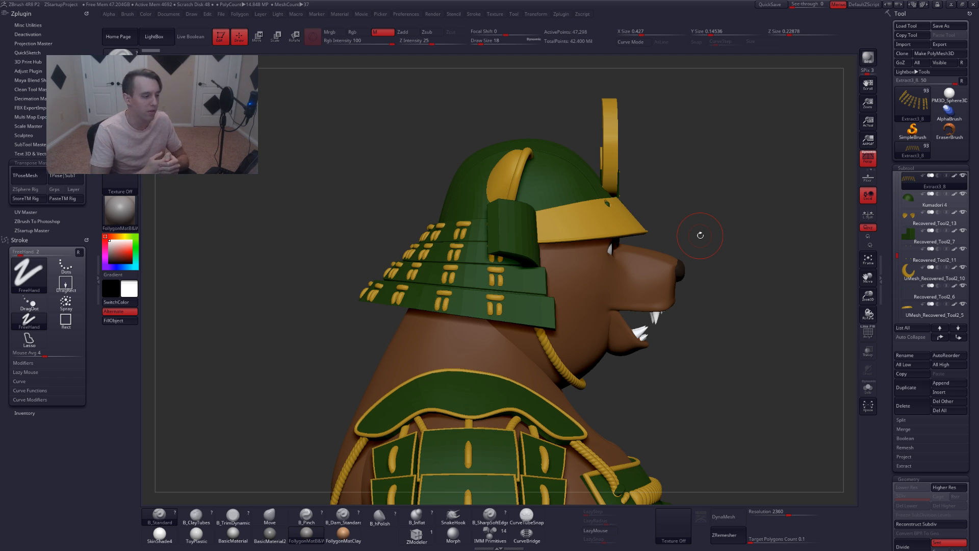
key("shift+f")
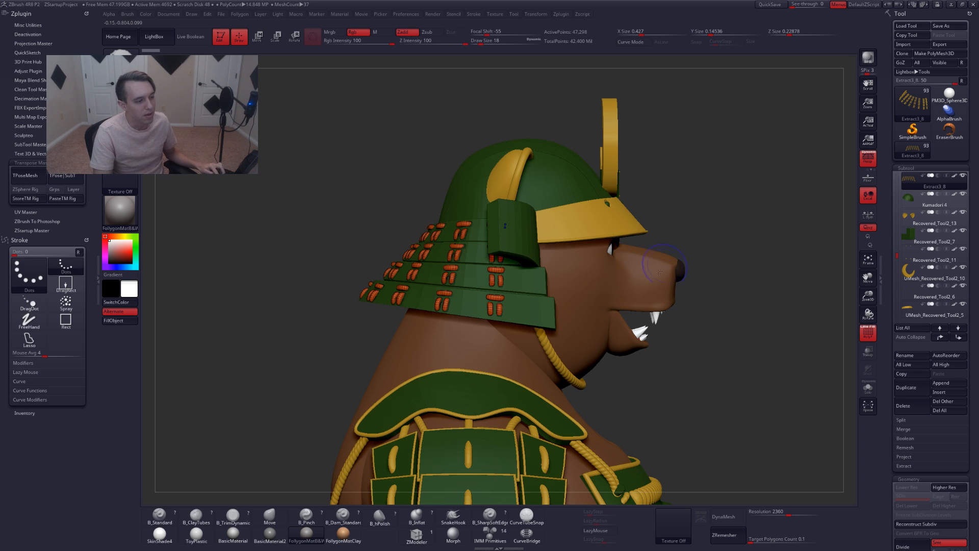
key("shift+f")
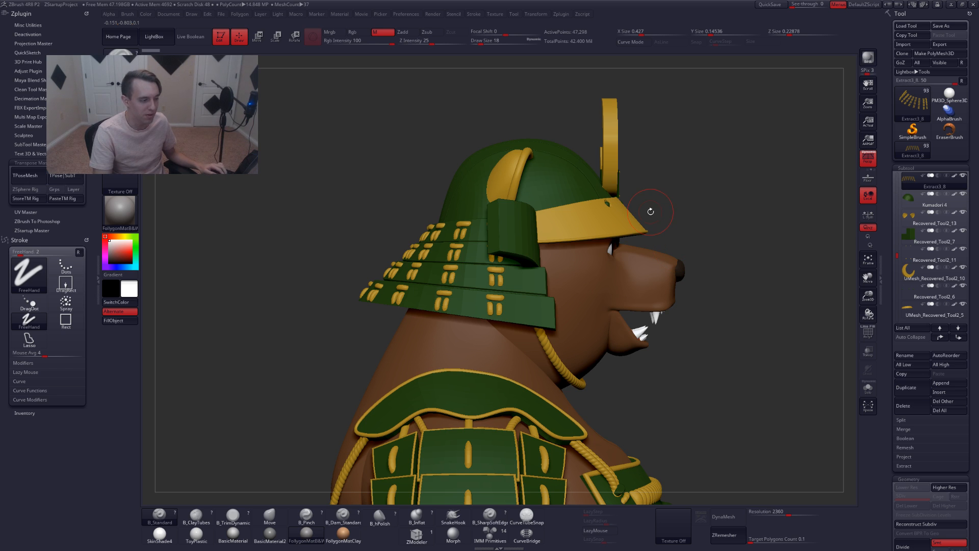
key("shift+f")
key("shift+f")
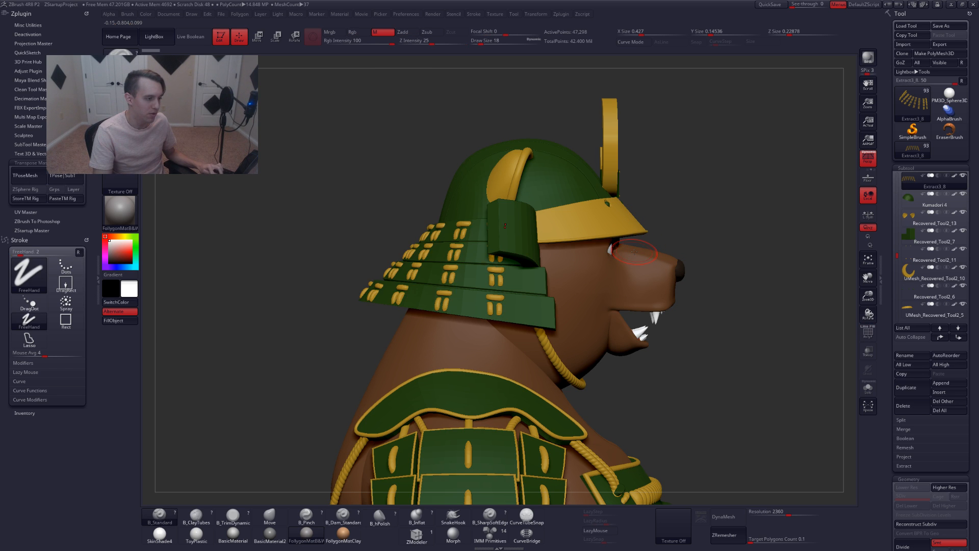
key("alt+s")
key("shift+f")
key("shift+f")
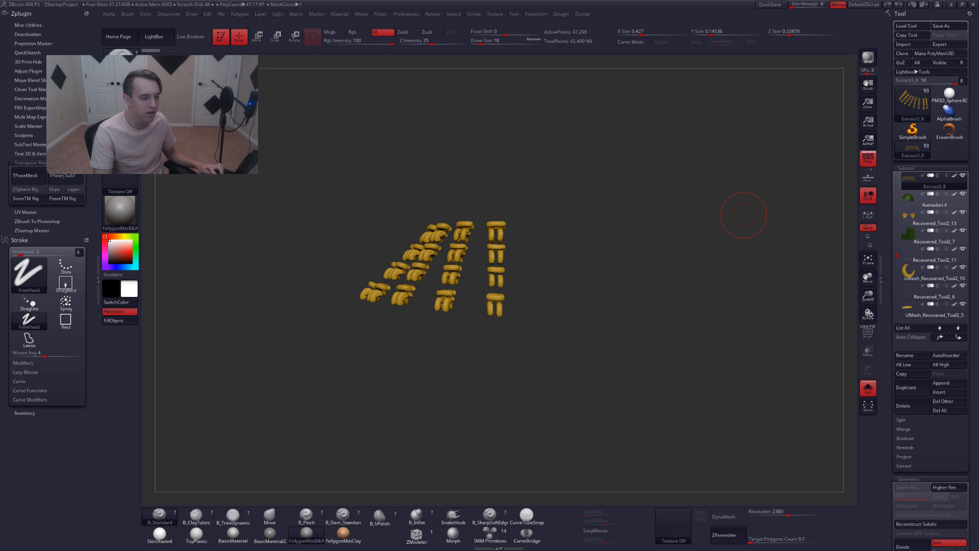
key("alt+s")
Rename the Extract3_8 subtool to Helemt rope top
key("ctrl+r")
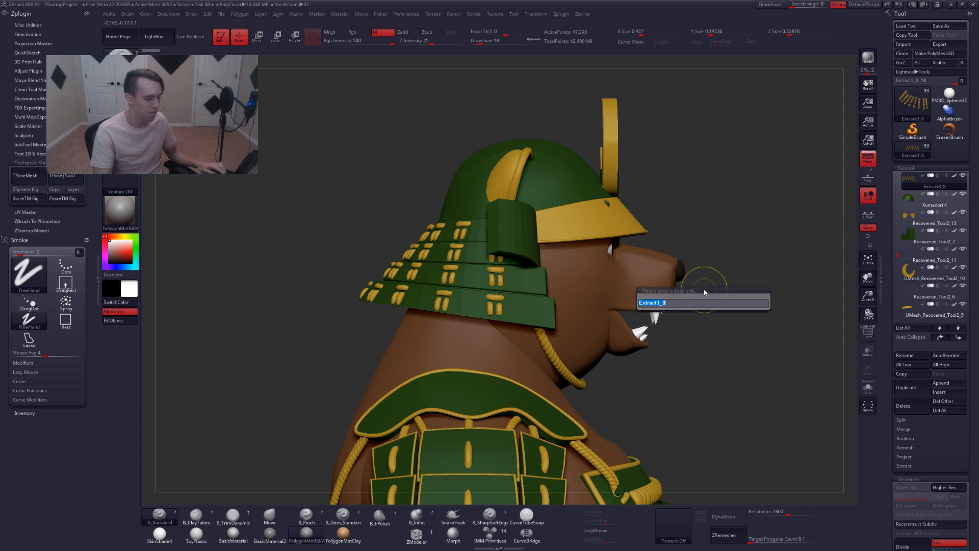
type("rope")
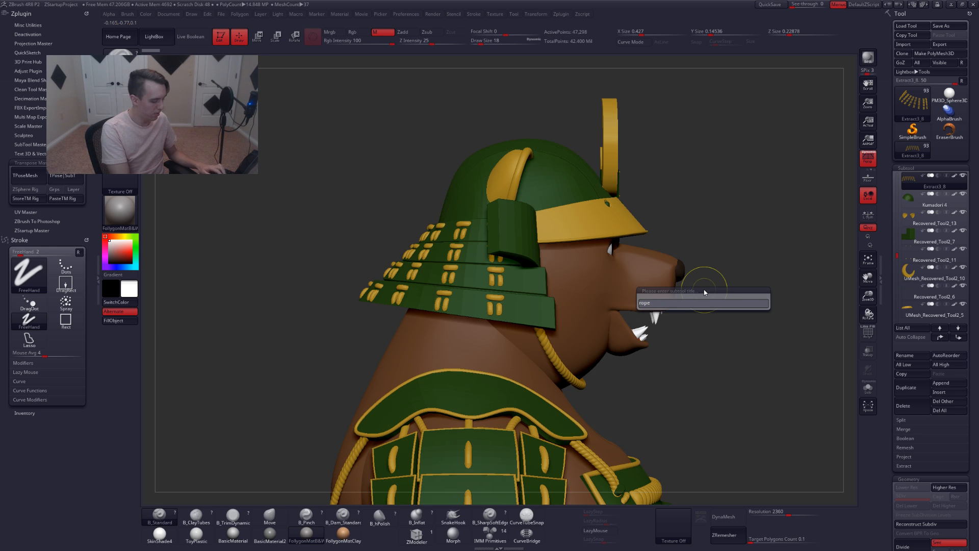
key("BackSpace")
key("BackSpace")
key("BackSpace")
key("BackSpace")
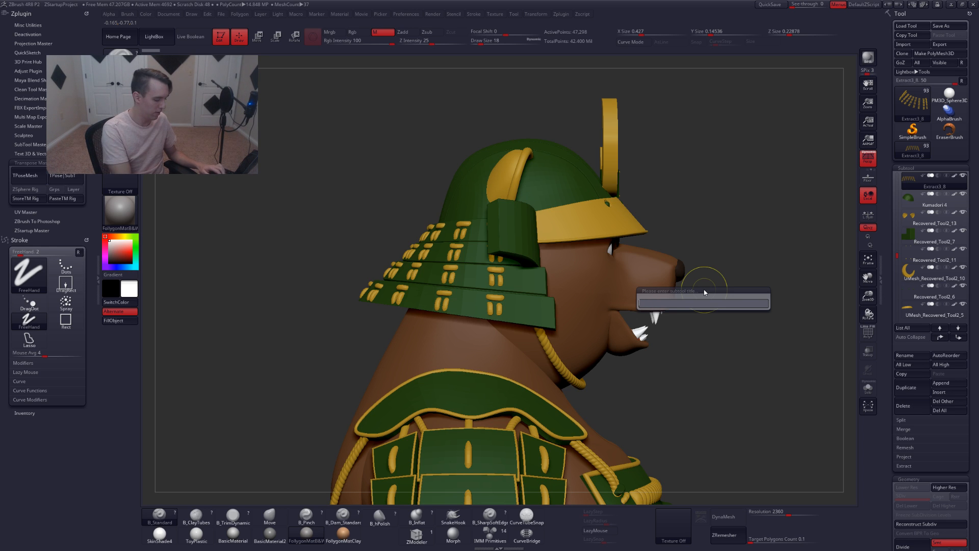
type("helemt rope top")
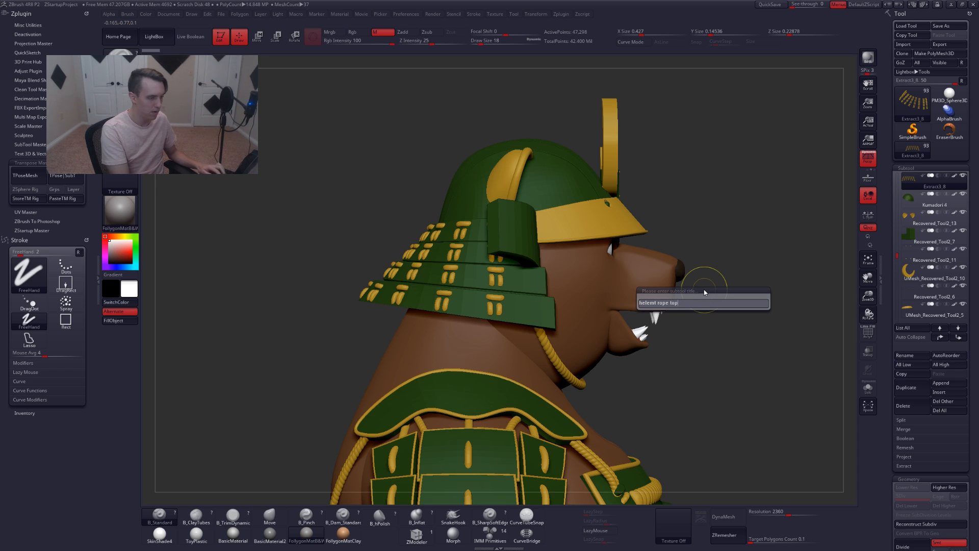
key("Return")
Select the next subtool, the helmet shell, and rename it to Helmet
key("Down")
key("shift+f")
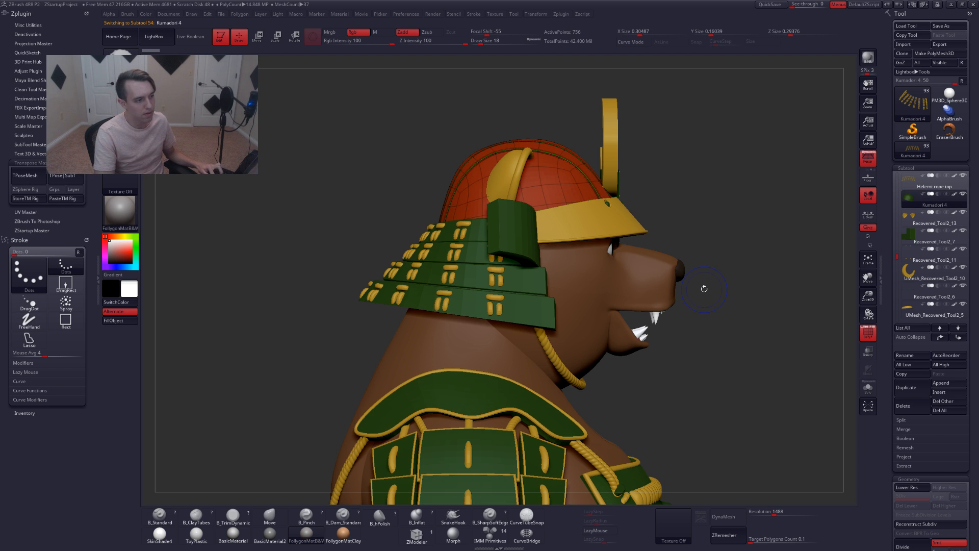
key("shift+f")
key("ctrl+r")
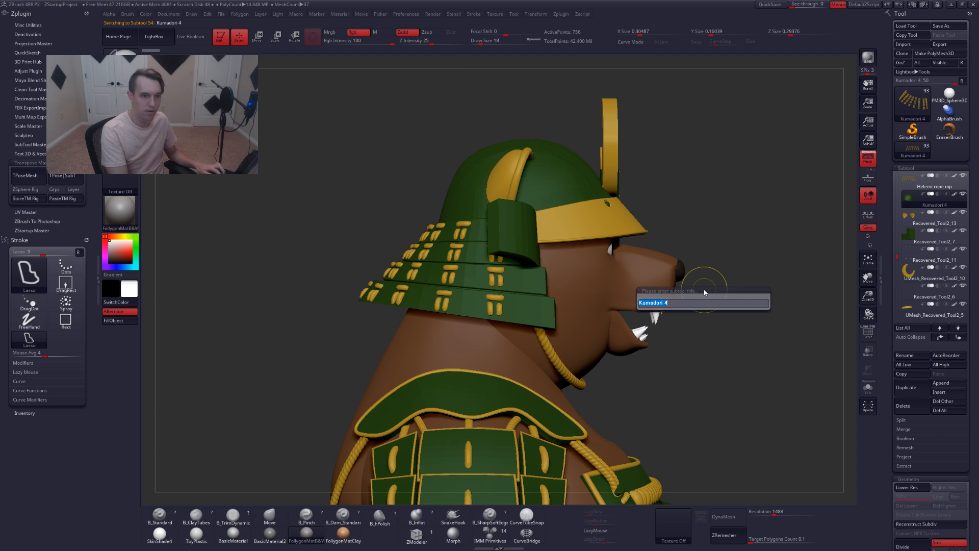
type("helmet")
key("Return")
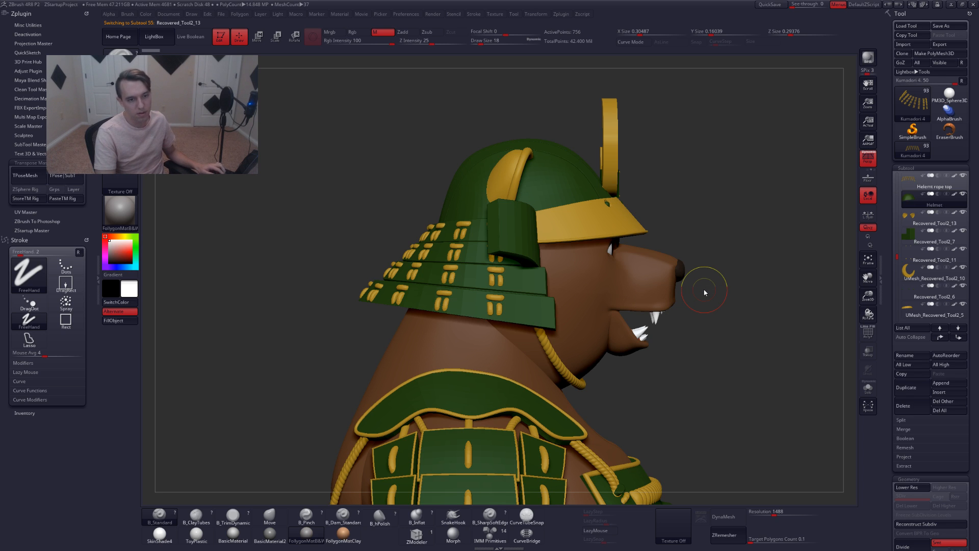
Select the next subtool down, the helmet ears piece, and rename it to Helmet ears
key("Down")
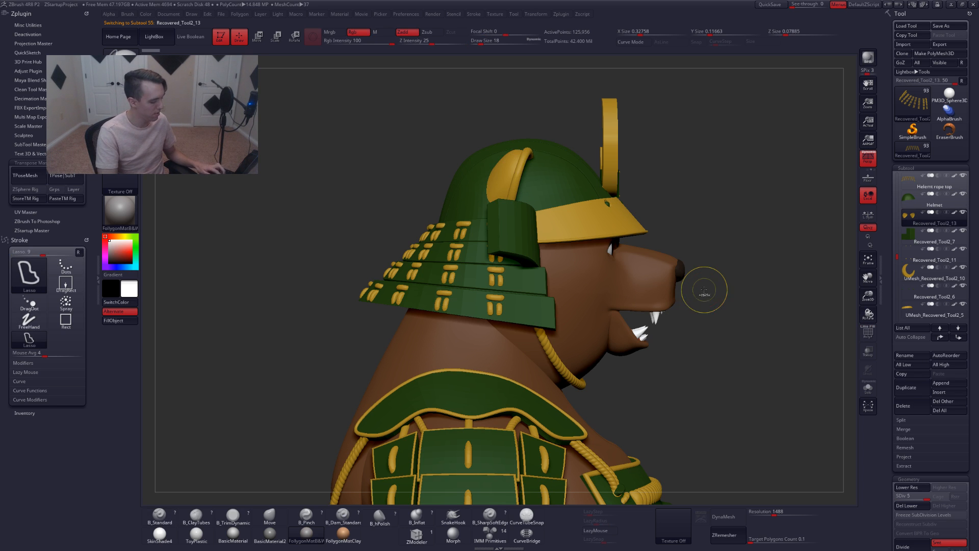
key("ctrl+r")
type("ea")
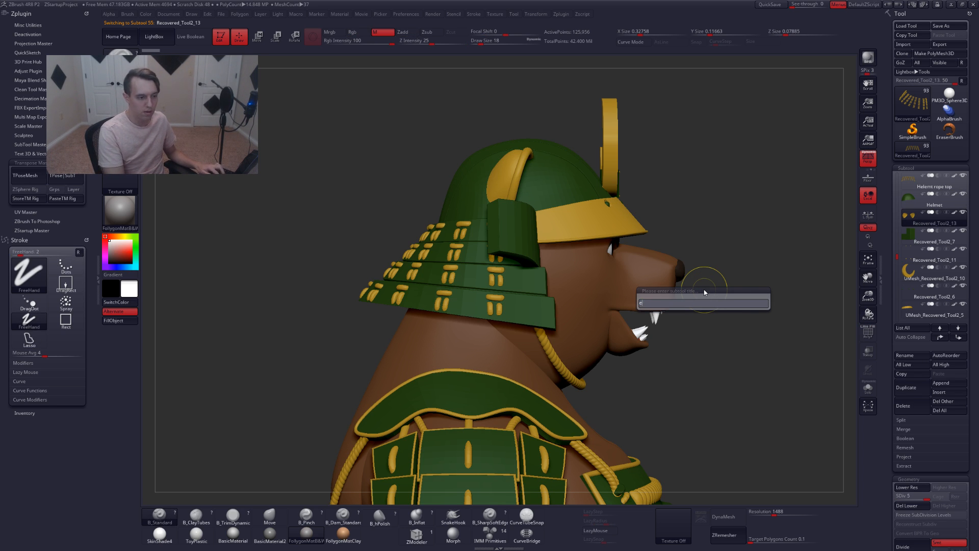
key("BackSpace")
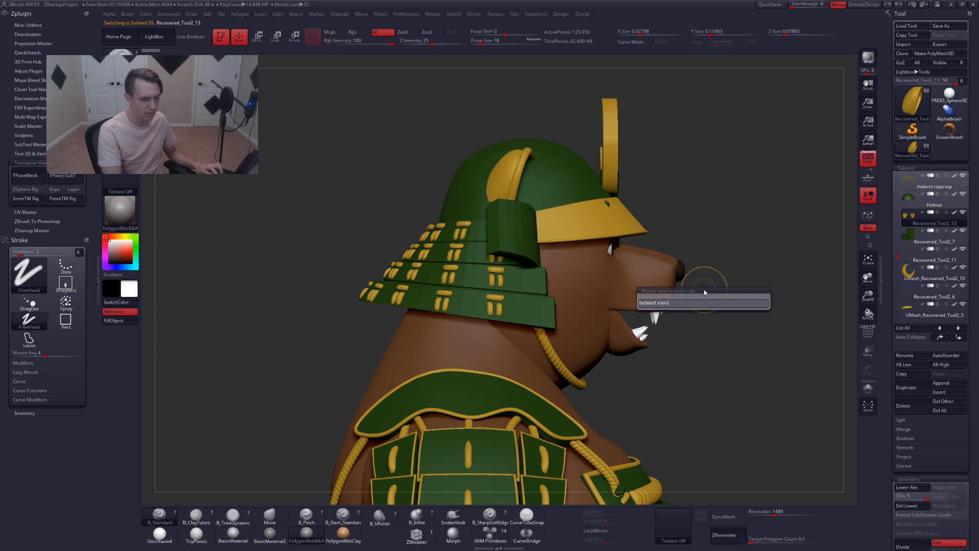
key("Return")
Select the crescent moon crest subtool on the helmet and rename it to Moon
key("Down")
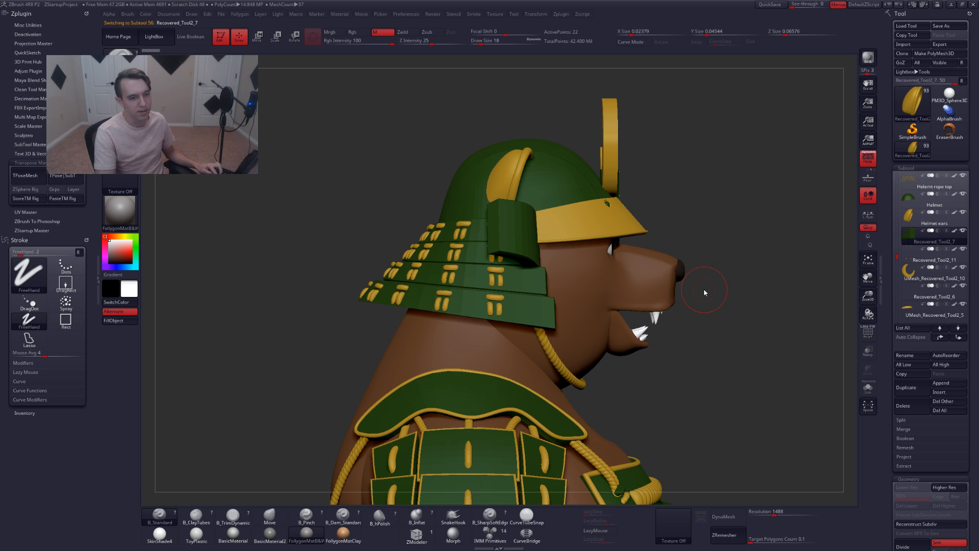
right_click_drag(636, 295, 546, 301)
key("shift+f")
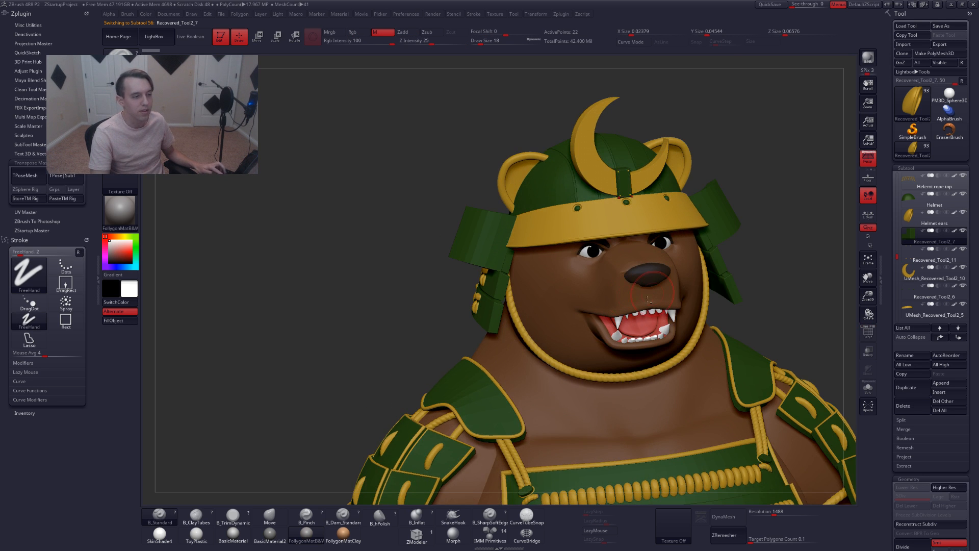
right_click_drag(649, 298, 619, 321, "alt")
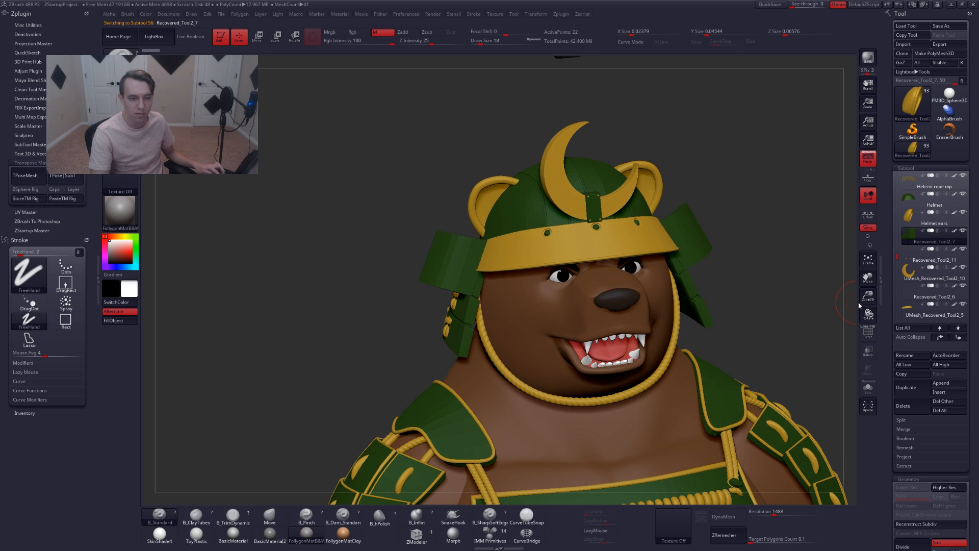
left_click(929, 274)
key("ctrl+r")
type("Moon")
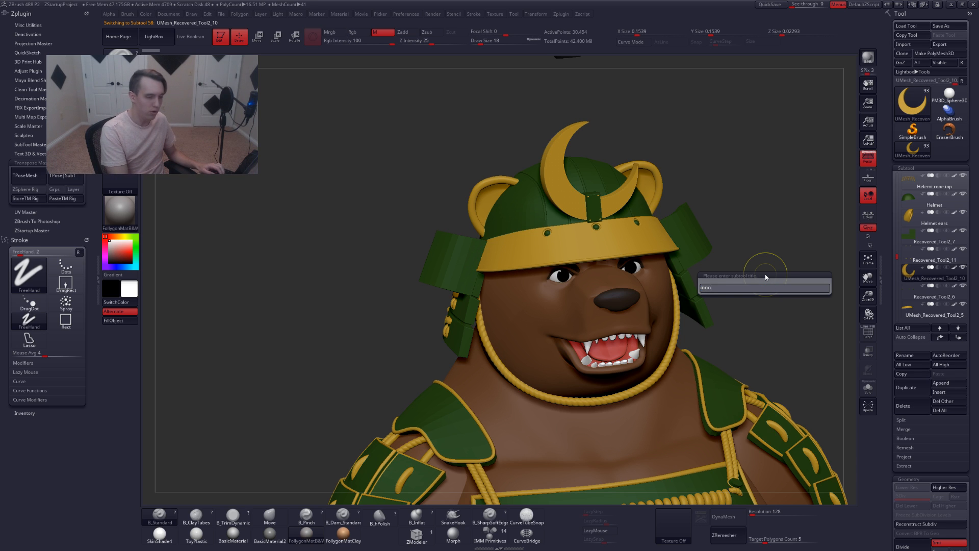
key("Return")
Select the subtool just above Moon and rename it to Moon screws
key("Up")
key("ctrl+r")
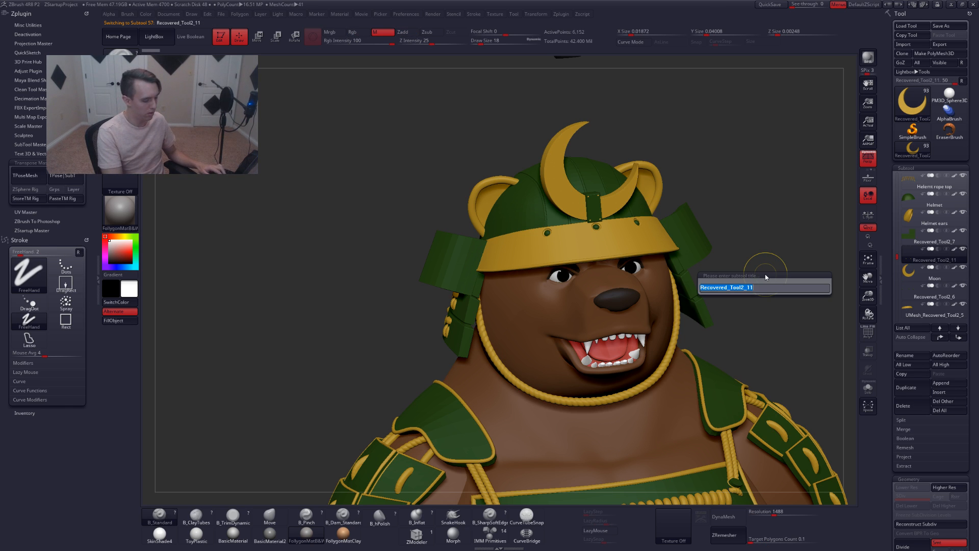
type("moon screws")
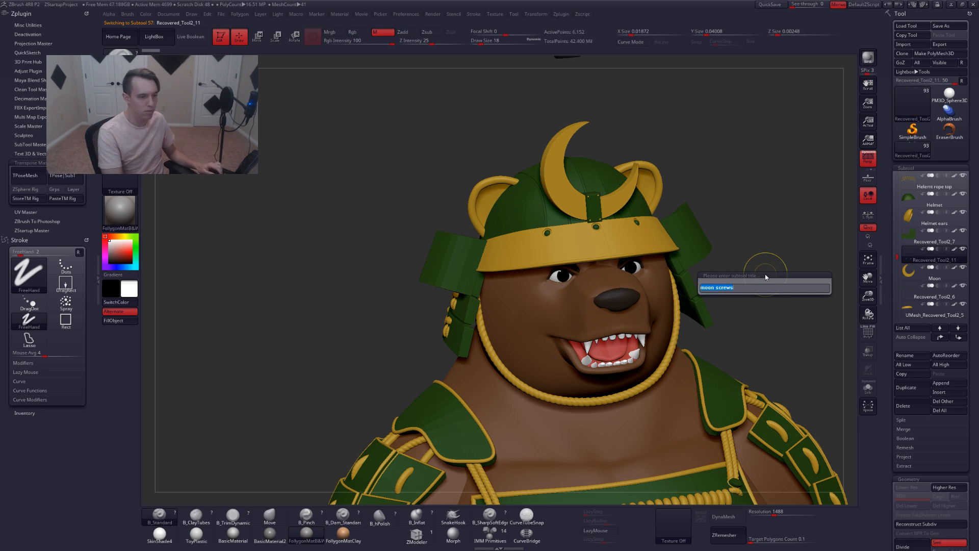
key("Return")
Select the subtool just above Moon screws and rename it to Moon base
key("Up")
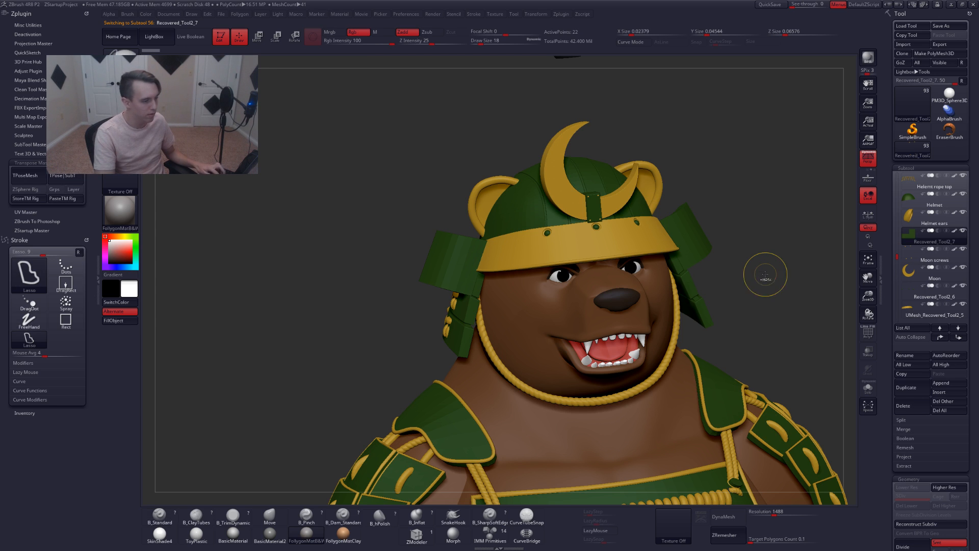
key("ctrl+r")
type("moo")
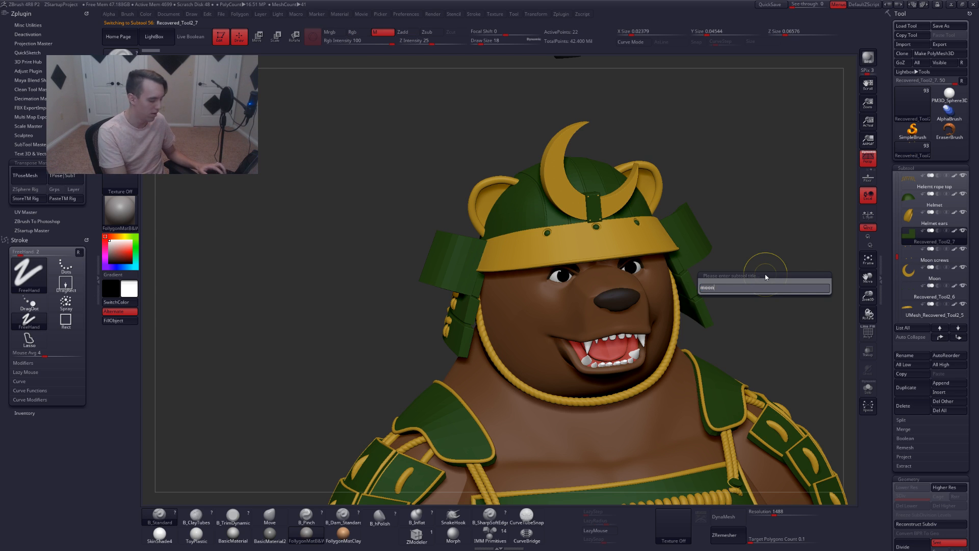
type("n base")
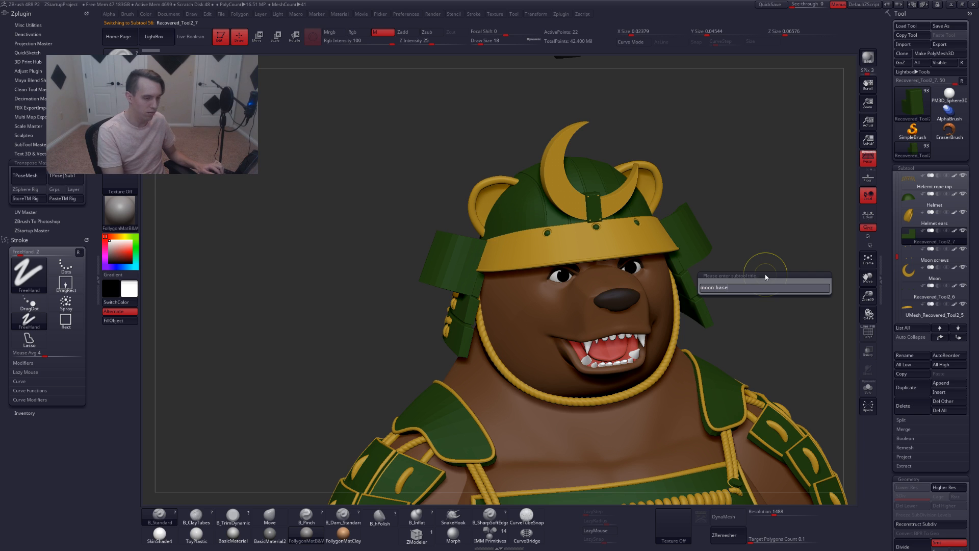
key("Return")
Select the Recovered_Tool2_6 subtool further down the list and rename it to Helm screws
key("Down")
key("Down")
key("Down")
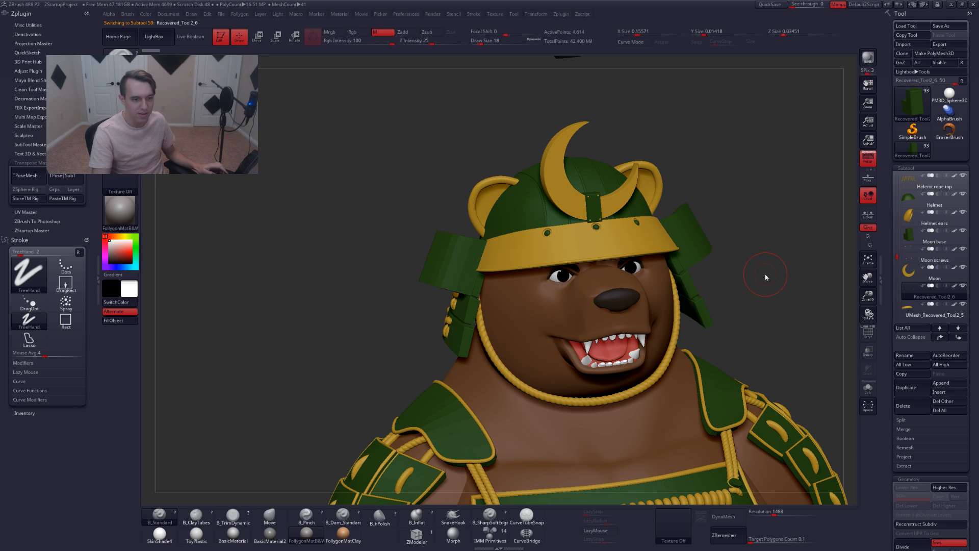
left_click_drag(898, 258, 898, 265)
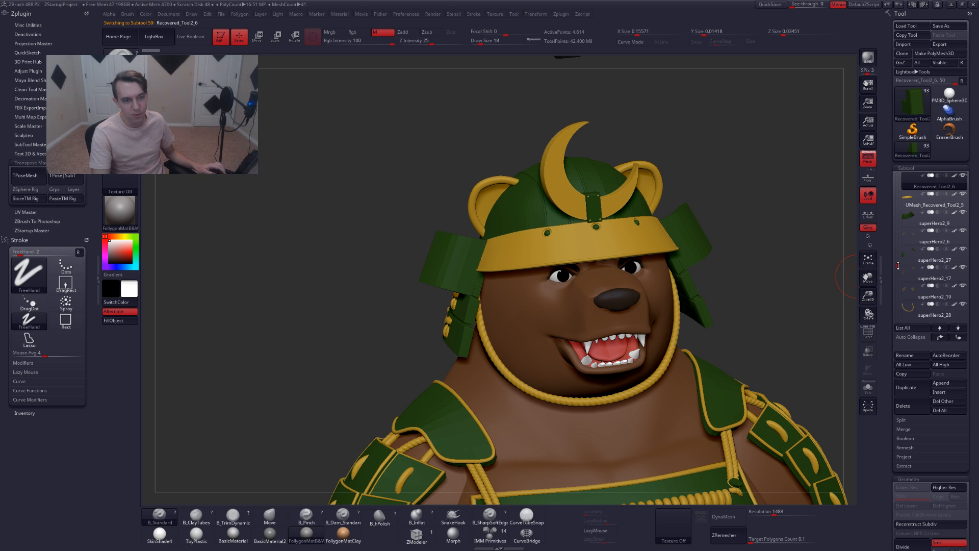
key("ctrl+shift+r")
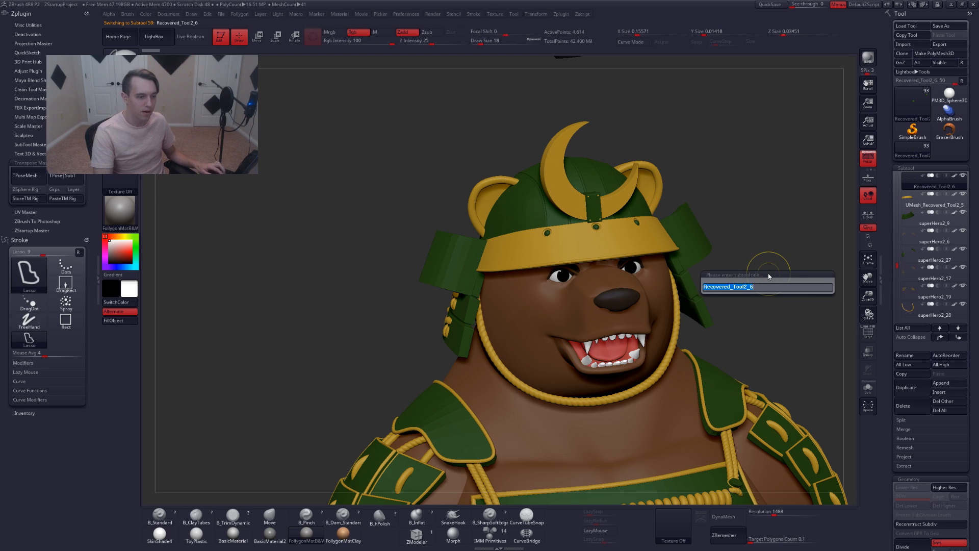
type("helm sc")
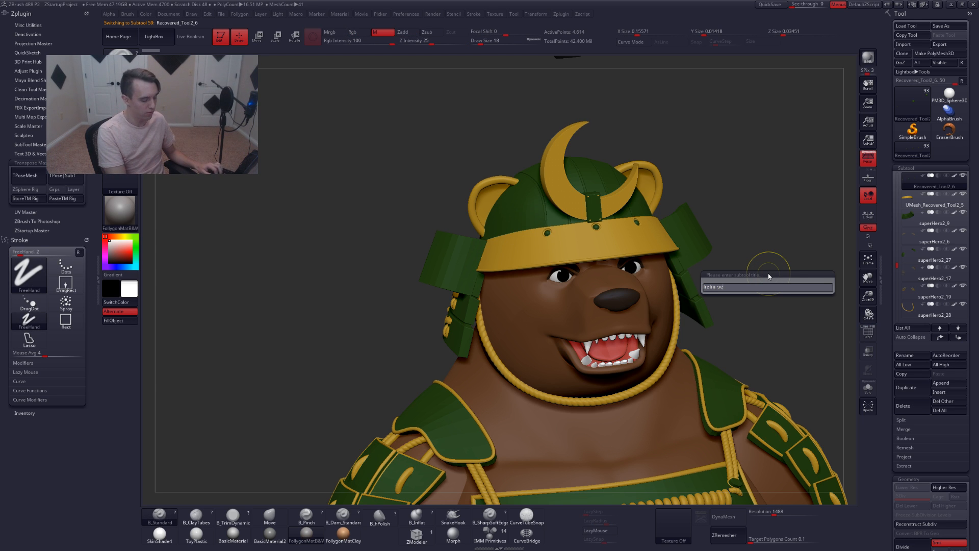
type("rews")
key("Return")
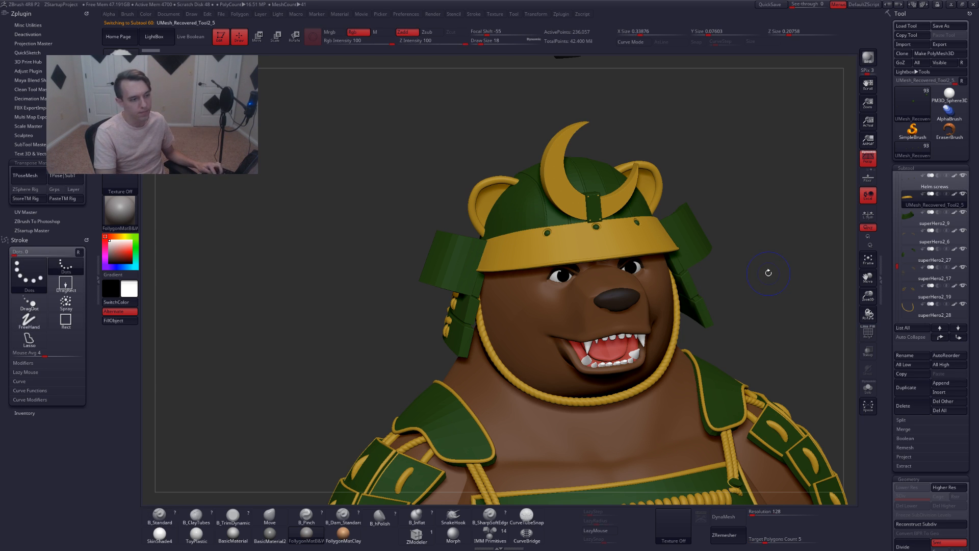
Rename the UMesh_Recovered_Tool2_5 subtool to Helm visor
key("ctrl+shift+r")
type("he")
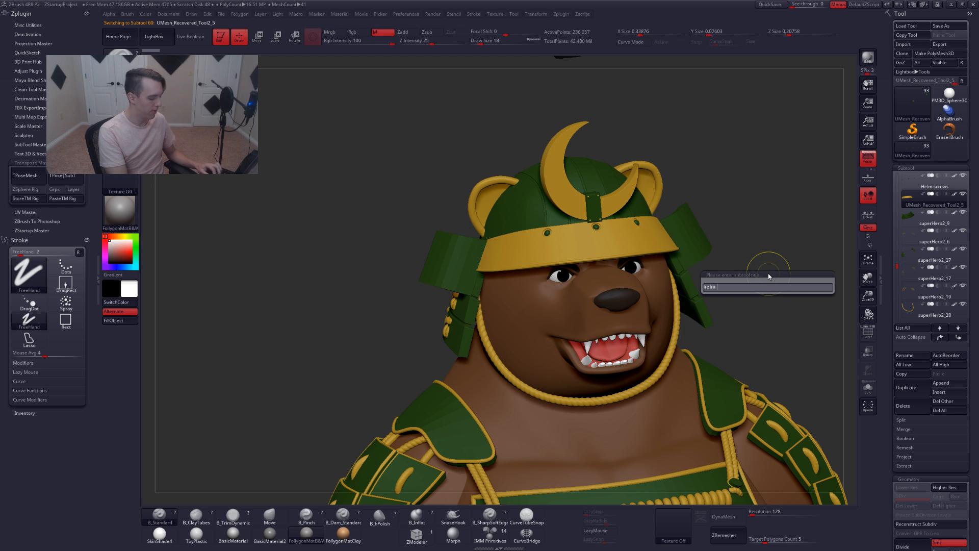
type("lm visor")
key("Return")
Select the superHero2_9 subtool and rename it to Helm hood
key("Down")
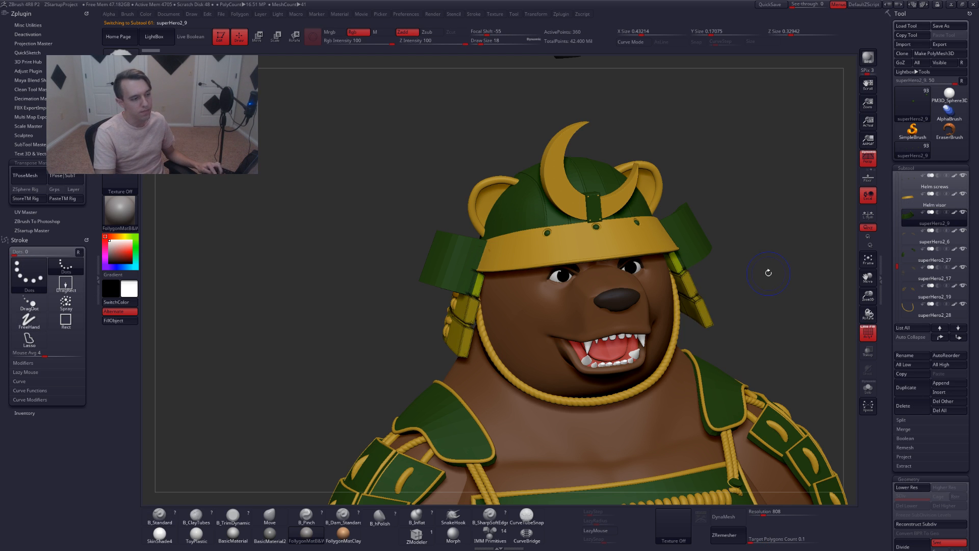
key("ctrl+shift+r")
type("helm")
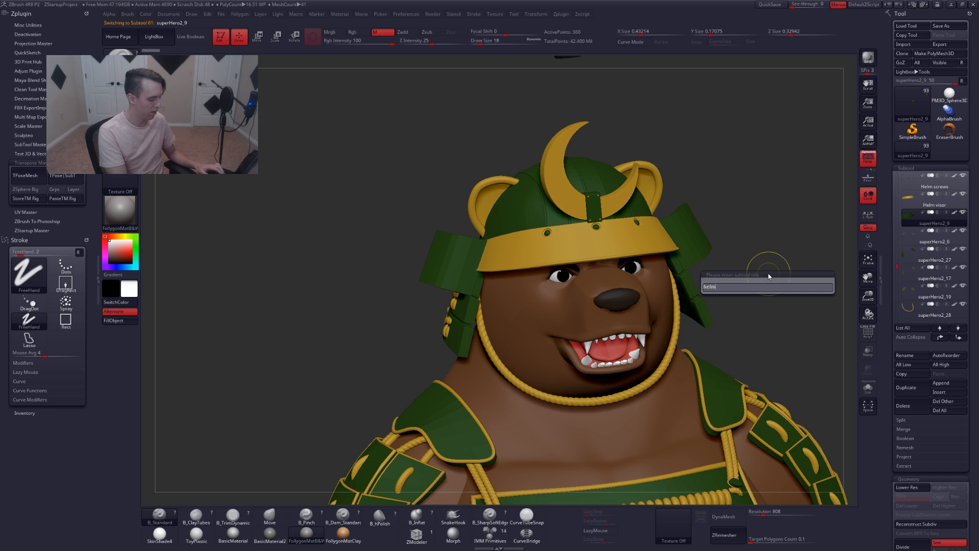
type(" hood")
key("Return")
Select the superHero2_6 subtool, check it with polyframe, and rename it to Rop delt
key("Down")
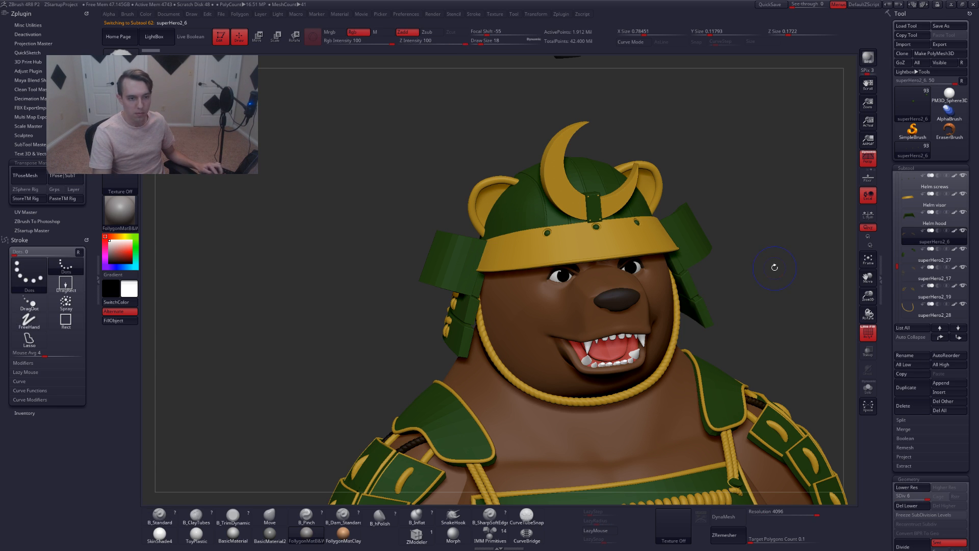
key("shift+f")
key("shift+f")
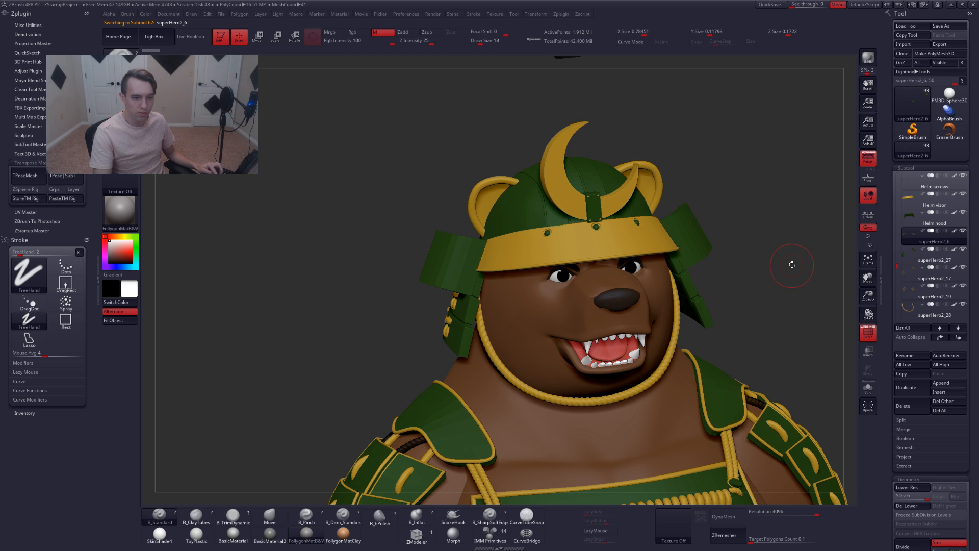
key("ctrl+shift+r")
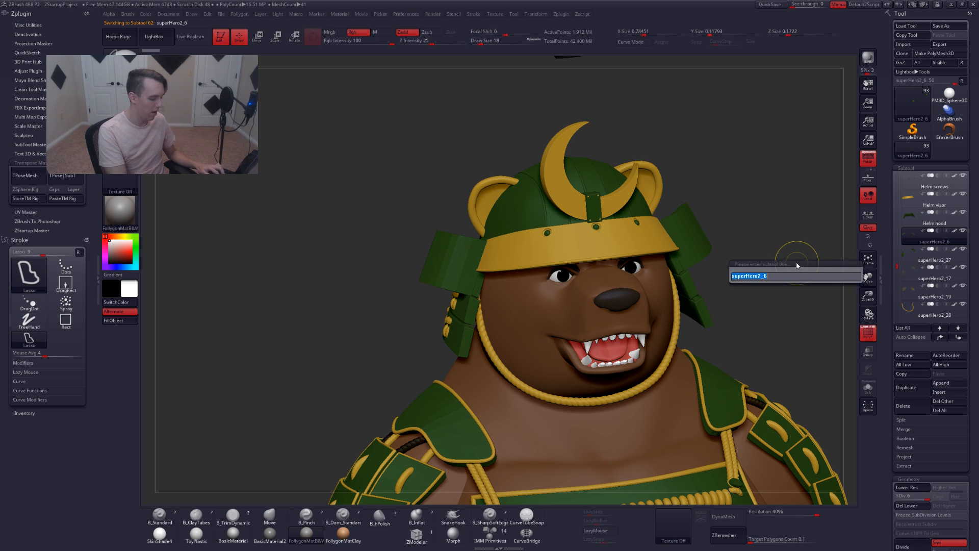
type("rop")
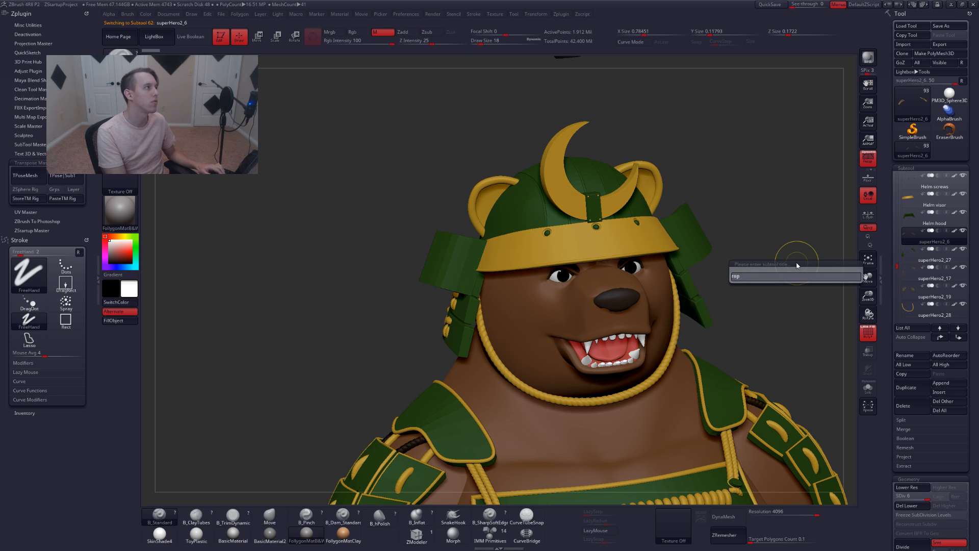
type(" delt")
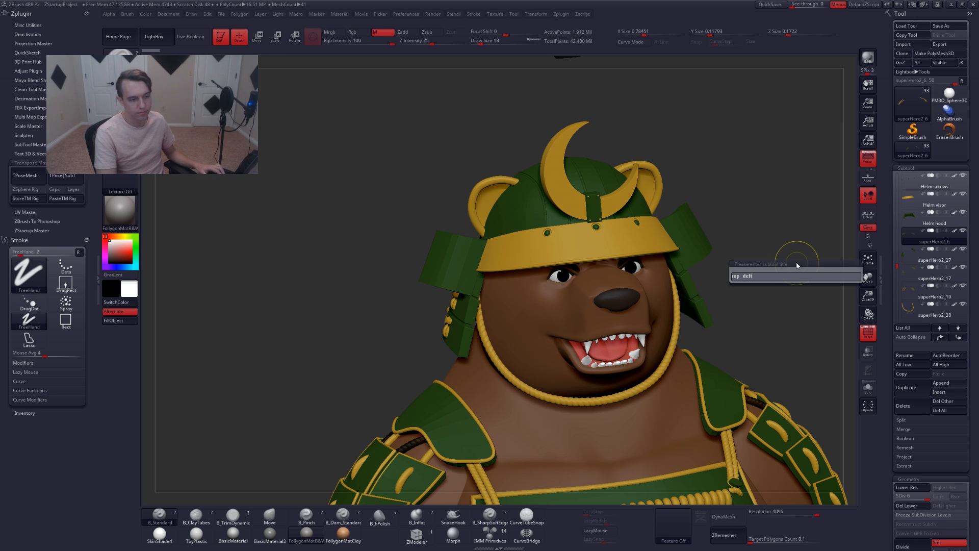
key("Return")
Select the superHero2_27 shoulder plate subtool and rename it to Plate delt
key("Down")
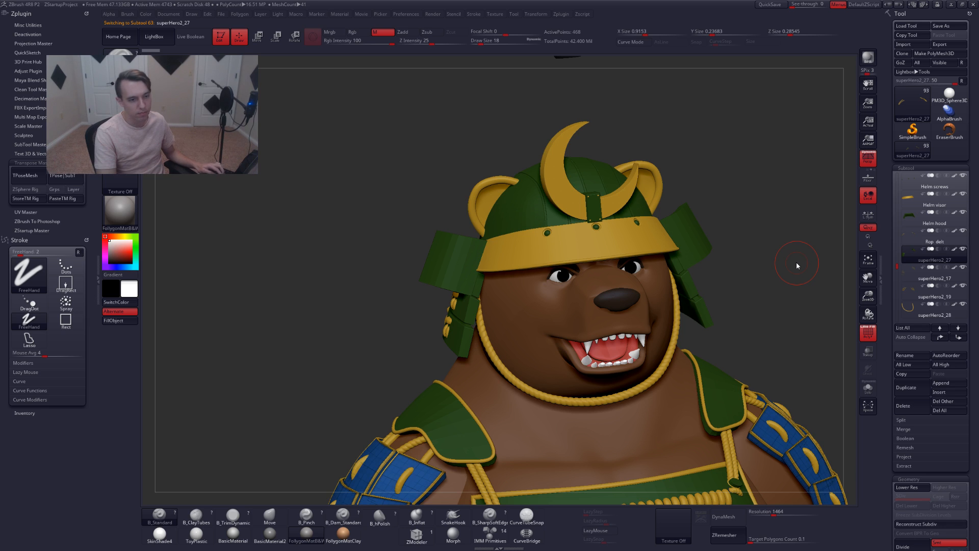
key("ctrl+r")
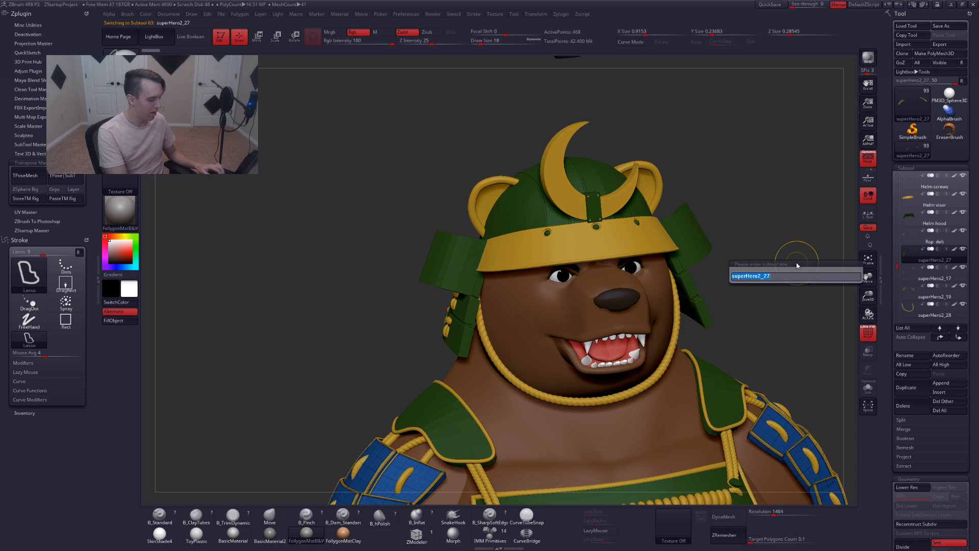
type("pla")
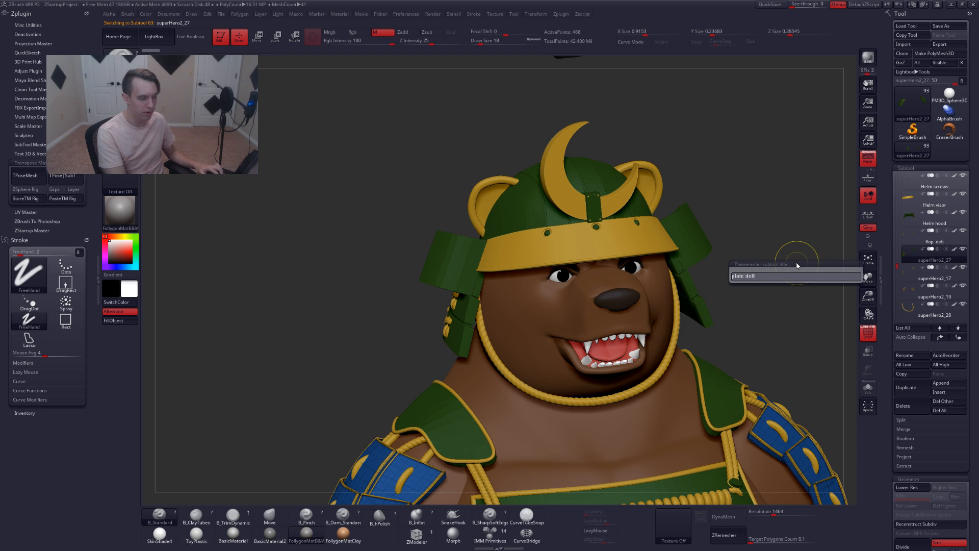
type("te delt")
key("Return")
Merge the Plate delt subtool down with the subtool directly beneath it
key("Down")
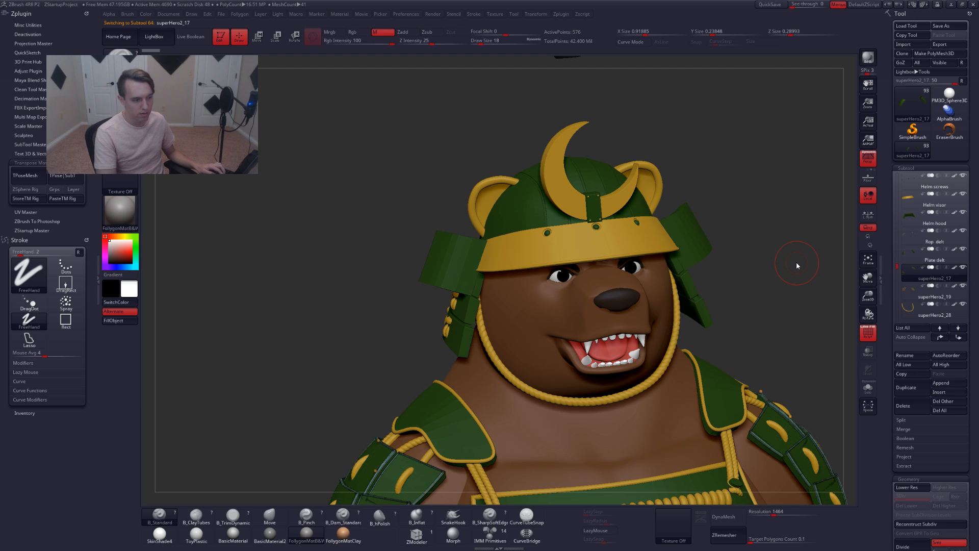
key("Up")
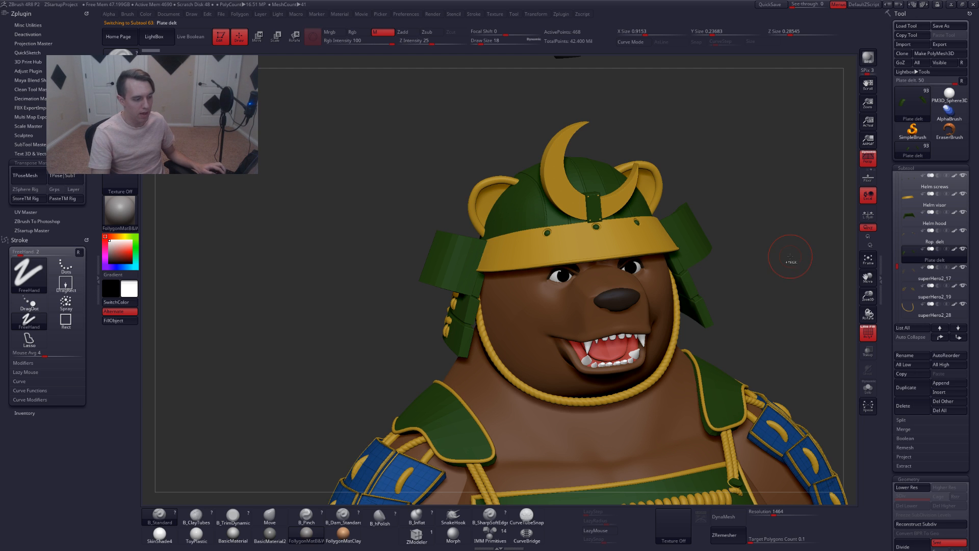
key("space")
left_click(783, 282)
left_click(748, 292)
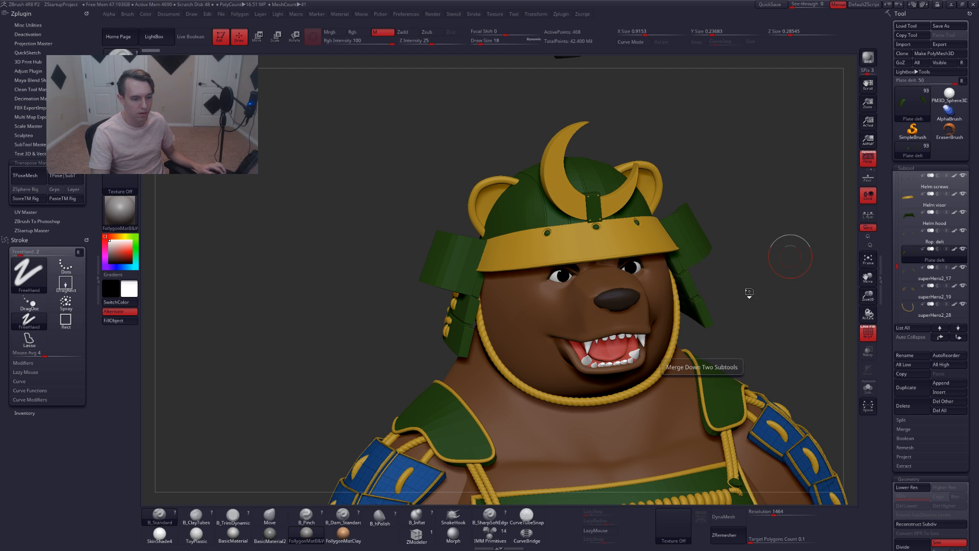
mouse_move(758, 295)
left_mouse_down("shift")
mouse_move(747, 283)
mouse_move(850, 297)
left_mouse_up("shift")
left_click(911, 274)
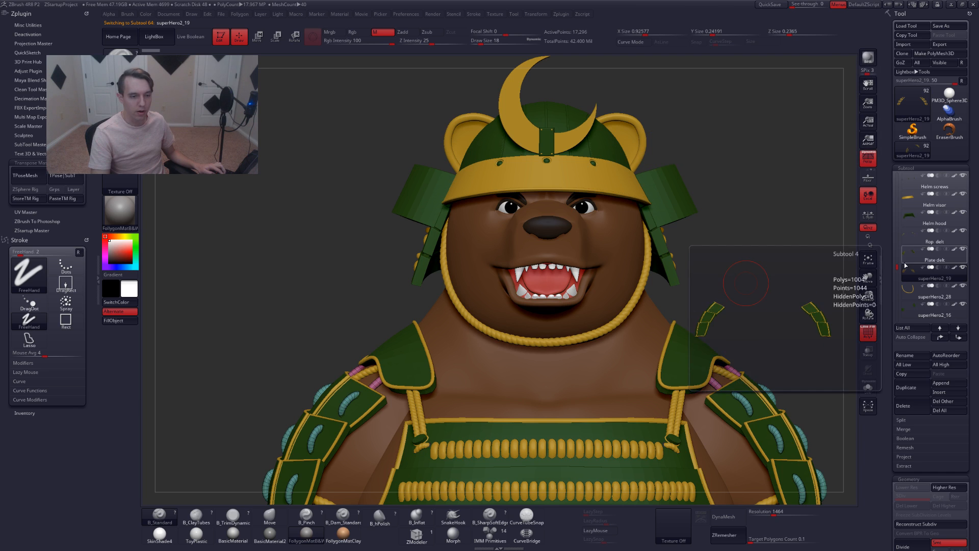
Select the superHero2_19 subtool and rename it to Rope delt 2
left_click_drag(897, 270, 897, 273)
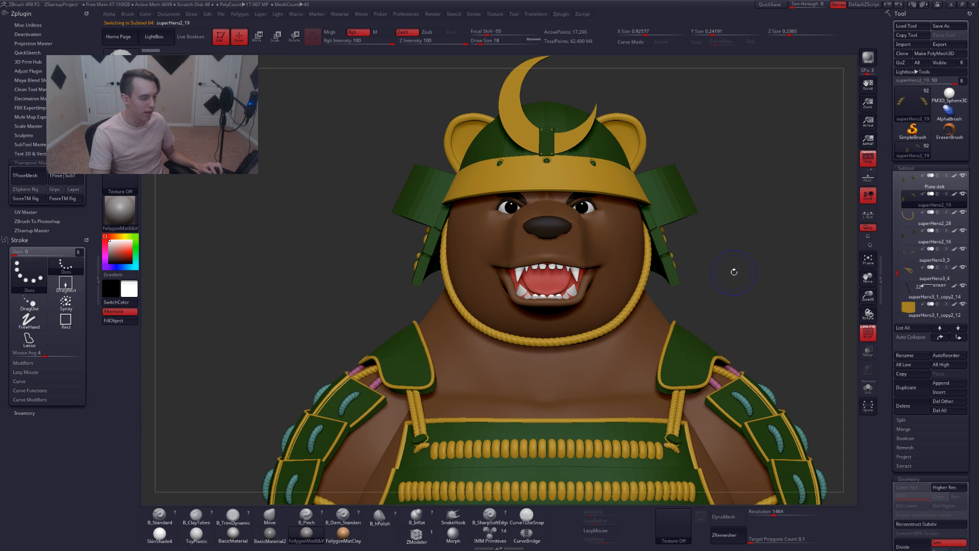
left_click_drag(732, 272, 739, 297)
key("ctrl+shift+r")
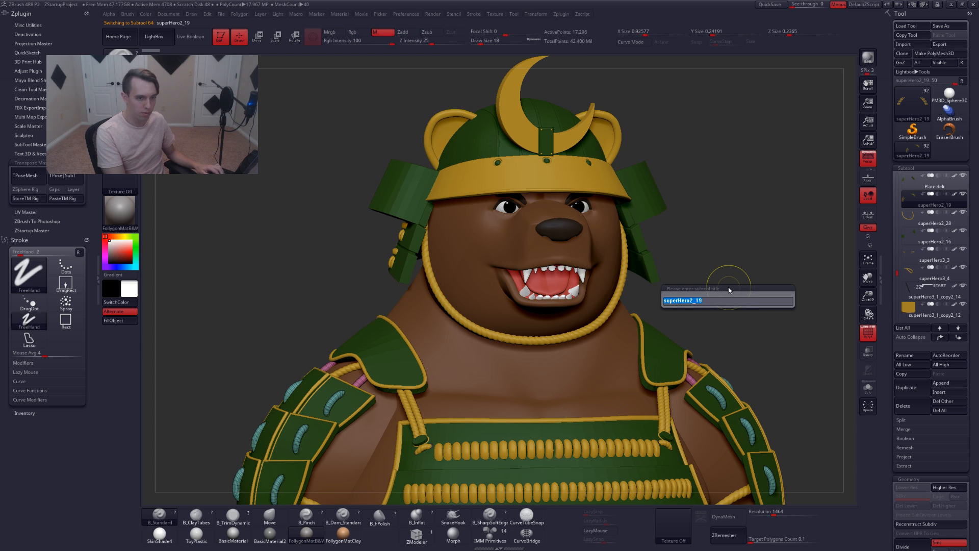
type("Rope delt 2")
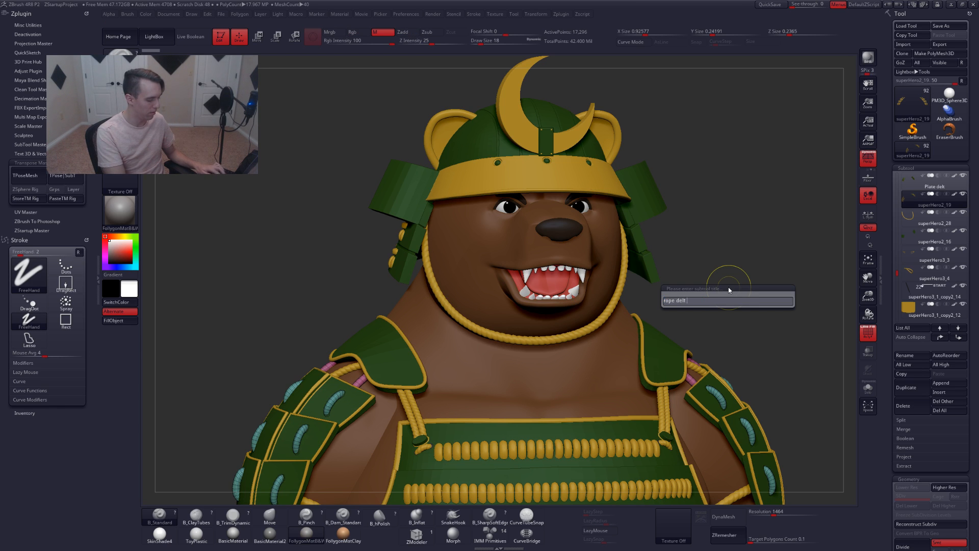
key("Return")
Select the next subtool, superHero2_28, and rename it to Rope chin
key("Down")
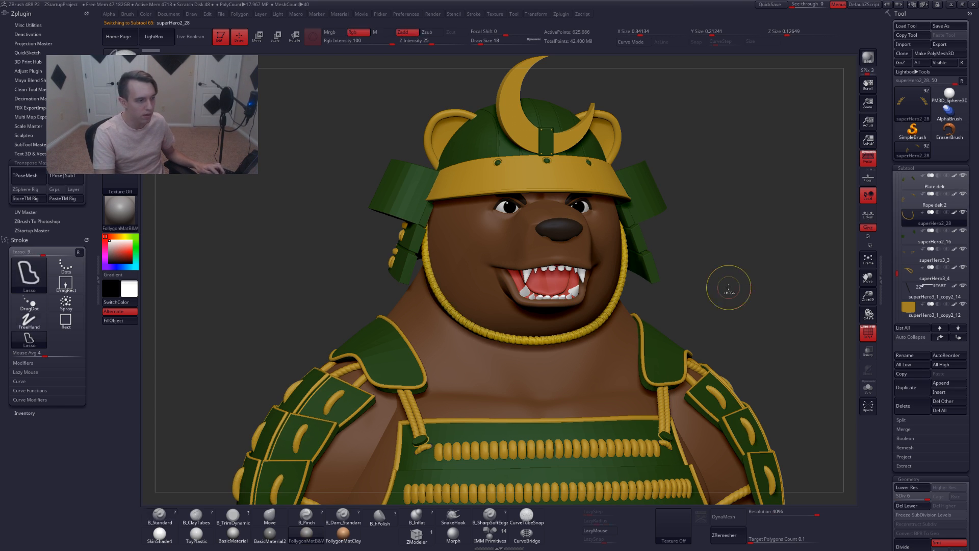
key("ctrl+shift+r")
type("Rope chin")
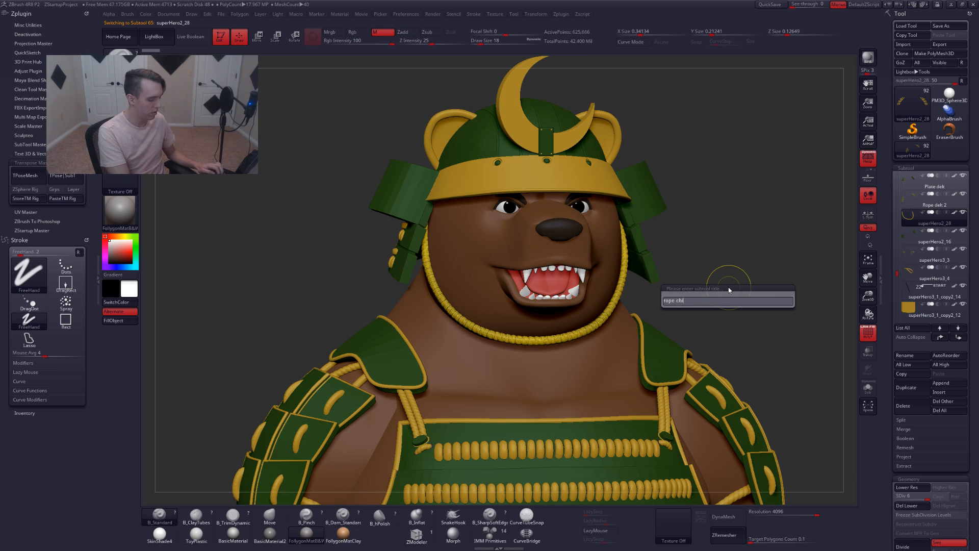
key("Return")
Select the superHero2_16 subtool and rename it to Helm hood flap
key("Down")
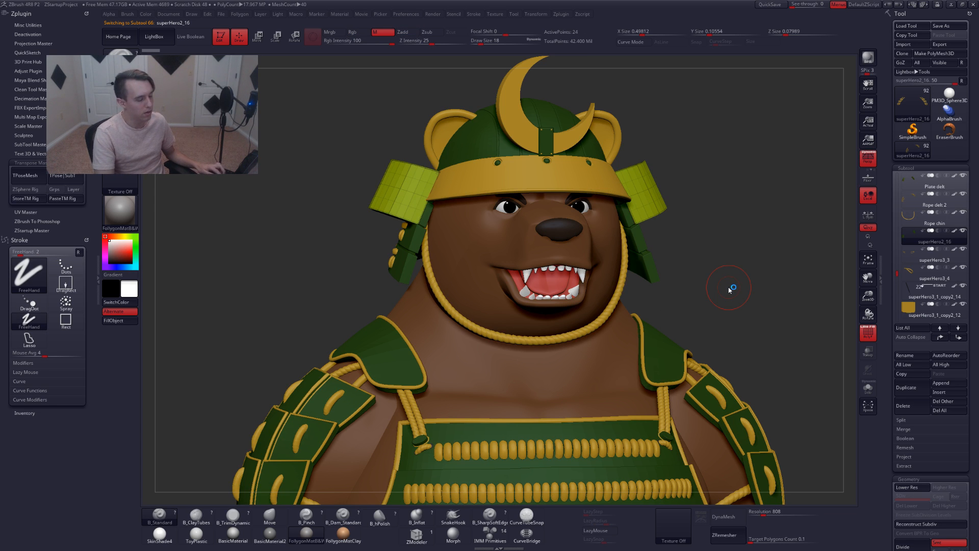
key("ctrl+shift+r")
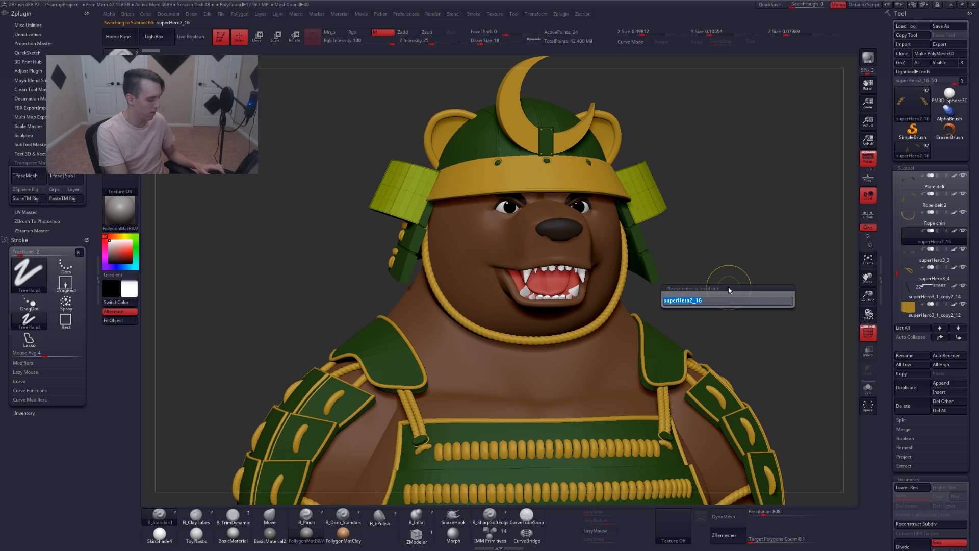
type("helm hood flap")
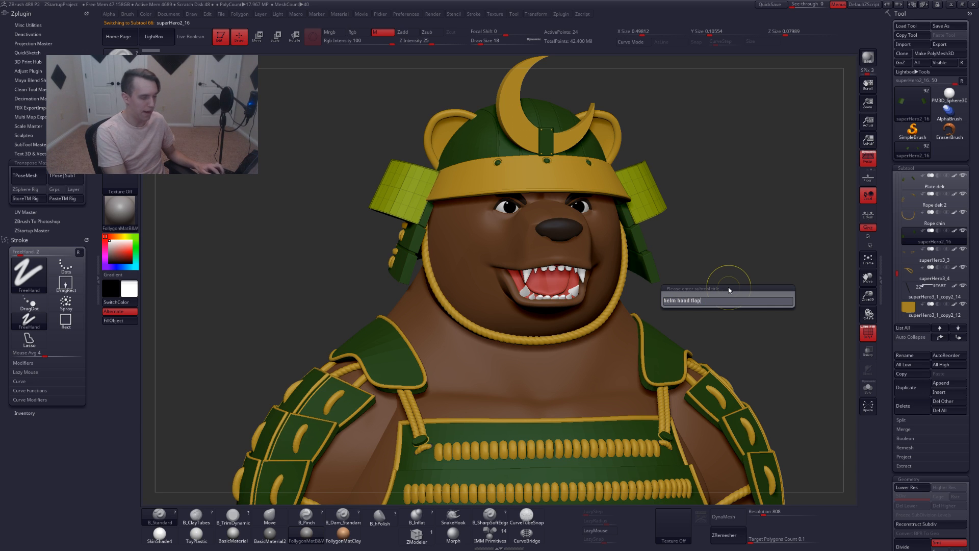
key("Return")
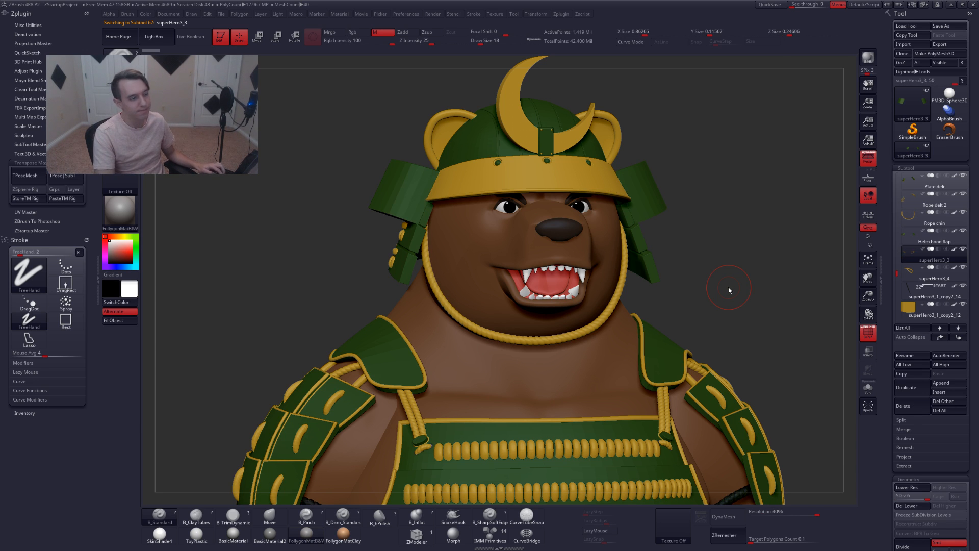
Check the superHero3_3 subtool in solo mode and rename it to Rope bicep
key("alt+s")
left_click_drag(729, 289, 528, 308, "alt")
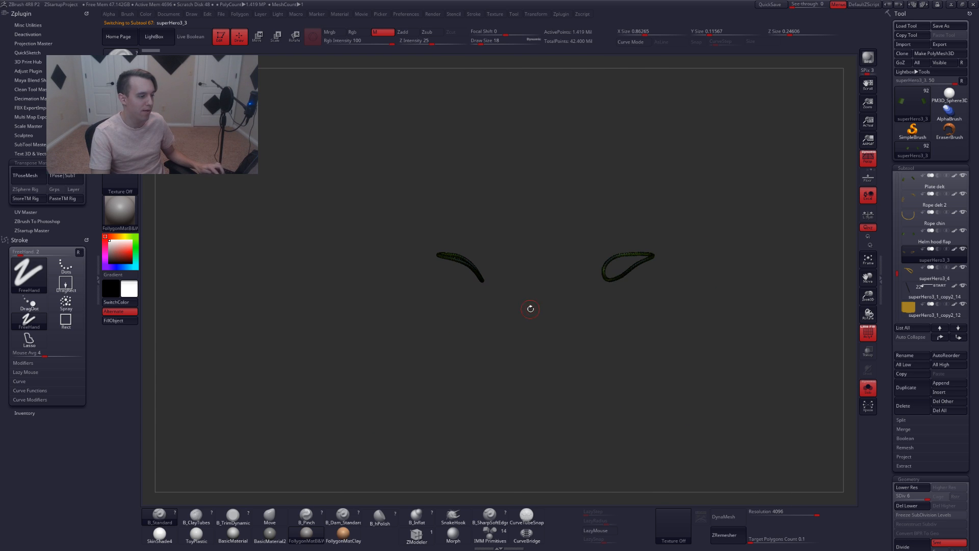
key("alt+s")
key("ctrl+r")
type("rope")
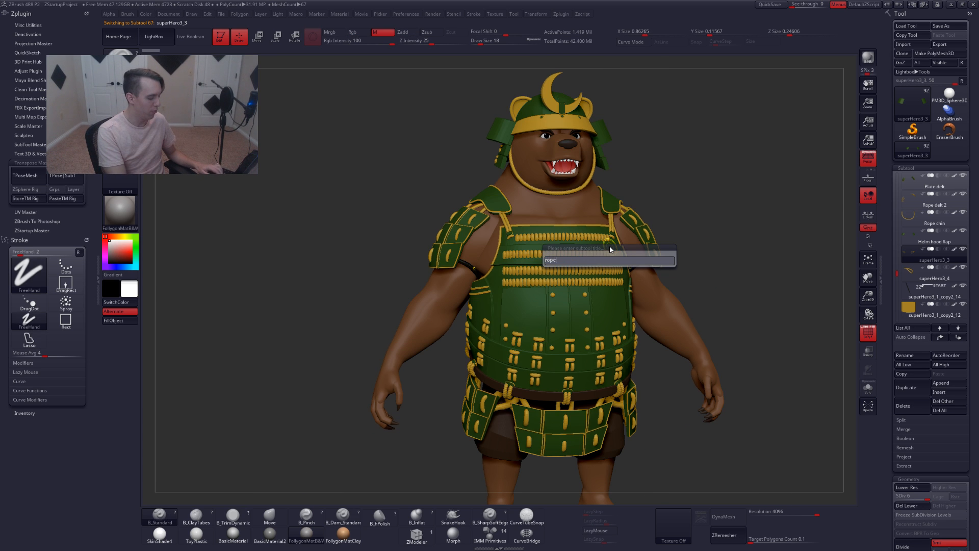
type(" bicep")
key("Return")
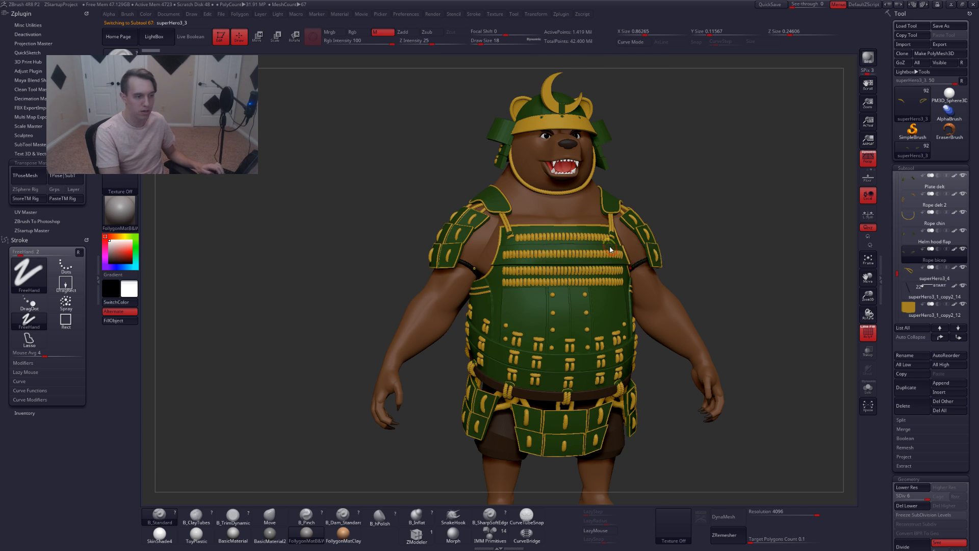
Select the superHero3_4 subtool, view it solo, and delete it
key("alt+Down")
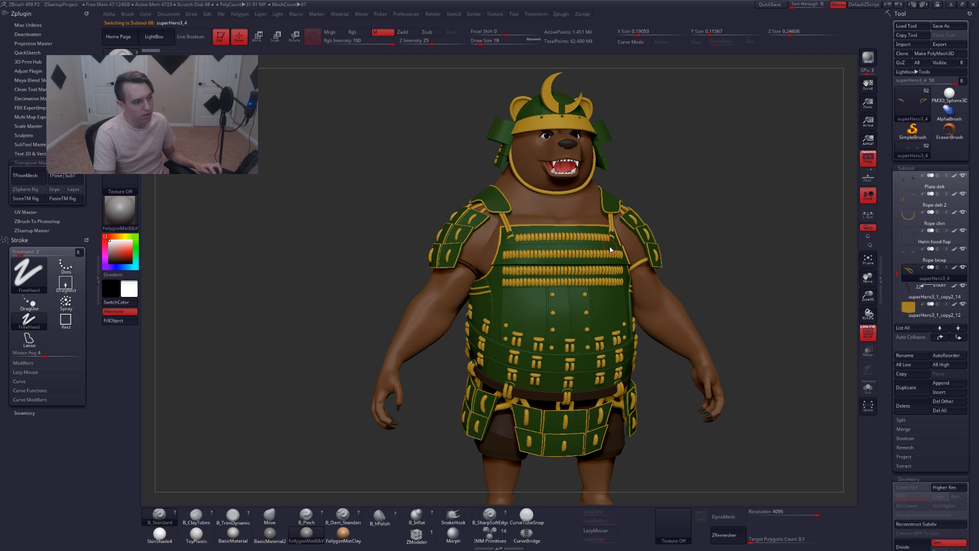
key("alt+s")
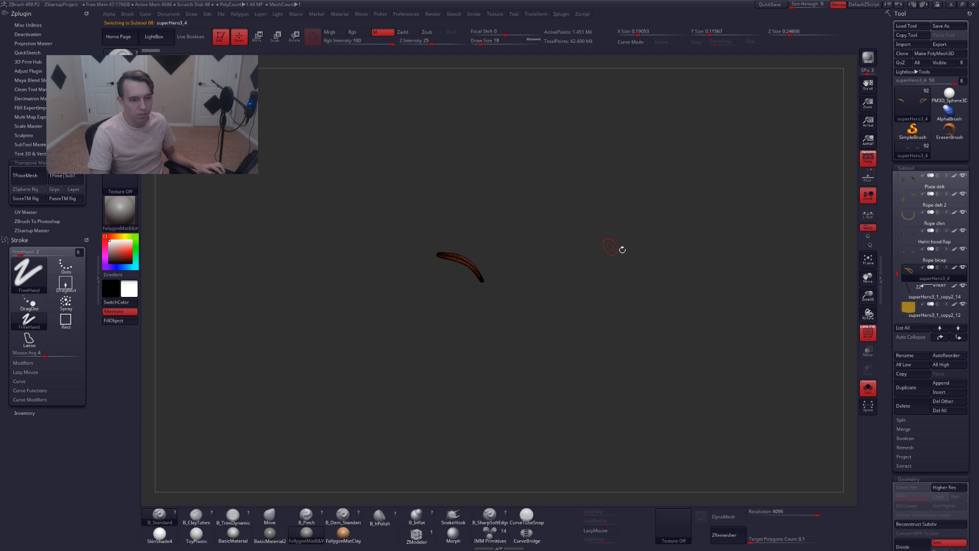
left_click(906, 406)
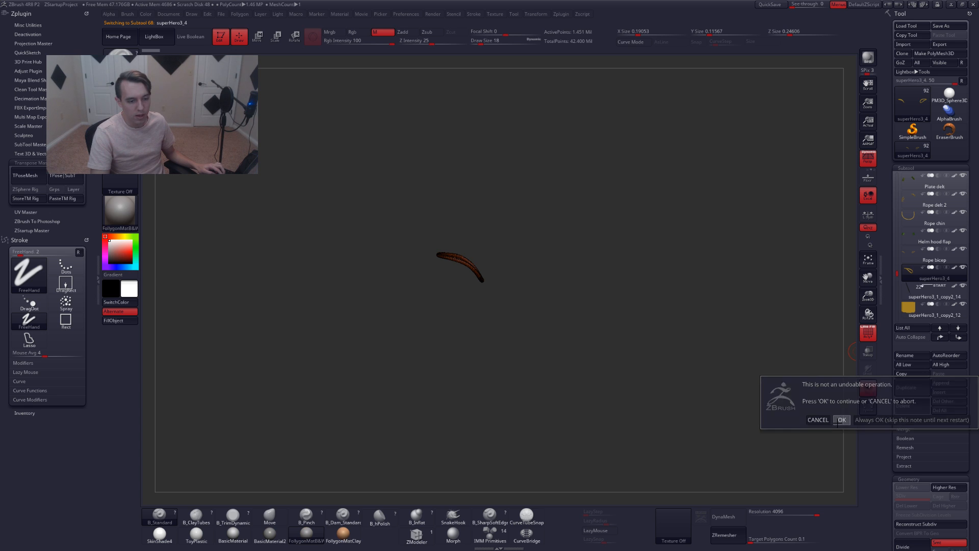
left_click(841, 419)
key("alt+s")
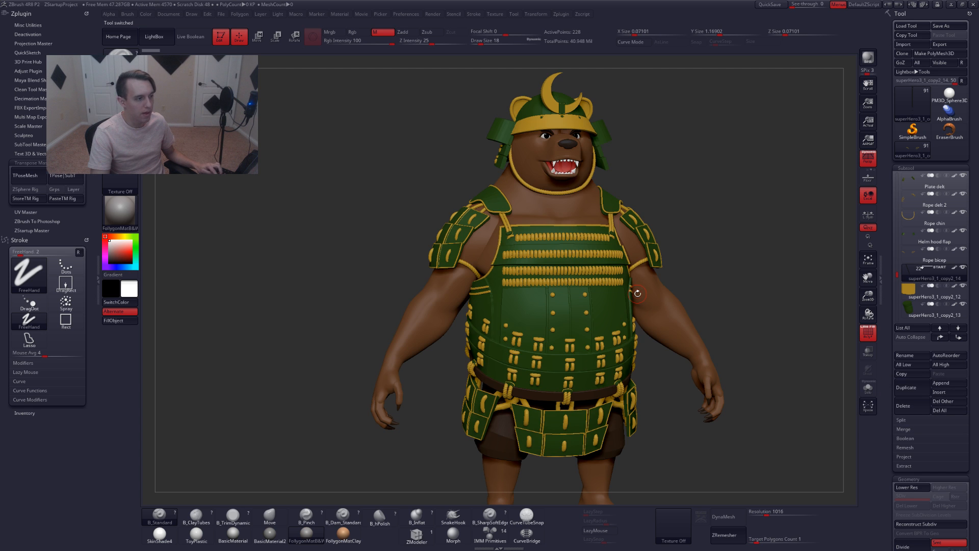
Frame and inspect the hammer model and its handle parts with polyframe
key("f")
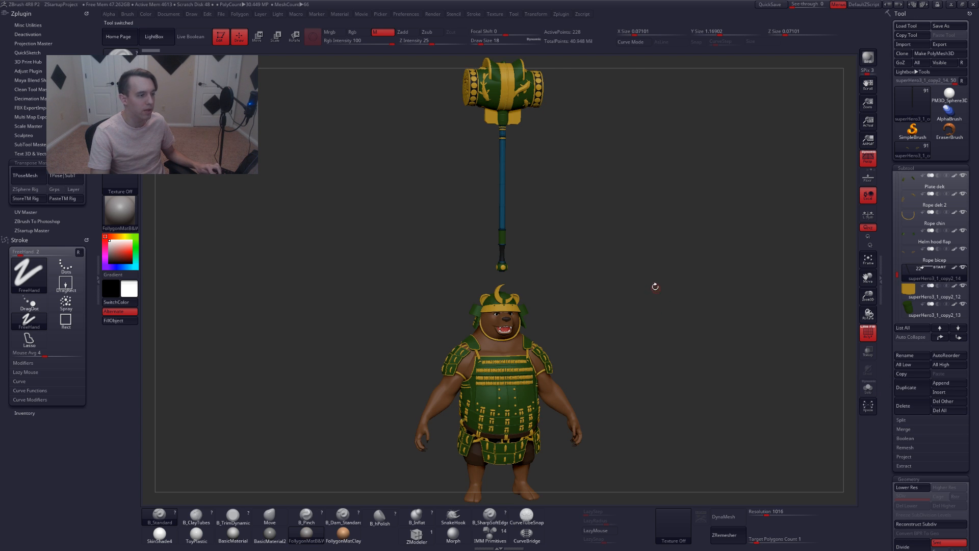
left_click_drag(655, 286, 654, 287, "shift")
left_click_drag(654, 287, 653, 423, "alt")
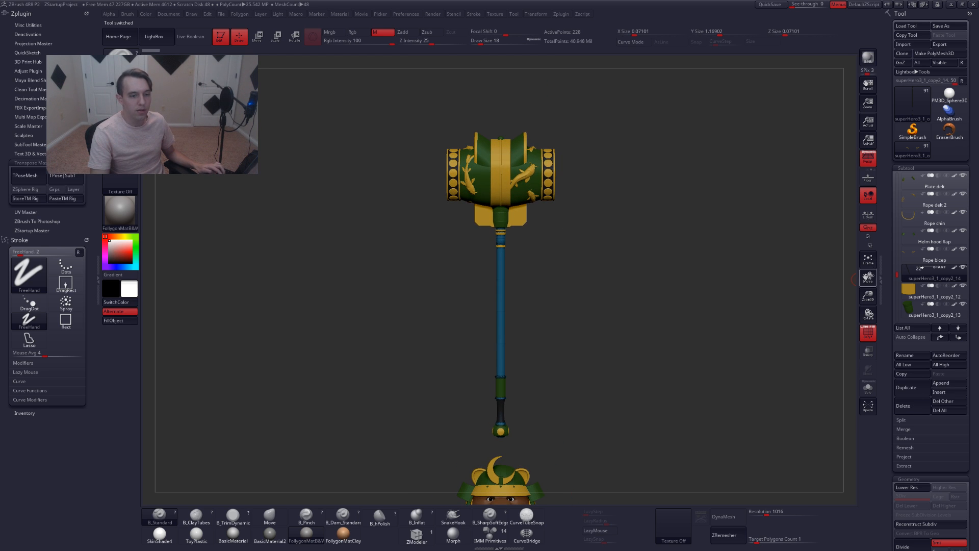
scroll(898, 277, "down", 2)
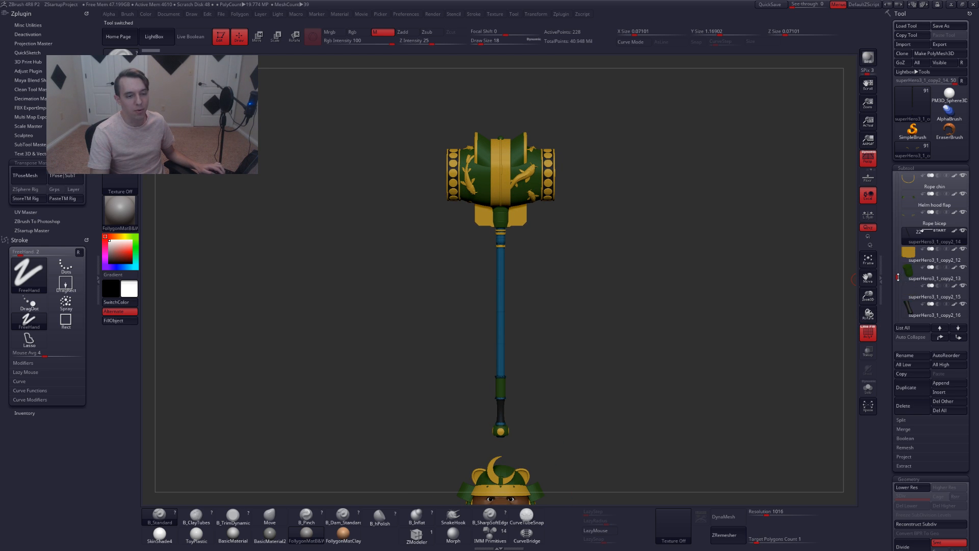
mouse_move(898, 277)
left_mouse_down()
mouse_move(895, 261)
mouse_move(896, 280)
left_mouse_up()
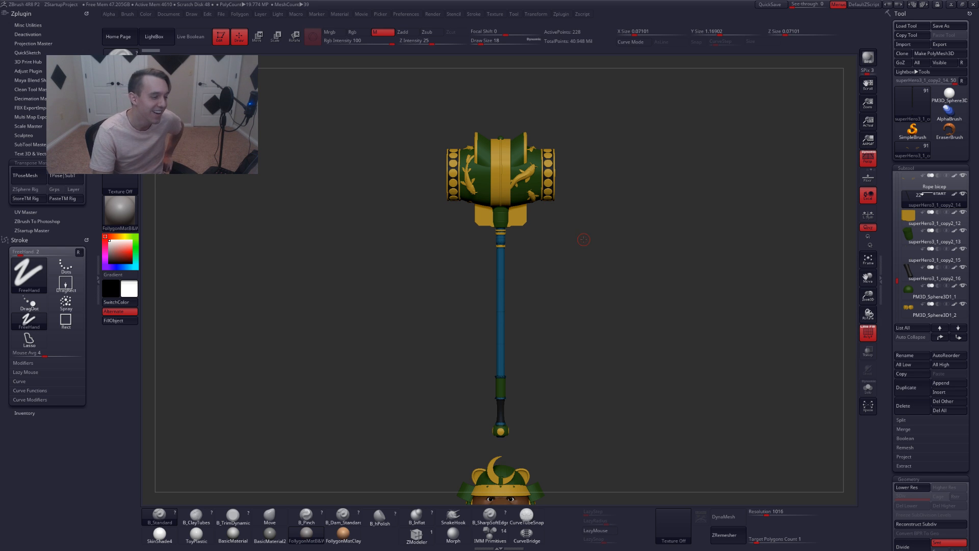
mouse_move(586, 260)
left_mouse_down("alt")
mouse_move(536, 267)
mouse_move(555, 249)
mouse_move(526, 225)
mouse_move(574, 263)
left_mouse_up("alt")
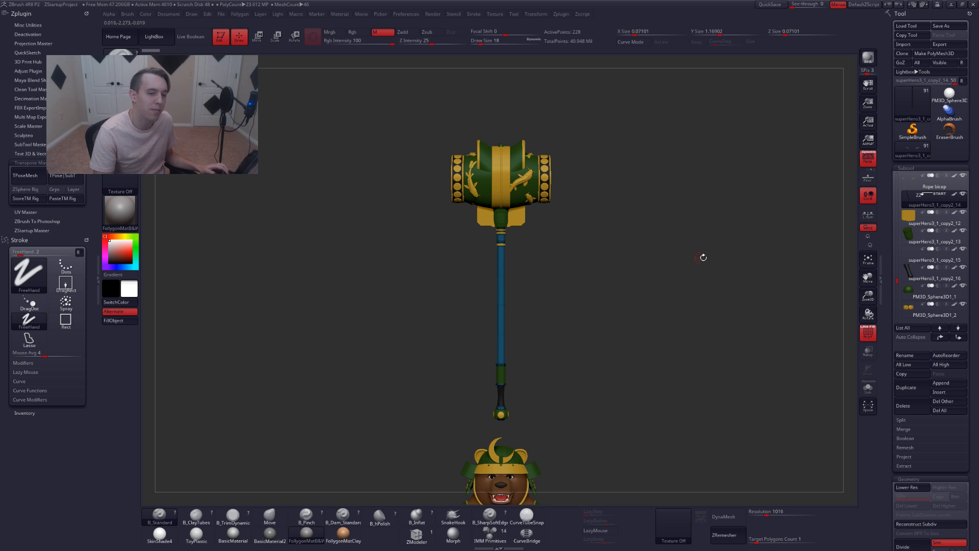
key("shift")
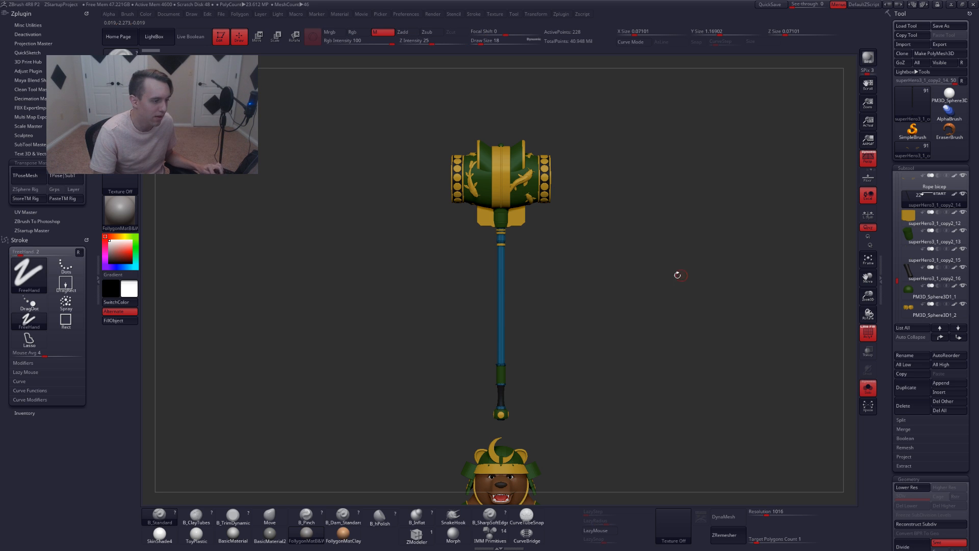
left_click(502, 284, "ctrl+shift")
left_click_drag(524, 313, 544, 271, "alt")
key("shift+f")
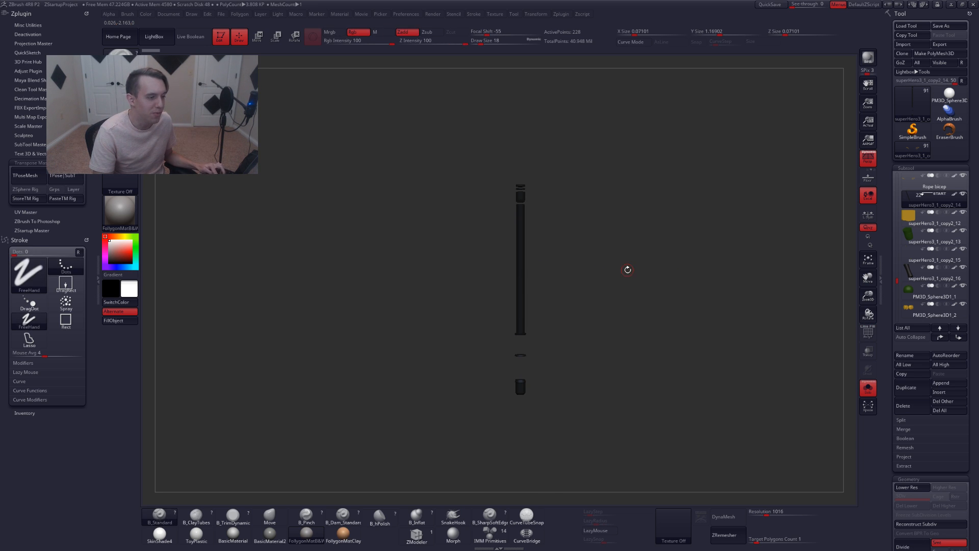
left_click(639, 274, "ctrl+shift")
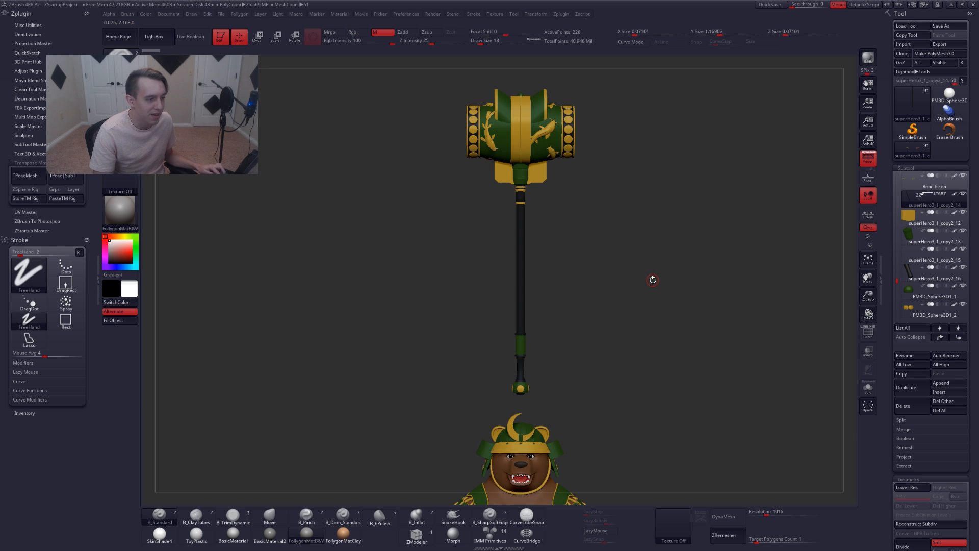
Rename the superHero3_1_copy2_14 subtool to Hammer handle
key("ctrl+shift+r")
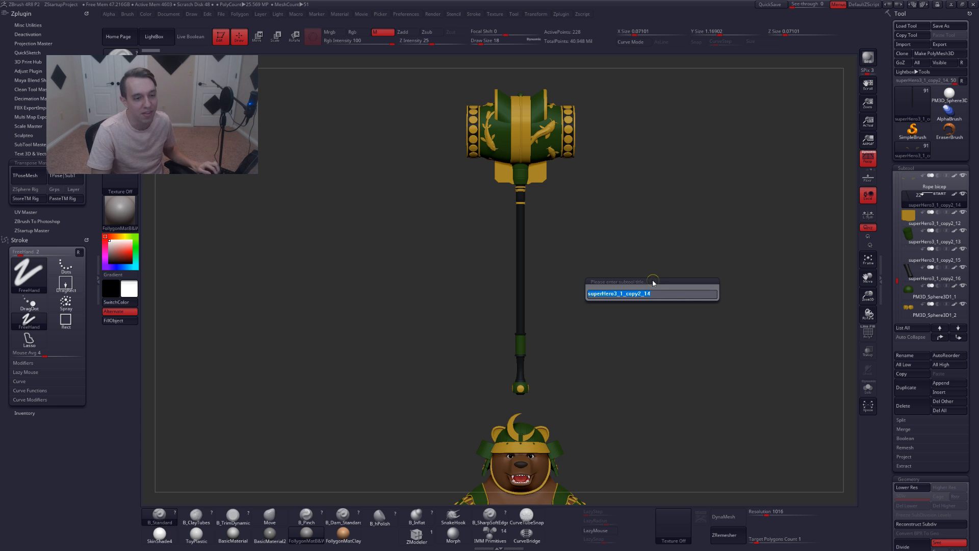
type("hammer handl")
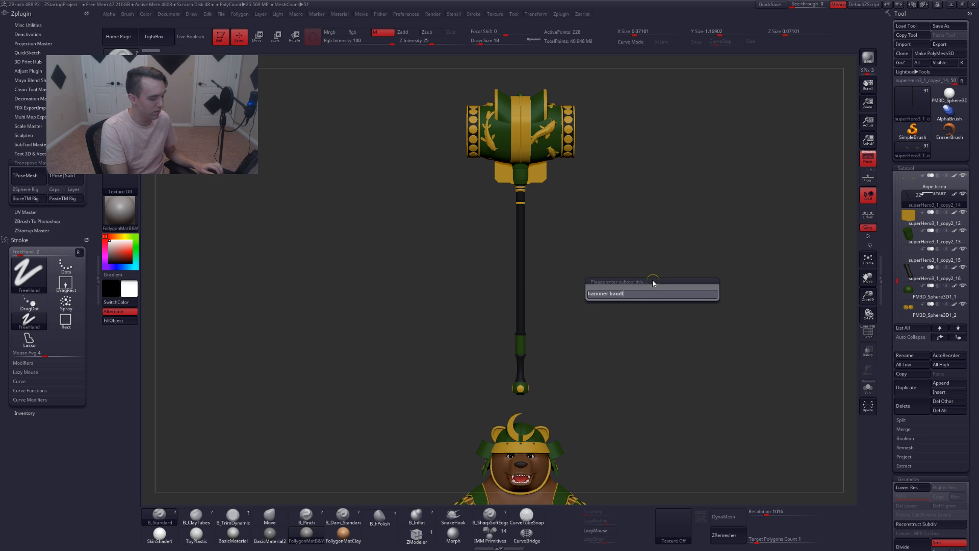
type("e")
key("Return")
Select the next subtool, superHero3_1_copy2_12, and rename it to Hammer trim
key("Down")
key("ctrl+r")
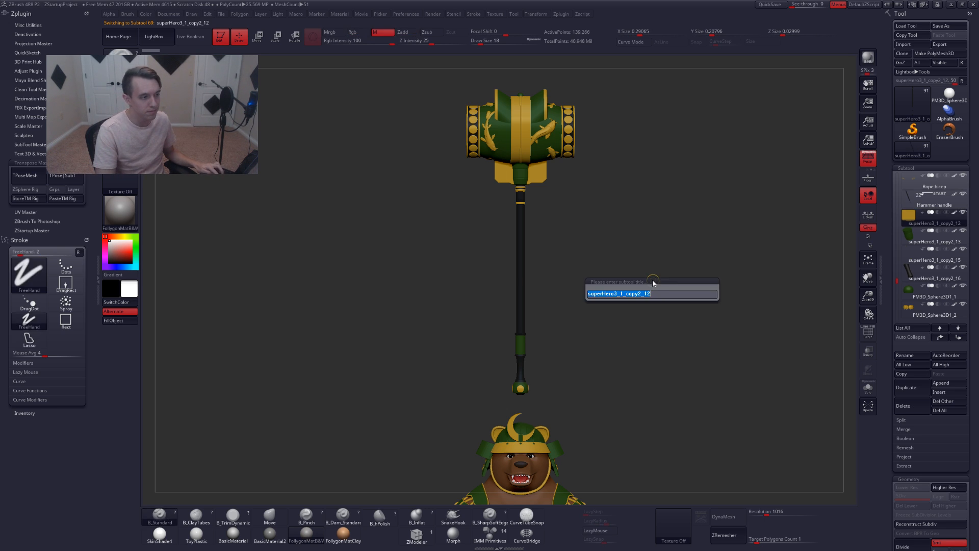
type("hammer")
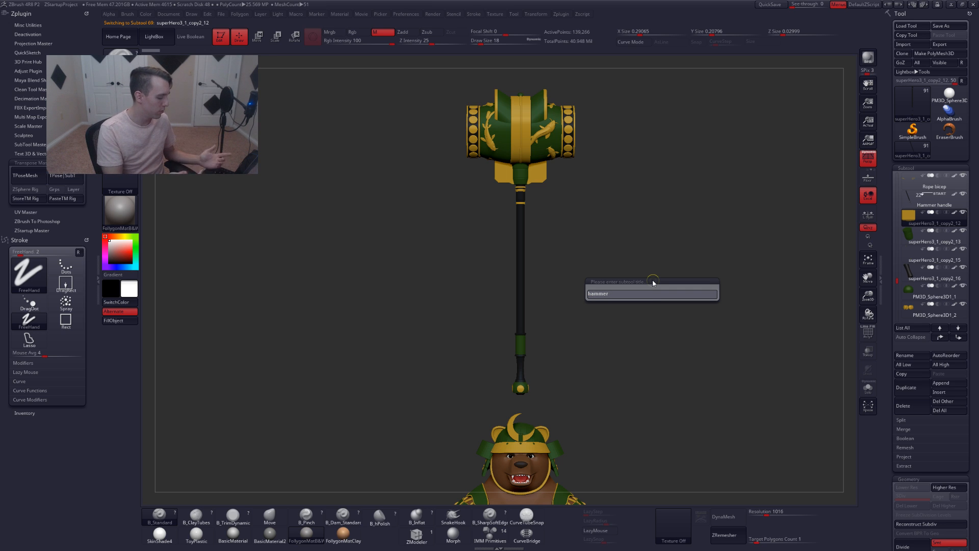
type(" trim")
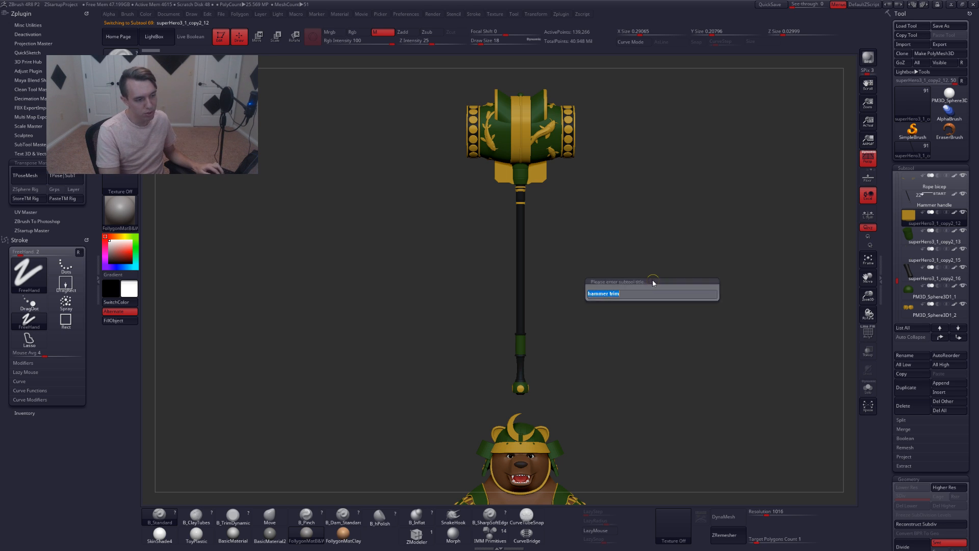
key("Return")
Select the superHero3_1_copy2_13 subtool and rename it to Hammer handle top
key("Down")
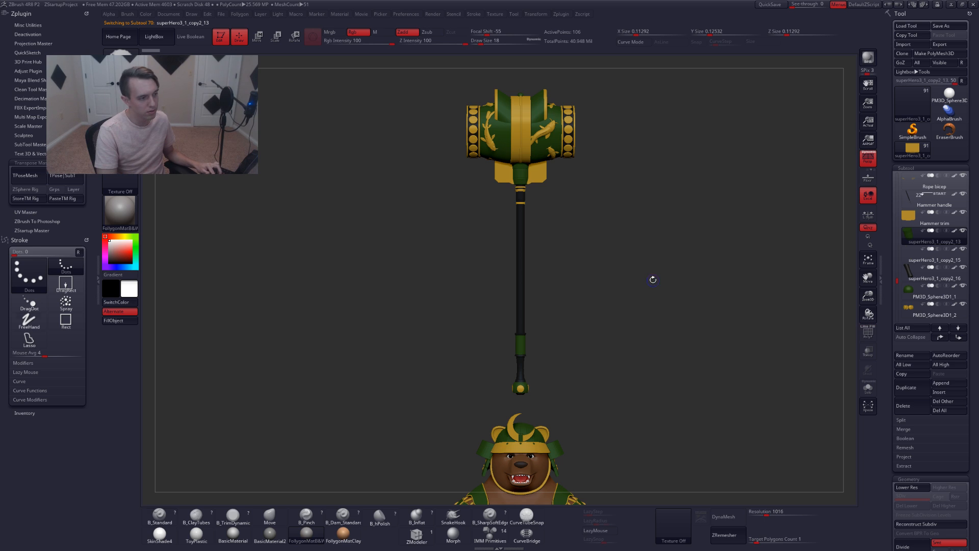
key("ctrl+r")
type("ham")
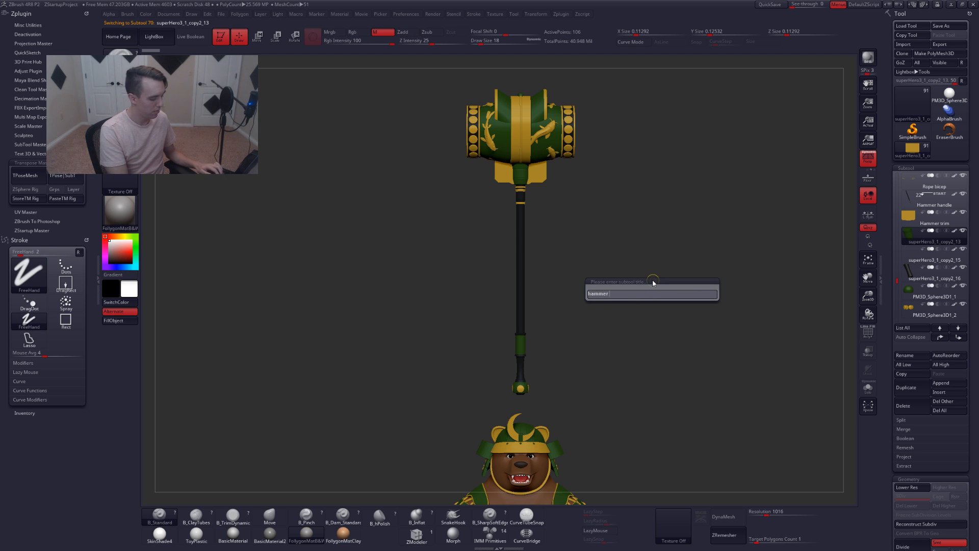
type("mer handle top")
key("Return")
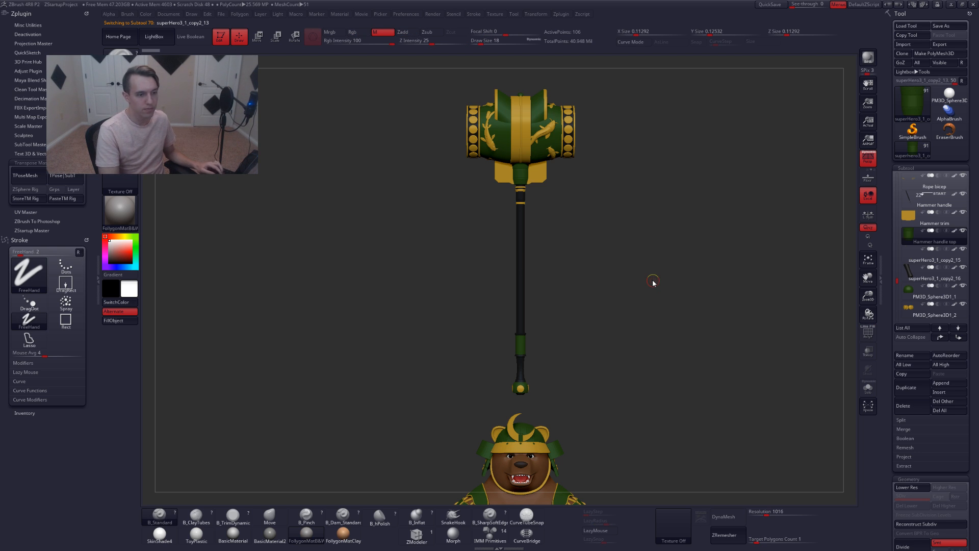
Select the next subtool, superHero3_1_copy2_15, and rename it to Hammer trim mid
key("Down")
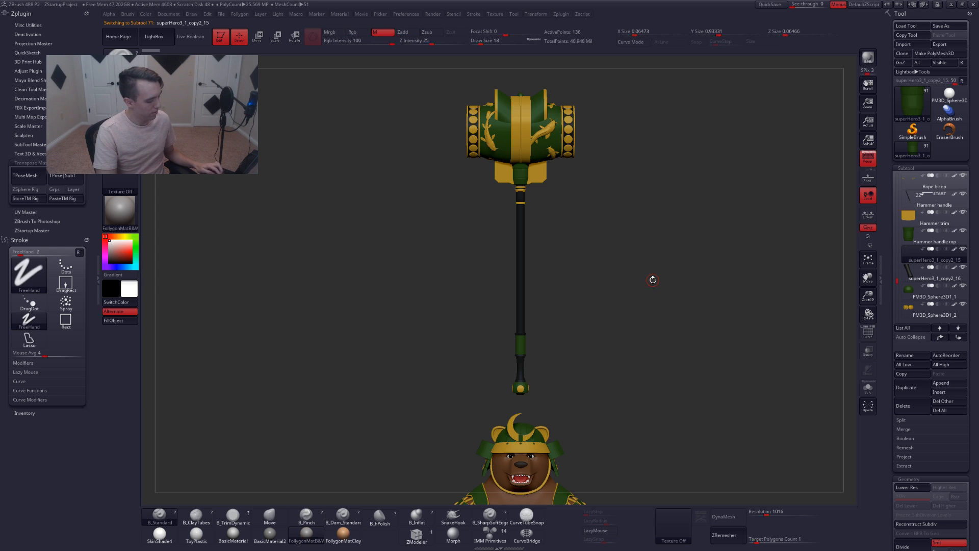
key("shift+f")
key("ctrl+r")
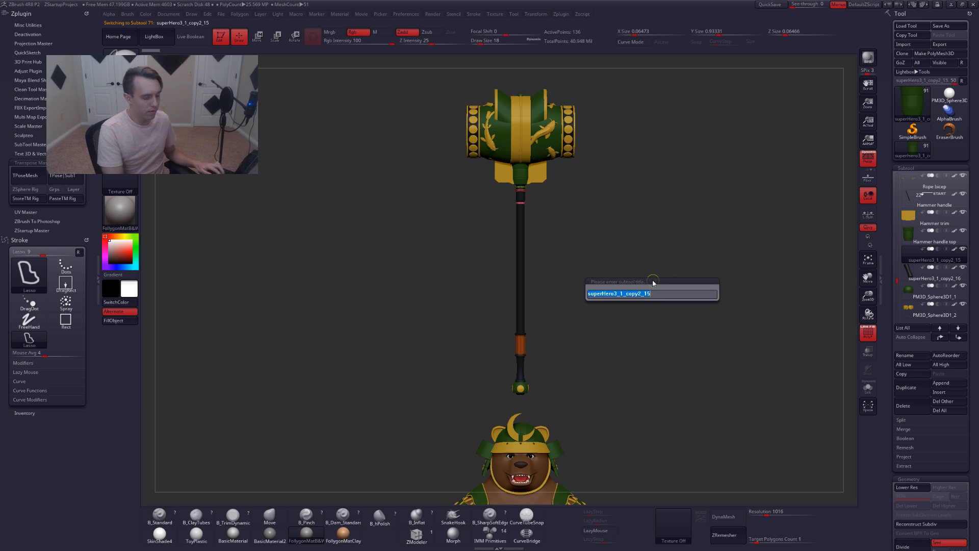
type("hammer trim mid")
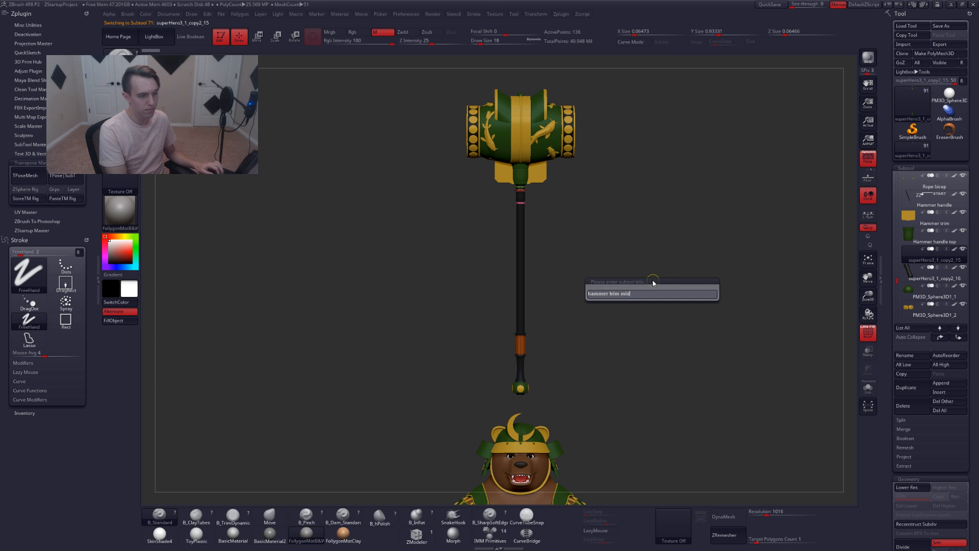
key("Return")
Select the superHero3_1_copy2_16 subtool and rename it to Hammer handle bot
key("alt+Down")
key("ctrl+r")
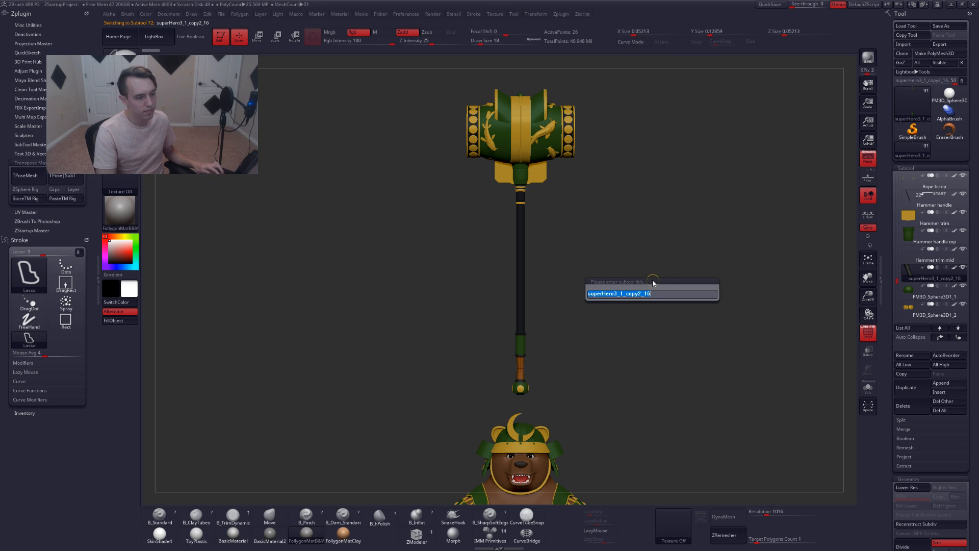
type("hammer handle ")
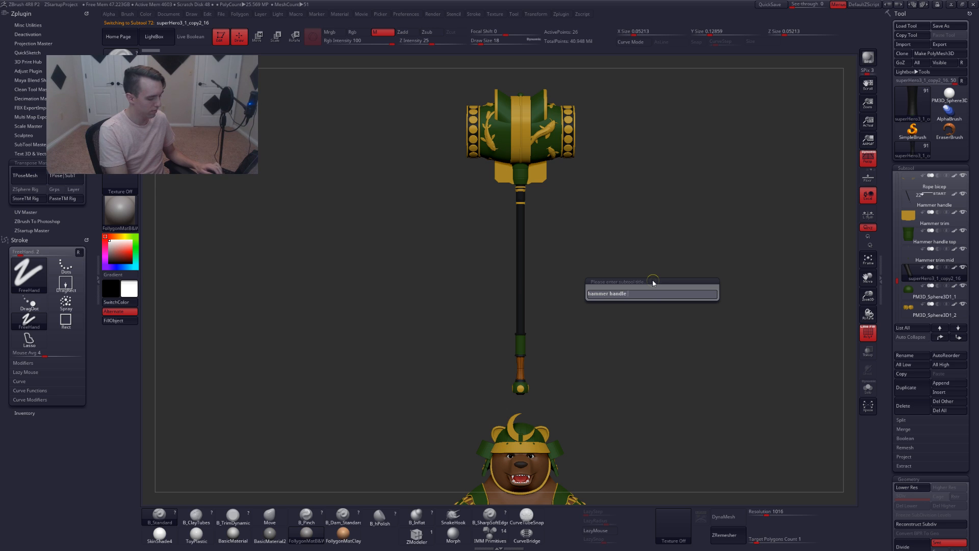
type("bot")
key("Return")
Select the PM3D_Sphere3D1_1 subtool and rename it to Hammer trim bot
key("alt+Down")
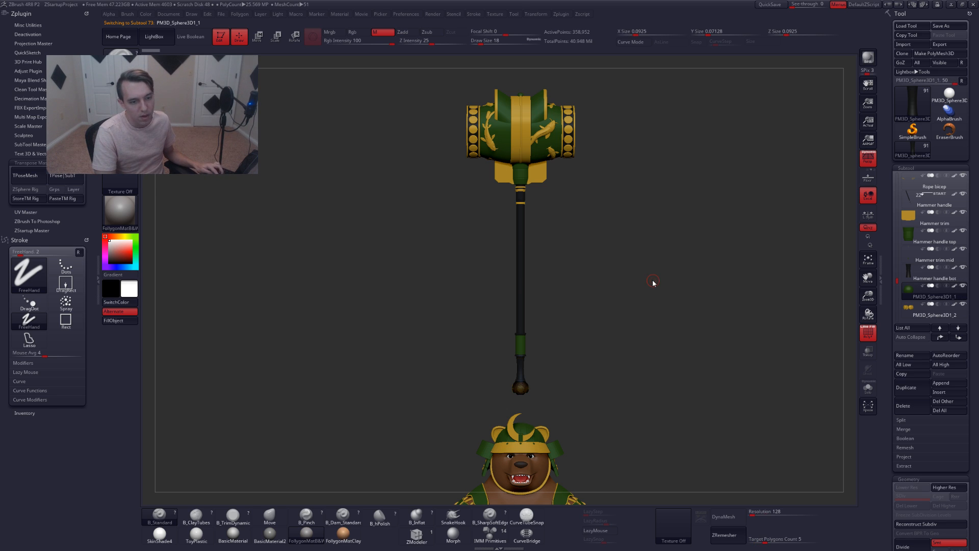
key("ctrl+r")
type("ham")
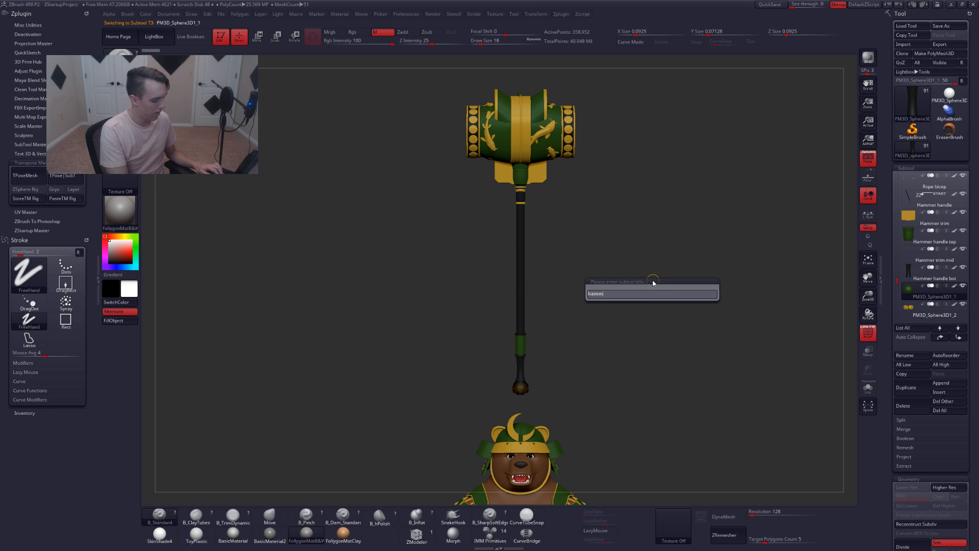
type("mer trim")
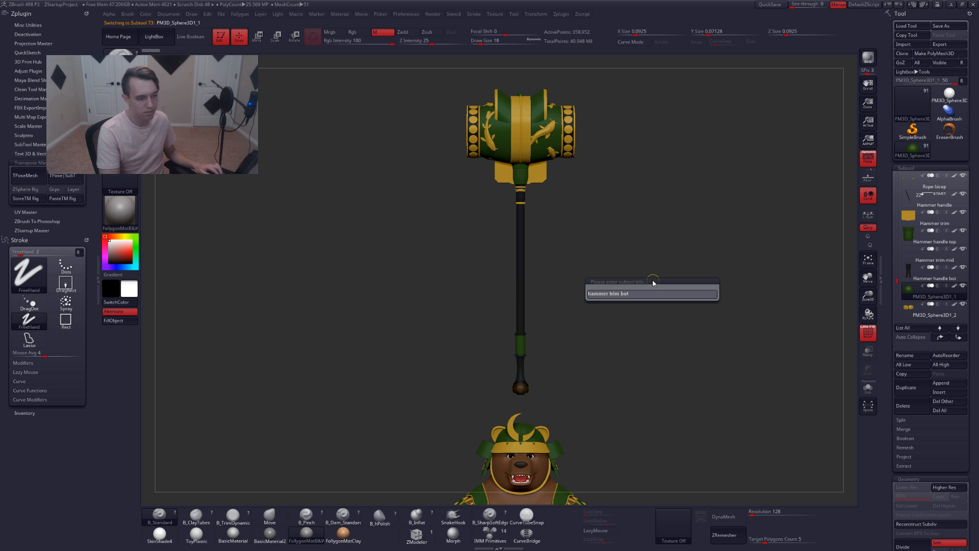
type(" bot")
key("Return")
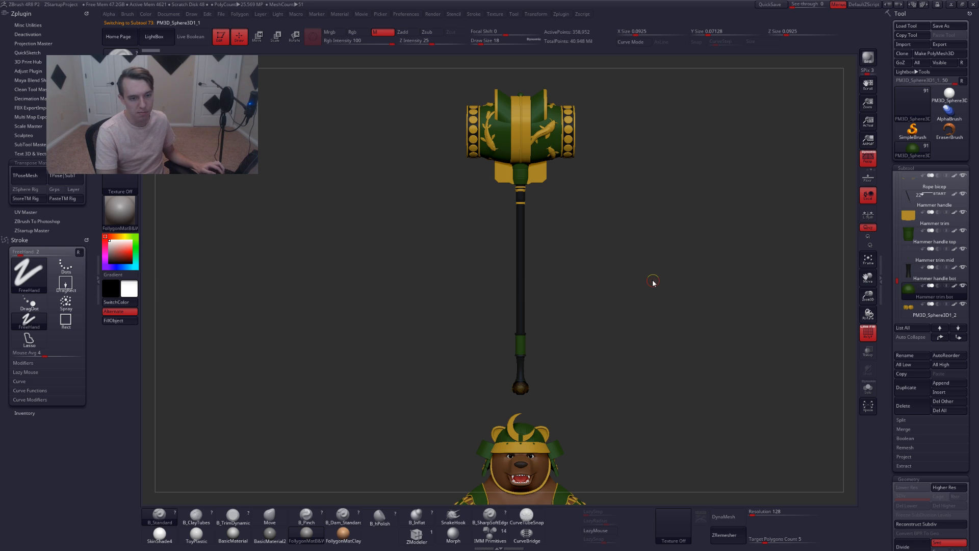
Select the PM3D_Sphere3D1_2 subtool and rename it to Hammer sphere trim
key("alt+Down")
key("ctrl+r")
type("h")
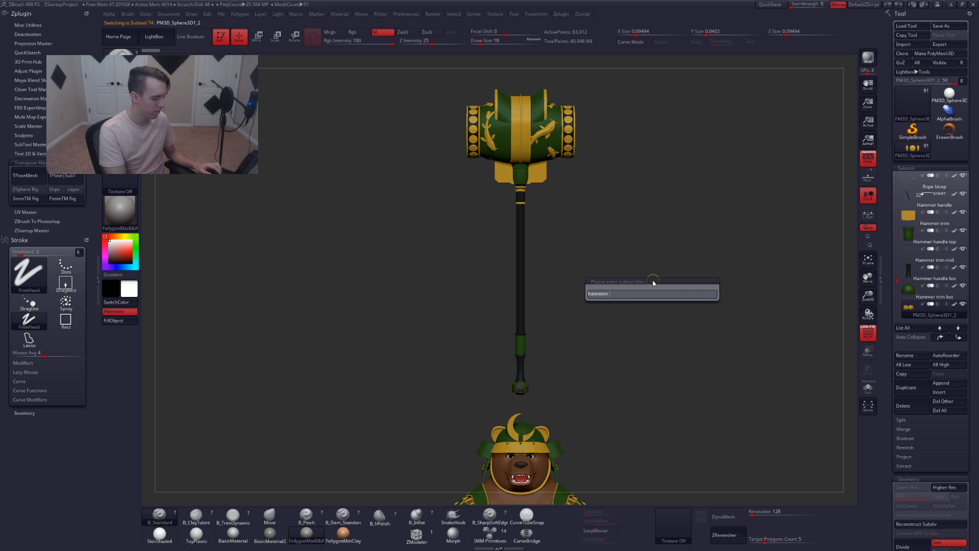
type("ammer sphere tr")
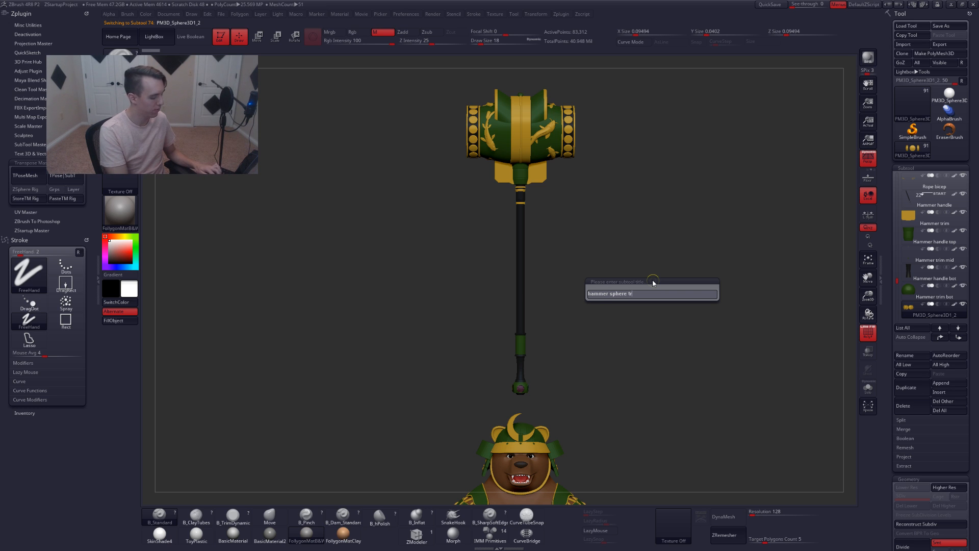
type("im")
key("Return")
Go back to the Hammer trim bot subtool and rename it to Hammer sphere
key("alt+Up")
key("ctrl+r")
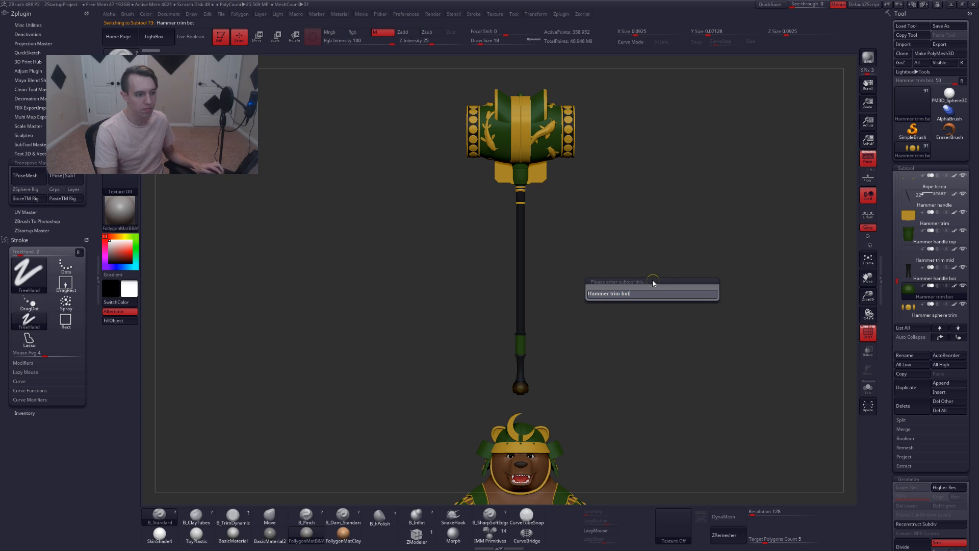
key("End")
key("BackSpace")
key("BackSpace")
key("BackSpace")
key("BackSpace")
type("sphere")
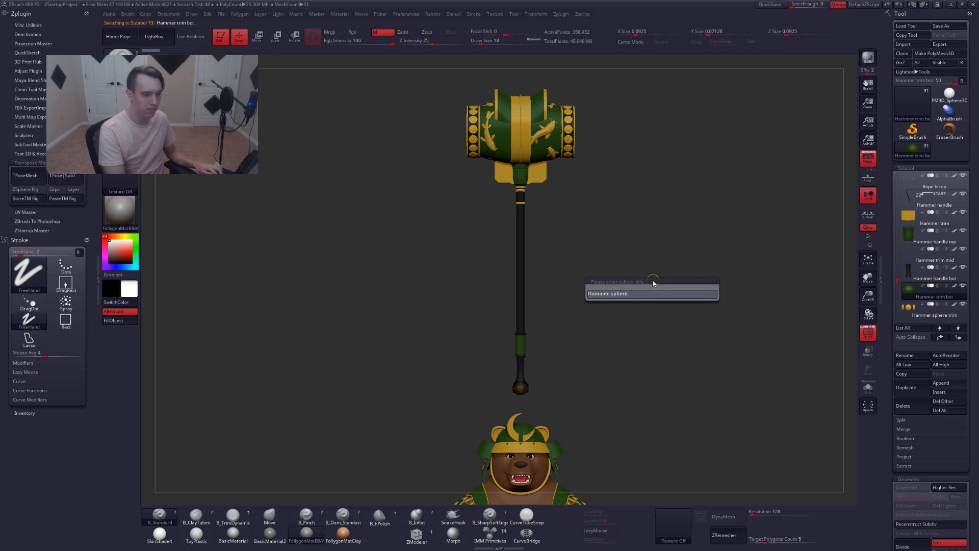
key("Return")
Select the superHero3_1_copy2_7 subtool and examine it in Solo mode and on the hammer head with polyframe
key("alt+Down")
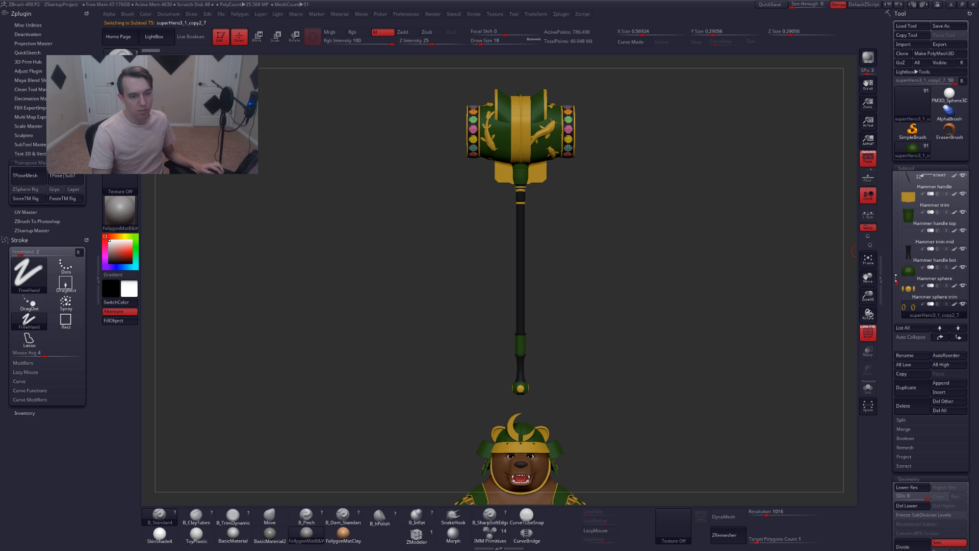
left_click_drag(899, 283, 901, 288)
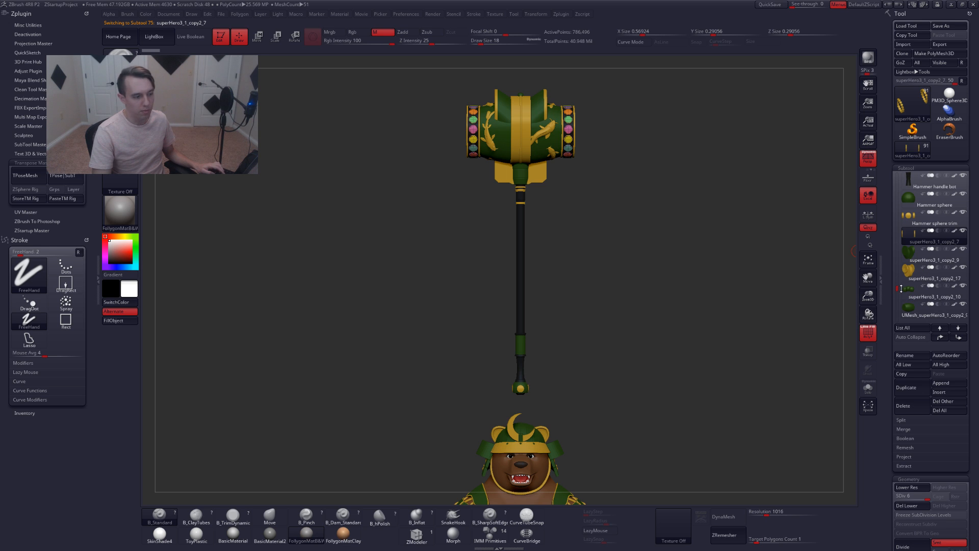
left_click_drag(664, 341, 640, 203, "alt")
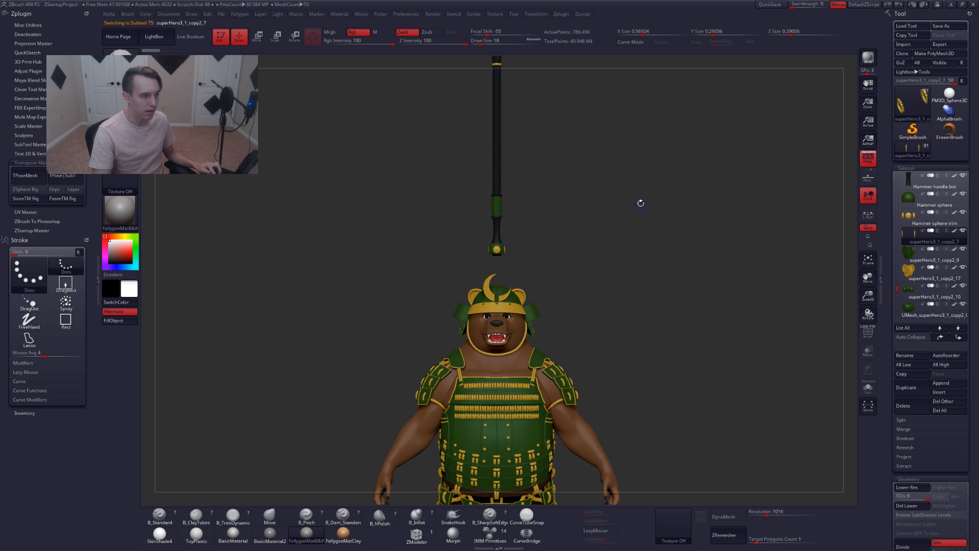
key("alt+s")
left_click_drag(563, 184, 568, 339, "alt")
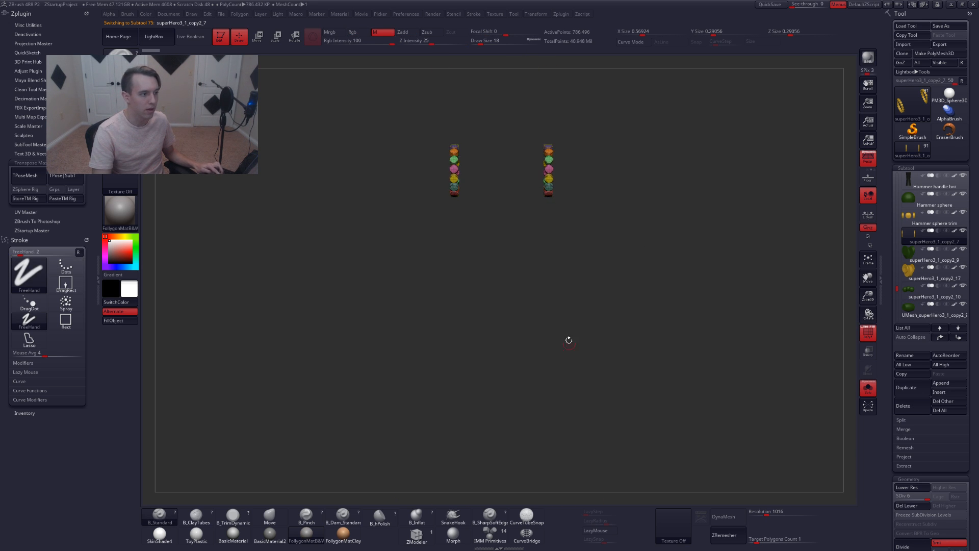
left_click_drag(510, 158, 546, 262, "alt")
key("alt+s")
right_click_drag(513, 260, 544, 223)
key("shift+f")
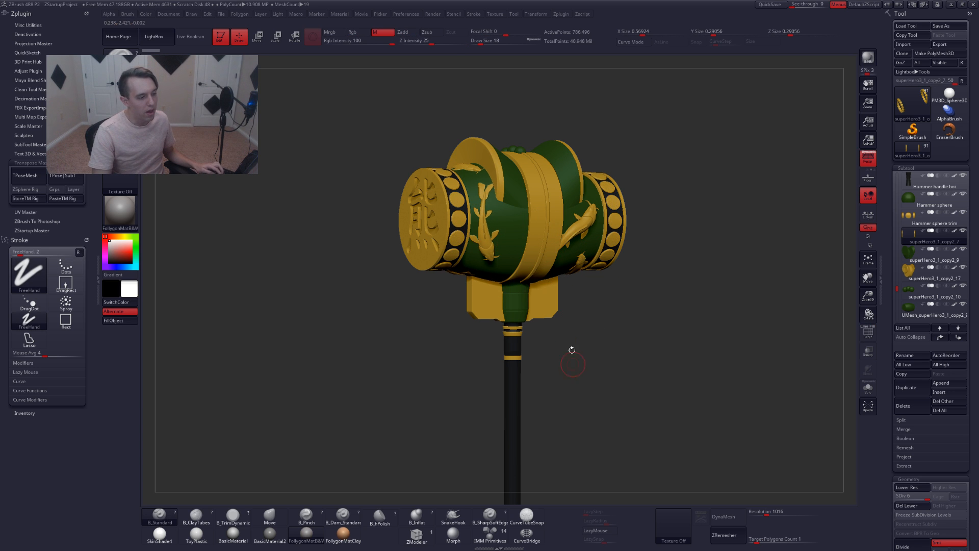
right_click_drag(587, 329, 589, 306, "ctrl")
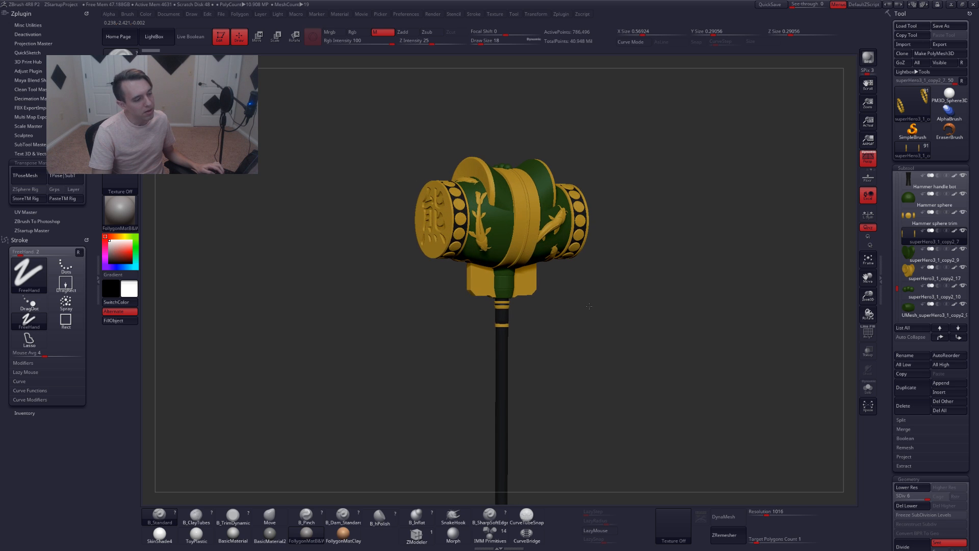
right_click_drag(555, 211, 531, 261)
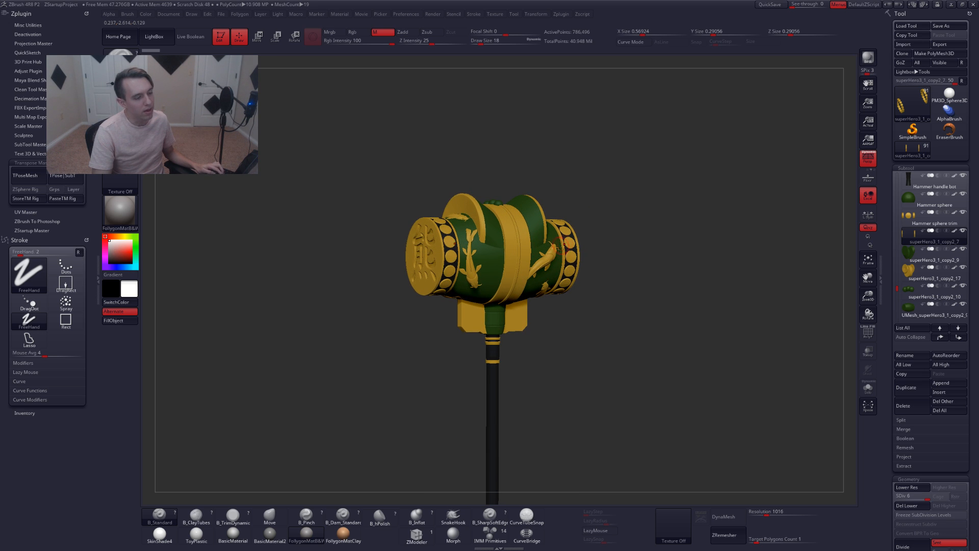
mouse_move(525, 299)
right_mouse_down()
mouse_move(540, 306)
mouse_move(558, 286)
mouse_move(548, 269)
mouse_move(491, 277)
mouse_move(506, 275)
mouse_move(494, 300)
right_mouse_up()
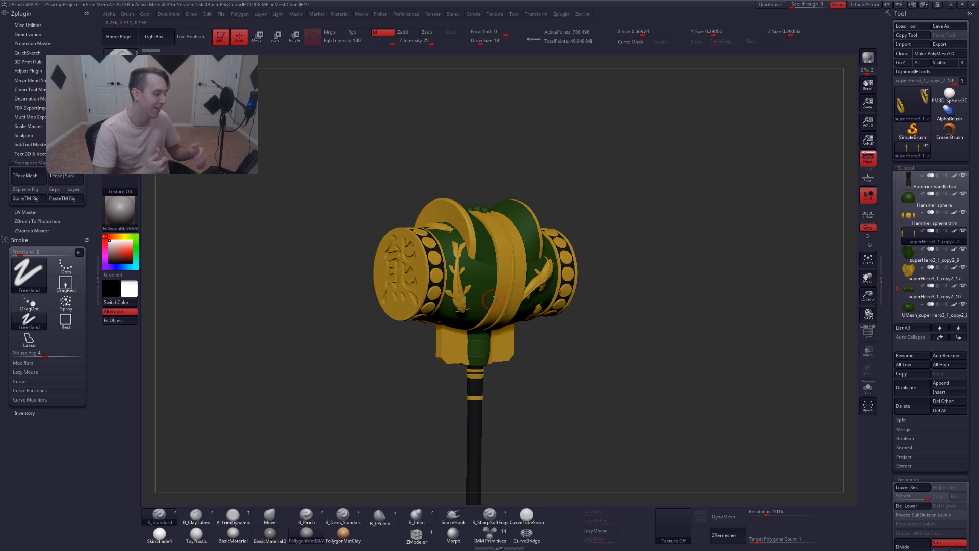
key("shift+f")
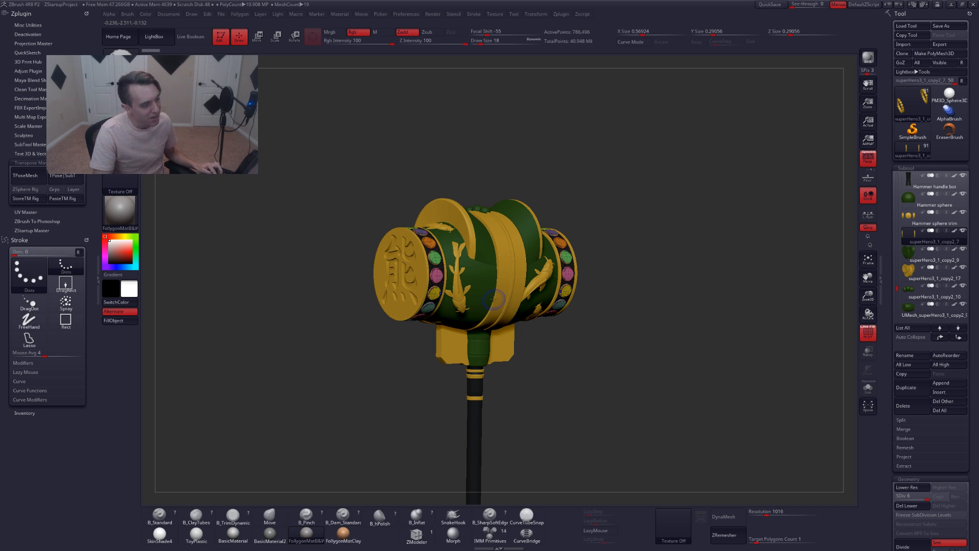
key("shift+f")
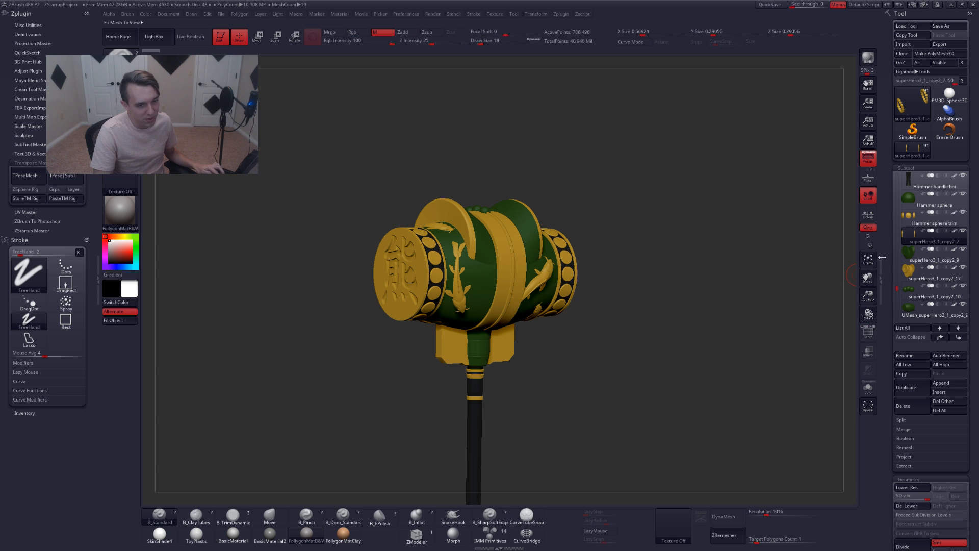
Rename the superHero3_1_copy2_7 subtool to Hammer circles
key("ctrl+r")
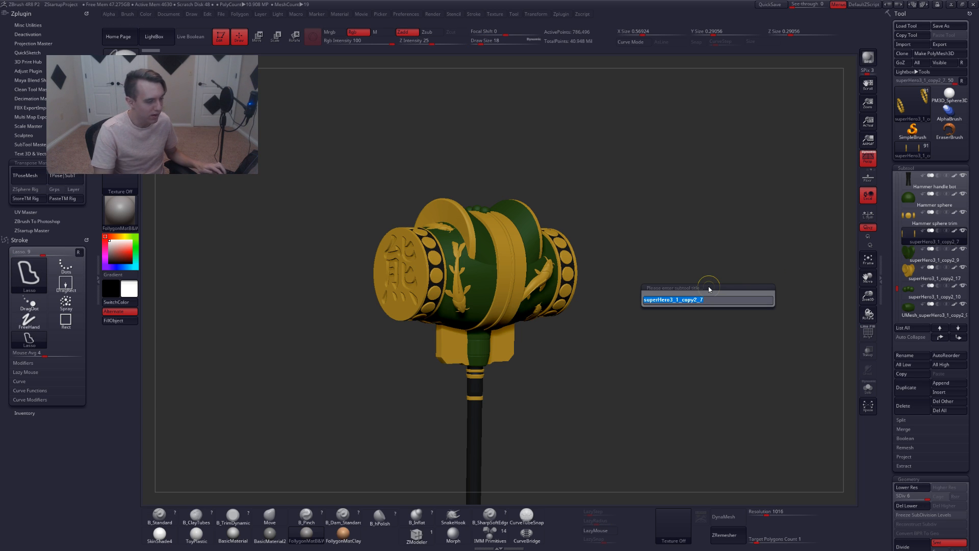
type("hammer circles")
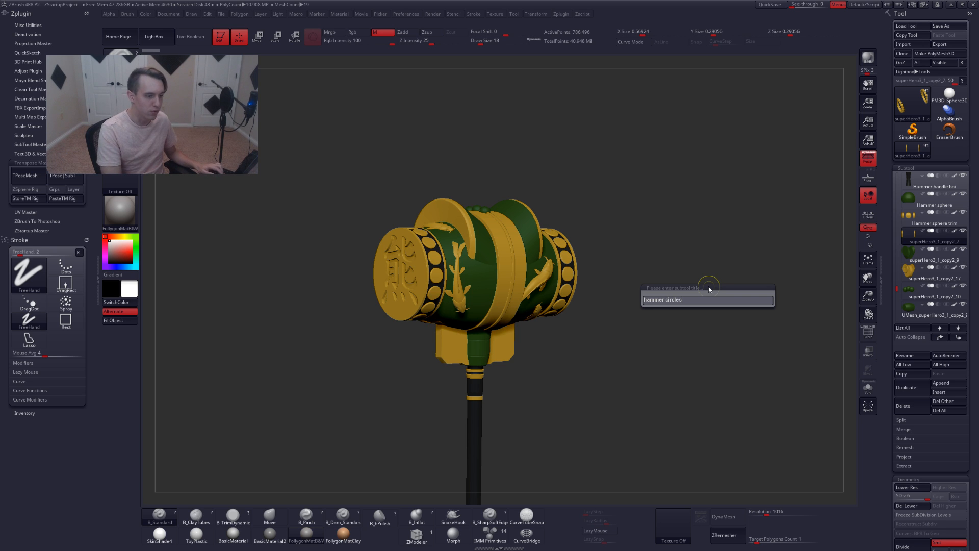
key("Return")
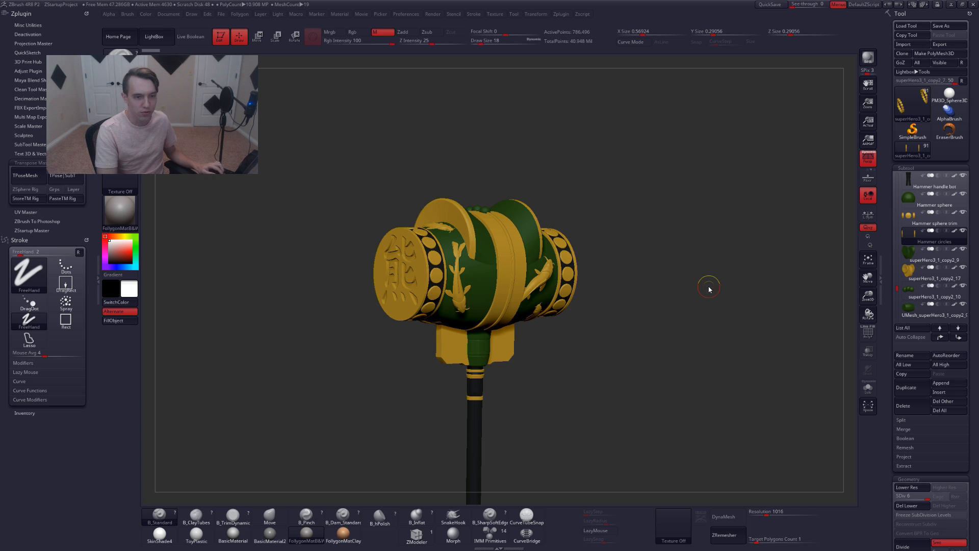
Select the superHero3_1_copy2_9 subtool and rename it to Hammer semi circle
key("Down")
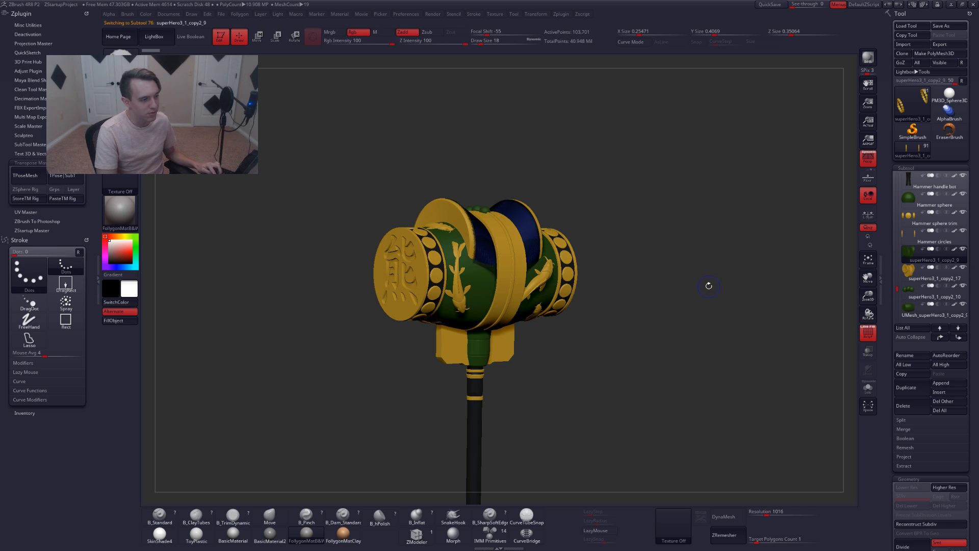
key("ctrl+r")
type("ham")
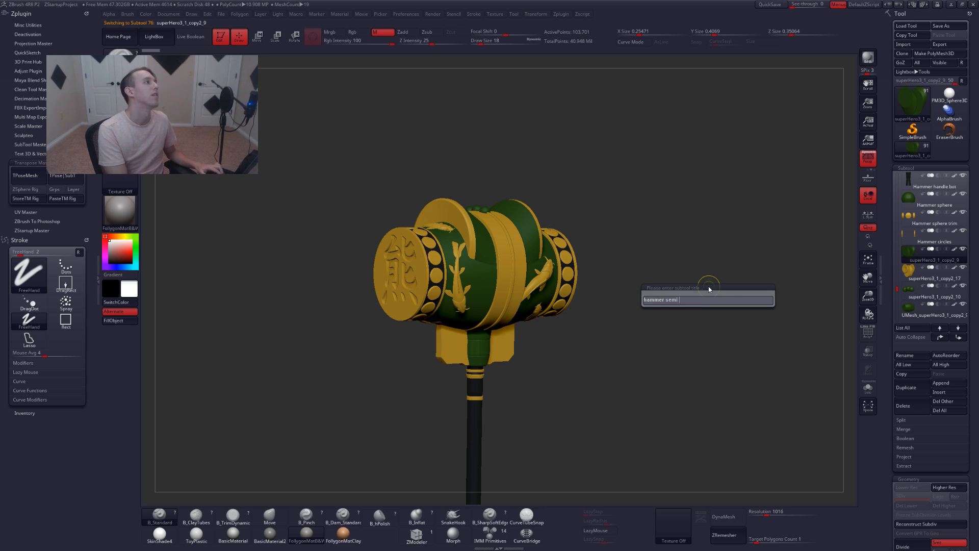
type("mer semi circl")
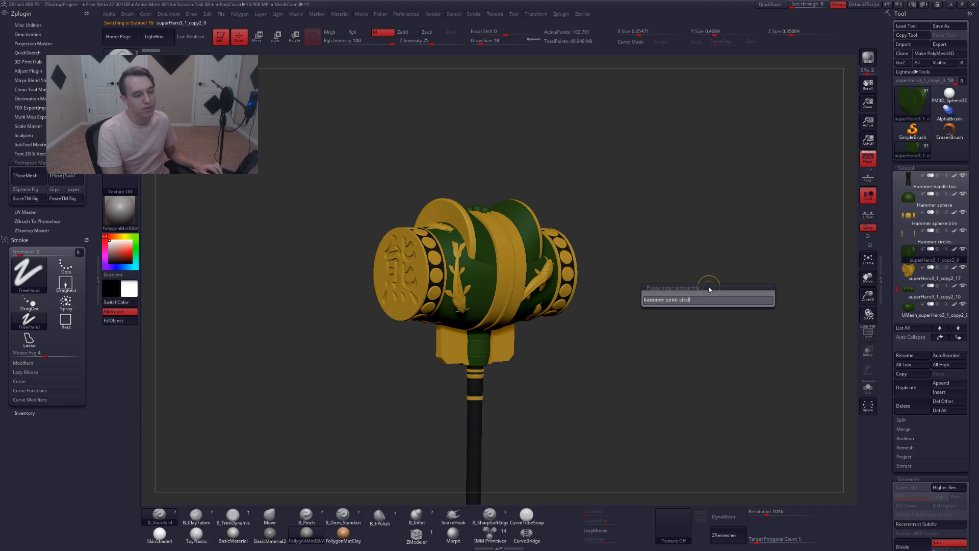
type("e")
key("Return")
left_click(708, 286, "ctrl")
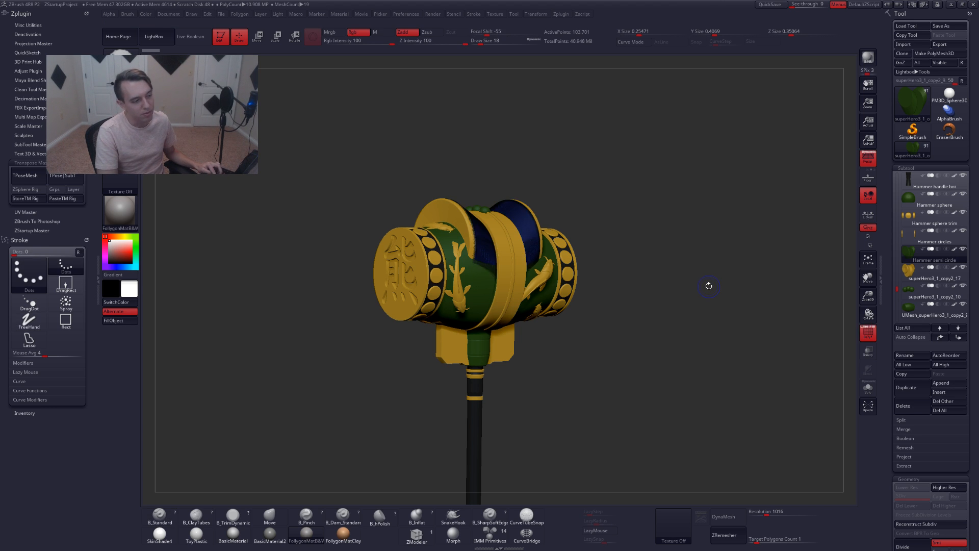
left_click(708, 285, "ctrl")
Select the superHero3_1_copy2_17 subtool and rename it to Hammer semi circle trim
key("Down")
key("F2")
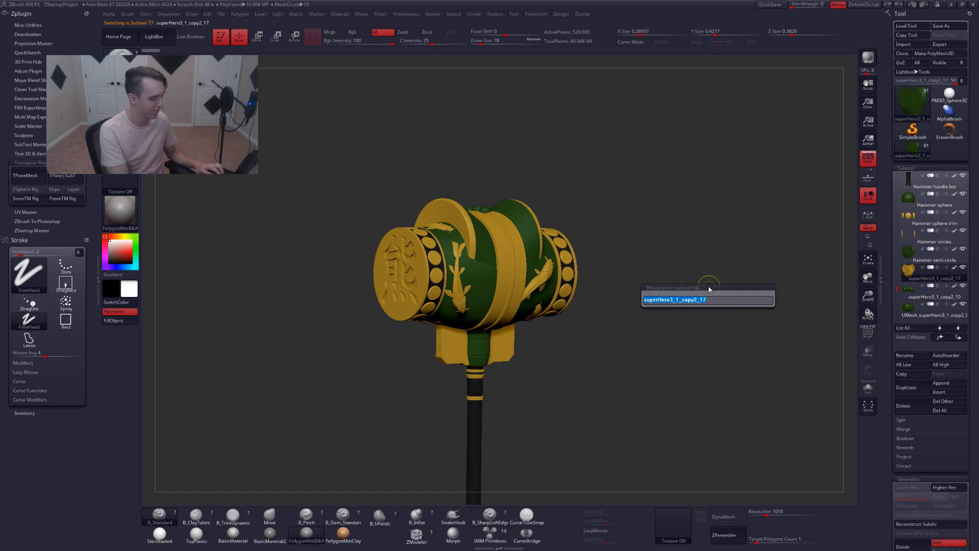
type("hammer")
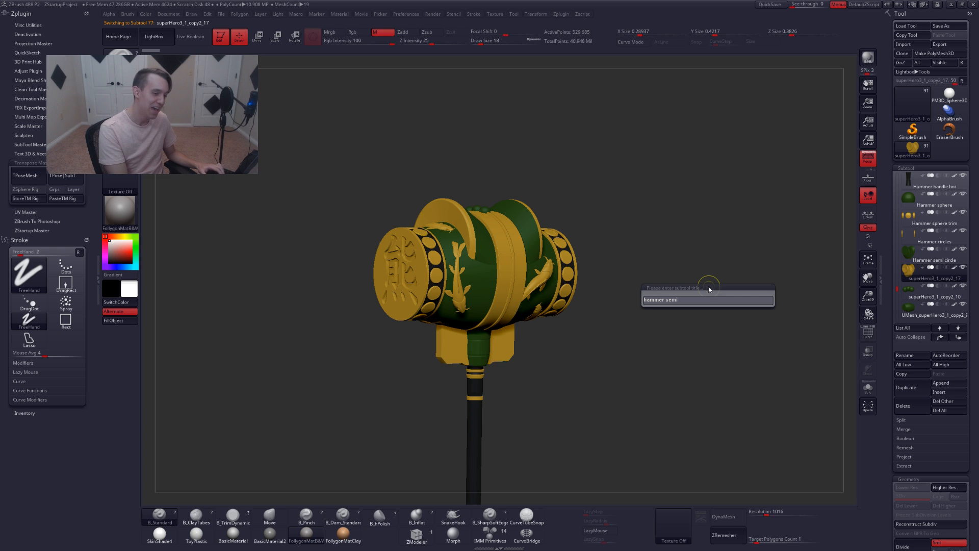
type("semi c")
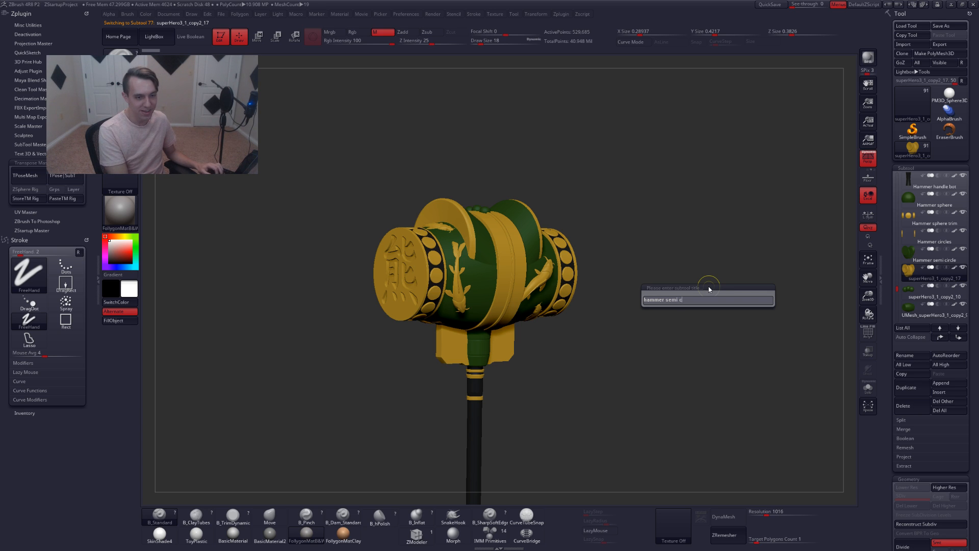
type("ircle tri")
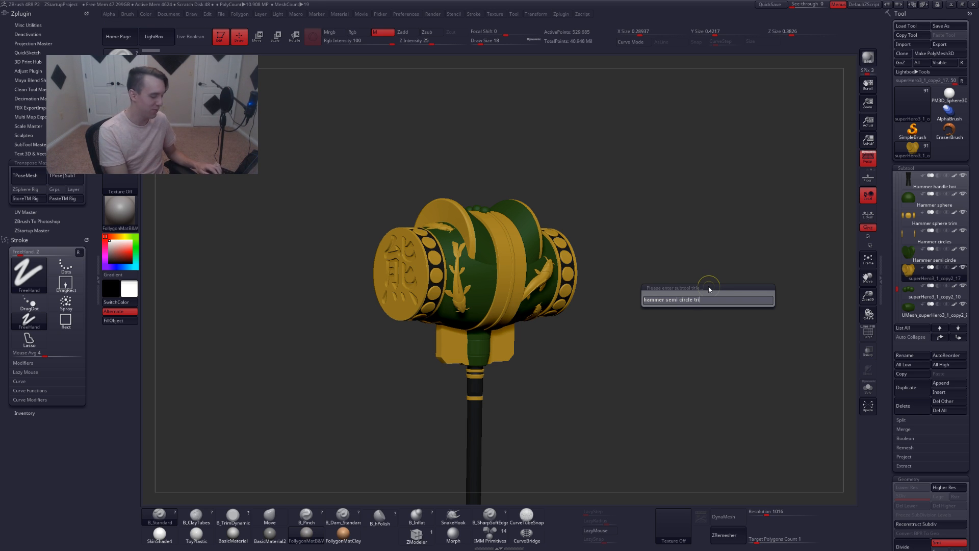
type("m")
key("Return")
Select the superHero3_1_copy2_10 subtool and rename it to Hammer spheres top
key("Down")
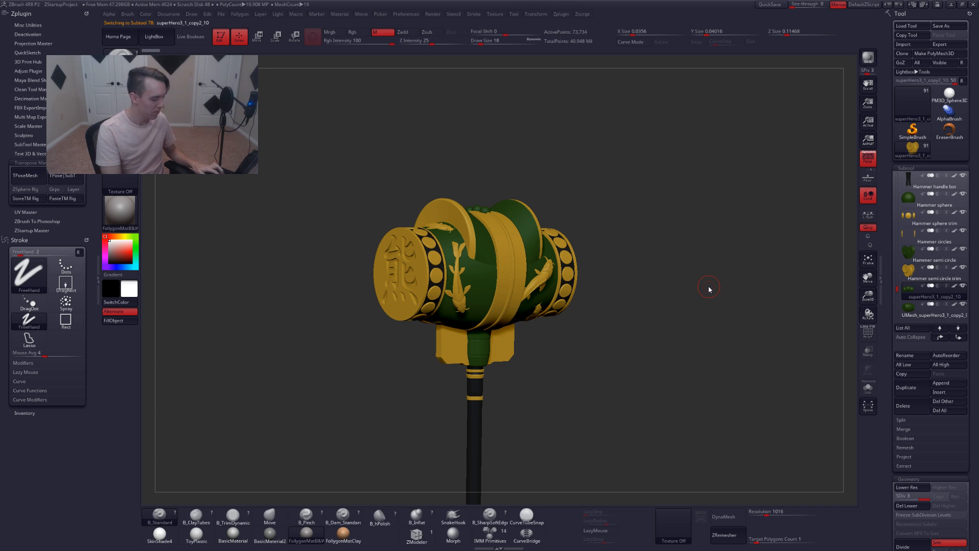
key("F2")
type("hamme")
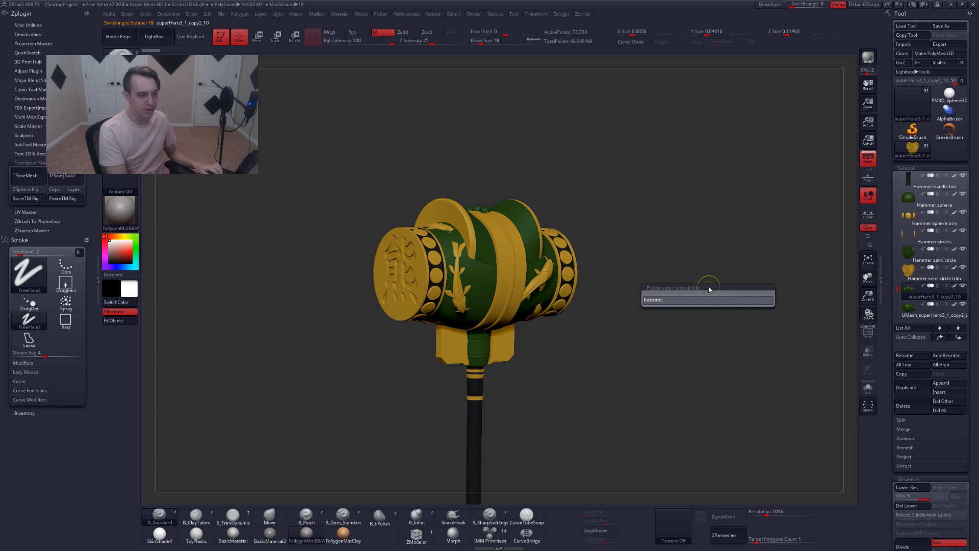
type("r spheres top")
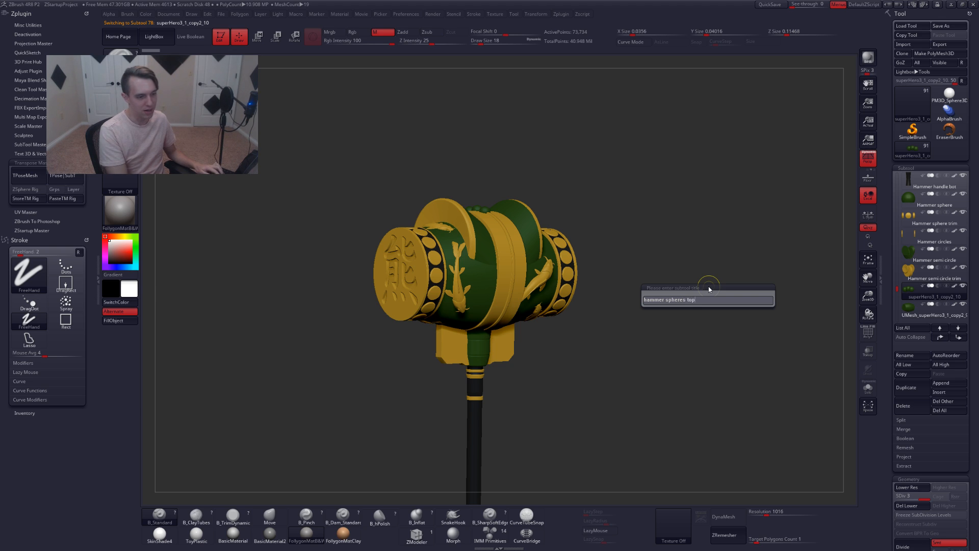
key("Return")
Select the UMesh_superHero3_1_copy2_9 subtool and rename it to Hammer
key("Down")
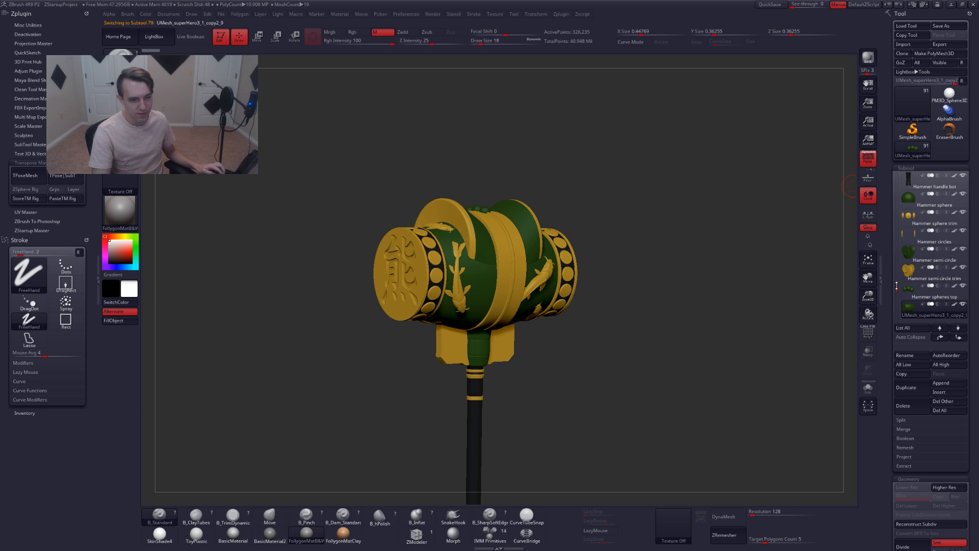
scroll(897, 286, "up", 1)
scroll(900, 286, "down", 6)
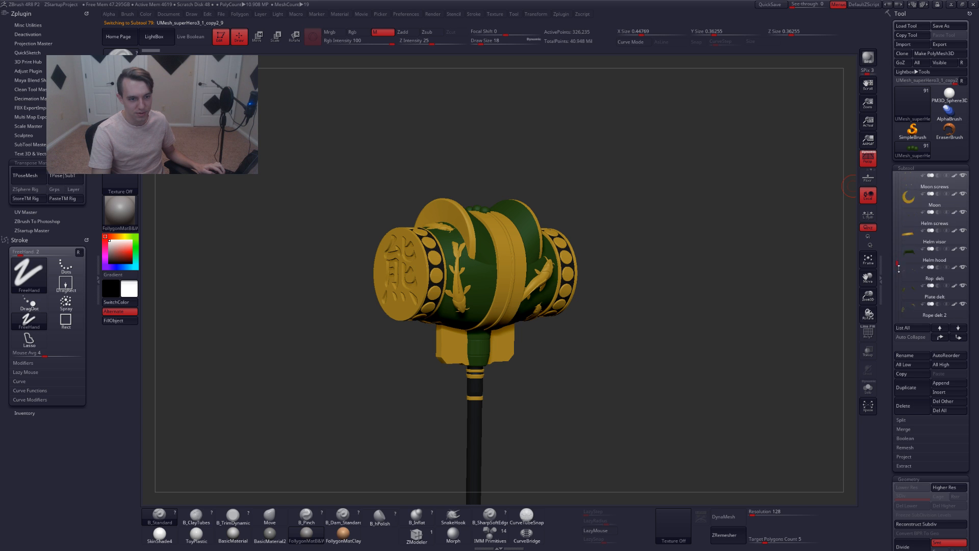
left_click_drag(694, 280, 714, 273)
key("ctrl+shift+r")
type("ham")
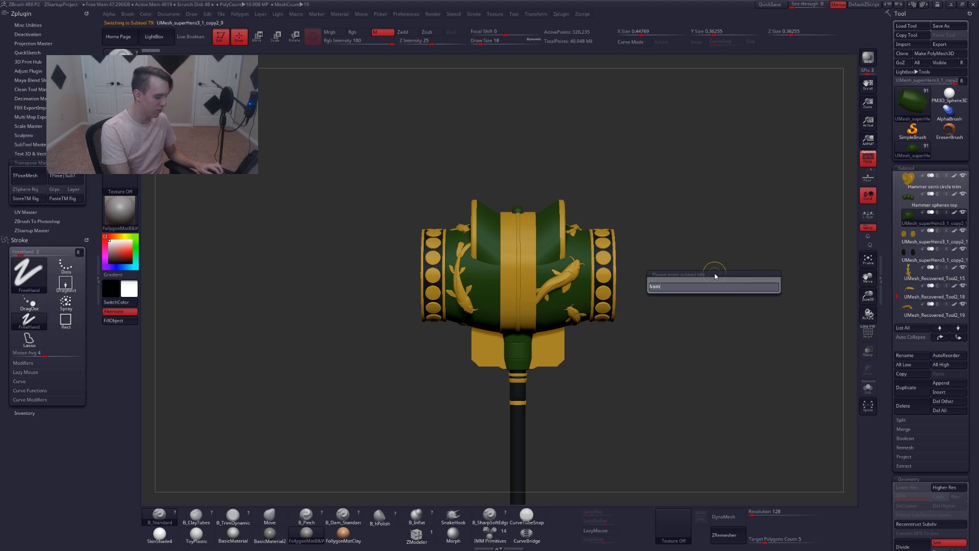
type("mer")
key("Return")
Inspect the UMesh_superHero3_1_copy2_10 subtool with polyframe and Solo, then rename it to Hammer end plates
key("shift+f")
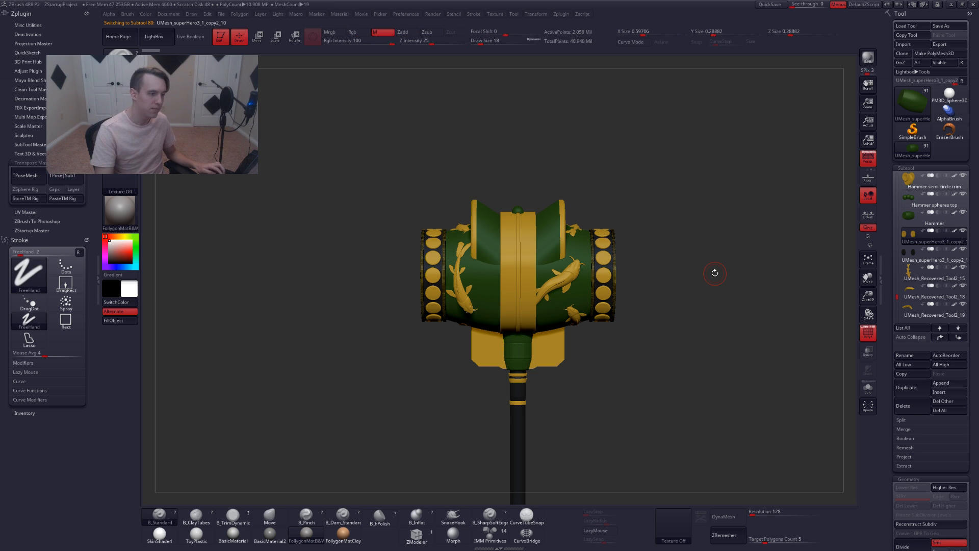
left_click_drag(667, 311, 684, 314)
key("alt+s")
key("shift+f")
key("alt+s")
key("ctrl+r")
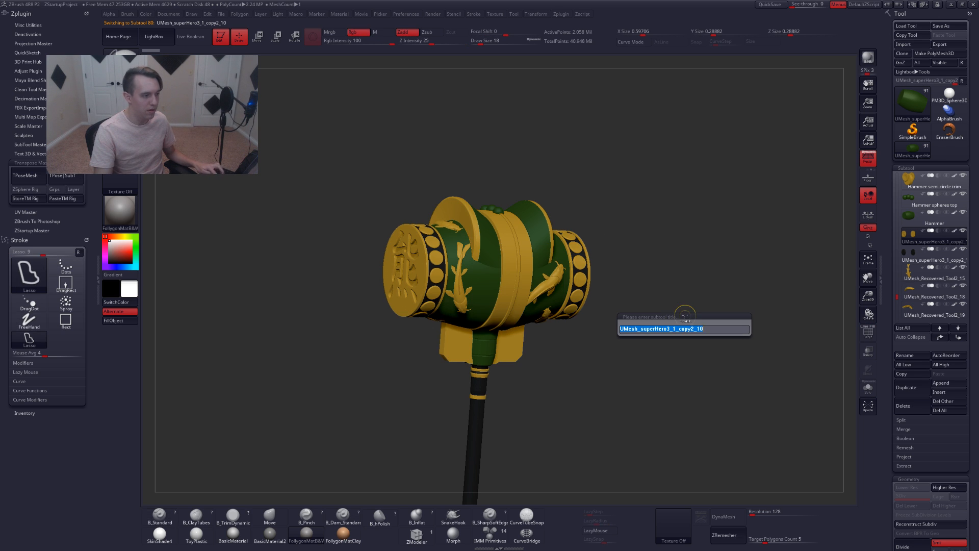
type("hammer en")
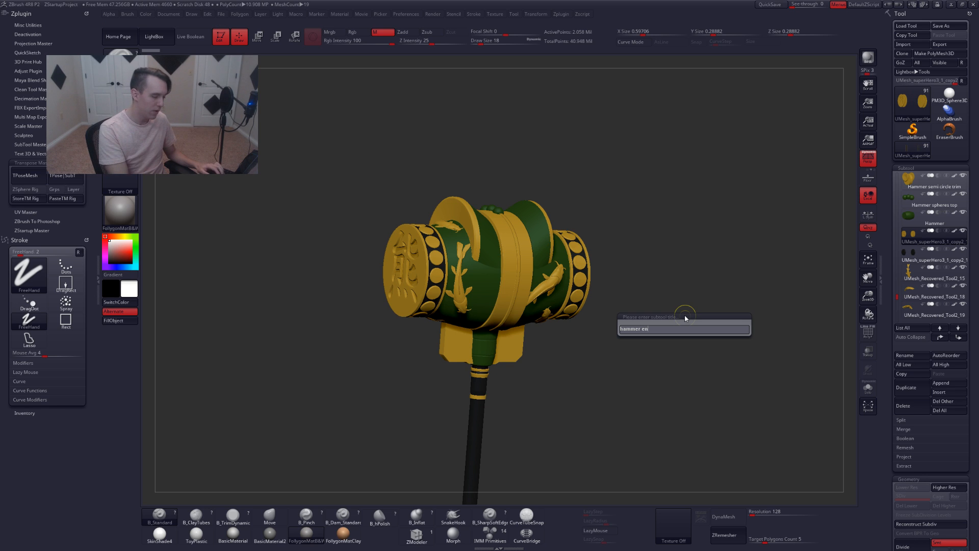
type("d plates")
key("Return")
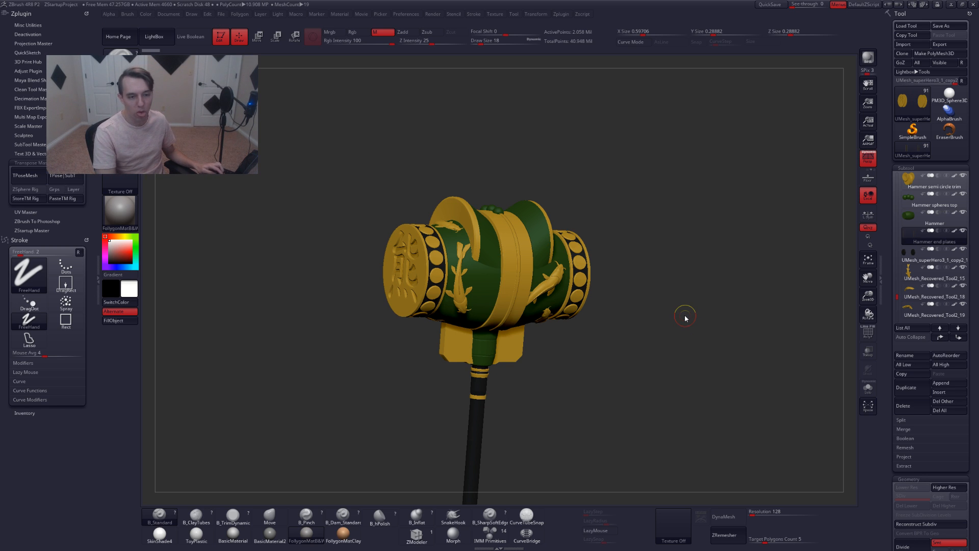
Select the UMesh_superHero3_1_copy2_11 subtool and rename it to Hammer mid plates
key("Down")
key("ctrl+r")
key("Escape")
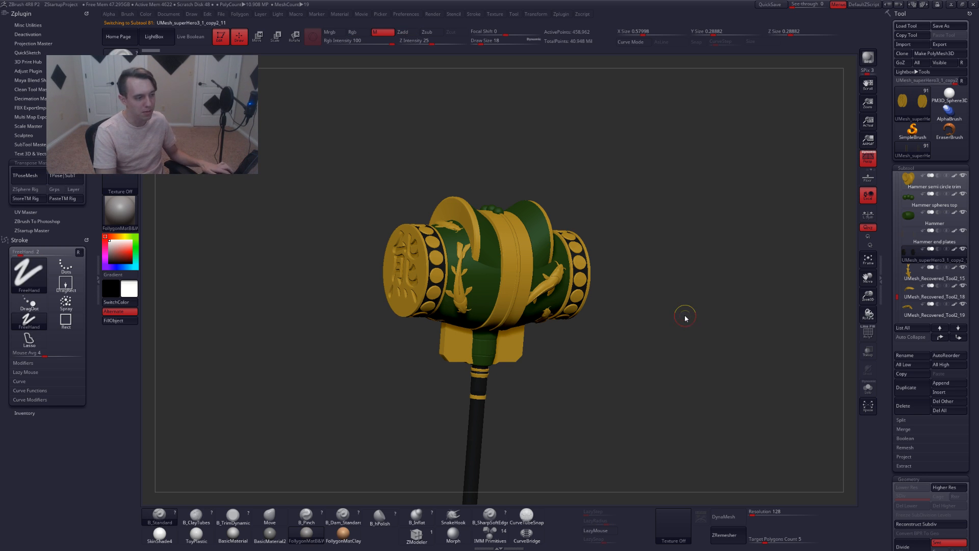
key("shift+f")
key("shift+f")
key("ctrl+r")
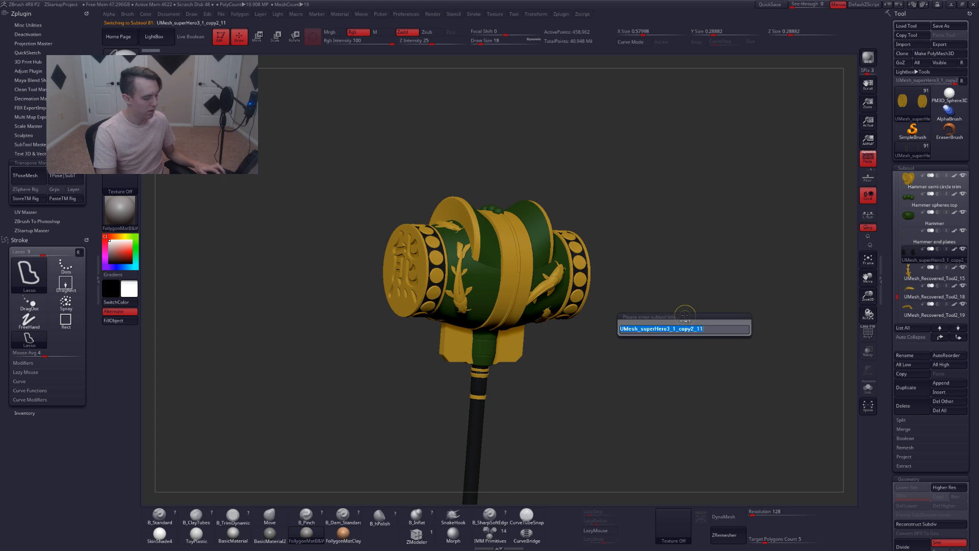
type("hammer mid")
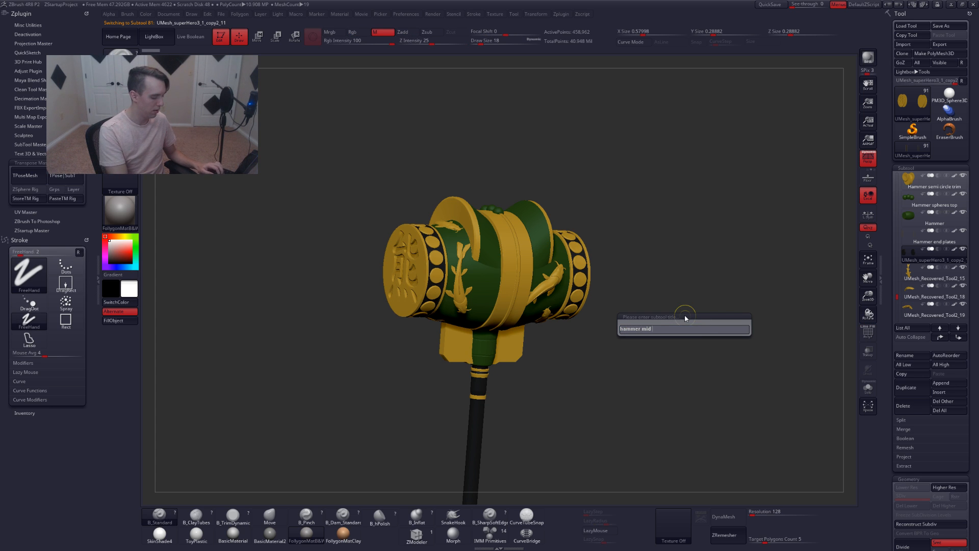
type(" plates")
key("Return")
Select the UMesh_Recovered_Tool2_15 subtool and rename it to Koi 1
key("Down")
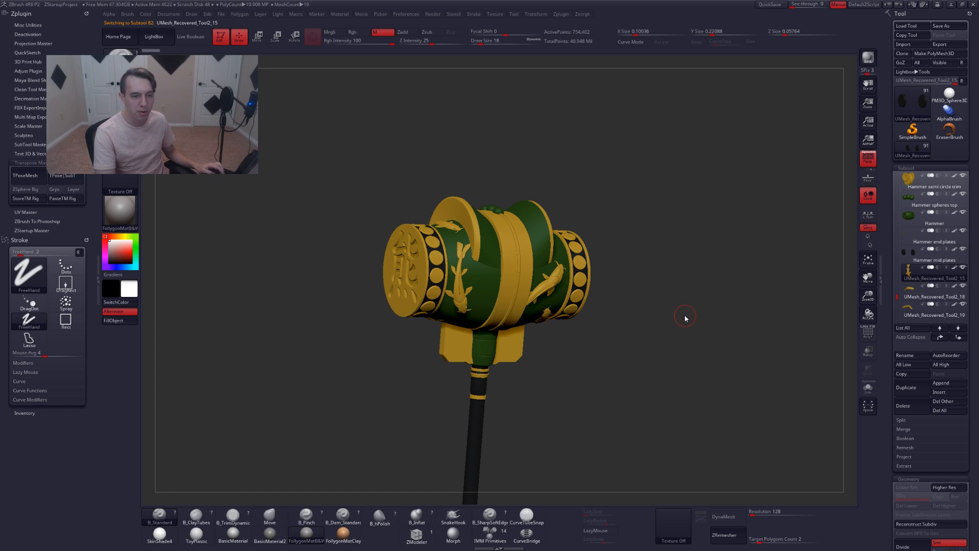
key("ctrl+r")
type("Koi 1")
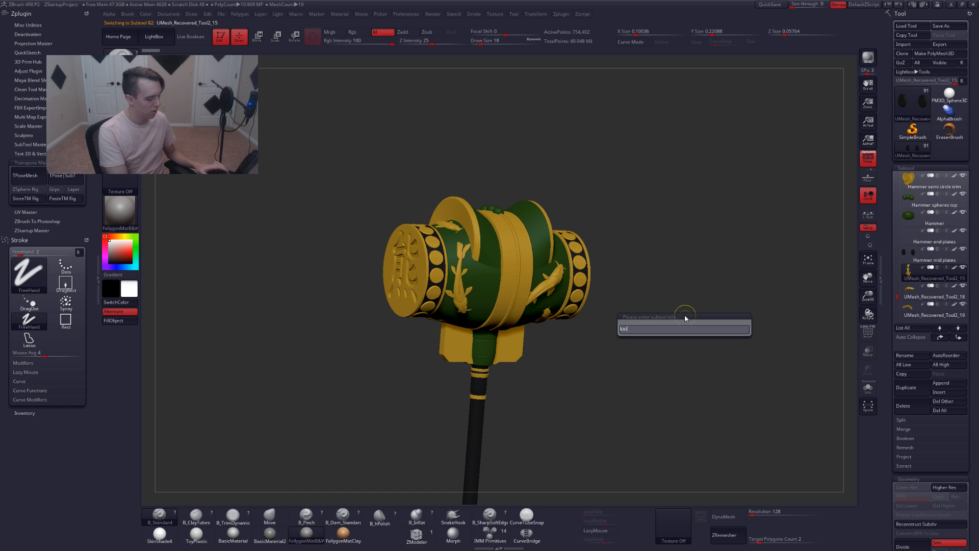
key("Return")
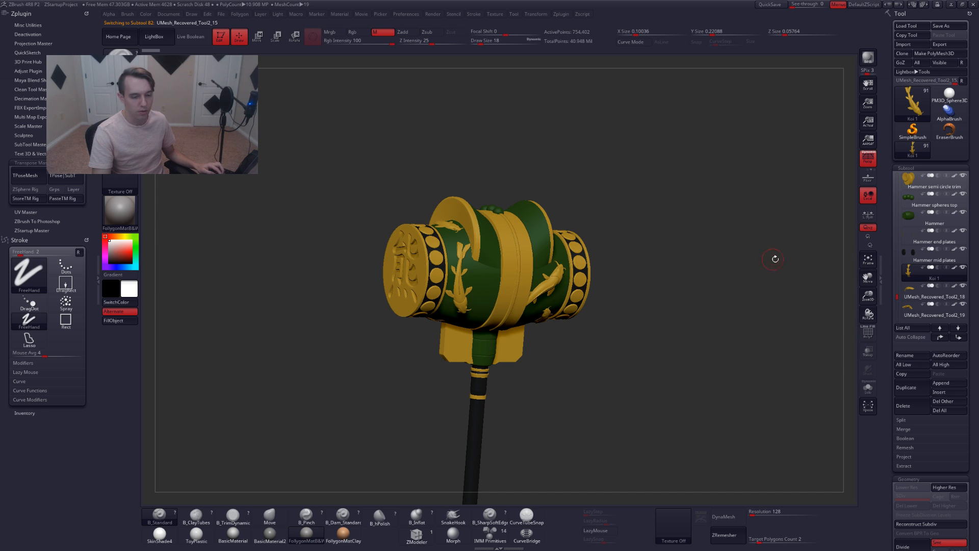
Merge the remaining koi fish subtools down into the Koi 1 subtool one after another
left_click(916, 432)
left_click(917, 439)
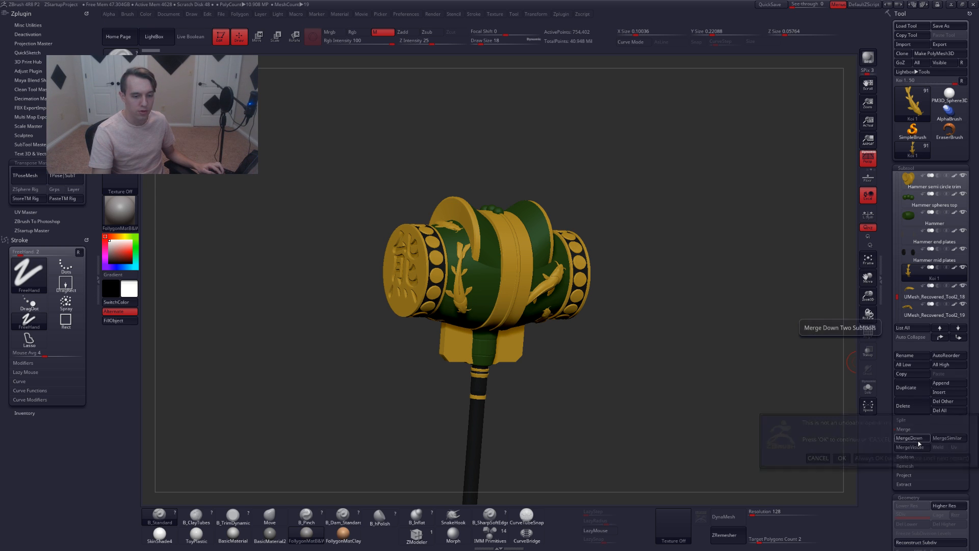
left_click(889, 457)
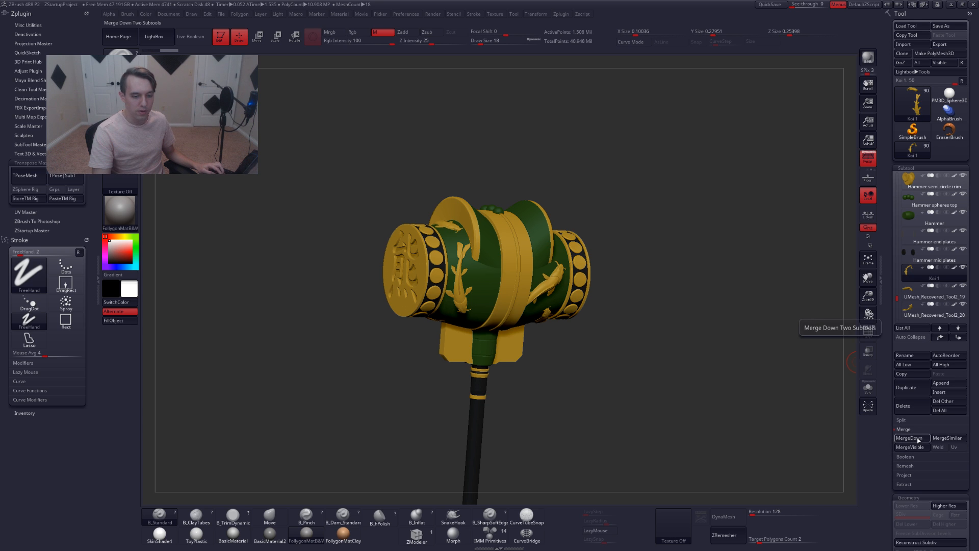
left_click_drag(892, 295, 896, 305)
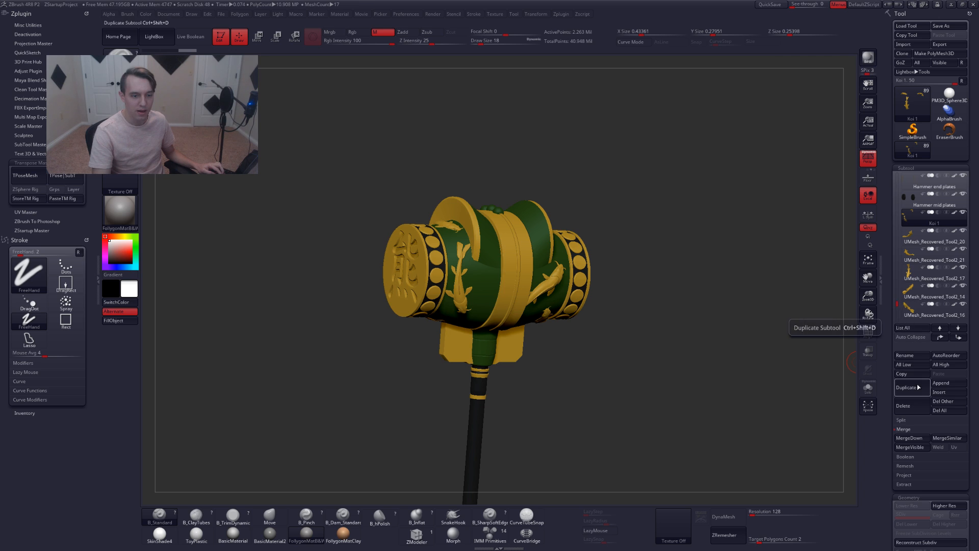
left_click(908, 438)
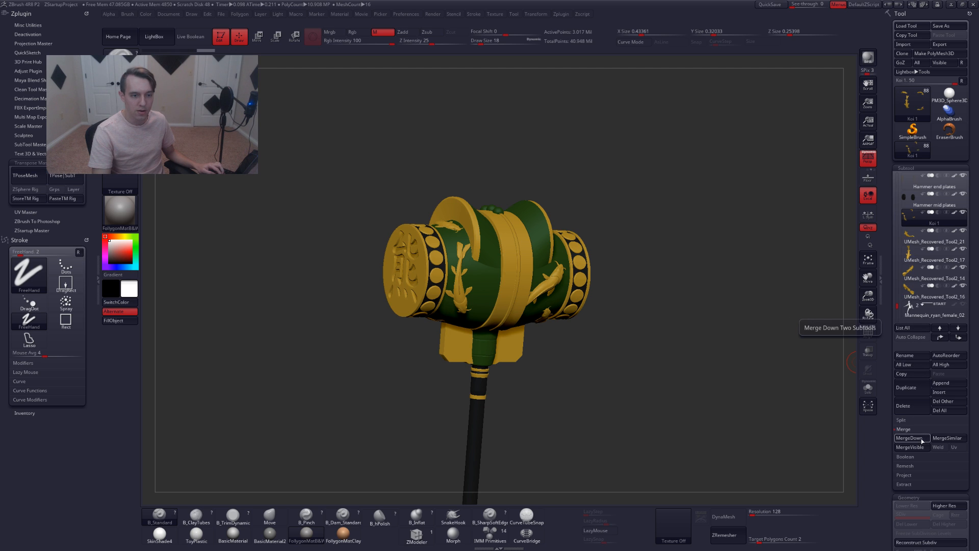
left_click(907, 439)
left_click(908, 438)
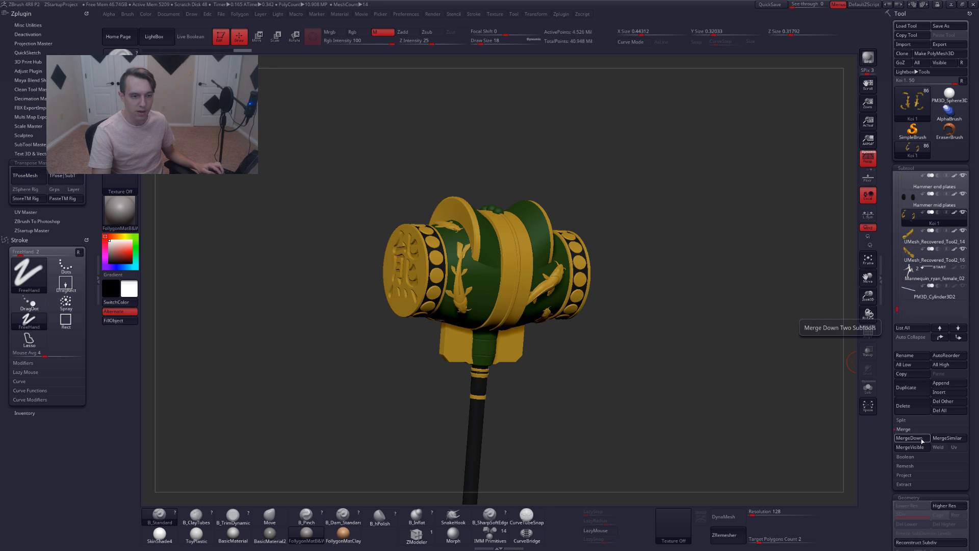
left_click(908, 438)
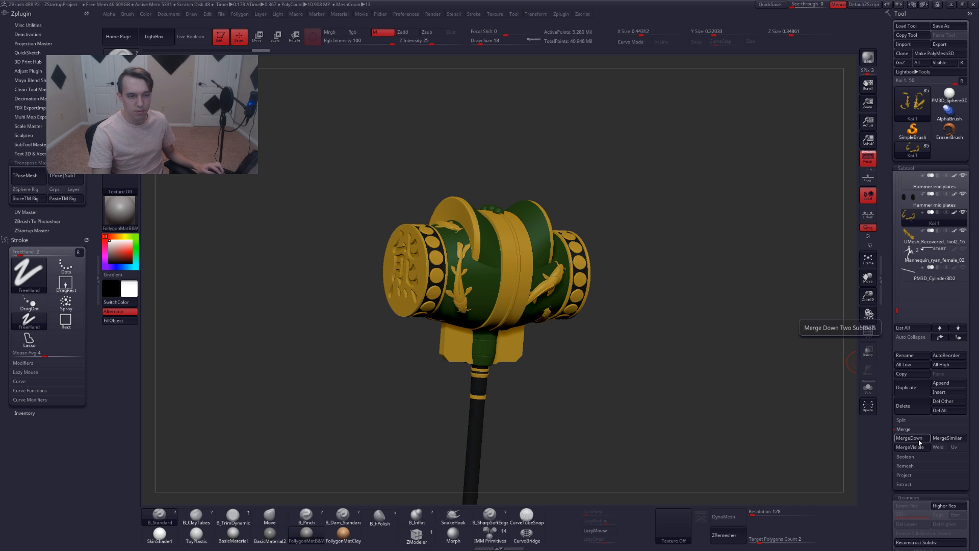
left_click(909, 437)
Rename the merged koi subtool to Kois
left_click(905, 355)
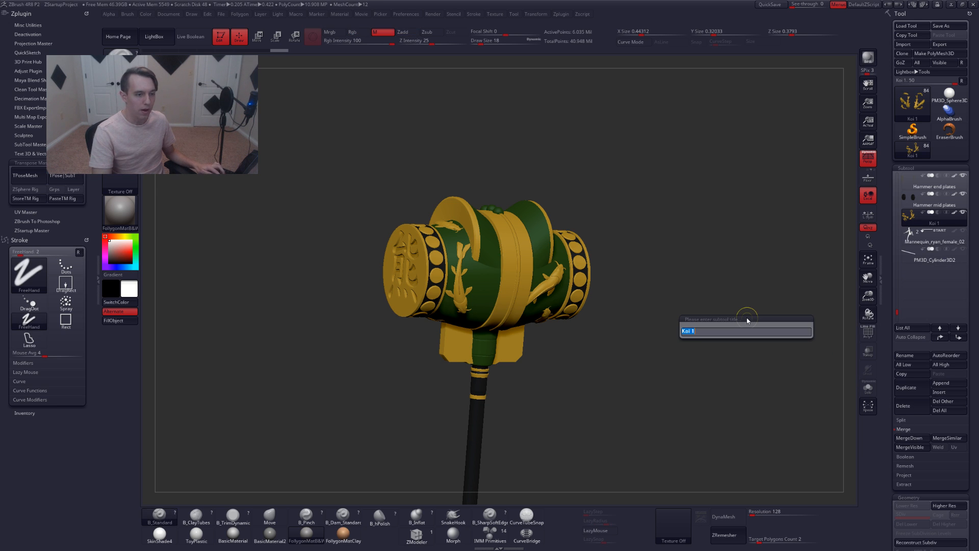
key("Right")
key("BackSpace")
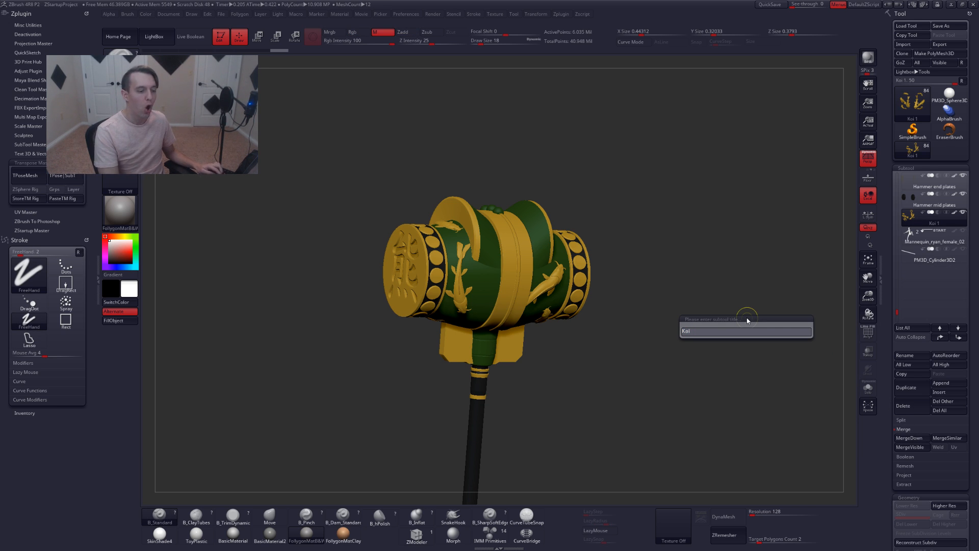
type("s")
key("Return")
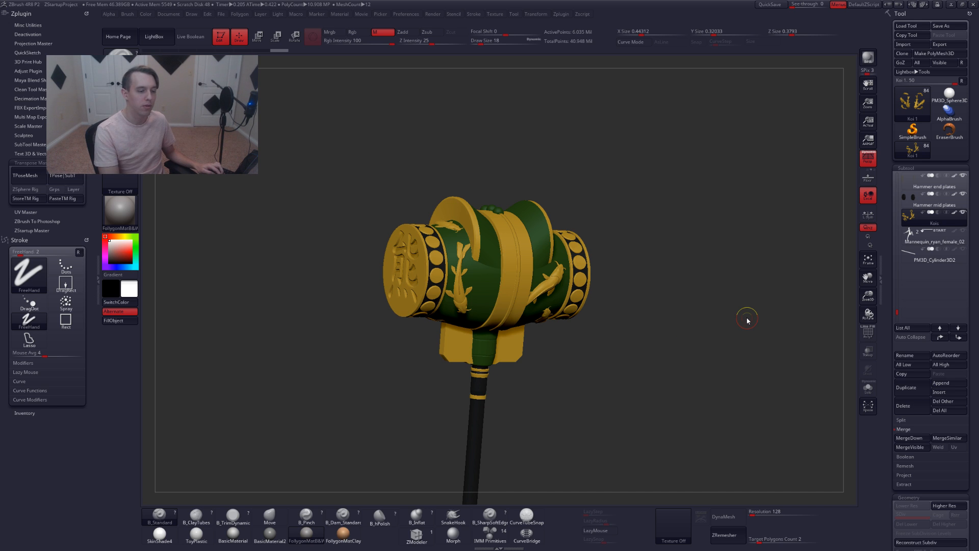
Examine the merged koi subtool up close and in Solo mode
left_click_drag(673, 337, 781, 307)
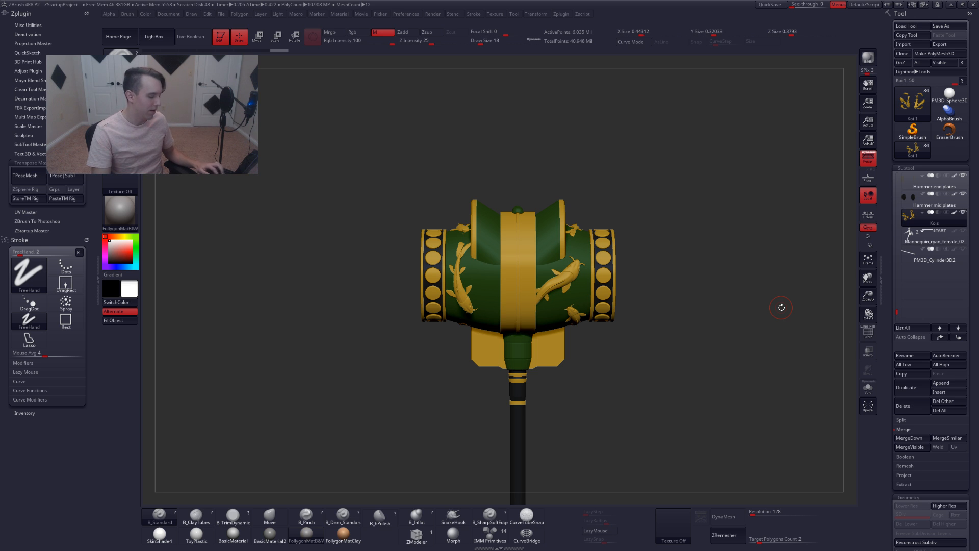
key("f")
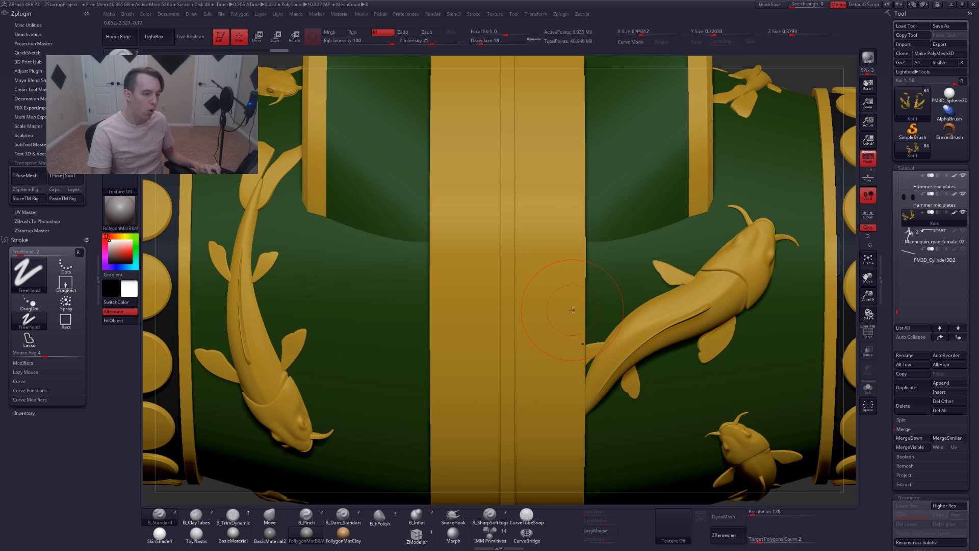
key("alt+s")
right_click_drag(601, 326, 570, 310, "ctrl")
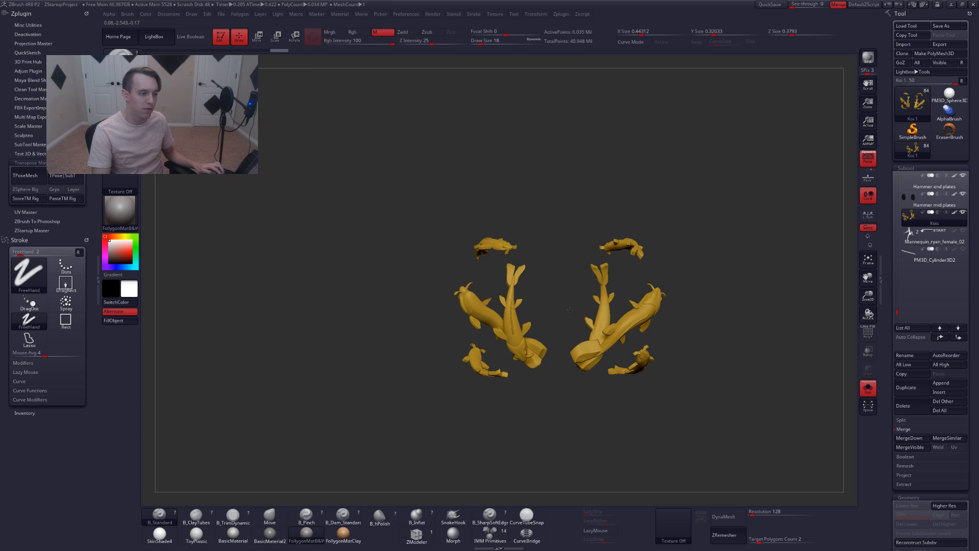
key("alt+s")
right_click_drag(780, 327, 760, 286)
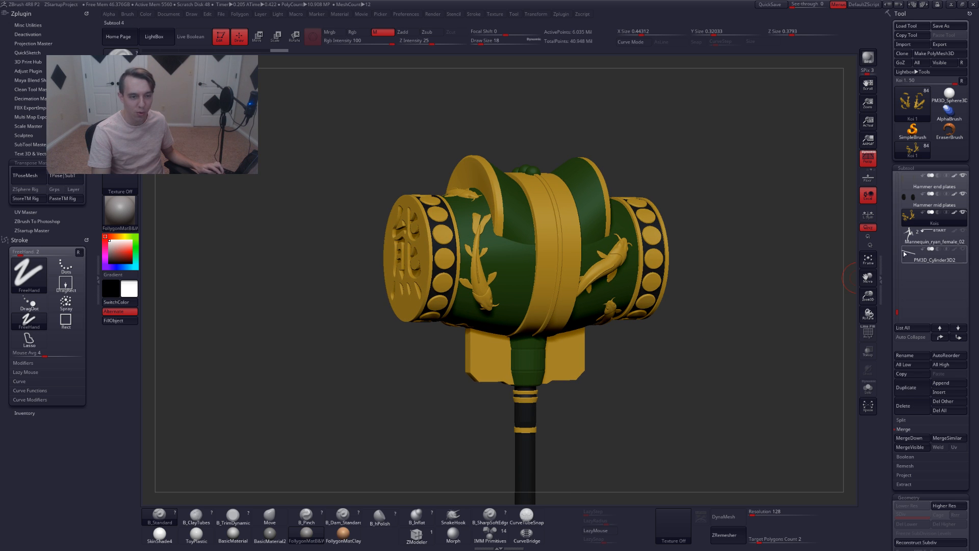
Rename the merged koi subtool to Koi Boys
key("ctrl+r")
type("Koi ")
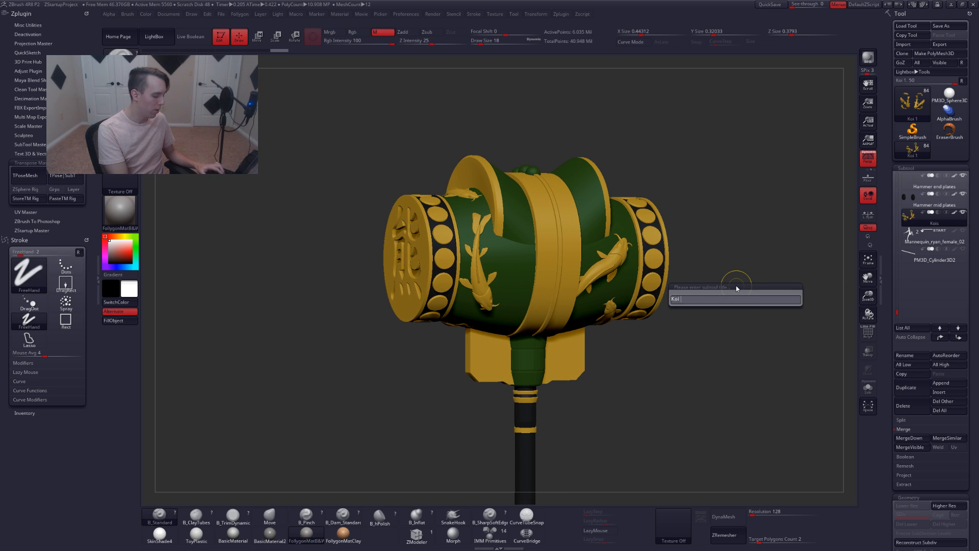
type("Boys")
key("Return")
Select the Mannequin_ryan_female_02 subtool and rename it to Mannequin
key("Down")
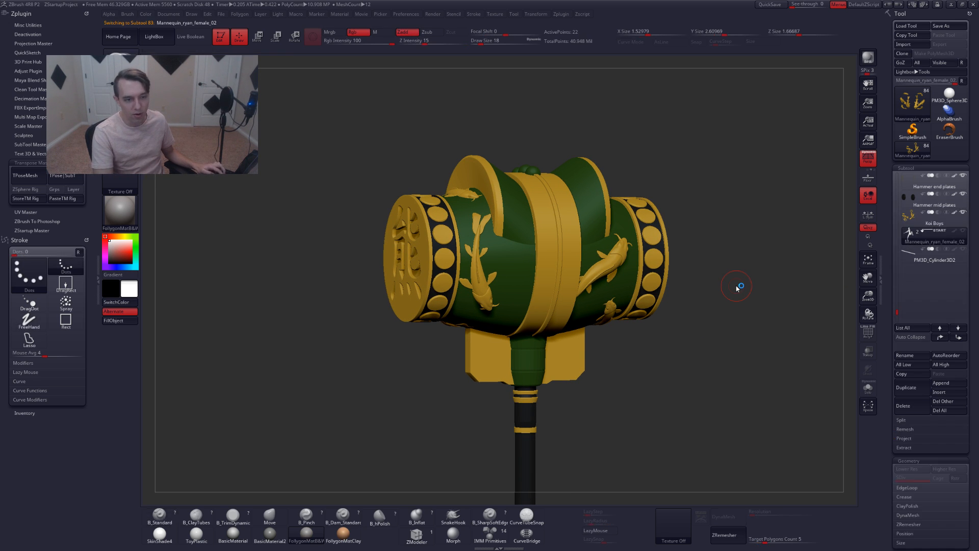
key("ctrl+shift+r")
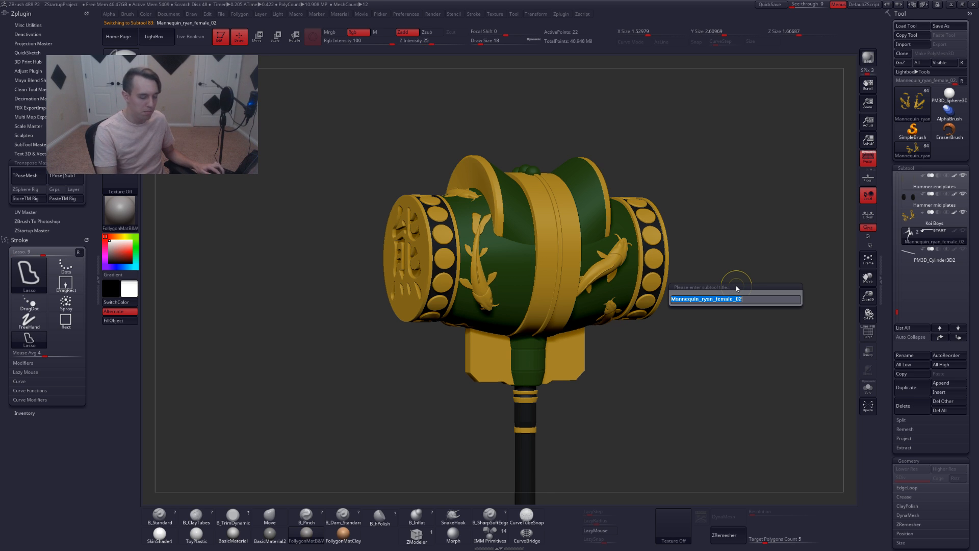
type("Manna")
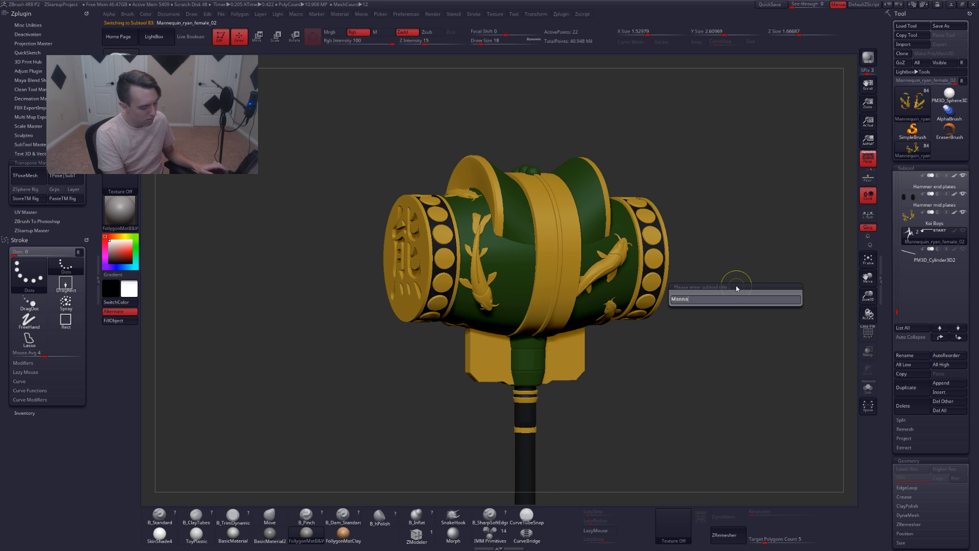
type("quin")
key("Return")
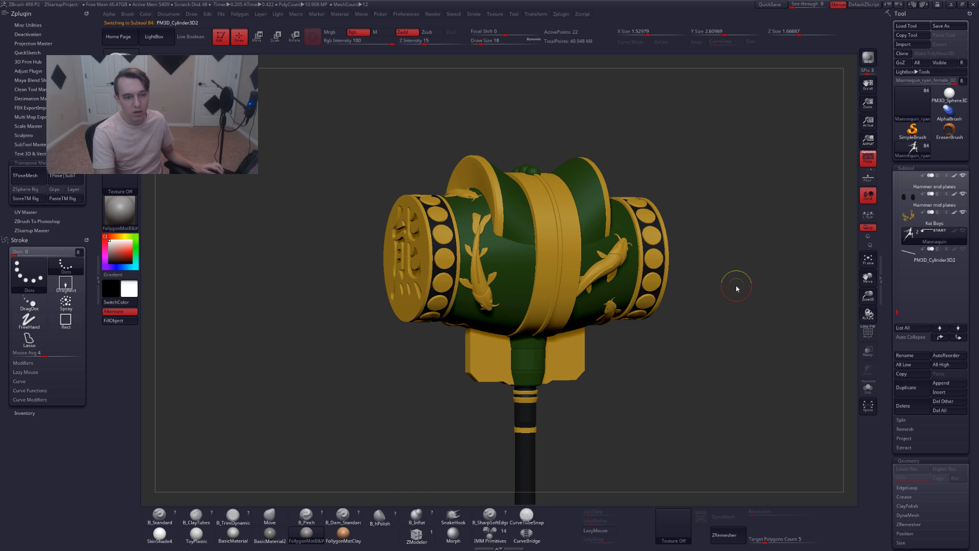
Select the PM3D_Cylinder3D2 subtool and rename it to Cylinder
key("Down")
key("F2")
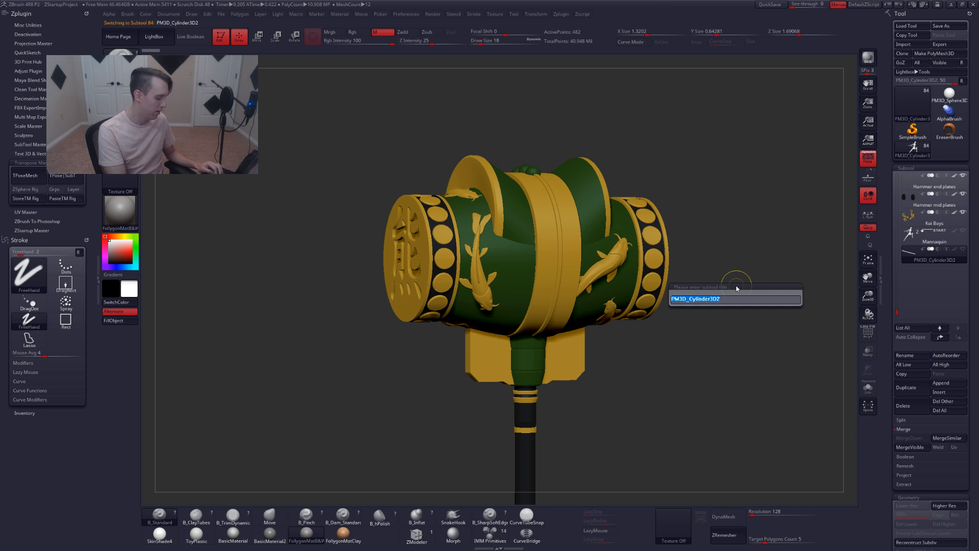
type("cylinder")
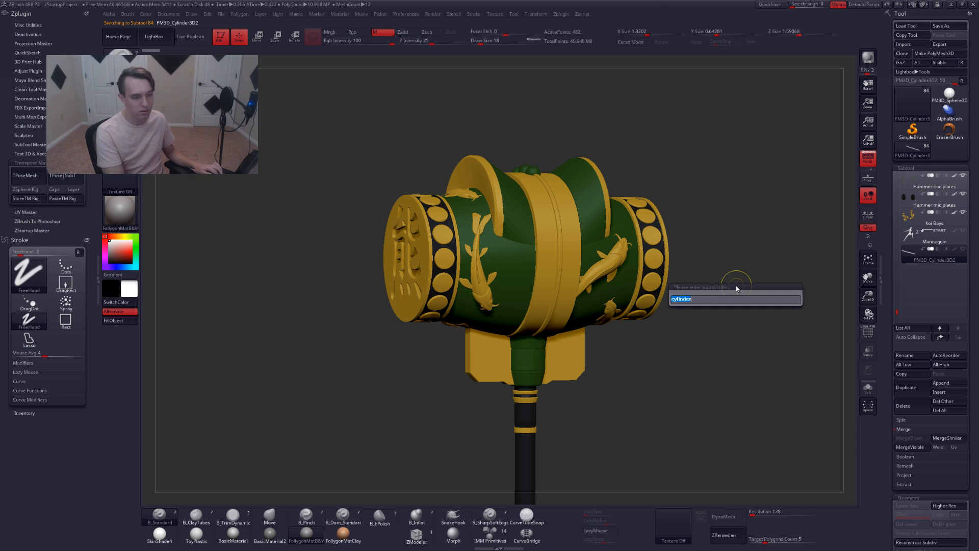
key("Return")
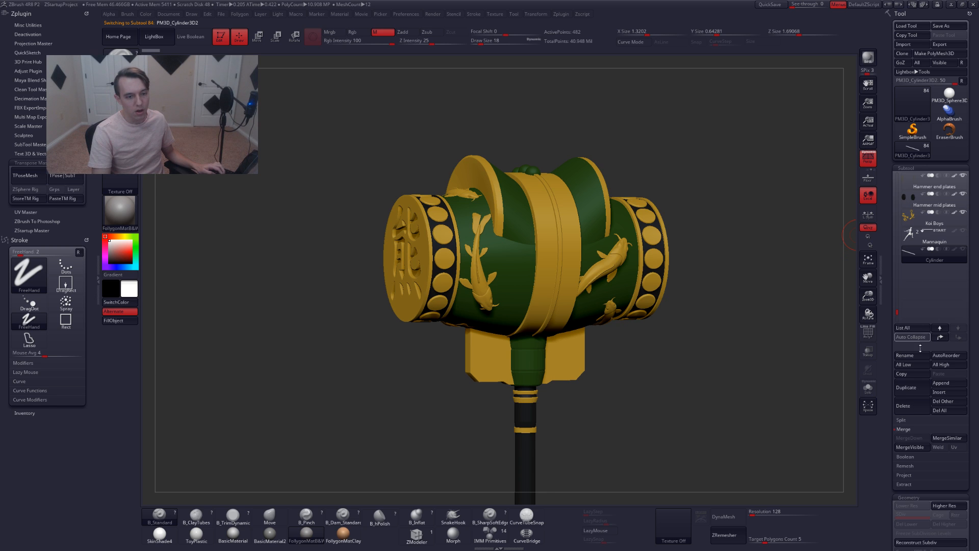
Turn on Auto Collapse for the subtool list and select the top Kumadori 11 subtool
left_click(910, 337)
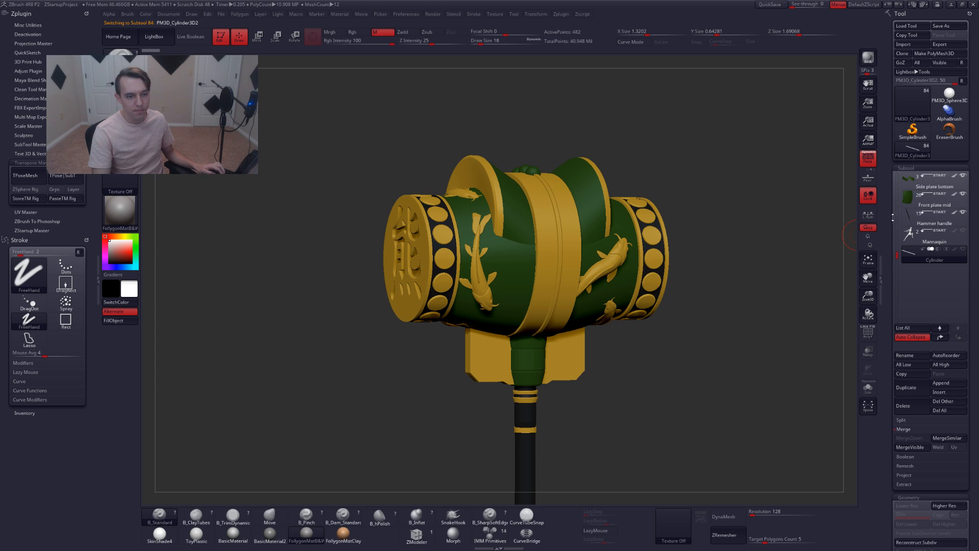
left_click_drag(897, 187, 897, 173)
left_click(920, 179)
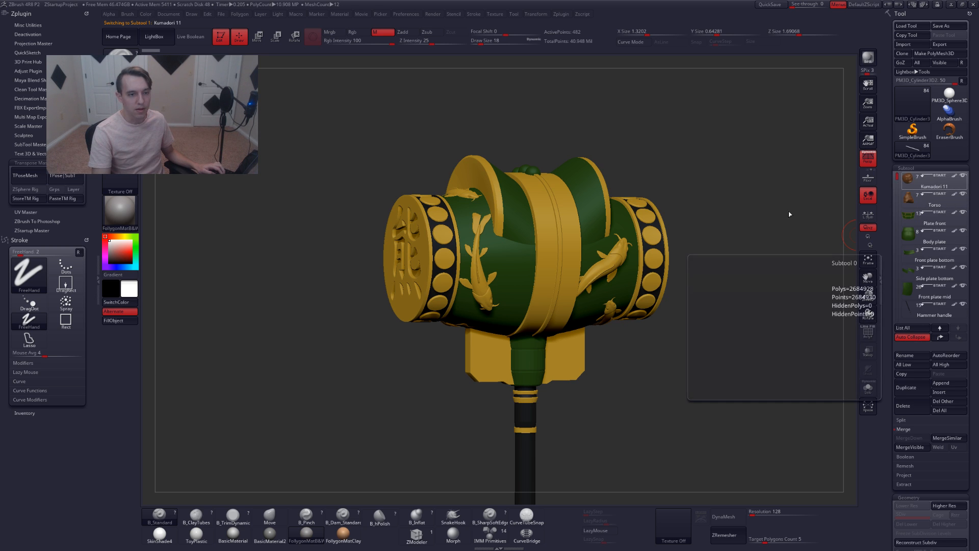
Try to create a TPoseMesh of the whole bear and hammer with Transpose Master, dismissing the dialogs that follow
left_click_drag(756, 216, 581, 165, "alt")
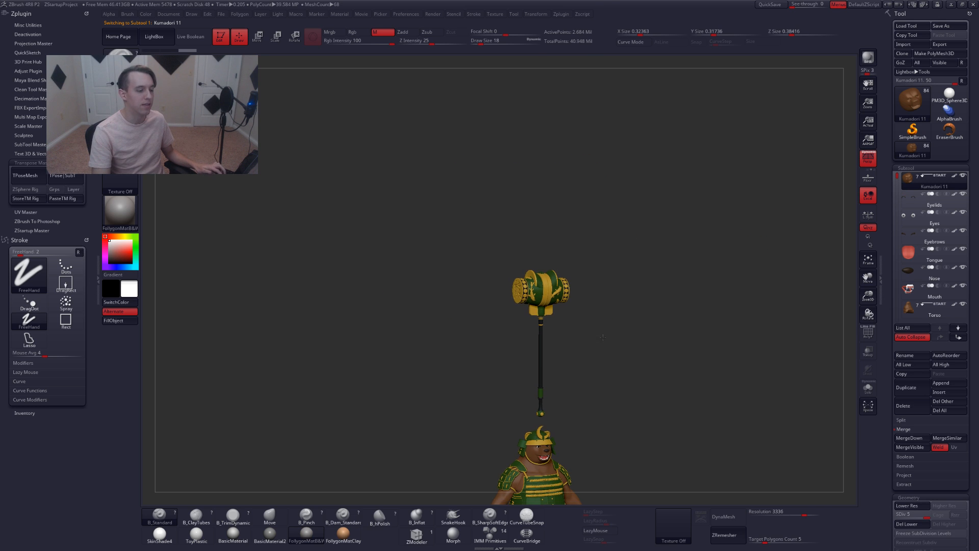
left_click_drag(593, 306, 584, 151, "alt")
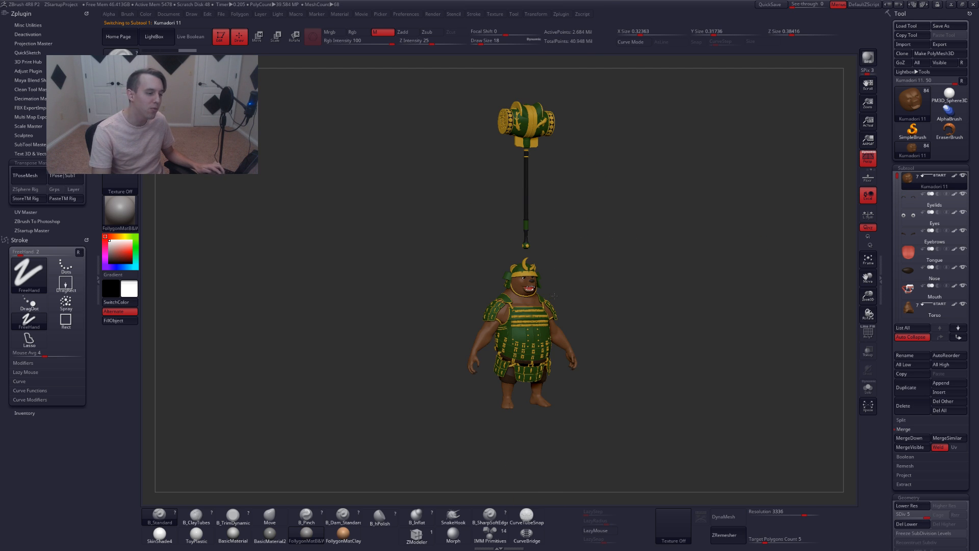
left_click_drag(554, 295, 619, 332, "alt")
left_click_drag(619, 331, 605, 250, "alt")
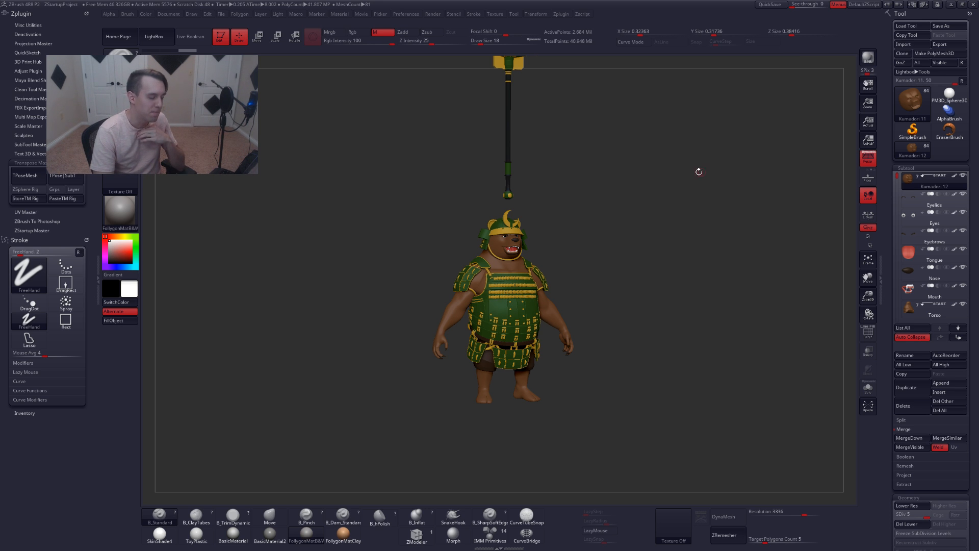
left_click_drag(663, 182, 662, 219, "alt")
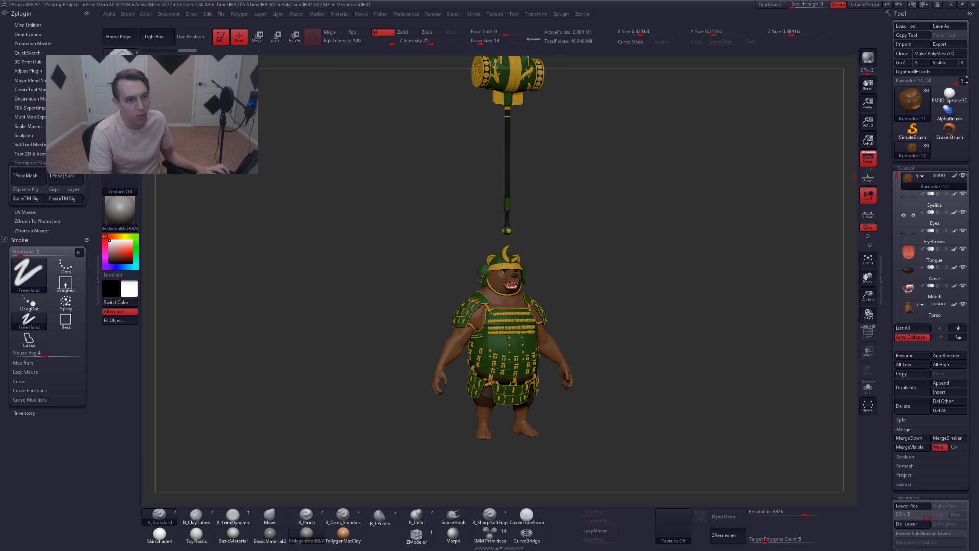
left_click(962, 81)
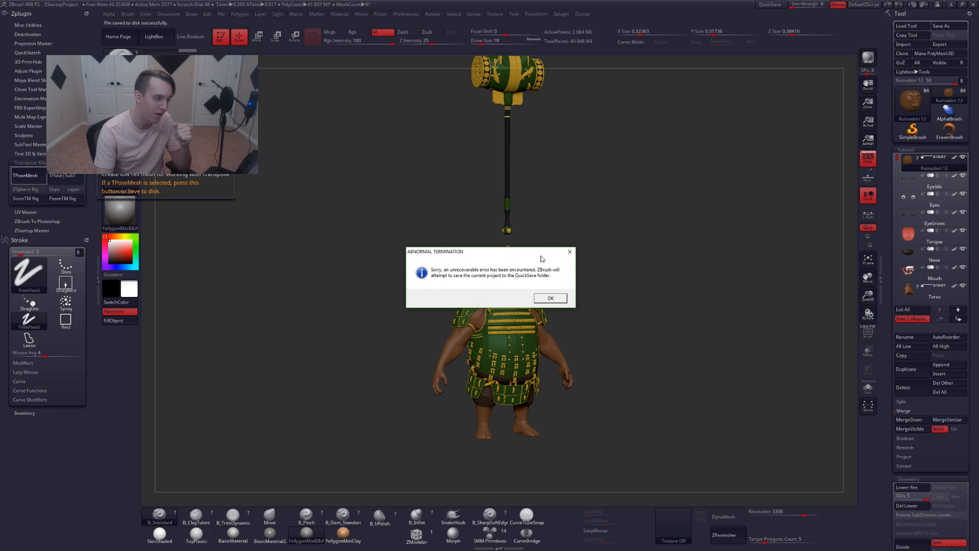
left_click(557, 296)
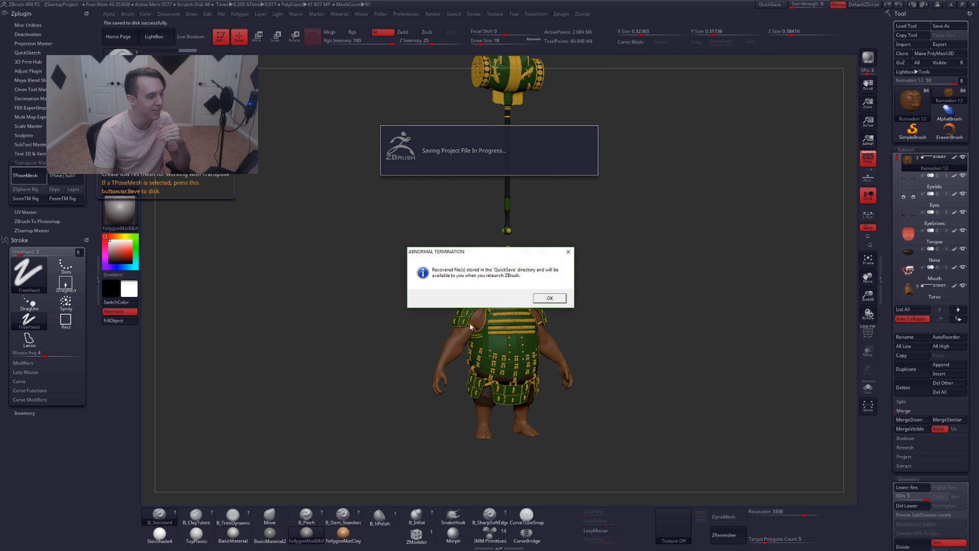
left_click(549, 297)
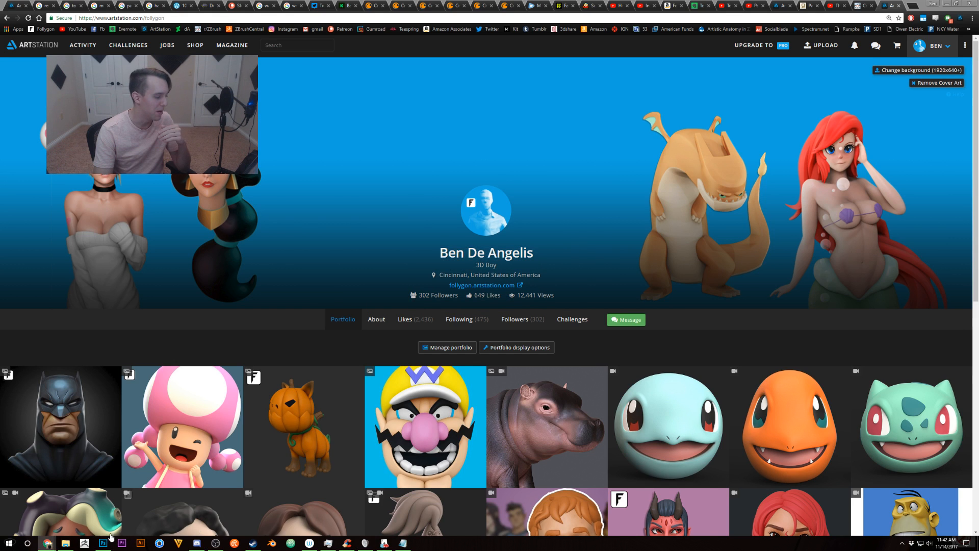
Relaunch ZBrush and reload the samurai bear project from the QuickSave folder in LightBox
left_click(85, 544)
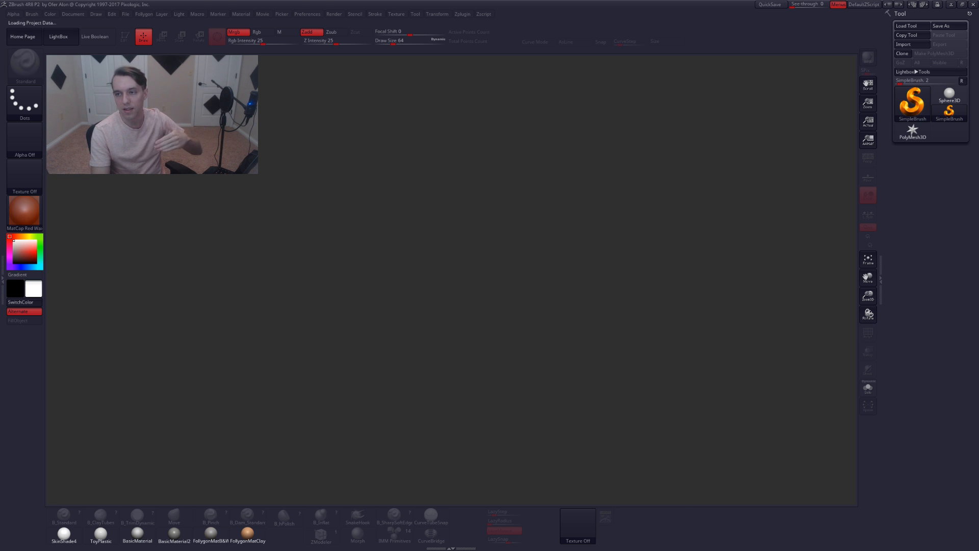
left_click(557, 298)
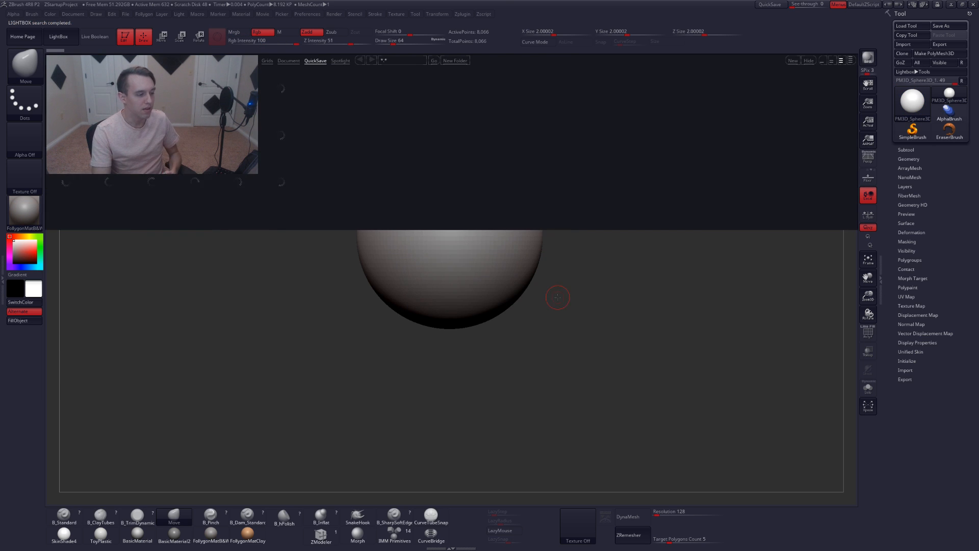
left_click(58, 36)
left_click(2, 280)
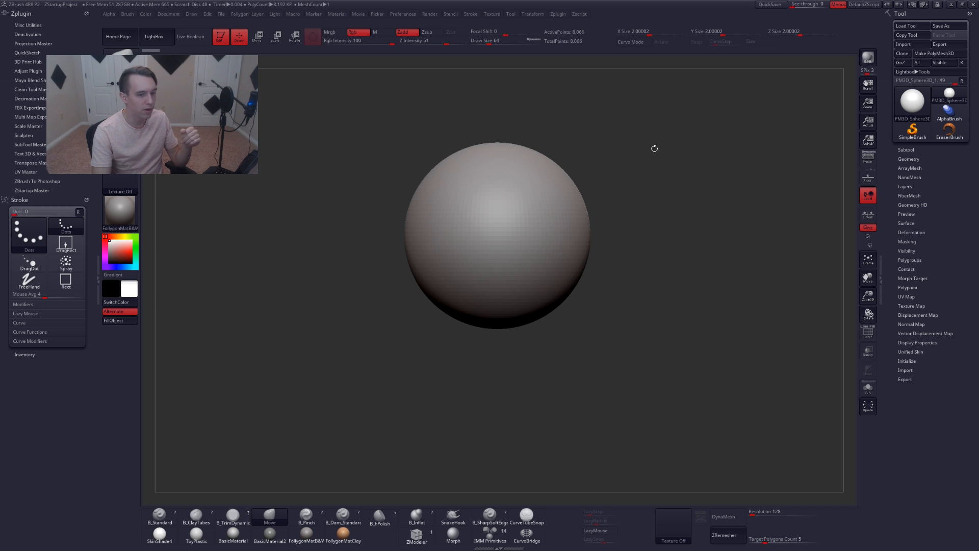
left_click(905, 159)
left_click(907, 150)
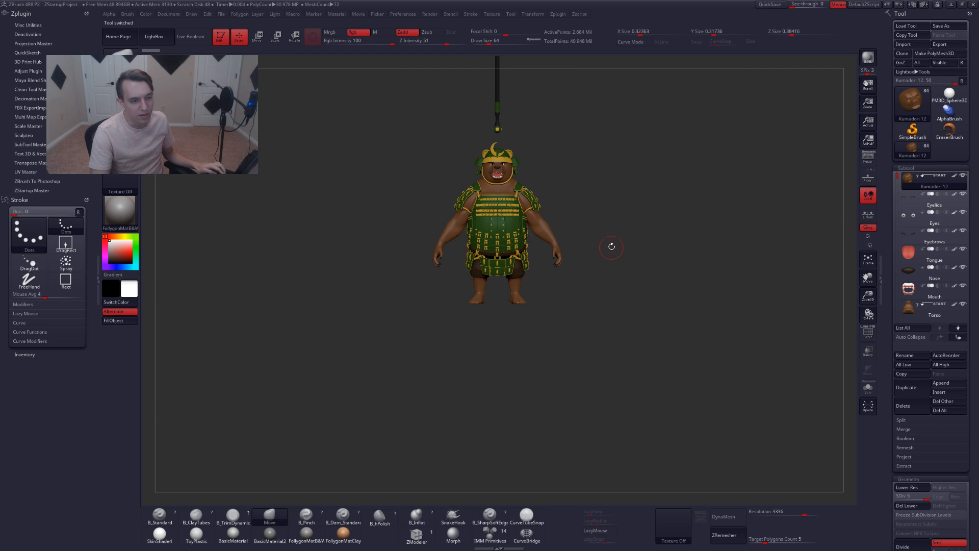
Create a TPoseMesh of the whole bear and hammer with Transpose Master
left_click_drag(630, 298, 659, 433, "alt")
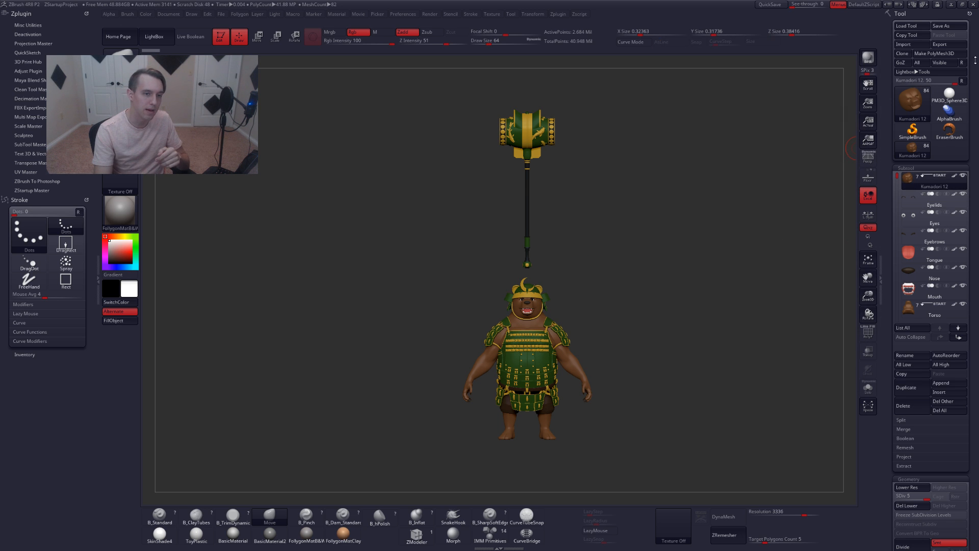
left_click(962, 81)
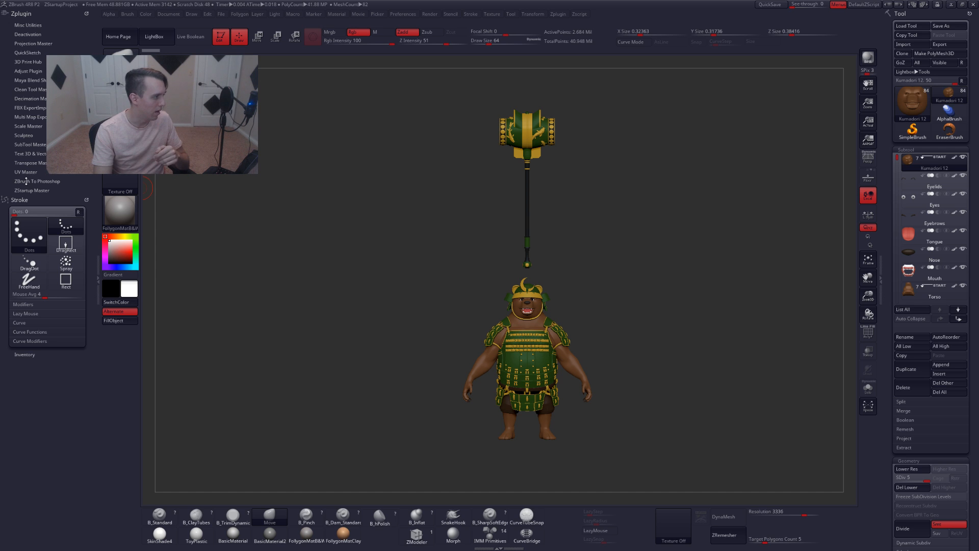
left_click(34, 162)
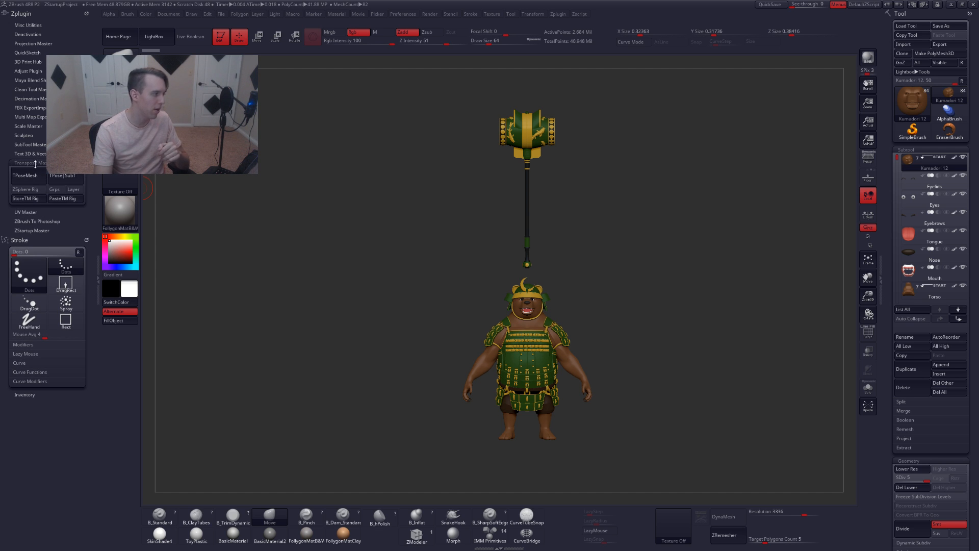
left_click(42, 176)
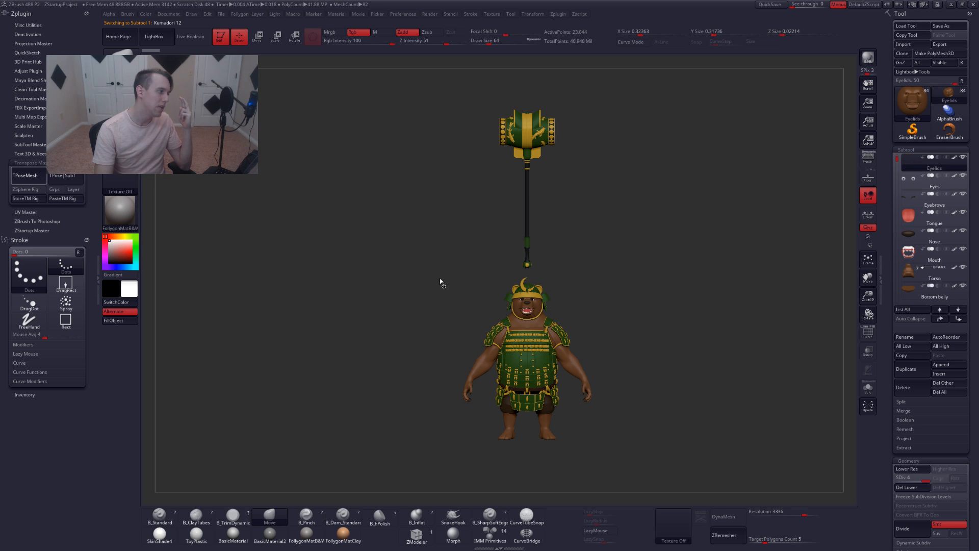
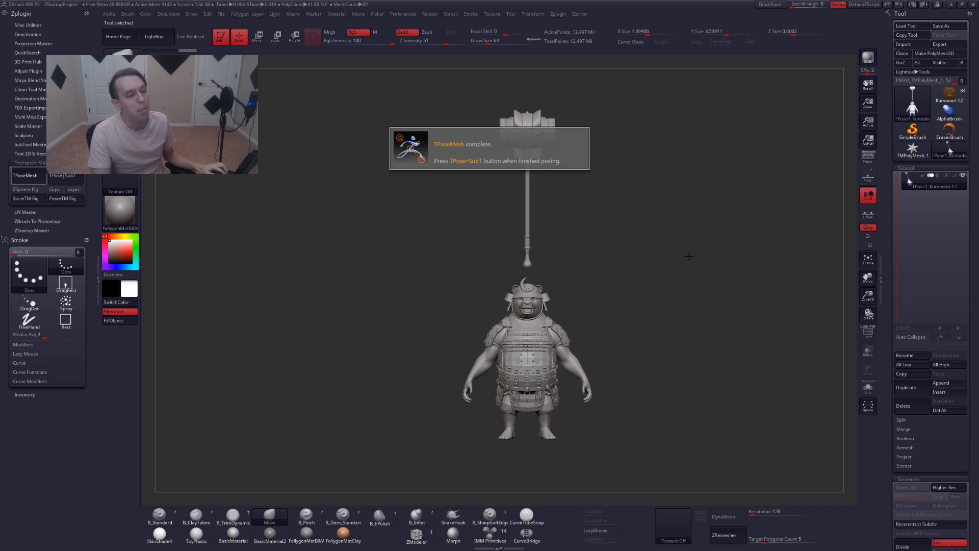
Pick the SelectLasso brush from the quick-access popup
mouse_move(688, 255)
left_mouse_down()
mouse_move(645, 244)
mouse_move(678, 273)
mouse_move(659, 270)
left_mouse_up()
key("ctrl+shift+f")
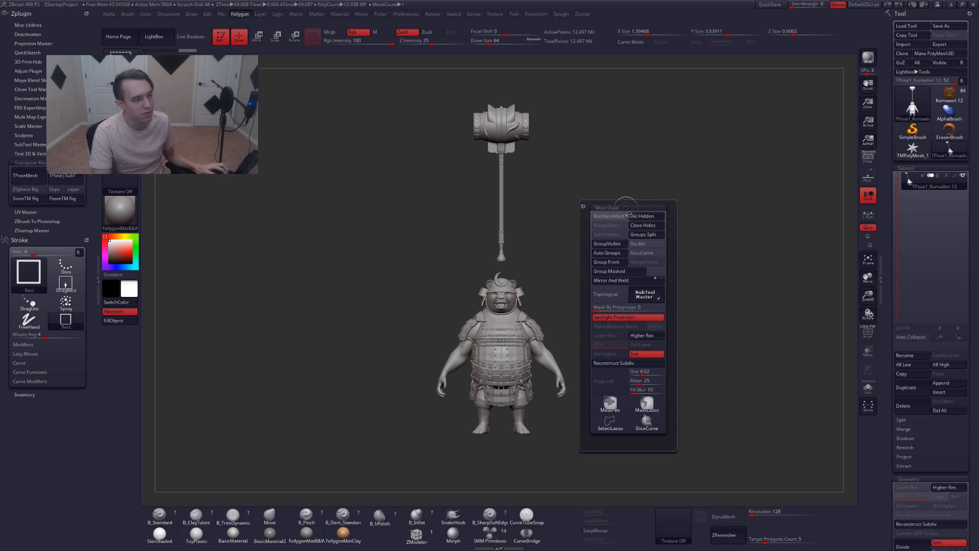
left_click(610, 423, "ctrl+shift")
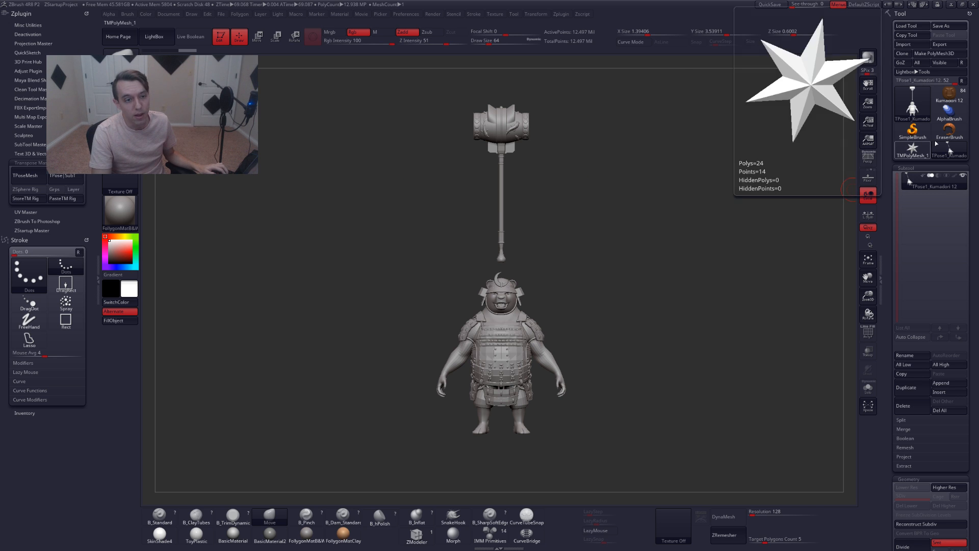
Select the Mannequin subtool in the original Kumadori 12 tool and append it to the TPose mesh
mouse_move(950, 103)
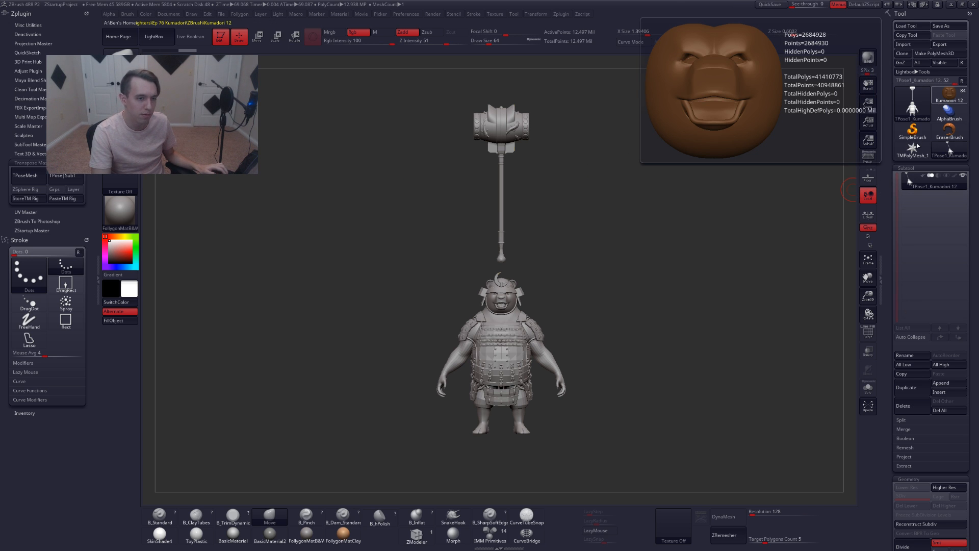
left_click(949, 96)
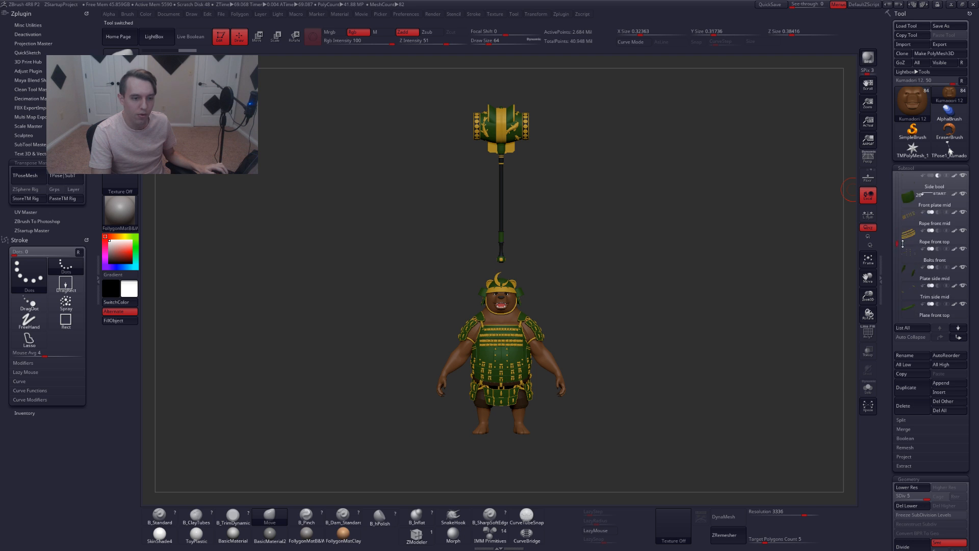
left_click_drag(902, 244, 907, 308)
left_click(903, 276)
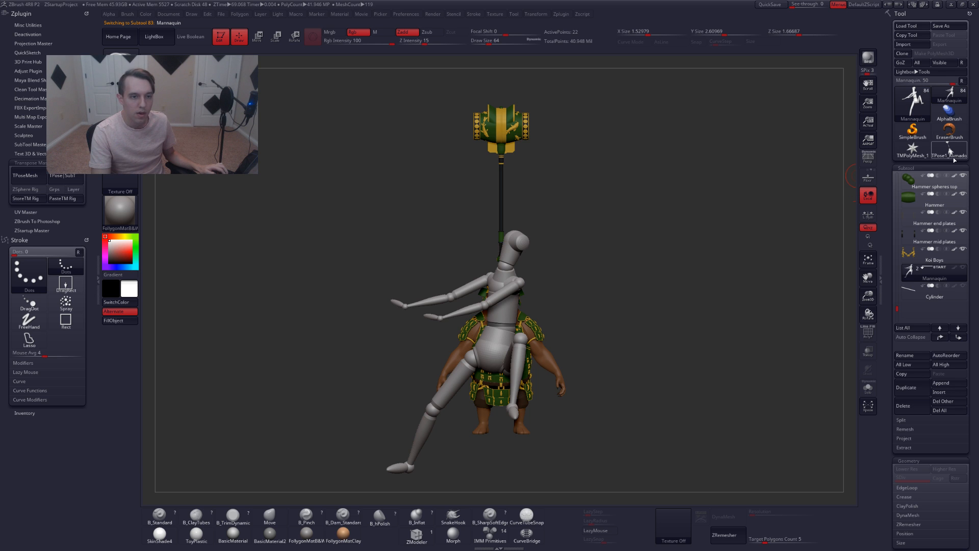
left_click(949, 151)
left_click(638, 246)
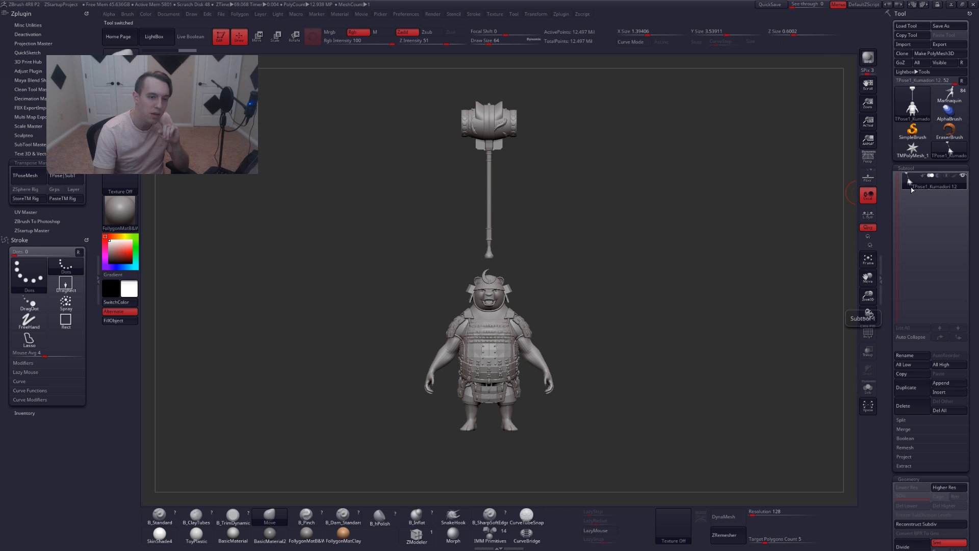
mouse_move(927, 188)
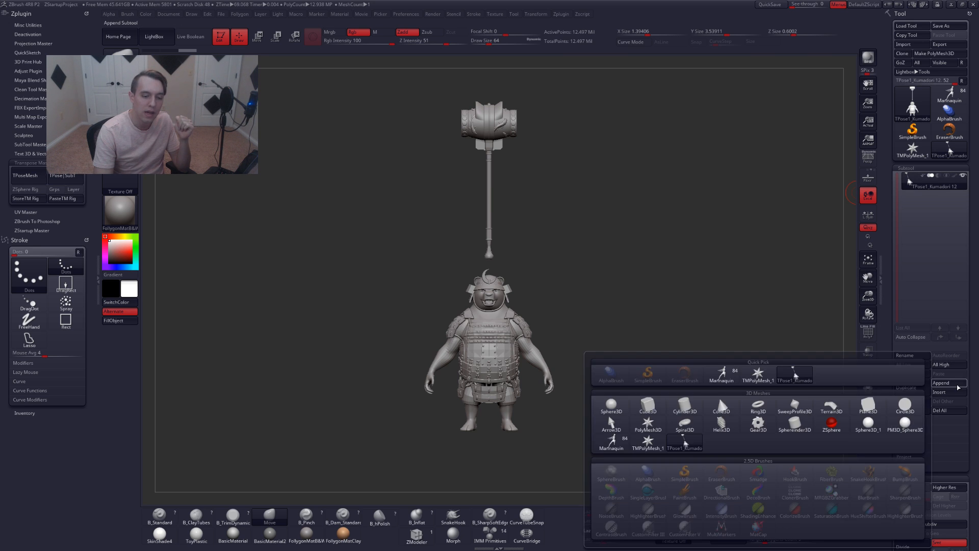
left_click(940, 382)
left_click(612, 441)
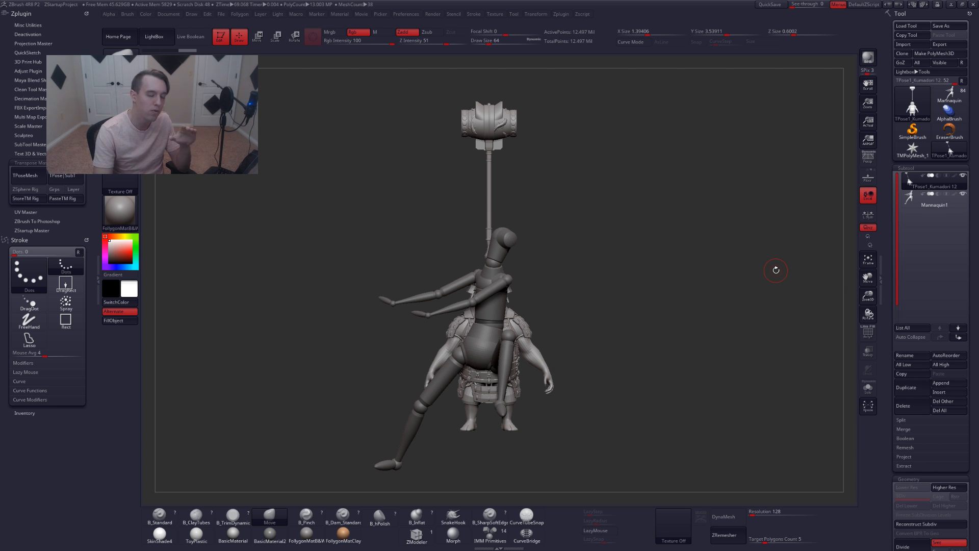
Select the Cylinder subtool in the original tool and append it to the TPose mesh as well
left_click(951, 97)
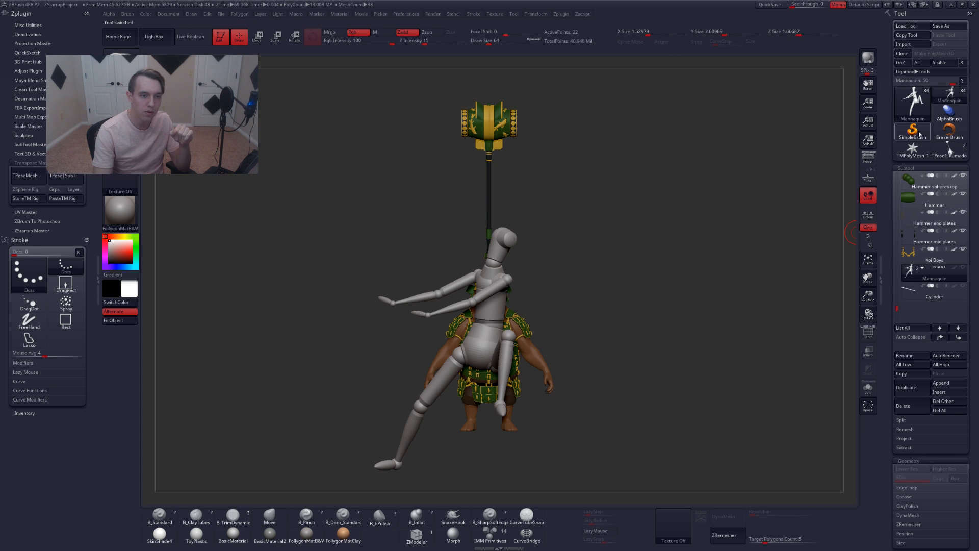
left_click(949, 150)
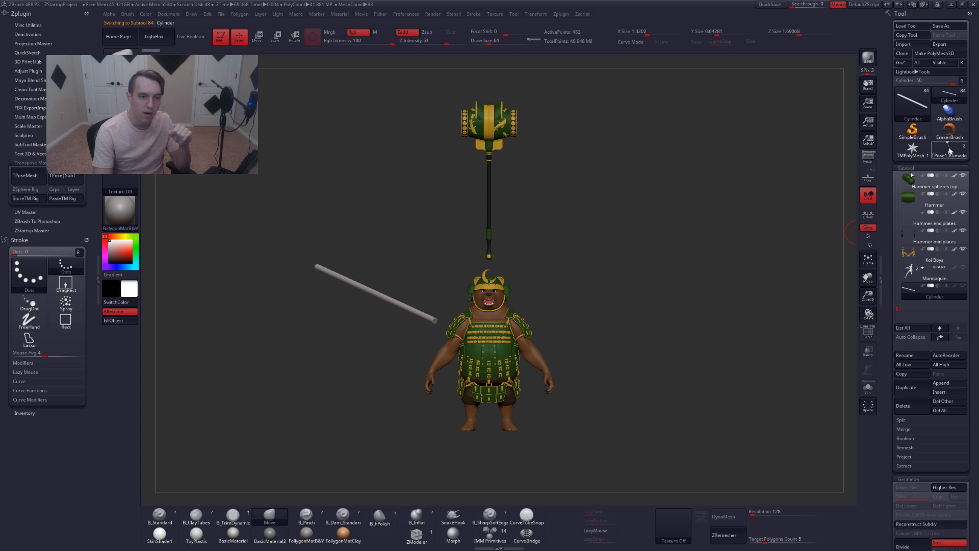
left_click(947, 383)
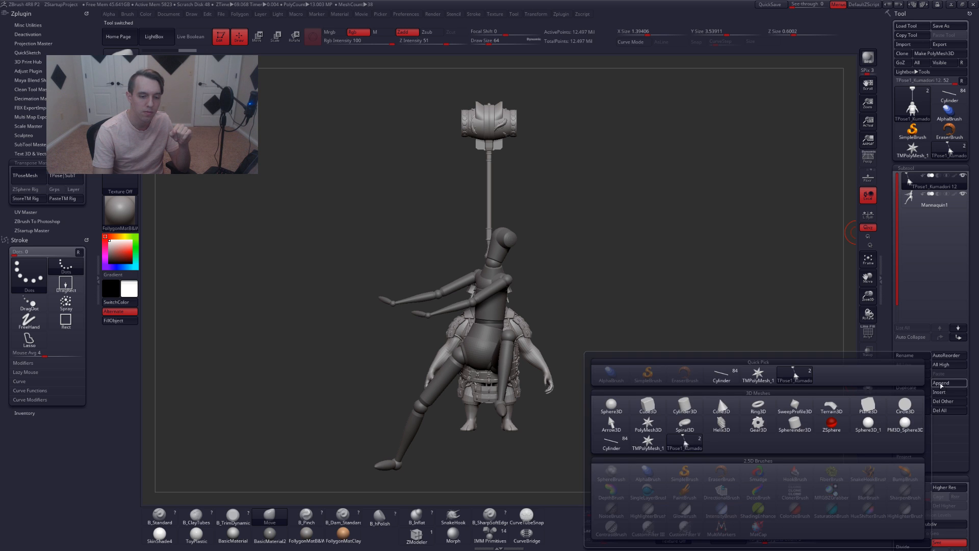
left_click(611, 441)
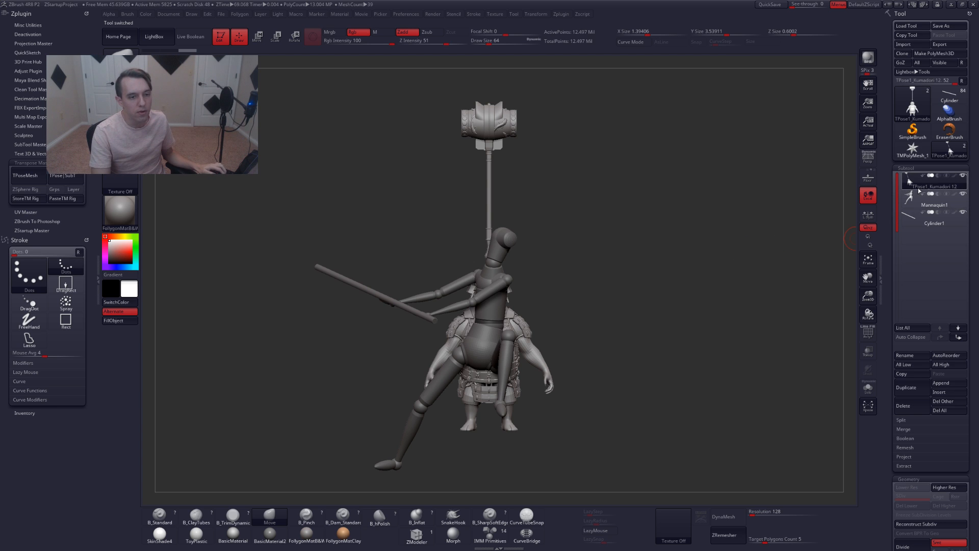
Select the appended subtools in turn and inspect the Mannequin1 subtool close up and on its own
left_click(909, 180, "shift")
mouse_move(909, 181)
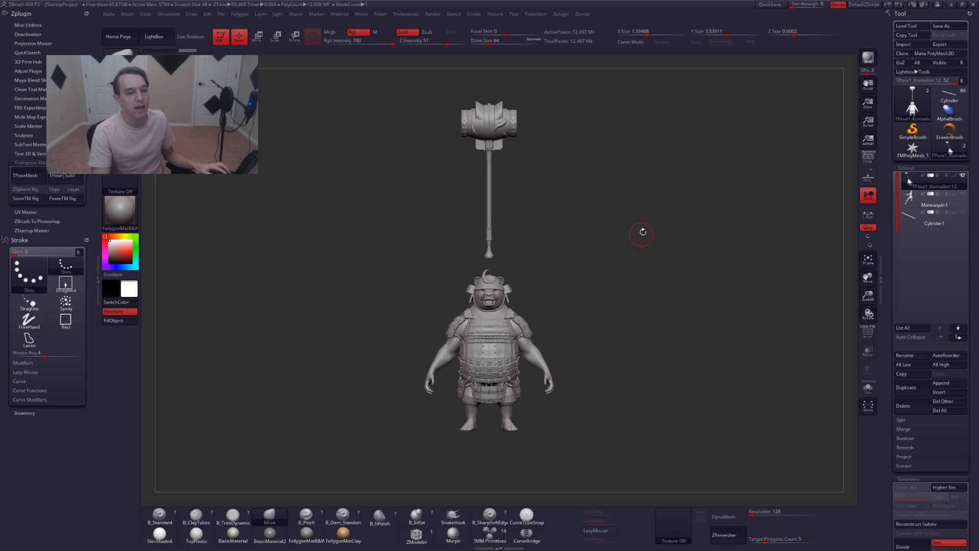
mouse_move(907, 223)
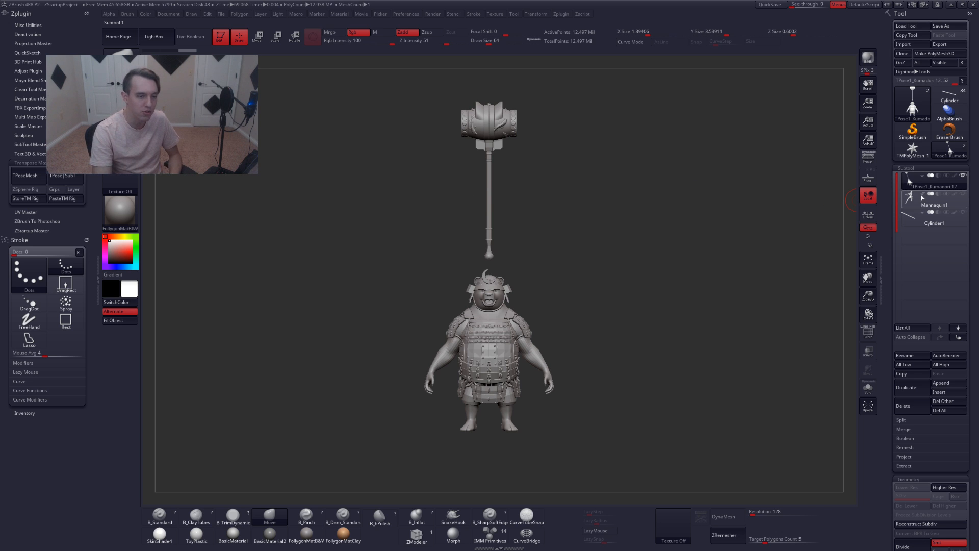
mouse_move(923, 202)
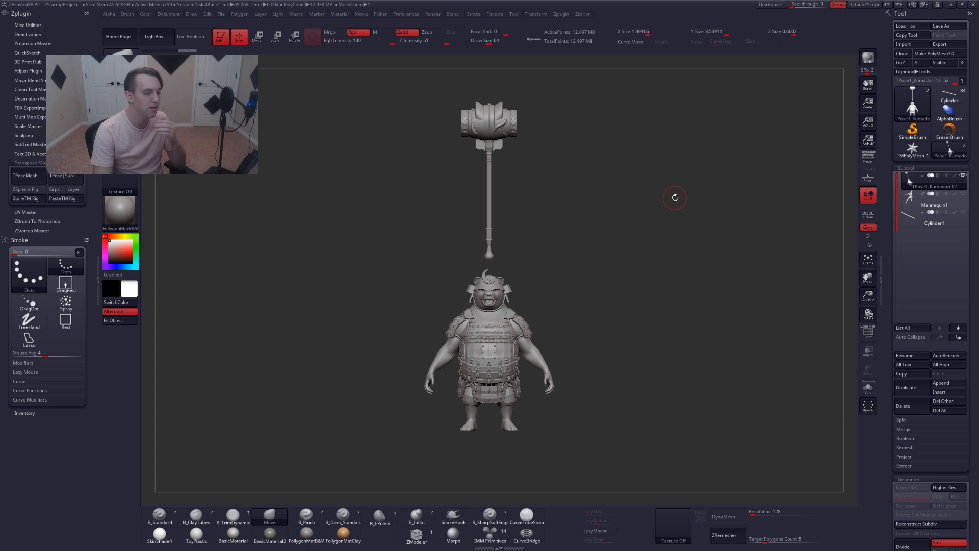
left_click(912, 203)
left_click(916, 216)
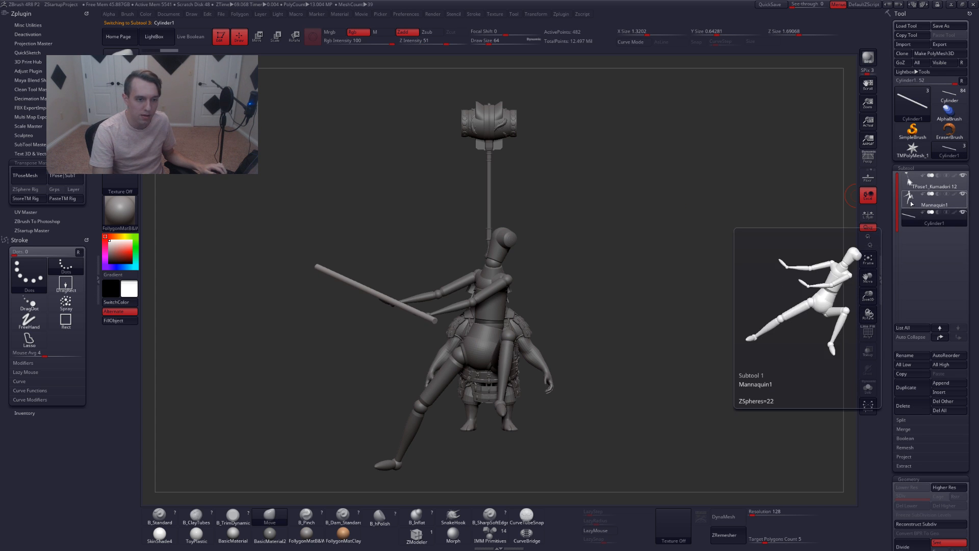
left_click(912, 203)
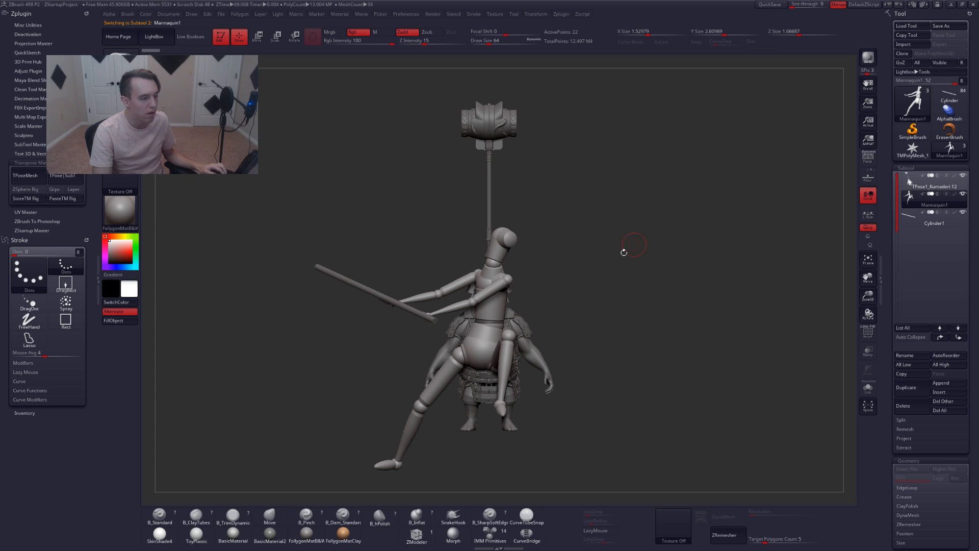
key("shift+s")
right_click_drag(489, 295, 540, 347, "alt")
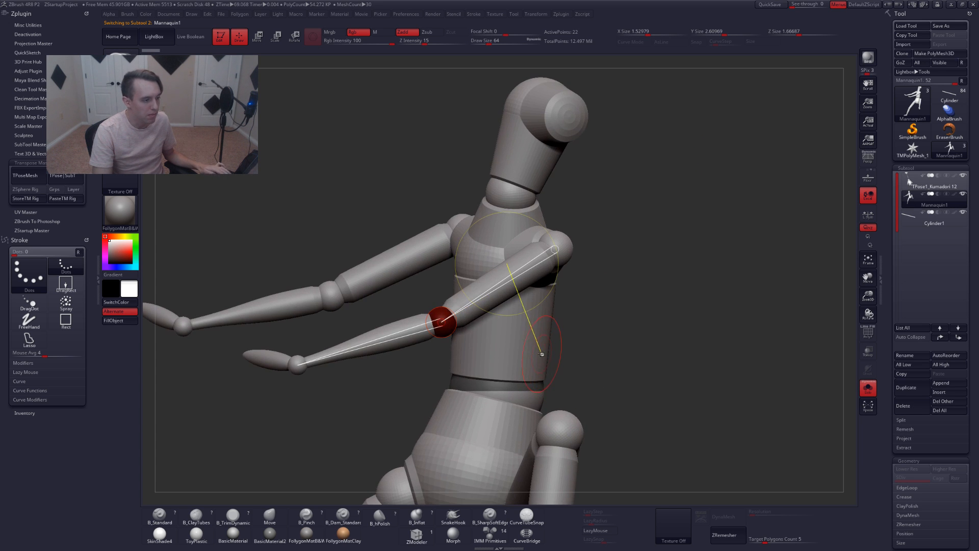
right_click_drag(600, 318, 582, 239, "alt")
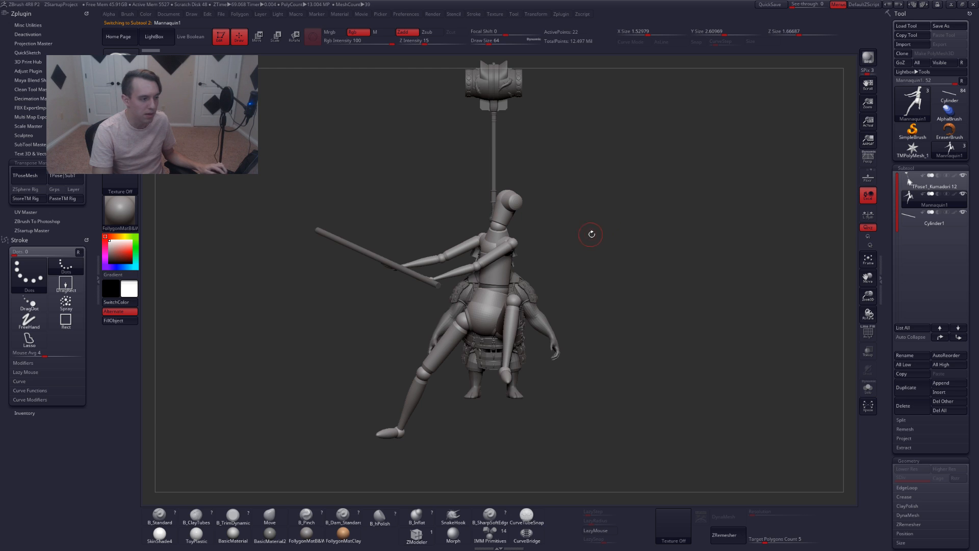
key("space")
key("ctrl+space")
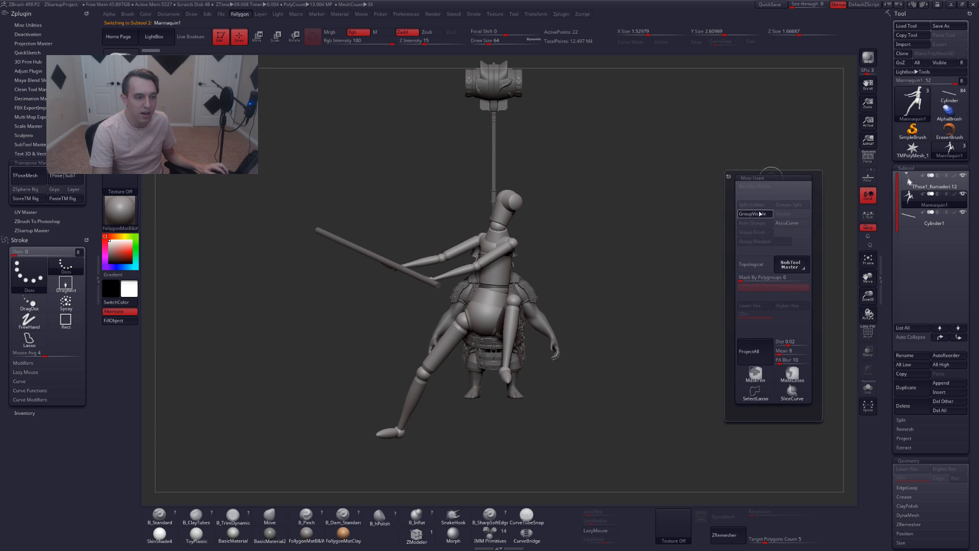
key("shift+s")
right_click_drag(538, 212, 553, 223, "alt")
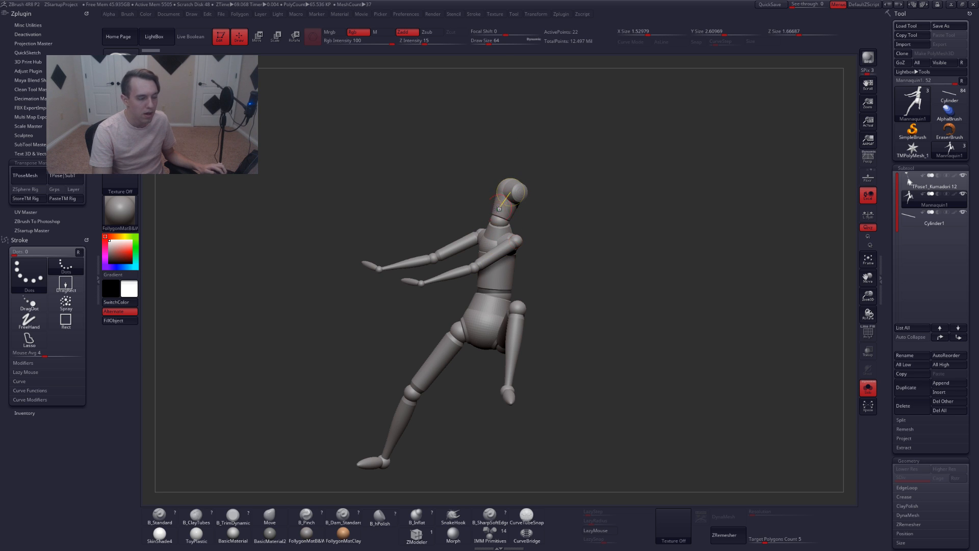
key("shift+s")
mouse_move(913, 226)
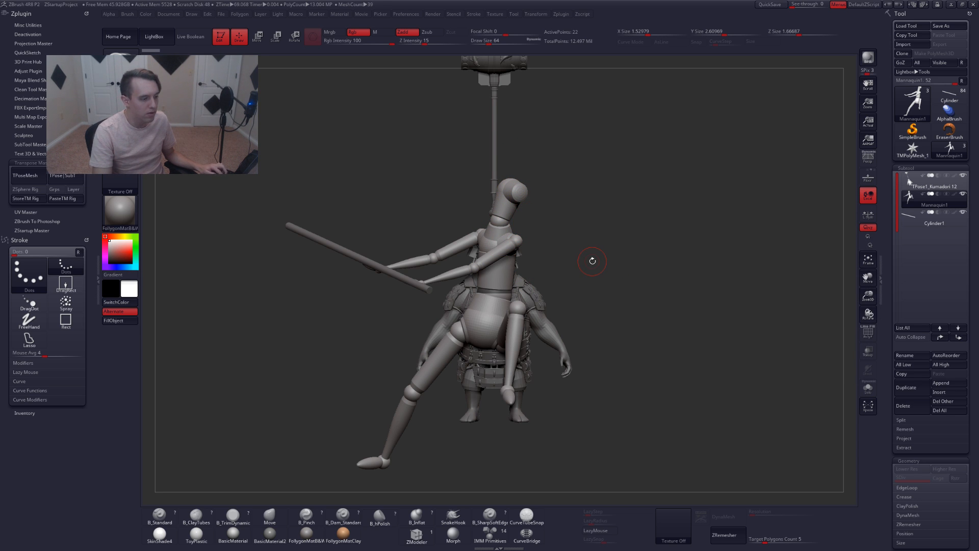
Make the bear's TPose1_Kumadori 12 subtool the active subtool
key("e")
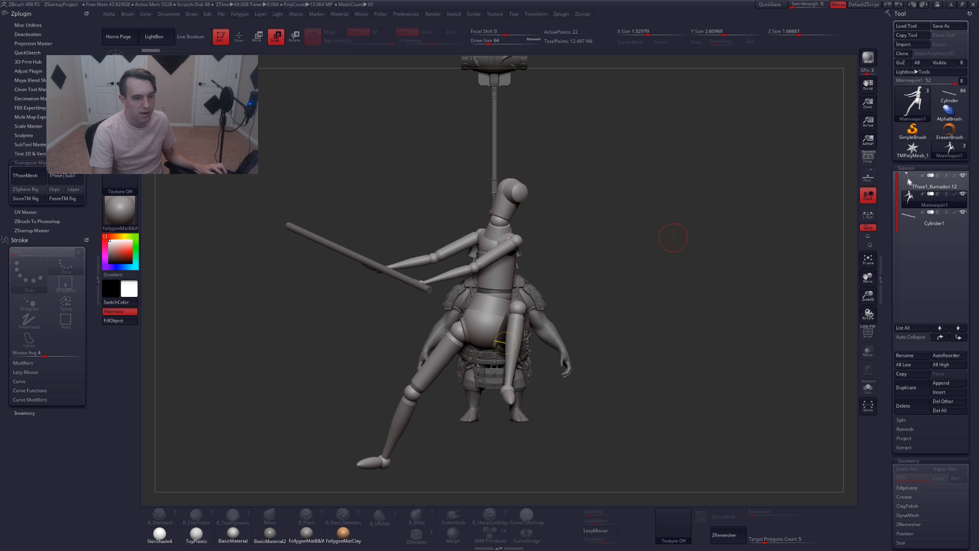
left_click_drag(361, 157, 308, 111)
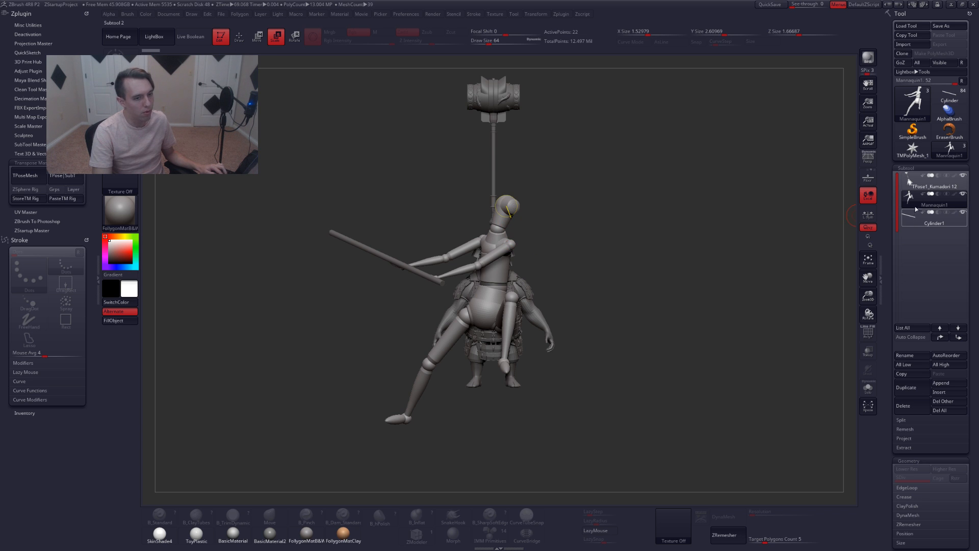
left_click(908, 182)
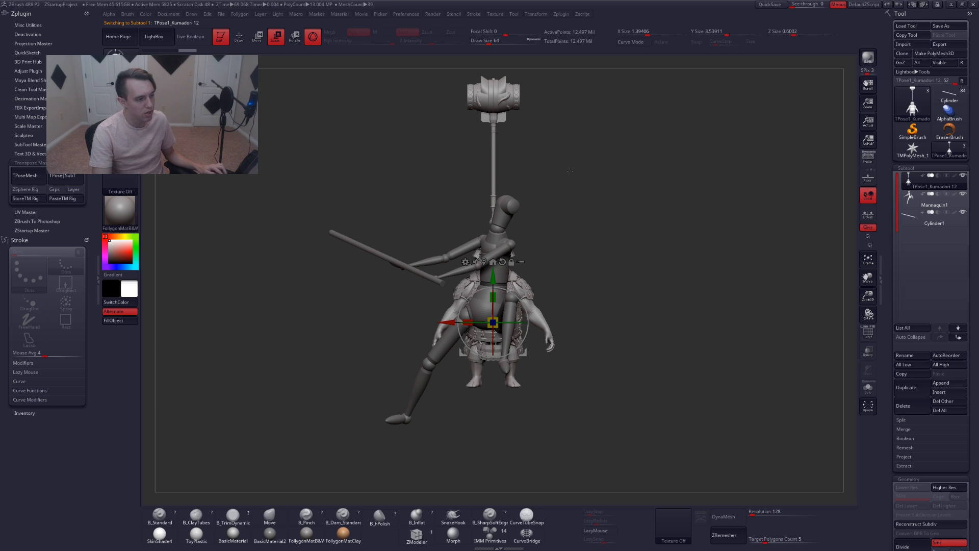
left_click(310, 39)
key("q")
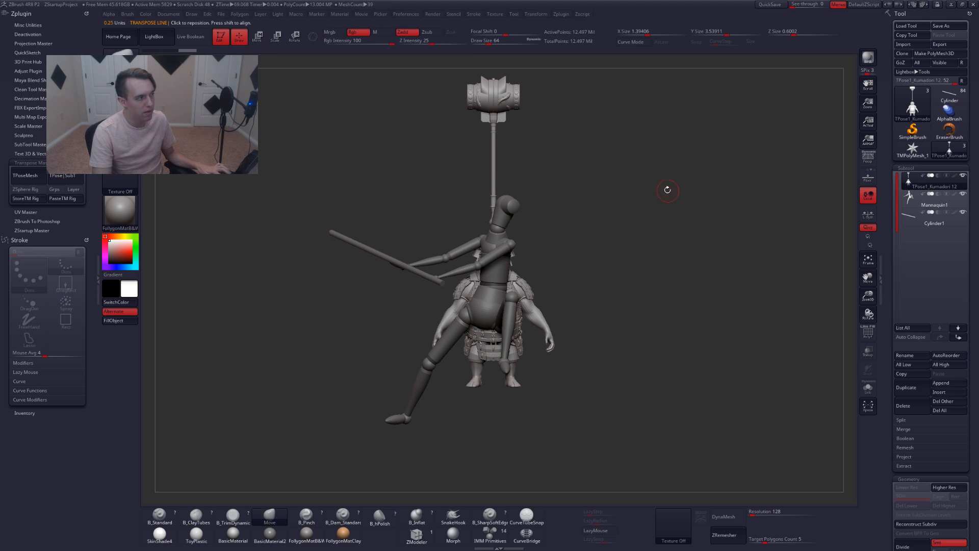
Switch to the original Kumadori 12 tool to view its top subtool, then return to the TPose mesh
left_click(950, 97)
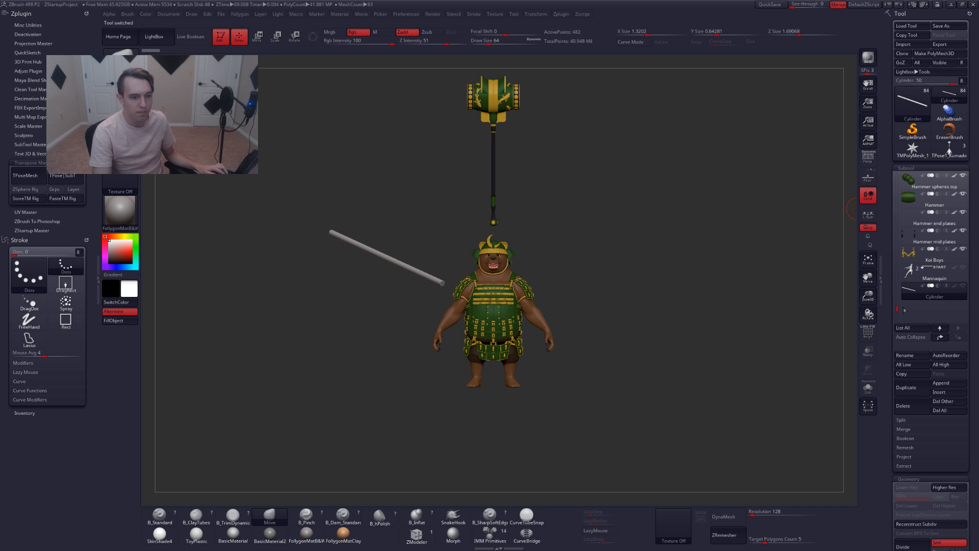
mouse_move(896, 309)
left_mouse_down()
mouse_move(893, 169)
mouse_move(905, 300)
mouse_move(894, 158)
left_mouse_up()
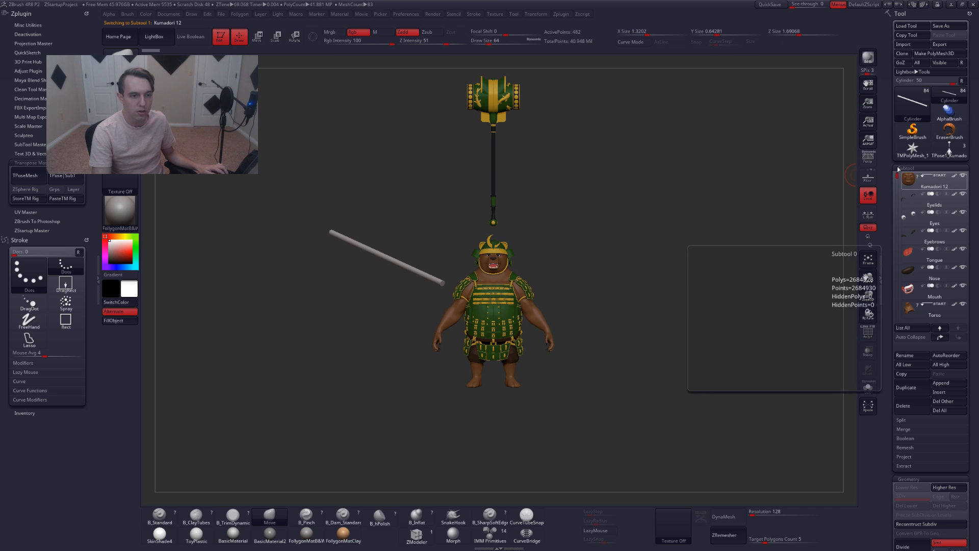
left_click(921, 183)
left_click_drag(572, 195, 566, 228)
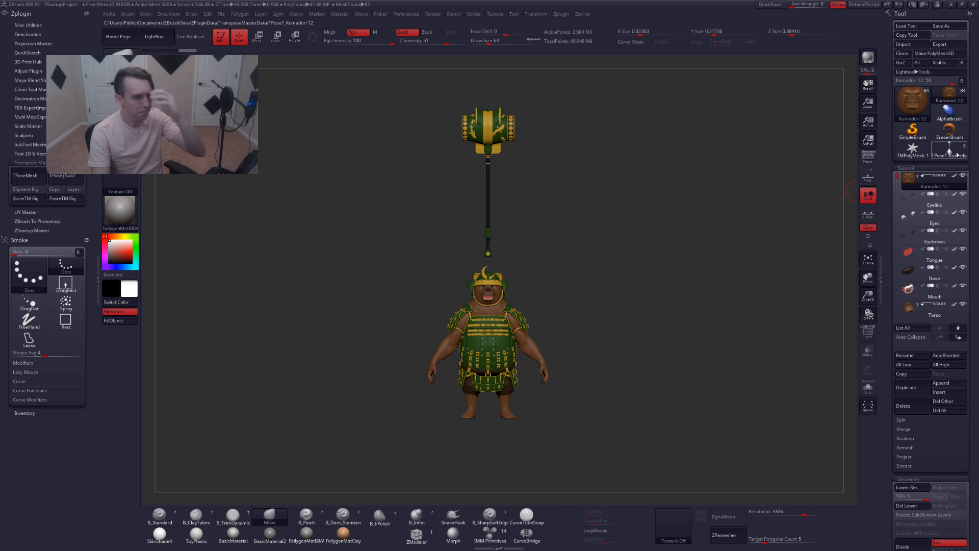
left_click(957, 154)
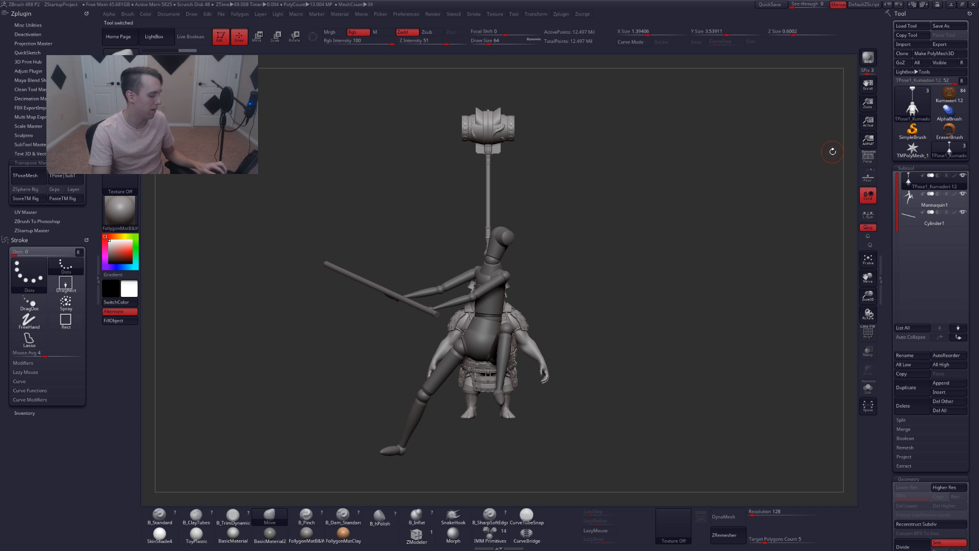
Scale up the bear's TPose subtool with the Transpose scale line relative to the mannequin
key("e")
left_click_drag(451, 343, 612, 344)
left_click(611, 344)
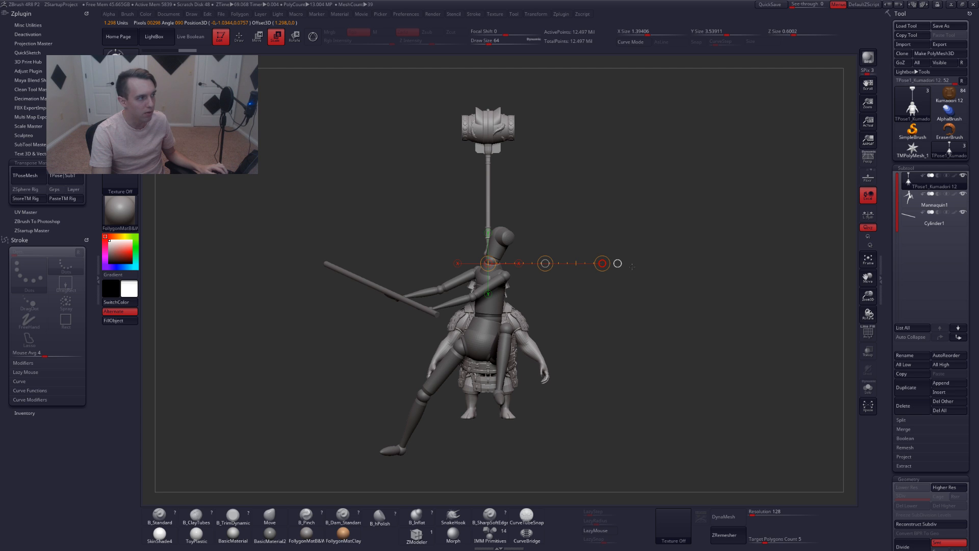
left_click_drag(602, 263, 675, 311)
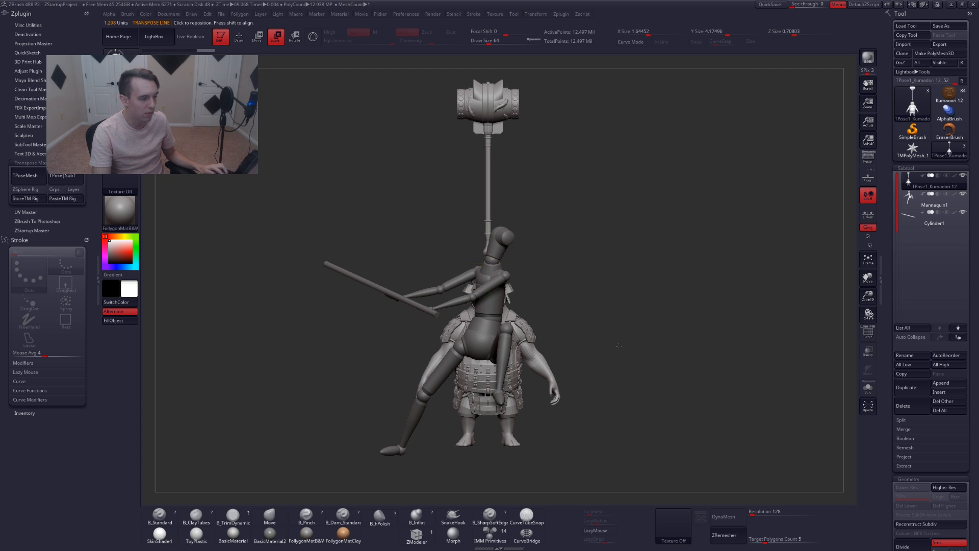
left_click_drag(672, 352, 657, 334, "alt")
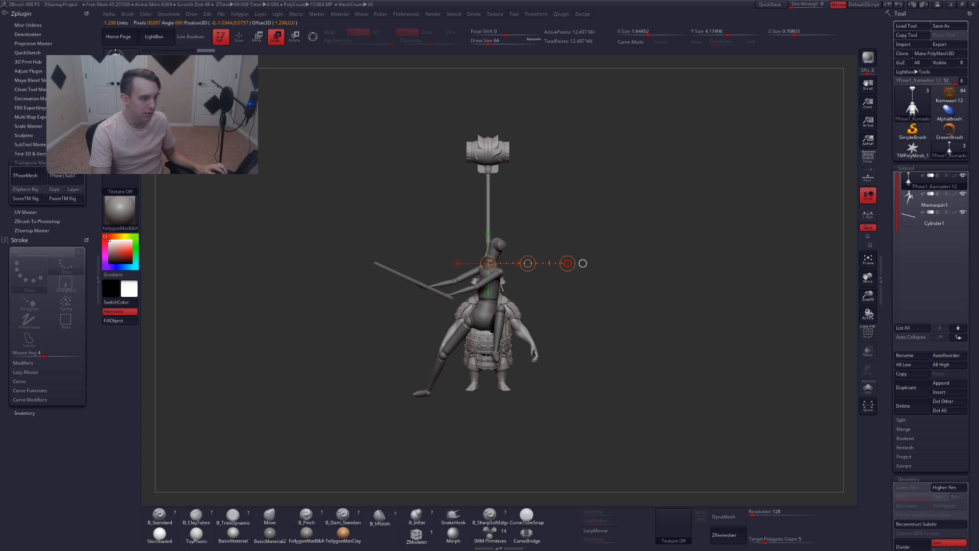
left_click_drag(567, 263, 637, 246)
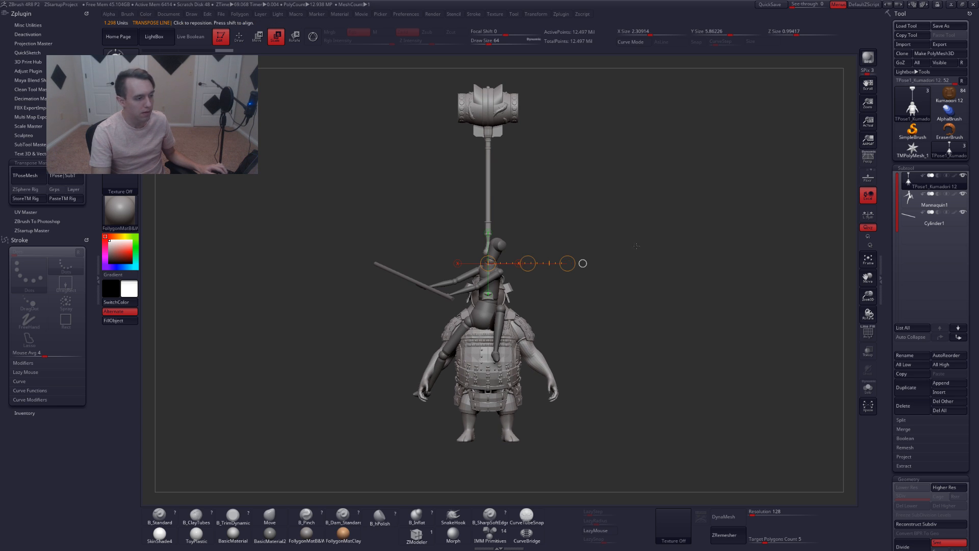
key("w")
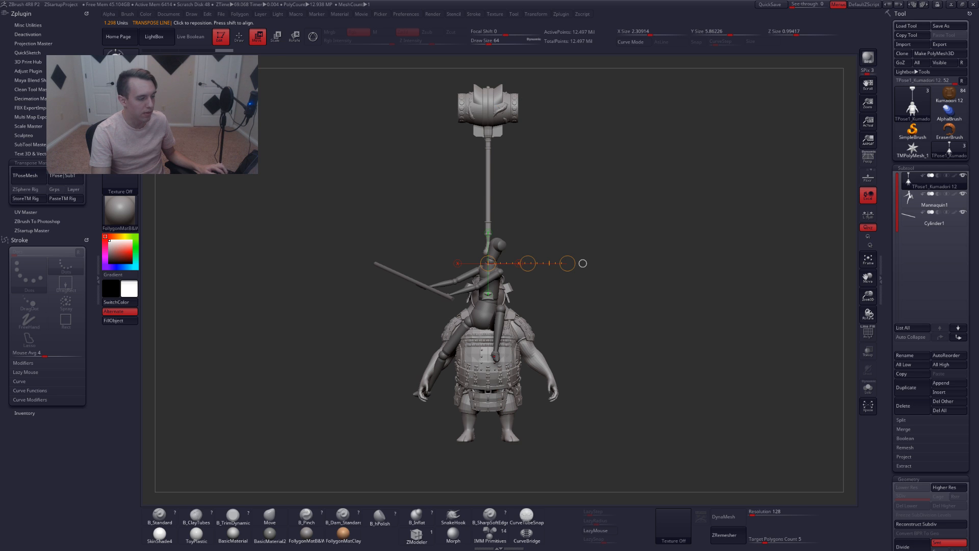
Undo the bear subtool's recent transpose move and scaling
left_click_drag(495, 356, 494, 427)
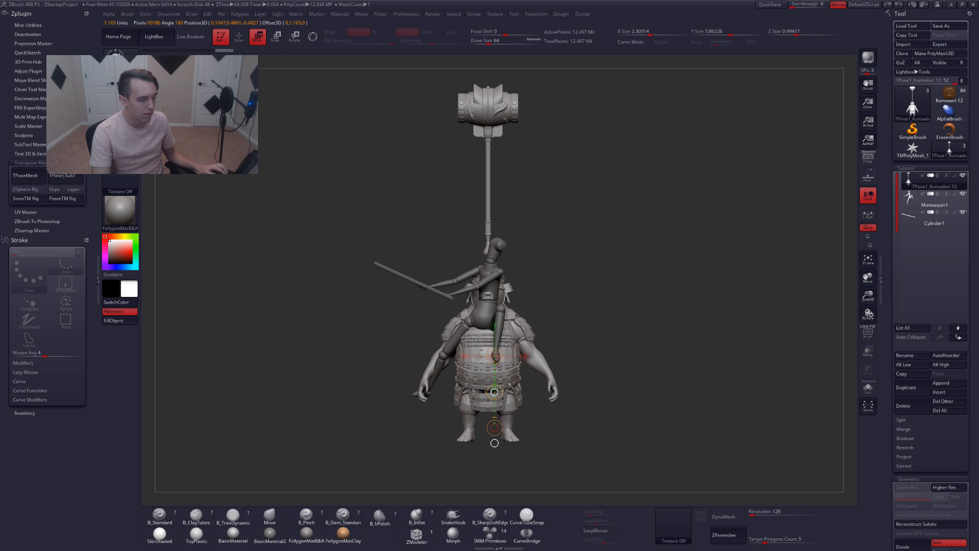
left_click_drag(494, 391, 499, 372)
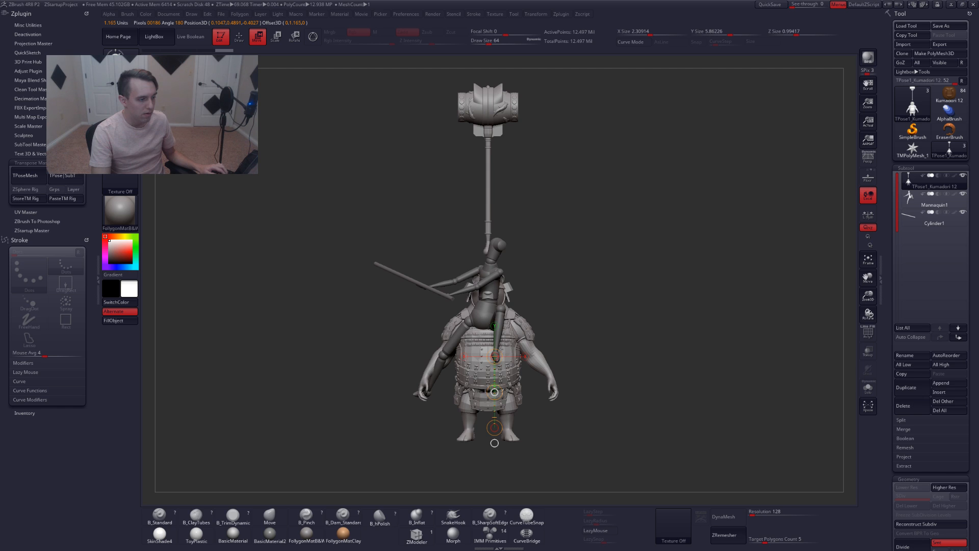
key("ctrl+z")
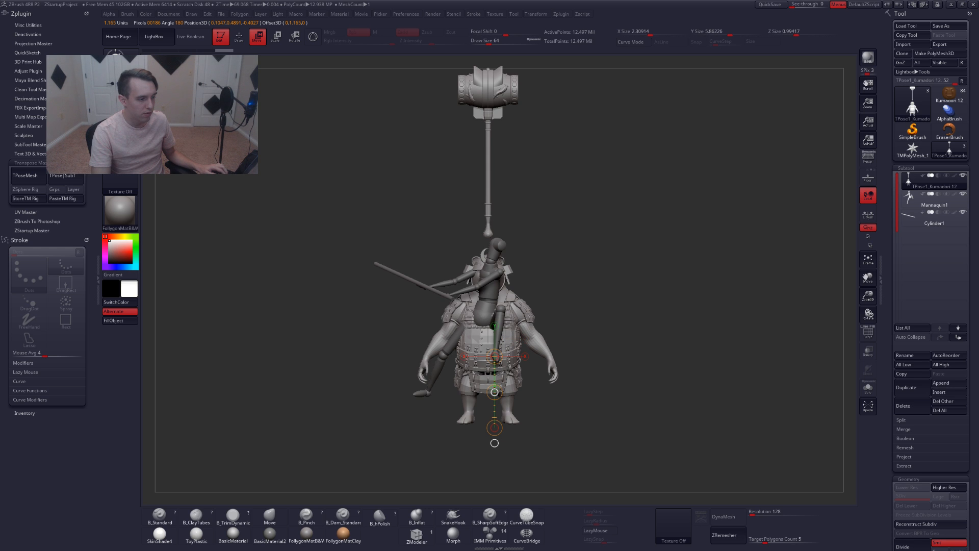
key("ctrl+z")
key("ctrl+z")
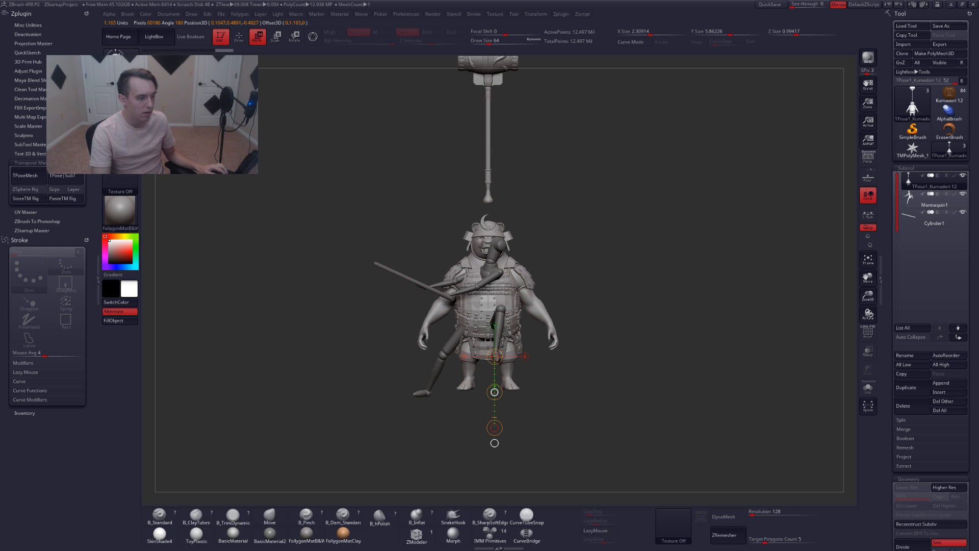
key("ctrl+z")
key("ctrl+z")
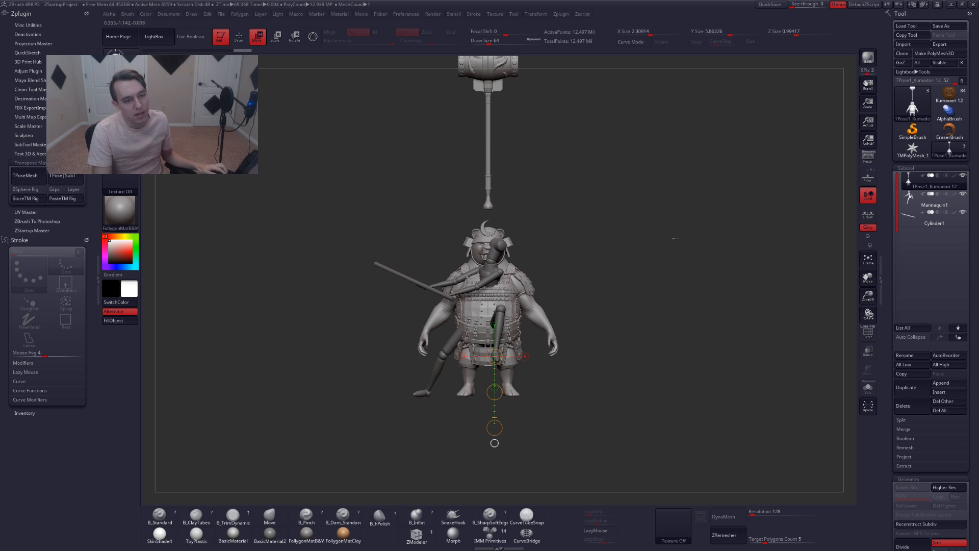
Inspect the Mannequin1 subtool on its own, then reselect the bear's TPose subtool and view it alone
left_click(934, 203)
left_click(868, 388)
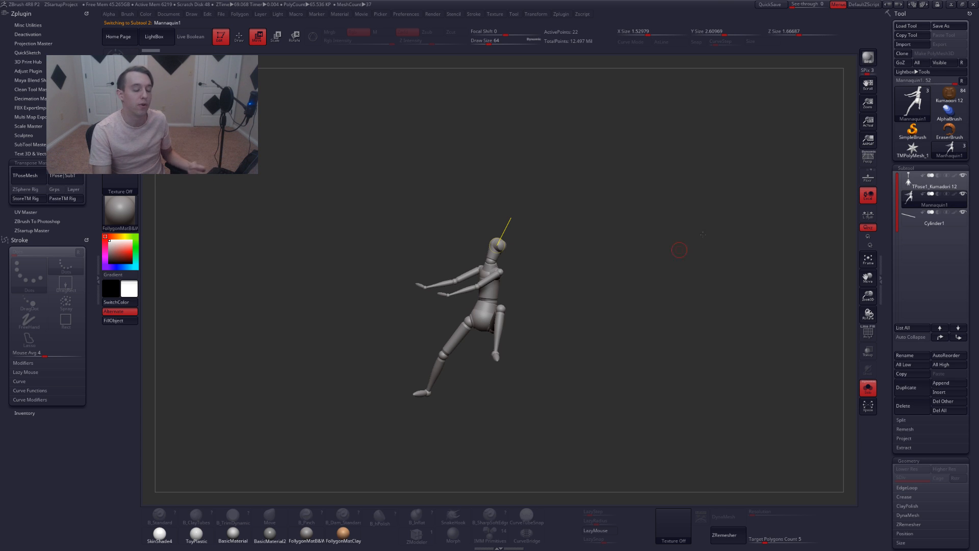
left_click(917, 186)
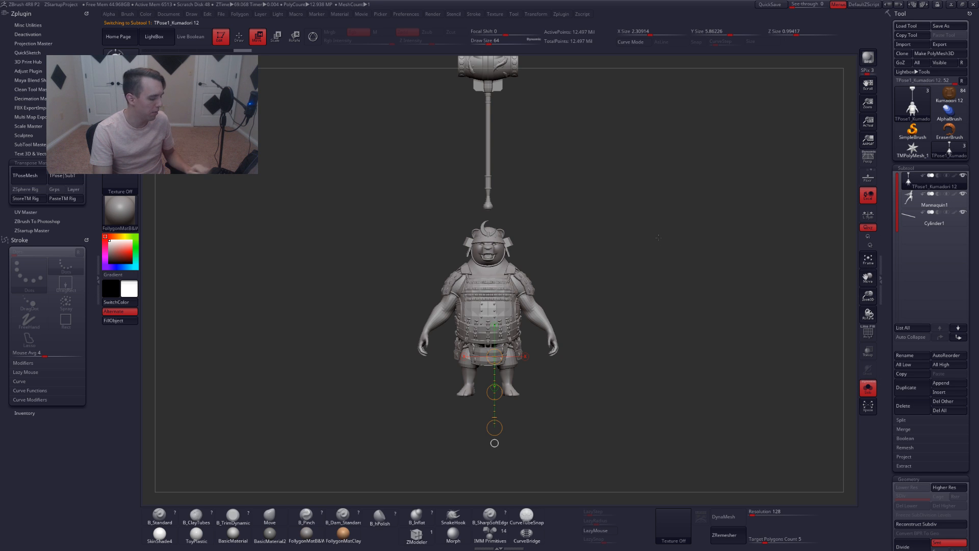
key("alt+s")
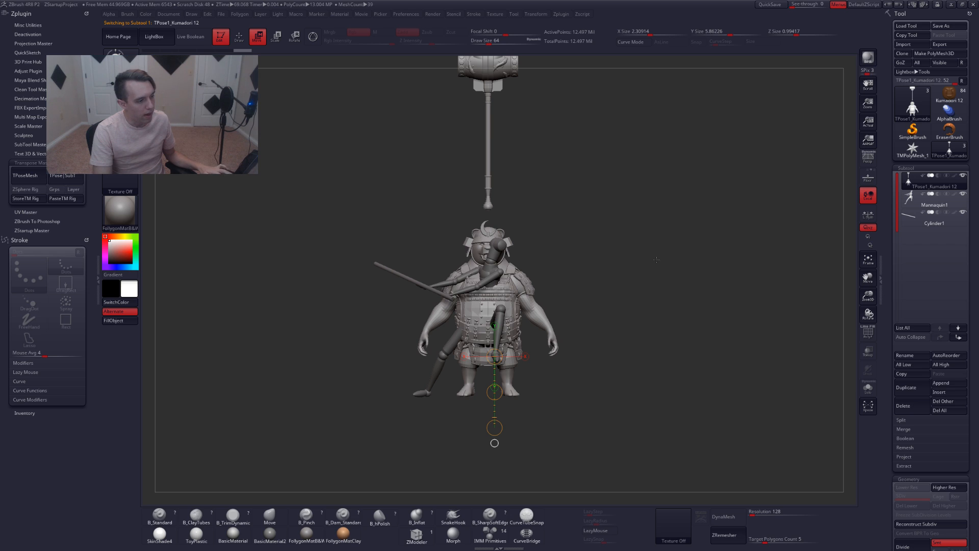
key("q")
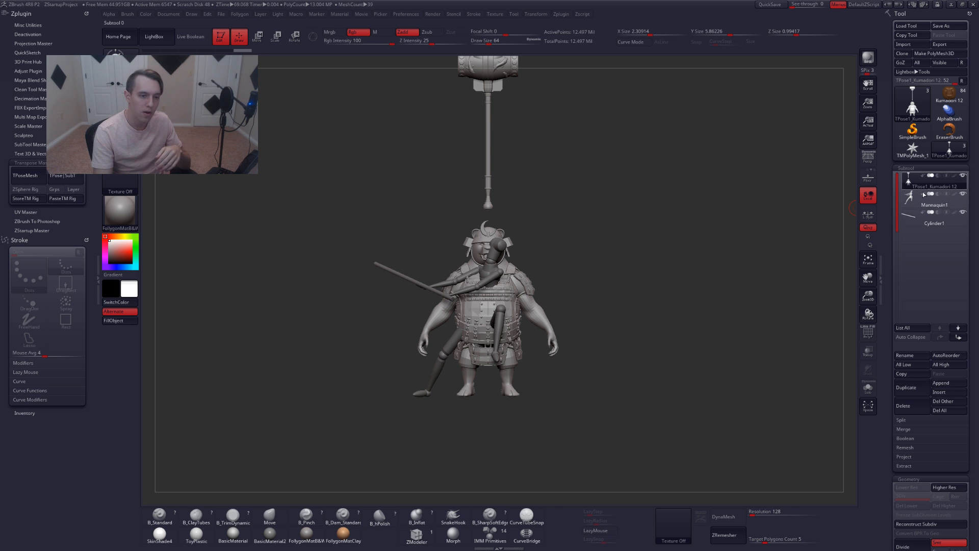
mouse_move(913, 203)
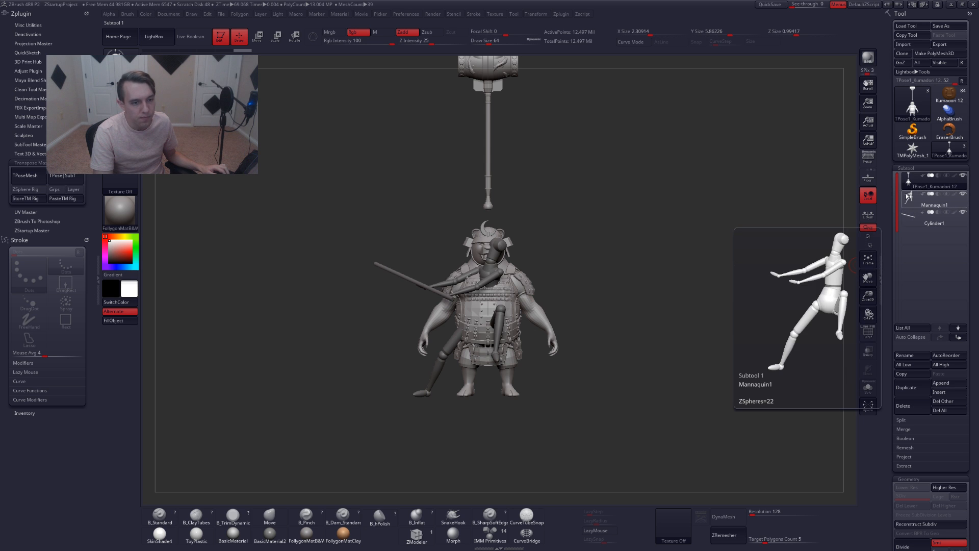
left_click_drag(507, 188, 514, 266, "alt")
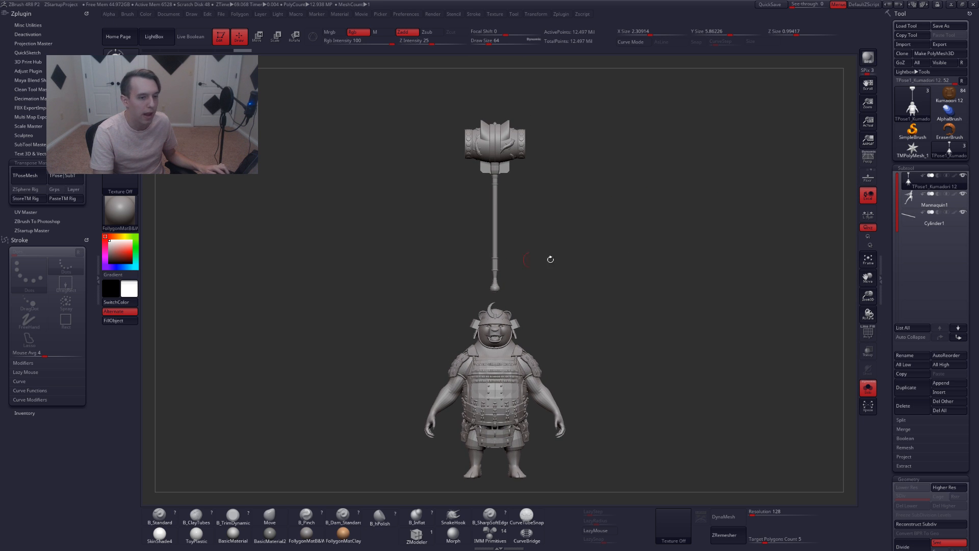
From a side view, rotate the hammer forward around its handle's lower end with a Transpose rotate line
mouse_move(499, 302)
left_mouse_down("ctrl")
mouse_move(566, 277)
mouse_move(536, 76)
mouse_move(426, 69)
mouse_move(459, 285)
left_mouse_up("ctrl")
left_click(589, 234, "ctrl")
key("w")
left_click_drag(589, 234, 560, 135, "alt")
left_click_drag(500, 176, 500, 271)
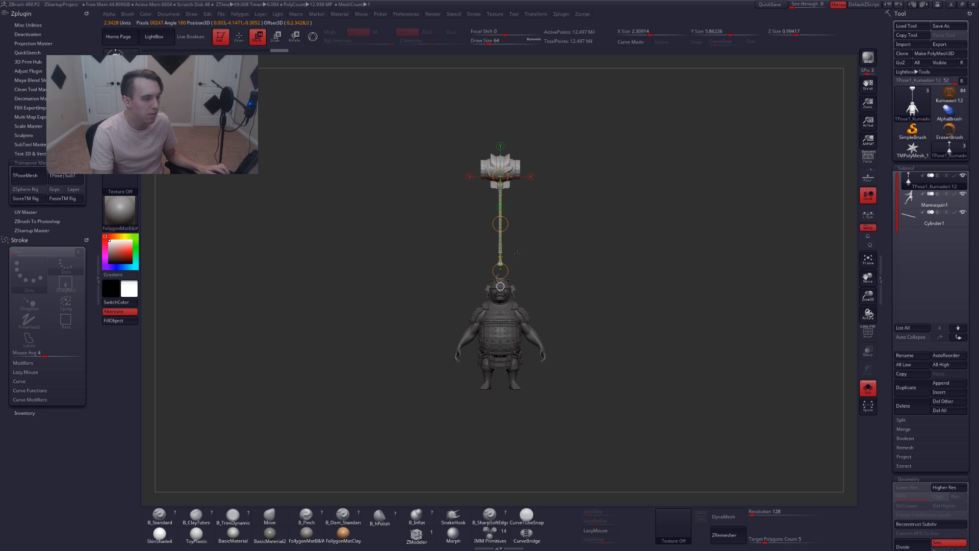
left_click_drag(566, 245, 472, 284)
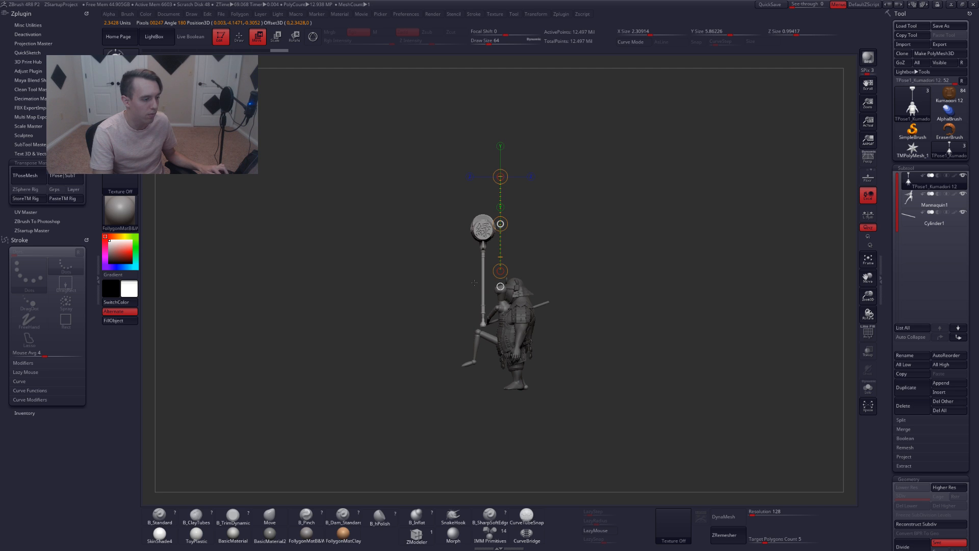
key("r")
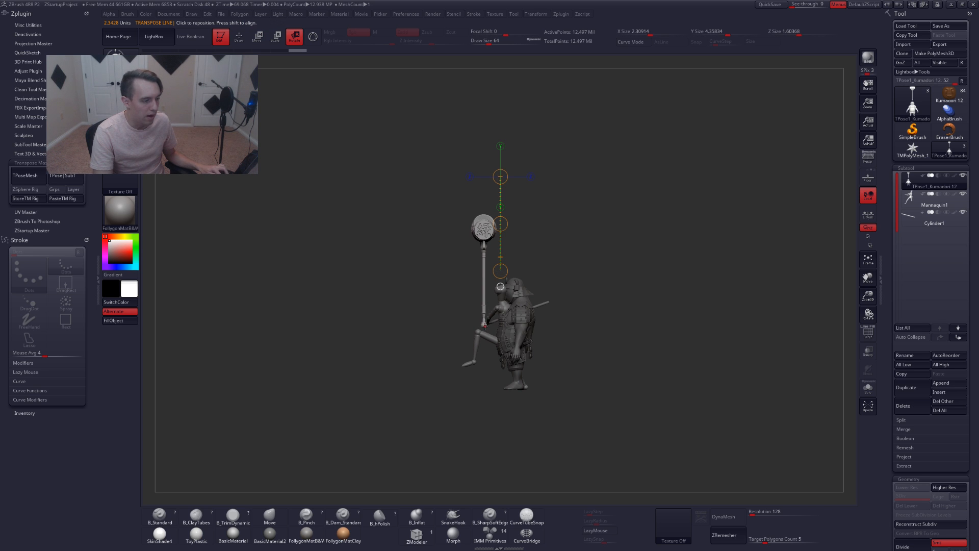
left_click_drag(485, 324, 485, 166)
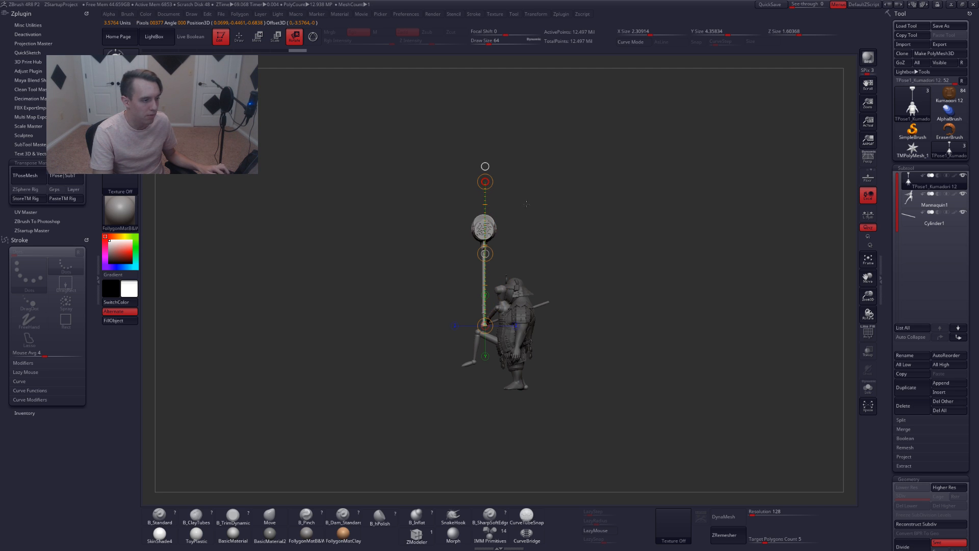
left_click_drag(555, 215, 612, 273)
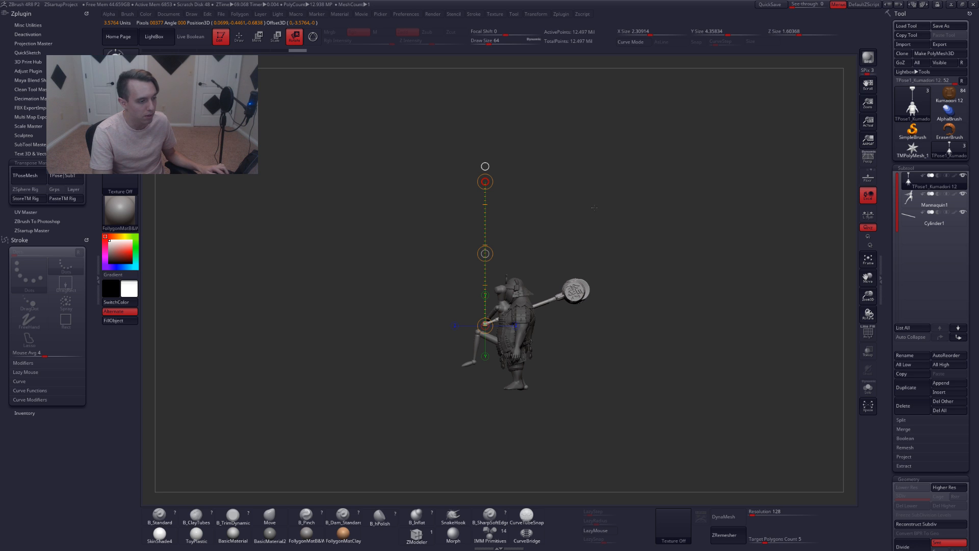
From the top view, reorient the hammer with Transpose so its head swings out diagonally from the bear
key("q")
left_click_drag(539, 256, 582, 261)
key("w")
left_click_drag(520, 214, 502, 285)
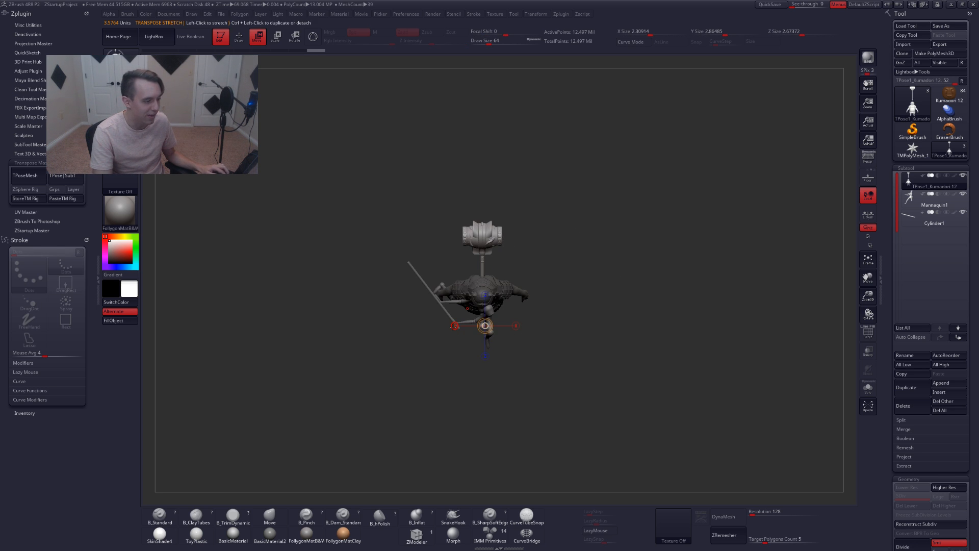
left_click(453, 326)
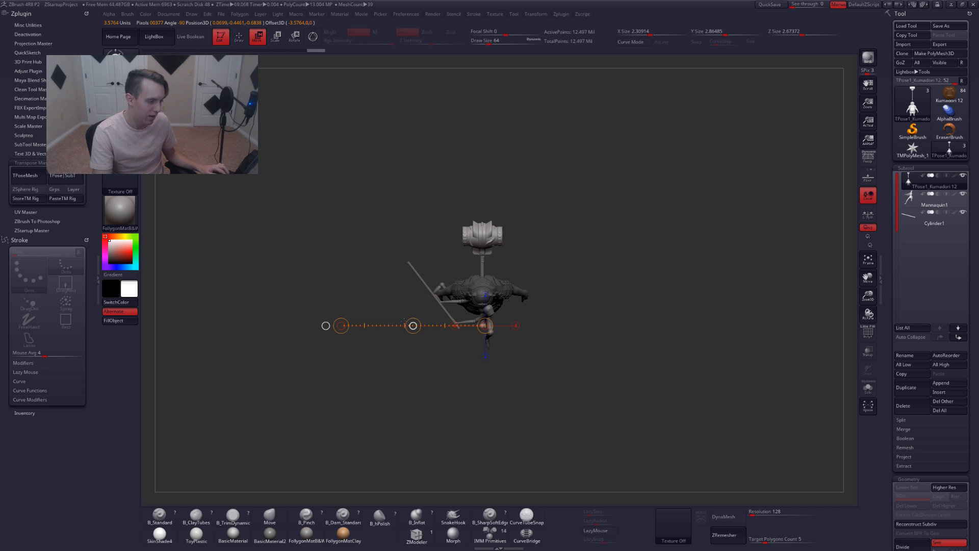
left_click_drag(394, 318, 389, 315)
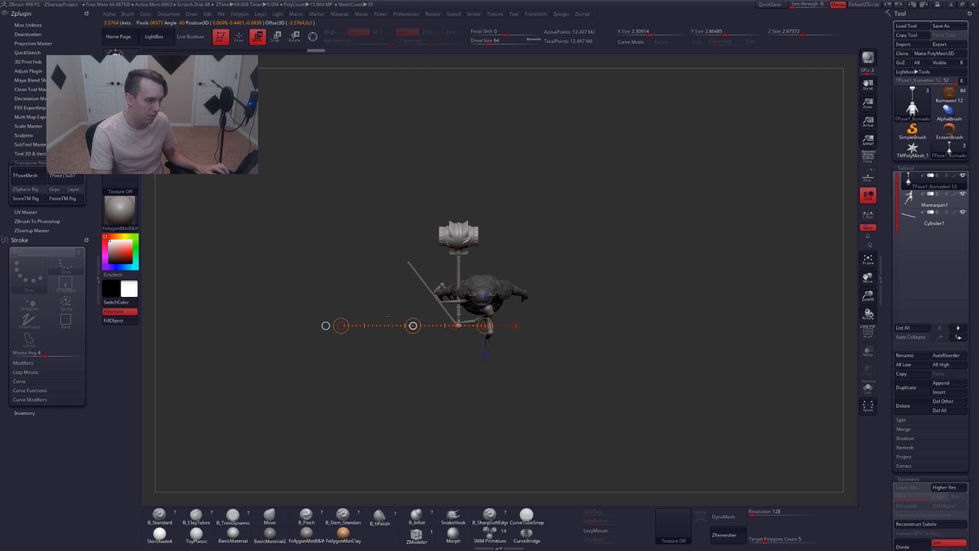
left_click_drag(462, 248, 590, 248, "shift")
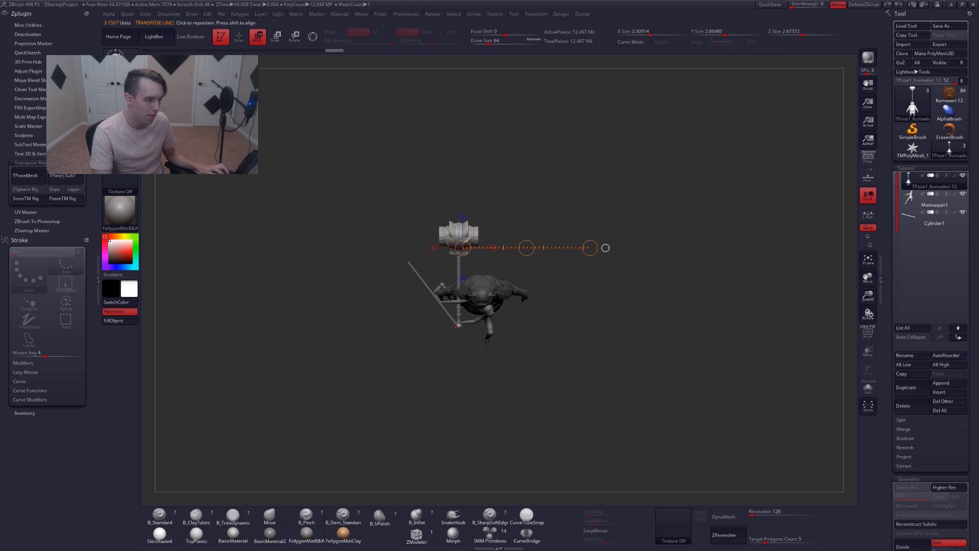
left_click_drag(457, 327, 343, 176, "shift")
Draw a rotate line from the bear's hand and tilt the hammer slightly back toward its shoulder
key("r")
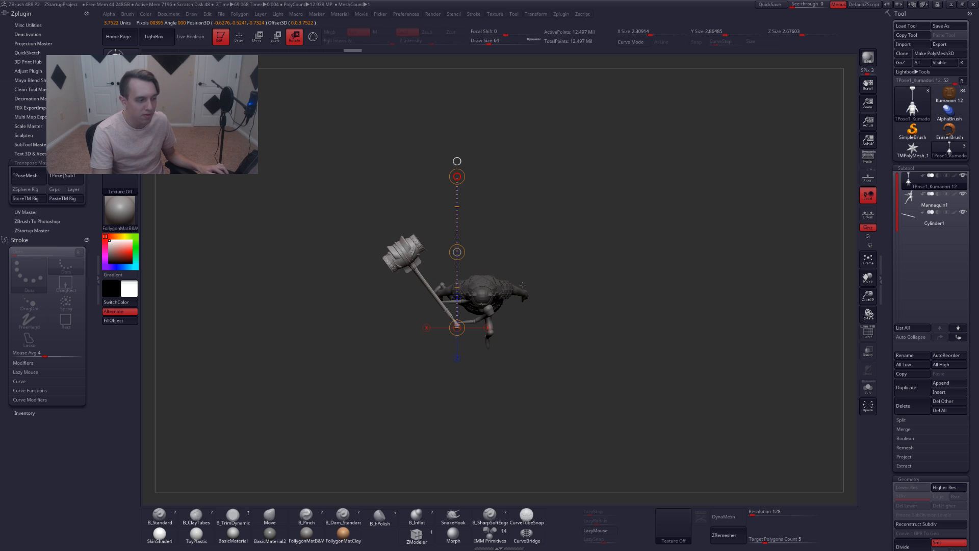
key("q")
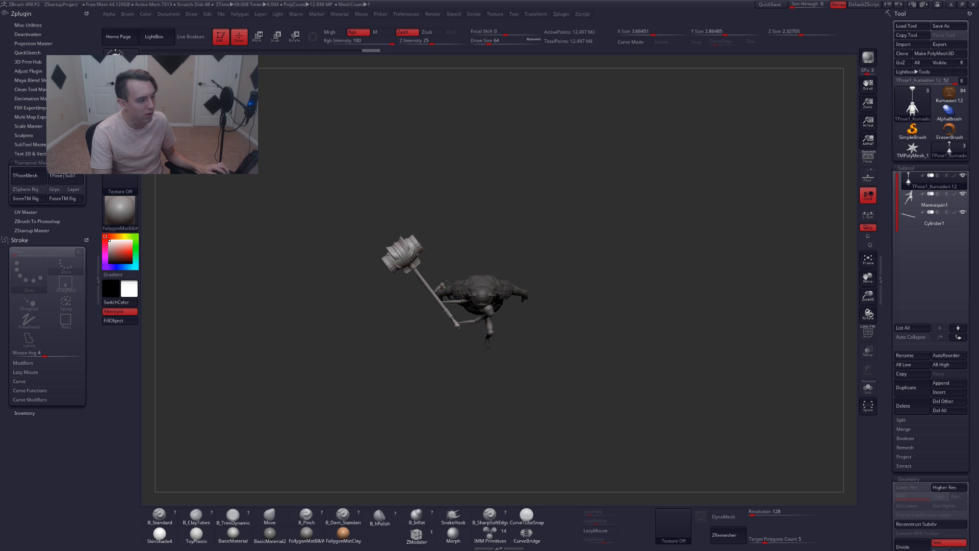
mouse_move(401, 290)
left_mouse_down()
mouse_move(404, 222)
mouse_move(459, 246)
mouse_move(462, 277)
left_mouse_up()
key("w")
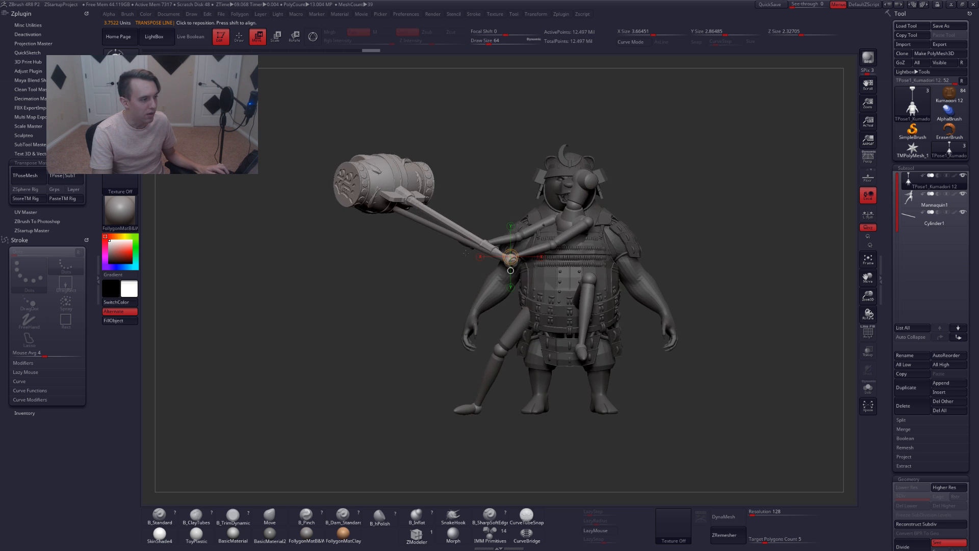
left_click_drag(395, 237, 454, 223)
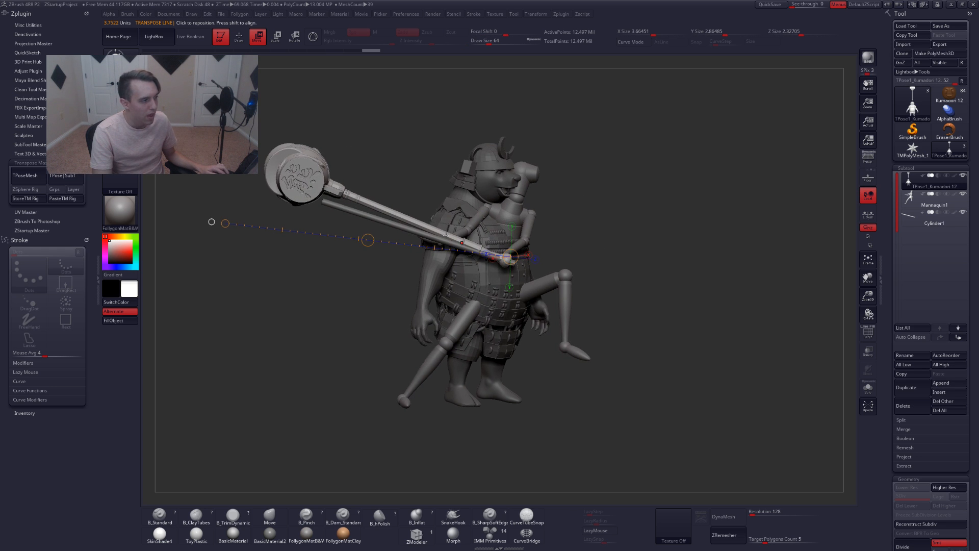
key("r")
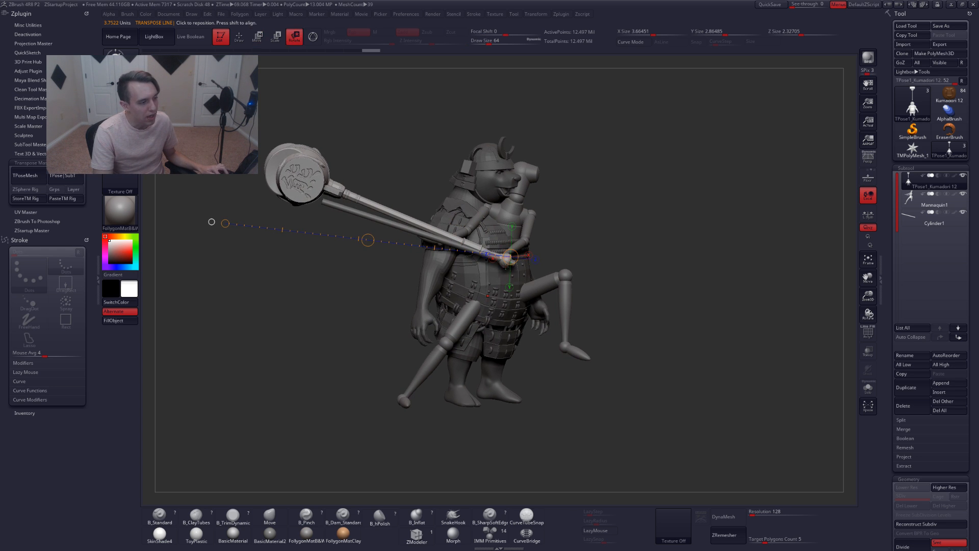
mouse_move(505, 264)
left_mouse_down()
mouse_move(409, 107)
mouse_move(390, 117)
left_mouse_up()
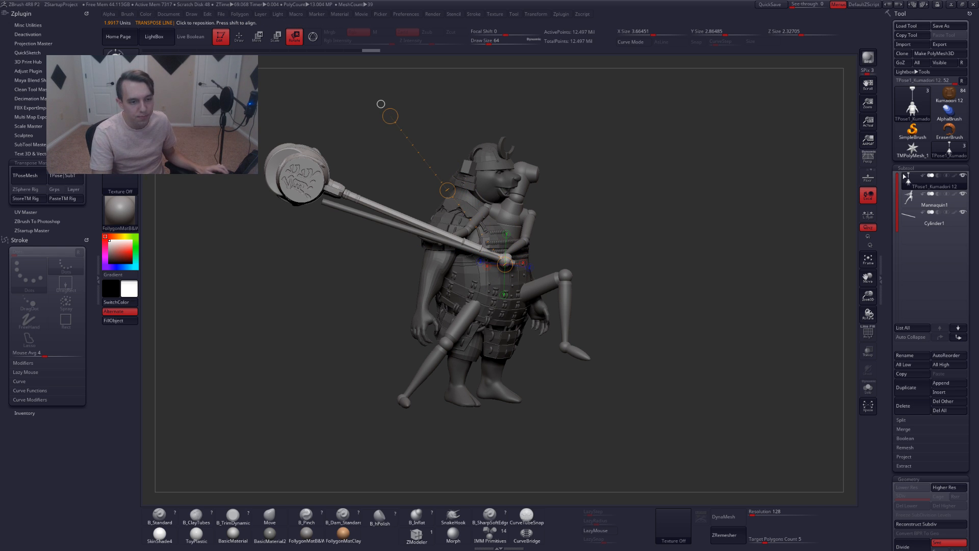
mouse_move(916, 177)
left_click(933, 203)
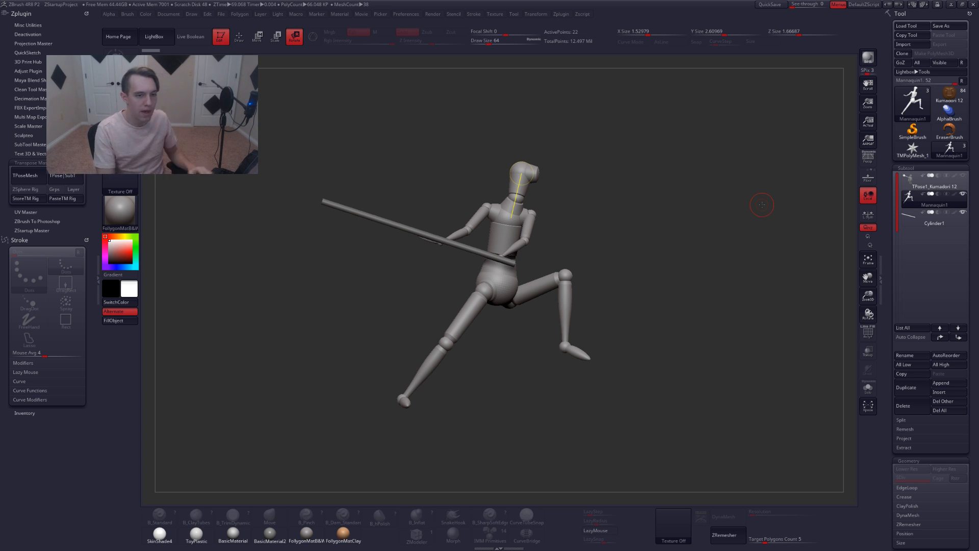
key("alt+Up")
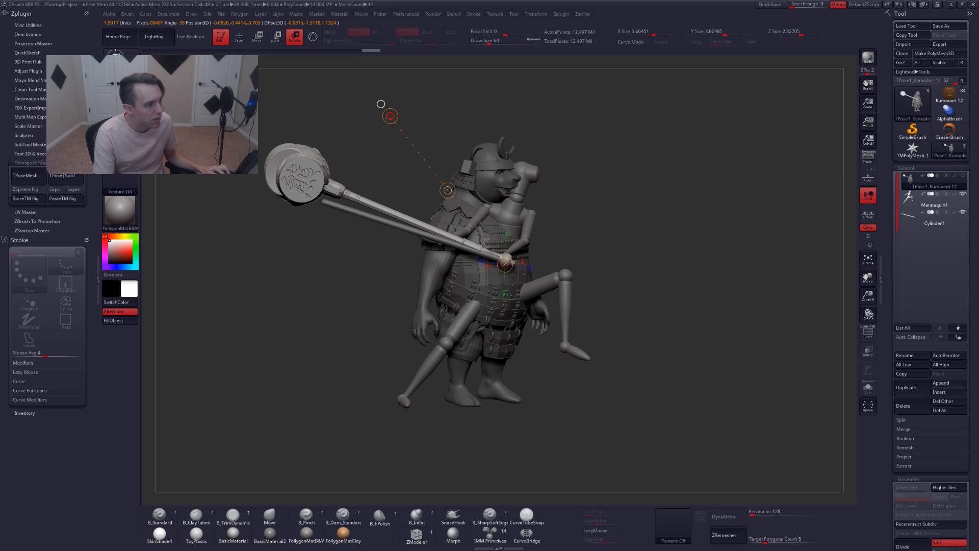
left_click_drag(381, 103, 352, 147)
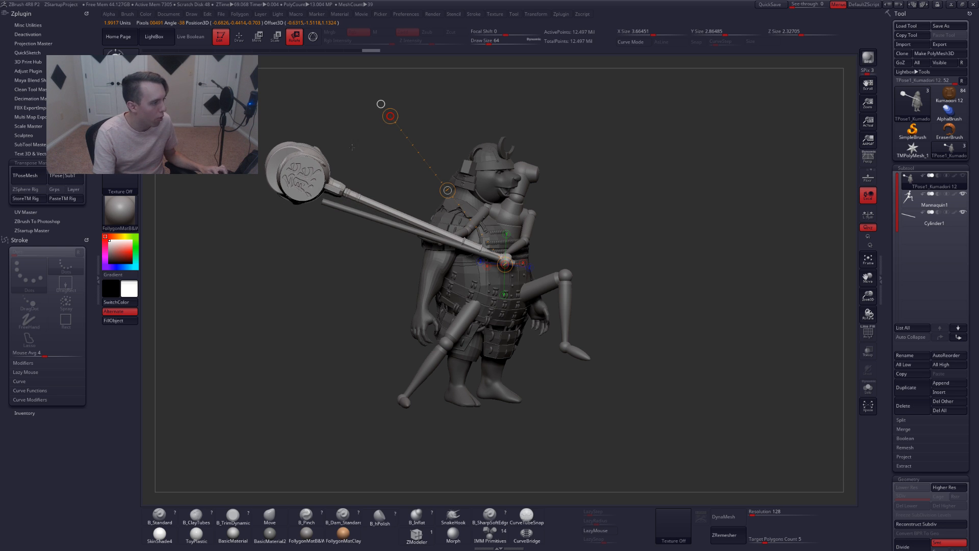
Hide the mannequin and set up a Transpose rotate line at the lower end of the hammer's handle
key("alt+s")
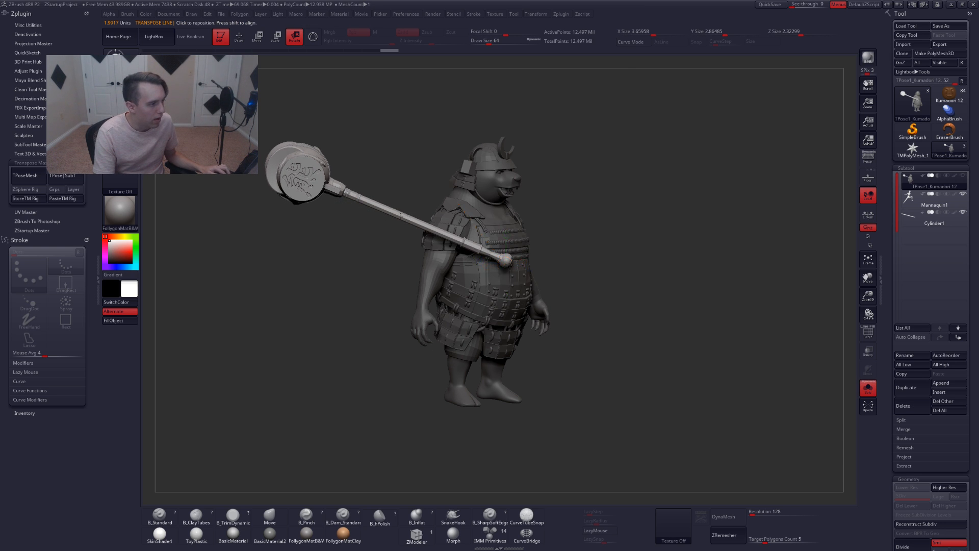
mouse_move(393, 223)
left_mouse_down("shift")
mouse_move(385, 208)
mouse_move(417, 241)
left_mouse_up("shift")
key("q")
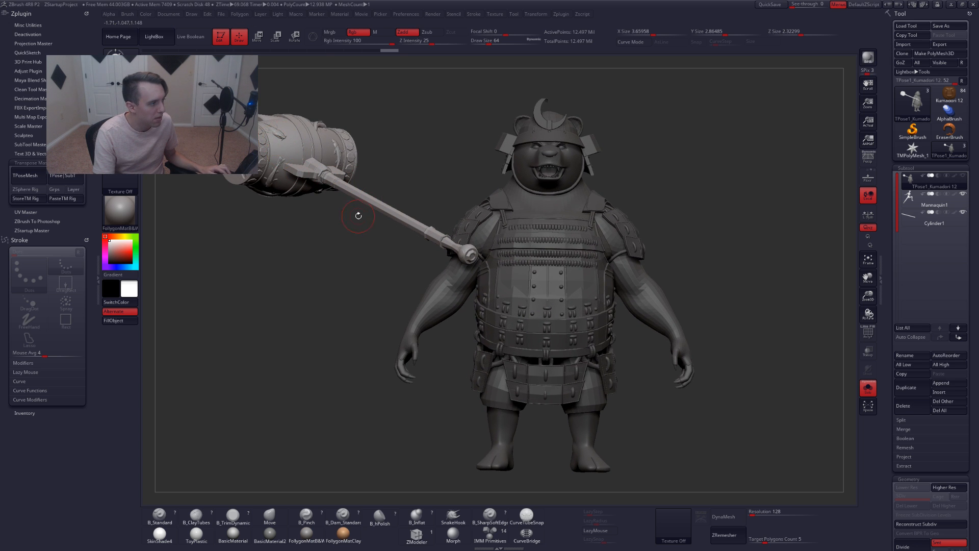
mouse_move(268, 142)
right_mouse_down("ctrl")
mouse_move(332, 170)
mouse_move(317, 149)
right_mouse_up("ctrl")
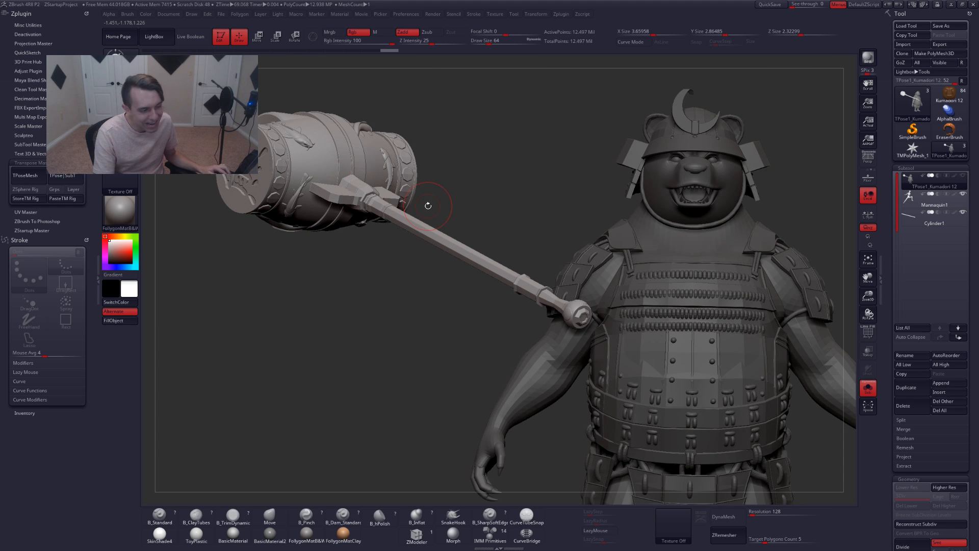
key("r")
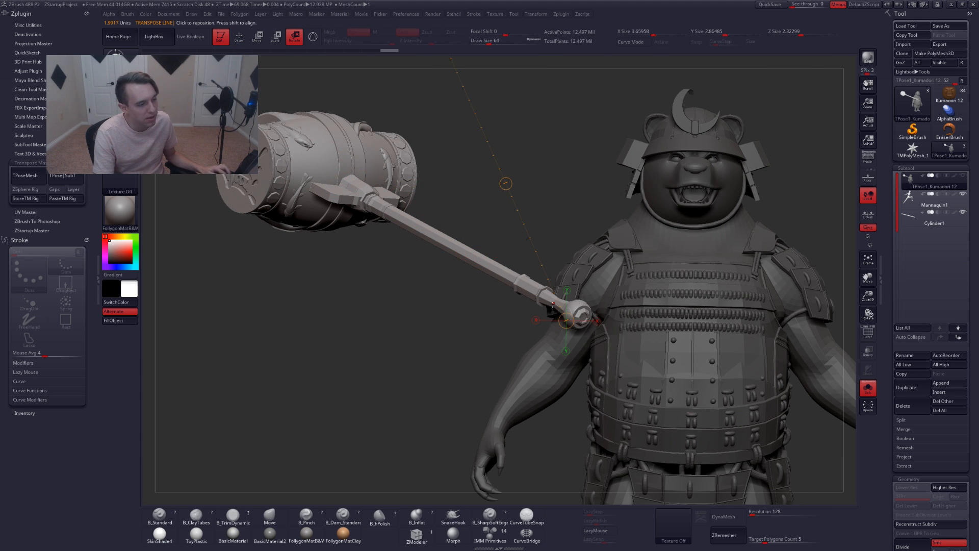
key("shift+f")
left_click_drag(508, 284, 456, 304)
right_click_drag(447, 307, 436, 305)
key("shift+f")
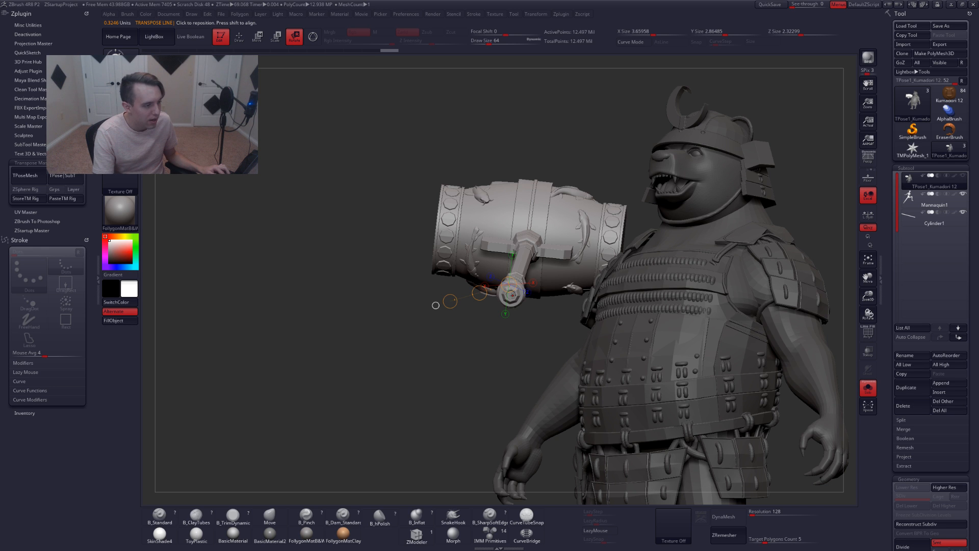
left_click(510, 294)
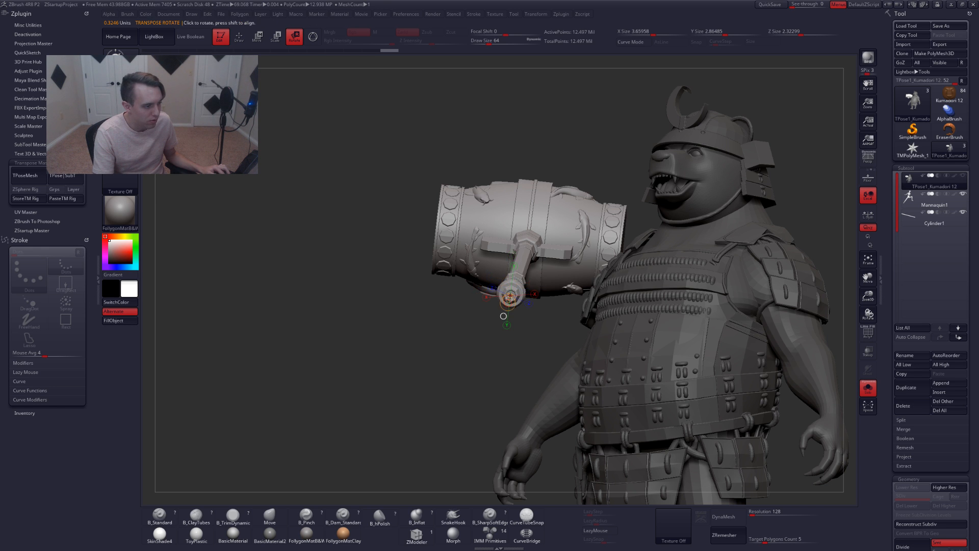
left_click_drag(367, 312, 457, 313)
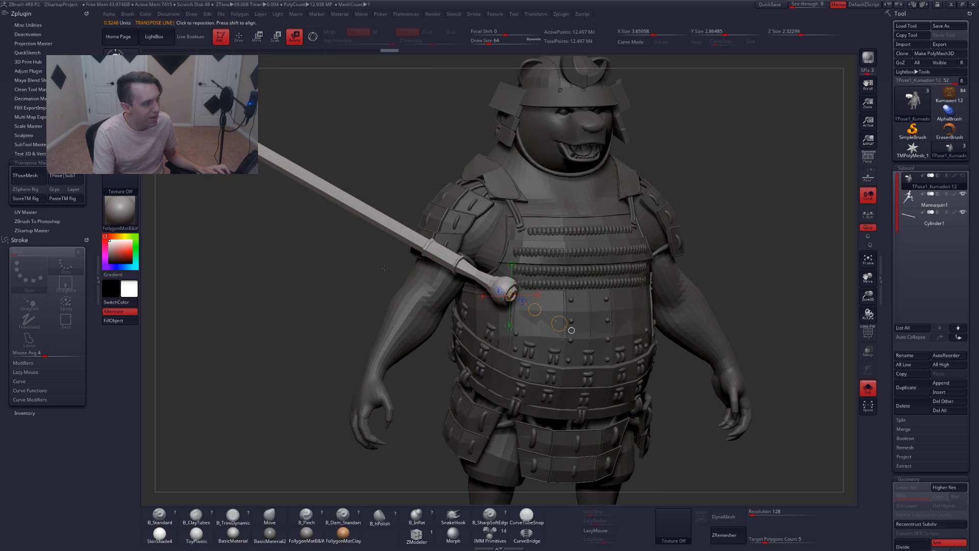
left_click_drag(357, 253, 330, 230, "alt")
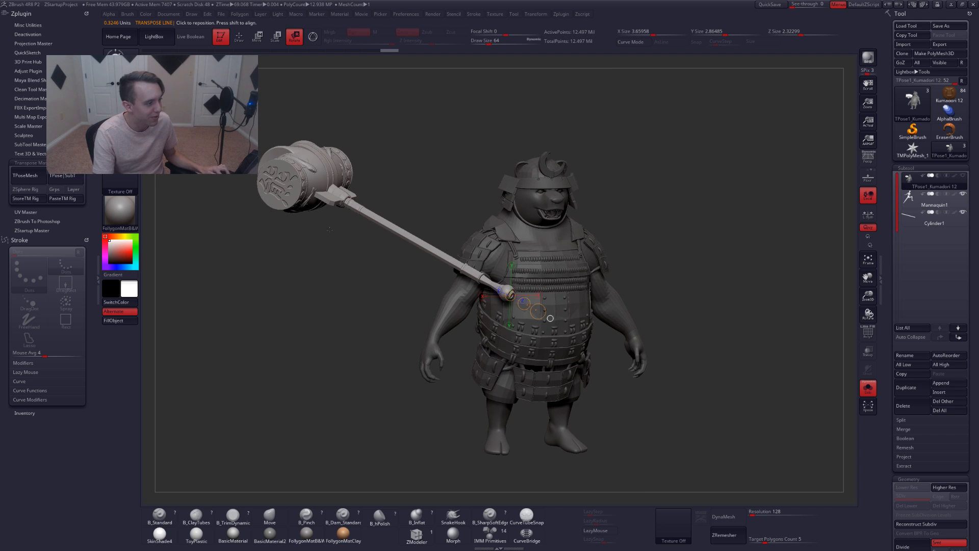
Show the mannequin again and spin the hammer around its handle with the Transpose line
key("alt+s")
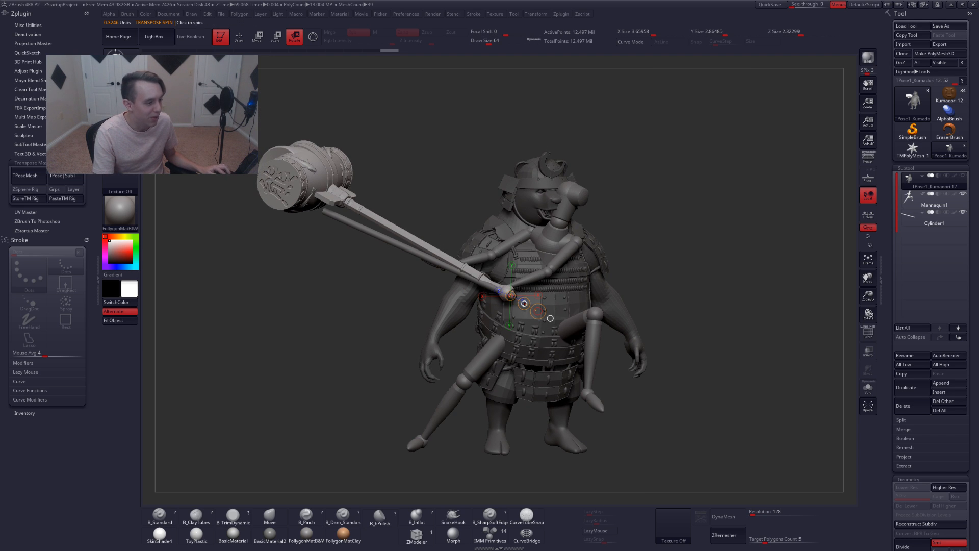
left_click_drag(517, 299, 248, 293)
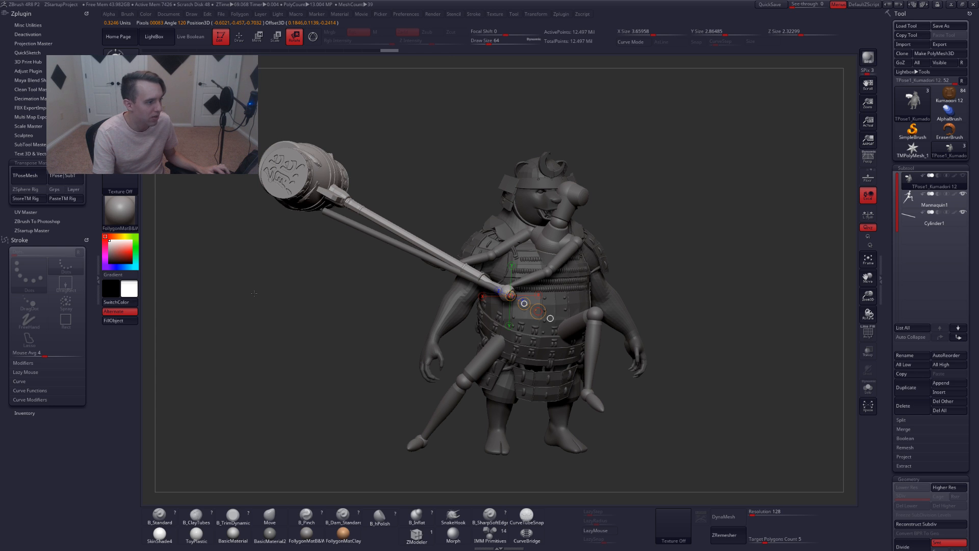
left_click_drag(273, 280, 254, 269)
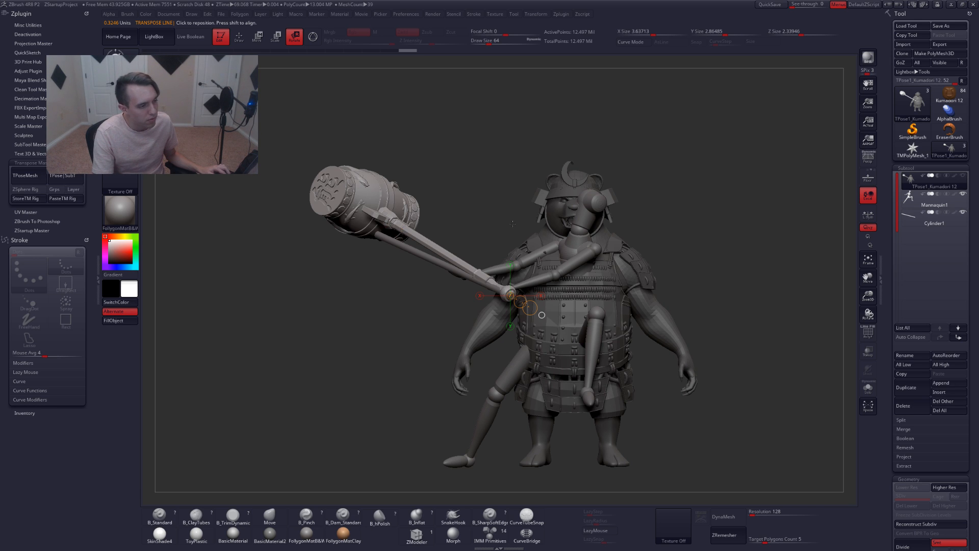
Undo and redo the hammer spin to compare the pose before and after
key("ctrl+shift")
key("ctrl+z")
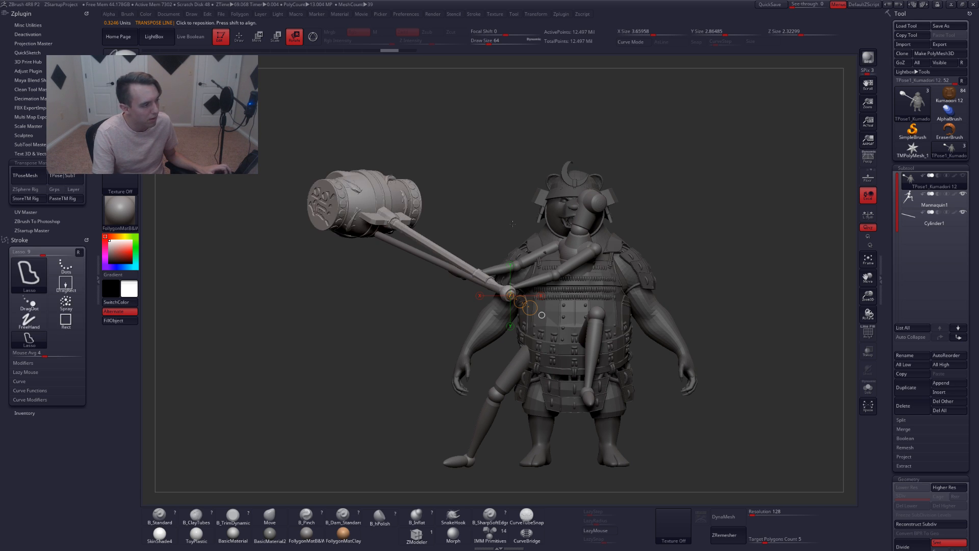
key("ctrl+shift+z")
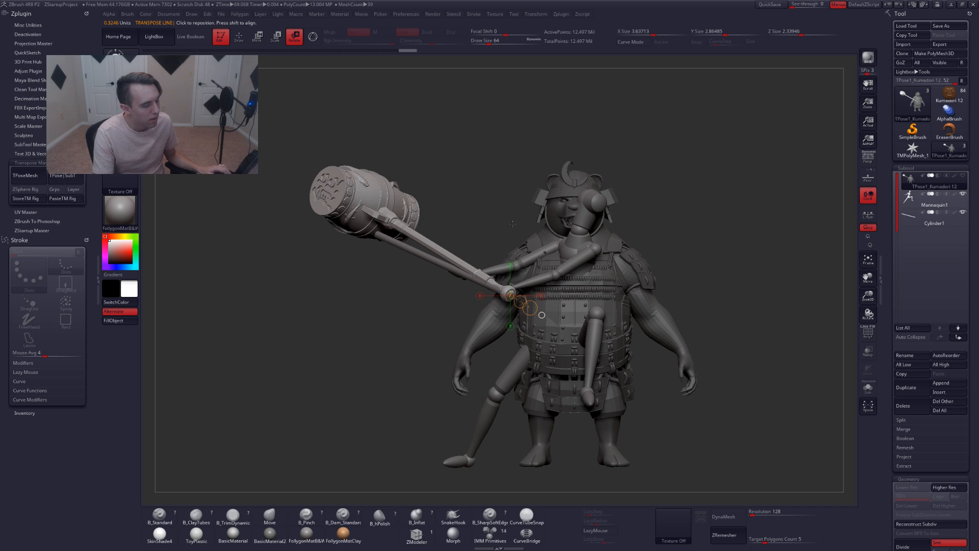
key("ctrl+z")
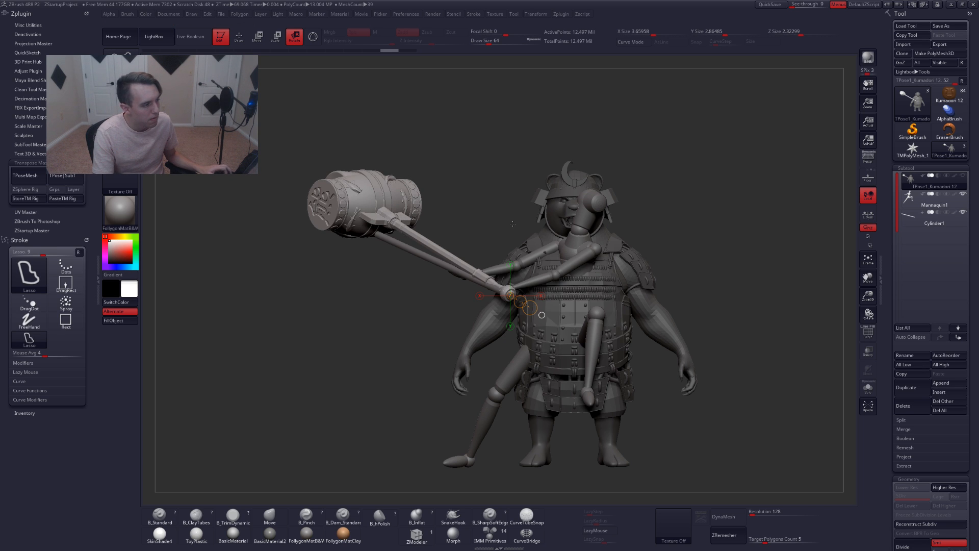
key("ctrl+shift+z")
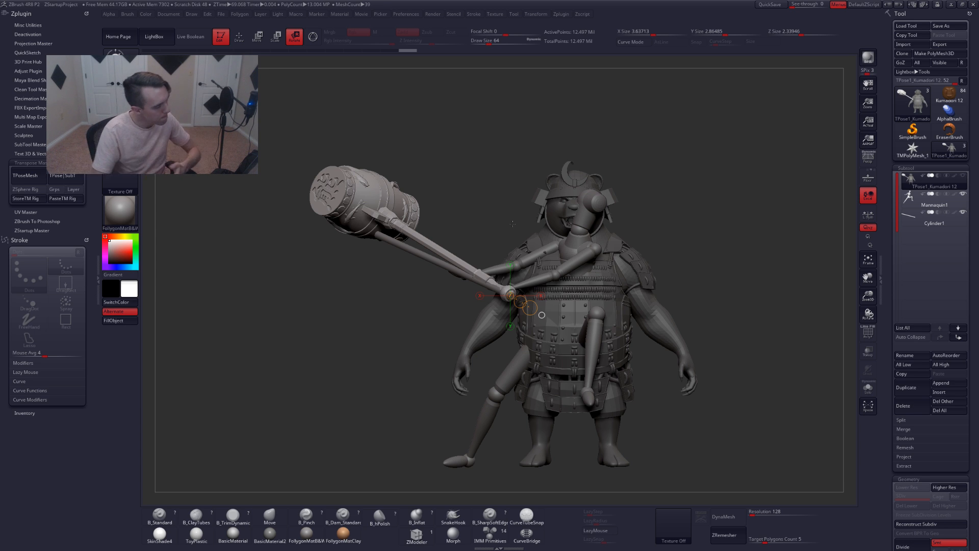
Delete the Mannequin1 and Cylinder1 reference subtools, leaving only the bear's TPose subtool
key("q")
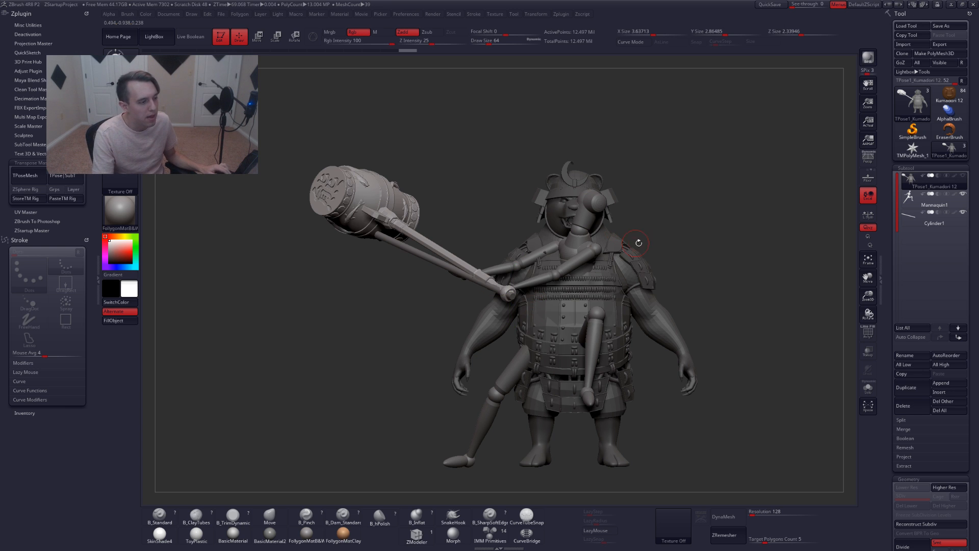
mouse_move(675, 237)
left_mouse_down()
mouse_move(653, 228)
mouse_move(690, 219)
mouse_move(699, 228)
mouse_move(702, 271)
mouse_move(689, 252)
mouse_move(612, 234)
mouse_move(566, 202)
left_mouse_up()
key("alt+s")
key("w")
key("q")
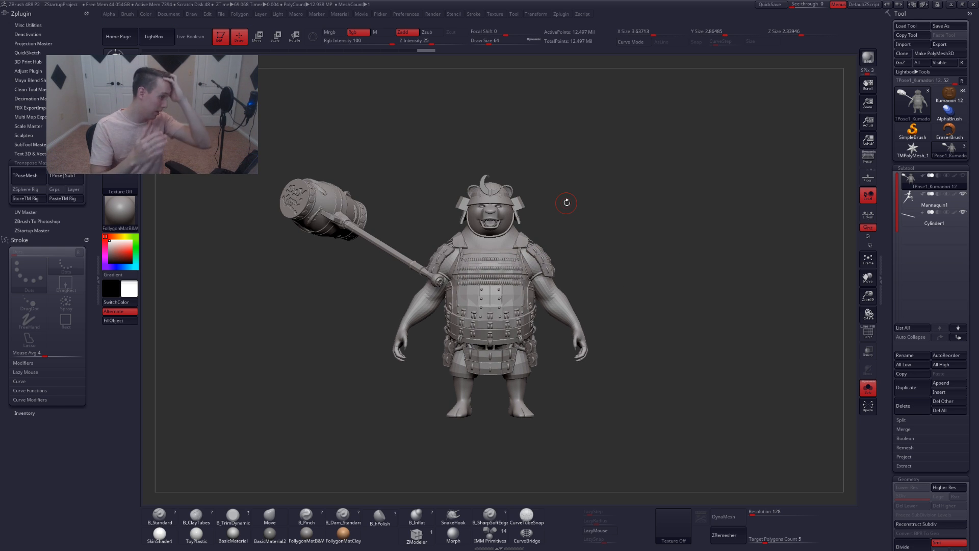
left_click(933, 201)
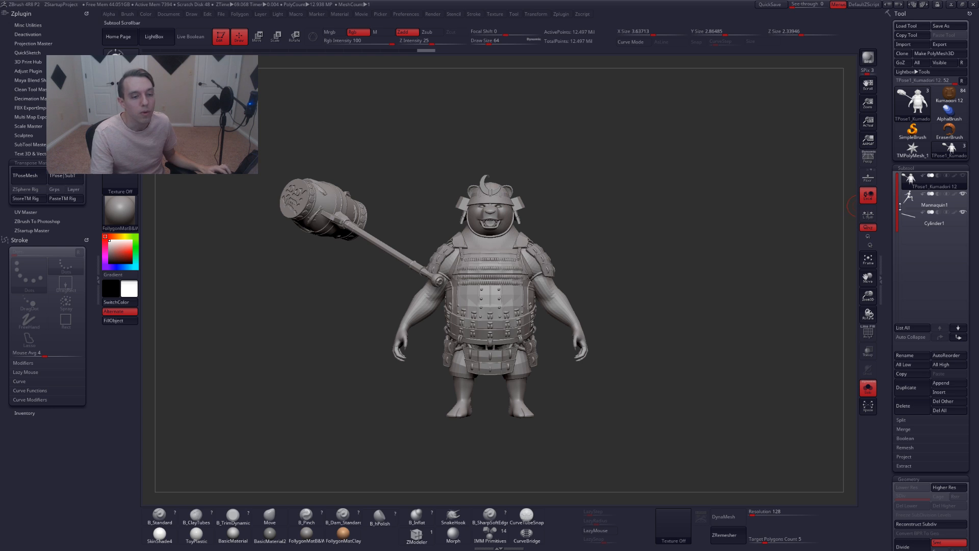
left_click(903, 405)
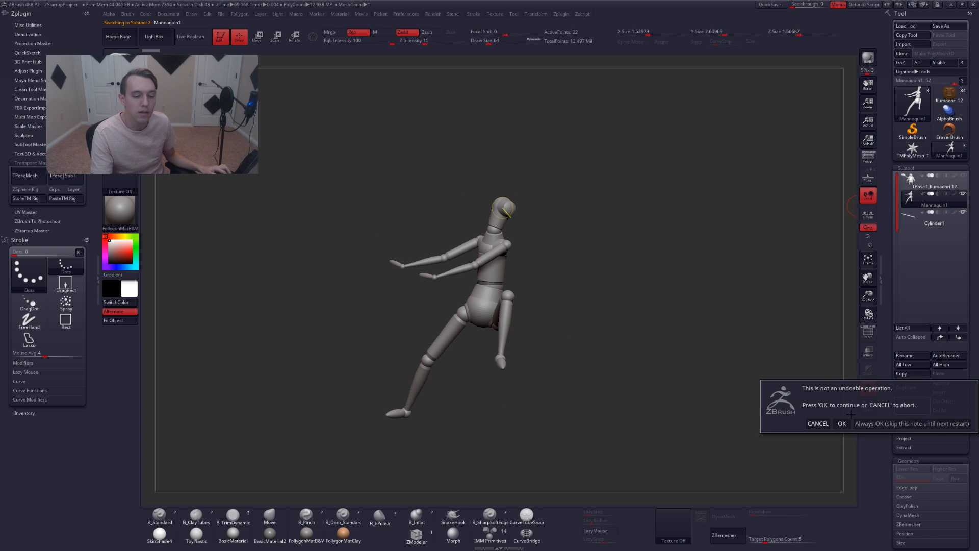
left_click(843, 422)
key("w")
left_click(903, 405)
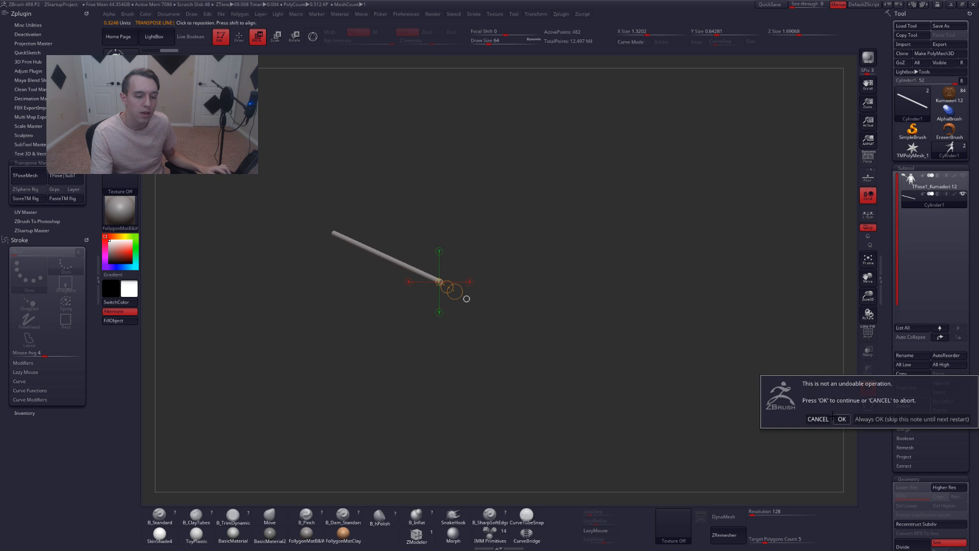
left_click(841, 419)
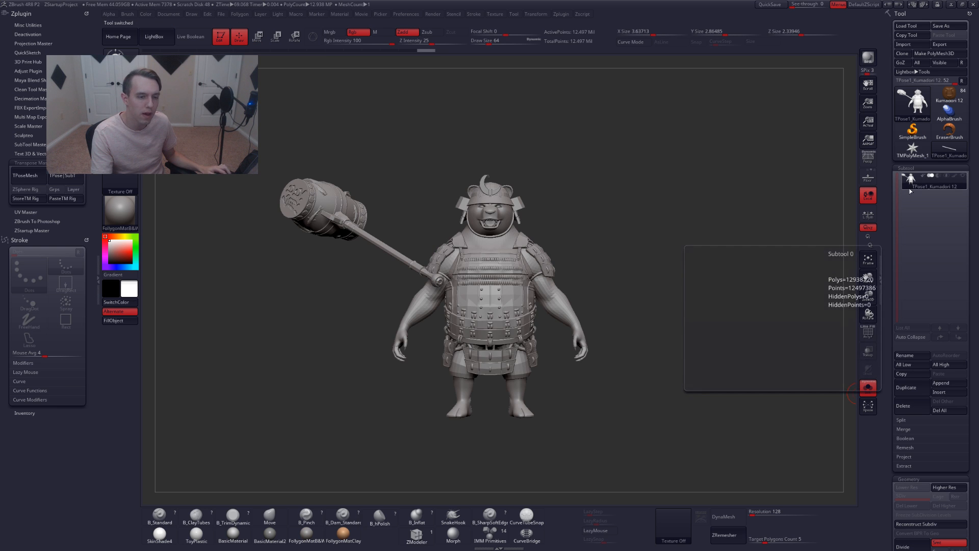
Transfer the posed TPose mesh back onto the original subtools with TPose to SubTool
key("b")
key("m")
key("v")
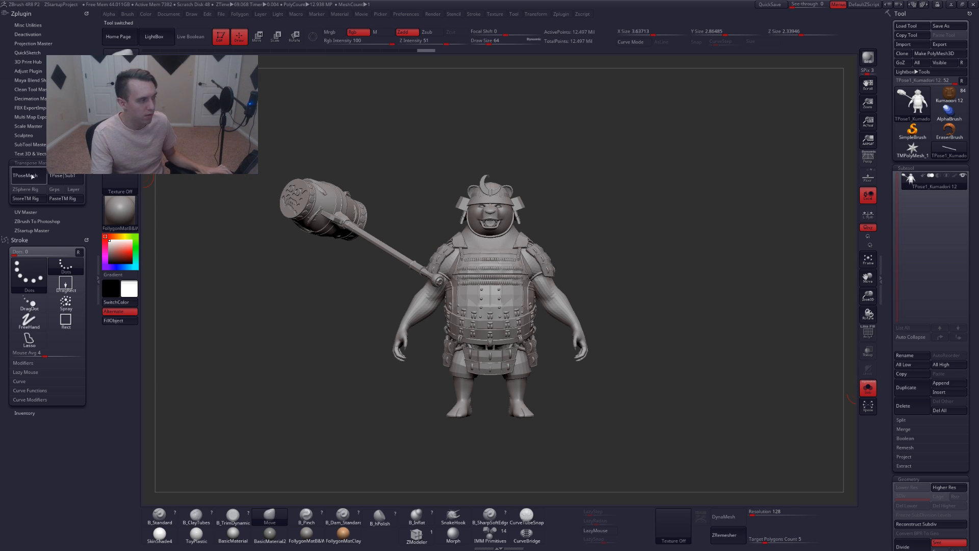
left_click_drag(638, 278, 652, 282, "alt")
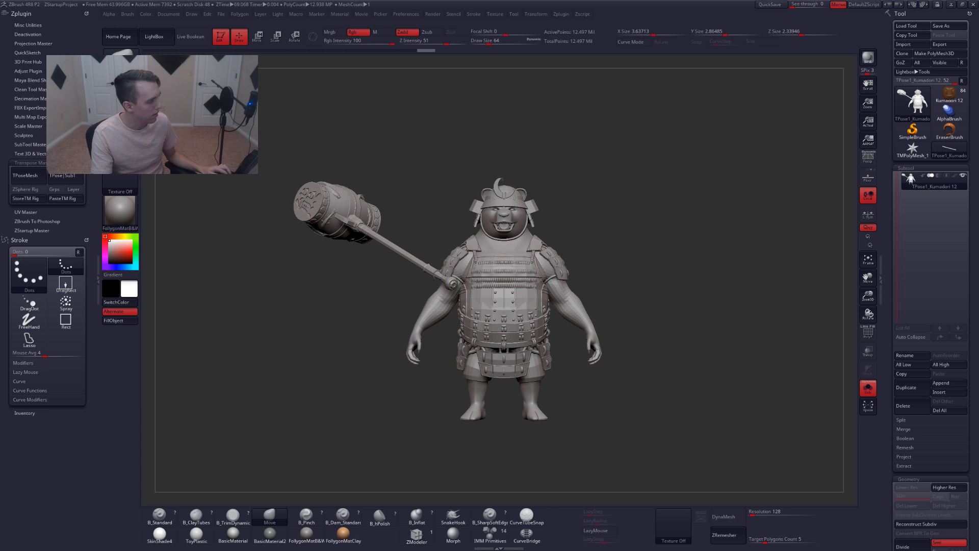
left_click(65, 175)
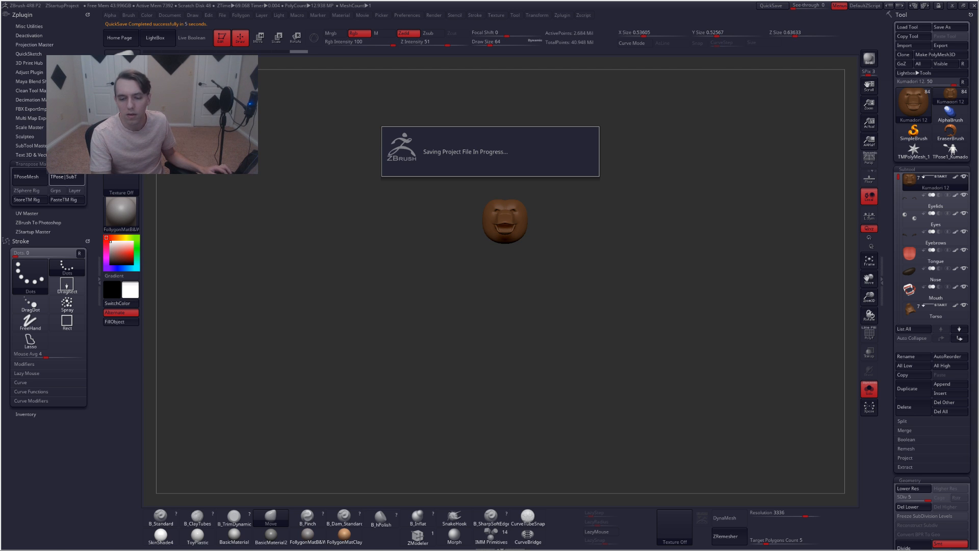
Return to ZBrush and exit solo view to display the whole posed samurai bear
key("alt+Tab")
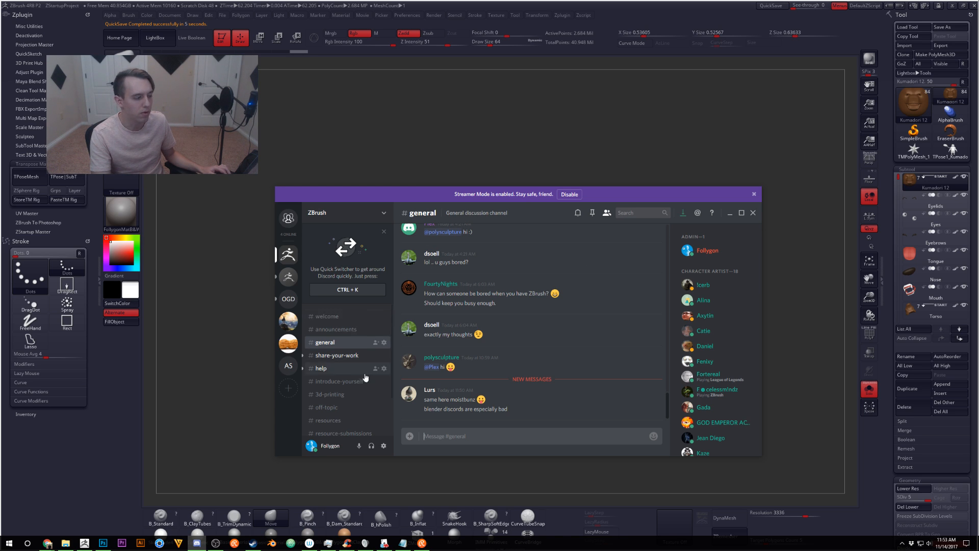
left_click(638, 136)
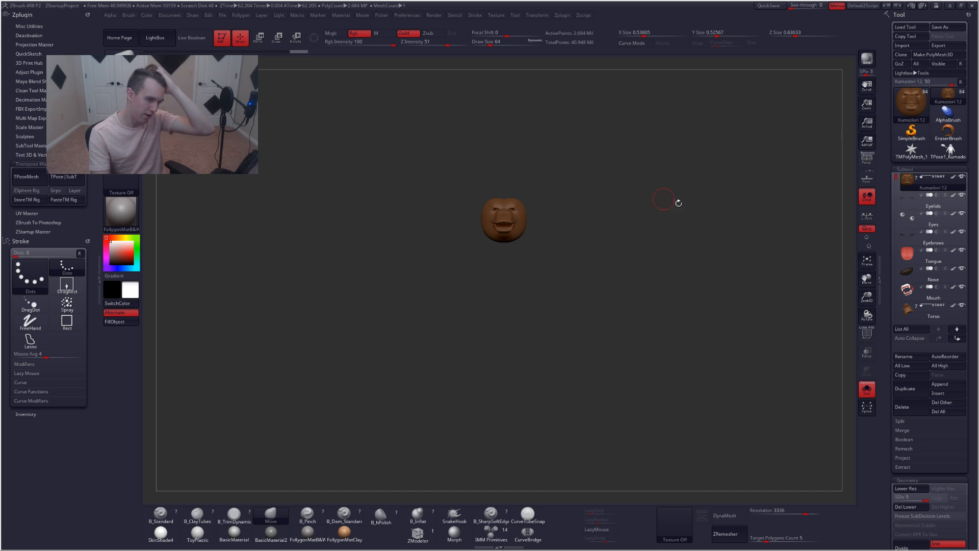
left_click(866, 389)
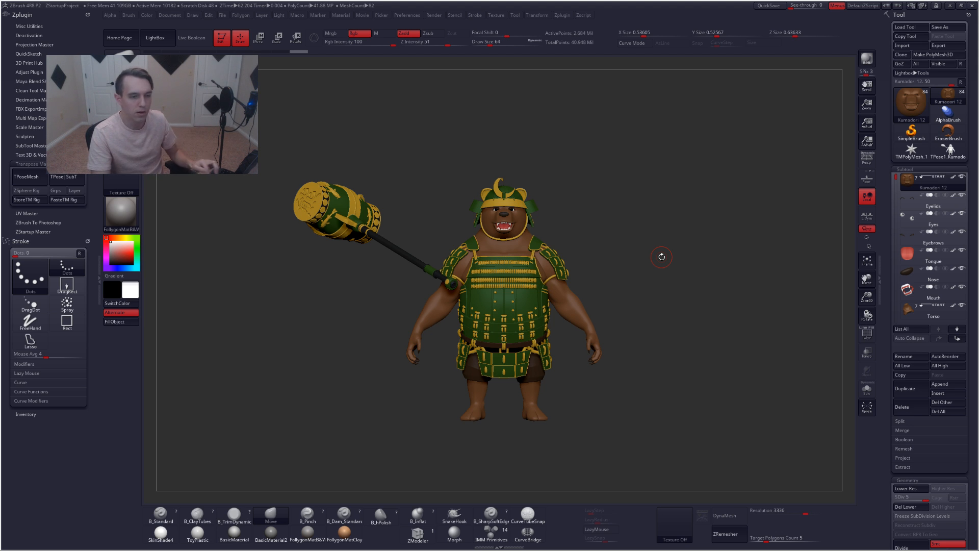
left_click(910, 338)
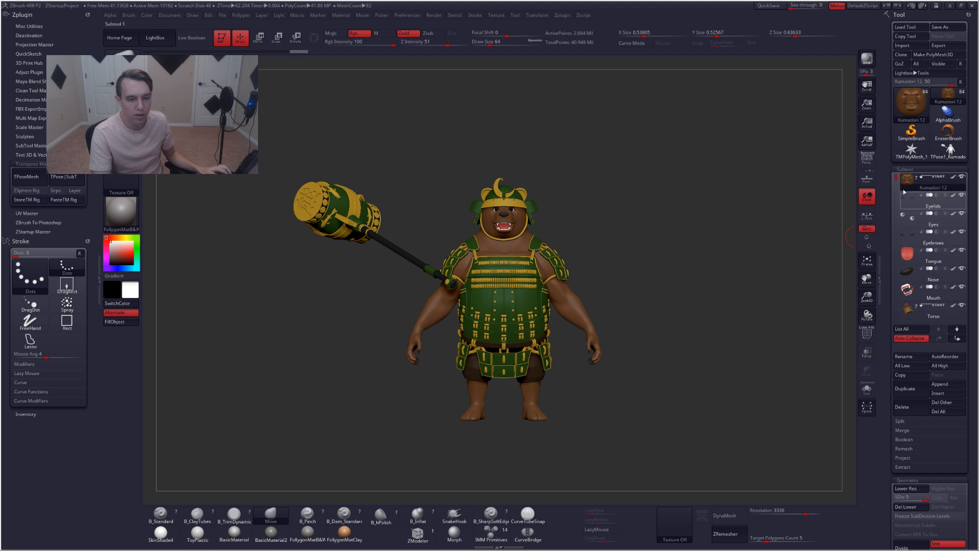
mouse_move(900, 188)
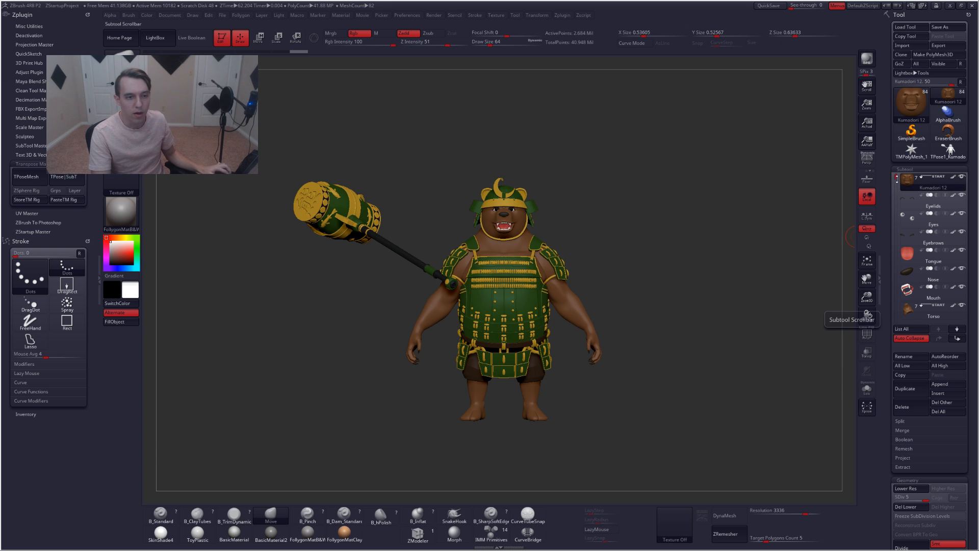
Select the TPose1_Kumadori tool and delete it from the tool palette
left_click(949, 160)
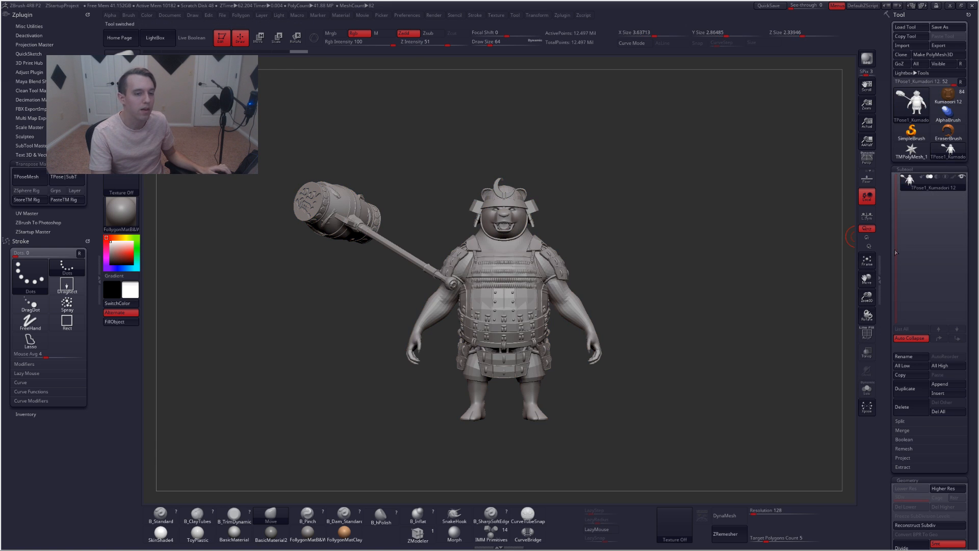
left_click(904, 407)
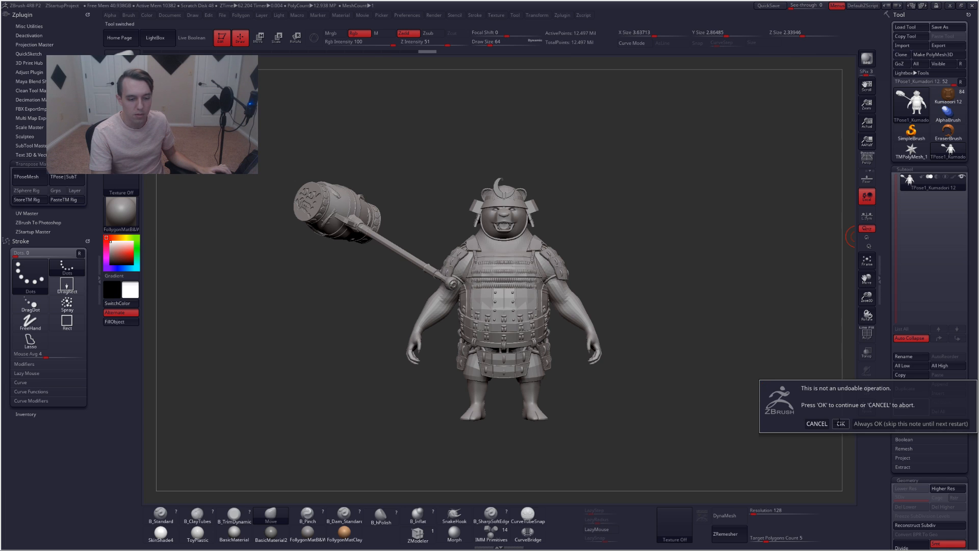
left_click(840, 423)
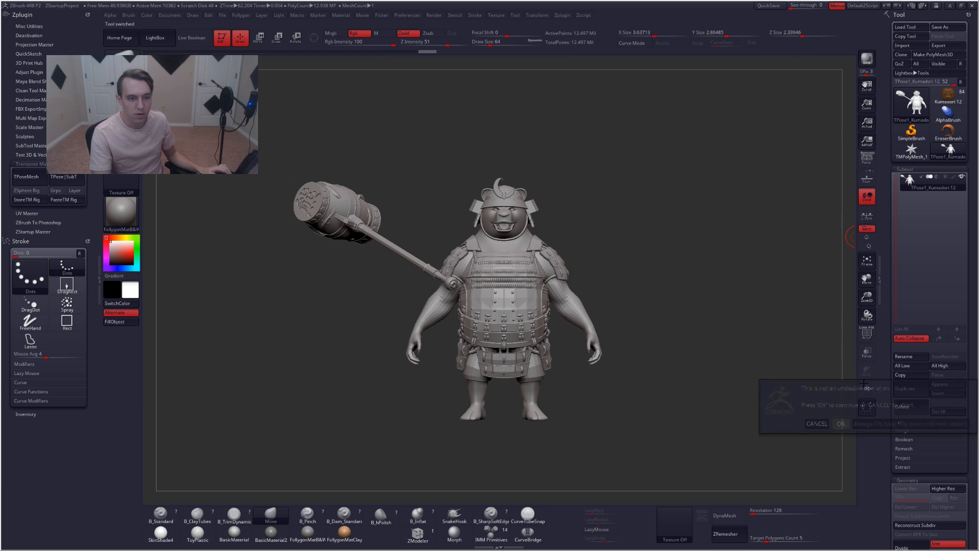
Switch back to the Kumadori 12 tool and select its Hammer handle subtool
left_click(957, 103)
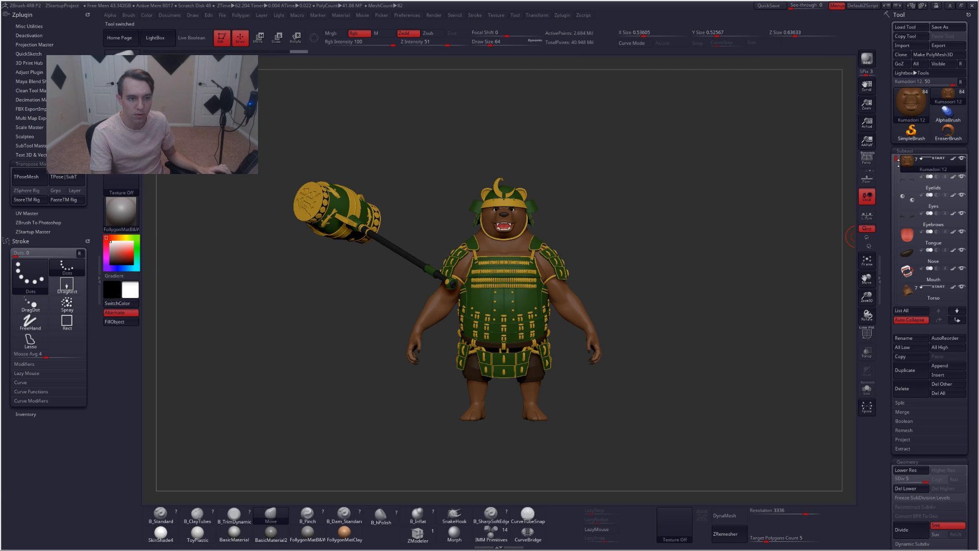
mouse_move(898, 162)
left_mouse_down()
mouse_move(890, 256)
mouse_move(890, 234)
left_mouse_up()
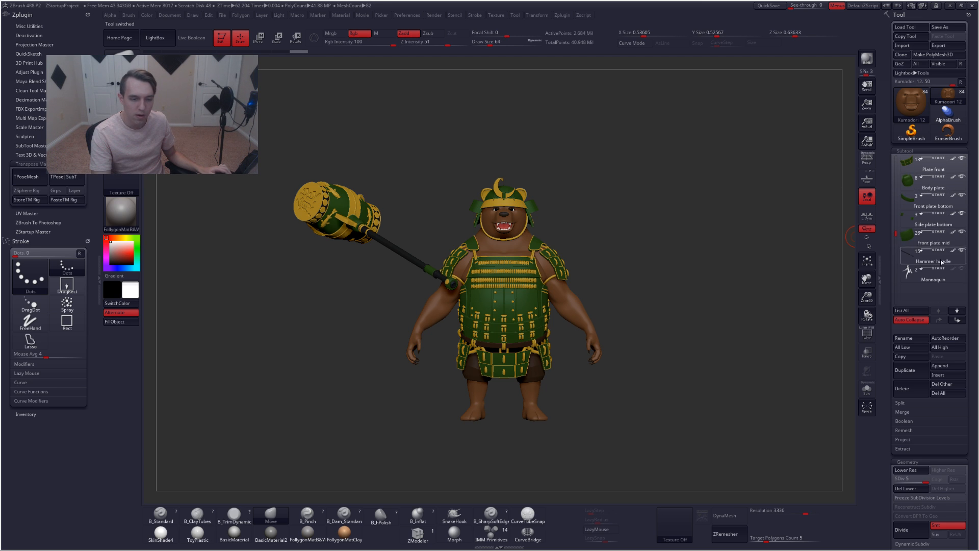
left_click(962, 250)
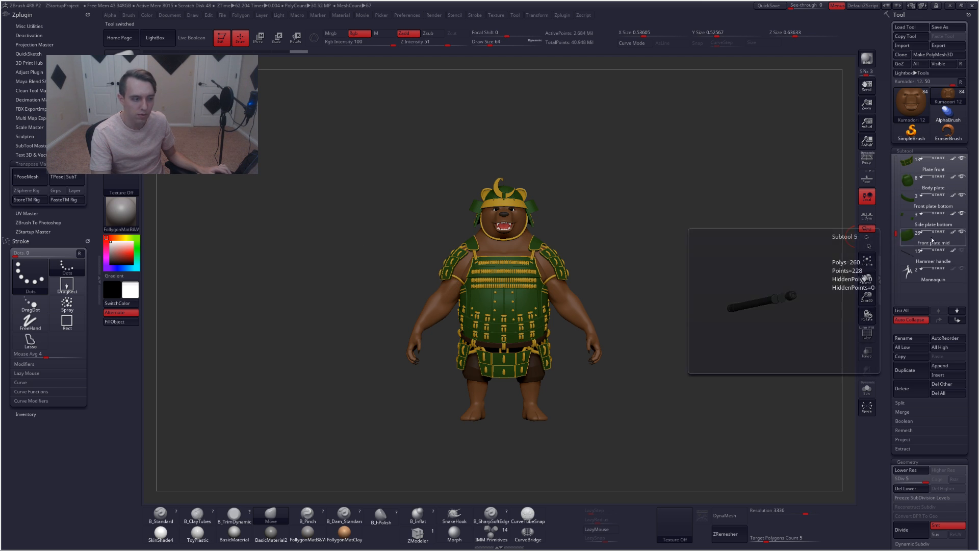
key("f")
left_click_drag(669, 261, 670, 259, "alt")
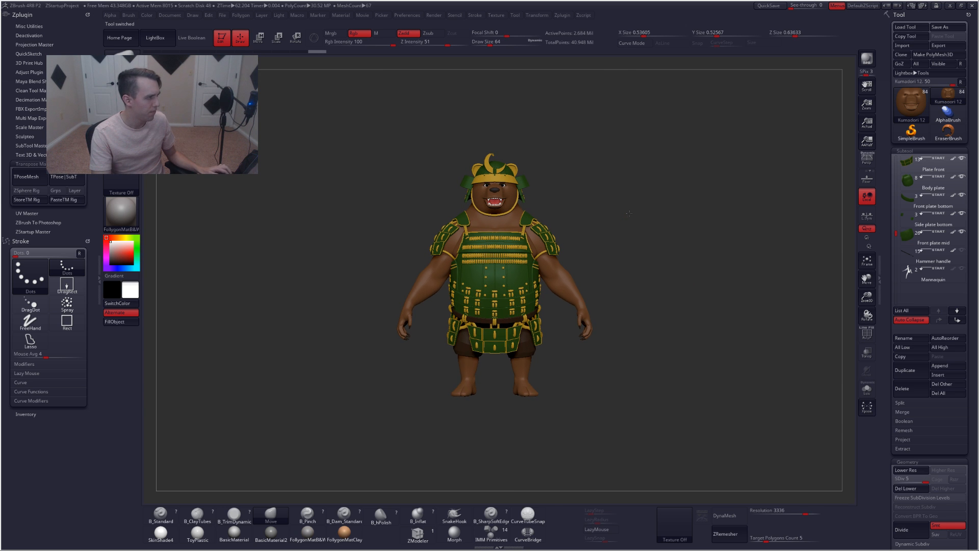
left_click(961, 5)
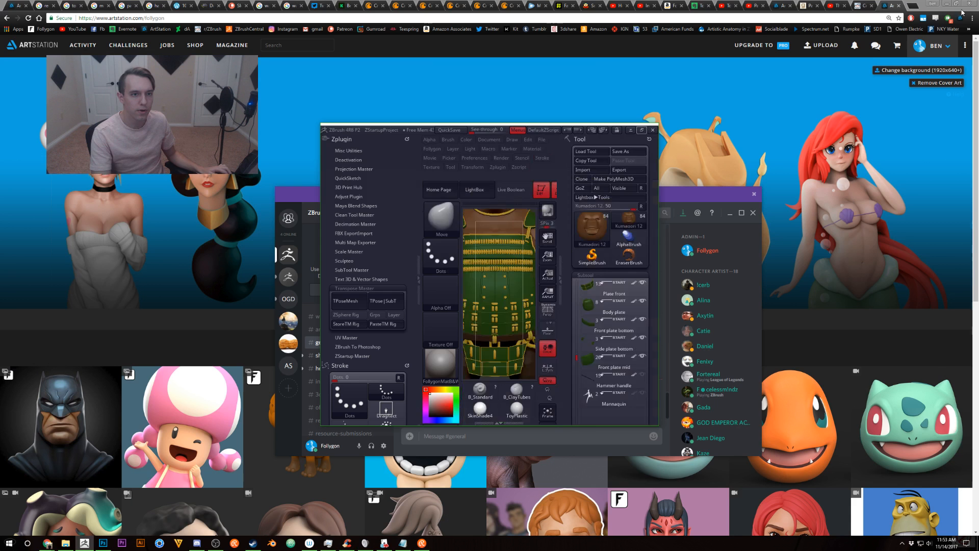
left_click(641, 130)
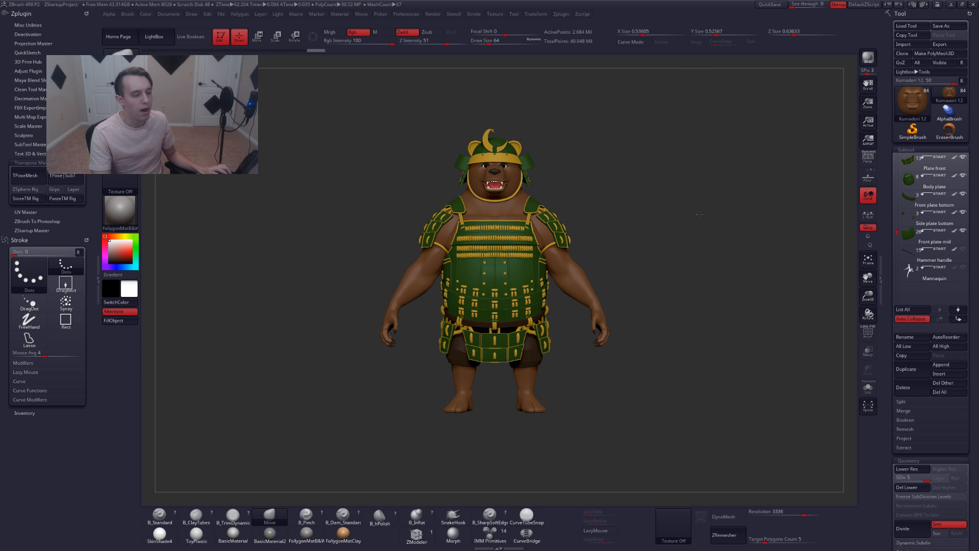
left_click(962, 250)
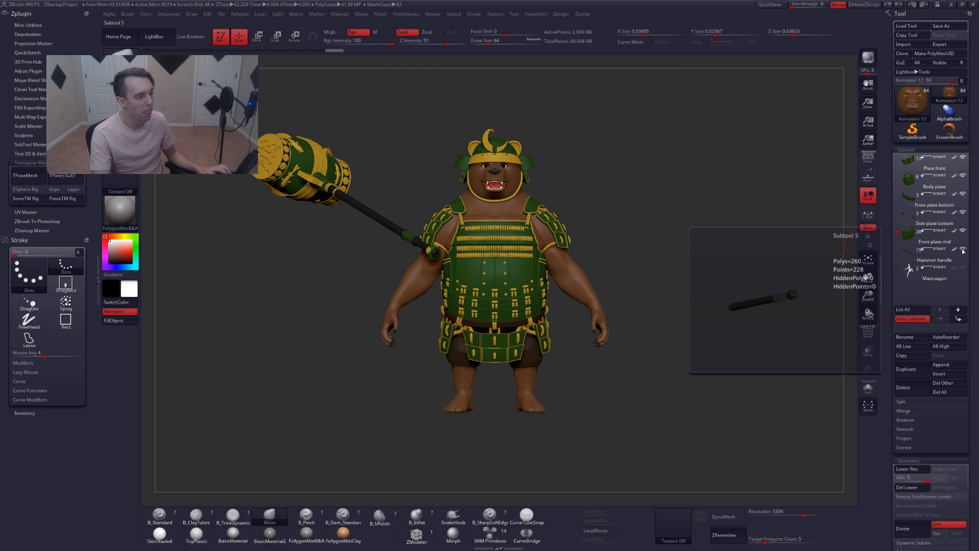
left_click(962, 250)
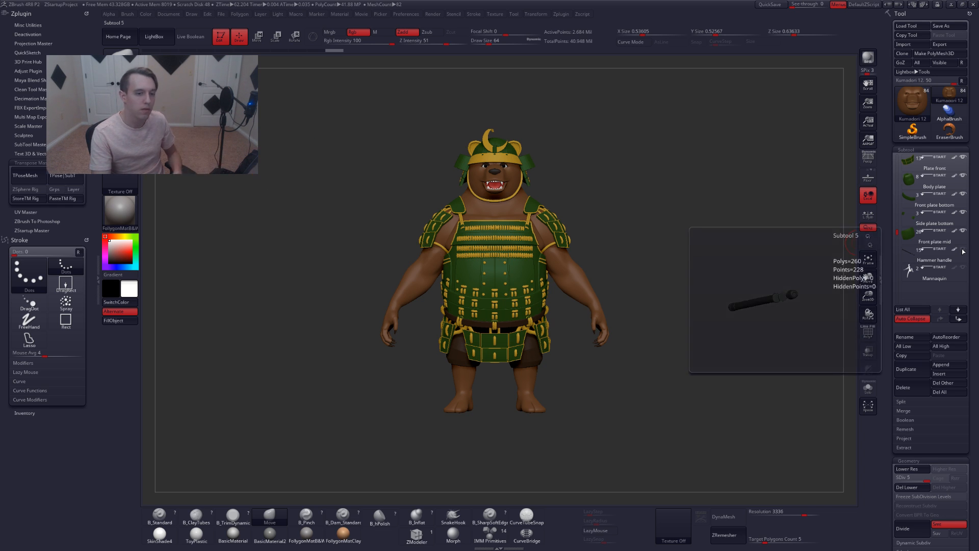
Zoom in on the helmet and select the Moon crest subtool on the model
mouse_move(912, 242)
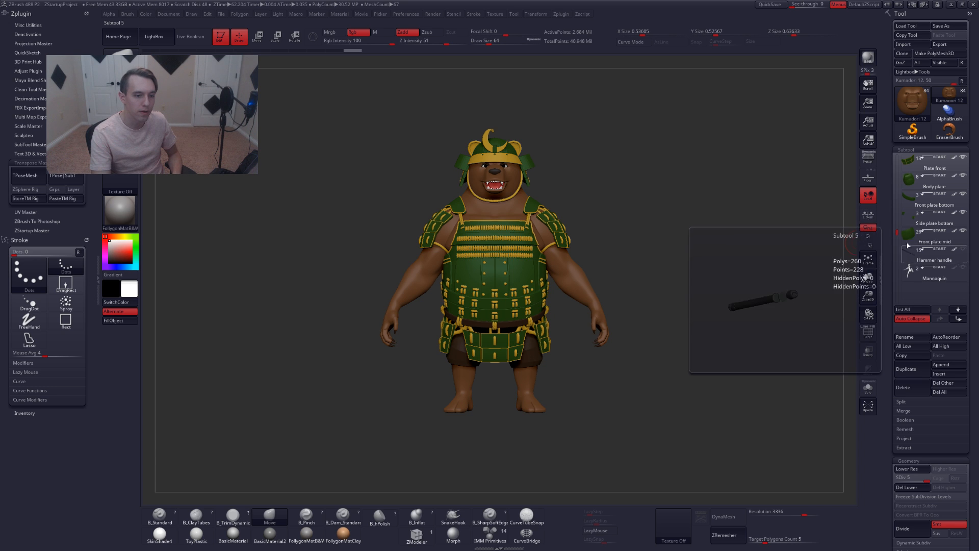
left_click_drag(900, 226, 900, 158)
mouse_move(908, 162)
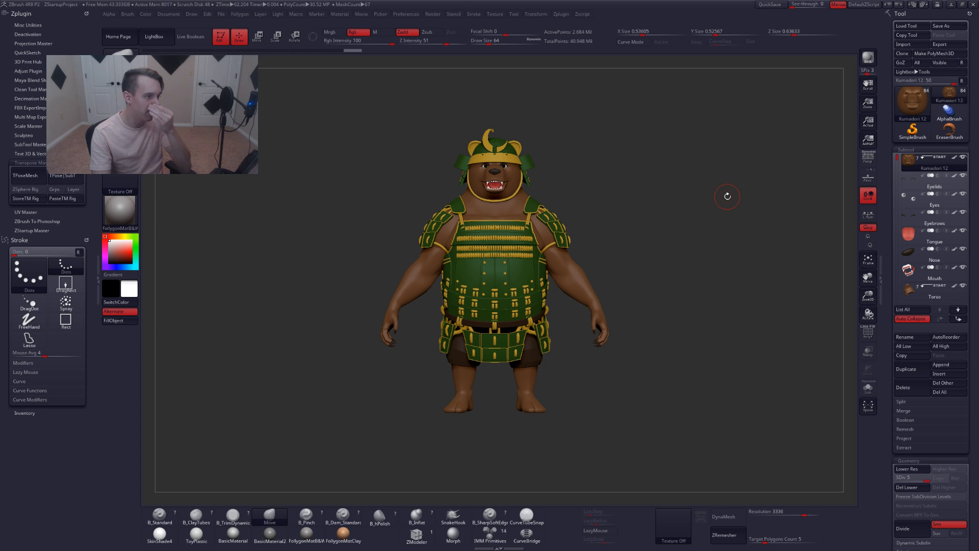
left_click_drag(530, 162, 485, 142)
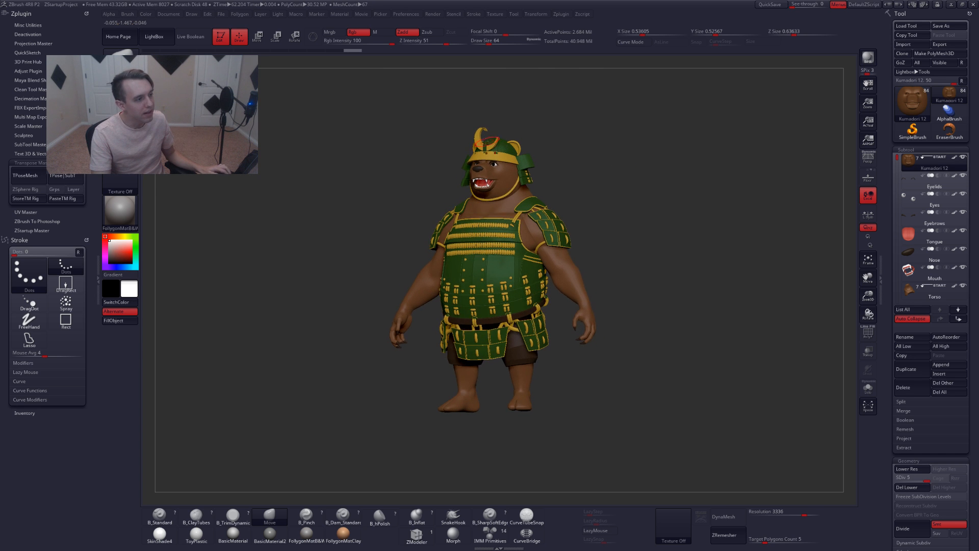
right_click_drag(477, 132, 485, 160, "ctrl")
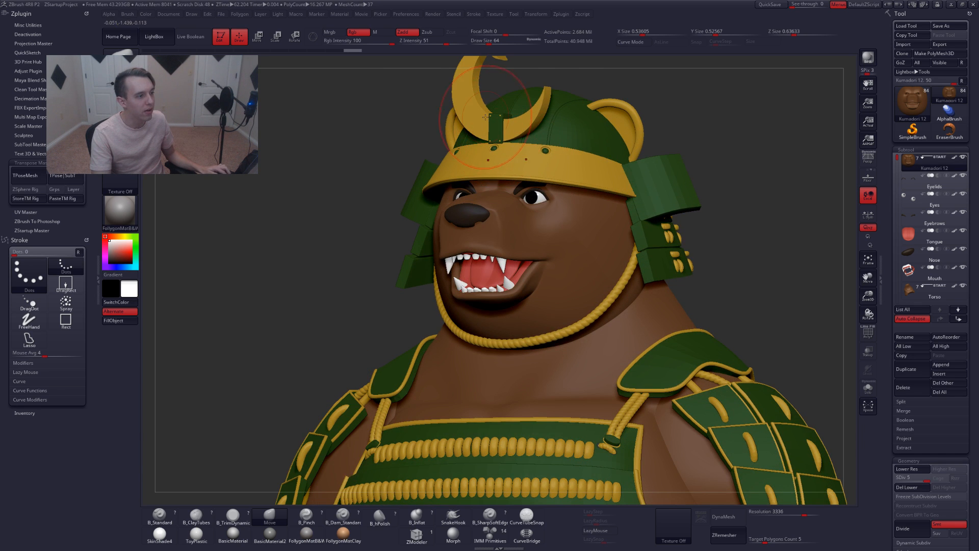
left_click(466, 109, "alt")
mouse_move(466, 109)
right_mouse_down("alt")
mouse_move(494, 207)
mouse_move(474, 216)
mouse_move(521, 227)
right_mouse_up("alt")
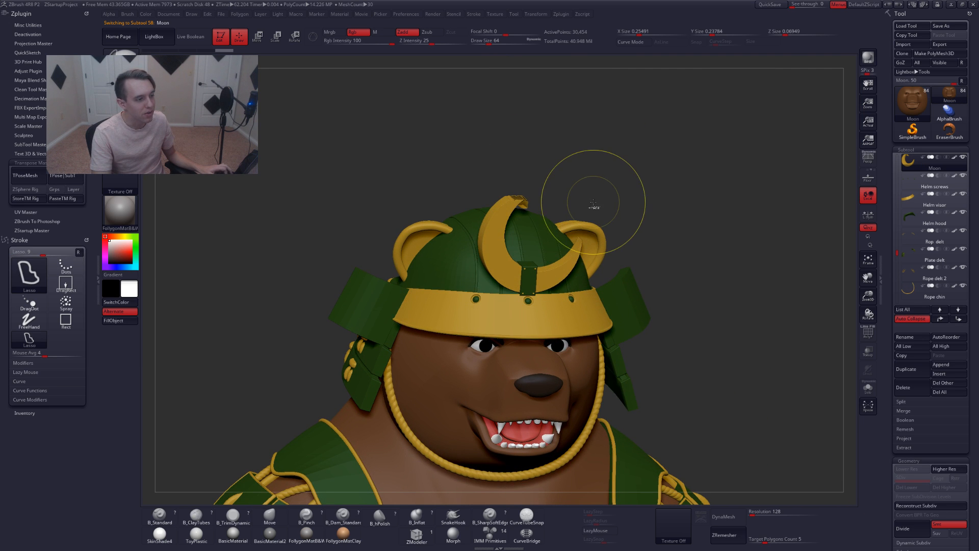
key("ctrl+z")
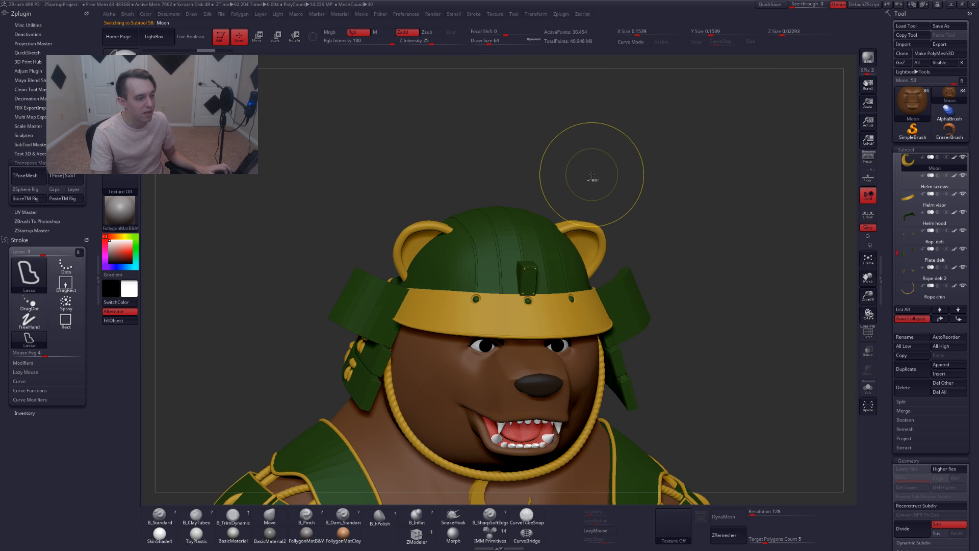
right_click_drag(662, 262, 643, 245, "shift")
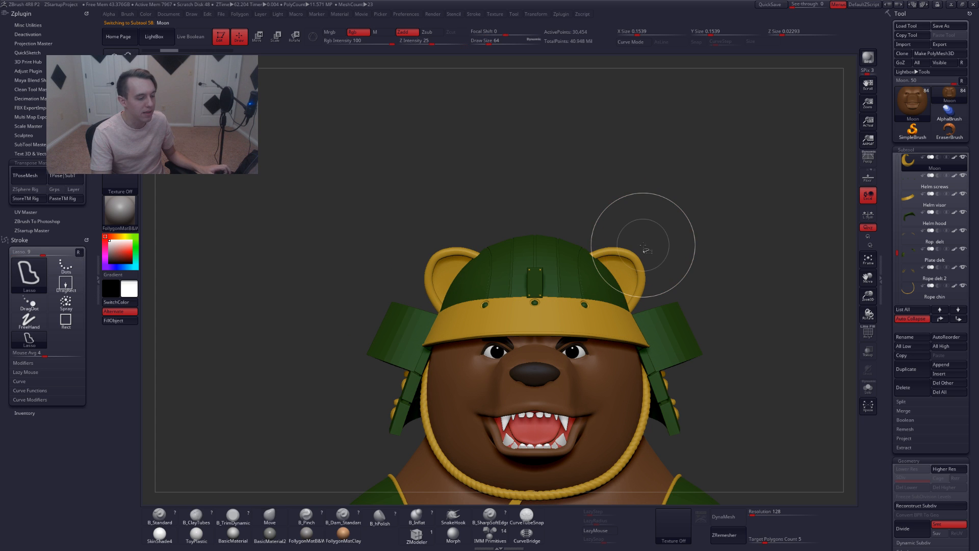
key("ctrl+shift+z")
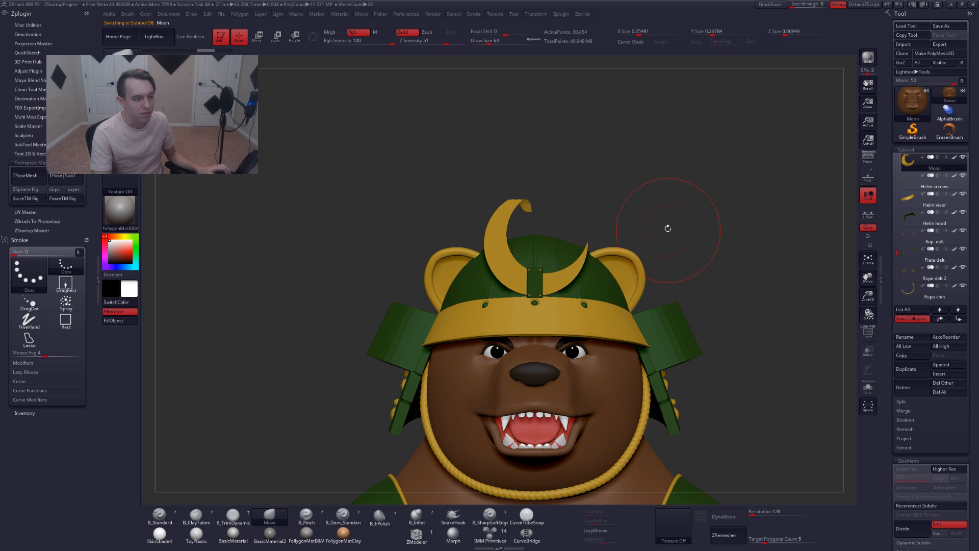
right_click_drag(667, 228, 644, 203)
left_click_drag(617, 281, 618, 287, "shift")
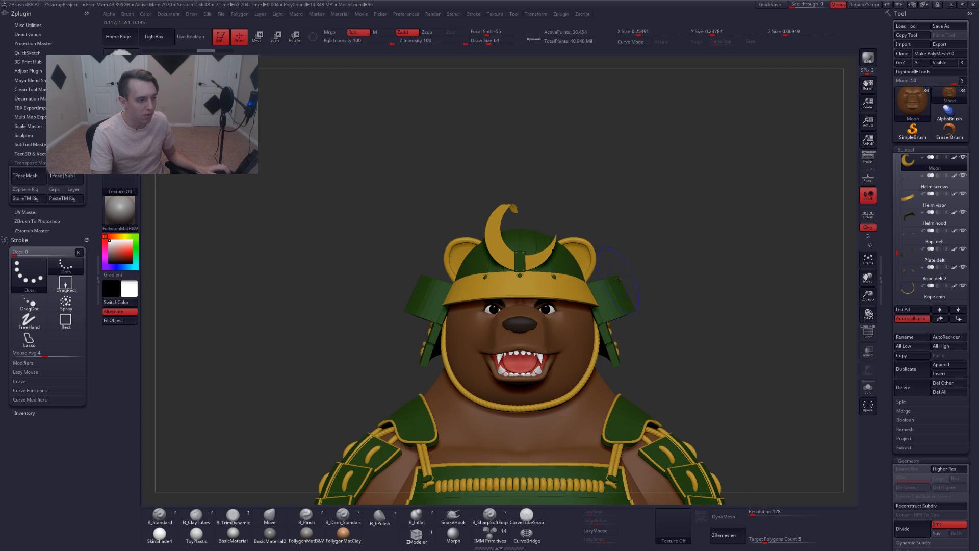
key("ctrl+z")
Solo the Moon subtool, frame it, duplicate it and reselect the original Moon subtool
key("alt+shift+s")
key("w")
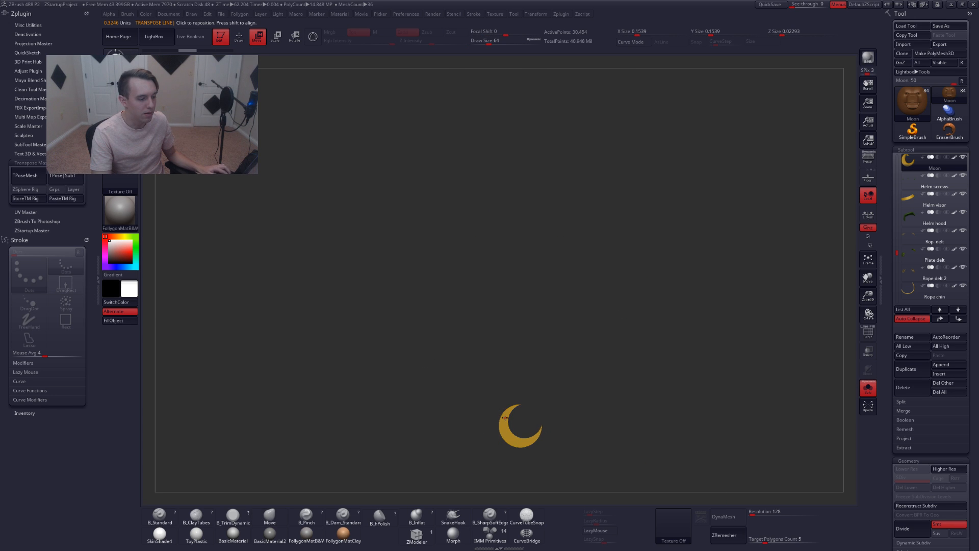
key("f")
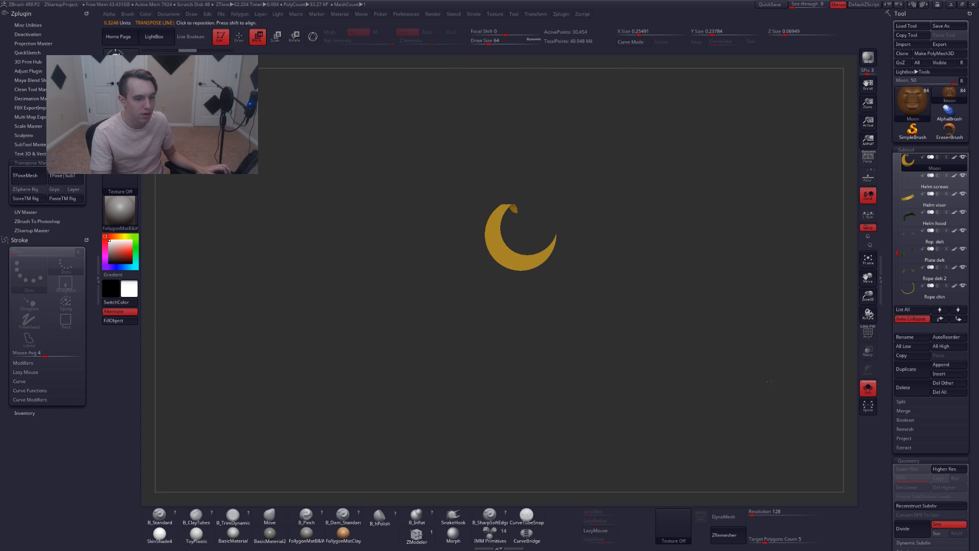
left_click(905, 377)
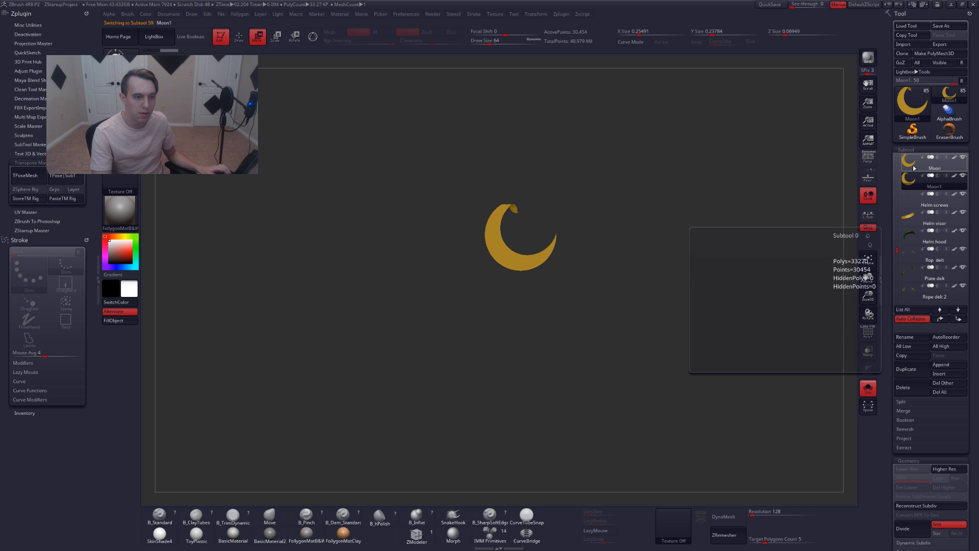
left_click(913, 165)
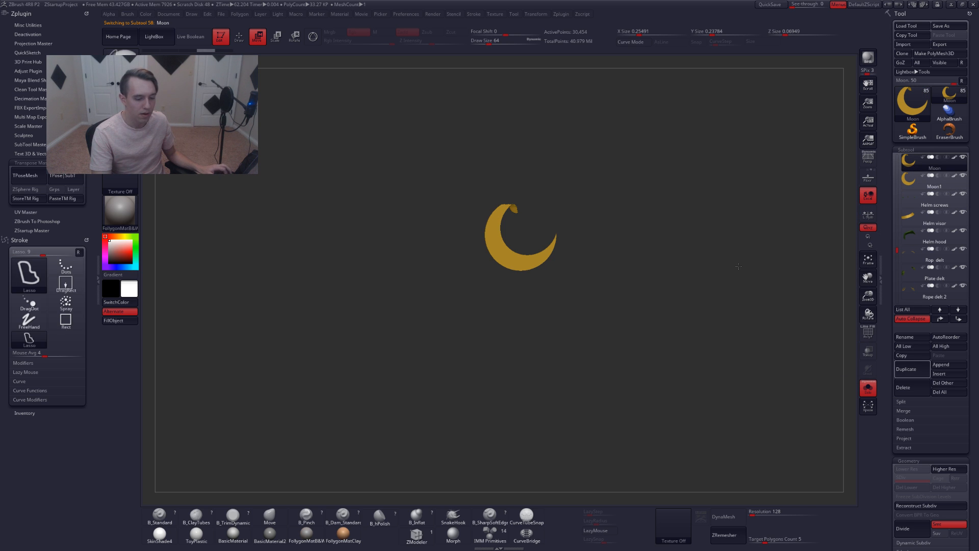
Exit solo, draw a Transpose line from the Moon's base and rotate the crest with it
left_click_drag(738, 266, 755, 283, "ctrl+shift")
left_click(868, 389)
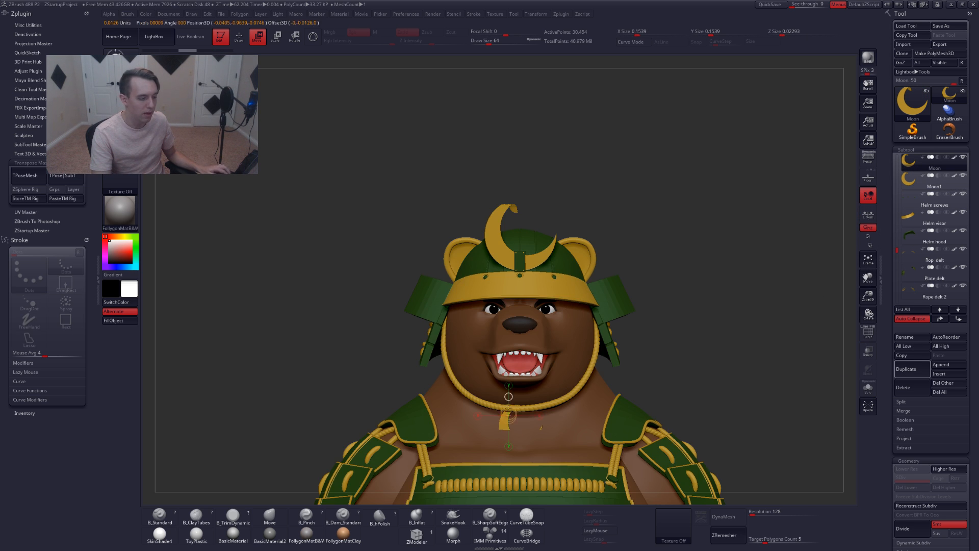
left_click_drag(508, 421, 508, 342)
left_click_drag(508, 380, 505, 193)
left_click_drag(406, 224, 544, 238, "shift")
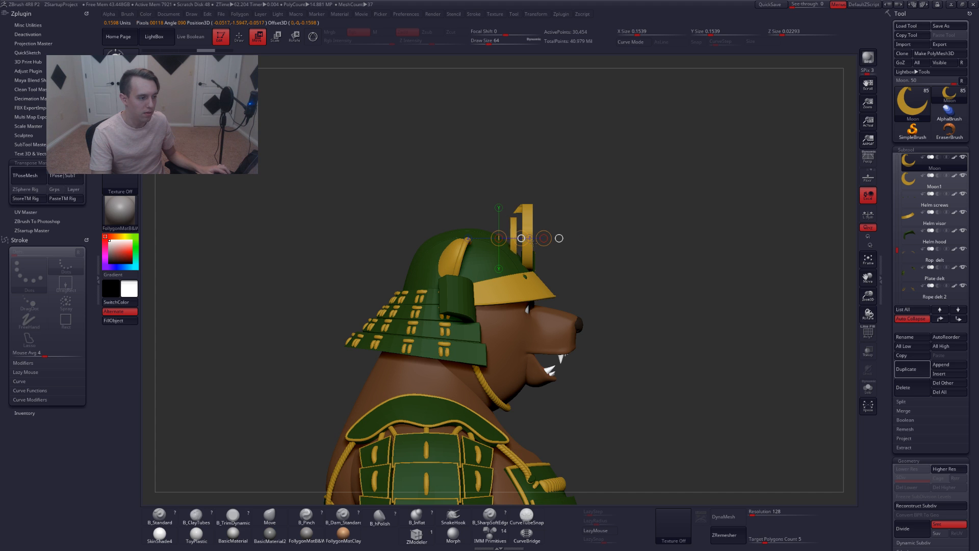
key("q")
mouse_move(602, 245)
left_mouse_down()
mouse_move(538, 249)
mouse_move(533, 270)
left_mouse_up()
key("e")
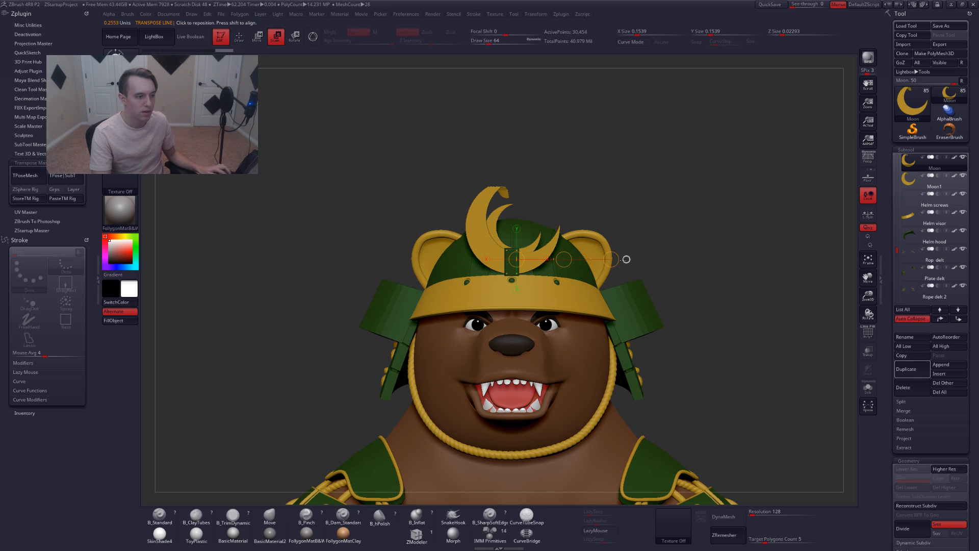
left_click_drag(543, 232, 628, 248)
Turn on transparency and solo, reposition the Transpose line and rotate the Moon from the side view
left_click(868, 352)
left_click(868, 389)
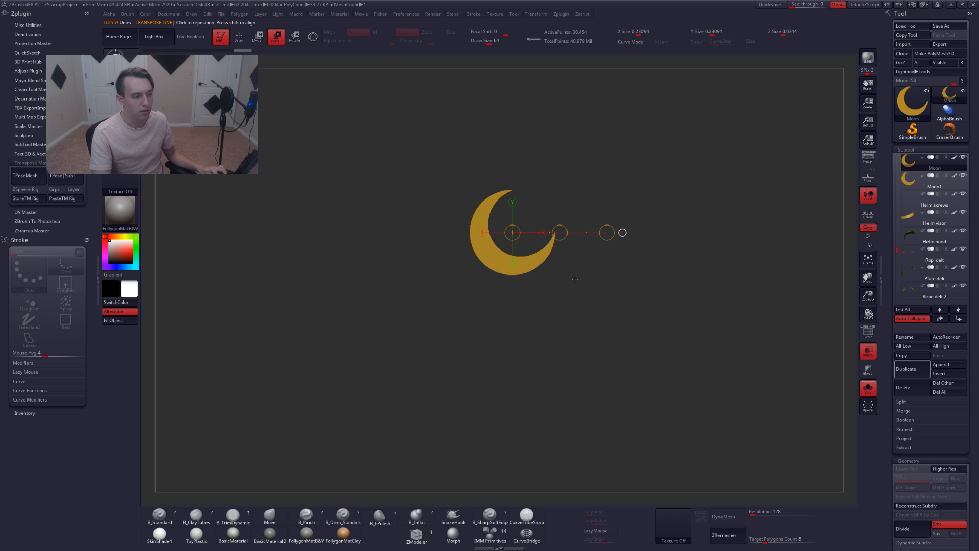
right_click_drag(575, 279, 548, 305, "ctrl")
key("w")
left_click_drag(548, 307, 548, 380, "shift")
key("shift+s")
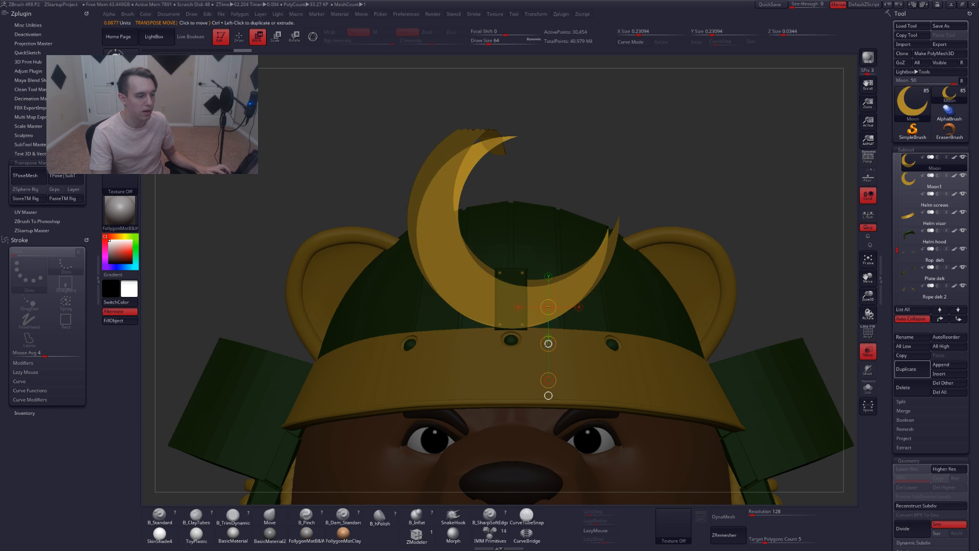
left_click_drag(549, 343, 559, 330)
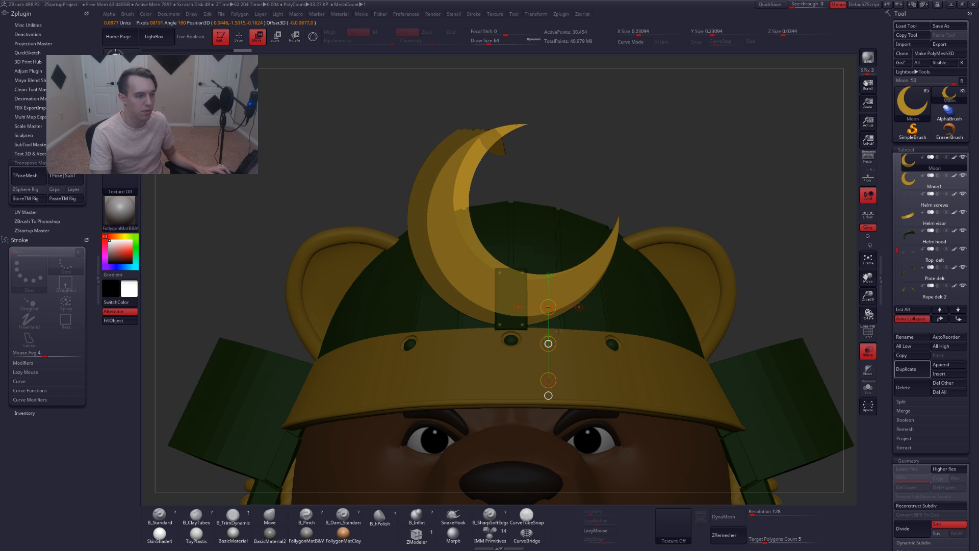
right_click_drag(647, 276, 569, 268)
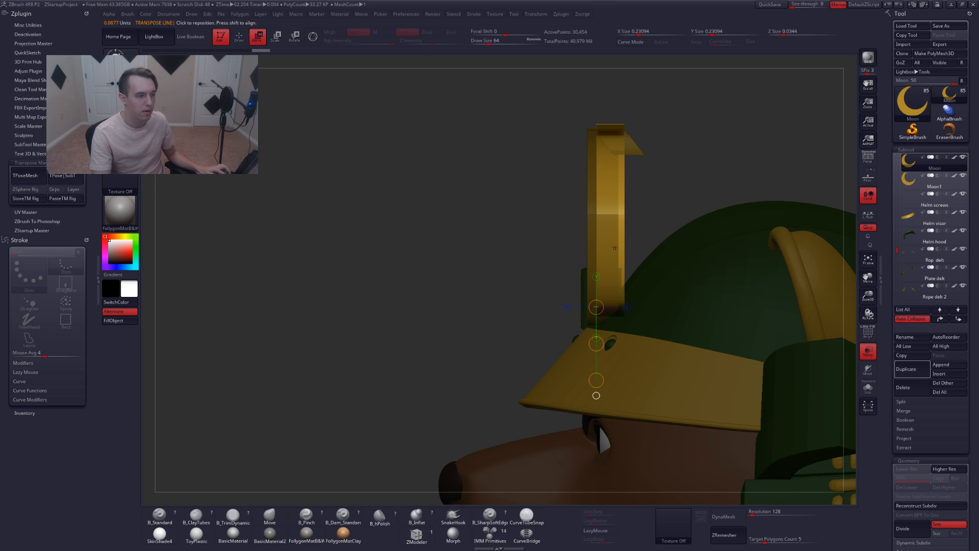
mouse_move(615, 248)
left_mouse_down("shift")
mouse_move(672, 248)
mouse_move(642, 248)
left_mouse_up("shift")
key("e")
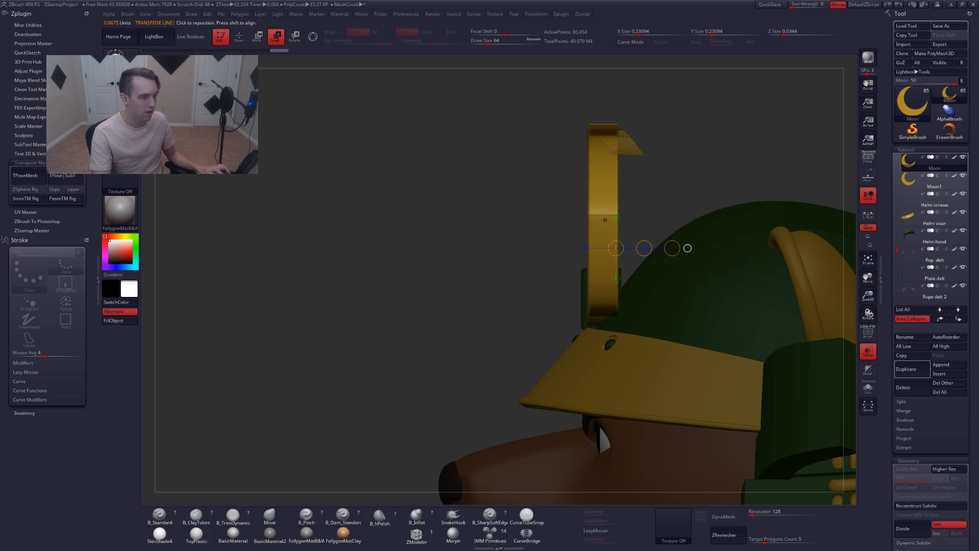
mouse_move(616, 229)
right_mouse_down()
mouse_move(652, 230)
mouse_move(601, 218)
right_mouse_up()
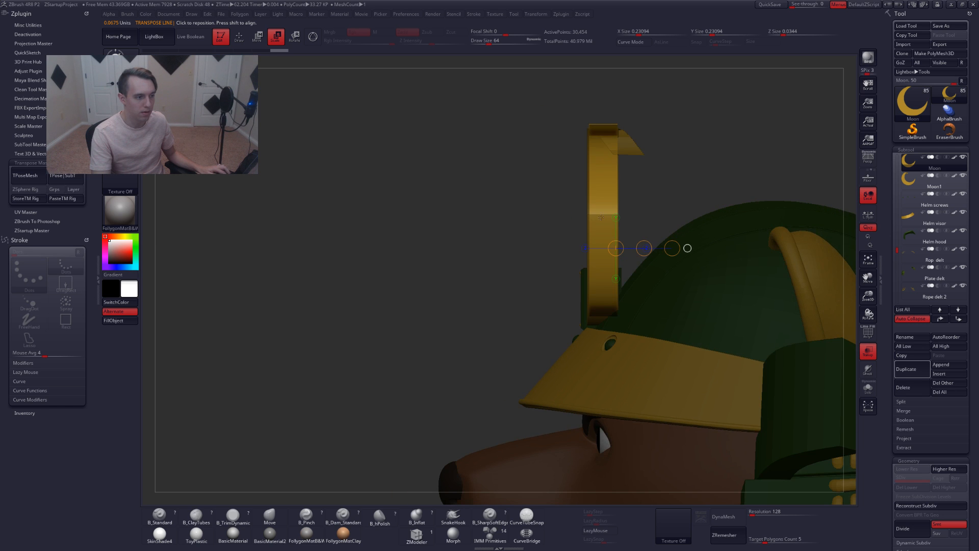
Scale the Moon crest uniformly larger with a Transpose scale line drawn from its base
key("alt+s")
left_click_drag(603, 216, 603, 66, "shift")
right_click_drag(502, 160, 553, 216, "shift")
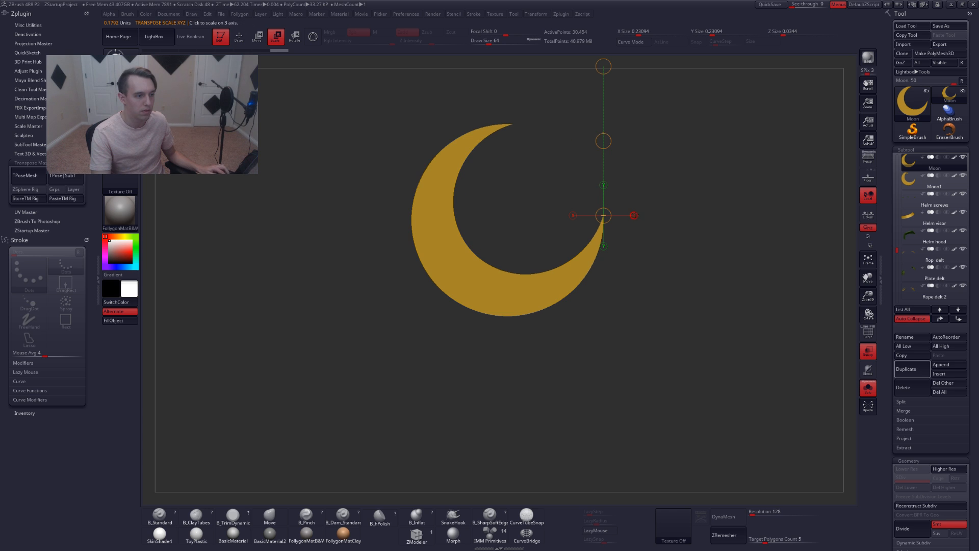
left_click_drag(604, 216, 752, 215, "shift")
key("alt+s")
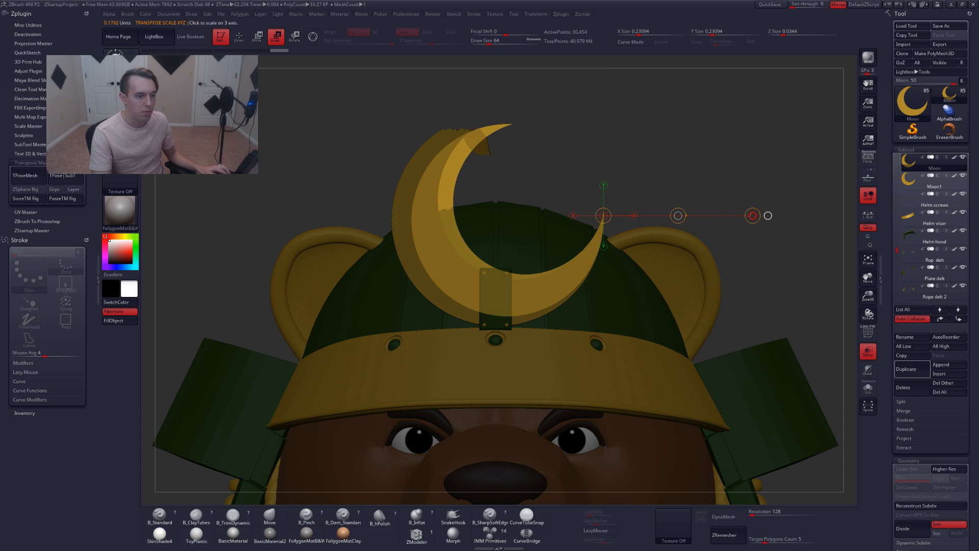
left_click_drag(752, 216, 753, 216)
left_click_drag(782, 291, 627, 306)
left_click_drag(533, 300, 674, 290)
Select the Moon1 duplicate subtool and delete it, confirming the non-undoable operation
key("q")
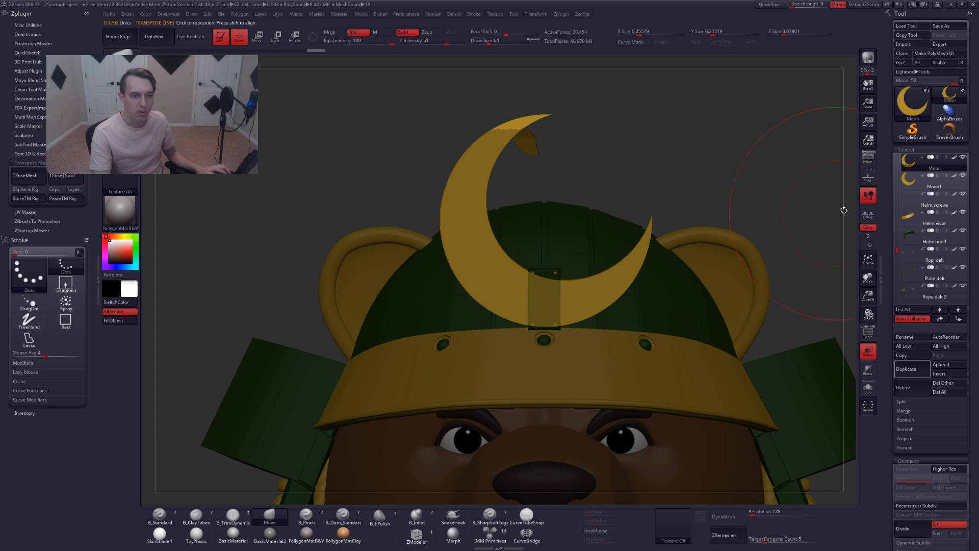
left_click(912, 187)
key("alt+s")
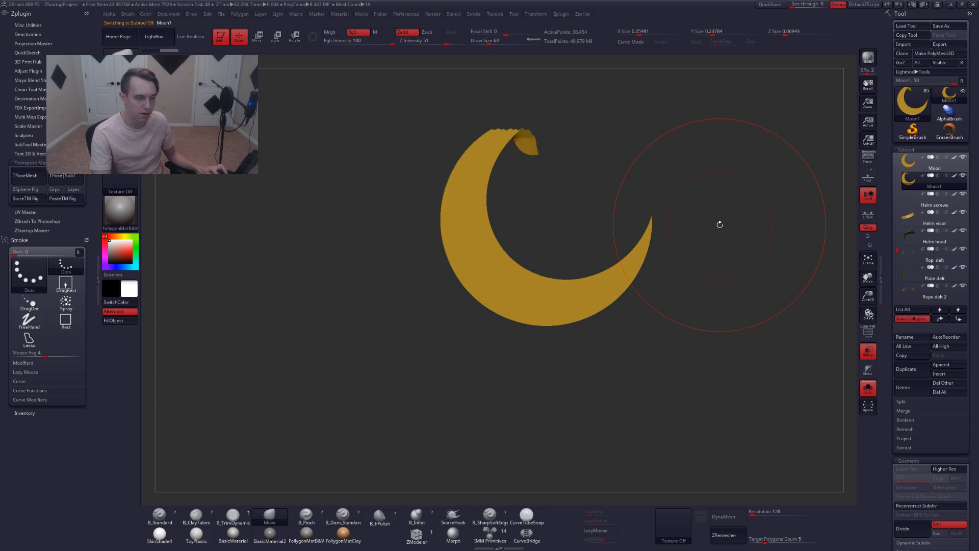
left_click(906, 389)
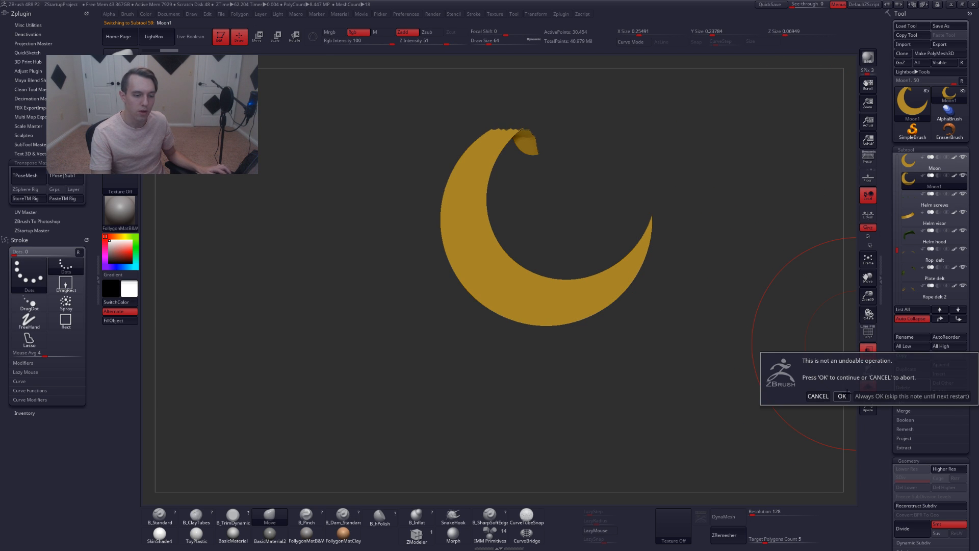
left_click(841, 396)
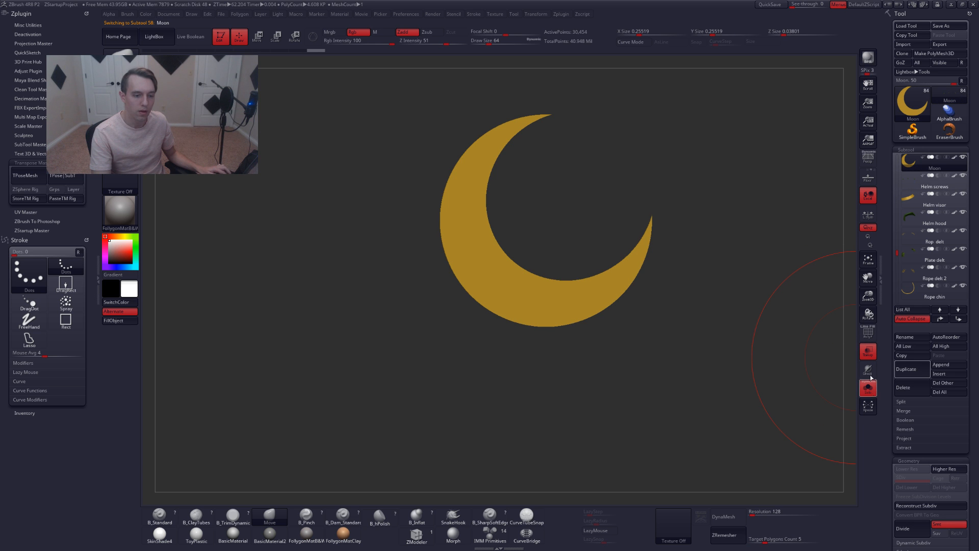
Turn off transparency and exit solo to view the whole bear with the edited moon crest
left_click(863, 358)
key("alt+s")
key("space")
left_click_drag(716, 226, 708, 226)
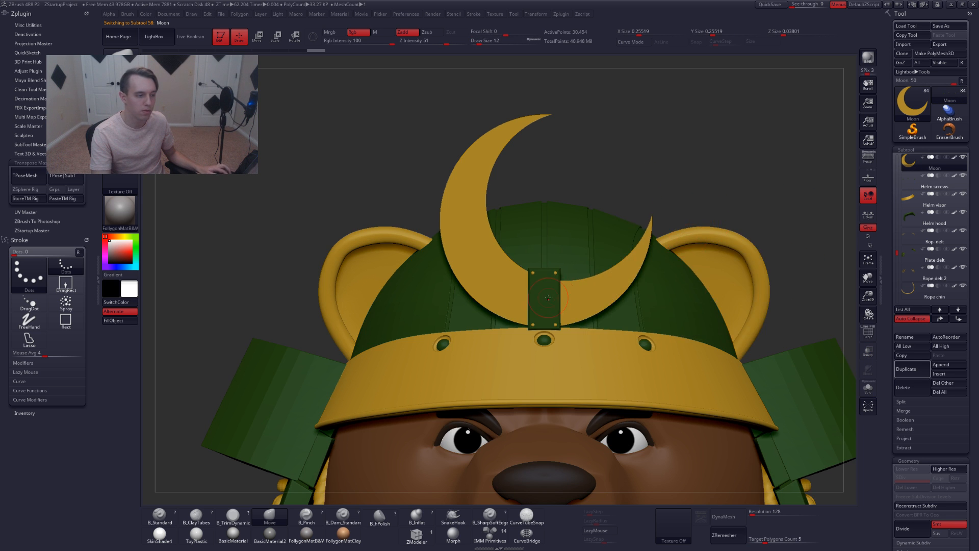
mouse_move(550, 244)
right_mouse_down()
mouse_move(551, 375)
mouse_move(587, 342)
mouse_move(541, 303)
right_mouse_up()
right_click_drag(437, 306, 651, 245, "ctrl")
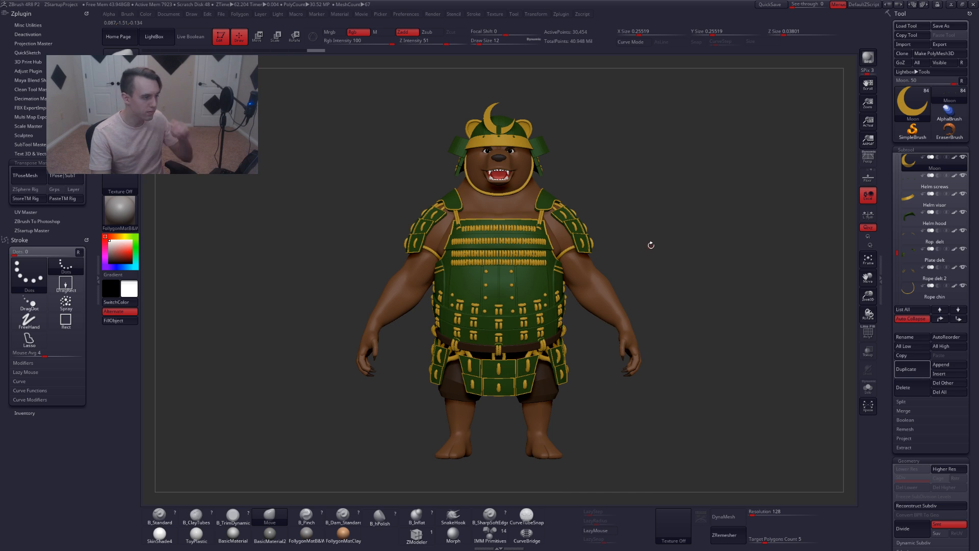
Quick-save the current ZBrush project
left_click(770, 4)
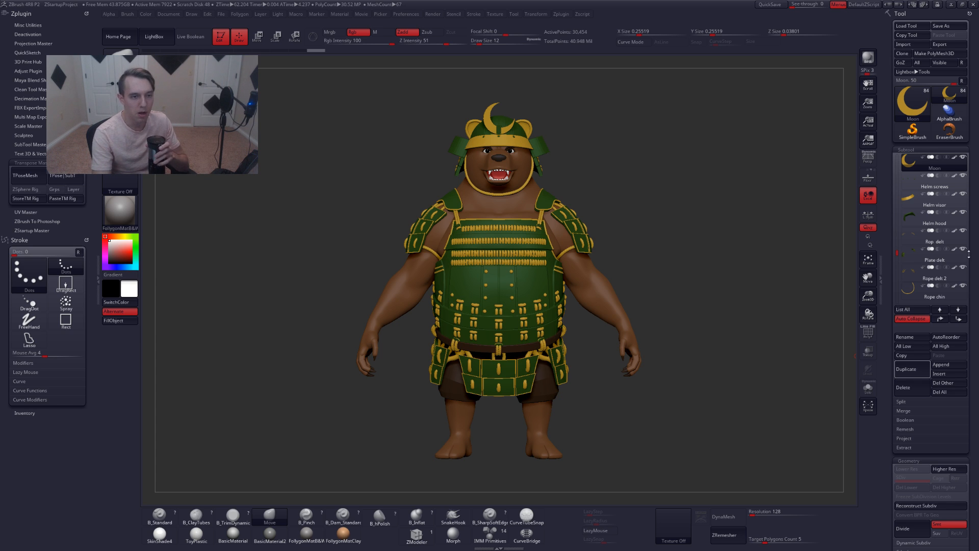
left_click_drag(897, 252, 896, 282)
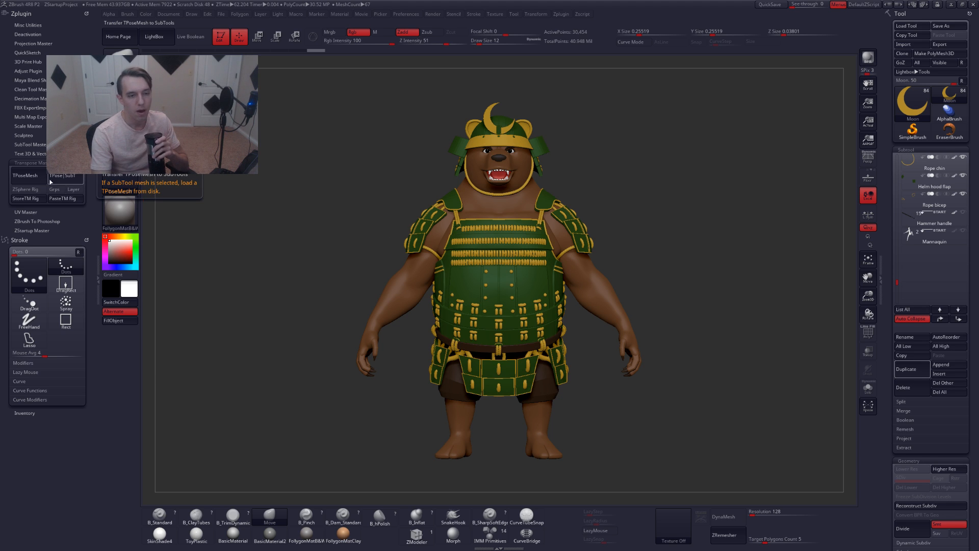
Try to create a TPose mesh with Transpose Master and dismiss the script note
left_click(31, 175)
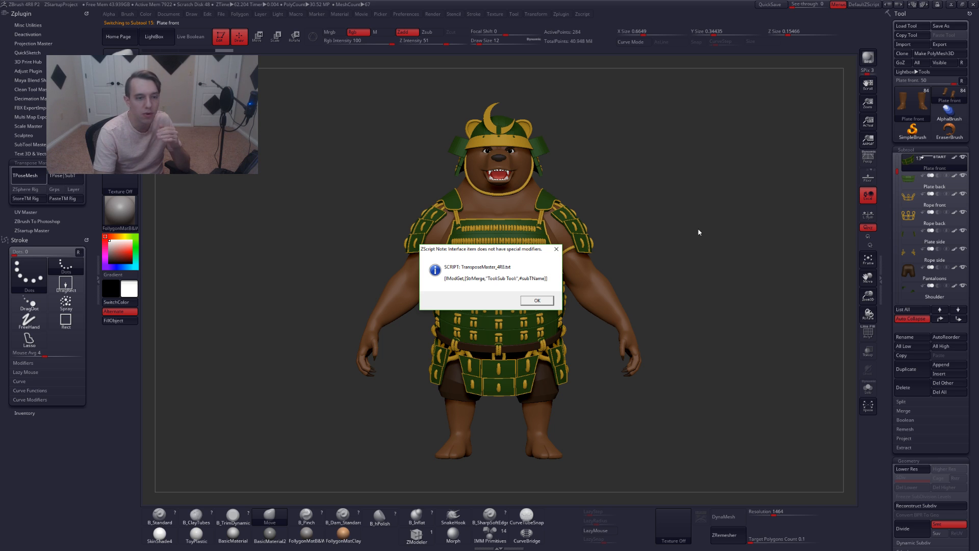
left_click(526, 301)
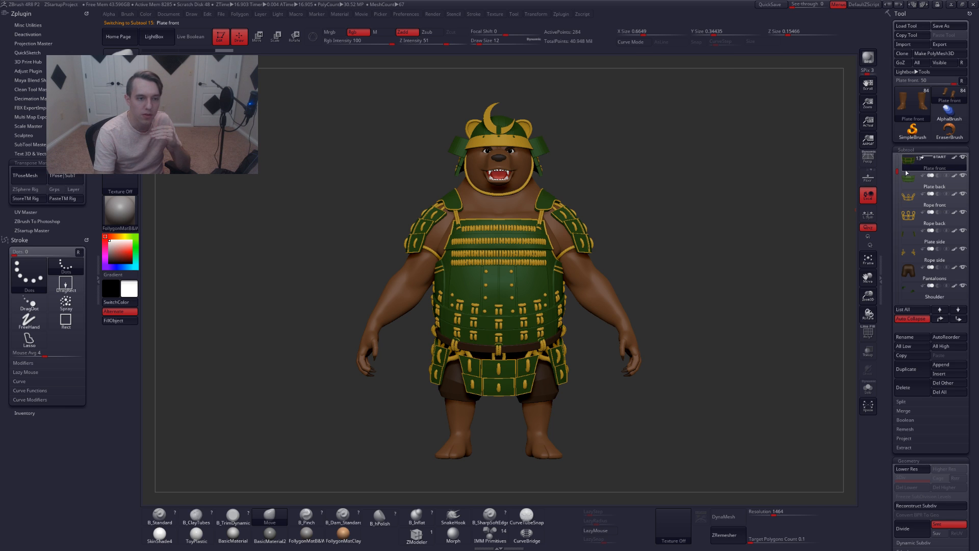
Browse the subtool list and select the Moon subtool
left_click_drag(897, 172, 893, 151)
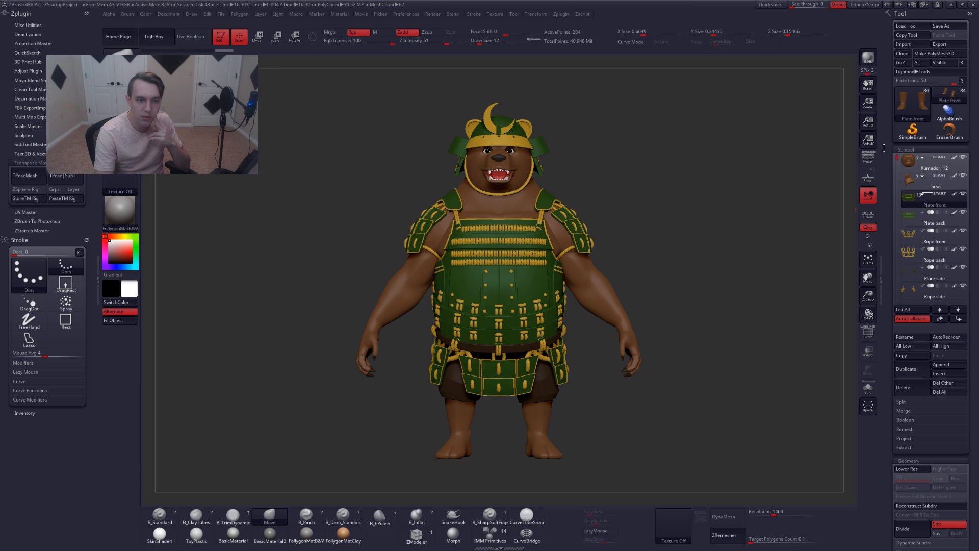
left_click(924, 319)
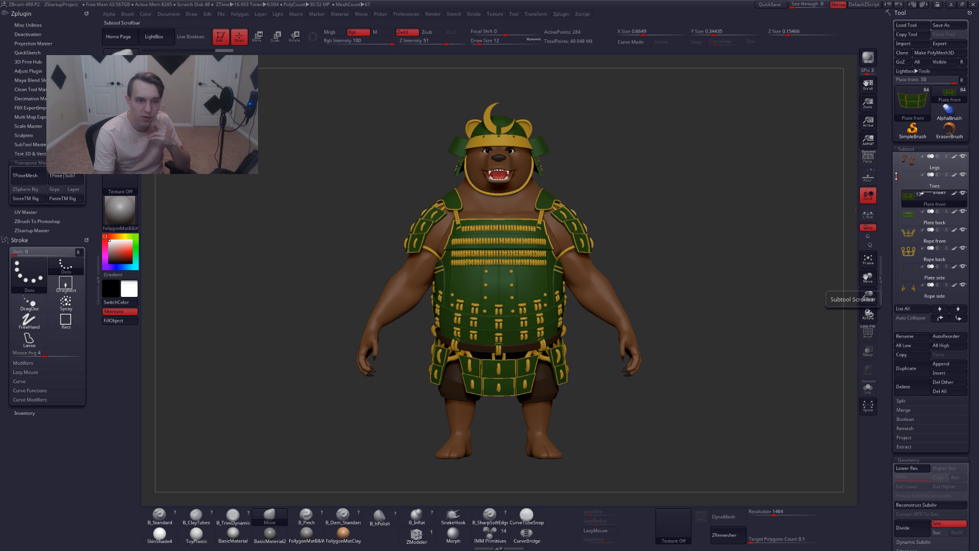
mouse_move(894, 172)
left_mouse_down()
mouse_move(893, 289)
mouse_move(891, 267)
left_mouse_up()
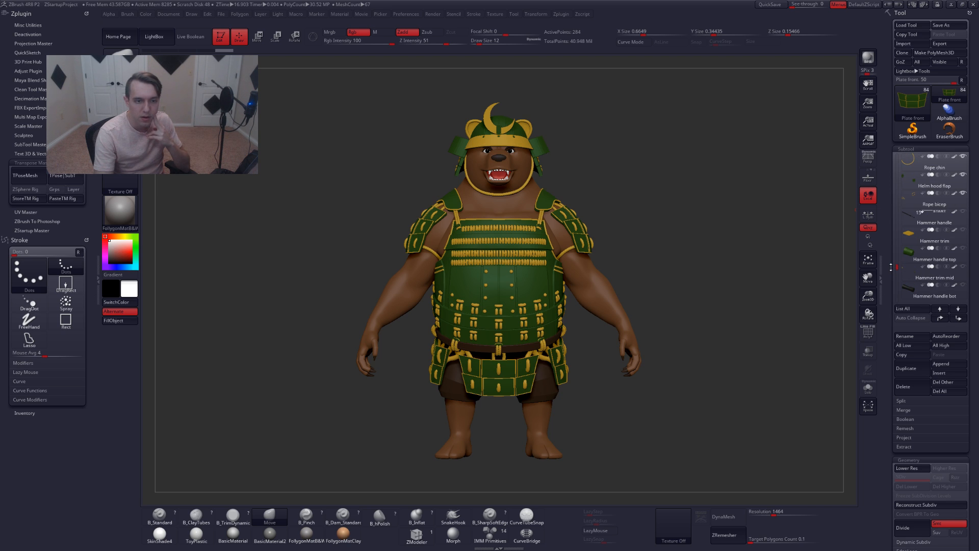
left_click_drag(890, 266, 886, 248)
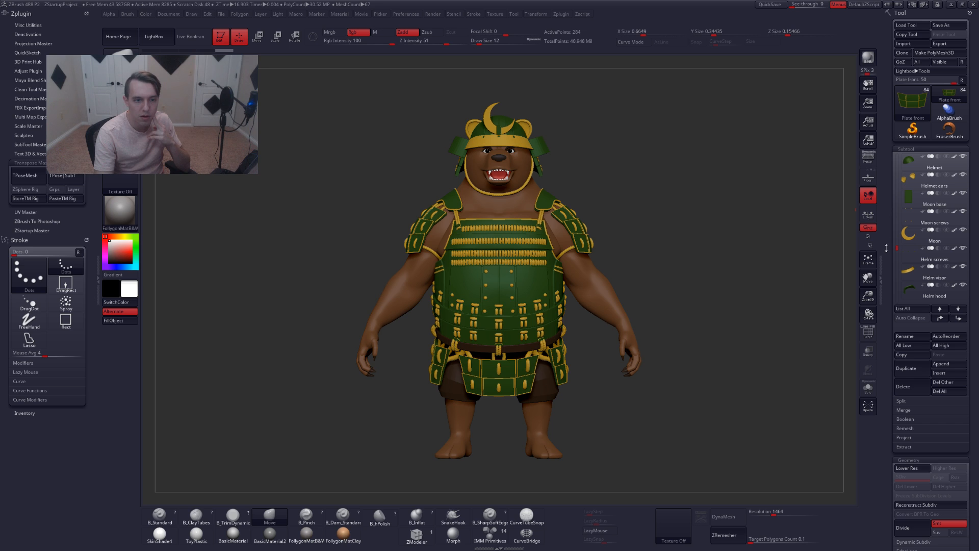
left_click(910, 238)
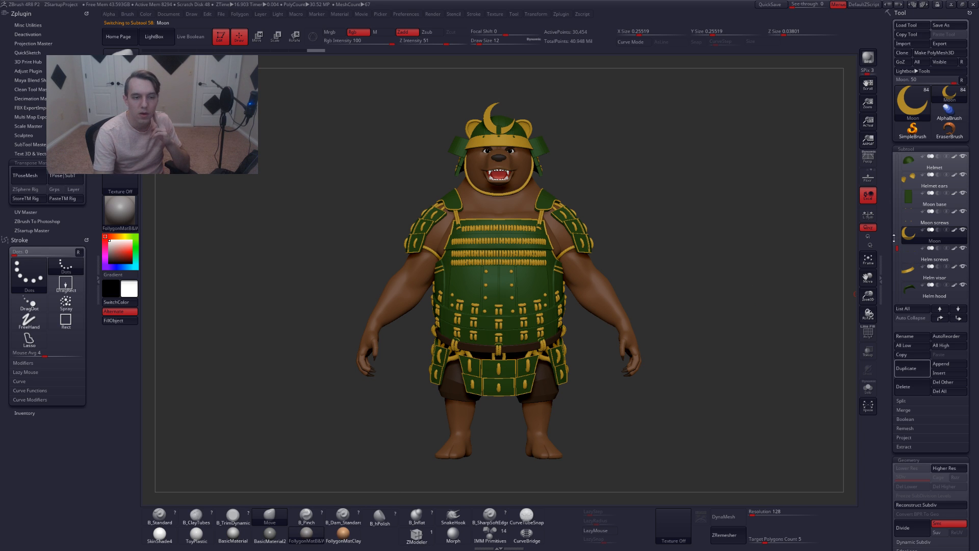
left_click_drag(901, 248, 891, 151)
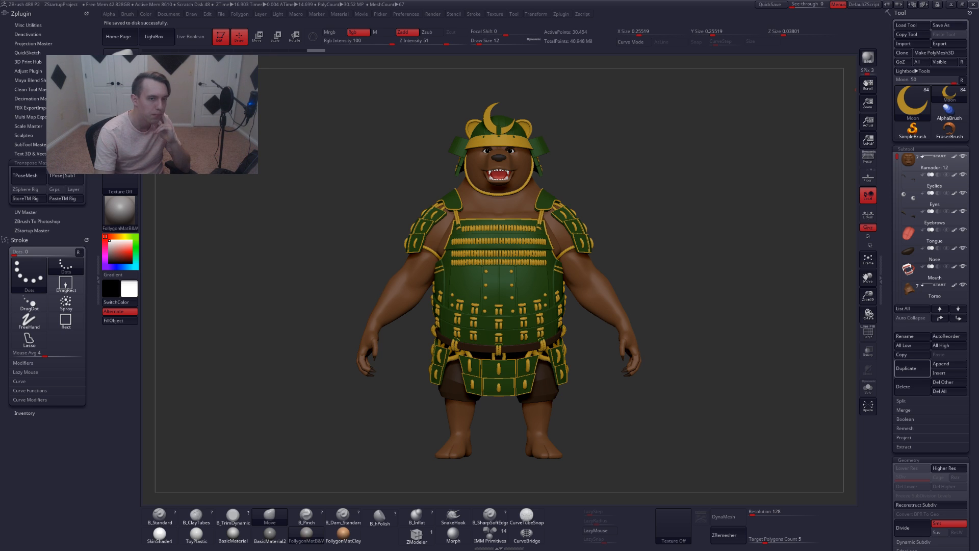
Close ZBrush without saving changes to the project
left_click(971, 4)
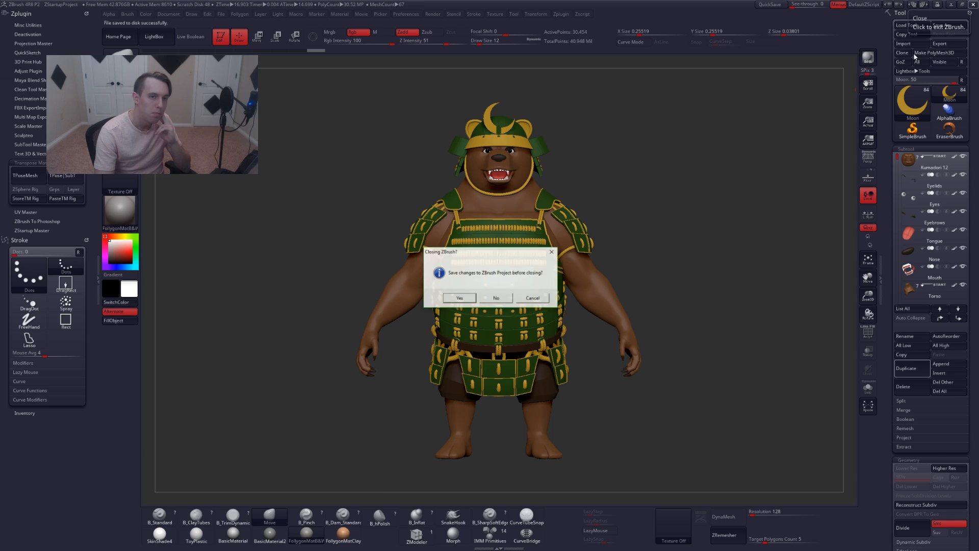
left_click(496, 297)
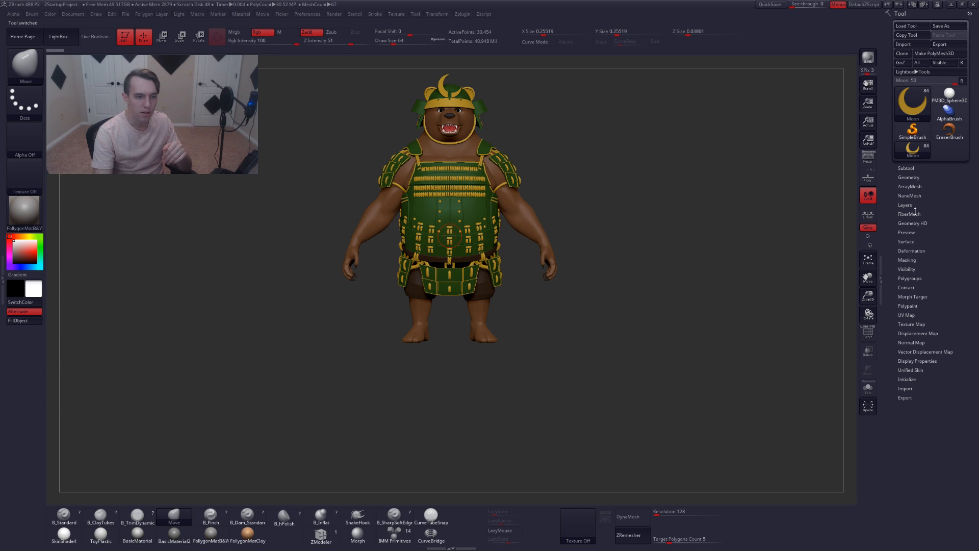
Expand the Subtool palette and orbit the view around the samurai bear
left_click(918, 177)
left_click(913, 169)
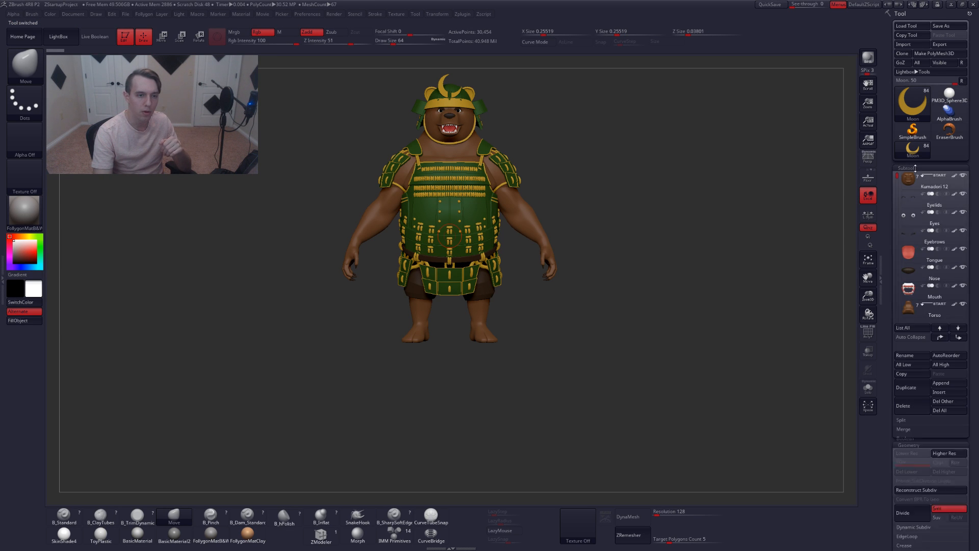
left_click(961, 81)
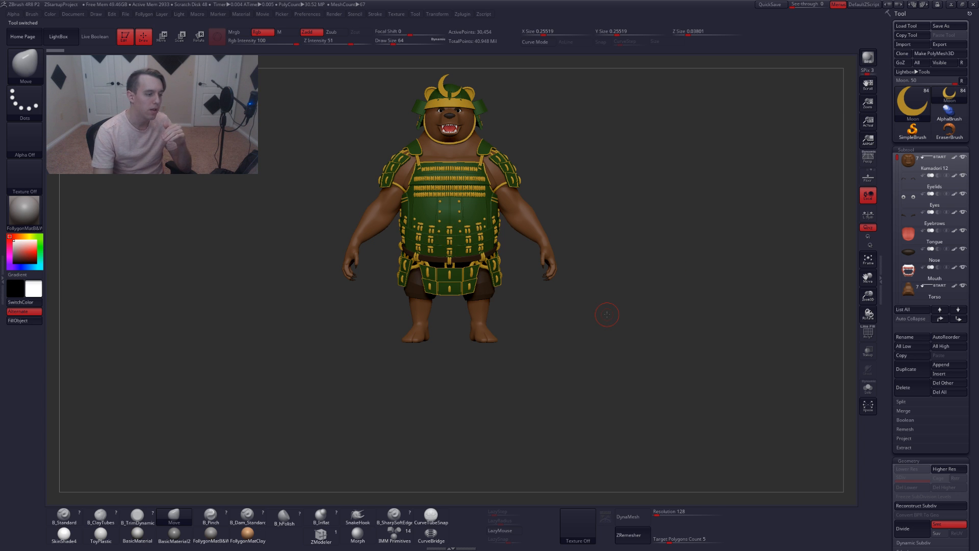
left_click_drag(573, 354, 585, 423, "alt")
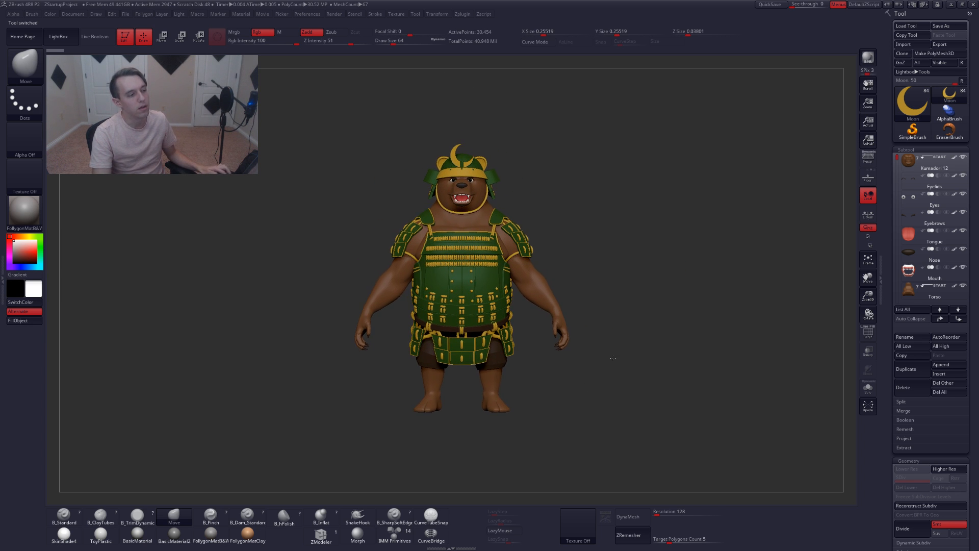
left_click_drag(613, 359, 654, 352, "alt")
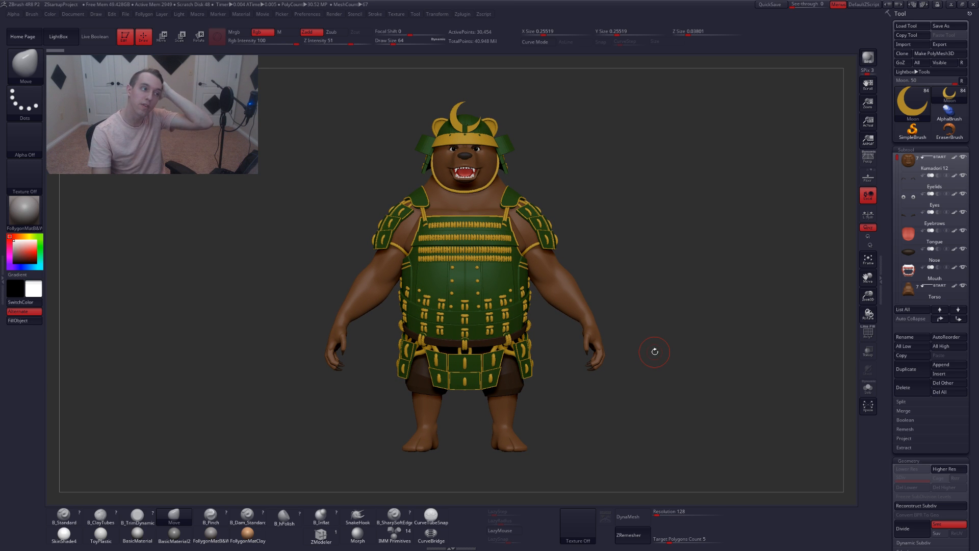
mouse_move(498, 50)
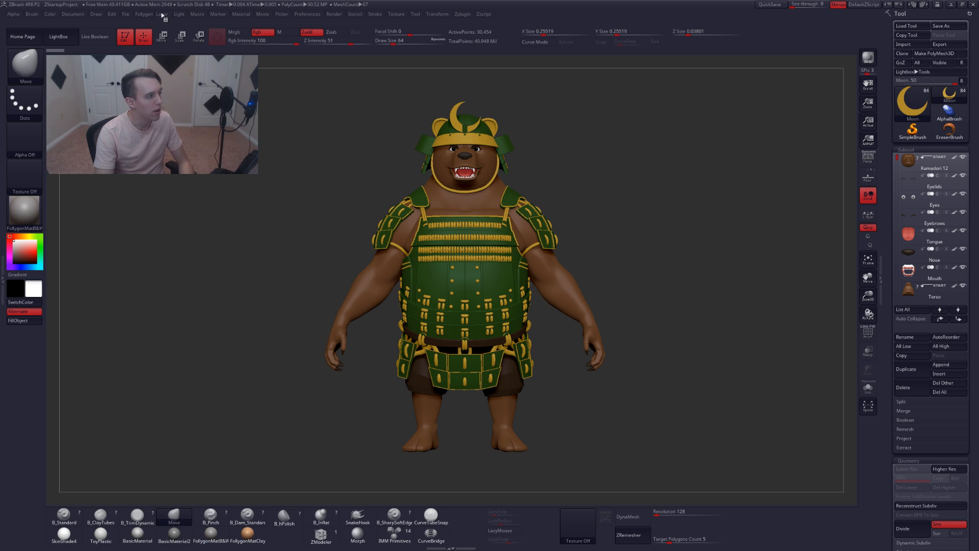
Reopen the ZPlugin tray and generate a TPose mesh of all subtools with Transpose Master's TPoseMesh
left_click(124, 14)
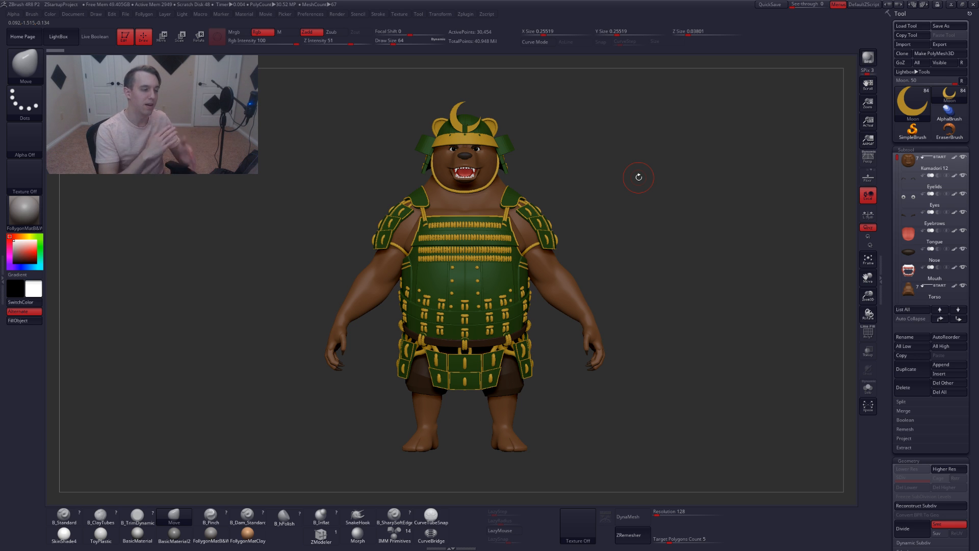
left_click(2, 279)
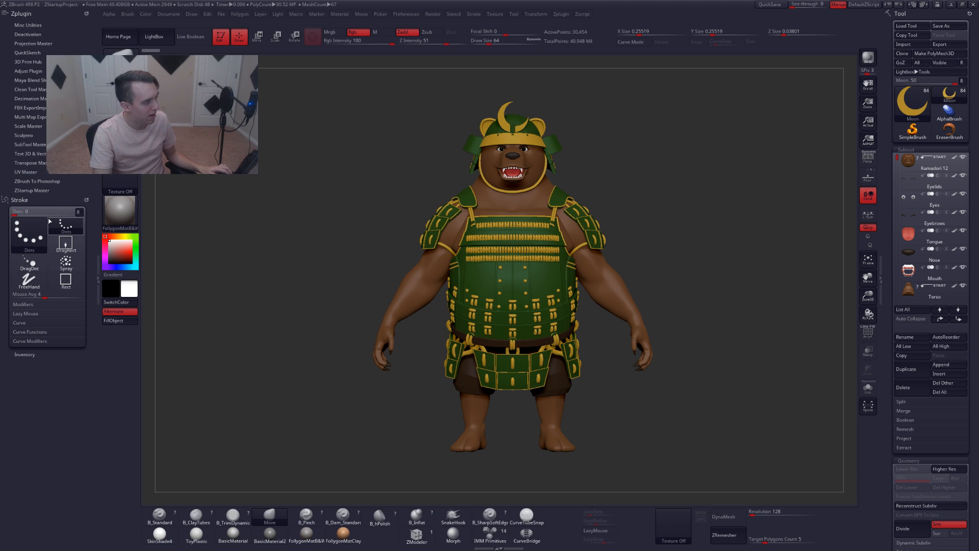
left_click(23, 163)
left_click(25, 175)
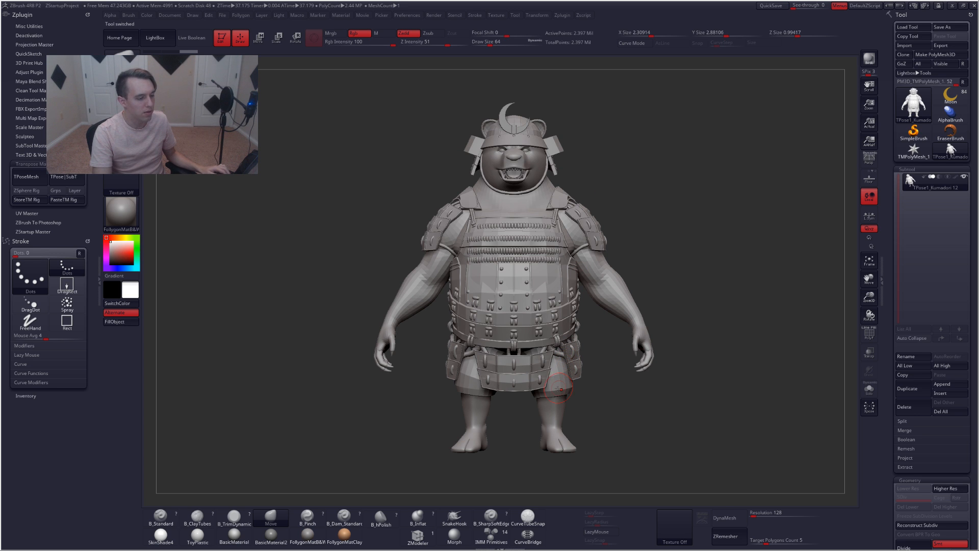
right_click_drag(559, 416, 529, 397)
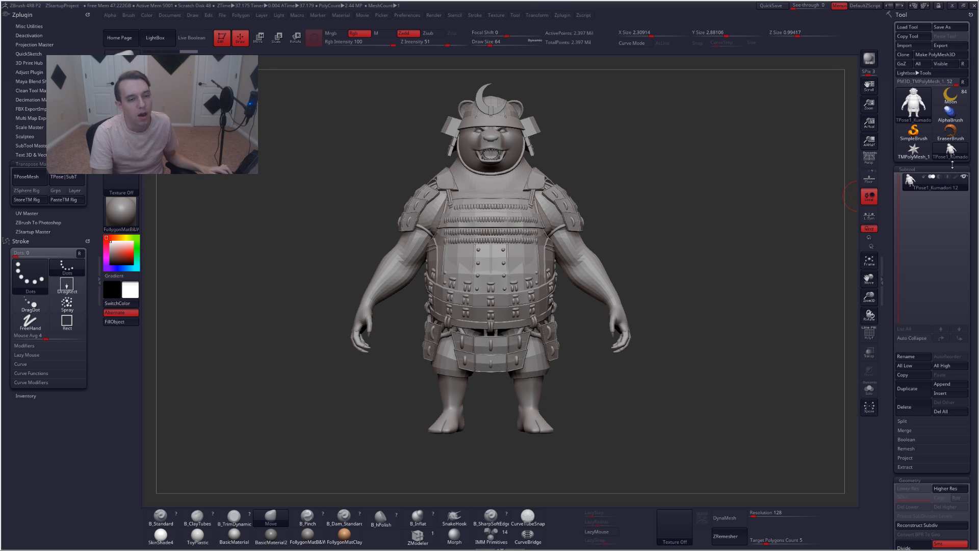
Append the Mannequin tool as a new subtool of the TPose mesh
left_click(950, 96)
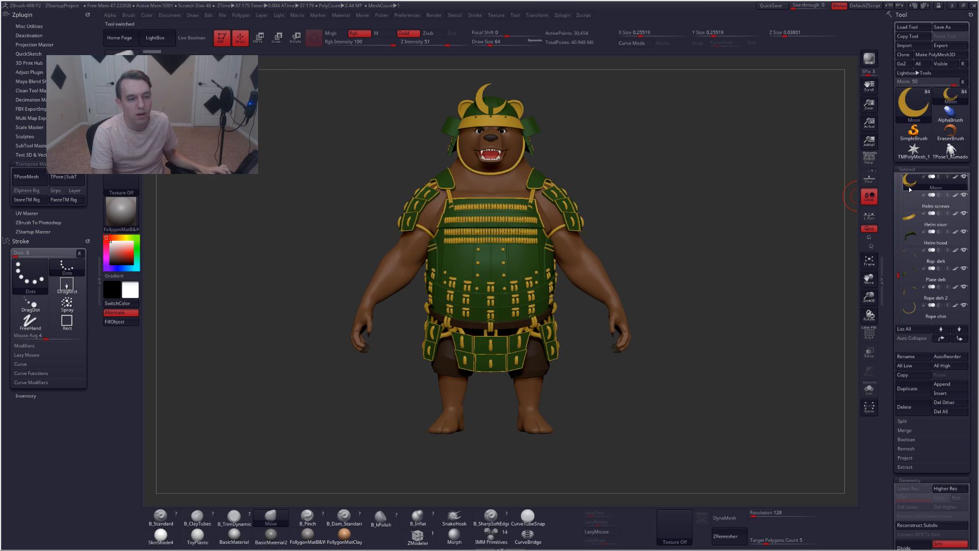
left_click_drag(900, 276, 902, 310)
left_click(917, 274)
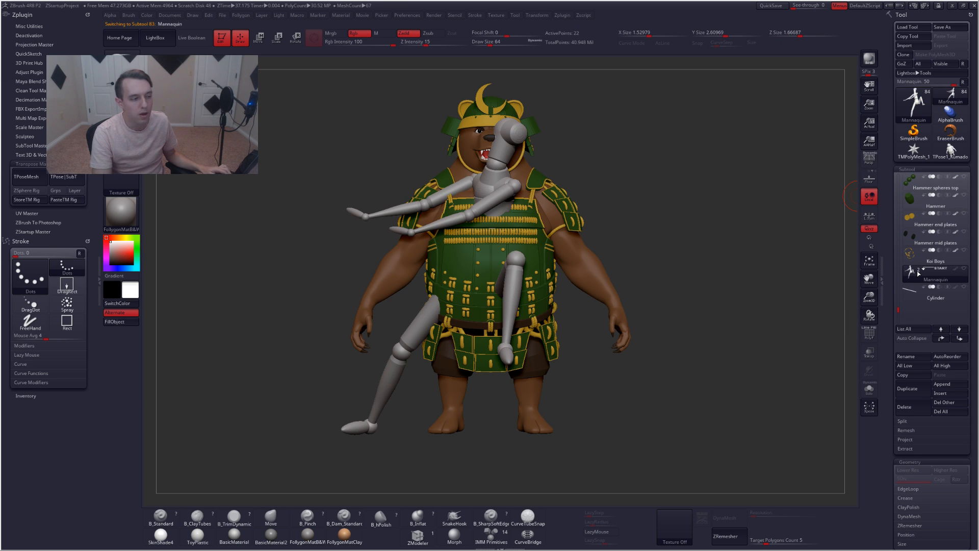
left_click(952, 156)
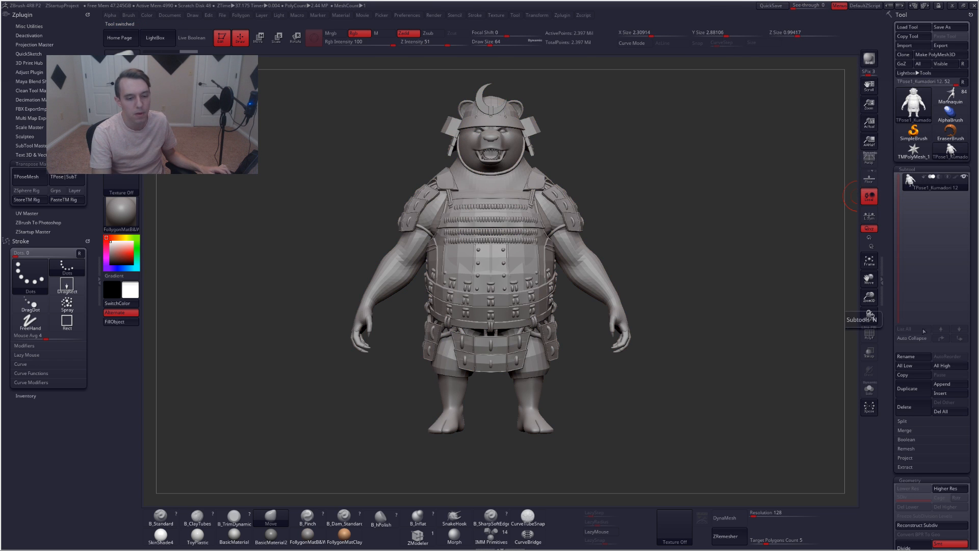
left_click(942, 384)
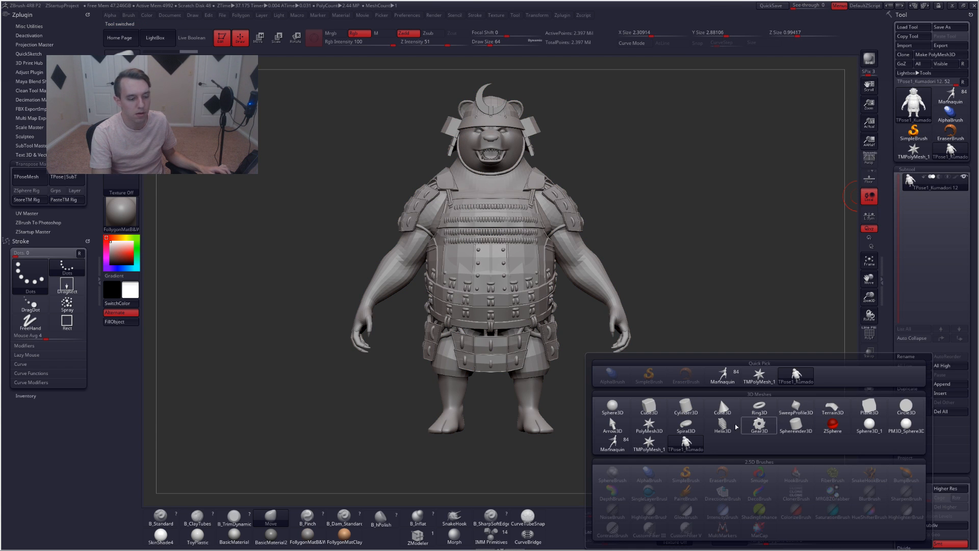
left_click(615, 441)
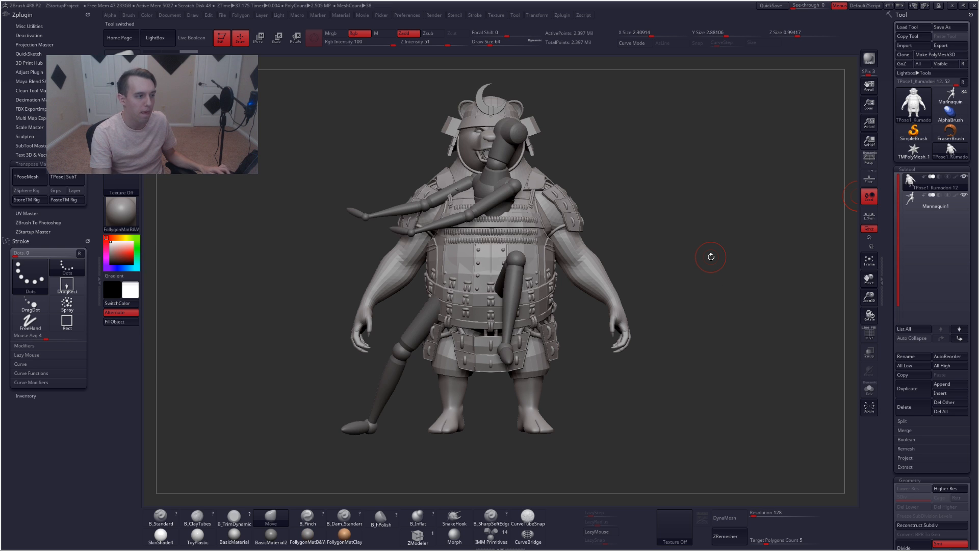
key("shift+s")
key("shift+s")
left_click_drag(711, 240, 703, 229, "alt")
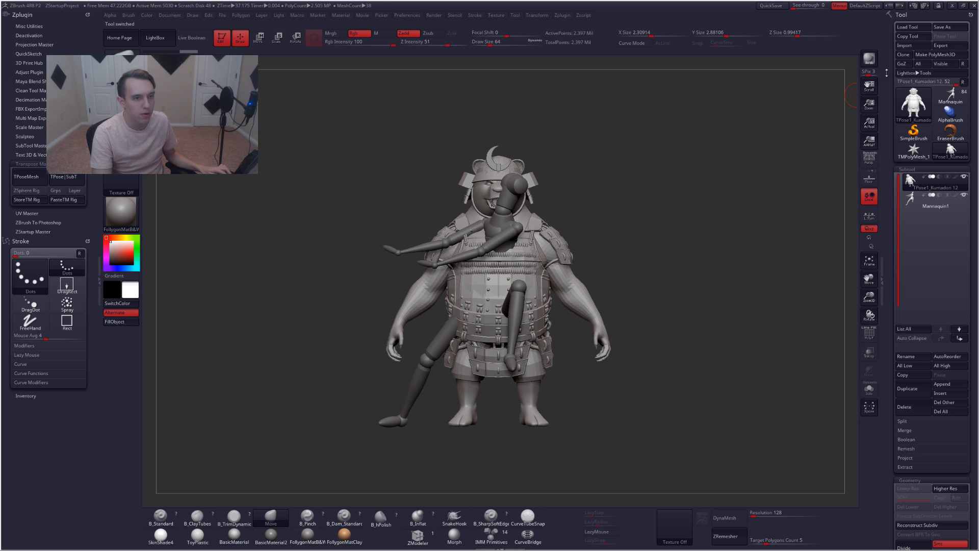
left_click(952, 6)
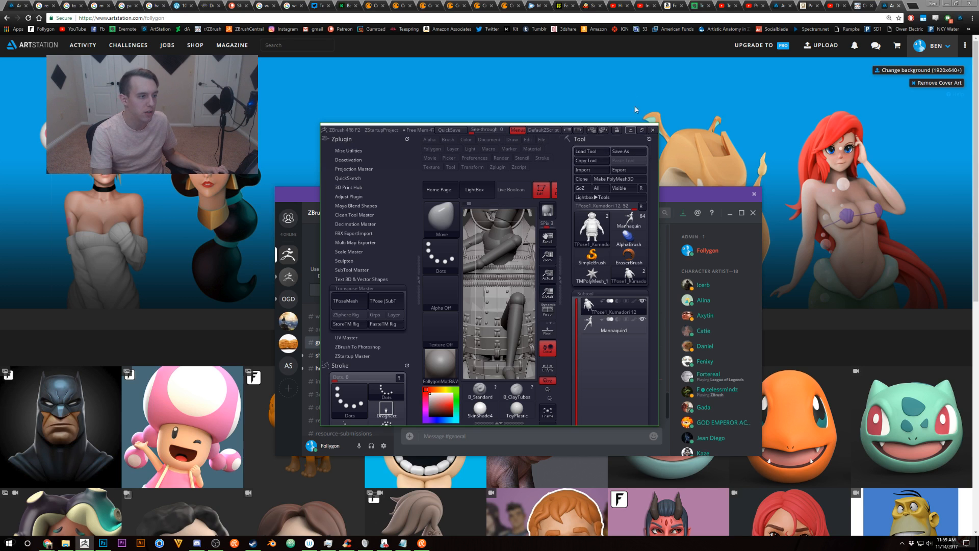
left_click(638, 130)
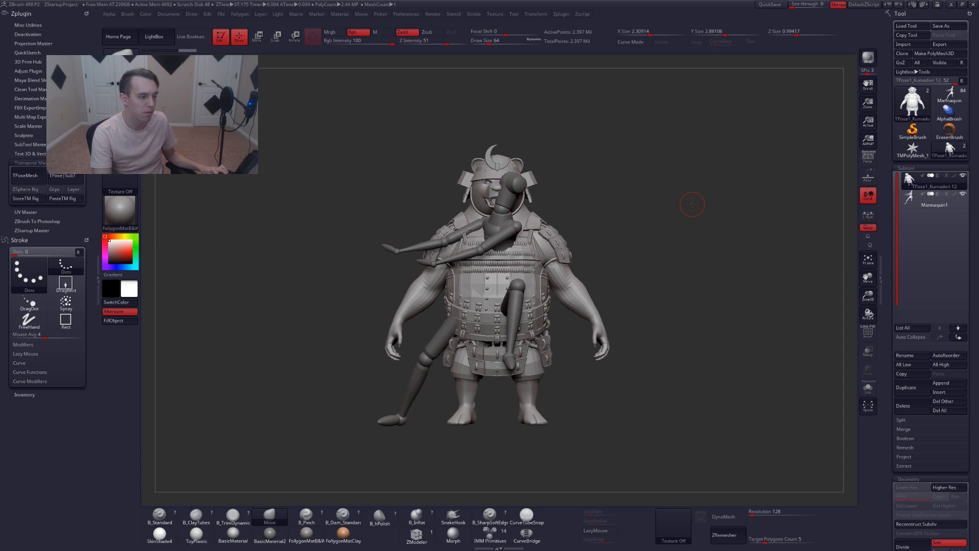
Collapse the left tray, view the TPose mesh alone in solo mode, then exit solo
key("shift+s")
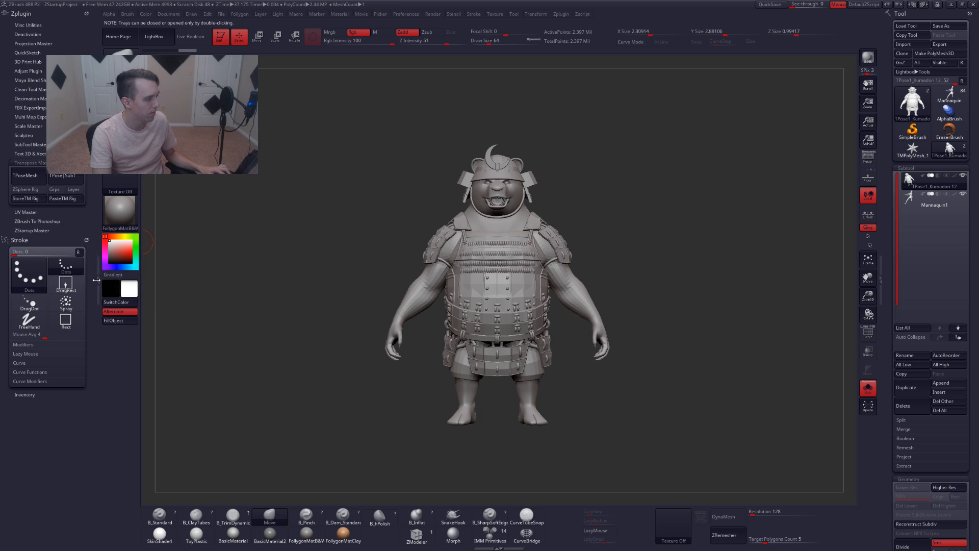
left_click(100, 282)
left_click_drag(651, 222, 661, 235, "alt")
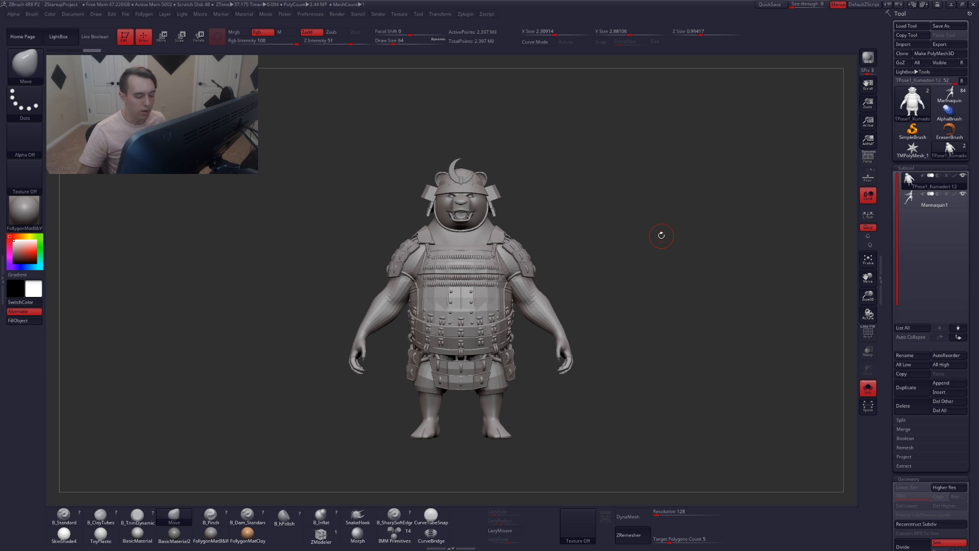
left_click_drag(548, 290, 579, 270, "alt")
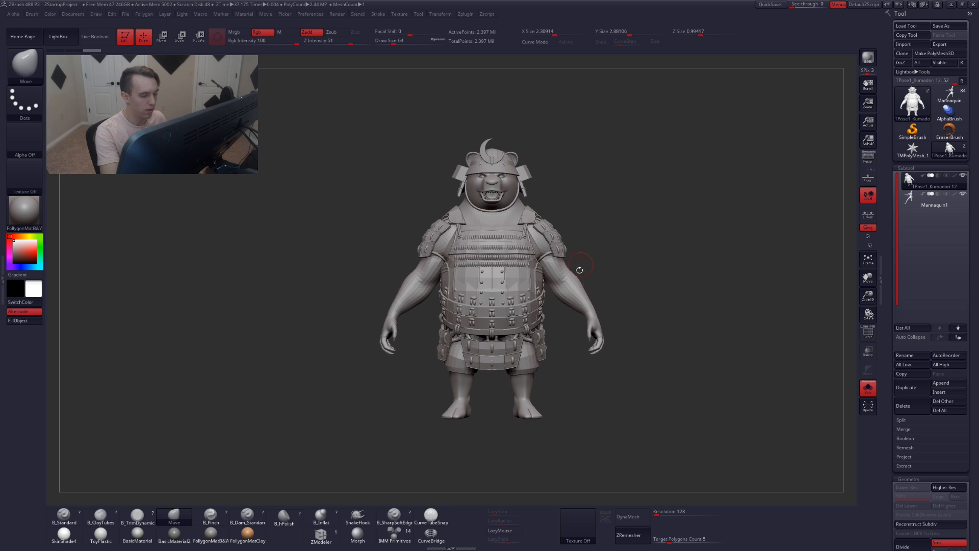
key("ctrl+shift+f")
left_click(588, 473, "ctrl+shift")
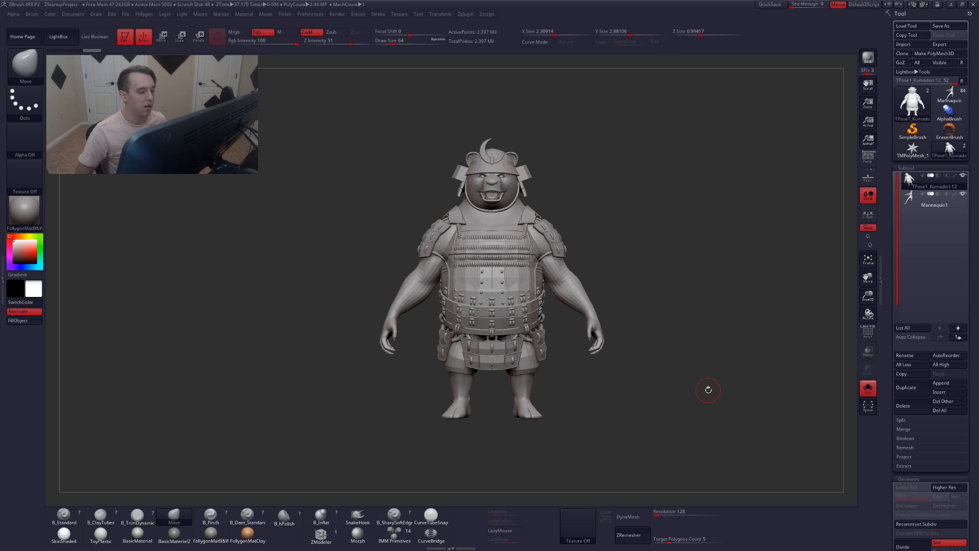
key("alt+s")
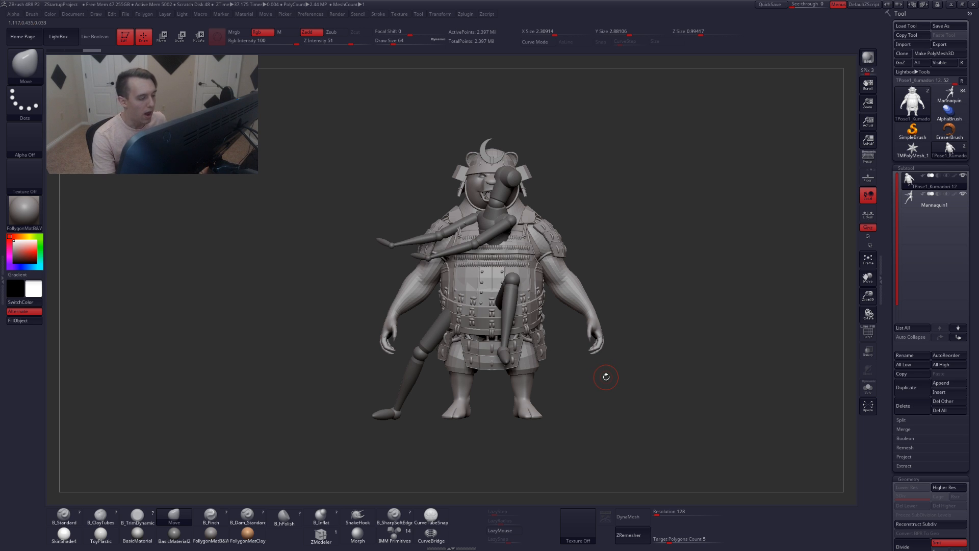
Switch to Transpose Rotate mode on the mannequin
key("r")
key("y")
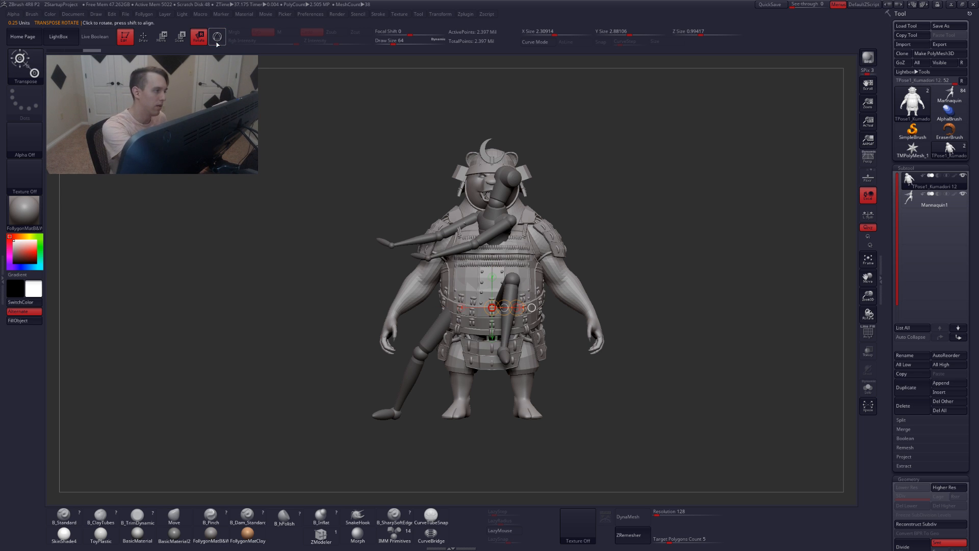
Rotate the mannequin's limbs with Transpose and make the other subtools see-through so the mannequin shows through the bear
mouse_move(561, 250)
left_mouse_down()
mouse_move(698, 192)
mouse_move(515, 357)
left_mouse_up()
left_click_drag(439, 161, 439, 431, "shift")
left_click_drag(525, 403, 453, 341)
left_click_drag(446, 297, 457, 338)
left_click(867, 352)
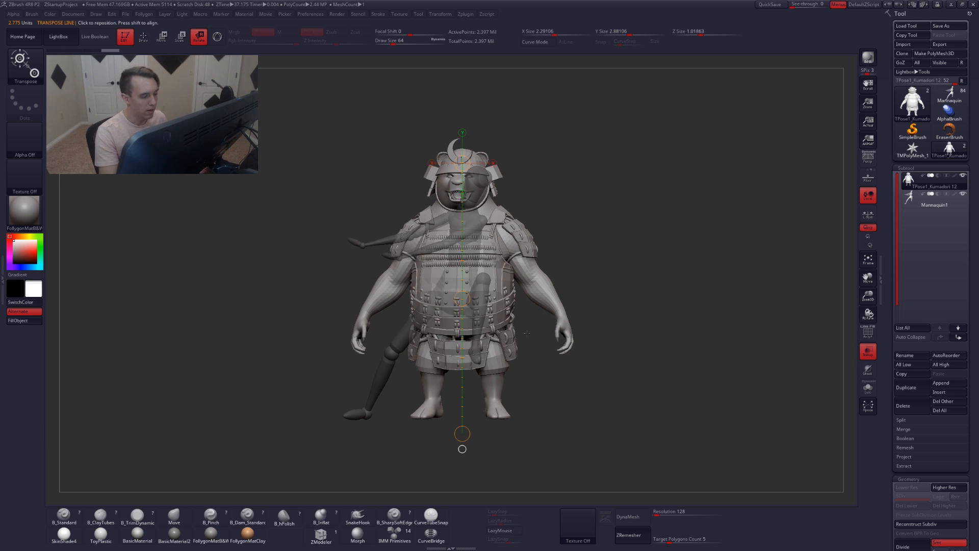
Draw a transpose line across the bear's torso and try moving and rotating with it, then undo the rotation
left_click_drag(457, 266, 591, 266, "shift")
key("w")
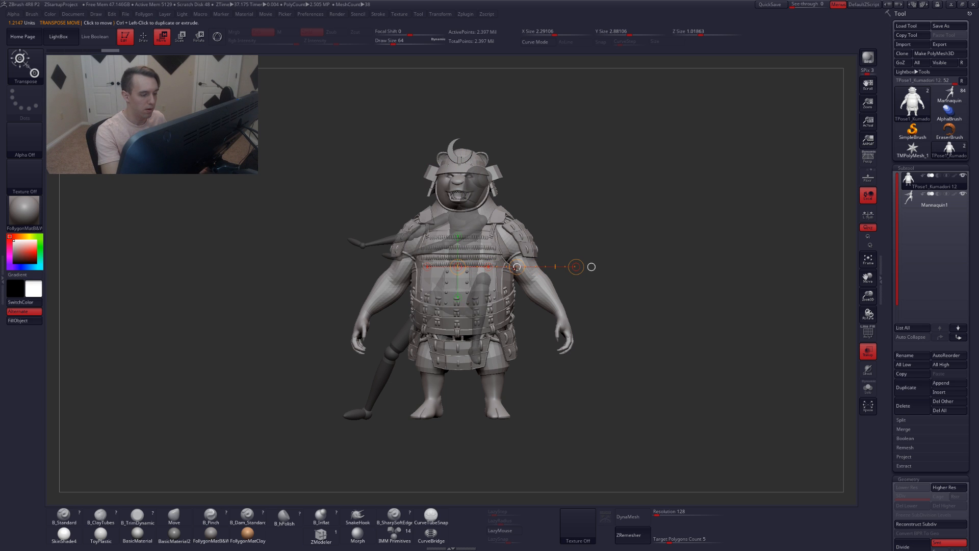
left_click_drag(517, 266, 520, 264)
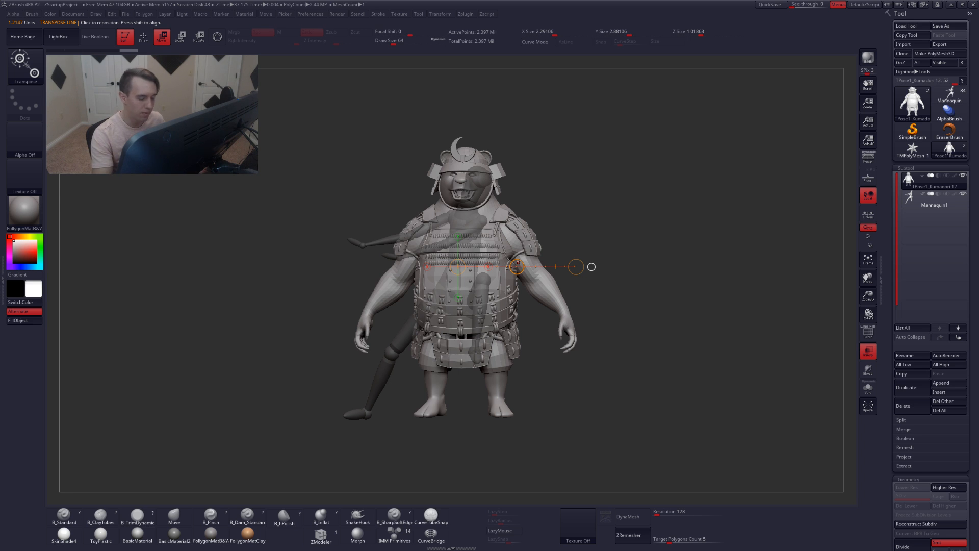
mouse_move(461, 292)
left_mouse_down("shift")
mouse_move(578, 291)
mouse_move(568, 323)
mouse_move(582, 288)
left_mouse_up("shift")
key("r")
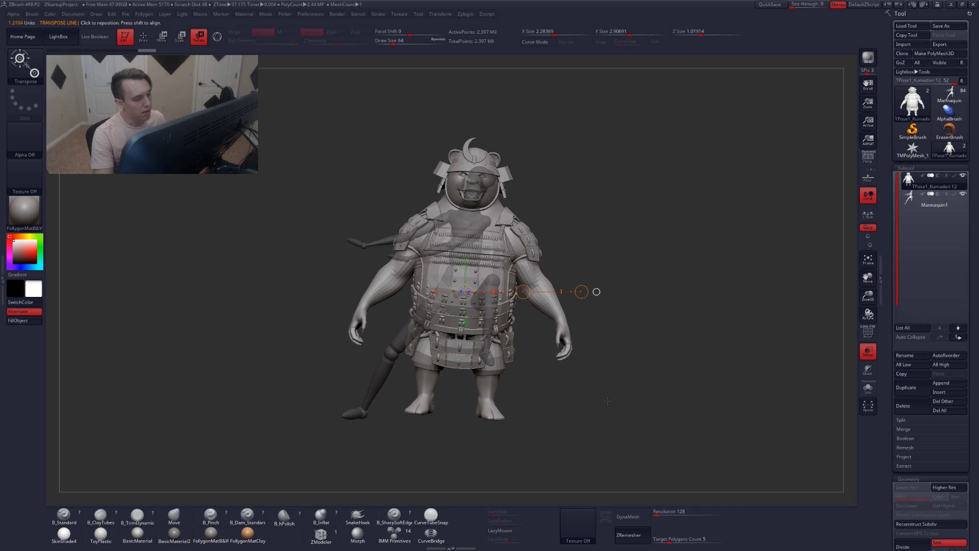
key("ctrl+z")
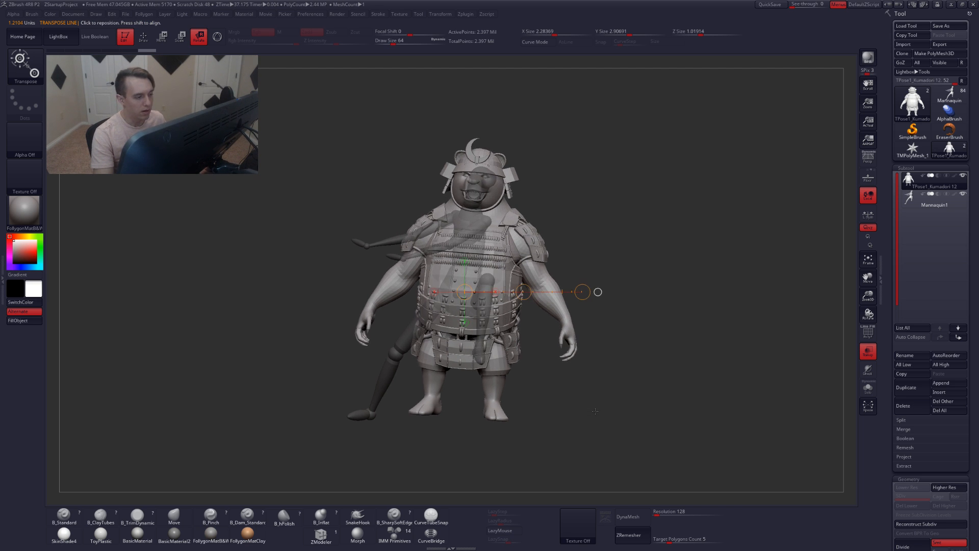
Select the mannequin subtool, view it solo, and try a Transpose move on it before undoing it
left_click(917, 202)
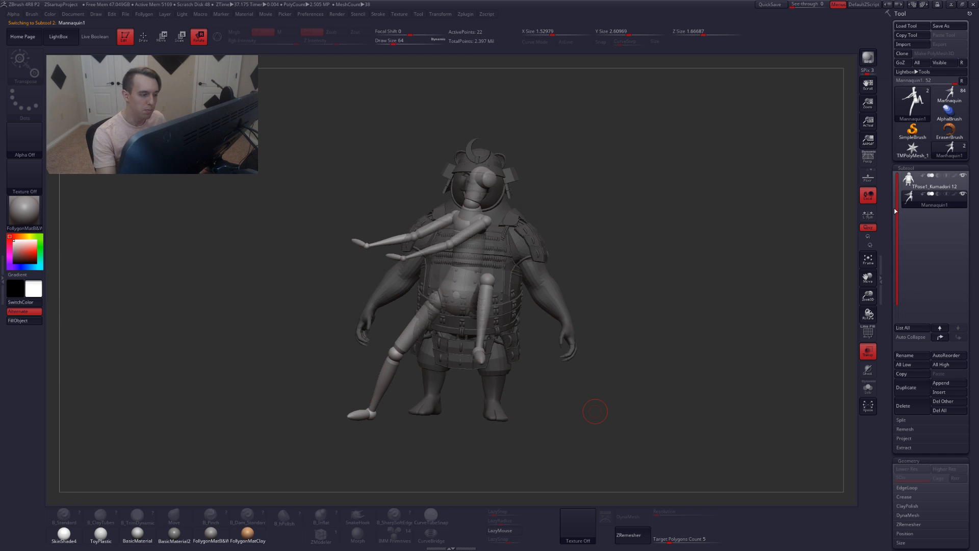
left_click(868, 387)
mouse_move(602, 401)
left_mouse_down("alt")
mouse_move(628, 406)
mouse_move(598, 422)
left_mouse_up("alt")
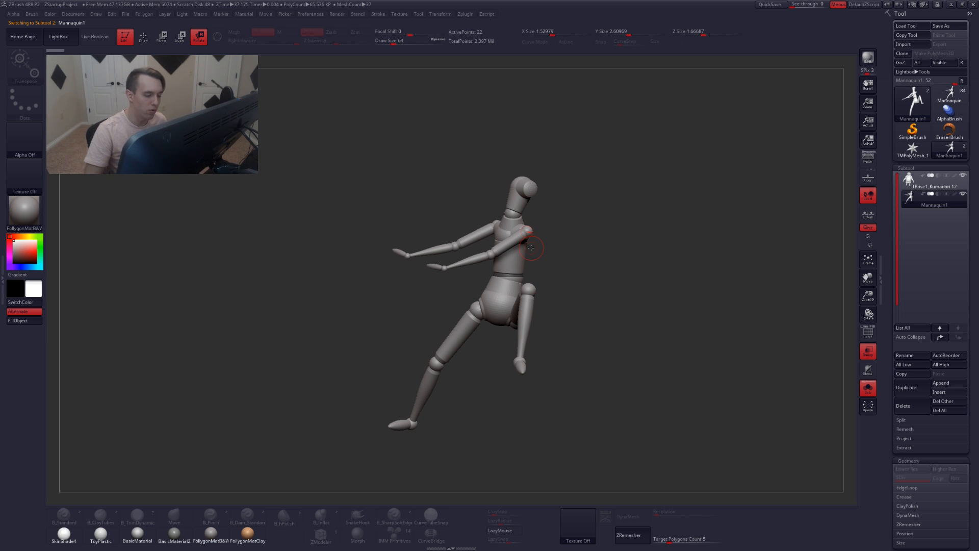
key("w")
left_click_drag(477, 312, 534, 337)
key("ctrl+z")
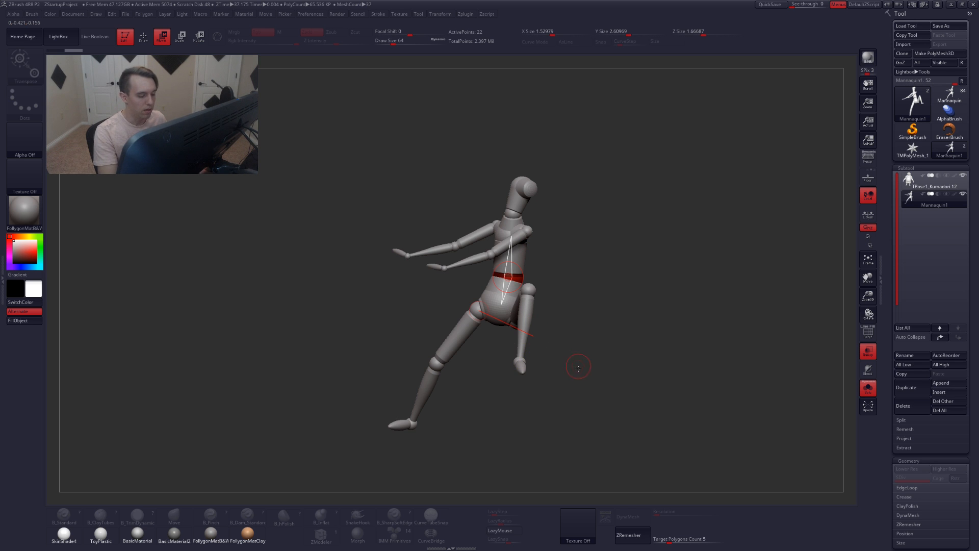
Return to the TPose mesh subtool outside solo mode and try placing a transpose line from the shoulder along the arm
left_click(930, 183)
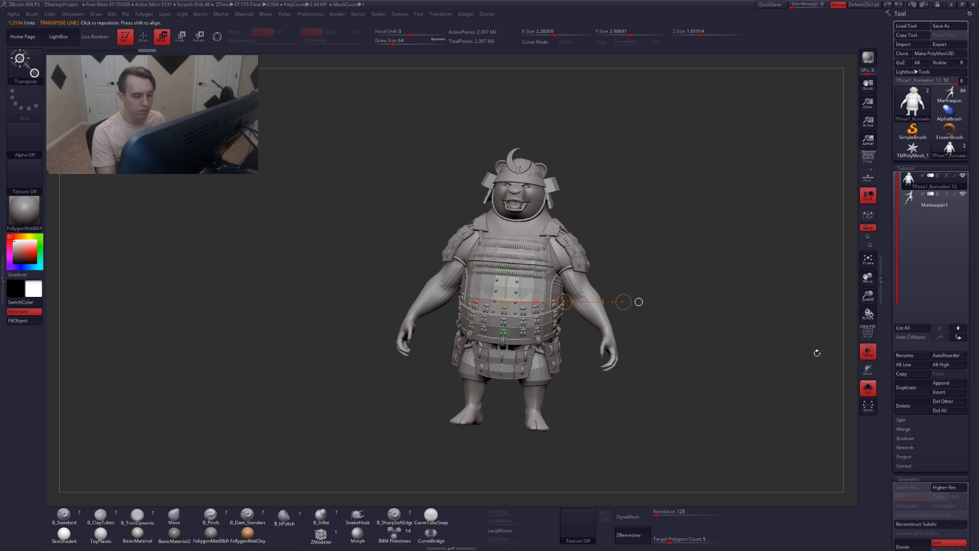
left_click(868, 386)
left_click_drag(475, 313, 641, 362)
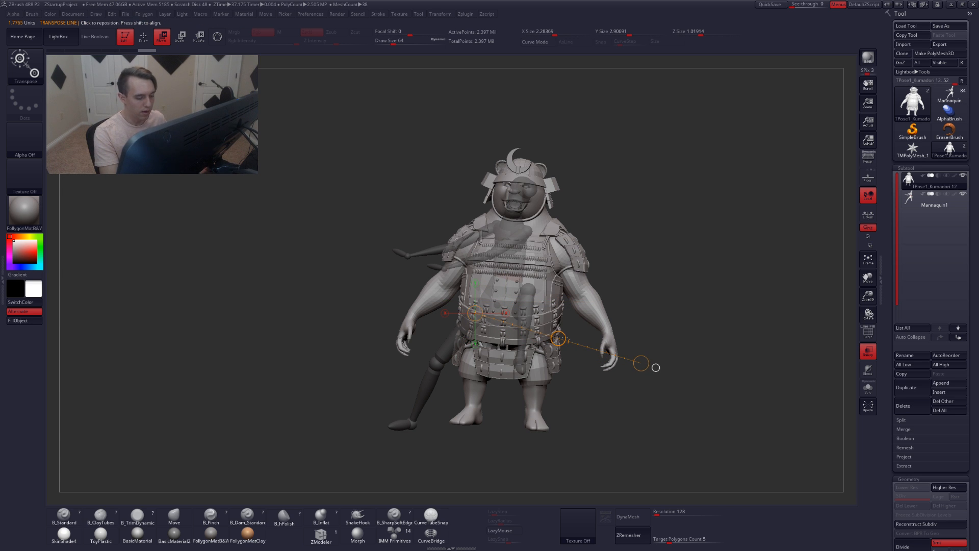
left_click_drag(563, 333, 554, 283)
left_click_drag(646, 317, 625, 200)
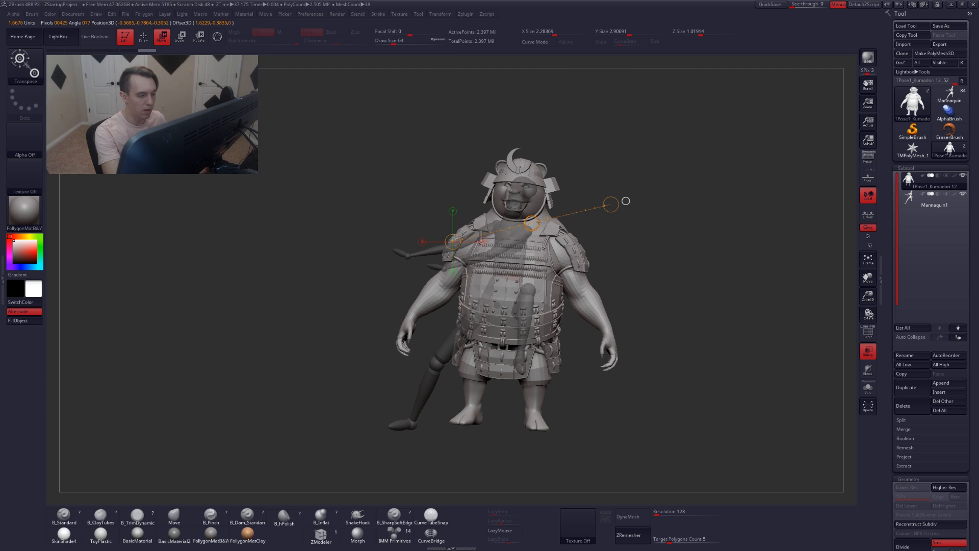
key("q")
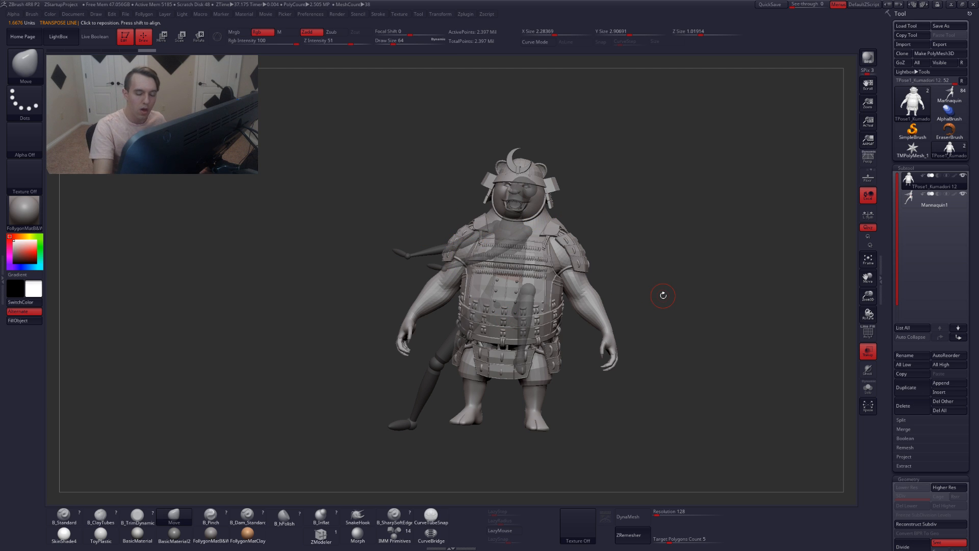
key("Down")
left_click(868, 387)
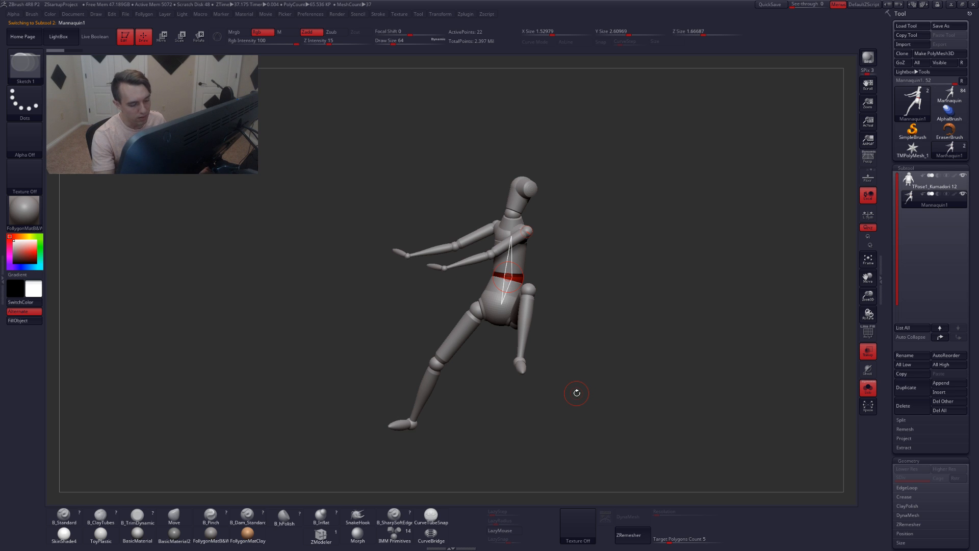
left_click(909, 181)
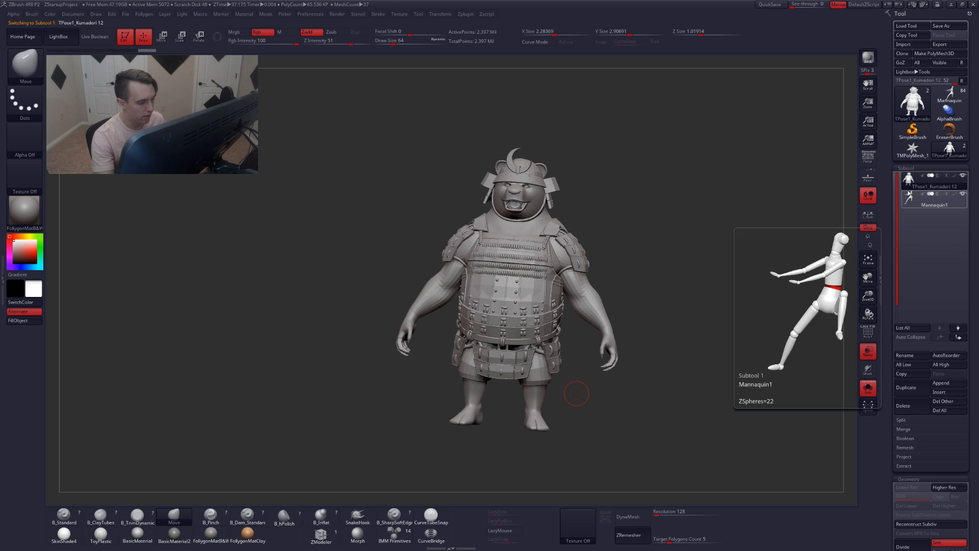
left_click(868, 388)
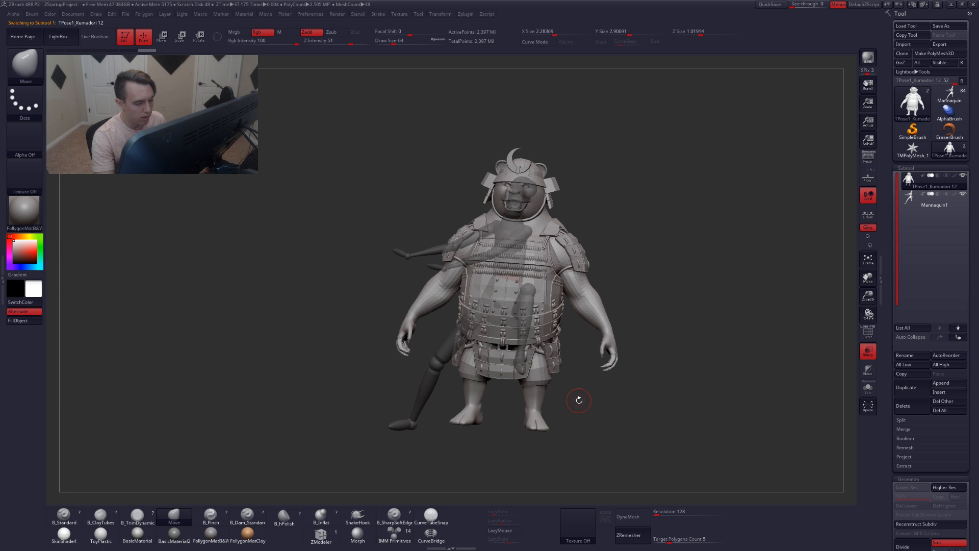
Isolate the bear's arm polygroups and inspect where the arm meets the shoulder armour
mouse_move(612, 377)
left_mouse_down()
mouse_move(583, 378)
mouse_move(569, 358)
mouse_move(609, 354)
left_mouse_up()
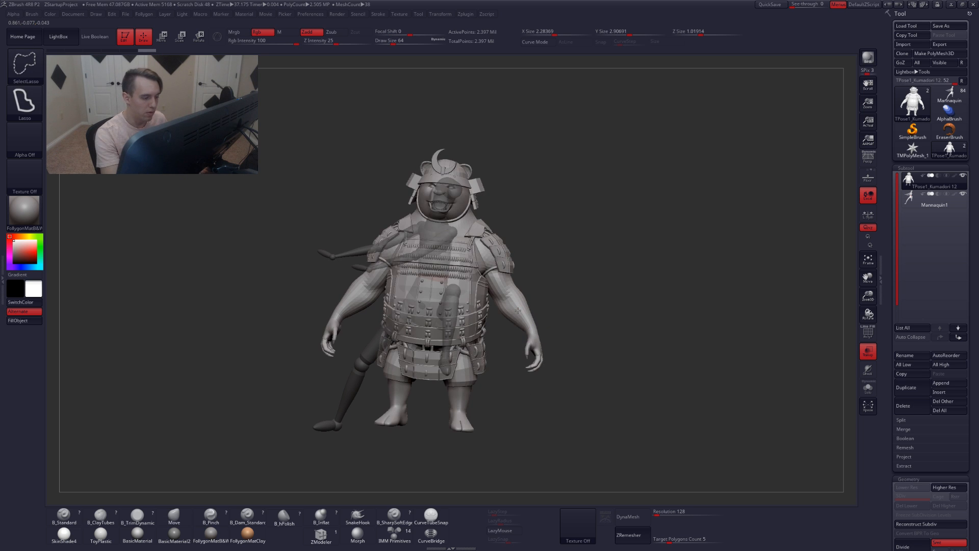
left_click(520, 316, "ctrl+shift")
left_click_drag(553, 345, 609, 337, "alt")
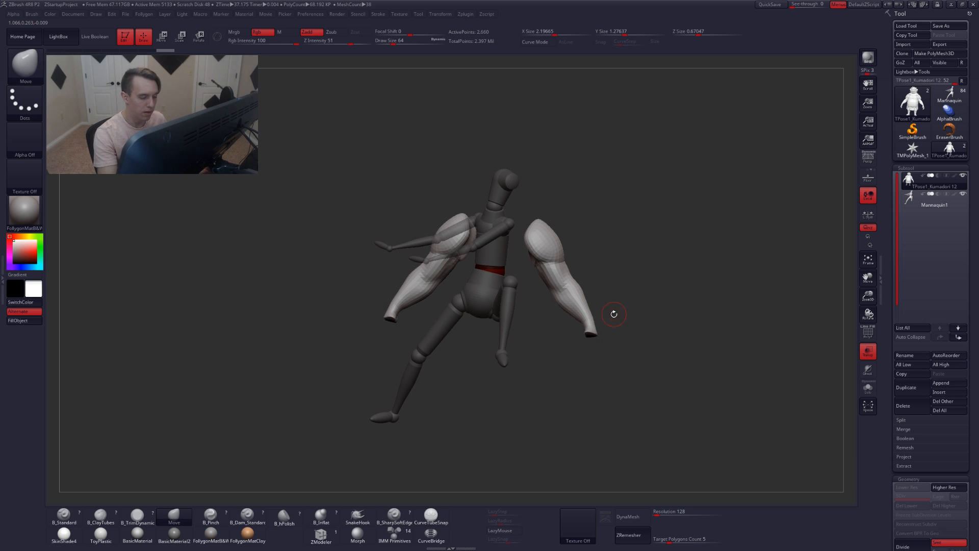
left_click_drag(627, 301, 633, 306, "ctrl+shift")
mouse_move(569, 306)
left_mouse_down("ctrl+alt+shift")
mouse_move(608, 393)
mouse_move(670, 319)
left_mouse_up("ctrl+alt+shift")
mouse_move(562, 278)
left_mouse_down("alt")
mouse_move(546, 309)
mouse_move(561, 278)
mouse_move(543, 271)
left_mouse_up("alt")
left_click(561, 263, "ctrl+shift")
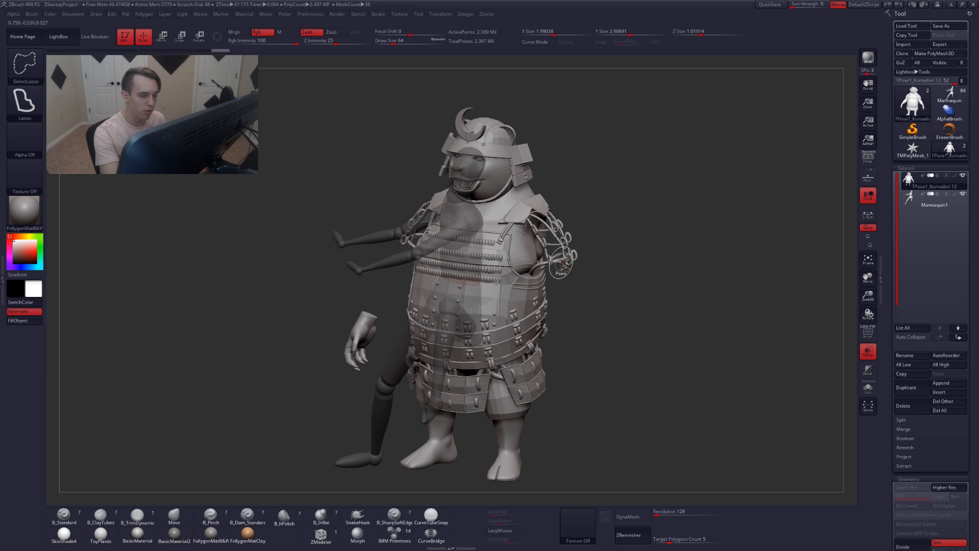
left_click(561, 264, "ctrl+shift")
left_click(564, 270, "ctrl+shift")
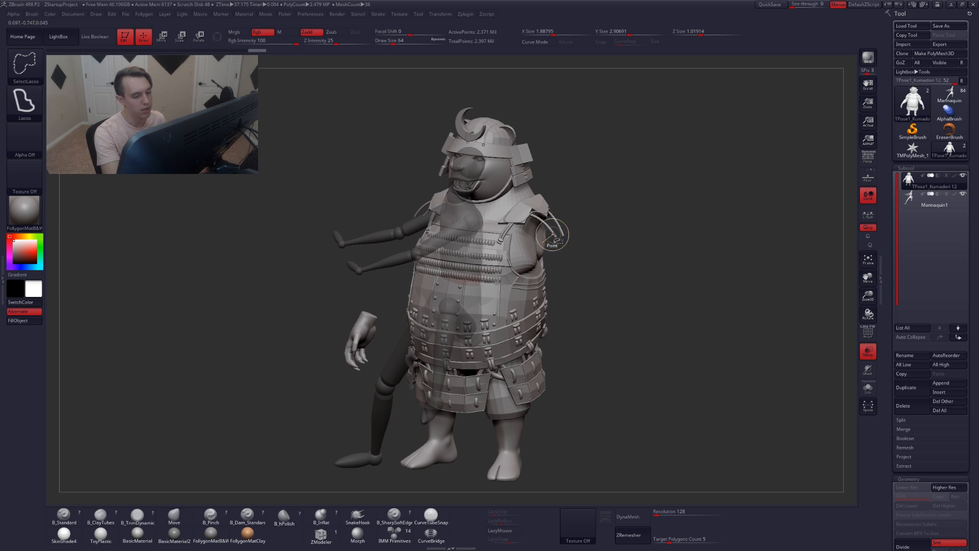
left_click(556, 246, "ctrl+shift")
Hide the arms, isolate them again with the polyframe shown, and then show the whole mesh
mouse_move(317, 350)
left_mouse_down()
mouse_move(369, 348)
mouse_move(331, 394)
mouse_move(297, 250)
left_mouse_up()
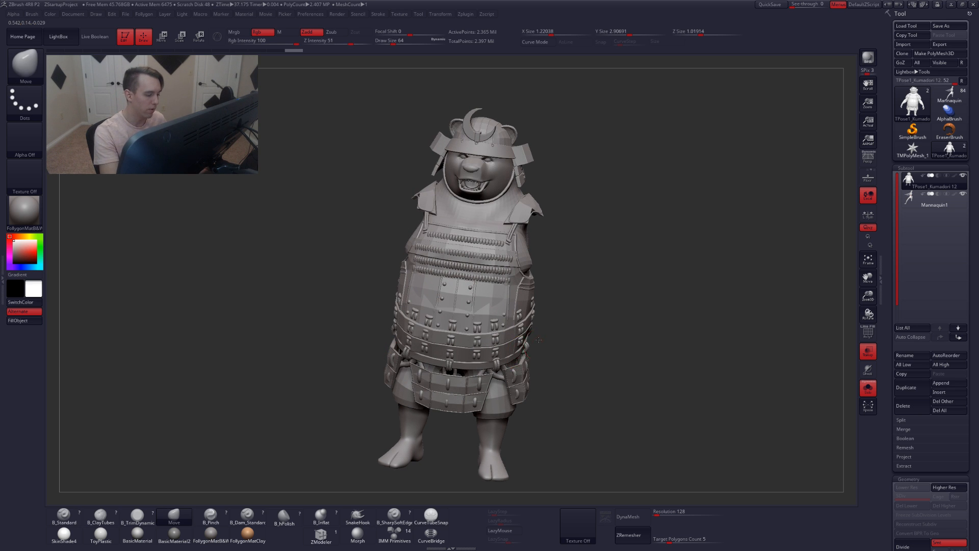
left_click_drag(542, 357, 545, 323, "alt")
left_click(619, 302, "ctrl+shift")
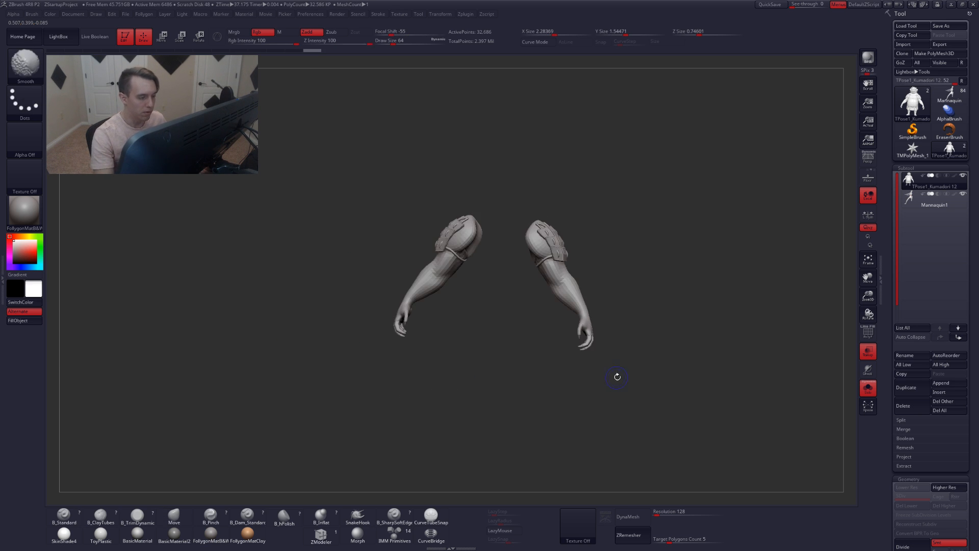
key("shift+f")
key("shift+f")
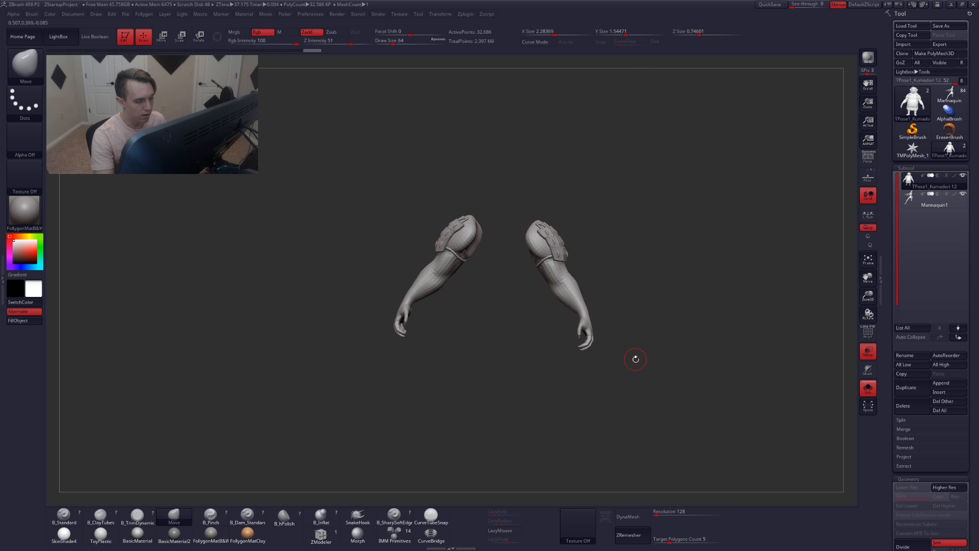
mouse_move(518, 192)
left_mouse_down("ctrl")
mouse_move(502, 327)
mouse_move(729, 262)
left_mouse_up("ctrl")
left_click(646, 327, "ctrl+shift")
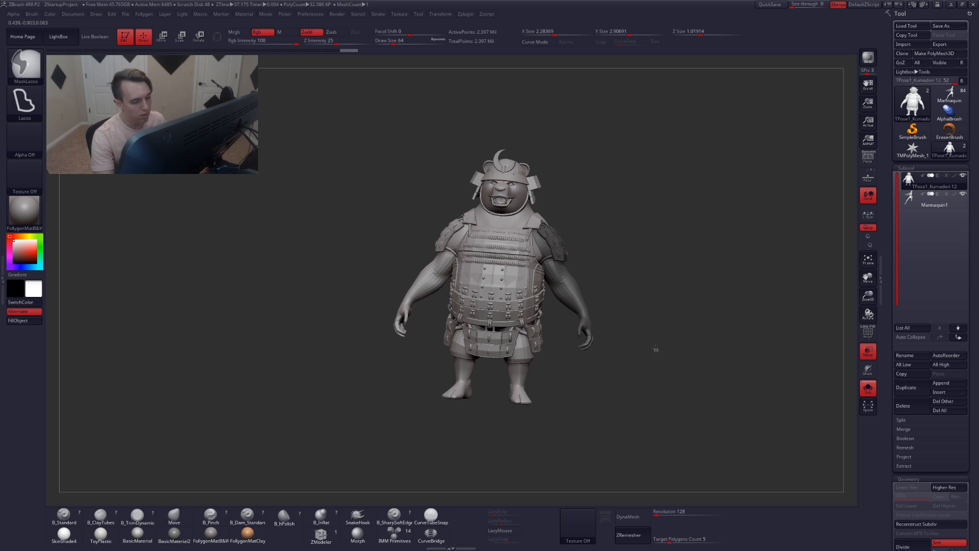
In side view, place a transpose line at the right shoulder and nudge the unmasked arm with Move
mouse_move(651, 351)
left_mouse_down()
mouse_move(617, 369)
mouse_move(627, 382)
mouse_move(625, 361)
left_mouse_up()
key("r")
left_click_drag(553, 279, 552, 270)
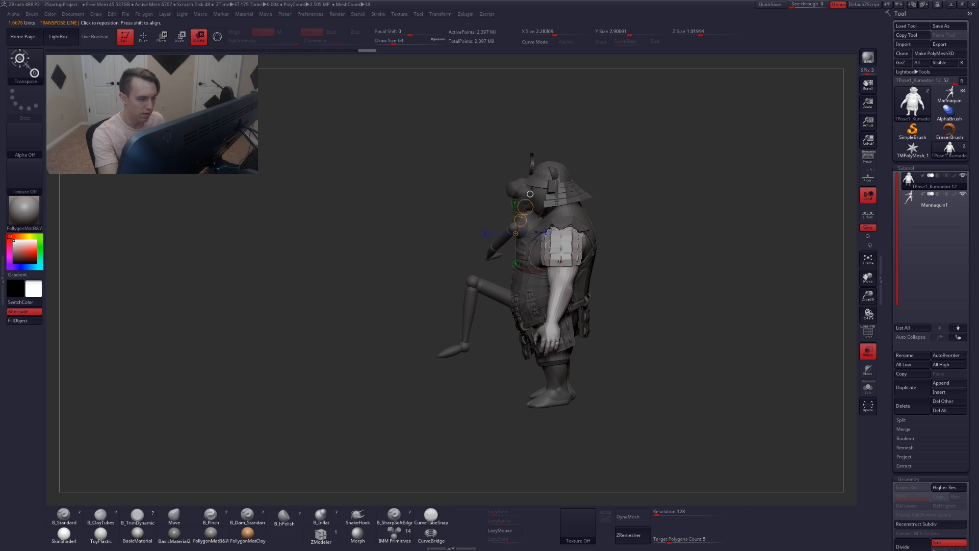
left_click_drag(561, 227, 395, 400)
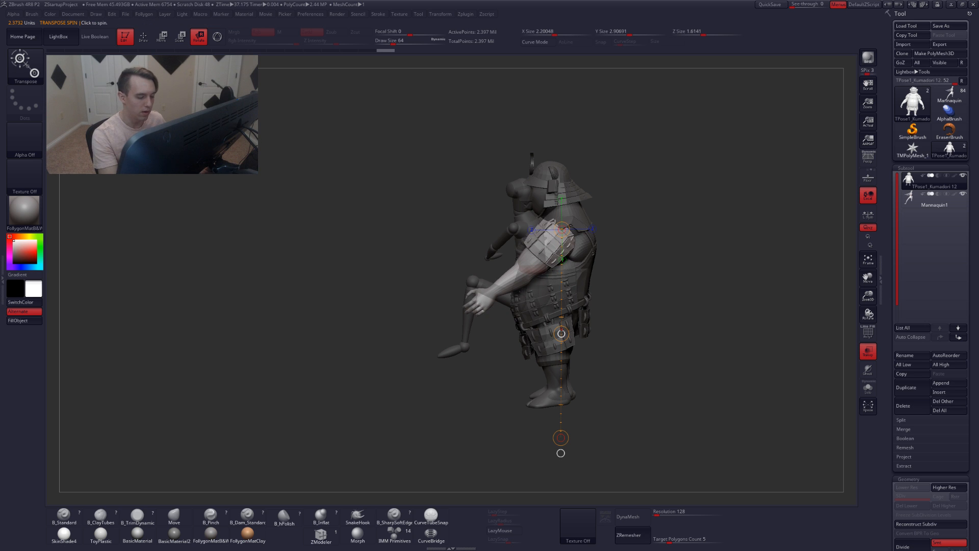
key("w")
left_click_drag(561, 334, 564, 334)
key("q")
mouse_move(512, 323)
right_mouse_down()
mouse_move(544, 326)
mouse_move(567, 312)
mouse_move(566, 300)
mouse_move(515, 307)
mouse_move(492, 328)
right_mouse_up()
key("w")
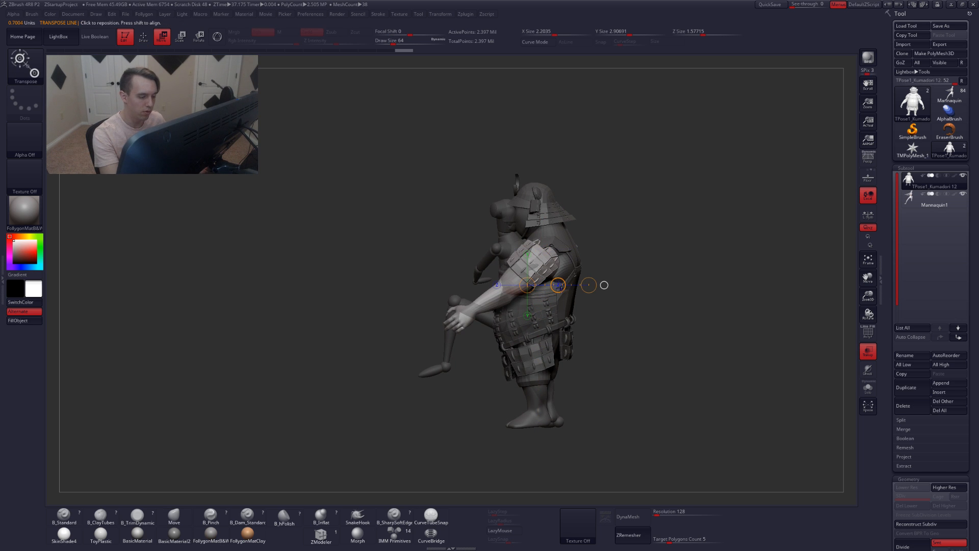
left_click_drag(554, 287, 556, 294)
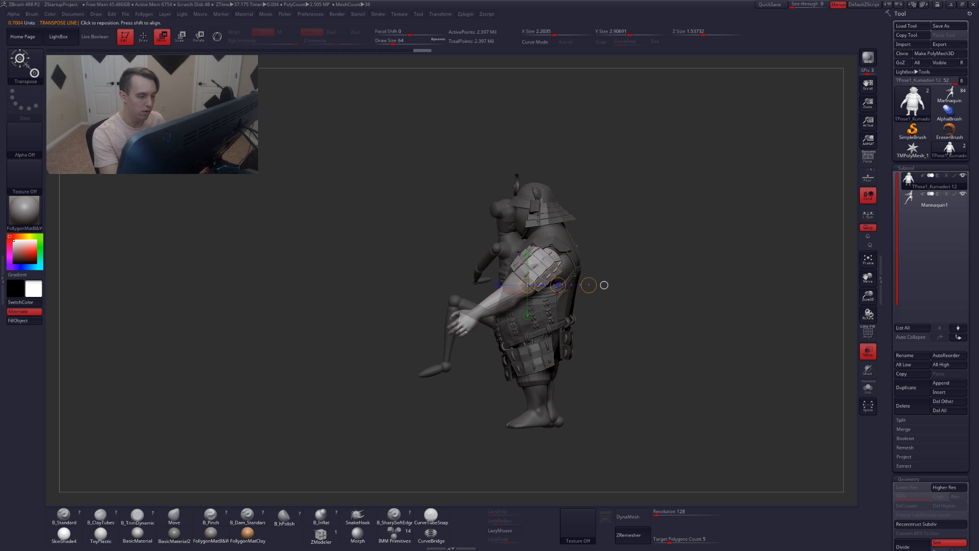
key("q")
right_click_drag(512, 306, 544, 301)
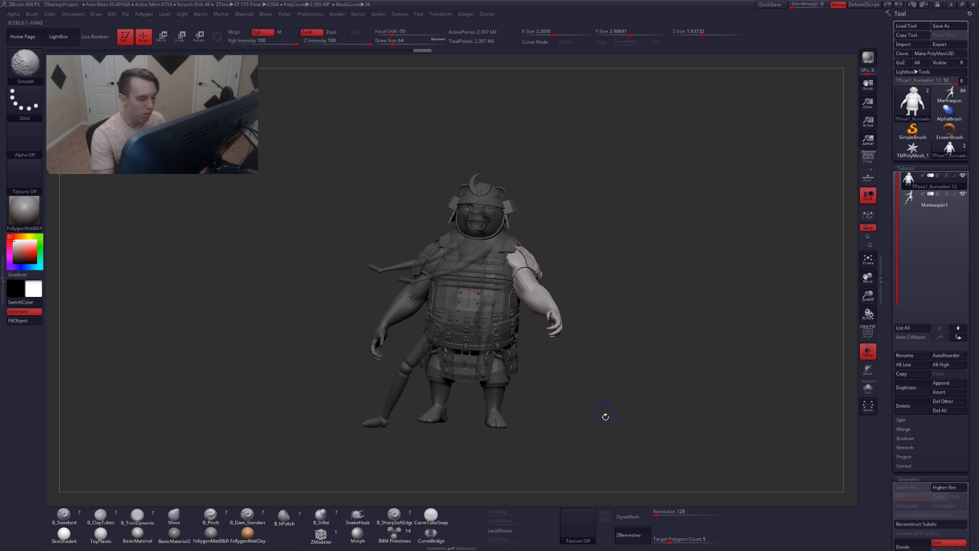
left_click_drag(601, 418, 592, 393, "alt")
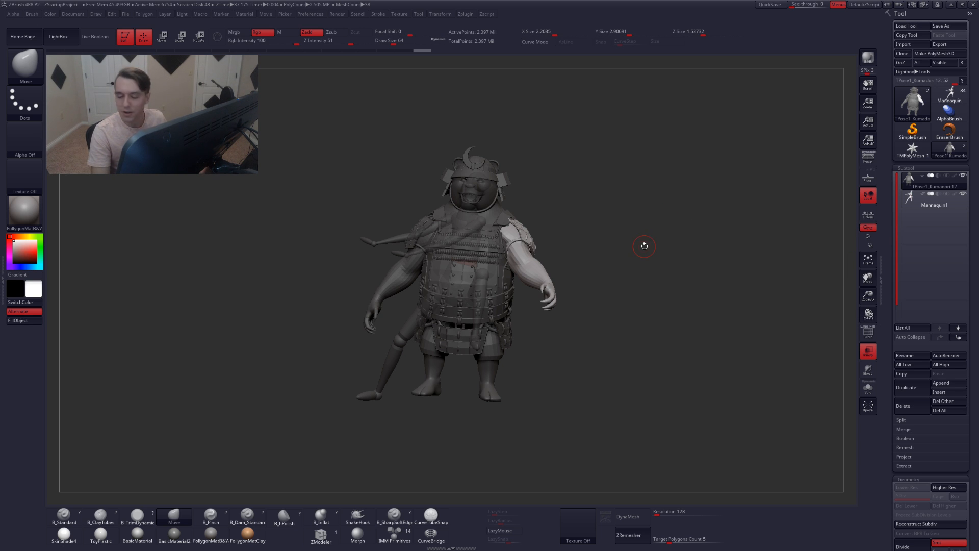
Draw a horizontal transpose move line out from the shoulder in side view, adjust the arm, and raise the subdivision level
left_click_drag(655, 258, 603, 271)
key("alt+s")
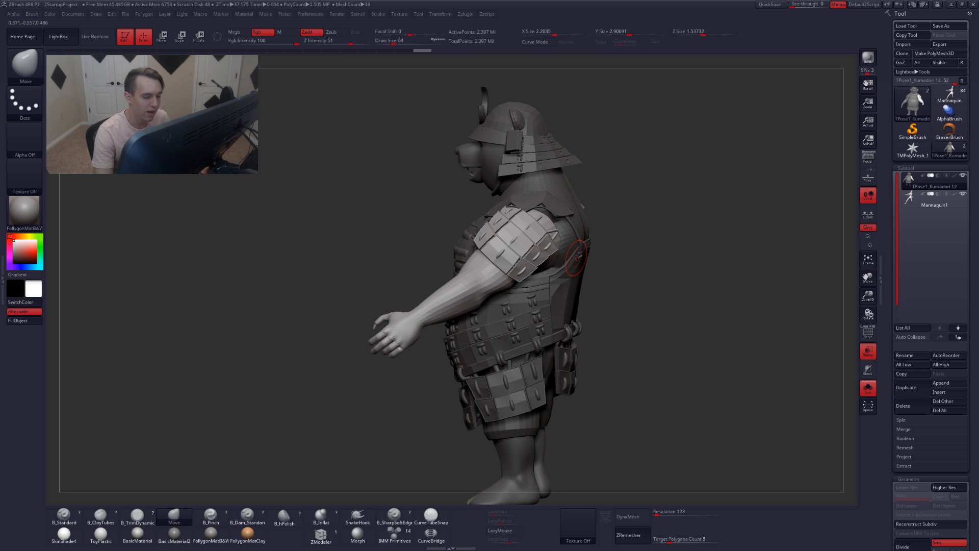
key("w")
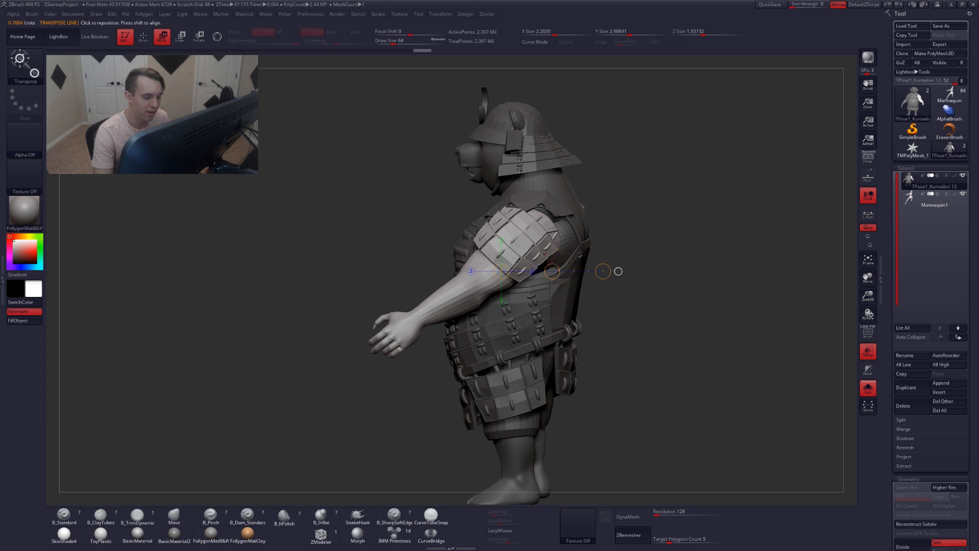
mouse_move(527, 250)
left_mouse_down()
mouse_move(594, 240)
mouse_move(688, 250)
left_mouse_up()
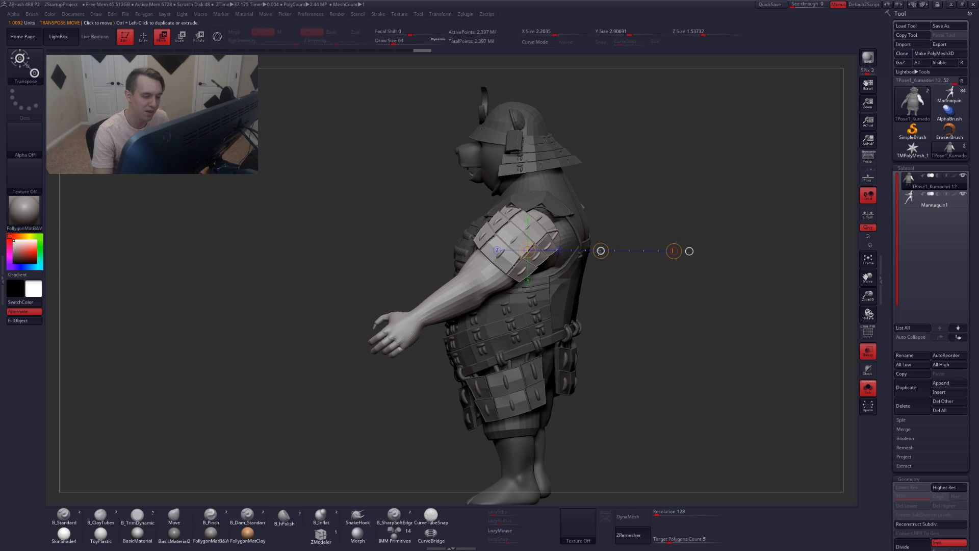
left_click_drag(598, 252, 599, 252)
key("q")
left_click_drag(593, 324, 636, 323)
left_click_drag(599, 280, 577, 269, "alt")
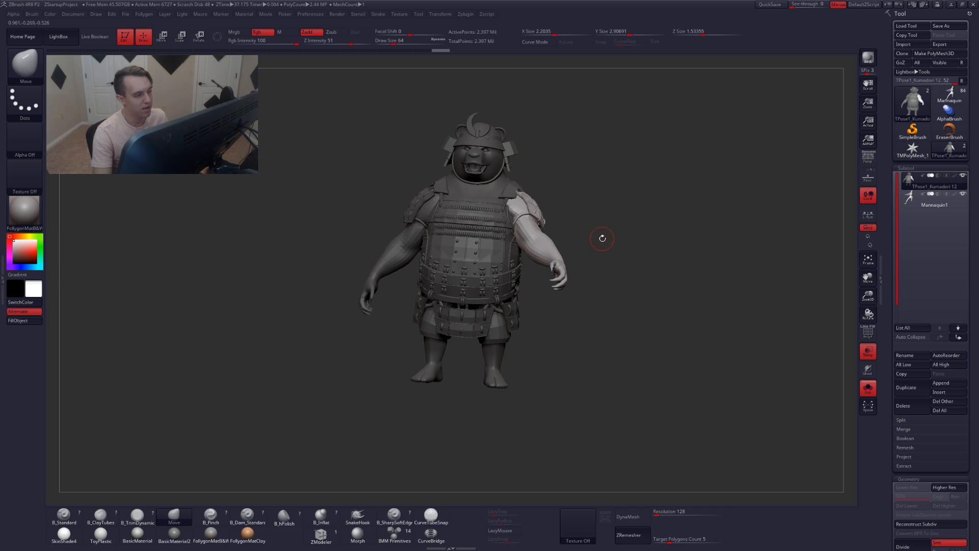
left_click_drag(587, 239, 541, 171)
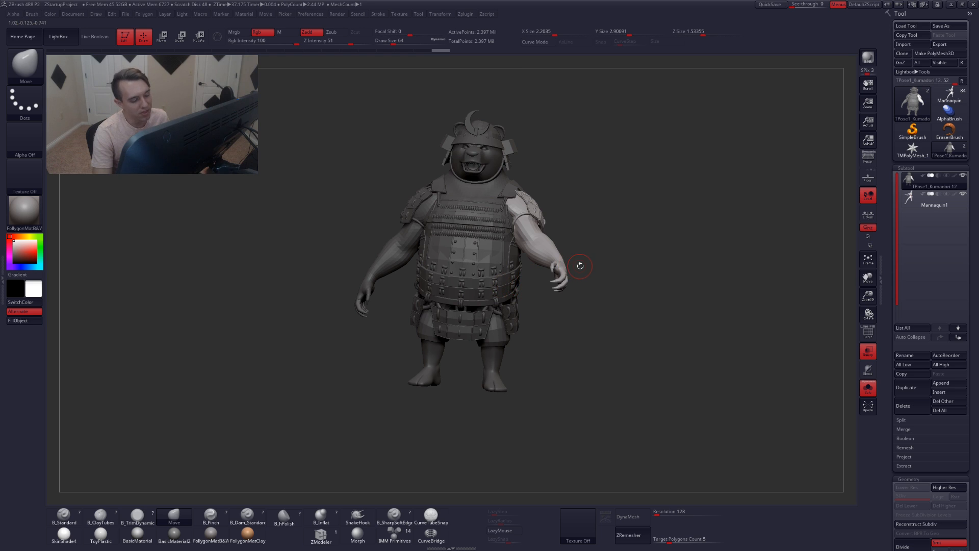
key("d")
left_click(552, 173)
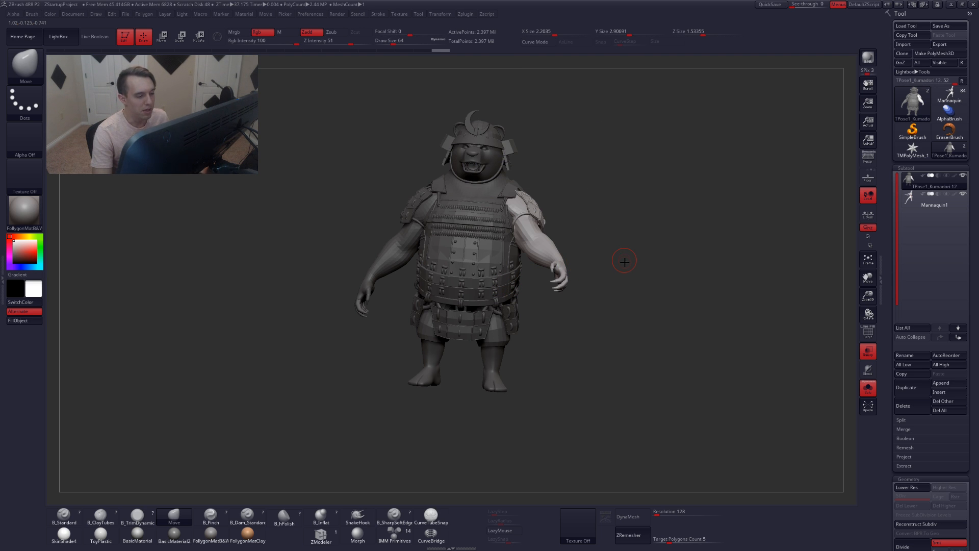
Drop the bear mesh to its lowest subdivision level in the Geometry settings
scroll(896, 271, "down", 5)
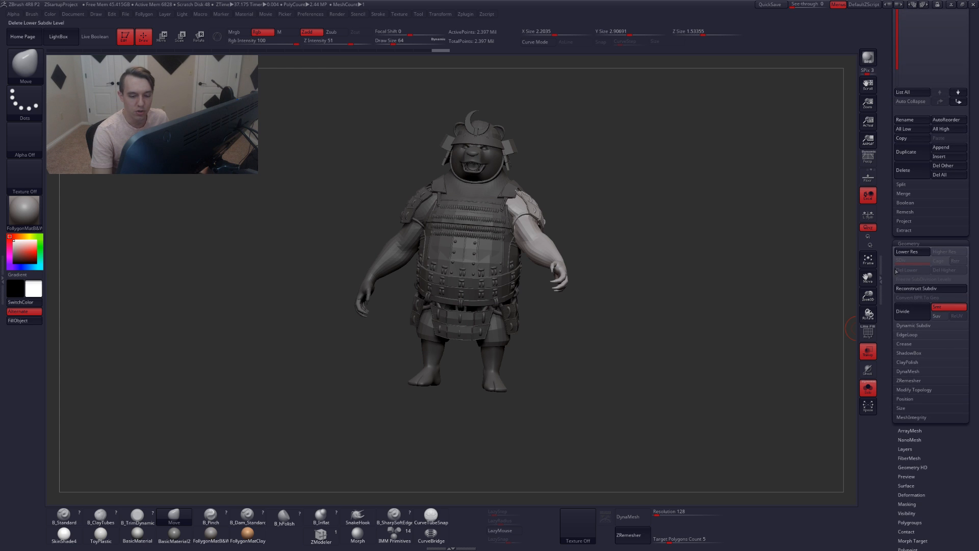
left_click(918, 326)
left_click(921, 334)
left_click(914, 326)
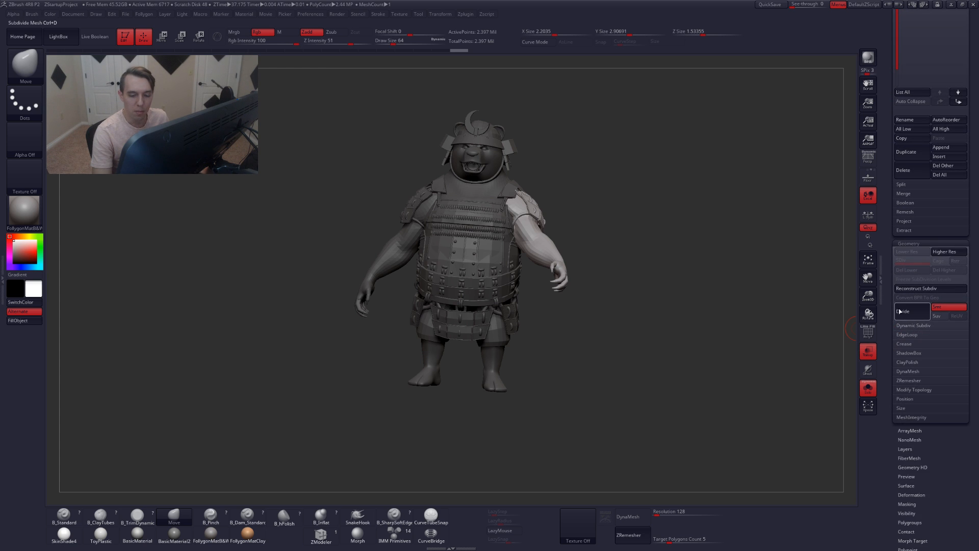
scroll(899, 311, "up", 5)
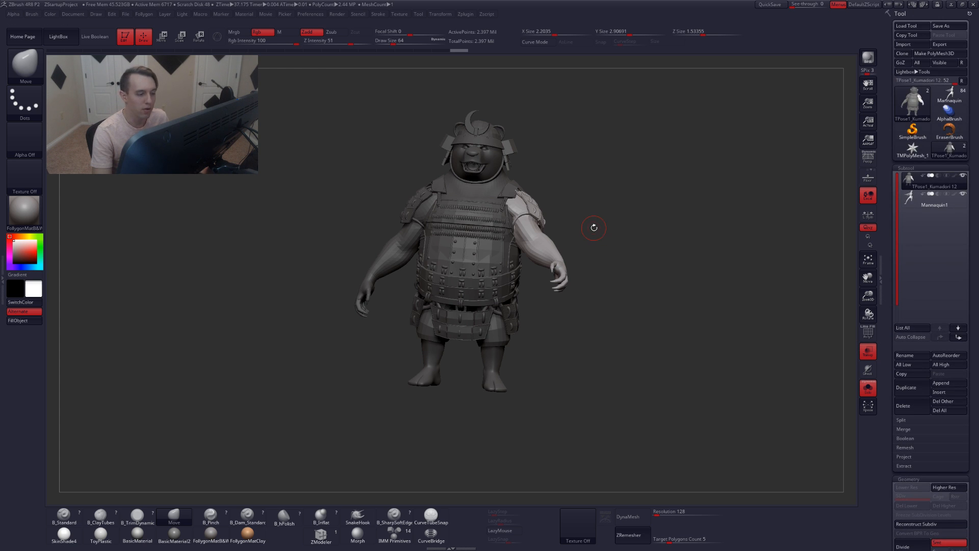
Draw a transpose line from the right shoulder down the arm and rotate the arm forward from the shoulder
left_click_drag(594, 227, 598, 231, "alt")
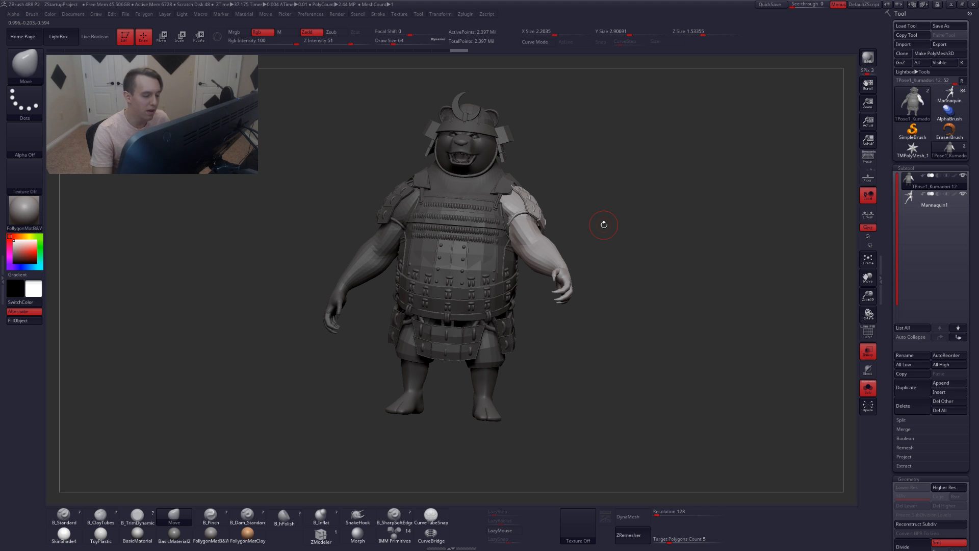
left_click_drag(584, 217, 555, 218)
key("r")
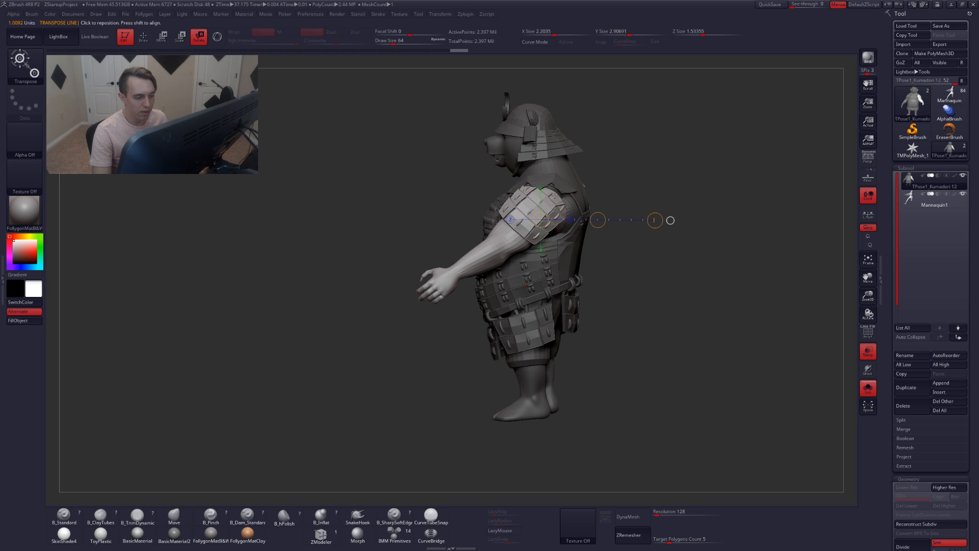
left_click_drag(554, 198, 478, 294)
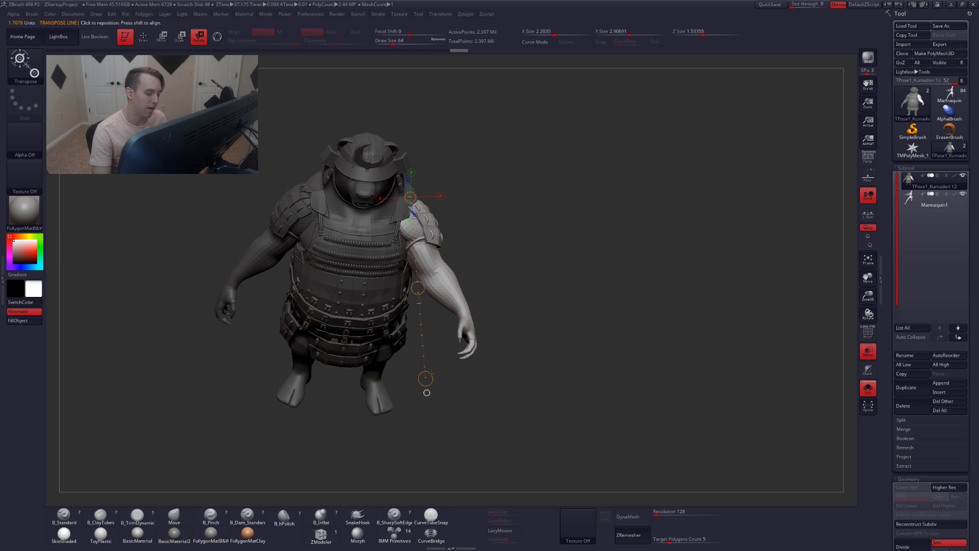
left_click_drag(432, 374, 479, 391)
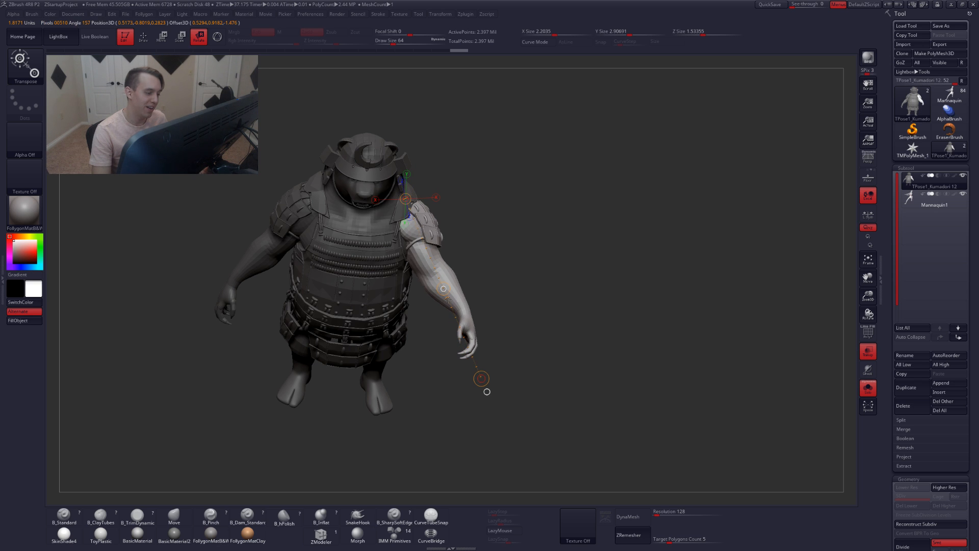
left_click_drag(481, 382, 535, 264)
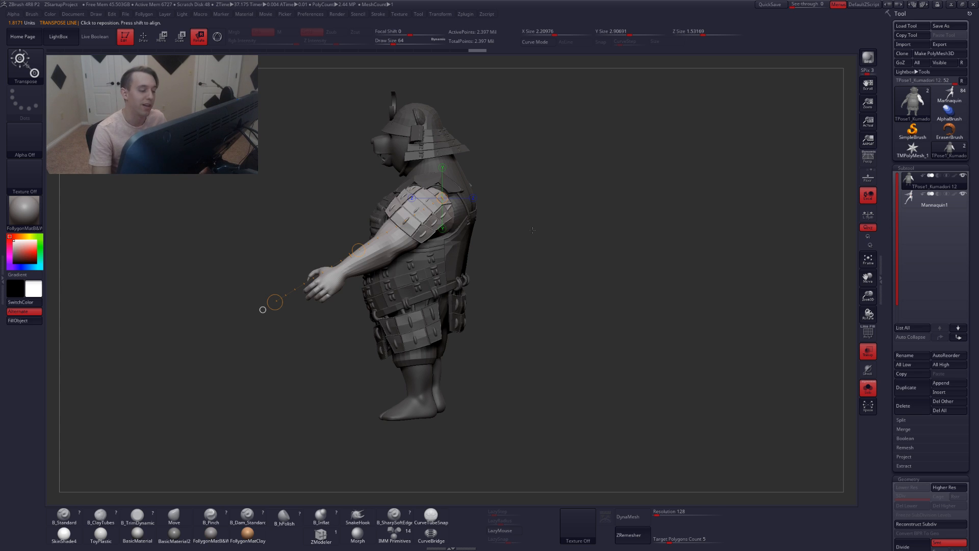
Redraw the transpose line at the right shoulder and fine-tune the arm's rotation from the front
left_click_drag(488, 222, 577, 227, "alt")
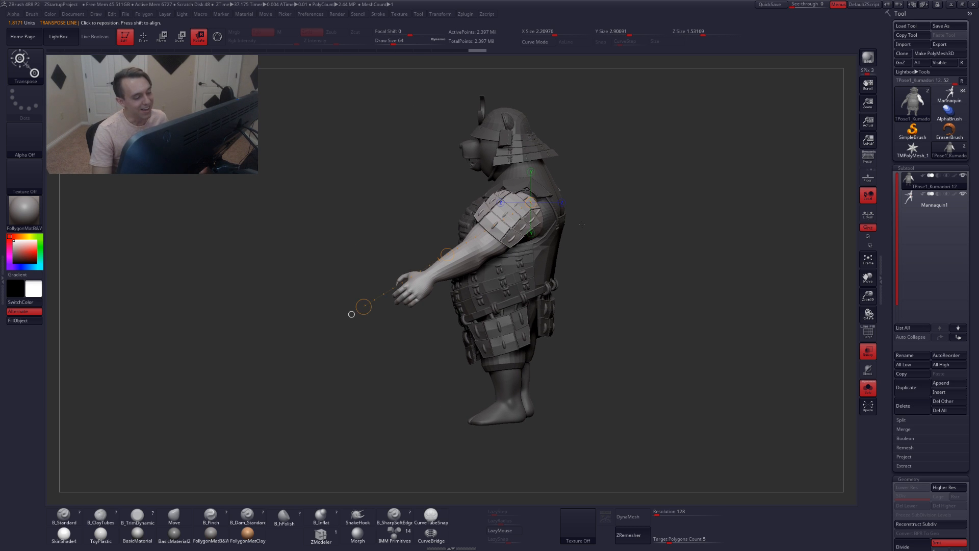
key("q")
right_click_drag(526, 230, 590, 253)
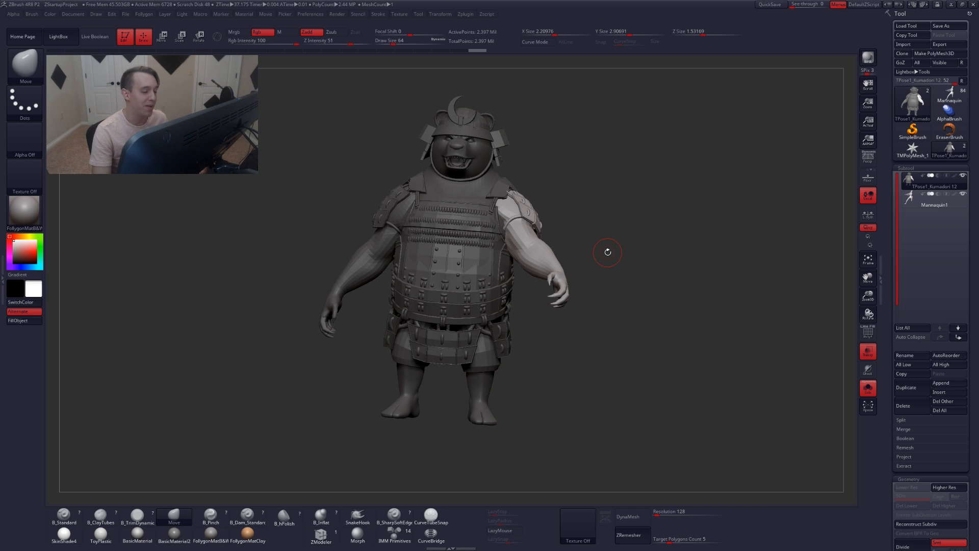
right_click_drag(605, 250, 512, 223)
key("r")
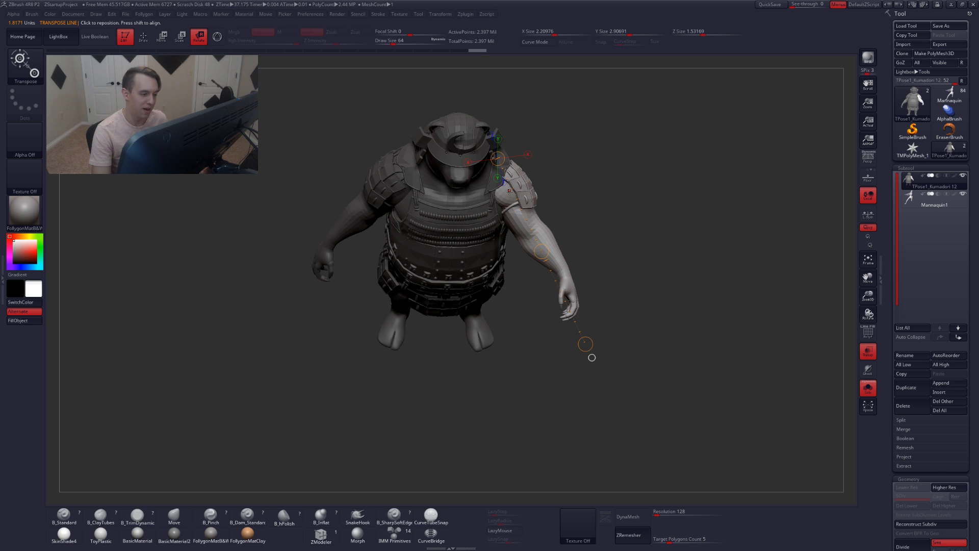
left_click_drag(591, 357, 592, 340)
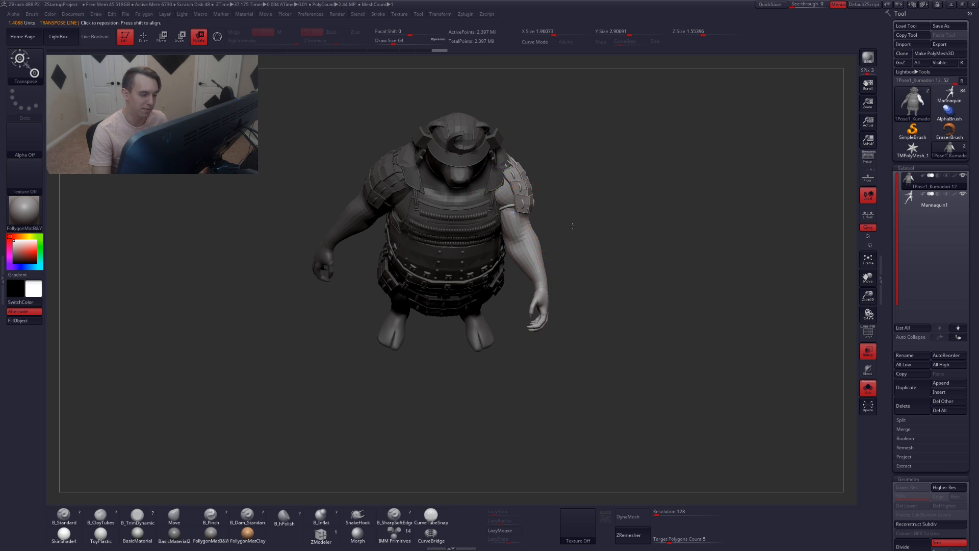
left_click_drag(572, 225, 575, 221, "shift")
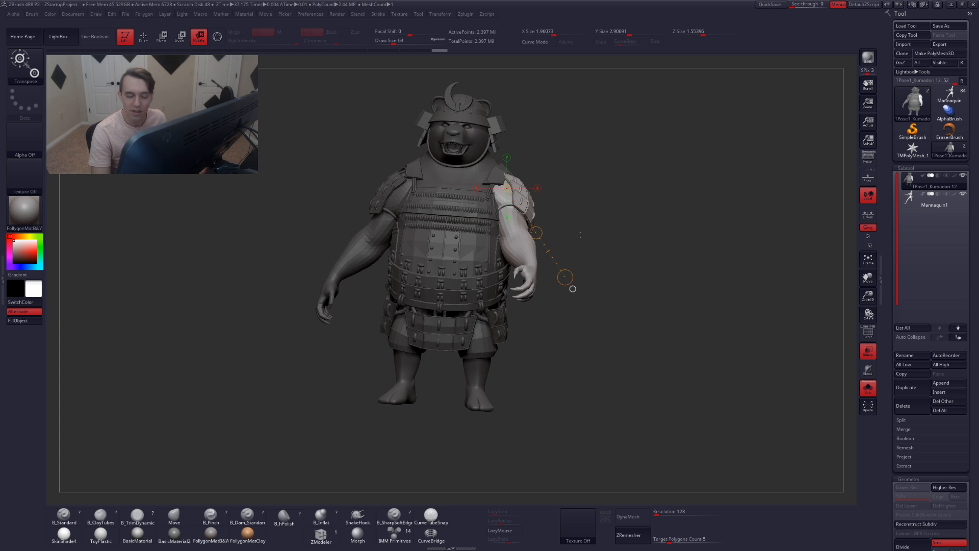
left_click_drag(581, 235, 603, 245, "alt")
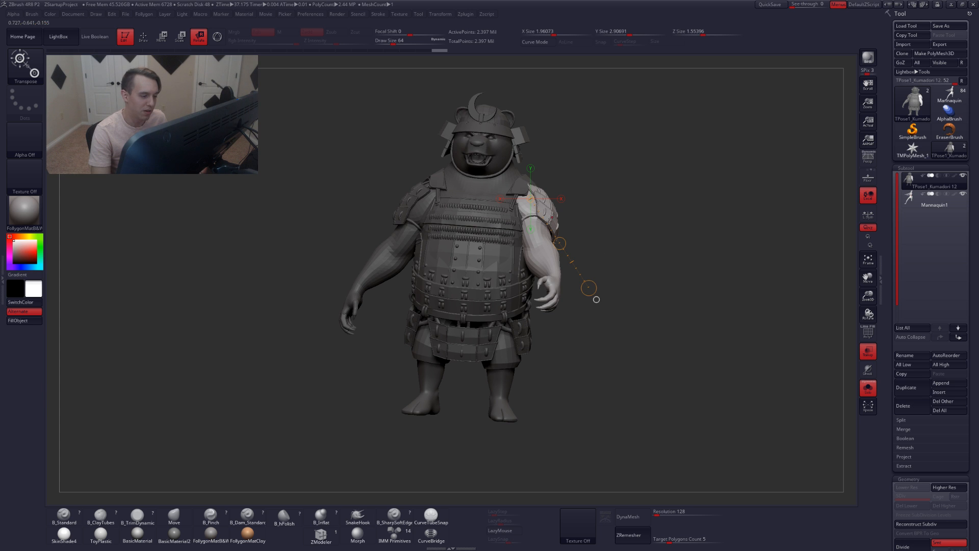
mouse_move(594, 295)
left_mouse_down()
mouse_move(620, 297)
mouse_move(582, 322)
mouse_move(576, 314)
mouse_move(611, 310)
mouse_move(587, 291)
left_mouse_up()
Hide the arm polygroups and inspect the shoulder armour around the arm openings
key("q")
left_click_drag(396, 216, 428, 190, "alt")
left_click_drag(361, 209, 337, 239, "ctrl")
left_click(380, 275, "ctrl+shift")
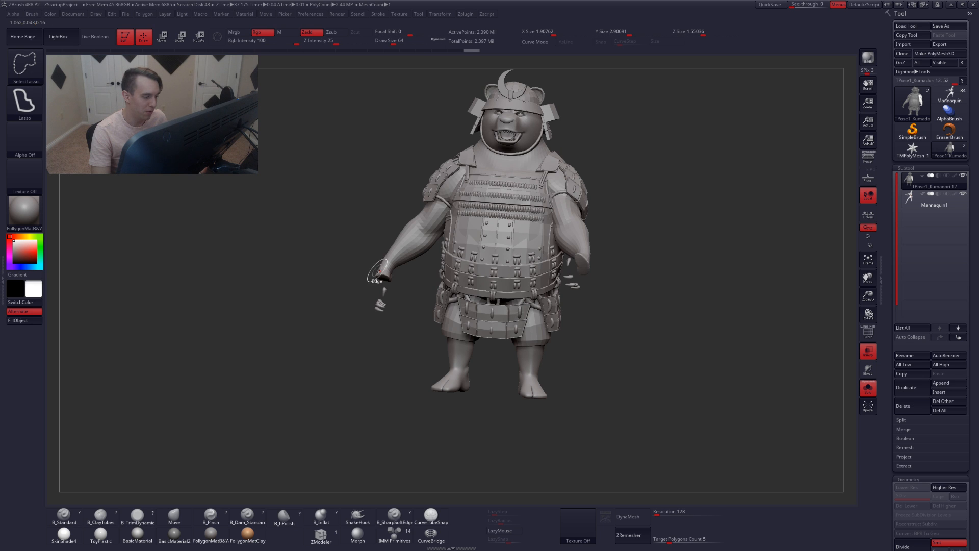
left_click(385, 269, "ctrl+shift")
left_click(436, 194, "ctrl+shift")
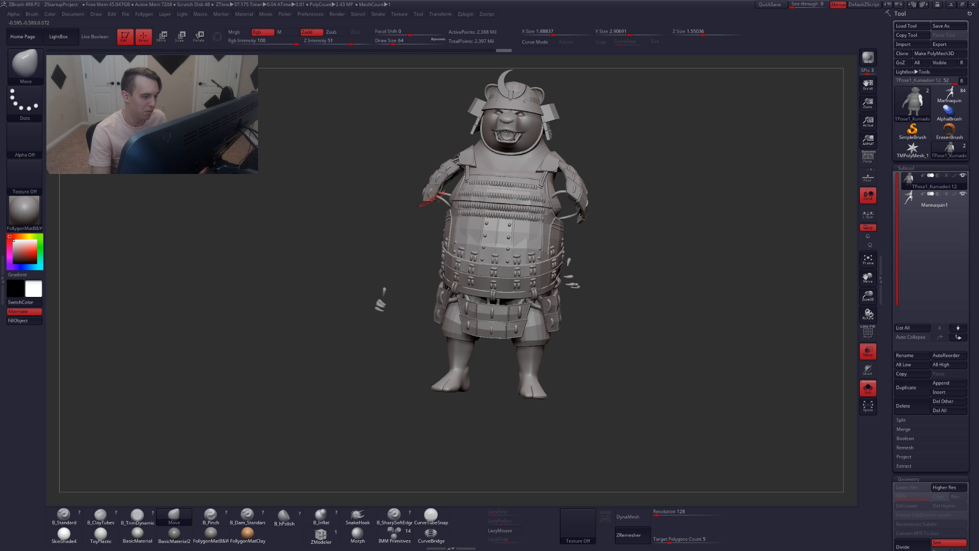
mouse_move(436, 195)
right_mouse_down()
mouse_move(470, 188)
mouse_move(459, 220)
right_mouse_up()
mouse_move(392, 297)
left_mouse_down("ctrl+alt+shift")
mouse_move(330, 352)
mouse_move(378, 382)
left_mouse_up("ctrl+alt+shift")
mouse_move(417, 298)
right_mouse_down("alt")
mouse_move(441, 394)
mouse_move(455, 311)
right_mouse_up("alt")
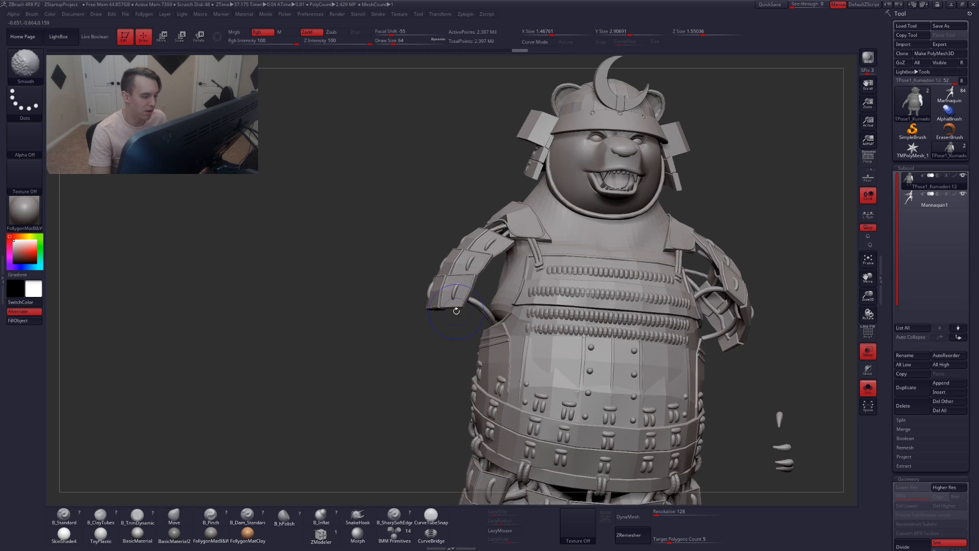
With the polyframe shown, isolate the two arm polygroups, then turn the polyframe off
key("shift+f")
left_click(444, 290, "ctrl+alt+shift")
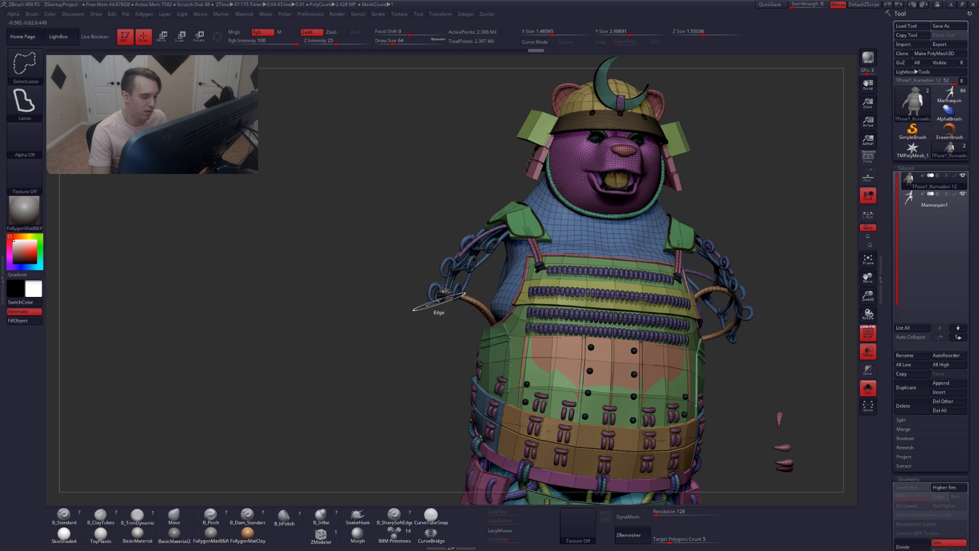
left_click(472, 271, "ctrl+alt+shift")
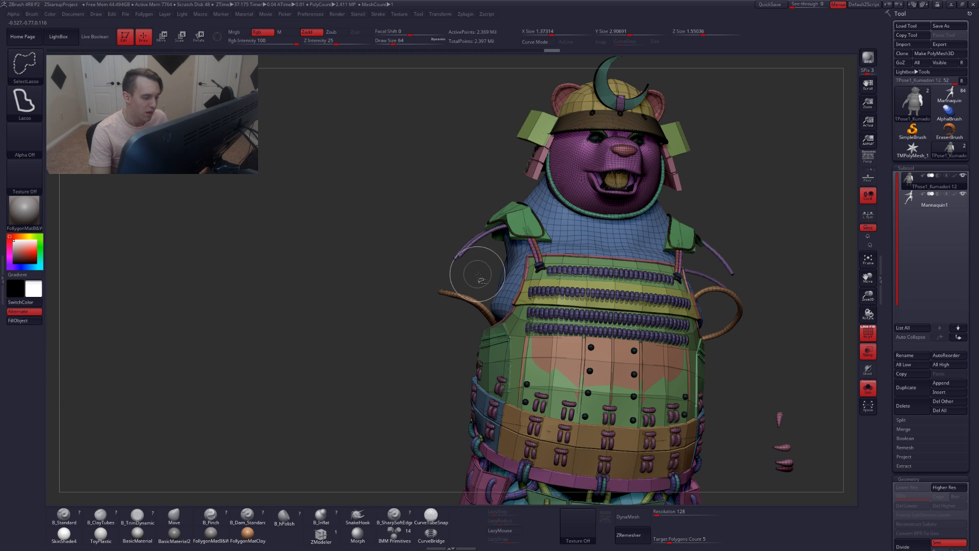
left_click(459, 257, "ctrl+alt+shift")
mouse_move(469, 257)
right_mouse_down("ctrl")
mouse_move(463, 301)
mouse_move(459, 219)
right_mouse_up("ctrl")
key("shift+f")
left_click_drag(410, 206, 380, 232, "ctrl+shift")
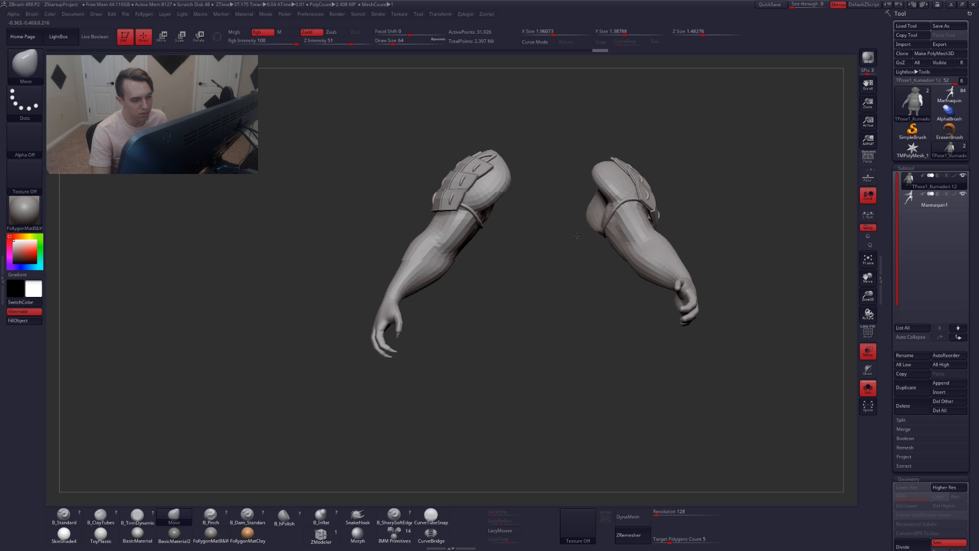
Show the whole bear mesh again and turn it to a side view
mouse_move(515, 214)
right_mouse_down("ctrl")
mouse_move(527, 163)
mouse_move(520, 195)
right_mouse_up("ctrl")
mouse_move(521, 208)
left_mouse_down("ctrl")
mouse_move(510, 324)
mouse_move(456, 390)
mouse_move(381, 162)
mouse_move(390, 168)
left_mouse_up("ctrl")
left_click(381, 201, "ctrl+shift")
mouse_move(406, 246)
right_mouse_down()
mouse_move(503, 245)
mouse_move(484, 244)
right_mouse_up()
left_click(601, 223, "ctrl")
right_click_drag(453, 215, 455, 221, "ctrl")
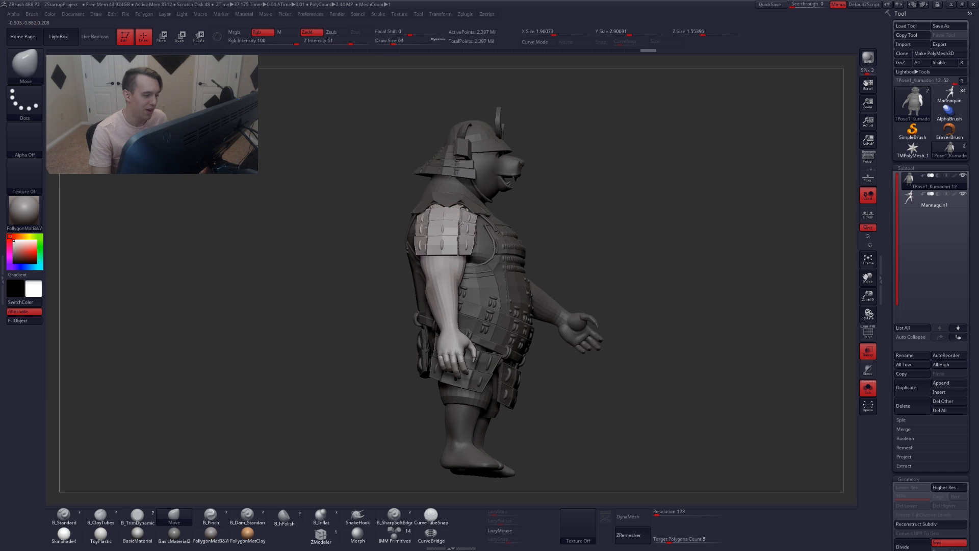
Draw a transpose line from the shoulder down the right arm and rotate the arm forward in side view
key("r")
left_click_drag(446, 206, 446, 413, "shift")
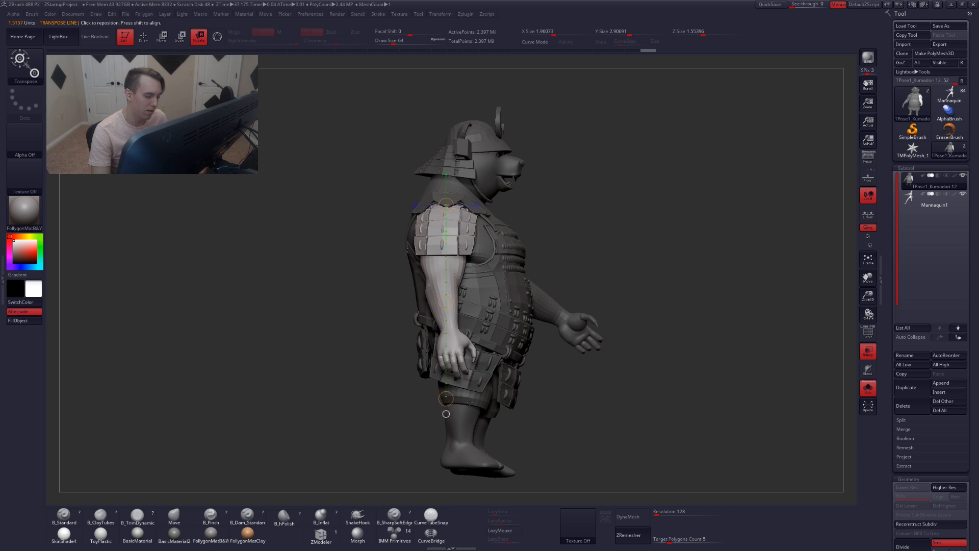
right_click_drag(470, 403, 452, 404, "shift")
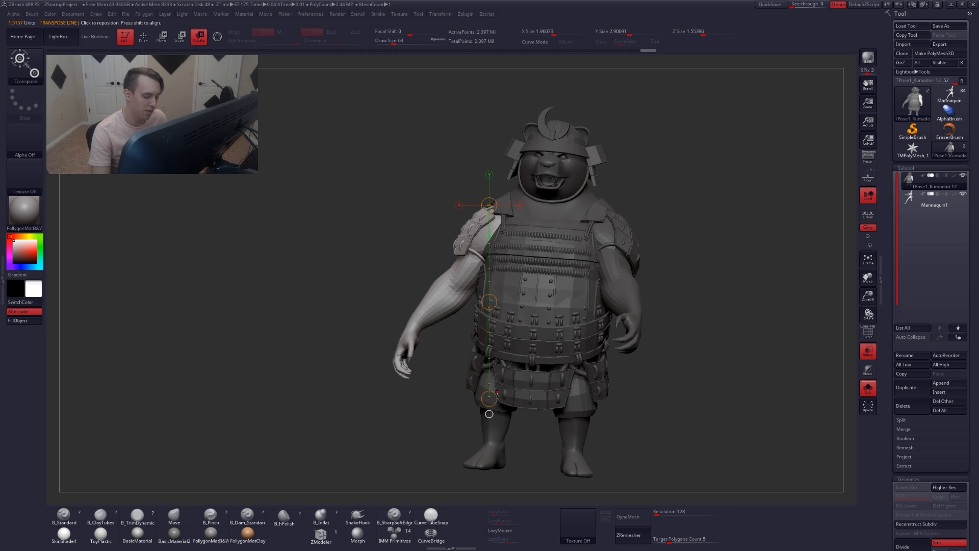
left_click_drag(489, 414, 387, 397)
right_click_drag(382, 396, 455, 401, "shift")
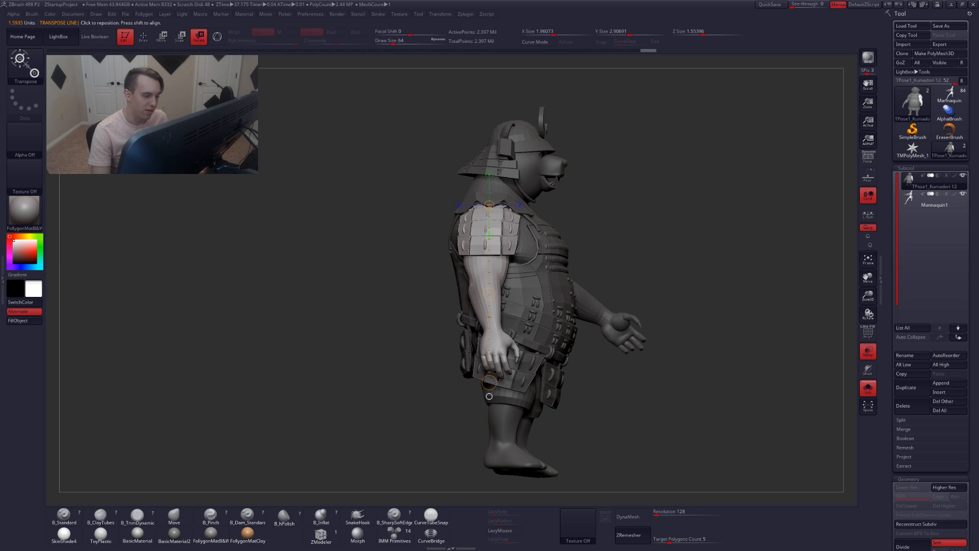
left_click_drag(489, 382, 605, 370)
Switch Transpose to Move, lay a line along the forearm, and check the pose from behind
key("w")
left_click_drag(552, 305, 661, 304, "shift")
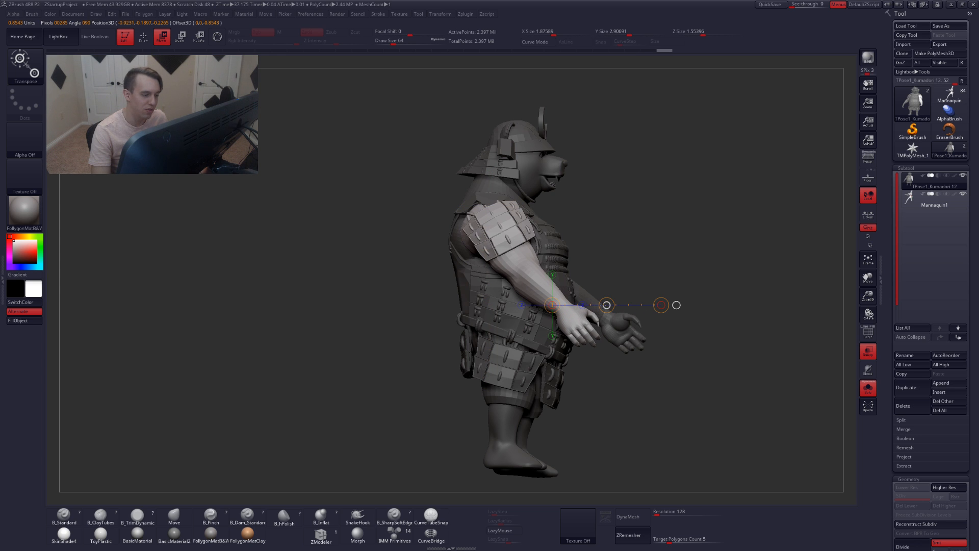
key("q")
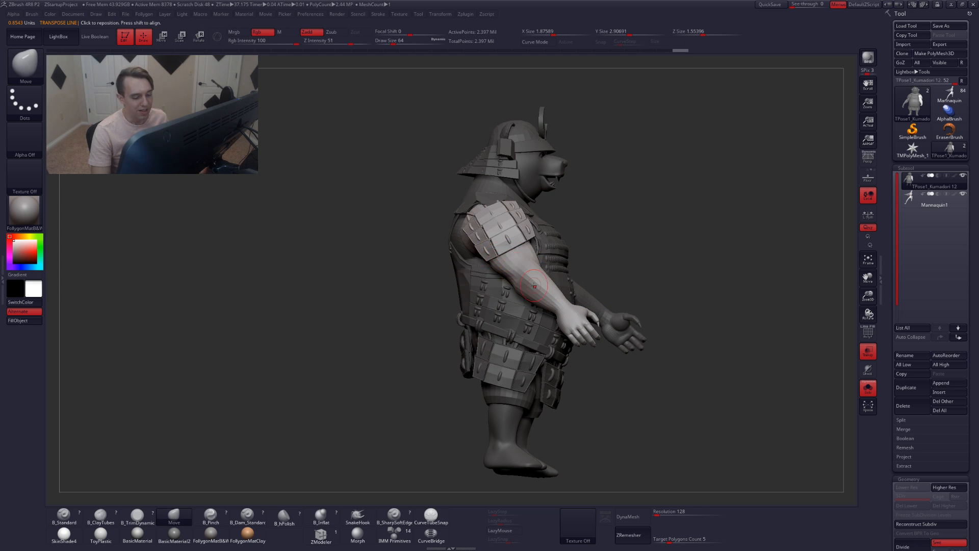
left_click_drag(403, 292, 554, 273)
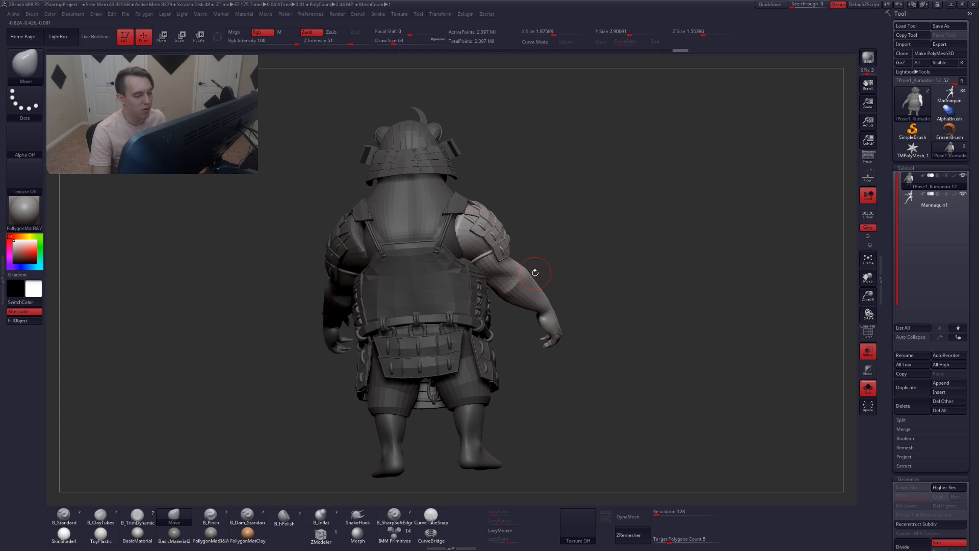
left_click_drag(530, 269, 493, 284)
Place a new rotate line from the shoulder and swing the right arm forward and inward toward the body
key("r")
left_click_drag(554, 303, 662, 288)
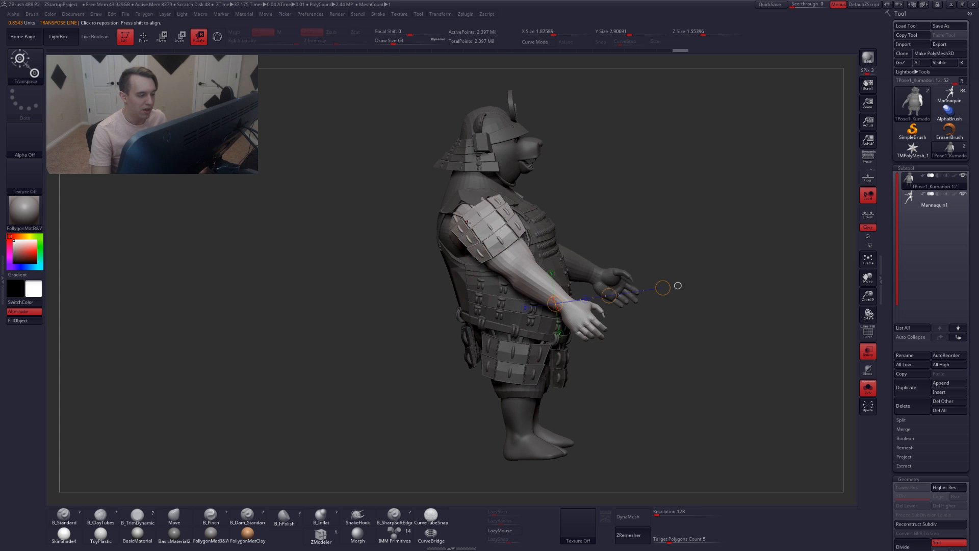
left_click_drag(467, 205, 636, 353)
mouse_move(694, 329)
left_mouse_down()
mouse_move(597, 309)
mouse_move(614, 320)
mouse_move(600, 348)
left_mouse_up()
left_click_drag(465, 350, 489, 335, "alt")
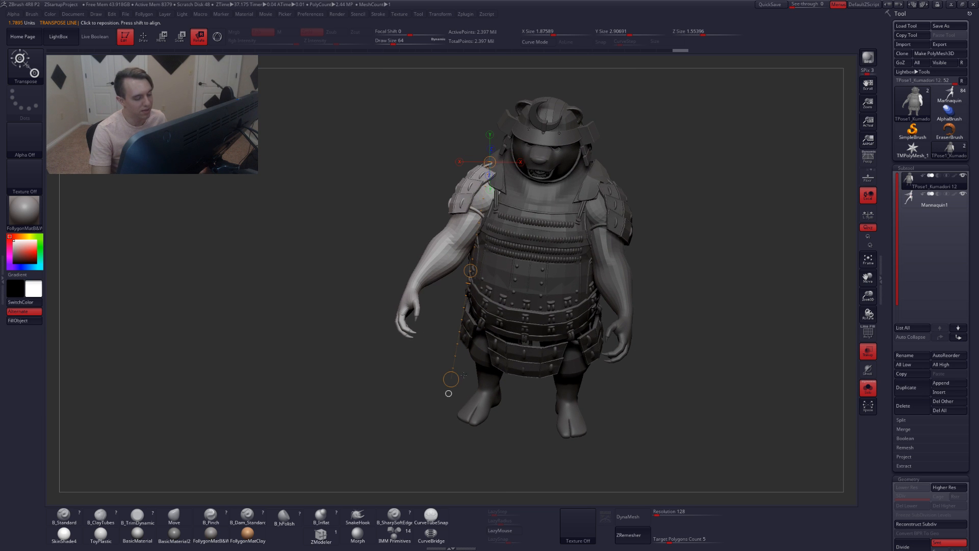
left_click_drag(451, 378, 376, 346)
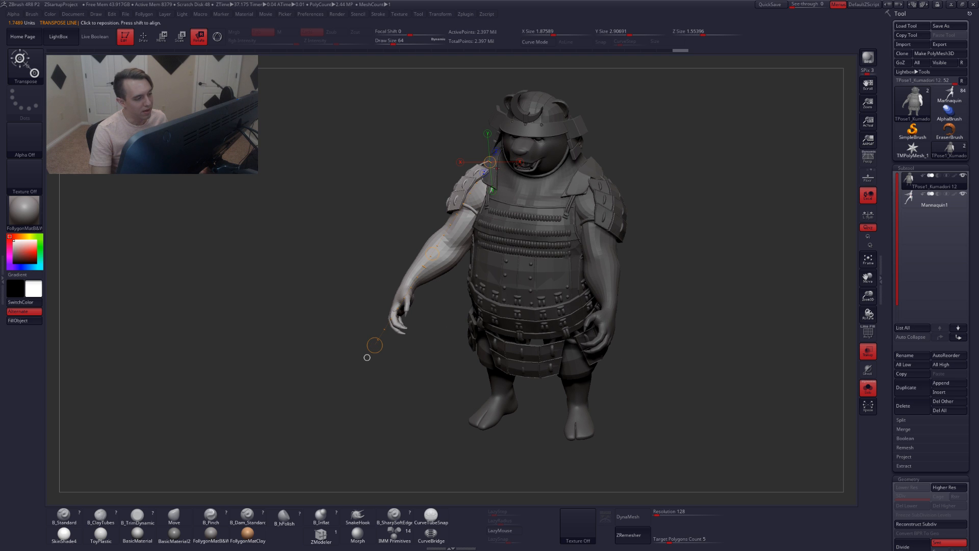
left_click_drag(490, 162, 492, 163)
left_click_drag(739, 230, 820, 224)
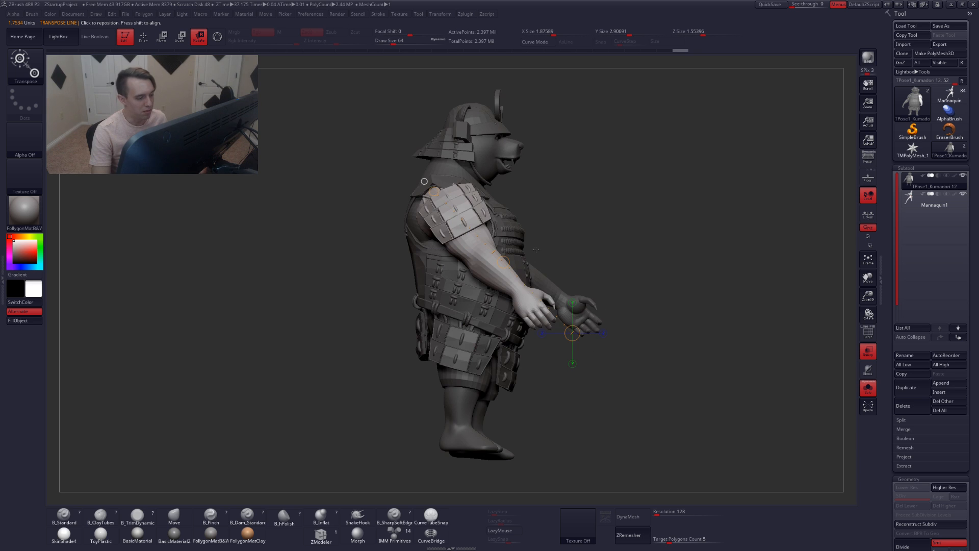
left_click_drag(572, 332, 562, 343)
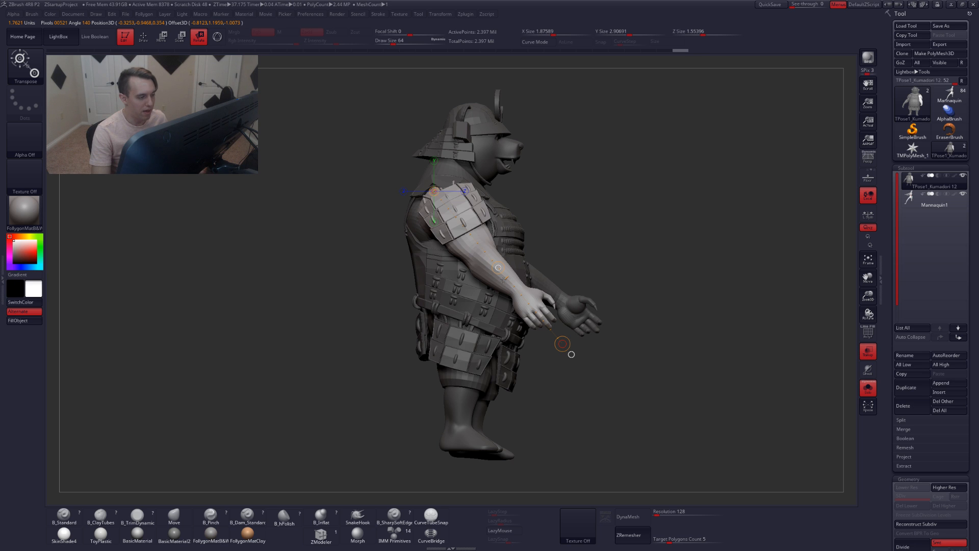
Try to move the forearm with a Move transpose line, then undo the move
key("w")
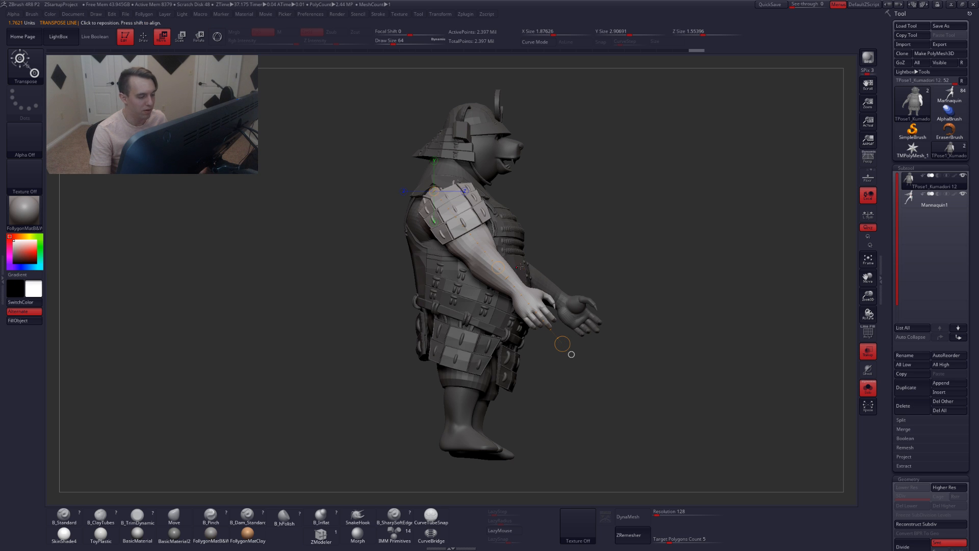
left_click_drag(571, 354, 574, 357)
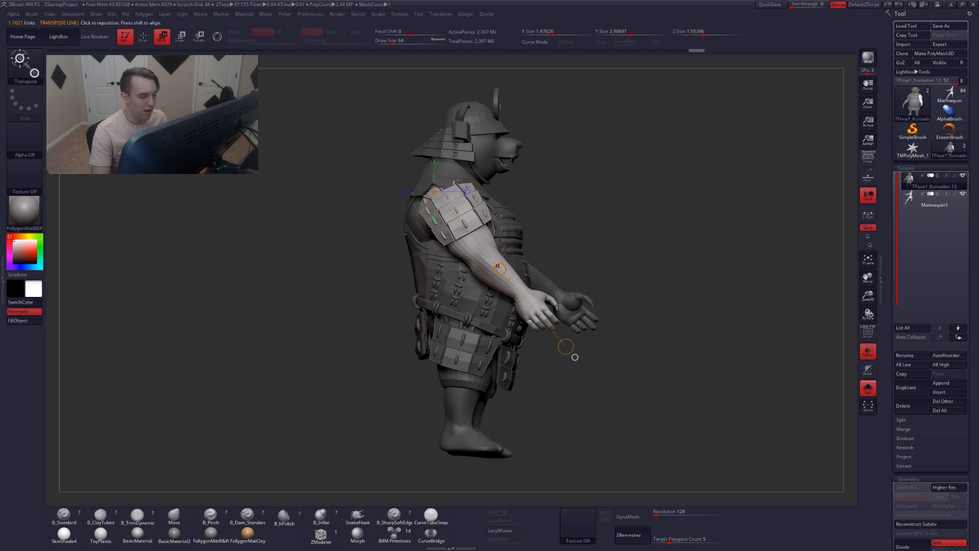
left_click_drag(499, 269, 493, 273)
key("ctrl+z")
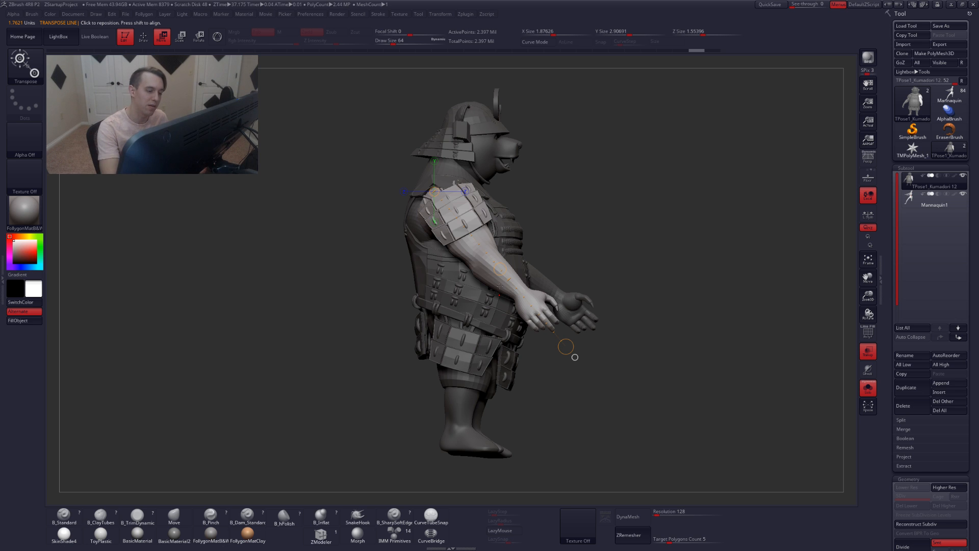
Refine the right arm's rotation from the shoulder with the rotate transpose line in side view
left_click_drag(586, 275, 593, 287)
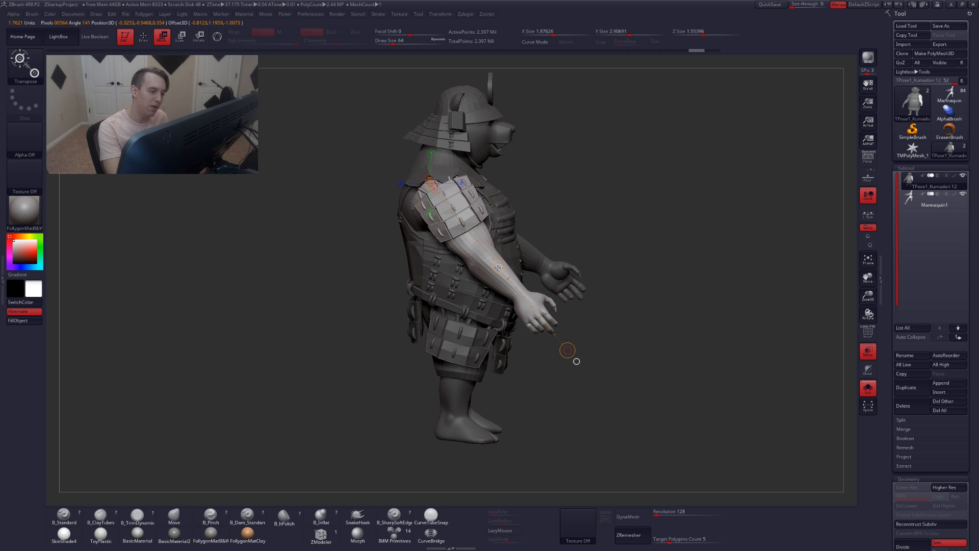
key("q")
left_click_drag(591, 351, 574, 383)
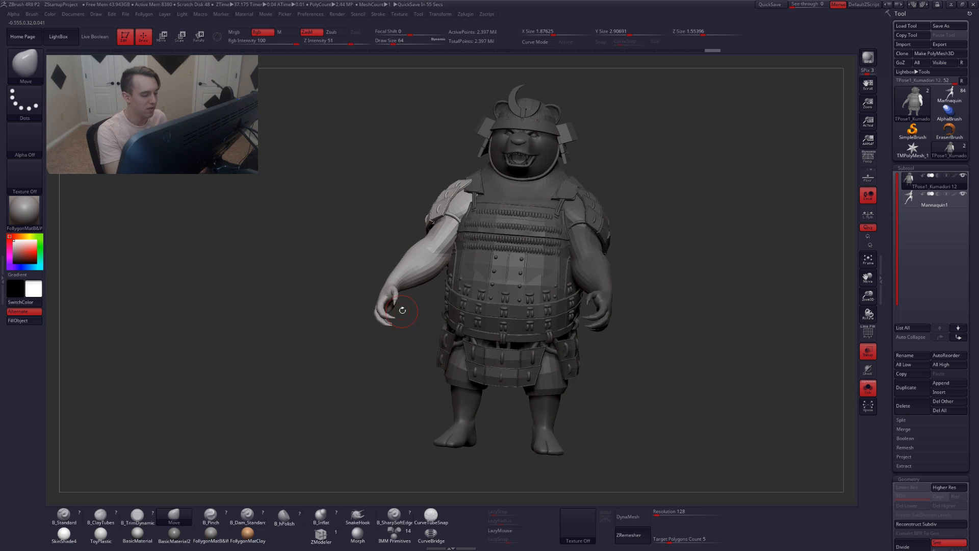
left_click_drag(400, 309, 461, 259)
key("r")
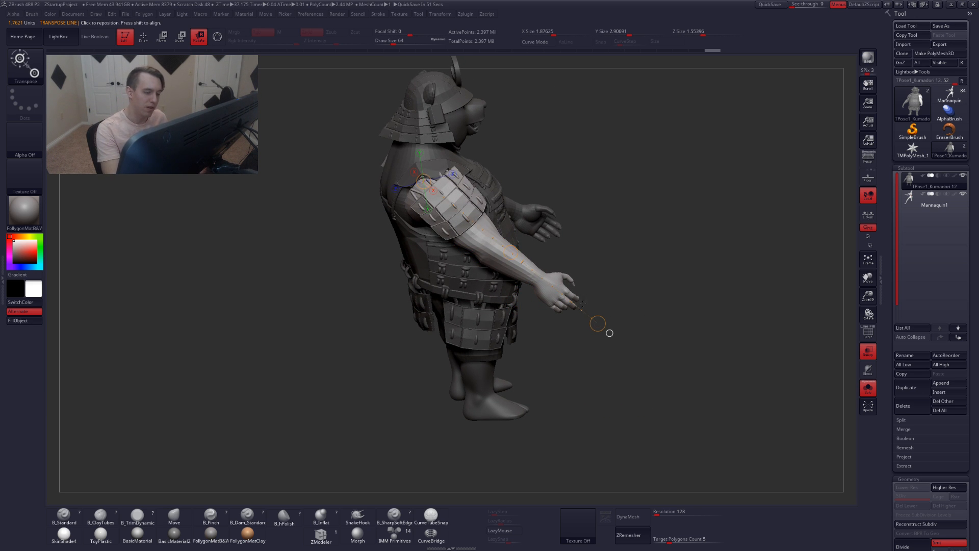
left_click_drag(598, 323, 597, 323)
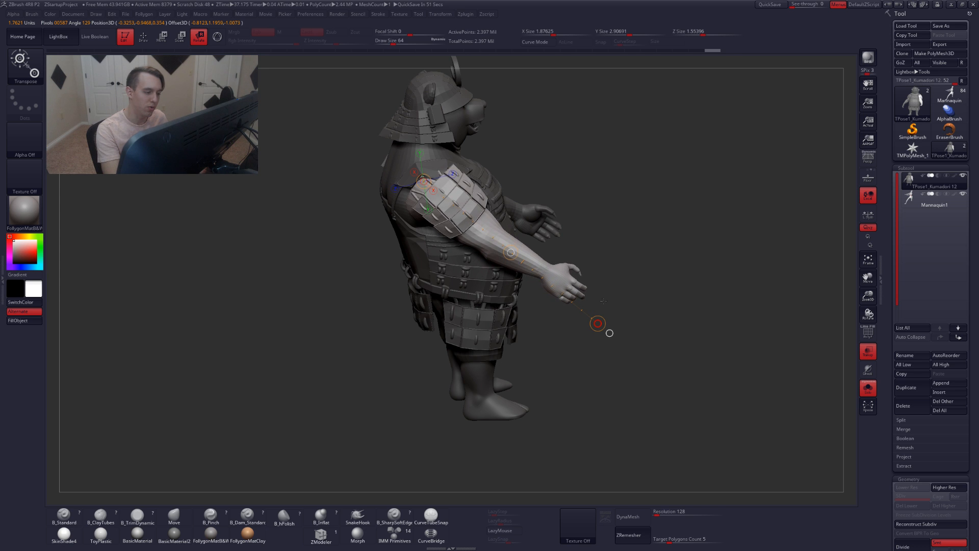
Draw a new rotate transpose line from the right shoulder down the length of the arm
key("w")
key("q")
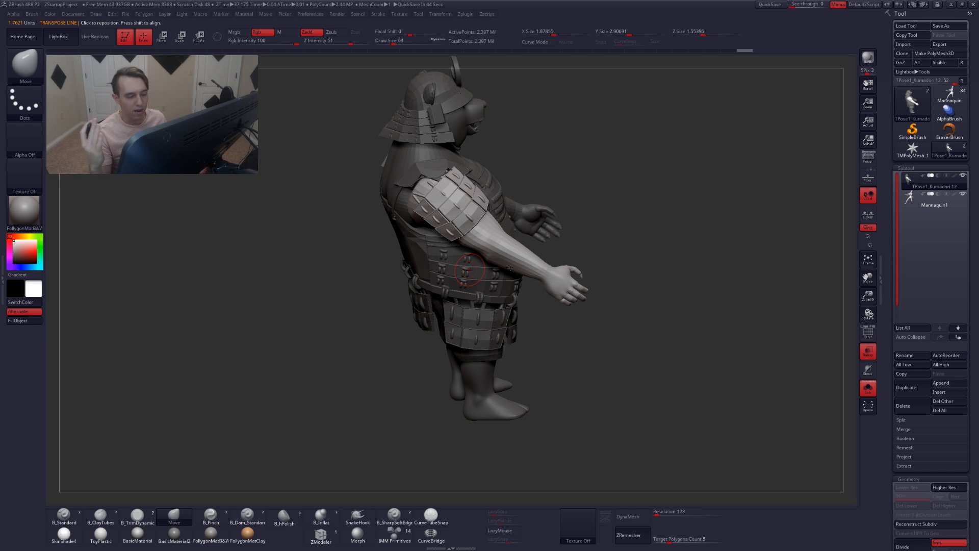
left_click_drag(525, 301, 531, 355)
key("r")
mouse_move(463, 148)
left_mouse_down()
mouse_move(538, 362)
mouse_move(561, 353)
mouse_move(582, 316)
mouse_move(620, 333)
mouse_move(533, 345)
mouse_move(633, 361)
mouse_move(626, 374)
mouse_move(470, 295)
mouse_move(481, 293)
mouse_move(477, 304)
mouse_move(475, 292)
mouse_move(510, 288)
mouse_move(518, 266)
left_mouse_up()
key("q")
key("r")
left_click_drag(520, 223, 517, 238)
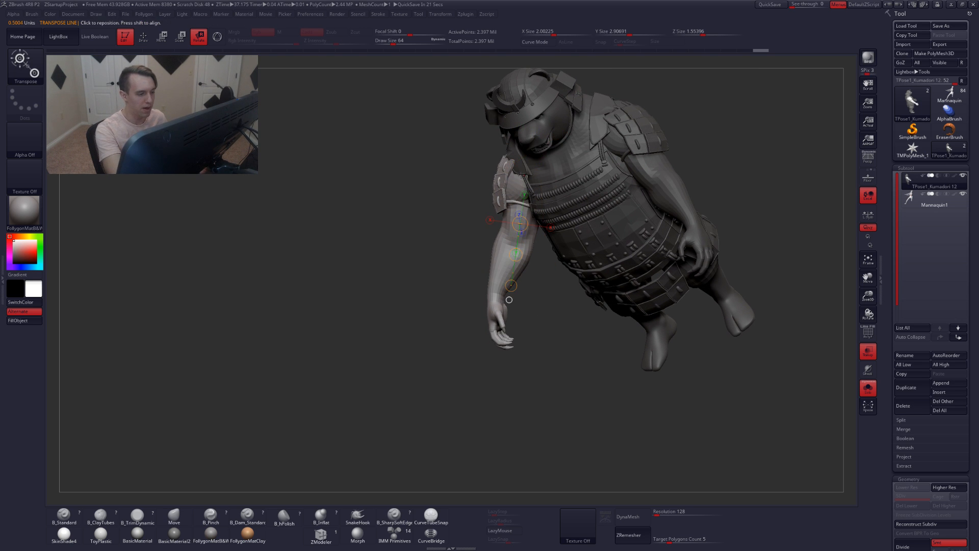
mouse_move(523, 166)
left_mouse_down()
mouse_move(487, 402)
mouse_move(447, 401)
mouse_move(470, 372)
mouse_move(510, 367)
left_mouse_up()
Rotate the right arm upward and forward from the shoulder, comparing it against the mannequin
key("alt+s")
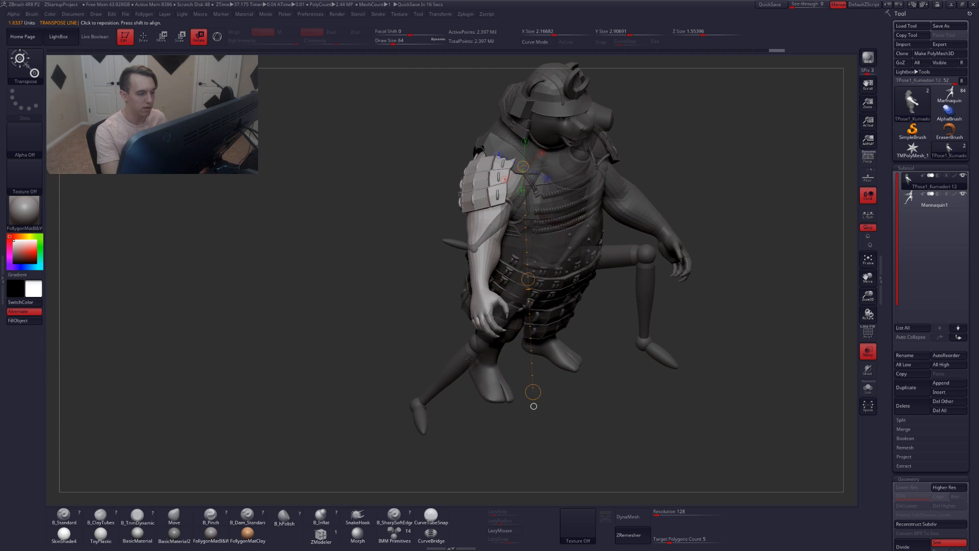
key("alt+s")
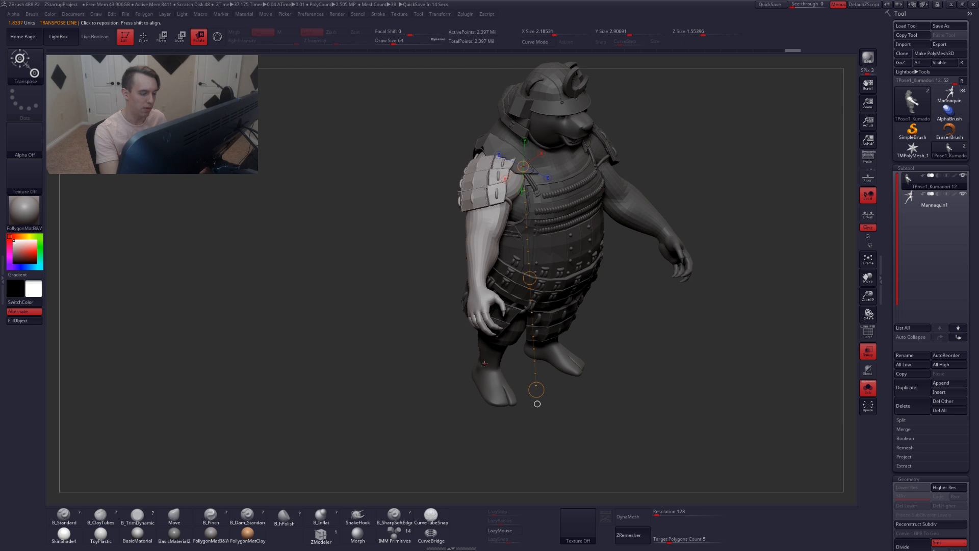
left_click_drag(533, 398, 734, 363)
right_click_drag(571, 318, 612, 300)
key("q")
mouse_move(517, 265)
right_mouse_down()
mouse_move(555, 281)
mouse_move(653, 366)
right_mouse_up()
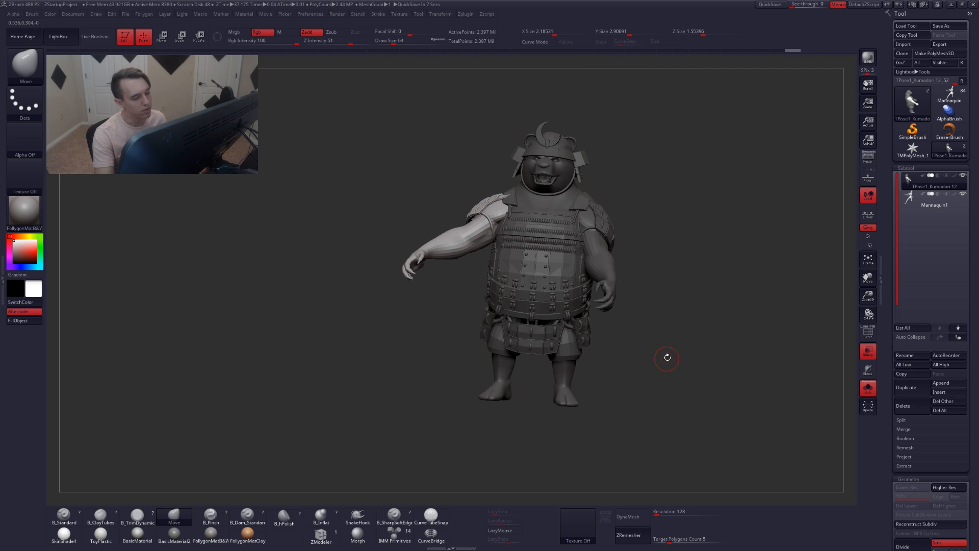
Show the polygroups and begin hiding pieces of the bear's left arm
key("shift+f")
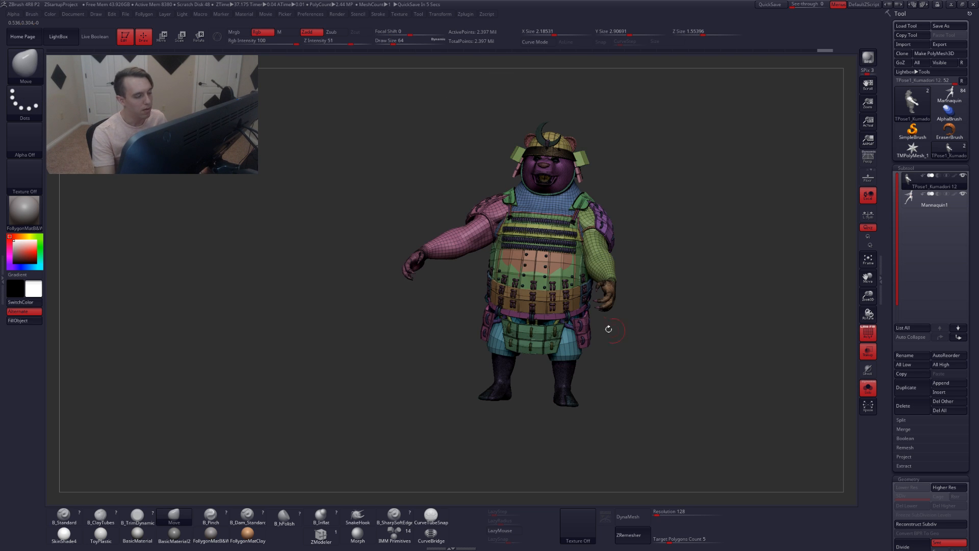
right_click_drag(608, 329, 607, 271, "ctrl")
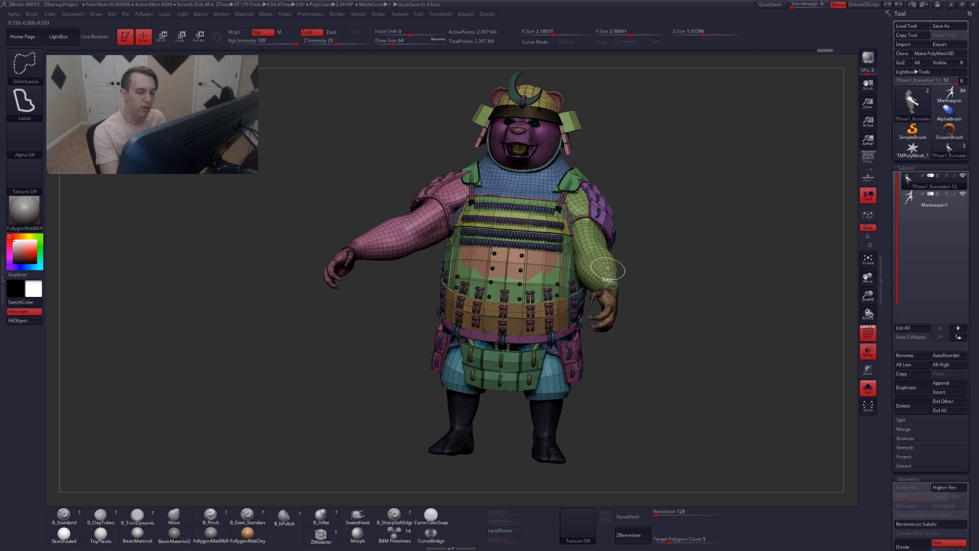
left_click(608, 271, "ctrl+shift")
left_click(634, 268, "ctrl+shift")
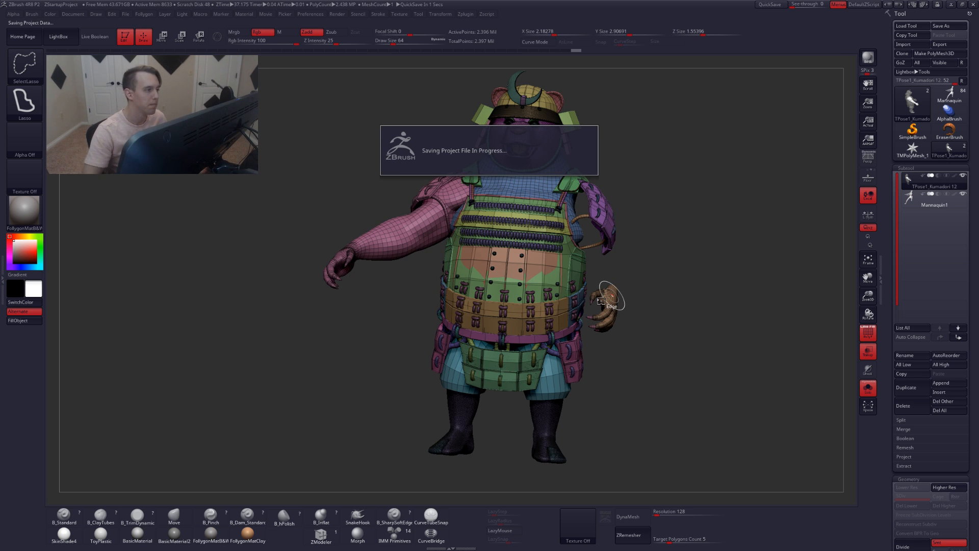
left_click(319, 14)
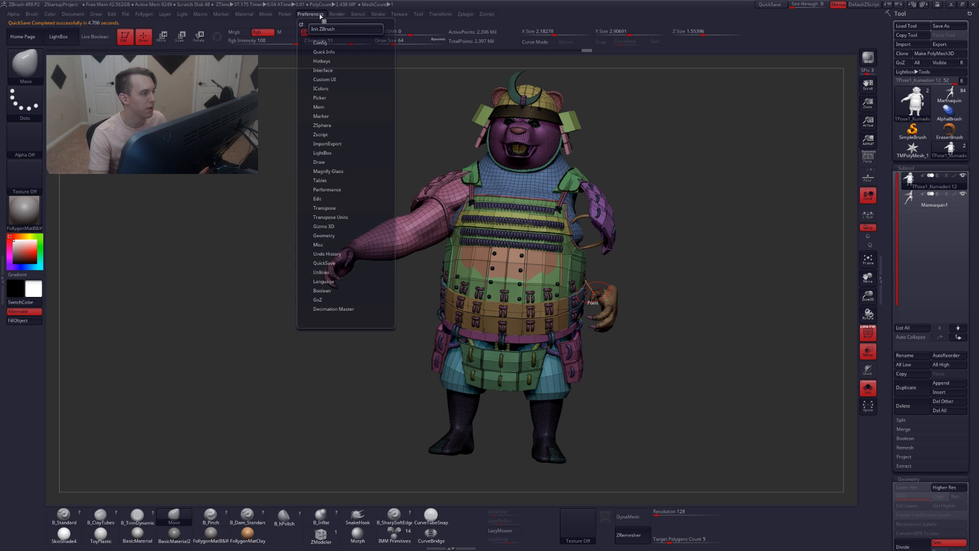
left_click(337, 263)
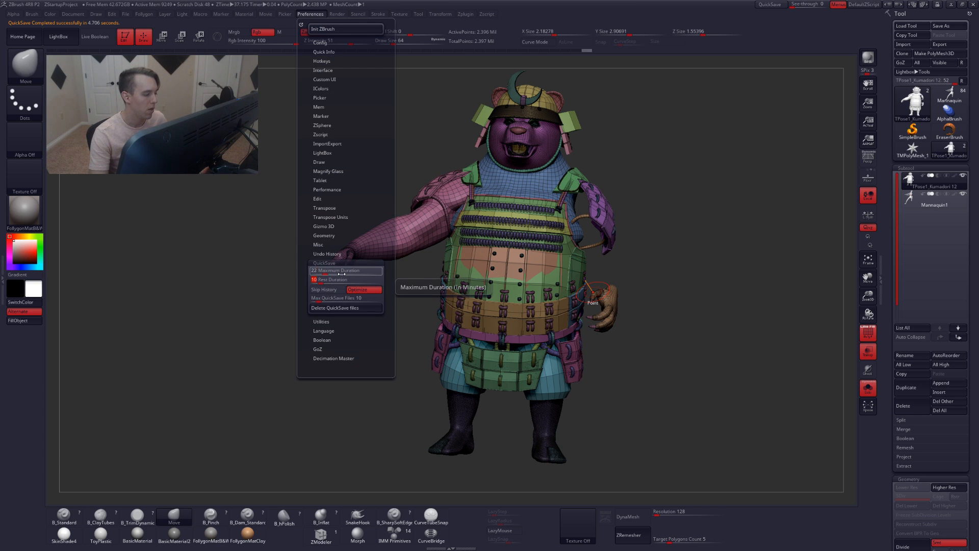
key("ctrl+shift")
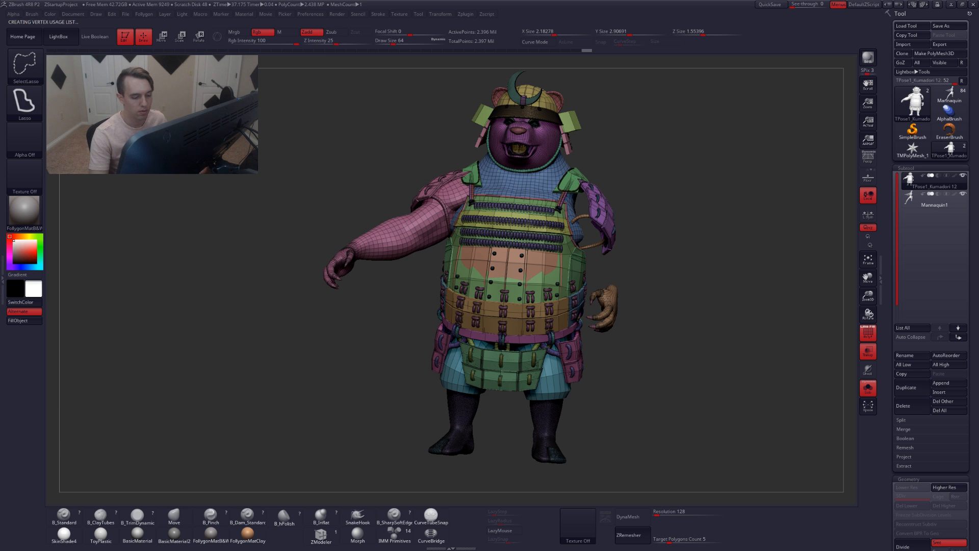
Hide the remaining left arm polygroups, then invert visibility so only the left arm is shown
left_click_drag(651, 316, 625, 278)
key("space")
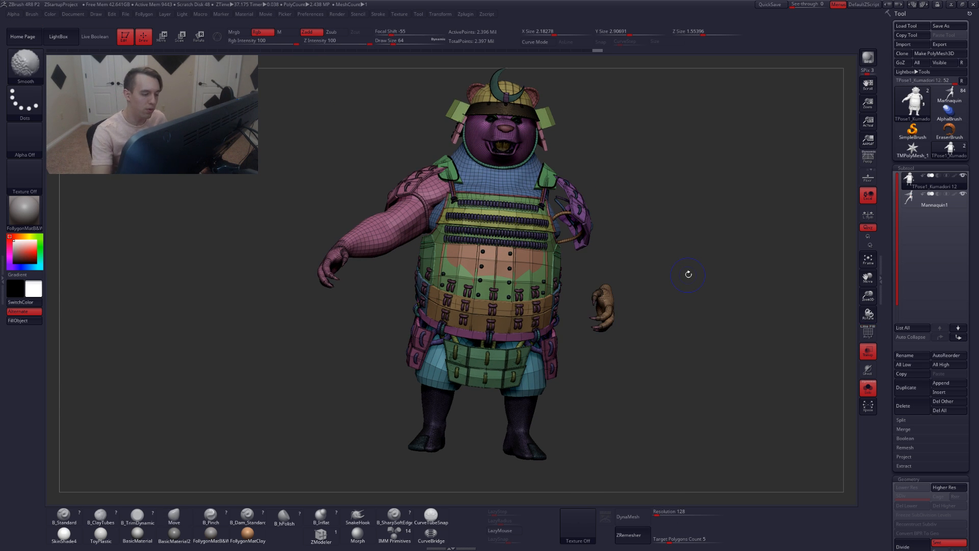
key("shift+f")
mouse_move(578, 275)
left_mouse_down("ctrl+alt+shift")
mouse_move(580, 353)
mouse_move(674, 263)
left_mouse_up("ctrl+alt+shift")
mouse_move(658, 255)
left_mouse_down("alt")
mouse_move(643, 257)
mouse_move(575, 203)
left_mouse_up("alt")
key("shift+f")
left_click(577, 203, "ctrl+shift")
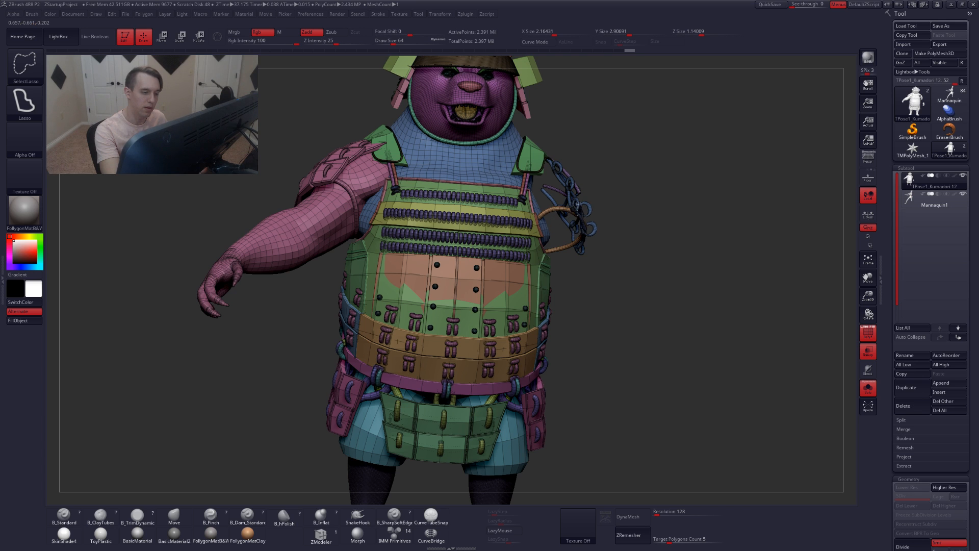
left_click(578, 218, "ctrl+shift")
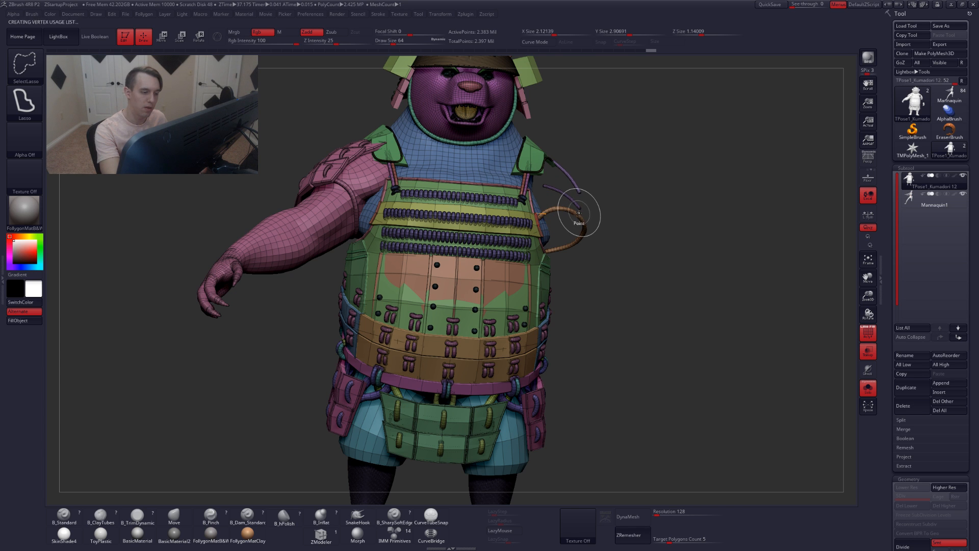
left_click_drag(612, 213, 530, 222)
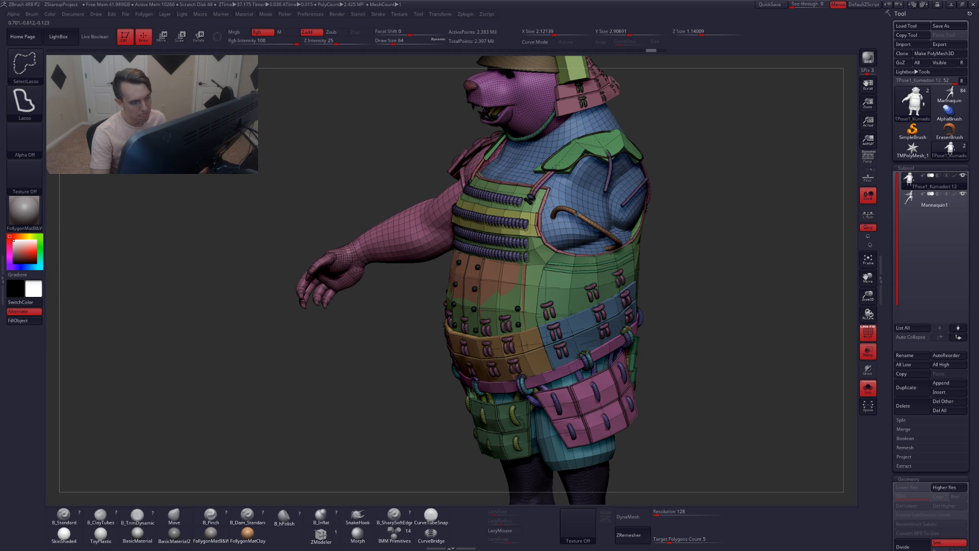
left_click(586, 210, "ctrl+alt+shift")
left_click(609, 178, "ctrl+shift")
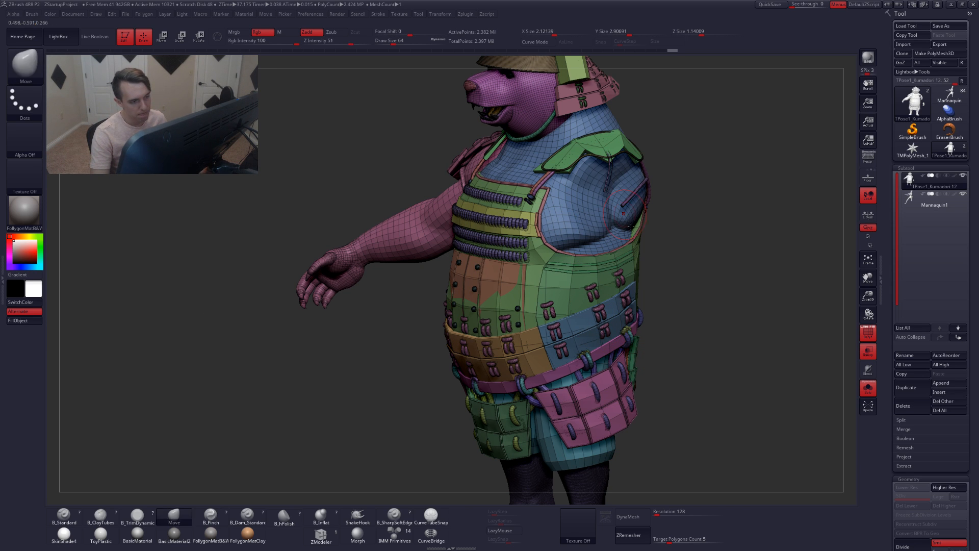
right_click_drag(631, 193, 646, 219, "ctrl")
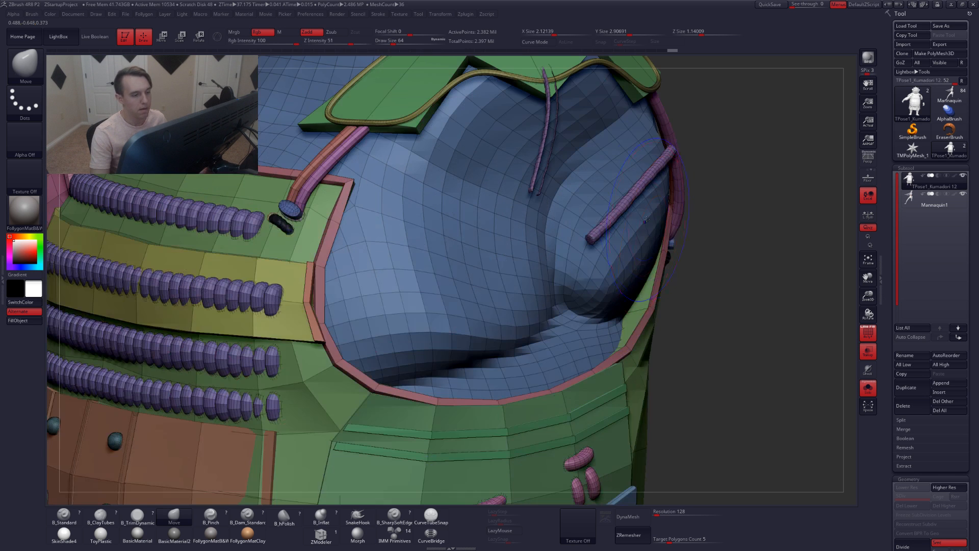
left_click(638, 189, "ctrl+alt+shift")
mouse_move(753, 265)
right_mouse_down("ctrl")
mouse_move(620, 263)
mouse_move(557, 307)
right_mouse_up("ctrl")
left_click(634, 290, "ctrl+shift")
key("shift+f")
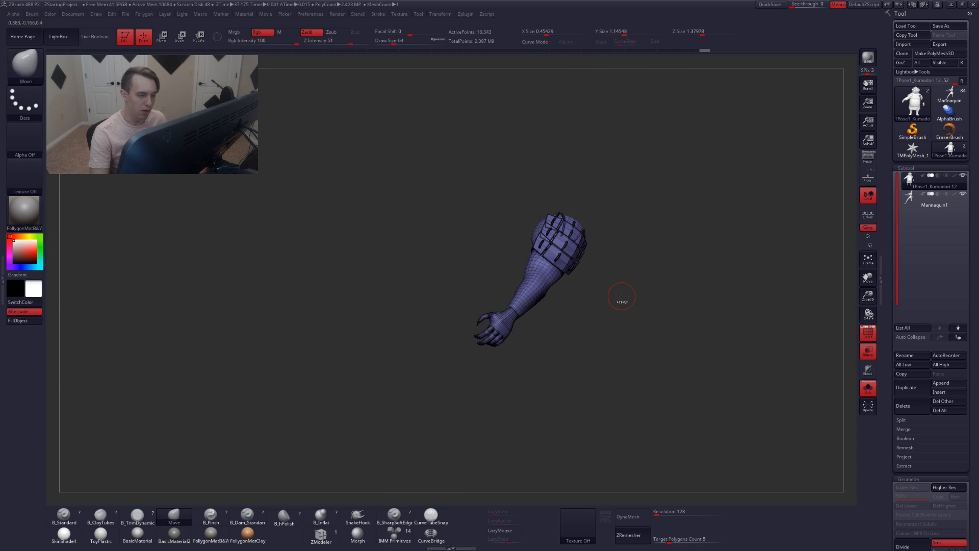
Mask everything except the left arm and rotate it from the shoulder with a transpose line
left_click(621, 296, "ctrl+shift")
key("shift+f")
left_click_drag(621, 296, 562, 265)
key("r")
mouse_move(592, 225)
left_mouse_down()
mouse_move(435, 344)
mouse_move(428, 336)
mouse_move(671, 366)
mouse_move(564, 334)
mouse_move(465, 349)
left_mouse_up()
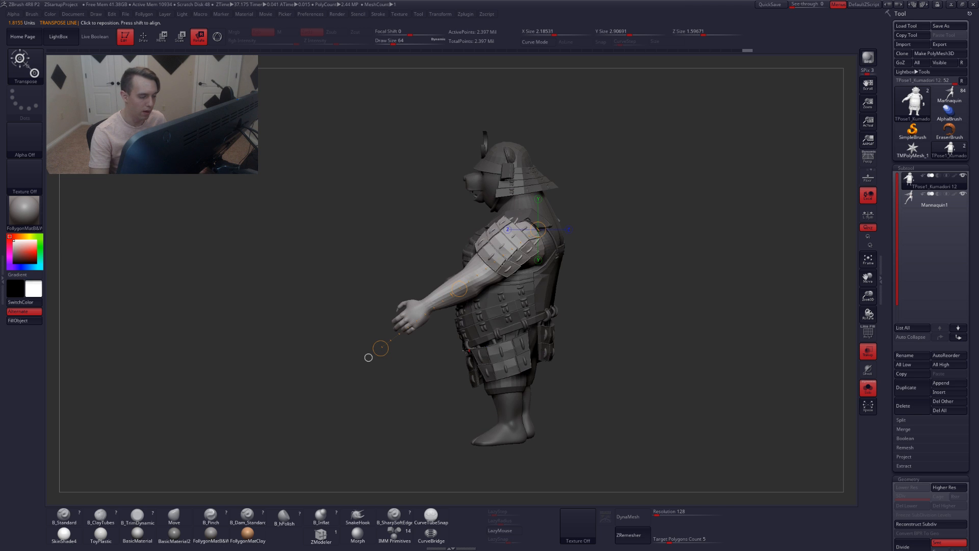
left_click_drag(368, 357, 360, 349)
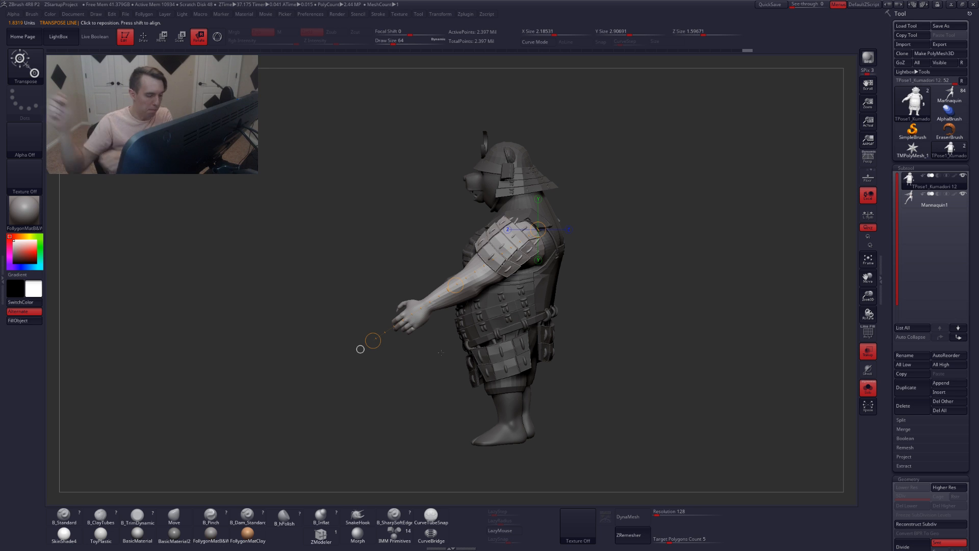
left_click_drag(360, 349, 585, 381)
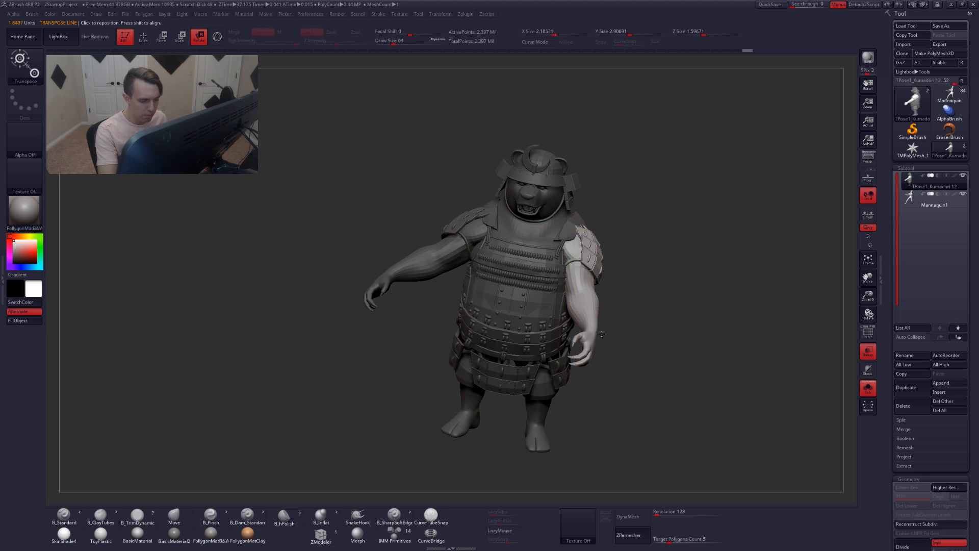
Draw a transpose line down the left arm and nudge the arm with a Move transpose
left_click_drag(618, 260, 570, 340)
left_click_drag(723, 317, 716, 311)
key("w")
right_click_drag(630, 324, 539, 326)
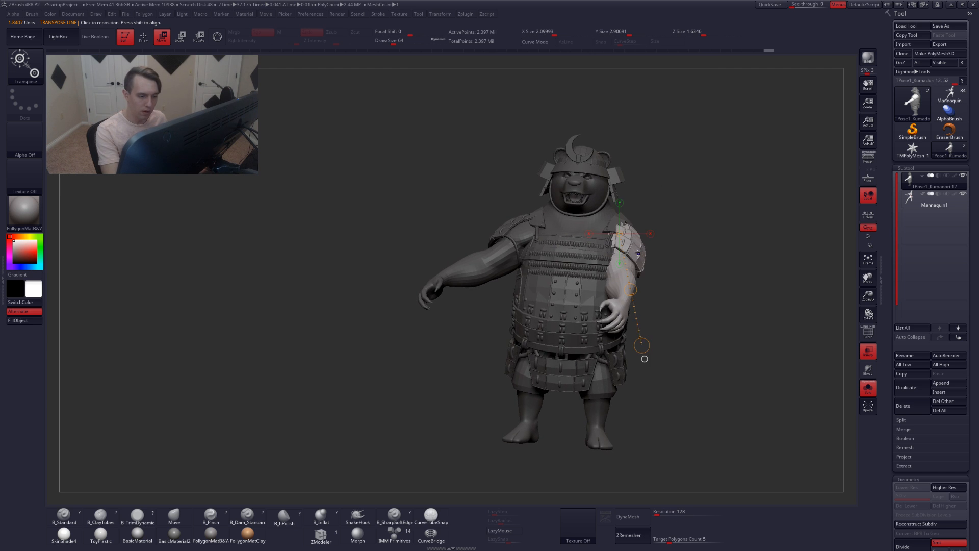
mouse_move(638, 256)
left_mouse_down("shift")
mouse_move(682, 256)
mouse_move(669, 255)
left_mouse_up("shift")
right_click_drag(668, 255, 612, 255)
mouse_move(681, 249)
left_mouse_down()
mouse_move(697, 289)
mouse_move(695, 270)
left_mouse_up()
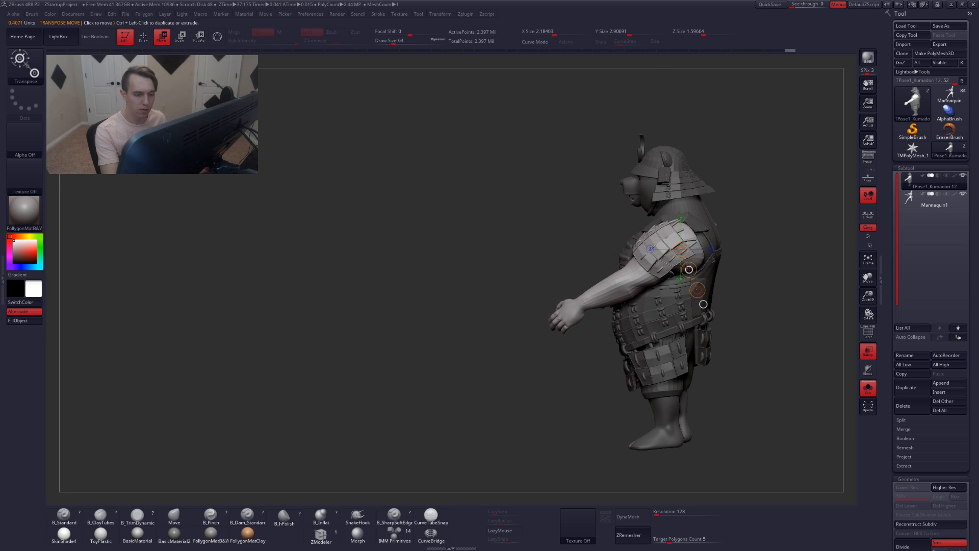
Orbit around the bear to compare its pose with the ghosted mannequin
key("q")
mouse_move(607, 275)
right_mouse_down()
mouse_move(660, 277)
mouse_move(633, 255)
mouse_move(574, 244)
right_mouse_up()
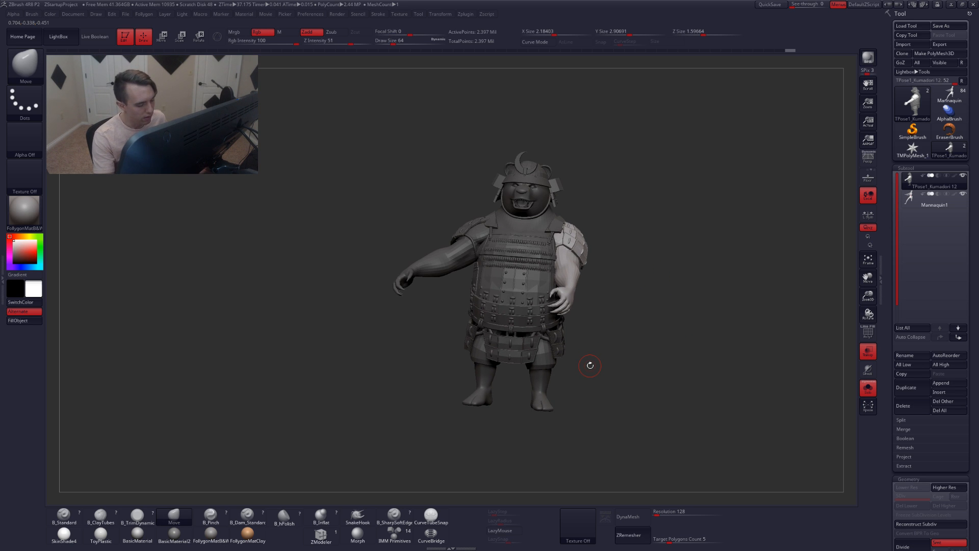
right_click_drag(564, 379, 649, 354)
left_click_drag(649, 355, 662, 373, "ctrl")
right_click_drag(662, 372, 598, 408, "alt")
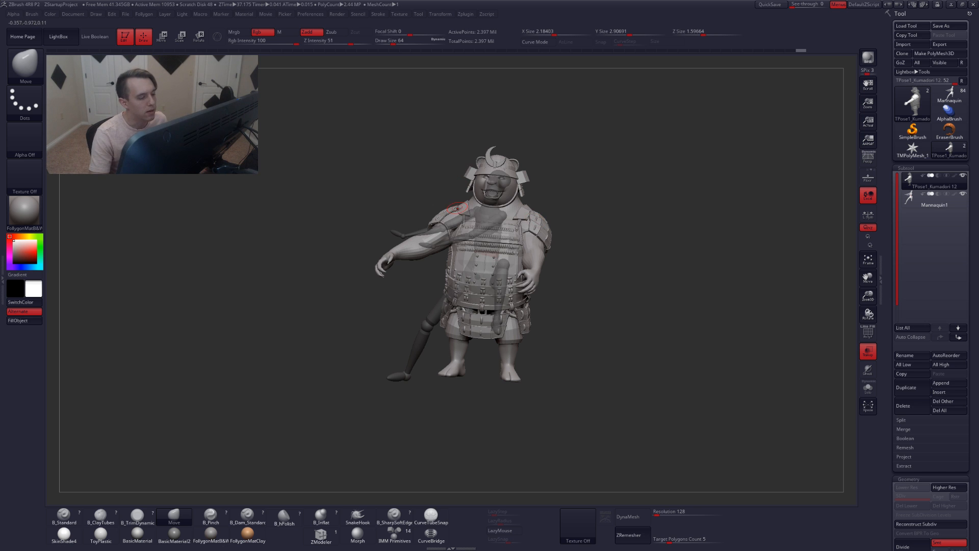
key("alt+shift+s")
Isolate the polygroup beneath the head to inspect it, then restore the full model
mouse_move(483, 189)
right_mouse_down("ctrl")
mouse_move(510, 248)
mouse_move(477, 290)
mouse_move(499, 298)
mouse_move(474, 285)
mouse_move(513, 278)
mouse_move(511, 301)
right_mouse_up("ctrl")
key("ctrl+shift")
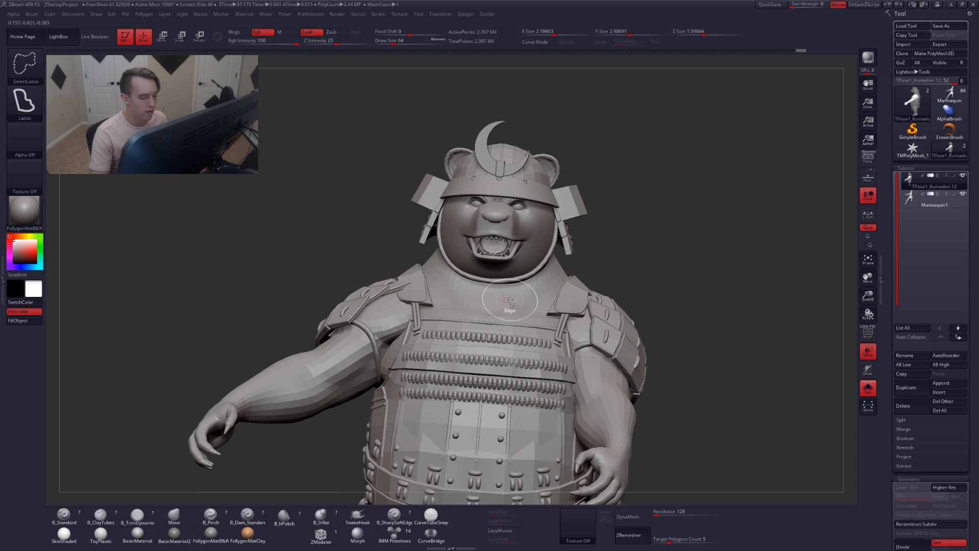
left_click(507, 295, "ctrl+shift")
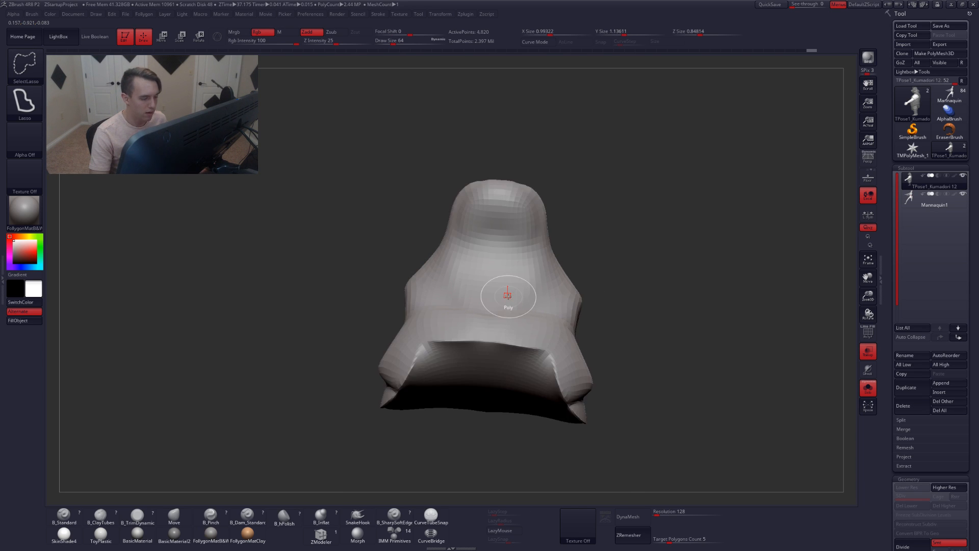
key("shift+f")
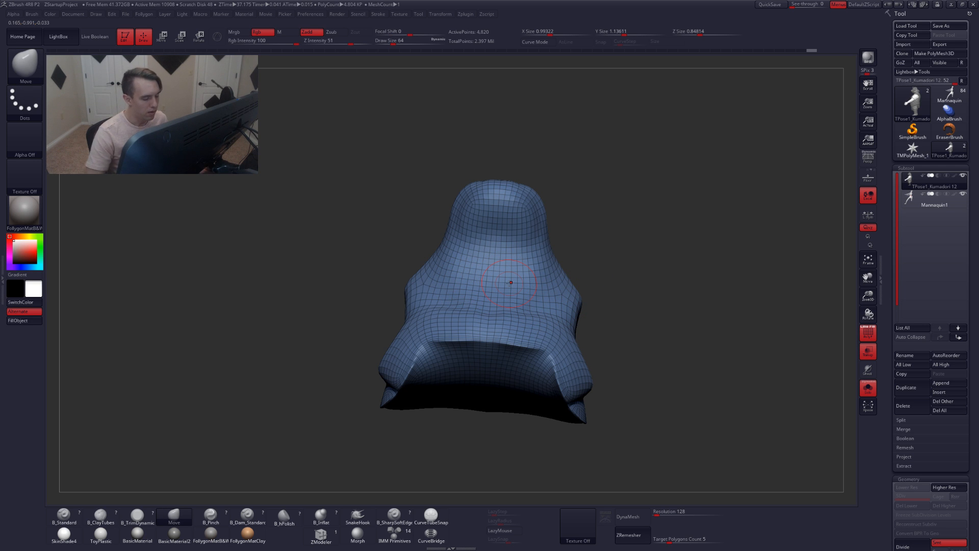
mouse_move(462, 281)
right_mouse_down()
mouse_move(490, 289)
mouse_move(461, 287)
right_mouse_up()
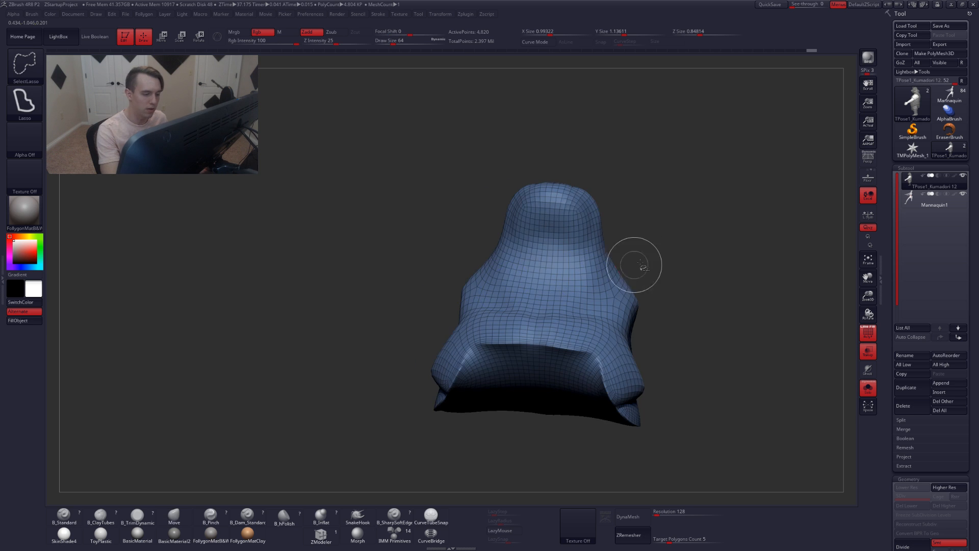
left_click(635, 266, "ctrl+shift")
mouse_move(576, 293)
right_mouse_down()
mouse_move(560, 297)
mouse_move(604, 268)
right_mouse_up()
key("shift+f")
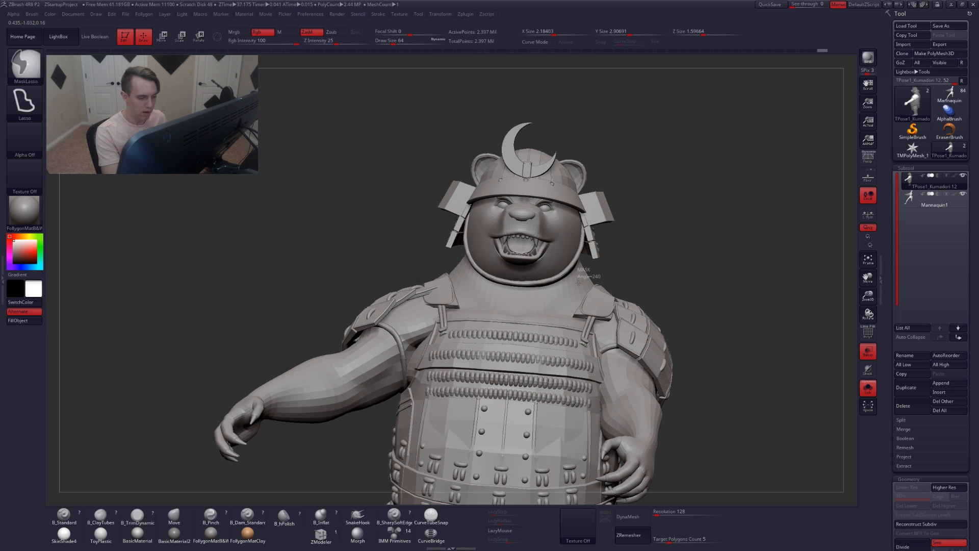
Mask the body with the mask lasso so that only the head stays unmasked
mouse_move(521, 294)
left_mouse_down("ctrl")
mouse_move(465, 283)
mouse_move(427, 255)
mouse_move(658, 79)
mouse_move(692, 121)
left_mouse_up("ctrl")
mouse_move(444, 301)
right_mouse_down()
mouse_move(554, 288)
mouse_move(525, 306)
right_mouse_up()
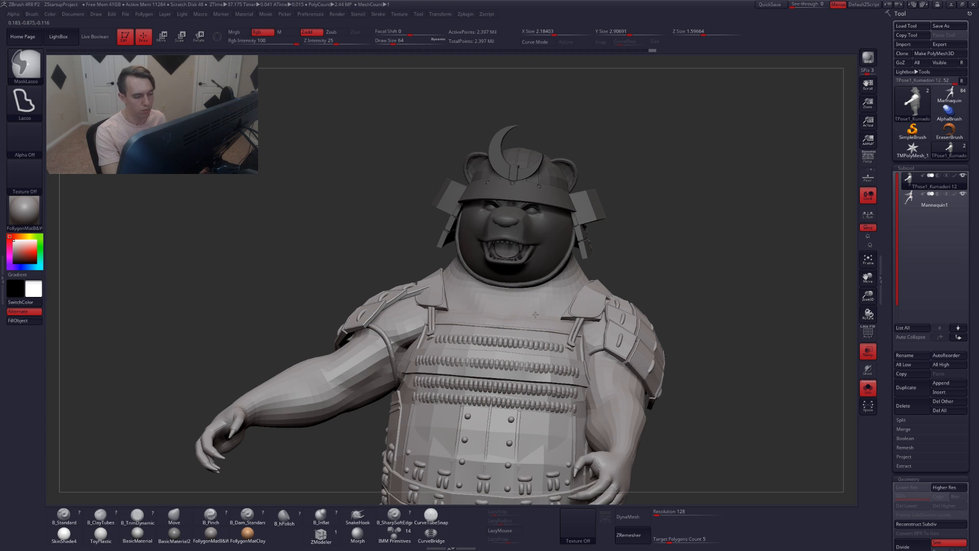
left_click(629, 258, "ctrl")
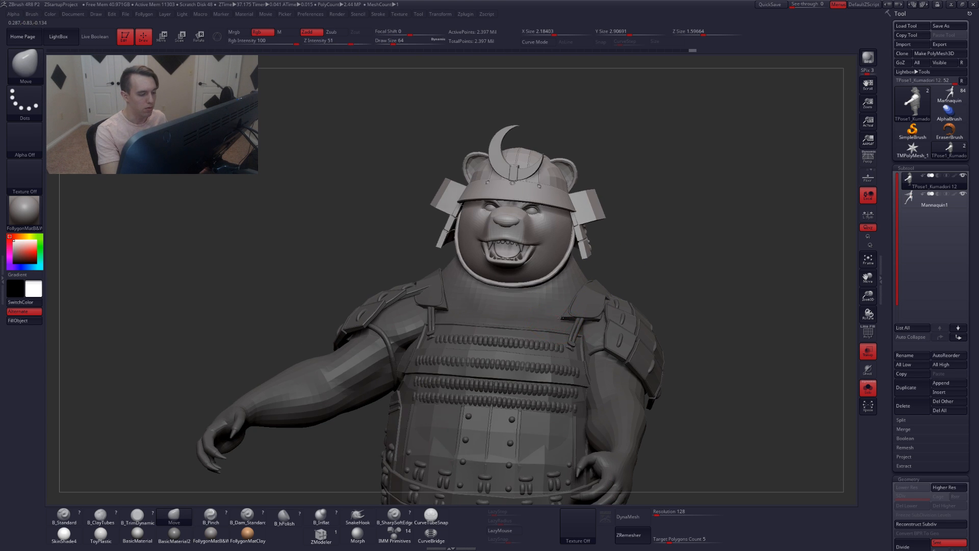
right_click_drag(561, 318, 535, 301)
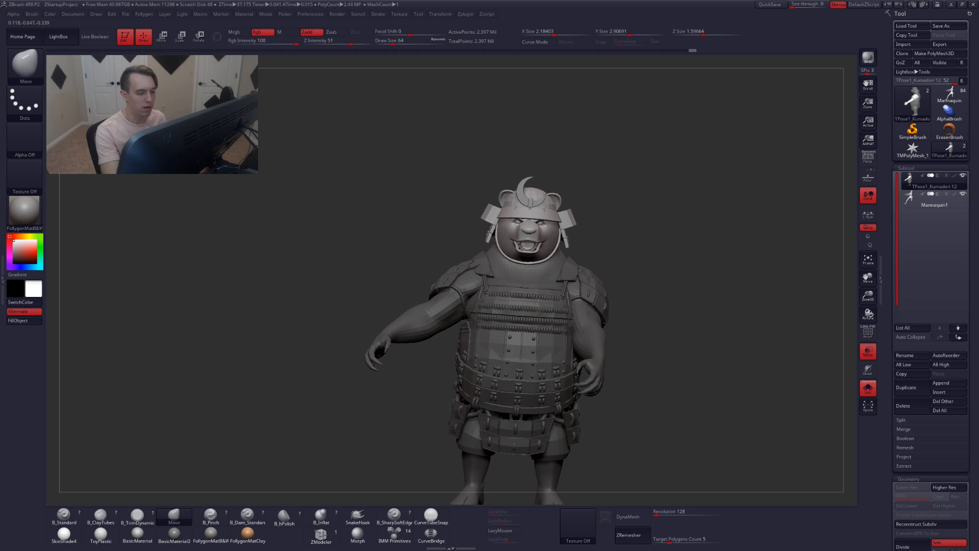
Lay a rotate transpose line from the top of the head down through the body and adjust its points
key("r")
left_click_drag(532, 191, 513, 486)
right_click_drag(521, 408, 543, 311)
left_click_drag(516, 301, 493, 304)
right_click_drag(658, 315, 532, 279)
left_click_drag(498, 272, 501, 234)
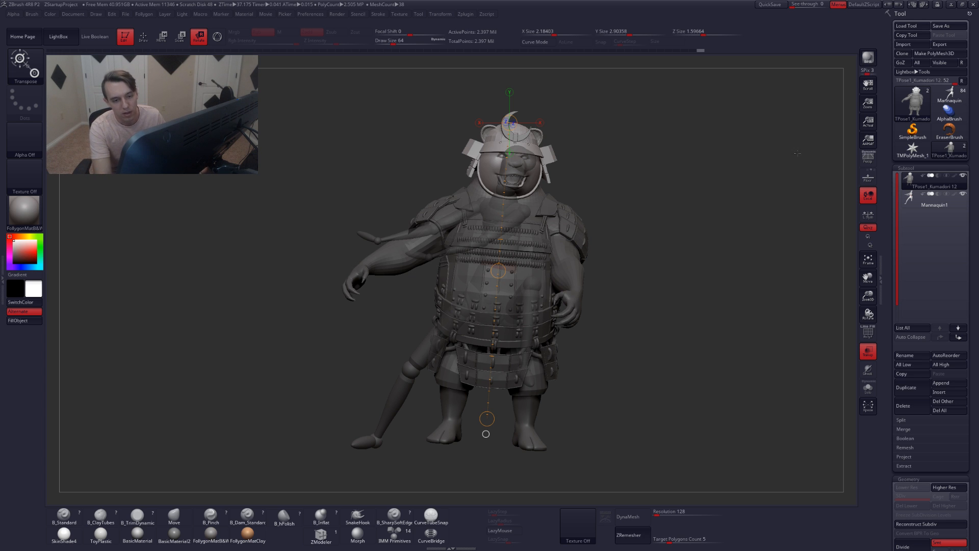
Select the Mannequin1 subtool and solo it
left_click(913, 196)
key("alt+s")
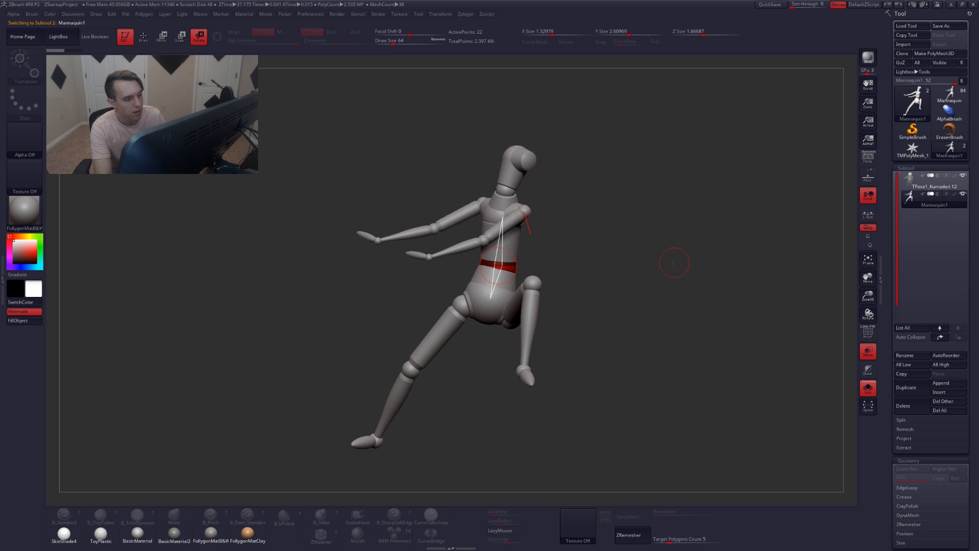
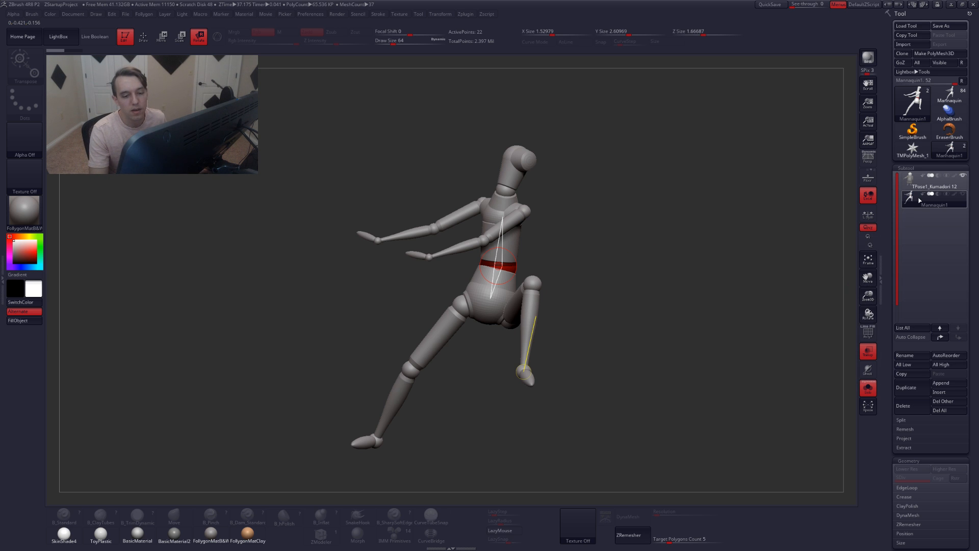
left_click(509, 255)
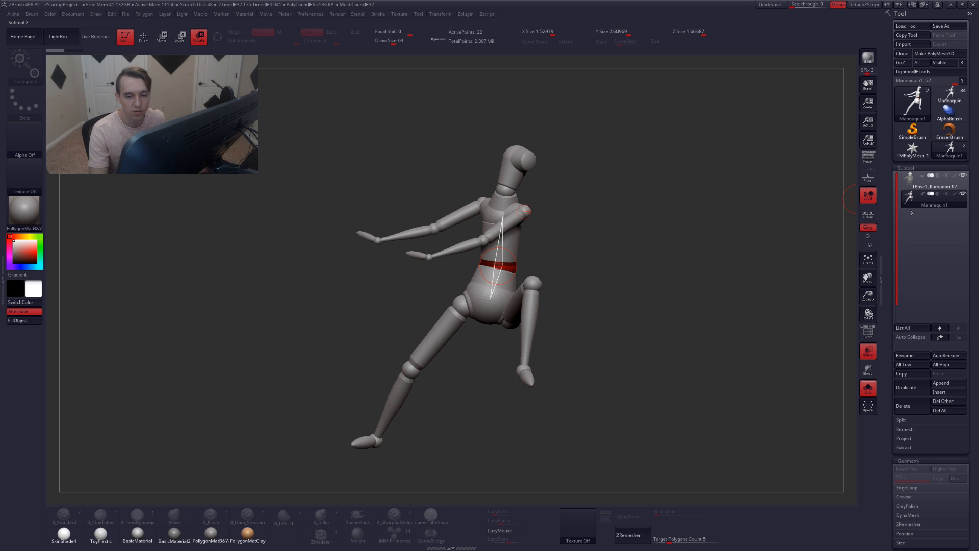
left_click(497, 276)
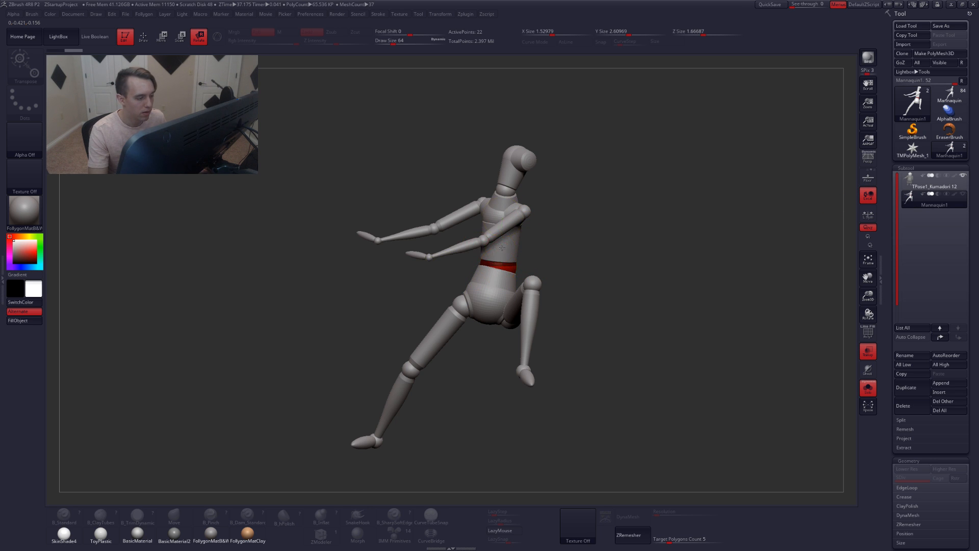
left_click_drag(503, 217, 508, 220)
key("ctrl+z")
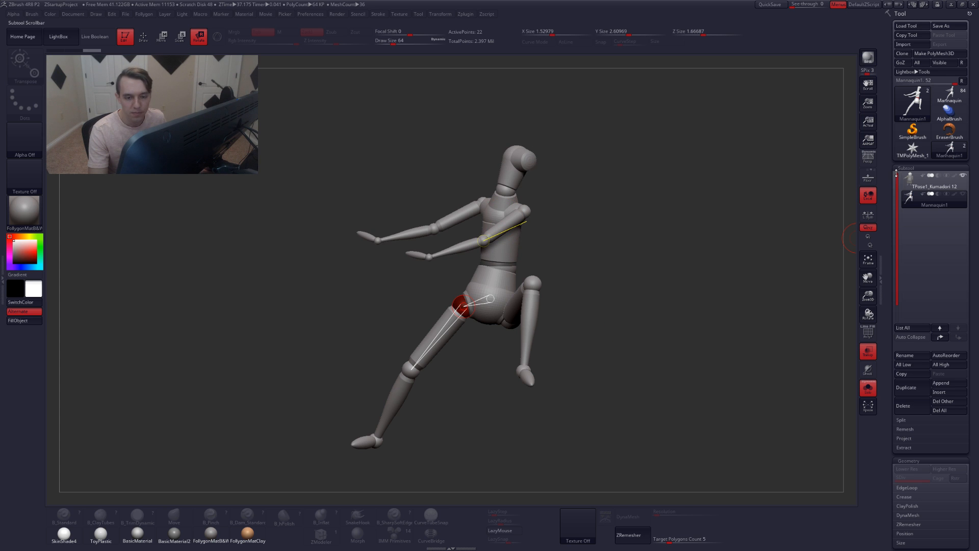
Switch to the TPose1_Kumadori 12 subtool and realign its transpose line along the character's centre
left_click(910, 179)
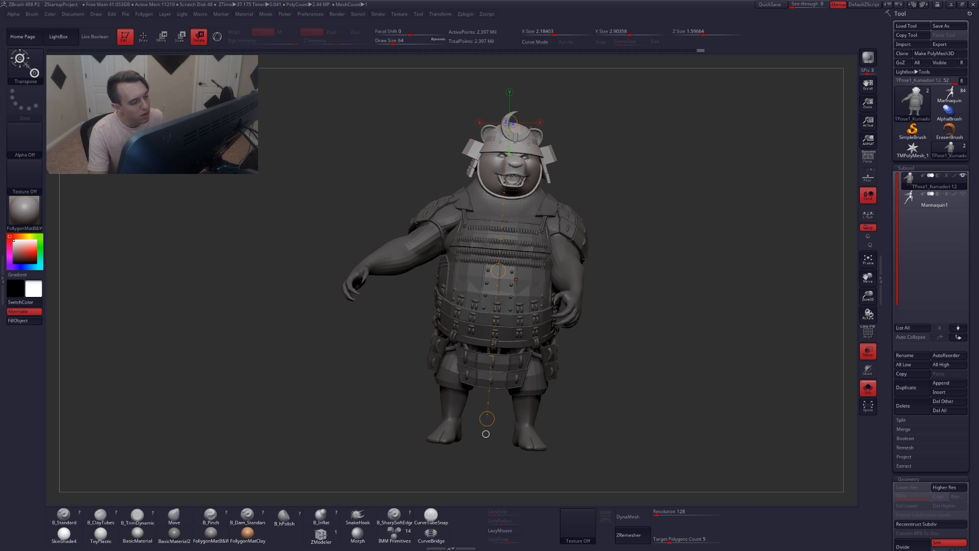
left_click_drag(508, 122, 511, 123)
left_click_drag(505, 234, 529, 220)
mouse_move(528, 221)
right_mouse_down()
mouse_move(495, 219)
mouse_move(525, 217)
right_mouse_up()
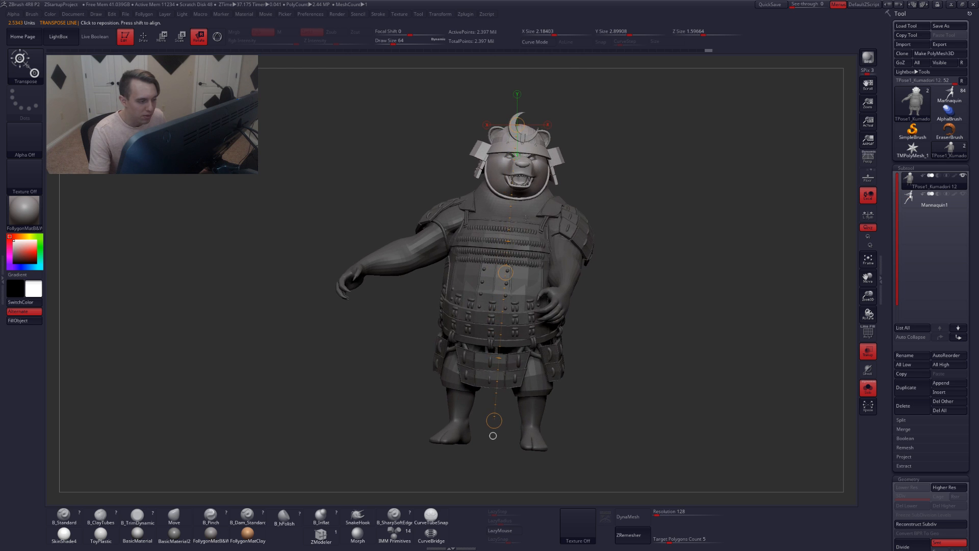
left_click_drag(506, 272, 519, 253)
mouse_move(588, 254)
right_mouse_down()
mouse_move(576, 254)
mouse_move(589, 254)
right_mouse_up()
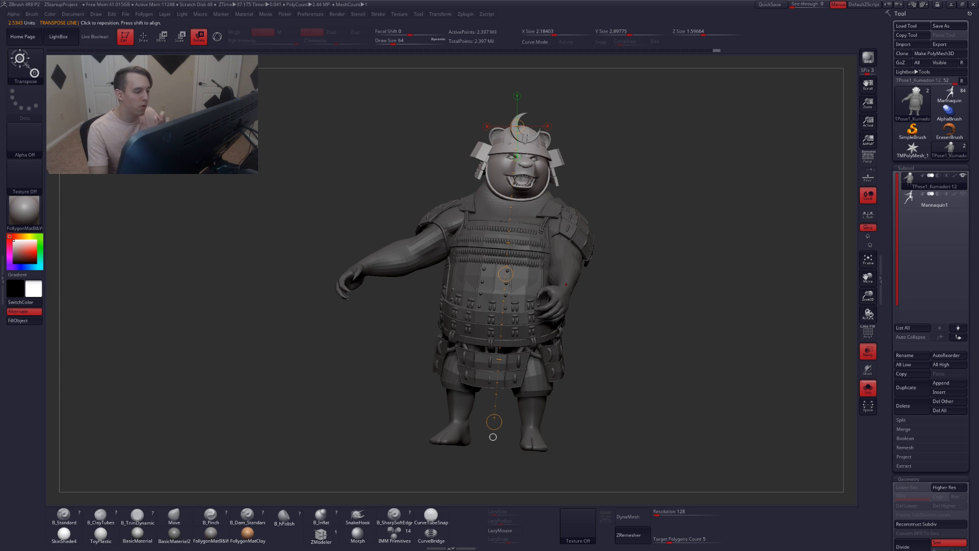
Orbit around the character and compare its pose with the Mannequin1 subtool before returning to the character
right_click_drag(453, 275, 518, 228)
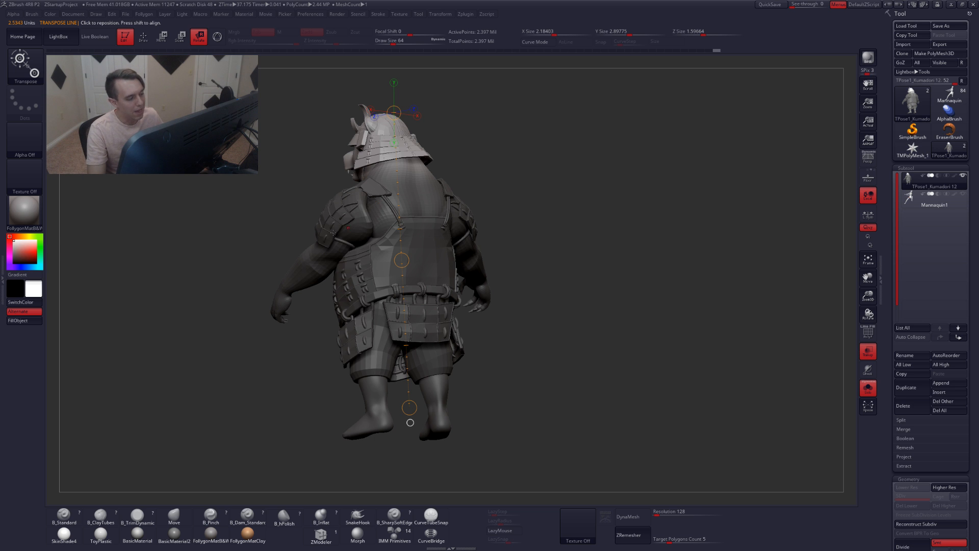
right_click_drag(434, 211, 404, 228)
right_click_drag(541, 247, 367, 255)
right_click_drag(559, 262, 497, 308, "alt")
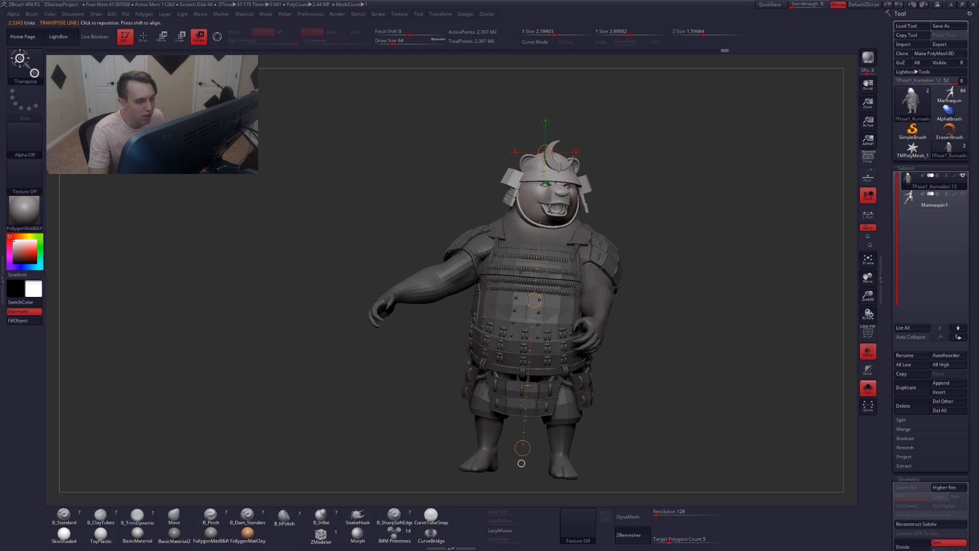
left_click_drag(533, 300, 536, 299)
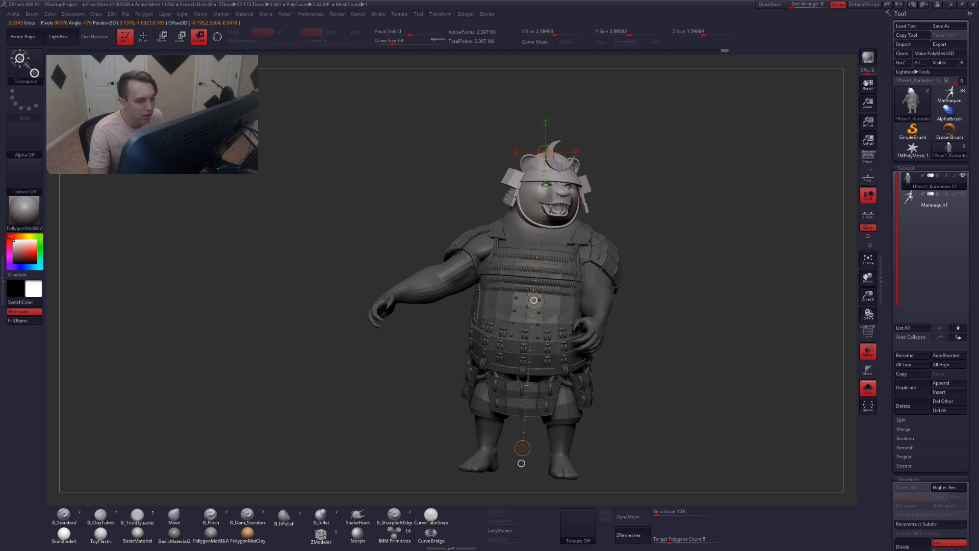
left_click(914, 205)
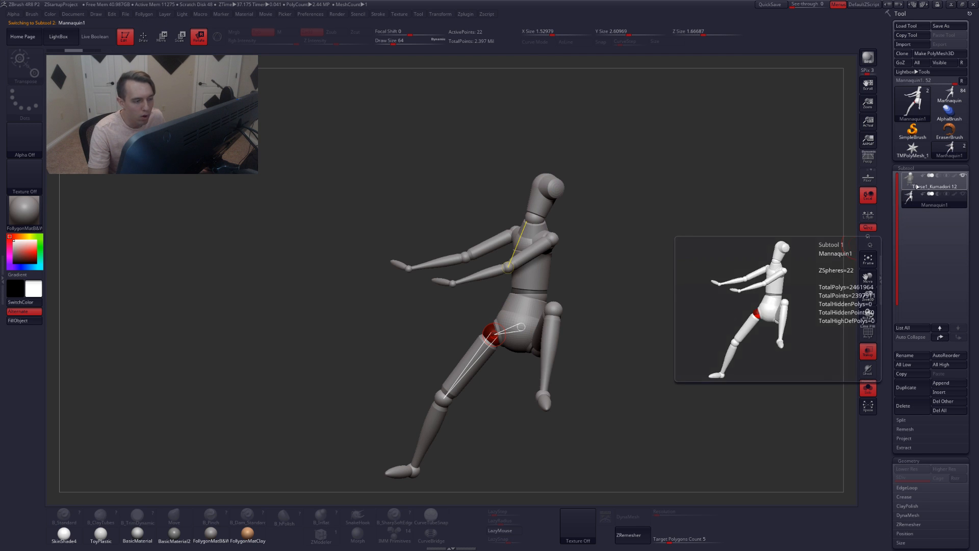
left_click_drag(668, 251, 627, 253)
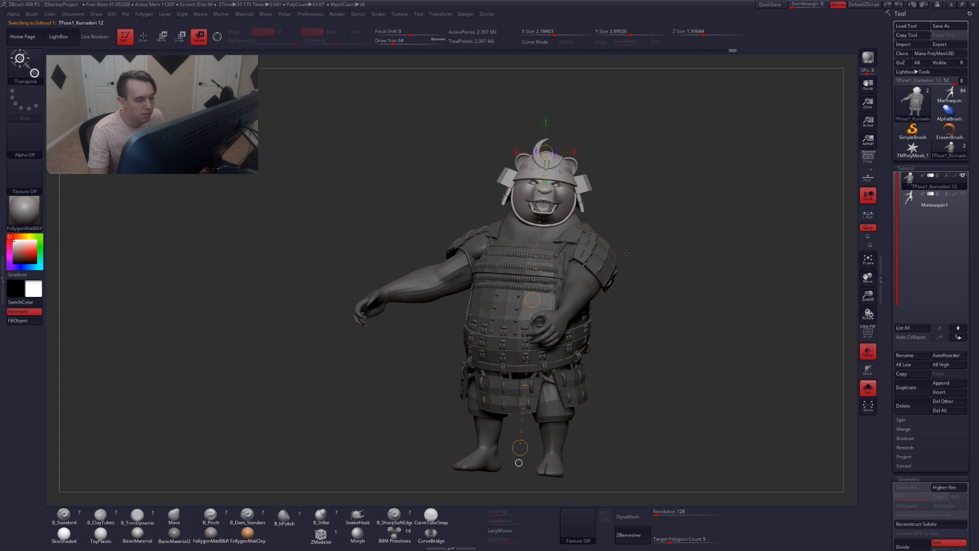
Draw a transpose line from the character's chest upward above the head and adjust its end points
left_click_drag(519, 463, 533, 250)
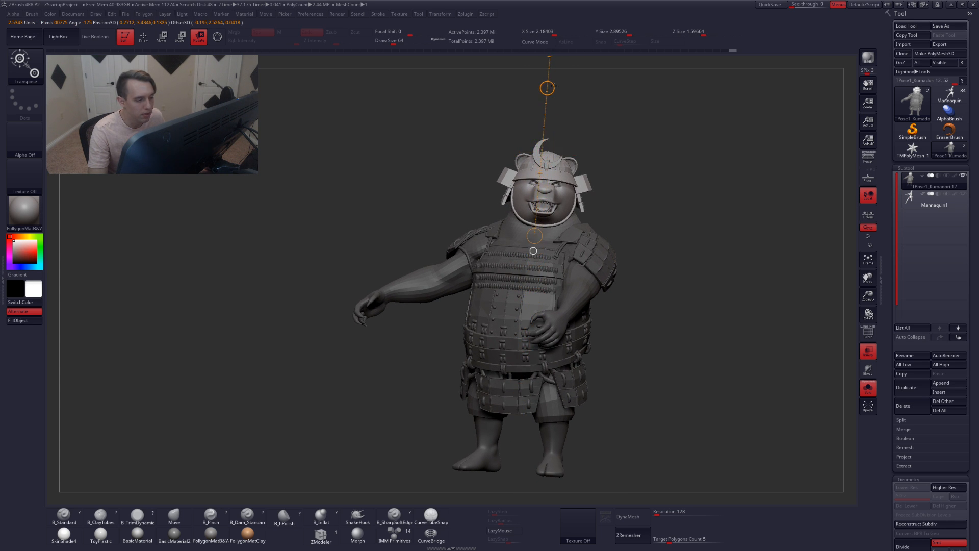
left_click_drag(554, 82, 560, 81)
right_click_drag(544, 207, 560, 256, "alt")
left_click_drag(521, 362, 536, 190)
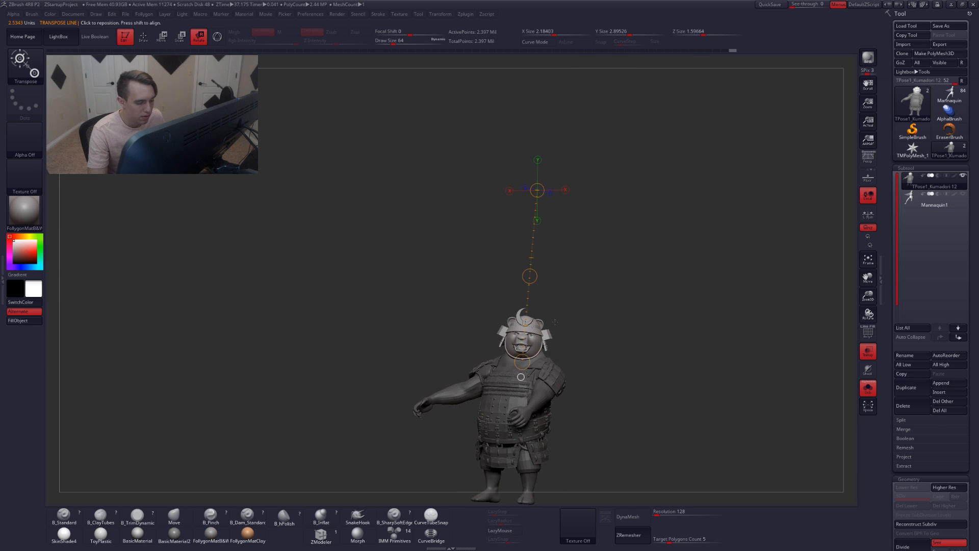
right_click_drag(556, 323, 558, 324)
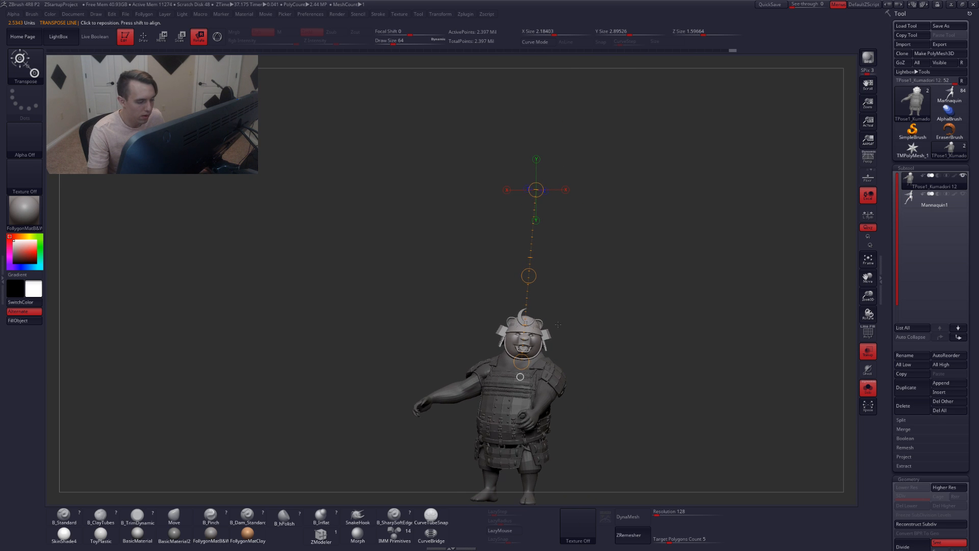
left_click_drag(536, 190, 549, 200)
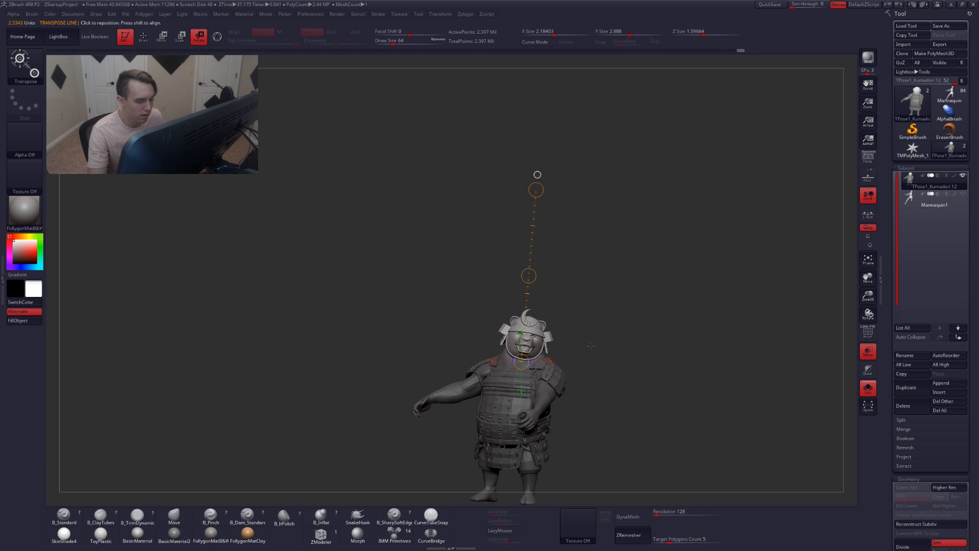
mouse_move(590, 343)
right_mouse_down("alt")
mouse_move(577, 276)
mouse_move(551, 322)
right_mouse_up("alt")
Isolate the helmet polygroup from the back to inspect it, then show the whole character again
key("q")
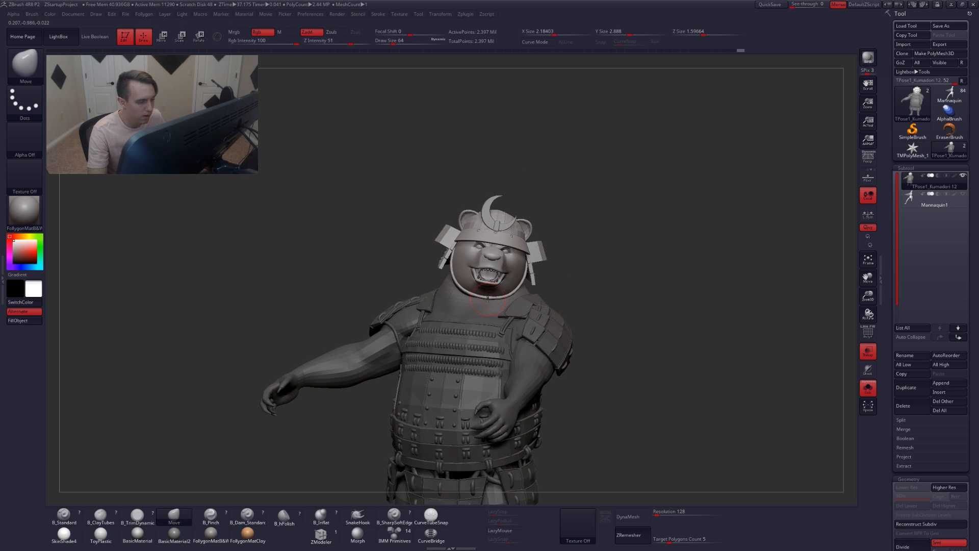
right_click_drag(488, 298, 569, 330)
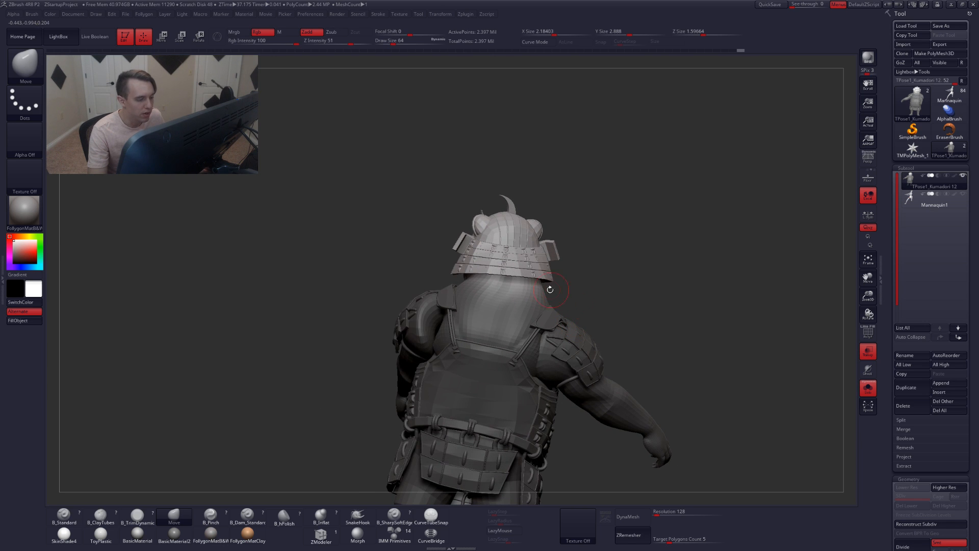
key("ctrl+shift")
left_click(516, 295, "ctrl+shift")
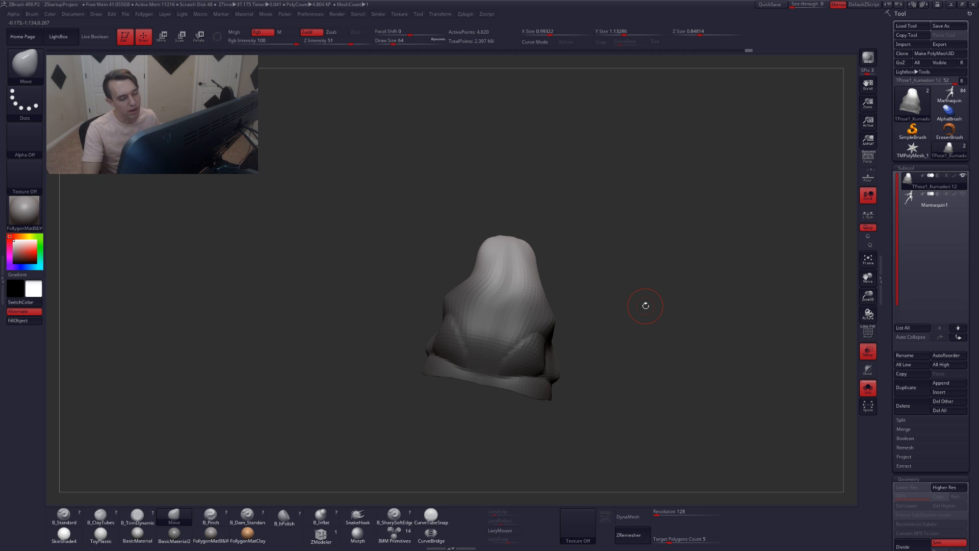
left_click_drag(743, 85, 621, 270)
left_click(607, 224, "ctrl+shift")
right_click_drag(599, 320, 590, 224, "alt")
Draw a new transpose line from the chest straight up above the head
key("r")
right_click_drag(598, 173, 568, 269, "alt")
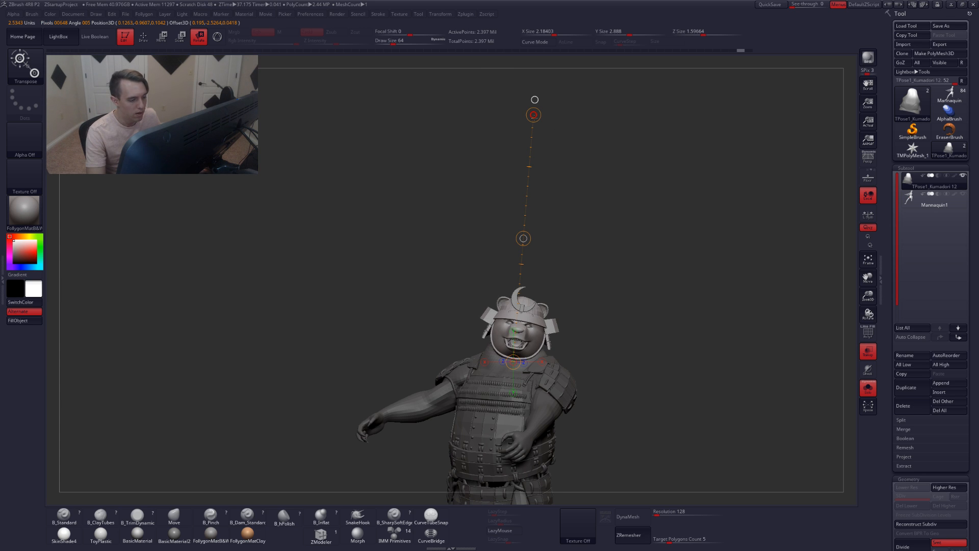
left_click_drag(534, 118, 540, 123)
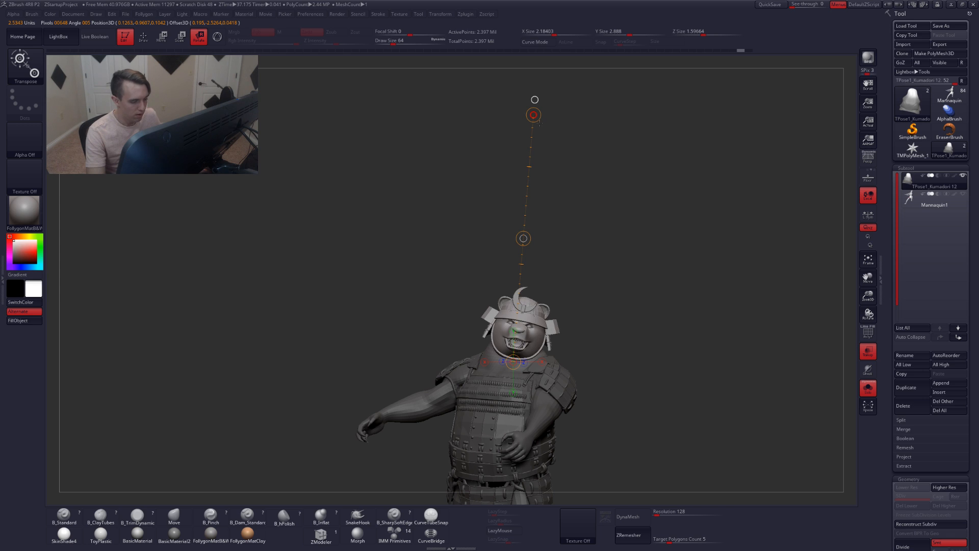
Turn on polyframe display to show the polygroups on a side view of the legs
key("q")
right_click_drag(596, 339, 589, 186, "alt")
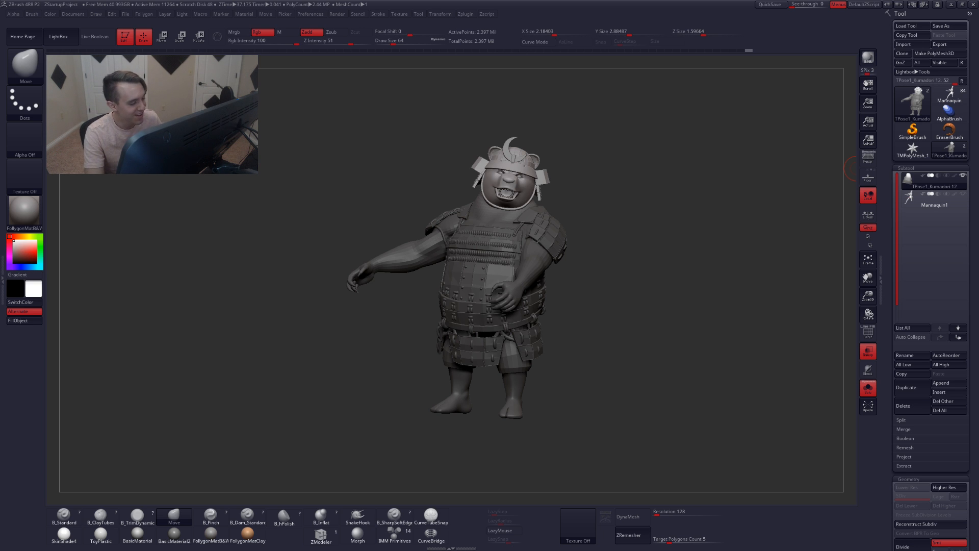
left_click_drag(553, 351, 591, 334, "alt")
left_click_drag(601, 367, 535, 321)
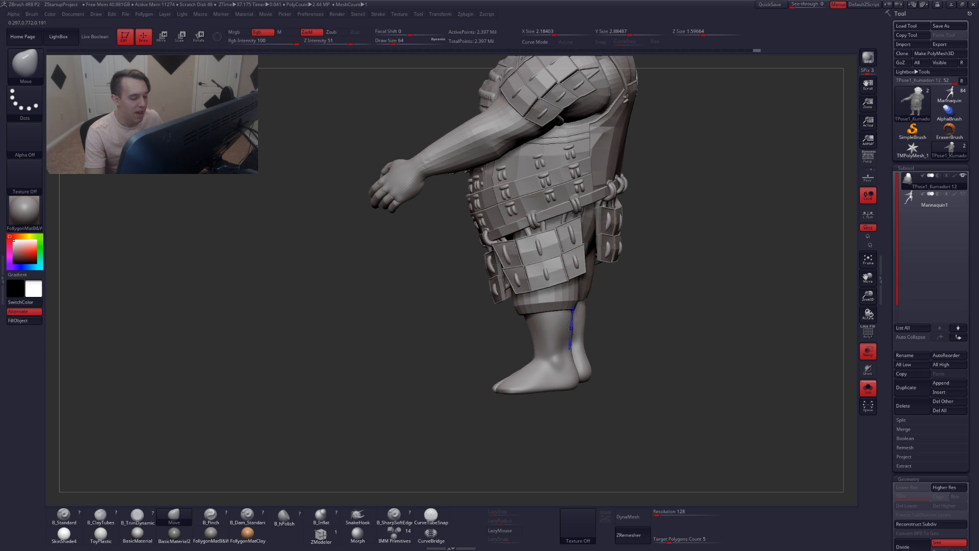
key("shift+f")
Isolate and unhide polygroups around the hips, pouch and right leg to examine the leg area
left_click(546, 278, "ctrl+shift")
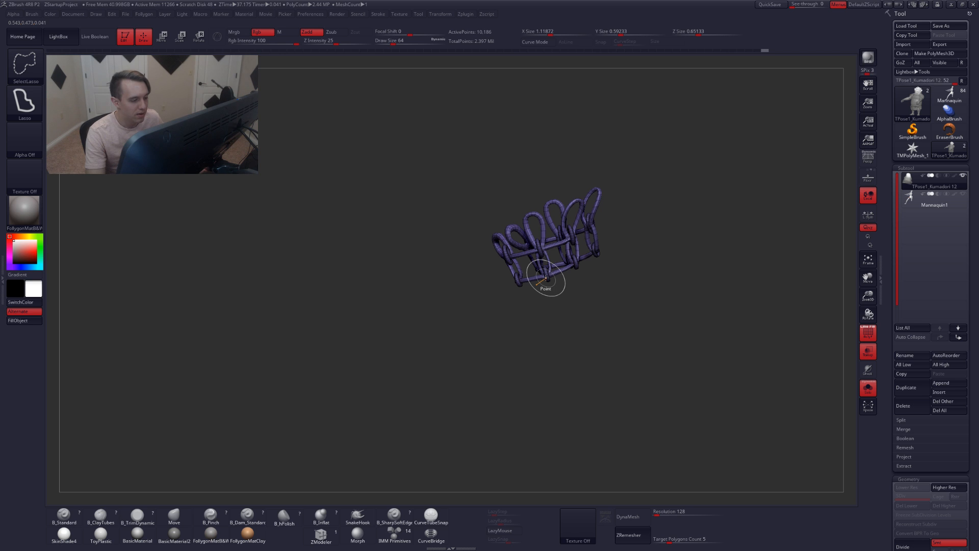
left_click(590, 310, "ctrl+shift")
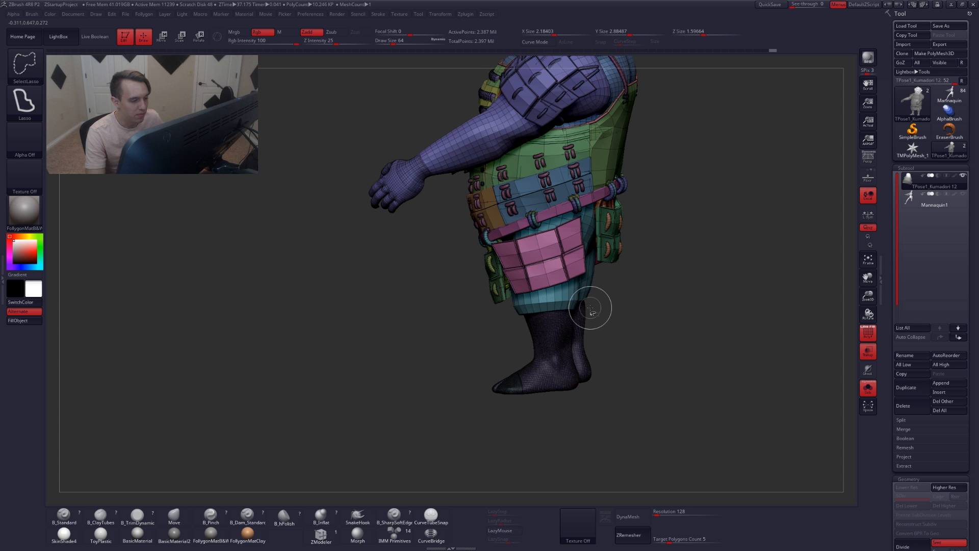
left_click_drag(590, 309, 590, 332, "ctrl+shift")
left_click_drag(454, 308, 538, 300)
key("ctrl+shift")
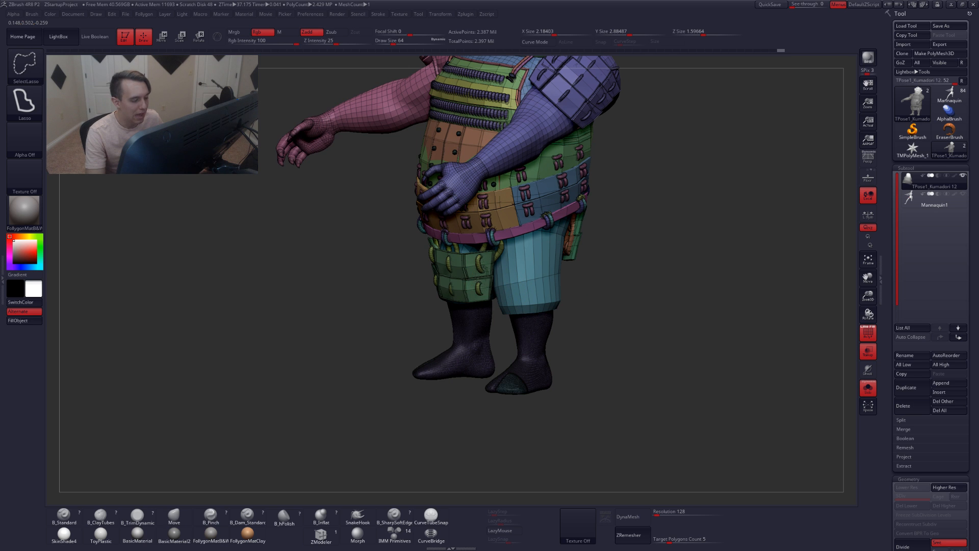
left_click(478, 283, "ctrl+shift")
left_click(493, 300, "ctrl+shift")
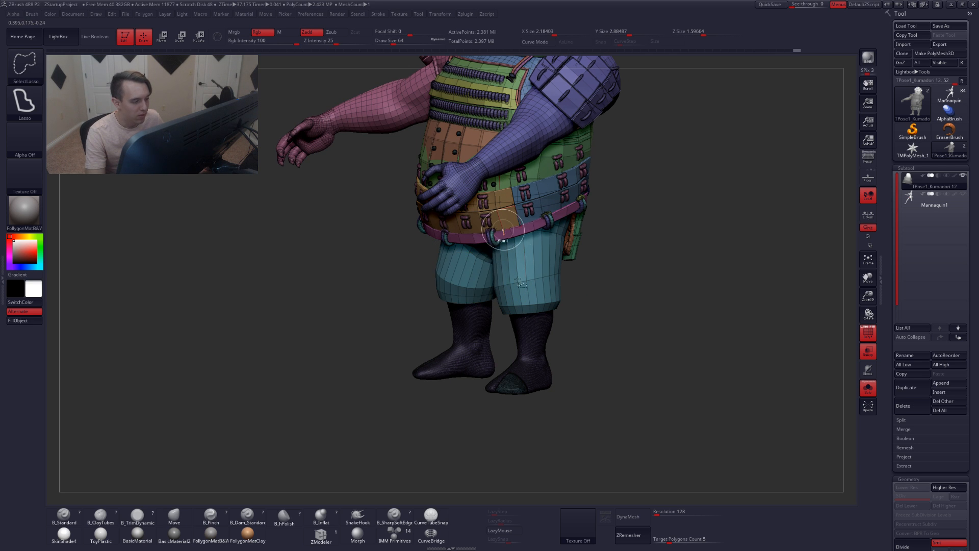
left_click_drag(602, 306, 541, 304)
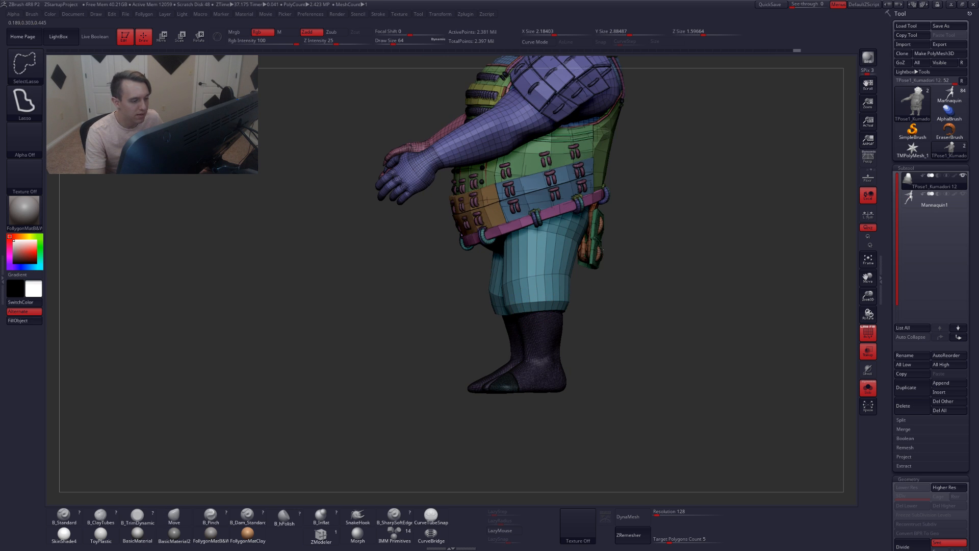
left_click_drag(606, 256, 591, 260)
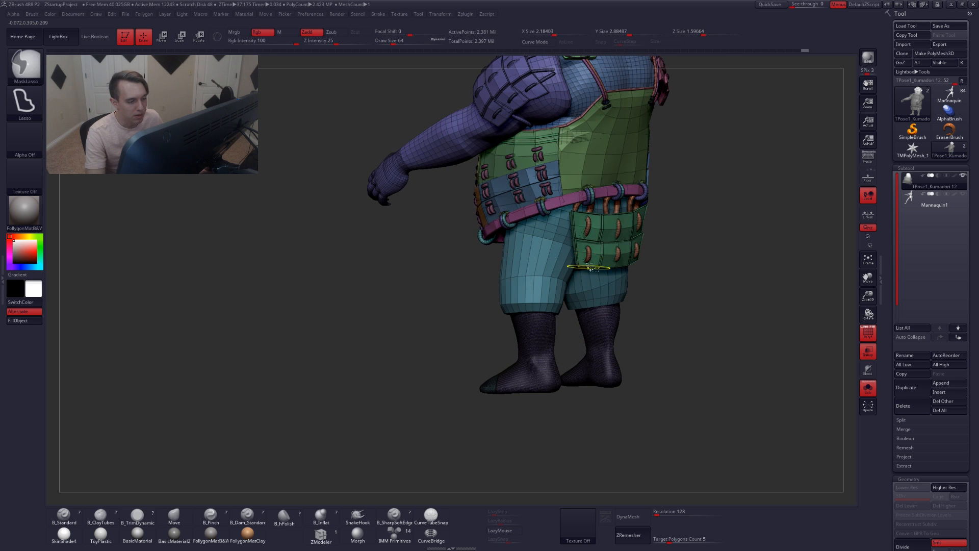
left_click(587, 250, "ctrl+shift")
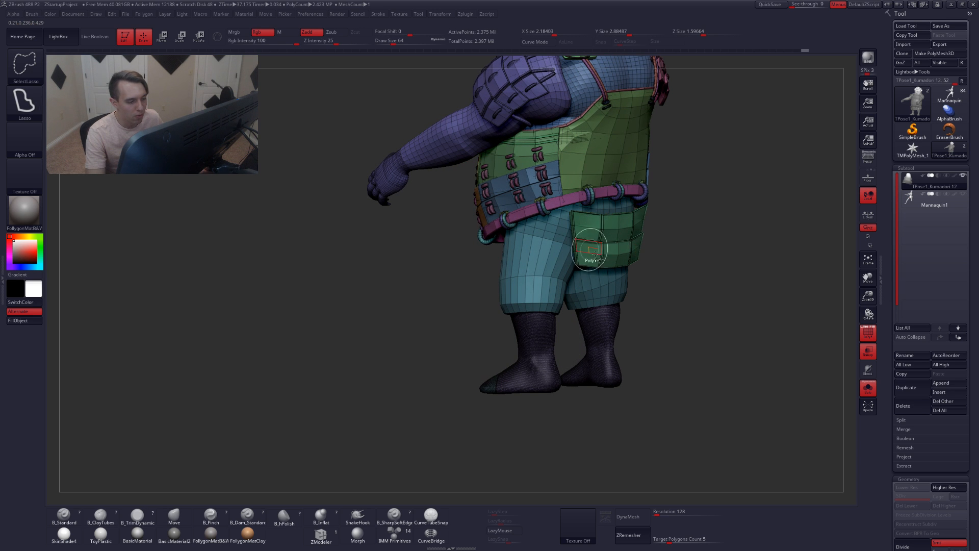
left_click(596, 255, "ctrl+shift")
Mask the whole character except the right leg
right_click_drag(569, 286, 584, 301)
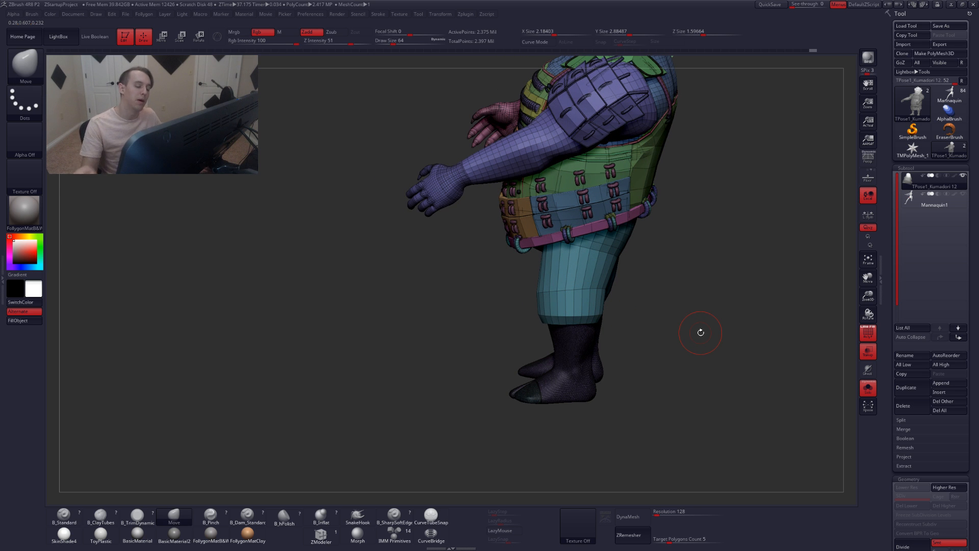
right_click_drag(591, 300, 663, 291)
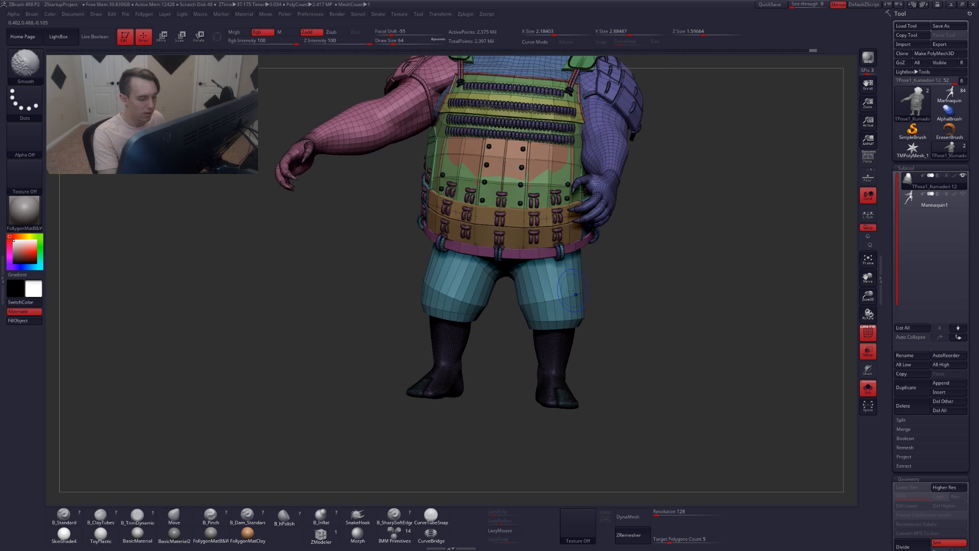
mouse_move(599, 278)
left_mouse_down("ctrl")
mouse_move(499, 325)
mouse_move(604, 450)
mouse_move(661, 327)
left_mouse_up("ctrl")
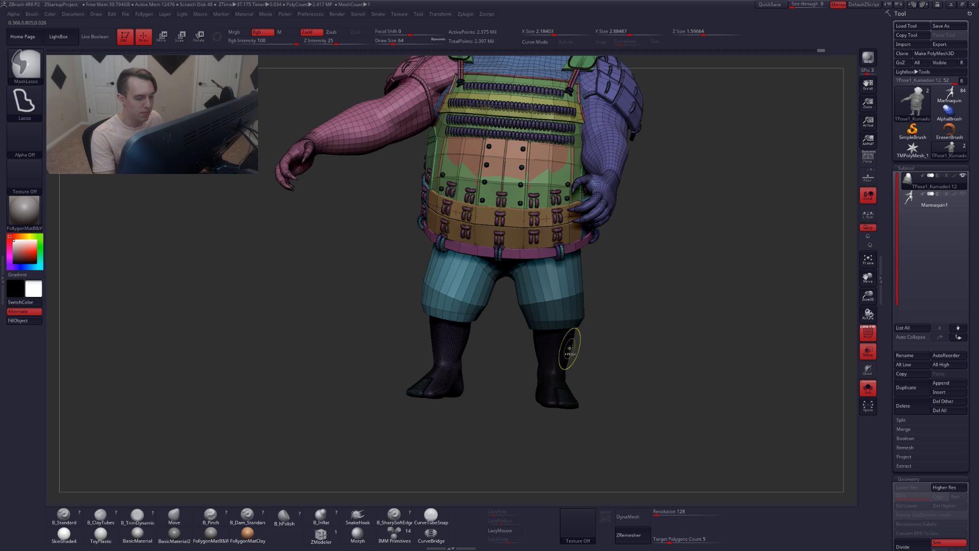
right_click_drag(618, 349, 543, 346)
left_click(600, 348, "ctrl")
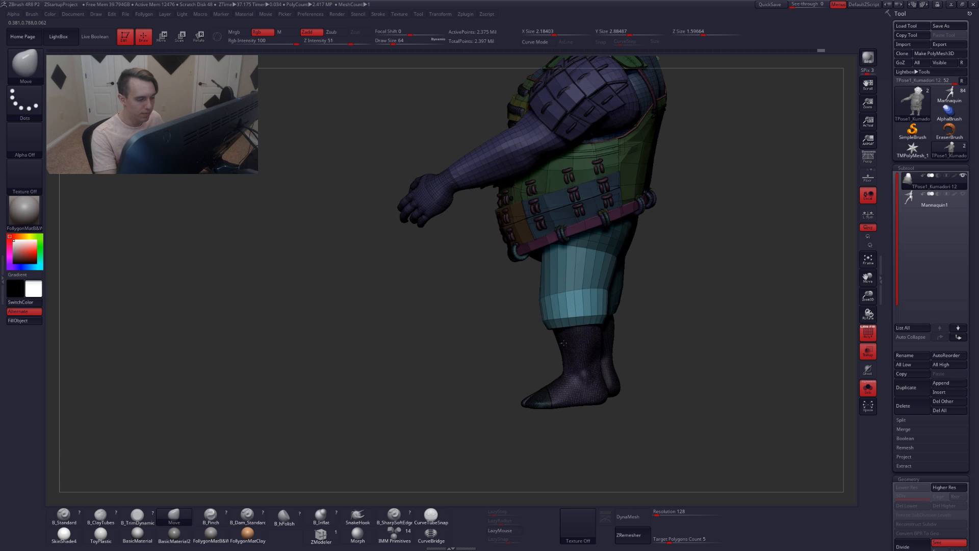
Draw a transpose line down the right leg to rotate it, checking against the mannequin subtool
key("r")
left_click_drag(576, 247, 470, 406)
right_click_drag(470, 406, 597, 396)
left_click(912, 202)
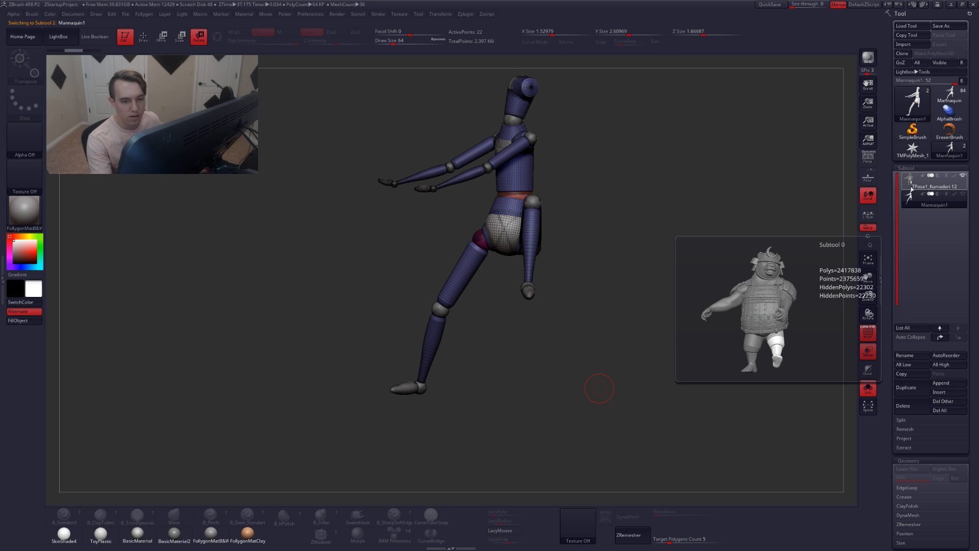
left_click(913, 184)
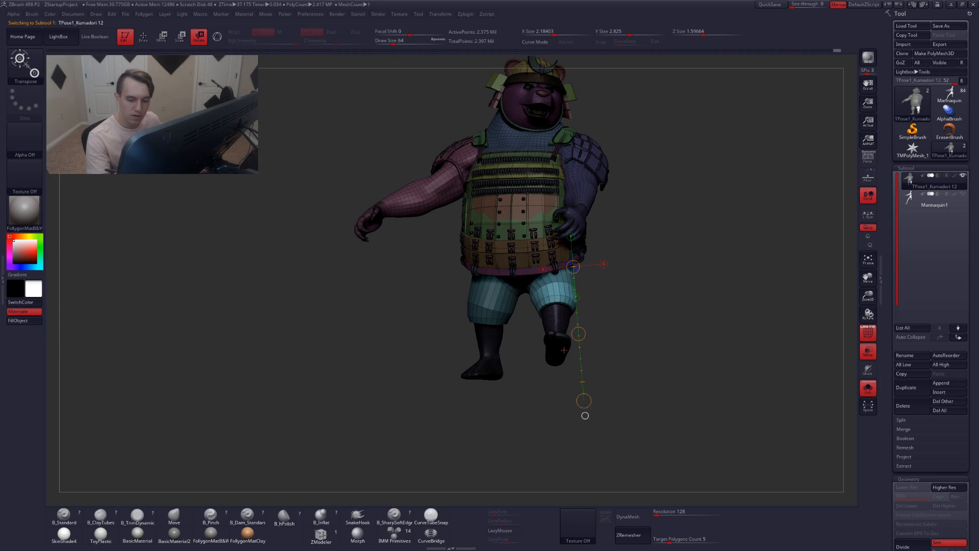
Show the mannequin subtool and compare the rotated right leg against it from the side
left_click(870, 357)
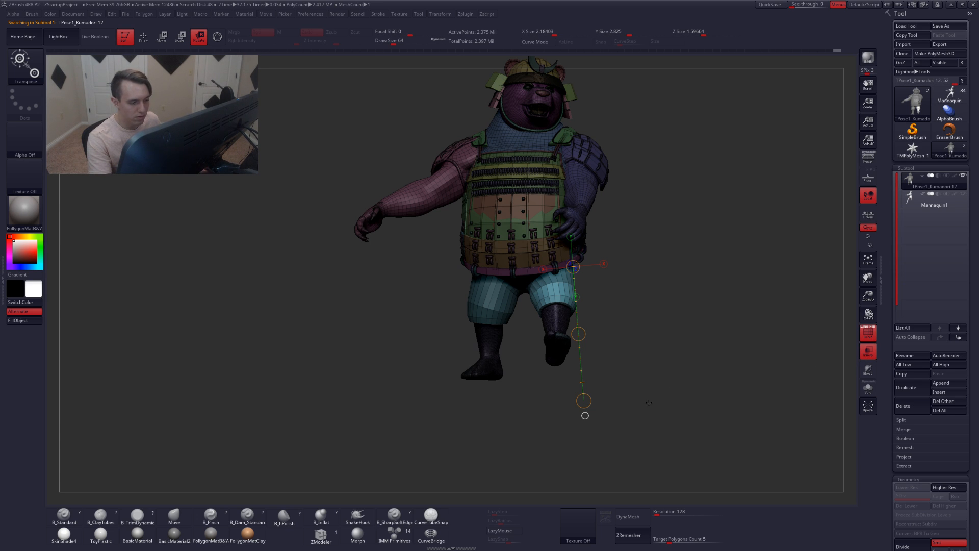
left_click(962, 194)
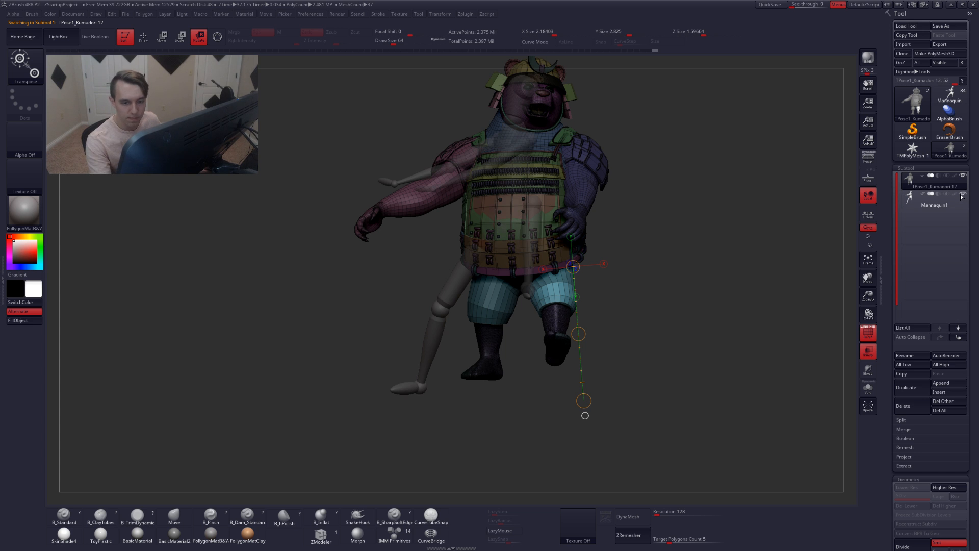
key("shift+f")
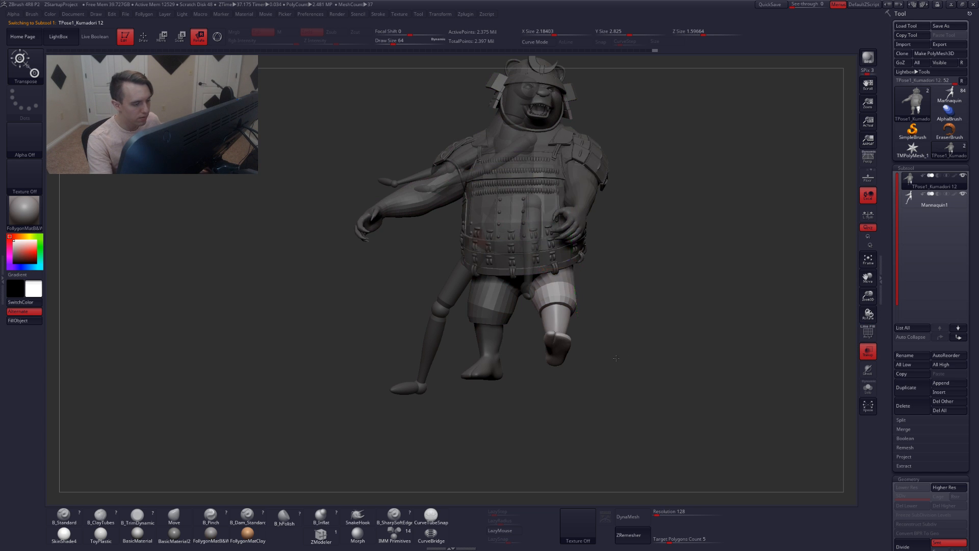
left_click_drag(615, 359, 584, 361)
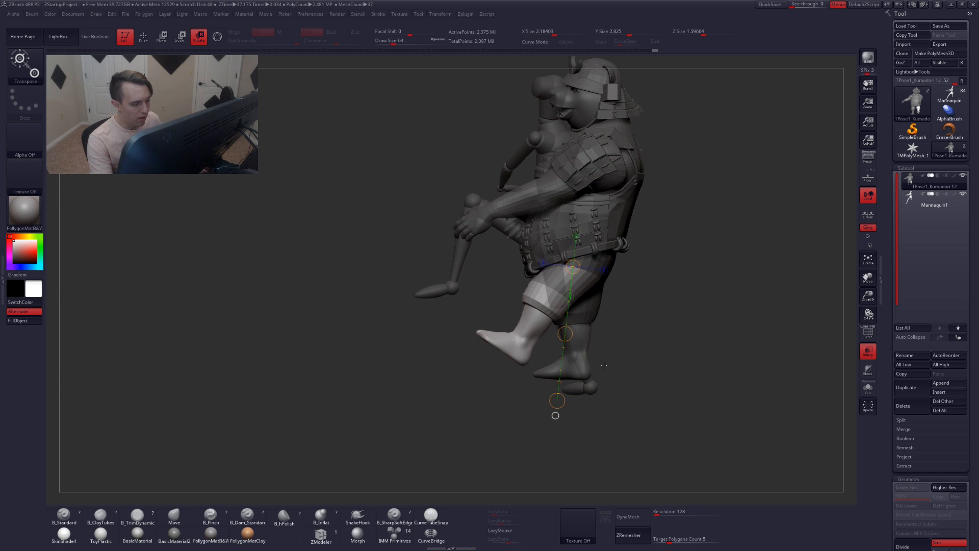
key("shift+s")
right_click_drag(524, 314, 535, 339)
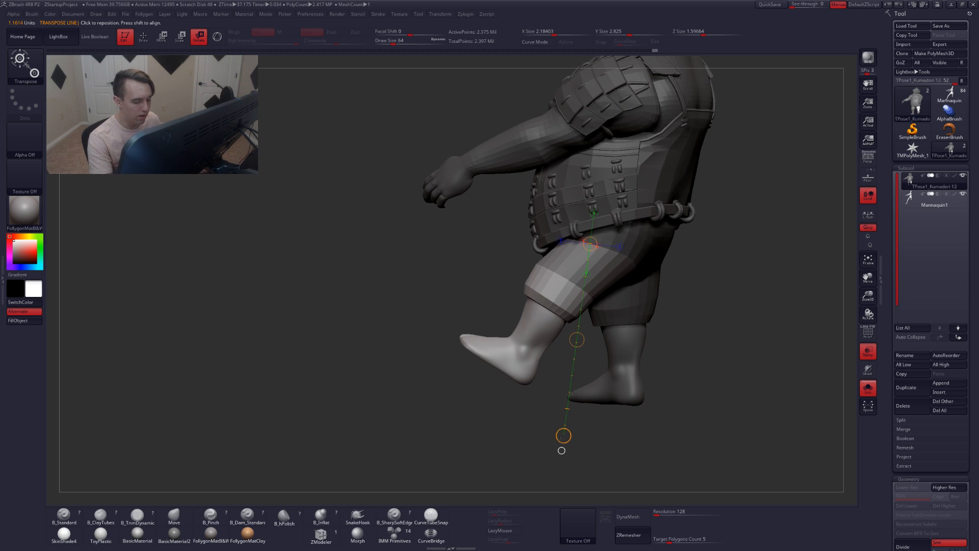
left_click_drag(561, 437, 541, 409)
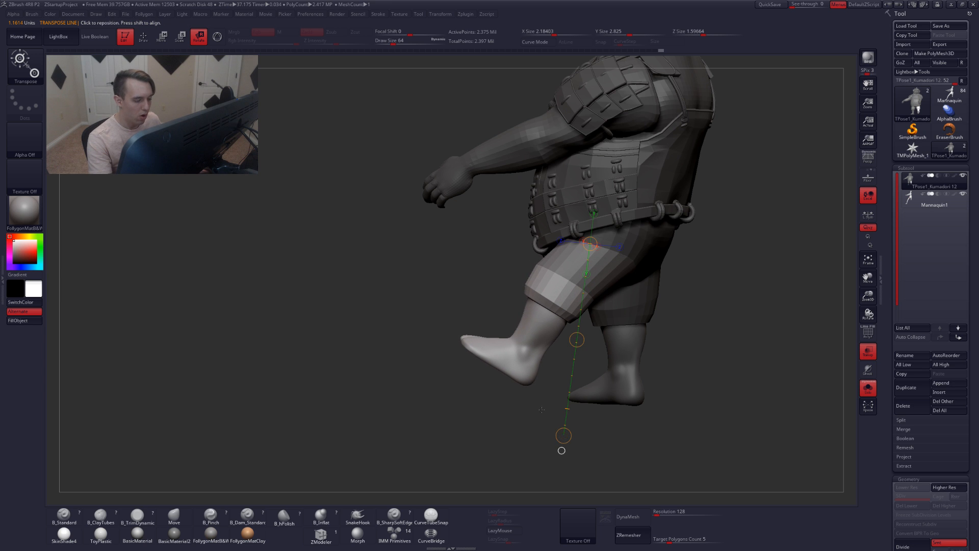
Hide the leg polygroups with Select Lasso to isolate the boot areas around both feet
key("q")
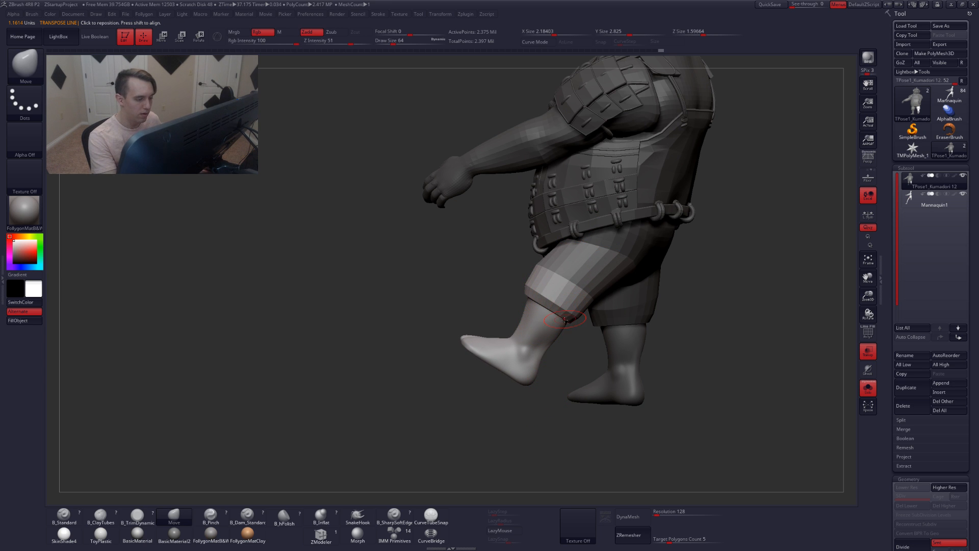
key("shift+f")
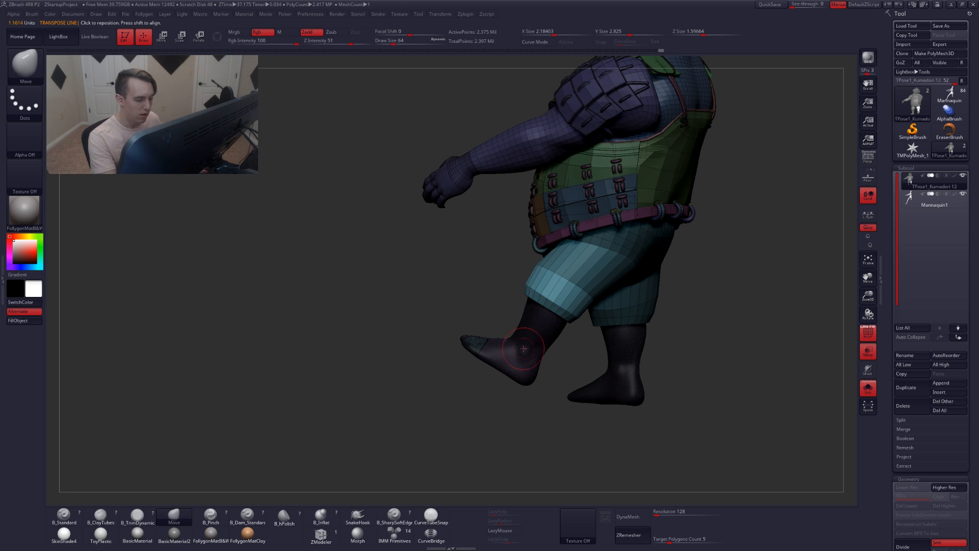
left_click(518, 359, "ctrl+alt+shift")
mouse_move(511, 336)
left_mouse_down("ctrl+alt+shift")
mouse_move(417, 355)
mouse_move(512, 404)
left_mouse_up("ctrl+alt+shift")
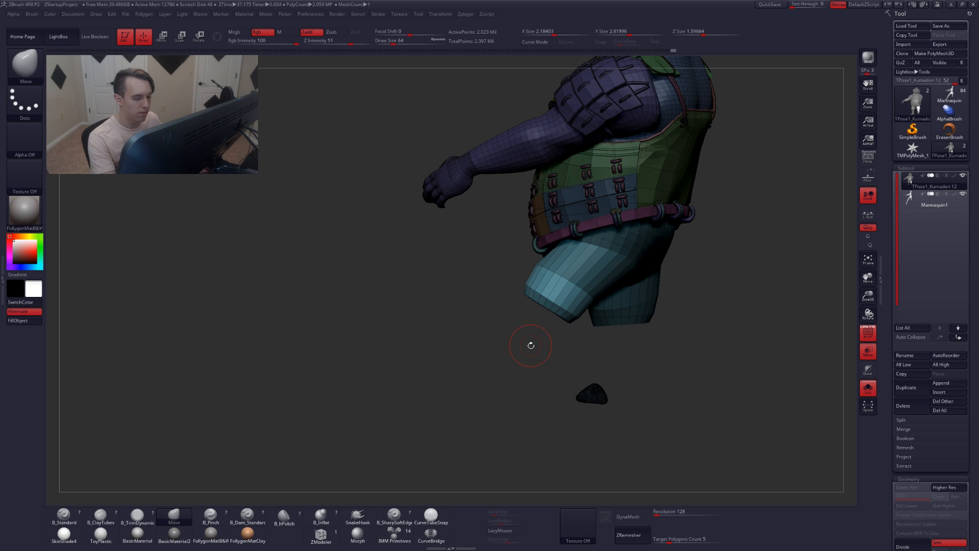
key("shift+f")
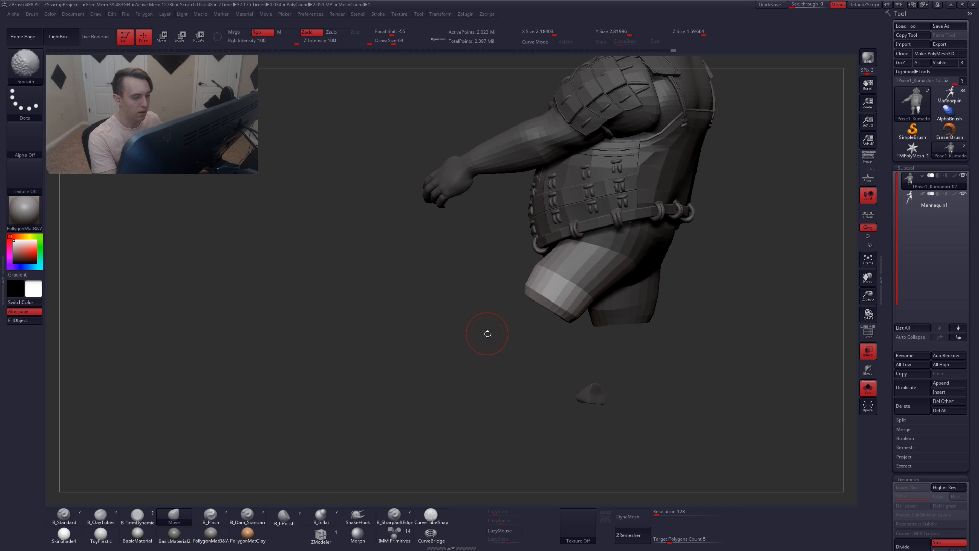
mouse_move(480, 252)
left_mouse_down("ctrl+shift")
mouse_move(655, 360)
mouse_move(474, 215)
mouse_move(452, 255)
left_mouse_up("ctrl+shift")
left_click(659, 349, "ctrl+shift")
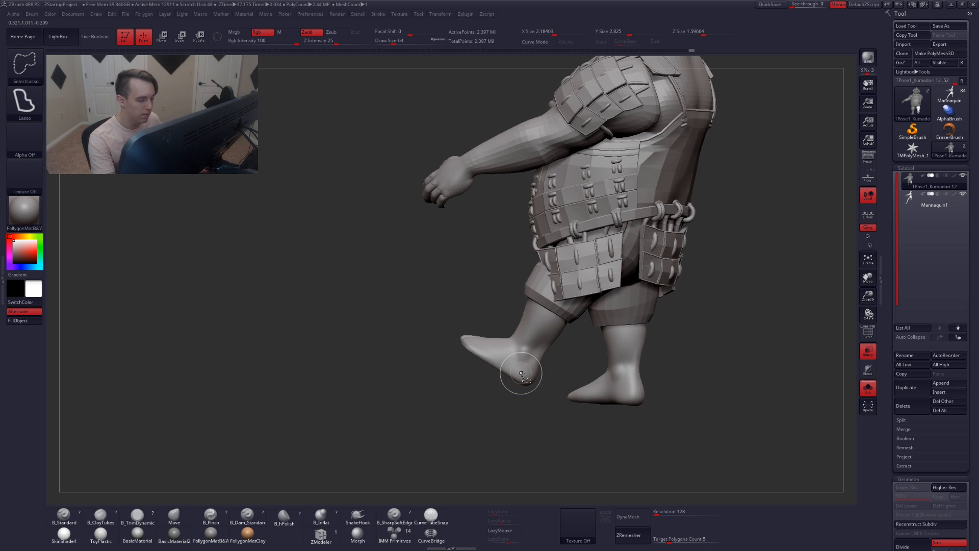
left_click(519, 381, "ctrl+shift")
left_click(498, 387, "ctrl+shift")
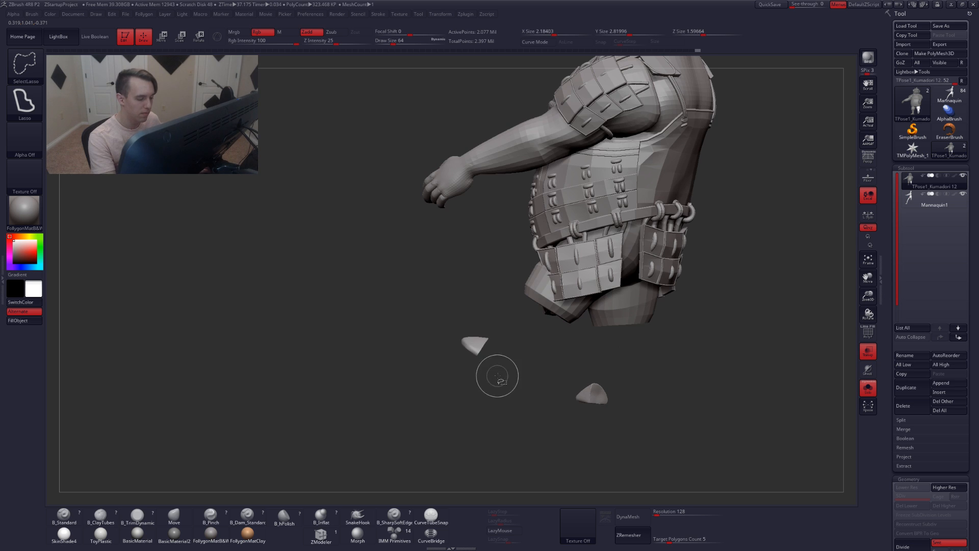
mouse_move(502, 373)
left_mouse_down("ctrl+alt+shift")
mouse_move(421, 392)
mouse_move(507, 403)
left_mouse_up("ctrl+alt+shift")
mouse_move(547, 362)
left_mouse_down()
mouse_move(516, 370)
mouse_move(522, 308)
left_mouse_up()
key("shift+f")
key("shift+f")
mouse_move(513, 245)
left_mouse_down("ctrl")
mouse_move(513, 332)
mouse_move(480, 145)
left_mouse_up("ctrl")
Group the visible boots into their own polygroups
key("ctrl+w")
left_click(625, 372, "ctrl+shift")
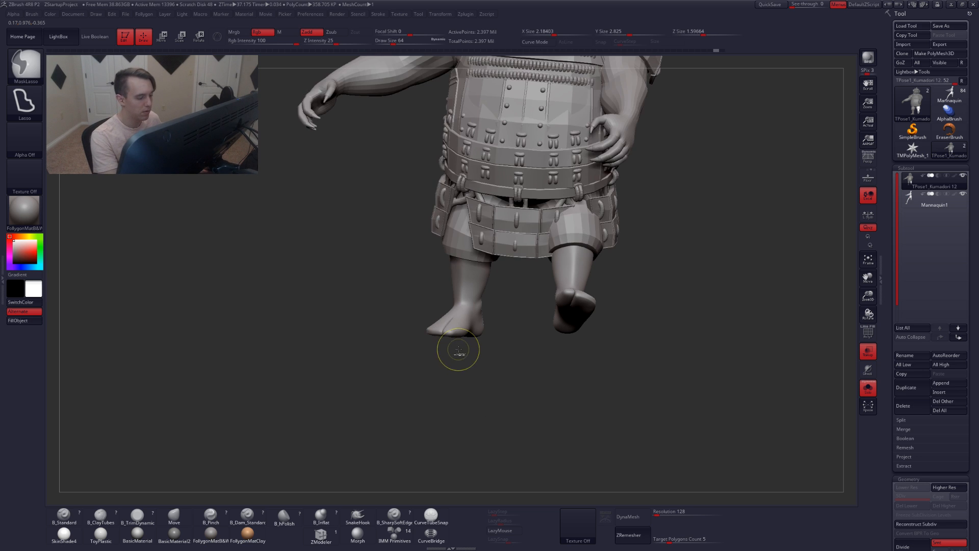
key("ctrl+z")
mouse_move(461, 372)
left_mouse_down("ctrl+shift")
mouse_move(443, 332)
mouse_move(463, 391)
left_mouse_up("ctrl+shift")
left_click_drag(540, 366, 549, 390, "ctrl+shift")
mouse_move(511, 290)
left_mouse_down("ctrl")
mouse_move(397, 406)
mouse_move(502, 214)
mouse_move(533, 385)
mouse_move(570, 183)
left_mouse_up("ctrl")
key("ctrl+w")
key("shift+f")
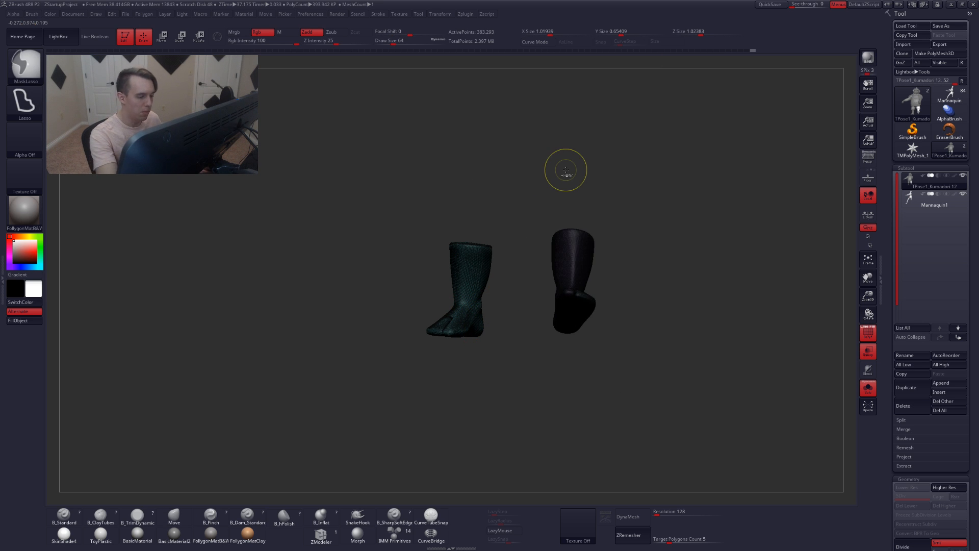
key("ctrl+w")
key("shift+f")
Unhide the model and mask everything except the right foot
left_click_drag(633, 356, 592, 367, "shift")
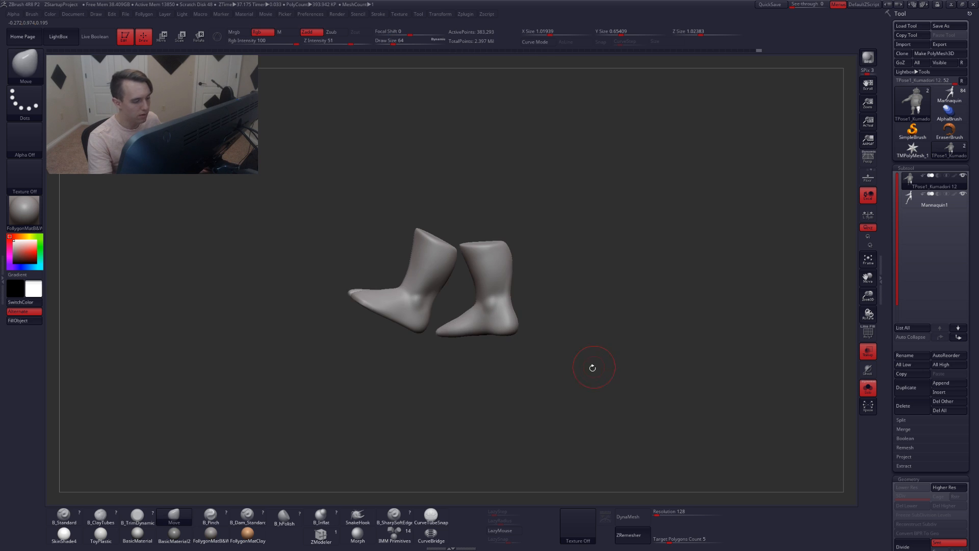
left_click_drag(472, 355, 529, 328, "alt")
left_click(504, 339, "ctrl+shift")
Rotate the right foot downward with a transpose line drawn along the lower leg
key("w")
left_click_drag(471, 288, 502, 284, "ctrl")
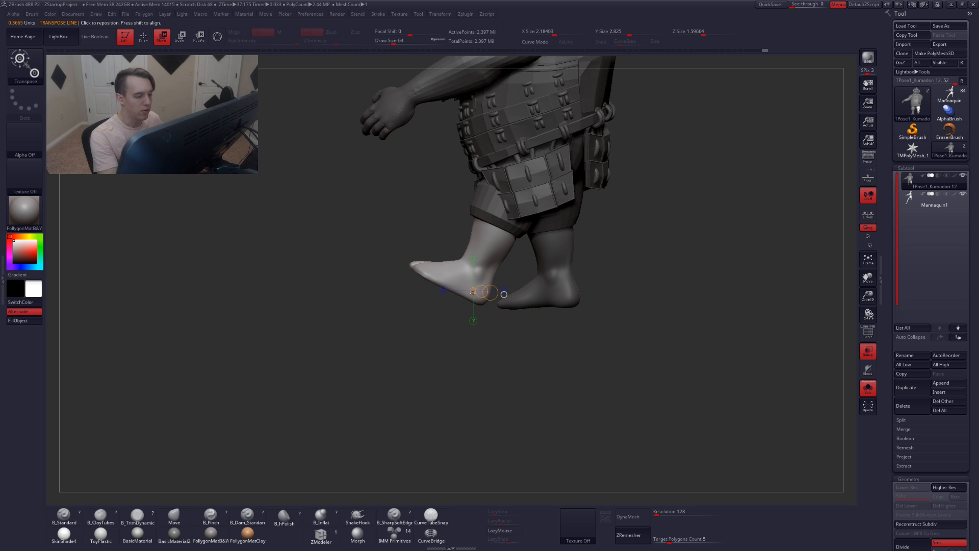
key("r")
left_click_drag(498, 229, 439, 335)
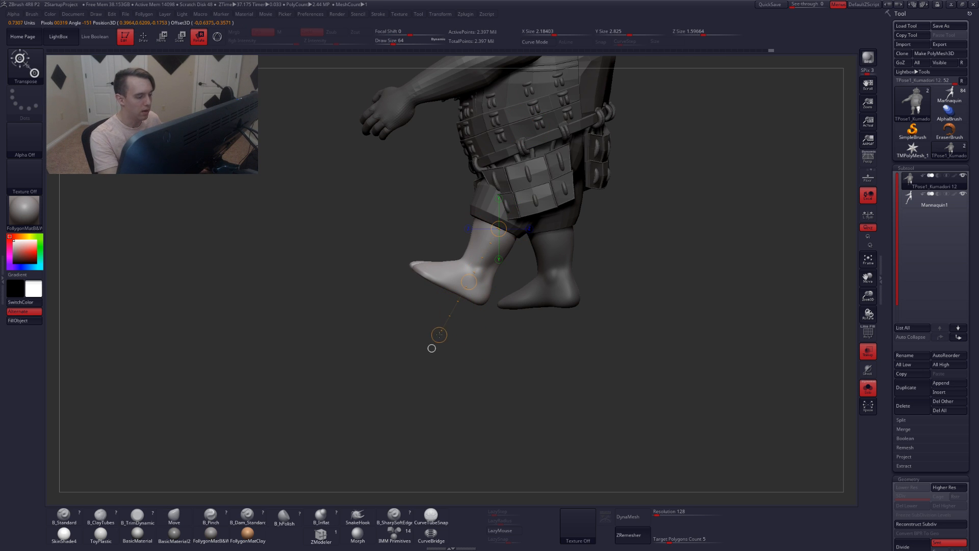
left_click_drag(469, 281, 500, 353)
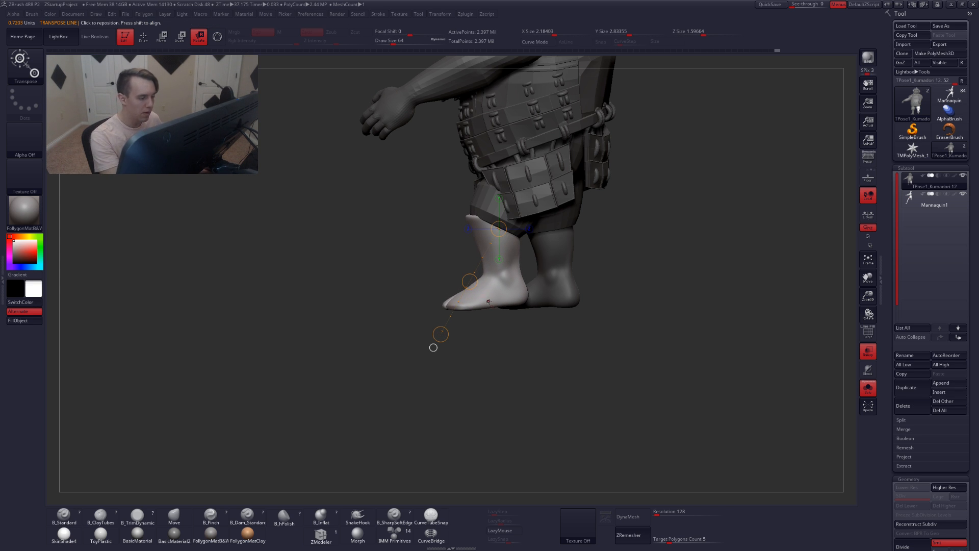
key("w")
Adjust the right foot's orientation with transpose lines across the foot and down the lower leg from the front
left_click_drag(502, 304, 545, 305)
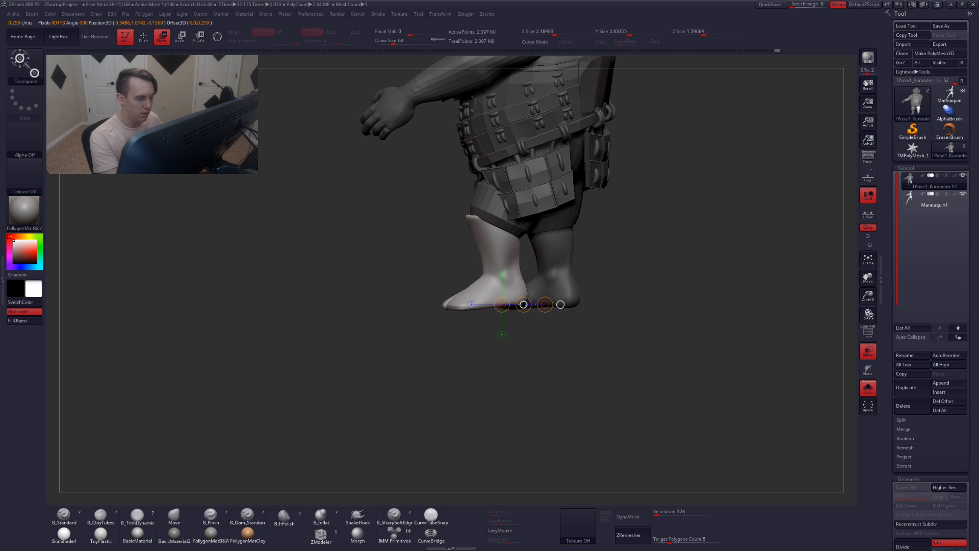
key("q")
mouse_move(454, 339)
left_mouse_down("shift")
mouse_move(530, 329)
mouse_move(540, 342)
mouse_move(519, 339)
left_mouse_up("shift")
key("r")
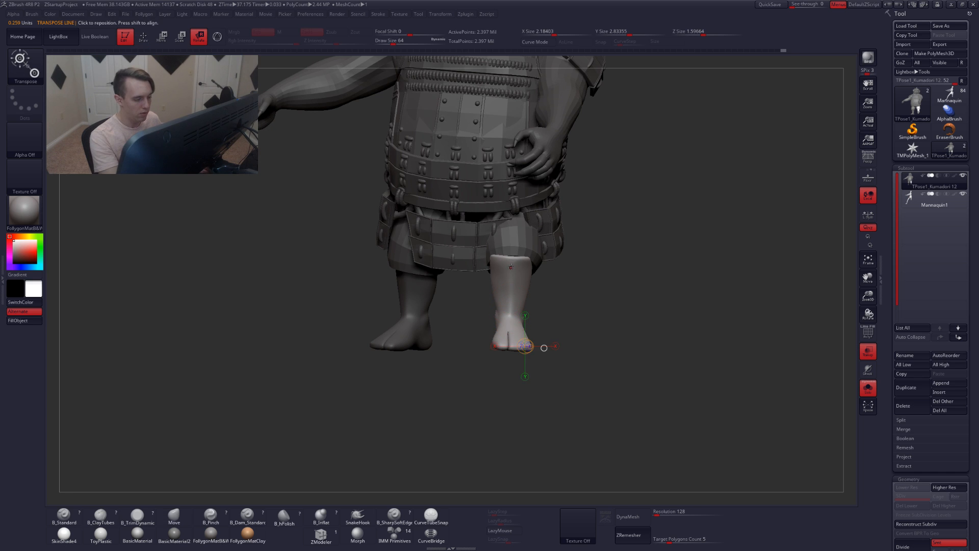
left_click_drag(513, 260, 514, 364)
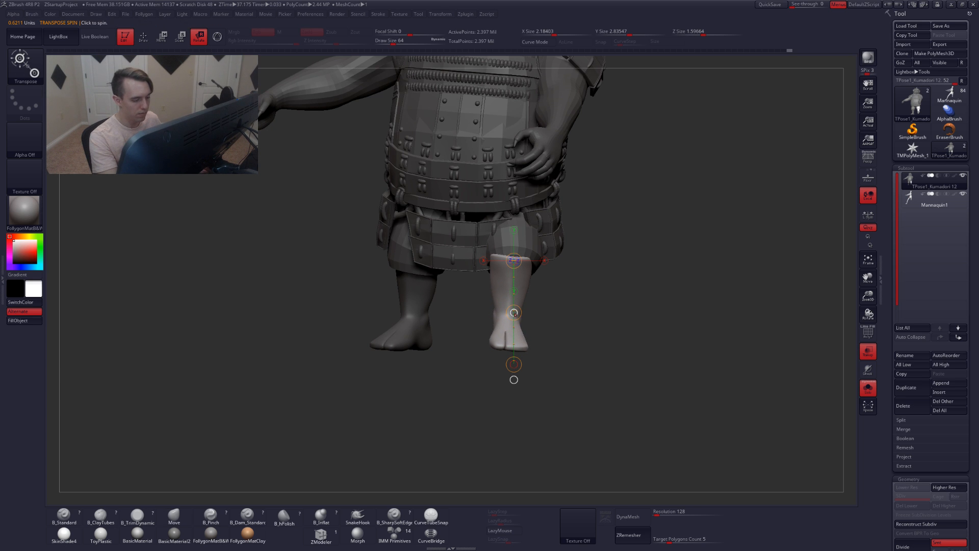
mouse_move(546, 327)
left_mouse_down()
mouse_move(534, 322)
mouse_move(610, 311)
mouse_move(579, 311)
left_mouse_up()
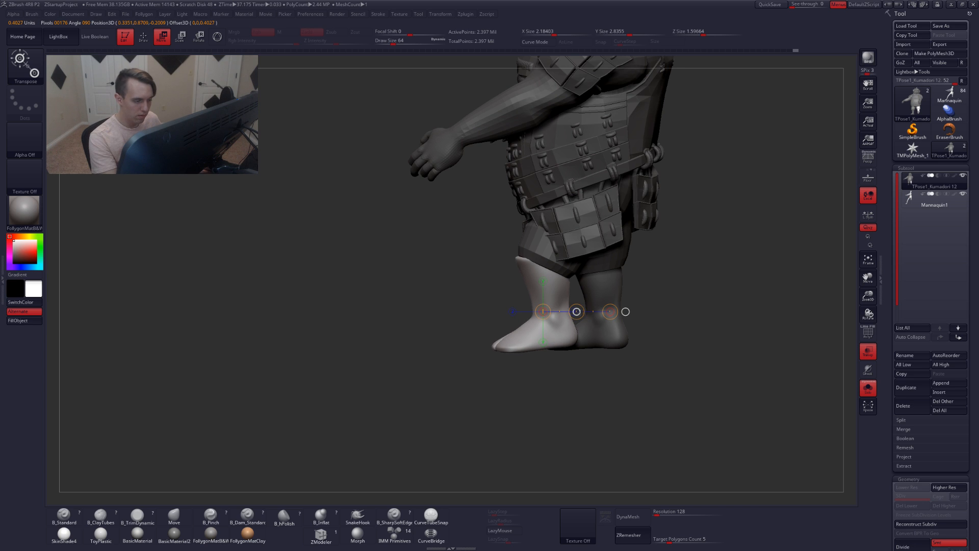
Rotate the right foot viewed from below using a transpose line along the leg
key("q")
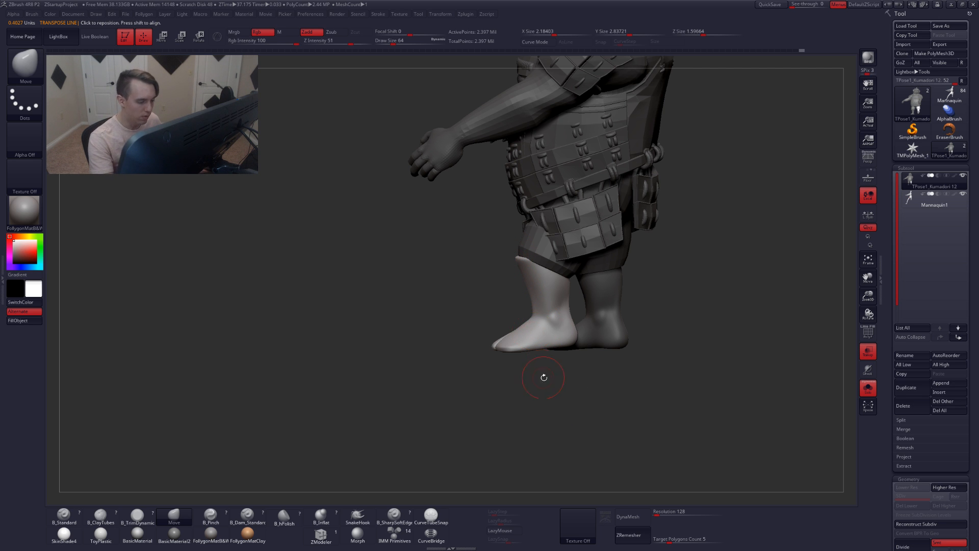
left_click_drag(545, 367, 668, 368)
mouse_move(558, 380)
left_mouse_down("alt")
mouse_move(561, 403)
mouse_move(560, 385)
left_mouse_up("alt")
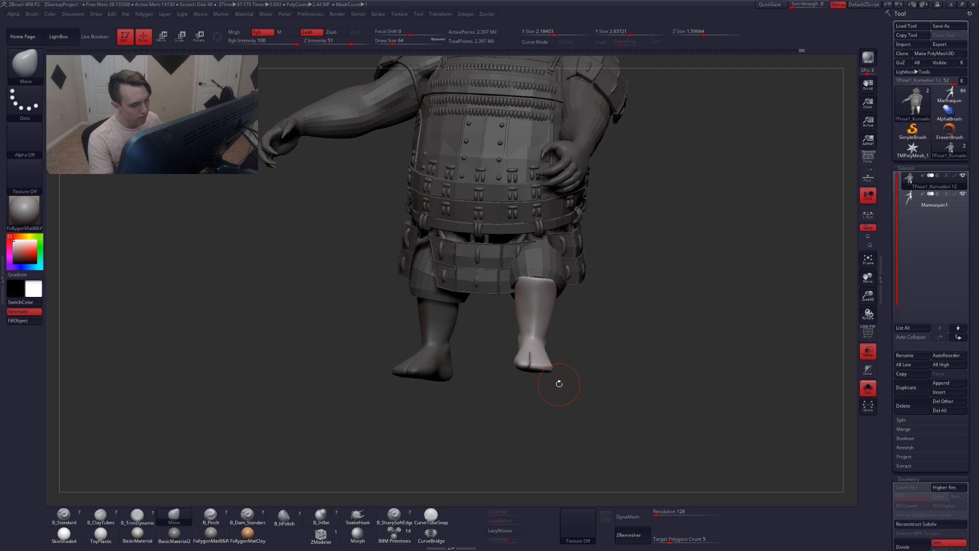
key("r")
mouse_move(538, 280)
left_mouse_down()
mouse_move(522, 429)
mouse_move(525, 393)
mouse_move(545, 355)
mouse_move(561, 359)
left_mouse_up()
left_click_drag(535, 324, 509, 386)
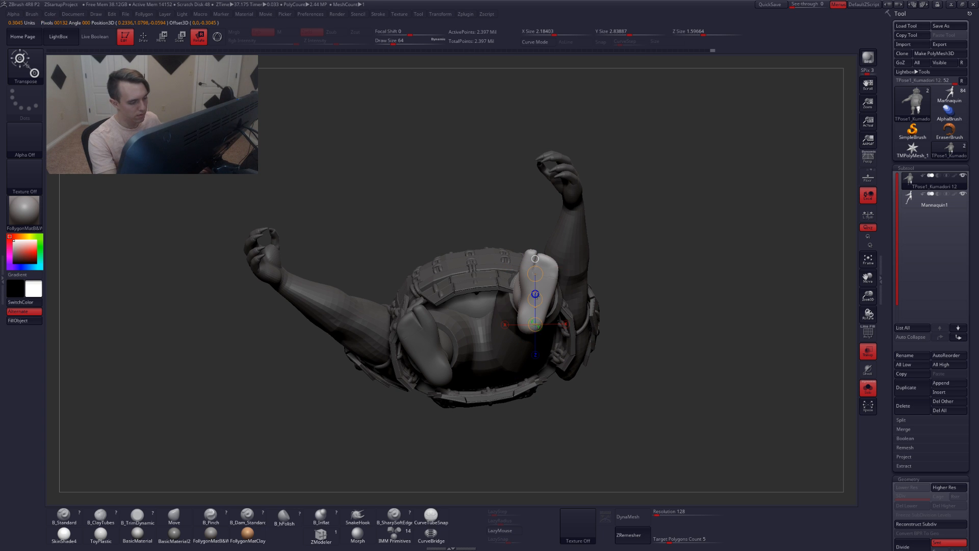
left_click_drag(536, 298, 568, 115)
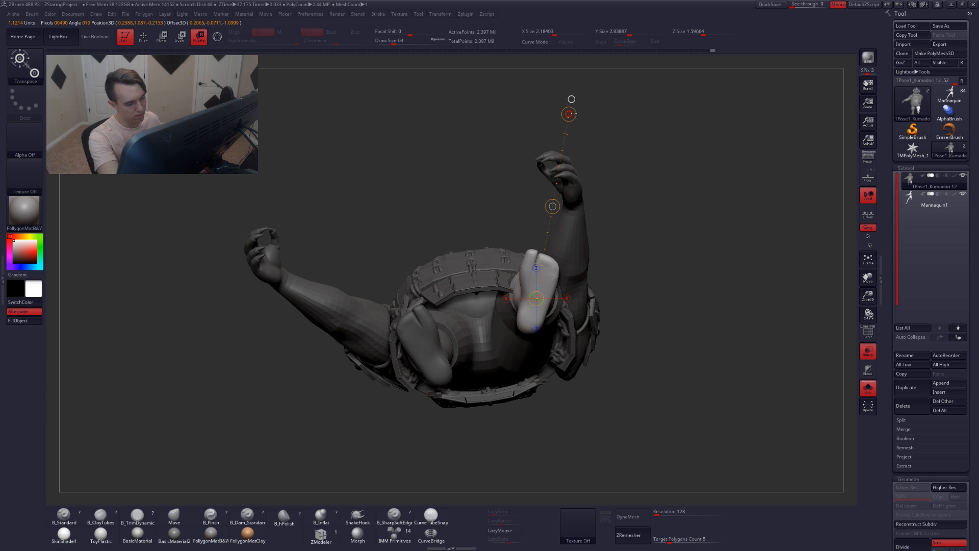
mouse_move(570, 125)
right_mouse_down()
mouse_move(601, 248)
mouse_move(598, 289)
mouse_move(619, 291)
right_mouse_up()
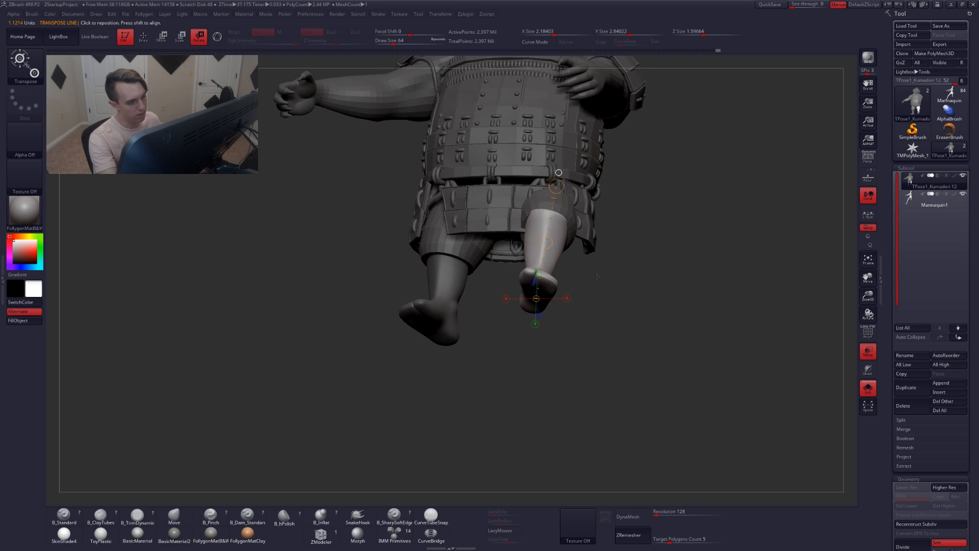
Hide the mannequin subtool and review the posed legs from the front with polyframe on
key("q")
mouse_move(553, 332)
right_mouse_down()
mouse_move(572, 375)
mouse_move(533, 379)
mouse_move(576, 355)
mouse_move(618, 370)
mouse_move(619, 402)
right_mouse_up()
left_click(934, 200)
mouse_move(615, 384)
right_mouse_down()
mouse_move(617, 415)
mouse_move(631, 384)
right_mouse_up()
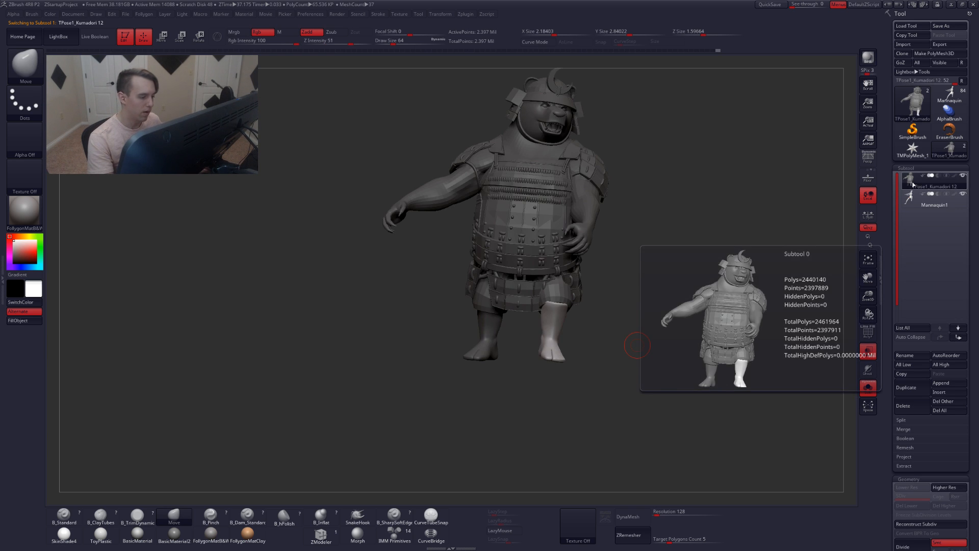
right_click_drag(534, 386, 552, 381)
right_click_drag(525, 322, 537, 339, "ctrl")
left_click_drag(570, 333, 558, 321, "ctrl")
key("shift+f")
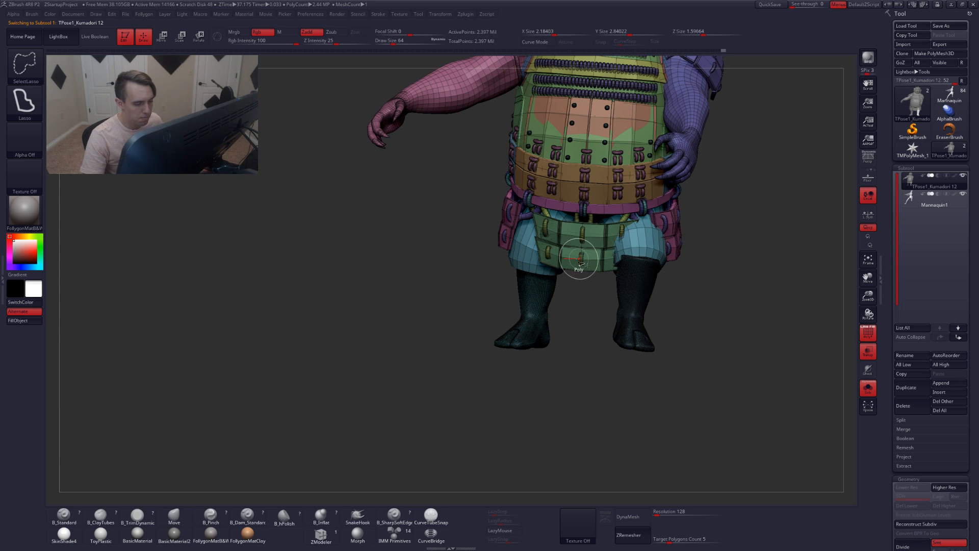
Hide the armour skirt and pouch polygroups around the right leg and switch to transpose rotation
left_click(580, 260, "ctrl+shift")
left_click_drag(586, 304, 575, 281, "ctrl+shift")
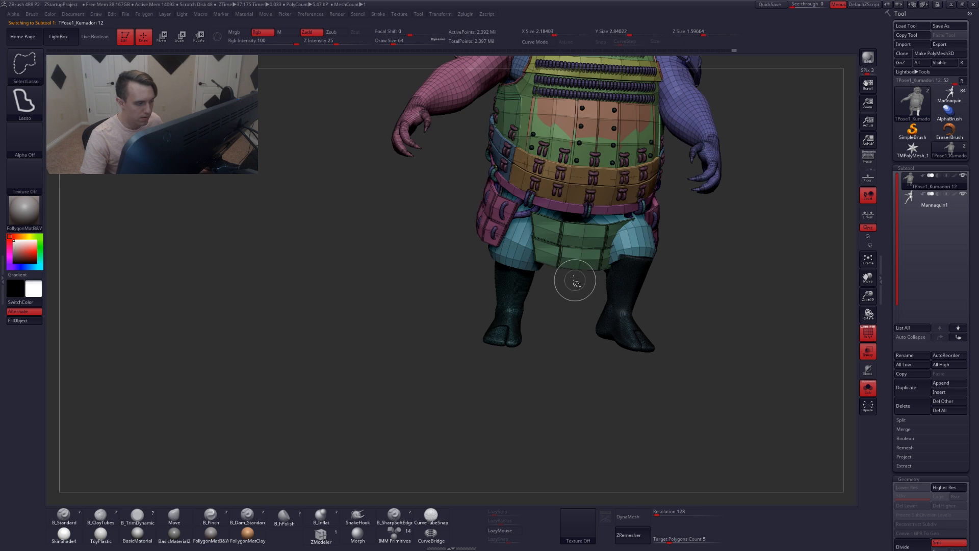
left_click(563, 259, "ctrl+shift")
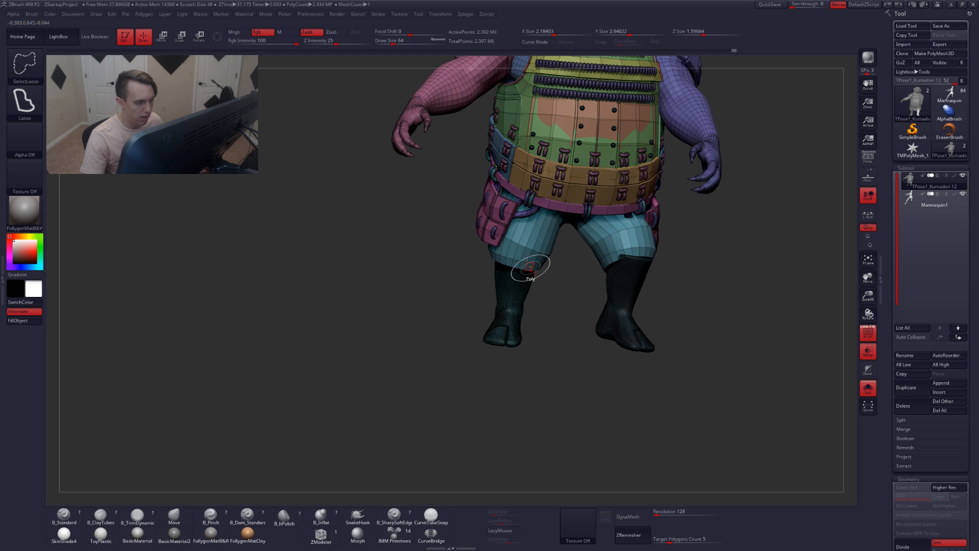
right_click_drag(528, 269, 554, 267)
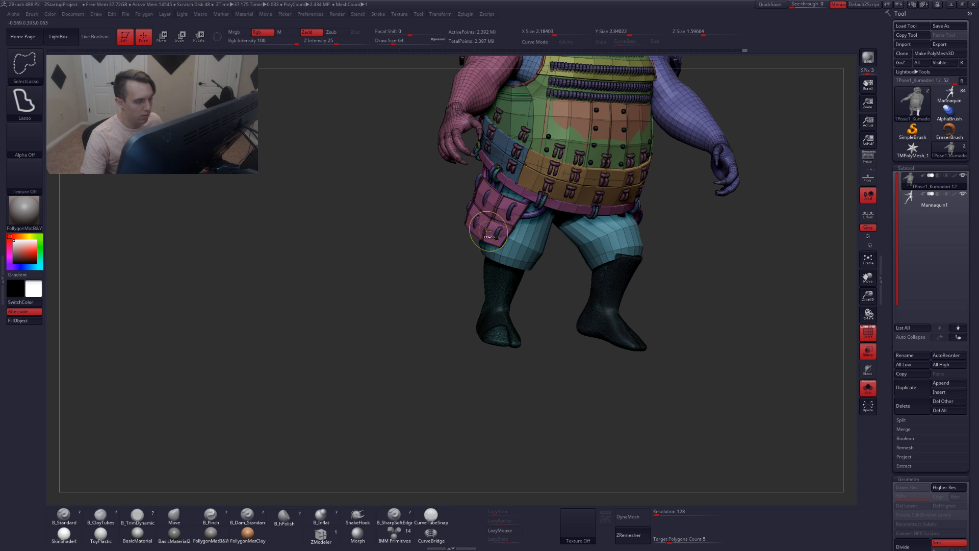
key("ctrl+z")
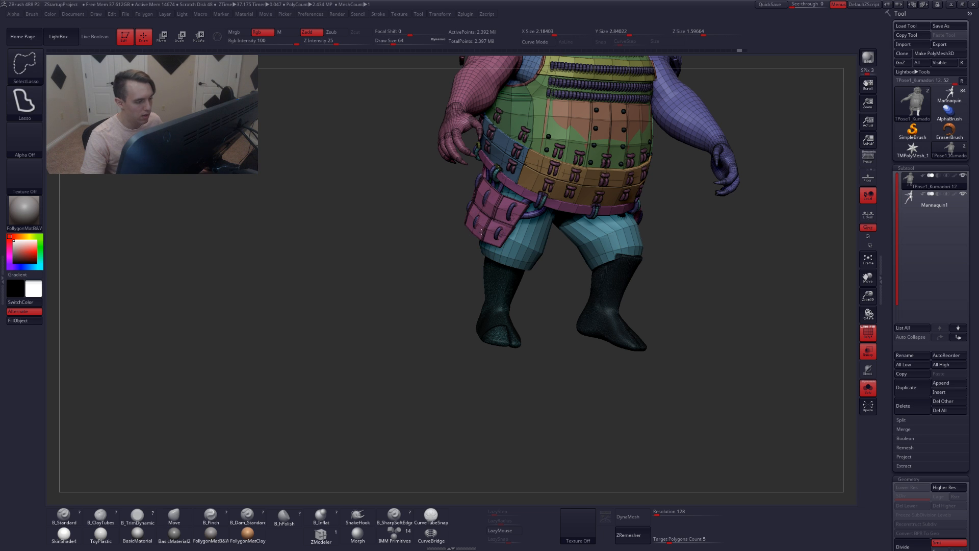
right_click_drag(505, 263, 528, 224, "ctrl")
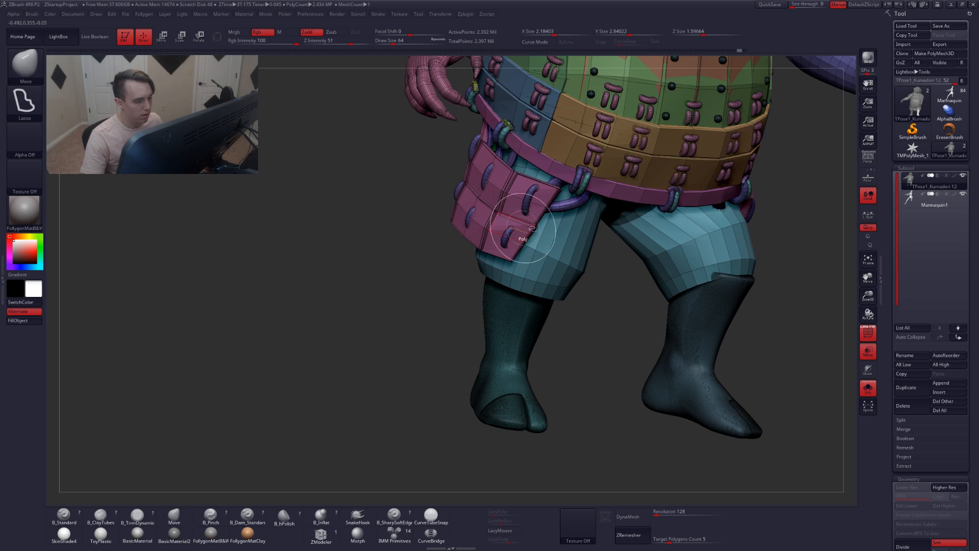
left_click(525, 205, "ctrl+shift")
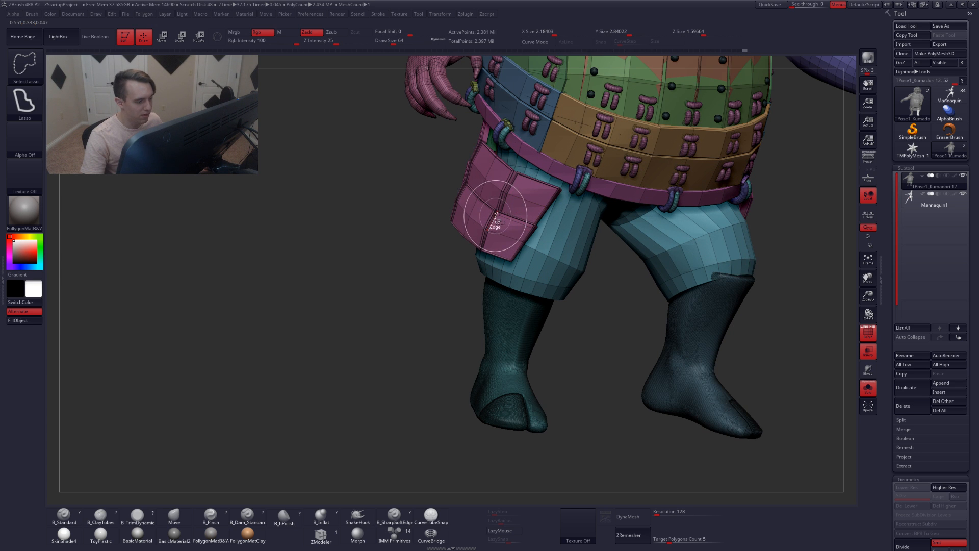
left_click(525, 231, "ctrl+shift")
right_click_drag(568, 280, 516, 301, "ctrl")
right_click_drag(516, 302, 483, 228)
right_click_drag(466, 193, 473, 196, "ctrl")
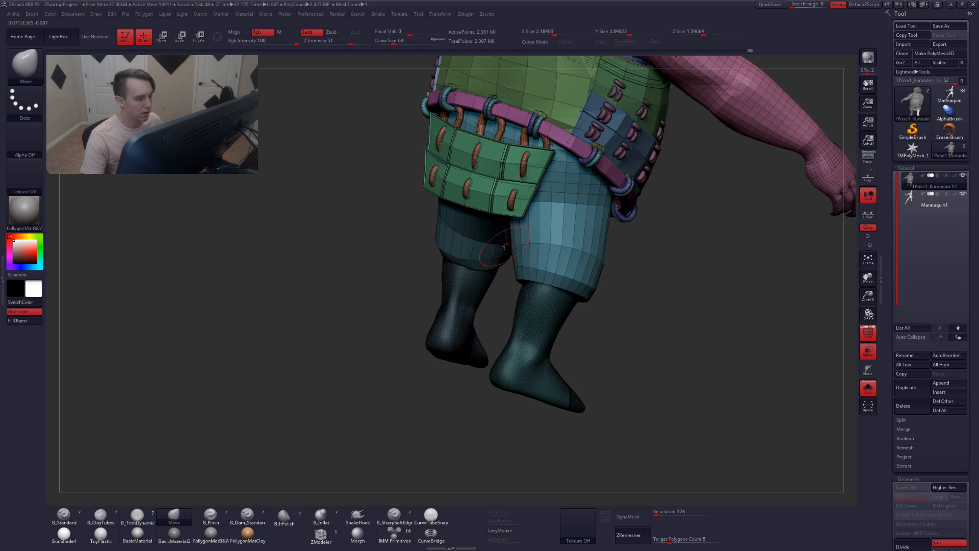
left_click(478, 195, "ctrl+shift")
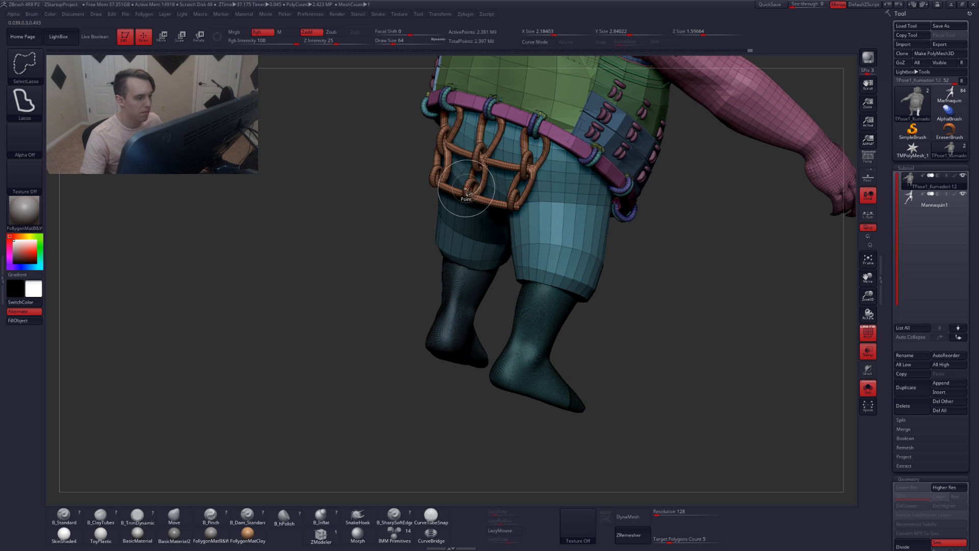
left_click(479, 155, "ctrl+shift")
mouse_move(630, 326)
right_mouse_down()
mouse_move(448, 298)
mouse_move(541, 296)
mouse_move(505, 292)
mouse_move(572, 302)
mouse_move(572, 259)
mouse_move(492, 301)
right_mouse_up()
key("shift+f")
mouse_move(540, 278)
left_mouse_down("ctrl")
mouse_move(441, 278)
mouse_move(535, 423)
mouse_move(543, 387)
left_mouse_up("ctrl")
left_click(546, 375, "ctrl")
key("r")
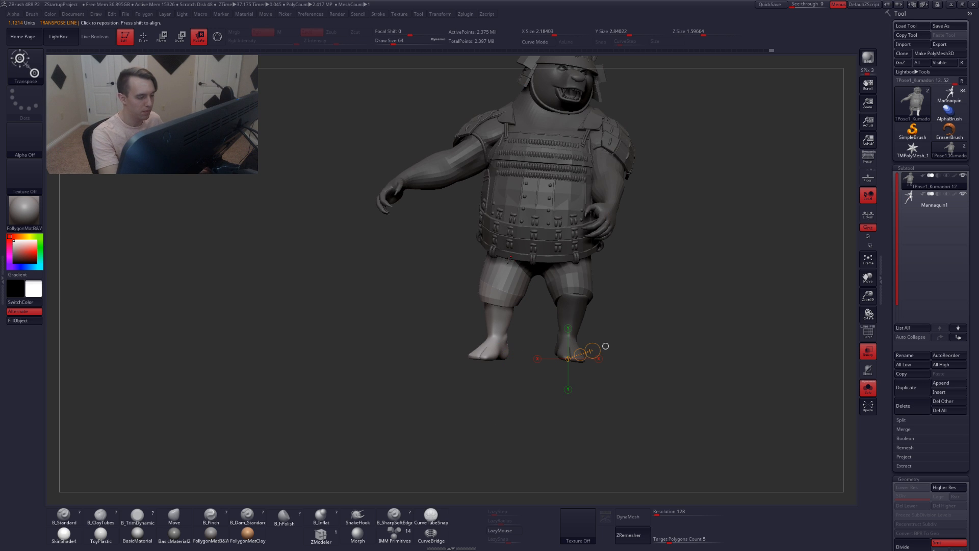
Rotate the right lower leg with a transpose line drawn down from the knee to the foot
mouse_move(510, 256)
left_mouse_down()
mouse_move(480, 407)
mouse_move(445, 402)
mouse_move(572, 347)
left_mouse_up()
right_click_drag(572, 347, 530, 273, "ctrl")
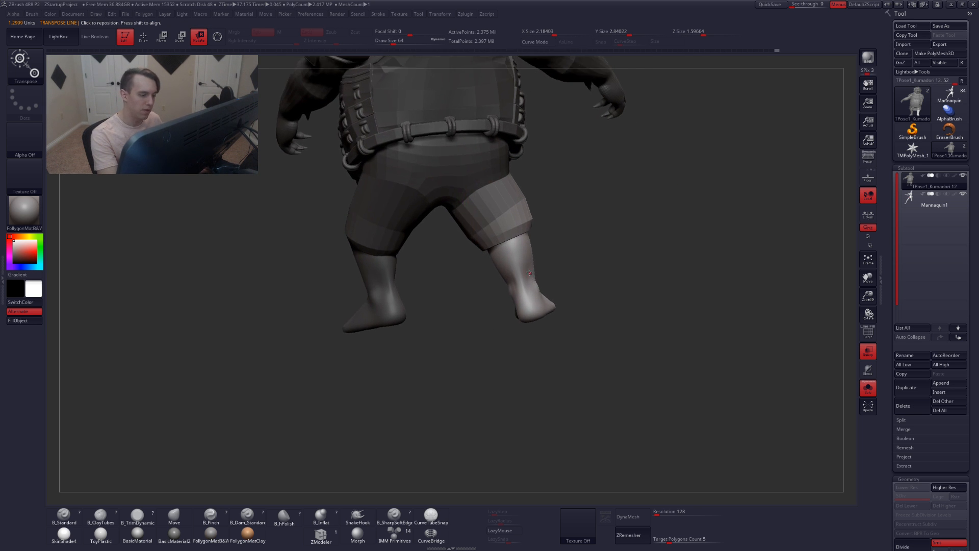
left_click_drag(530, 294, 500, 203)
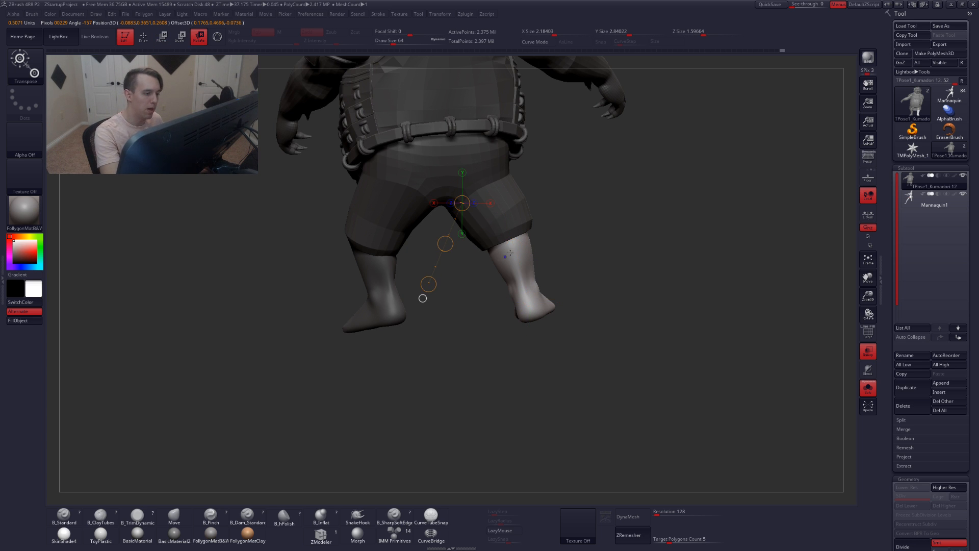
mouse_move(510, 255)
left_mouse_down()
mouse_move(550, 389)
mouse_move(563, 375)
mouse_move(521, 333)
mouse_move(409, 278)
mouse_move(490, 344)
mouse_move(448, 356)
mouse_move(549, 320)
left_mouse_up()
key("ctrl+z")
key("q")
key("r")
left_click_drag(531, 234, 531, 289)
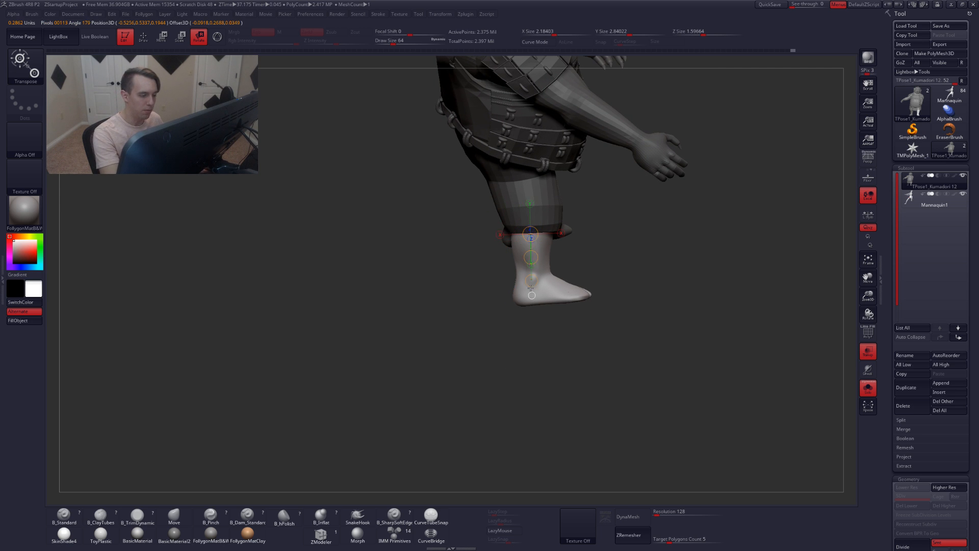
left_click_drag(536, 376, 517, 375)
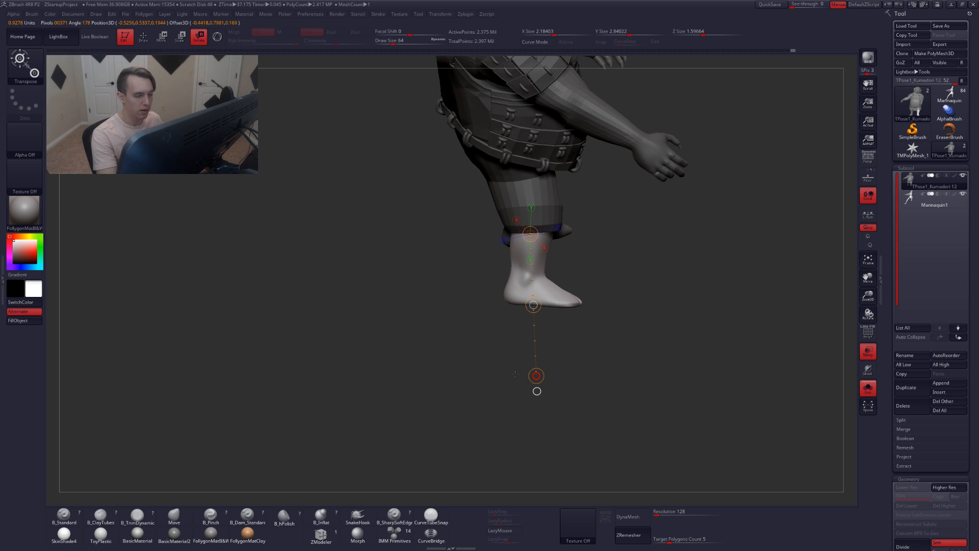
left_click_drag(598, 347, 510, 341)
Mask the right leg and rotate it forward from the hip with a transpose line
key("q")
key("r")
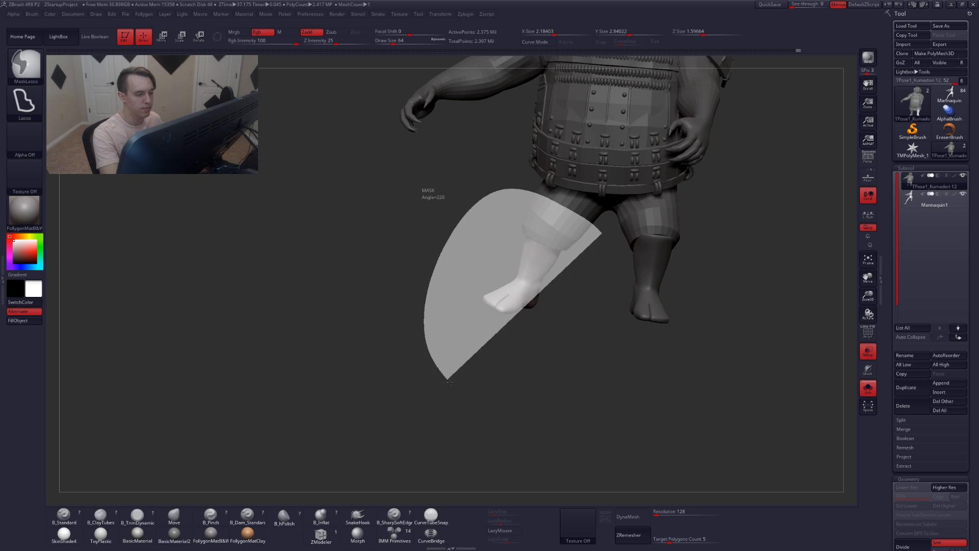
left_click_drag(530, 233, 462, 355)
right_click_drag(558, 211, 589, 207)
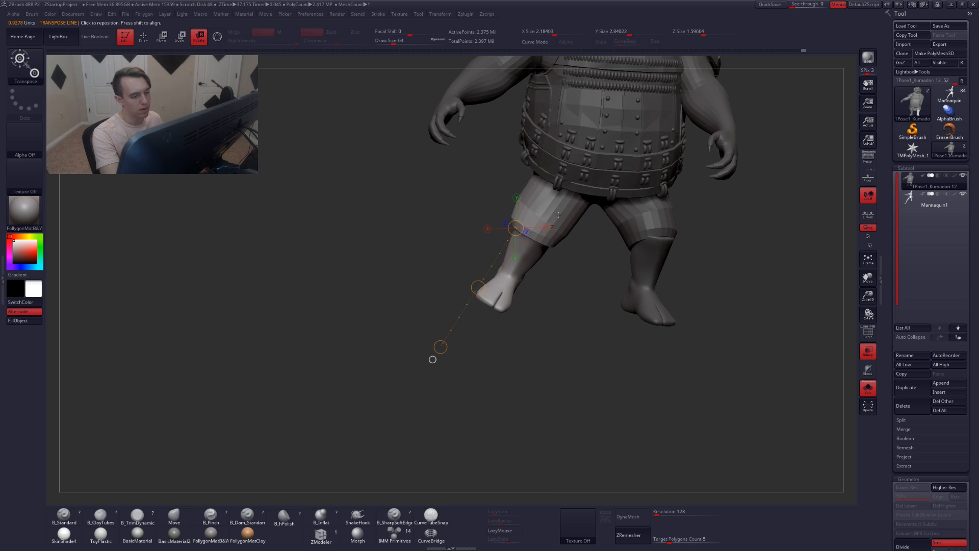
left_click_drag(560, 184, 554, 198)
left_click_drag(466, 338, 468, 339)
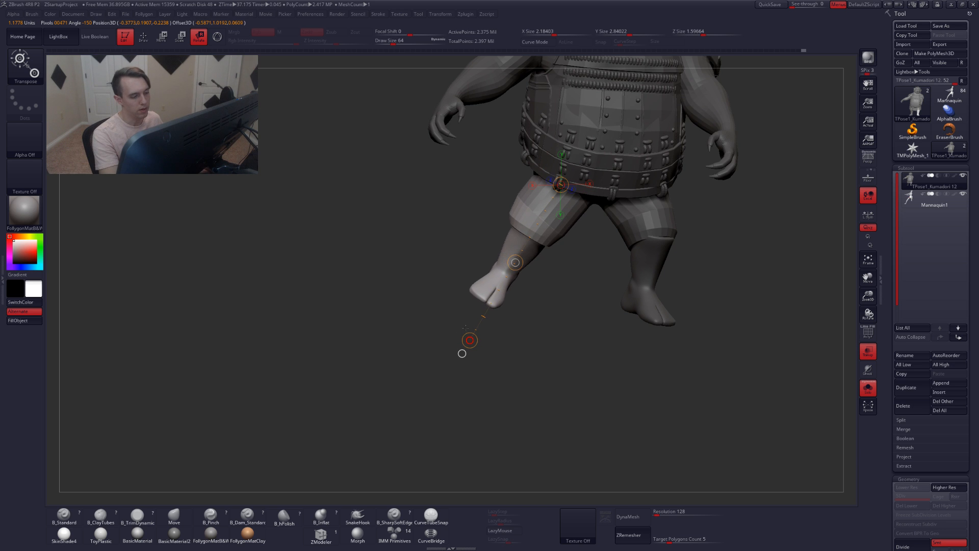
left_click_drag(689, 332, 646, 329)
Compare with the mannequin subtool's leg pose, then return to the bear subtool
left_click(914, 201)
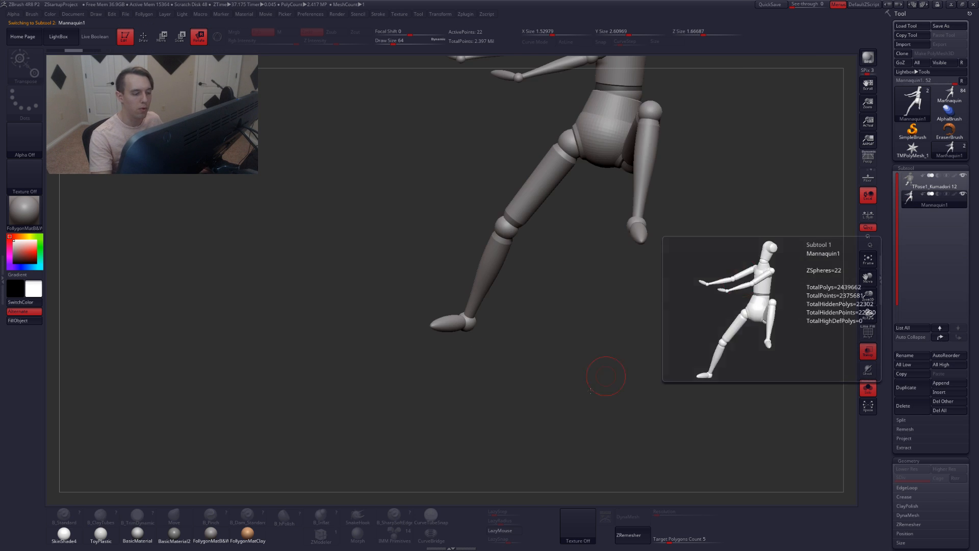
left_click_drag(605, 376, 590, 412)
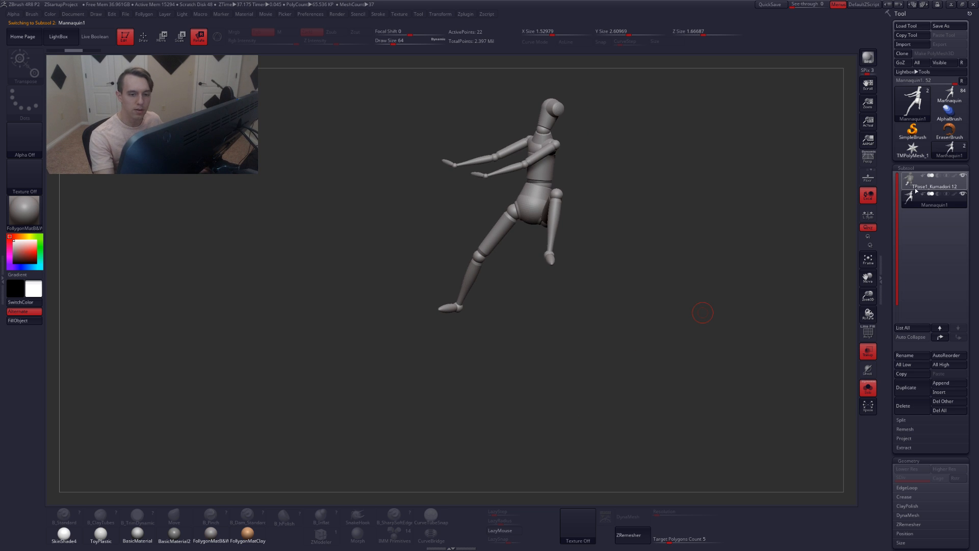
left_click(915, 189)
left_click_drag(632, 295, 676, 298)
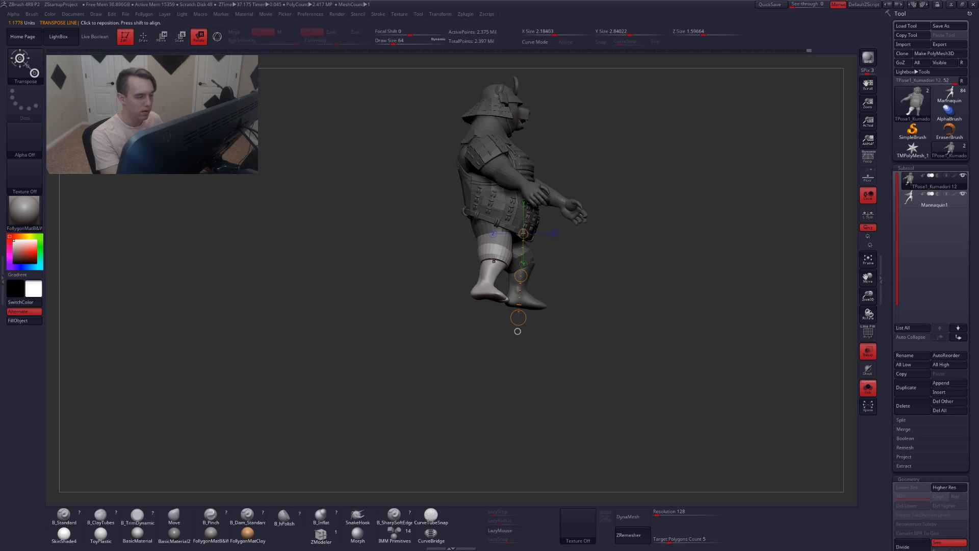
Rotate the right leg from the side view using a transpose line drawn down along the leg
key("q")
right_click_drag(501, 270, 498, 253, "ctrl")
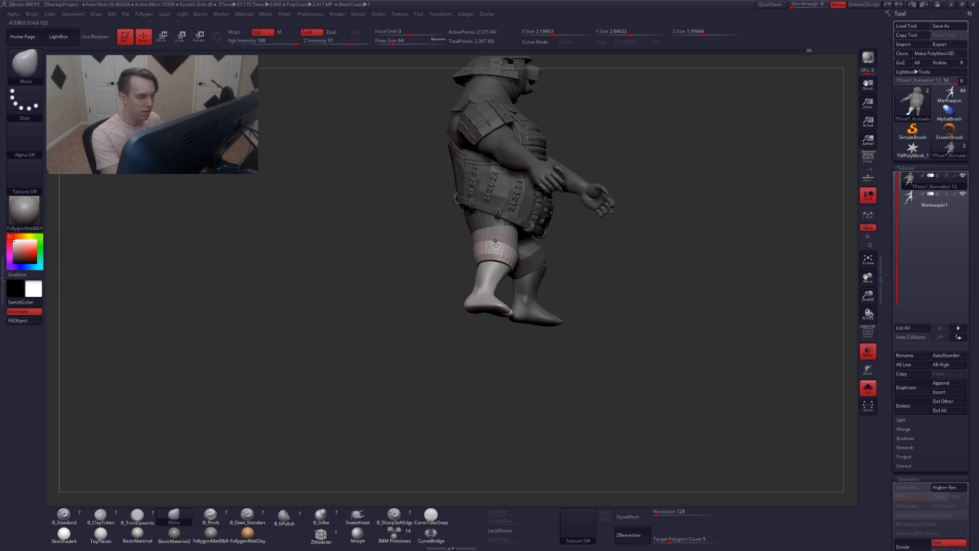
left_click(499, 253, "ctrl")
key("r")
left_click_drag(493, 227, 495, 264, "shift")
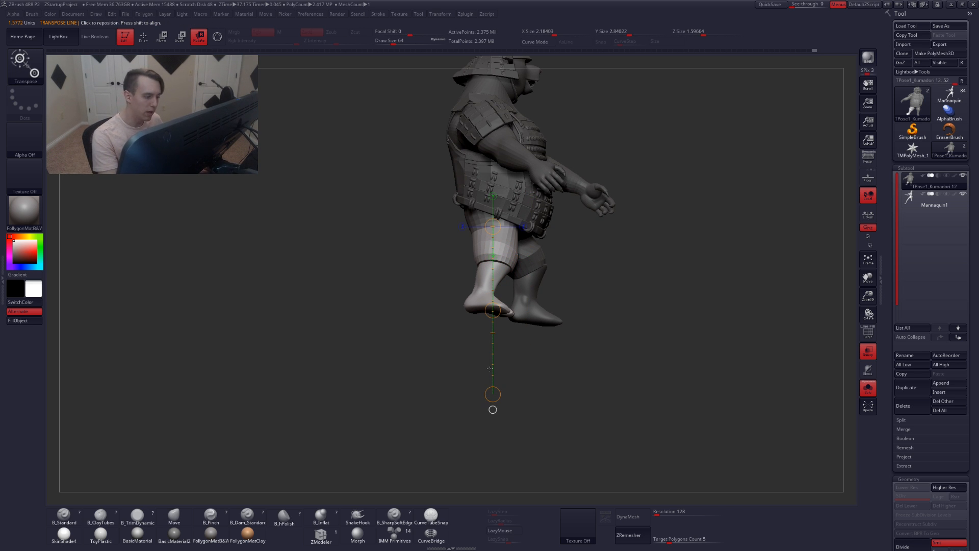
left_click_drag(493, 394, 569, 425)
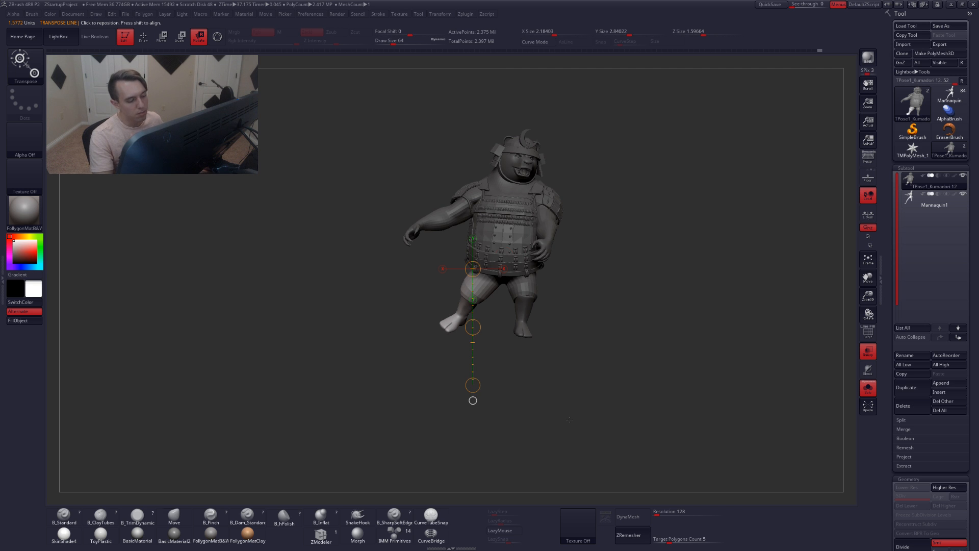
key("q")
left_click(597, 377, "ctrl+shift")
left_click_drag(596, 380, 591, 385, "ctrl")
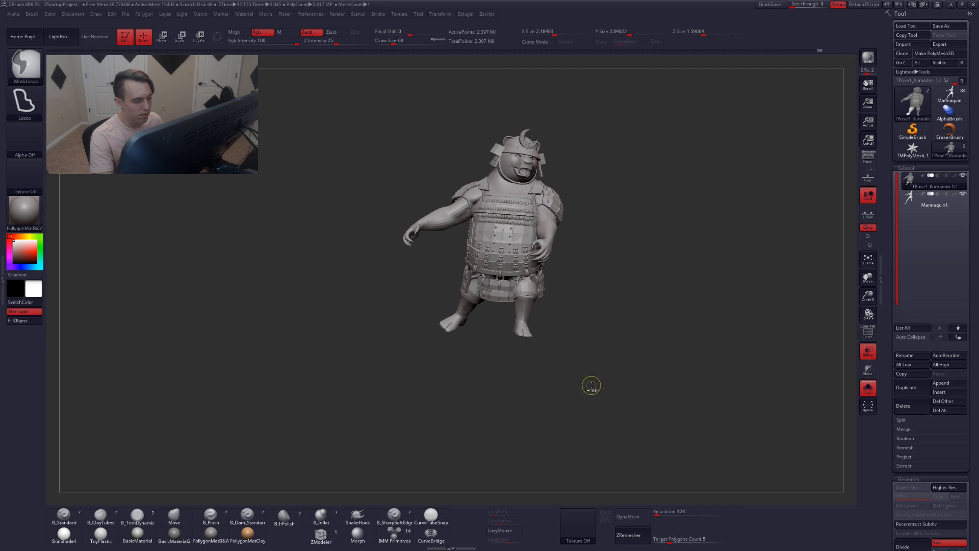
mouse_move(512, 387)
left_mouse_down("alt")
mouse_move(517, 395)
mouse_move(505, 319)
left_mouse_up("alt")
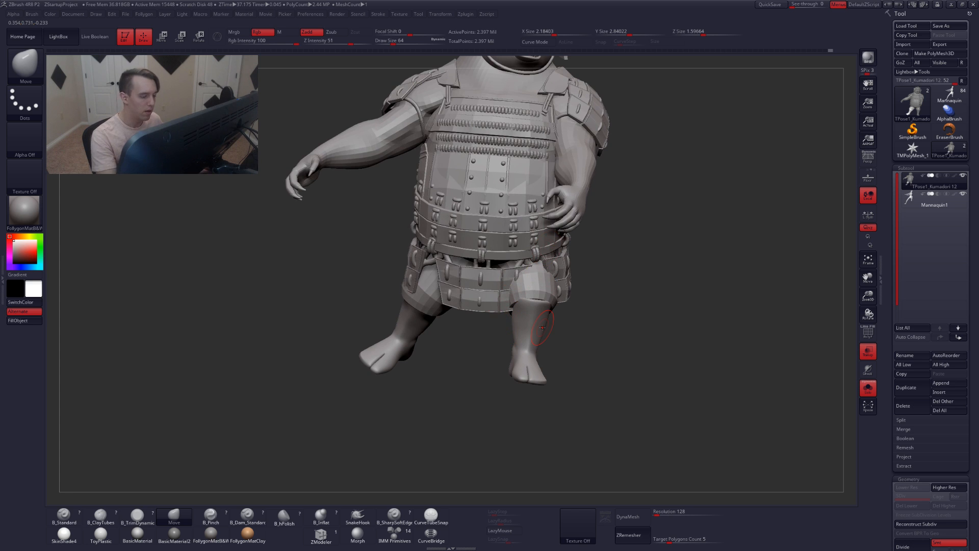
left_click_drag(589, 388, 609, 351)
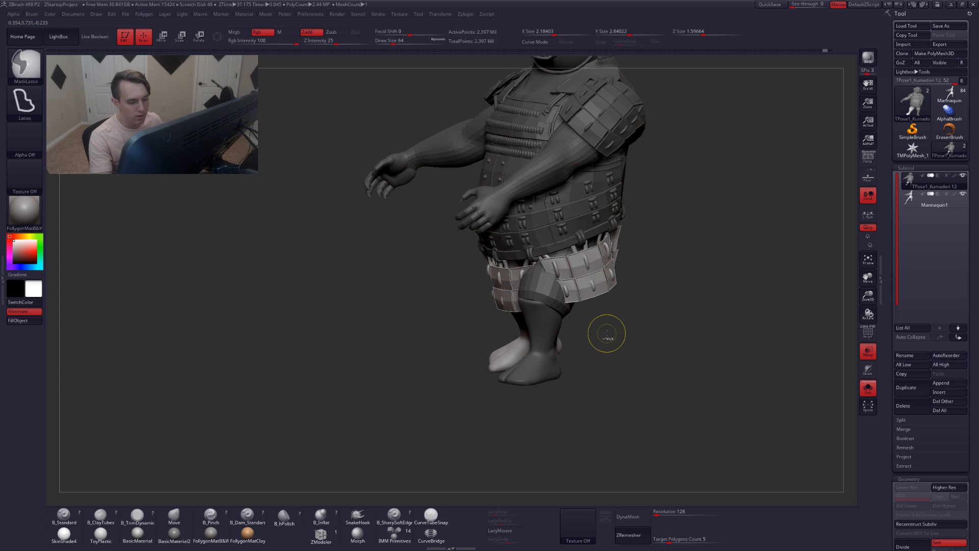
key("ctrl+z")
key("ctrl+z")
Isolate the belt and skirt pieces on their own with polyframe displayed
mouse_move(654, 367)
left_mouse_down("ctrl+shift")
mouse_move(654, 388)
mouse_move(668, 384)
left_mouse_up("ctrl+shift")
key("shift+f")
left_click(665, 382, "ctrl+shift")
key("shift+f")
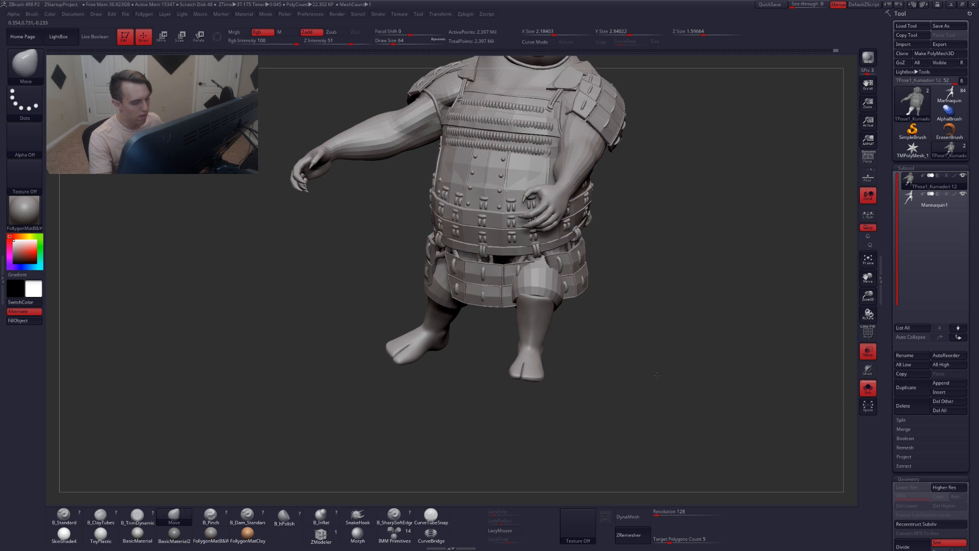
key("f")
left_click(655, 375, "ctrl+shift")
left_click(655, 383, "ctrl+shift")
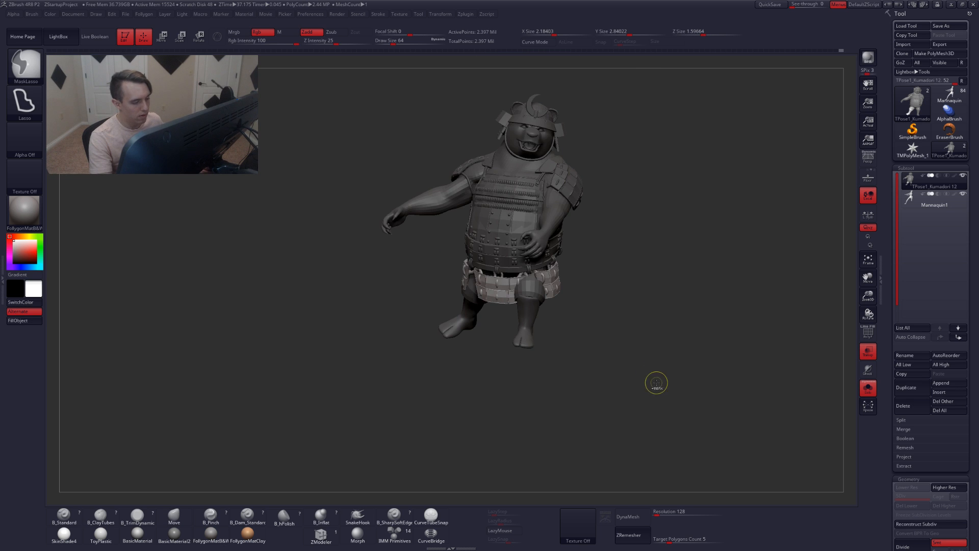
mouse_move(539, 302)
left_mouse_down()
mouse_move(627, 301)
mouse_move(461, 292)
mouse_move(530, 337)
mouse_move(597, 415)
left_mouse_up()
left_click(607, 382, "ctrl")
left_click(596, 415, "ctrl")
left_click_drag(516, 331, 536, 349, "alt")
key("shift+f")
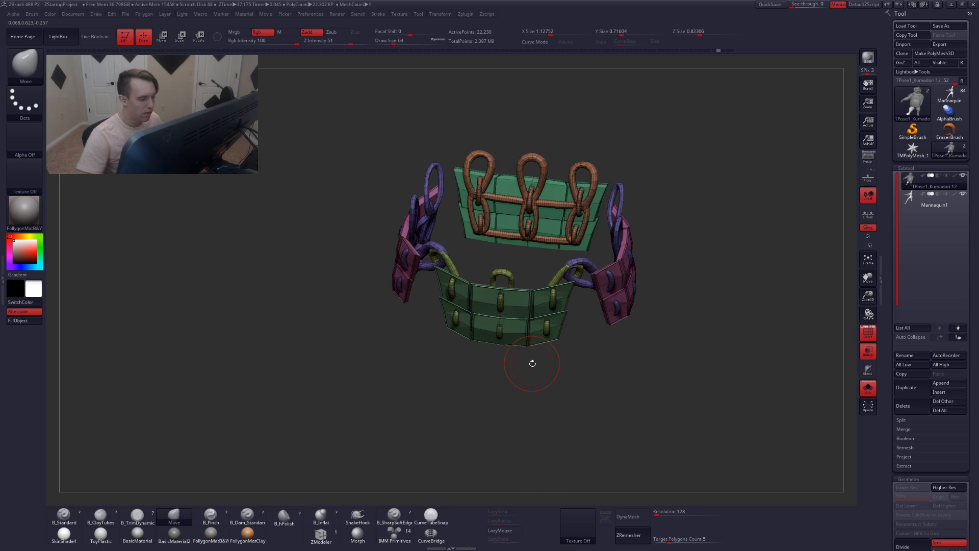
Hide the rope loop and pink side-pouch polygroups, leaving the front and back belt panels
key("ctrl+shift")
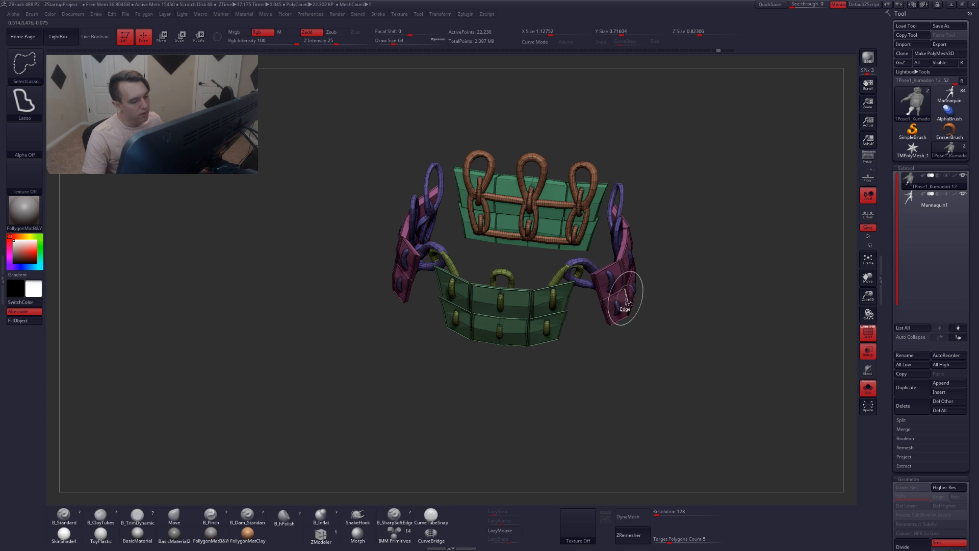
left_click(607, 289, "ctrl+shift")
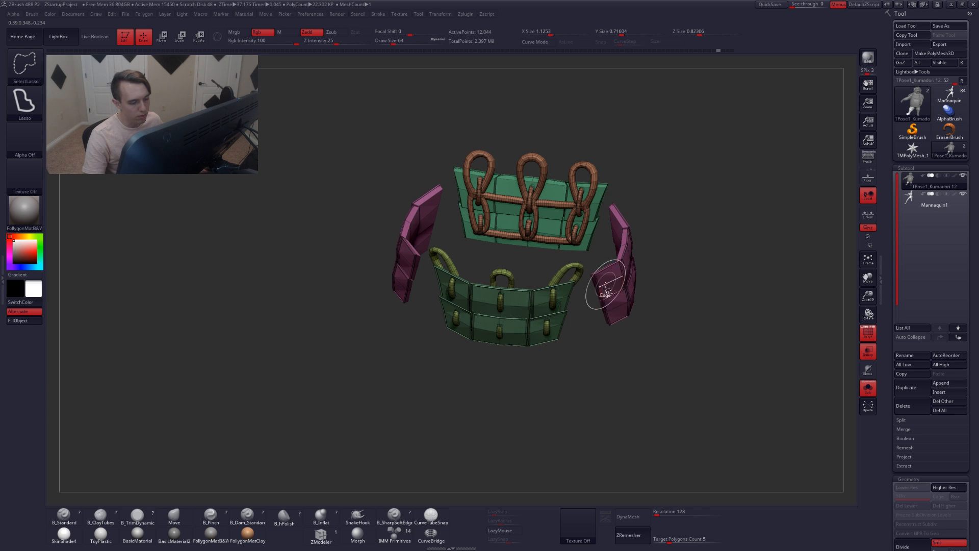
left_click(606, 292, "ctrl+shift")
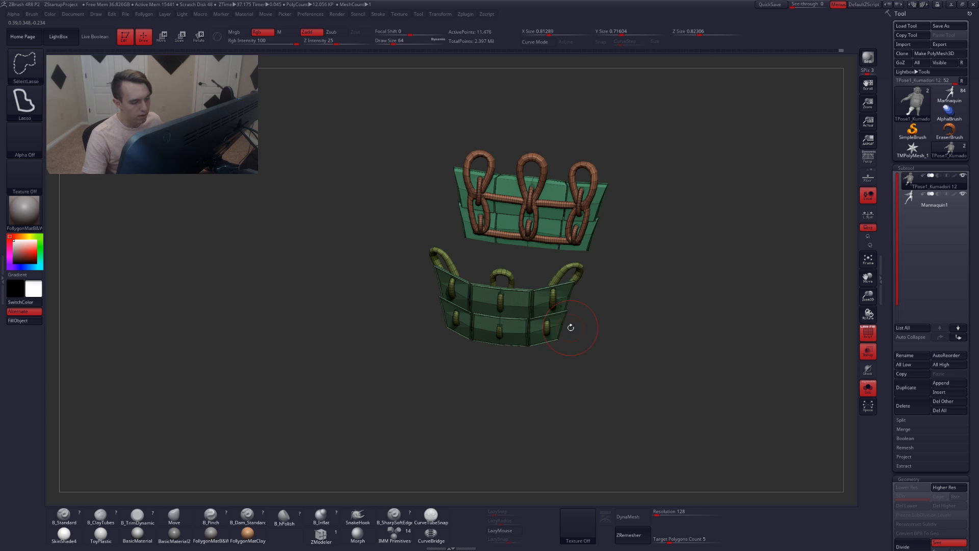
left_click_drag(571, 327, 620, 302)
mouse_move(375, 224)
left_mouse_down("ctrl")
mouse_move(633, 267)
mouse_move(347, 265)
mouse_move(341, 227)
left_mouse_up("ctrl")
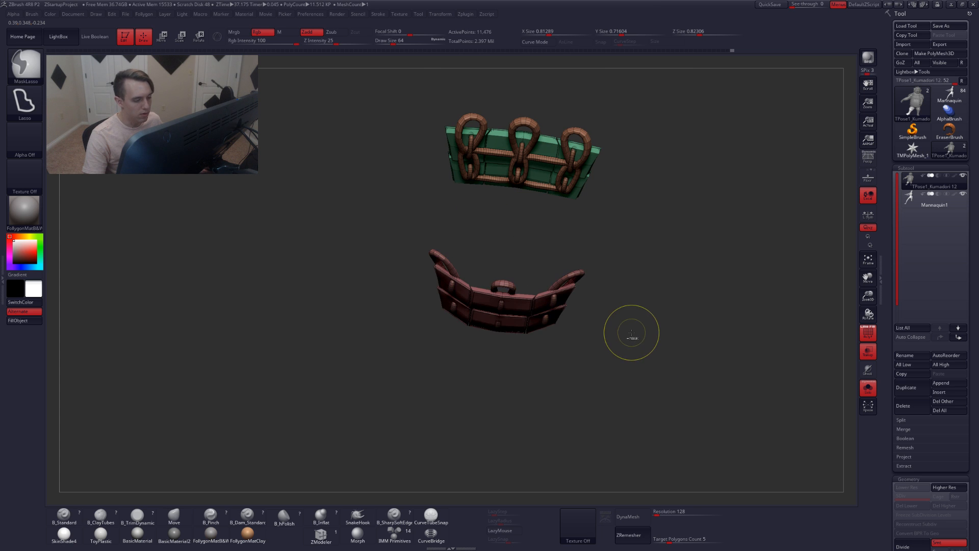
left_click_drag(631, 332, 662, 275)
mouse_move(739, 242)
left_mouse_down("ctrl")
mouse_move(452, 245)
mouse_move(343, 131)
mouse_move(341, 149)
left_mouse_up("ctrl")
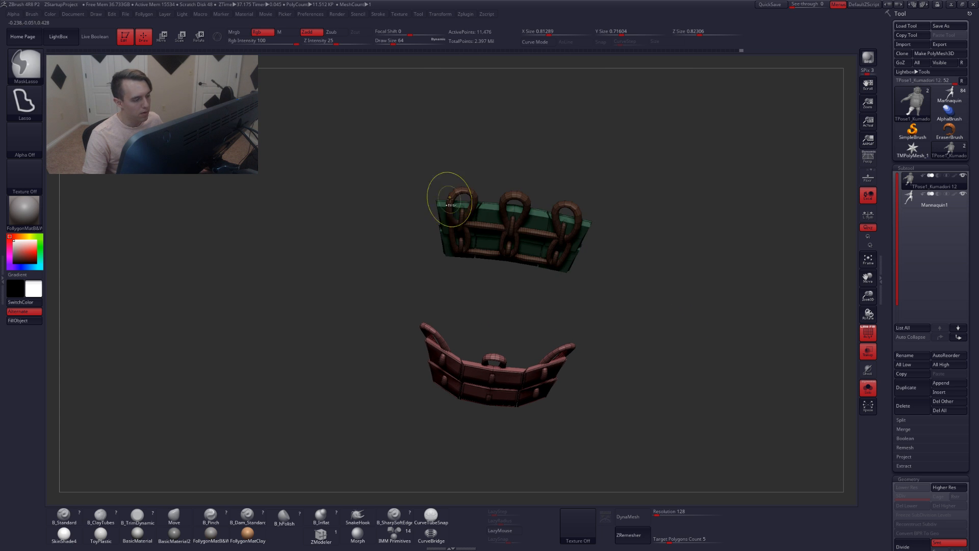
Group the visible belt panels into one polygroup and show the whole model again
key("ctrl+w")
left_click_drag(594, 332, 563, 236, "alt")
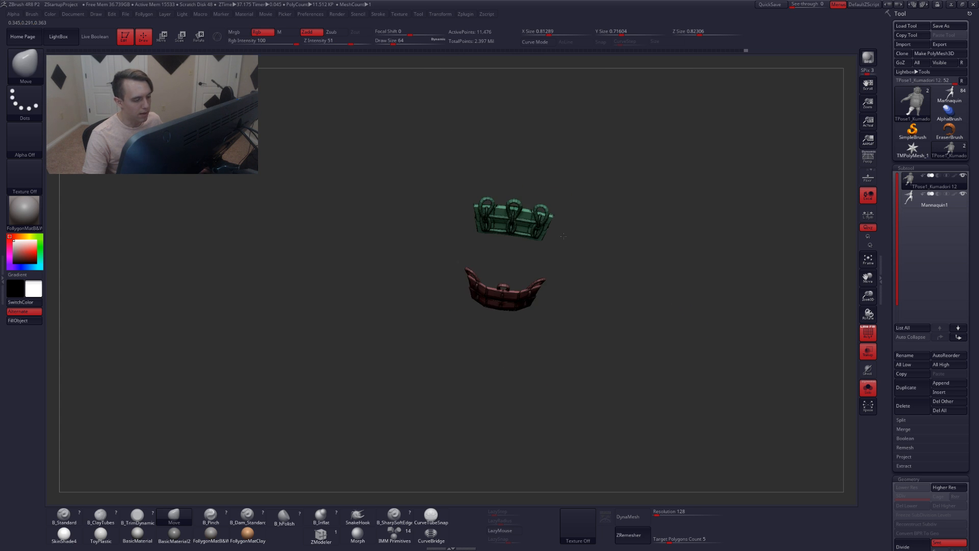
left_click(588, 292, "ctrl+shift")
left_click_drag(595, 318, 575, 280)
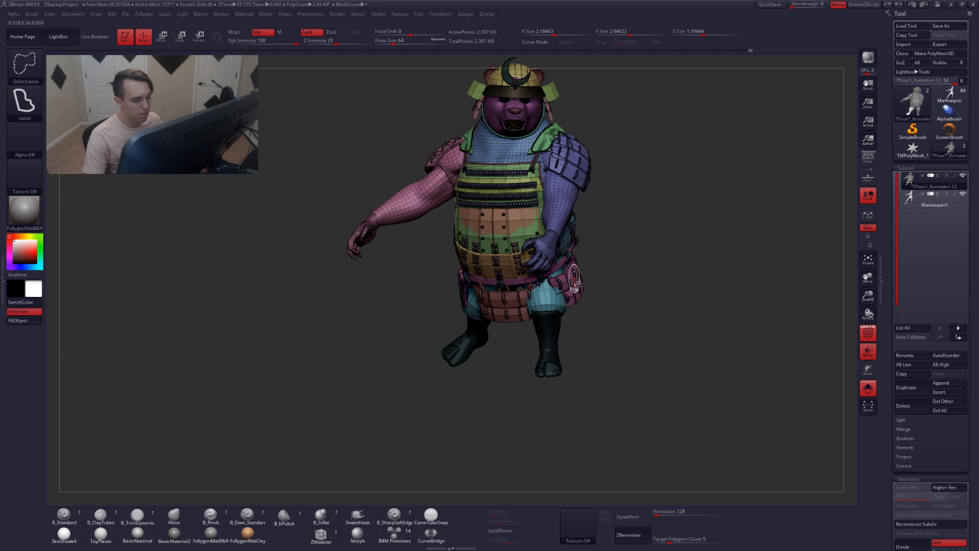
Isolate the two hip rope pieces, group them into one polygroup and show the whole model again
left_click(574, 280, "ctrl+shift")
left_click(614, 343, "ctrl+shift")
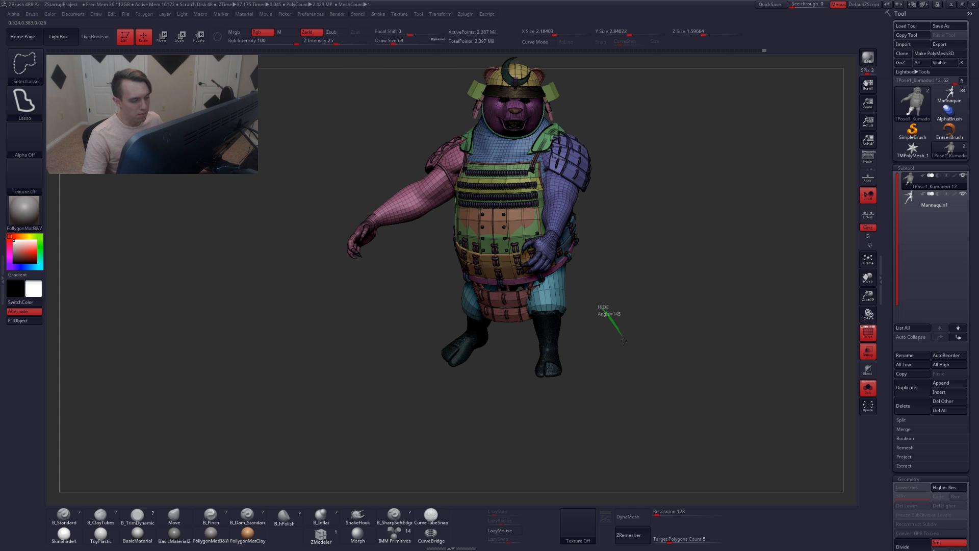
left_click_drag(623, 341, 623, 342, "ctrl+shift")
left_click_drag(552, 303, 530, 299)
mouse_move(512, 208)
left_mouse_down("ctrl")
mouse_move(295, 286)
mouse_move(536, 322)
left_mouse_up("ctrl")
mouse_move(514, 273)
left_mouse_down("ctrl")
mouse_move(608, 197)
mouse_move(562, 210)
left_mouse_up("ctrl")
key("ctrl+w")
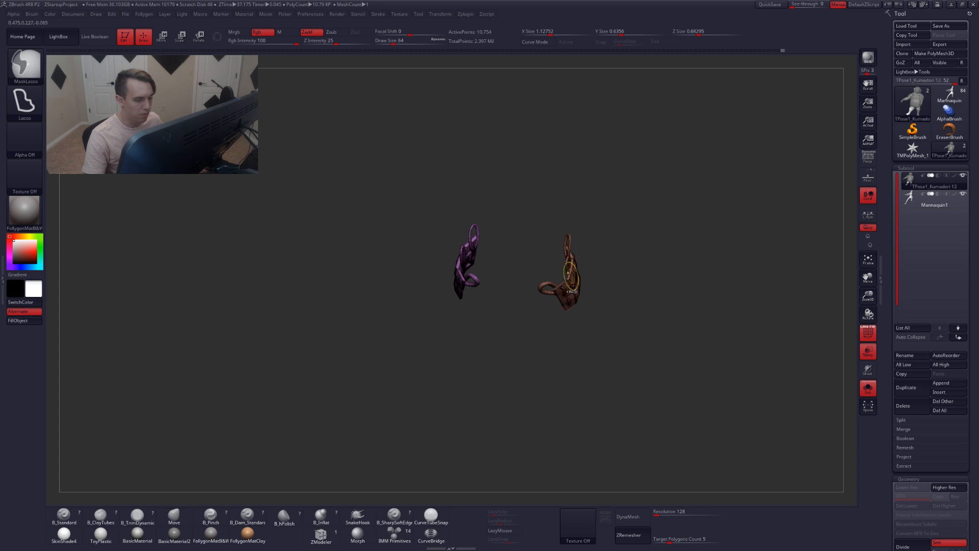
left_click_drag(552, 356, 558, 314)
left_click(503, 315, "ctrl+shift")
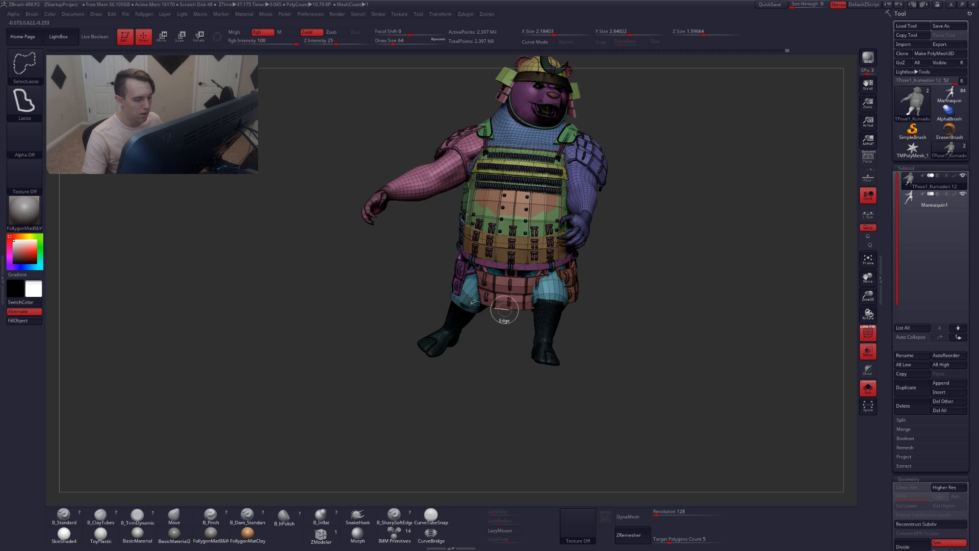
Draw a transpose line from the hip down the right leg and rotate the unmasked side pouch with it
key("w")
left_click(461, 287, "ctrl")
key("q")
left_click_drag(502, 334, 621, 356)
left_click_drag(538, 274, 486, 306)
key("r")
left_click_drag(481, 353, 475, 361)
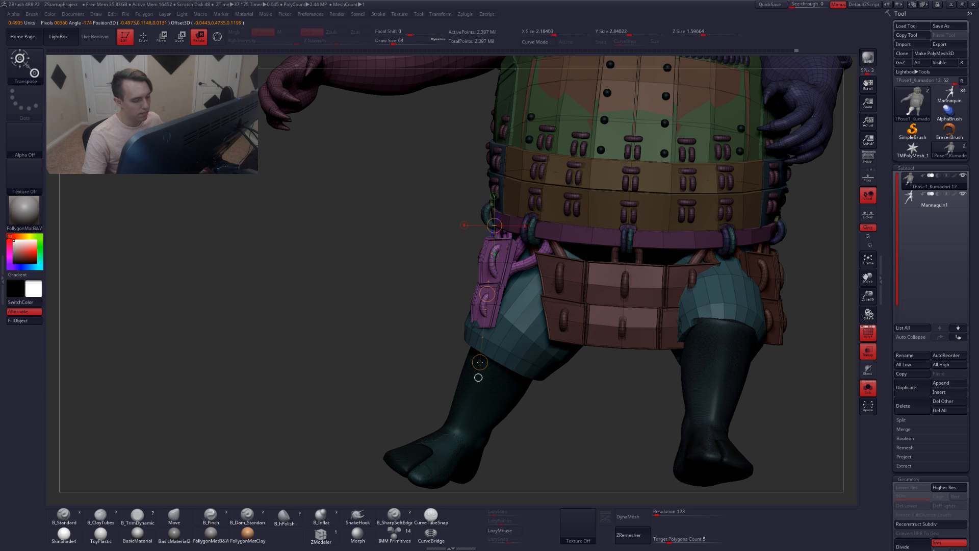
left_click_drag(402, 329, 478, 334)
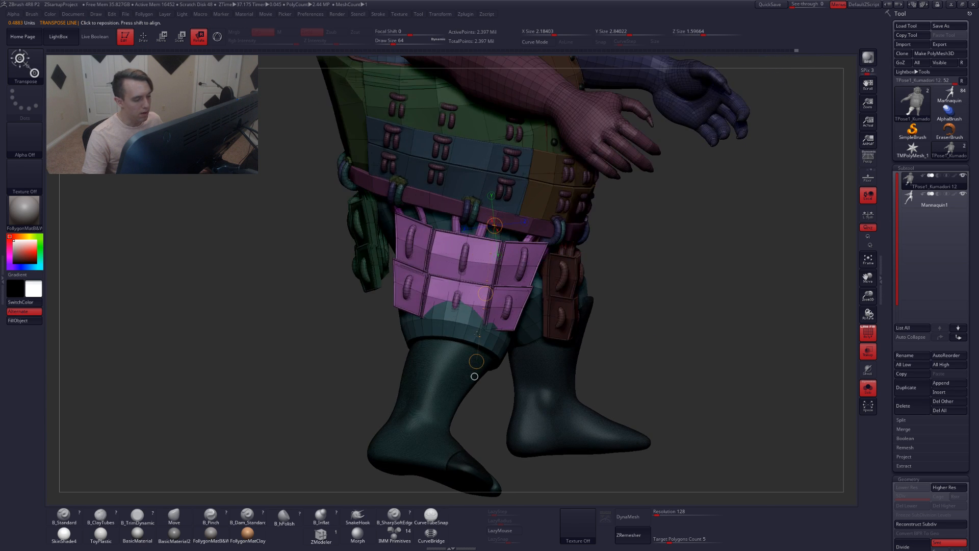
Isolate the front skirt panel polygroup together with its rope loops
key("q")
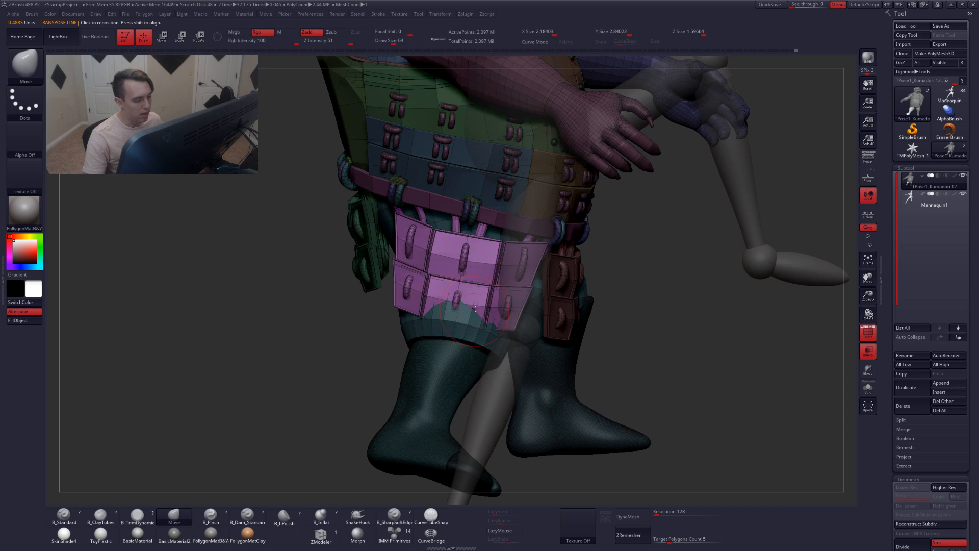
key("alt+s")
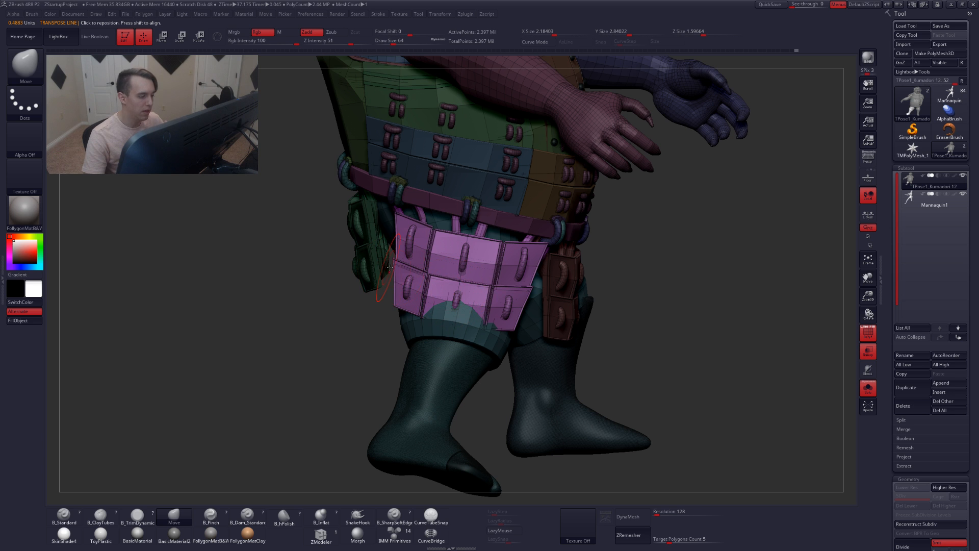
mouse_move(478, 321)
right_mouse_down()
mouse_move(436, 305)
mouse_move(474, 305)
mouse_move(511, 323)
mouse_move(465, 310)
right_mouse_up()
key("ctrl+shift")
left_click(494, 306, "ctrl+shift")
key("4")
left_click(477, 343)
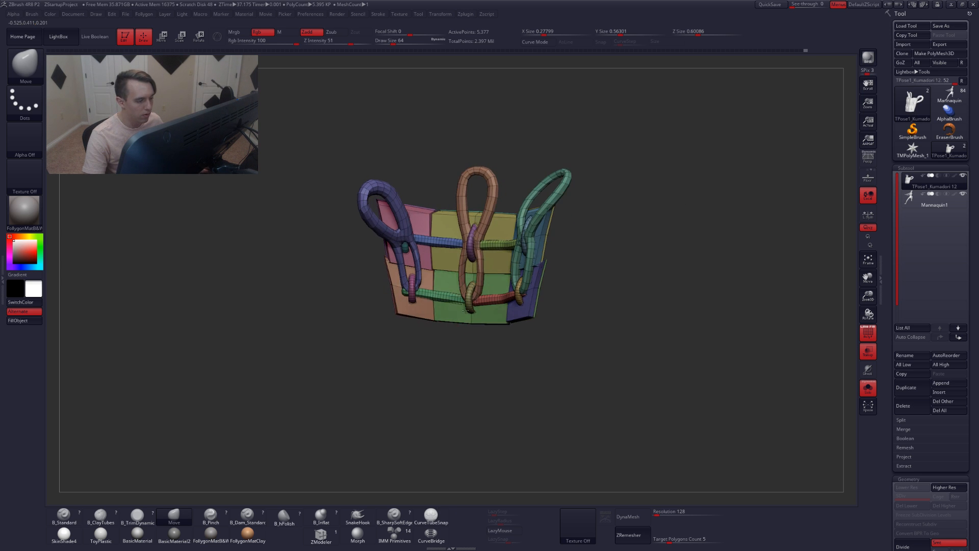
Hide the rope loops and upper panels, leaving only the lower front skirt panels visible
key("ctrl+shift")
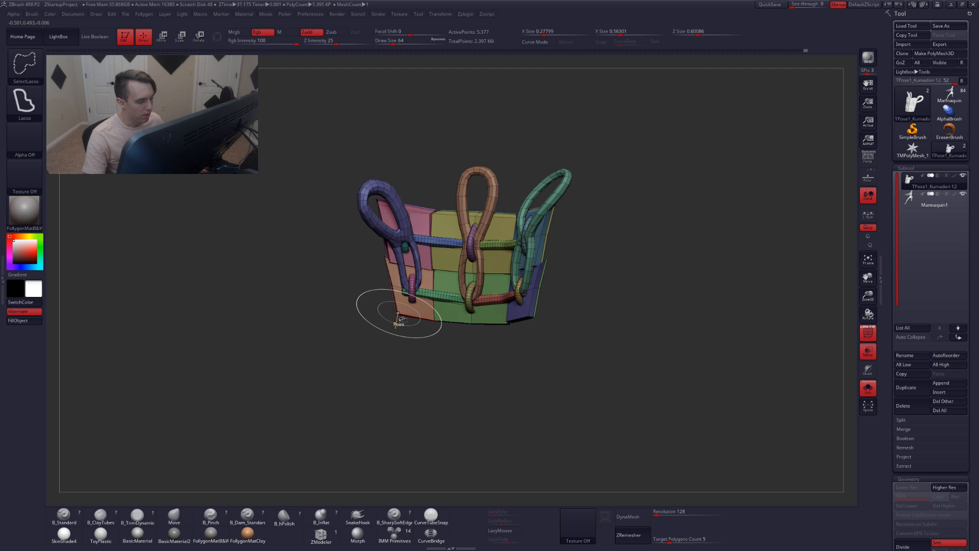
left_click_drag(398, 313, 398, 313, "ctrl+shift")
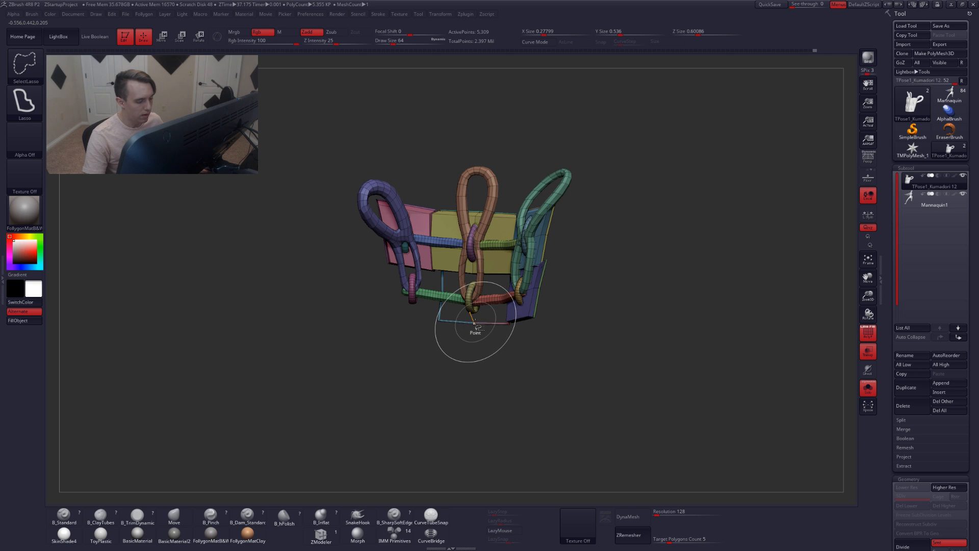
left_click(475, 322, "ctrl+shift")
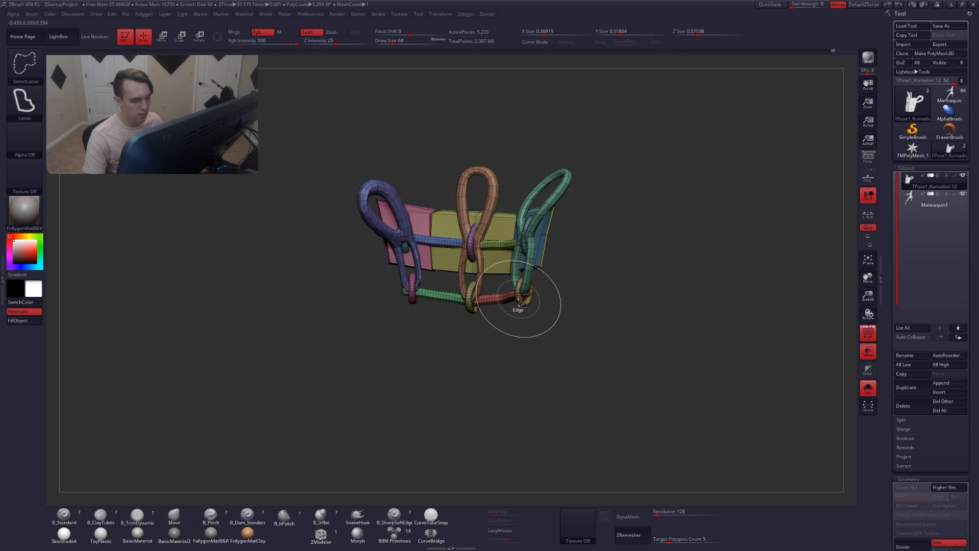
left_click(490, 300, "ctrl+shift")
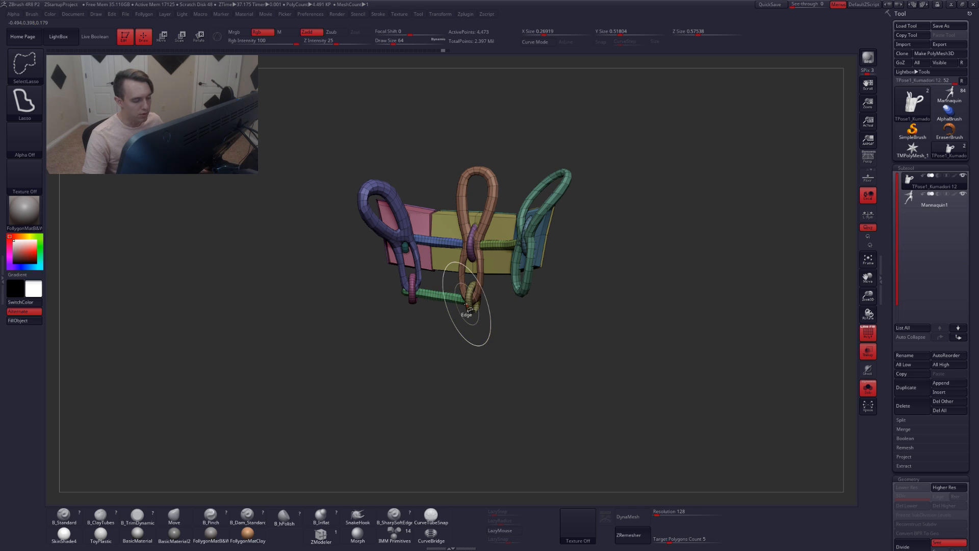
left_click(468, 308, "ctrl+shift")
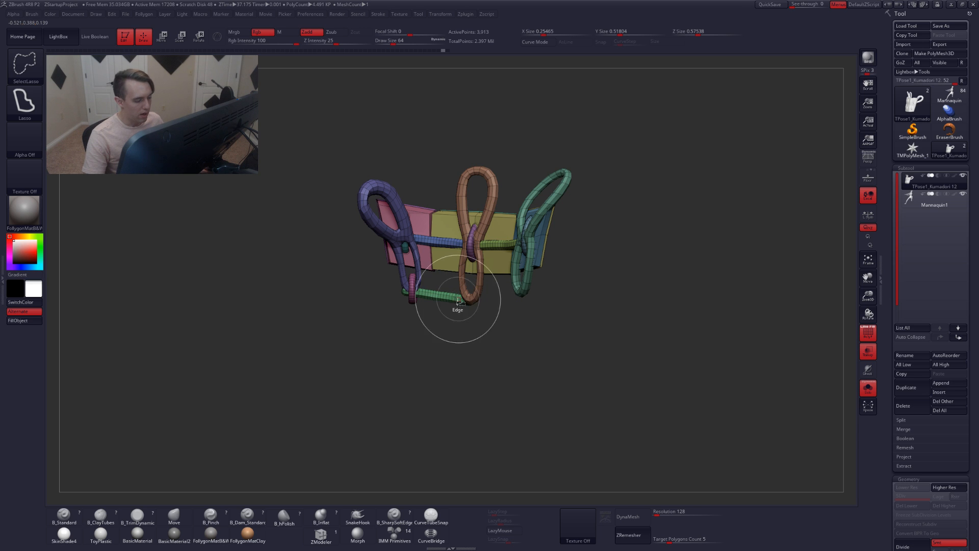
left_click(446, 297, "ctrl+shift")
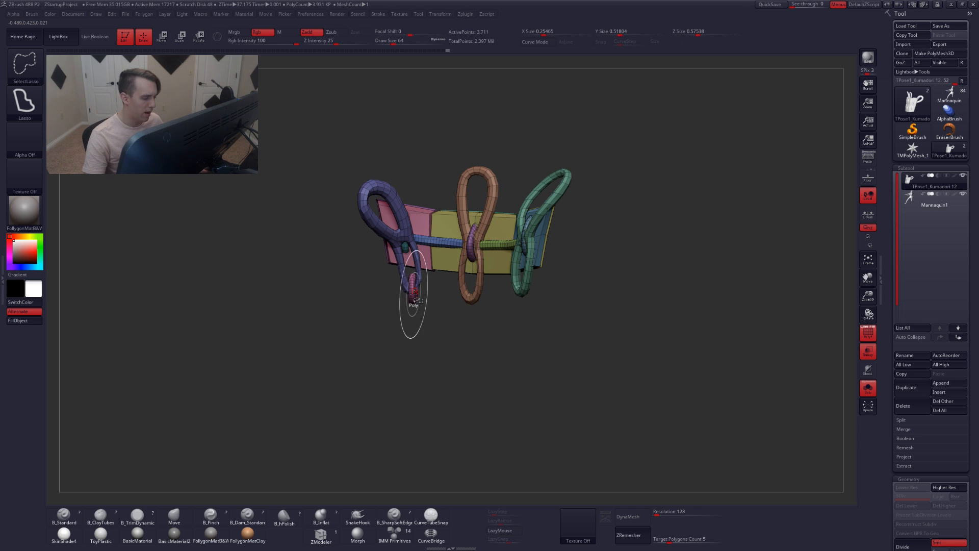
left_click_drag(414, 305, 496, 322)
left_click_drag(368, 301, 497, 348, "alt")
Mask everything except the lower front skirt panels and show the whole model again
key("shift+f")
left_click_drag(350, 333, 367, 327, "ctrl+shift")
left_click_drag(444, 327, 428, 301, "alt")
mouse_move(411, 266)
left_mouse_down("ctrl")
mouse_move(531, 450)
mouse_move(459, 231)
left_mouse_up("ctrl")
left_click_drag(426, 319, 437, 324, "ctrl+shift")
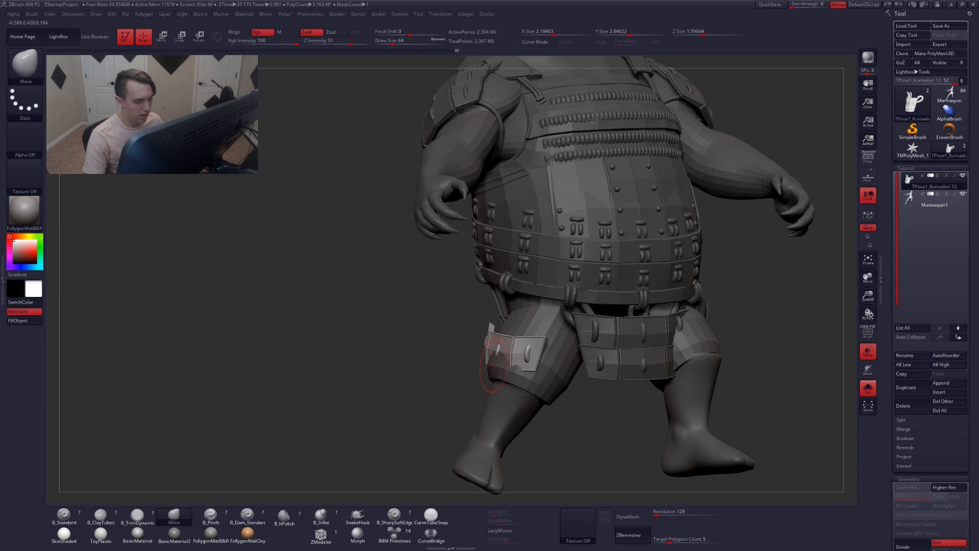
Rotate the lower front skirt panels forward with a transpose line drawn from the belt toward the knee
left_click(433, 352, "ctrl+shift")
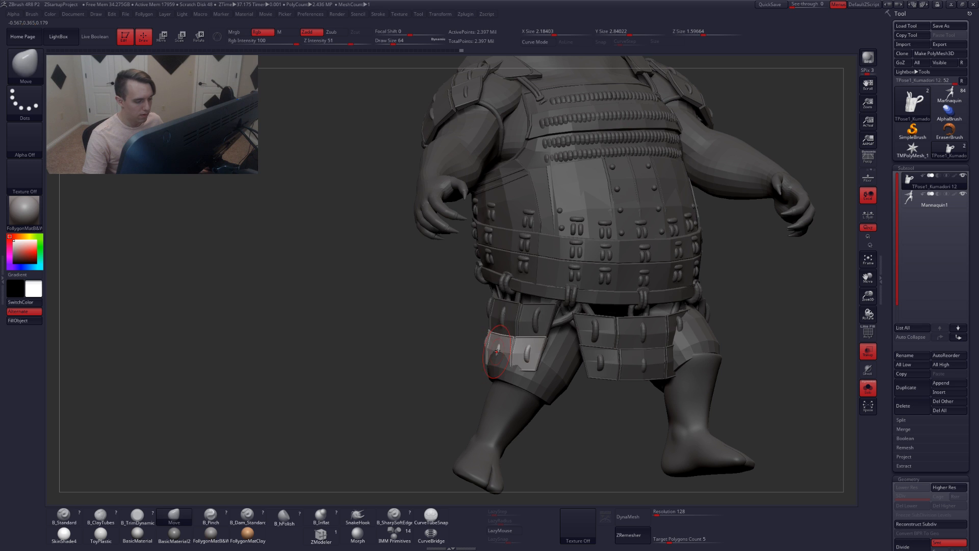
mouse_move(507, 343)
right_mouse_down()
mouse_move(478, 341)
mouse_move(494, 353)
mouse_move(525, 341)
right_mouse_up()
key("r")
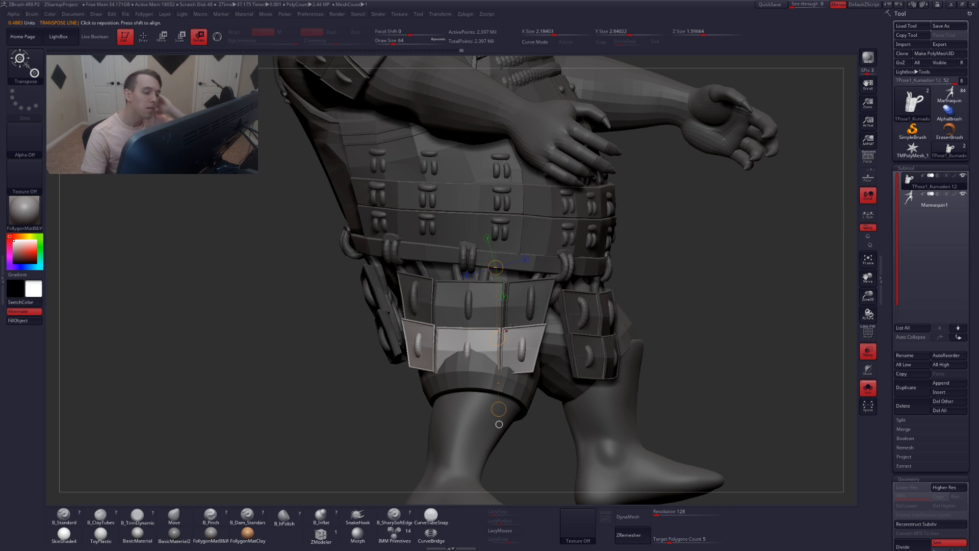
right_click_drag(501, 316, 466, 329)
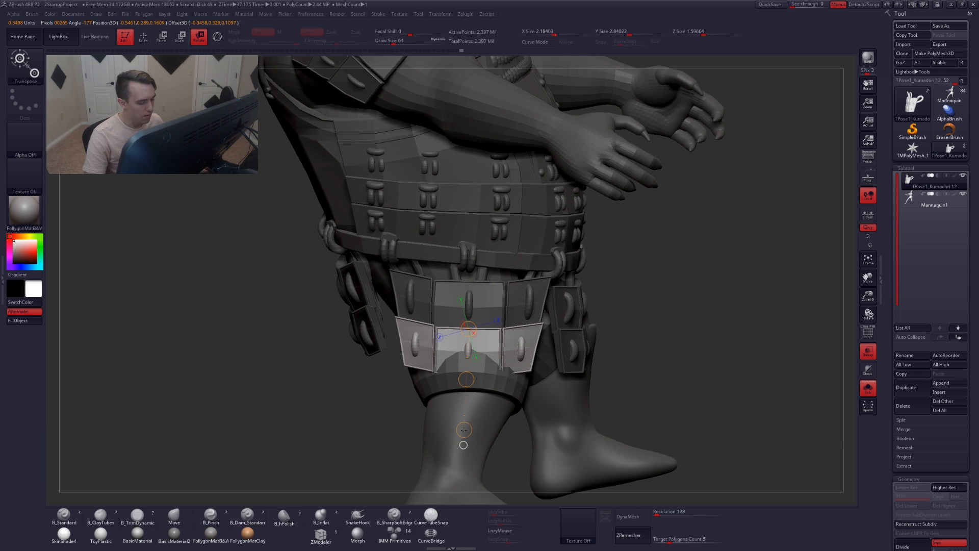
right_click_drag(492, 415, 442, 385)
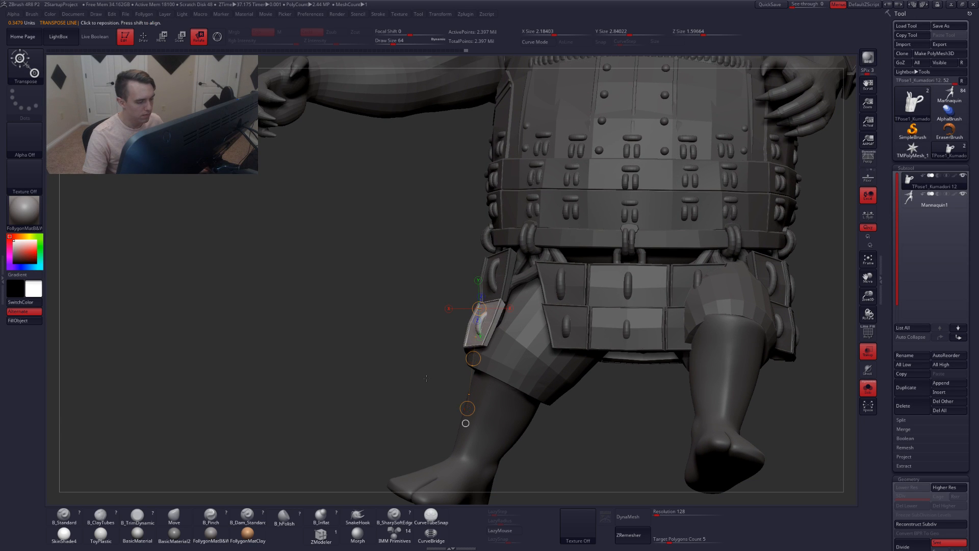
right_click_drag(425, 378, 455, 389)
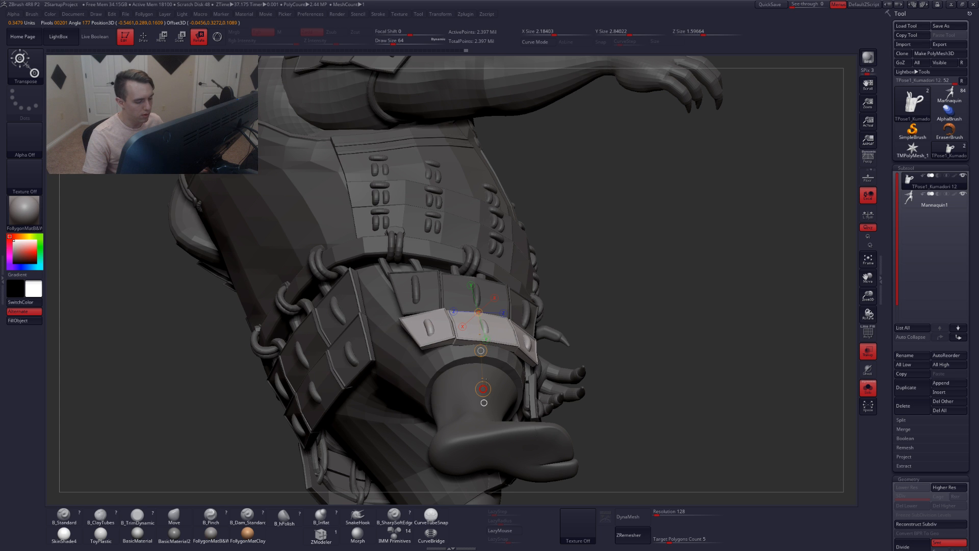
right_click_drag(485, 380, 466, 406, "shift")
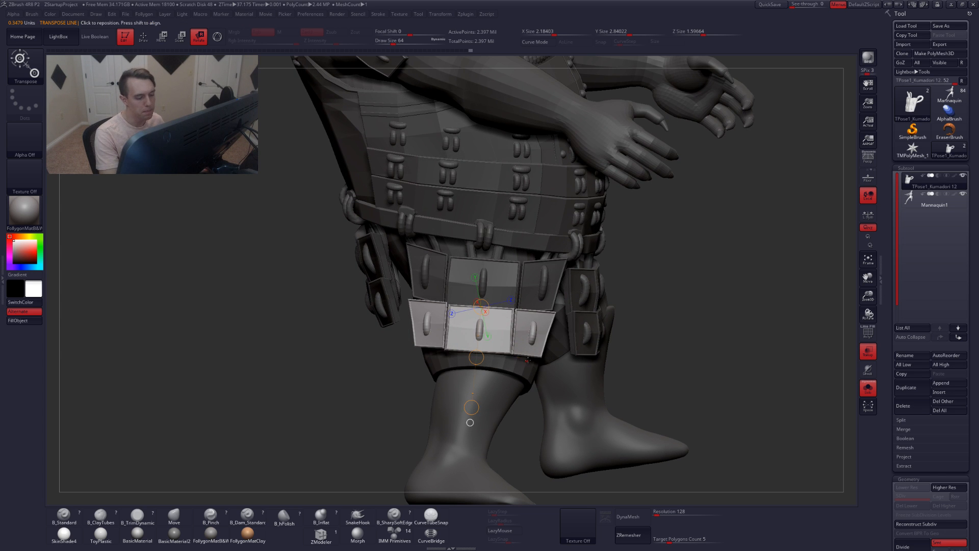
key("q")
mouse_move(471, 359)
right_mouse_down()
mouse_move(510, 347)
mouse_move(502, 406)
mouse_move(484, 405)
mouse_move(511, 325)
right_mouse_up()
Hide the lower centre skirt panel and the right leg polygroups
key("shift+f")
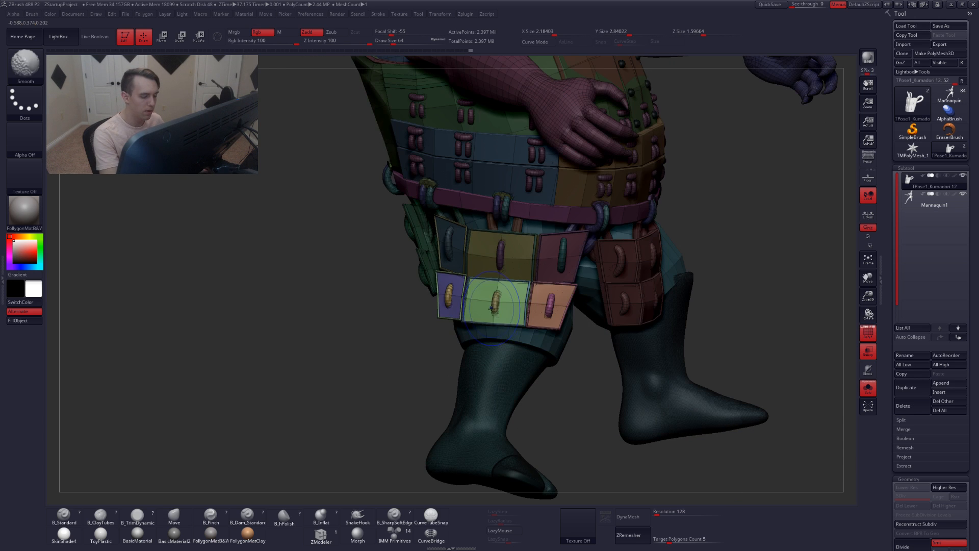
left_click(497, 316, "ctrl+shift")
left_click(505, 322, "ctrl+shift")
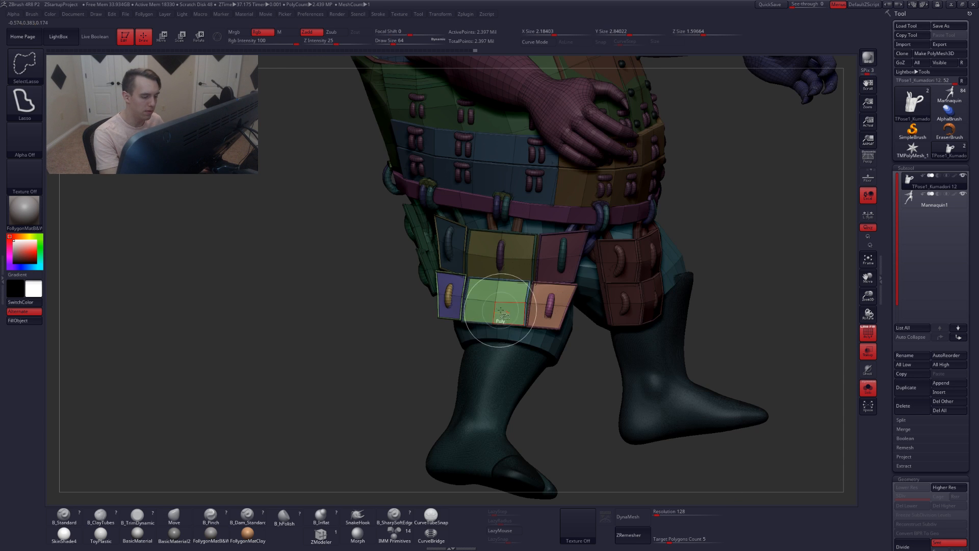
left_click(495, 302, "ctrl+alt+shift")
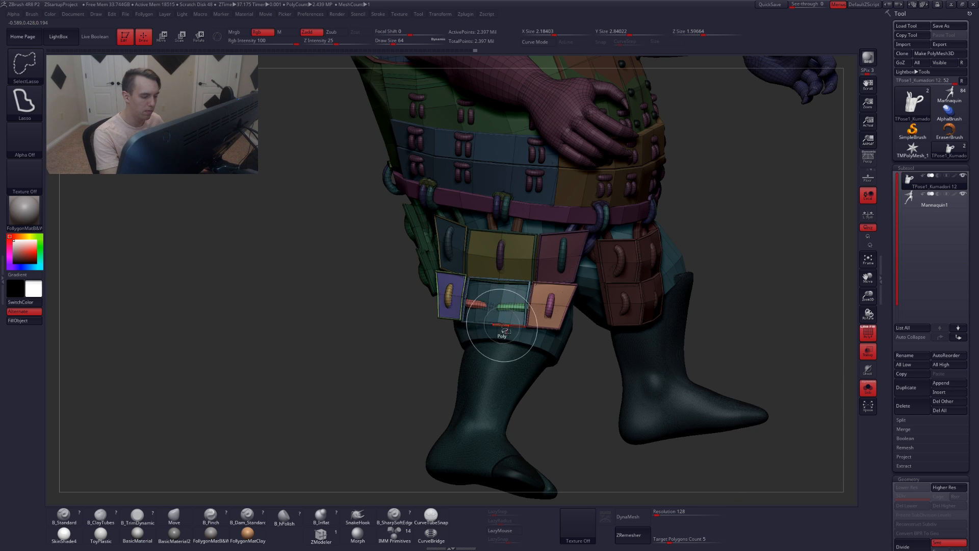
left_click(499, 333, "ctrl+alt+shift")
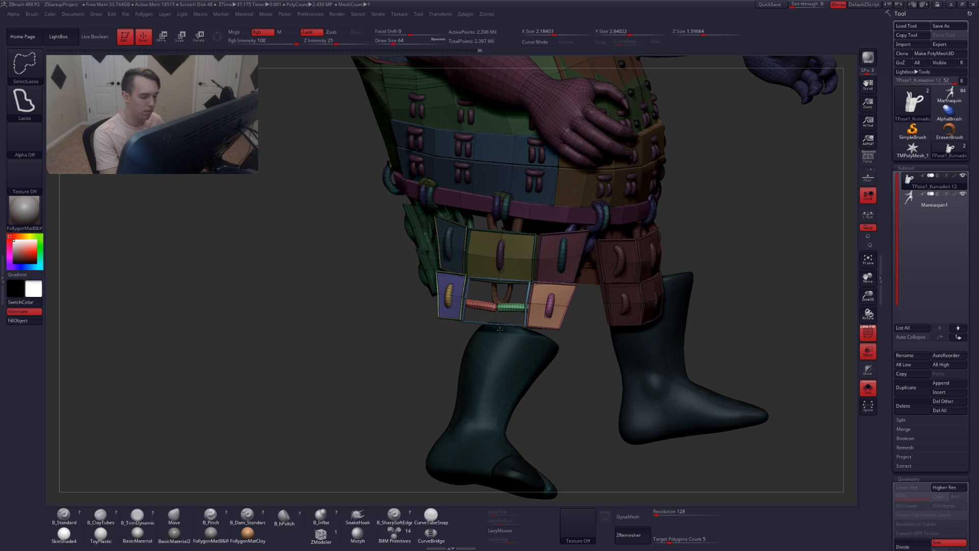
left_click(488, 331, "ctrl+alt+shift")
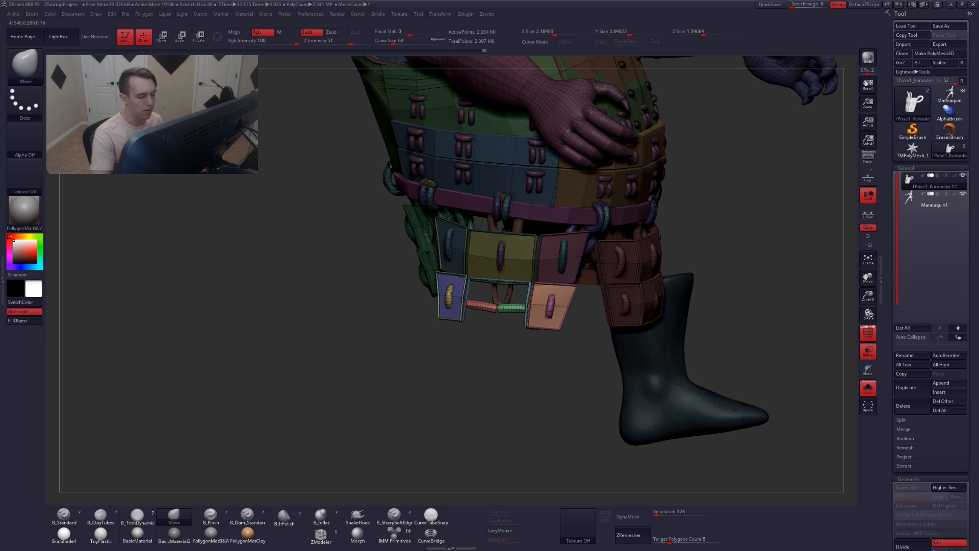
left_click_drag(499, 320, 505, 332, "alt")
Switch to the SelectRect brush and hide the two hanging rope pieces below the panels
key("ctrl+shift")
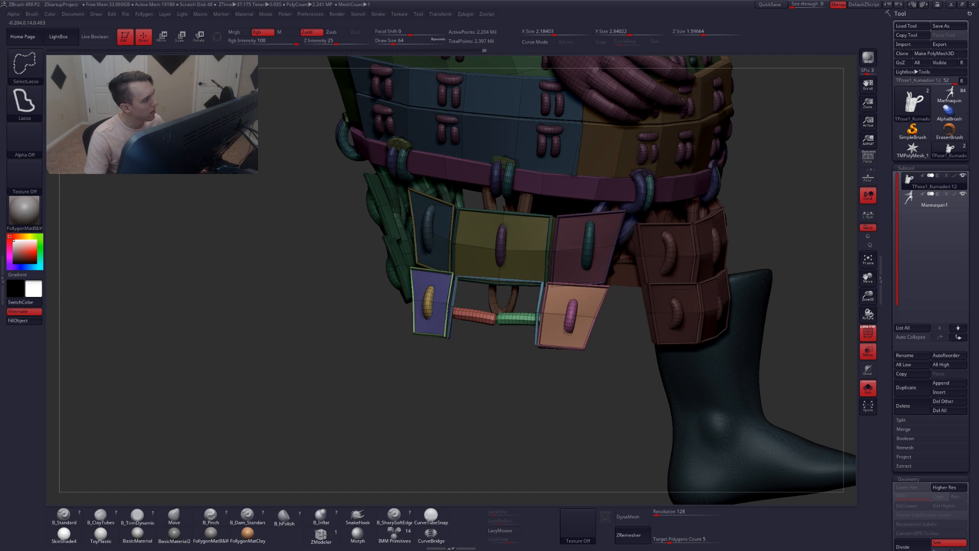
left_click(38, 64)
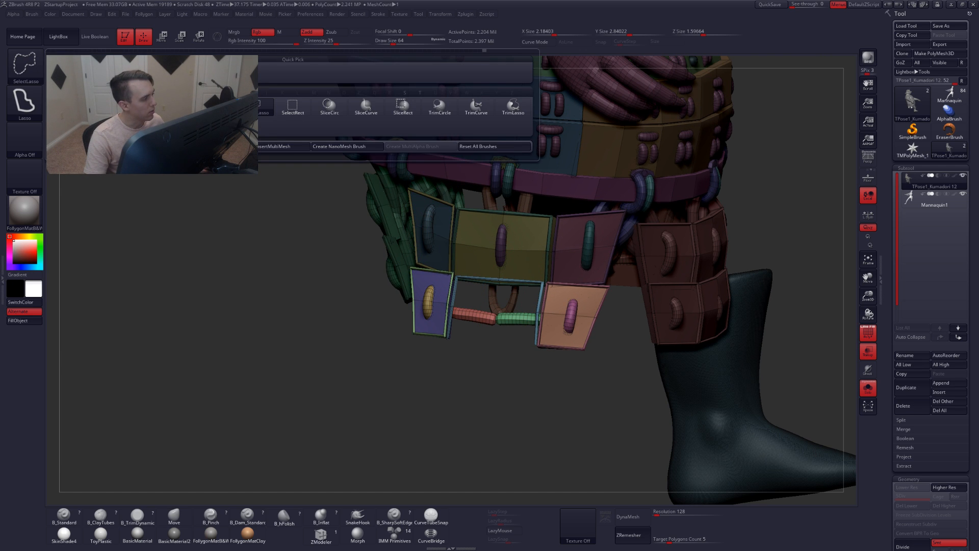
left_click(293, 106)
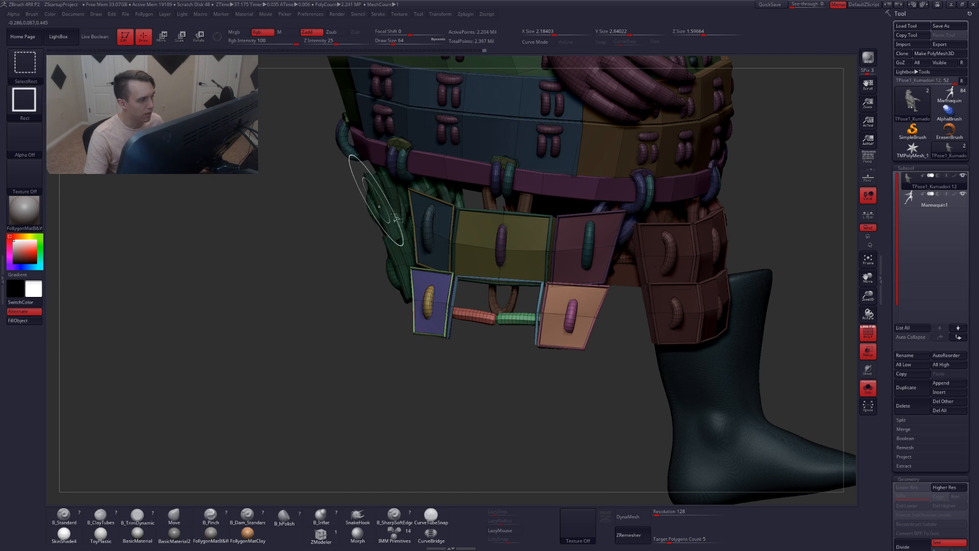
left_click(498, 279, "ctrl+shift")
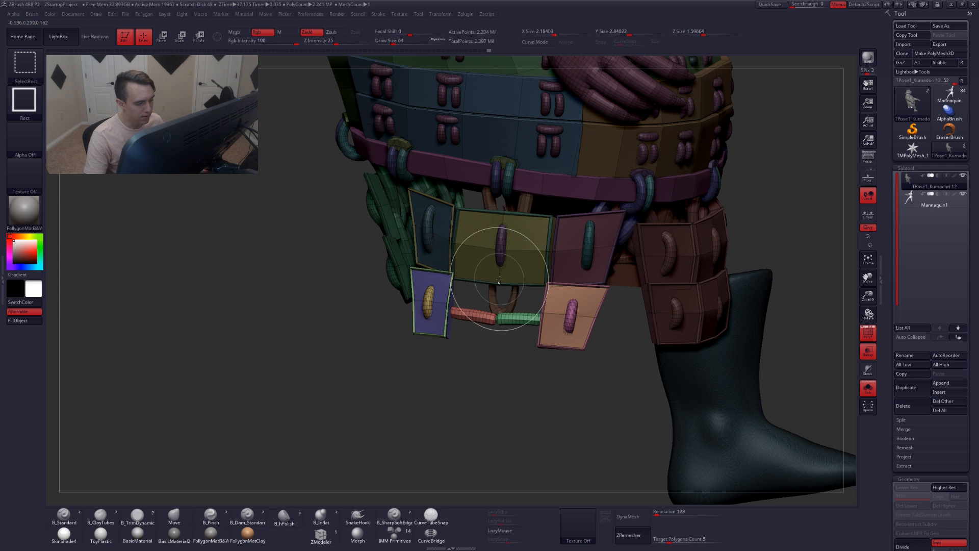
left_click(475, 316, "ctrl+shift")
left_click(515, 321, "ctrl+shift")
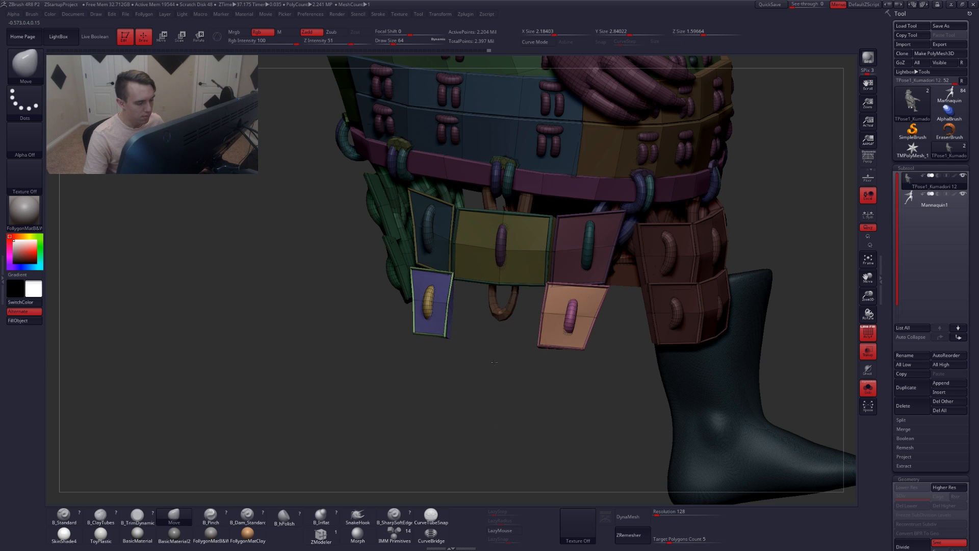
Mask everything except the two lower side skirt panels and show the whole model again
left_click_drag(477, 351, 473, 348)
key("shift+f")
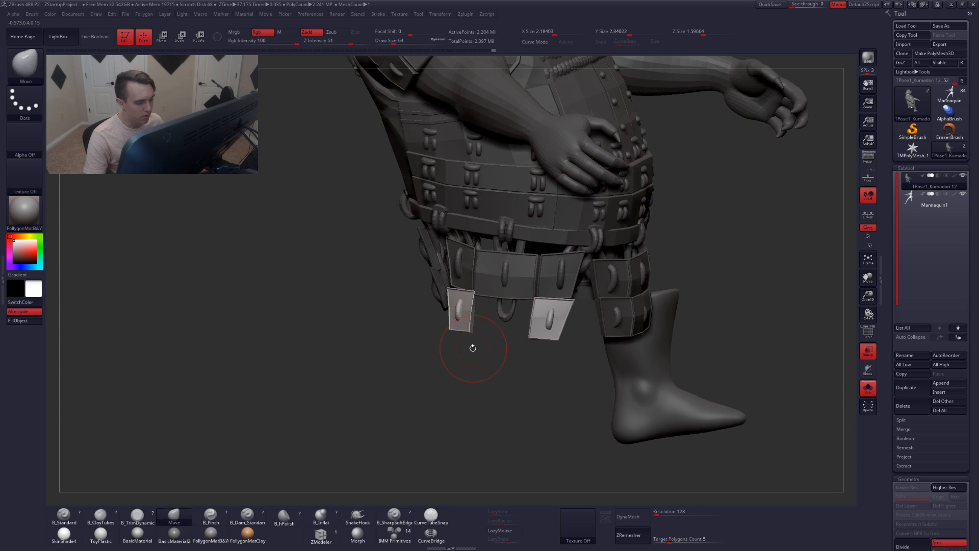
left_click_drag(356, 320, 352, 360, "ctrl+shift")
left_click_drag(402, 340, 401, 337)
mouse_move(401, 337)
left_mouse_down("alt")
mouse_move(400, 328)
mouse_move(548, 406)
mouse_move(448, 242)
left_mouse_up("alt")
left_click(396, 323, "ctrl+shift")
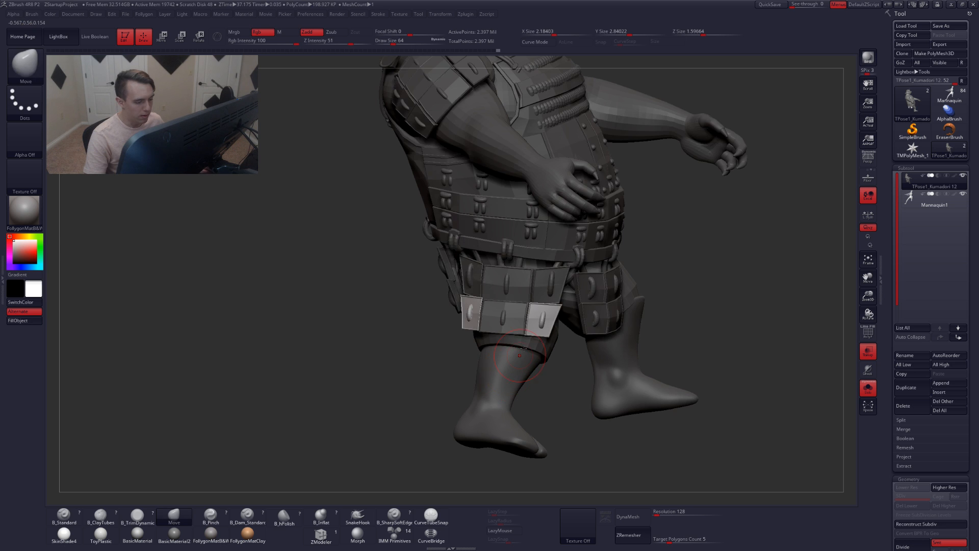
mouse_move(395, 324)
left_mouse_down()
mouse_move(379, 326)
mouse_move(384, 364)
left_mouse_up()
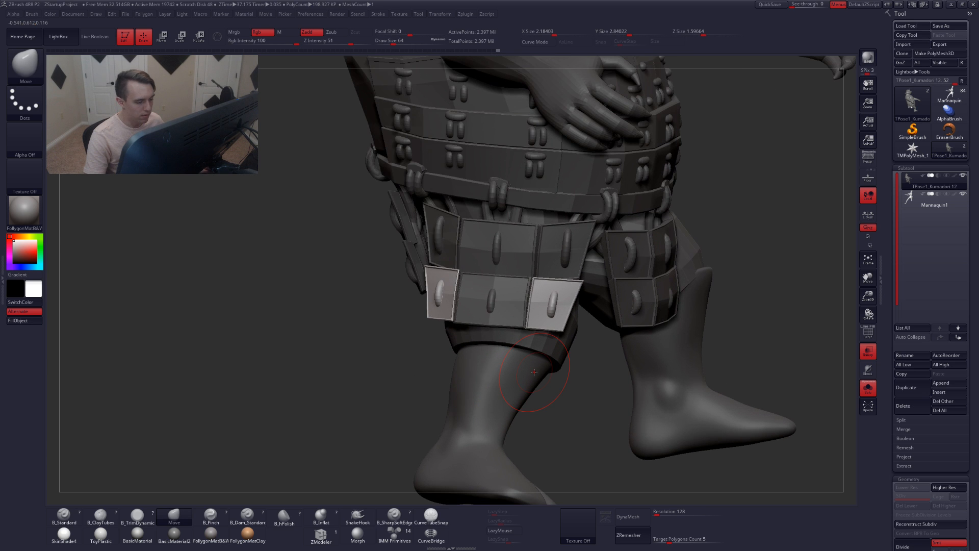
left_click(388, 355, "ctrl")
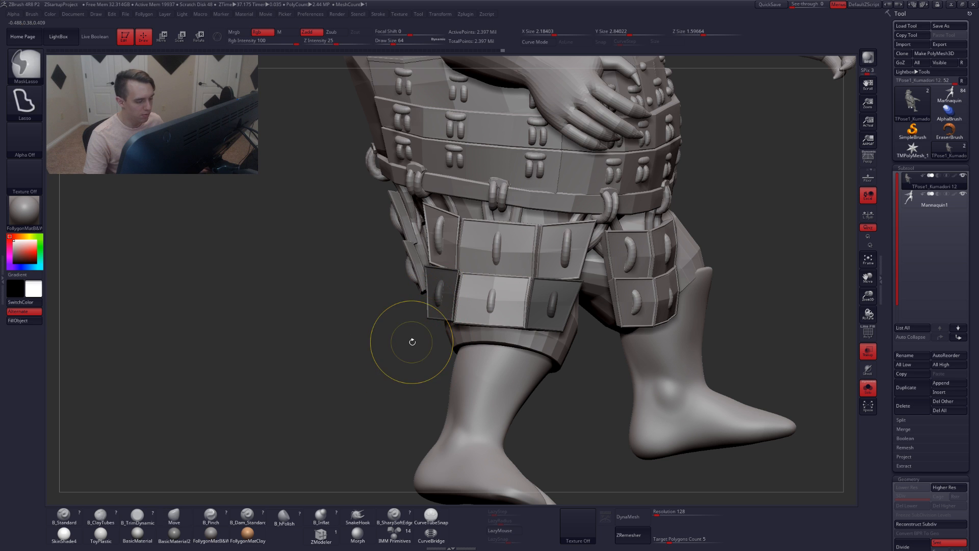
Mask everything except the lower right front skirt panel
left_click_drag(411, 341, 407, 329, "ctrl")
key("shift+f")
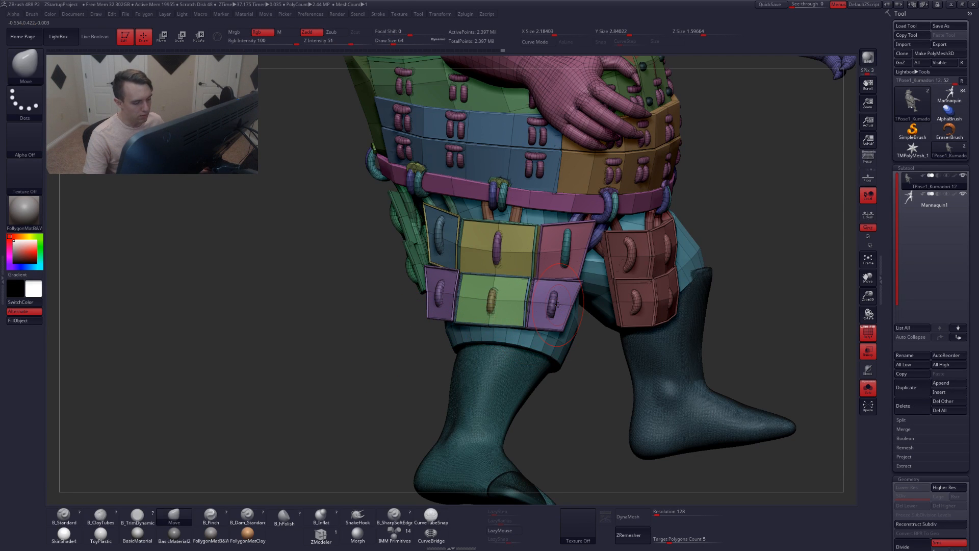
key("w")
left_click(566, 307, "ctrl")
key("q")
key("shift+f")
Rotate the unmasked panel forward with a Rotate transpose line drawn along its lower edge
mouse_move(467, 379)
left_mouse_down("ctrl")
mouse_move(495, 263)
mouse_move(91, 258)
left_mouse_up("ctrl")
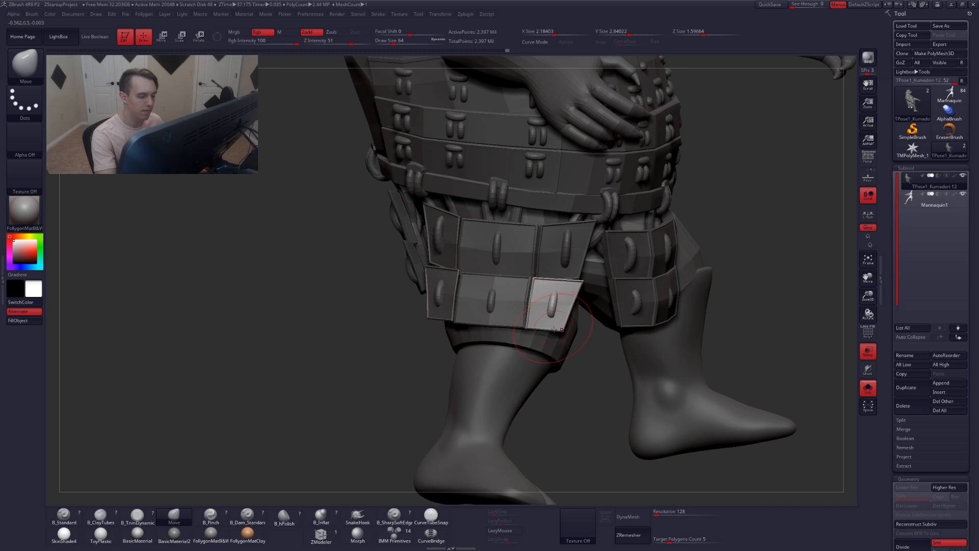
right_click_drag(510, 352, 553, 357)
left_click_drag(590, 370, 432, 443, "ctrl+alt+shift")
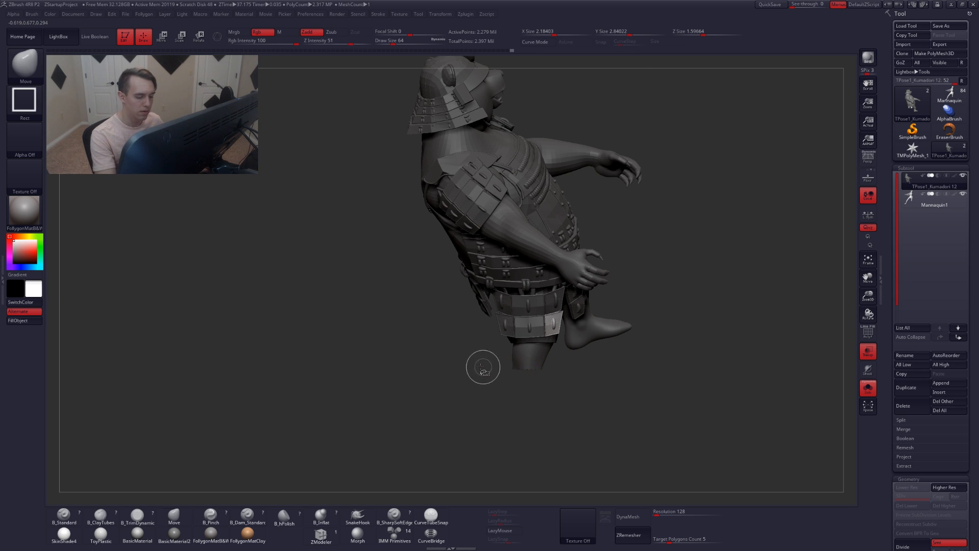
left_click_drag(476, 352, 563, 389, "ctrl+alt+shift")
right_click_drag(535, 343, 555, 335)
key("r")
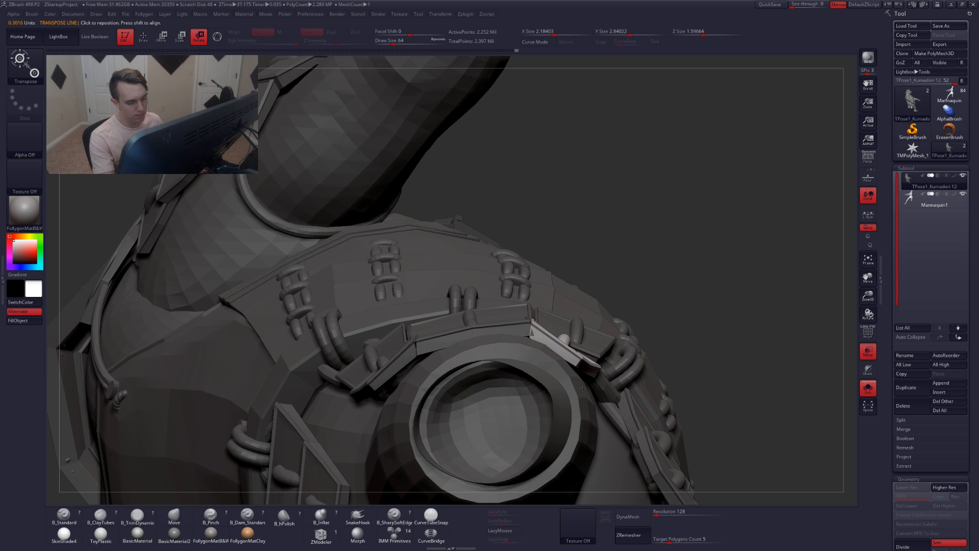
right_click_drag(583, 387, 606, 366)
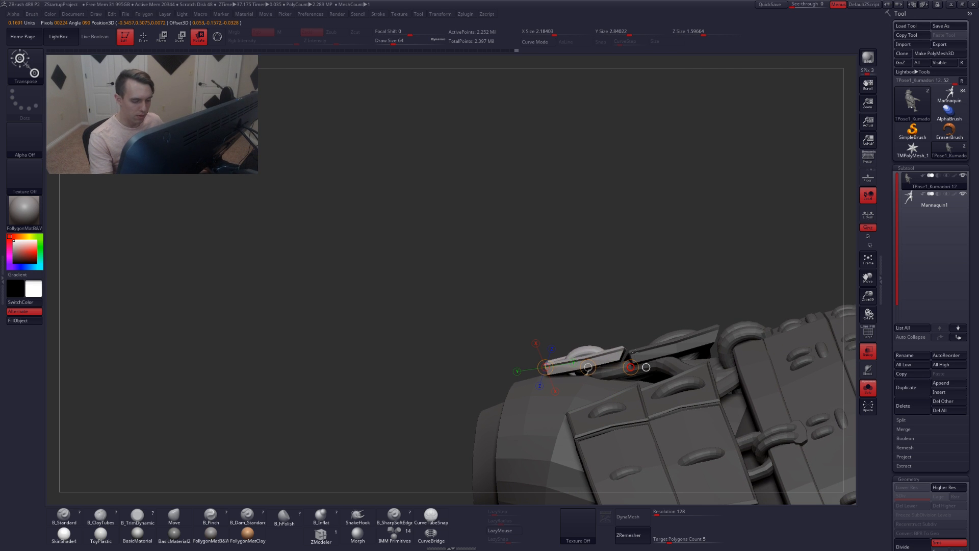
right_click_drag(607, 366, 615, 311)
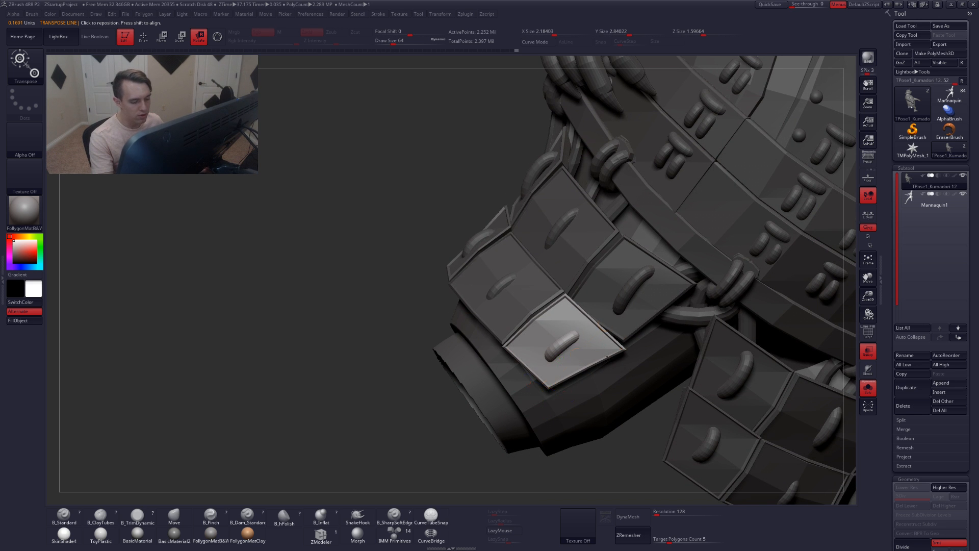
Redraw the transpose line on the panel and refine its rotation
right_click_drag(607, 358, 591, 297)
right_click_drag(535, 334, 598, 371)
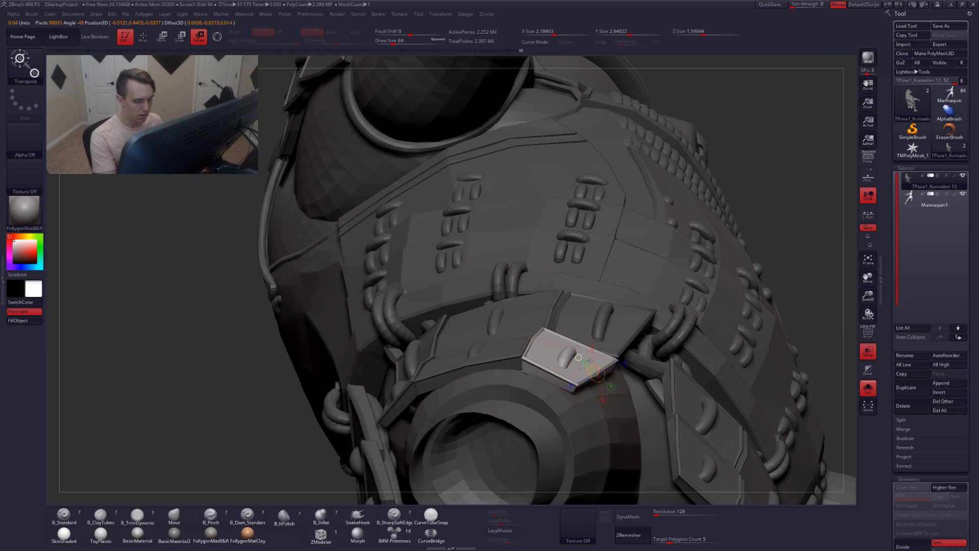
left_click_drag(578, 357, 521, 332)
right_click_drag(543, 357, 517, 336)
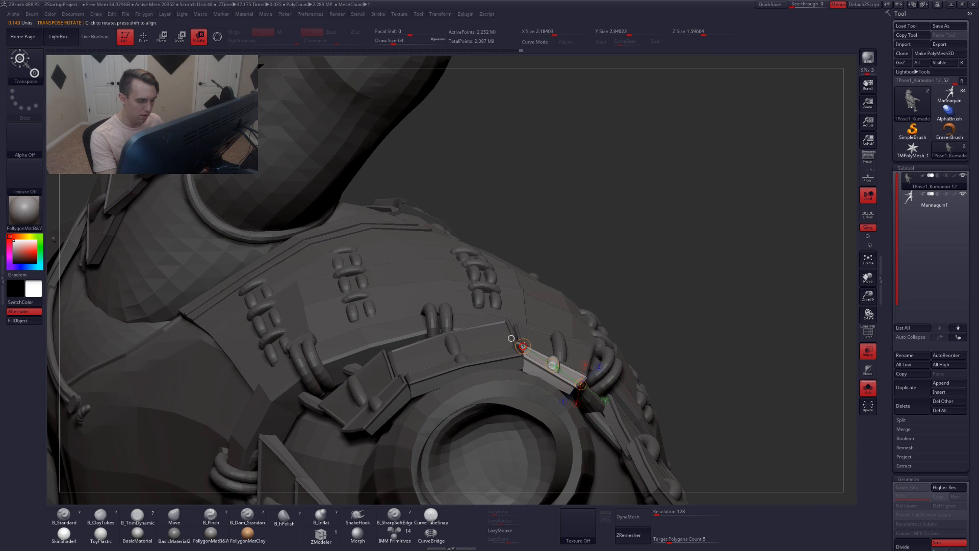
right_click_drag(530, 385, 555, 359)
right_click_drag(529, 330, 649, 392)
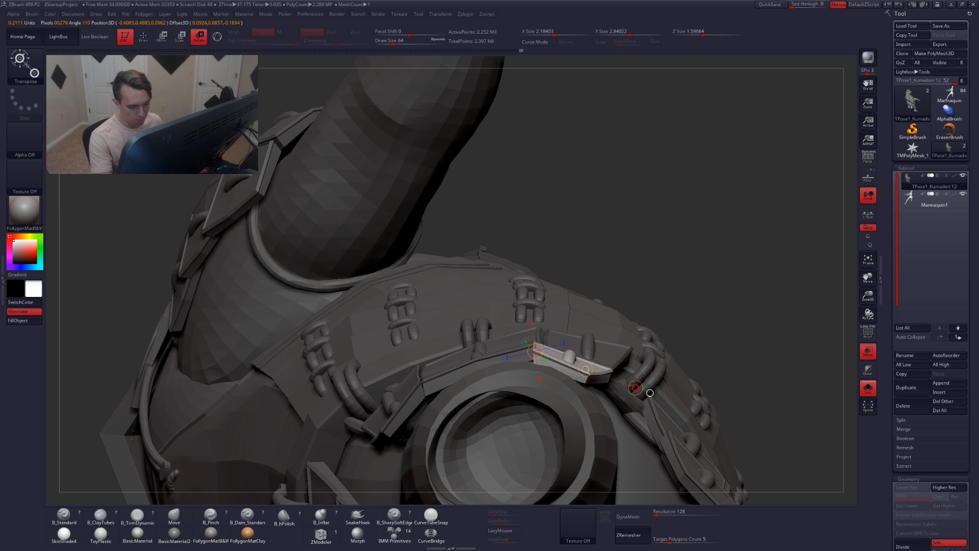
key("q")
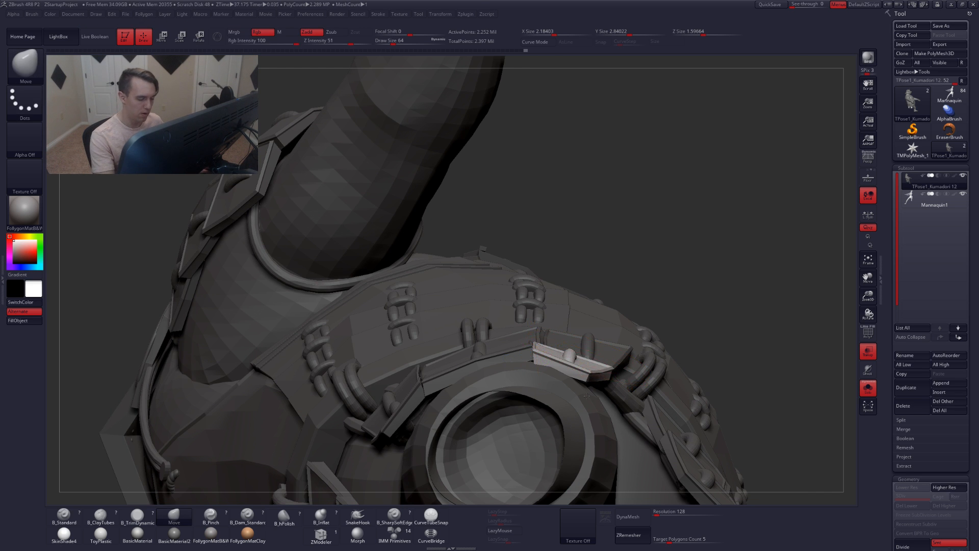
Move the panel slightly into place with the Move transpose line
mouse_move(625, 361)
right_mouse_down()
mouse_move(585, 414)
mouse_move(599, 395)
mouse_move(616, 395)
mouse_move(591, 367)
right_mouse_up()
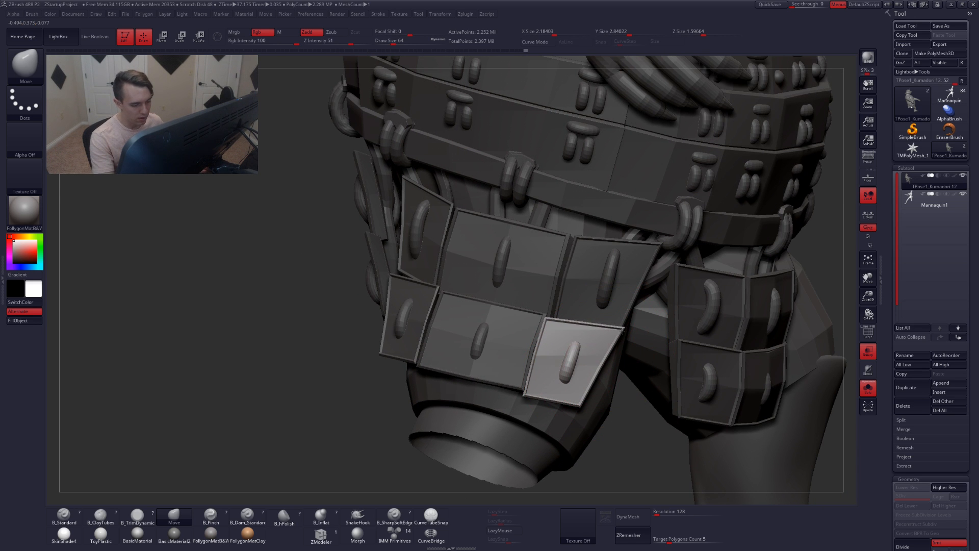
key("w")
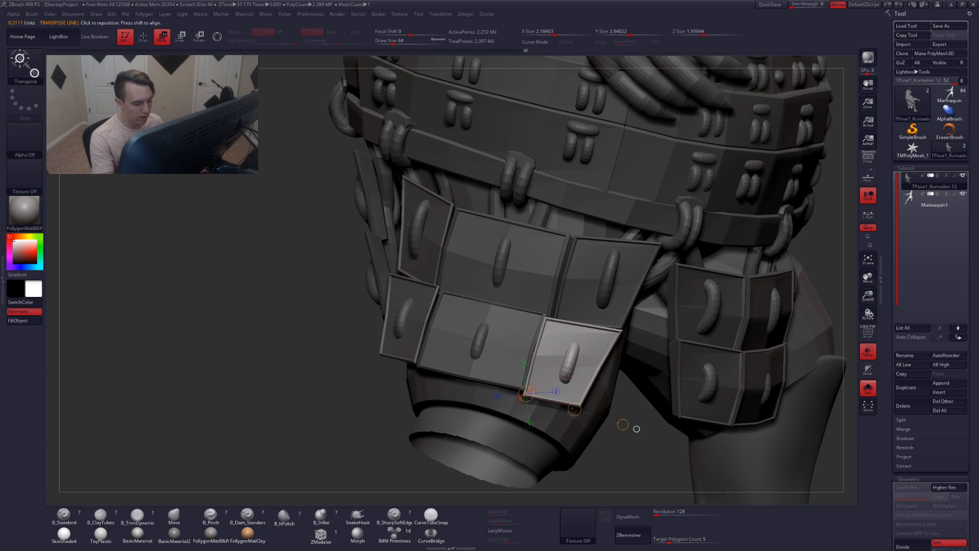
left_click_drag(571, 363, 536, 445)
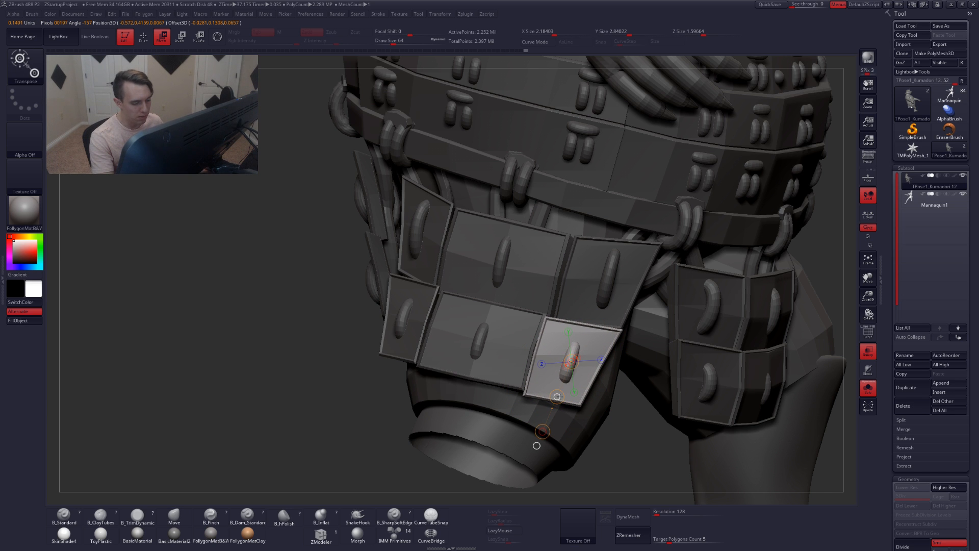
key("q")
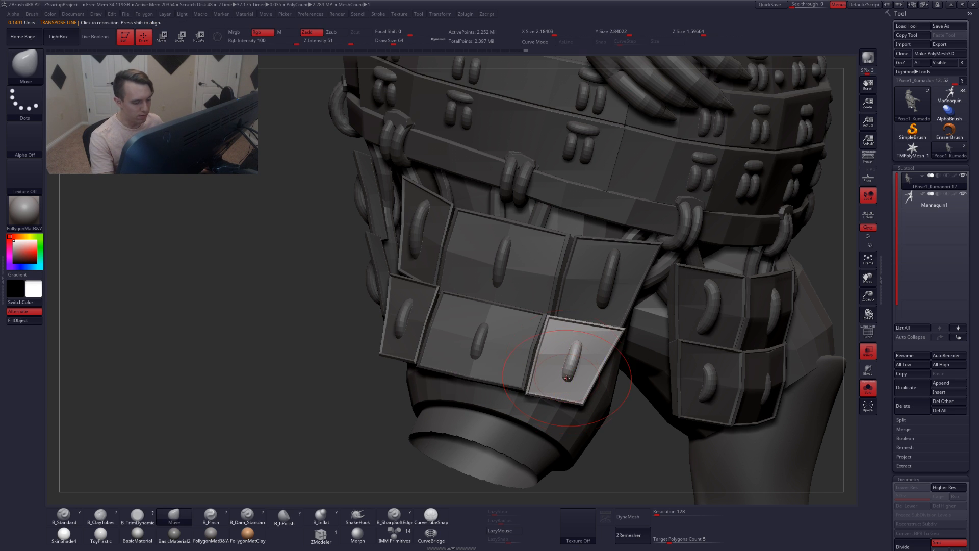
Mask everything except the lower left front skirt panel
right_click_drag(566, 378, 619, 376)
right_click_drag(461, 361, 515, 365, "alt")
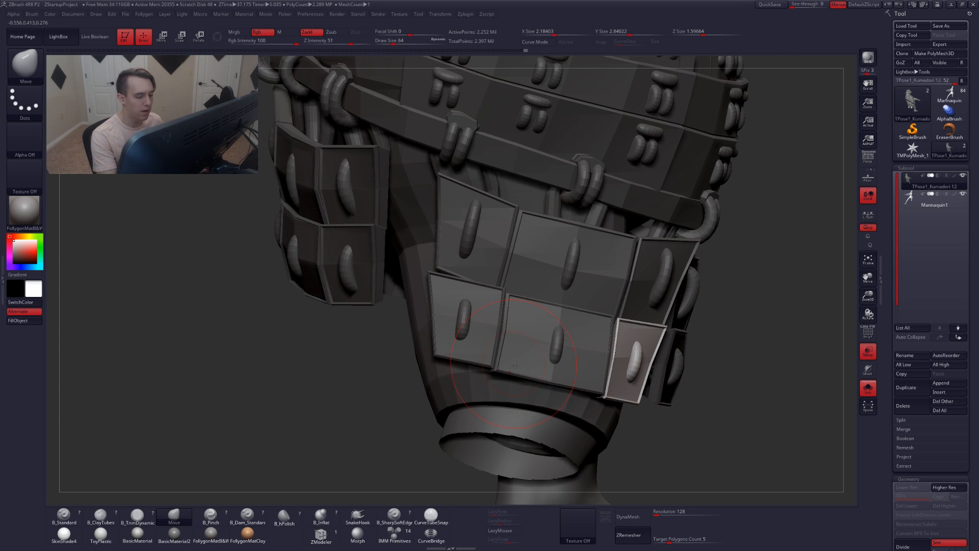
left_click_drag(737, 335, 724, 343, "ctrl")
key("w")
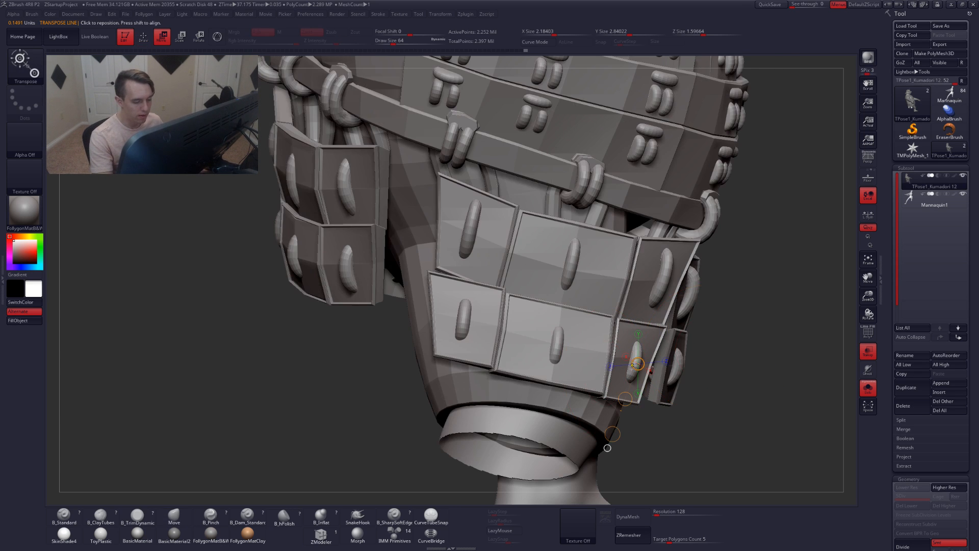
left_click(630, 371, "ctrl")
key("q")
mouse_move(550, 266)
left_mouse_down("ctrl")
mouse_move(543, 392)
mouse_move(765, 330)
mouse_move(678, 265)
left_mouse_up("ctrl")
right_click_drag(558, 403, 554, 384)
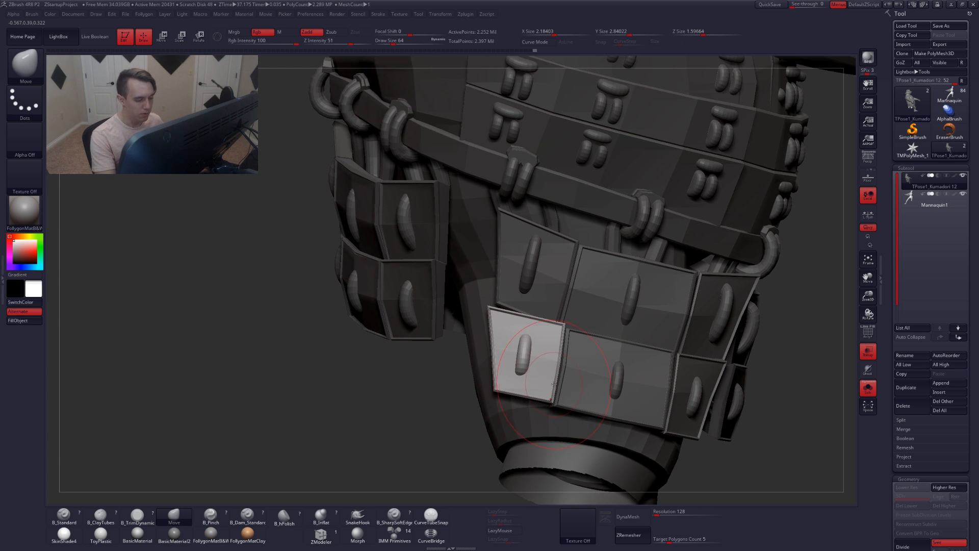
Rotate the lower left panel forward with Rotate transpose lines drawn across and along it
key("r")
mouse_move(524, 352)
left_mouse_down()
mouse_move(523, 425)
mouse_move(512, 439)
left_mouse_up()
right_click_drag(474, 363, 559, 403)
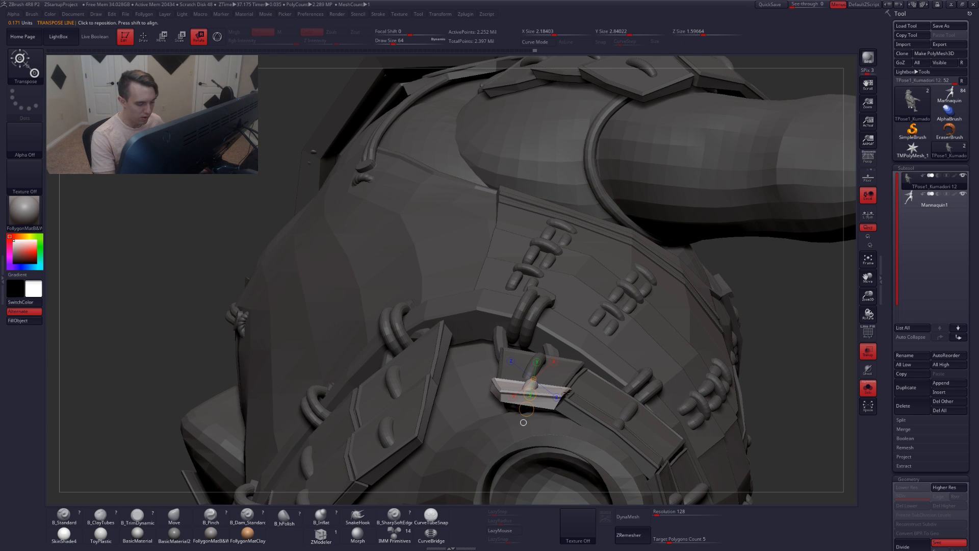
left_click_drag(565, 392, 452, 392)
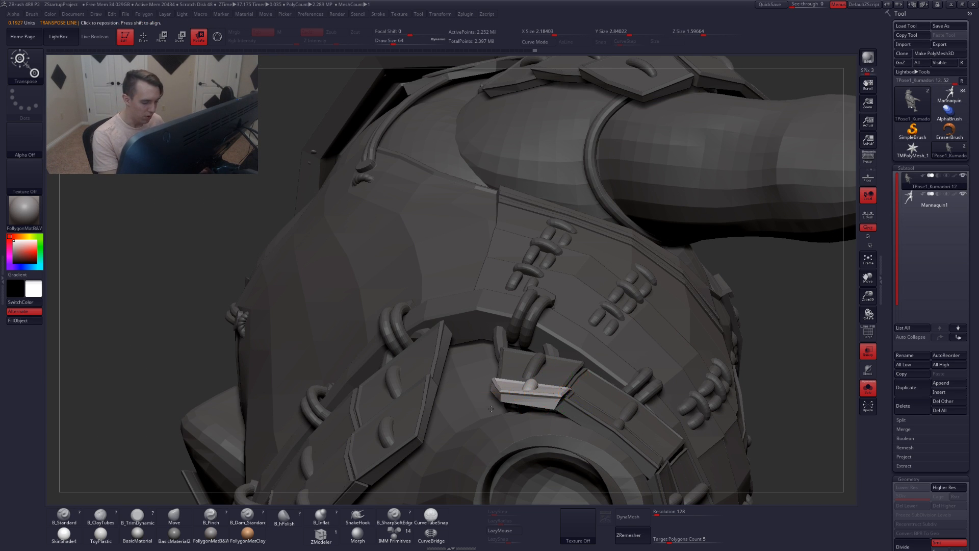
right_click_drag(490, 409, 601, 422)
left_click_drag(610, 412, 606, 414)
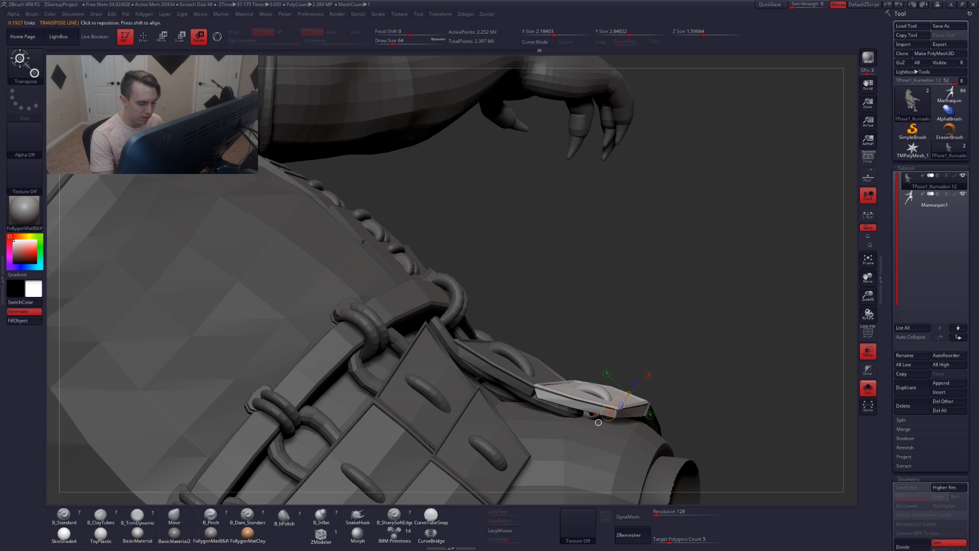
right_click_drag(608, 413, 583, 400)
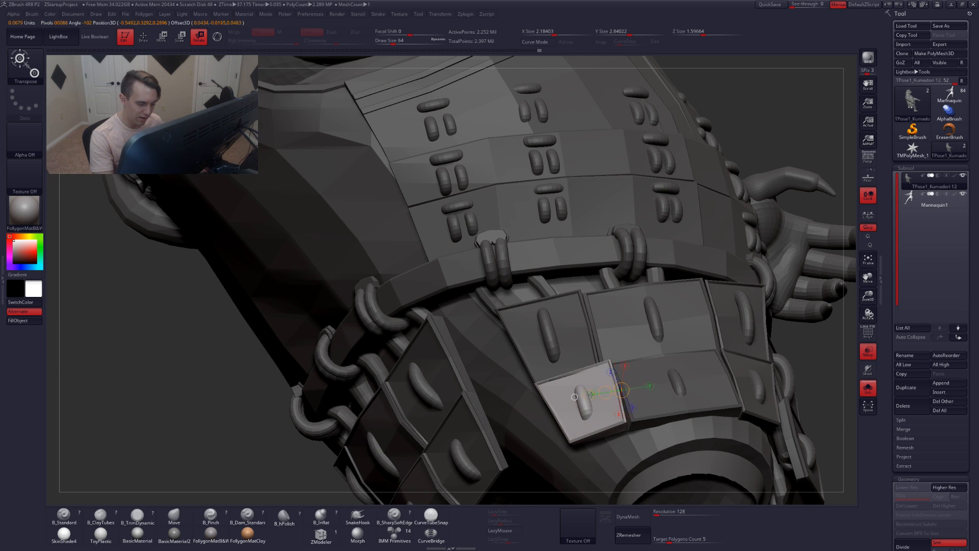
mouse_move(540, 411)
right_mouse_down()
mouse_move(549, 423)
mouse_move(546, 416)
right_mouse_up()
right_click_drag(596, 442, 577, 382, "alt")
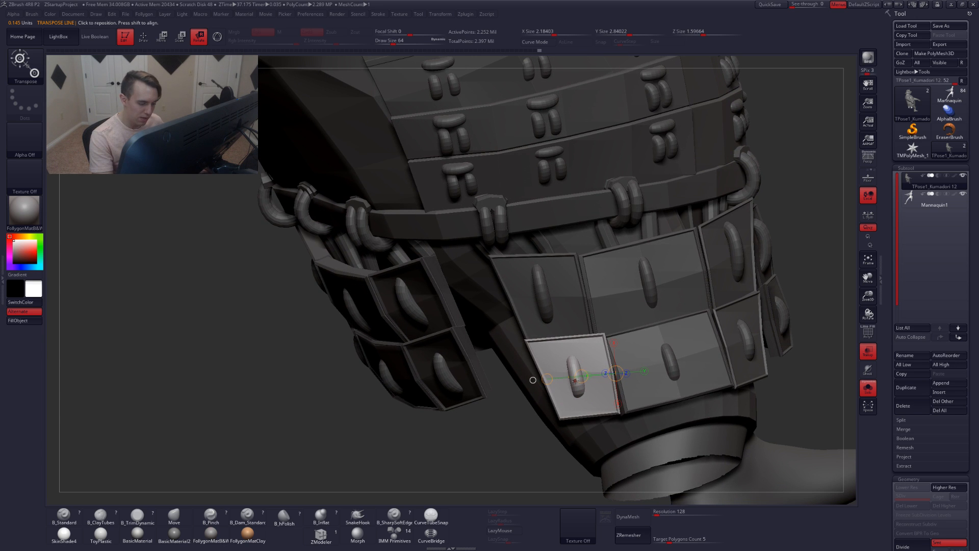
left_click_drag(576, 379, 594, 439)
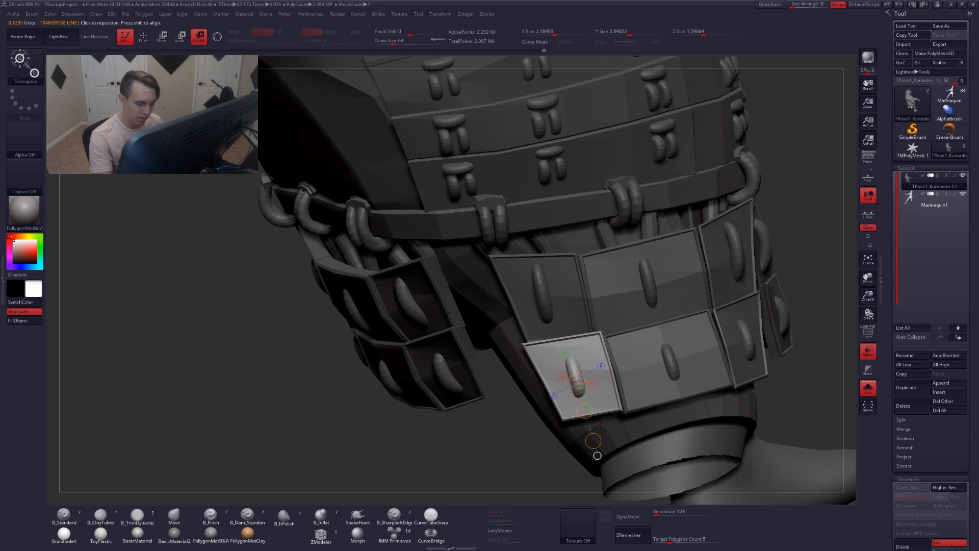
Nudge the panel with the Move transpose line and clear the mask
key("w")
left_click_drag(585, 404, 585, 410)
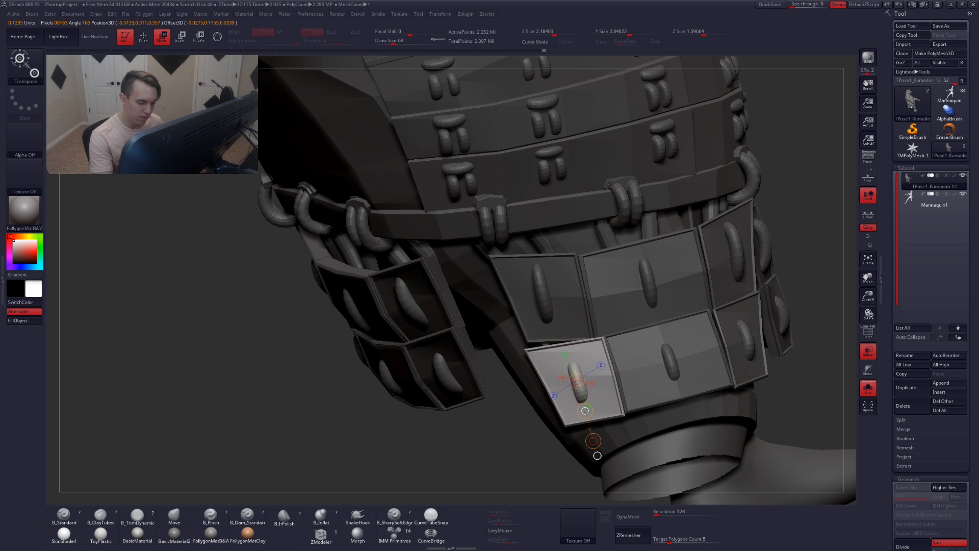
key("r")
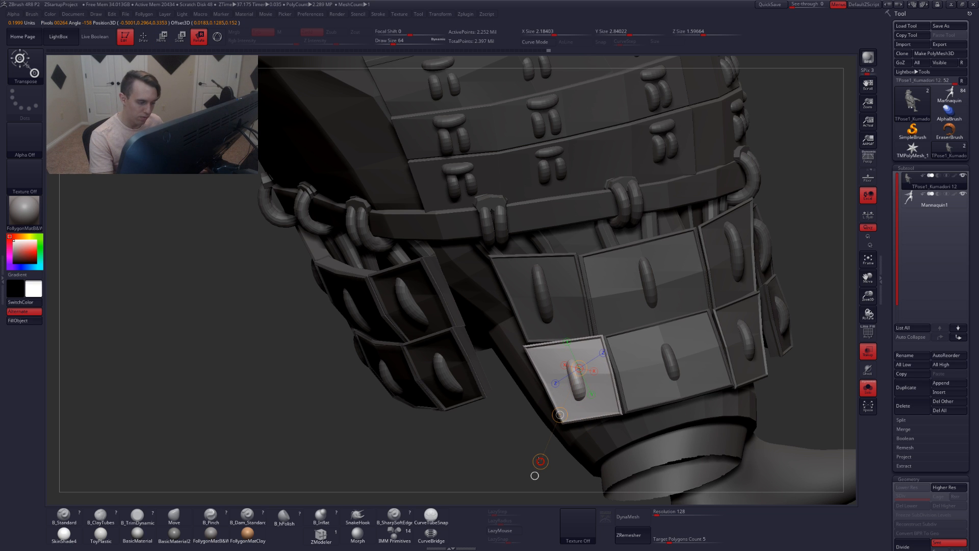
key("q")
mouse_move(638, 459)
right_mouse_down("ctrl")
mouse_move(641, 386)
mouse_move(635, 397)
mouse_move(577, 366)
right_mouse_up("ctrl")
left_click(744, 351, "ctrl+shift")
left_click_drag(747, 347, 728, 358, "ctrl")
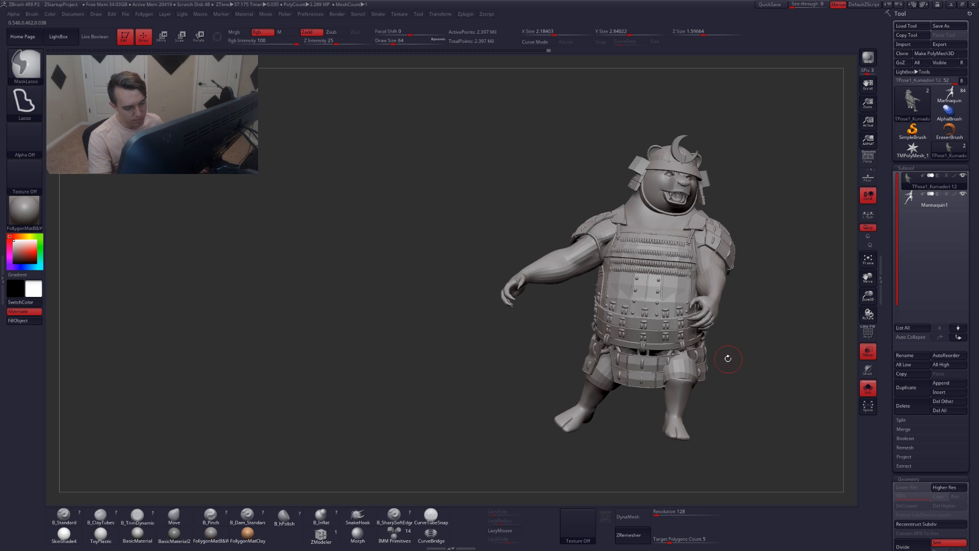
Switch to the mannequin subtool to compare its pose, then return to the bear subtool
mouse_move(728, 359)
right_mouse_down()
mouse_move(606, 363)
mouse_move(551, 392)
mouse_move(540, 414)
right_mouse_up()
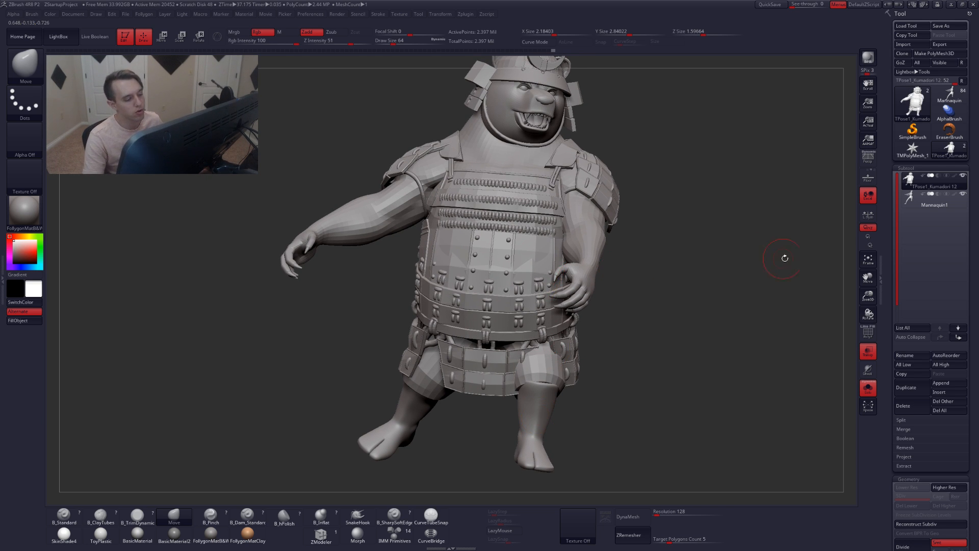
left_click(916, 206)
right_click_drag(546, 304, 584, 309)
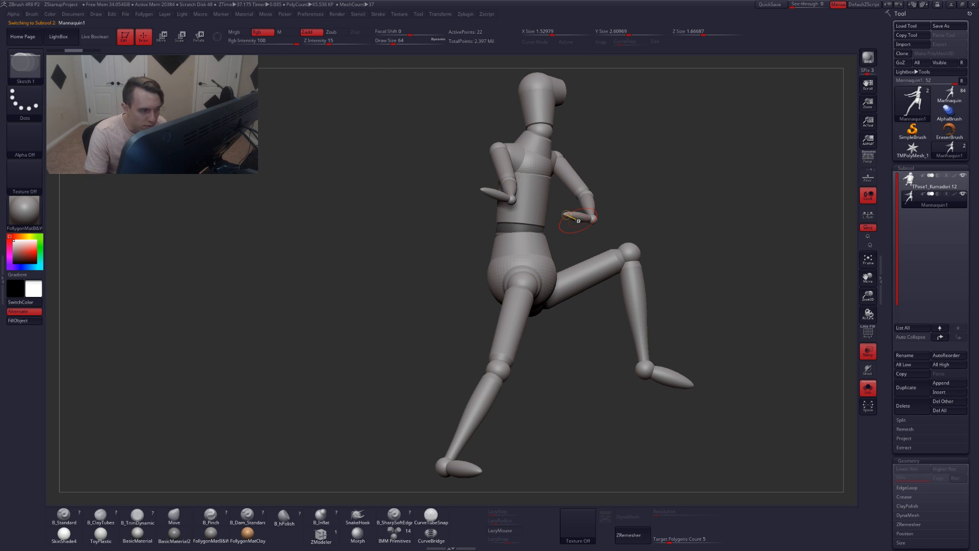
left_click(912, 188)
left_click_drag(656, 223, 642, 253, "alt")
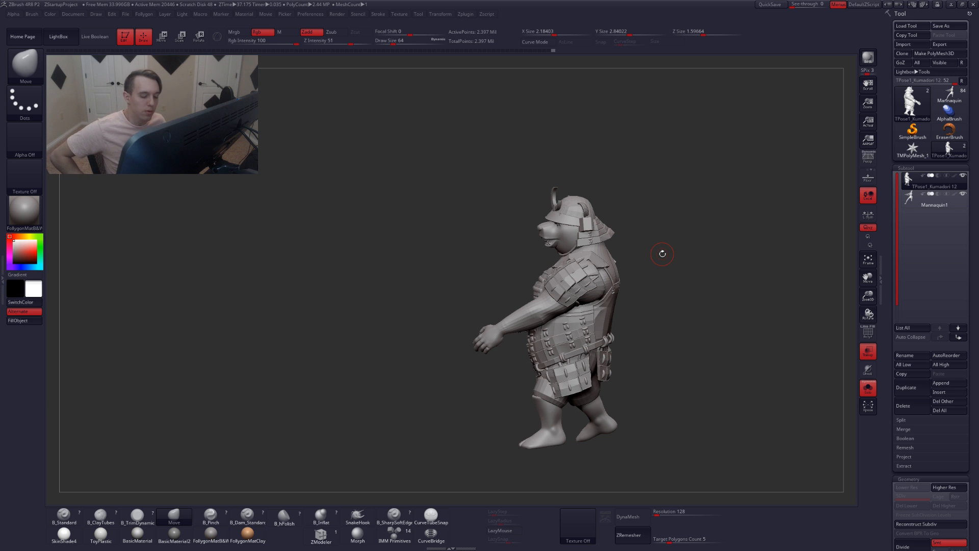
mouse_move(635, 358)
left_mouse_down("alt")
mouse_move(644, 362)
mouse_move(644, 402)
mouse_move(640, 362)
mouse_move(642, 372)
left_mouse_up("alt")
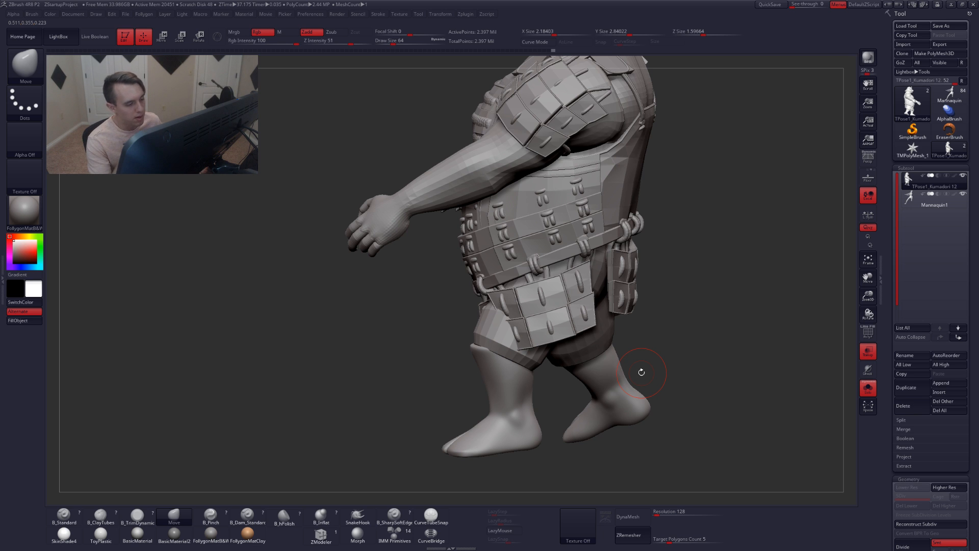
right_click_drag(565, 321, 571, 316)
key("shift+f")
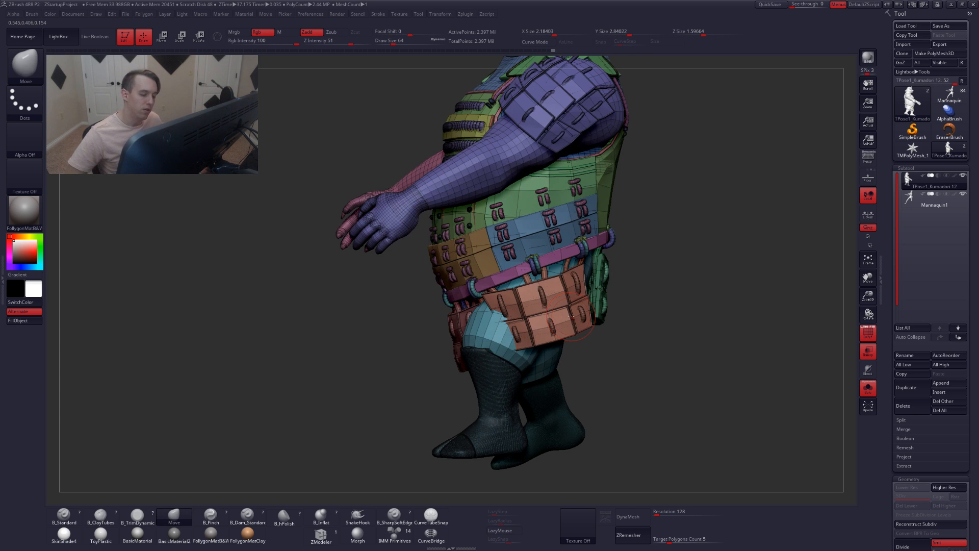
key("ctrl+shift")
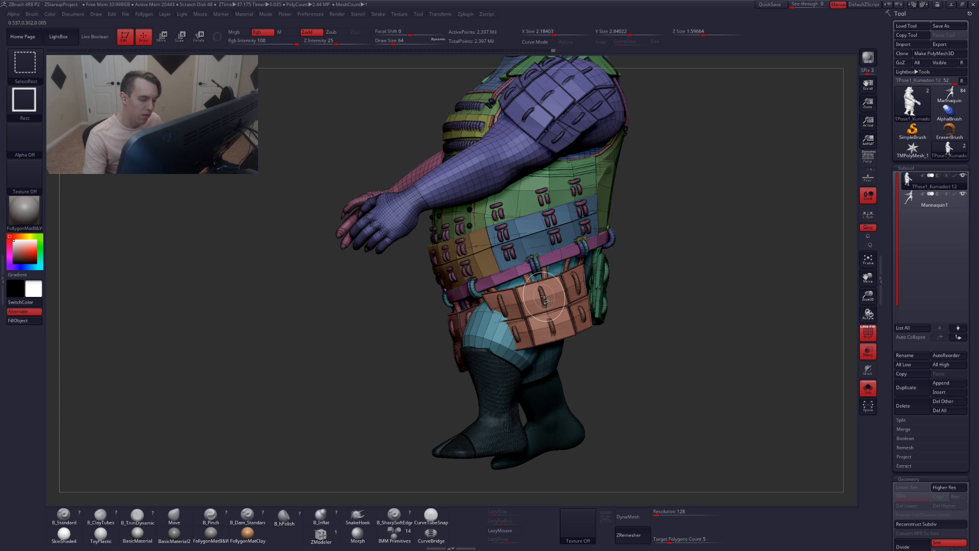
left_click(545, 298, "ctrl+shift")
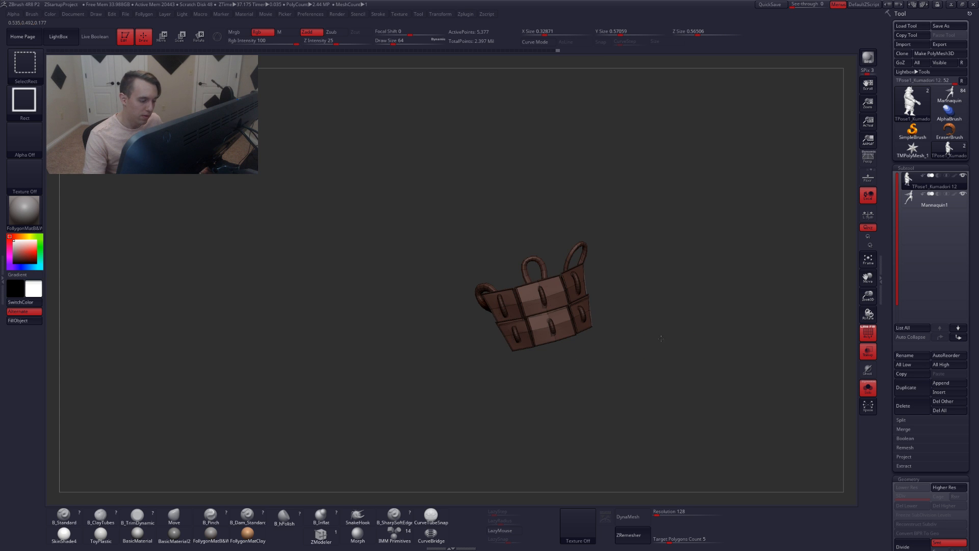
left_click(672, 341, "ctrl+shift")
key("shift+f")
left_click(672, 341, "ctrl")
mouse_move(484, 311)
right_mouse_down()
mouse_move(611, 311)
mouse_move(561, 305)
mouse_move(614, 326)
mouse_move(620, 351)
right_mouse_up()
mouse_move(678, 336)
right_mouse_down()
mouse_move(594, 334)
mouse_move(571, 312)
mouse_move(612, 305)
mouse_move(544, 368)
mouse_move(556, 318)
right_mouse_up()
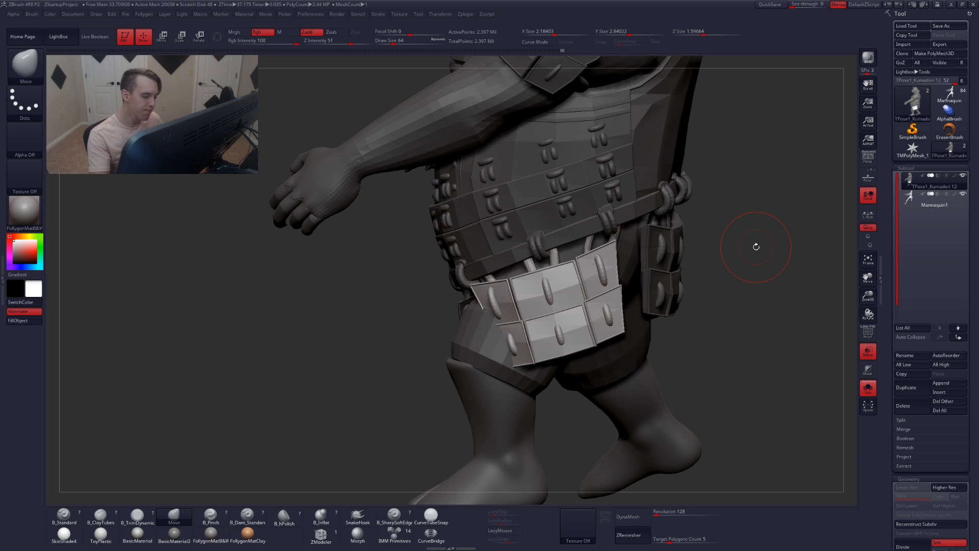
Isolate the front skirt armor pieces and split them into separate polygroups with Auto Groups
left_click_drag(756, 247, 566, 306)
left_click(544, 317, "ctrl+shift")
left_click_drag(658, 290, 662, 262, "alt")
key("shift+f")
key("ctrl+w")
key("space")
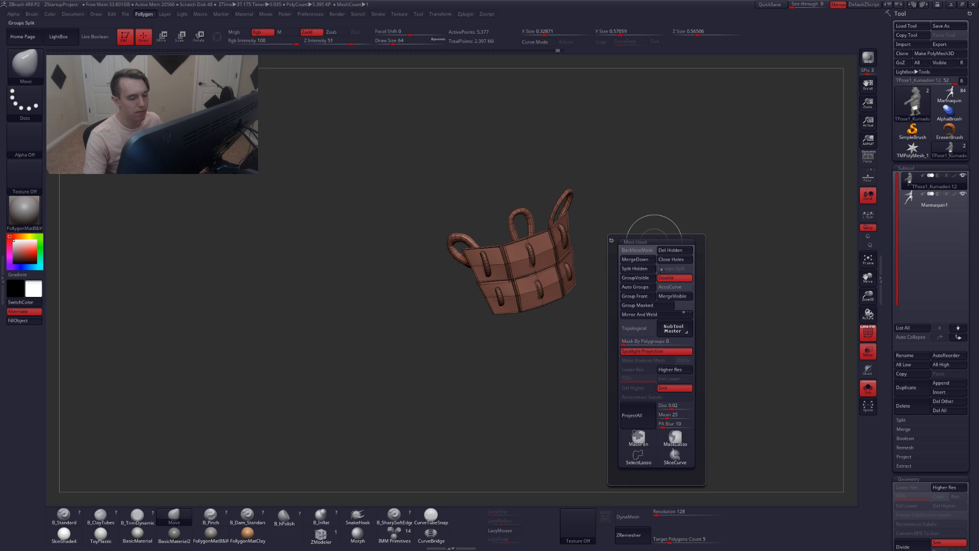
left_click(642, 287)
Mask everything except the upper left front skirt panel, hiding its belt loops to isolate it first
mouse_move(613, 210)
left_mouse_down()
mouse_move(516, 271)
mouse_move(519, 254)
mouse_move(514, 307)
left_mouse_up()
left_click_drag(516, 250, 535, 274, "alt")
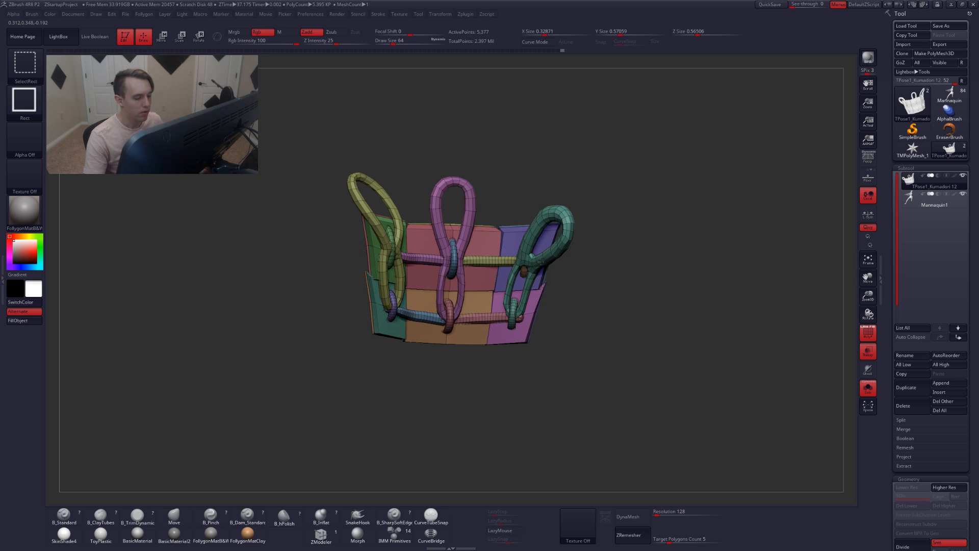
left_click(540, 262, "ctrl+alt+shift")
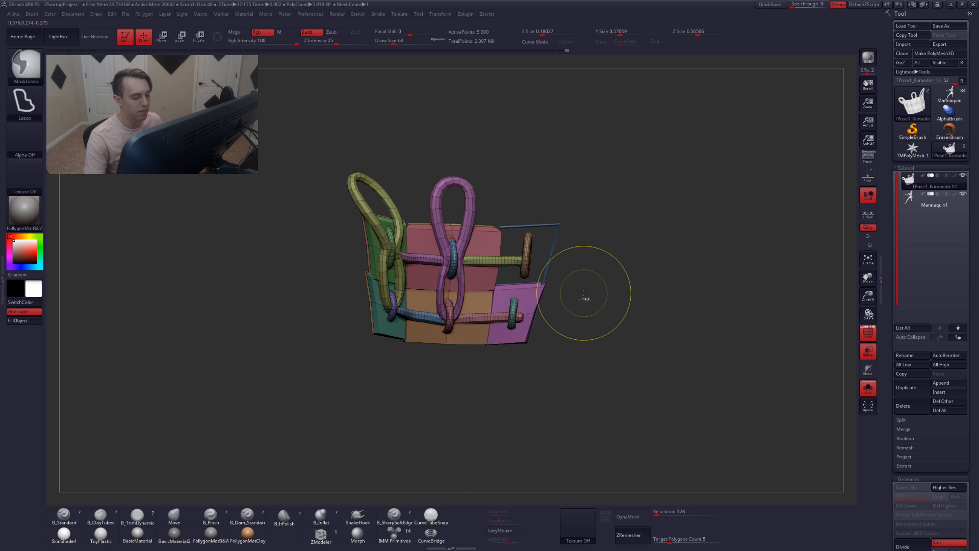
key("ctrl+z")
key("ctrl+z")
left_click_drag(662, 278, 663, 331, "ctrl+shift")
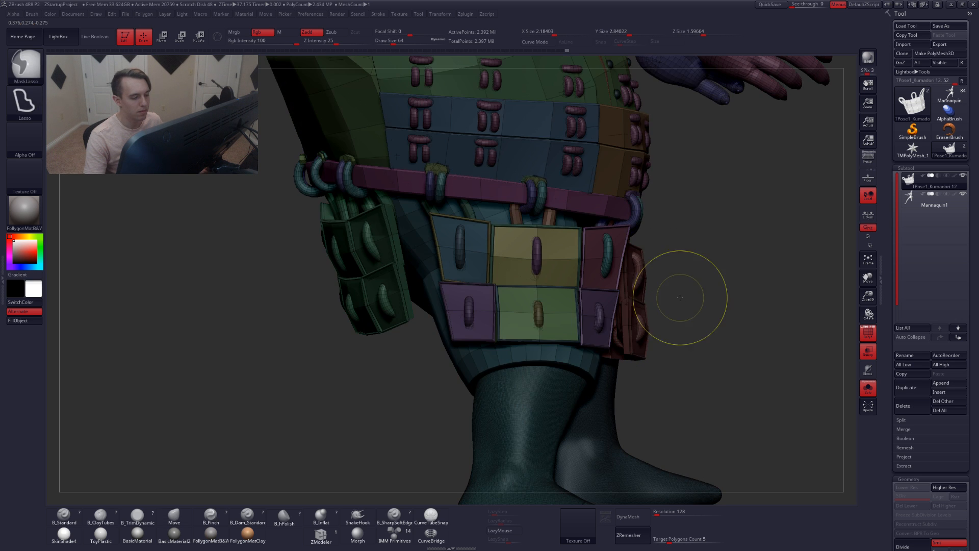
left_click_drag(678, 269, 695, 316, "ctrl+shift")
key("ctrl+shift")
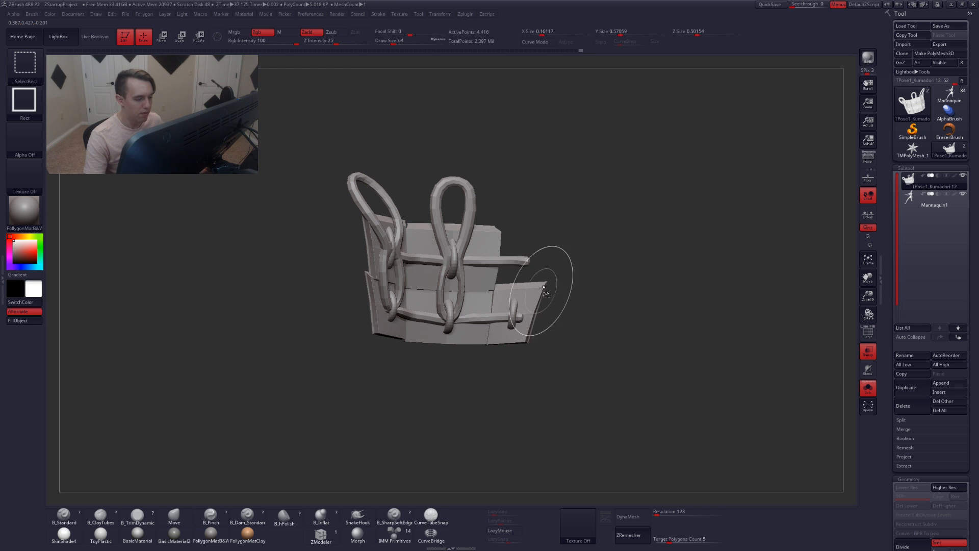
left_click(537, 291, "ctrl+shift")
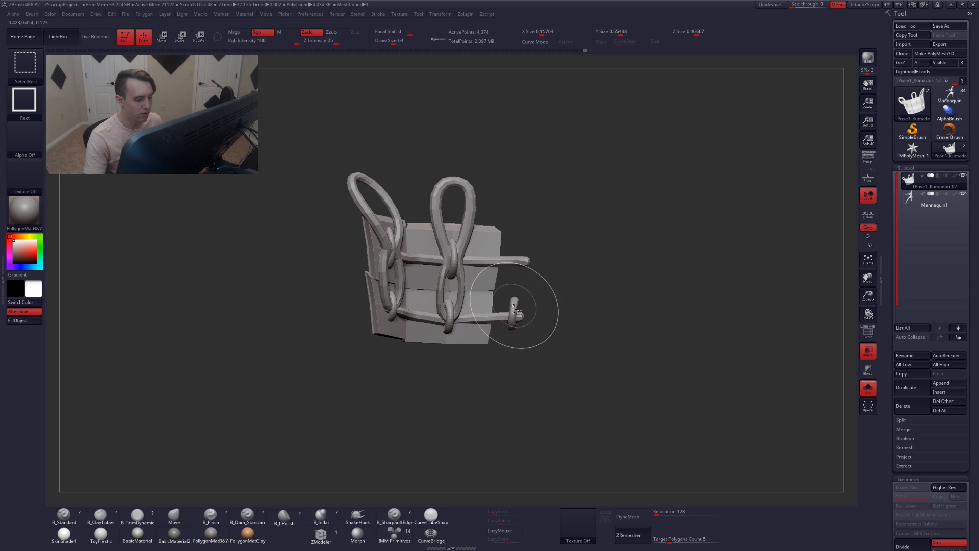
left_click(512, 306, "ctrl+shift")
mouse_move(576, 261)
left_mouse_down("ctrl")
mouse_move(156, 216)
mouse_move(535, 428)
mouse_move(539, 413)
left_mouse_up("ctrl")
left_click_drag(583, 371, 478, 358)
left_click(479, 358, "ctrl+shift")
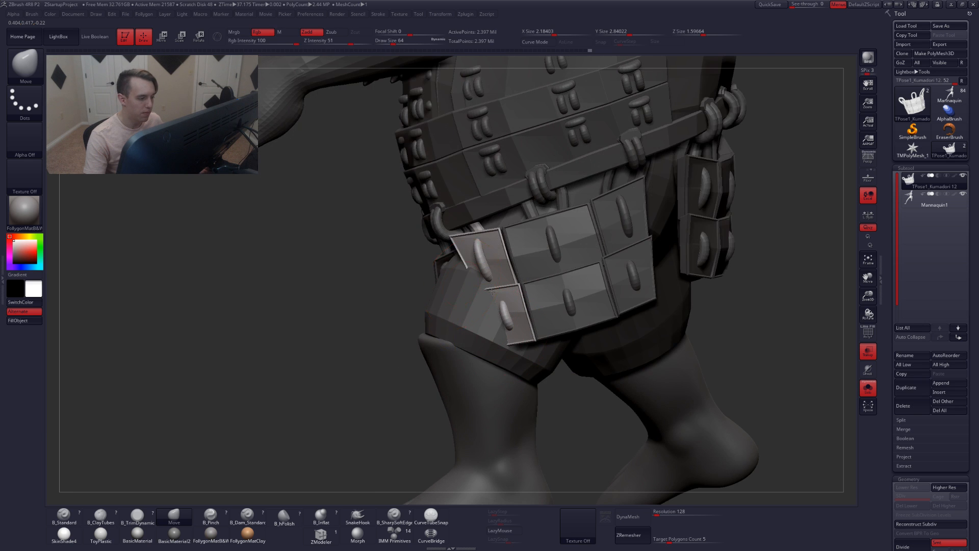
Isolate the belt loop beside the panel to inspect it, then show the whole model again
right_click_drag(491, 292, 574, 285)
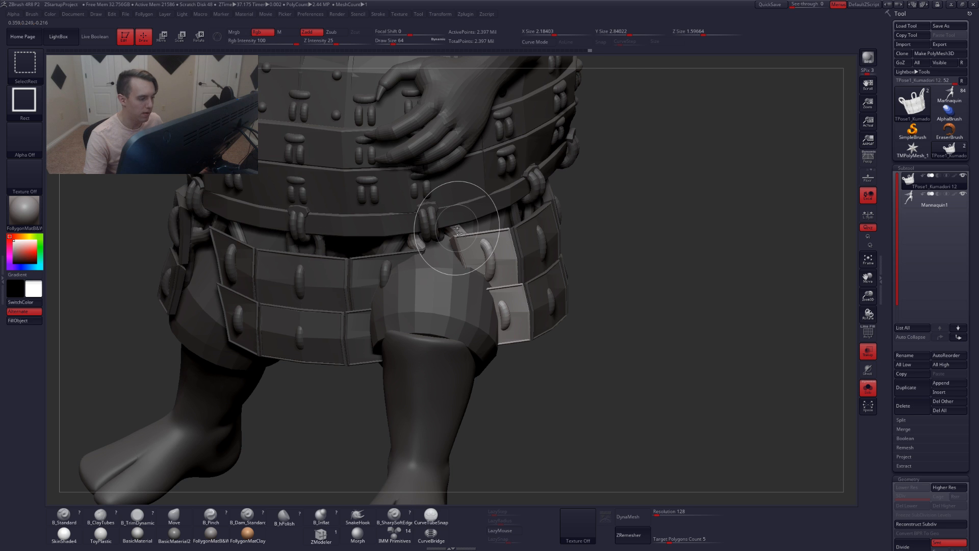
left_click(457, 229, "ctrl+shift")
left_click(506, 255, "ctrl")
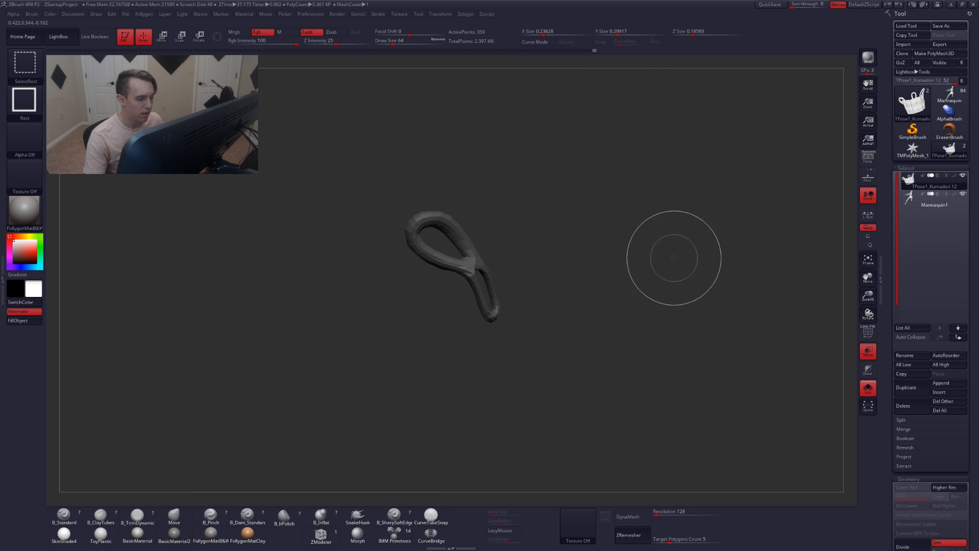
left_click(620, 279, "ctrl+shift")
mouse_move(448, 287)
right_mouse_down()
mouse_move(504, 289)
mouse_move(445, 260)
right_mouse_up()
mouse_move(501, 304)
right_mouse_down()
mouse_move(489, 298)
mouse_move(506, 305)
right_mouse_up()
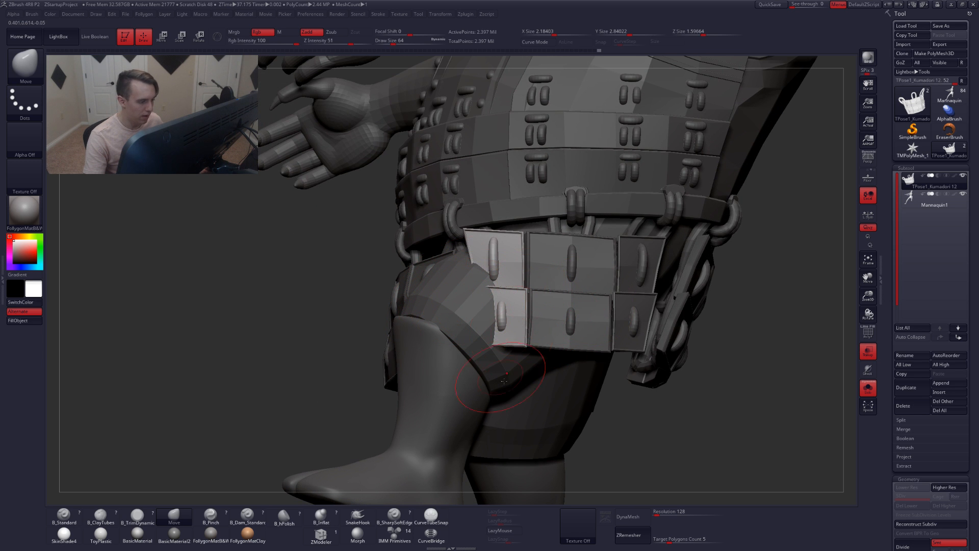
mouse_move(520, 329)
right_mouse_down()
mouse_move(513, 257)
mouse_move(500, 330)
mouse_move(520, 324)
right_mouse_up()
Rotate the unmasked skirt panel outward with a Rotate transpose line drawn along it
key("r")
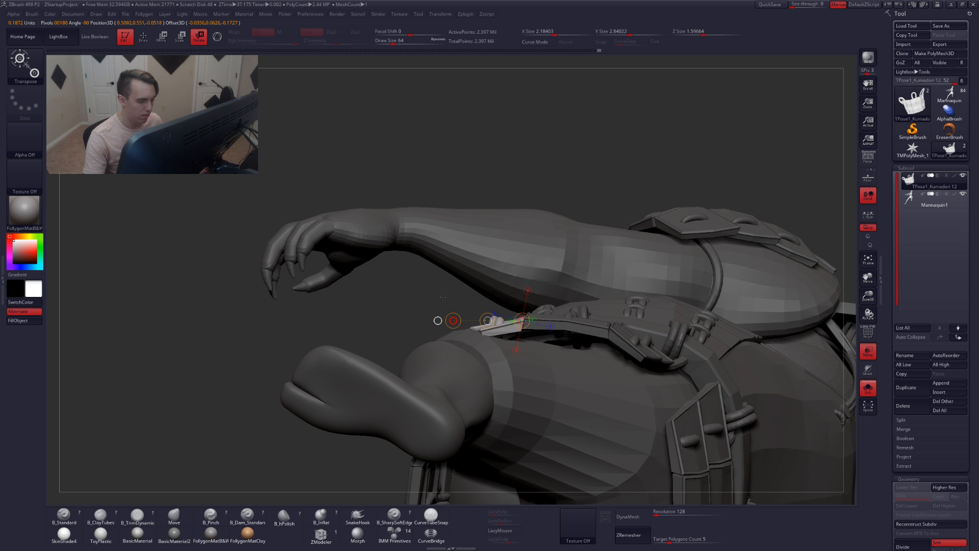
key("q")
mouse_move(464, 295)
right_mouse_down()
mouse_move(480, 352)
mouse_move(479, 317)
mouse_move(497, 318)
mouse_move(475, 316)
mouse_move(477, 328)
mouse_move(464, 271)
mouse_move(493, 329)
mouse_move(502, 319)
right_mouse_up()
key("r")
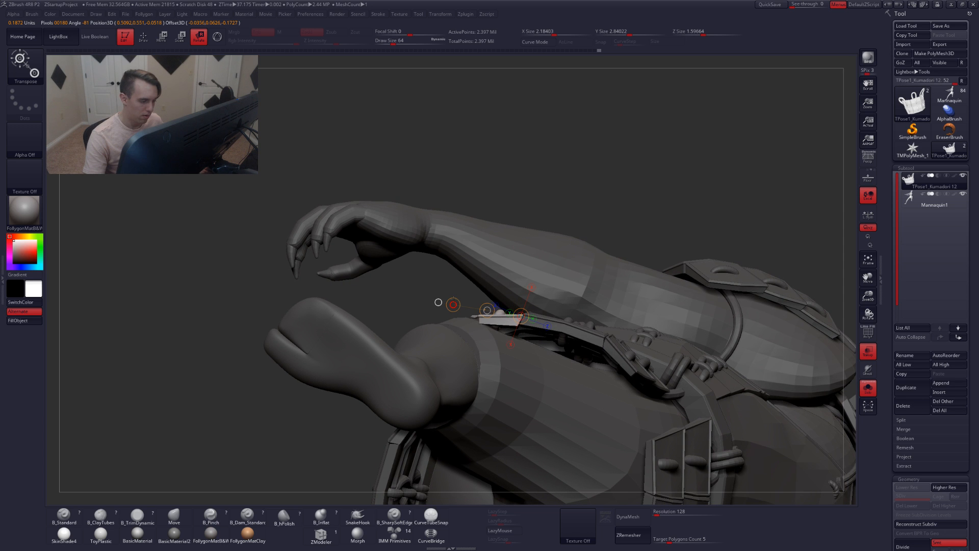
key("q")
mouse_move(487, 290)
right_mouse_down()
mouse_move(501, 385)
mouse_move(505, 357)
mouse_move(514, 368)
mouse_move(507, 380)
right_mouse_up()
Mask everything except the upper side hip panel next to the thigh
left_click(507, 380, "ctrl+shift")
left_click(590, 419, "ctrl+shift")
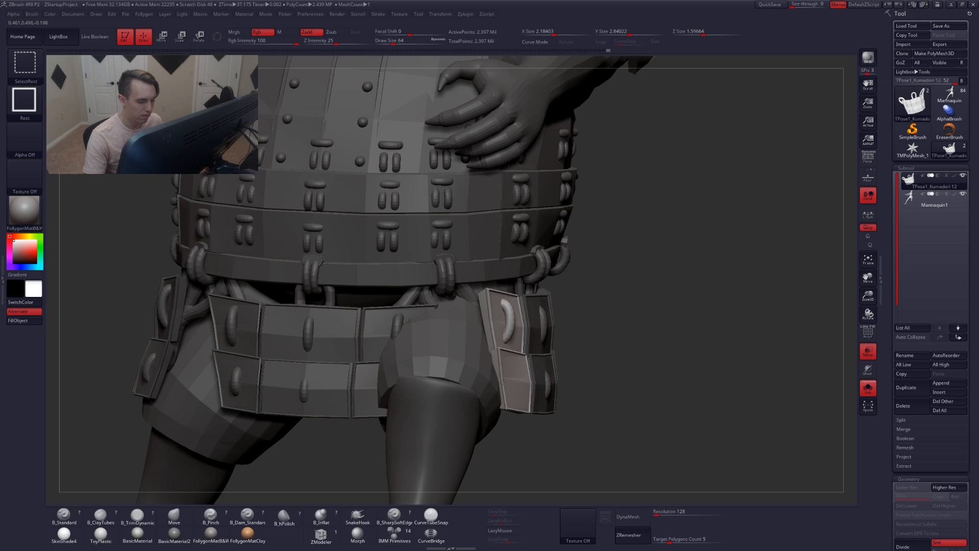
left_click(502, 382, "ctrl+shift")
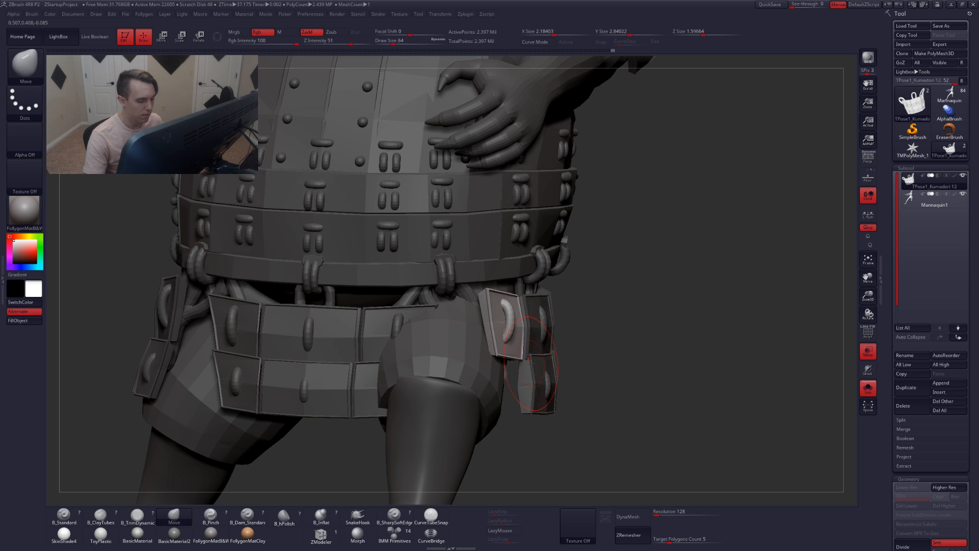
left_click_drag(592, 383, 564, 379)
left_click_drag(683, 339, 700, 394, "ctrl+shift")
mouse_move(631, 356)
left_mouse_down("ctrl")
mouse_move(491, 244)
mouse_move(608, 460)
mouse_move(625, 387)
mouse_move(563, 359)
mouse_move(524, 358)
left_mouse_up("ctrl")
left_click(628, 363, "ctrl+shift")
right_click_drag(524, 358, 523, 383, "ctrl")
Reposition the hip panel with the Move transpose line
key("w")
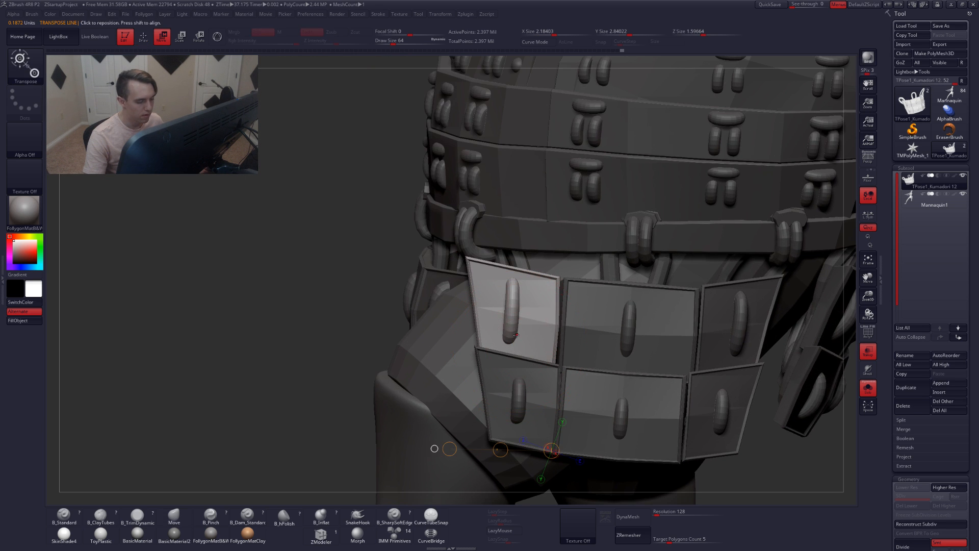
mouse_move(506, 322)
left_mouse_down("shift")
mouse_move(588, 323)
mouse_move(553, 328)
left_mouse_up("shift")
left_click_drag(533, 329, 549, 335)
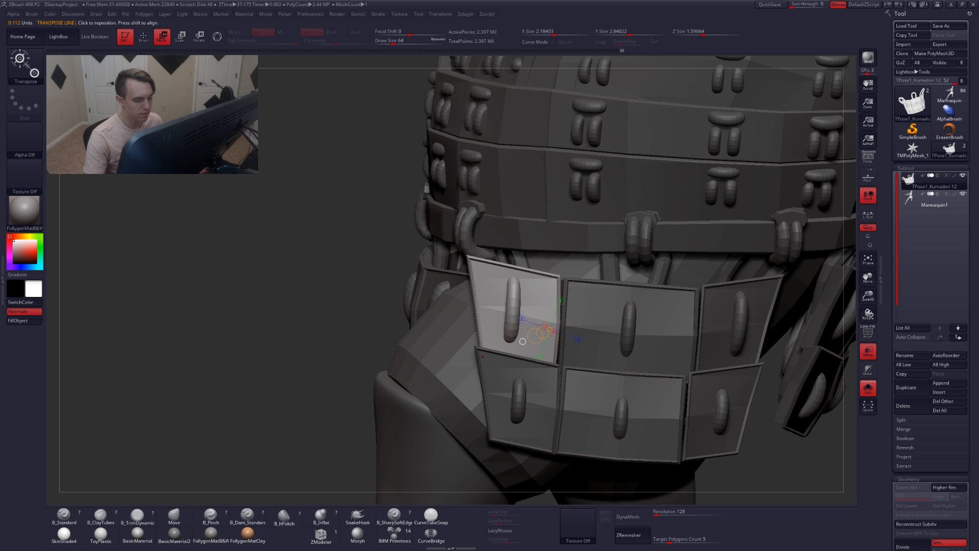
right_click_drag(469, 366, 497, 334)
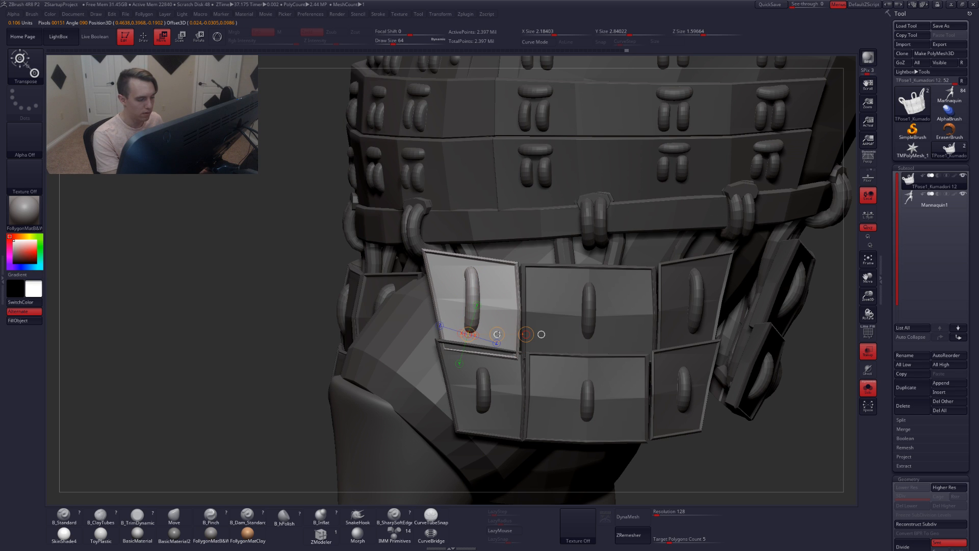
right_click_drag(474, 338, 536, 325)
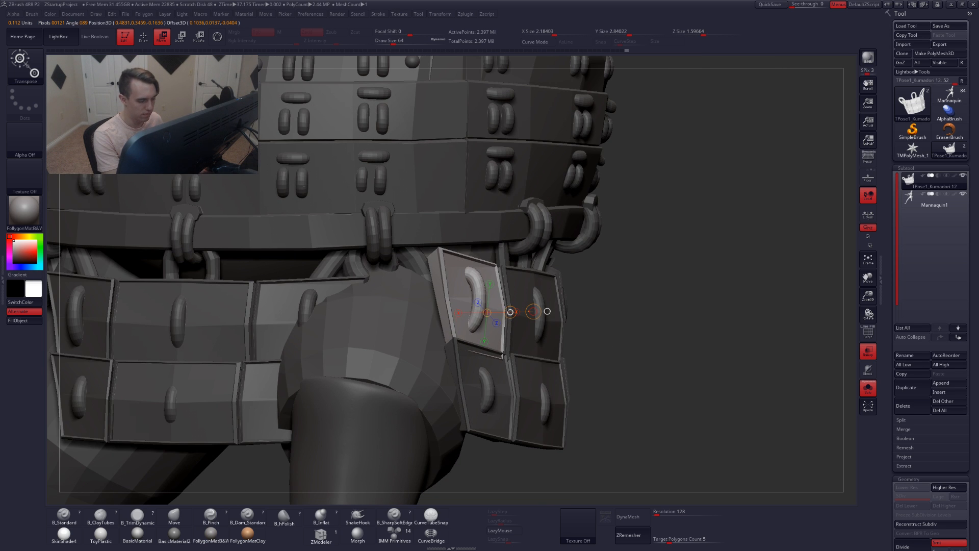
right_click_drag(552, 329, 353, 260)
Tilt the hip panel with a Rotate transpose line
key("r")
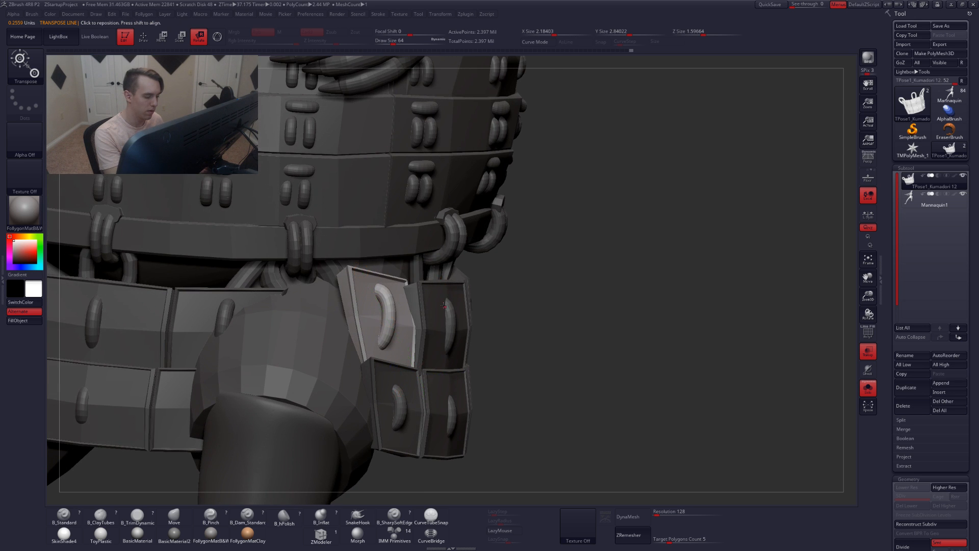
mouse_move(445, 315)
right_mouse_down()
mouse_move(484, 326)
mouse_move(515, 313)
mouse_move(632, 366)
mouse_move(599, 394)
mouse_move(591, 421)
mouse_move(649, 369)
right_mouse_up()
key("q")
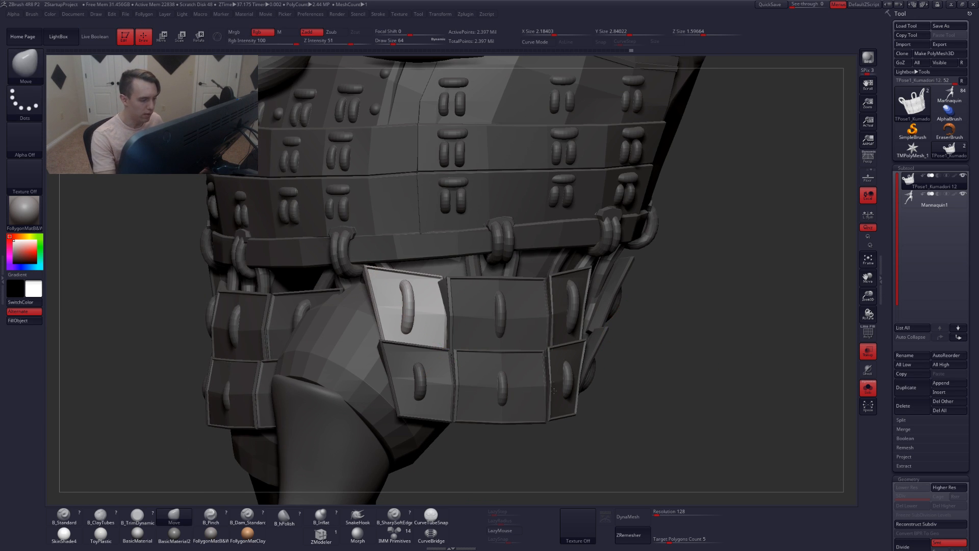
Rotate the hip panel against the thigh with Rotate transpose, then nudge it with Move transpose
key("f")
mouse_move(539, 399)
right_mouse_down()
mouse_move(502, 335)
mouse_move(506, 354)
right_mouse_up()
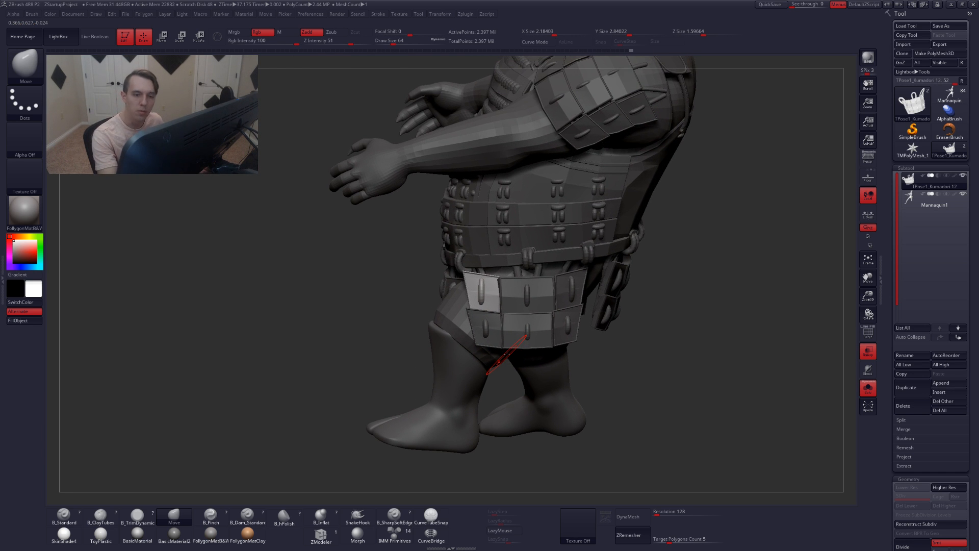
left_click(863, 163)
right_click_drag(568, 337, 559, 378)
left_click(867, 161)
key("r")
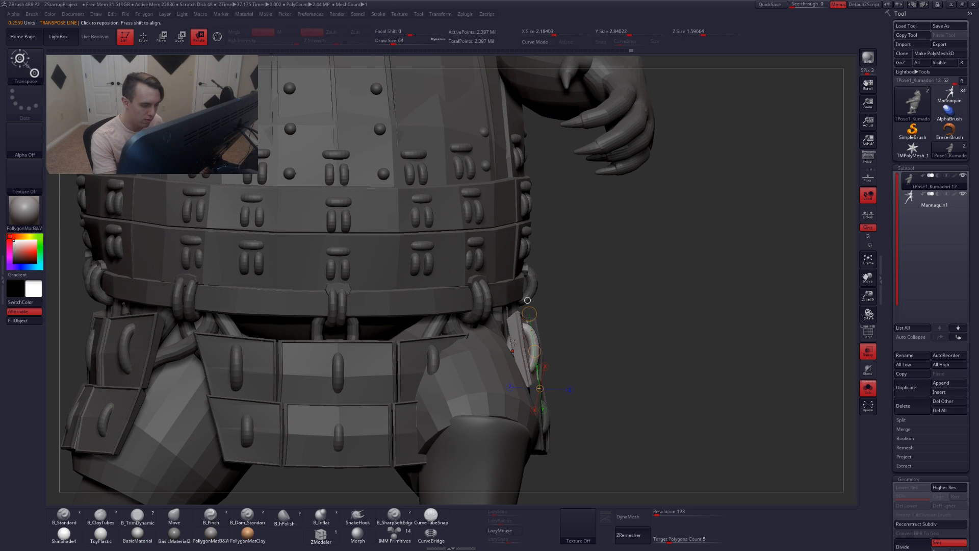
left_click_drag(517, 313, 587, 397)
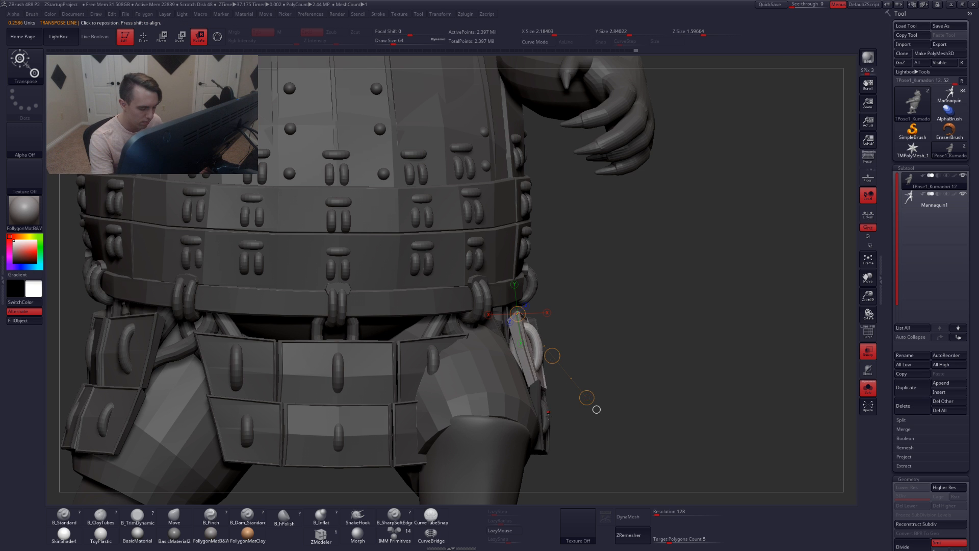
right_click_drag(548, 416, 555, 342)
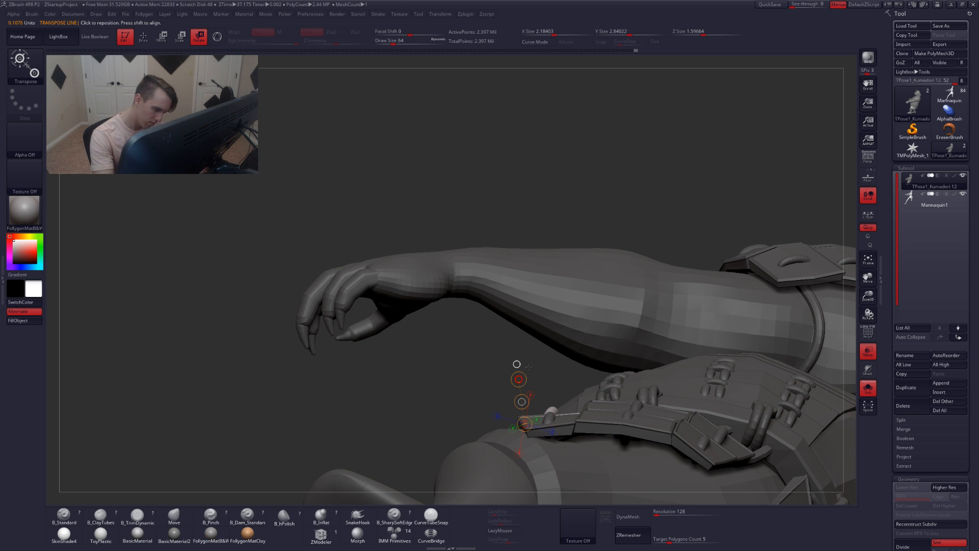
right_click_drag(529, 367, 566, 394)
right_click_drag(554, 435, 590, 391)
key("w")
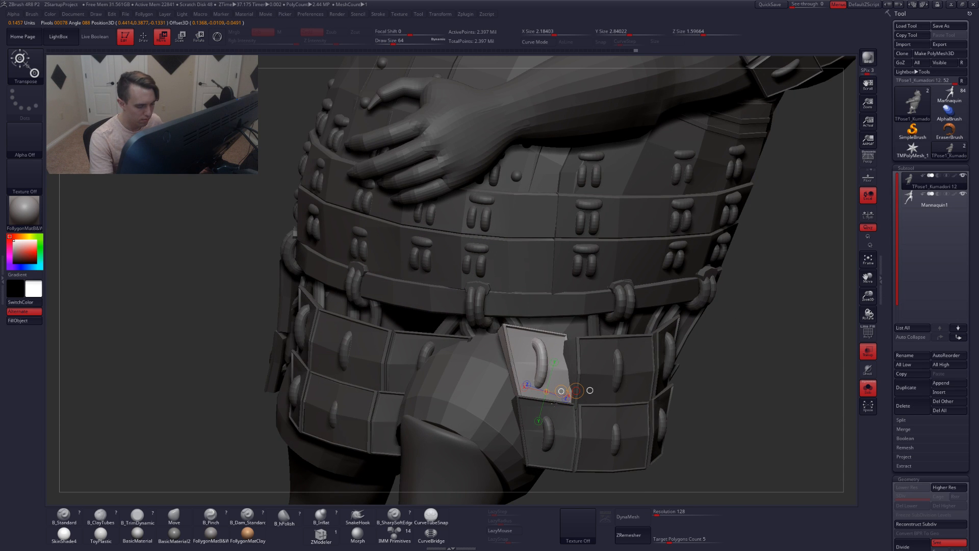
mouse_move(566, 437)
right_mouse_down()
mouse_move(578, 386)
mouse_move(596, 368)
mouse_move(594, 413)
mouse_move(584, 383)
mouse_move(565, 377)
mouse_move(564, 388)
right_mouse_up()
key("q")
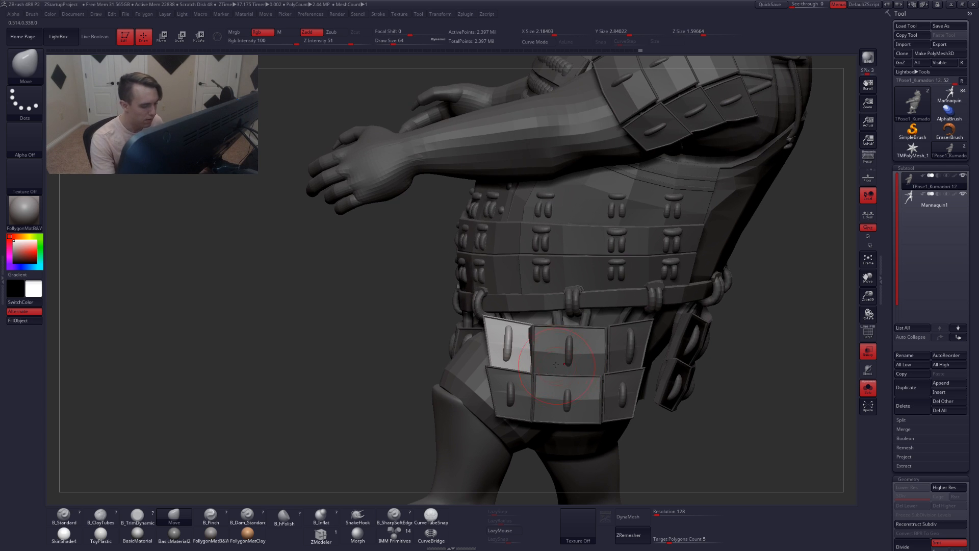
Clear the mask from the model
key("r")
left_click_drag(511, 370, 510, 320)
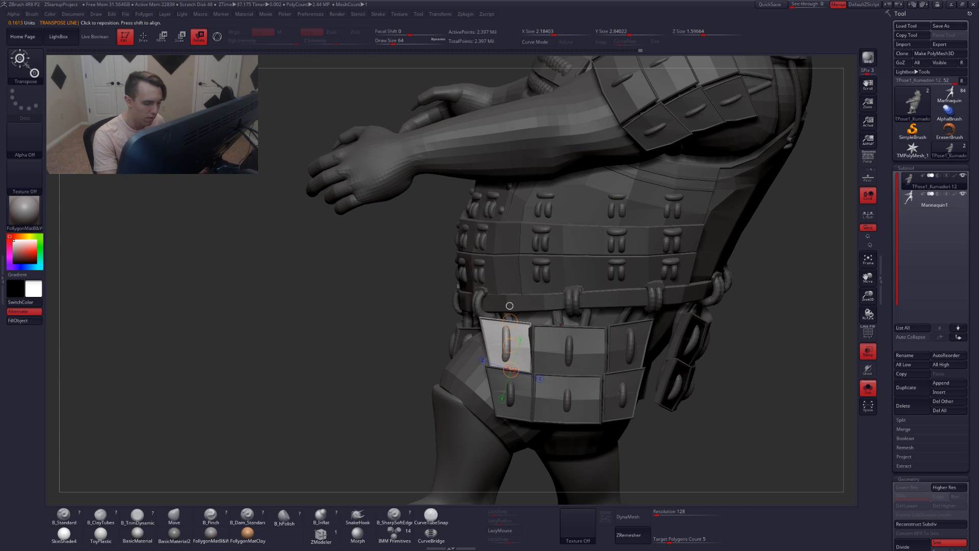
key("q")
left_click_drag(744, 332, 754, 349, "ctrl")
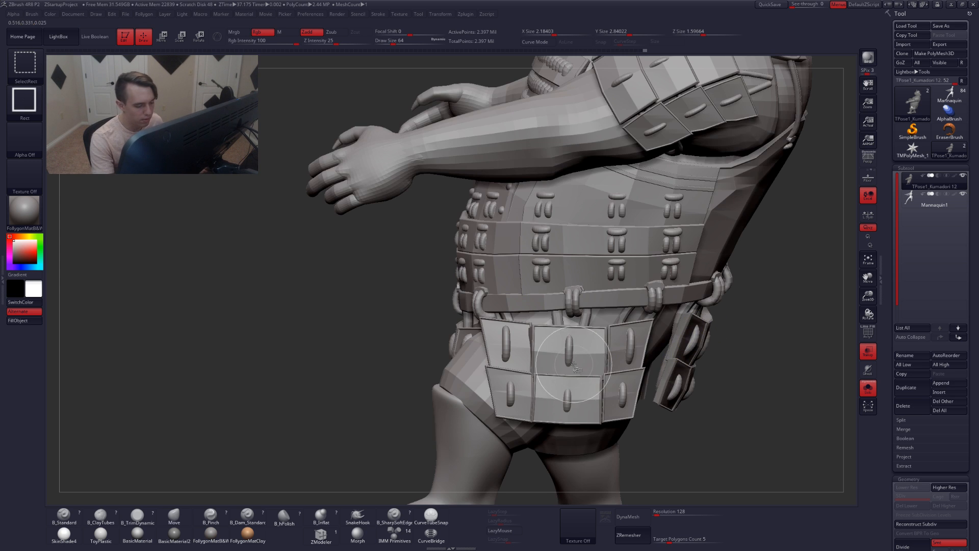
left_click(569, 358, "ctrl+shift")
left_click(604, 382, "ctrl+shift")
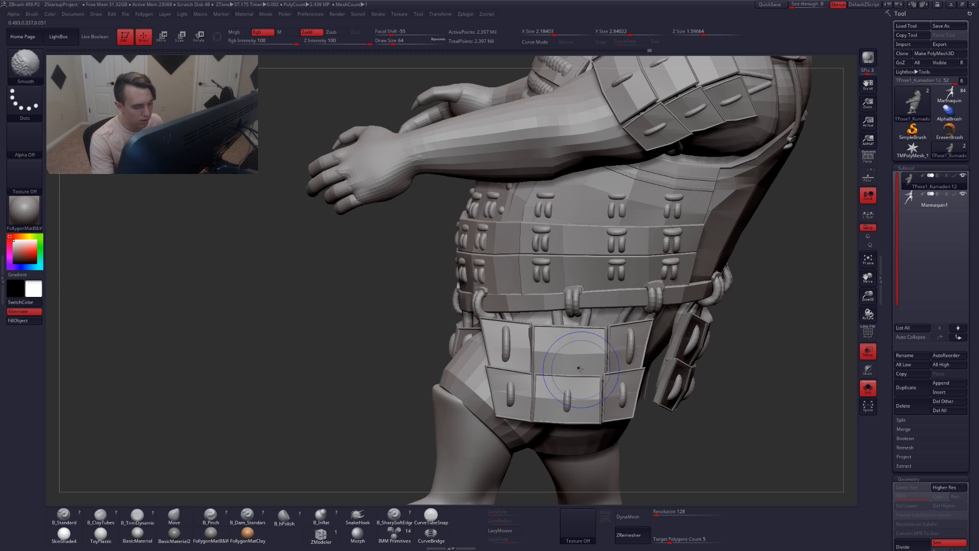
Show the polygroups and hide the center front skirt panels and their belt loops
key("shift+f")
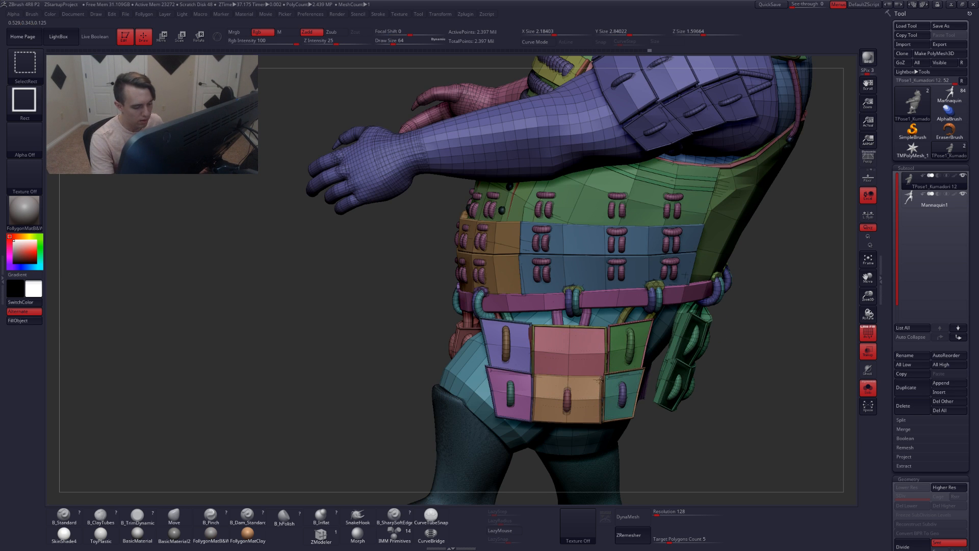
left_click(600, 379, "ctrl+alt+shift")
left_click(595, 380, "ctrl+alt+shift")
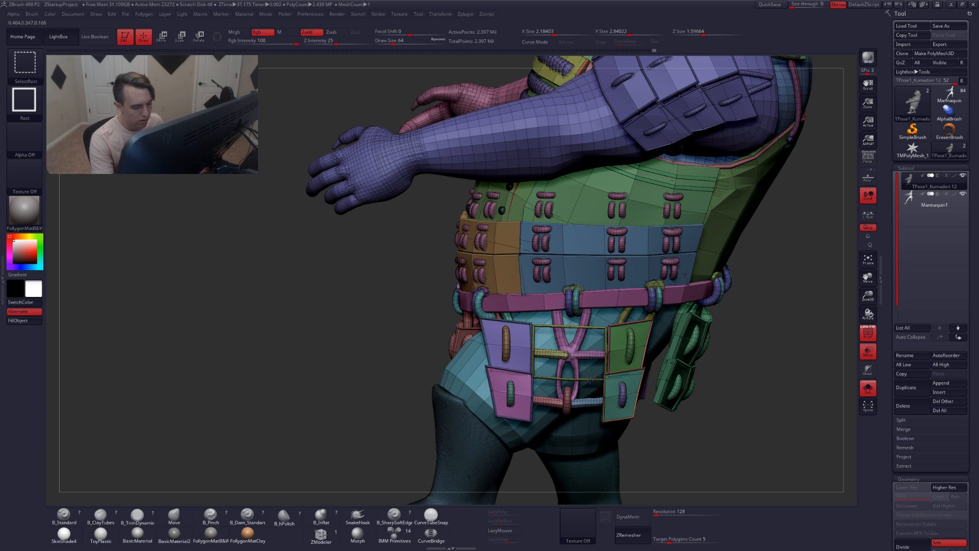
left_click(586, 379, "ctrl+alt+shift")
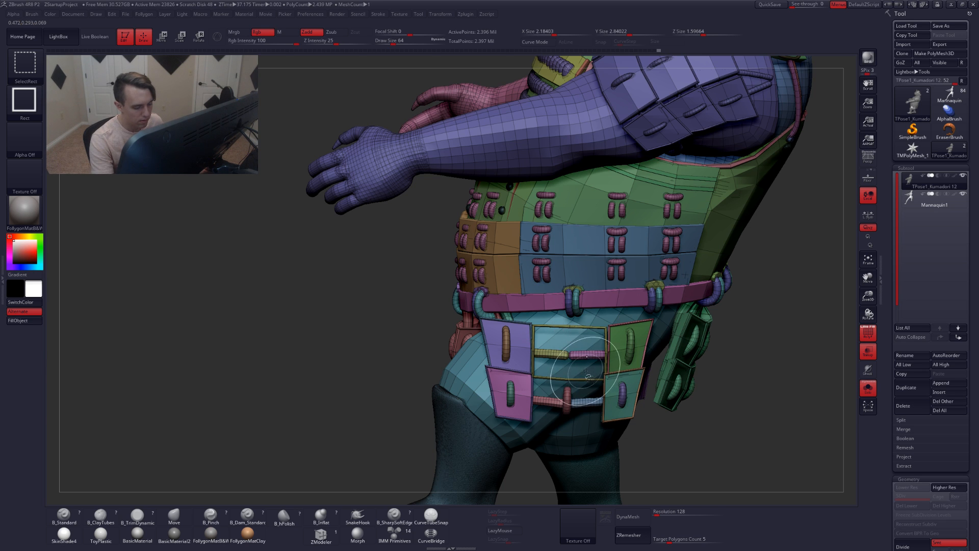
left_click(567, 333, "ctrl+alt+shift")
left_click(569, 376, "ctrl+alt+shift")
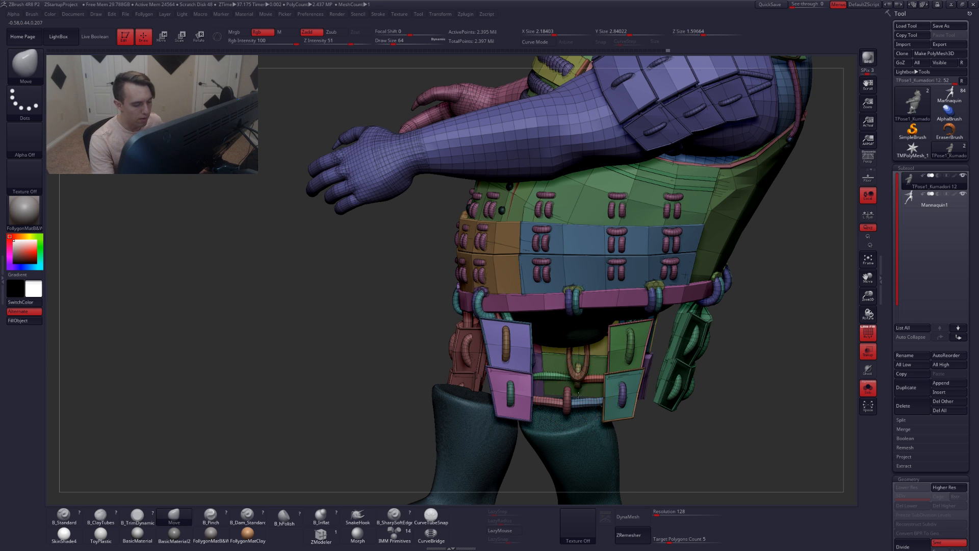
Isolate the side hip skirt panel together with its loops and the thigh
right_click_drag(564, 425, 583, 398)
key("ctrl+shift")
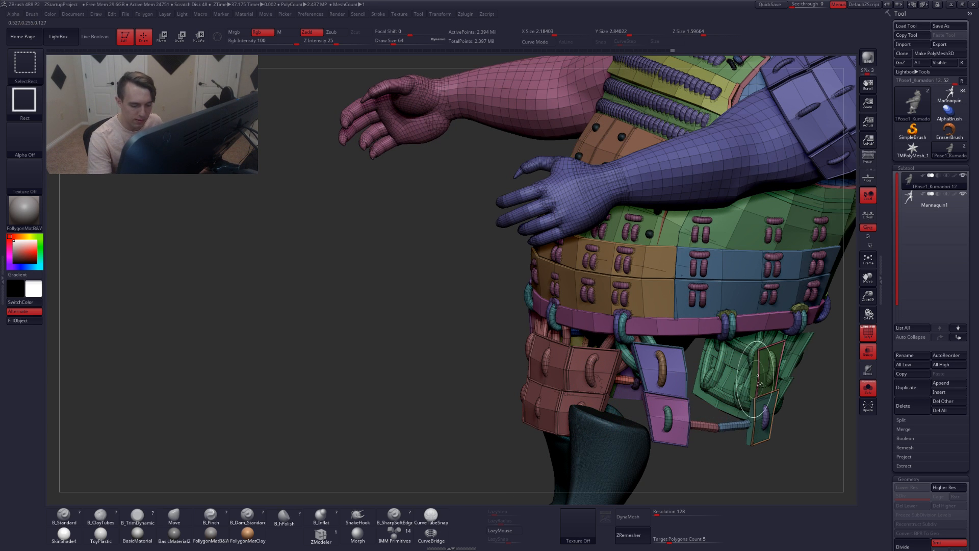
right_click_drag(757, 376, 681, 352)
left_click_drag(692, 359, 698, 368, "ctrl+shift")
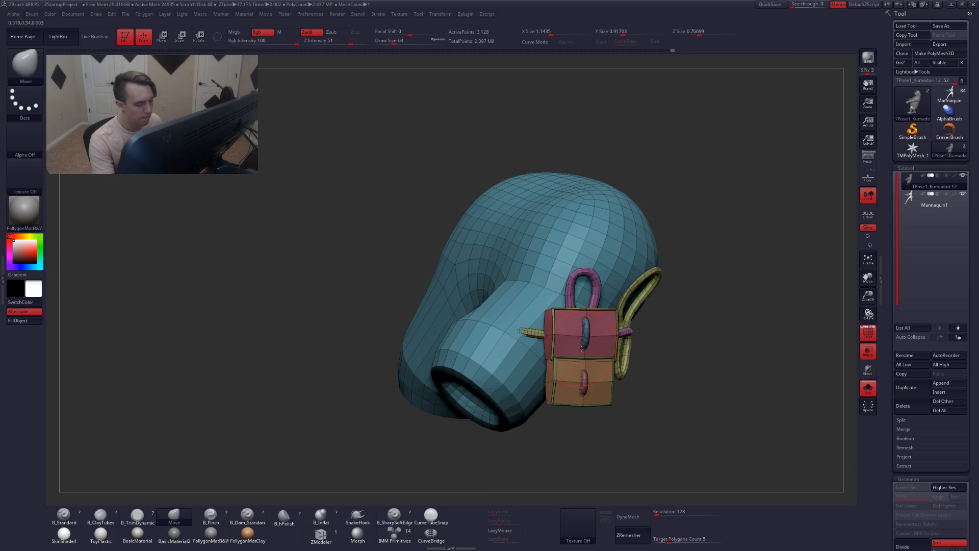
Isolate the side hip skirt panel by hiding the thigh and its belt loops
mouse_move(581, 348)
right_mouse_down()
mouse_move(620, 354)
mouse_move(618, 363)
right_mouse_up()
key("ctrl+shift")
left_click(650, 326, "ctrl+shift")
left_click(650, 312, "ctrl+shift")
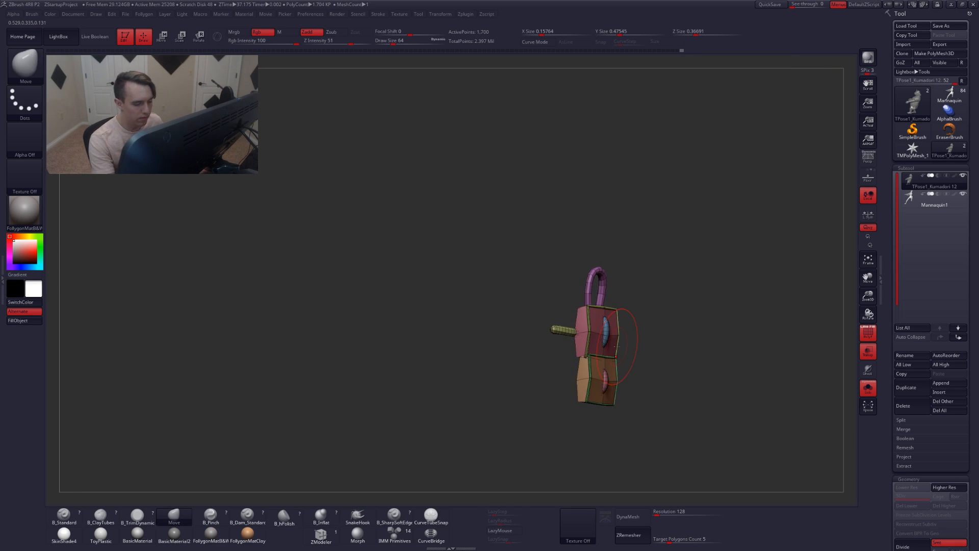
left_click(556, 330, "ctrl+shift")
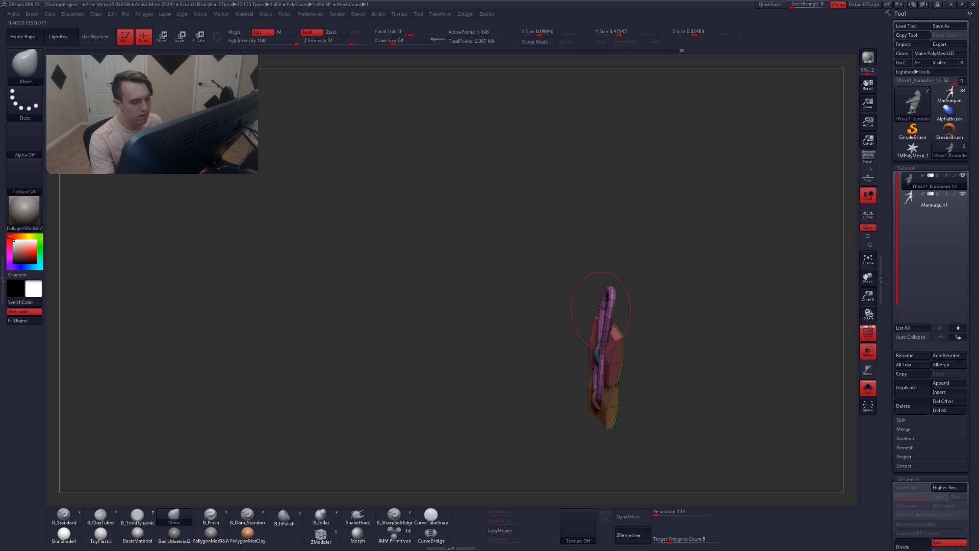
left_click(610, 307, "ctrl+shift")
right_click_drag(674, 354, 632, 345)
key("shift+f")
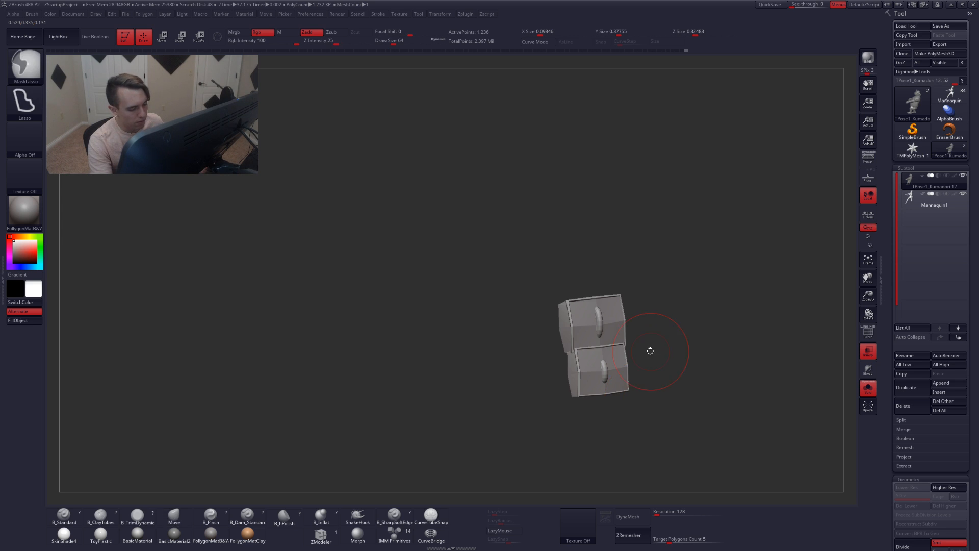
Group the visible hip panel into a single polygroup, then unhide the rest of the model
key("shift+f")
key("ctrl+g")
mouse_move(595, 378)
right_mouse_down("ctrl")
mouse_move(614, 394)
mouse_move(600, 401)
mouse_move(599, 388)
right_mouse_up("ctrl")
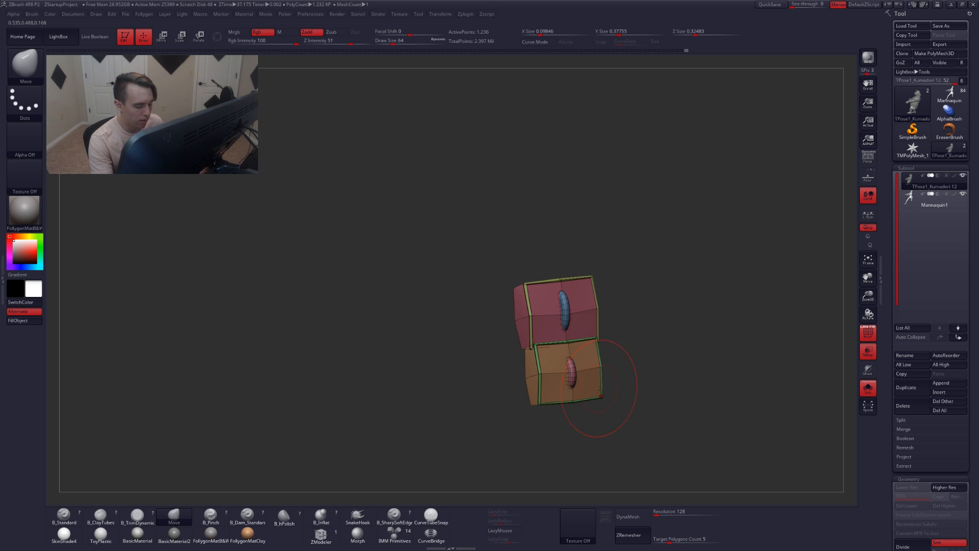
left_click(653, 361, "ctrl+shift")
key("shift+f")
left_click(653, 369, "ctrl")
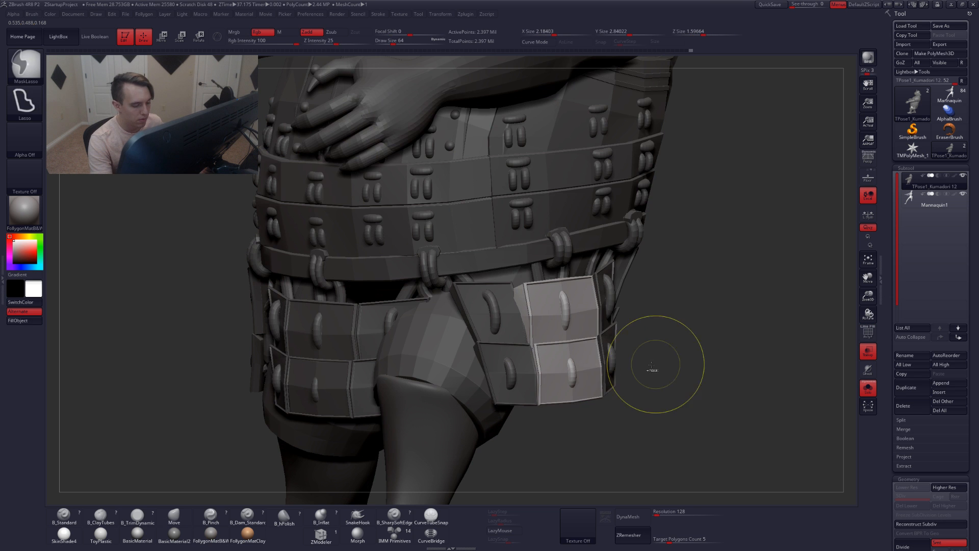
Isolate the hip panel again and split it into separate polygroups with Auto Groups
mouse_move(653, 369)
right_mouse_down()
mouse_move(577, 385)
mouse_move(610, 392)
mouse_move(566, 409)
mouse_move(592, 389)
mouse_move(577, 386)
right_mouse_up()
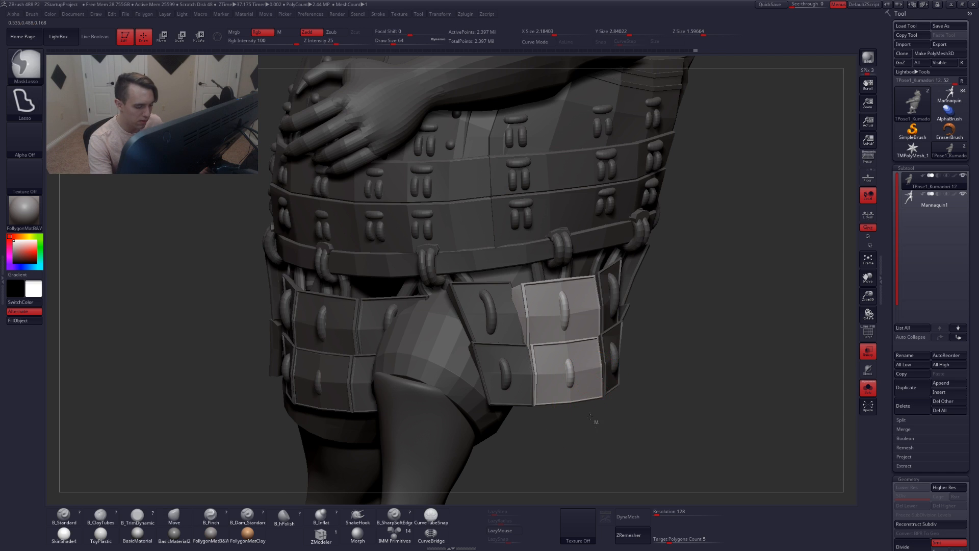
left_click(584, 379, "ctrl+shift")
key("shift+f")
key("ctrl+shift+f")
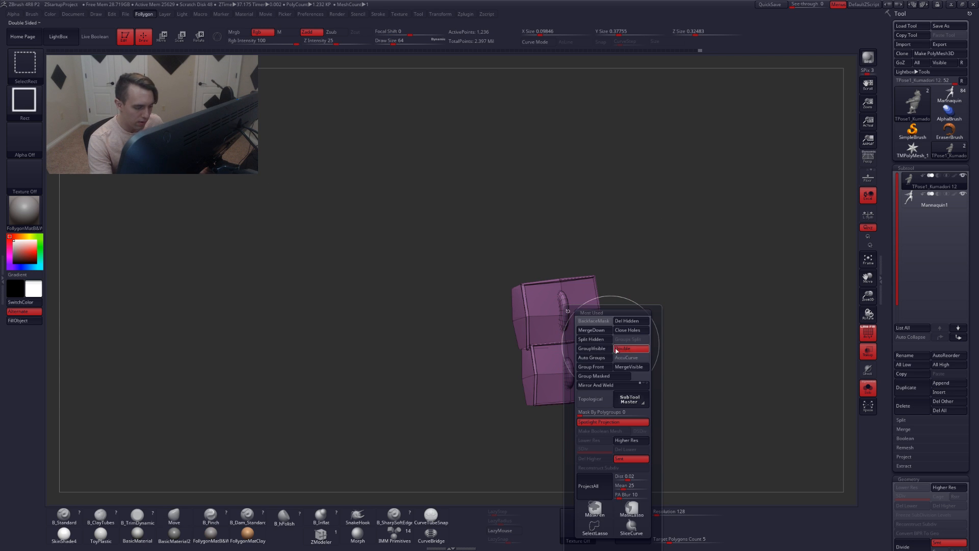
left_click(599, 359)
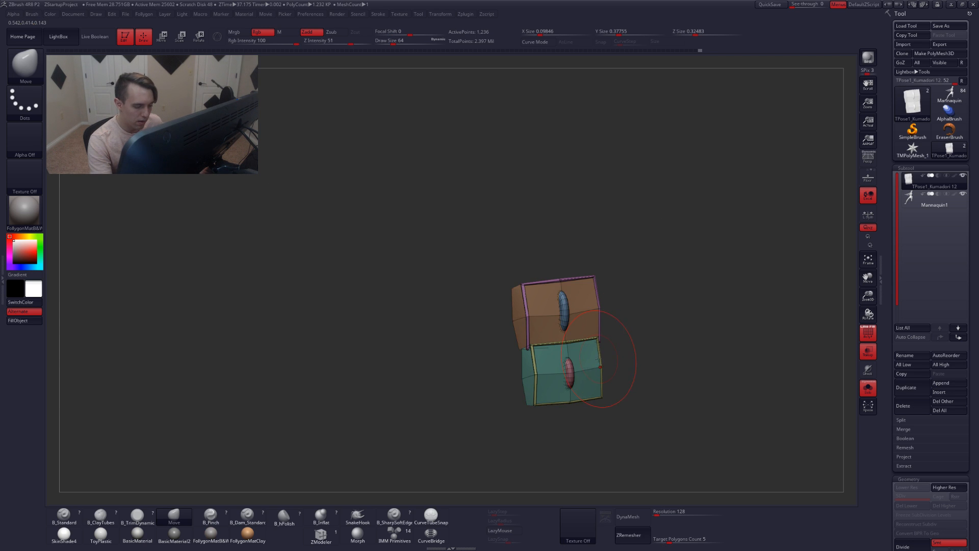
Mask everything except the upper section of the side hip panel
left_click(563, 387, "ctrl+shift")
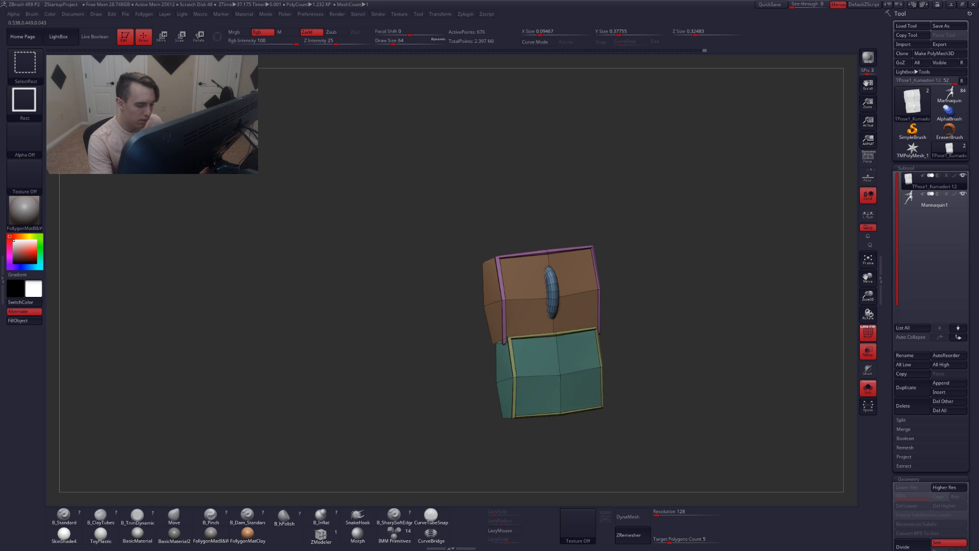
key("shift+f")
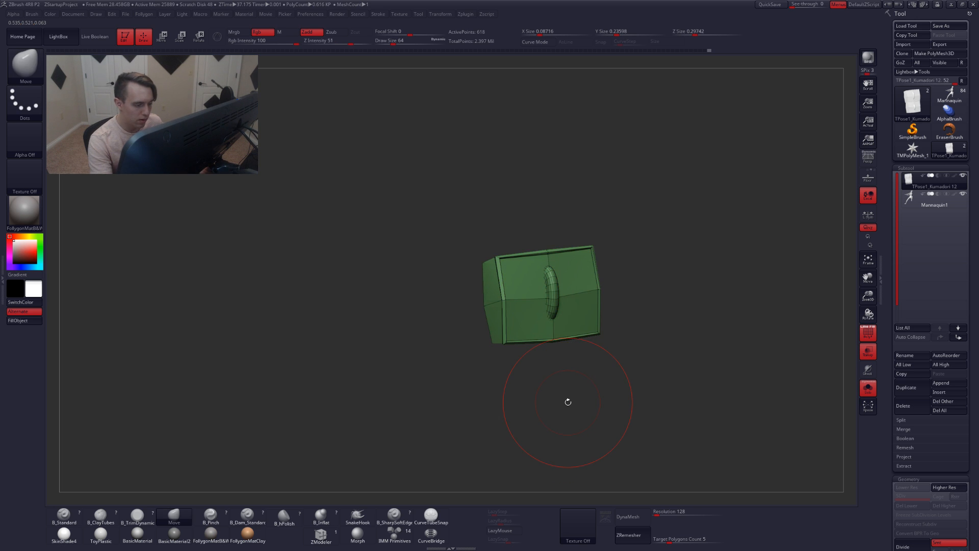
left_click(688, 345, "ctrl+shift")
left_click(690, 344, "ctrl")
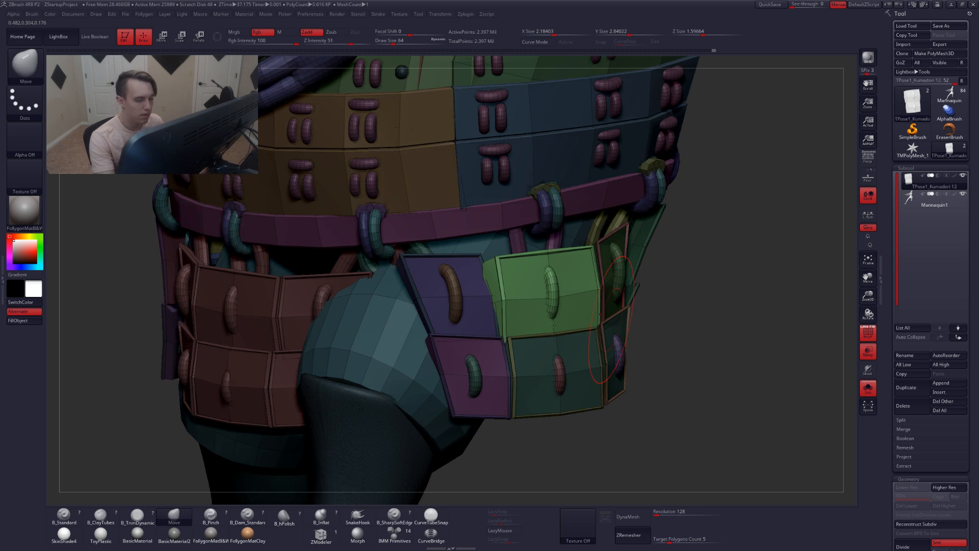
left_click_drag(690, 344, 574, 328)
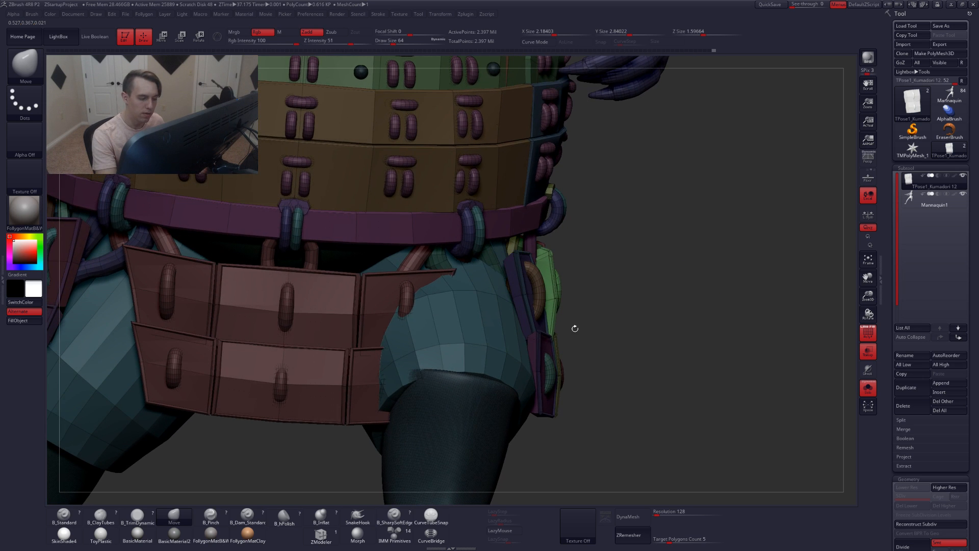
Rotate the upper hip panel section outward with Rotate transpose
key("r")
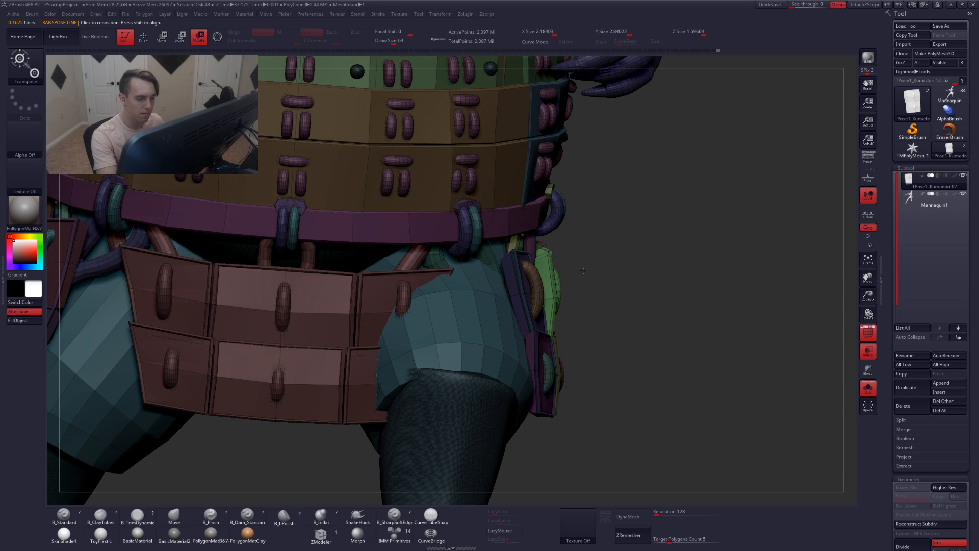
left_click_drag(583, 270, 577, 261)
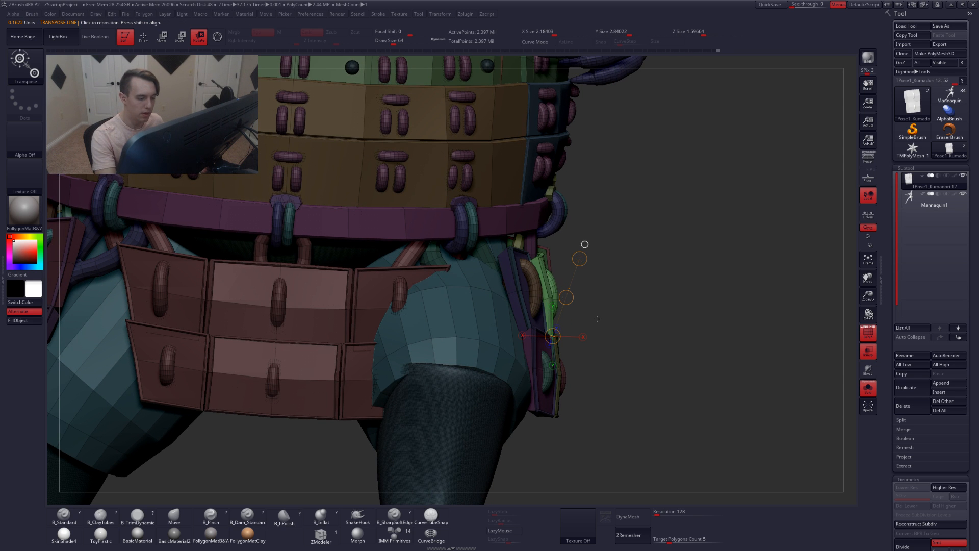
key("shift+f")
left_click_drag(584, 247, 570, 243)
mouse_move(627, 360)
left_mouse_down()
mouse_move(641, 373)
mouse_move(627, 367)
left_mouse_up()
right_click_drag(627, 367, 650, 375)
mouse_move(653, 408)
right_mouse_down("ctrl")
mouse_move(642, 326)
mouse_move(644, 345)
mouse_move(561, 368)
right_mouse_up("ctrl")
key("q")
Adjust the upper hip panel's rotation further with Rotate transpose from a side view
mouse_move(564, 391)
right_mouse_down()
mouse_move(635, 392)
mouse_move(560, 397)
right_mouse_up()
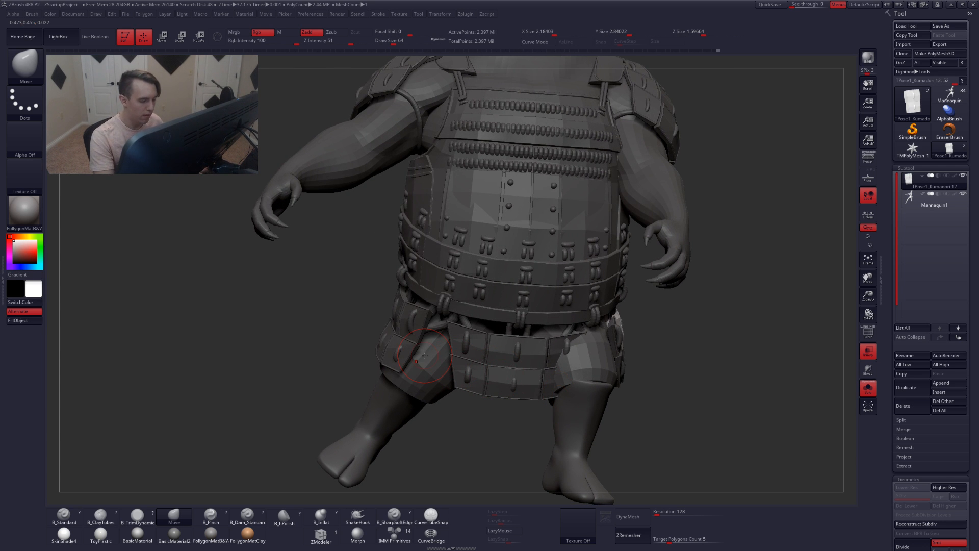
mouse_move(546, 404)
right_mouse_down()
mouse_move(606, 403)
mouse_move(550, 406)
right_mouse_up()
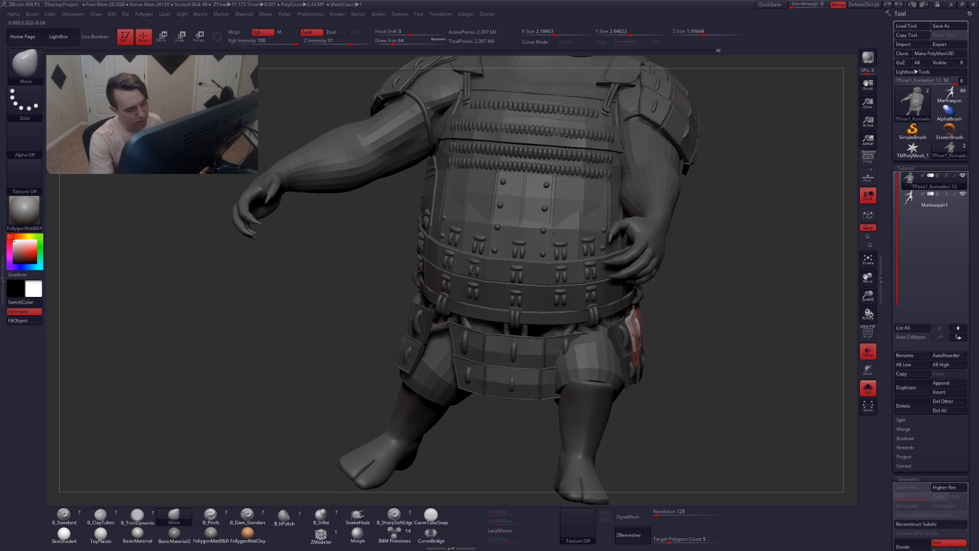
left_click_drag(706, 347, 611, 430)
key("r")
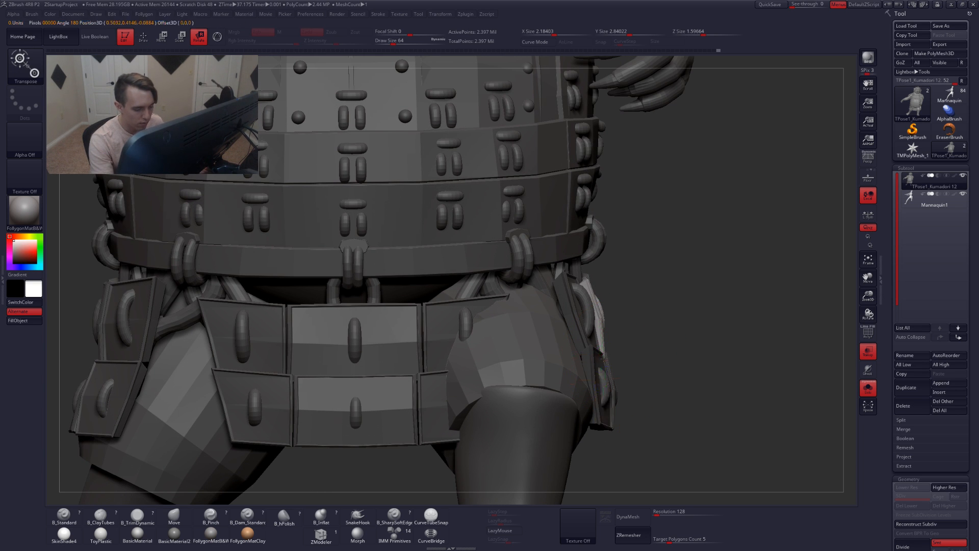
left_click_drag(604, 360, 630, 332)
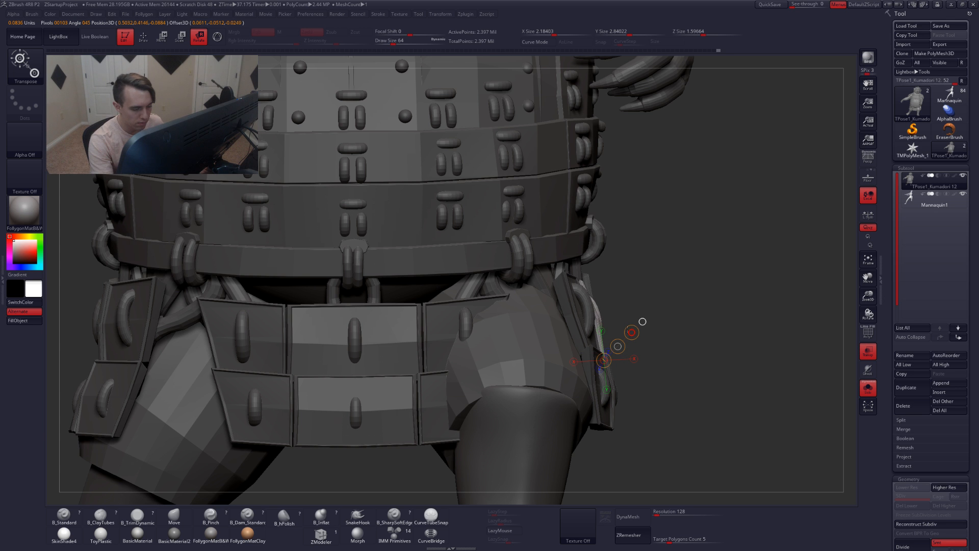
mouse_move(754, 326)
left_mouse_down()
mouse_move(645, 346)
mouse_move(598, 409)
left_mouse_up()
key("w")
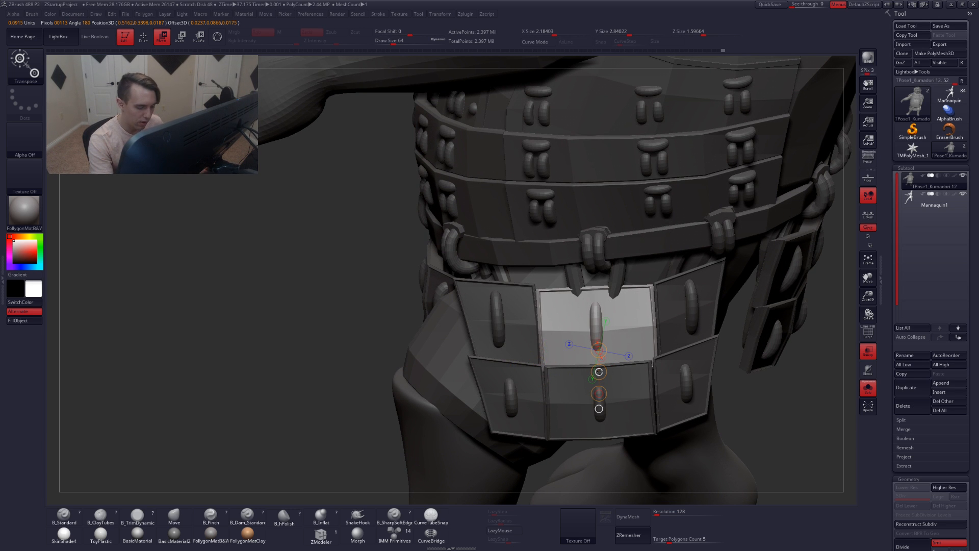
key("q")
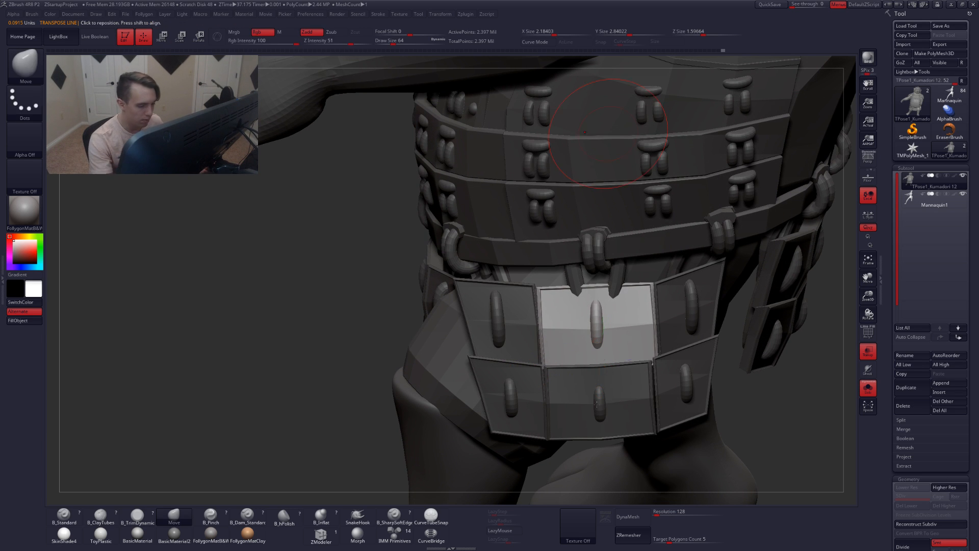
Update the mask so only the side hip panel section and its loop stay unmasked
mouse_move(714, 331)
right_mouse_down()
mouse_move(674, 324)
mouse_move(636, 341)
right_mouse_up()
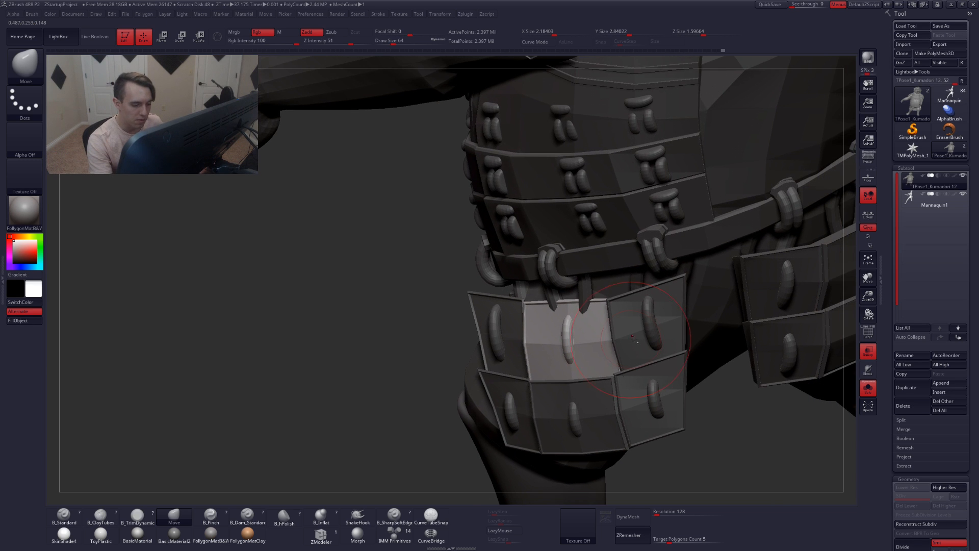
left_click(415, 356)
left_click_drag(415, 356, 401, 386, "ctrl")
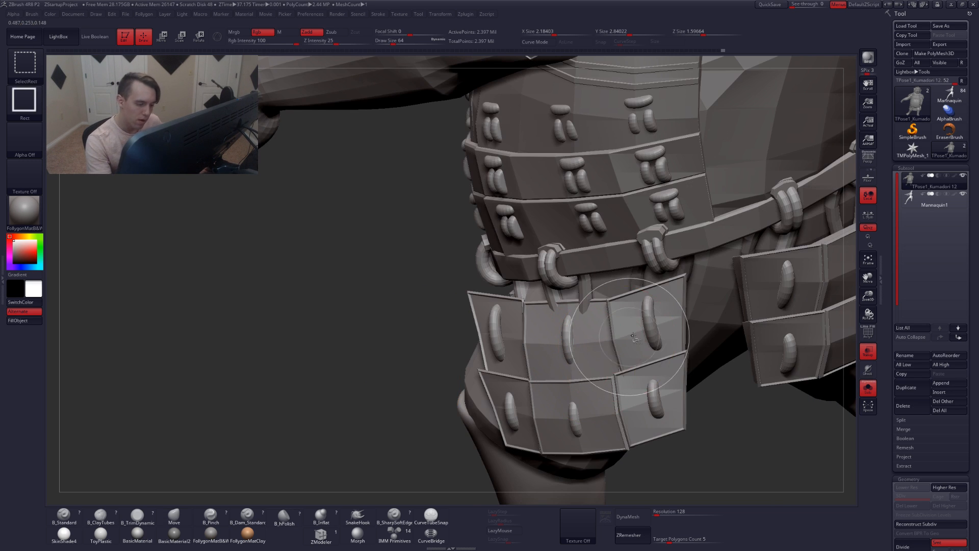
left_click(648, 321, "ctrl+shift")
left_click(681, 331, "ctrl+shift")
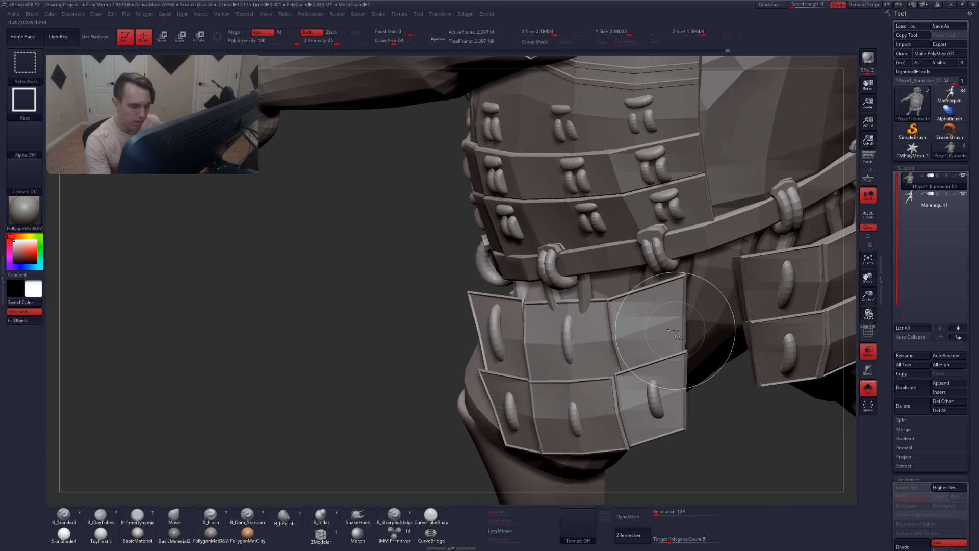
left_click(677, 331, "ctrl+shift")
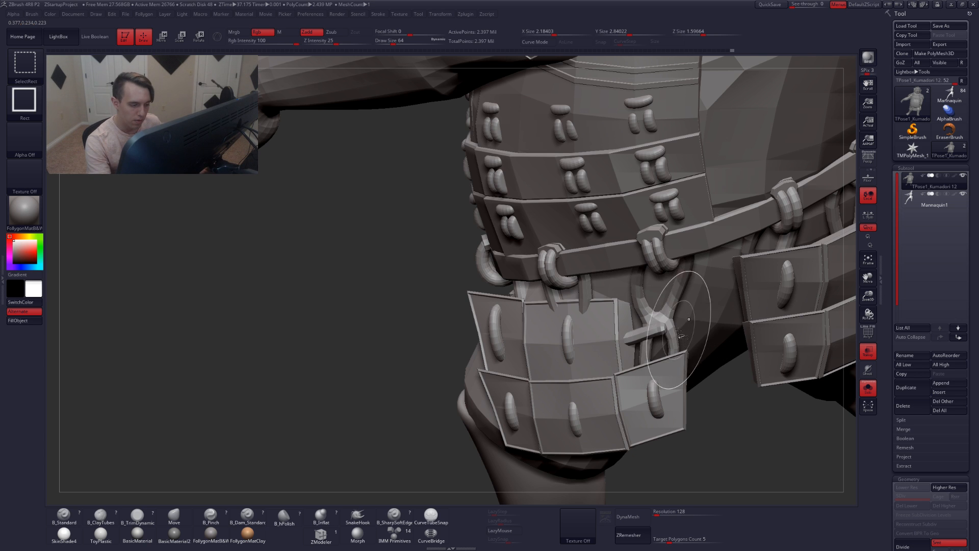
mouse_move(721, 382)
left_mouse_down("alt")
mouse_move(615, 358)
mouse_move(670, 317)
mouse_move(732, 327)
left_mouse_up("alt")
left_click(675, 383, "ctrl")
left_click(672, 386, "ctrl+shift")
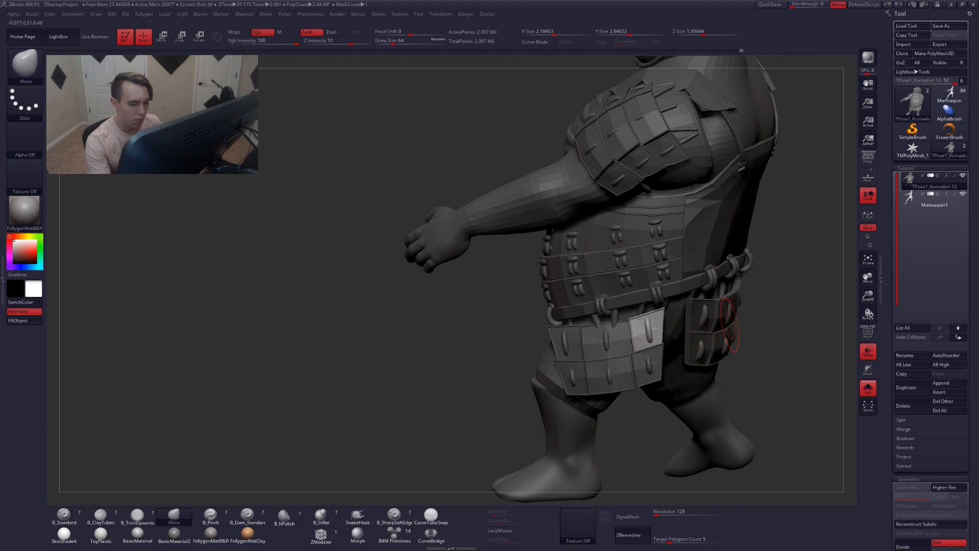
Rotate the unmasked hip panel section against the thigh with Rotate transpose
right_click_drag(732, 327, 692, 321, "alt")
mouse_move(751, 391)
left_mouse_down("ctrl+alt+shift")
mouse_move(702, 367)
mouse_move(632, 246)
left_mouse_up("ctrl+alt+shift")
left_click_drag(726, 349, 601, 360)
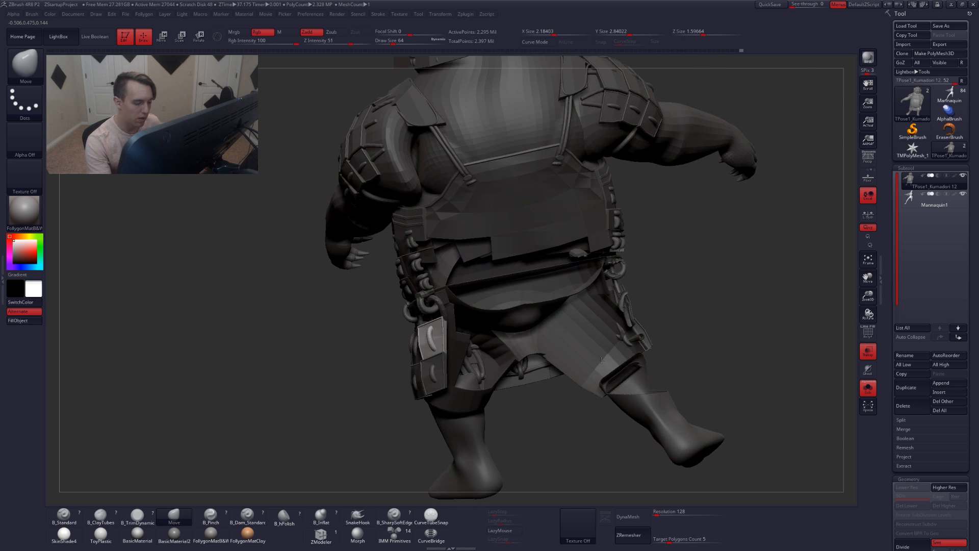
right_click_drag(601, 360, 629, 361, "alt")
key("r")
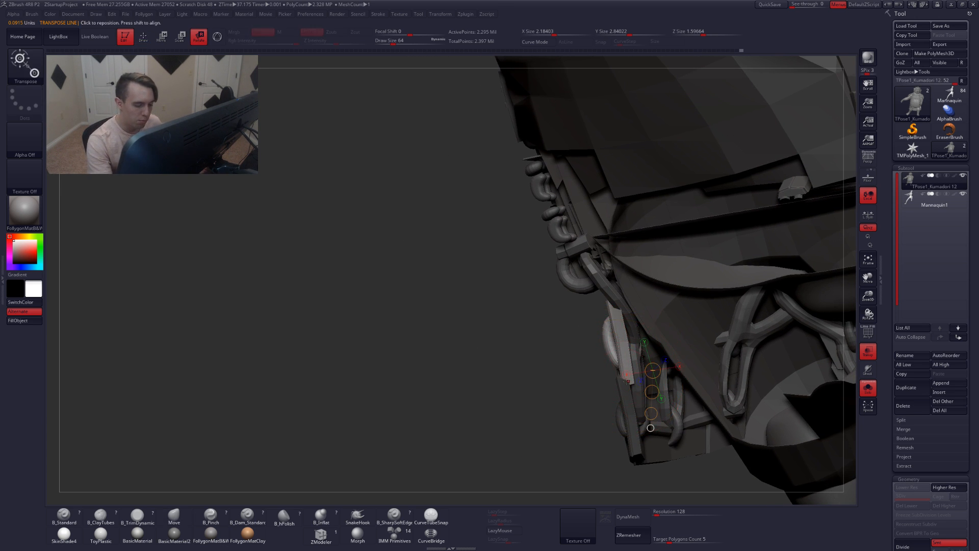
left_click_drag(627, 379, 562, 369)
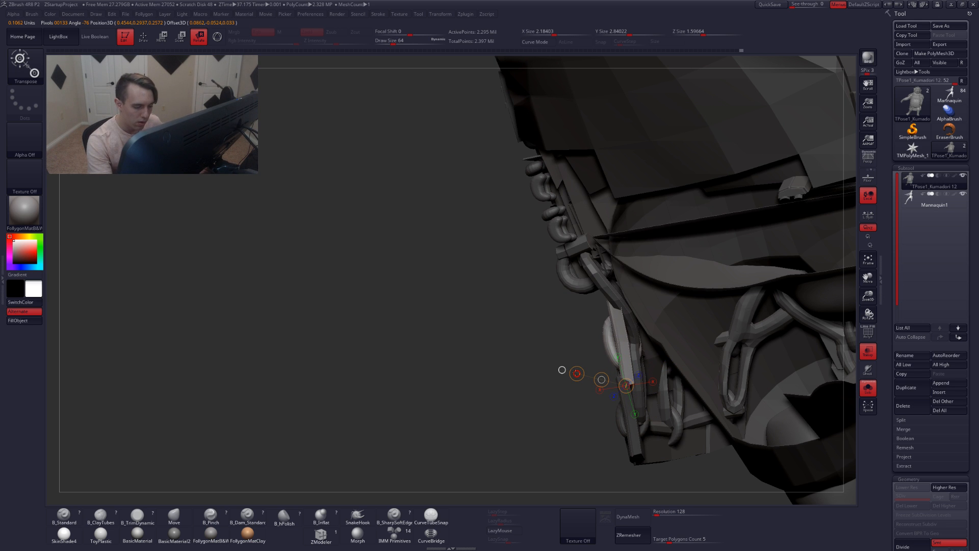
mouse_move(579, 363)
right_mouse_down()
mouse_move(612, 402)
mouse_move(596, 408)
right_mouse_up()
mouse_move(571, 397)
left_mouse_down("shift")
mouse_move(640, 350)
mouse_move(672, 356)
left_mouse_up("shift")
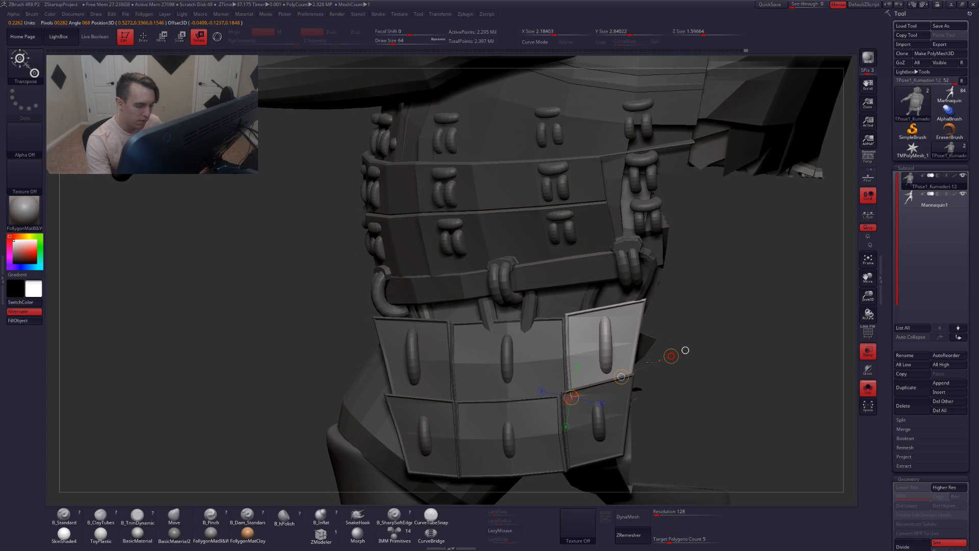
Nudge the hip panel section into place with Move transpose
key("w")
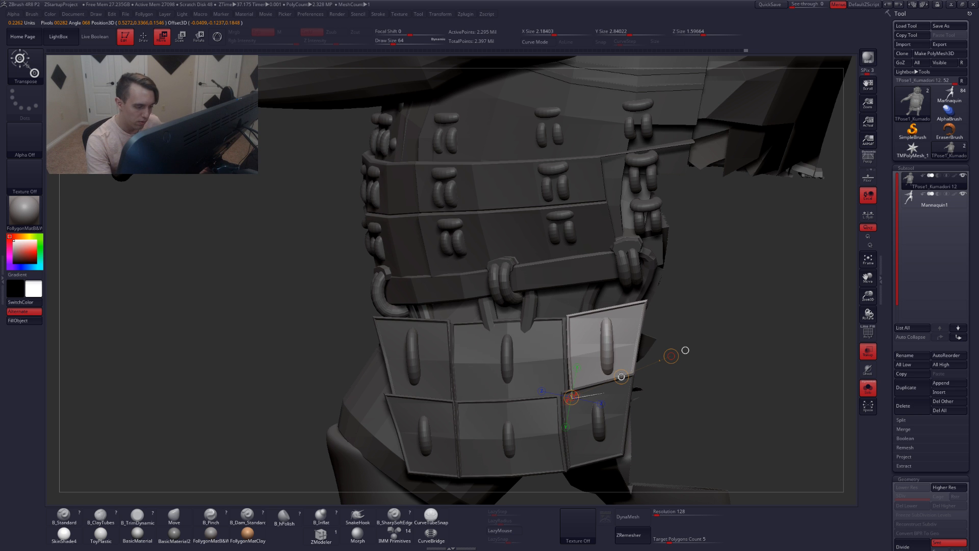
key("q")
mouse_move(685, 351)
right_mouse_down()
mouse_move(630, 369)
mouse_move(623, 365)
mouse_move(633, 354)
right_mouse_up()
key("w")
mouse_move(616, 351)
left_mouse_down()
mouse_move(671, 347)
mouse_move(642, 350)
left_mouse_up()
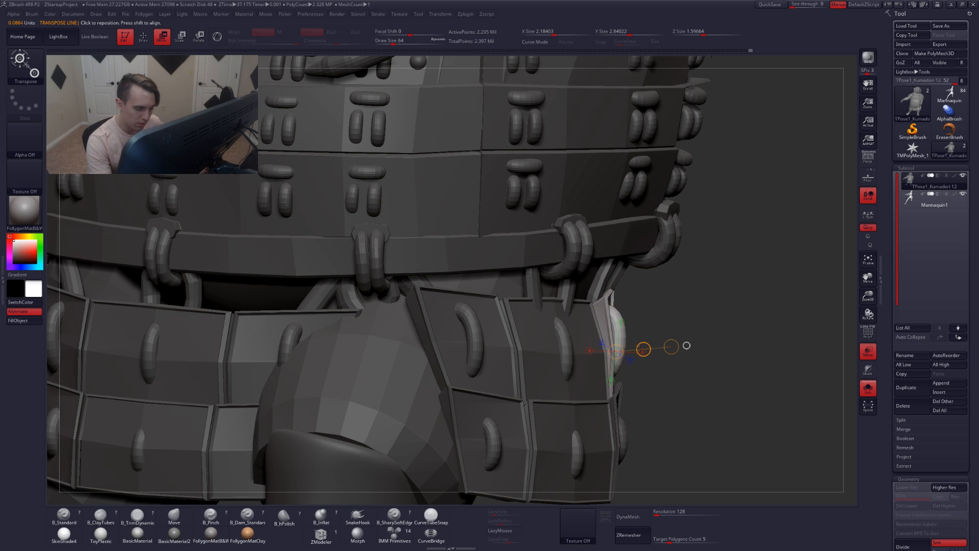
right_click_drag(686, 345, 609, 339)
right_click_drag(590, 377, 594, 378)
Rotate the unmasked hip panel section further against the thigh with Rotate transpose, checking from a side view
key("r")
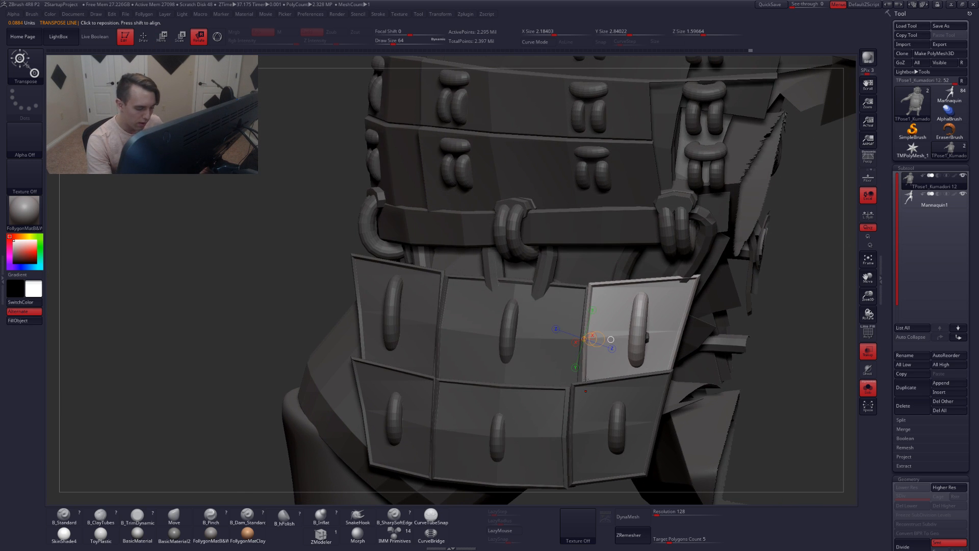
mouse_move(585, 378)
left_mouse_down()
mouse_move(699, 379)
mouse_move(755, 356)
left_mouse_up()
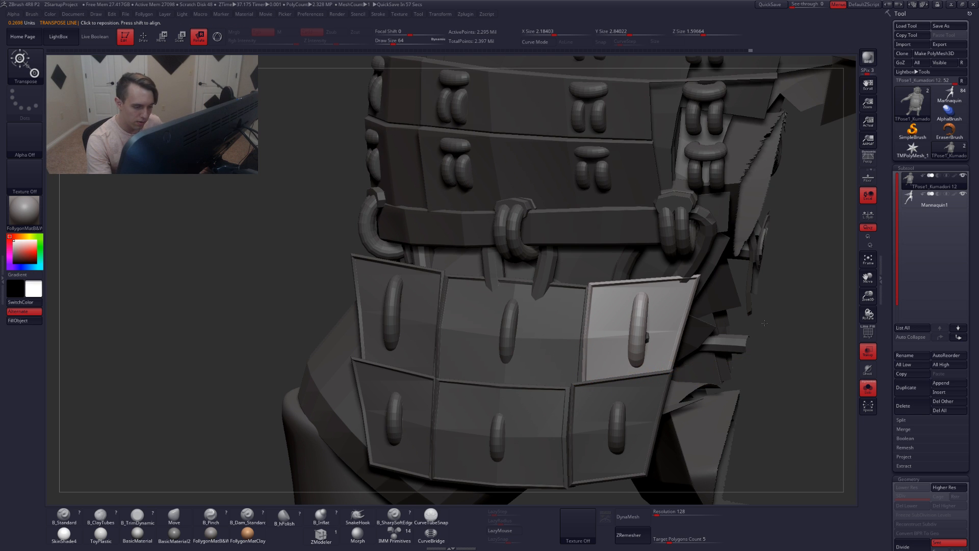
right_click_drag(759, 353, 571, 336)
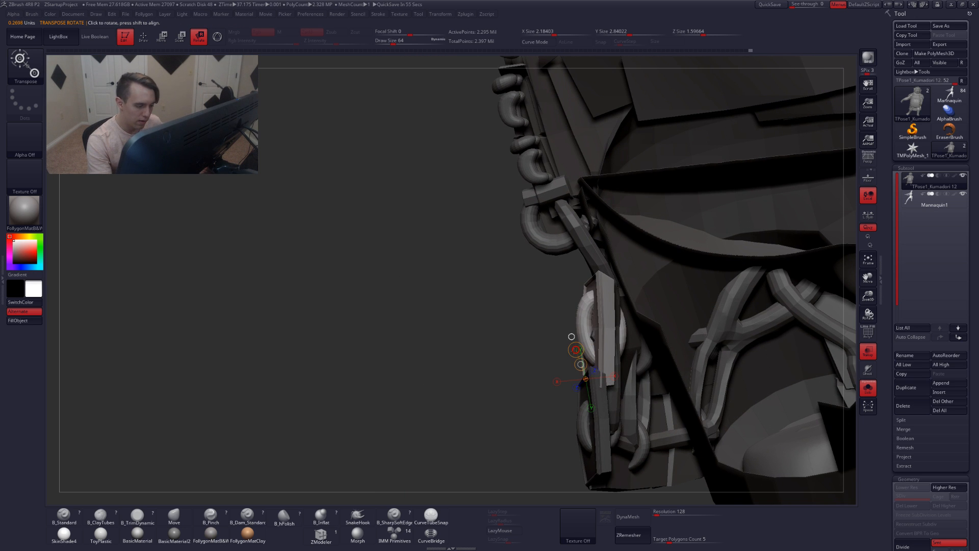
left_click_drag(576, 349, 565, 350)
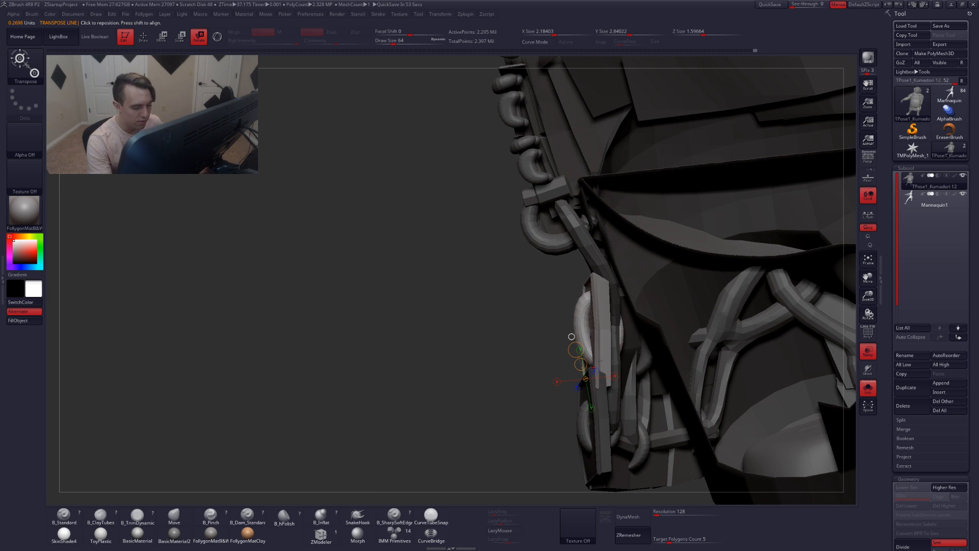
right_click_drag(600, 359, 670, 383)
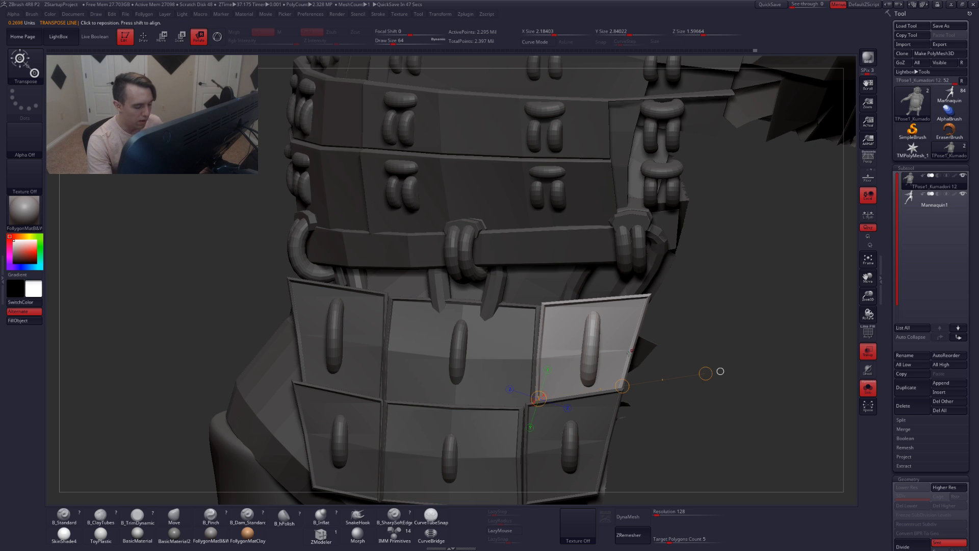
right_click_drag(595, 356, 662, 374)
left_click_drag(632, 421, 634, 455)
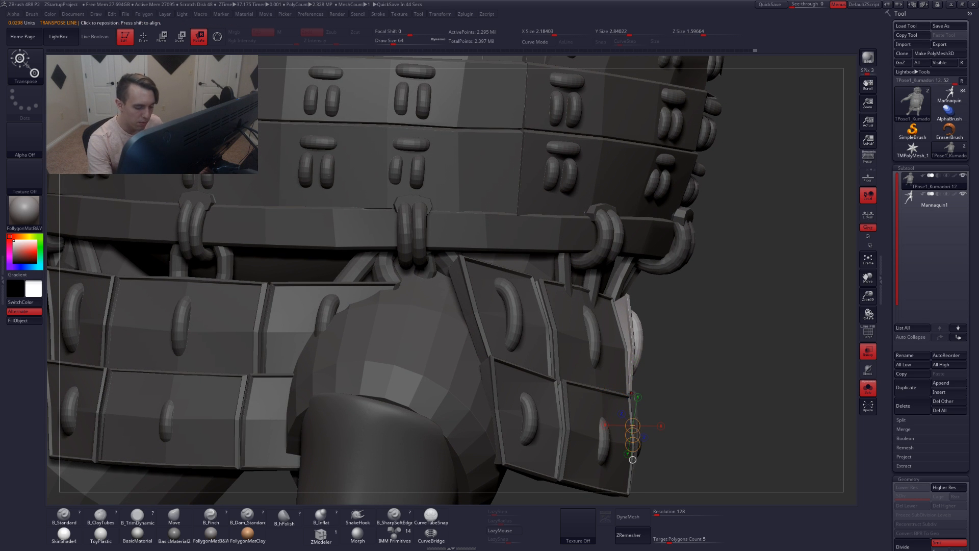
left_click_drag(631, 393, 659, 331)
right_click_drag(742, 334, 619, 369)
left_click_drag(558, 385, 703, 359)
Shift the hip panel section slightly with Move transpose and refine its angle with Rotate transpose
key("w")
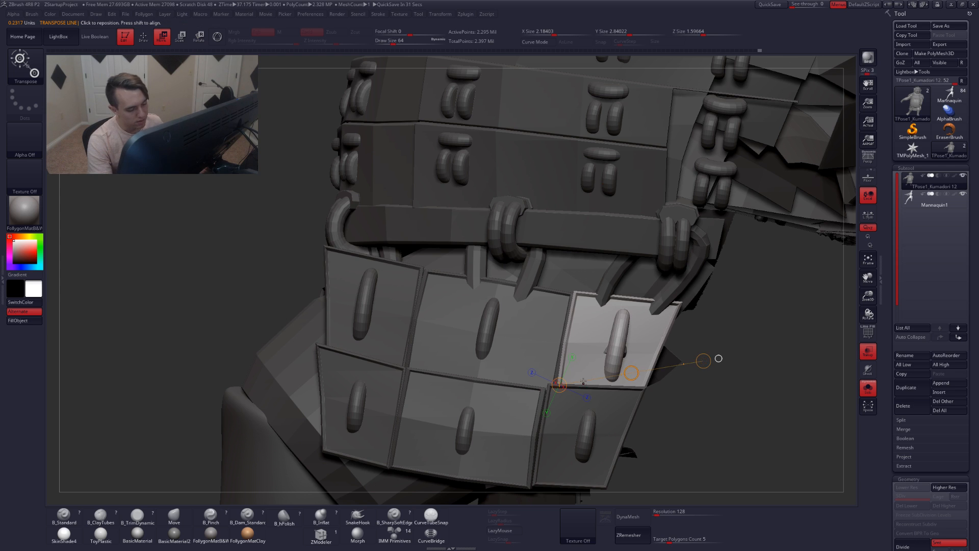
left_click_drag(580, 368, 717, 376)
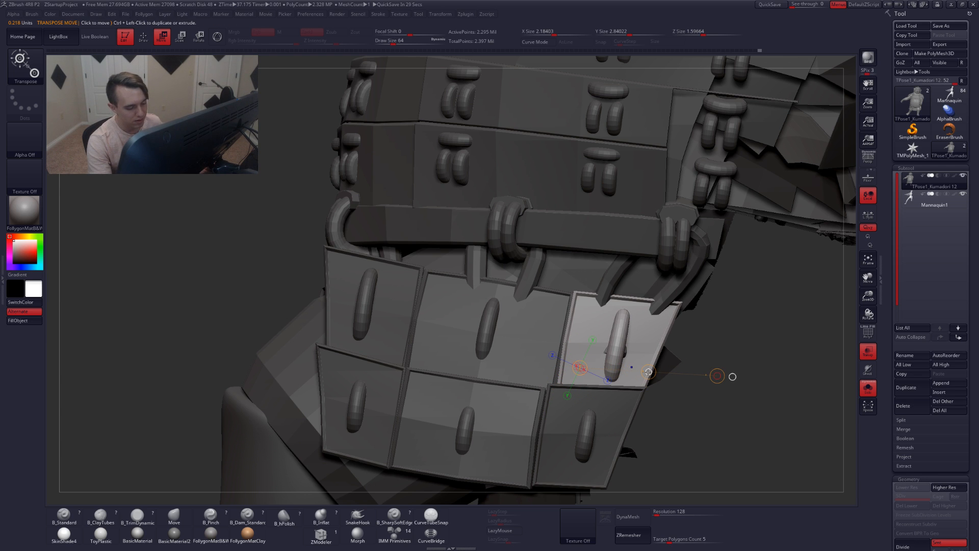
left_click_drag(647, 372, 646, 372)
key("r")
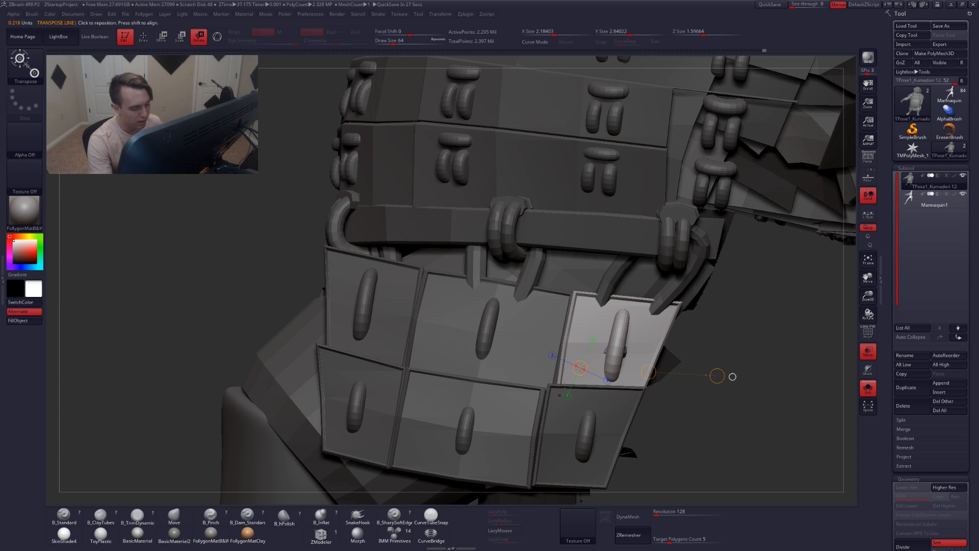
mouse_move(559, 386)
left_mouse_down()
mouse_move(704, 327)
mouse_move(633, 362)
left_mouse_up()
Leave Transpose and clear the mask from the whole character
key("q")
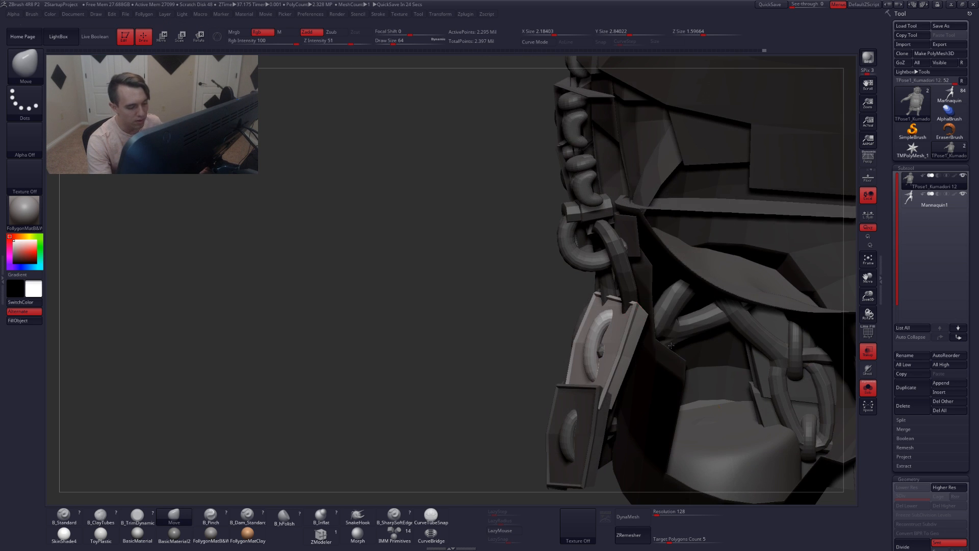
mouse_move(634, 362)
right_mouse_down("ctrl")
mouse_move(617, 385)
mouse_move(624, 357)
mouse_move(593, 364)
right_mouse_up("ctrl")
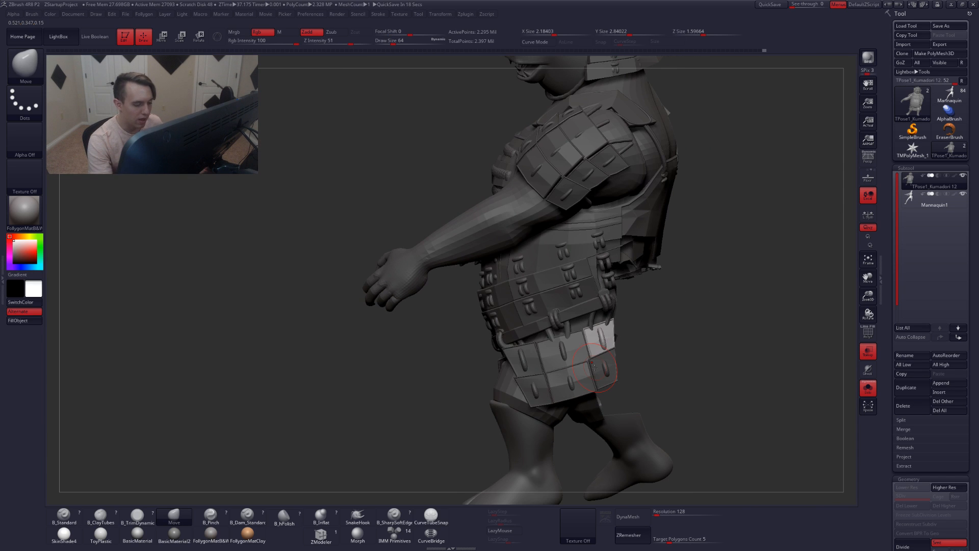
left_click(691, 335, "ctrl+shift")
left_click_drag(694, 340, 690, 349, "ctrl")
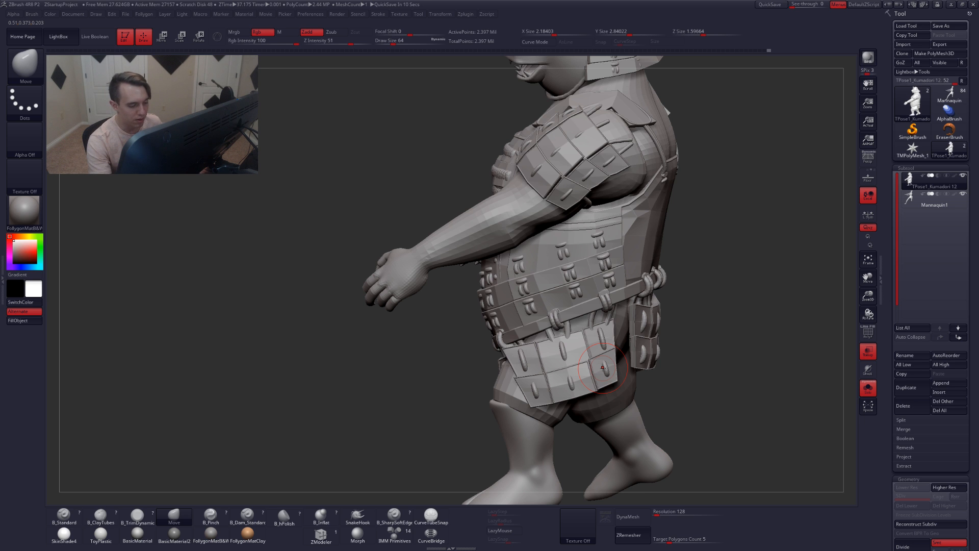
Orbit around the character to review the posed hip panels and overall stance
mouse_move(614, 363)
right_mouse_down()
mouse_move(643, 367)
mouse_move(623, 364)
right_mouse_up()
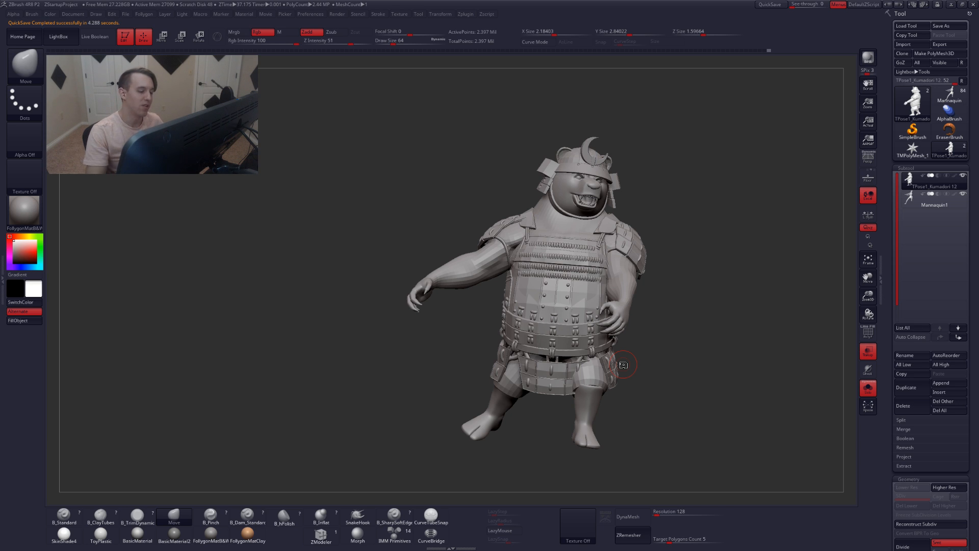
right_click_drag(574, 391, 576, 452, "ctrl")
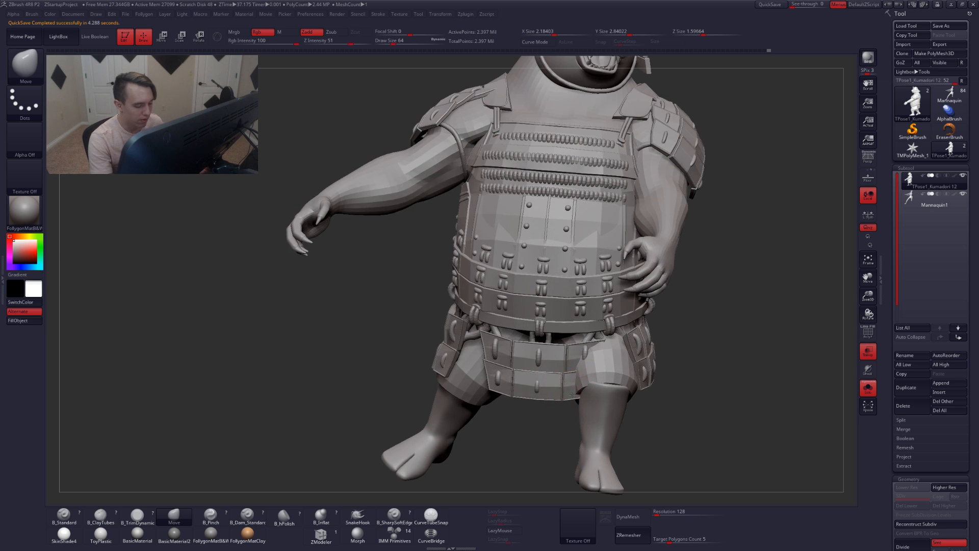
right_click_drag(449, 388, 632, 395)
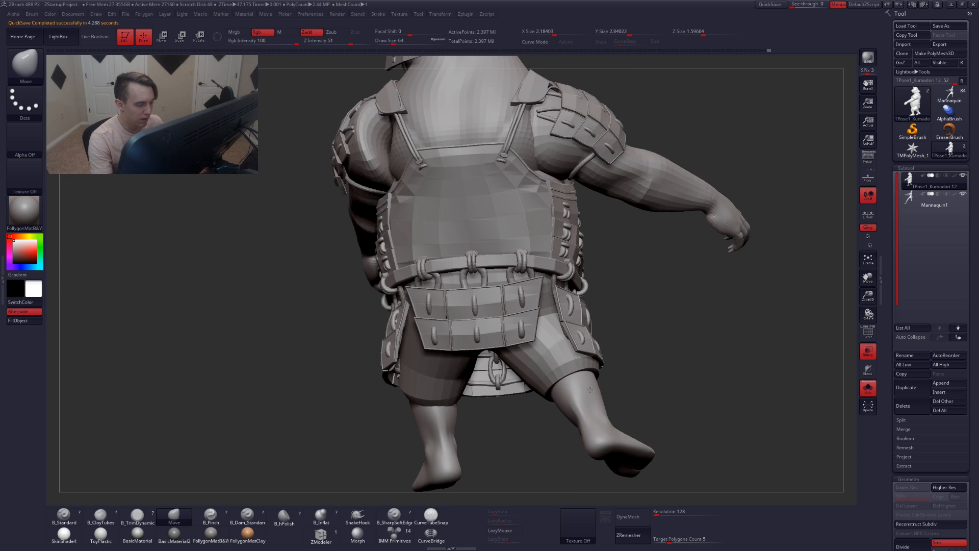
right_click_drag(521, 372, 632, 414, "alt")
right_click_drag(528, 395, 700, 375)
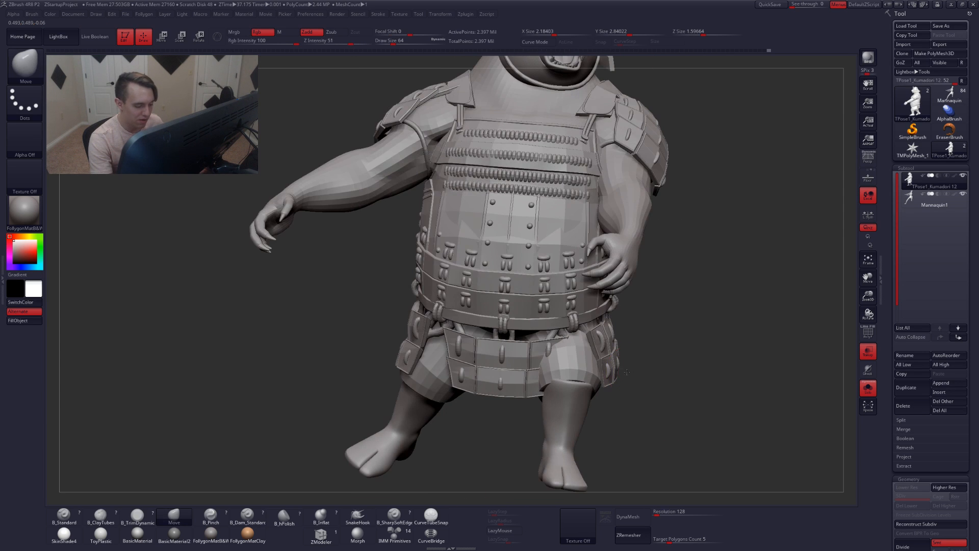
right_click_drag(591, 403, 578, 376, "ctrl")
right_click_drag(613, 334, 593, 407, "alt")
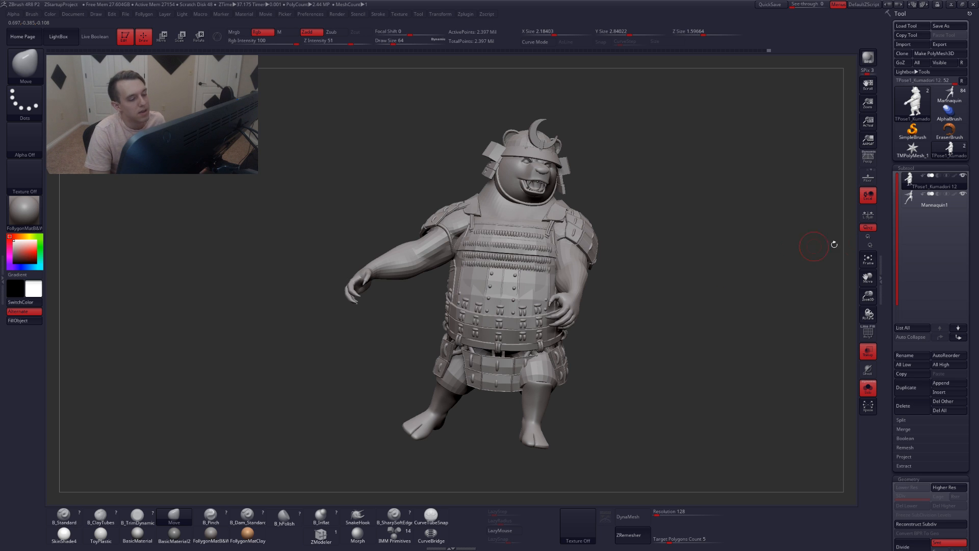
mouse_move(907, 206)
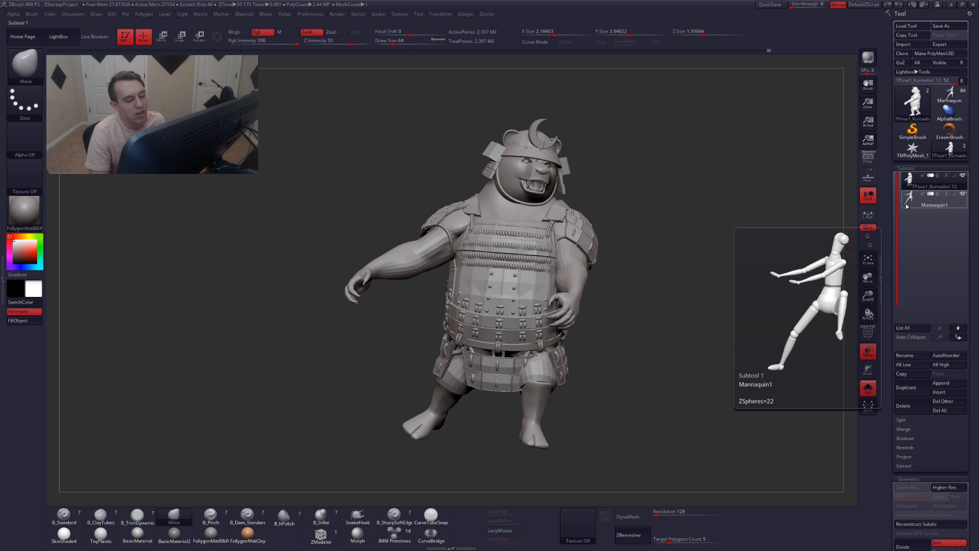
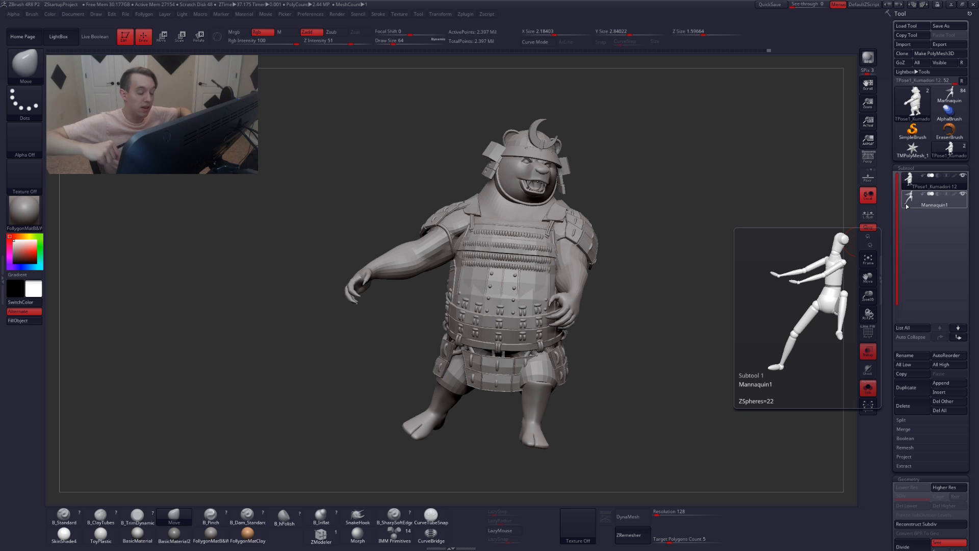
Reposition the unmasked shoulder armour plate with Move and Rotate transpose, checking it from a side view
left_click_drag(599, 291, 591, 234)
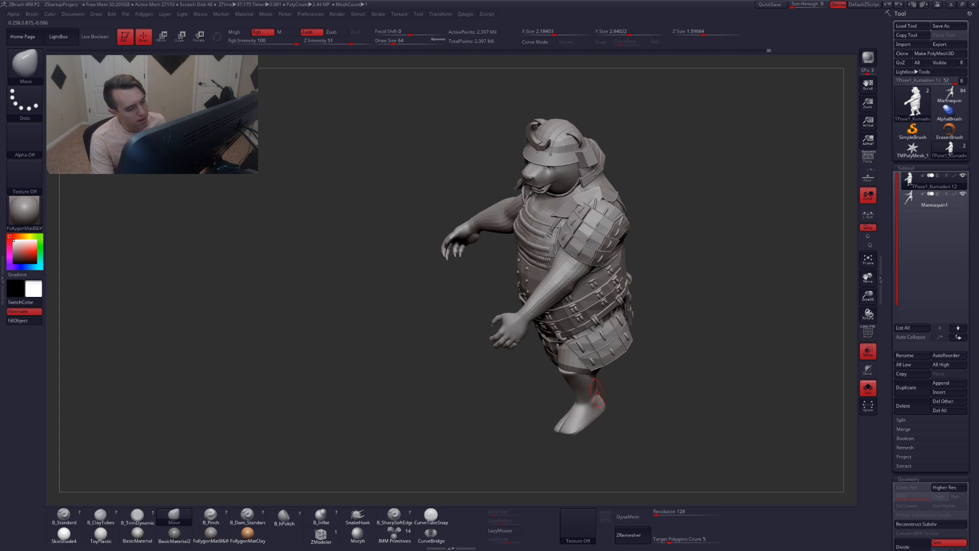
mouse_move(597, 393)
right_mouse_down()
mouse_move(563, 352)
mouse_move(556, 409)
mouse_move(586, 392)
mouse_move(604, 403)
mouse_move(569, 388)
mouse_move(573, 377)
mouse_move(559, 369)
right_mouse_up()
key("w")
left_click_drag(642, 310, 509, 406)
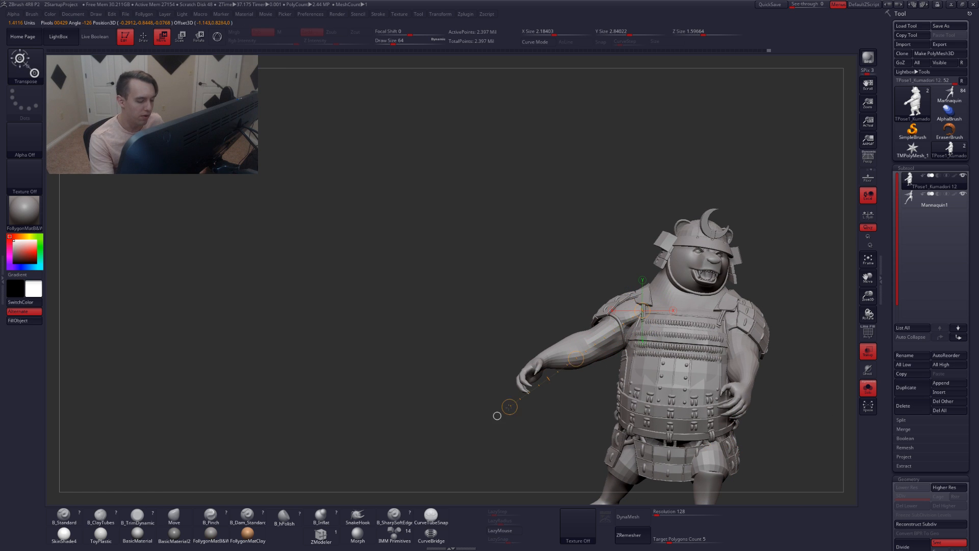
key("q")
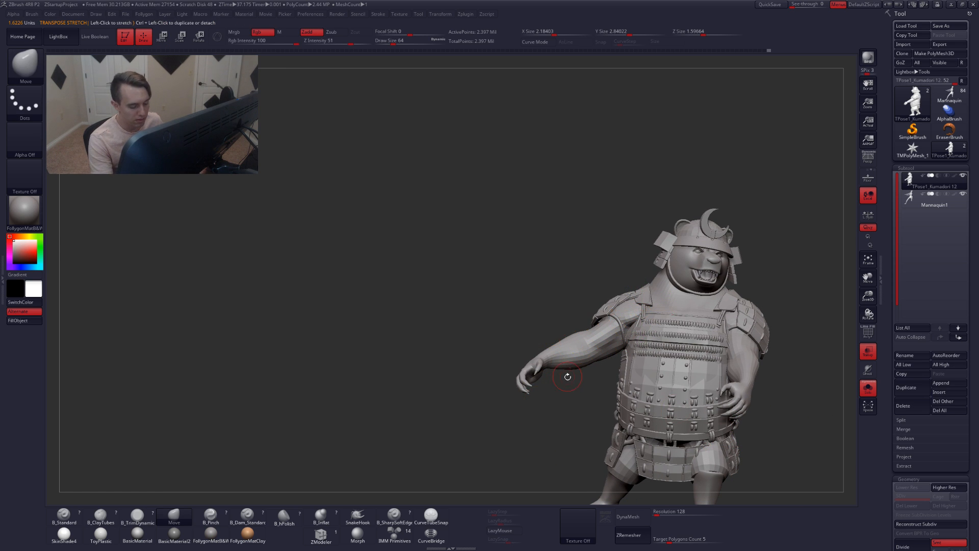
right_click_drag(568, 376, 610, 389)
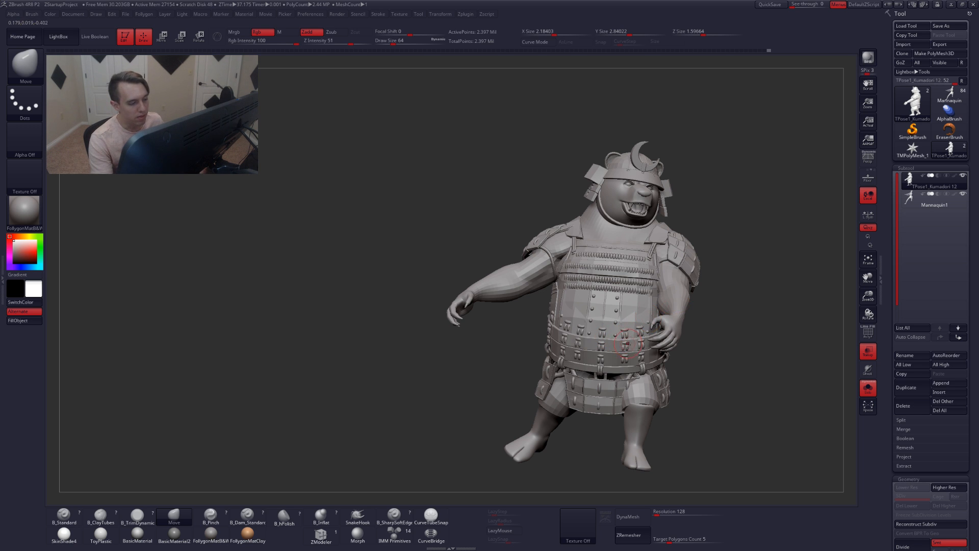
right_click_drag(626, 343, 596, 342)
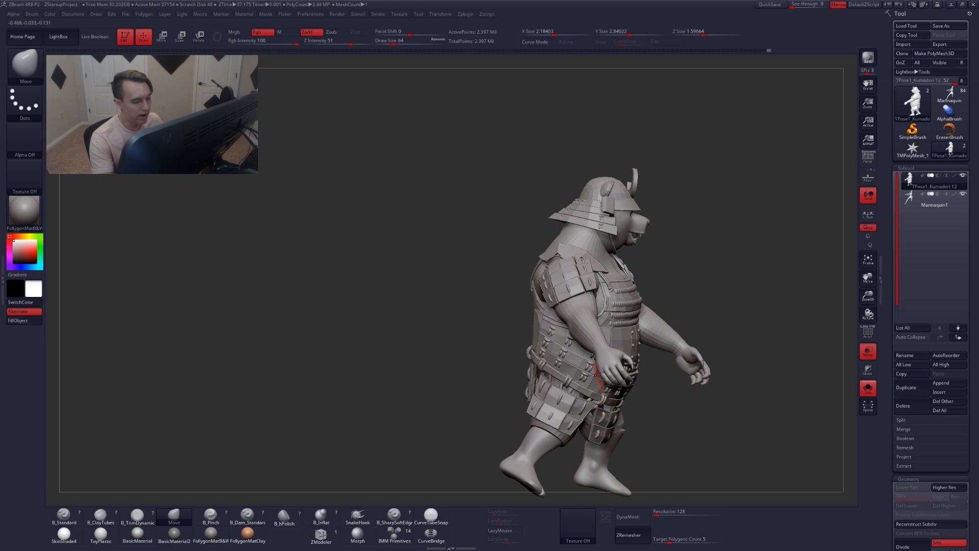
key("w")
left_click_drag(580, 322, 585, 335, "ctrl")
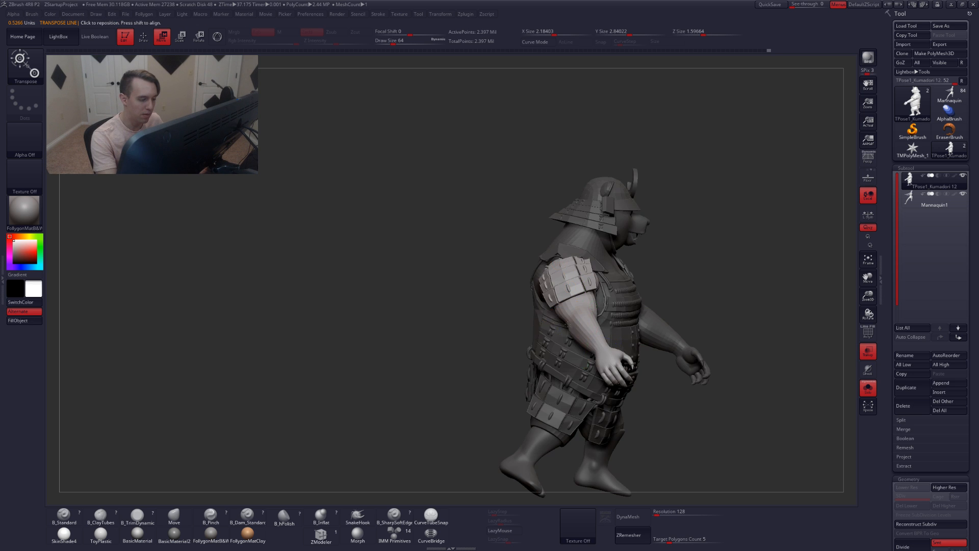
right_click_drag(567, 324, 589, 349)
key("r")
mouse_move(552, 249)
left_mouse_down()
mouse_move(646, 416)
mouse_move(611, 430)
left_mouse_up()
right_click_drag(667, 381, 645, 366)
key("q")
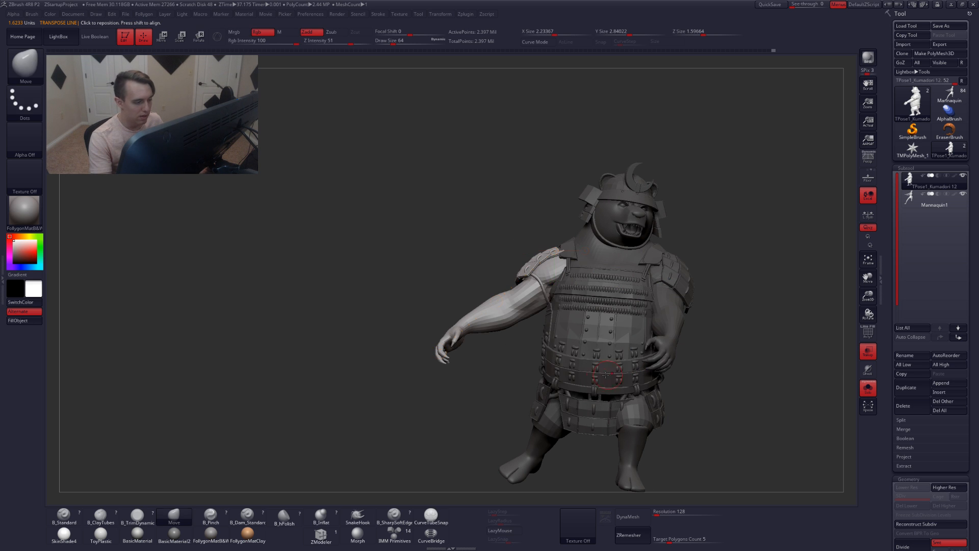
Try masking the body and rotating the freed forearm with Rotate transpose, undoing the rotation
mouse_move(515, 325)
right_mouse_down()
mouse_move(520, 316)
mouse_move(521, 332)
right_mouse_up()
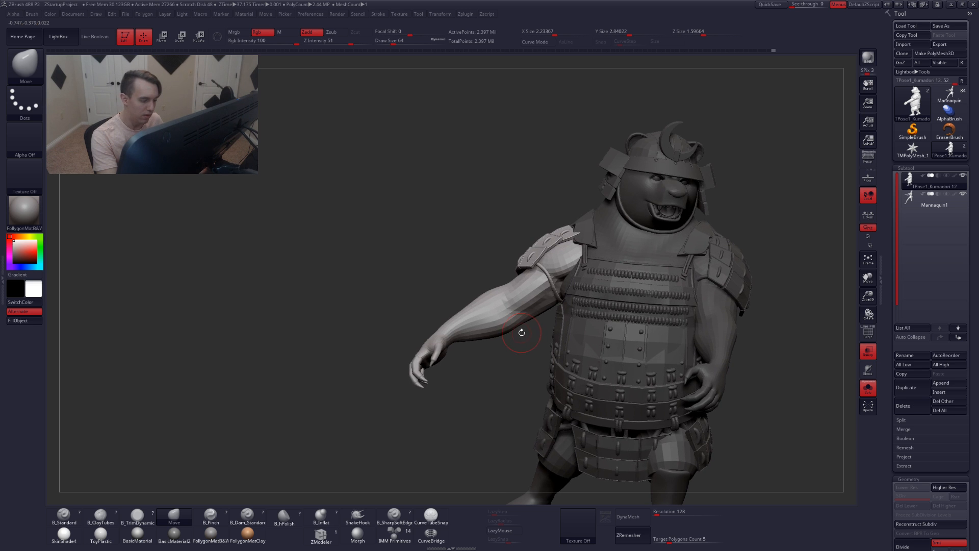
key("ctrl")
mouse_move(509, 309)
left_mouse_down("ctrl")
mouse_move(492, 221)
mouse_move(735, 273)
mouse_move(560, 401)
left_mouse_up("ctrl")
mouse_move(527, 327)
right_mouse_down()
mouse_move(594, 321)
mouse_move(592, 309)
mouse_move(542, 323)
mouse_move(606, 335)
mouse_move(599, 344)
right_mouse_up()
left_click(608, 298, "ctrl")
key("ctrl+i")
key("r")
mouse_move(592, 281)
left_mouse_down()
mouse_move(589, 444)
mouse_move(654, 423)
left_mouse_up()
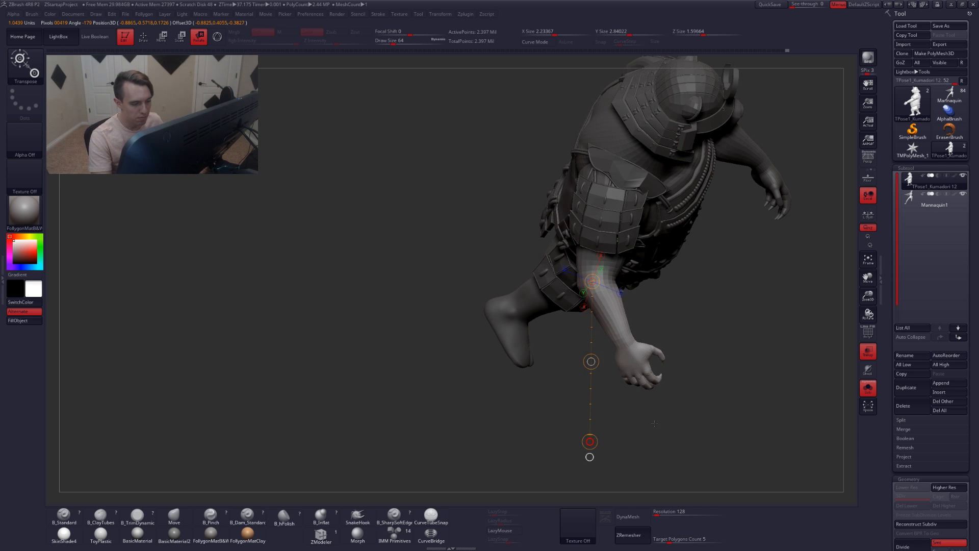
key("ctrl+z")
Rotate the forearm with Rotate transpose from a low view
key("q")
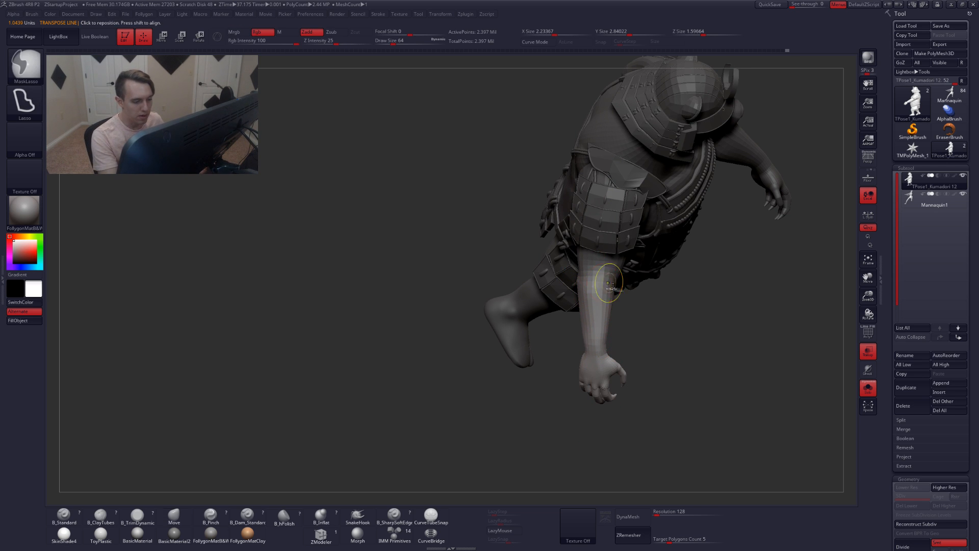
mouse_move(536, 268)
left_mouse_down("ctrl")
mouse_move(667, 206)
mouse_move(769, 286)
left_mouse_up("ctrl")
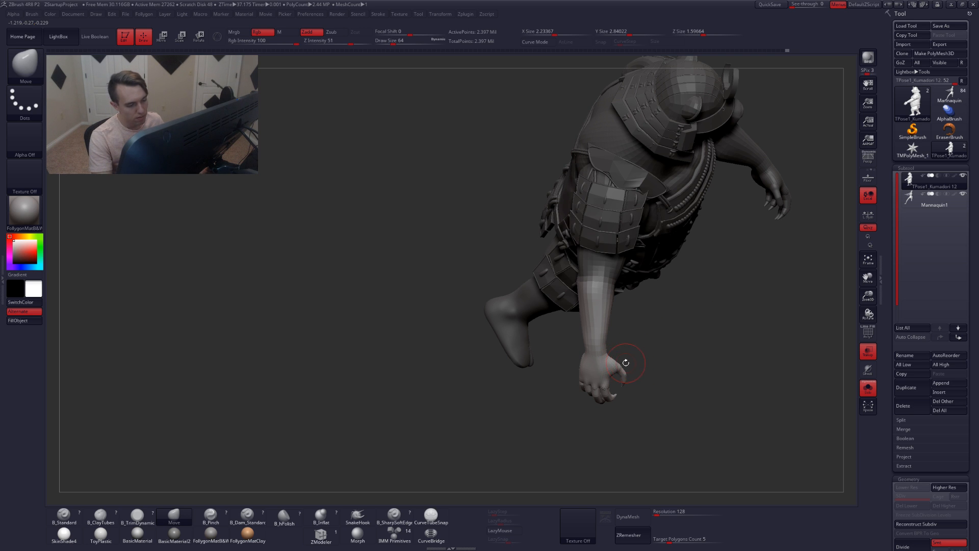
key("r")
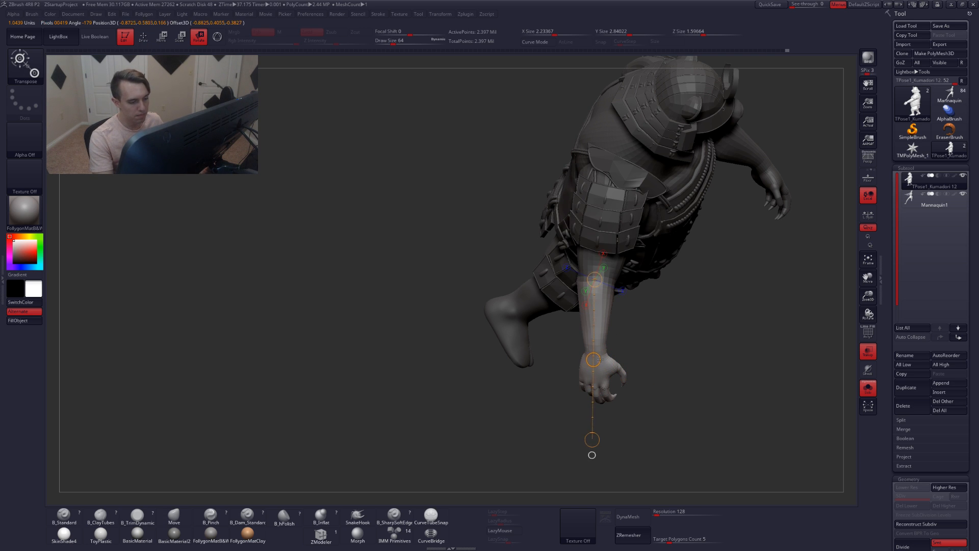
mouse_move(592, 439)
left_mouse_down()
mouse_move(635, 408)
mouse_move(657, 355)
mouse_move(608, 371)
mouse_move(704, 334)
mouse_move(700, 375)
left_mouse_up()
key("q")
left_click_drag(588, 397, 562, 322)
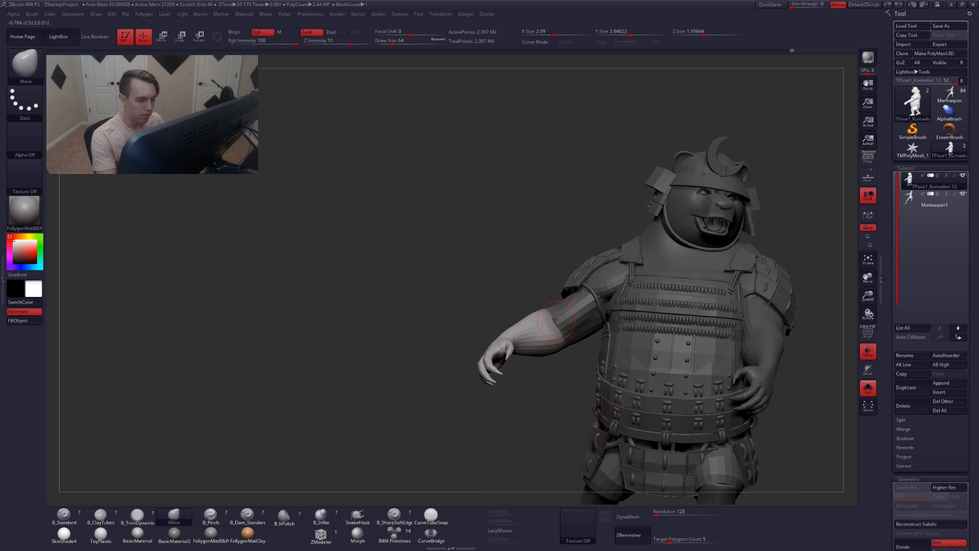
Turn on polyframe display and isolate the arm's polygroup
key("shift+f")
key("shift+f")
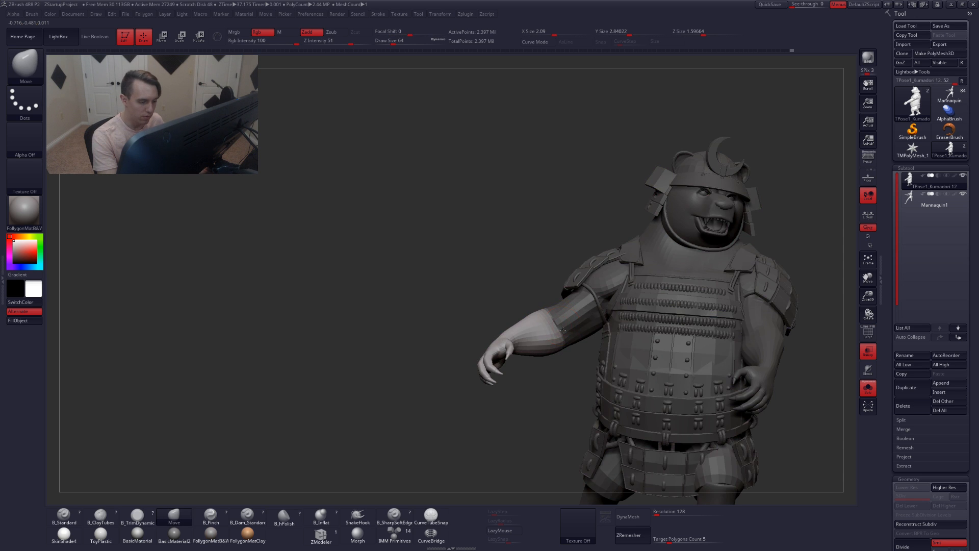
right_click_drag(561, 322, 558, 331)
key("shift+f")
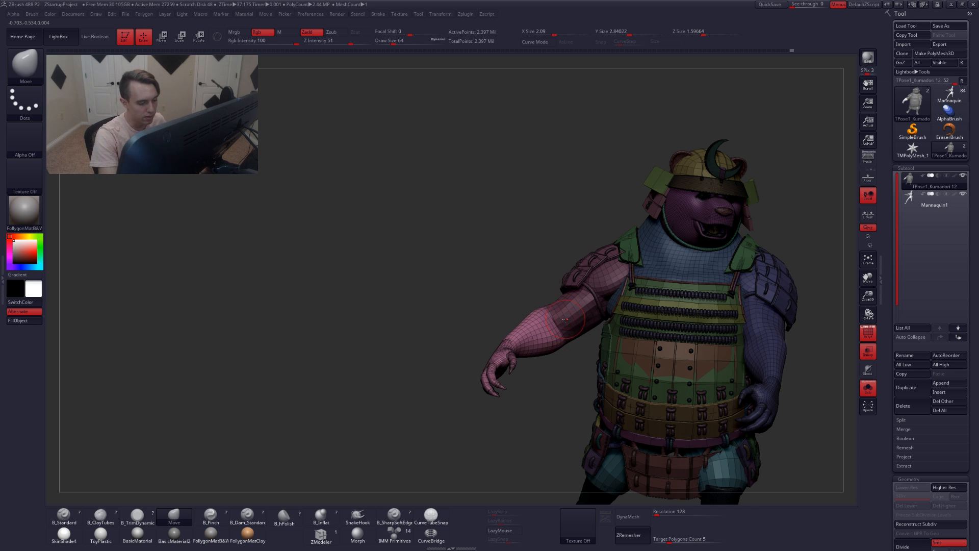
left_click_drag(564, 357, 568, 363, "ctrl")
left_click(573, 327, "ctrl+shift")
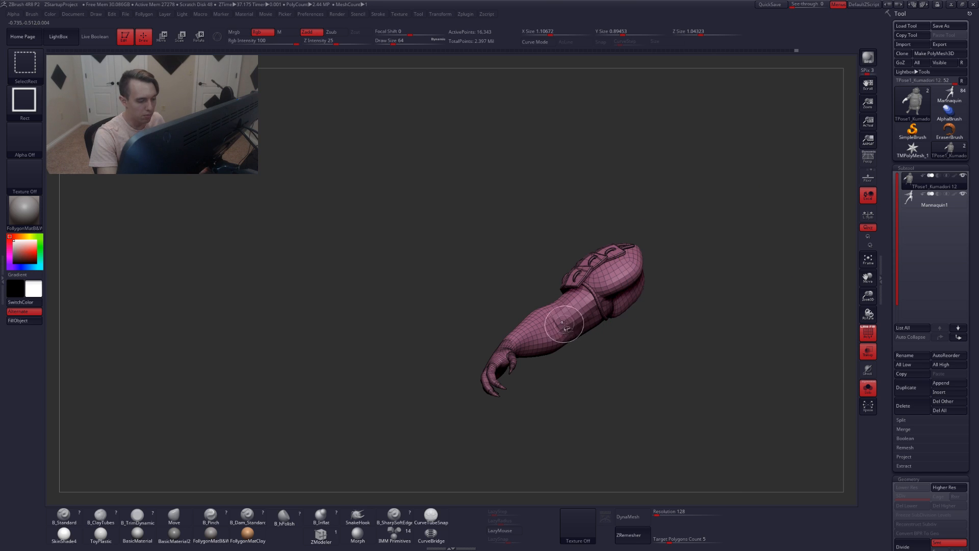
right_click_drag(584, 299, 581, 319, "ctrl")
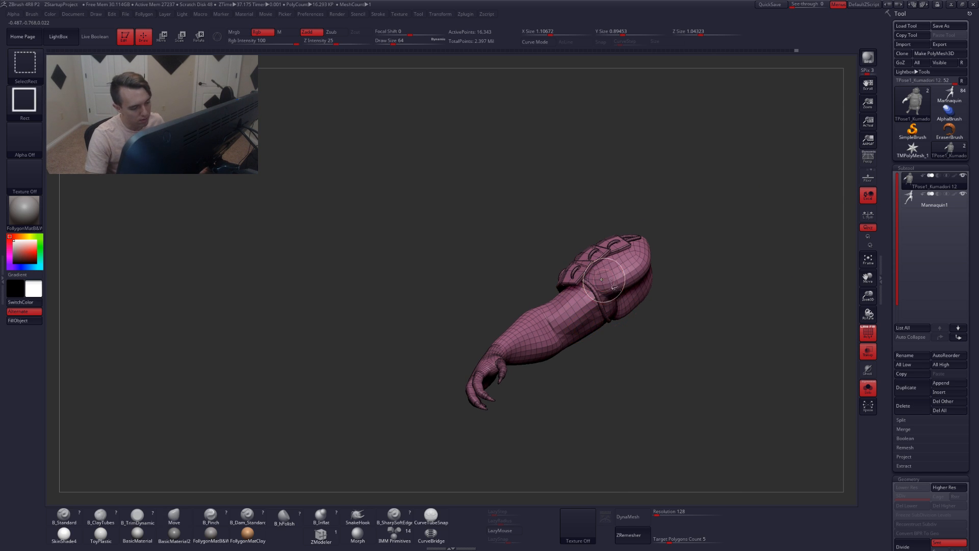
Split the isolated arm into separate polygroups and check them by hiding and showing groups
key("ctrl+shift+f")
left_click(606, 335)
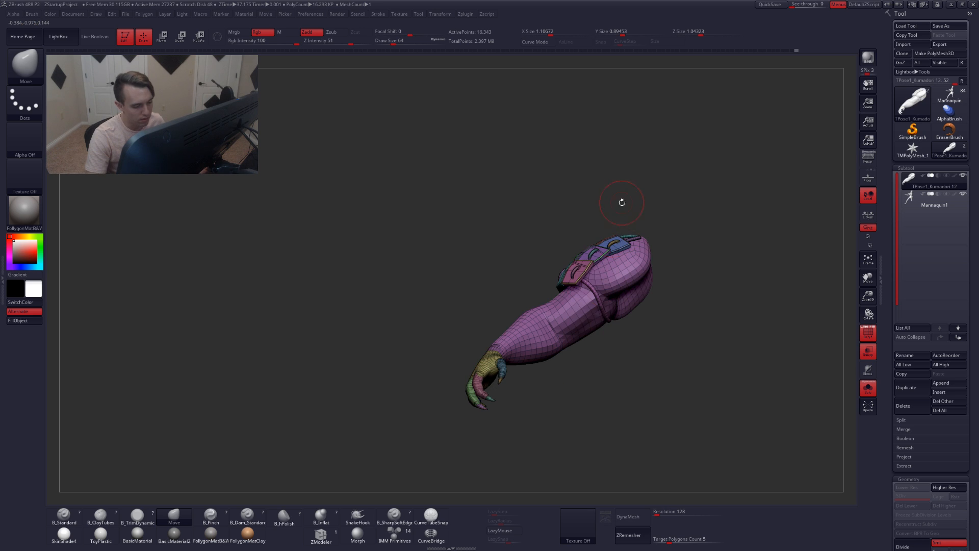
left_click(582, 303, "ctrl+shift")
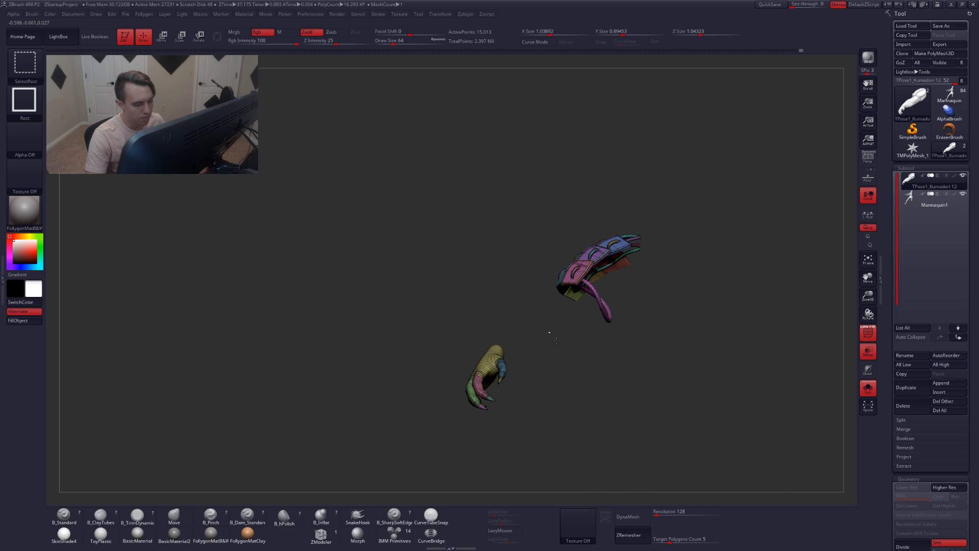
left_click(556, 340, "ctrl+shift")
left_click(546, 299, "ctrl+shift")
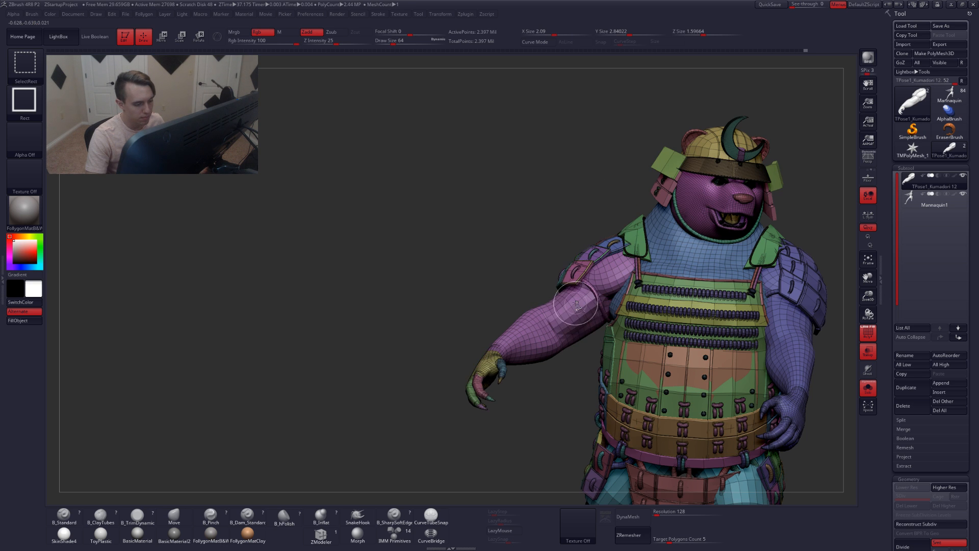
Isolate the forearm group, then hide the forearm and hand so the rest of the character stays visible
left_click(576, 304, "ctrl+shift")
right_click_drag(577, 306, 586, 334)
key("shift+f")
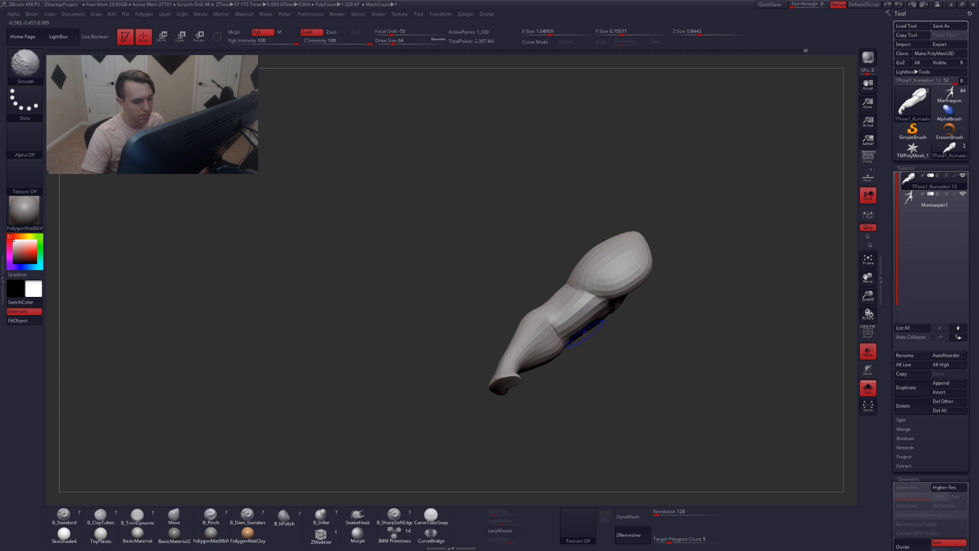
key("shift+f")
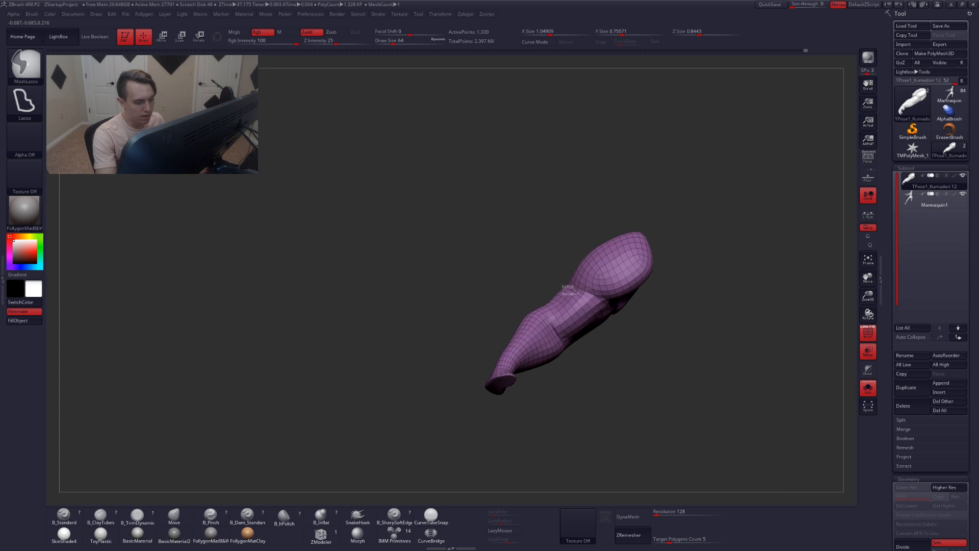
mouse_move(603, 322)
left_mouse_down("ctrl")
mouse_move(515, 429)
mouse_move(539, 303)
left_mouse_up("ctrl")
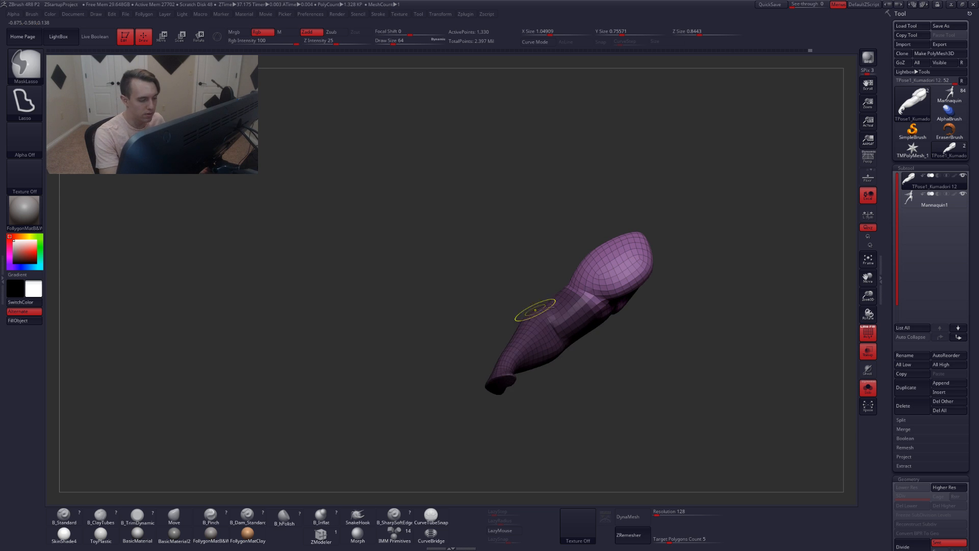
mouse_move(535, 311)
right_mouse_down()
mouse_move(568, 334)
mouse_move(574, 308)
mouse_move(551, 321)
mouse_move(563, 346)
mouse_move(539, 328)
mouse_move(573, 377)
right_mouse_up()
key("ctrl+shift")
left_click(573, 378, "ctrl+shift")
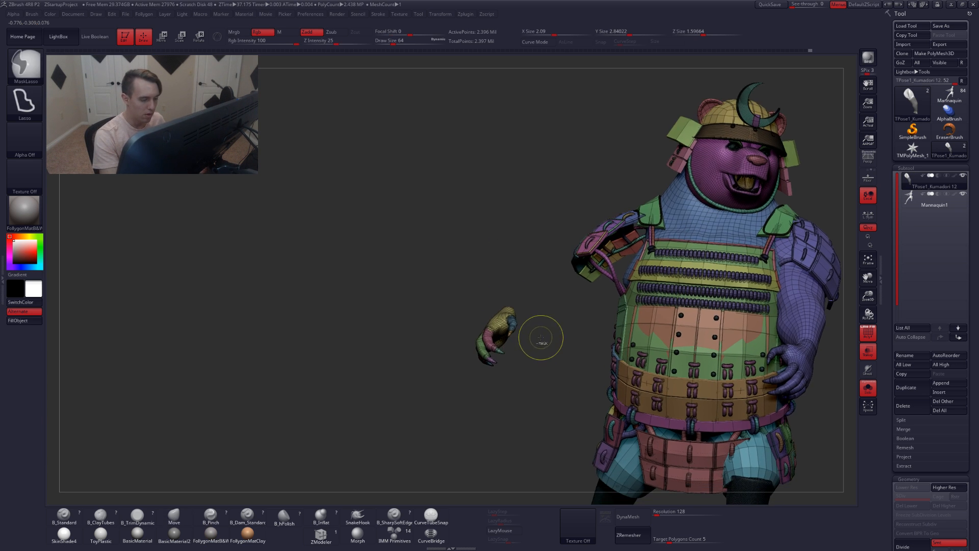
mouse_move(542, 330)
left_mouse_down("ctrl+shift")
mouse_move(536, 274)
mouse_move(520, 255)
mouse_move(525, 350)
mouse_move(402, 263)
left_mouse_up("ctrl+shift")
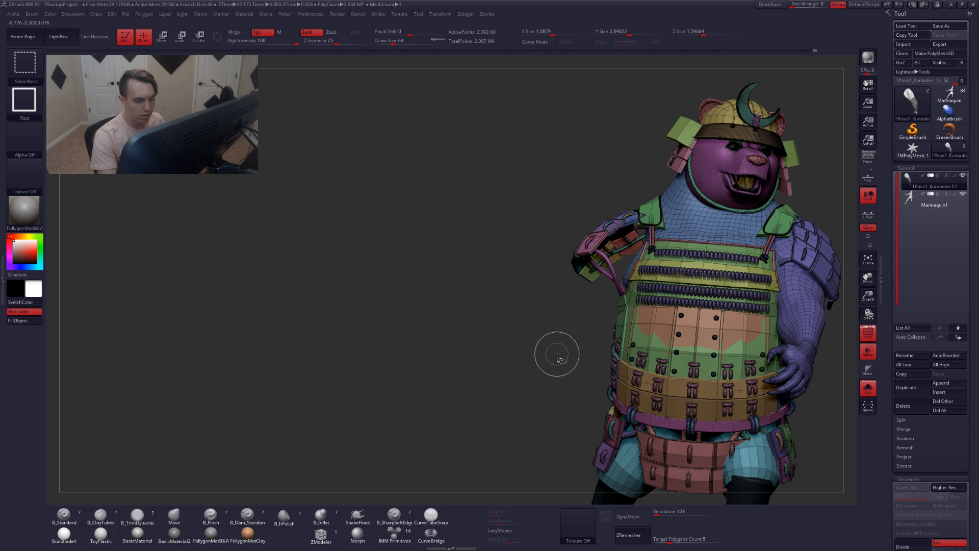
Mask the visible body, unhide everything and invert the mask so only the forearm and hand are free
mouse_move(556, 355)
left_mouse_down("ctrl+shift")
mouse_move(551, 361)
mouse_move(538, 280)
mouse_move(514, 418)
mouse_move(551, 395)
left_mouse_up("ctrl+shift")
key("shift+f")
left_click(586, 375, "ctrl+shift")
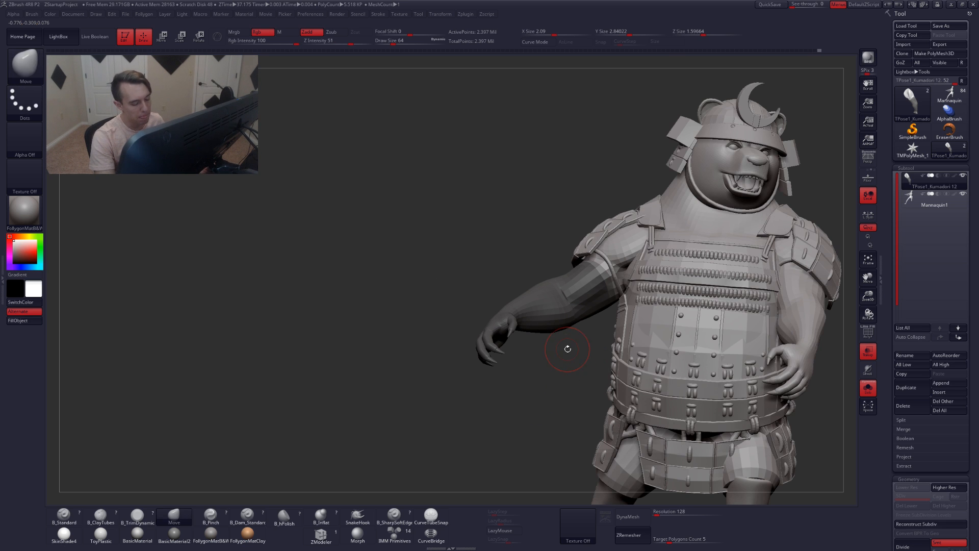
key("ctrl+i")
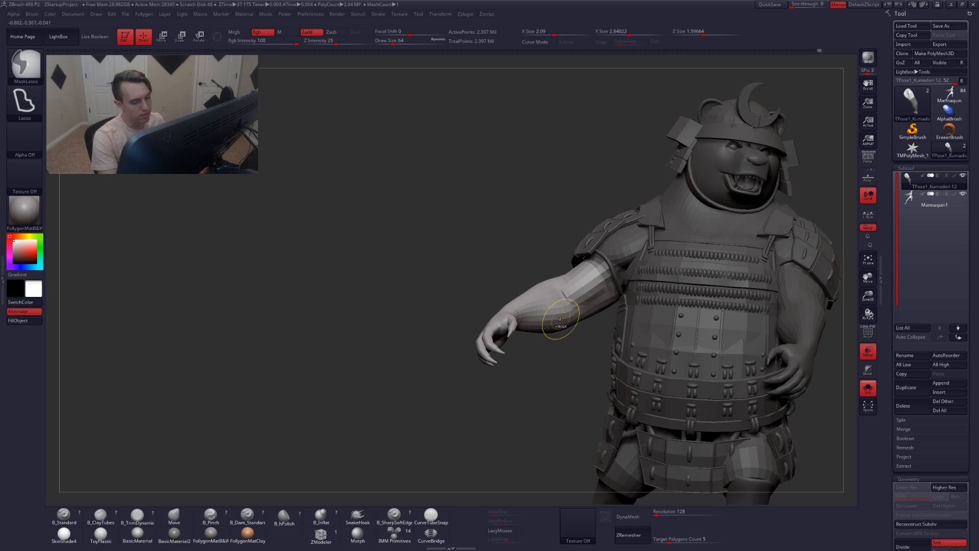
Rotate the unmasked forearm at the elbow with Rotate transpose
key("r")
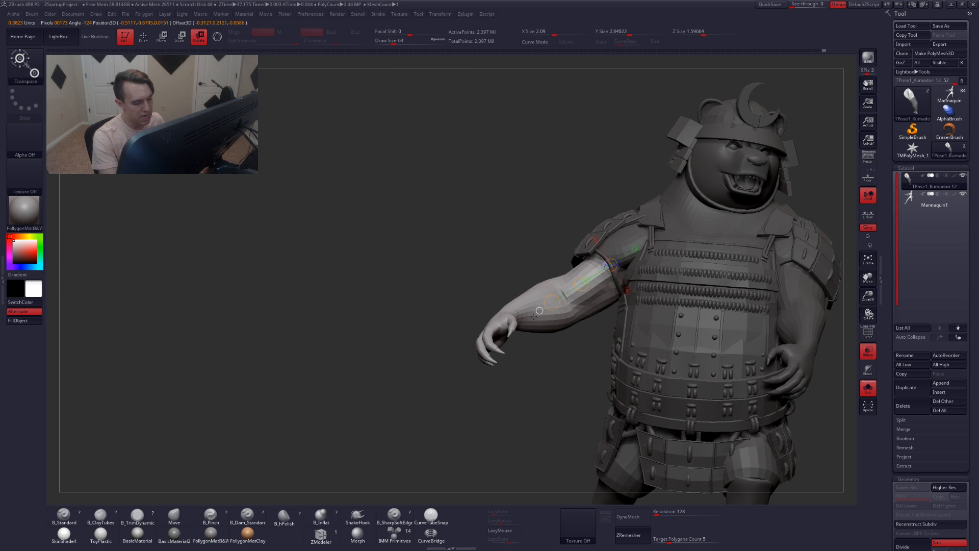
left_click_drag(401, 401, 502, 501)
left_click_drag(484, 377, 475, 322, "alt")
left_click_drag(535, 400, 440, 331)
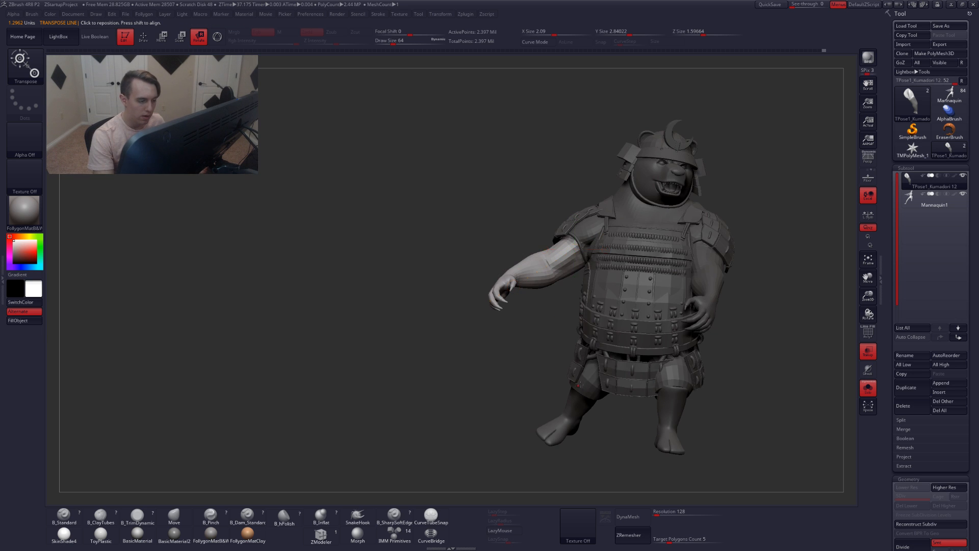
left_click_drag(578, 384, 563, 408)
left_click_drag(464, 359, 459, 354)
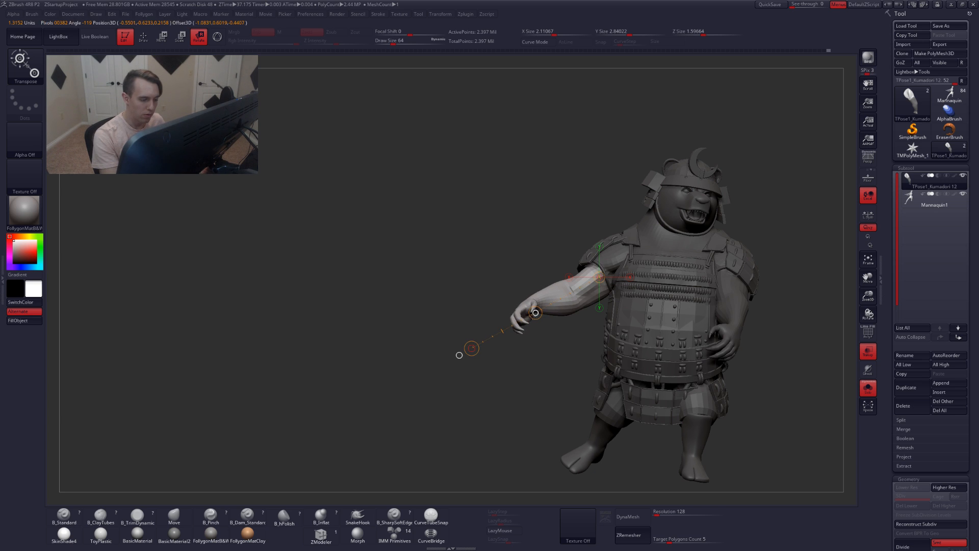
Refine the forearm's position and angle with Move and Rotate transpose, reviewing from the front
key("q")
mouse_move(458, 355)
left_mouse_down()
mouse_move(614, 325)
mouse_move(763, 375)
left_mouse_up()
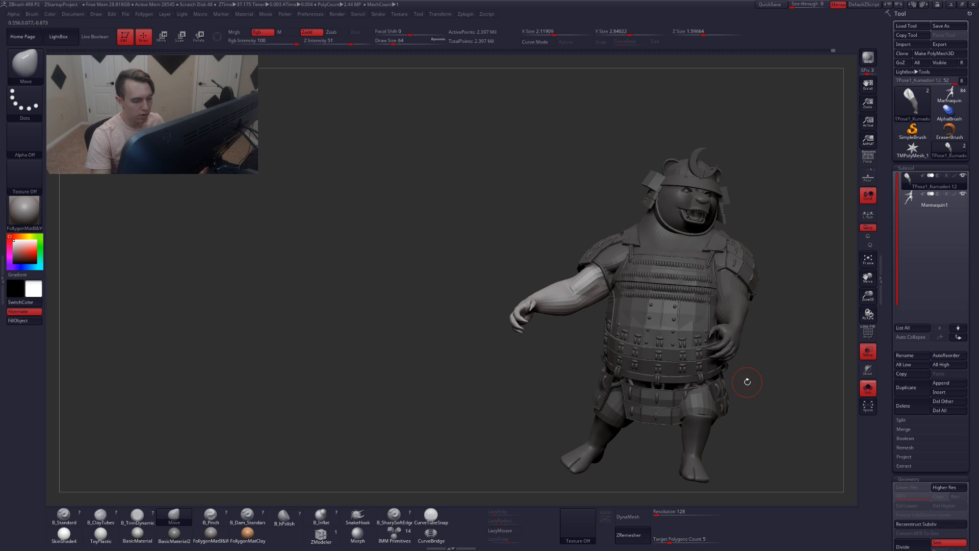
left_click_drag(747, 381, 659, 351, "alt")
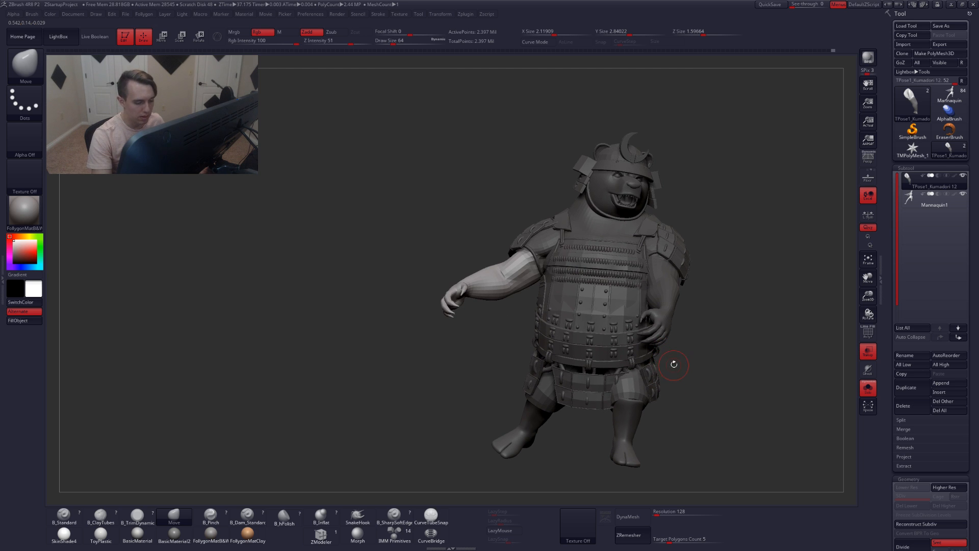
key("w")
left_click_drag(466, 297, 403, 332)
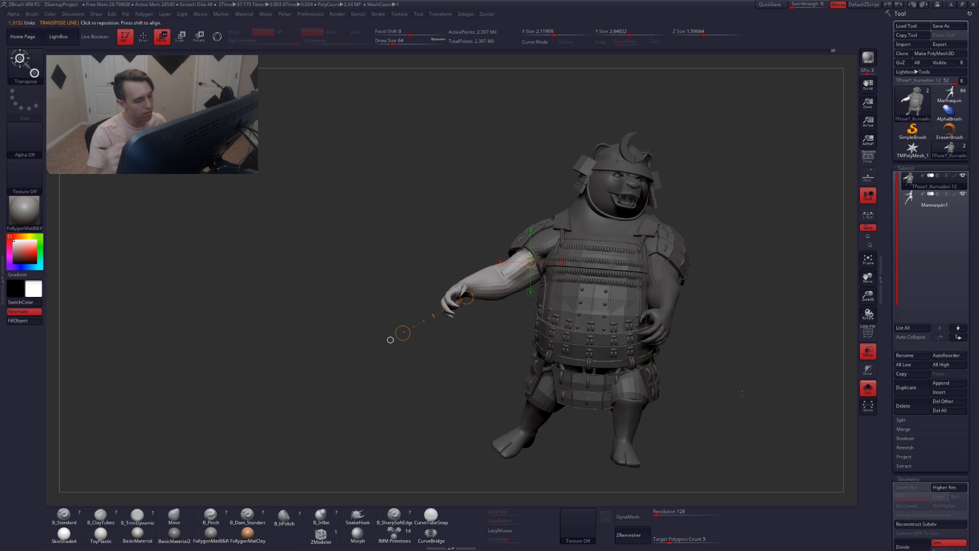
key("r")
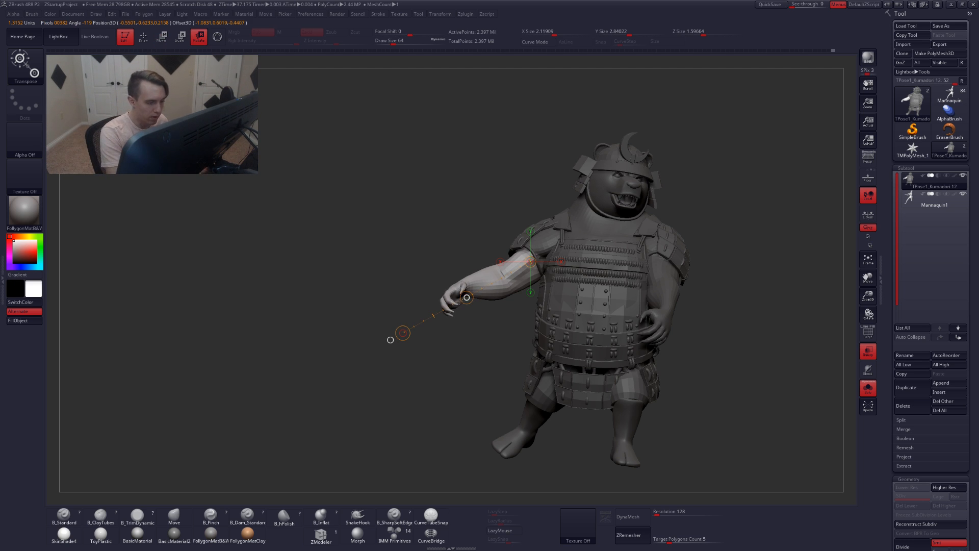
mouse_move(390, 340)
left_mouse_down()
mouse_move(561, 357)
mouse_move(583, 376)
mouse_move(413, 364)
mouse_move(390, 340)
mouse_move(550, 314)
mouse_move(505, 312)
mouse_move(490, 301)
left_mouse_up()
key("q")
left_click_drag(446, 263, 578, 419)
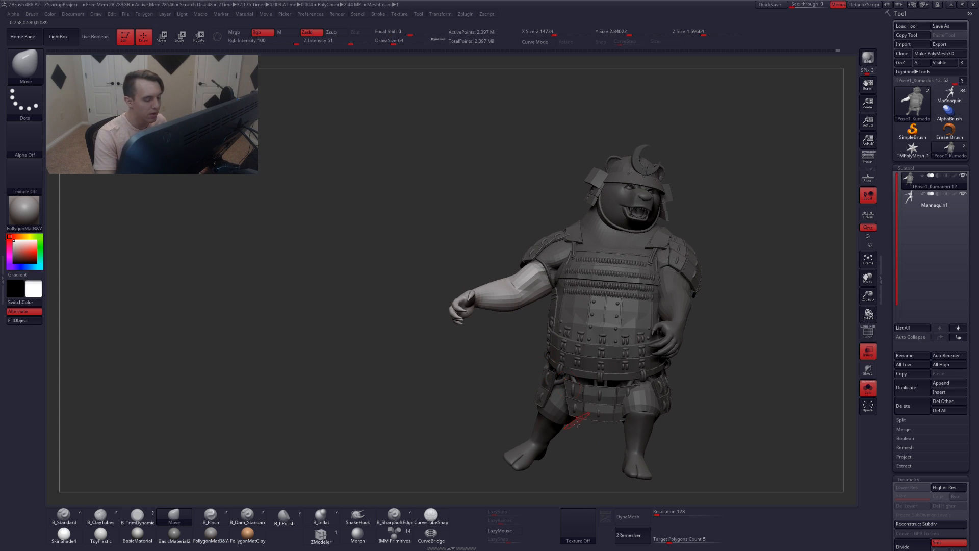
Clear the mask from the character and turn on polyframe display
key("ctrl")
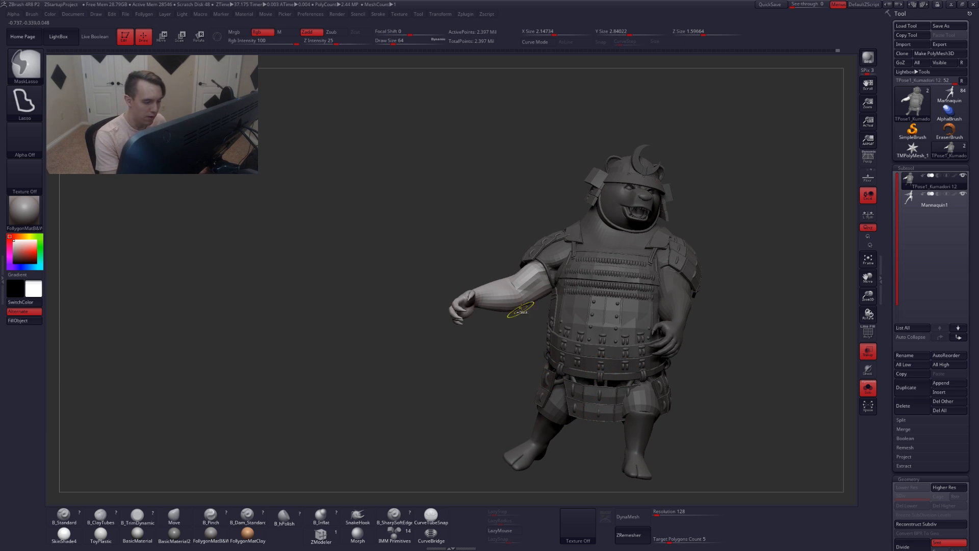
left_click_drag(496, 351, 496, 380, "ctrl")
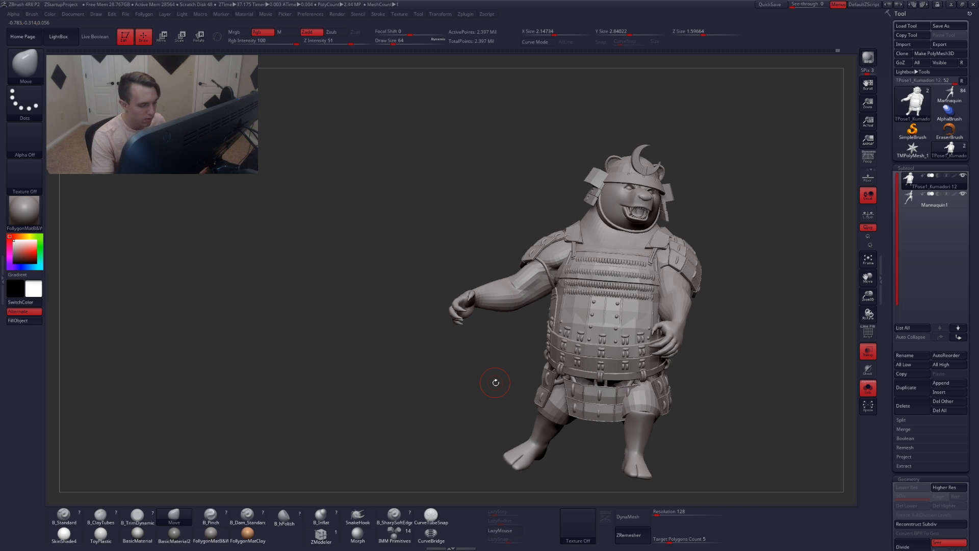
mouse_move(492, 322)
left_mouse_down()
mouse_move(520, 319)
mouse_move(523, 297)
left_mouse_up()
key("shift+f")
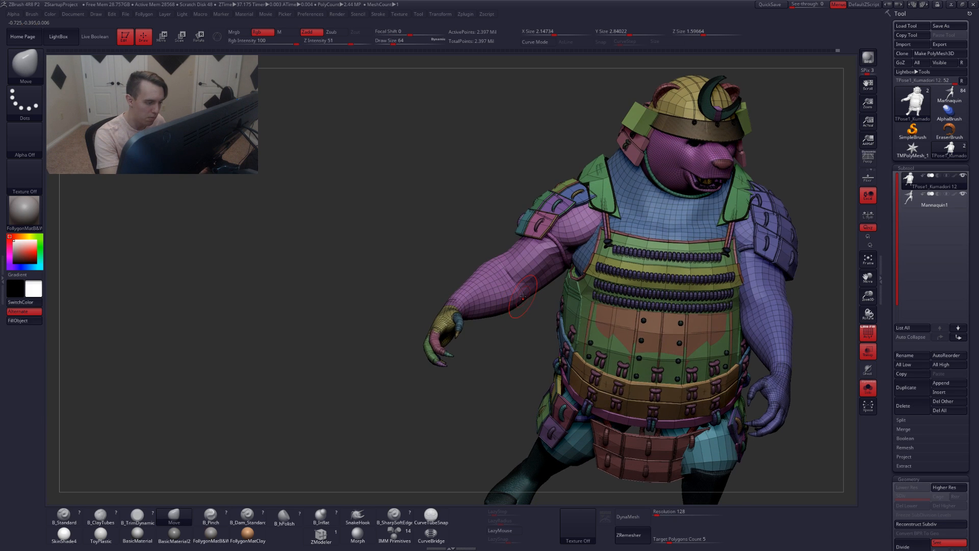
Isolate the whole arm and hand with the SelectLasso brush
key("ctrl+shift")
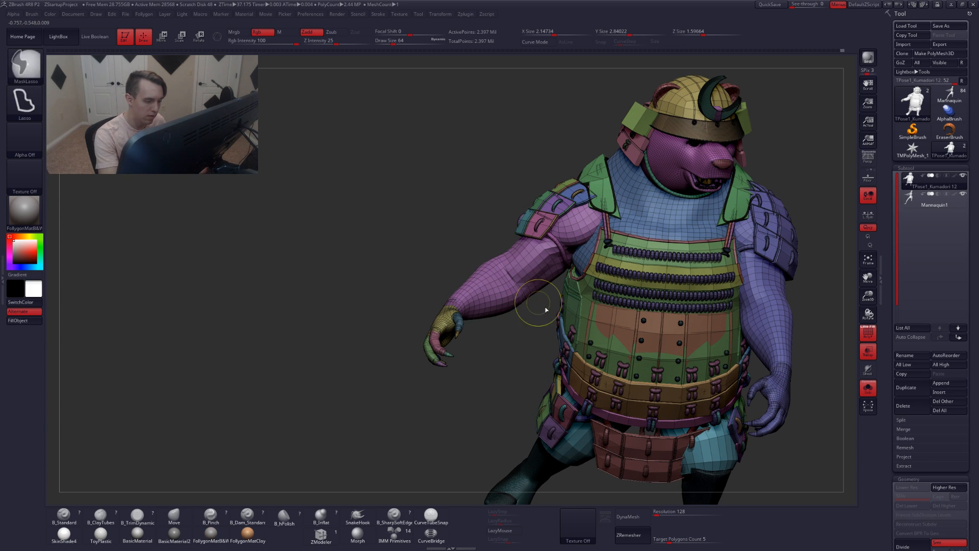
key("ctrl+shift+space")
key("ctrl+shift")
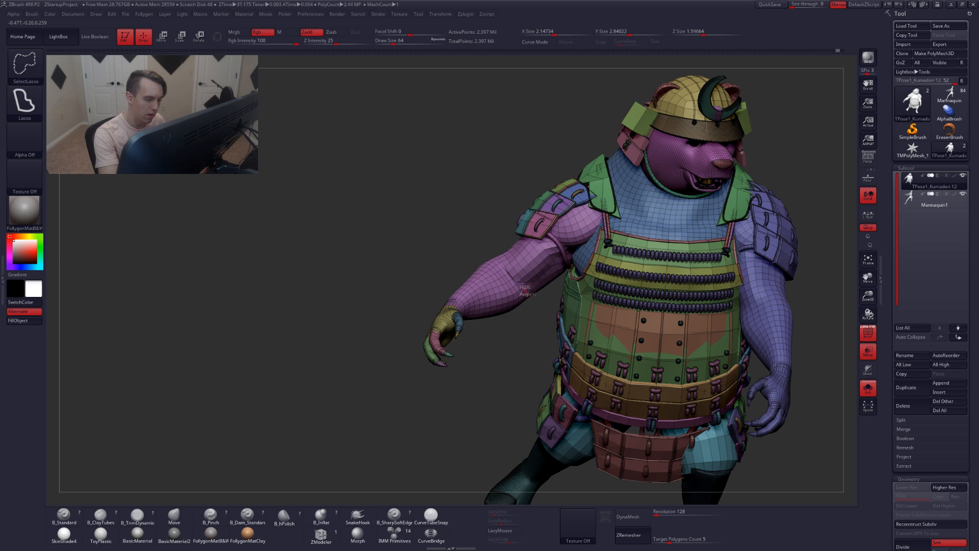
mouse_move(500, 254)
left_mouse_down("ctrl+shift")
mouse_move(448, 420)
mouse_move(480, 418)
left_mouse_up("ctrl+shift")
mouse_move(489, 327)
left_mouse_down()
mouse_move(520, 239)
mouse_move(548, 283)
mouse_move(637, 263)
left_mouse_up()
left_click(638, 262, "ctrl+shift")
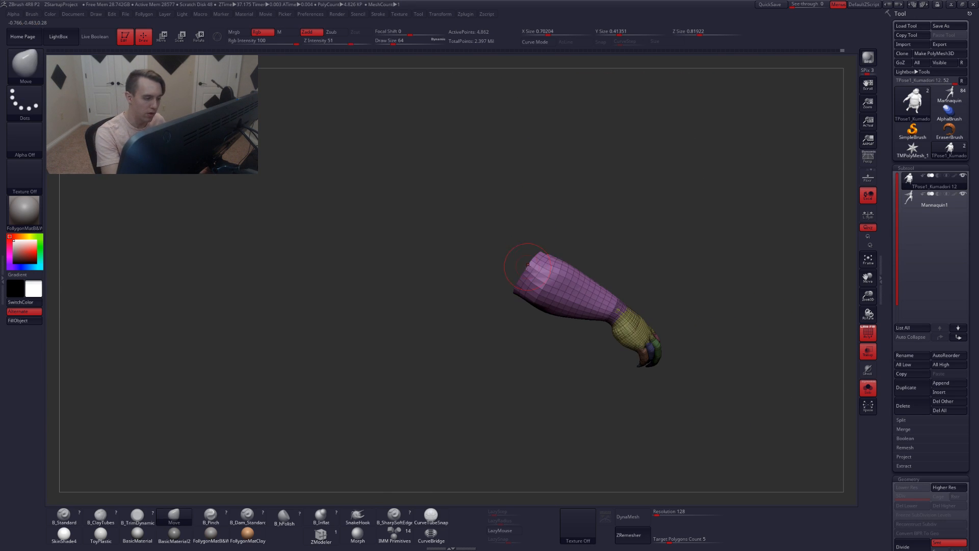
Mask the isolated arm, unhide the character and invert the mask so only the arm stays free
key("ctrl+shift")
mouse_move(469, 313)
left_mouse_down("ctrl+alt+shift")
mouse_move(509, 270)
mouse_move(553, 303)
mouse_move(569, 295)
mouse_move(571, 308)
left_mouse_up("ctrl+alt+shift")
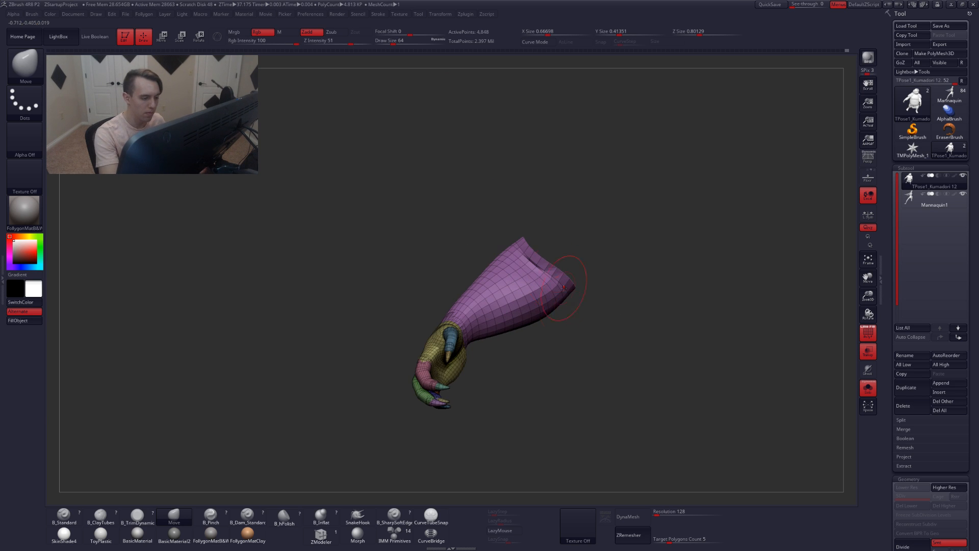
left_click_drag(517, 232, 542, 262, "ctrl+alt+shift")
left_click_drag(613, 309, 543, 250, "ctrl+alt+shift")
left_click_drag(579, 281, 644, 251, "ctrl+alt+shift")
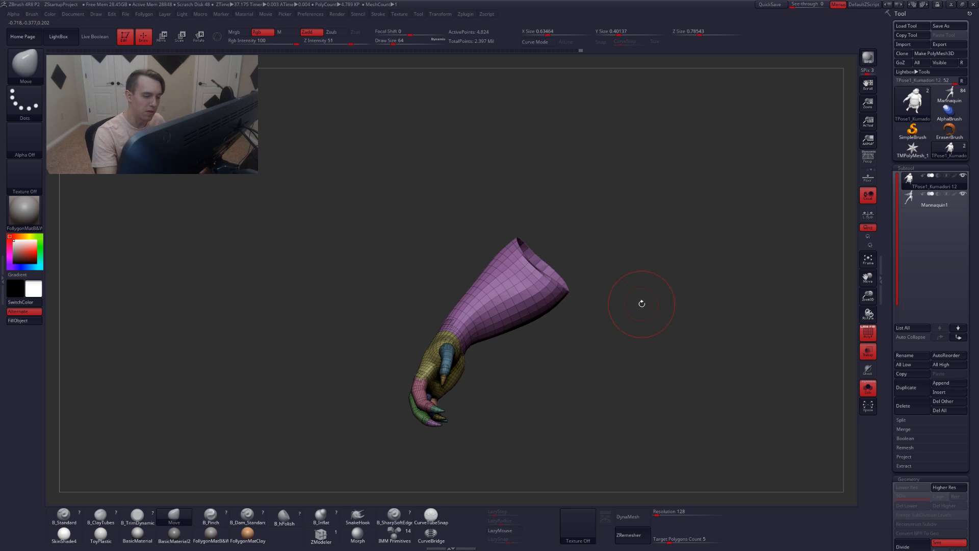
left_click_drag(641, 304, 590, 323, "alt")
left_click(590, 325, "ctrl")
left_click(582, 361, "ctrl+shift")
left_click_drag(504, 359, 522, 362)
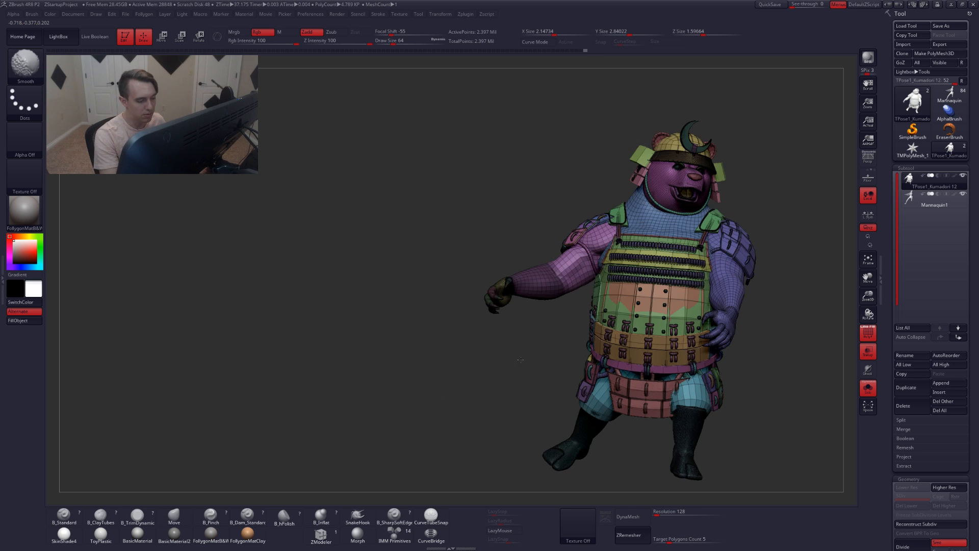
key("shift+f")
left_click_drag(534, 302, 540, 341)
key("ctrl")
left_click(543, 312, "ctrl")
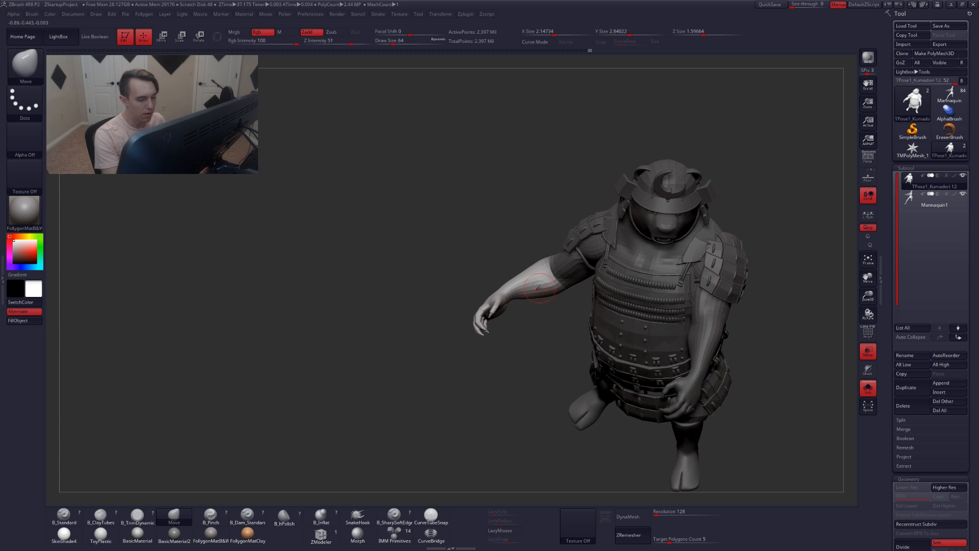
Rotate the unmasked arm at the shoulder with Rotate transpose
key("r")
mouse_move(550, 271)
left_mouse_down()
mouse_move(435, 372)
mouse_move(547, 279)
mouse_move(439, 342)
mouse_move(605, 355)
left_mouse_up()
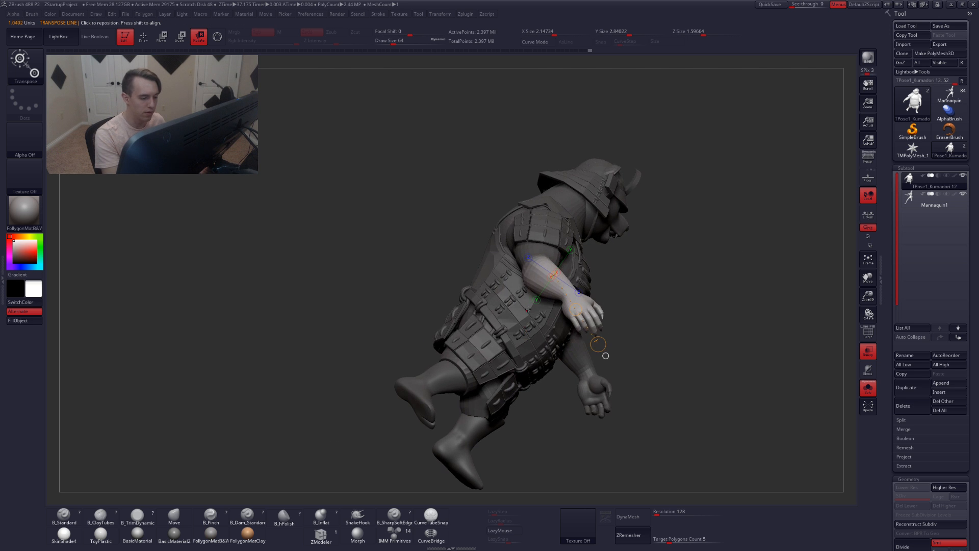
mouse_move(553, 302)
left_mouse_down()
mouse_move(550, 259)
mouse_move(608, 398)
left_mouse_up()
left_click_drag(714, 384, 590, 354)
left_click_drag(560, 412, 658, 375)
key("q")
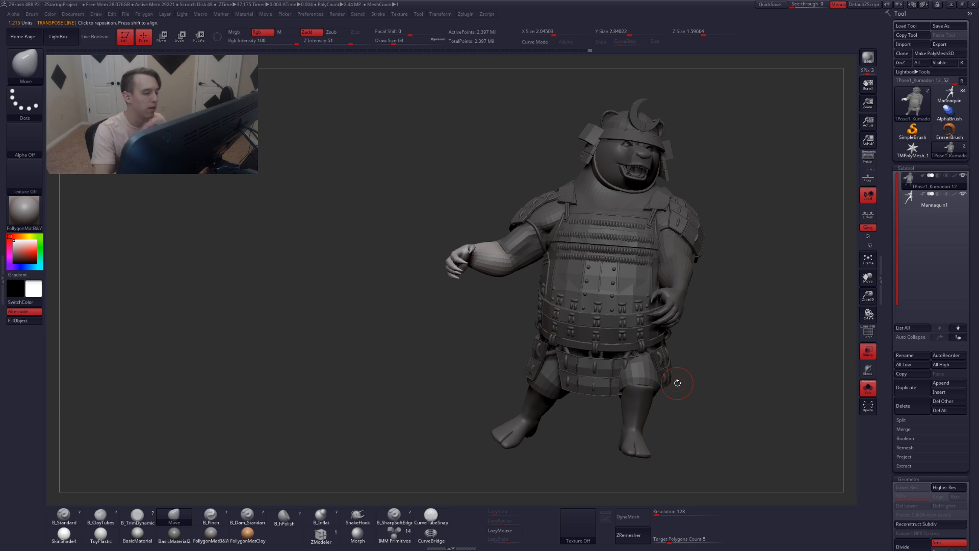
Insert the mannequin's Cylinder tool as a new subtool of the bear character to serve as a staff
left_click_drag(677, 382, 492, 299)
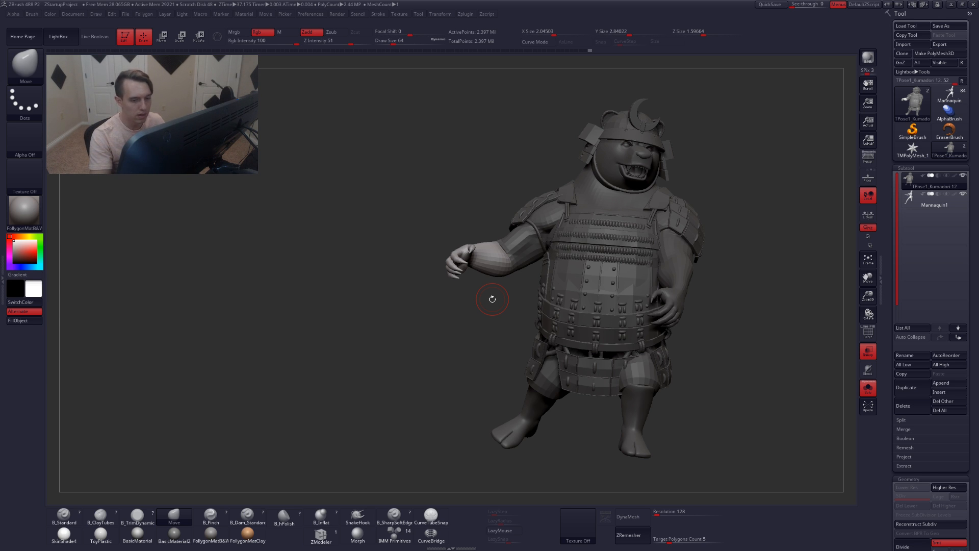
left_click(949, 102)
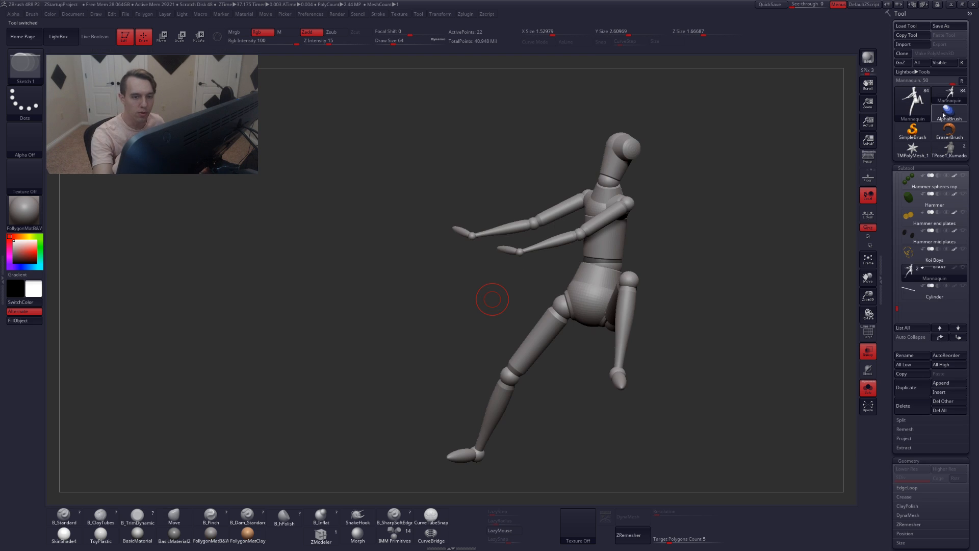
left_click(933, 293)
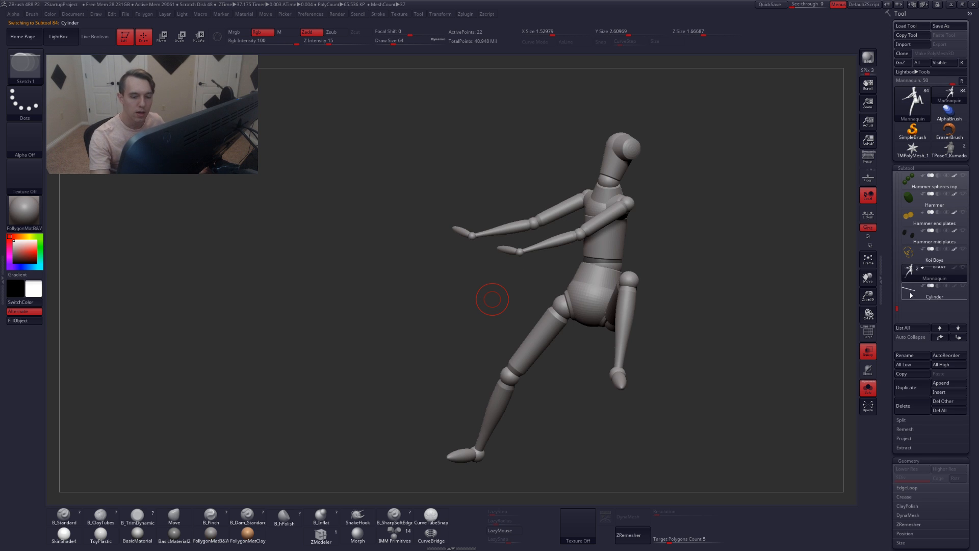
left_click(947, 149)
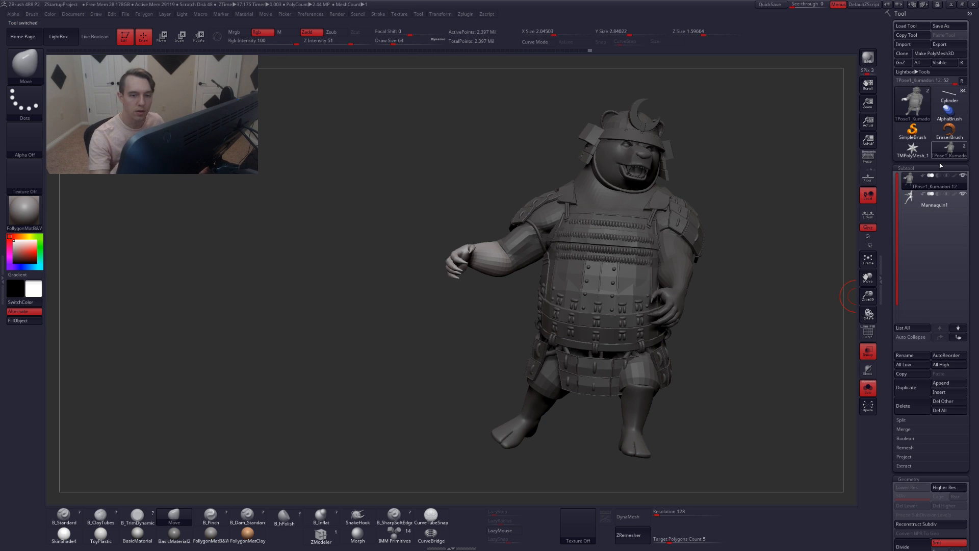
left_click(936, 384)
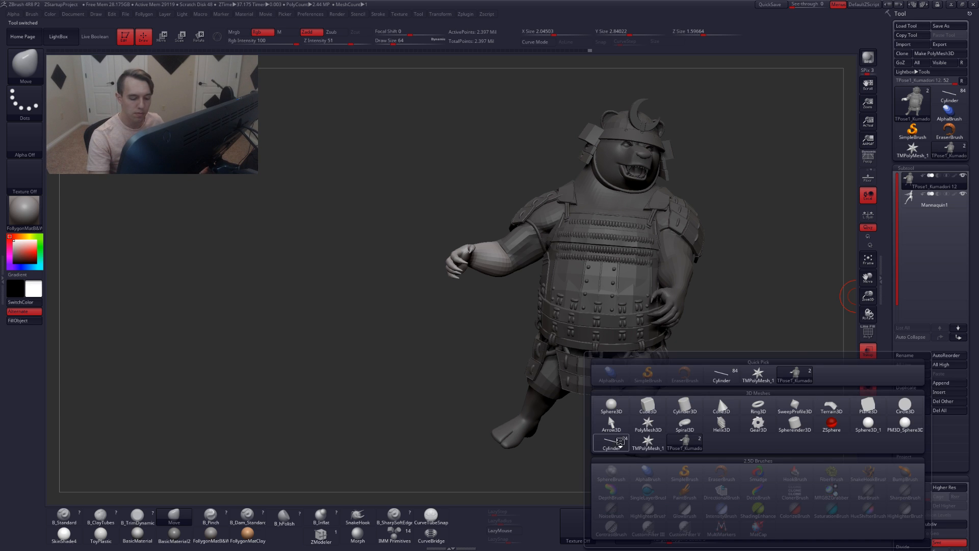
left_click(620, 441)
key("alt+s")
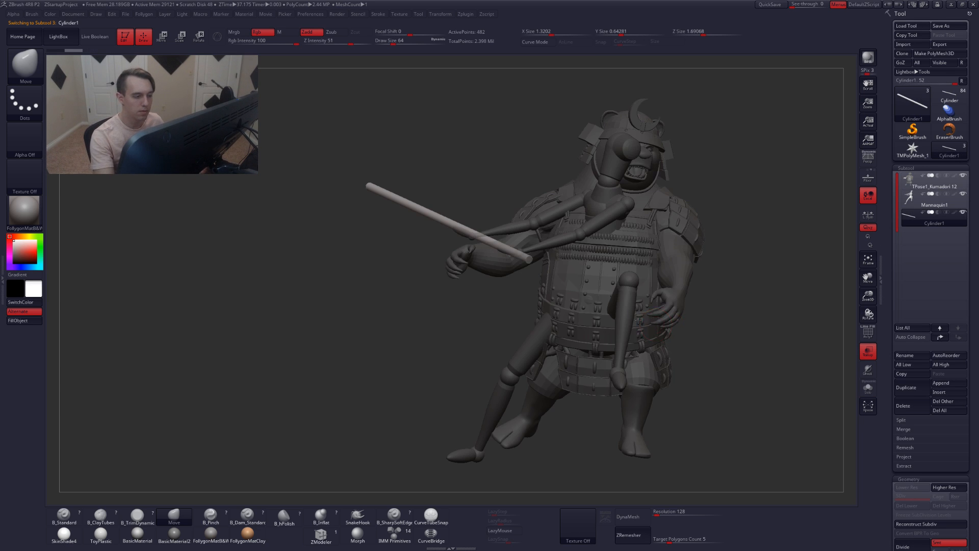
Hide the mannequin subtool and move the cylinder into the bear's hand with Move transpose
left_click_drag(684, 329, 646, 300, "alt")
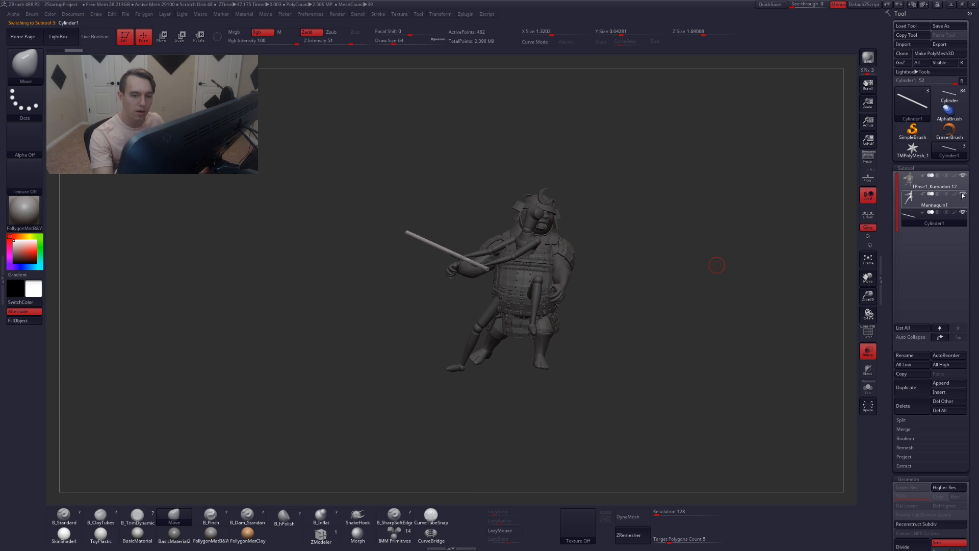
left_click(963, 193)
key("w")
mouse_move(481, 265)
left_mouse_down()
mouse_move(413, 274)
mouse_move(480, 340)
left_mouse_up()
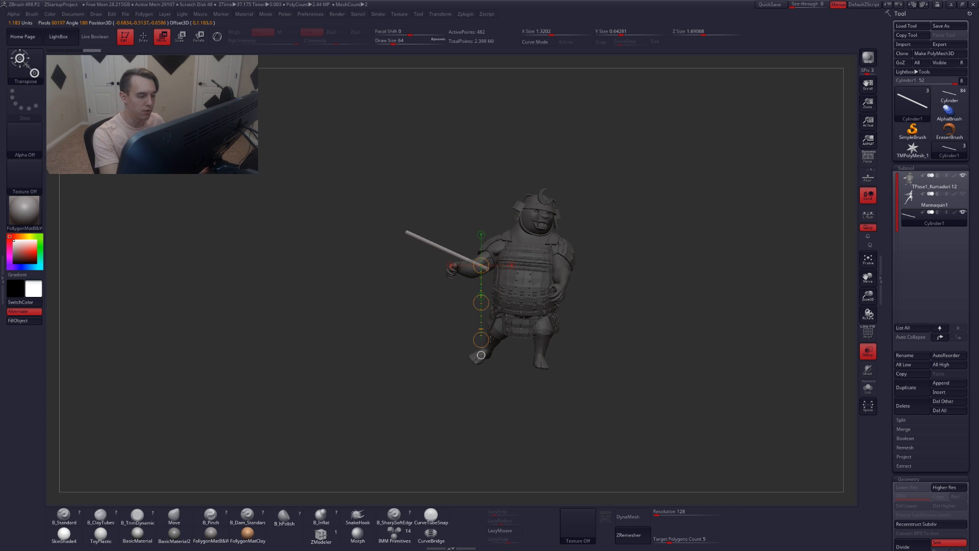
left_click_drag(482, 303, 553, 331)
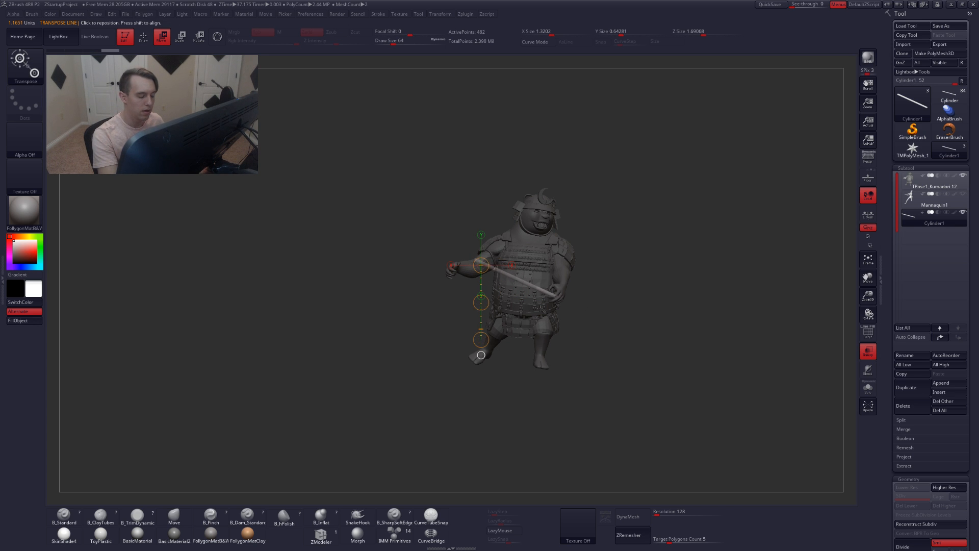
left_click_drag(471, 321, 565, 314)
left_click_drag(457, 291, 459, 385)
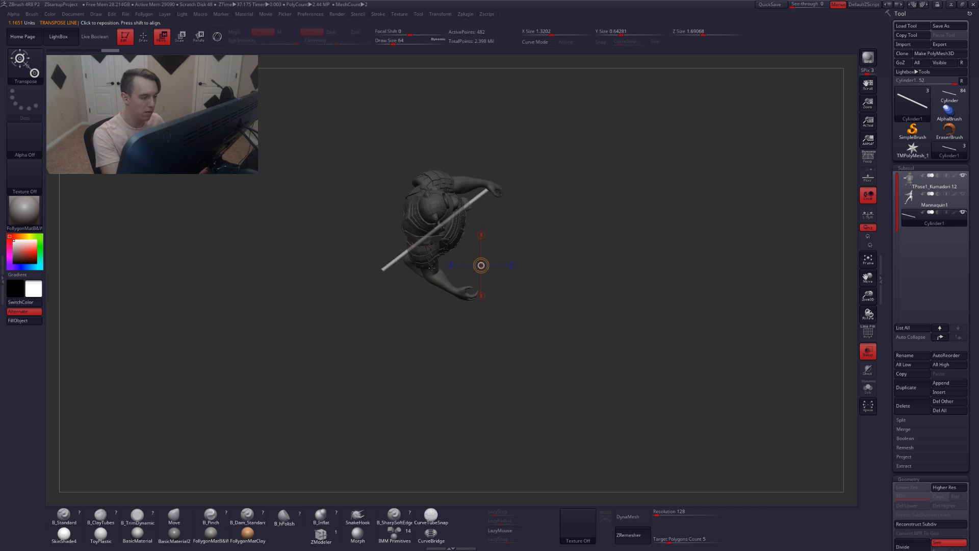
left_click_drag(412, 247, 444, 325)
left_click_drag(431, 288, 479, 341)
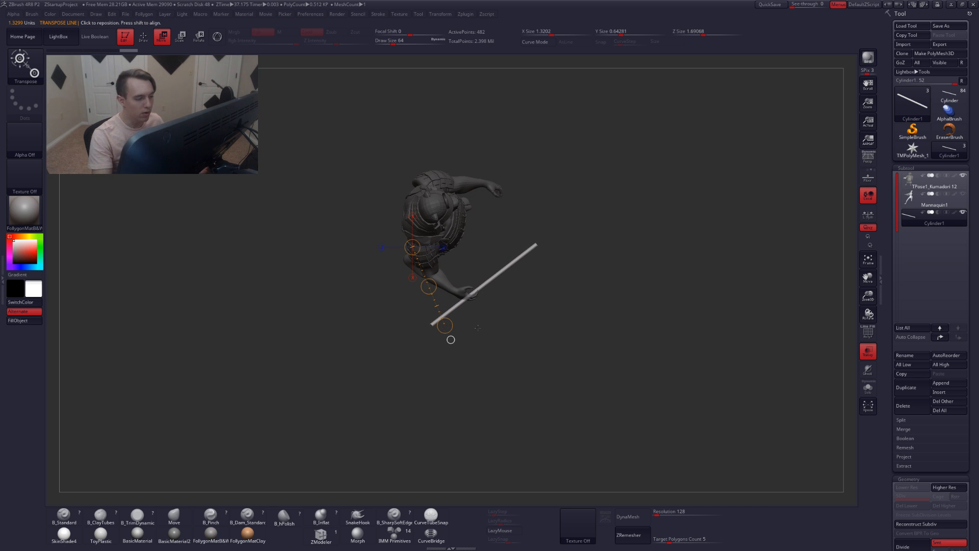
key("q")
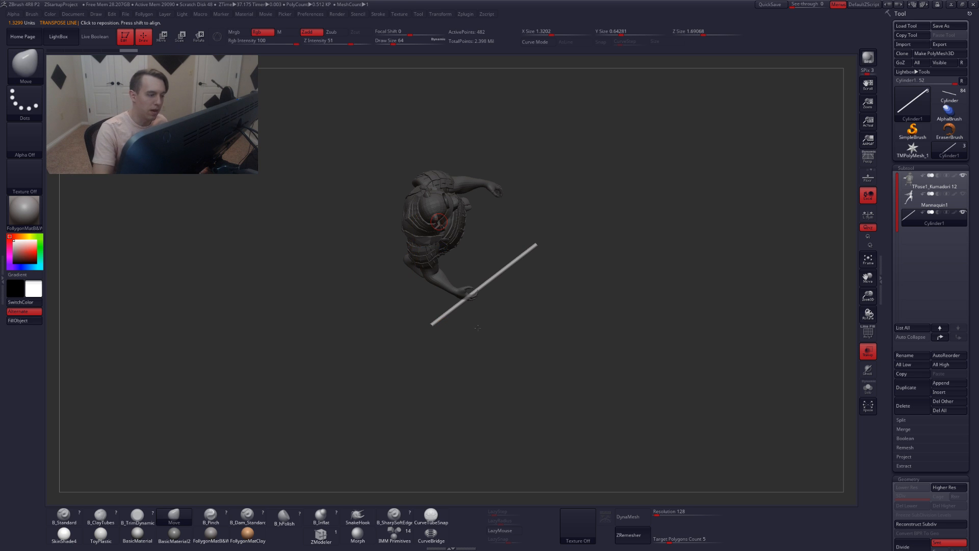
mouse_move(517, 318)
left_mouse_down("shift")
mouse_move(524, 279)
mouse_move(478, 323)
mouse_move(513, 366)
mouse_move(533, 352)
left_mouse_up("shift")
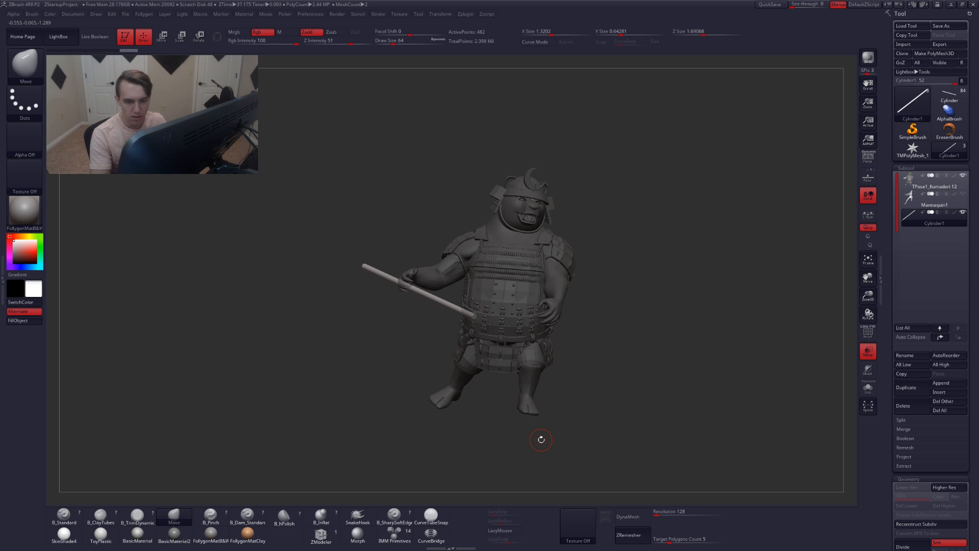
Select the bear subtool, frame it with polyframe on and switch to the SelectRect brush
left_click(911, 183)
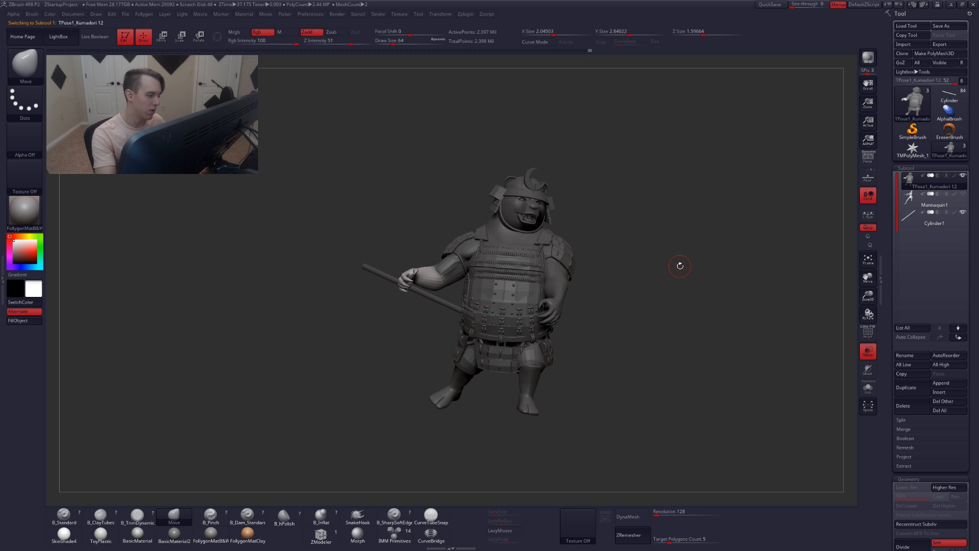
key("f")
key("shift")
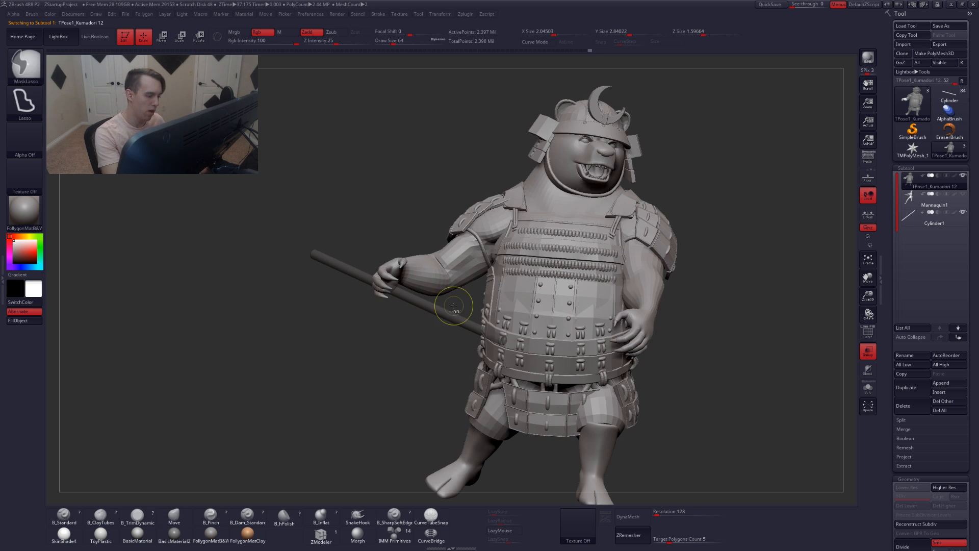
key("shift+f")
key("ctrl+shift")
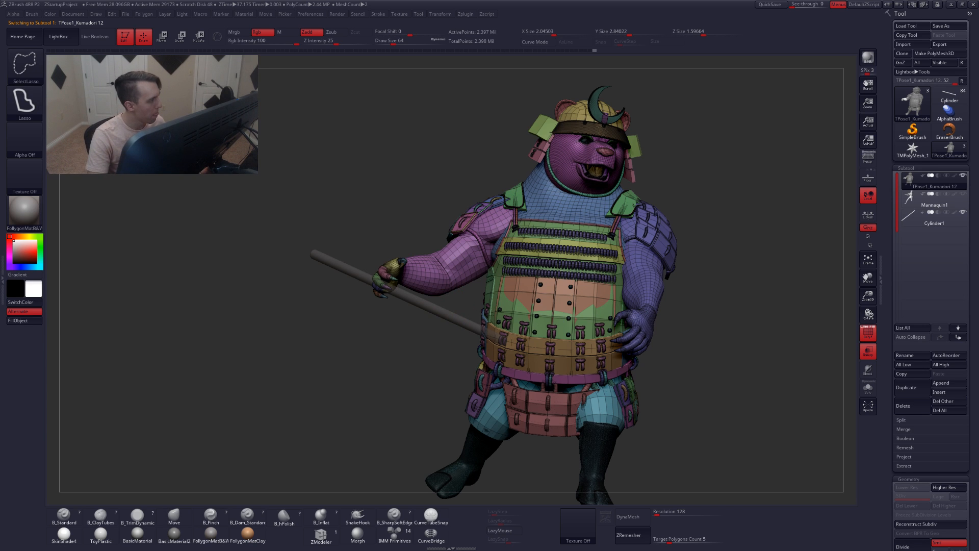
left_click(42, 63)
left_click(292, 107)
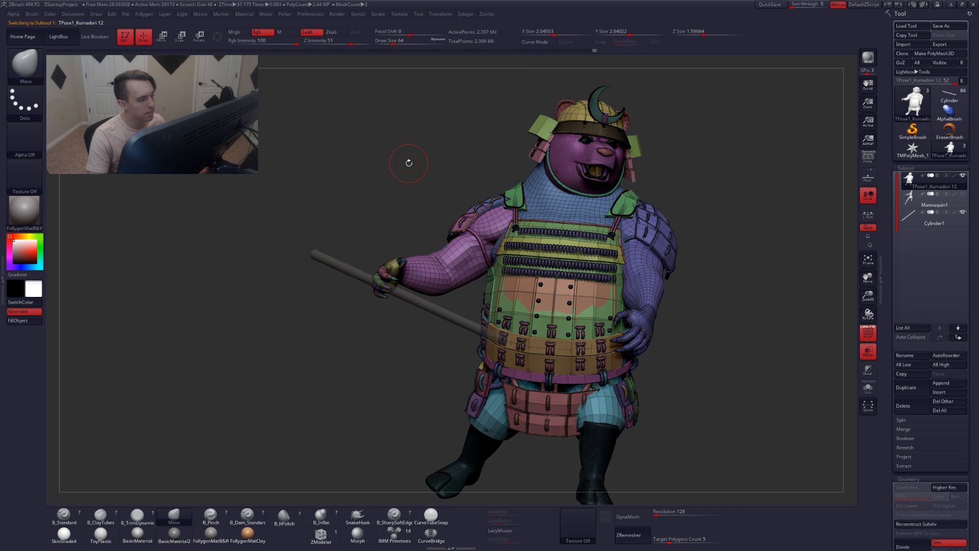
left_click_drag(406, 159, 451, 220)
left_click(452, 218, "ctrl+shift")
left_click_drag(402, 185, 420, 207, "ctrl+shift")
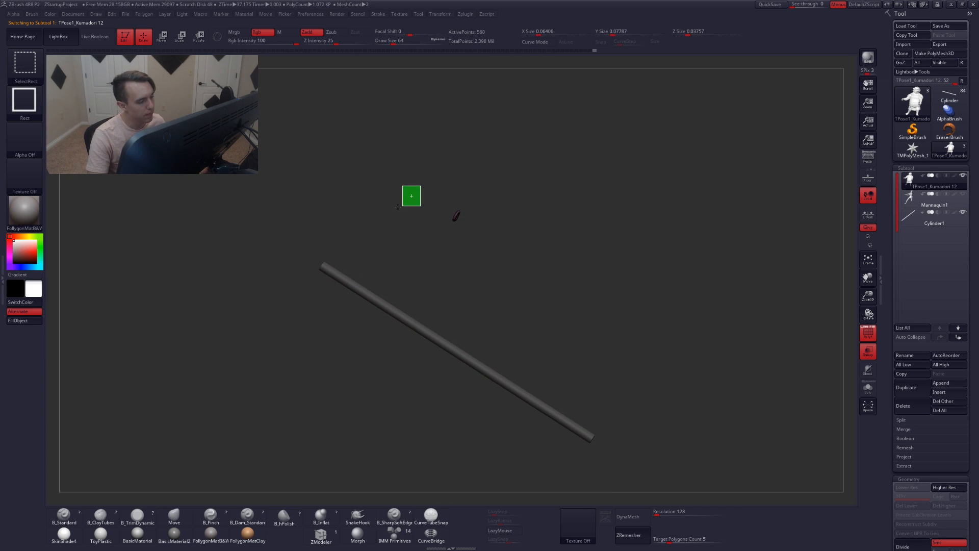
left_click(444, 199, "ctrl+shift")
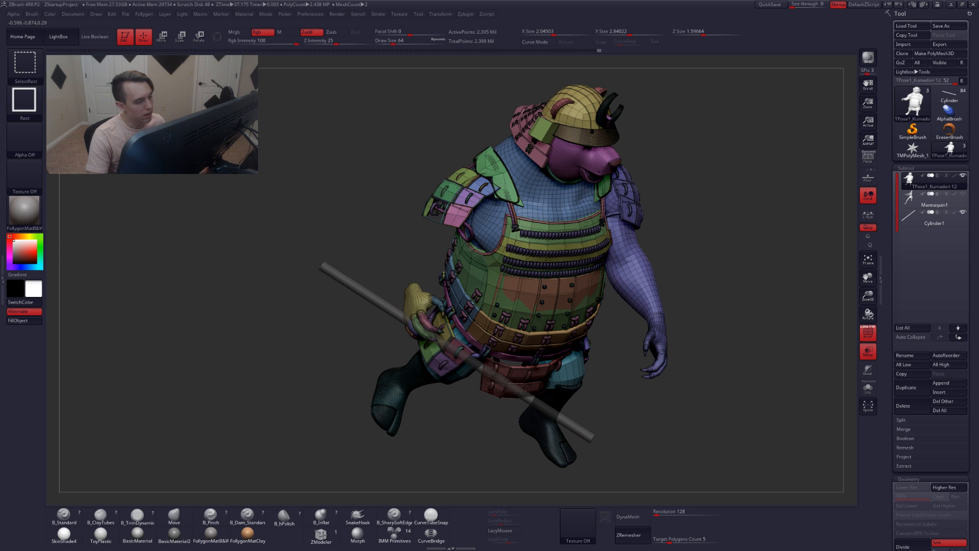
Hide the bear's staff-holding hand and forearm with SelectRect selections, zooming in on the shoulder
left_click_drag(474, 408, 417, 280)
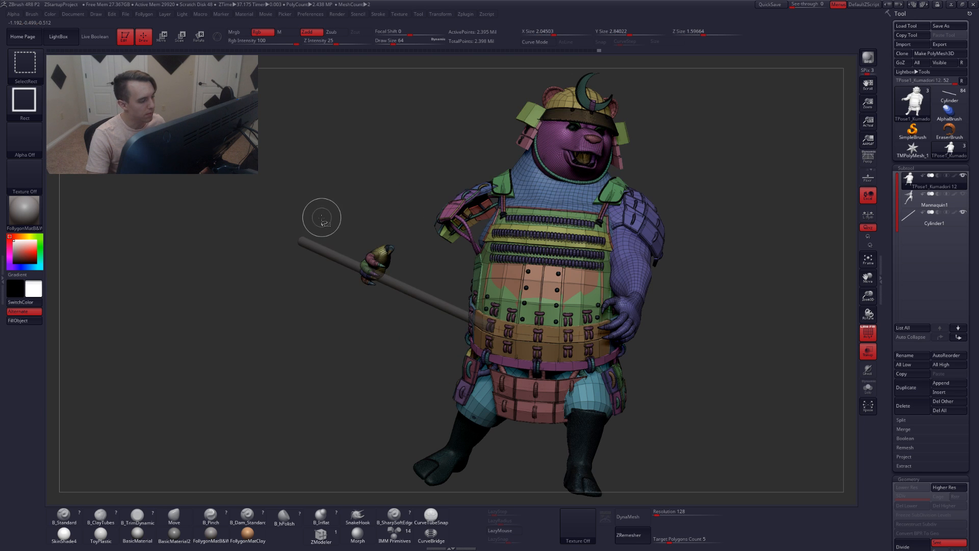
left_click_drag(321, 217, 400, 319, "ctrl+alt+shift")
left_click_drag(415, 174, 466, 250, "ctrl+alt+shift")
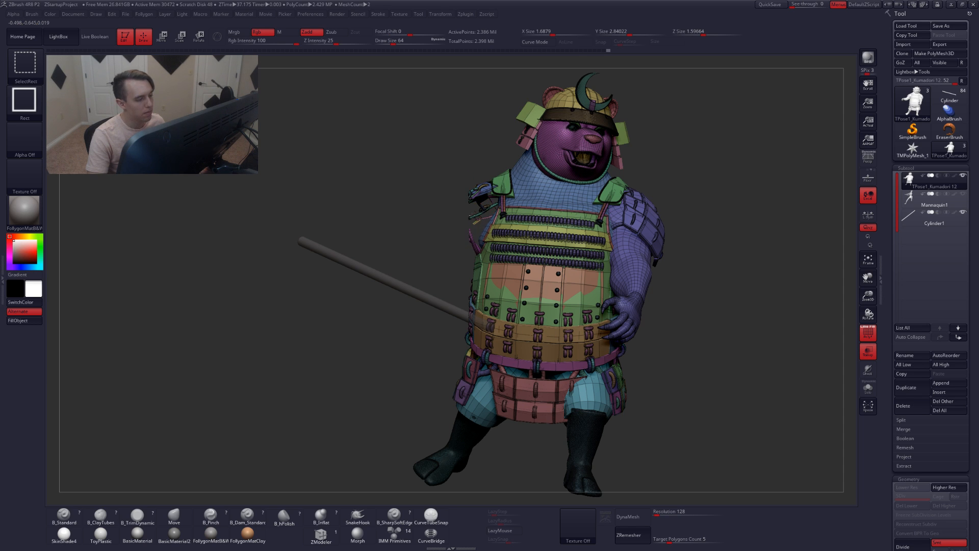
right_click_drag(470, 215, 487, 184, "ctrl")
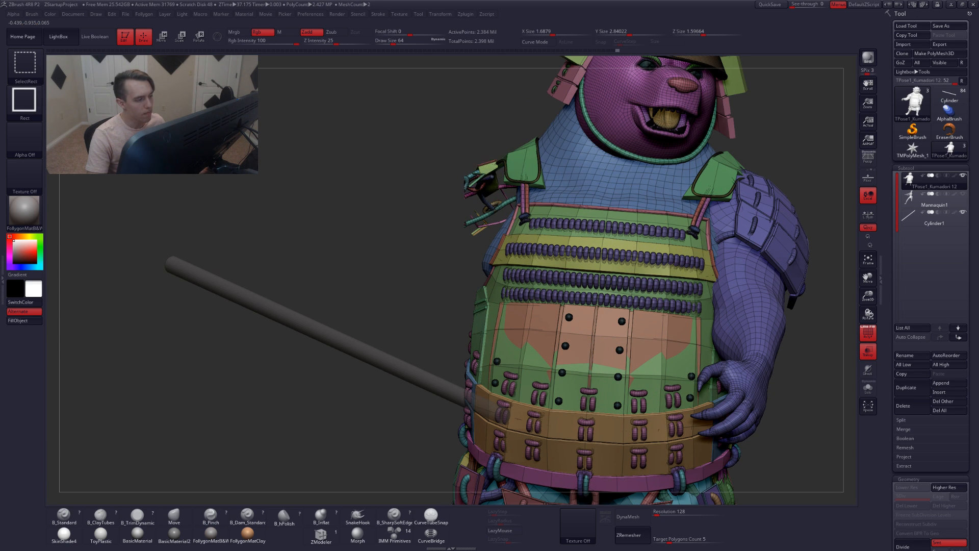
right_click_drag(481, 175, 478, 214)
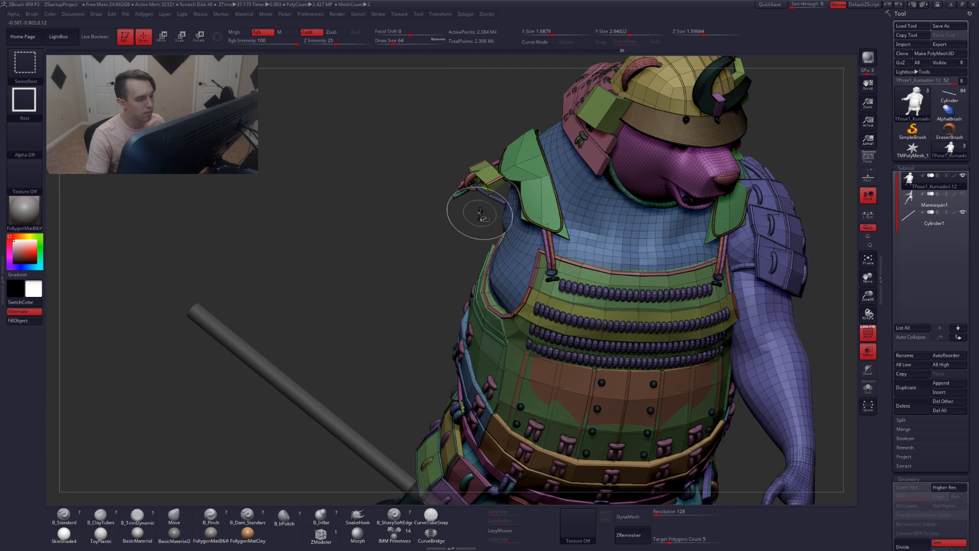
Hide the remaining shoulder armor pieces around the upper arm with more SelectRect selections, zooming into the shoulder
left_click(487, 182, "ctrl+shift")
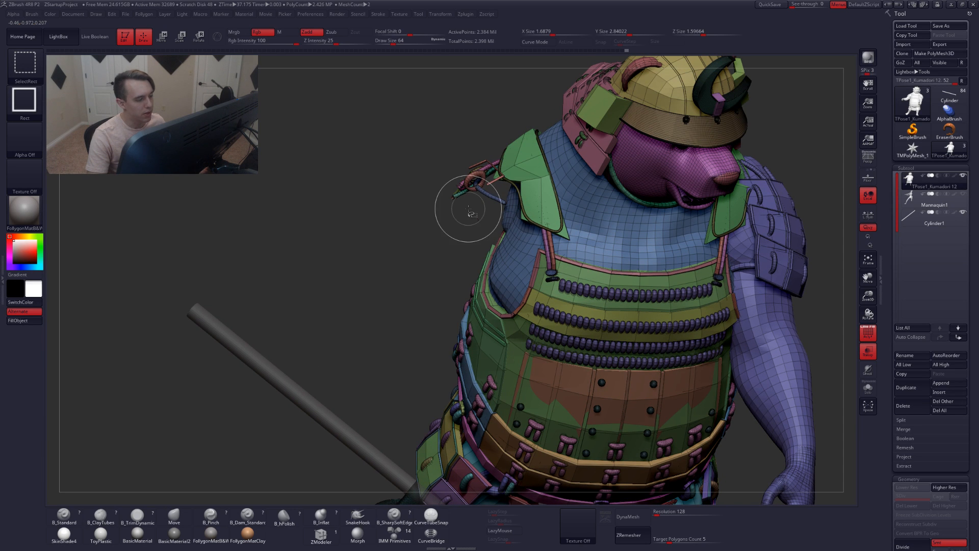
left_click_drag(430, 148, 481, 216, "ctrl+shift")
left_click(422, 148, "ctrl+shift")
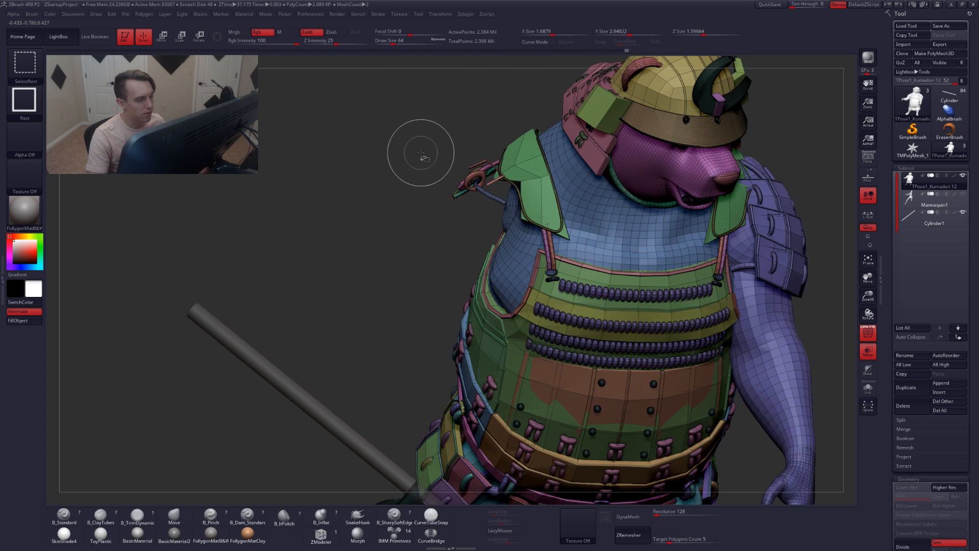
left_click_drag(419, 149, 488, 213, "ctrl+alt+shift")
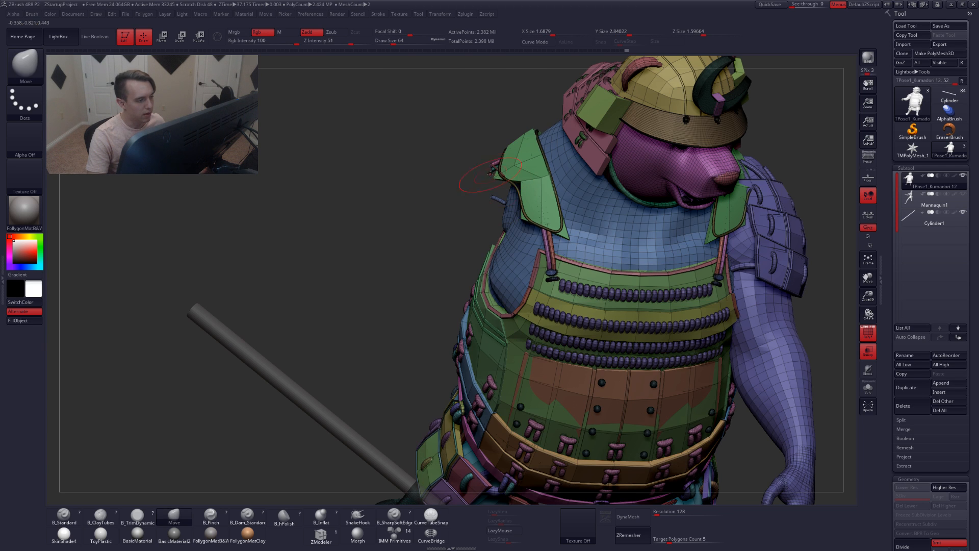
right_click_drag(496, 169, 499, 212, "ctrl")
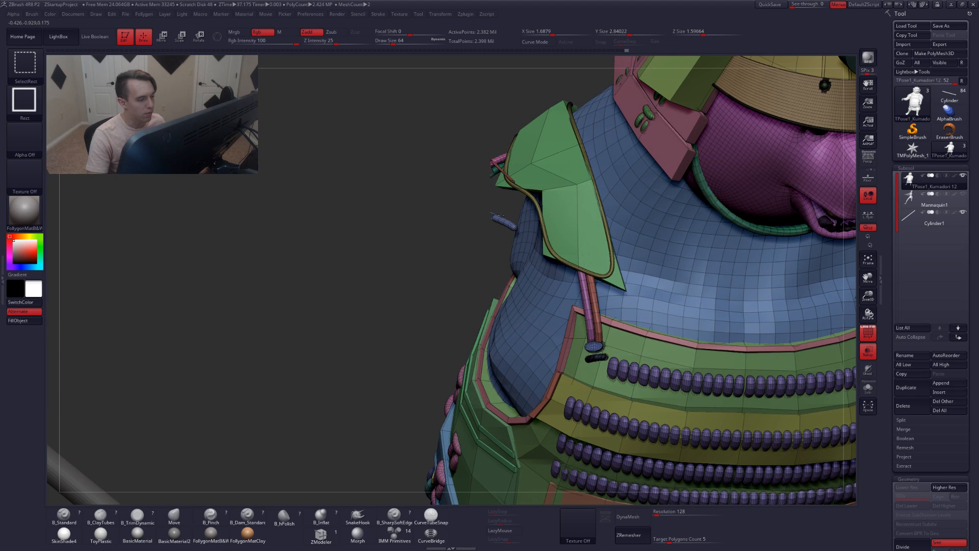
left_click(501, 218, "ctrl+alt+shift")
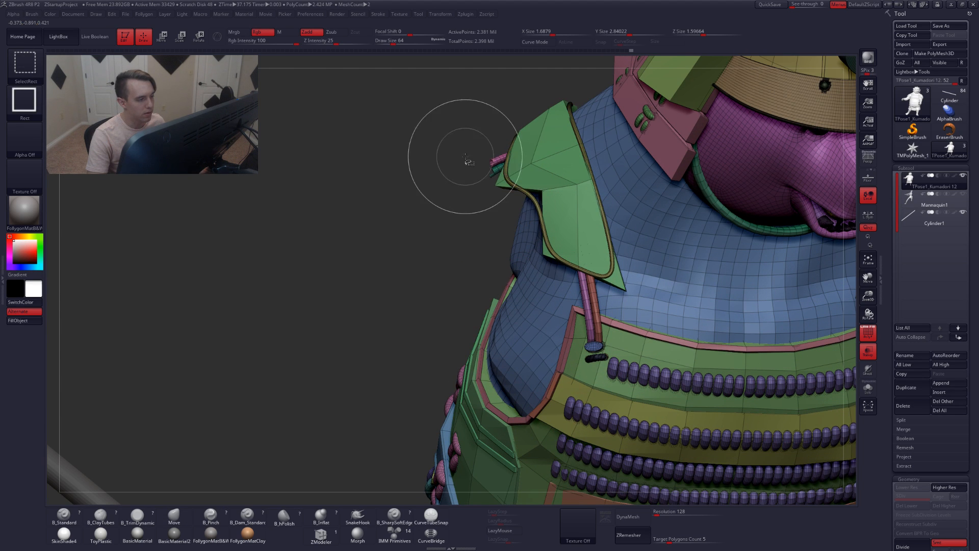
right_click_drag(467, 160, 504, 202)
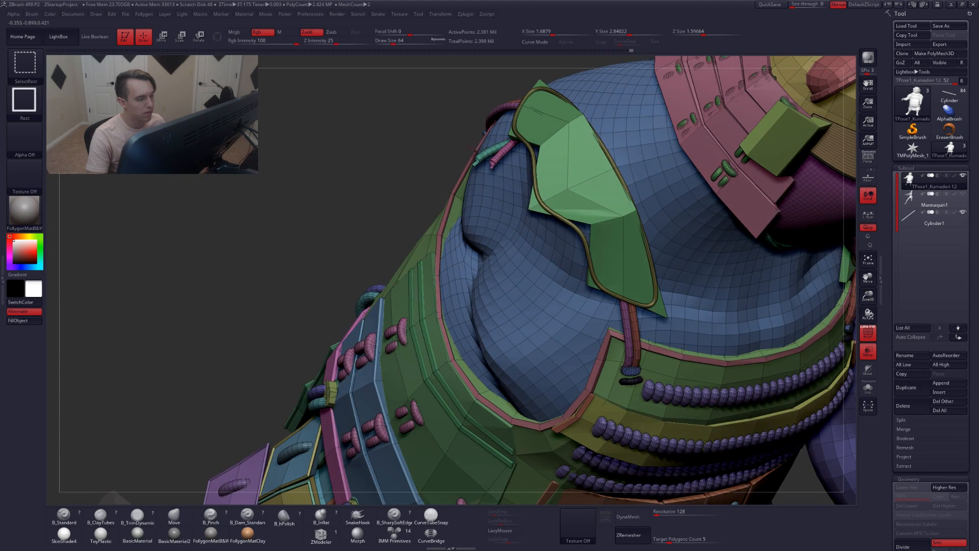
left_click(482, 155, "ctrl+alt+shift")
left_click(471, 152, "ctrl+alt+shift")
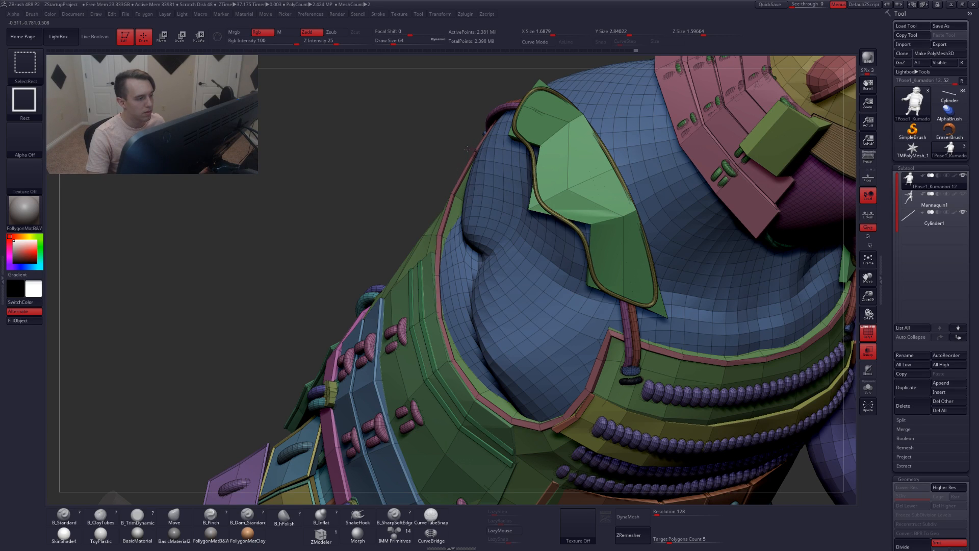
Group the visible arm into its own new polygroup, toggling polyframe to check it
mouse_move(466, 149)
right_mouse_down()
mouse_move(506, 188)
mouse_move(395, 125)
mouse_move(422, 186)
right_mouse_up()
key("shift+f")
left_click_drag(412, 160, 399, 190, "ctrl+shift")
key("shift+f")
key("ctrl+w")
right_click_drag(414, 182, 412, 201, "alt")
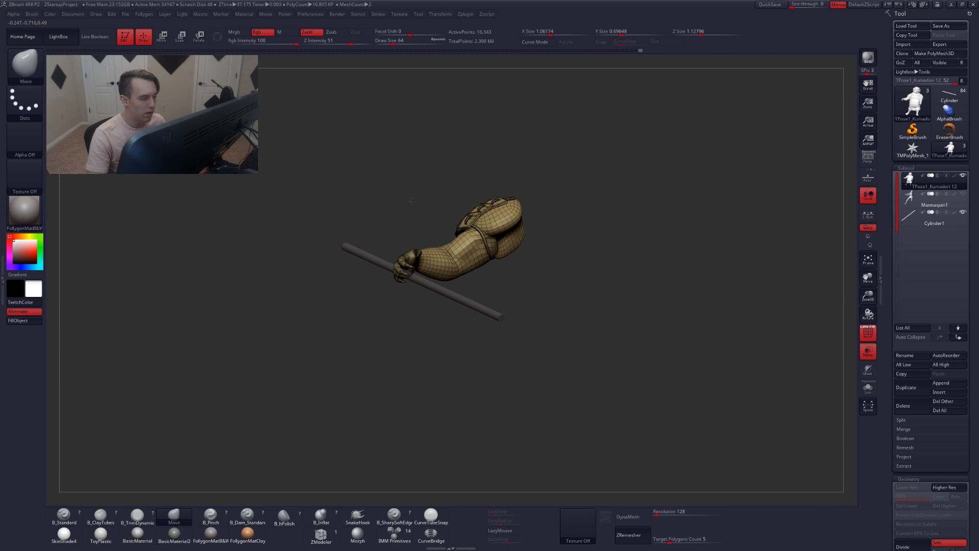
Unhide the whole bear and mask everything except the arm polygroup
left_click(419, 181, "ctrl+shift")
key("shift+f")
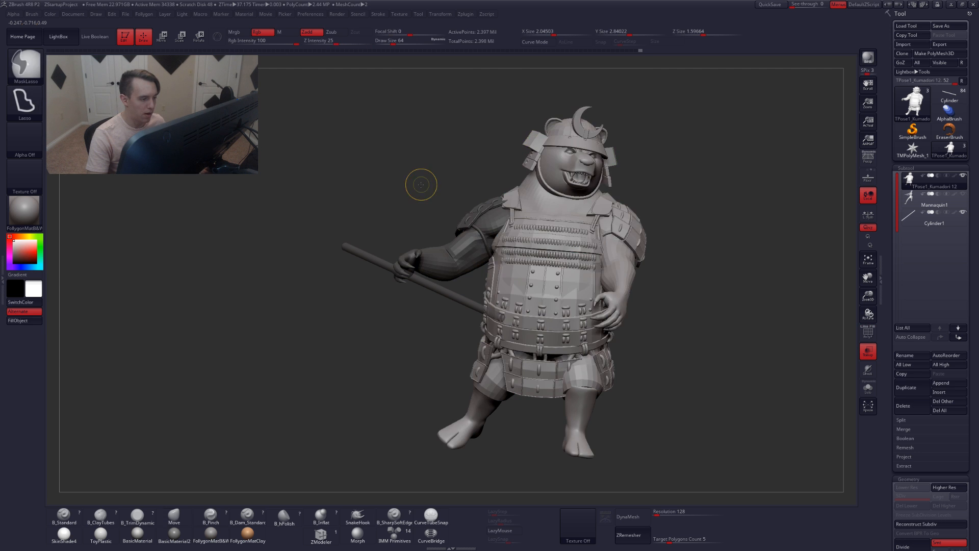
left_click(420, 184, "ctrl")
right_click_drag(444, 217, 462, 235)
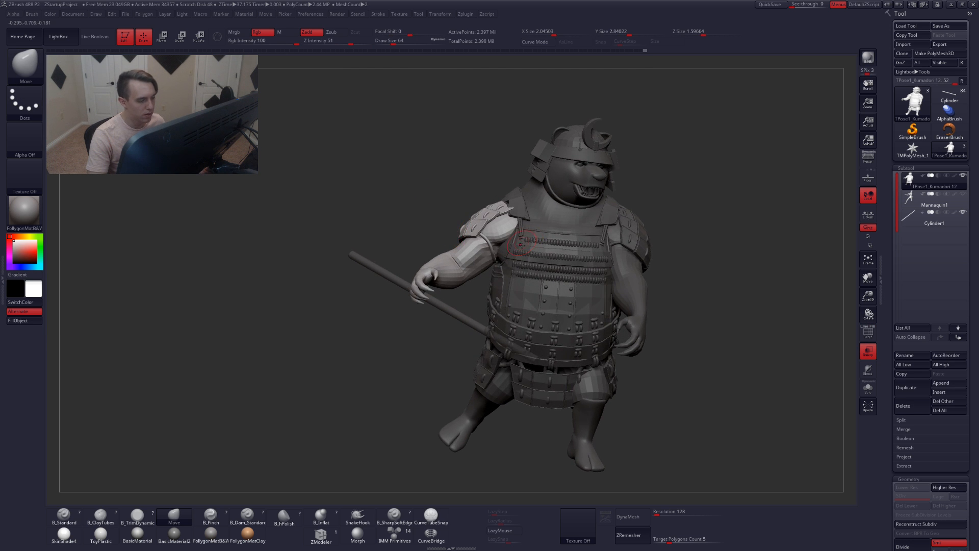
Draw a Rotate transpose line from the shoulder and rotate the masked arm into a new position
right_click_drag(520, 224, 521, 244)
key("r")
left_click_drag(506, 246, 342, 277)
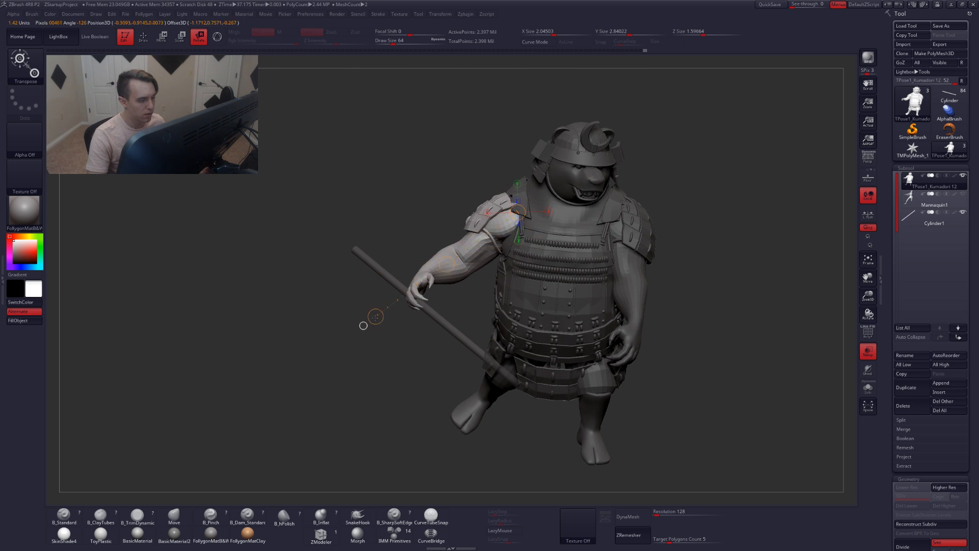
right_click_drag(361, 328, 560, 376)
left_click_drag(560, 375, 499, 384)
left_click_drag(536, 330, 520, 327)
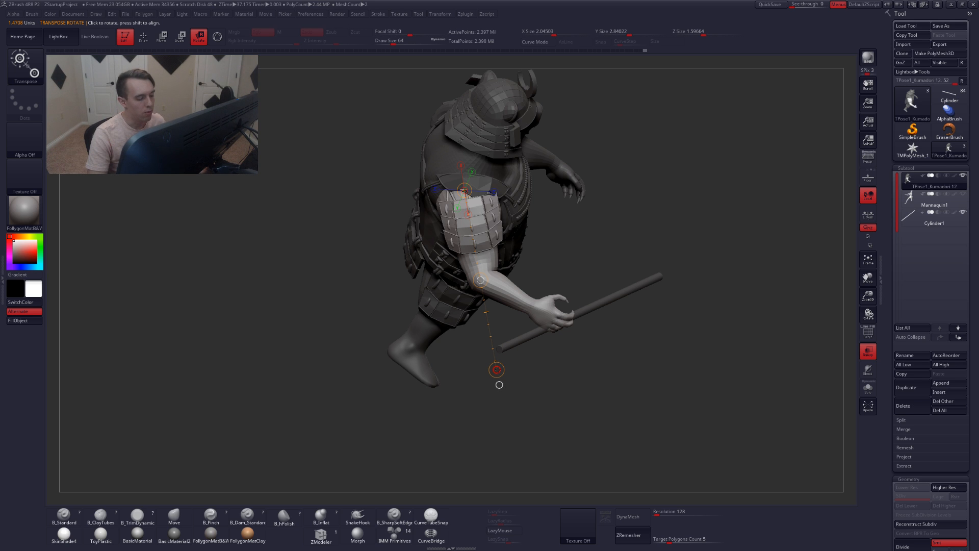
left_click_drag(496, 369, 615, 329)
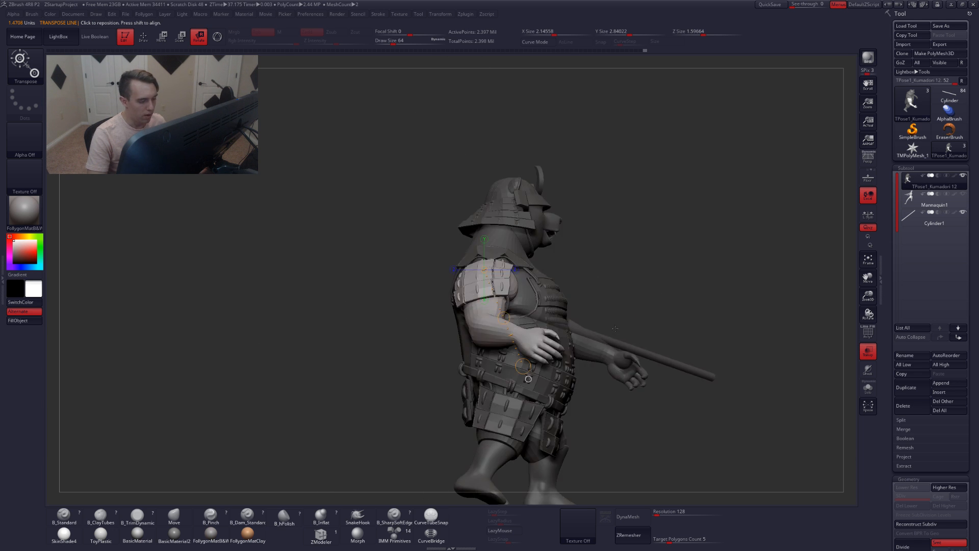
Refine the arm's shoulder rotation from the side and front views with the transpose line
right_click_drag(561, 321, 550, 283, "alt")
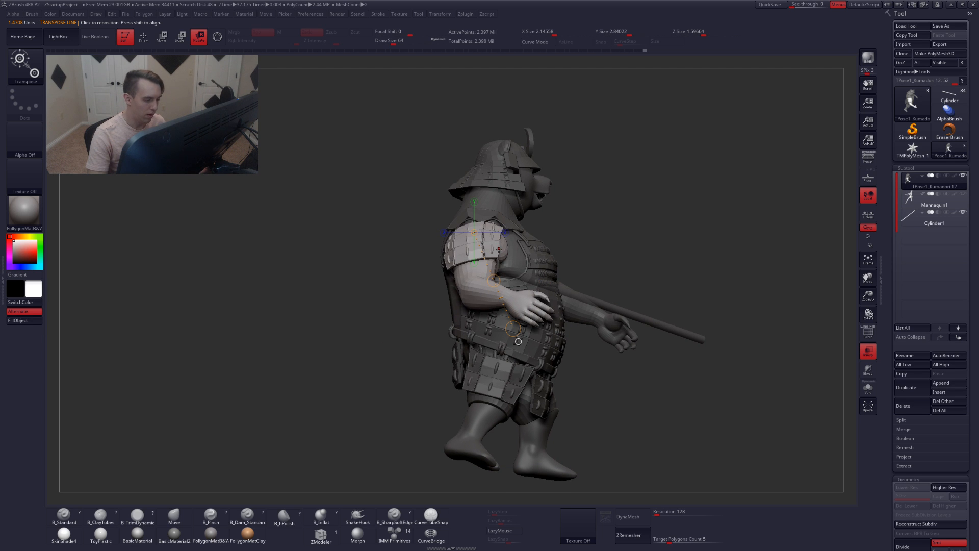
left_click_drag(518, 341, 377, 336)
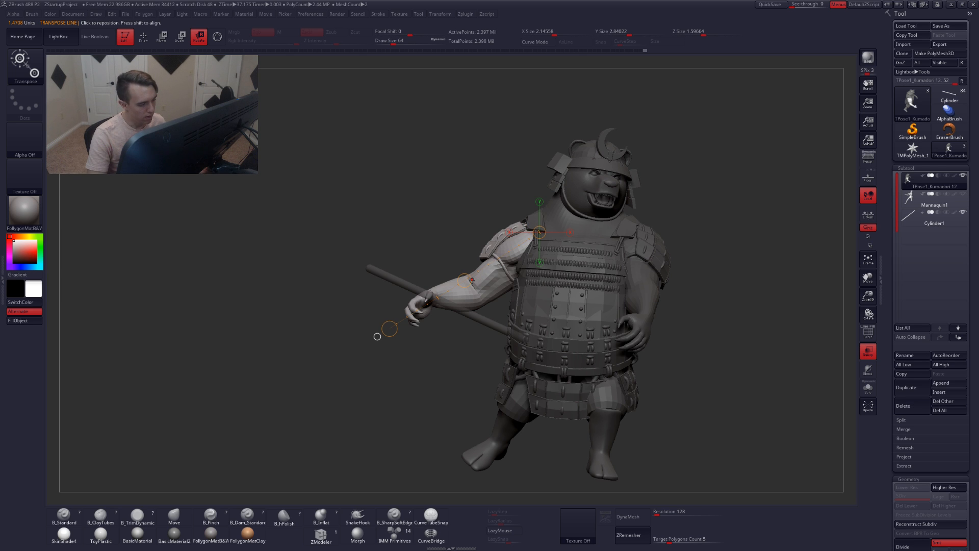
left_click_drag(377, 337, 375, 340)
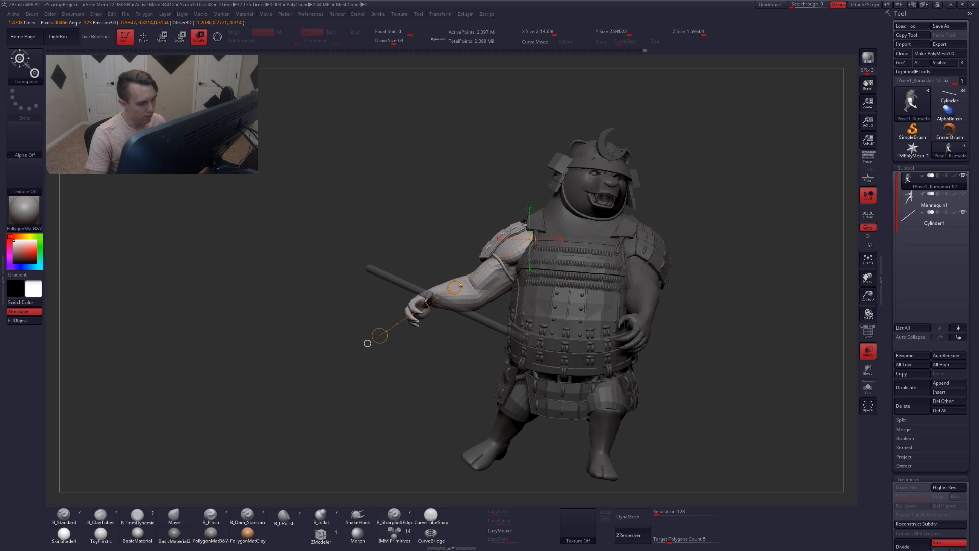
left_click_drag(381, 335, 376, 323)
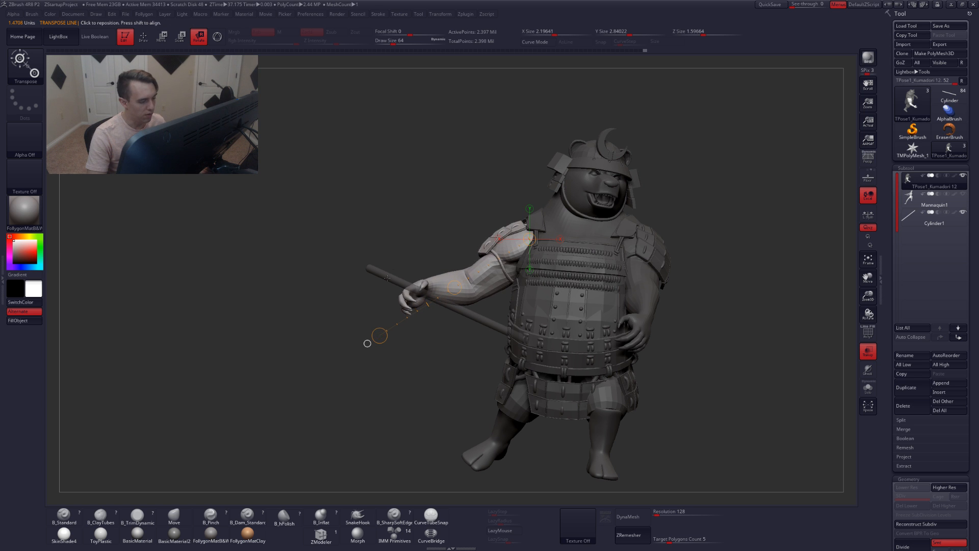
left_click_drag(375, 319, 452, 306)
left_click_drag(510, 276, 488, 275, "shift")
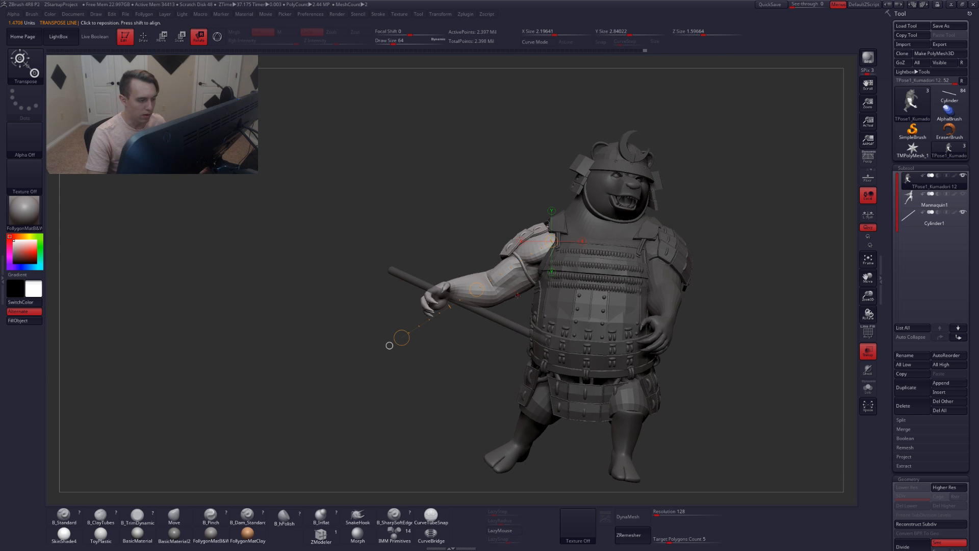
Redraw the transpose line down from the shoulder and rotate the arm inward, viewed from below
key("q")
mouse_move(378, 300)
left_mouse_down()
mouse_move(588, 305)
mouse_move(552, 304)
mouse_move(486, 329)
left_mouse_up()
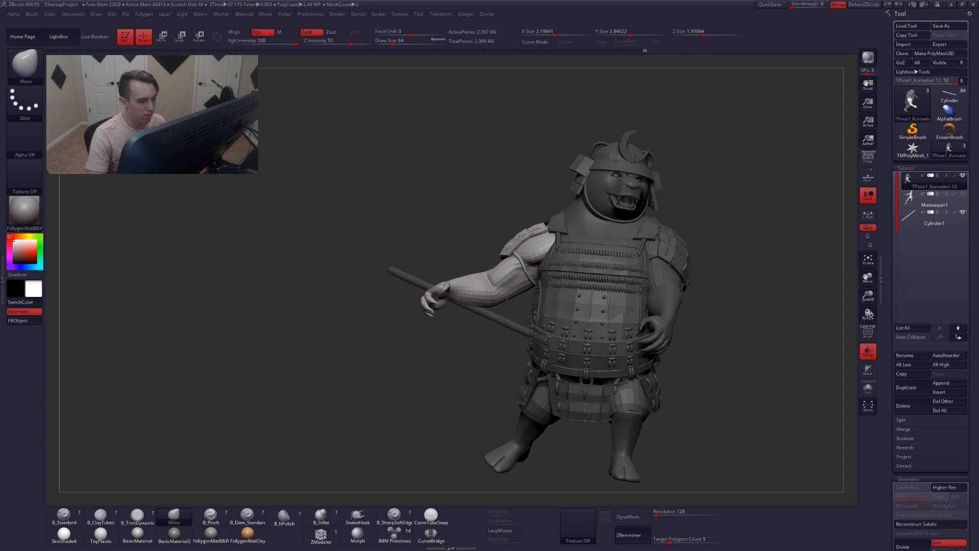
mouse_move(534, 263)
left_mouse_down("alt")
mouse_move(487, 276)
mouse_move(472, 326)
mouse_move(454, 301)
mouse_move(459, 256)
mouse_move(458, 282)
mouse_move(509, 397)
left_mouse_up("alt")
key("r")
left_click_drag(466, 292, 463, 397)
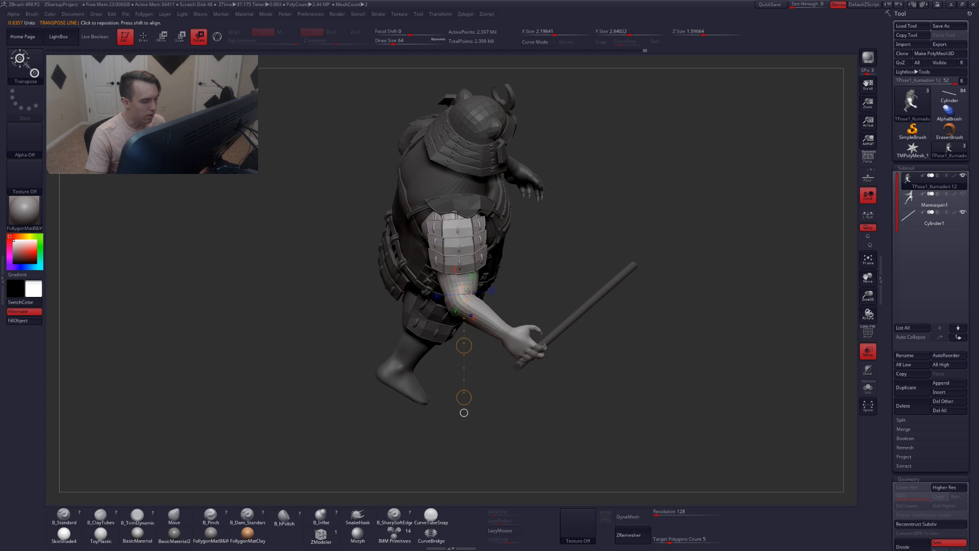
left_click_drag(453, 211, 463, 397)
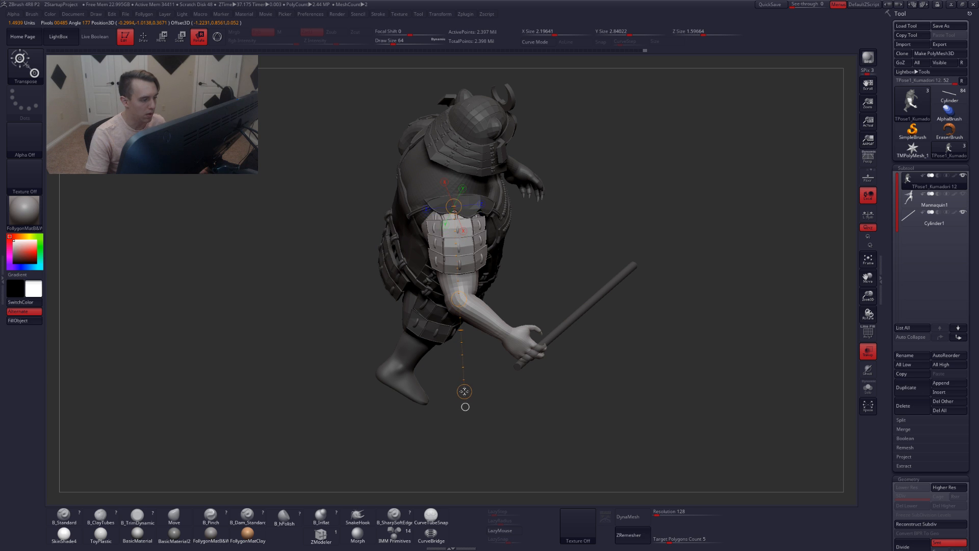
left_click_drag(469, 395, 499, 356)
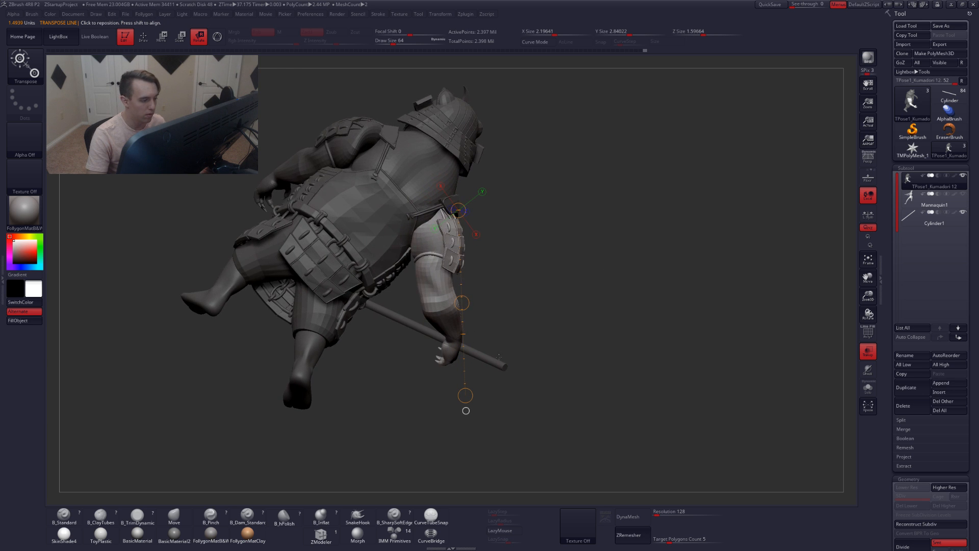
left_click_drag(468, 302, 438, 302)
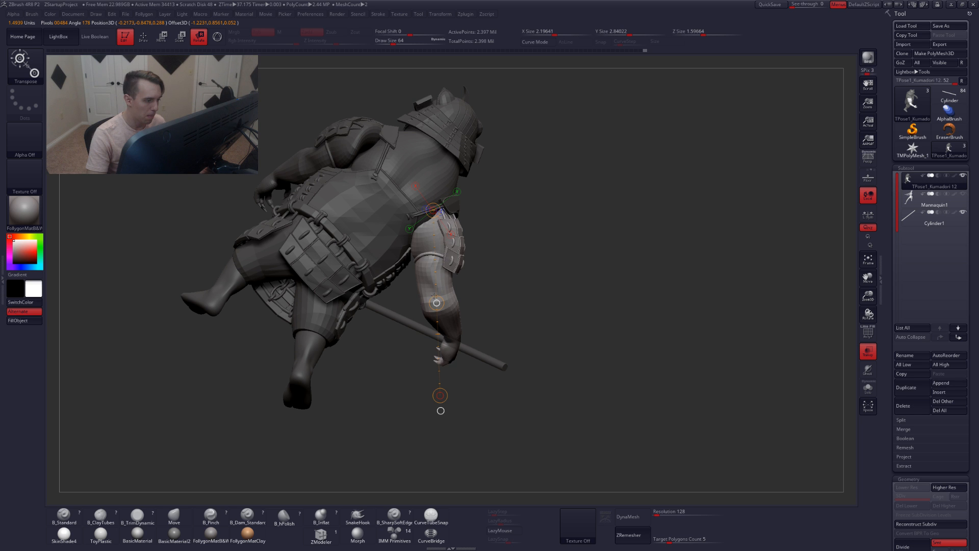
left_click_drag(435, 286, 436, 283)
key("q")
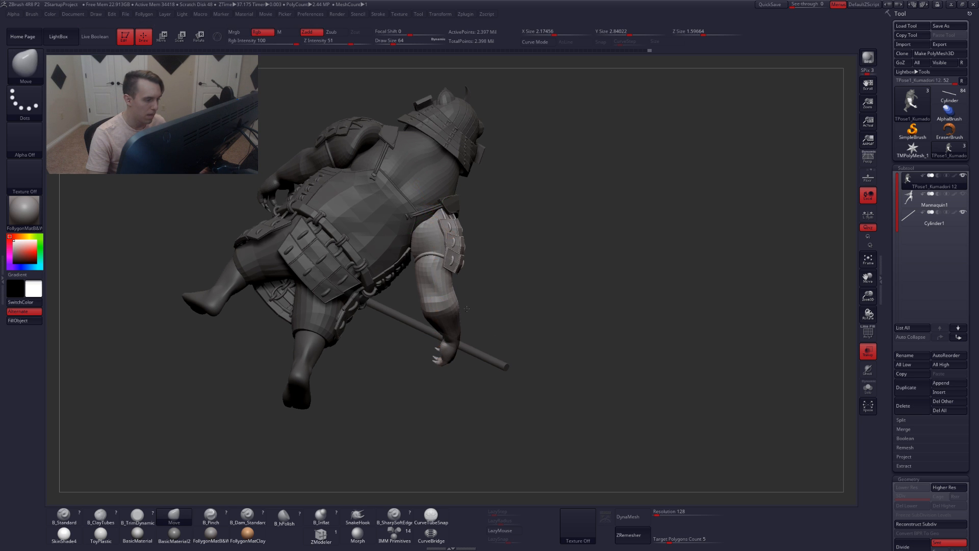
Isolate the arm polygroup on its own with polyframe turned on
left_click_drag(273, 301, 432, 287)
right_click_drag(465, 335, 420, 321, "alt")
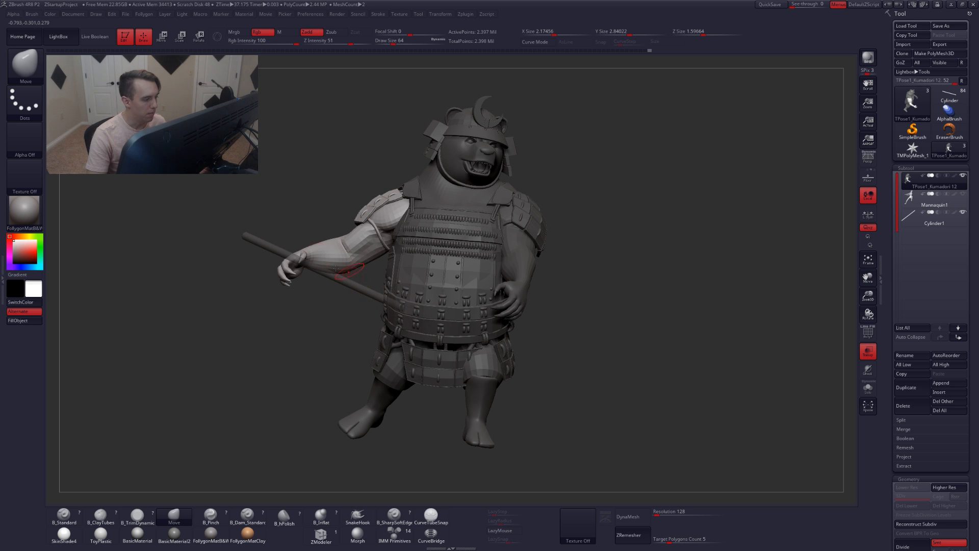
mouse_move(344, 272)
right_mouse_down()
mouse_move(337, 311)
mouse_move(338, 267)
right_mouse_up()
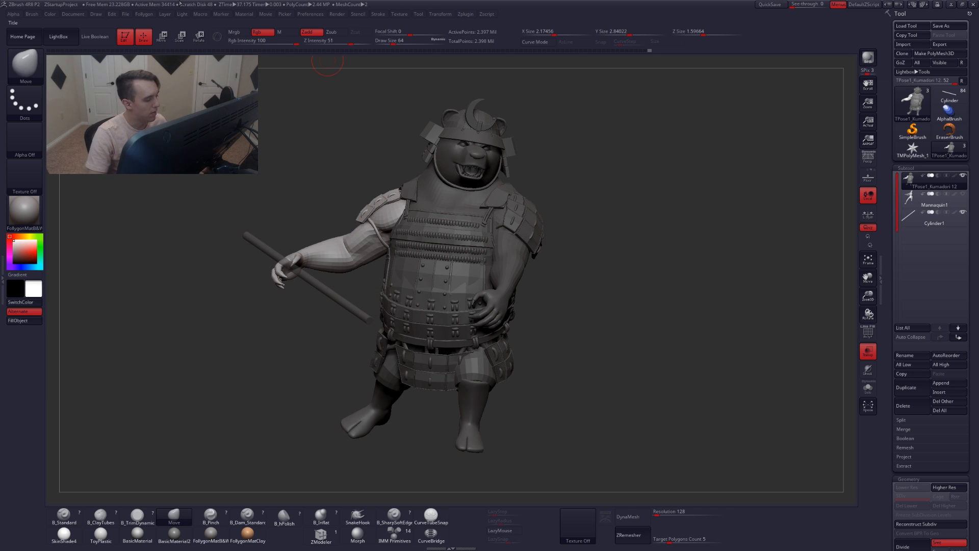
key("alt+s")
mouse_move(300, 217)
left_mouse_down("alt")
mouse_move(348, 252)
mouse_move(394, 324)
mouse_move(437, 315)
left_mouse_up("alt")
left_click(404, 304, "ctrl+shift")
key("shift+f")
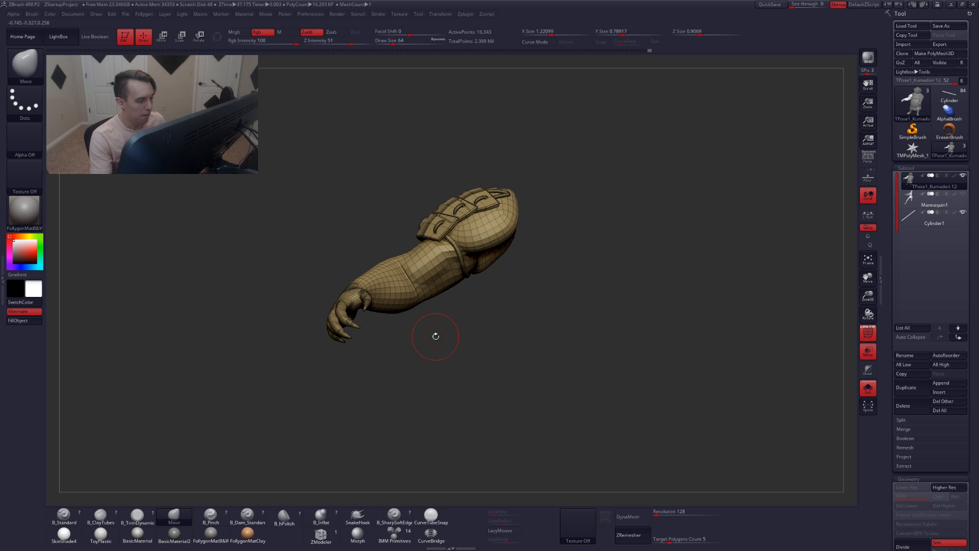
mouse_move(408, 285)
left_mouse_down("alt")
mouse_move(393, 247)
mouse_move(407, 254)
left_mouse_up("alt")
left_click(407, 238, "ctrl+shift")
Cut the forearm into a separate polygroup with a SliceCurve line across it
key("grave")
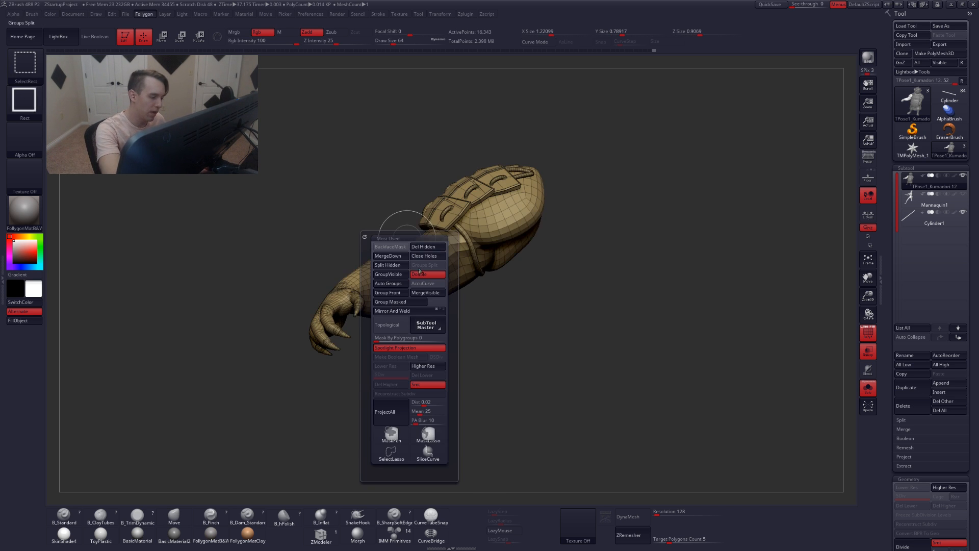
left_click(433, 450)
left_click(398, 453, "ctrl+shift")
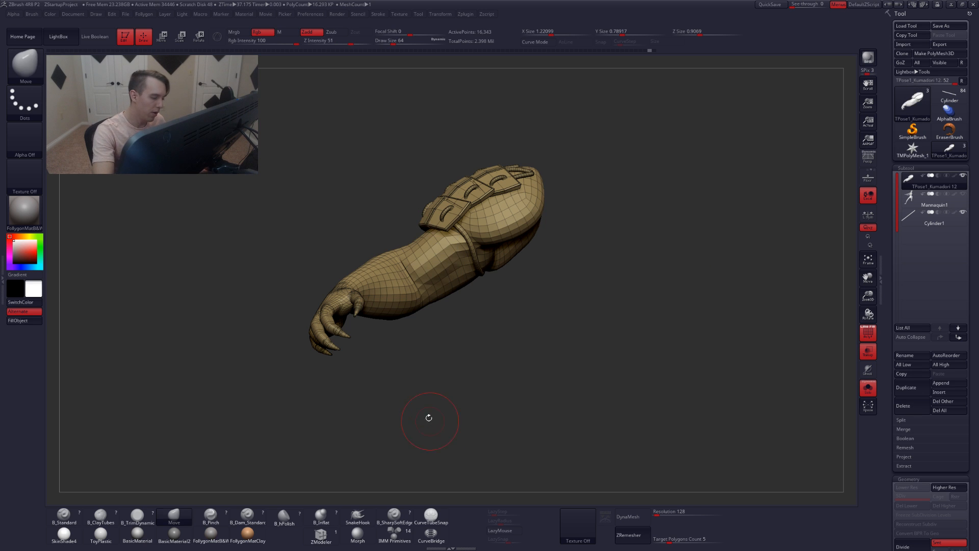
key("ctrl+shift")
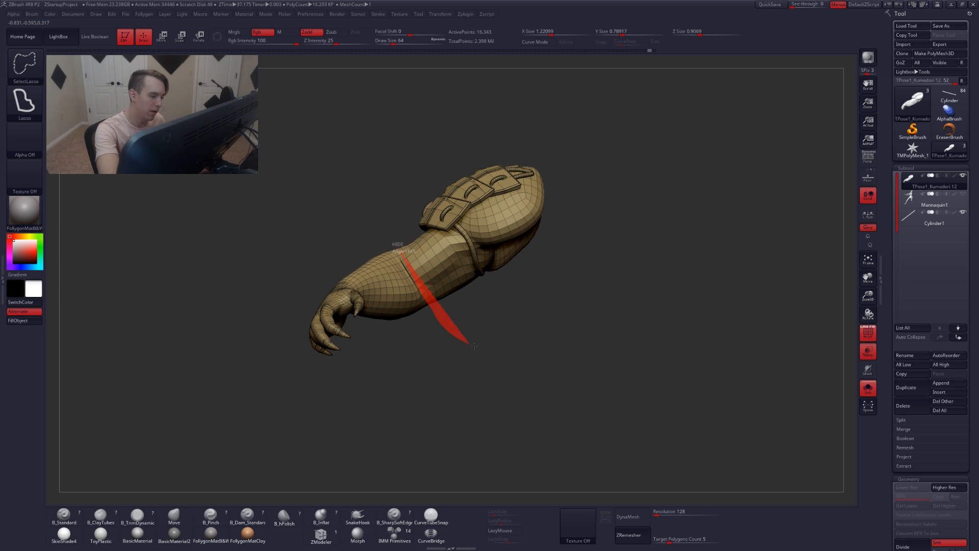
mouse_move(474, 346)
left_mouse_down("ctrl+shift")
mouse_move(546, 124)
mouse_move(430, 148)
left_mouse_up("ctrl+shift")
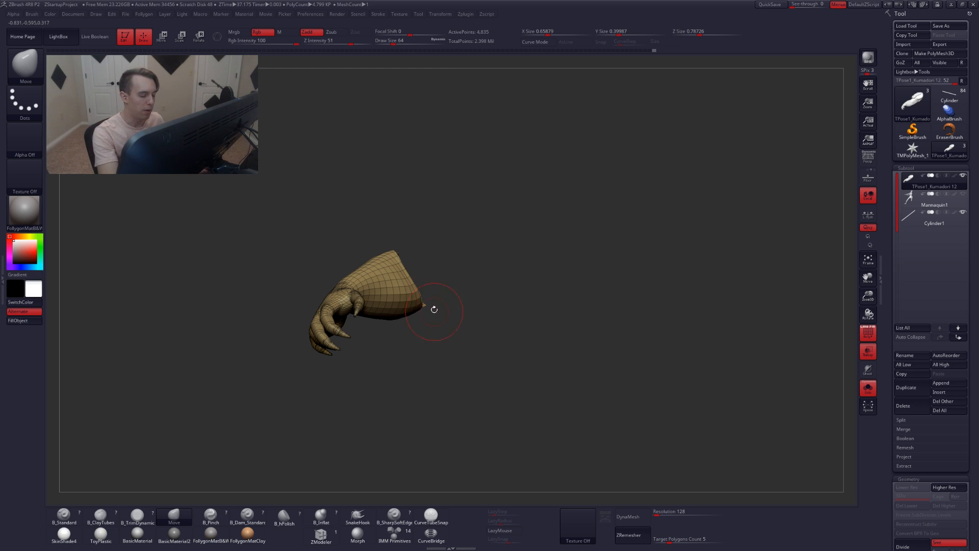
Isolate the hand section, then unhide all and mask everything except the hand
mouse_move(434, 309)
left_mouse_down()
mouse_move(411, 320)
mouse_move(432, 301)
mouse_move(433, 331)
mouse_move(428, 285)
mouse_move(445, 265)
mouse_move(596, 289)
mouse_move(576, 278)
left_mouse_up()
key("ctrl+shift")
mouse_move(485, 339)
left_mouse_down()
mouse_move(498, 352)
mouse_move(455, 355)
mouse_move(491, 303)
left_mouse_up()
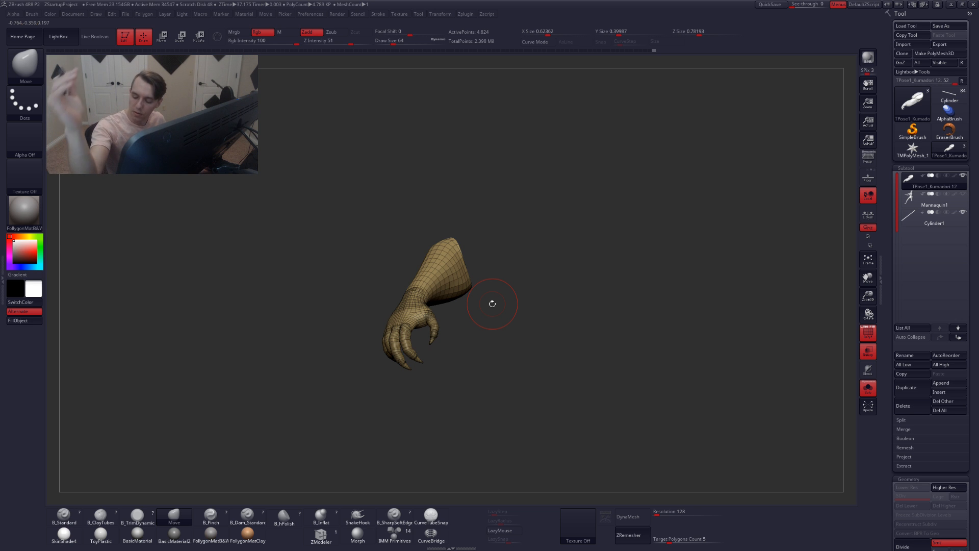
left_click(484, 343, "ctrl+shift")
key("shift+f")
mouse_move(473, 330)
left_mouse_down()
mouse_move(464, 287)
mouse_move(510, 305)
mouse_move(502, 339)
left_mouse_up()
left_click(466, 308, "ctrl")
right_click_drag(480, 346, 477, 320, "alt")
Rotate the hand at the wrist with a Rotate transpose line
key("r")
mouse_move(474, 305)
left_mouse_down()
mouse_move(492, 379)
mouse_move(525, 452)
mouse_move(540, 461)
mouse_move(498, 461)
mouse_move(538, 461)
left_mouse_up()
left_click_drag(561, 371, 528, 375)
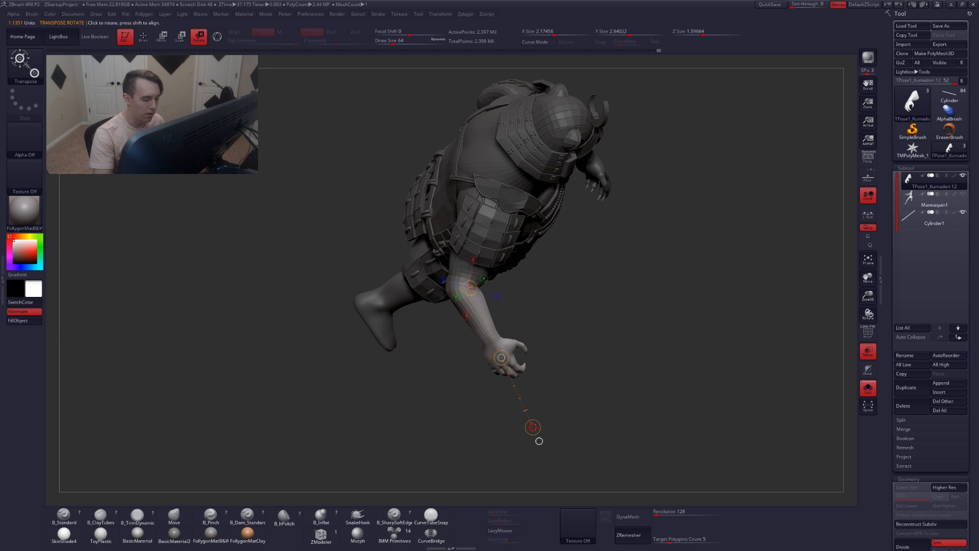
left_click_drag(535, 428, 595, 199)
key("ctrl+z")
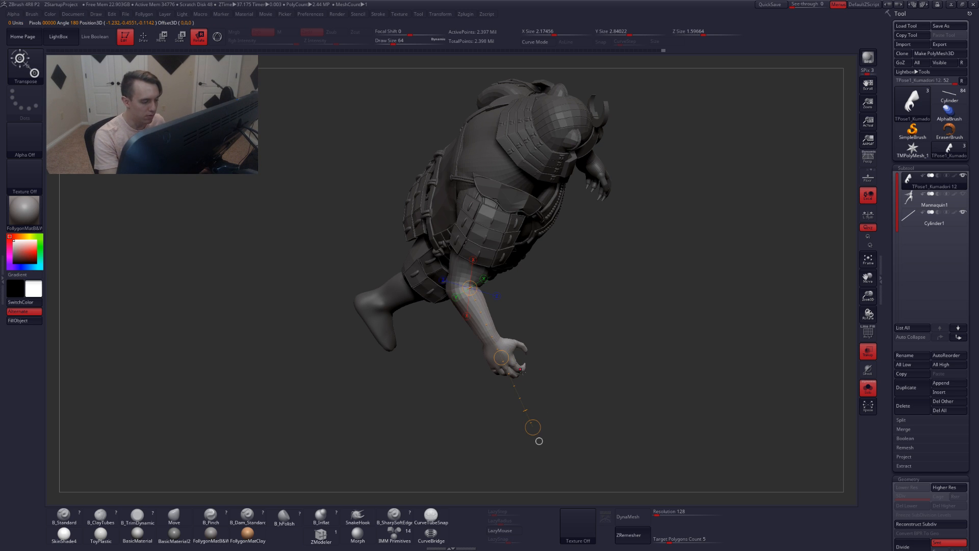
left_click_drag(532, 426, 553, 411)
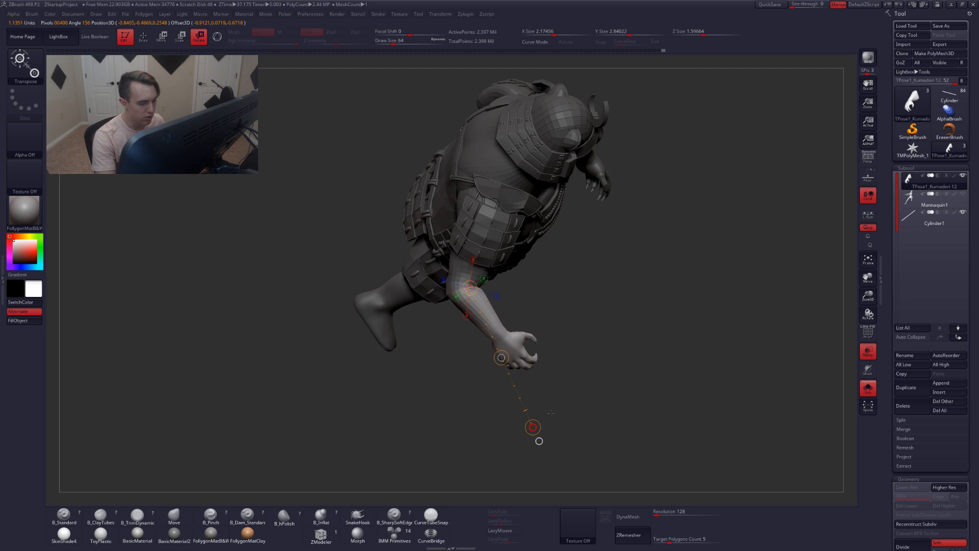
Orbit around the character to inspect the raised arm's pose from several angles
key("q")
key("ctrl")
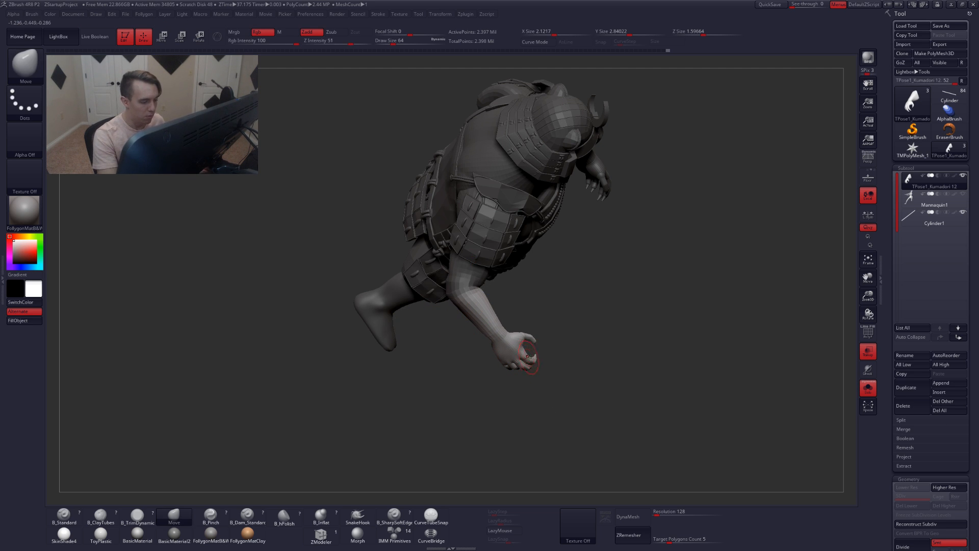
key("r")
mouse_move(539, 440)
left_mouse_down()
mouse_move(576, 332)
mouse_move(557, 338)
mouse_move(545, 265)
left_mouse_up()
key("q")
right_click_drag(488, 296, 513, 353)
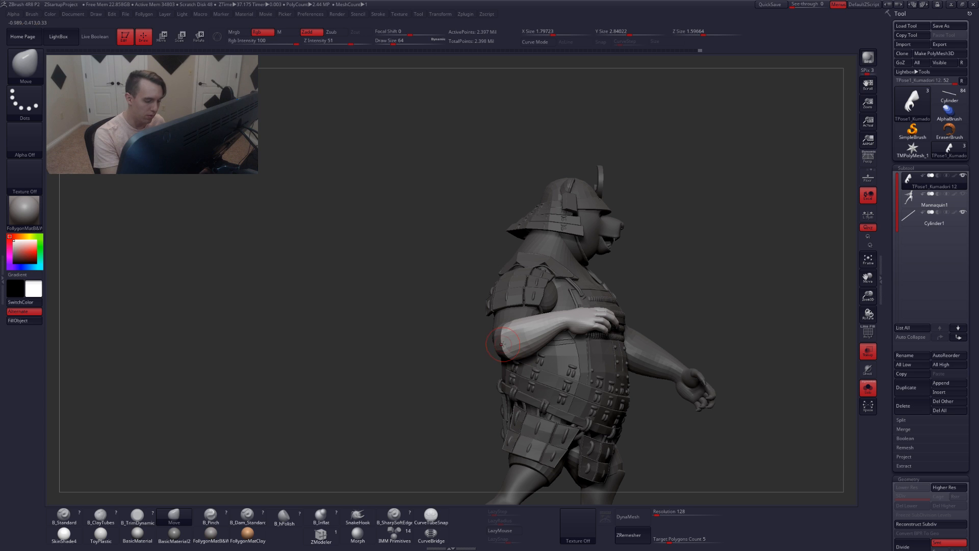
key("shift")
mouse_move(495, 357)
right_mouse_down()
mouse_move(512, 346)
mouse_move(482, 372)
mouse_move(486, 379)
right_mouse_up()
right_click_drag(560, 393, 622, 360, "ctrl")
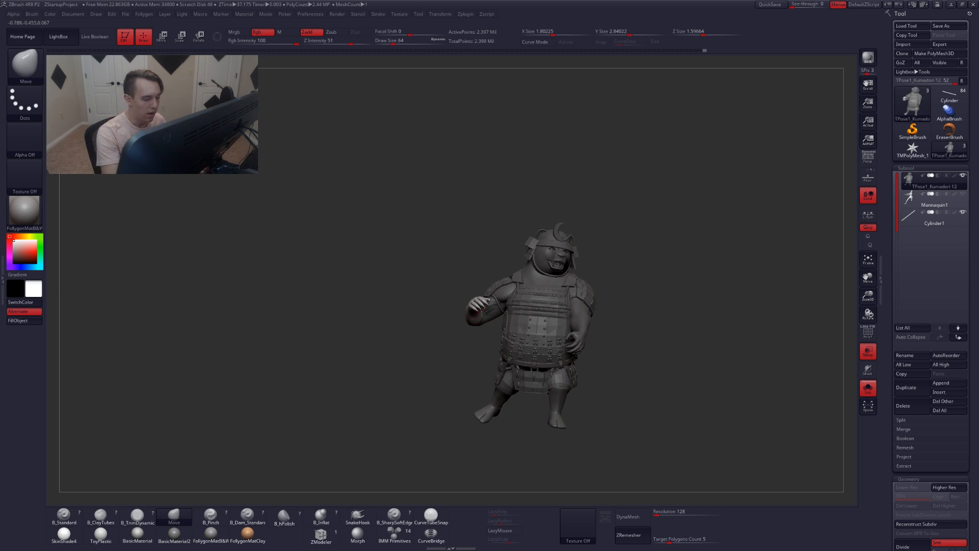
mouse_move(474, 363)
right_mouse_down()
mouse_move(499, 322)
mouse_move(482, 326)
right_mouse_up()
Try placing a Rotate transpose line along the raised forearm
key("r")
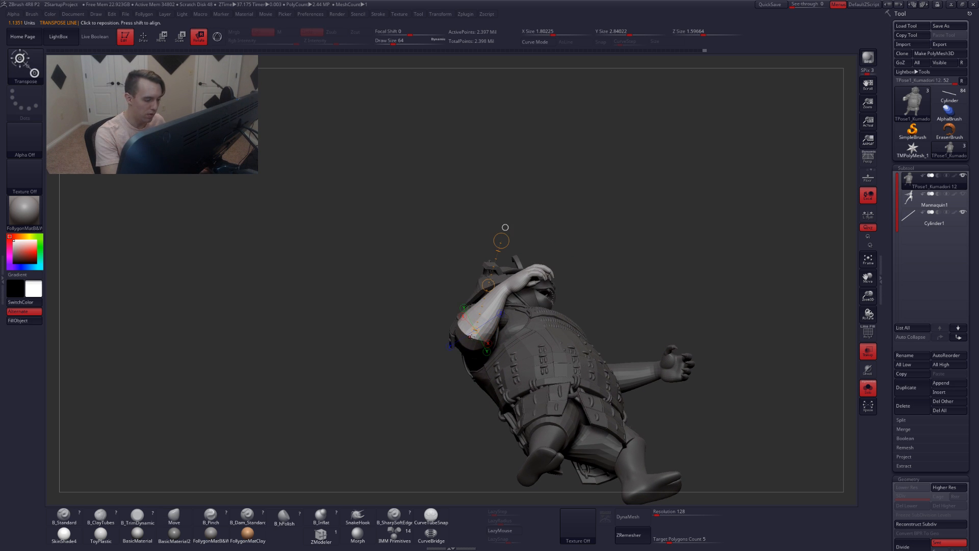
left_click_drag(473, 338, 575, 229)
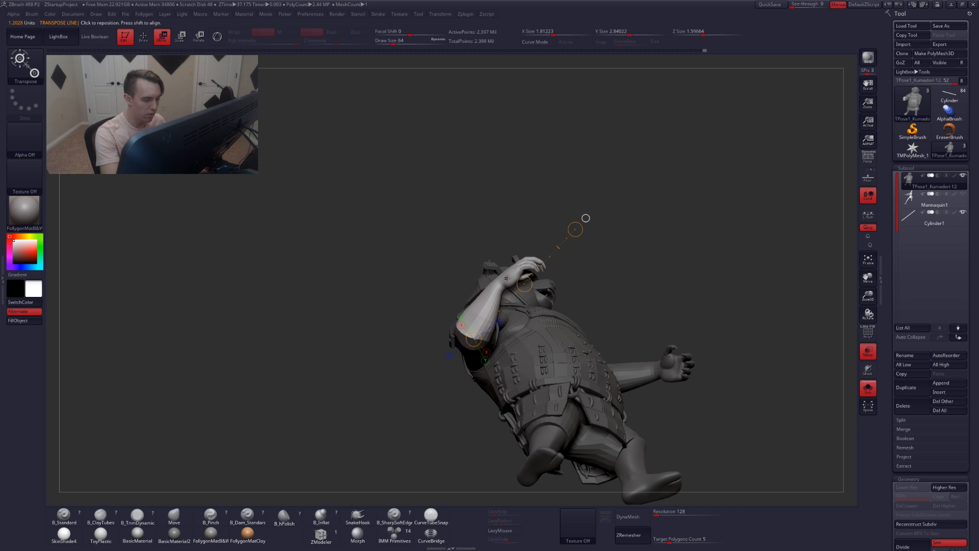
left_click_drag(531, 258, 448, 371)
key("r")
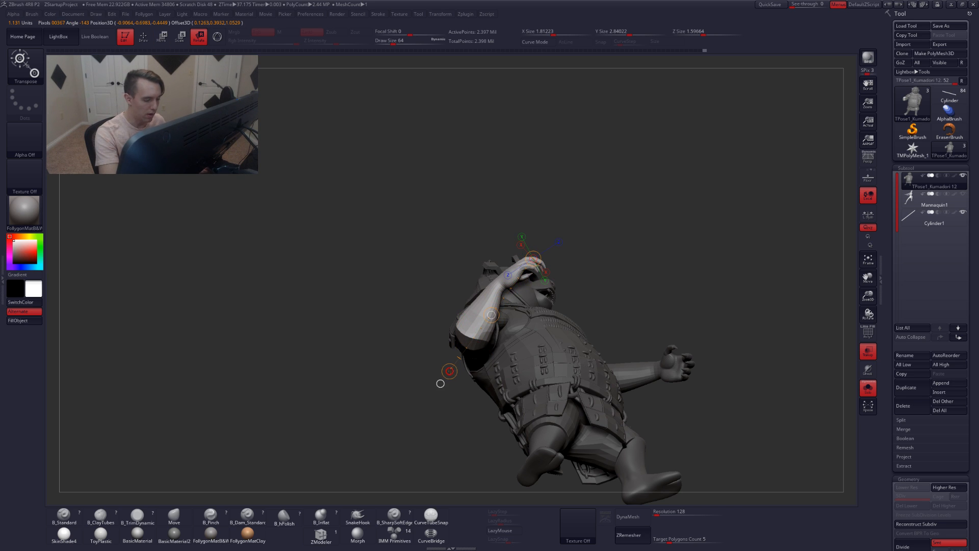
key("q")
mouse_move(440, 383)
left_mouse_down()
mouse_move(465, 389)
mouse_move(458, 372)
mouse_move(469, 329)
mouse_move(490, 342)
mouse_move(451, 349)
left_mouse_up()
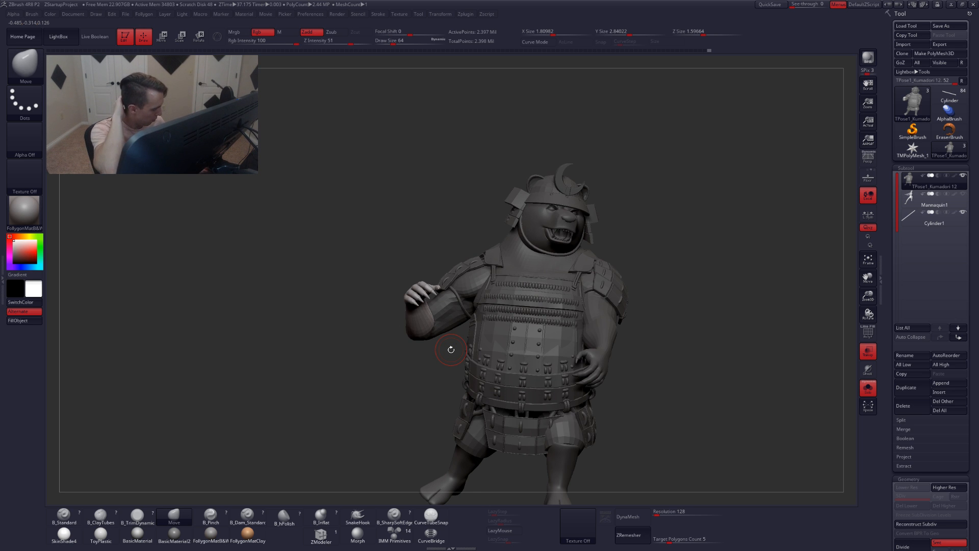
mouse_move(451, 349)
left_mouse_down()
mouse_move(416, 326)
mouse_move(433, 296)
mouse_move(440, 439)
mouse_move(448, 298)
mouse_move(459, 322)
left_mouse_up()
Turn on polyframe and briefly isolate the arm polygroup, then show the whole character again
key("ctrl")
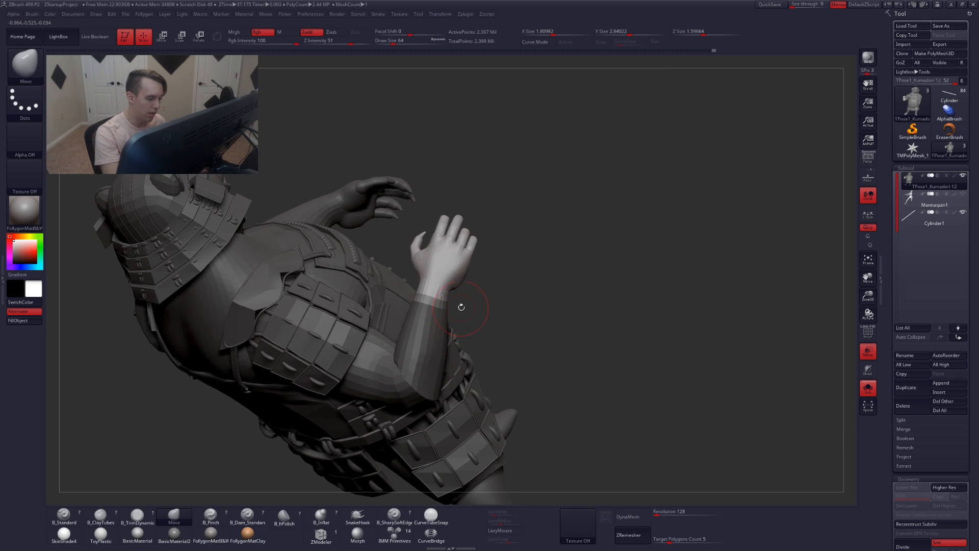
key("shift+f")
key("shift+f")
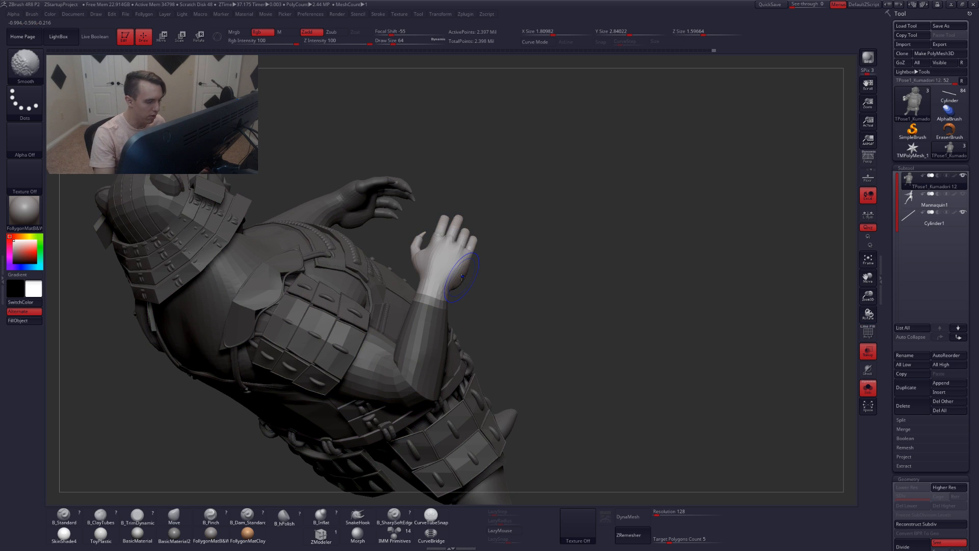
left_click(461, 279, "ctrl+shift")
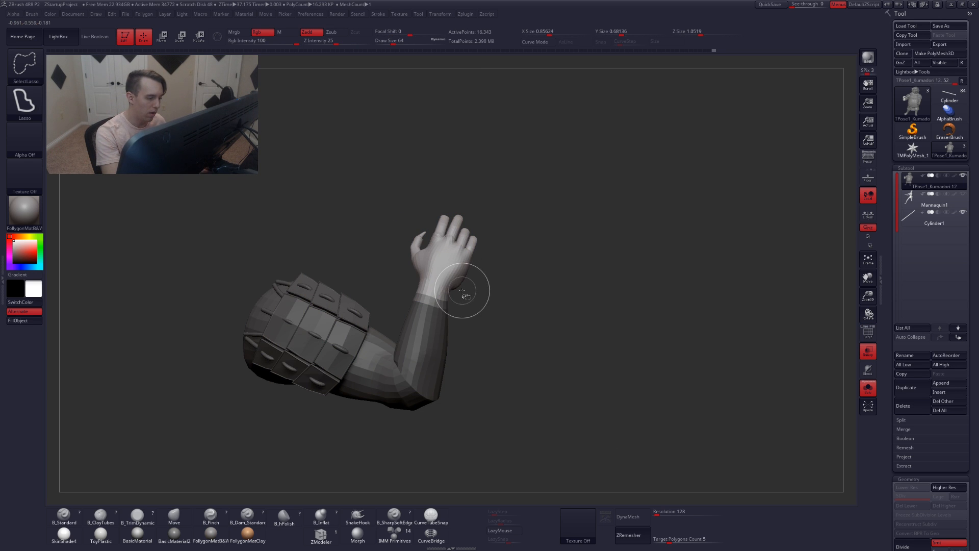
left_click(460, 291, "ctrl+shift")
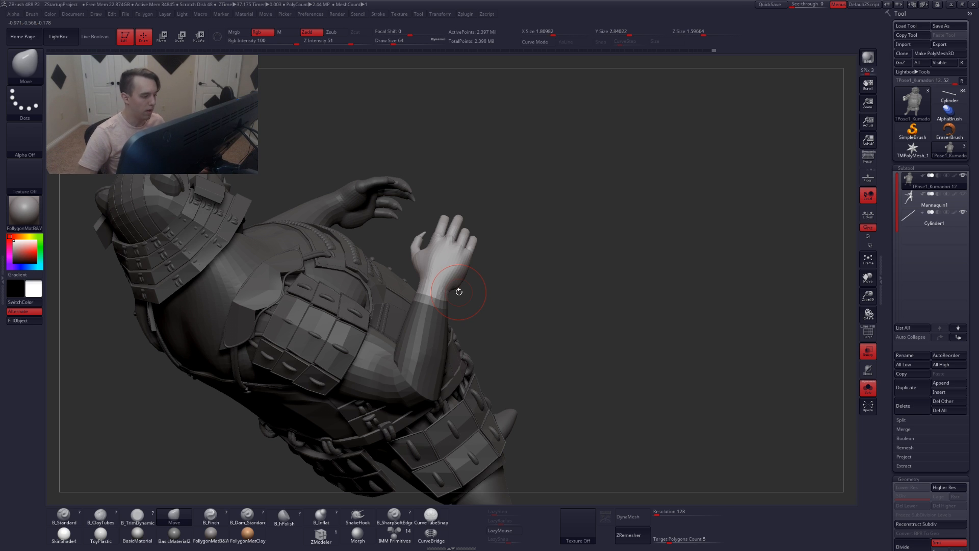
key("space")
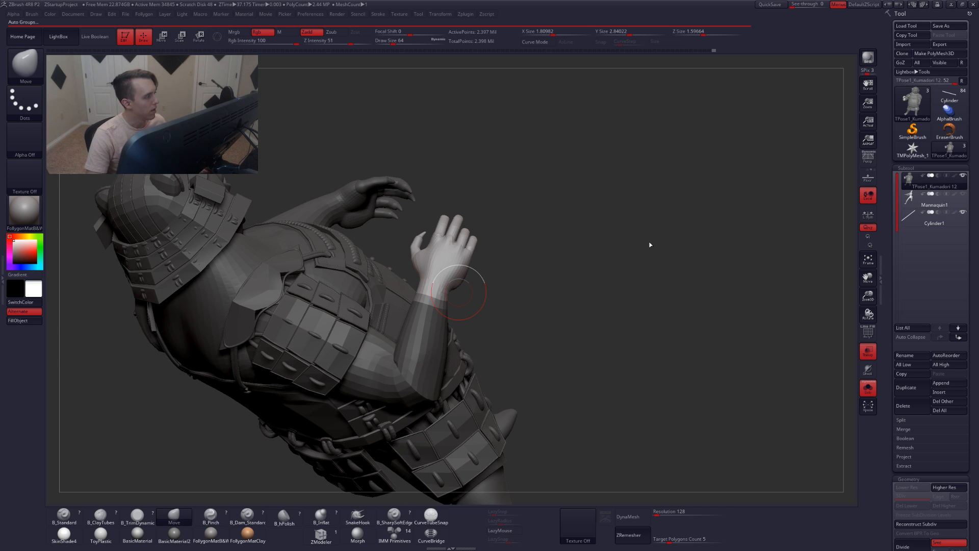
Isolate the hand section, then mask the whole character except the forearm and hand
key("shift+f")
key("ctrl+shift")
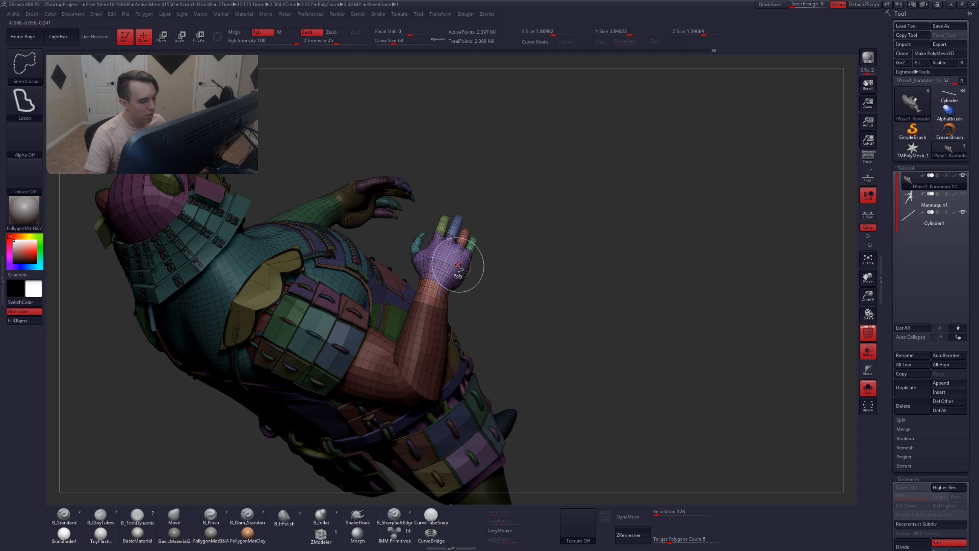
left_click(457, 265, "ctrl+shift")
key("shift+f")
key("ctrl")
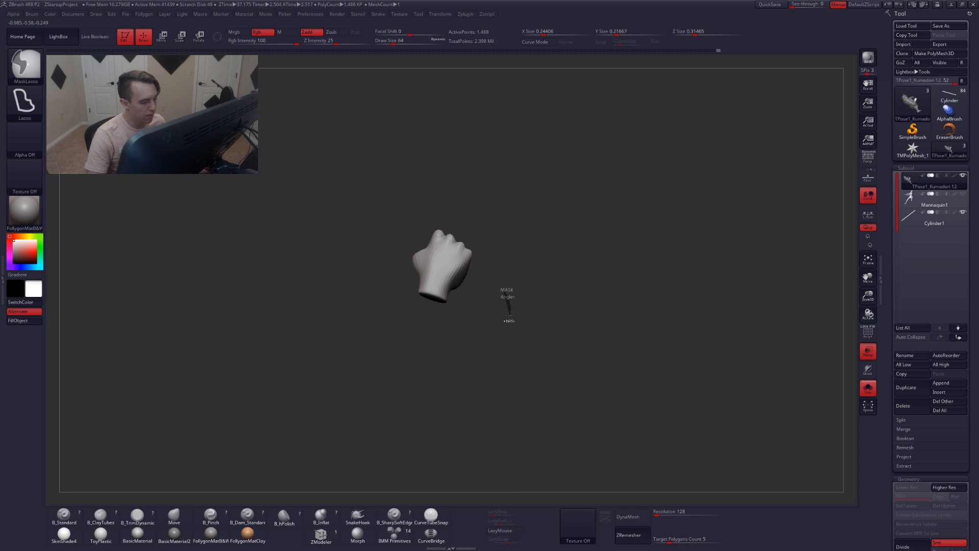
left_click(559, 317, "ctrl+shift")
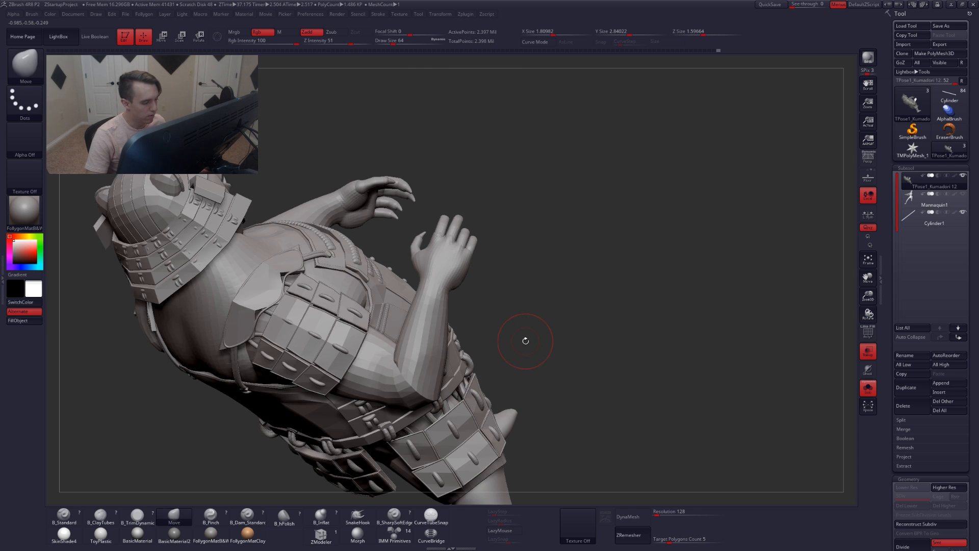
key("ctrl+z")
mouse_move(536, 313)
left_mouse_down("ctrl+alt")
mouse_move(455, 168)
mouse_move(351, 329)
left_mouse_up("ctrl+alt")
left_click(524, 324, "ctrl+shift")
left_click_drag(502, 304, 350, 273)
left_click(350, 273, "ctrl")
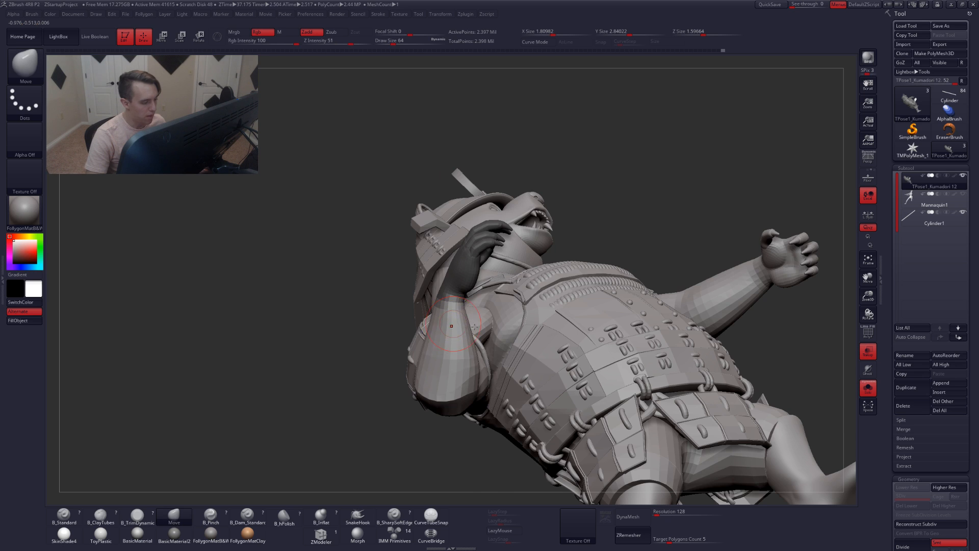
left_click_drag(326, 327, 447, 321)
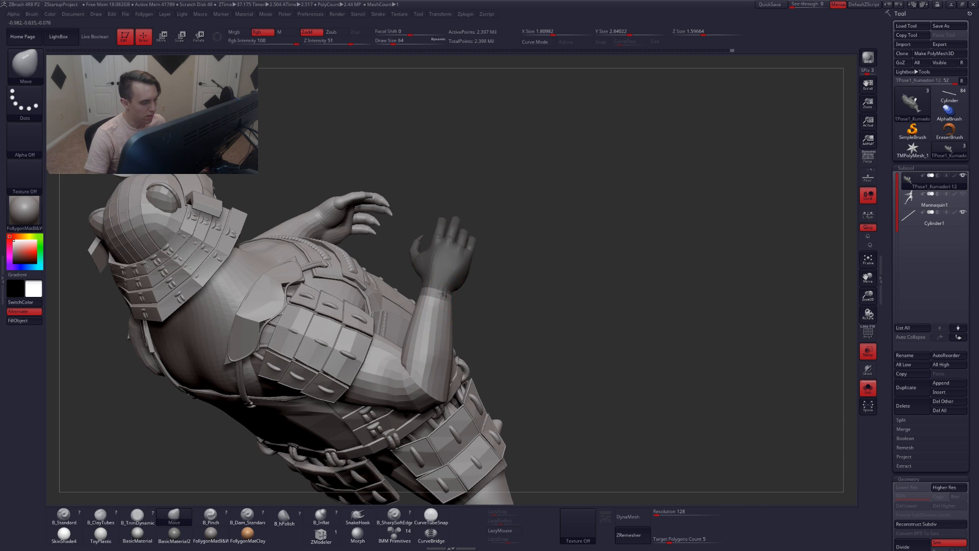
mouse_move(545, 302)
left_mouse_down()
mouse_move(417, 280)
mouse_move(455, 301)
mouse_move(448, 465)
mouse_move(480, 379)
mouse_move(436, 371)
left_mouse_up()
left_click(415, 278, "ctrl")
Draw a Rotate transpose line from the elbow along the forearm and rotate the forearm upward
key("r")
right_click_drag(431, 414, 451, 368, "alt")
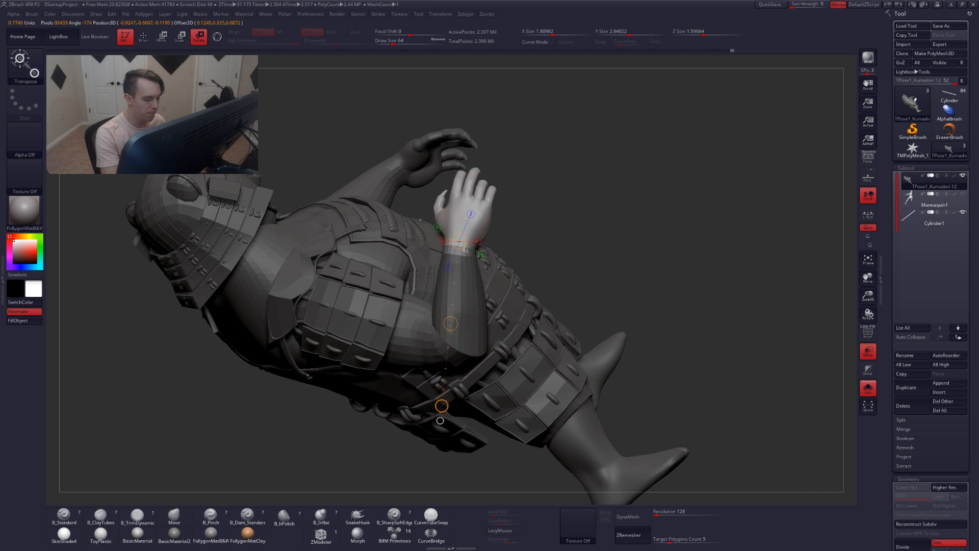
right_click_drag(452, 405, 339, 401)
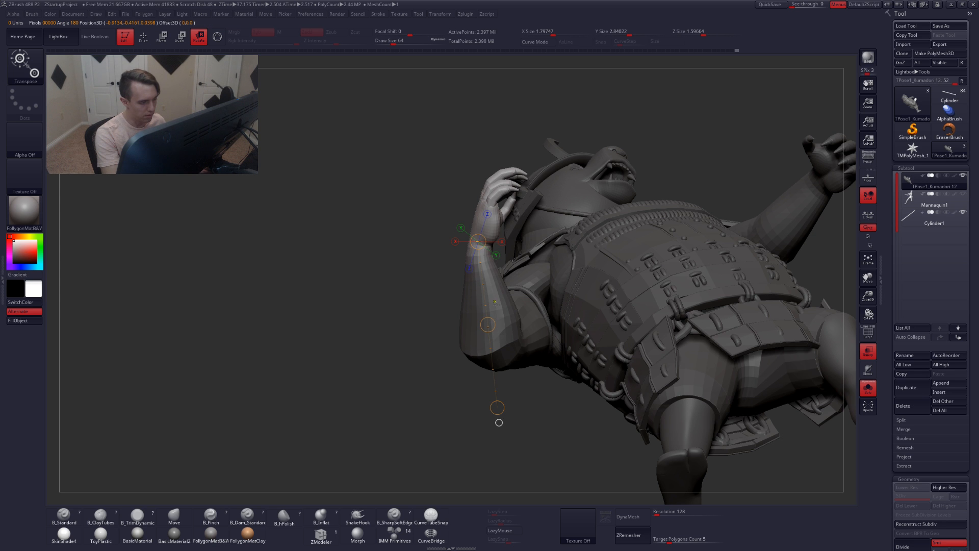
left_click_drag(488, 324, 488, 305)
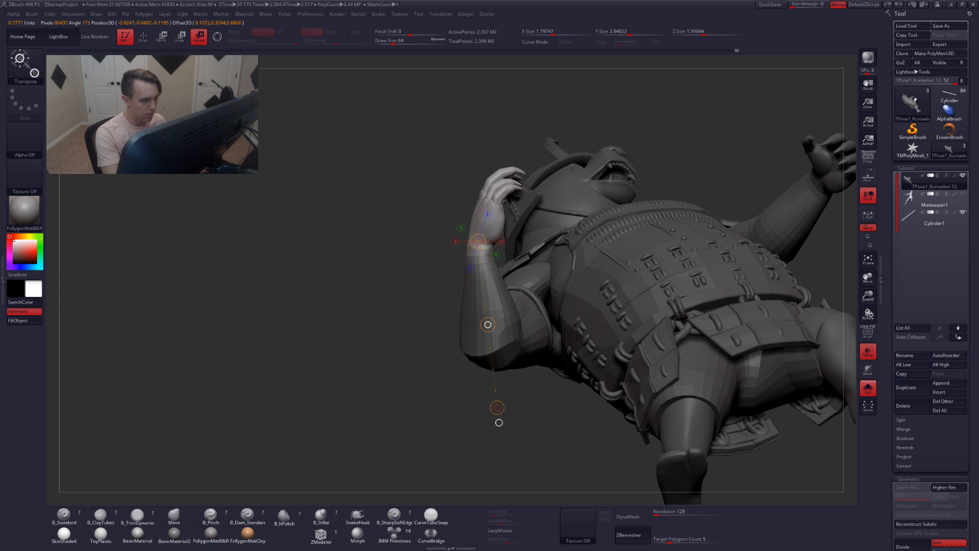
right_click_drag(488, 275, 546, 322)
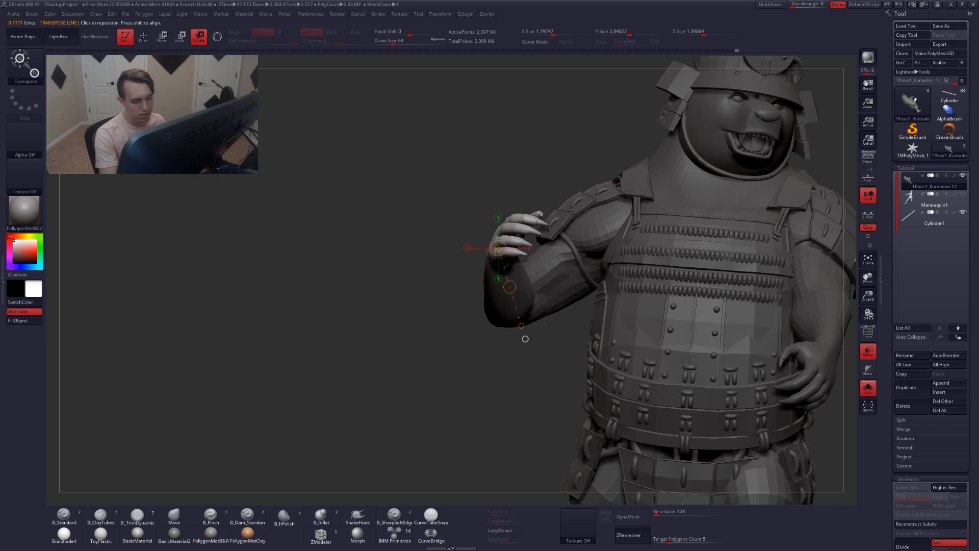
left_click(509, 286)
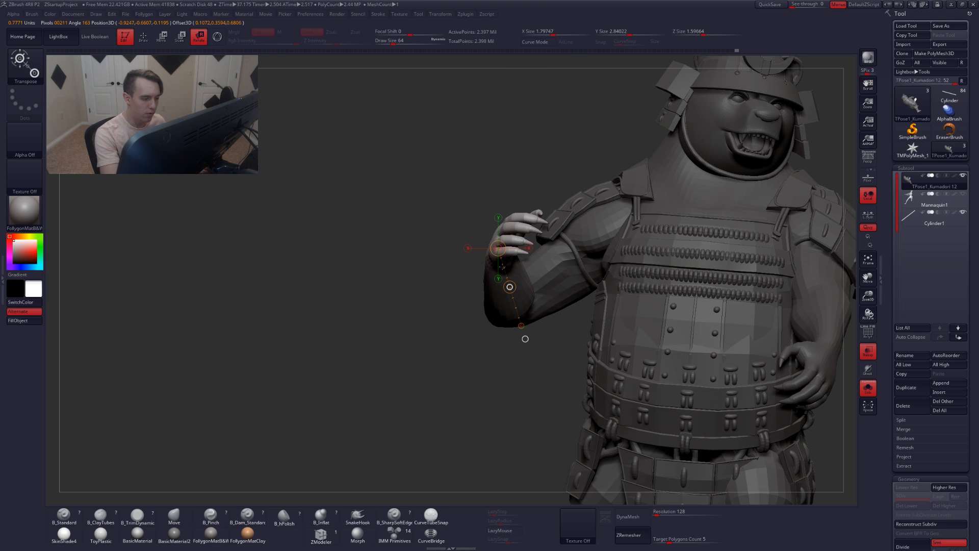
right_click_drag(525, 339, 518, 387)
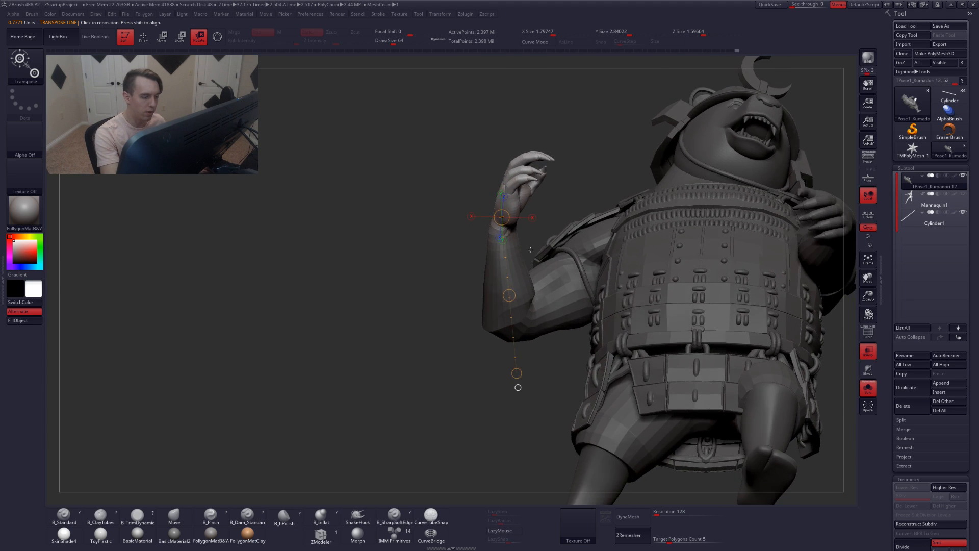
right_click_drag(530, 250, 536, 270)
left_click(538, 274)
left_click_drag(525, 268, 565, 244)
key("ctrl+z")
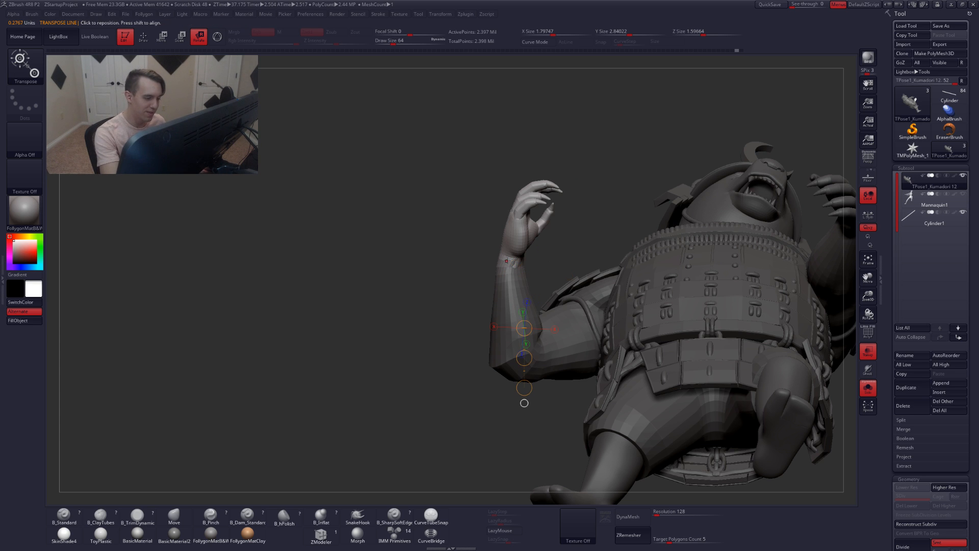
Rotate the forearm forward at the elbow with the transpose line
mouse_move(508, 262)
left_mouse_down()
mouse_move(577, 226)
mouse_move(557, 214)
left_mouse_up()
key("q")
mouse_move(570, 210)
right_mouse_down()
mouse_move(576, 291)
mouse_move(521, 290)
mouse_move(623, 266)
mouse_move(556, 348)
mouse_move(540, 341)
right_mouse_up()
key("r")
left_click_drag(557, 336, 654, 282)
key("w")
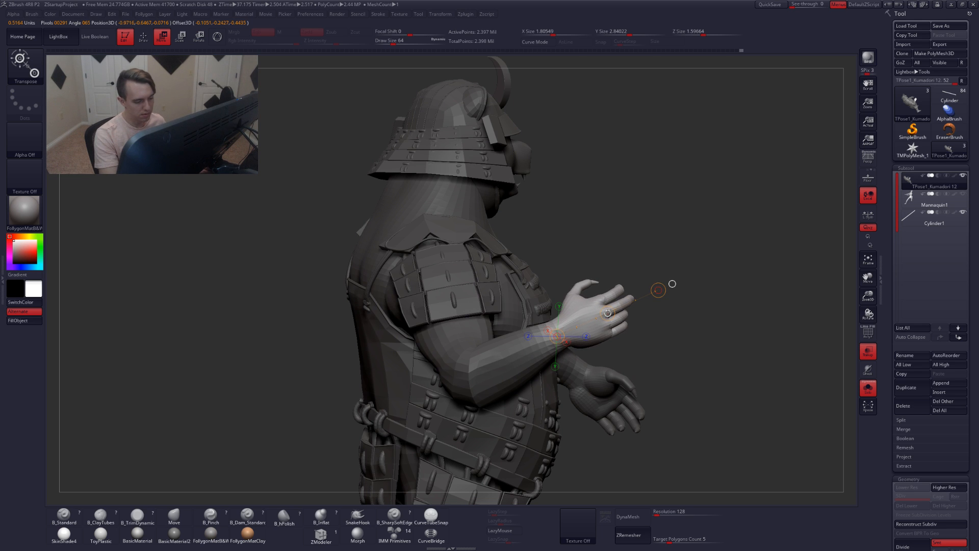
Redraw the Rotate transpose line at the elbow and swing the forearm upward
key("q")
mouse_move(621, 337)
right_mouse_down()
mouse_move(548, 334)
mouse_move(506, 345)
mouse_move(513, 353)
mouse_move(482, 373)
right_mouse_up()
mouse_move(518, 280)
right_mouse_down()
mouse_move(555, 280)
mouse_move(538, 304)
mouse_move(575, 300)
mouse_move(533, 305)
mouse_move(507, 279)
mouse_move(504, 261)
right_mouse_up()
key("r")
left_click_drag(505, 261, 508, 268)
left_click_drag(546, 235, 563, 244)
right_click_drag(564, 244, 557, 332)
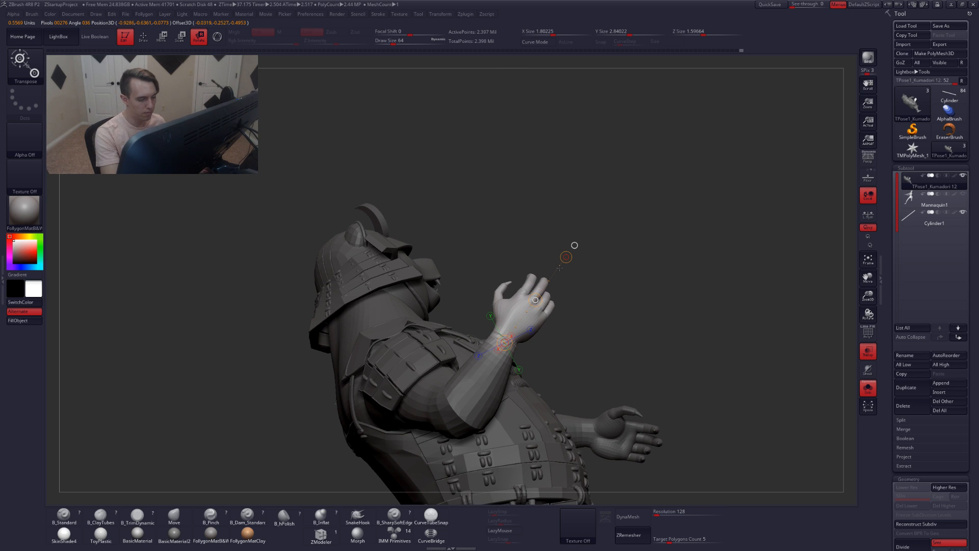
right_click_drag(572, 247, 496, 279)
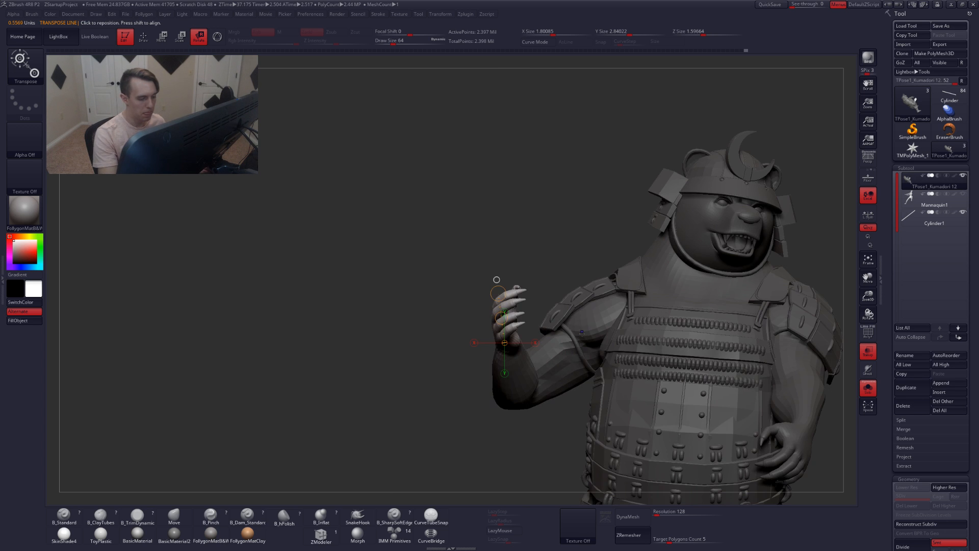
Rotate the forearm toward the front of the character at the elbow
right_click_drag(529, 399, 527, 414)
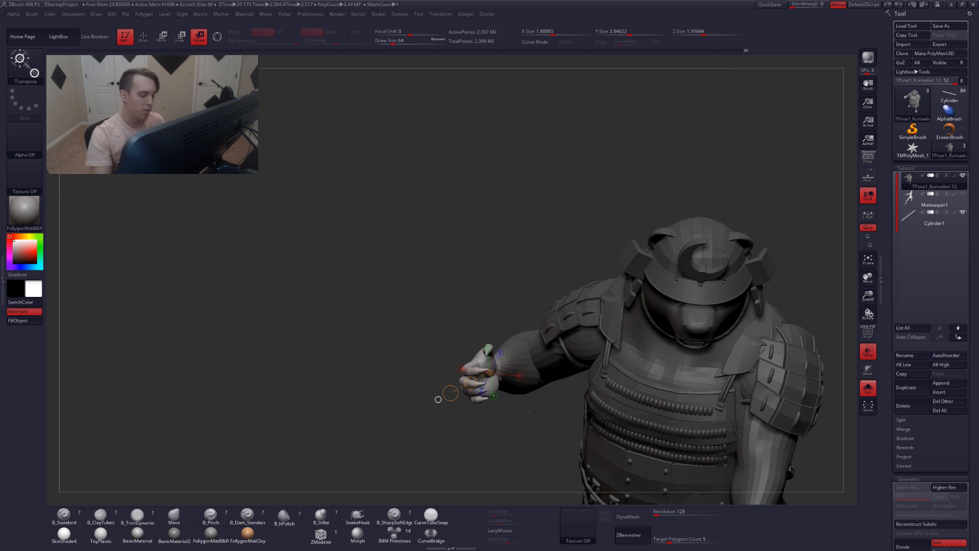
mouse_move(531, 392)
left_mouse_down()
mouse_move(514, 414)
mouse_move(522, 443)
mouse_move(539, 415)
left_mouse_up()
key("q")
right_click_drag(536, 413, 545, 364)
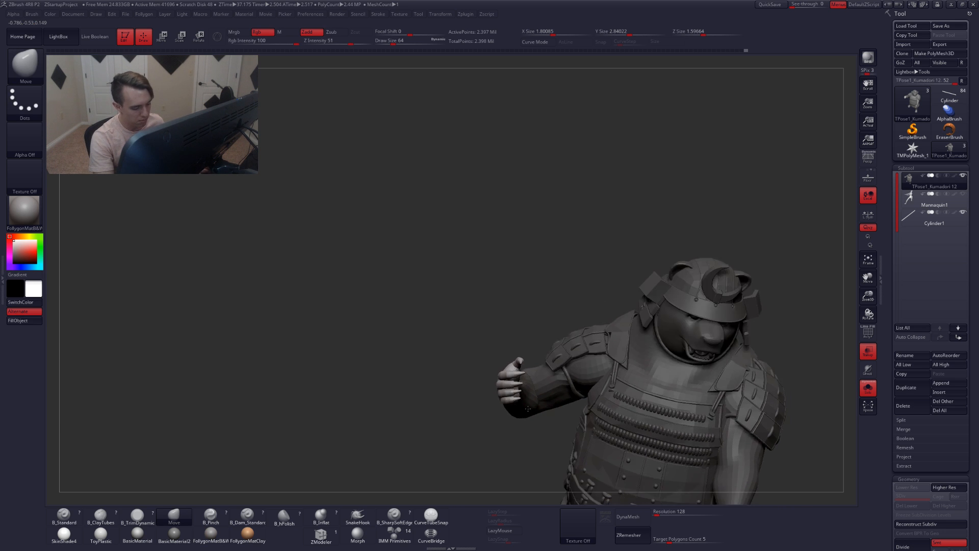
right_click_drag(546, 397, 560, 412, "ctrl")
left_click(555, 431, "ctrl")
Turn on polyframe and isolate the arm polygroups on their own
key("shift+f")
left_click(559, 387, "ctrl+shift")
key("w")
left_click_drag(560, 377, 557, 364, "ctrl")
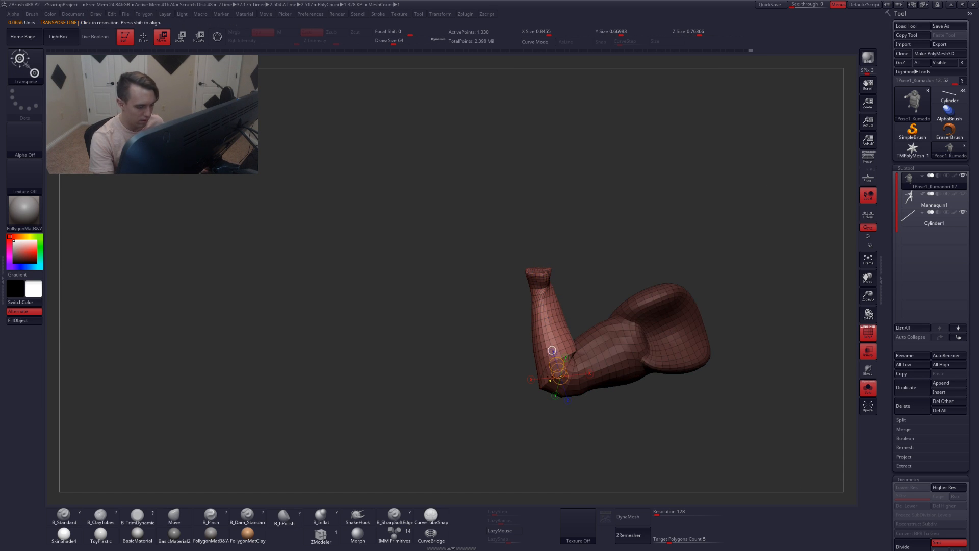
key("q")
mouse_move(546, 401)
right_mouse_down()
mouse_move(534, 426)
mouse_move(532, 392)
mouse_move(554, 390)
mouse_move(561, 357)
right_mouse_up()
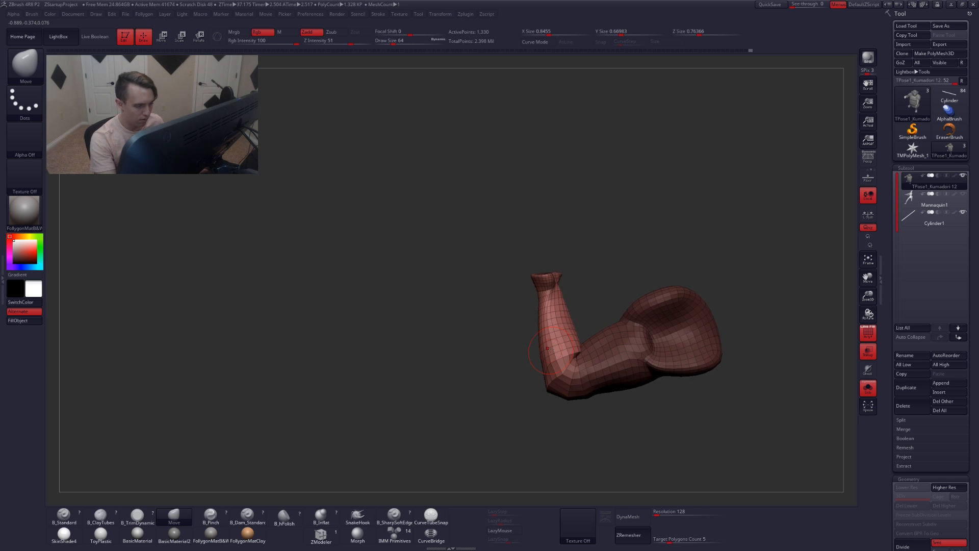
Isolate the forearm with selection lassos, then invert visibility to hide it and turn off polyframe
key("ctrl+shift")
left_click_drag(511, 295, 566, 260, "ctrl+alt+shift")
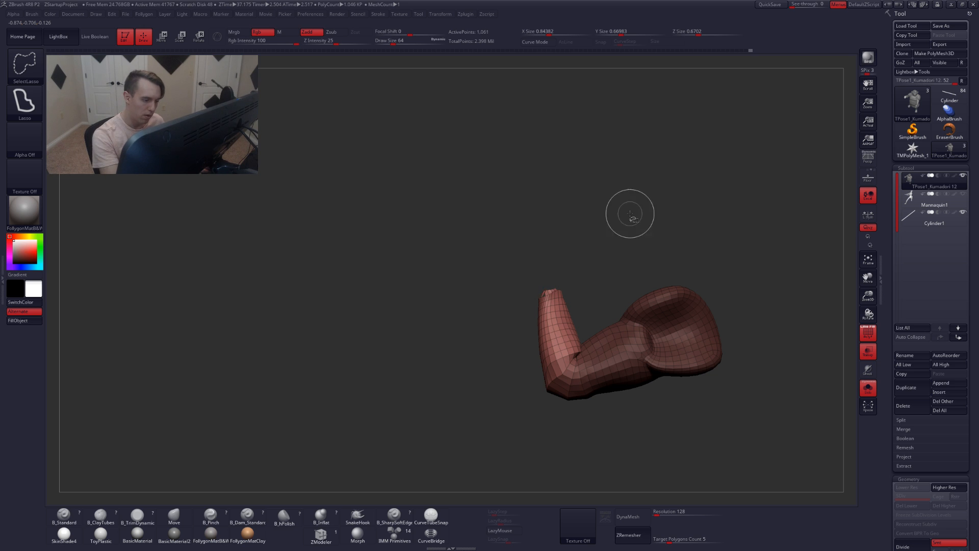
mouse_move(533, 273)
right_mouse_down()
mouse_move(565, 278)
mouse_move(579, 310)
mouse_move(516, 201)
right_mouse_up()
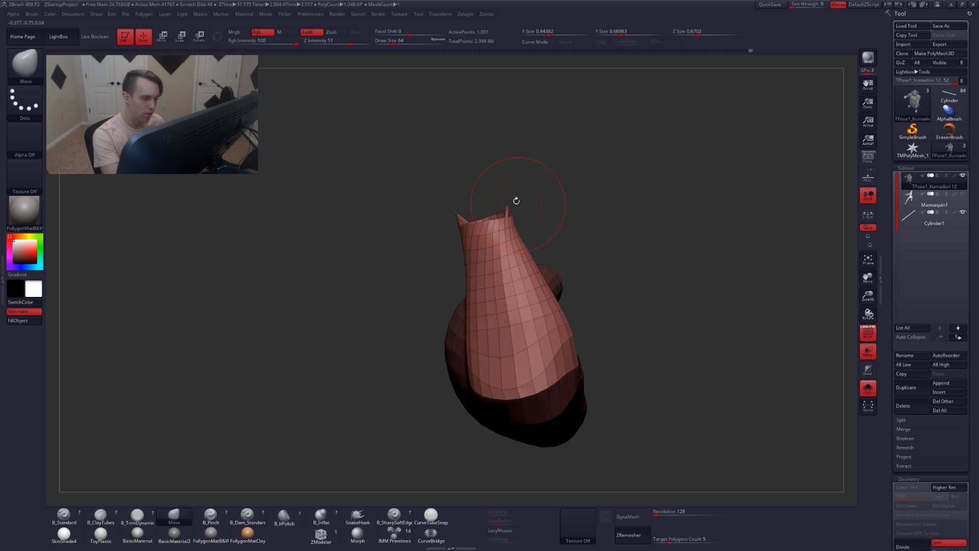
key("ctrl+shift")
left_click_drag(452, 224, 472, 217, "ctrl+alt+shift")
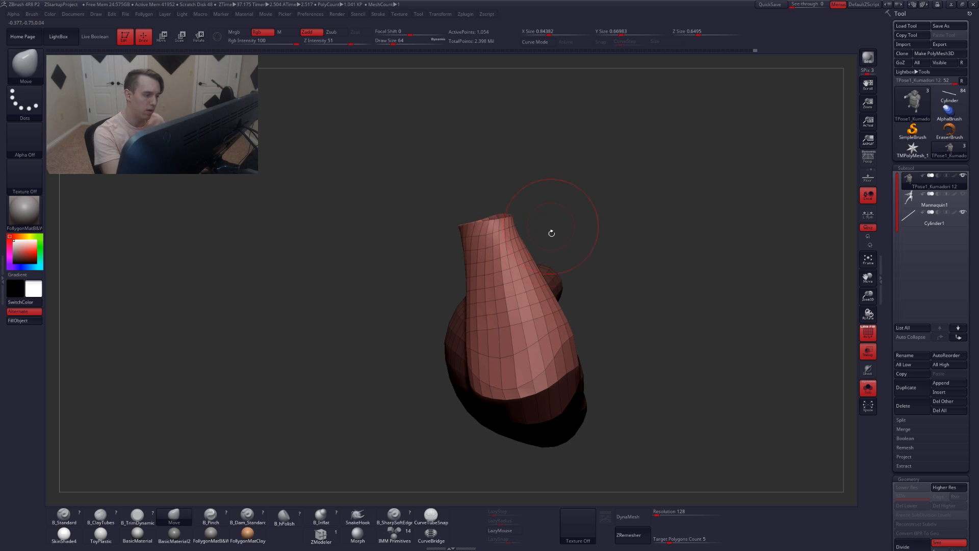
mouse_move(551, 233)
right_mouse_down()
mouse_move(555, 295)
mouse_move(538, 359)
mouse_move(553, 359)
mouse_move(530, 352)
right_mouse_up()
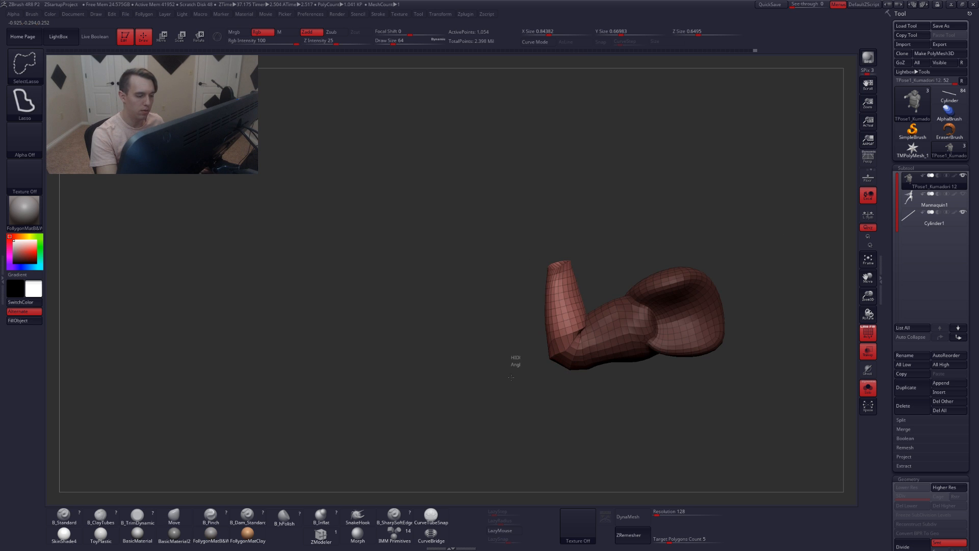
left_click(517, 358, "ctrl+shift")
key("shift+f")
Mask the visible body, show the whole character again and invert the mask so only the forearm is free
mouse_move(525, 284)
left_mouse_down("ctrl")
mouse_move(625, 209)
mouse_move(527, 204)
left_mouse_up("ctrl")
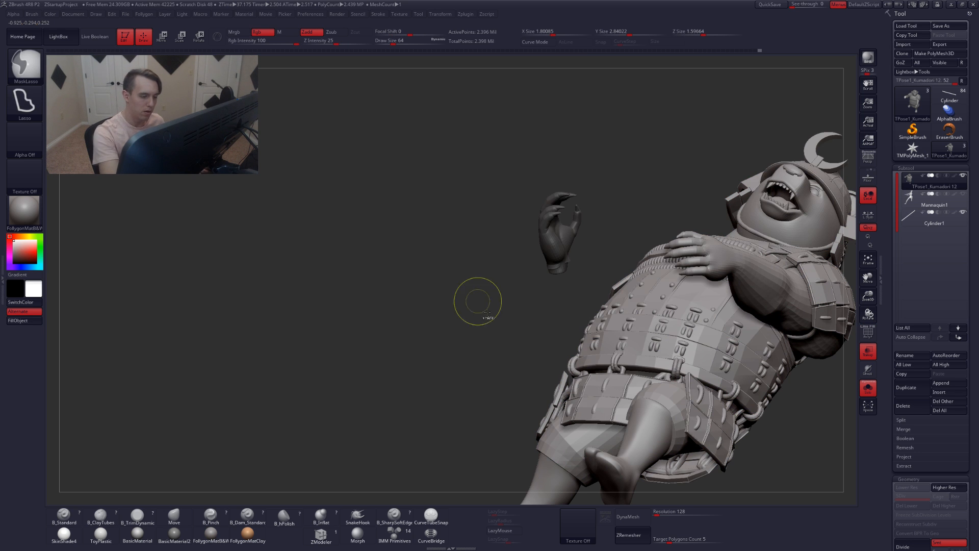
right_click_drag(530, 304, 511, 264, "ctrl")
mouse_move(597, 184)
left_mouse_down("ctrl")
mouse_move(521, 478)
mouse_move(779, 231)
left_mouse_up("ctrl")
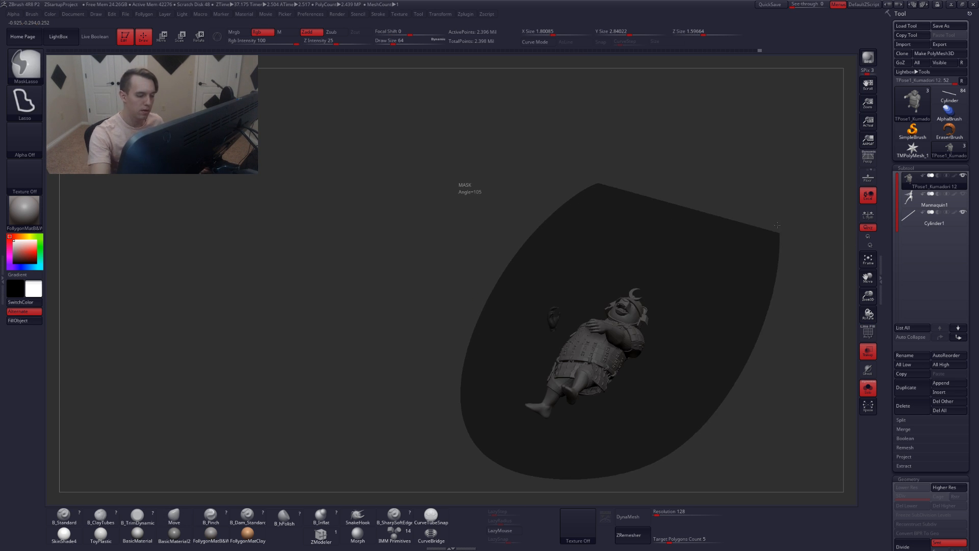
left_click(516, 337, "ctrl+shift")
right_click_drag(564, 339, 676, 408, "ctrl")
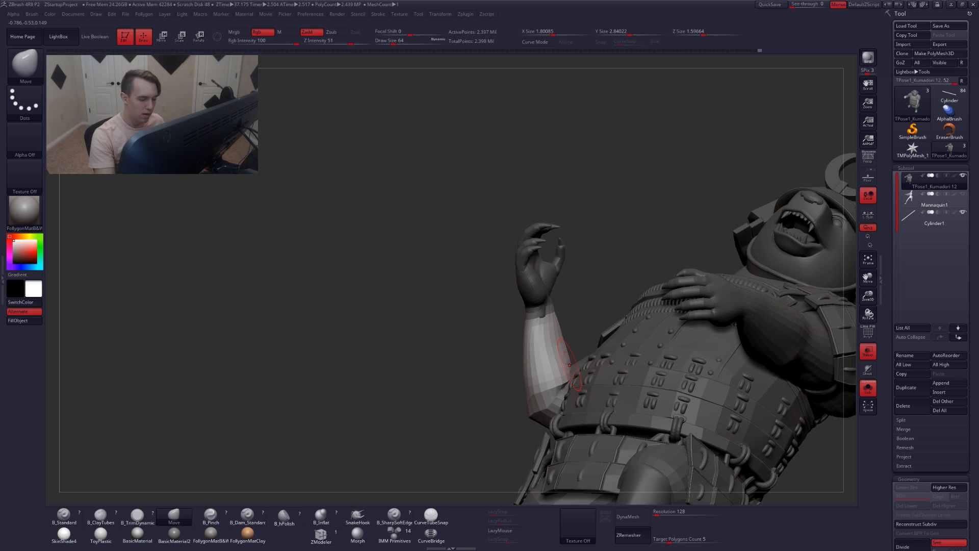
right_click_drag(550, 357, 577, 296)
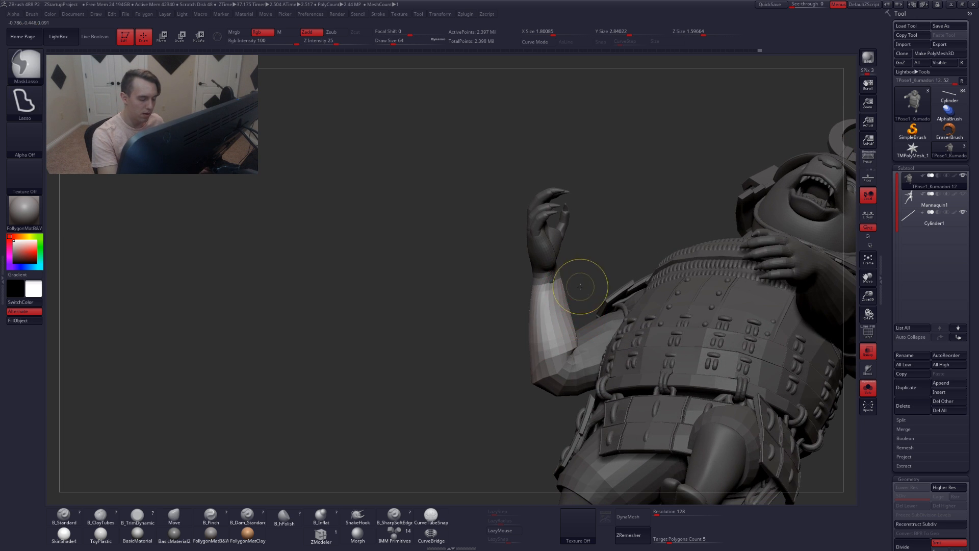
key("ctrl+i")
left_click(570, 311, "ctrl")
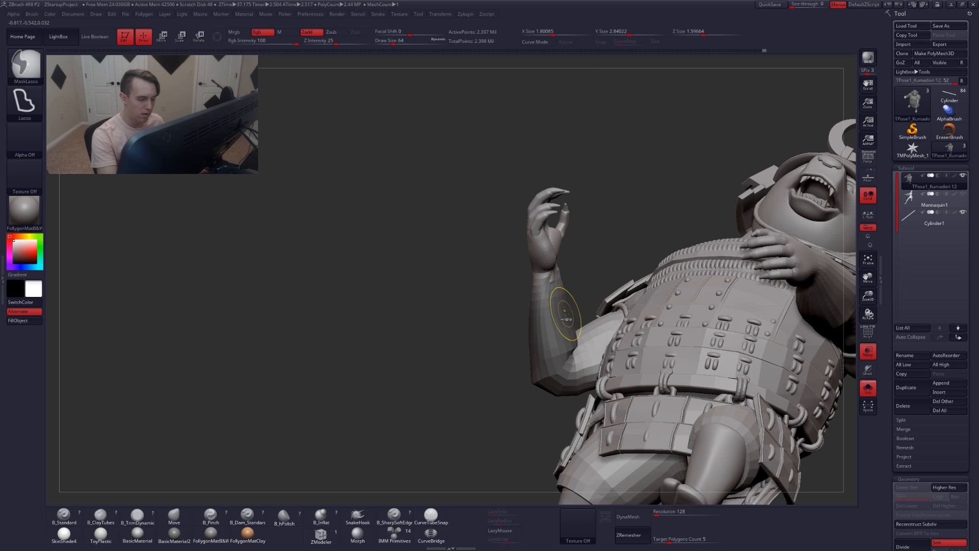
left_click(582, 297, "ctrl")
Draw a Rotate transpose line from the elbow along the forearm and swing the forearm upward
key("r")
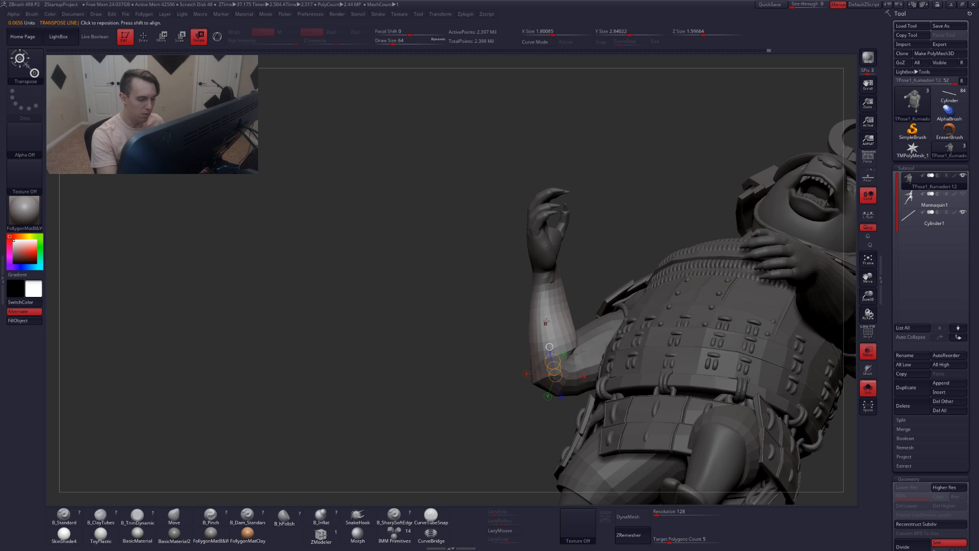
right_click_drag(546, 322, 567, 326)
mouse_move(506, 382)
left_mouse_down()
mouse_move(572, 95)
mouse_move(561, 99)
left_mouse_up()
right_click_drag(602, 246, 541, 247)
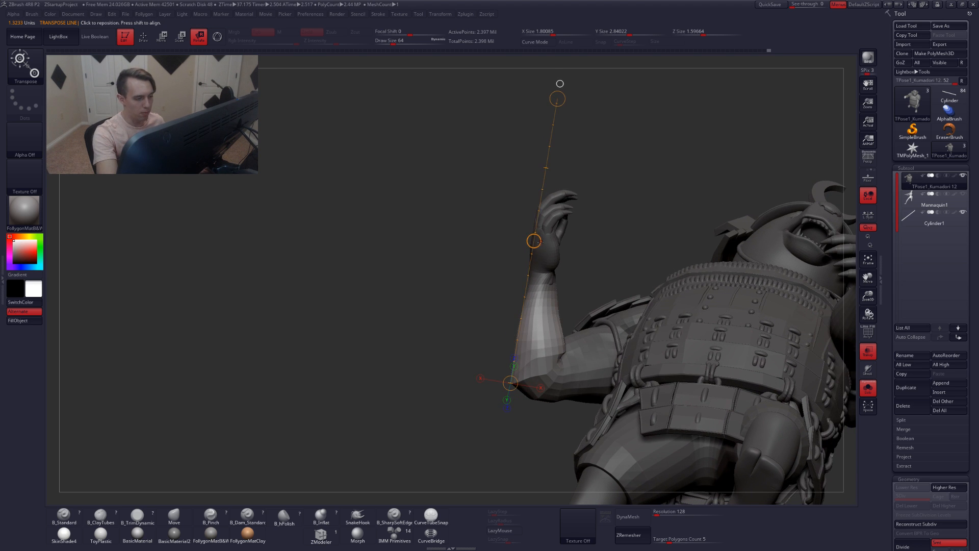
left_click_drag(540, 241, 559, 248)
right_click_drag(601, 208, 579, 208)
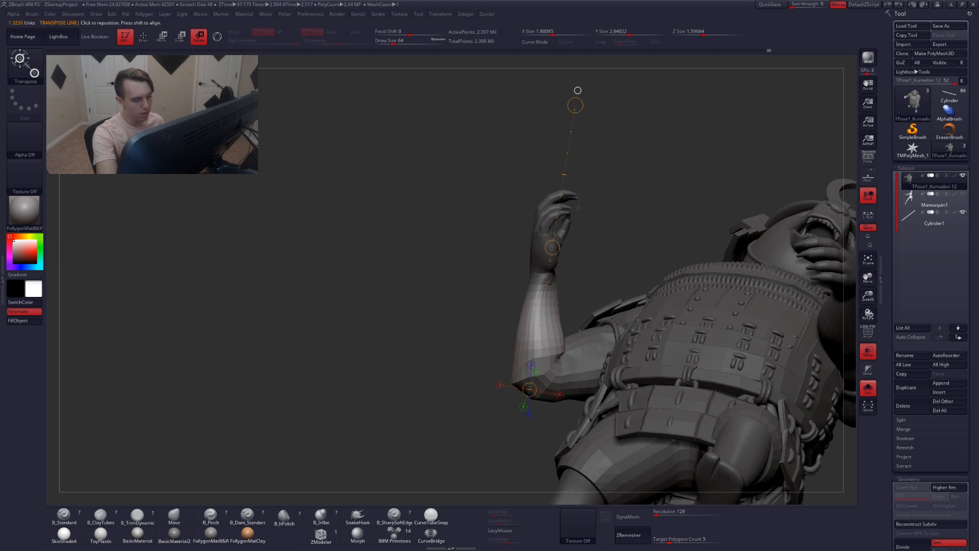
mouse_move(582, 104)
right_mouse_down()
mouse_move(550, 106)
mouse_move(581, 107)
right_mouse_up()
left_click_drag(580, 105, 567, 105)
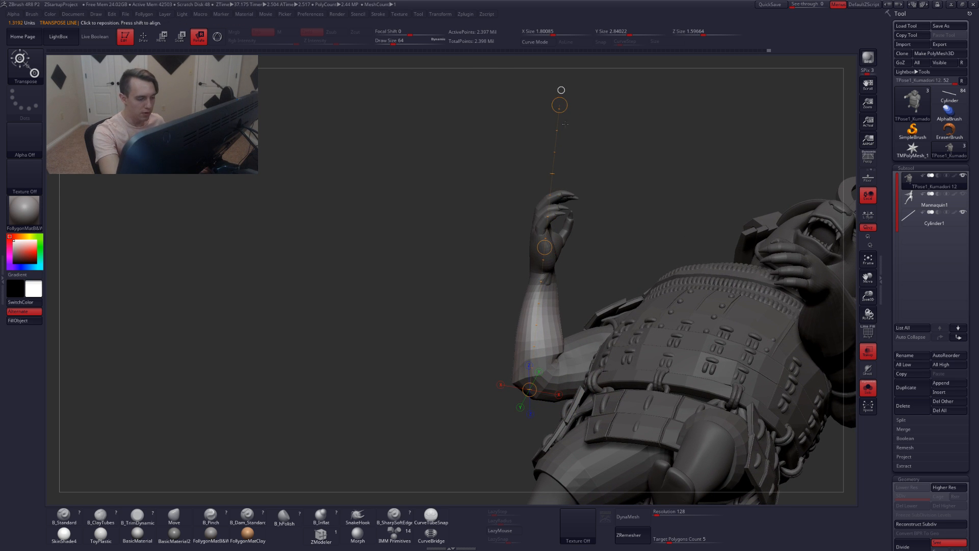
mouse_move(567, 106)
right_mouse_down()
mouse_move(564, 138)
mouse_move(566, 101)
right_mouse_up()
left_click_drag(566, 101, 560, 169)
right_click_drag(560, 169, 607, 207)
mouse_move(557, 170)
left_mouse_down()
mouse_move(549, 152)
mouse_move(557, 166)
left_mouse_up()
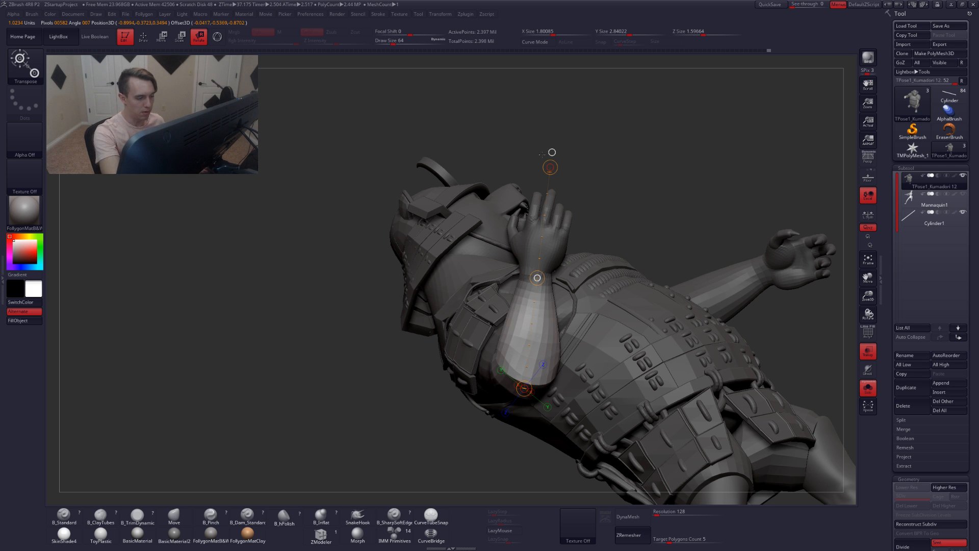
Spin the forearm around the transpose axis and redraw the line along the forearm
left_click_drag(542, 154, 546, 275)
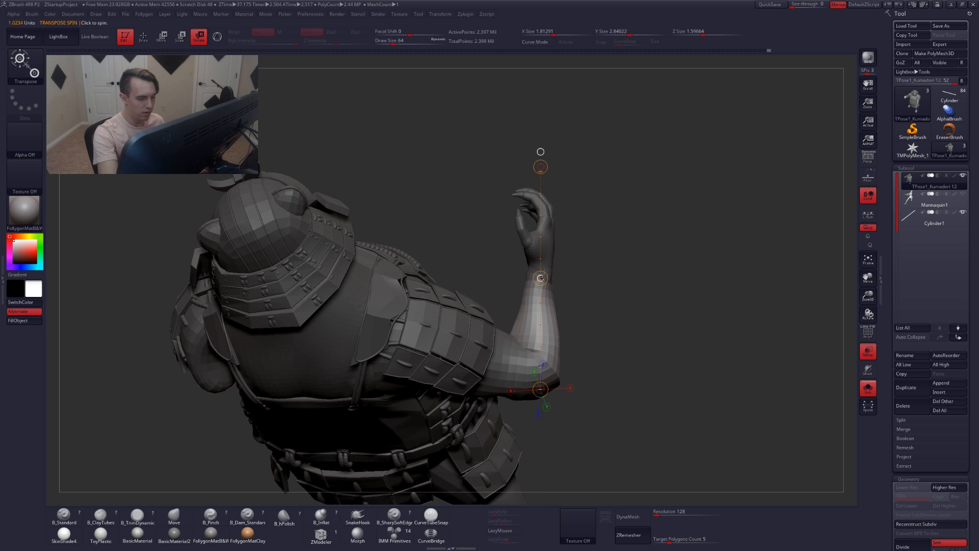
key("q")
mouse_move(581, 247)
left_mouse_down()
mouse_move(593, 301)
mouse_move(567, 328)
mouse_move(572, 271)
left_mouse_up()
key("2")
left_click(541, 316, "ctrl")
key("r")
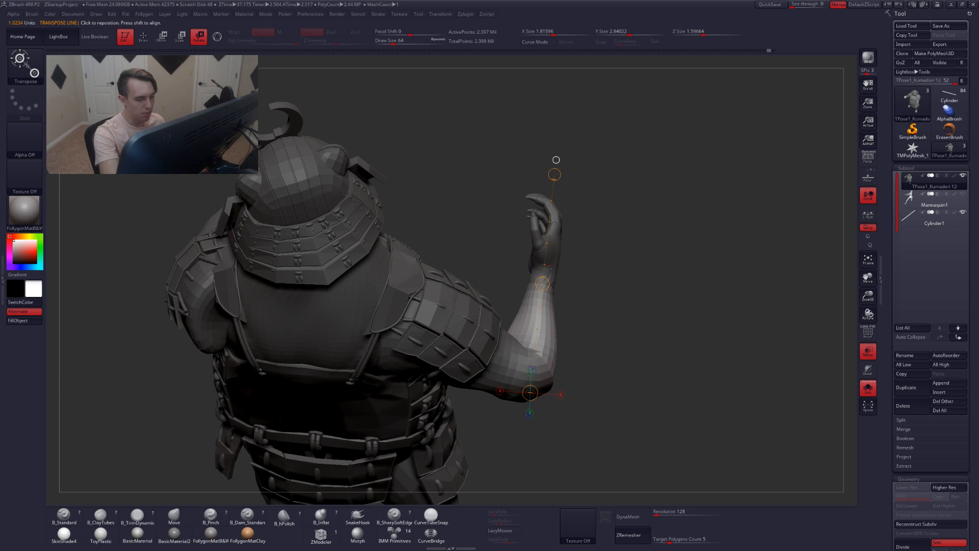
left_click_drag(556, 160, 566, 305)
Reshape the bent elbow area with the Move brush
key("q")
left_click(566, 345, "ctrl")
mouse_move(565, 345)
left_mouse_down()
mouse_move(632, 334)
mouse_move(569, 331)
left_mouse_up()
left_click(567, 333, "ctrl+shift")
mouse_move(566, 332)
right_mouse_down()
mouse_move(570, 315)
mouse_move(543, 312)
mouse_move(555, 323)
mouse_move(583, 300)
right_mouse_up()
key("b")
key("m")
key("v")
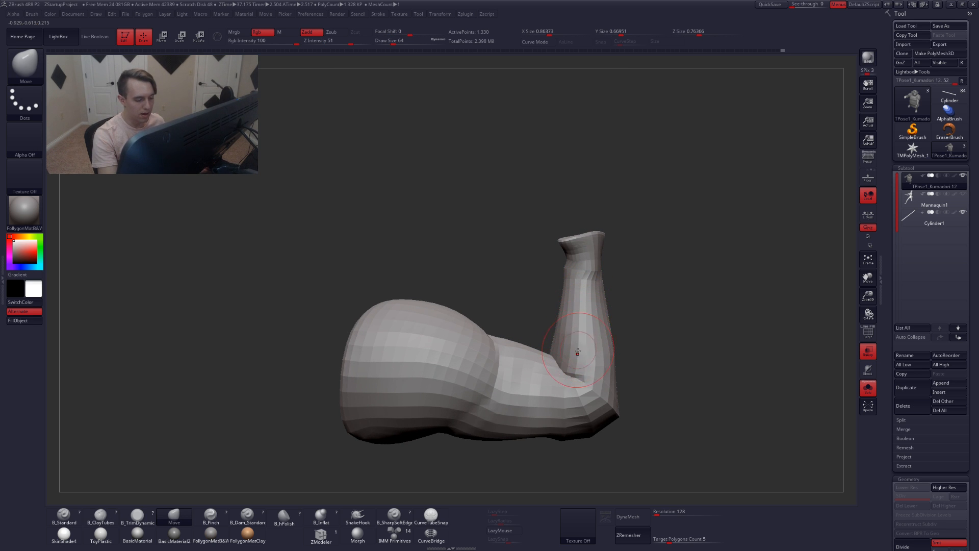
mouse_move(578, 351)
right_mouse_down()
mouse_move(629, 291)
mouse_move(579, 345)
mouse_move(546, 281)
mouse_move(578, 311)
mouse_move(547, 295)
mouse_move(519, 324)
mouse_move(542, 330)
right_mouse_up()
key("b")
key("c")
key("t")
mouse_move(638, 399)
right_mouse_down("alt")
mouse_move(613, 379)
mouse_move(625, 389)
right_mouse_up("alt")
left_click(651, 380, "ctrl+shift")
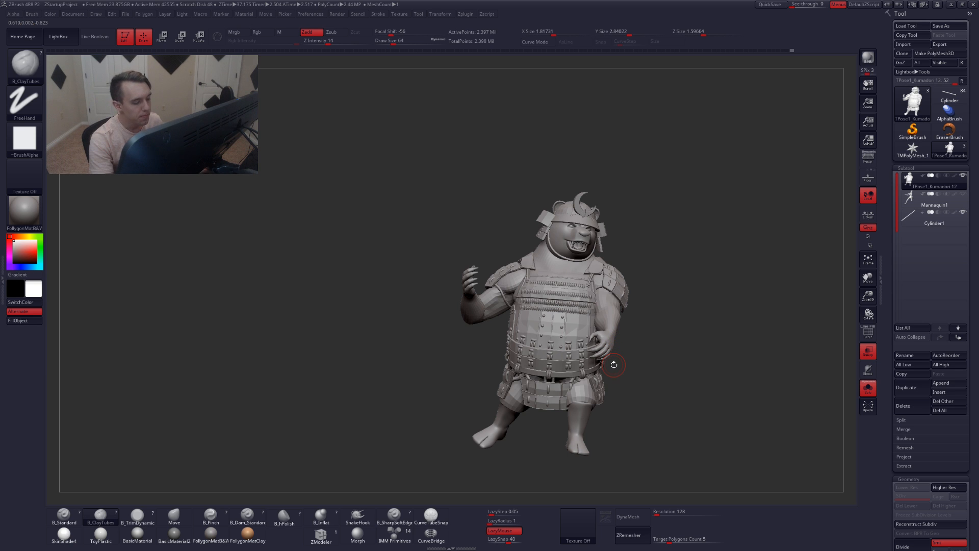
Examine the staff's placement against the character from several angles
left_click(908, 225)
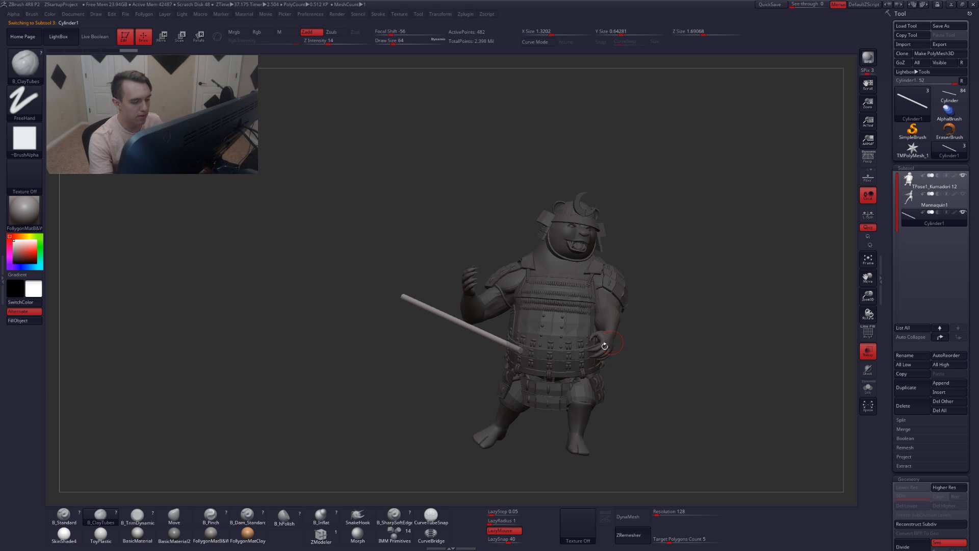
left_click_drag(534, 369, 510, 324)
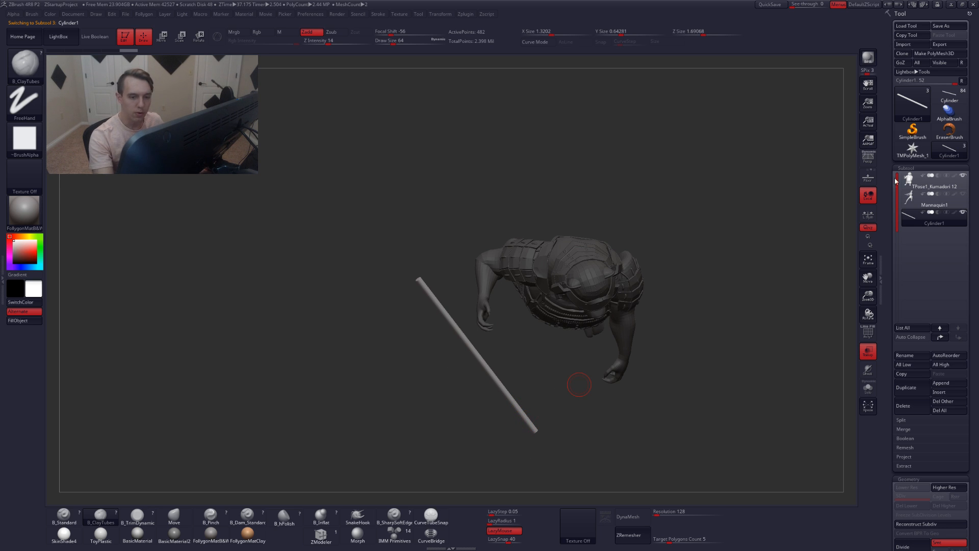
left_click_drag(704, 312, 664, 306, "alt")
key("r")
mouse_move(531, 293)
left_mouse_down("shift")
mouse_move(530, 405)
mouse_move(518, 405)
left_mouse_up("shift")
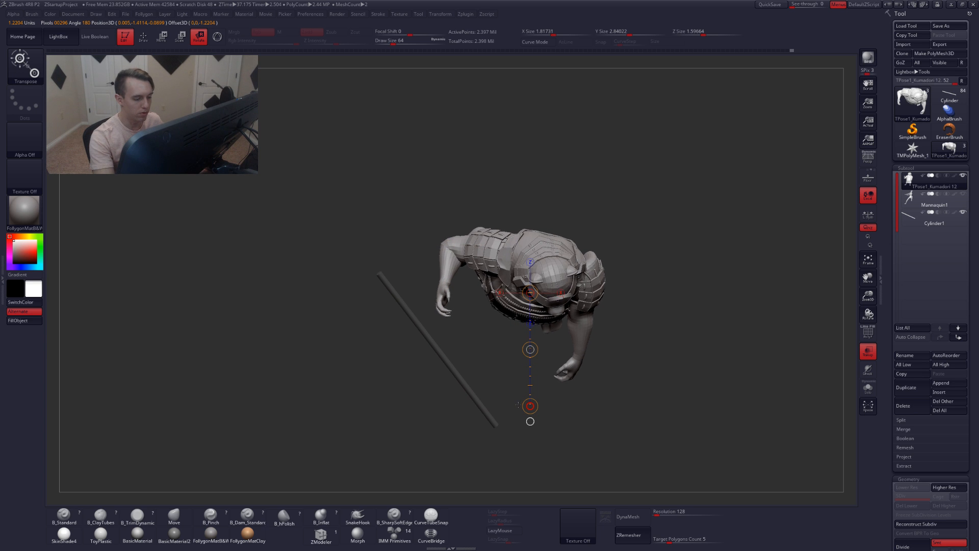
left_click_drag(587, 444, 585, 248)
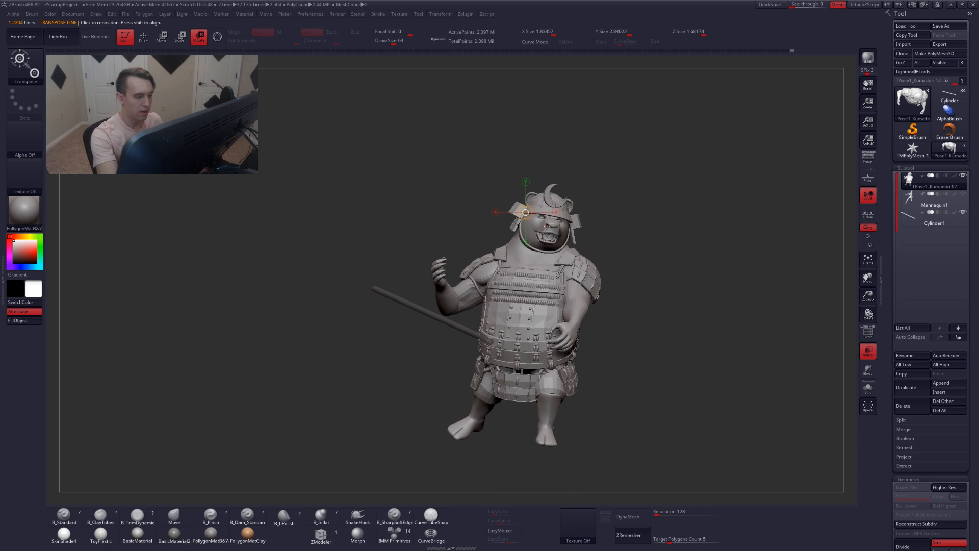
left_click_drag(616, 281, 657, 267)
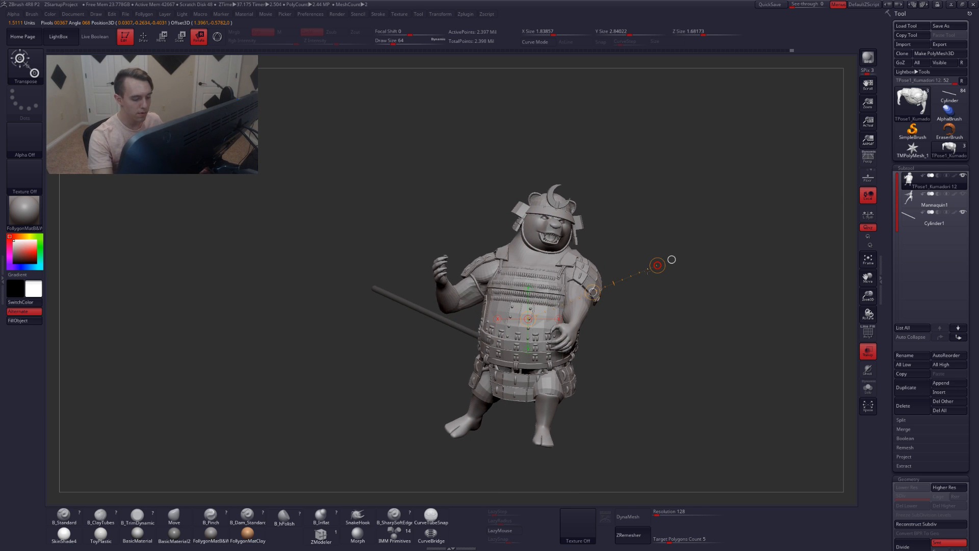
left_click_drag(615, 433, 576, 322)
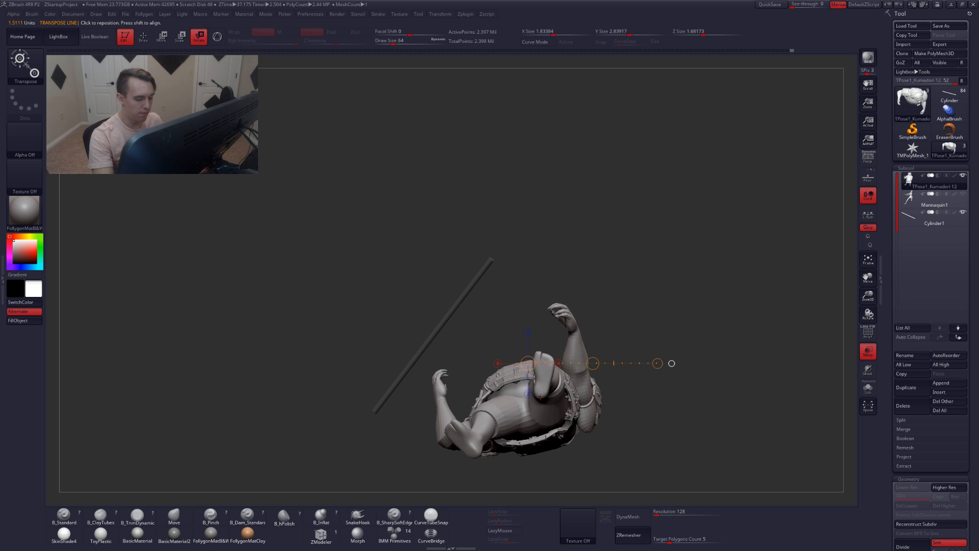
left_click_drag(540, 395, 533, 252, "shift")
key("q")
left_click_drag(578, 308, 580, 393)
left_click(865, 163)
left_click_drag(725, 356, 675, 385)
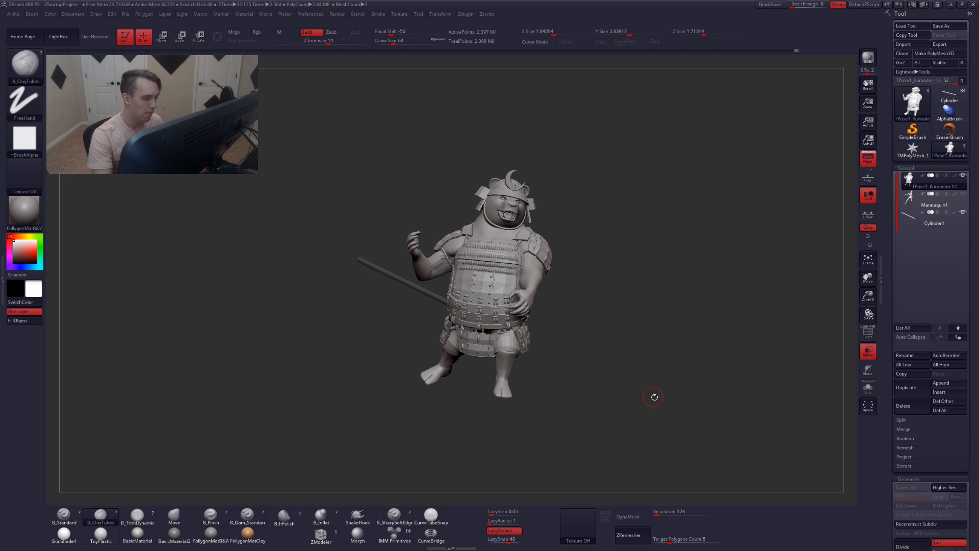
left_click_drag(653, 397, 631, 372)
left_click(868, 351)
Select the staff subtool and move it into the character's hands with the Move transpose
left_click(916, 221)
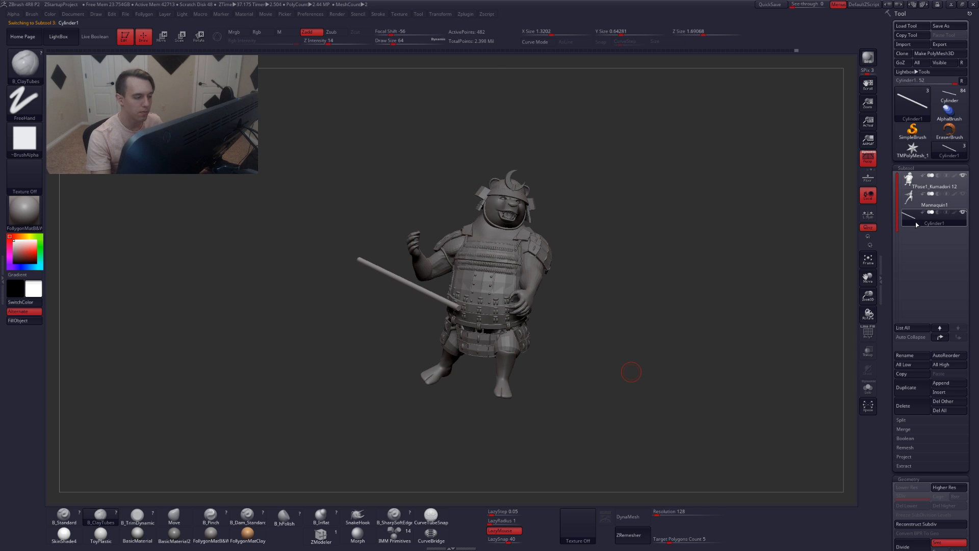
key("w")
left_click_drag(441, 347, 442, 379)
mouse_move(412, 235)
left_mouse_down()
mouse_move(579, 304)
mouse_move(566, 318)
left_mouse_up()
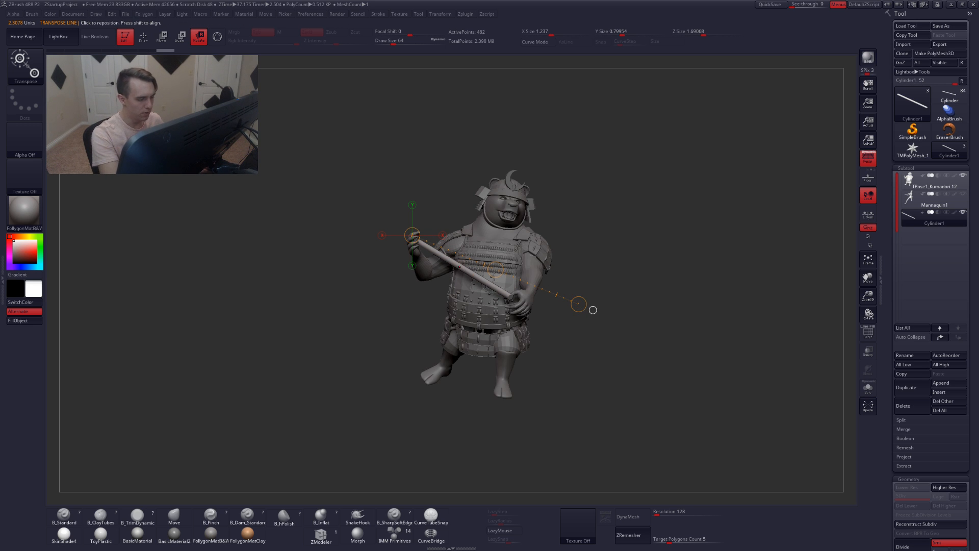
left_click_drag(487, 289, 489, 359)
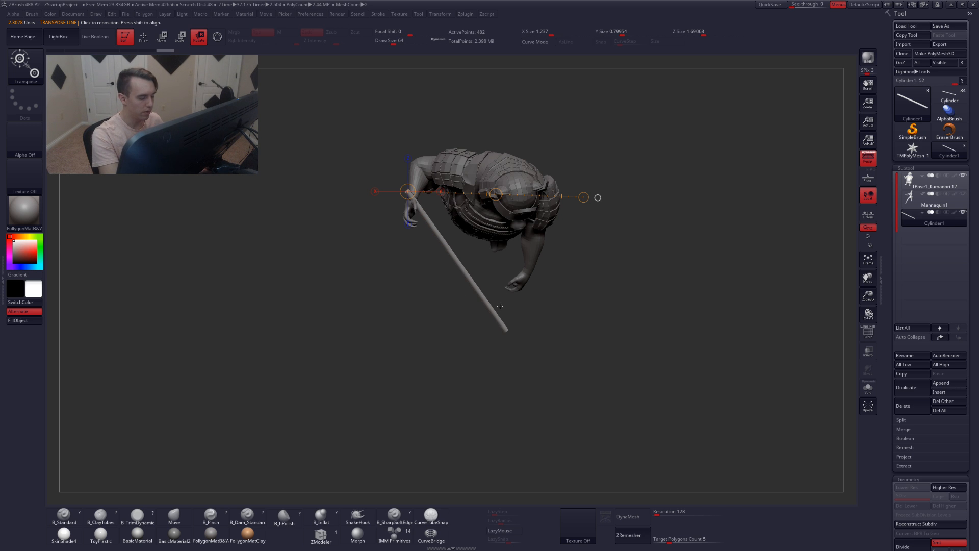
left_click_drag(502, 327, 494, 280)
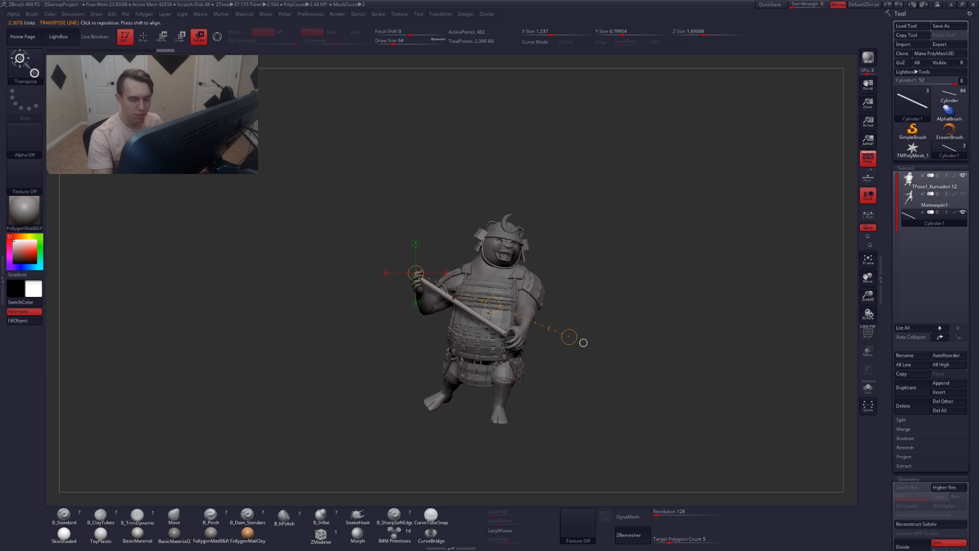
Switch from the staff back to the bear character subtool
key("q")
right_click_drag(497, 332, 550, 332, "alt")
right_click_drag(551, 332, 540, 366, "ctrl")
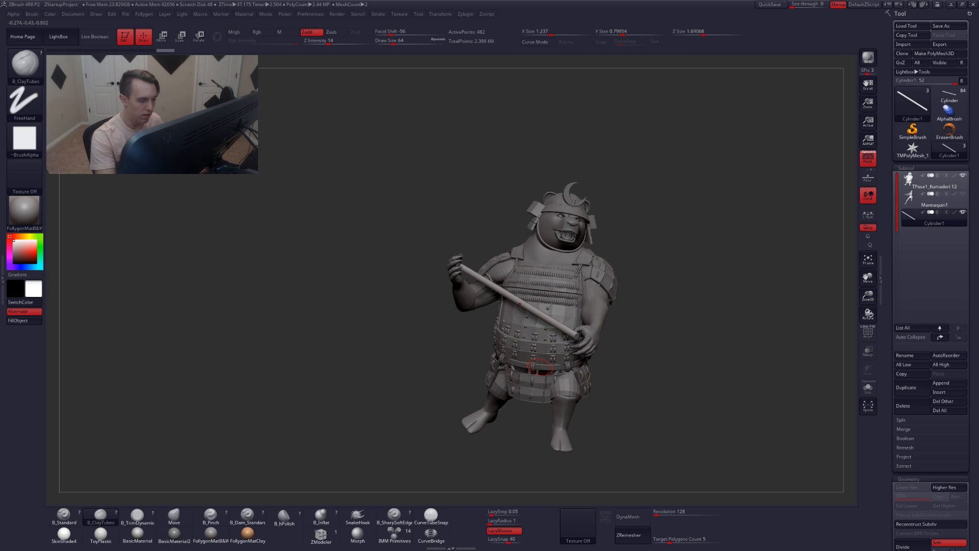
left_click(910, 183)
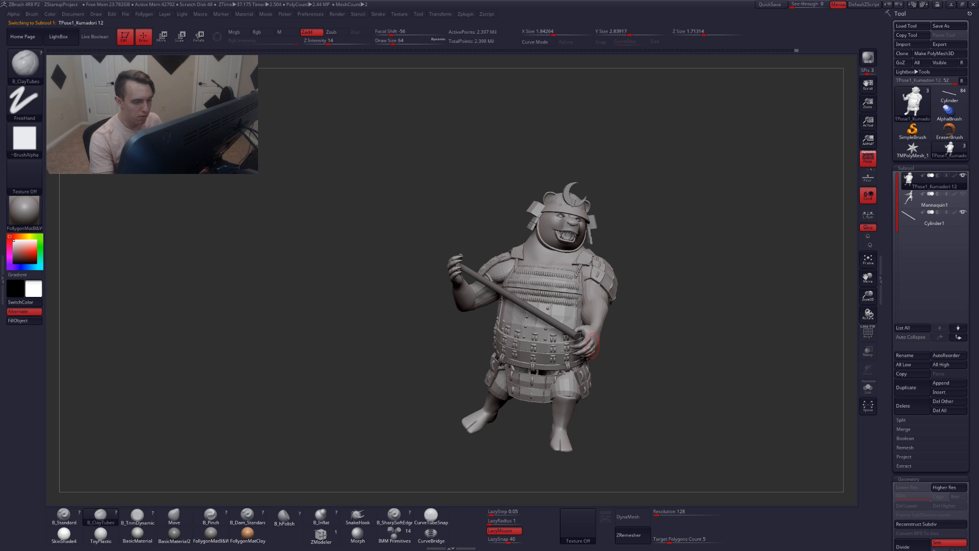
key("w")
left_click_drag(590, 331, 650, 301, "ctrl")
key("q")
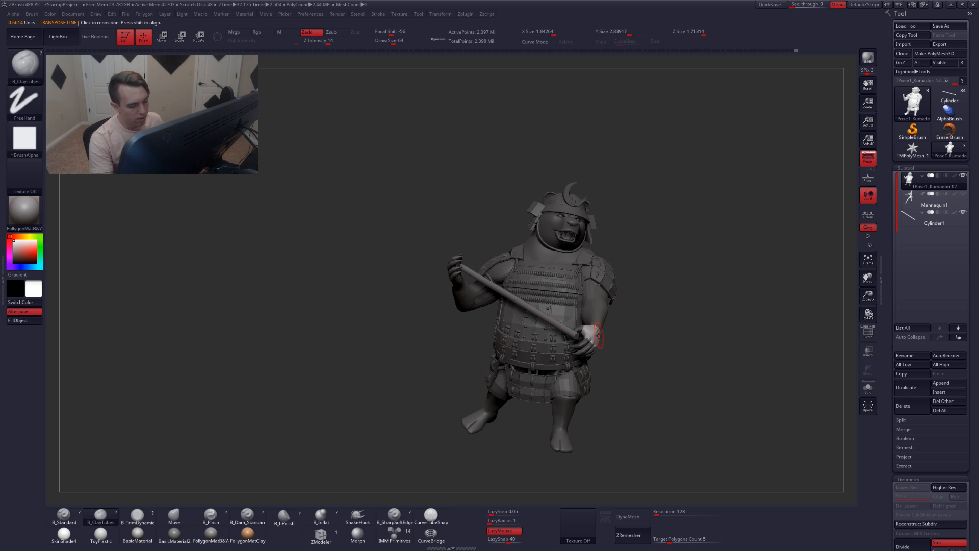
With polygroups shown, hide the shoulder armor plates and cords group by group using SelectRect to expose the upper arm
key("shift+f")
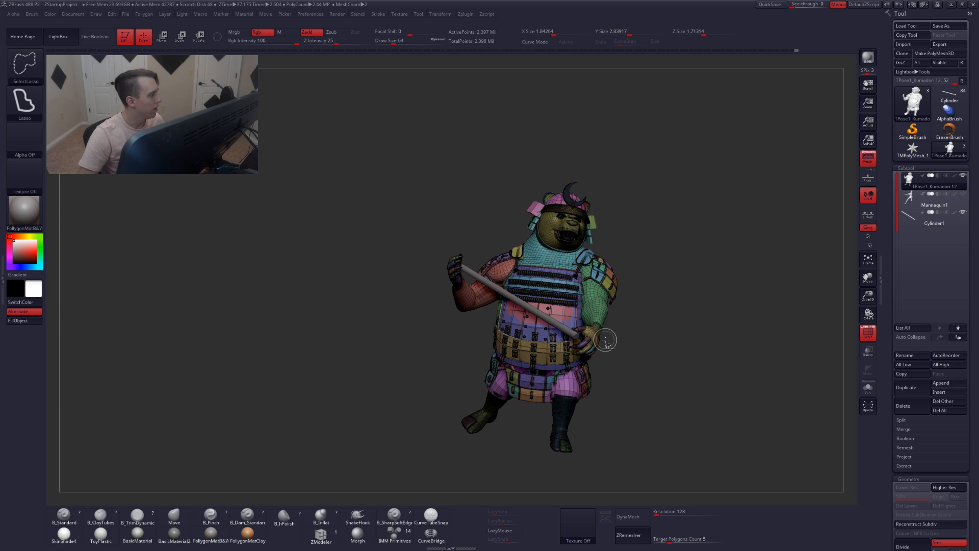
left_click(37, 59)
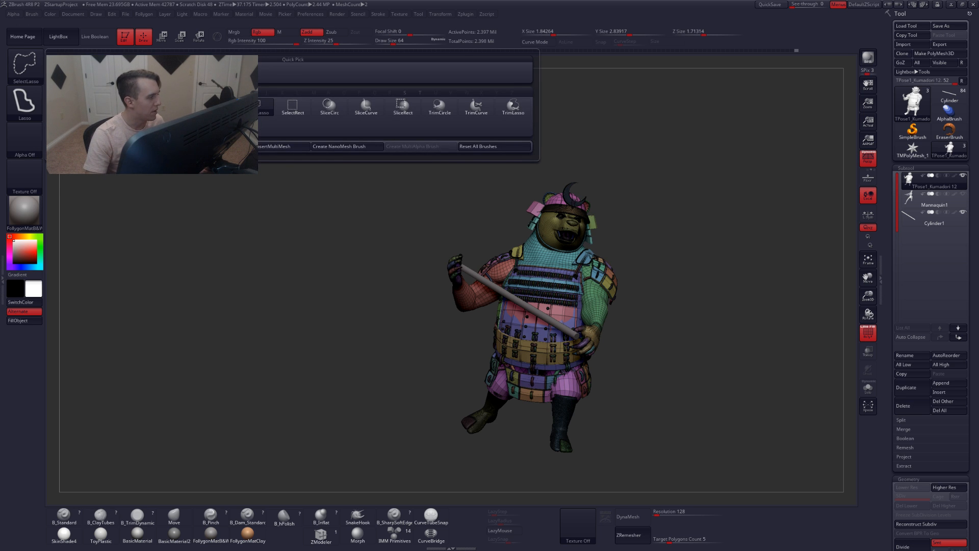
left_click(283, 109, "ctrl+shift")
left_click_drag(682, 240, 621, 205, "alt")
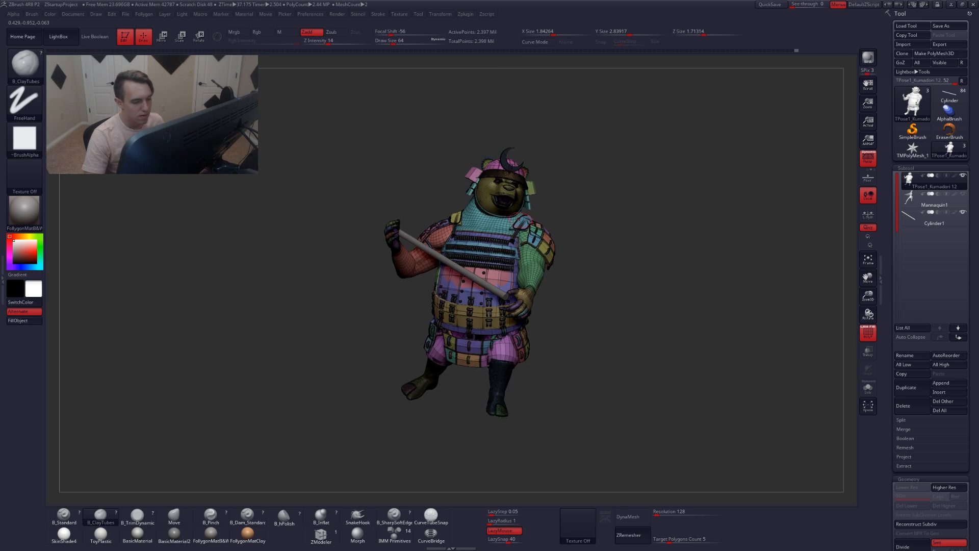
key("shift+s")
left_click_drag(542, 260, 512, 276)
key("f")
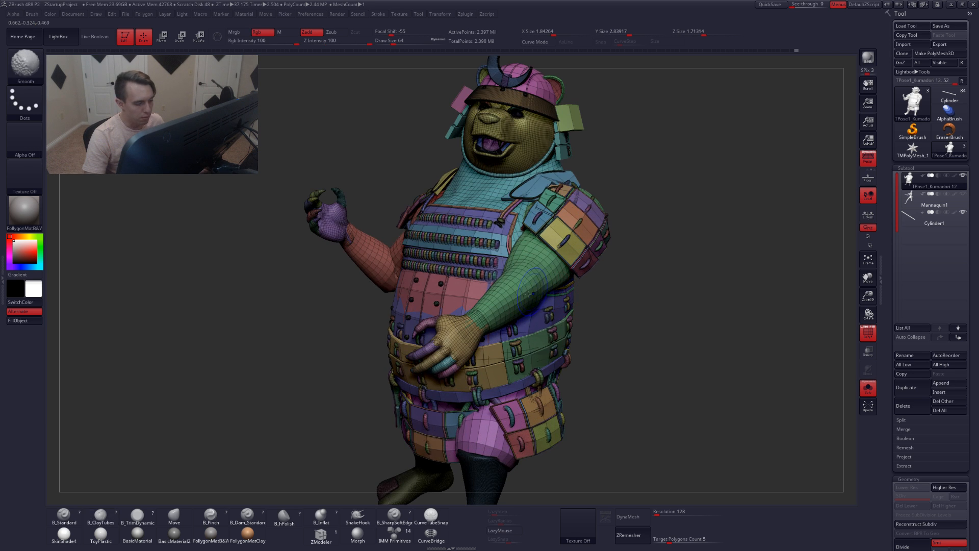
key("shift+f")
left_click(514, 294, "ctrl+shift")
left_click_drag(564, 331, 599, 389, "ctrl+shift")
left_click(465, 333, "ctrl+shift")
left_click_drag(347, 326, 514, 413)
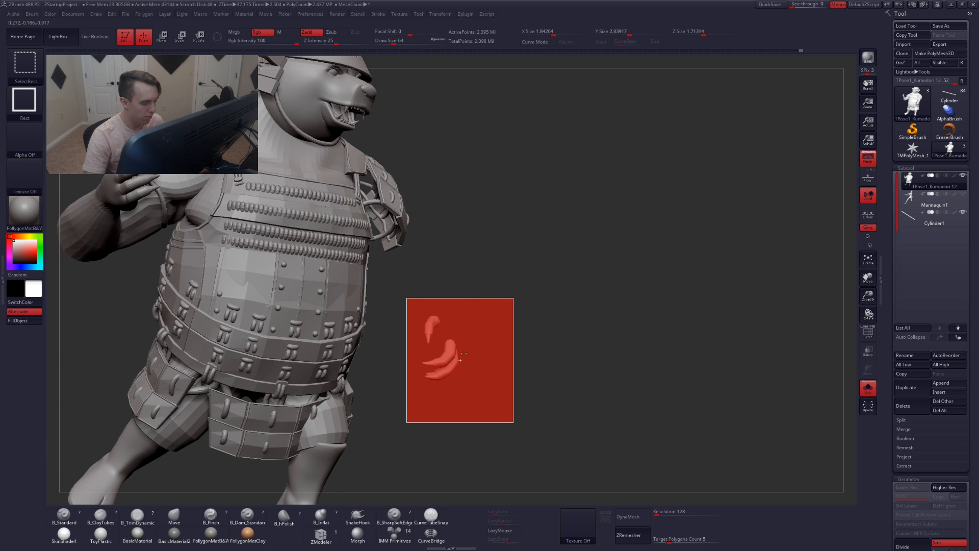
left_click_drag(416, 264, 434, 369)
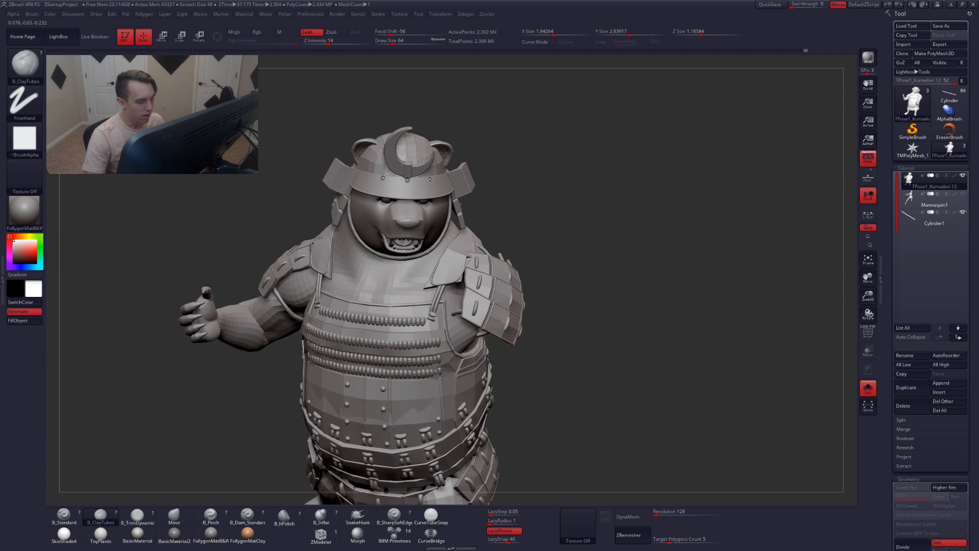
right_click_drag(498, 319, 497, 339)
key("shift+f")
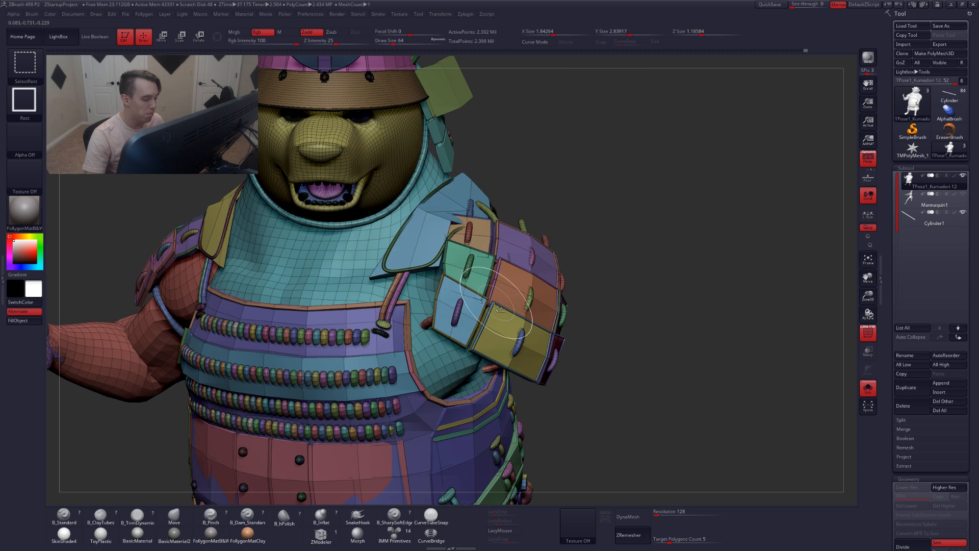
left_click(501, 310, "ctrl+alt+shift")
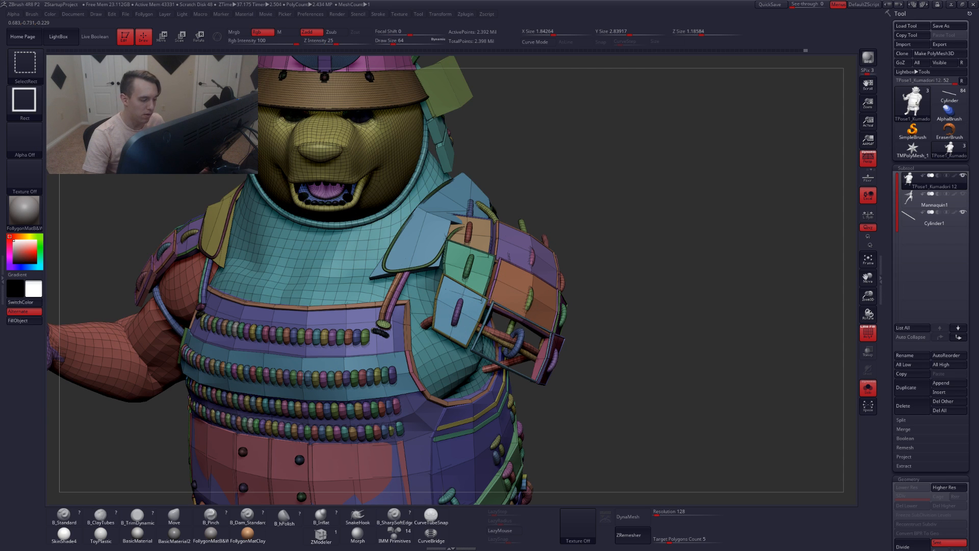
left_click(490, 301, "ctrl+shift")
left_click(503, 287, "ctrl+alt+shift")
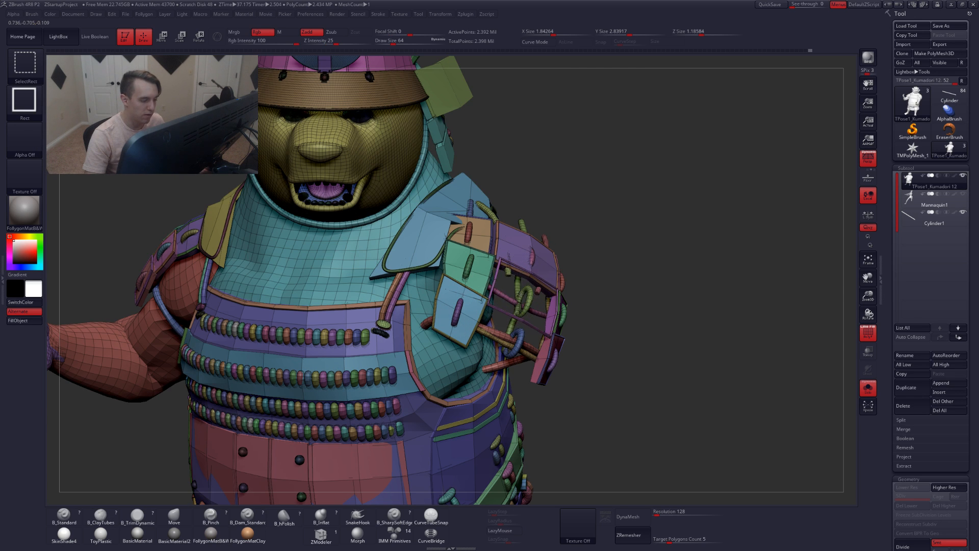
left_click(530, 265, "ctrl+alt+shift")
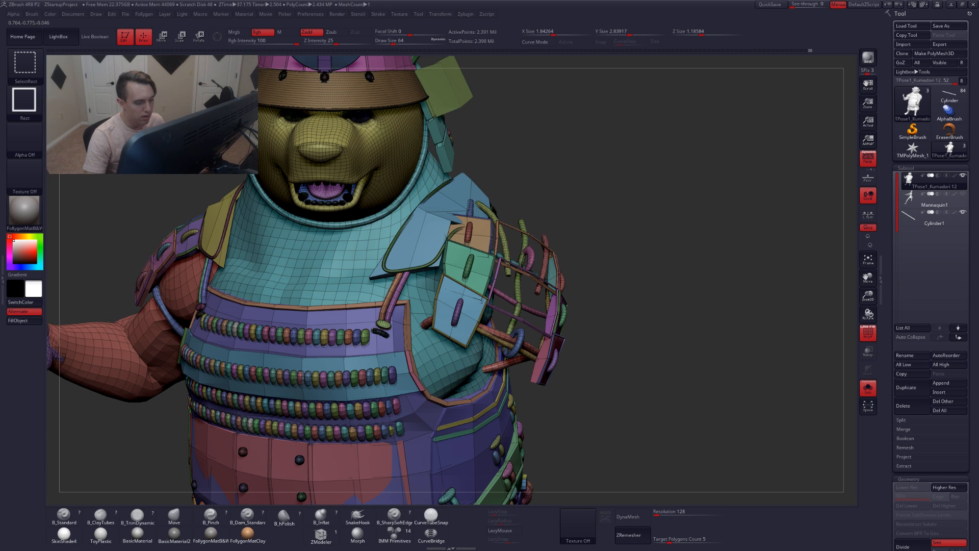
left_click(527, 254, "ctrl+alt+shift")
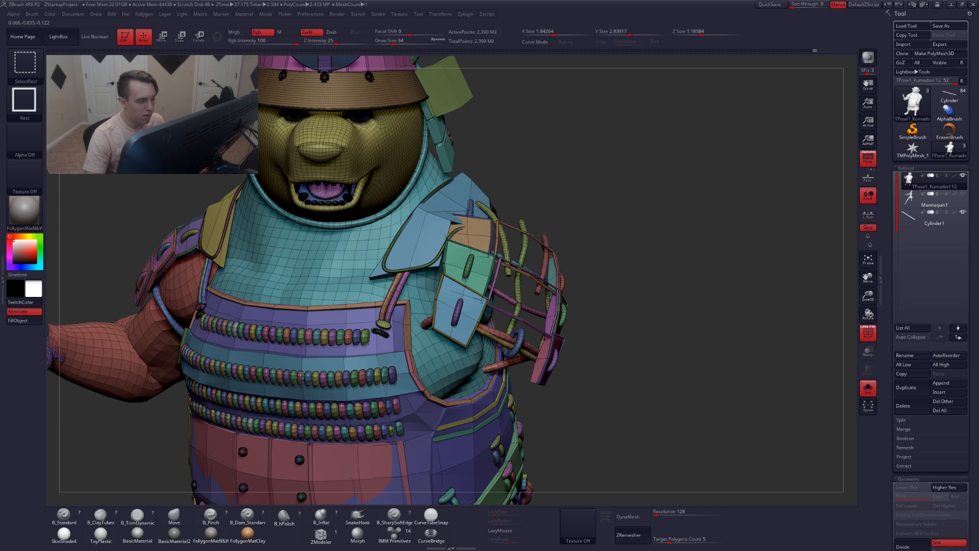
left_click(485, 244, "ctrl+alt+shift")
left_click(493, 261, "ctrl+alt+shift")
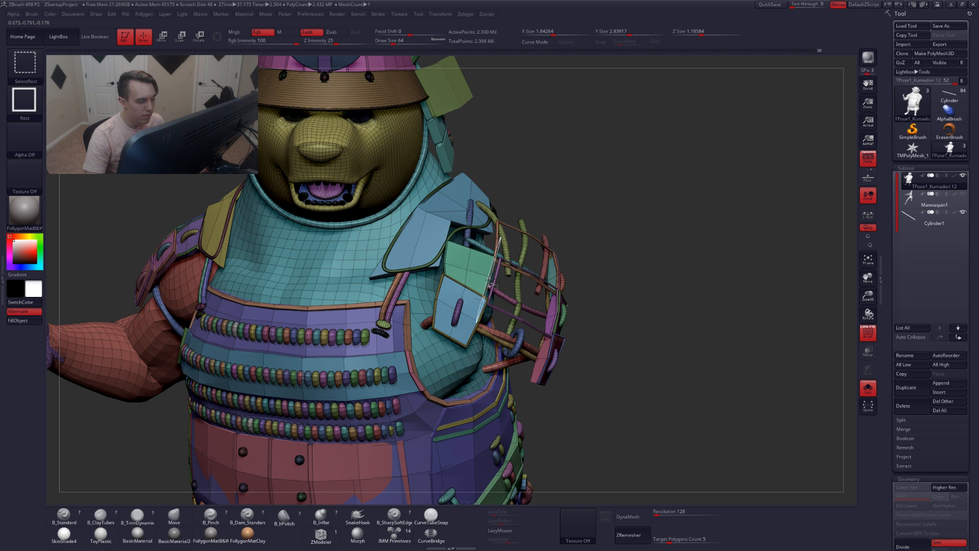
left_click(471, 273, "ctrl+alt+shift")
left_click(452, 310, "ctrl+alt+shift")
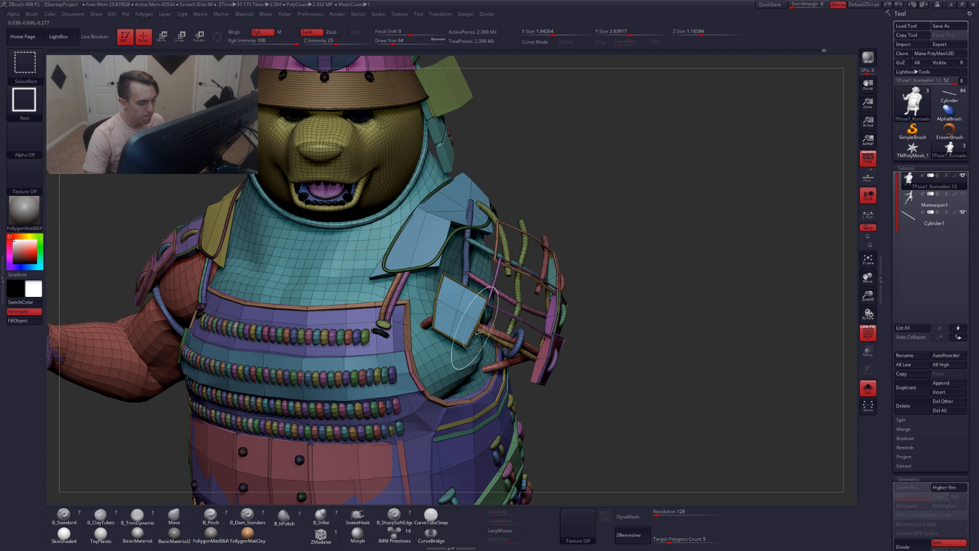
left_click(484, 295, "ctrl+alt+shift")
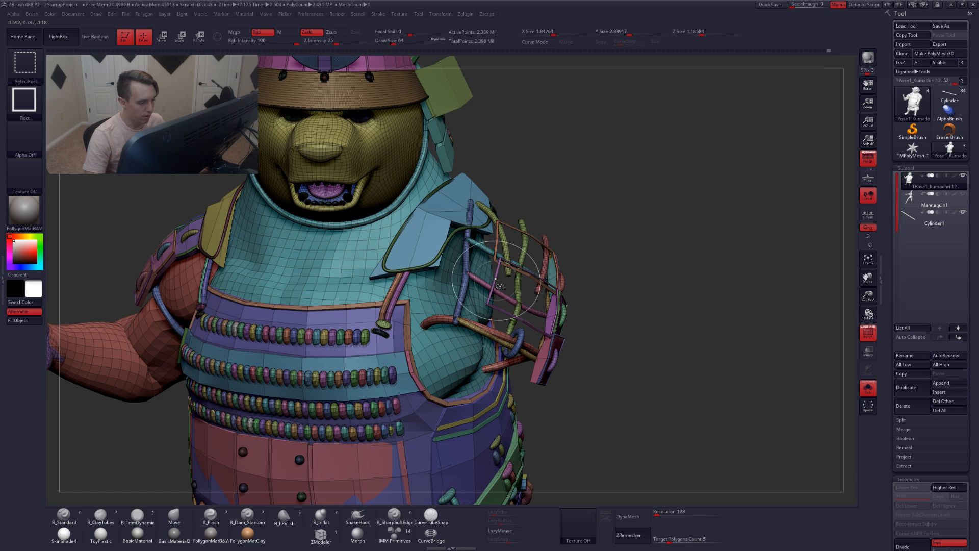
left_click(499, 260, "ctrl+alt+shift")
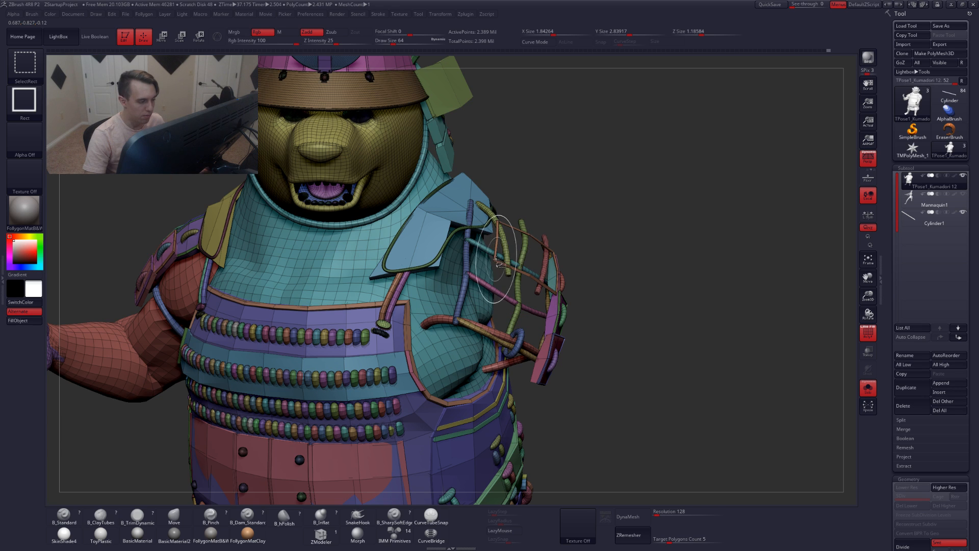
left_click(496, 258, "ctrl+alt+shift")
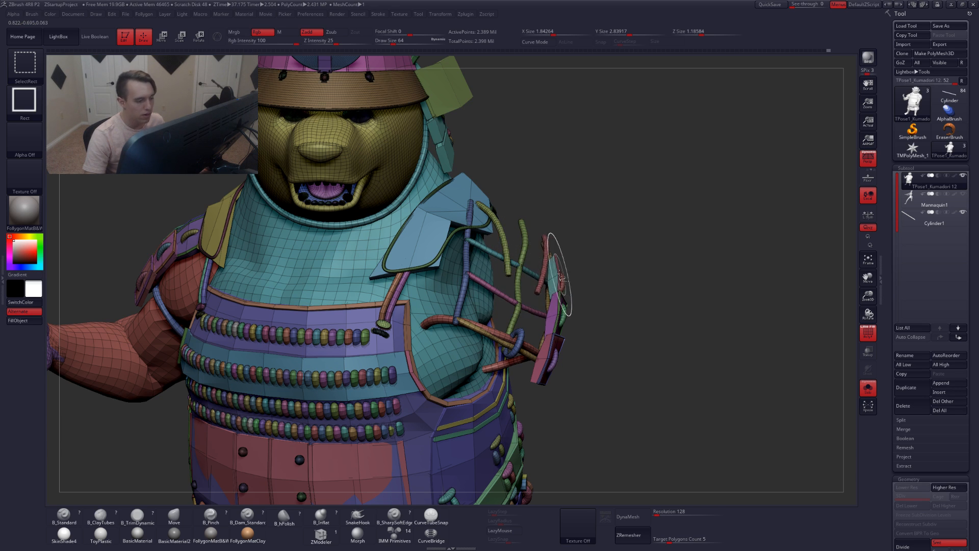
left_click_drag(630, 278, 555, 279)
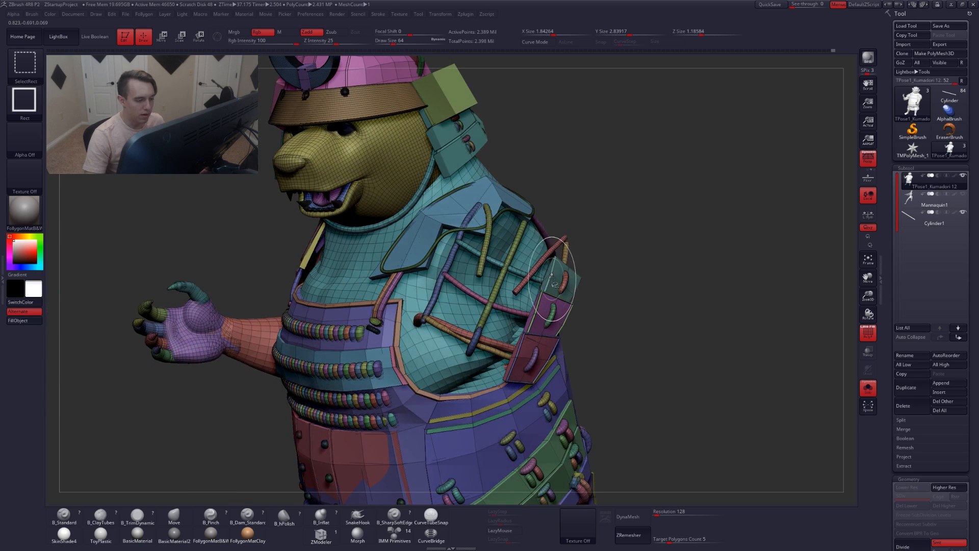
left_click(561, 285, "ctrl+alt+shift")
left_click(561, 284, "ctrl+alt+shift")
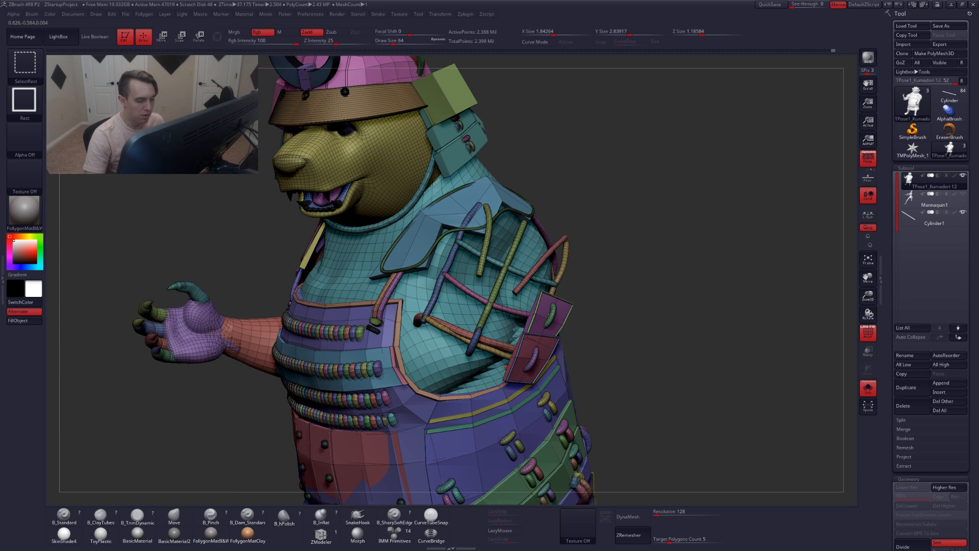
left_click(535, 317, "ctrl+alt+shift")
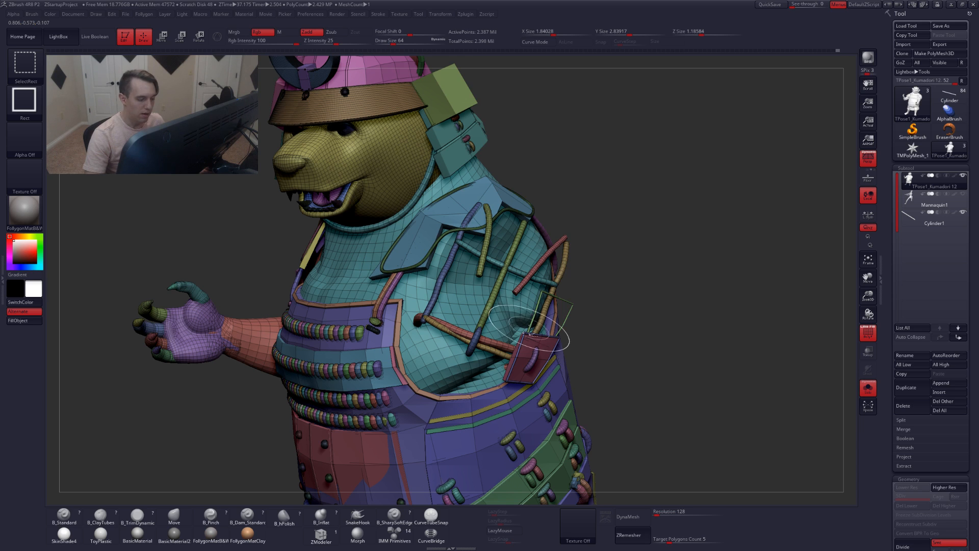
left_click(535, 350, "ctrl+alt+shift")
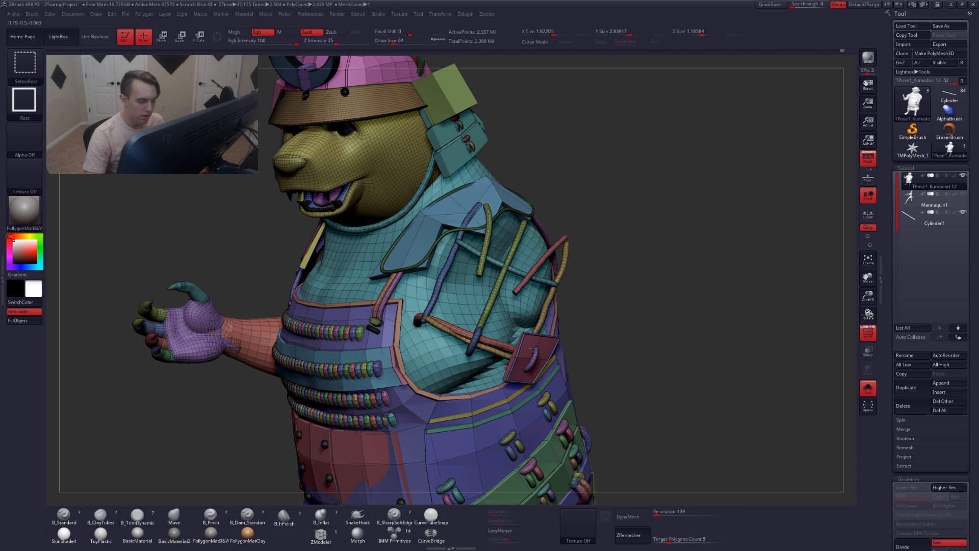
left_click(533, 354, "ctrl+alt+shift")
left_click(542, 349, "ctrl+alt+shift")
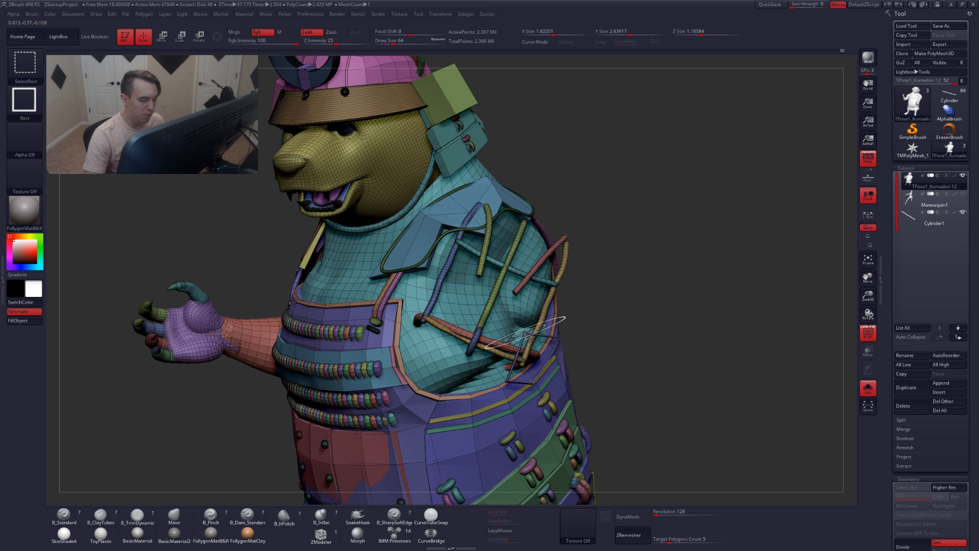
left_click(542, 314, "ctrl+alt+shift")
left_click(540, 289, "ctrl+alt+shift")
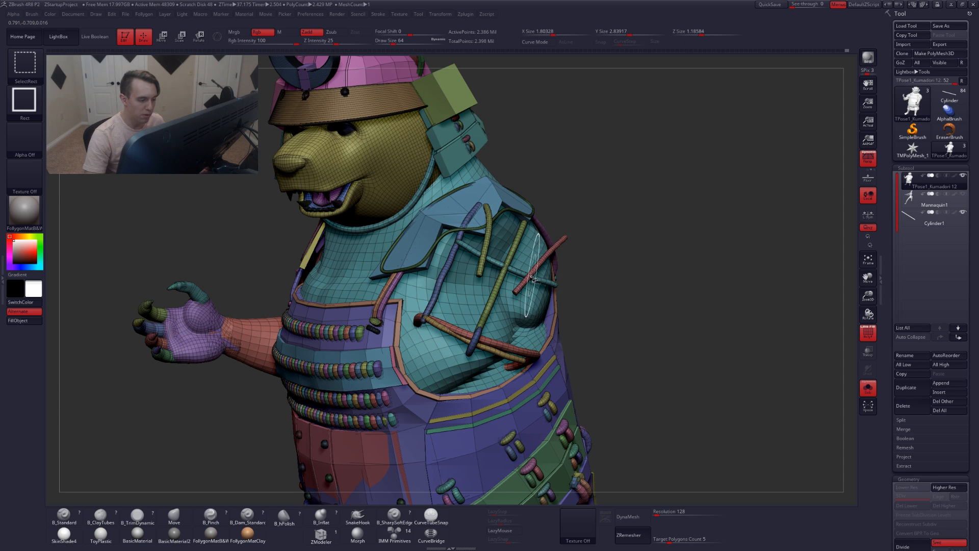
left_click(541, 266, "ctrl+alt+shift")
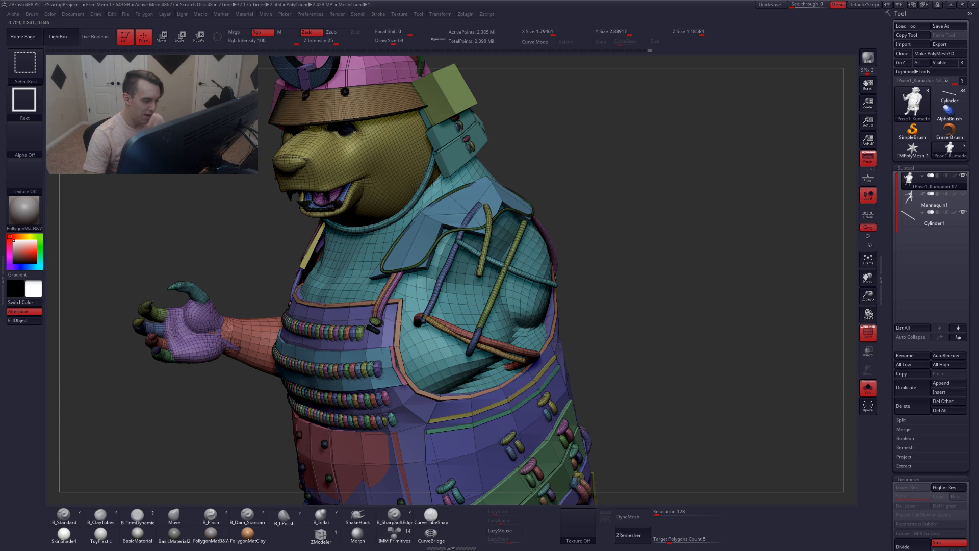
left_click(484, 263, "ctrl+alt+shift")
left_click(501, 270, "ctrl+alt+shift")
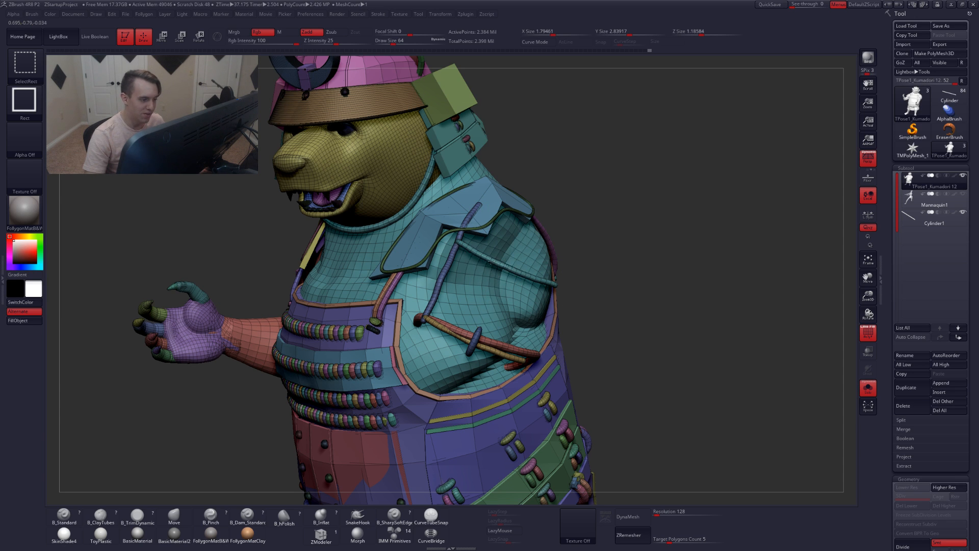
left_click(458, 251, "ctrl+alt+shift")
left_click(429, 304, "ctrl+alt+shift")
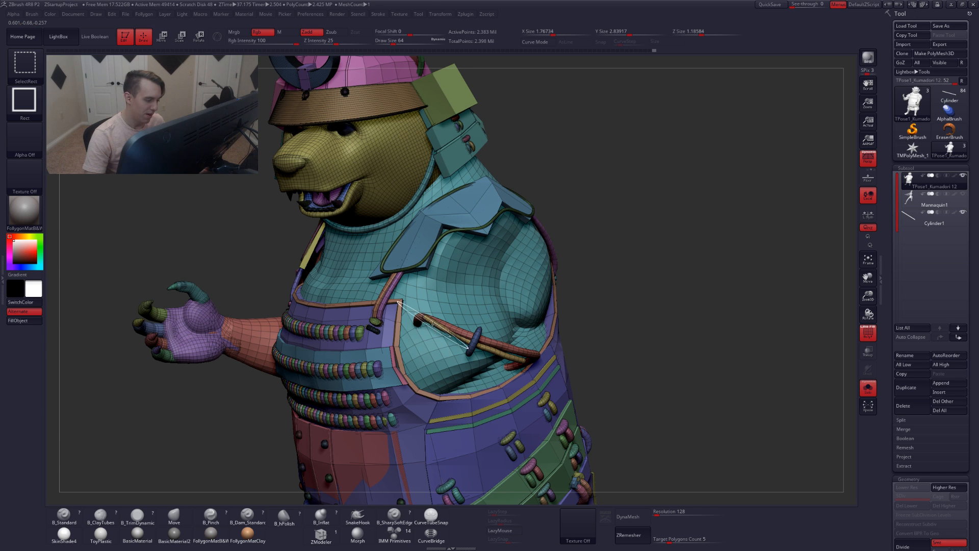
left_click(455, 331, "ctrl+alt+shift")
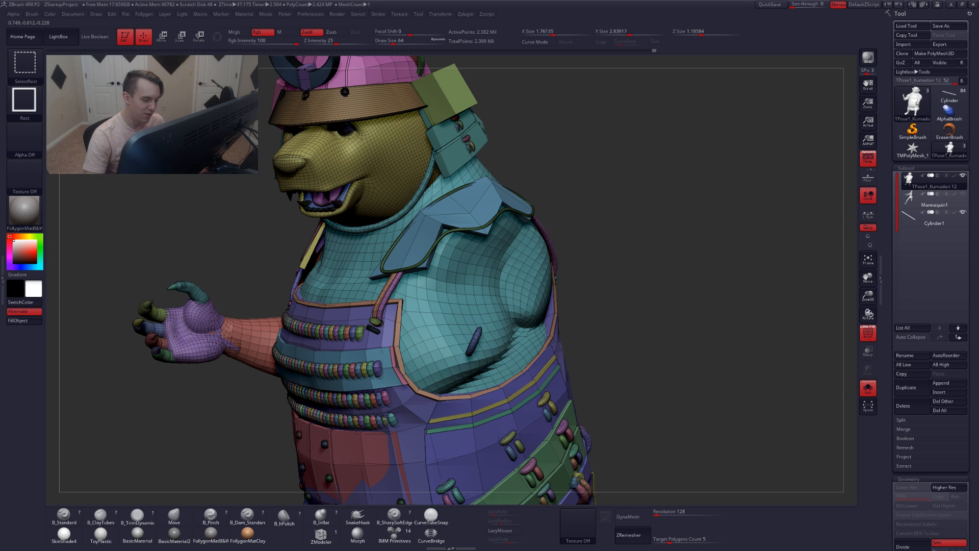
left_click(474, 341, "ctrl+alt+shift")
Isolate the exposed arm, make it a new polygroup, and unhide the rest of the character
mouse_move(545, 306)
right_mouse_down()
mouse_move(484, 307)
mouse_move(607, 315)
right_mouse_up()
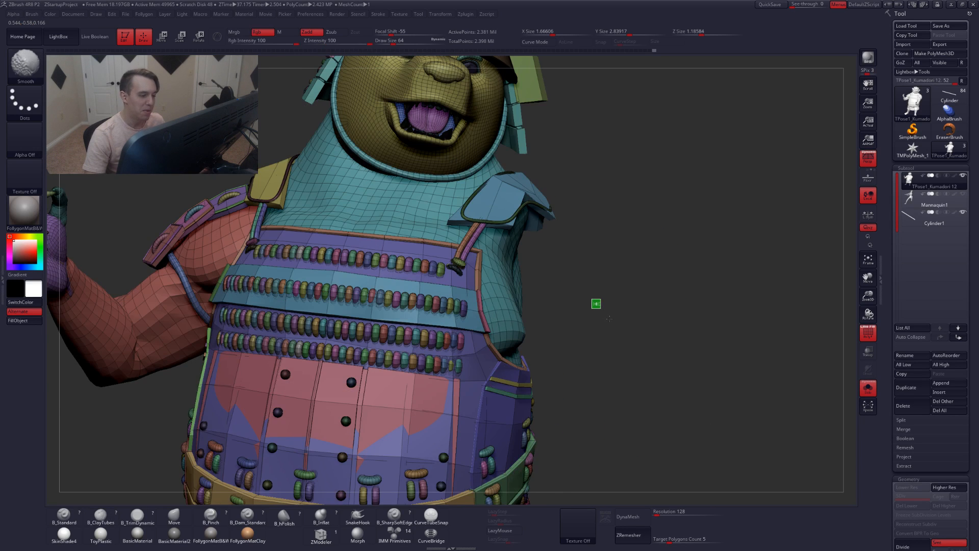
left_click_drag(609, 318, 612, 321, "ctrl+shift")
right_click_drag(611, 322, 603, 343, "ctrl")
right_click_drag(603, 343, 542, 286, "alt")
key("ctrl+w")
key("shift+f")
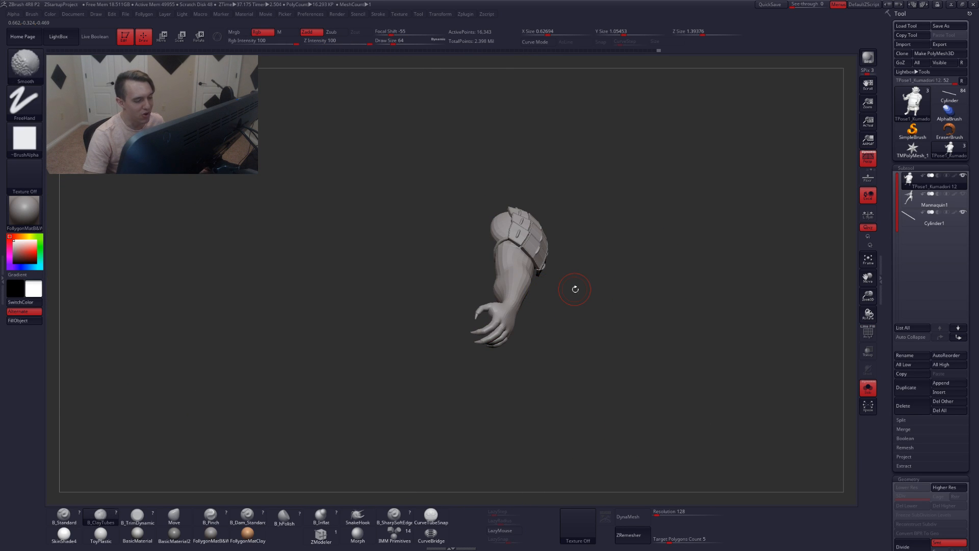
left_click(606, 283, "ctrl+shift")
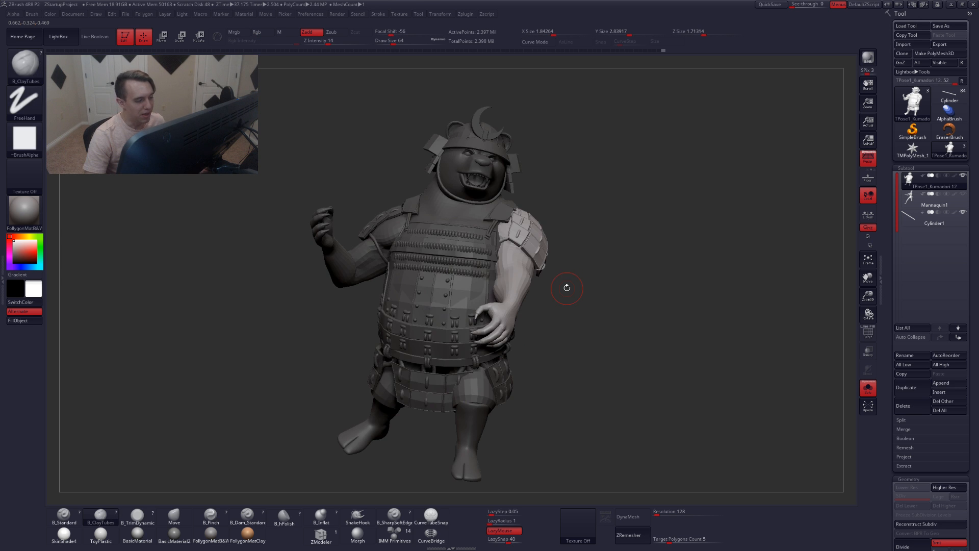
Select the staff subtool and reposition it against the hands with the Transpose rotate and move tools
right_click_drag(566, 287, 501, 290)
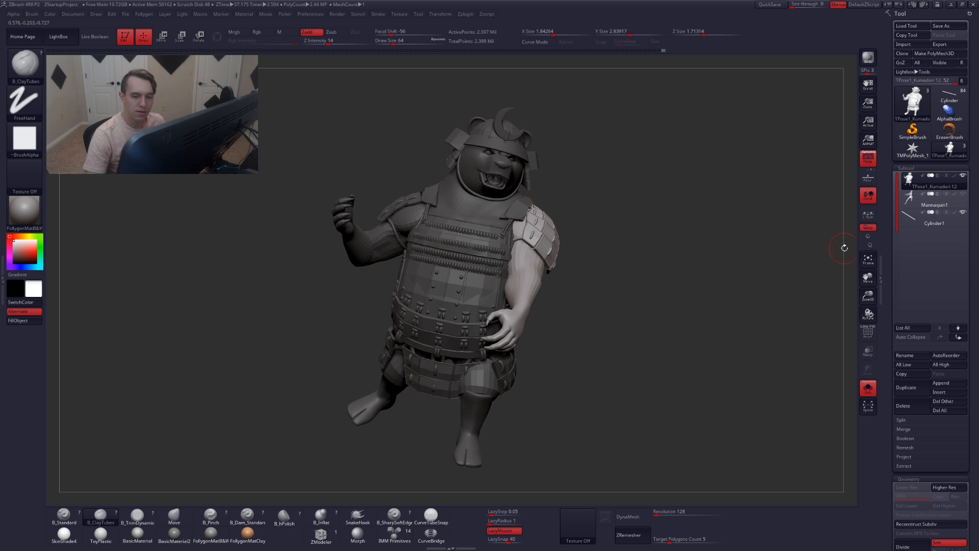
left_click(934, 218)
right_click_drag(546, 291, 473, 318)
key("alt+s")
key("r")
left_click_drag(367, 205, 460, 175)
key("w")
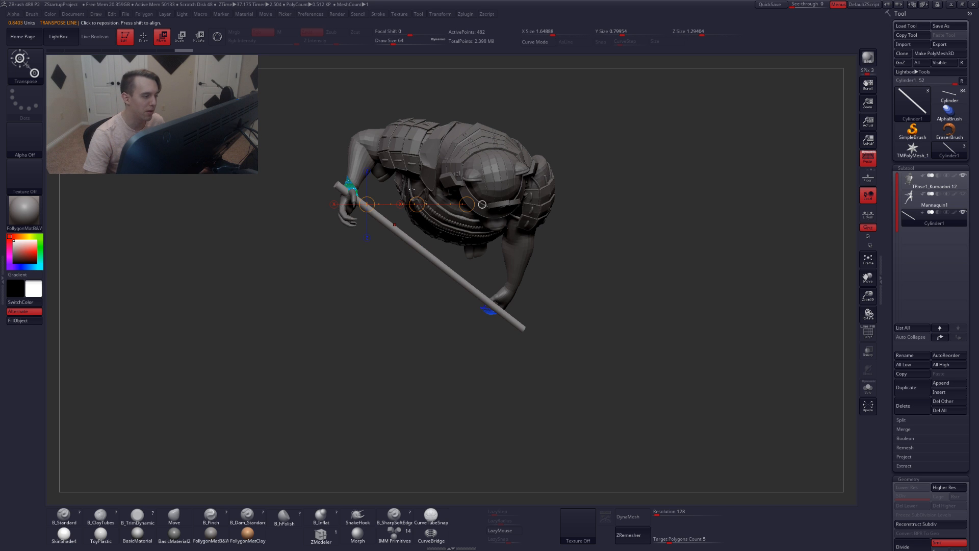
right_click_drag(411, 189, 417, 209, "ctrl")
left_click_drag(423, 198, 395, 193)
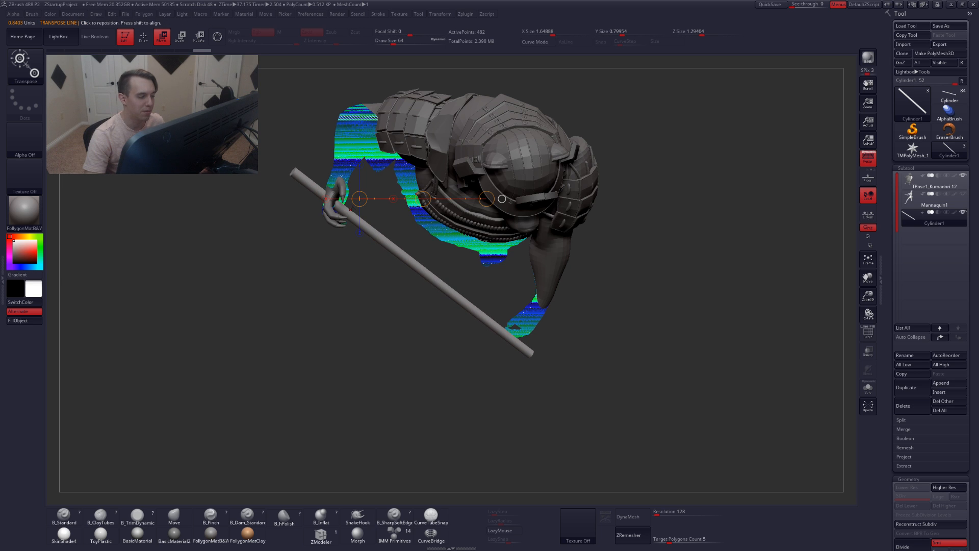
Rotate and move the staff with the Transpose tools so it lies between the bear's two hands
mouse_move(501, 198)
left_mouse_down()
mouse_move(552, 378)
mouse_move(528, 280)
left_mouse_up()
key("q")
right_click_drag(527, 280, 519, 255)
right_click_drag(519, 301, 518, 258, "alt")
key("r")
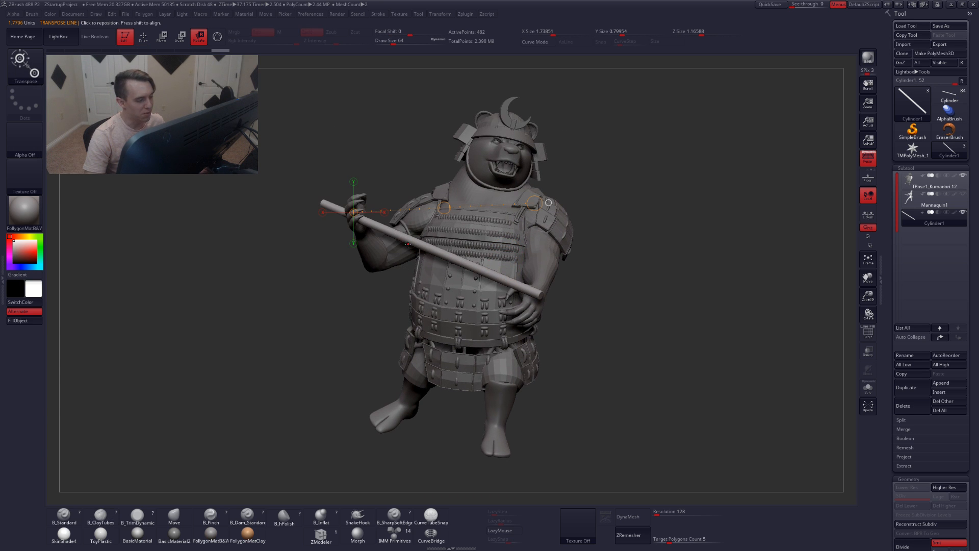
left_click_drag(548, 202, 532, 306)
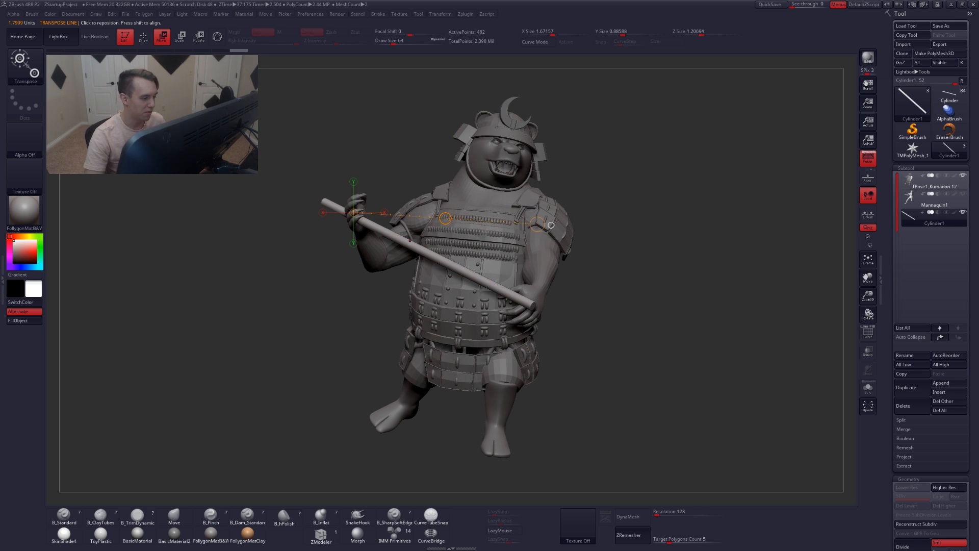
left_click_drag(445, 218, 455, 219)
right_click_drag(469, 217, 494, 268)
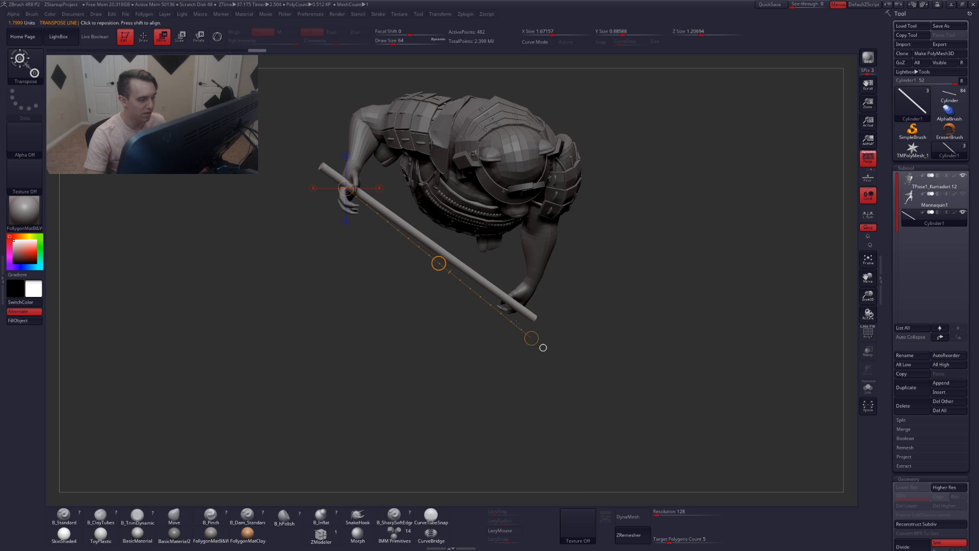
right_click_drag(436, 291, 423, 238)
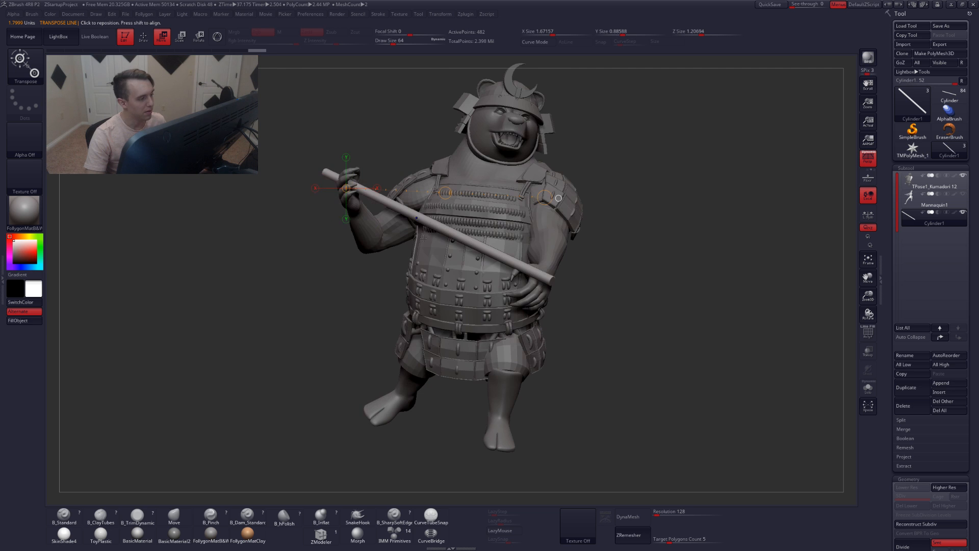
left_click_drag(428, 225, 427, 312)
left_click_drag(430, 262, 431, 256)
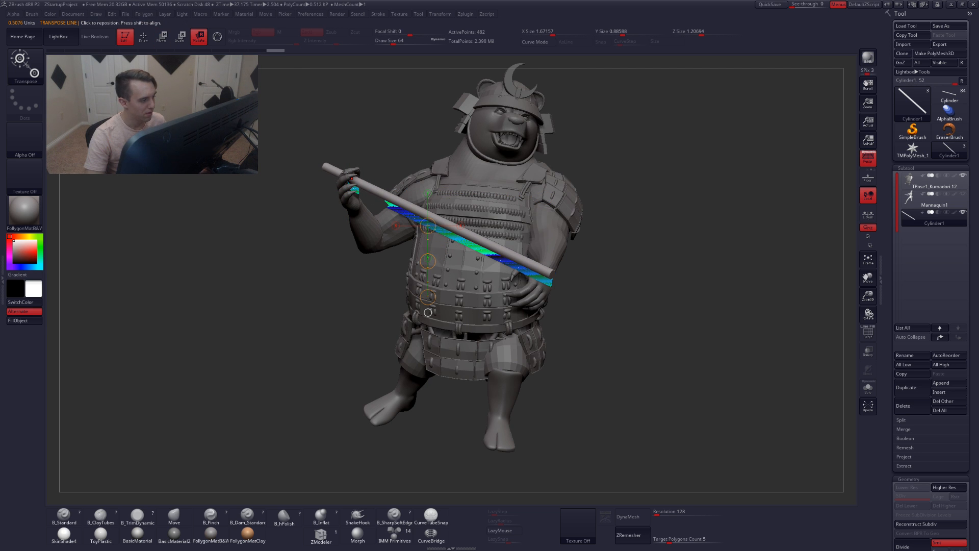
mouse_move(351, 179)
left_mouse_down()
mouse_move(617, 288)
mouse_move(614, 323)
mouse_move(538, 328)
mouse_move(574, 329)
left_mouse_up()
key("q")
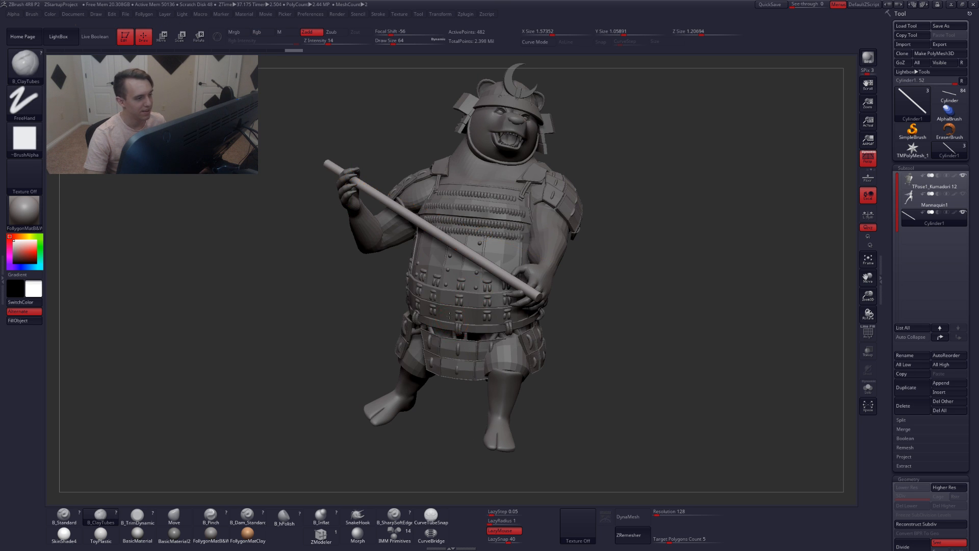
Select the bear character subtool again, passing over the mannequin subtool
right_click_drag(433, 326, 431, 288, "ctrl")
right_click_drag(475, 257, 471, 313)
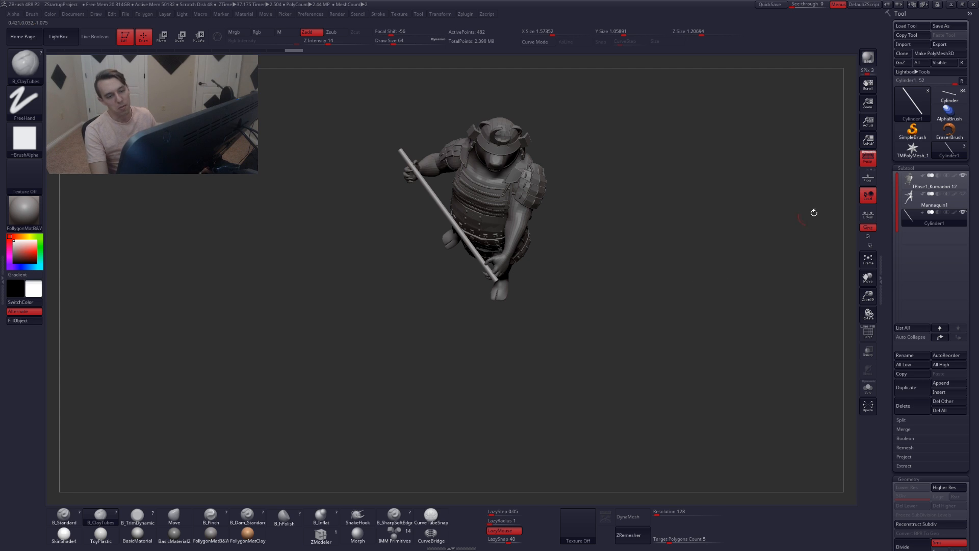
left_click(917, 200)
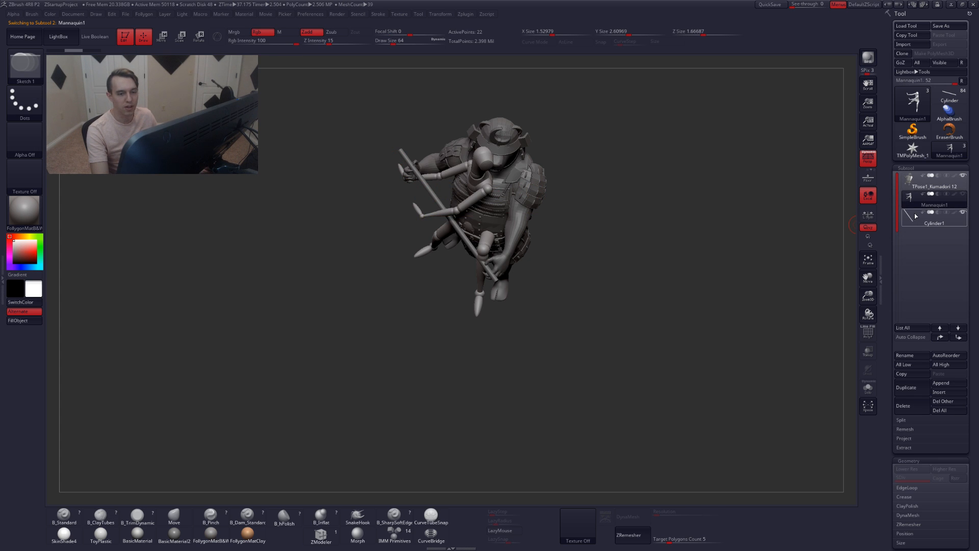
left_click(918, 180)
Rotate the bear's unmasked left arm with the Transpose rotate tool so its hand reaches the staff
left_click_drag(644, 247, 635, 220)
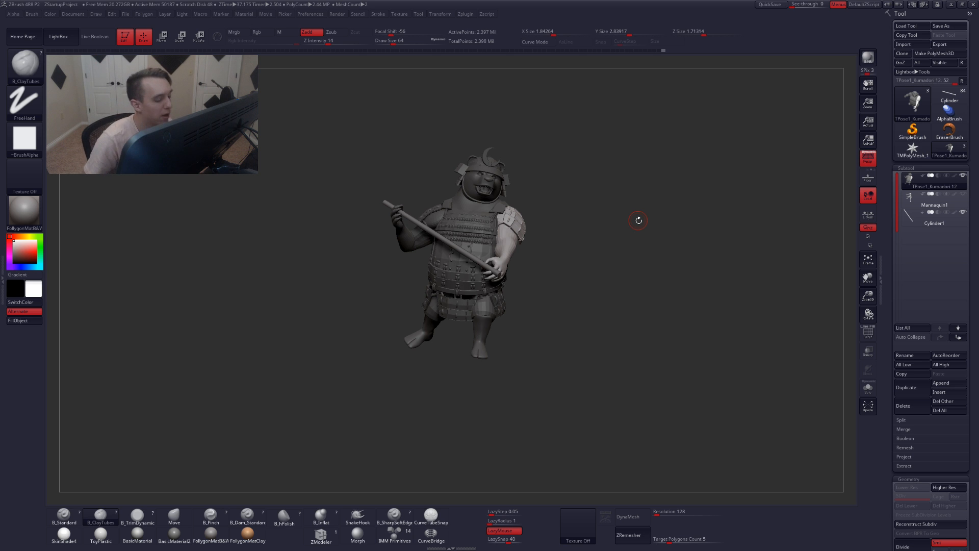
mouse_move(531, 235)
right_mouse_down()
mouse_move(515, 248)
mouse_move(538, 265)
right_mouse_up()
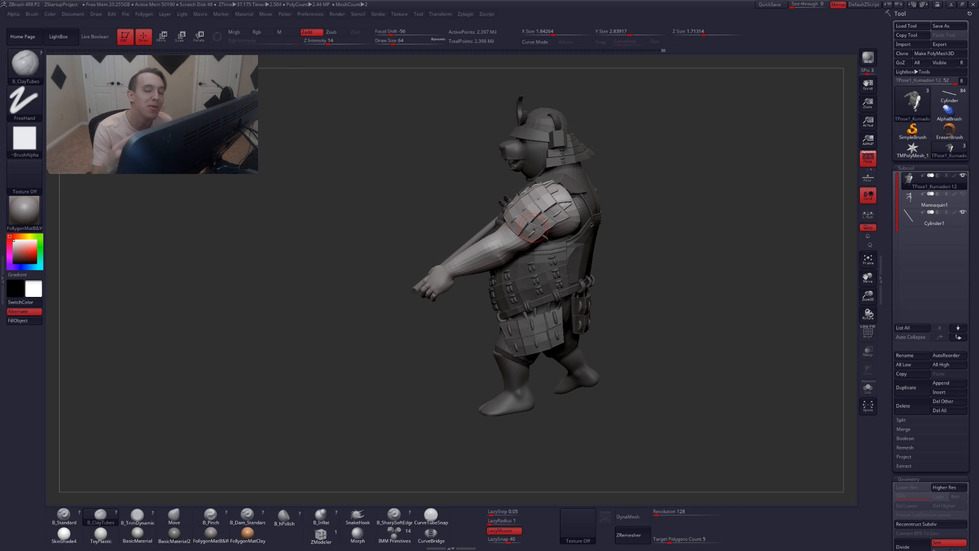
right_click_drag(436, 268, 523, 289)
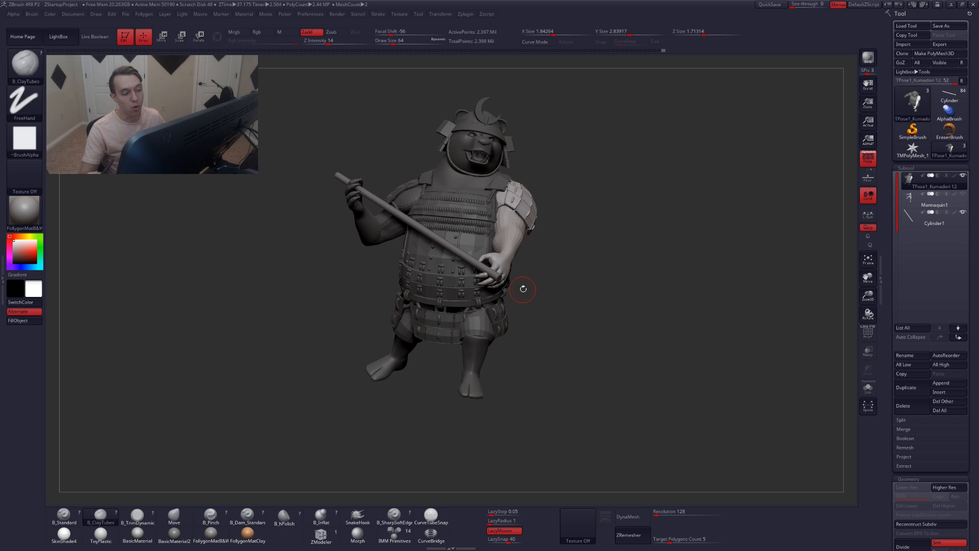
left_click_drag(531, 278, 499, 278)
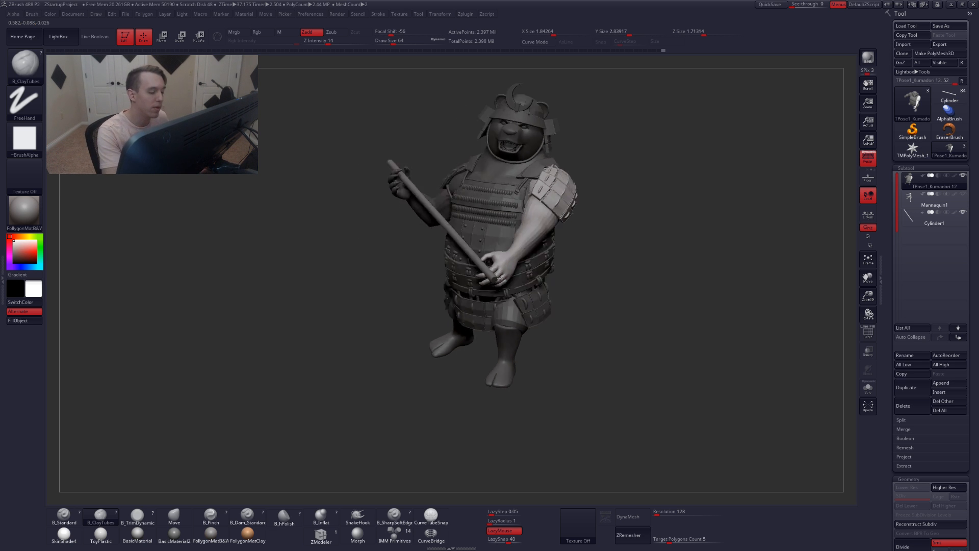
right_click_drag(499, 278, 413, 305)
key("r")
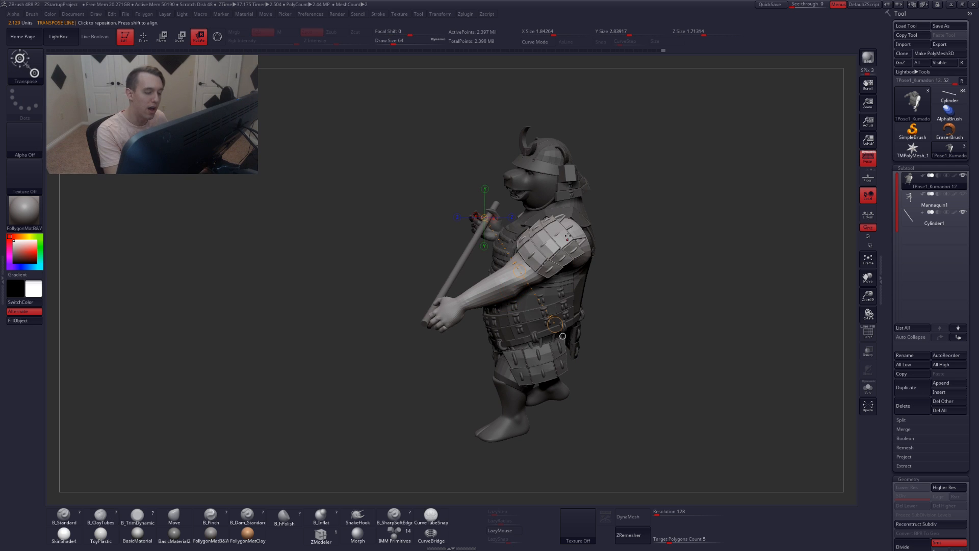
right_click_drag(384, 350, 451, 409)
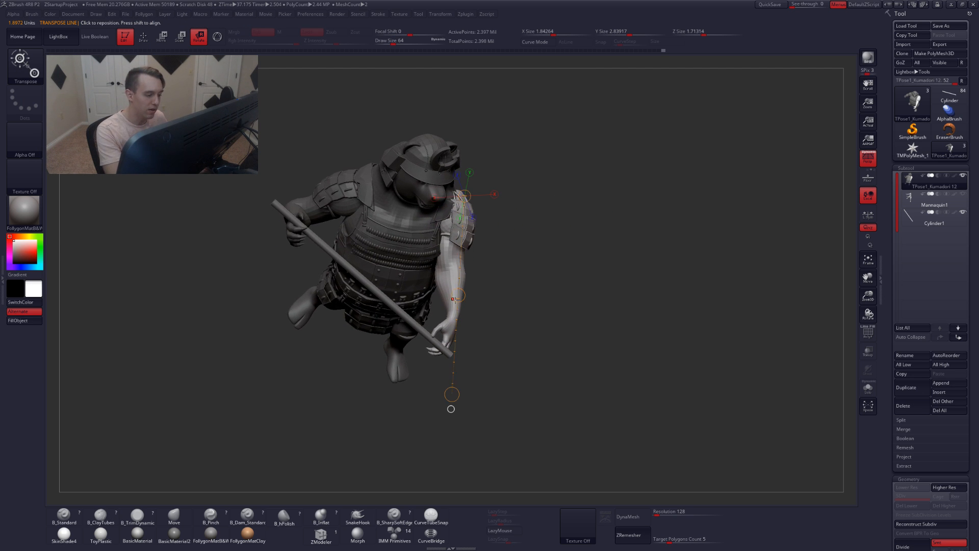
left_click_drag(464, 297, 449, 299)
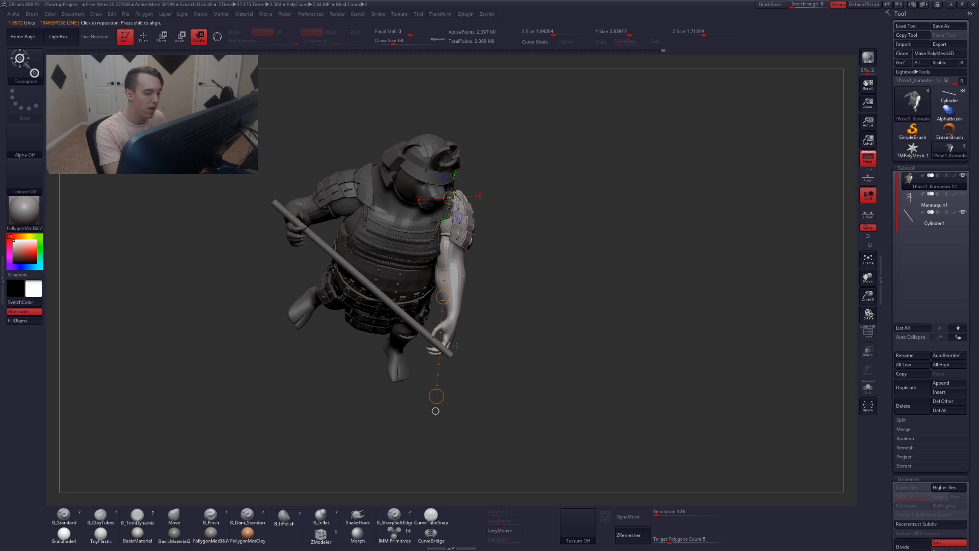
left_click_drag(437, 396, 447, 397)
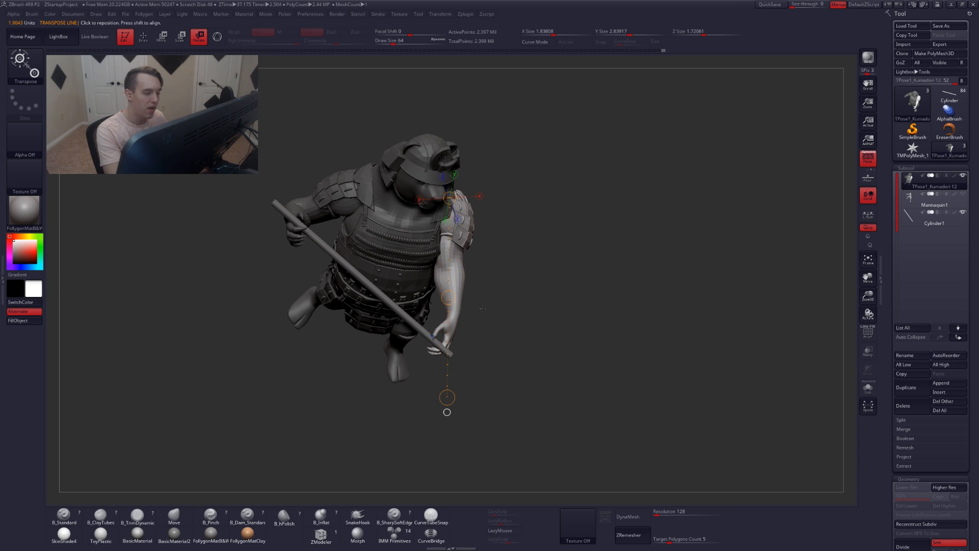
right_click_drag(437, 329, 479, 363)
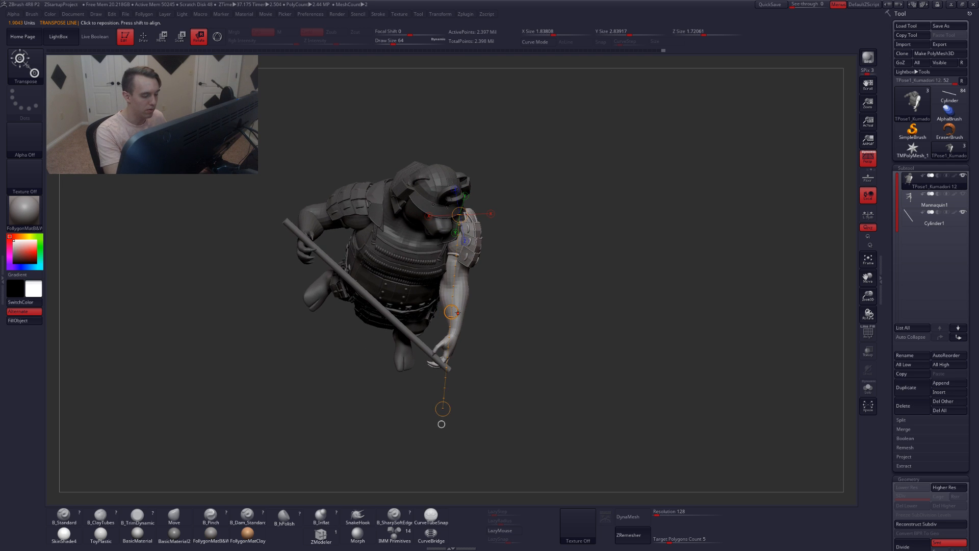
left_click_drag(461, 311, 460, 267)
left_click_drag(462, 170, 460, 168)
right_click_drag(477, 168, 413, 189)
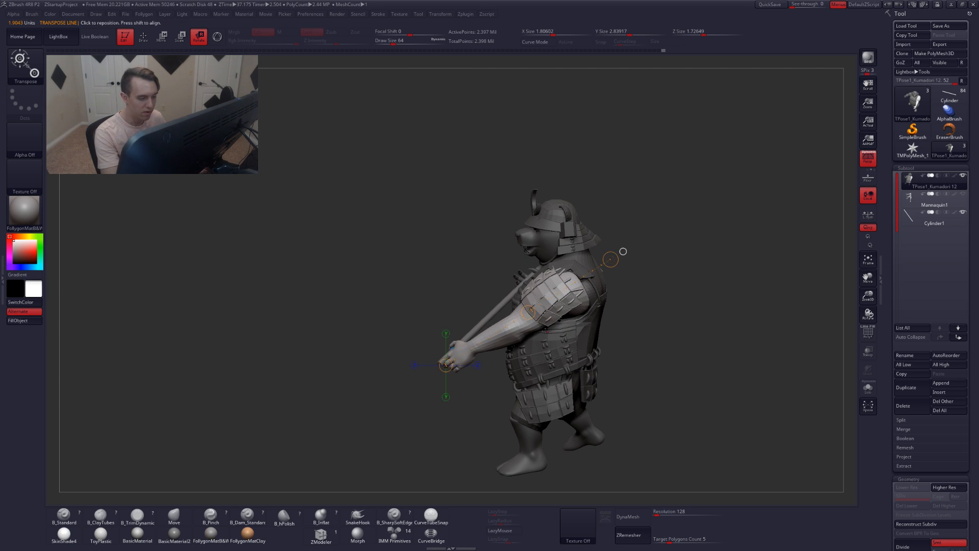
right_click_drag(623, 251, 553, 244)
right_click_drag(575, 331, 537, 348)
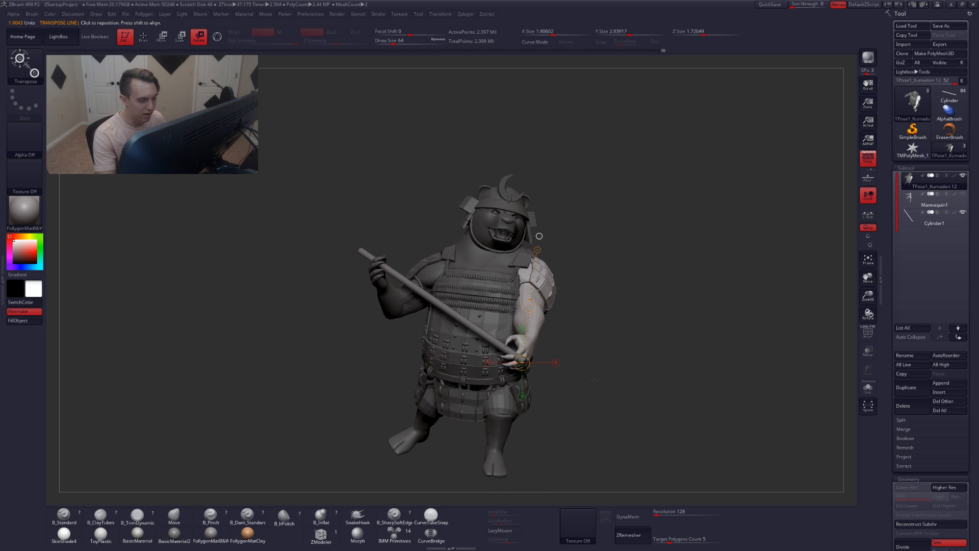
Reposition the unmasked arm with the Transpose move tool
key("w")
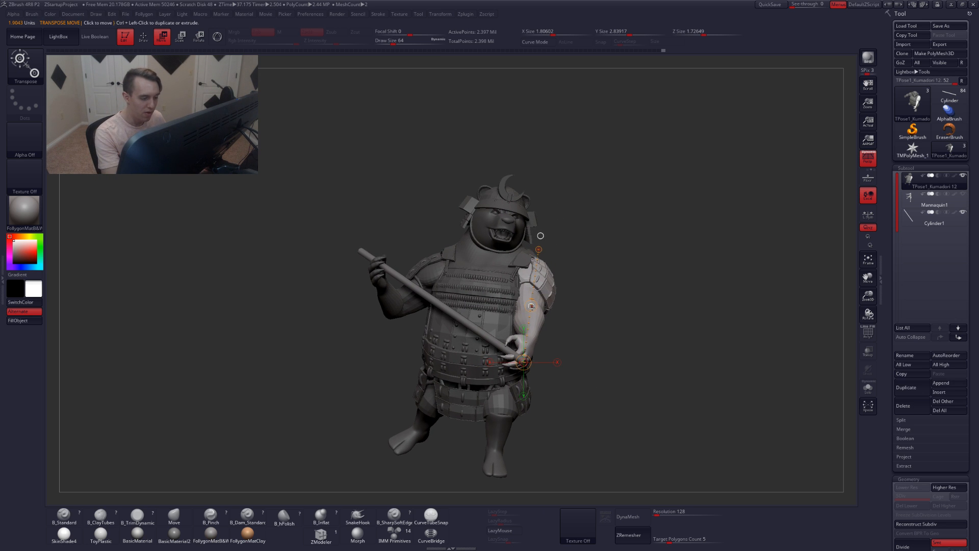
left_click_drag(530, 306, 533, 307)
mouse_move(531, 306)
right_mouse_down()
mouse_move(610, 317)
mouse_move(540, 318)
right_mouse_up()
mouse_move(576, 308)
left_mouse_down()
mouse_move(590, 343)
mouse_move(581, 328)
left_mouse_up()
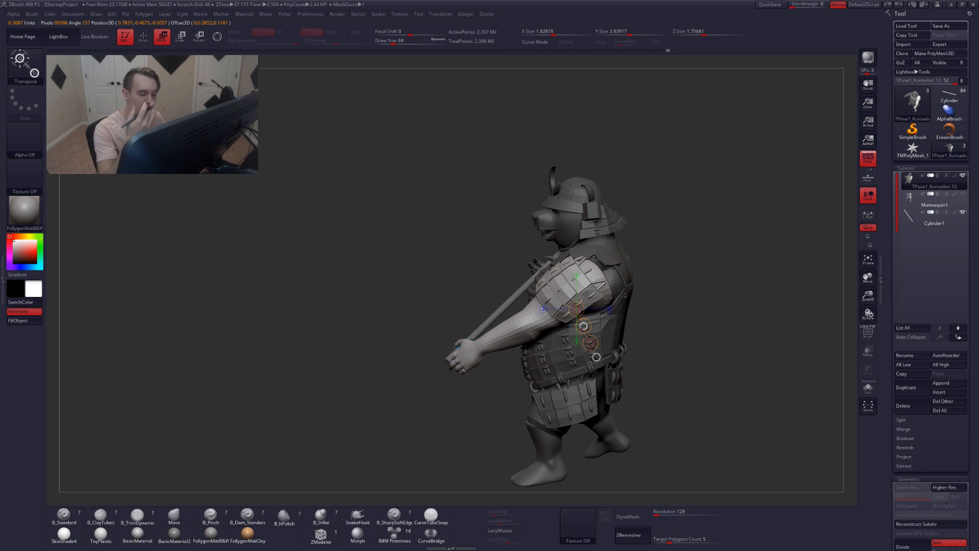
Move the arm slightly further into place with Transpose move and clear the mask
key("q")
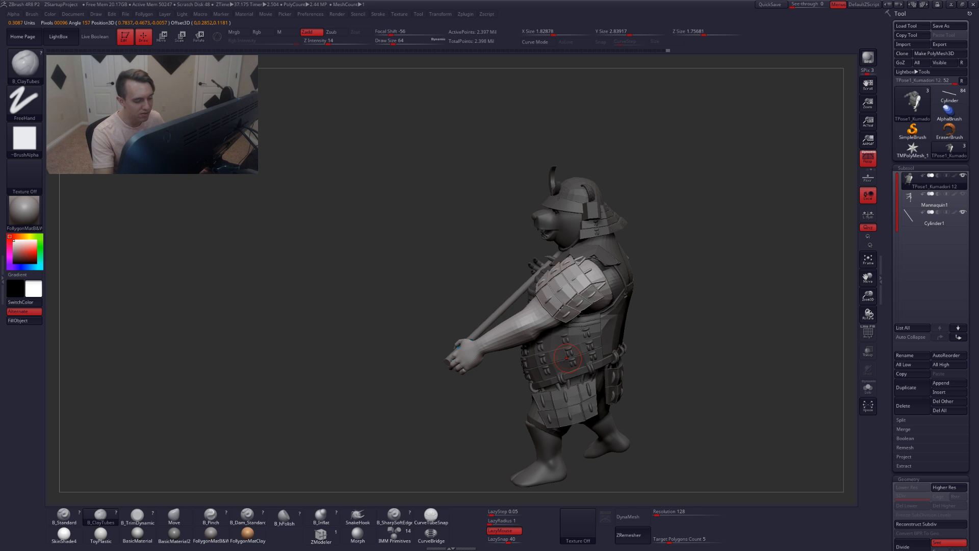
left_click_drag(632, 392, 673, 395)
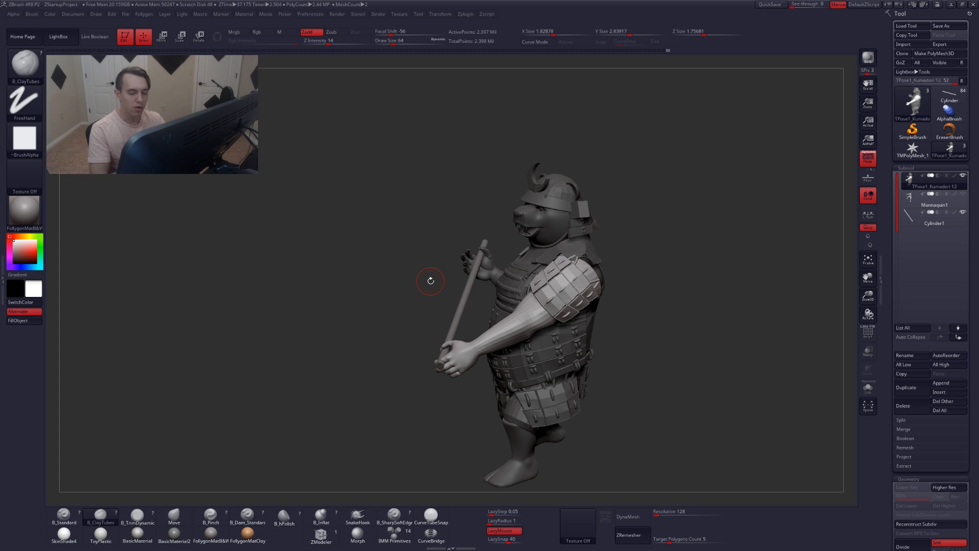
left_click_drag(430, 281, 585, 389)
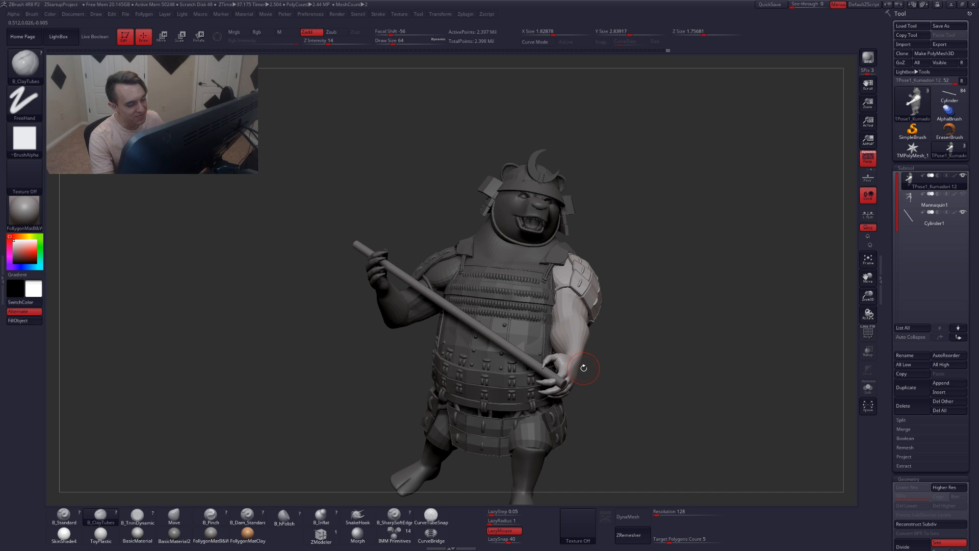
mouse_move(594, 358)
left_mouse_down()
mouse_move(573, 377)
mouse_move(592, 369)
left_mouse_up()
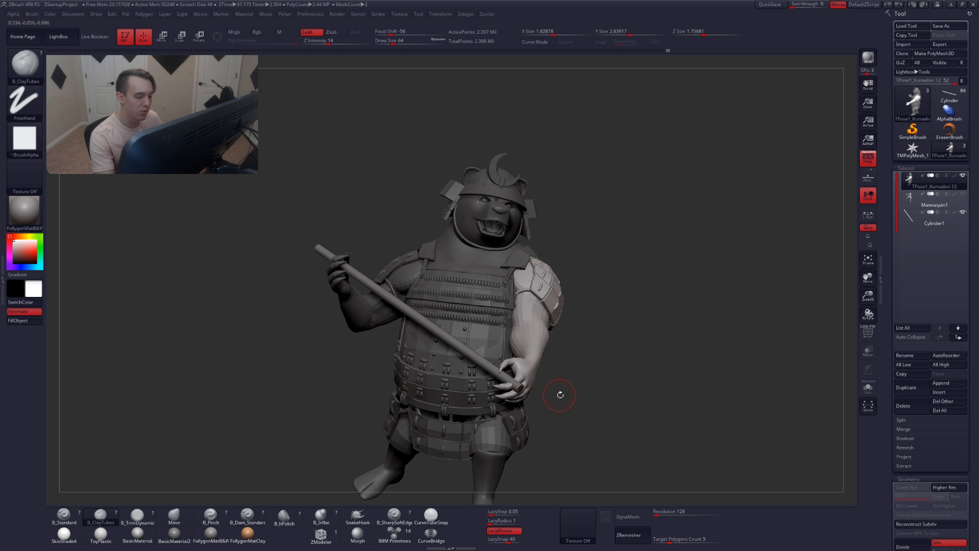
mouse_move(560, 394)
left_mouse_down()
mouse_move(609, 374)
mouse_move(581, 380)
mouse_move(590, 383)
mouse_move(584, 399)
left_mouse_up()
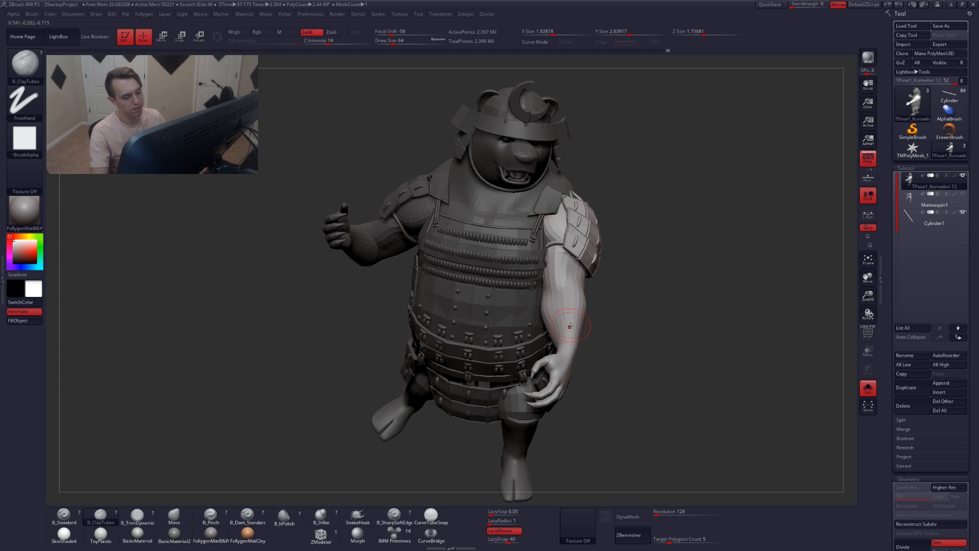
key("w")
left_click_drag(577, 309, 504, 247, "ctrl")
key("q")
left_click(690, 332, "ctrl")
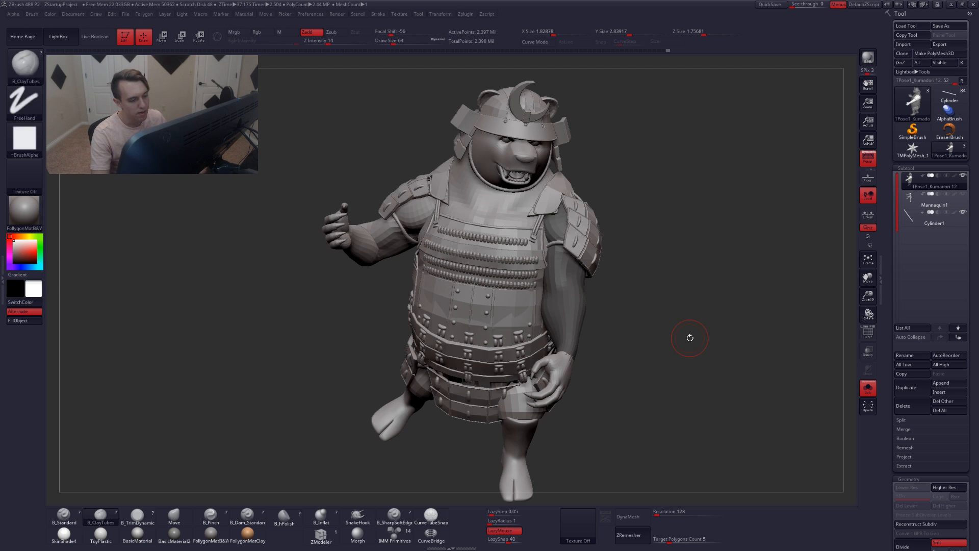
With polygroups shown, isolate the arm polygroup and frame it for masking
key("shift+f")
left_click(565, 305, "ctrl+shift")
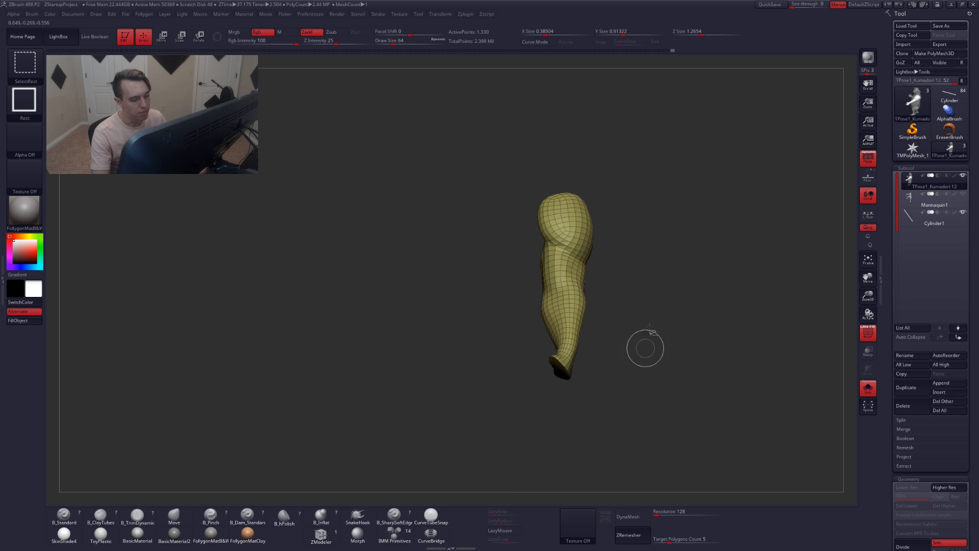
left_click_drag(543, 298, 546, 289)
key("shift+f")
key("f")
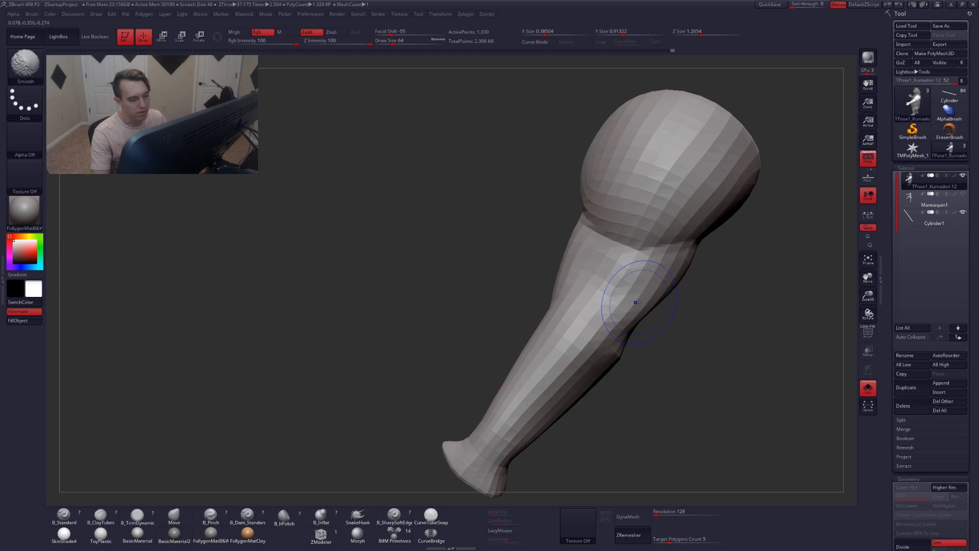
key("shift+f")
right_click_drag(616, 301, 623, 277)
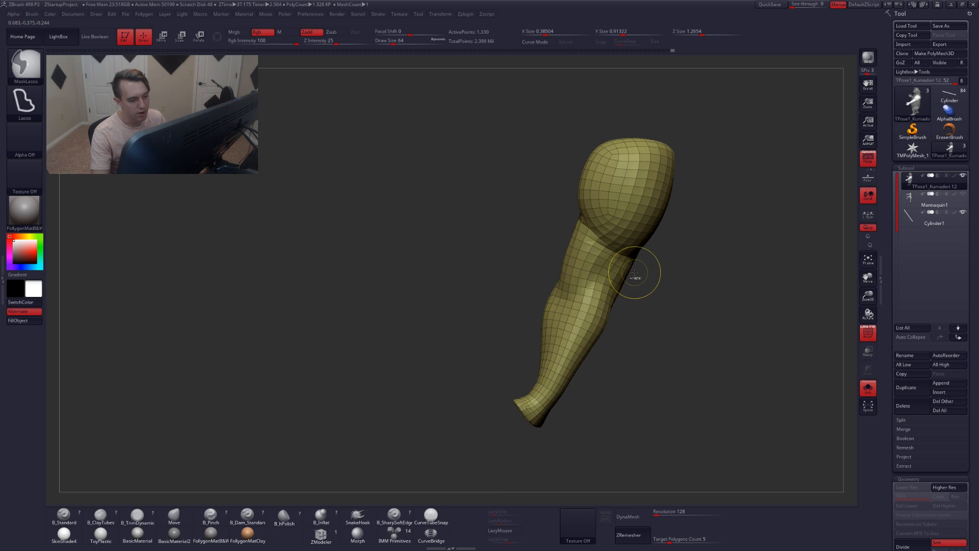
Mask part of the isolated arm with MaskLasso and unhide the rest of the character
mouse_move(639, 265)
left_mouse_down("ctrl")
mouse_move(604, 249)
mouse_move(470, 463)
mouse_move(630, 434)
left_mouse_up("ctrl")
mouse_move(556, 285)
right_mouse_down()
mouse_move(629, 284)
mouse_move(585, 285)
mouse_move(654, 304)
mouse_move(607, 307)
mouse_move(623, 336)
mouse_move(614, 317)
right_mouse_up()
key("shift+f")
right_click_drag(618, 351, 641, 312, "alt")
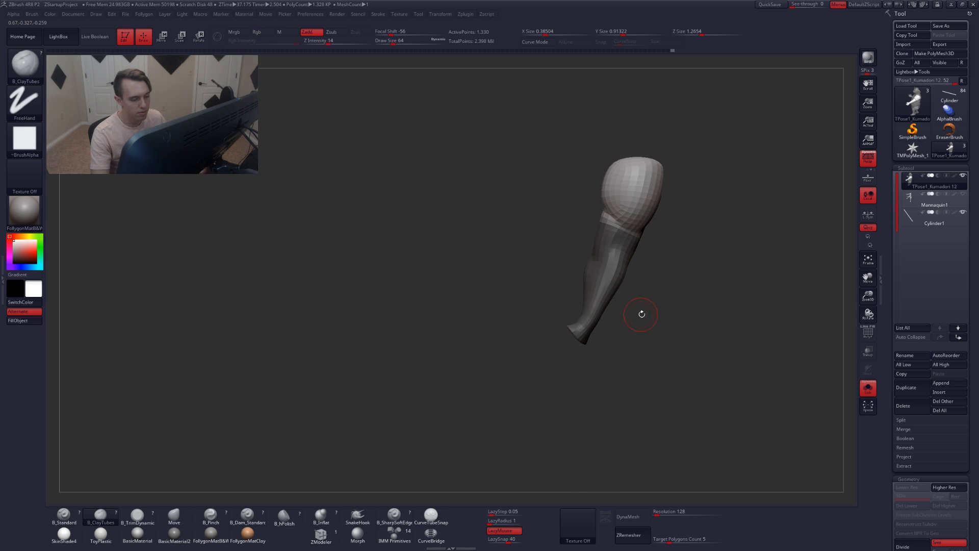
left_click_drag(653, 321, 672, 359, "ctrl+shift")
right_click_drag(589, 337, 625, 340)
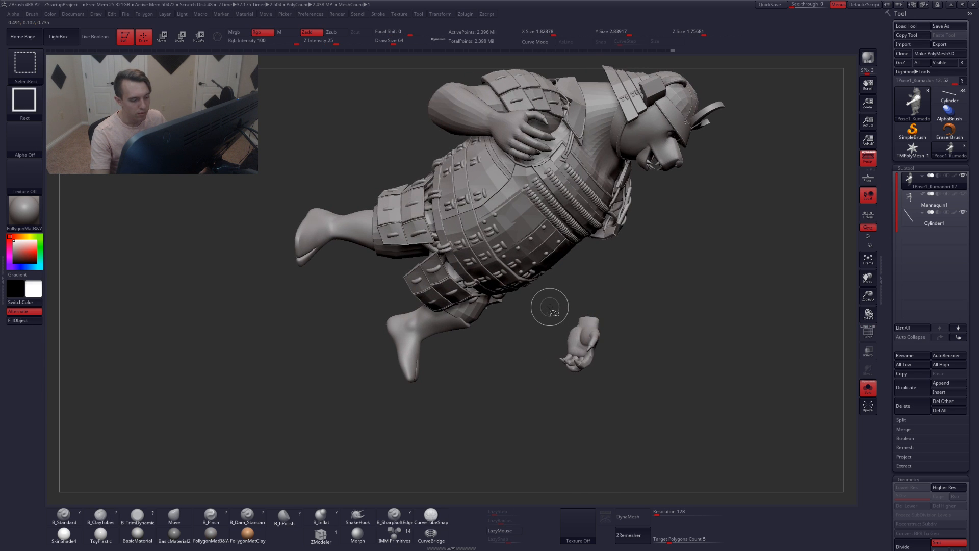
Invert the mask so only the arm remains unmasked
left_click_drag(549, 305, 620, 442, "ctrl+shift")
mouse_move(649, 389)
left_mouse_down("ctrl+shift")
mouse_move(643, 312)
mouse_move(492, 278)
left_mouse_up("ctrl+shift")
right_click_drag(585, 314, 630, 323)
left_click(561, 289, "ctrl+shift")
key("ctrl+i")
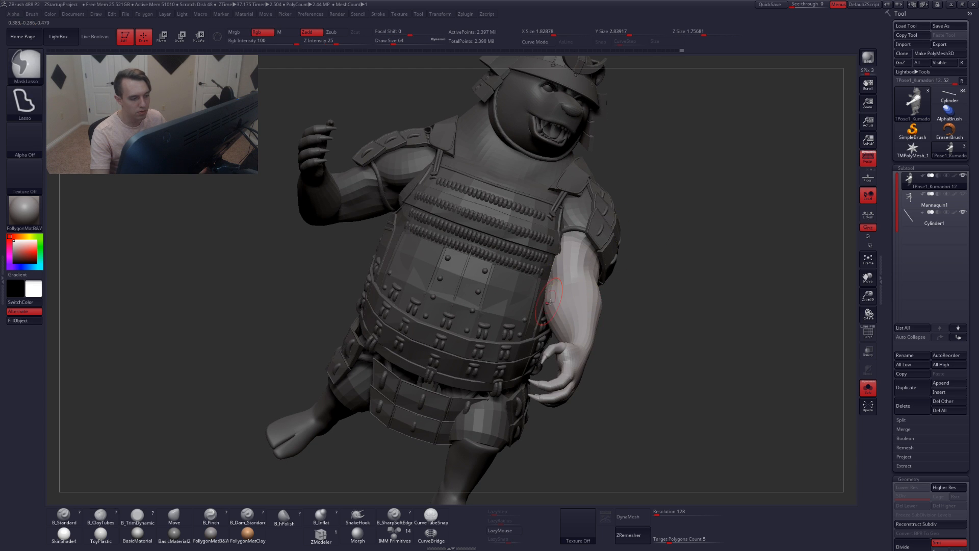
Draw a Transpose rotate line from the shoulder down the arm and swing the arm so its hand reaches the staff
mouse_move(548, 303)
right_mouse_down()
mouse_move(586, 329)
mouse_move(572, 249)
right_mouse_up()
key("r")
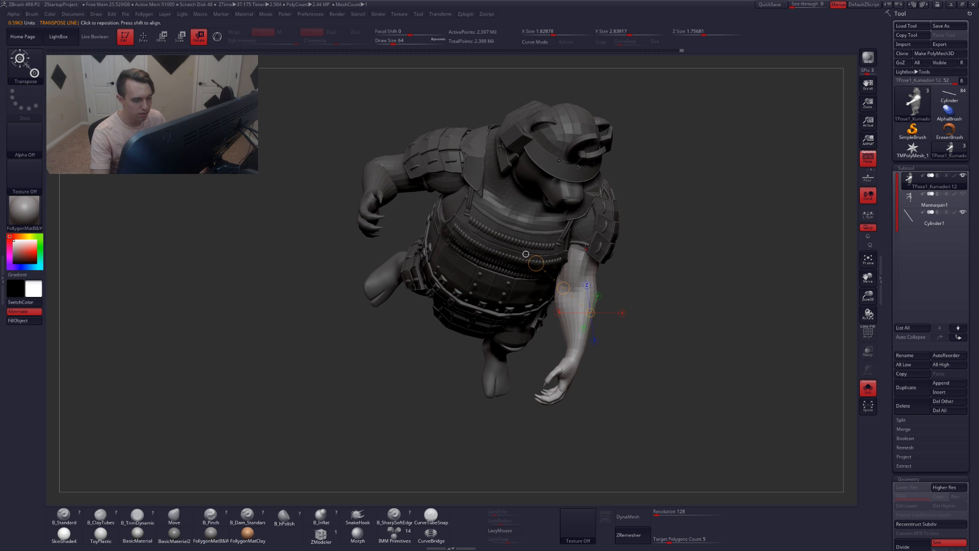
left_click_drag(582, 245, 558, 456)
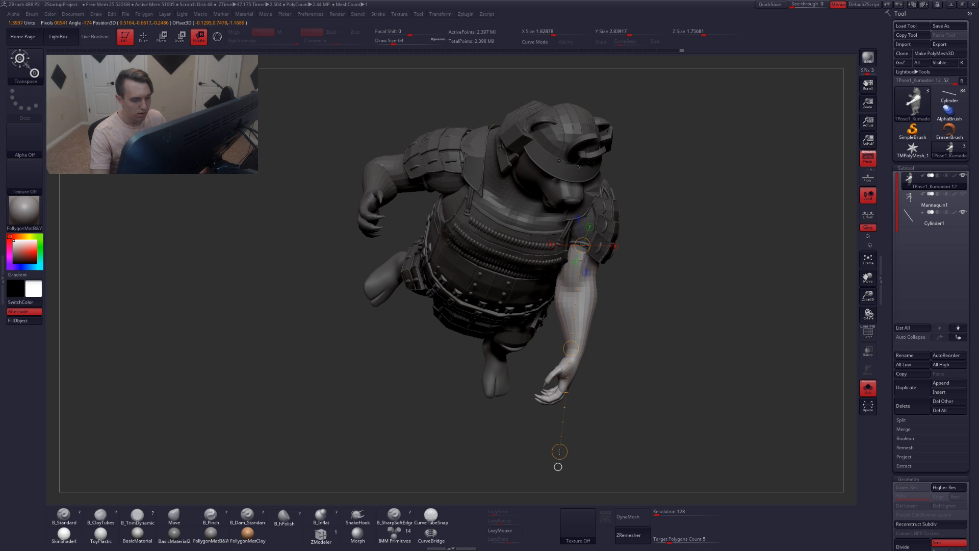
right_click_drag(567, 381, 566, 381)
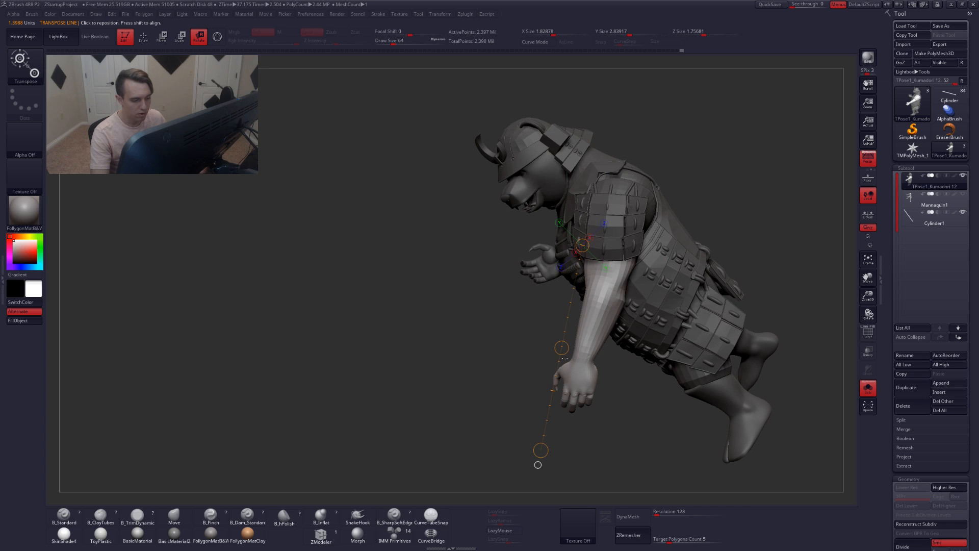
left_click_drag(537, 465, 499, 410)
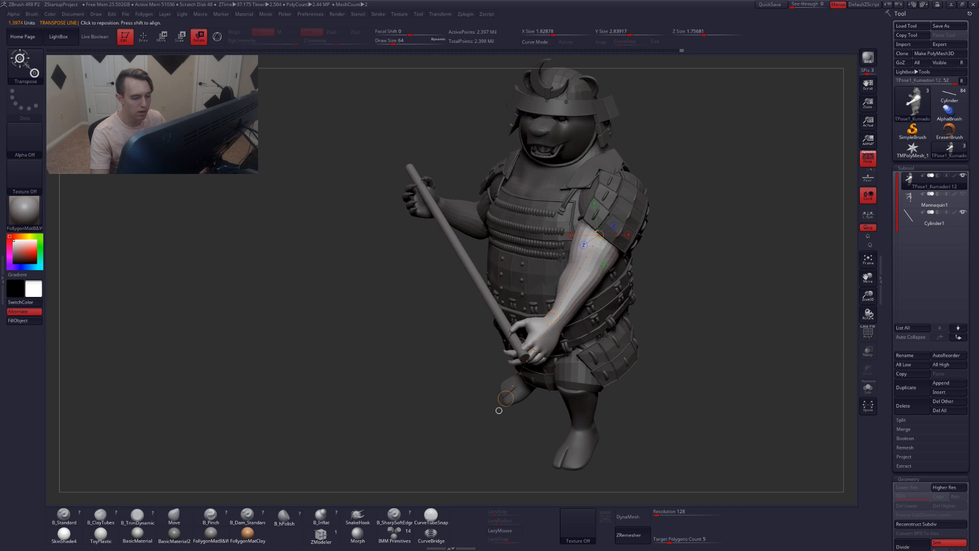
Refine the arm's rotation with Transpose, undoing one attempt and spinning the forearm so the hand rests on the belly
key("alt+s")
mouse_move(552, 317)
left_mouse_down()
mouse_move(592, 294)
mouse_move(550, 337)
left_mouse_up()
left_click_drag(499, 411, 680, 432)
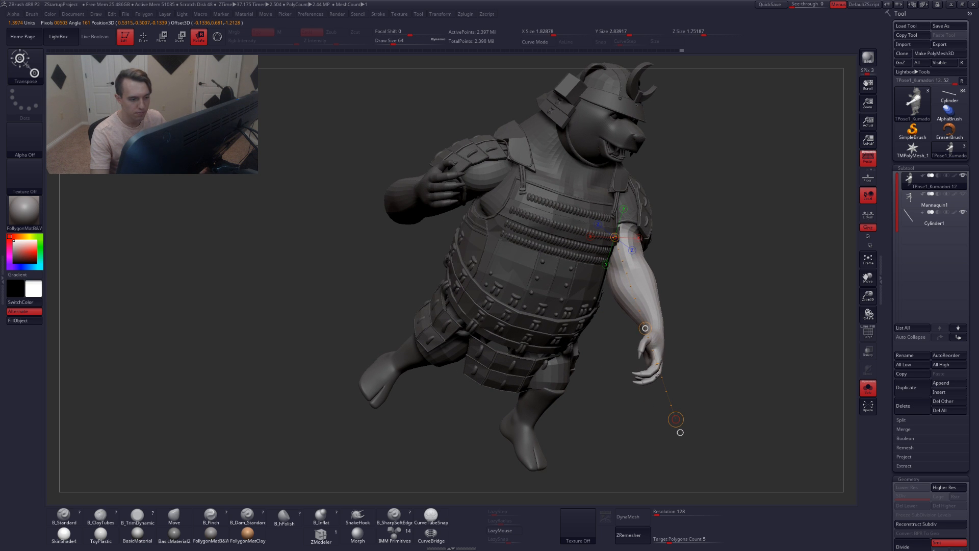
left_click_drag(677, 415, 610, 417)
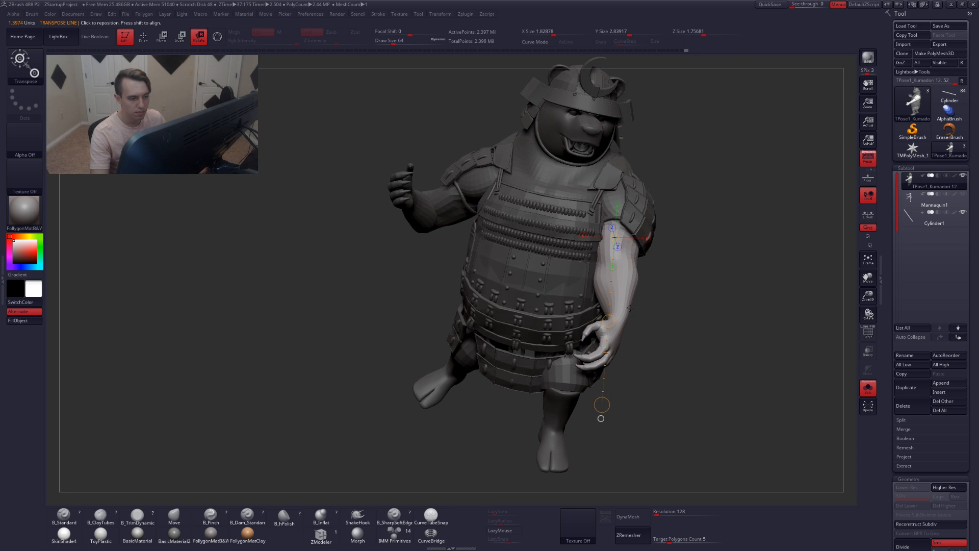
key("ctrl+z")
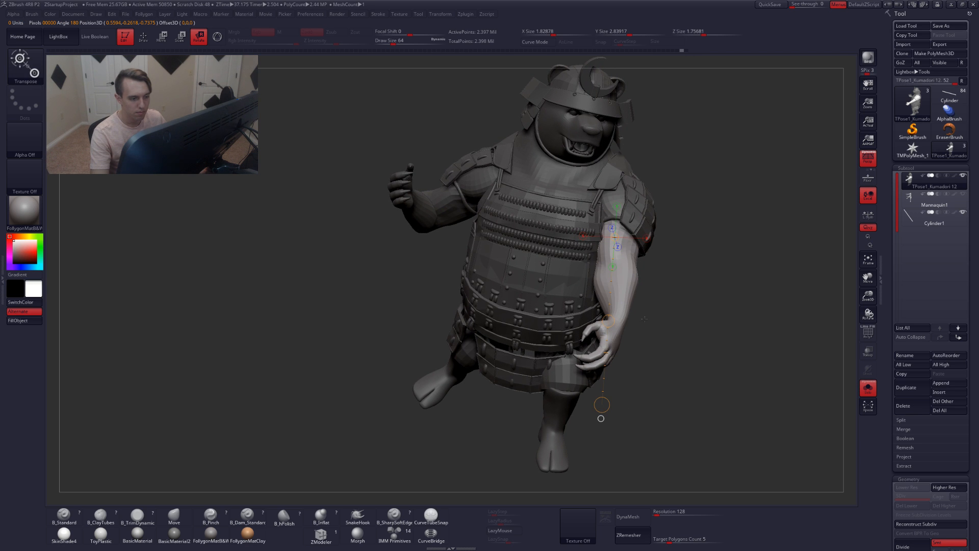
left_click_drag(601, 299, 659, 356)
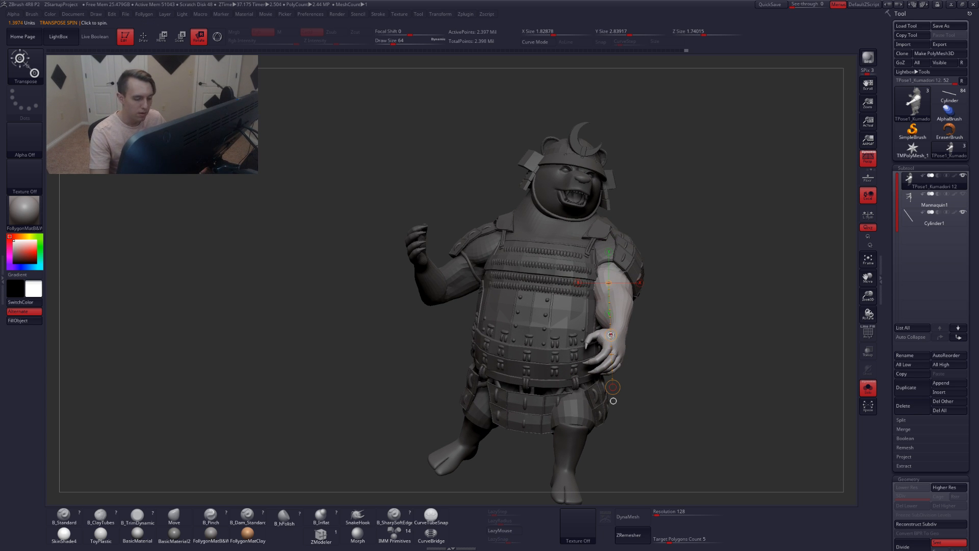
left_click_drag(615, 347, 618, 348)
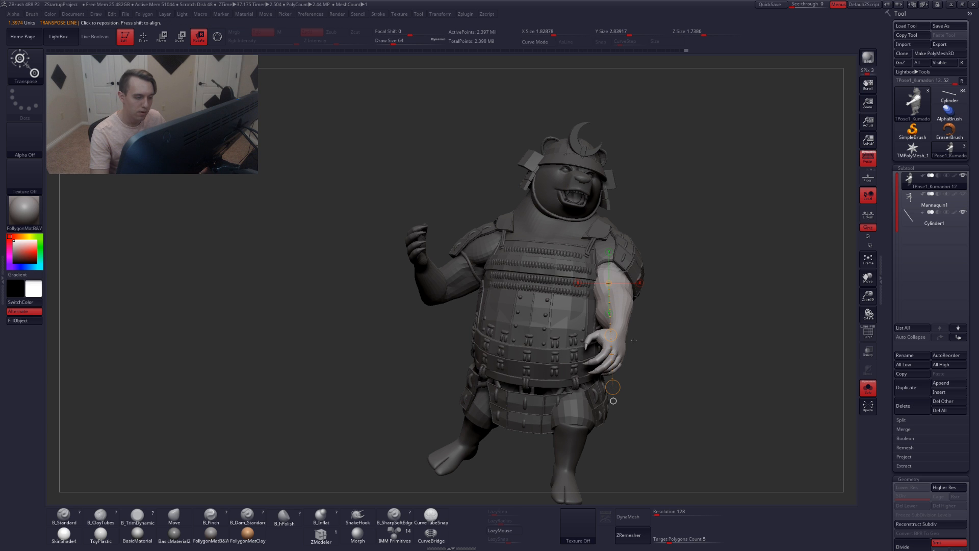
Mask off everything except the hand with MaskLasso
mouse_move(668, 329)
left_mouse_down("alt")
mouse_move(524, 276)
mouse_move(487, 274)
mouse_move(495, 306)
left_mouse_up("alt")
key("q")
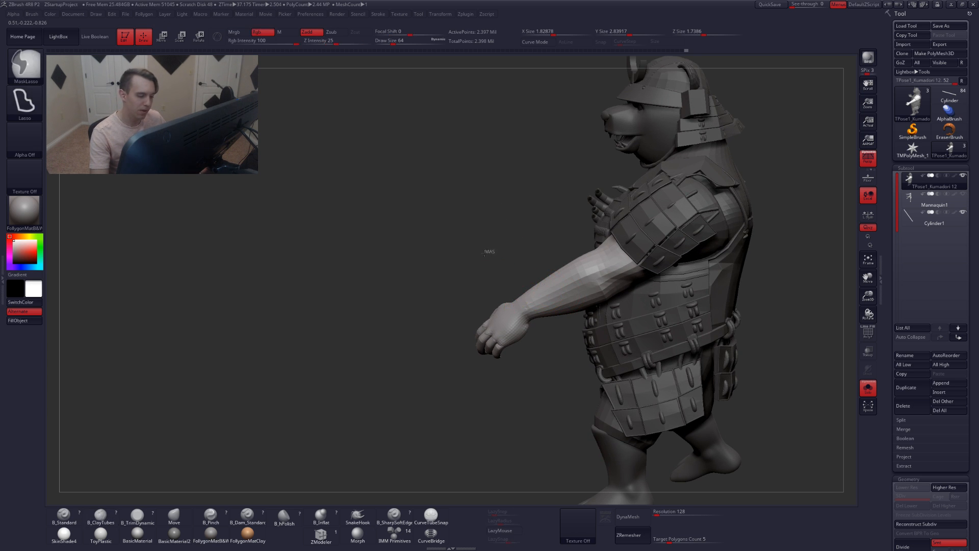
left_click(490, 251, "ctrl")
mouse_move(527, 276)
left_mouse_down()
mouse_move(574, 280)
mouse_move(606, 300)
left_mouse_up()
mouse_move(574, 289)
right_mouse_down()
mouse_move(591, 287)
mouse_move(579, 309)
mouse_move(566, 261)
mouse_move(564, 271)
right_mouse_up()
key("ctrl+h")
Nudge the hand into place with a Transpose move line, then clear the mask
key("w")
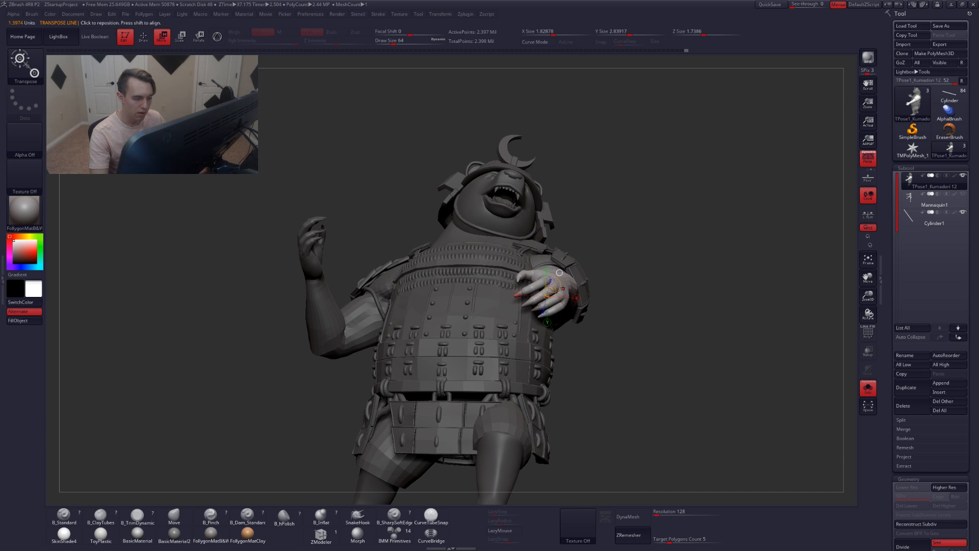
mouse_move(563, 289)
left_mouse_down()
mouse_move(644, 278)
mouse_move(643, 256)
left_mouse_up()
right_click_drag(628, 290, 624, 303)
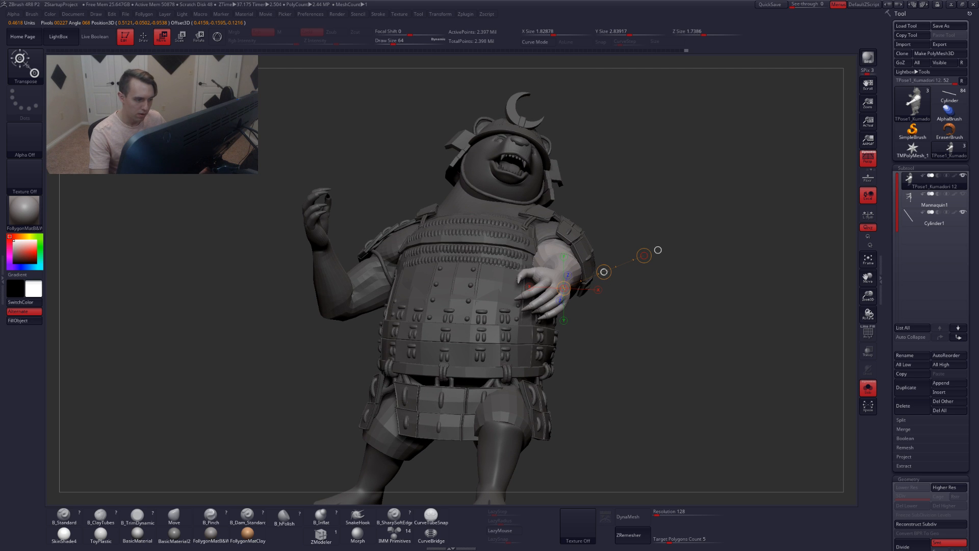
left_click_drag(603, 272, 602, 271)
key("q")
mouse_move(606, 275)
right_mouse_down()
mouse_move(601, 321)
mouse_move(600, 300)
right_mouse_up()
mouse_move(582, 256)
right_mouse_down("alt")
mouse_move(581, 312)
mouse_move(579, 303)
mouse_move(597, 299)
mouse_move(555, 276)
right_mouse_up("alt")
left_click_drag(595, 289, 605, 294, "ctrl")
mouse_move(604, 295)
right_mouse_down()
mouse_move(592, 305)
mouse_move(565, 295)
right_mouse_up()
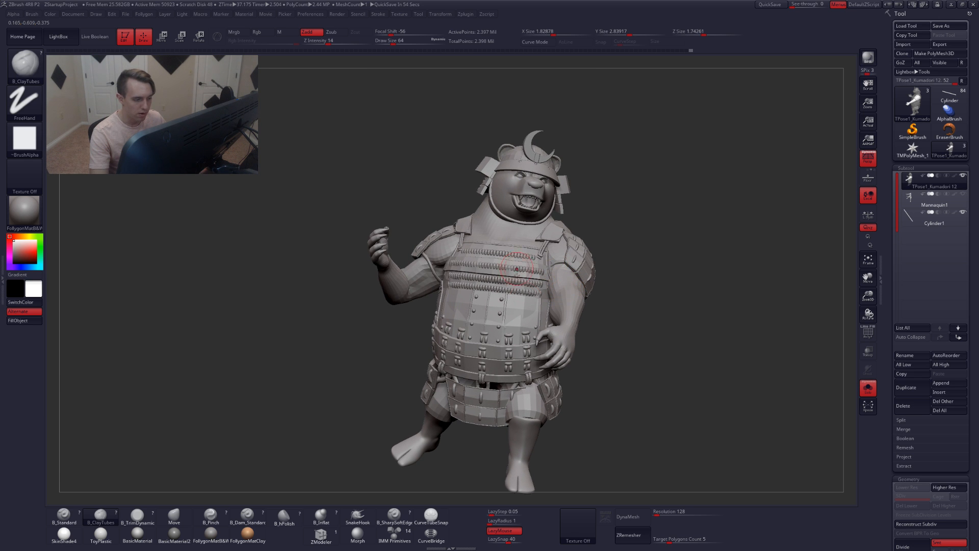
mouse_move(539, 270)
right_mouse_down("ctrl")
mouse_move(582, 306)
mouse_move(561, 260)
mouse_move(597, 280)
right_mouse_up("ctrl")
Set the Move brush draw size to 163 and push the shoulder armor plate into place
key("w")
left_click(623, 292, "ctrl")
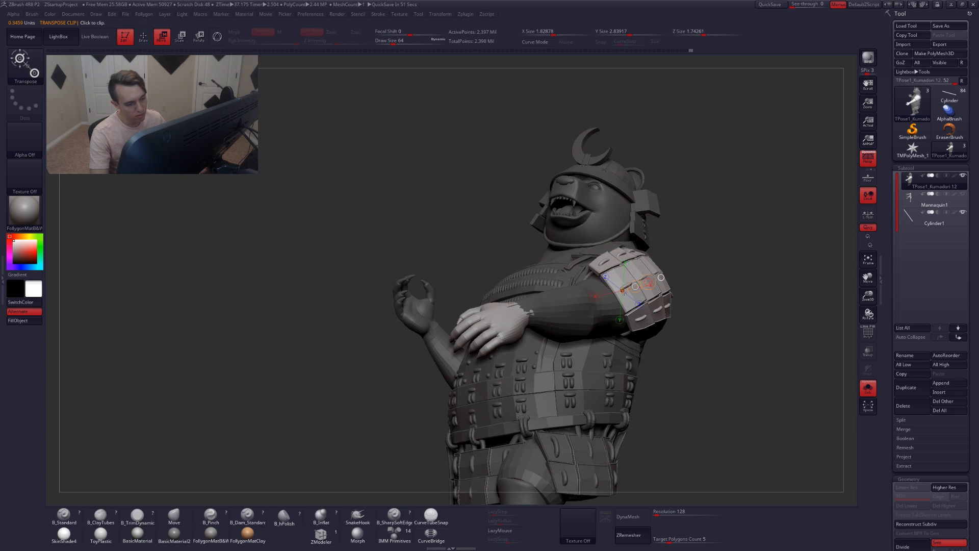
key("q")
key("space")
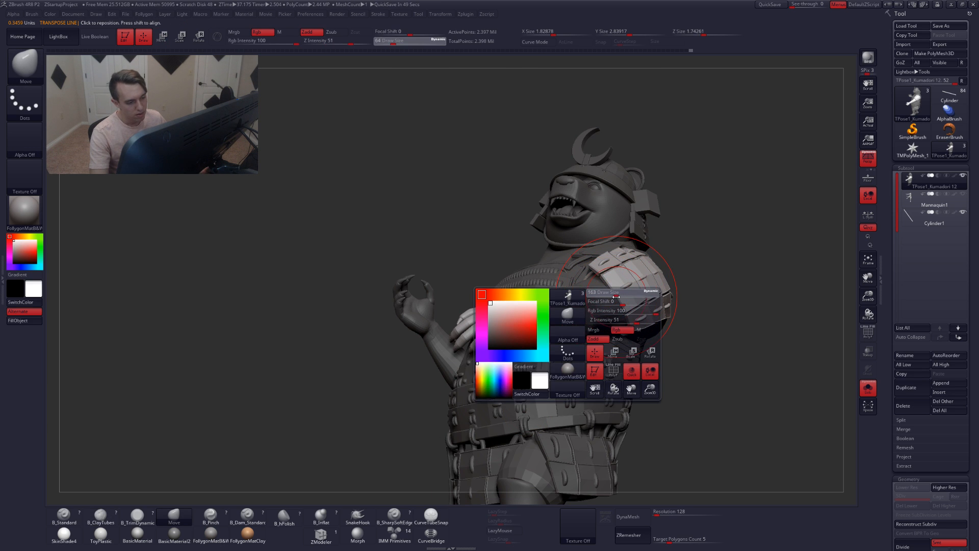
right_click_drag(615, 297, 610, 297)
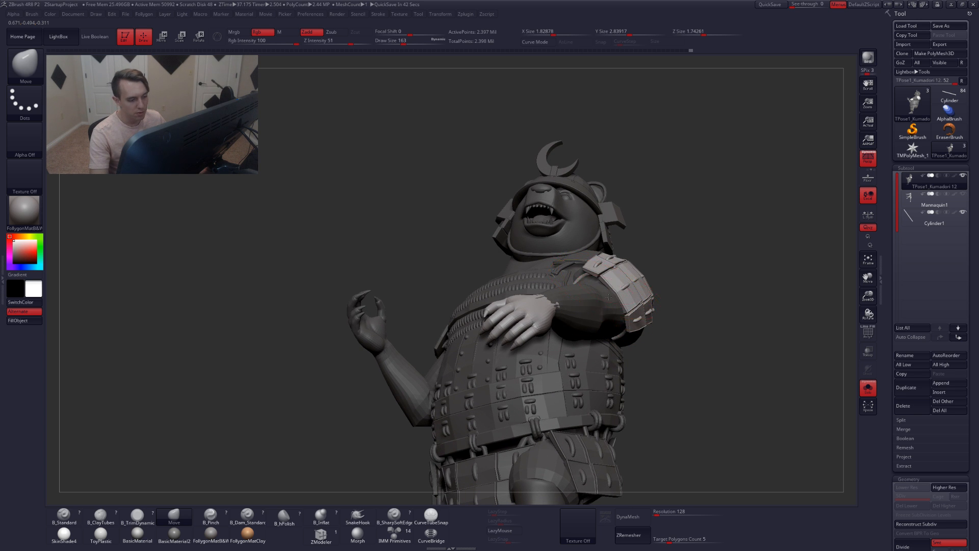
mouse_move(608, 296)
right_mouse_down()
mouse_move(595, 273)
mouse_move(582, 285)
mouse_move(610, 275)
mouse_move(562, 249)
mouse_move(568, 266)
mouse_move(538, 243)
mouse_move(593, 269)
right_mouse_up()
Hide the shoulder armor and arm polygroups to inspect the shoulder underneath, then unhide everything
key("shift+f")
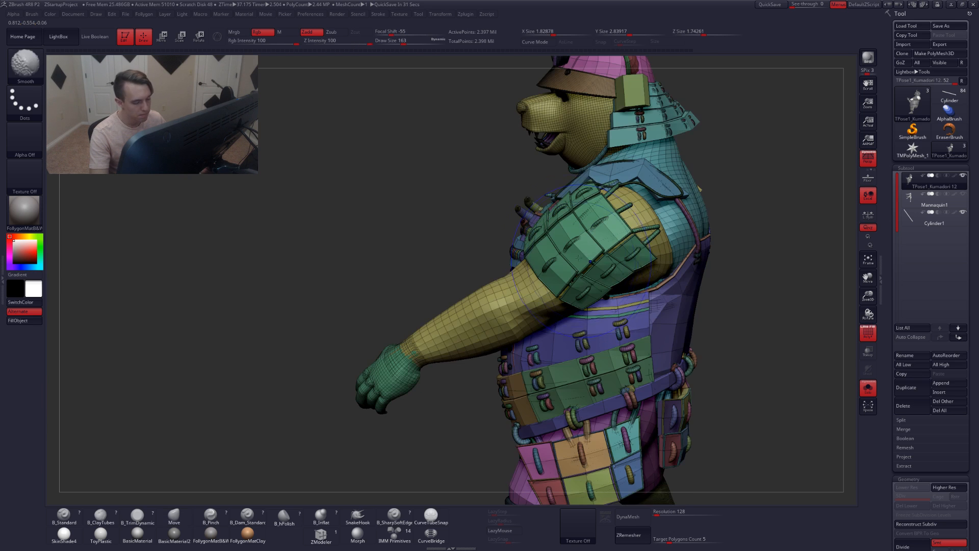
left_click(530, 221, "ctrl+shift")
left_click_drag(389, 236, 412, 260, "ctrl+shift")
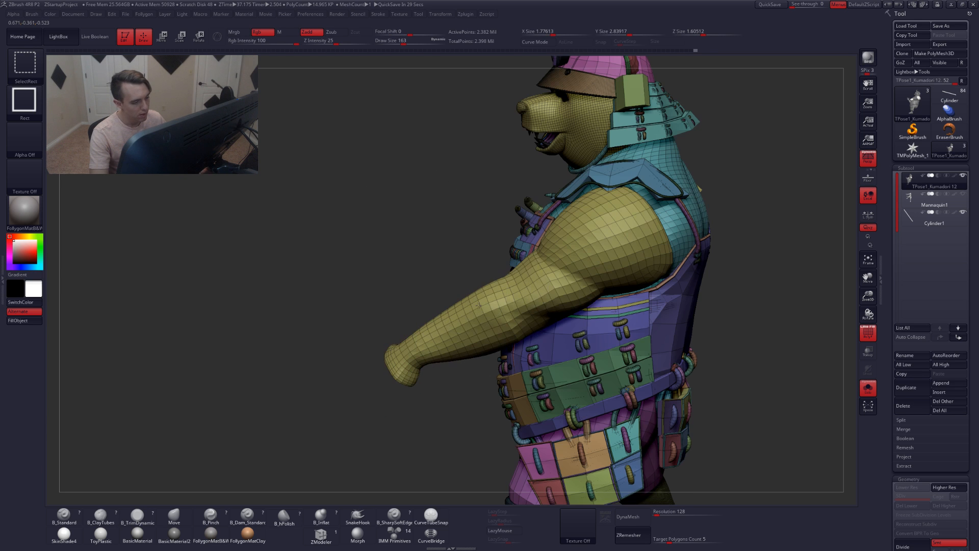
left_click(473, 303, "ctrl+shift")
left_click(463, 271, "ctrl")
key("shift+f")
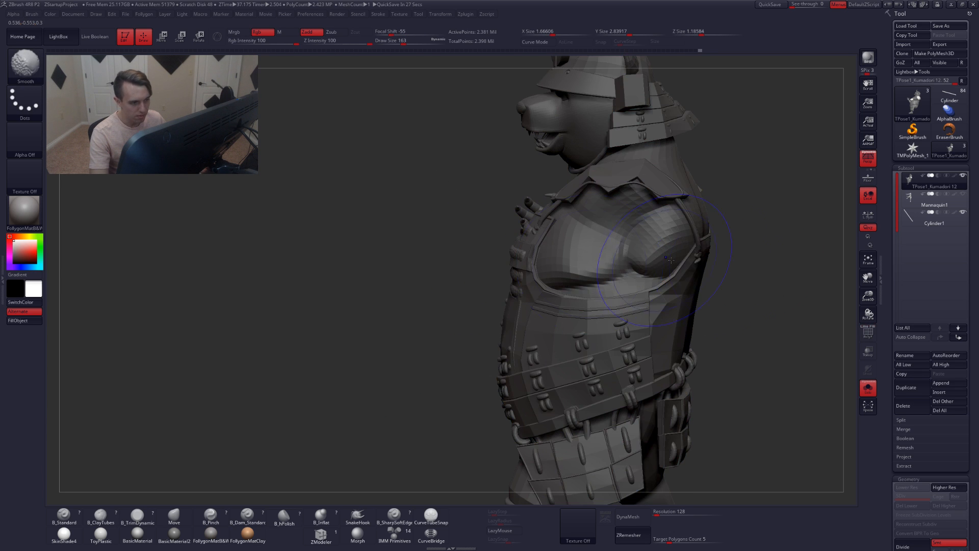
left_click(174, 515)
left_click(742, 347, "ctrl")
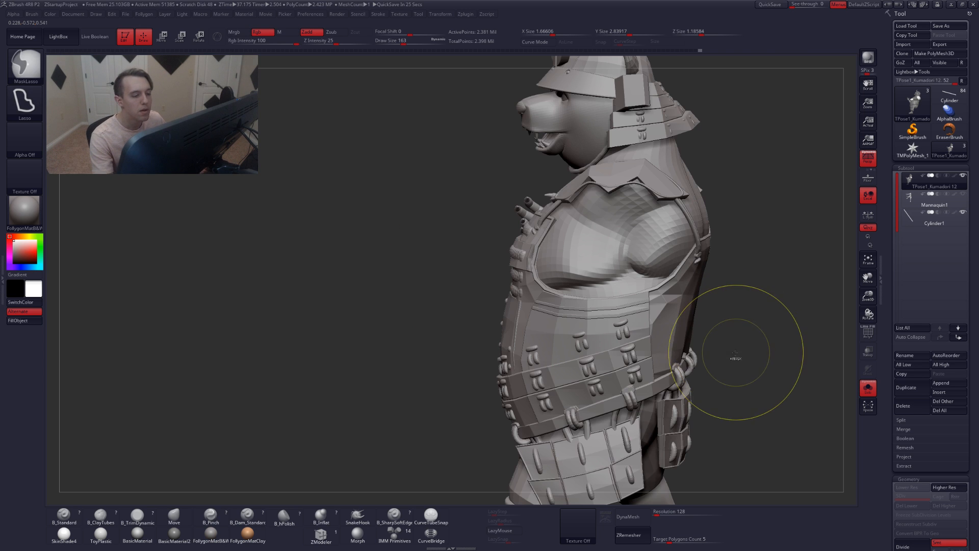
left_click(742, 354, "ctrl")
left_click(743, 354, "ctrl+shift")
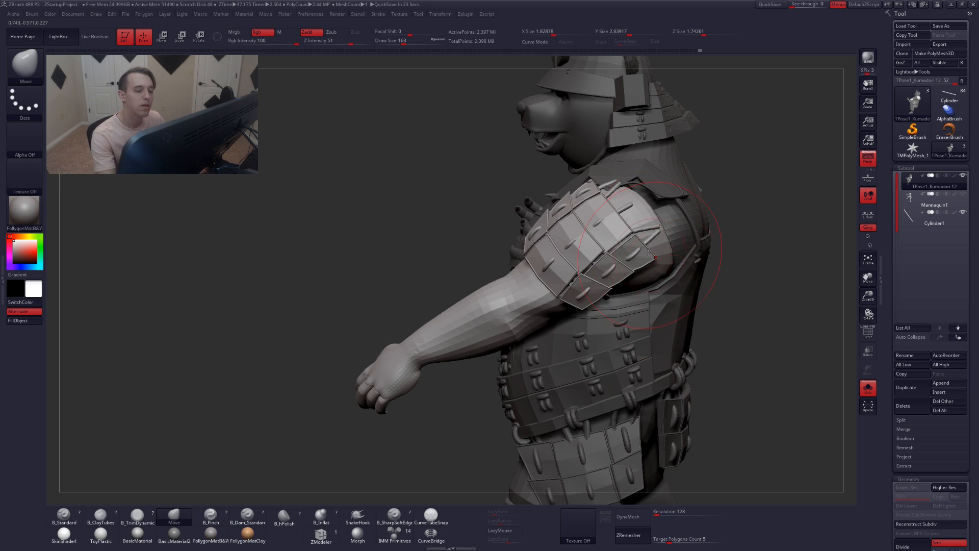
Draw a Transpose rotate line from the shoulder along the arm and rotate the arm to adjust its angle
key("r")
mouse_move(544, 272)
right_mouse_down("ctrl")
mouse_move(621, 225)
mouse_move(630, 234)
right_mouse_up("ctrl")
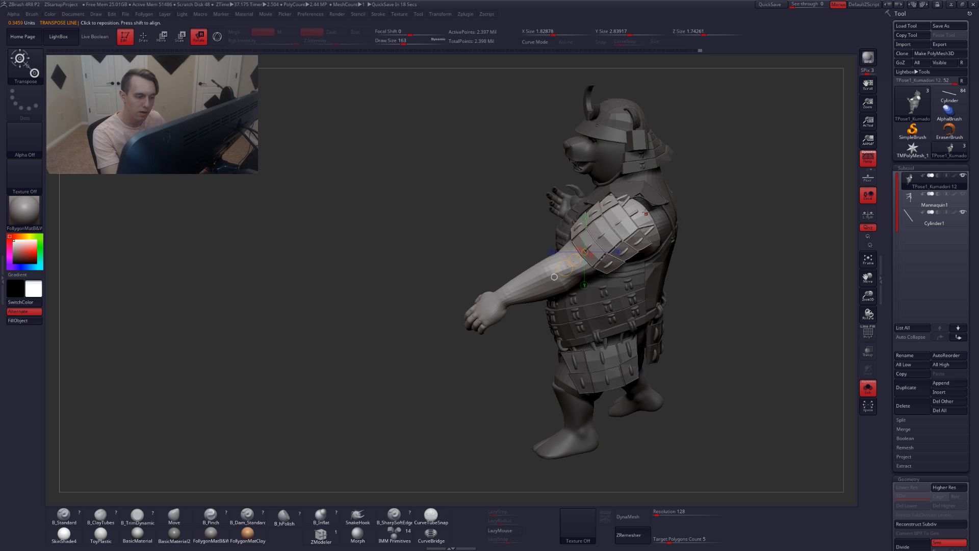
left_click_drag(648, 212, 396, 349)
right_click_drag(396, 348, 576, 292)
left_click_drag(546, 276, 539, 279)
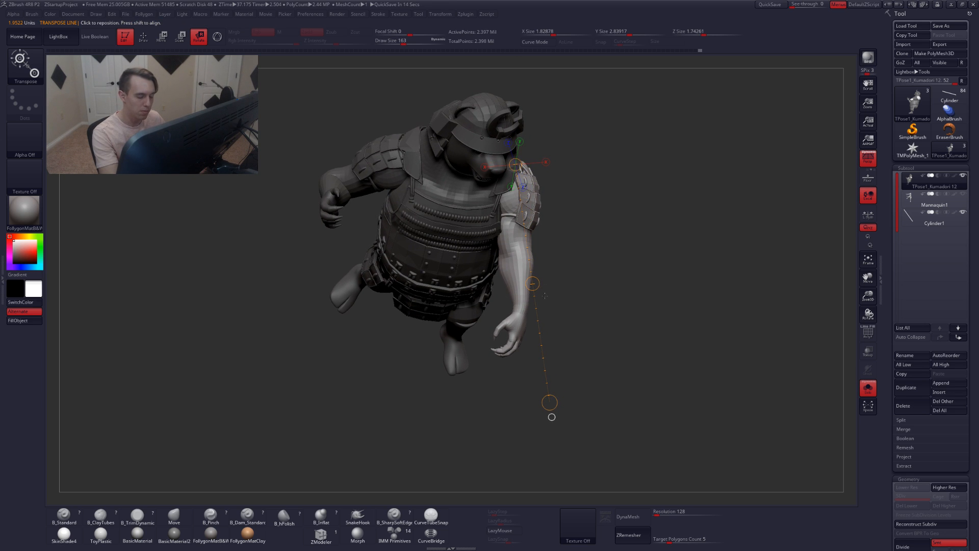
left_click_drag(555, 395, 519, 396)
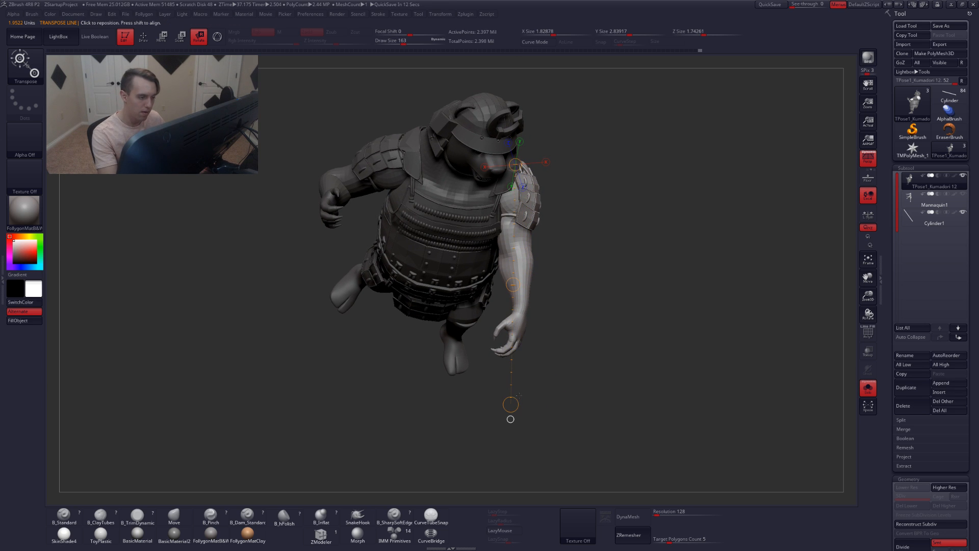
right_click_drag(557, 380, 580, 421, "alt")
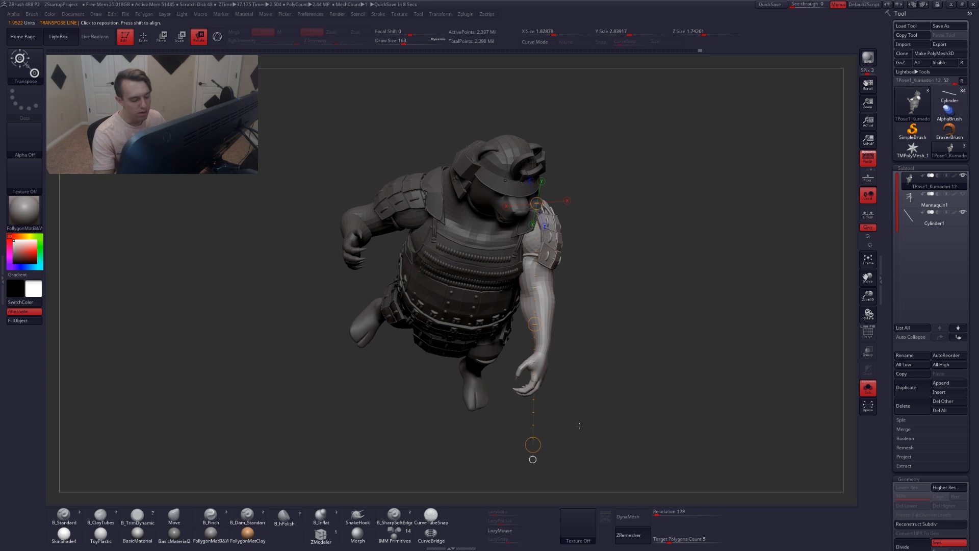
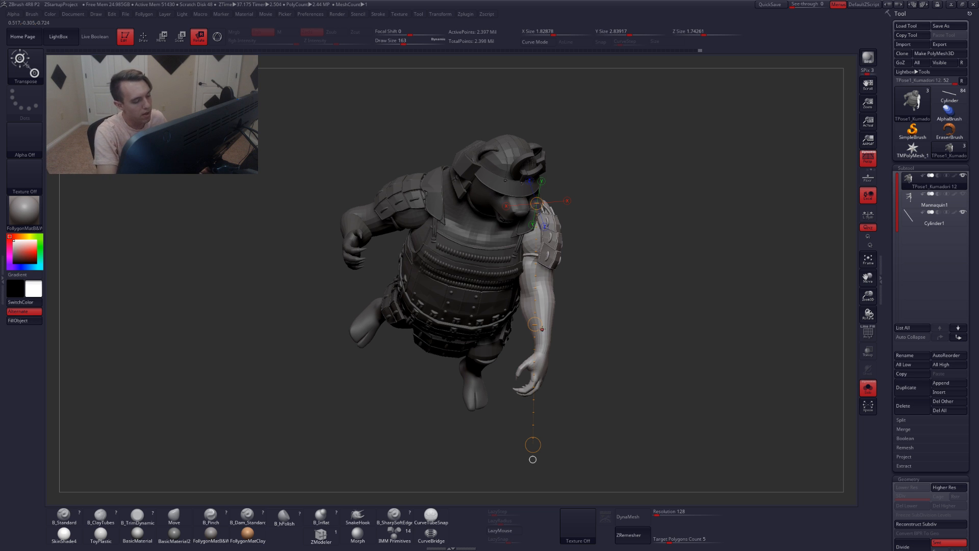
Finish adjusting the arm with the Transpose line and check the pose from the front and side
mouse_move(542, 329)
right_mouse_down()
mouse_move(541, 245)
mouse_move(552, 301)
right_mouse_up()
key("q")
left_click_drag(595, 330, 624, 419)
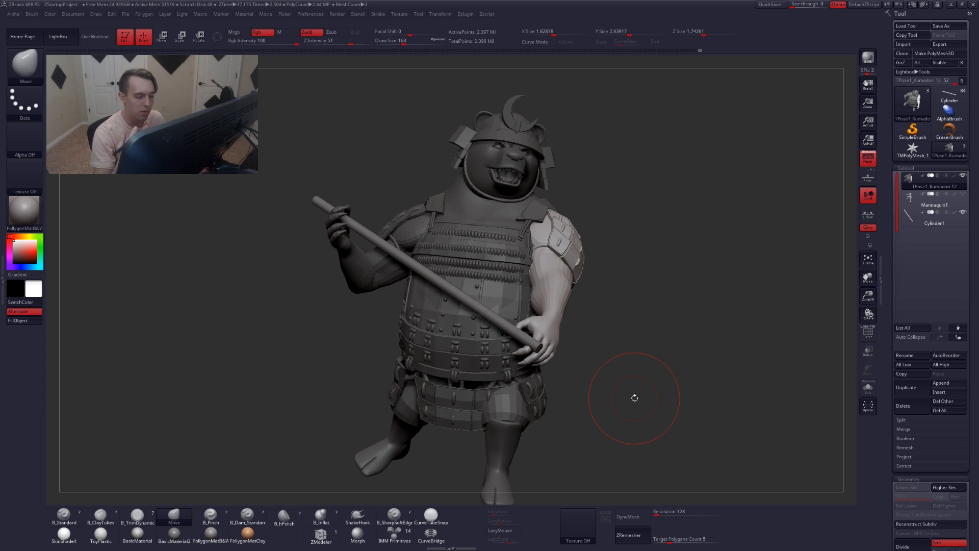
mouse_move(634, 398)
left_mouse_down()
mouse_move(618, 396)
mouse_move(580, 327)
mouse_move(509, 354)
left_mouse_up()
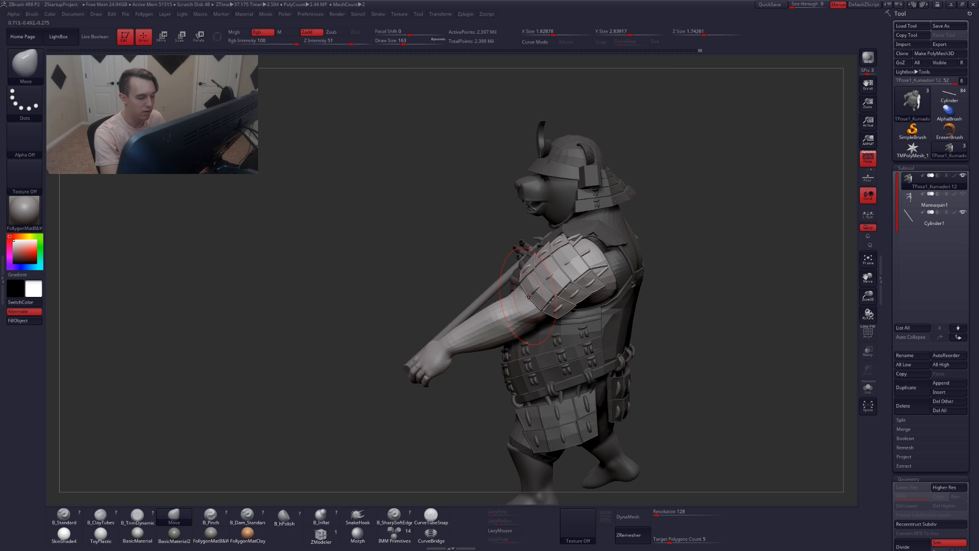
Push the shoulder armor and upper arm into shape with the Move brush, checking from several angles
mouse_move(655, 326)
left_mouse_down()
mouse_move(672, 327)
mouse_move(593, 319)
mouse_move(555, 300)
mouse_move(616, 316)
mouse_move(631, 306)
mouse_move(602, 311)
mouse_move(602, 275)
left_mouse_up()
left_click_drag(601, 276, 591, 317)
key("w")
mouse_move(566, 278)
left_mouse_down()
mouse_move(656, 276)
mouse_move(611, 276)
mouse_move(633, 314)
mouse_move(632, 339)
left_mouse_up()
key("q")
left_click_drag(576, 352, 519, 364)
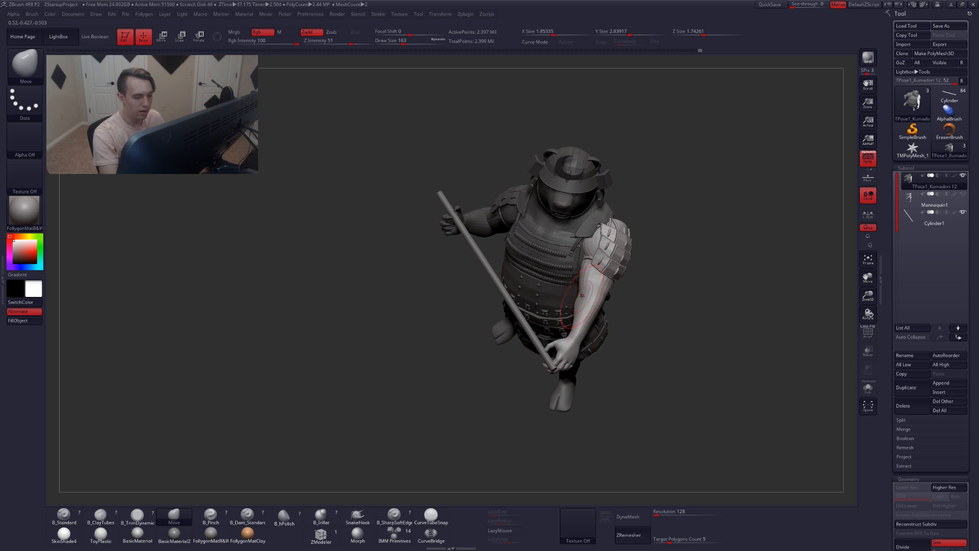
left_click_drag(623, 324, 573, 292)
right_click_drag(573, 292, 502, 269)
right_click_drag(570, 246, 592, 274)
mouse_move(594, 229)
right_mouse_down()
mouse_move(607, 237)
mouse_move(577, 286)
mouse_move(566, 346)
mouse_move(546, 371)
right_mouse_up()
Draw a Transpose line from the shoulder down the arm and nudge the arm slightly into place
key("r")
mouse_move(542, 370)
left_mouse_down()
mouse_move(621, 202)
mouse_move(603, 216)
mouse_move(541, 362)
mouse_move(547, 368)
left_mouse_up()
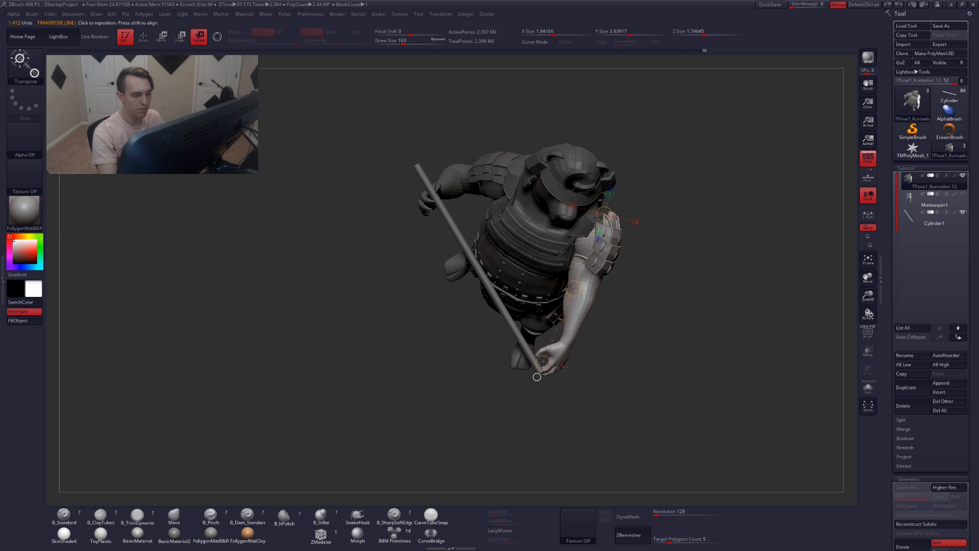
key("q")
mouse_move(551, 370)
right_mouse_down()
mouse_move(566, 332)
mouse_move(565, 341)
right_mouse_up()
key("w")
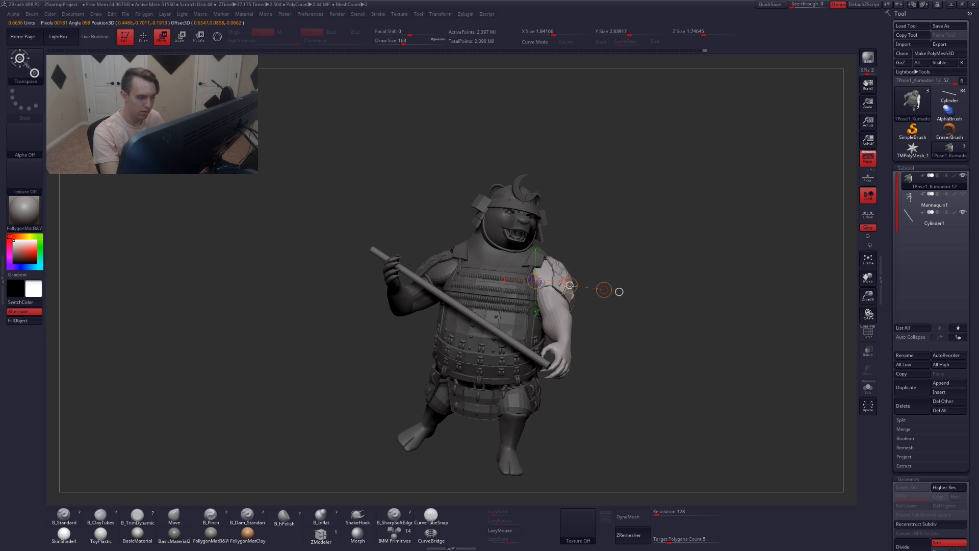
left_click_drag(571, 286, 573, 288)
key("q")
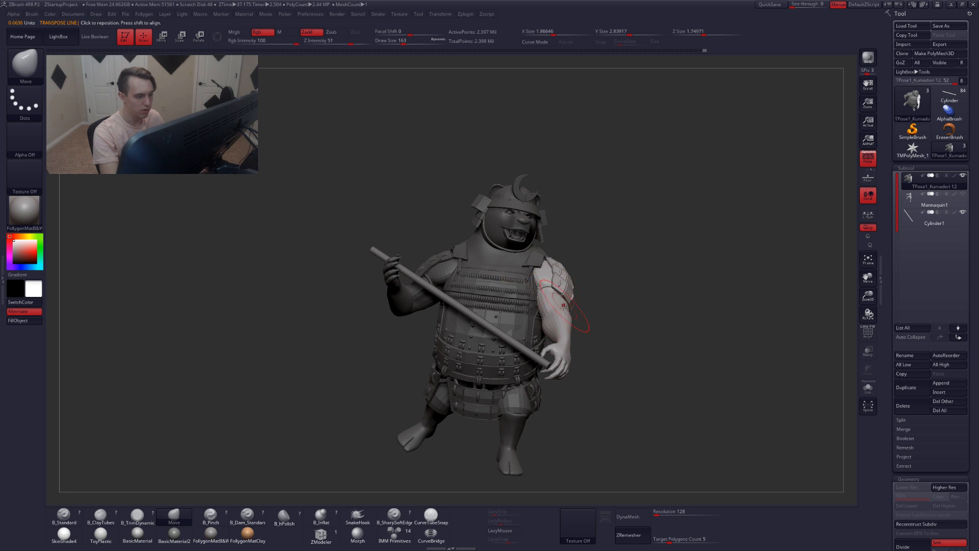
Shift the arm with a Transpose move line and refine the shoulder with the Move brush
mouse_move(583, 322)
right_mouse_down()
mouse_move(770, 324)
mouse_move(541, 311)
mouse_move(627, 293)
mouse_move(571, 301)
mouse_move(588, 304)
mouse_move(612, 357)
mouse_move(644, 386)
mouse_move(548, 401)
mouse_move(502, 397)
right_mouse_up()
right_click_drag(450, 278, 495, 304)
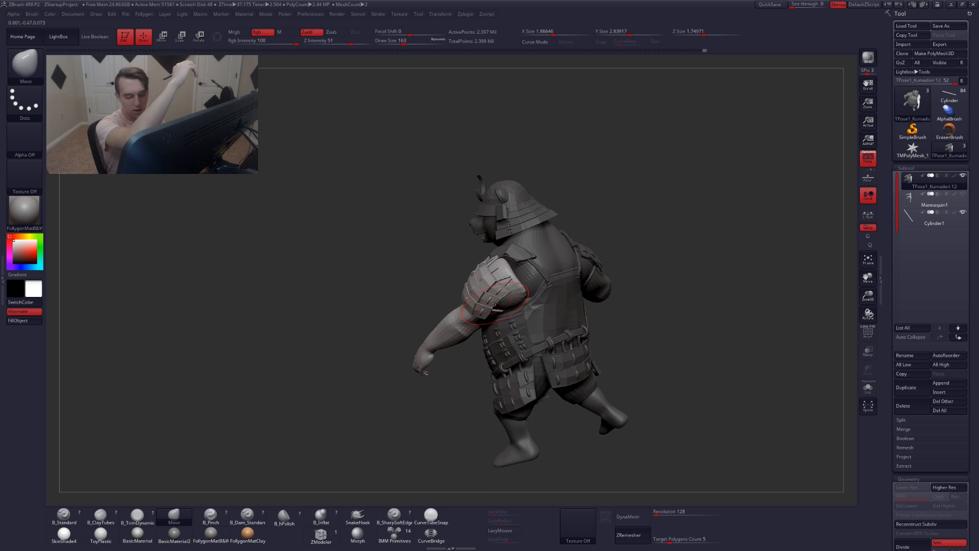
mouse_move(495, 304)
right_mouse_down()
mouse_move(531, 286)
mouse_move(554, 294)
mouse_move(549, 321)
mouse_move(529, 327)
mouse_move(587, 291)
right_mouse_up()
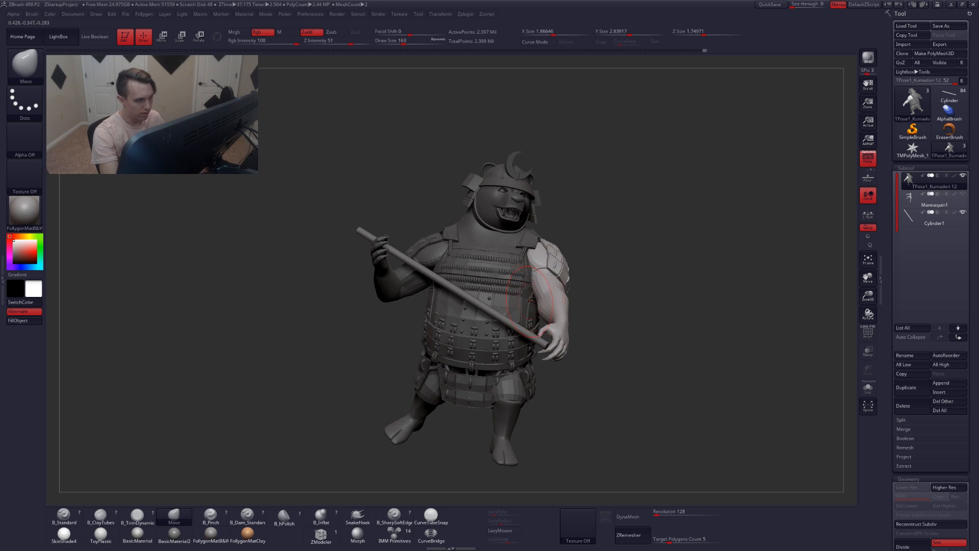
key("w")
left_click_drag(616, 273, 575, 282)
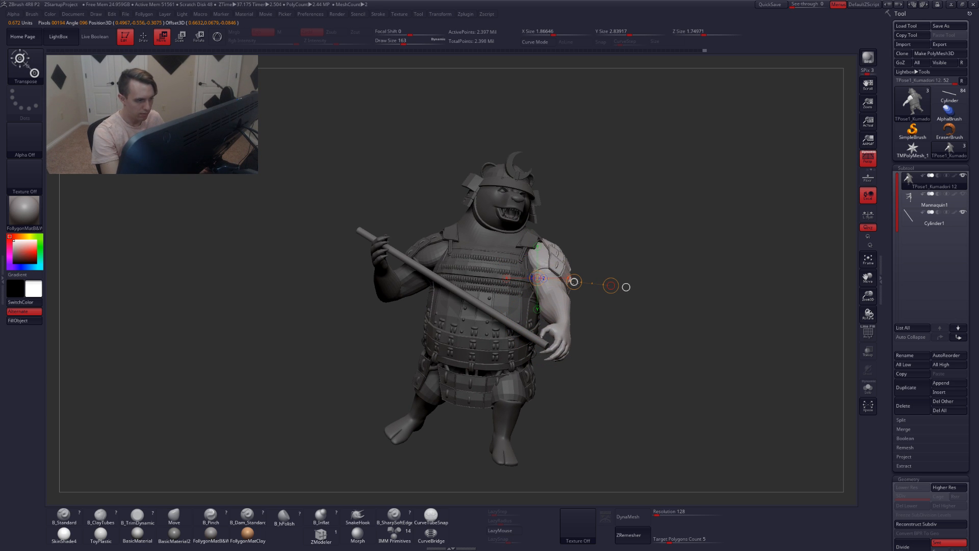
key("q")
mouse_move(347, 331)
left_mouse_down()
mouse_move(633, 354)
mouse_move(573, 350)
mouse_move(577, 364)
mouse_move(643, 403)
mouse_move(616, 396)
mouse_move(621, 411)
mouse_move(594, 444)
mouse_move(609, 403)
left_mouse_up()
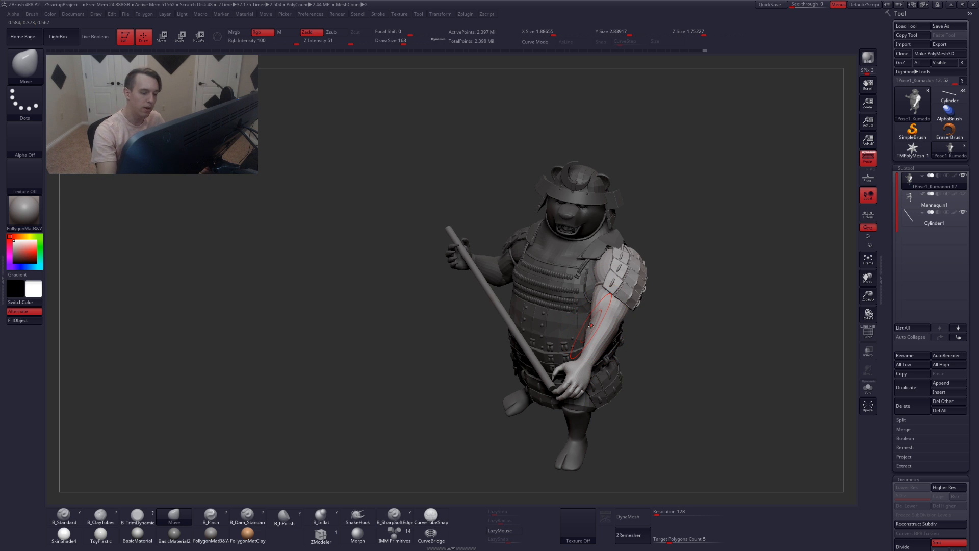
mouse_move(593, 312)
right_mouse_down()
mouse_move(606, 314)
mouse_move(603, 323)
mouse_move(602, 282)
mouse_move(603, 300)
right_mouse_up()
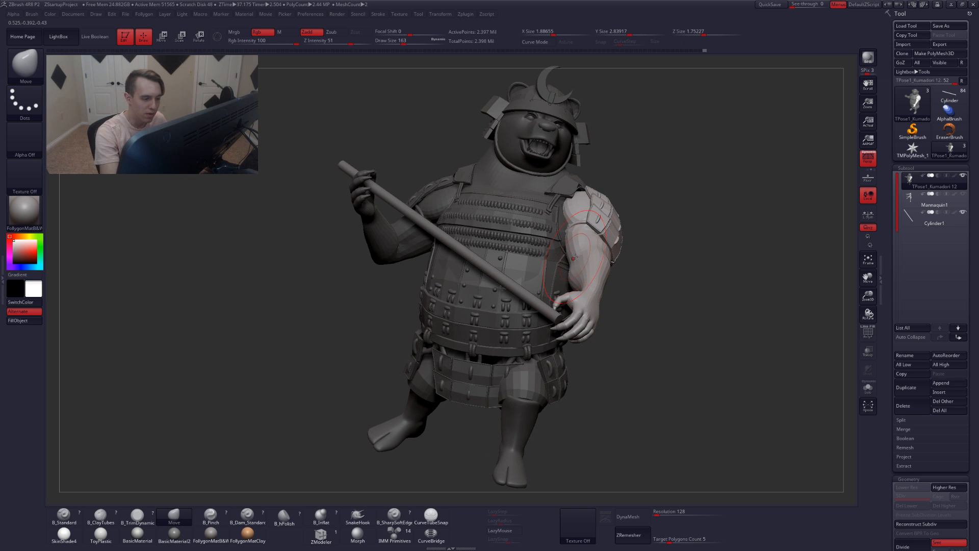
Rotate the arm with a Transpose line from the shoulder and inspect its polygroups
key("r")
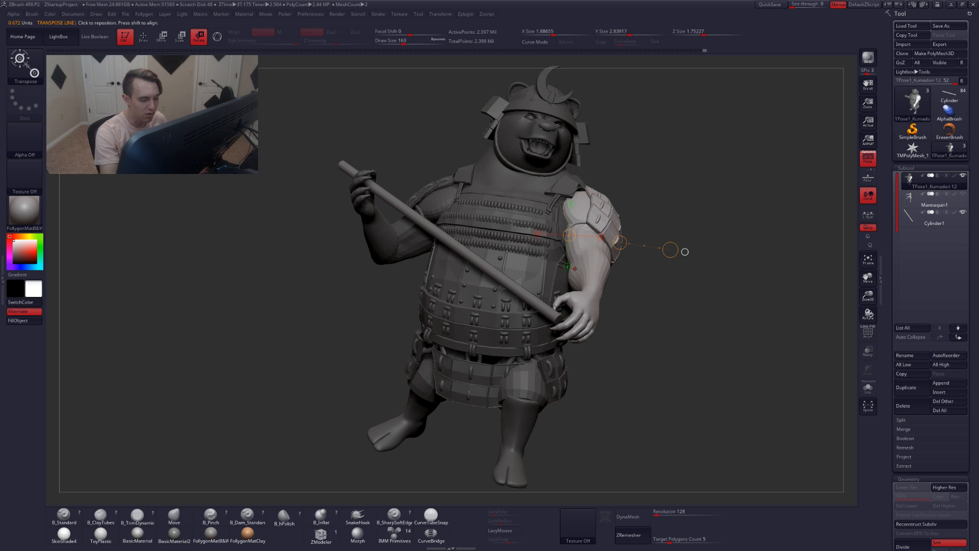
right_click_drag(572, 308, 573, 355)
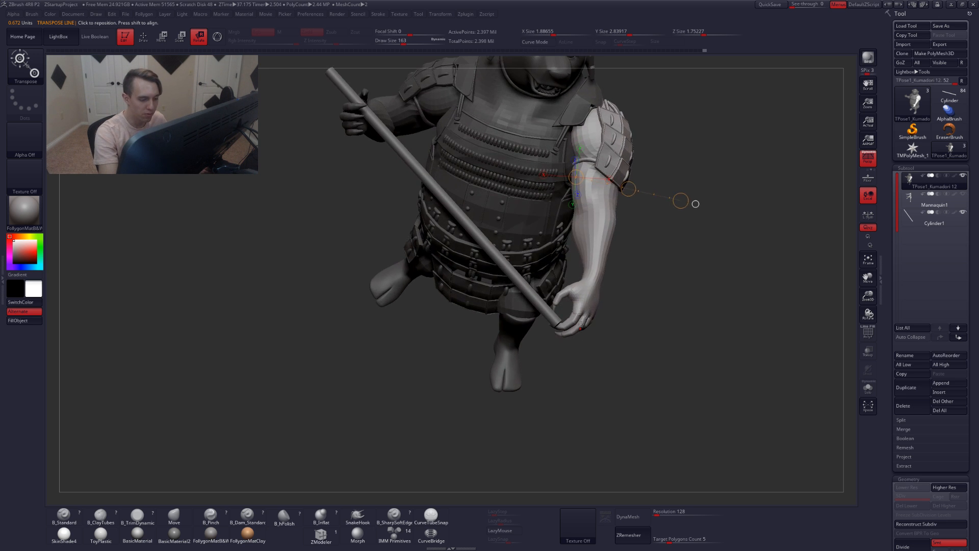
key("q")
mouse_move(624, 326)
right_mouse_down()
mouse_move(579, 304)
mouse_move(670, 289)
right_mouse_up()
key("shift+f")
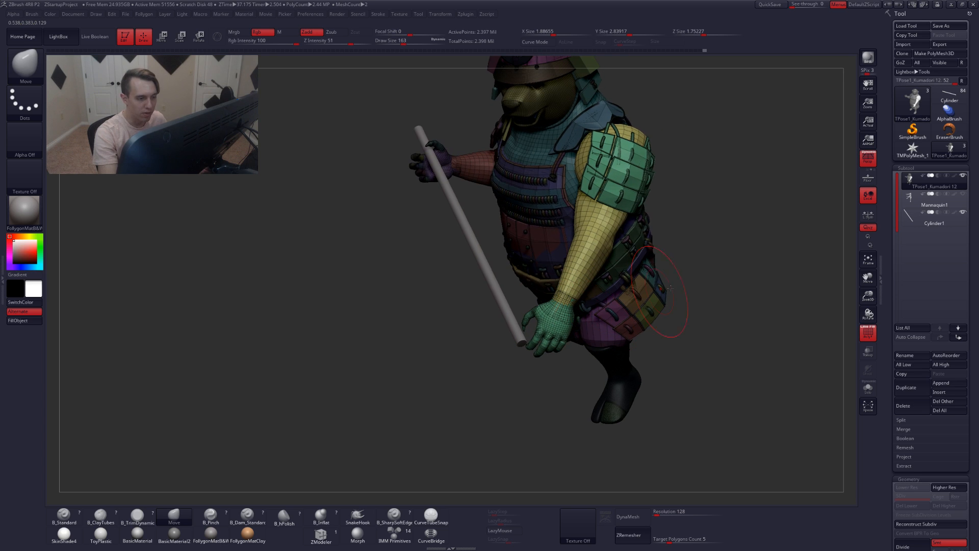
key("shift+f")
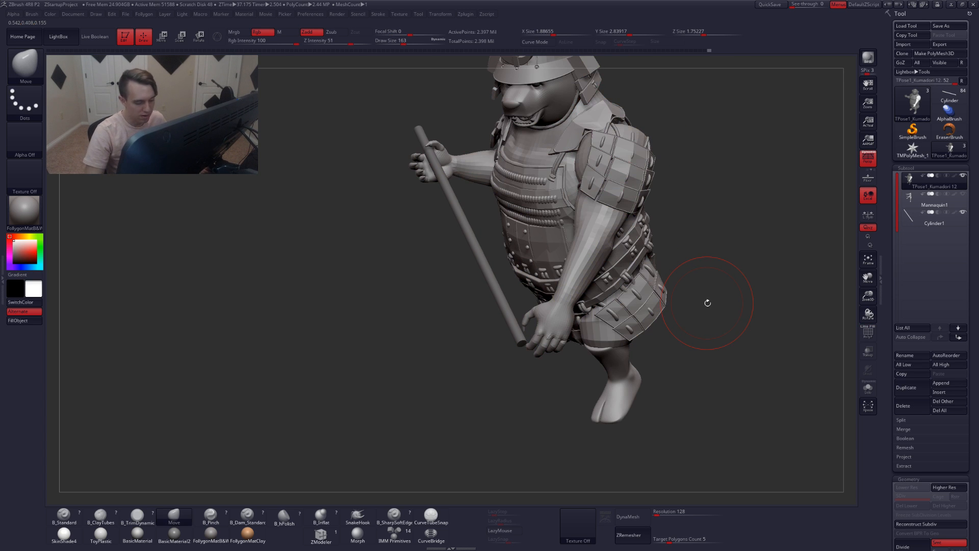
Isolate the arm and hand polygroups, hiding the rest of the model
left_click(590, 262, "ctrl+shift")
left_click_drag(632, 320, 612, 350, "ctrl+shift")
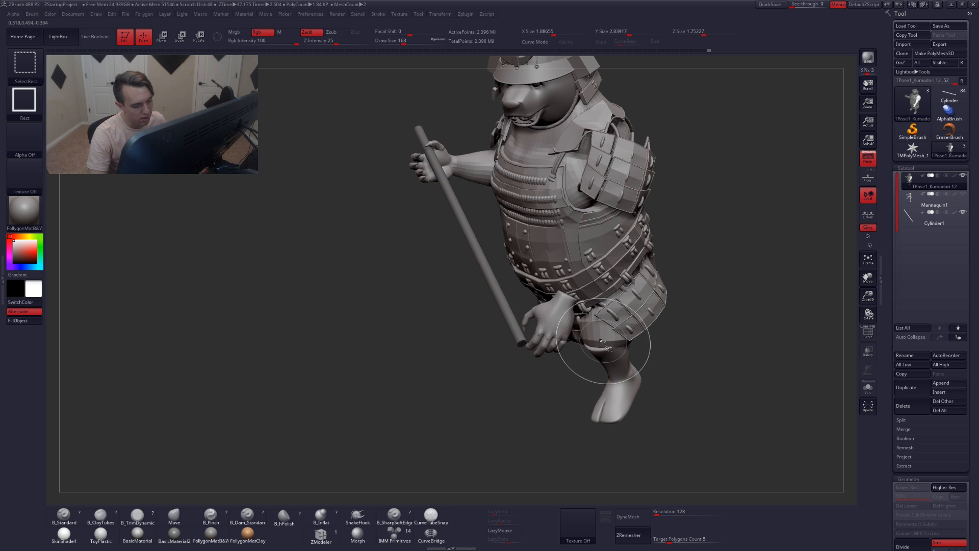
right_click_drag(552, 333, 527, 328)
key("shift+s")
left_click_drag(615, 328, 459, 396, "ctrl+alt+shift")
right_click_drag(494, 365, 570, 320)
left_click_drag(570, 320, 580, 353, "ctrl+shift")
key("shift+f")
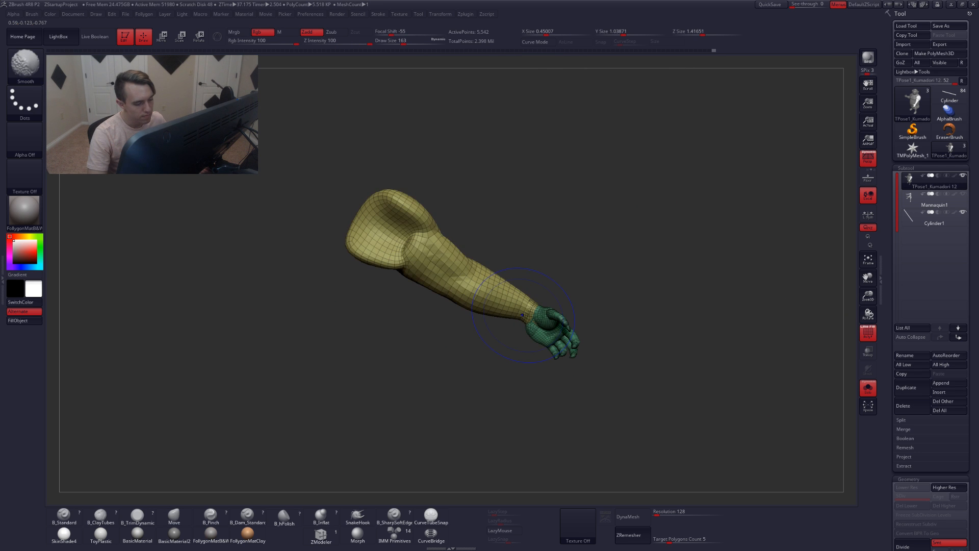
Nudge and smooth the isolated hand and wrist
key("shift+f")
right_click_drag(527, 318, 546, 337, "ctrl")
key("shift+f")
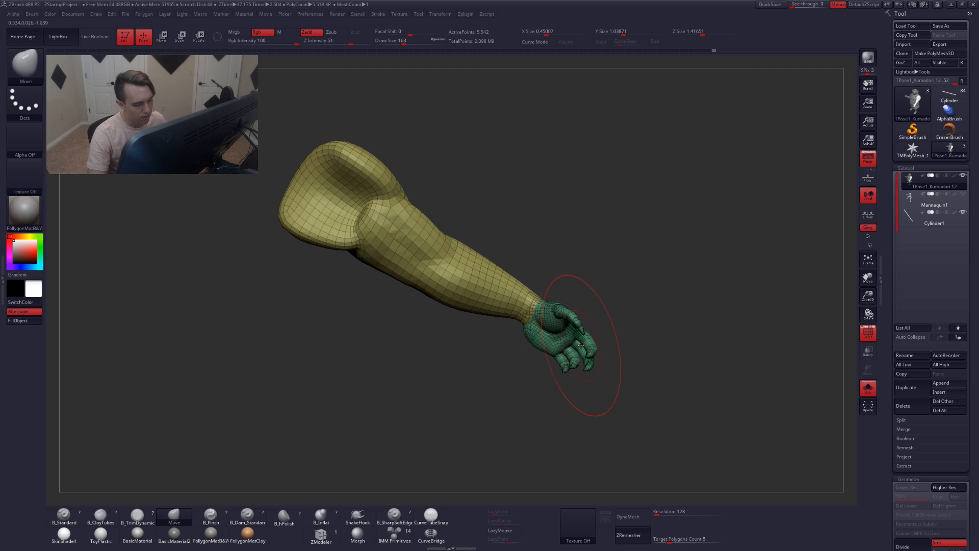
key("w")
left_click_drag(574, 338, 573, 395, "ctrl")
key("q")
key("shift+f")
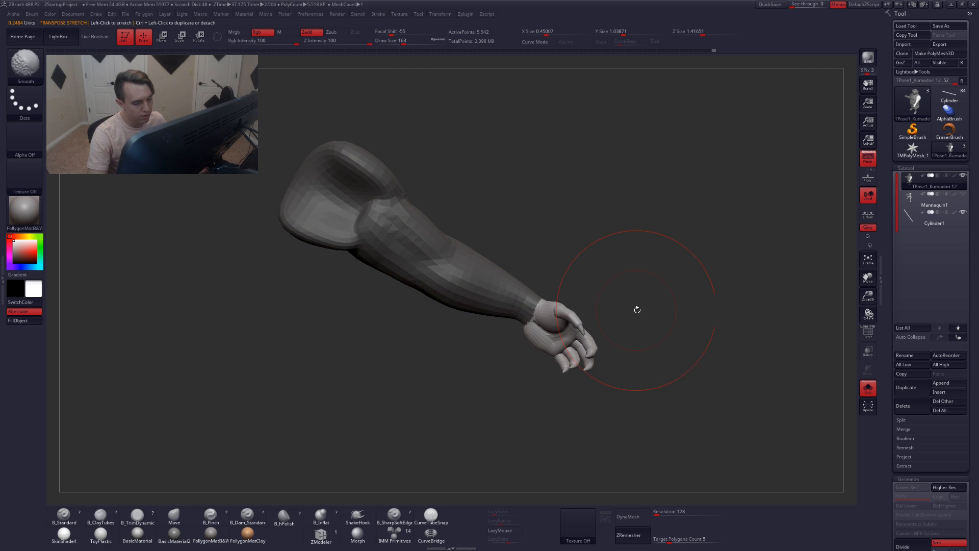
mouse_move(542, 312)
right_mouse_down()
mouse_move(550, 331)
mouse_move(555, 321)
right_mouse_up()
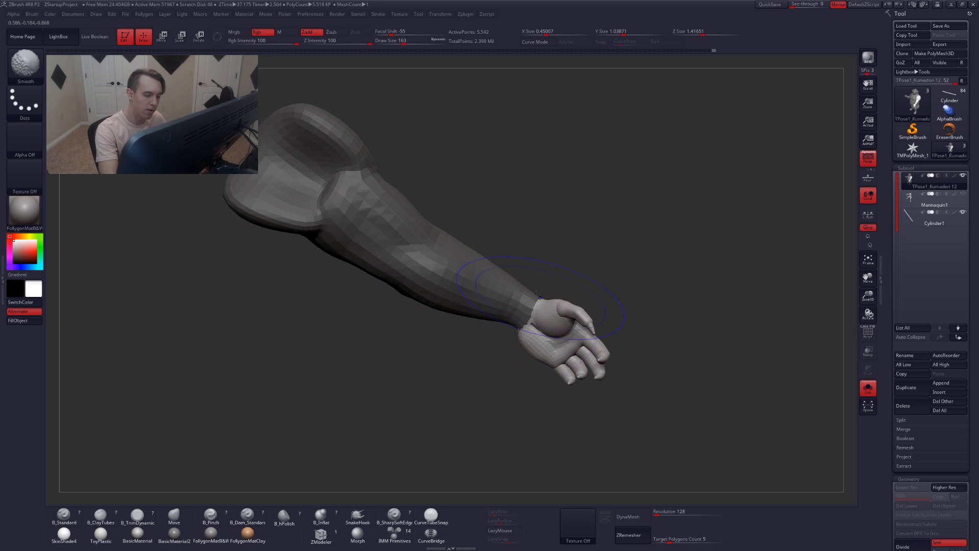
key("shift+f")
Mask the arm with the Mask Lasso, leaving the hand free
mouse_move(534, 288)
left_mouse_down("ctrl")
mouse_move(514, 323)
mouse_move(605, 398)
mouse_move(627, 380)
left_mouse_up("ctrl")
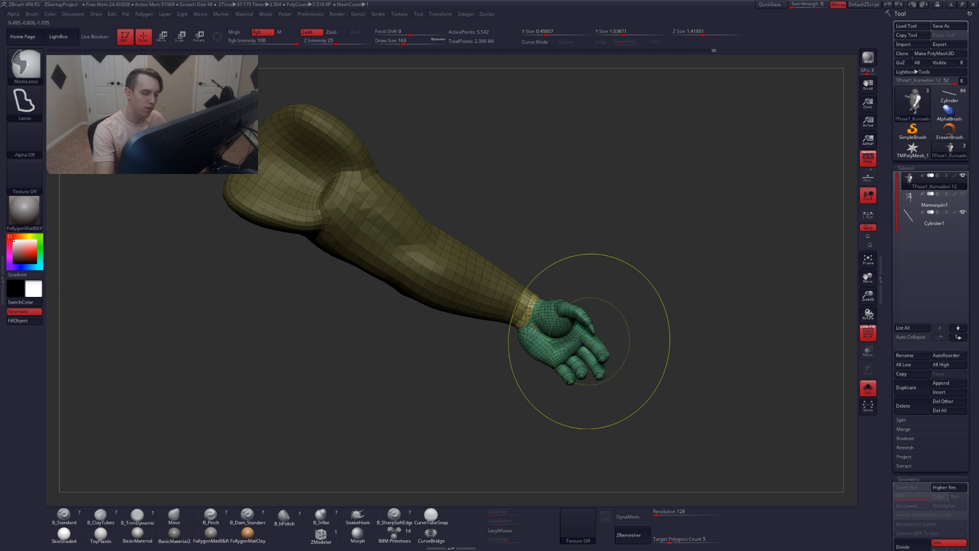
right_click_drag(627, 347, 564, 357)
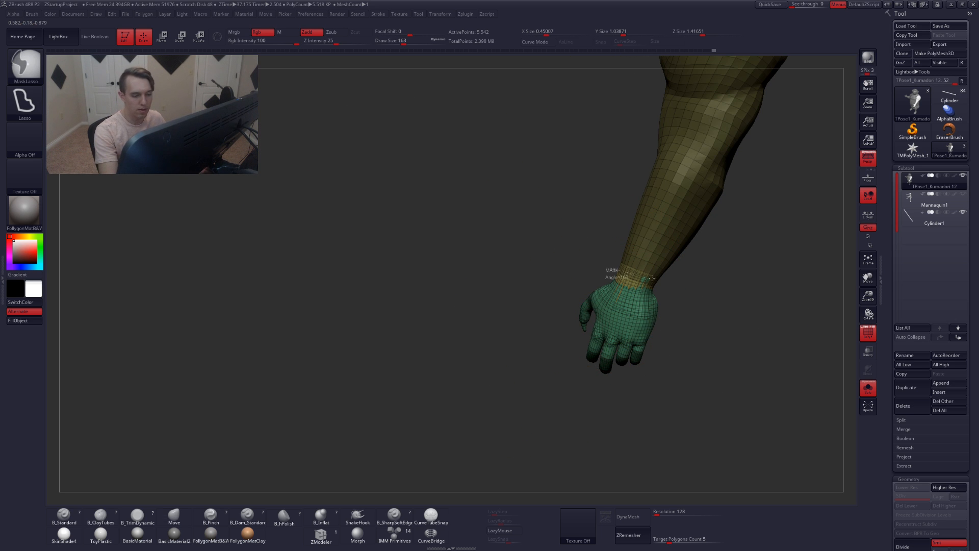
mouse_move(608, 270)
left_mouse_down("ctrl+alt")
mouse_move(743, 358)
mouse_move(556, 279)
left_mouse_up("ctrl+alt")
mouse_move(574, 313)
right_mouse_down()
mouse_move(658, 306)
mouse_move(594, 307)
right_mouse_up()
right_click_drag(594, 307, 636, 312, "ctrl")
key("shift+f")
Unhide the full model and refine the mask around the hand
left_click(670, 308, "ctrl+shift")
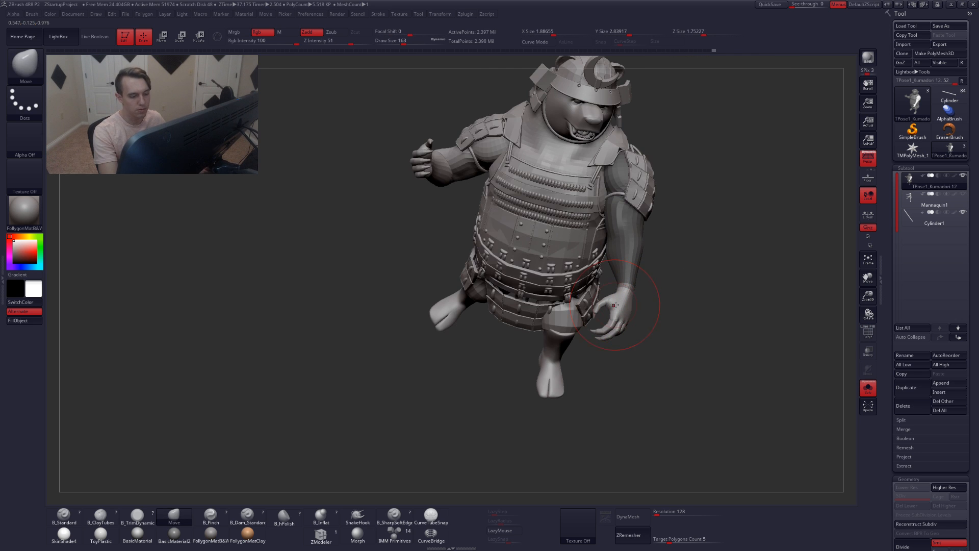
key("ctrl+z")
left_click(655, 319, "ctrl")
left_click(648, 324, "ctrl+shift")
left_click(653, 326, "ctrl")
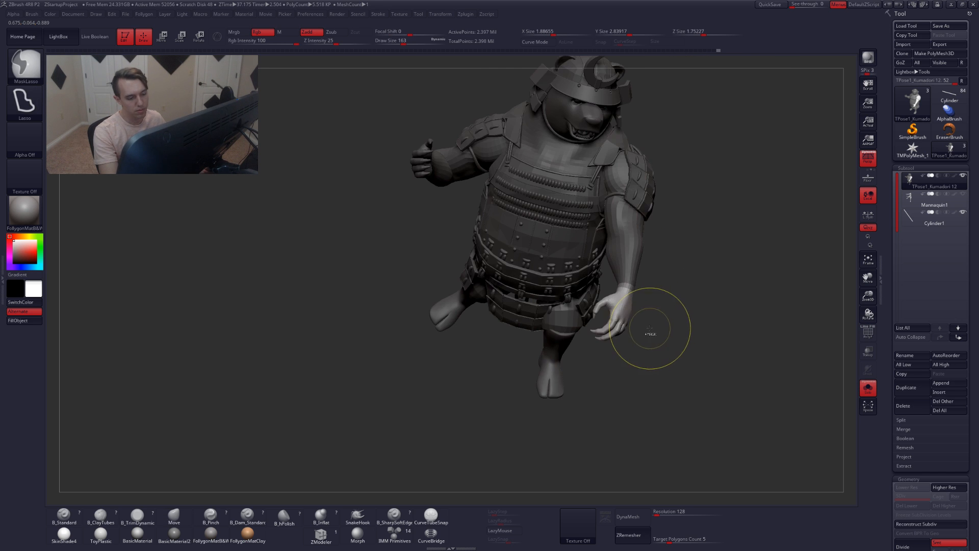
left_click(652, 300, "ctrl")
left_click(609, 307, "ctrl")
left_click(647, 312, "ctrl")
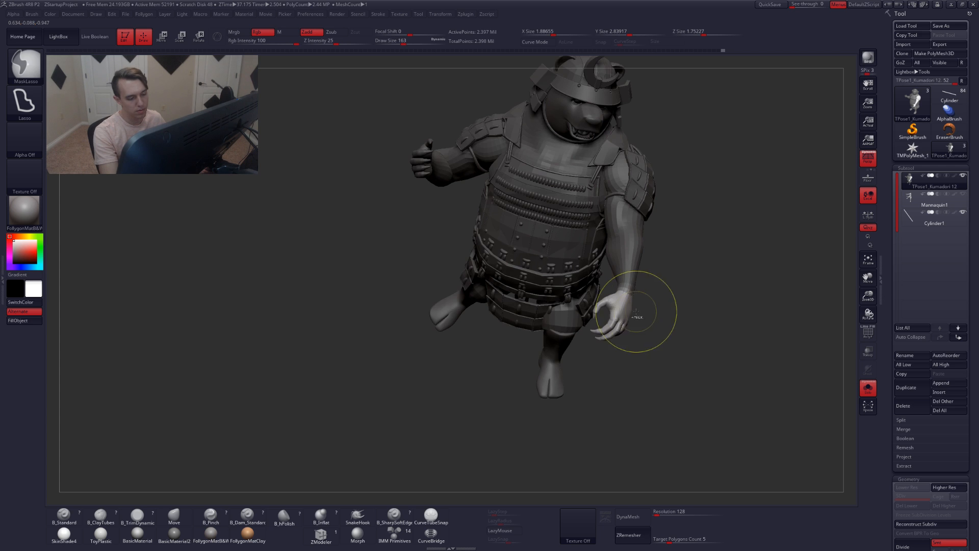
mouse_move(627, 313)
right_mouse_down()
mouse_move(630, 344)
mouse_move(644, 344)
right_mouse_up()
Draw a Transpose line from the wrist down past the hand and rotate the hand to adjust its grip
key("r")
left_click_drag(628, 257, 616, 383)
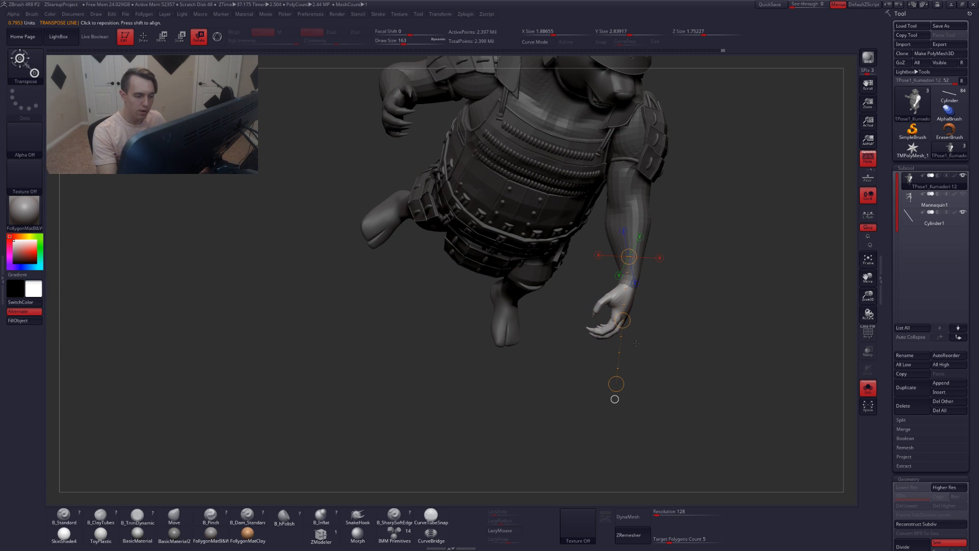
right_click_drag(707, 288, 630, 298)
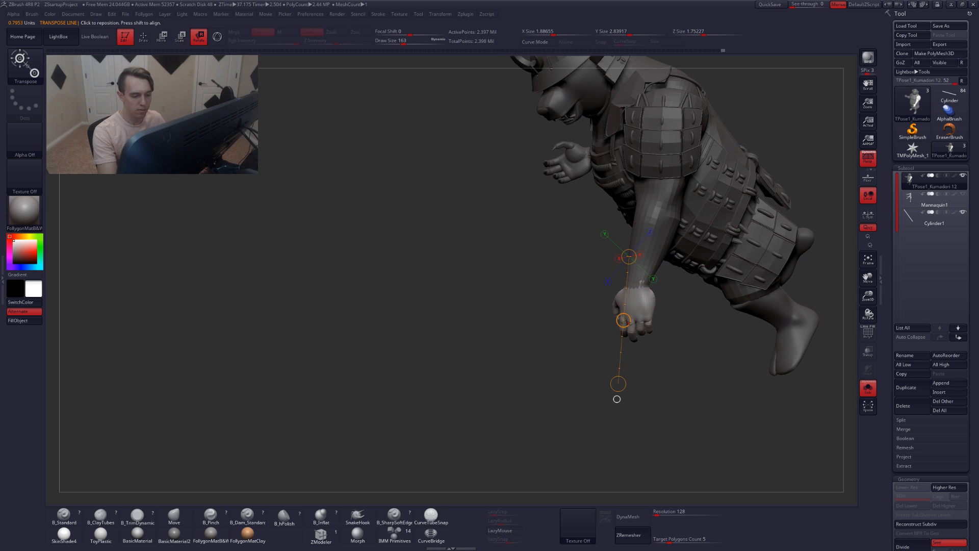
left_click_drag(630, 320, 640, 321)
left_click_drag(631, 383, 660, 394)
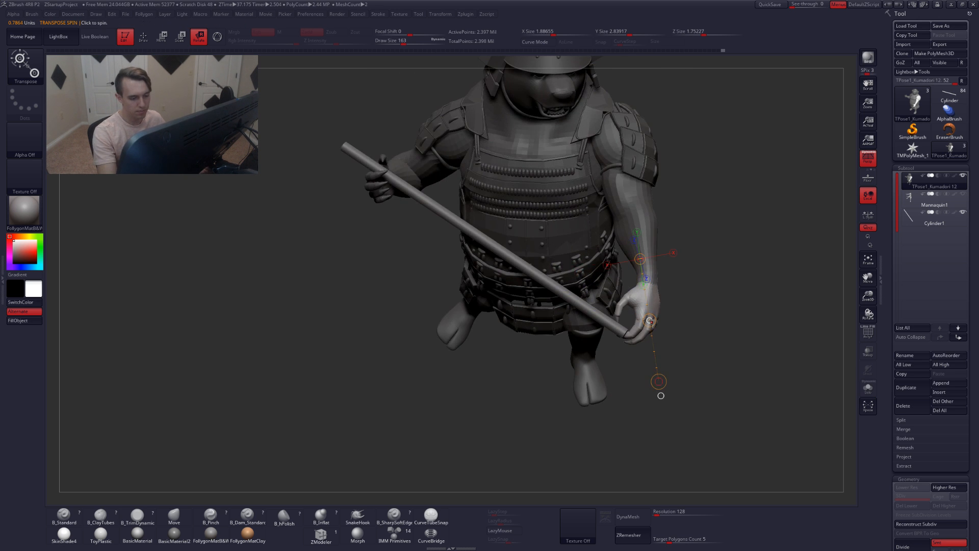
left_click_drag(649, 320, 657, 321)
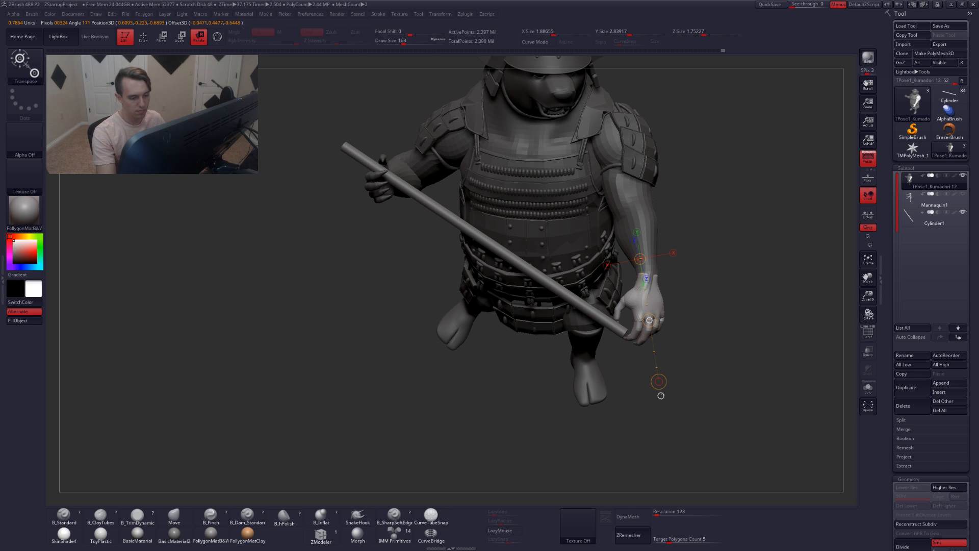
key("q")
Undo the last two changes and acknowledge the abnormal termination messages
key("ctrl+z")
key("ctrl+z")
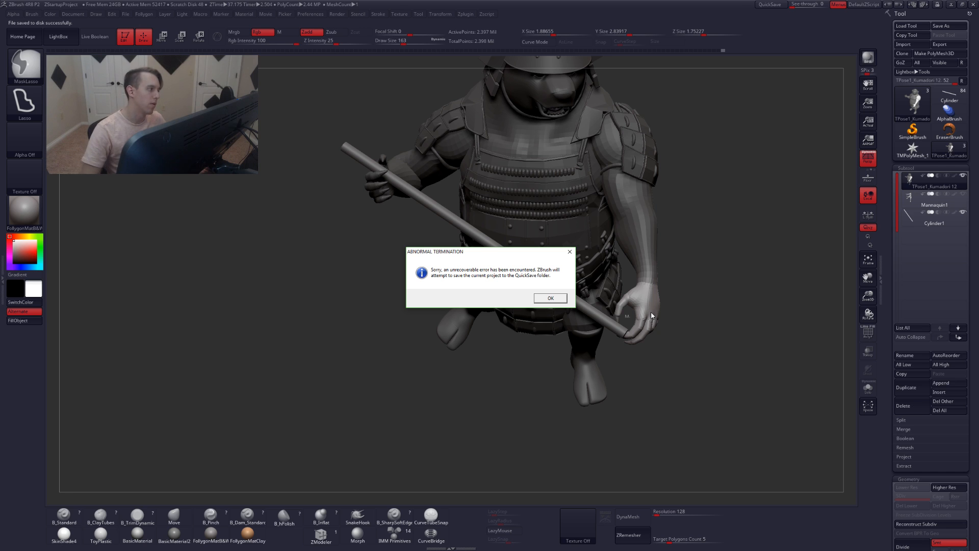
left_click(549, 302)
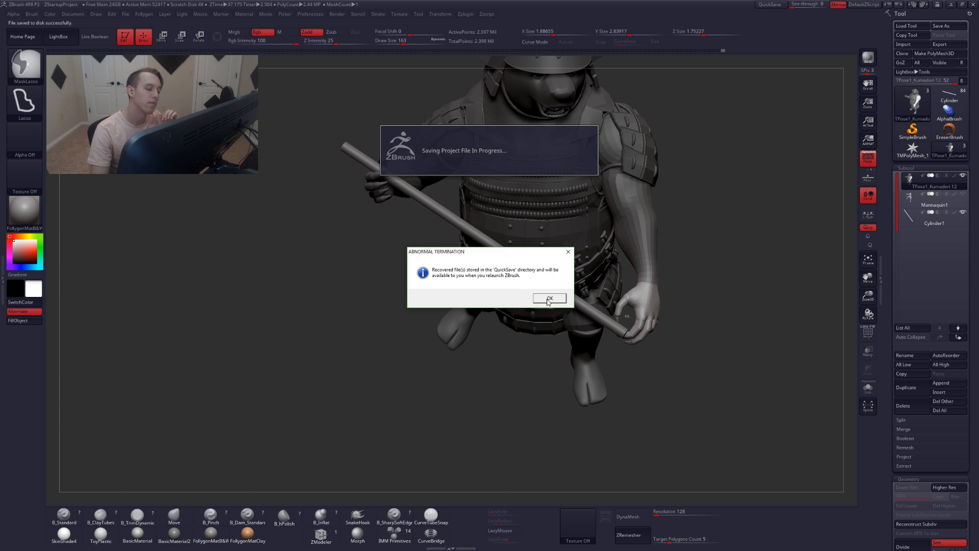
left_click(549, 298)
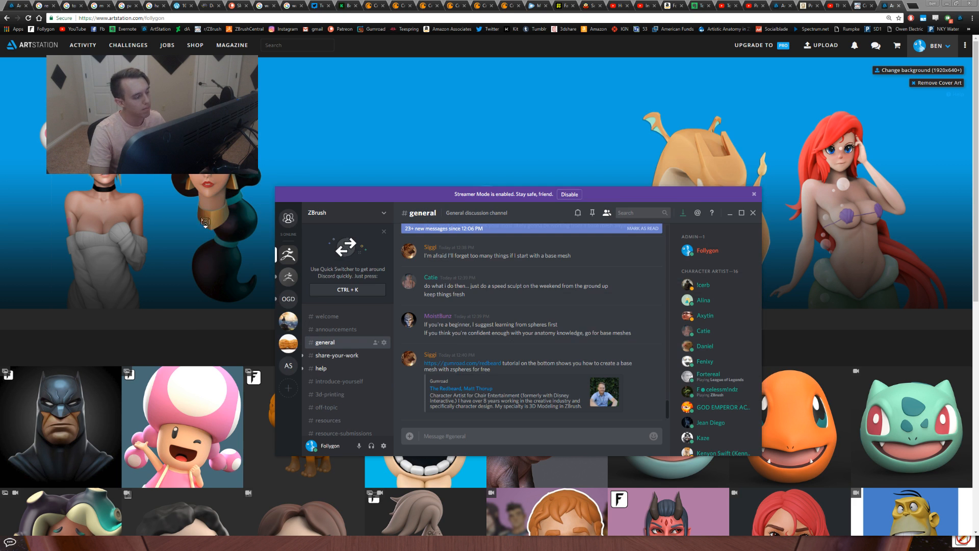
Return to the relaunched ZBrush and dismiss the abnormal-session note
key("alt+Tab")
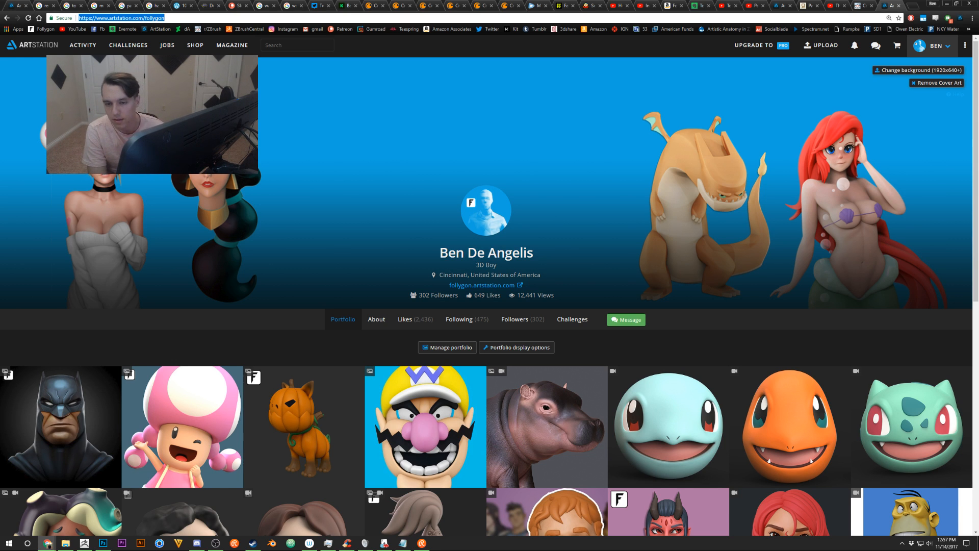
key("alt+Tab")
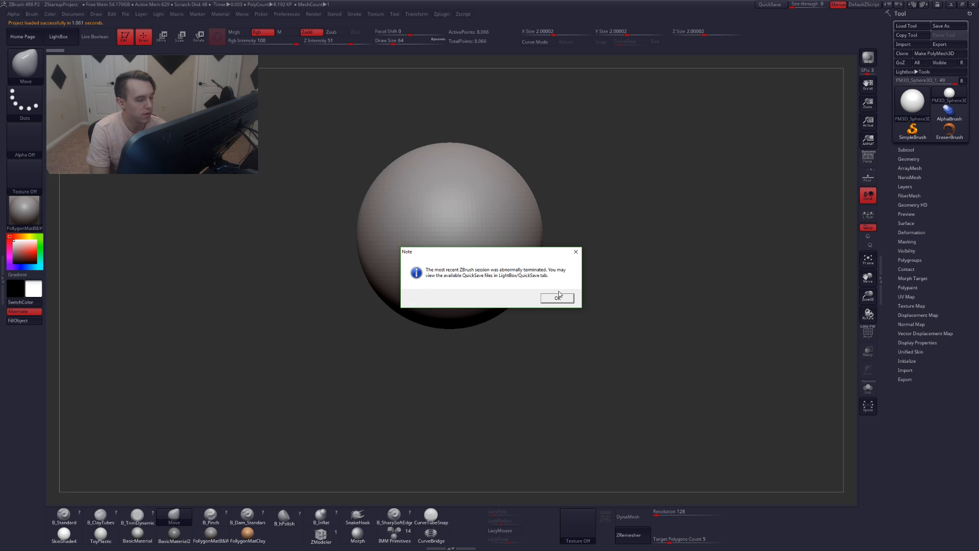
left_click(558, 297)
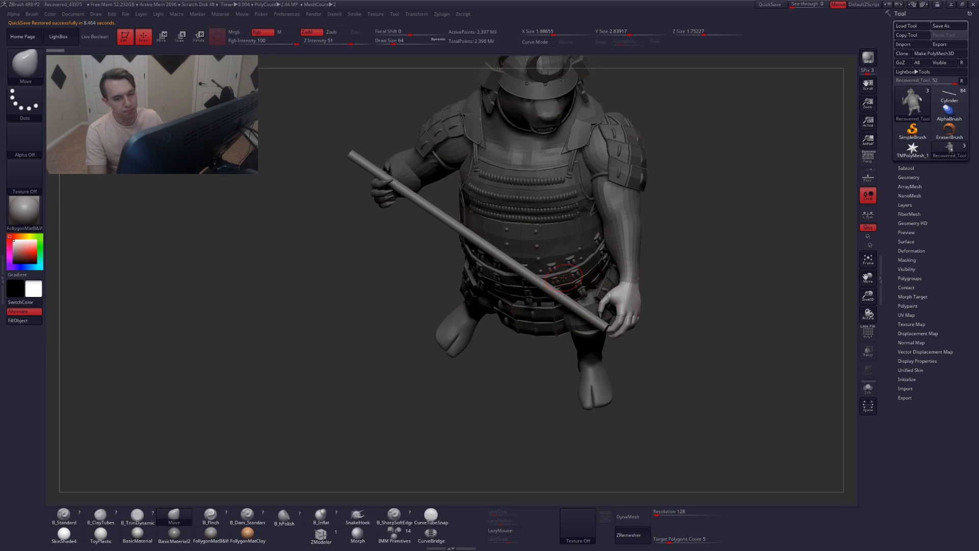
Open the subtool list and browse the QuickSave files in LightBox to review the recovered model
left_click(926, 178)
left_click(921, 169)
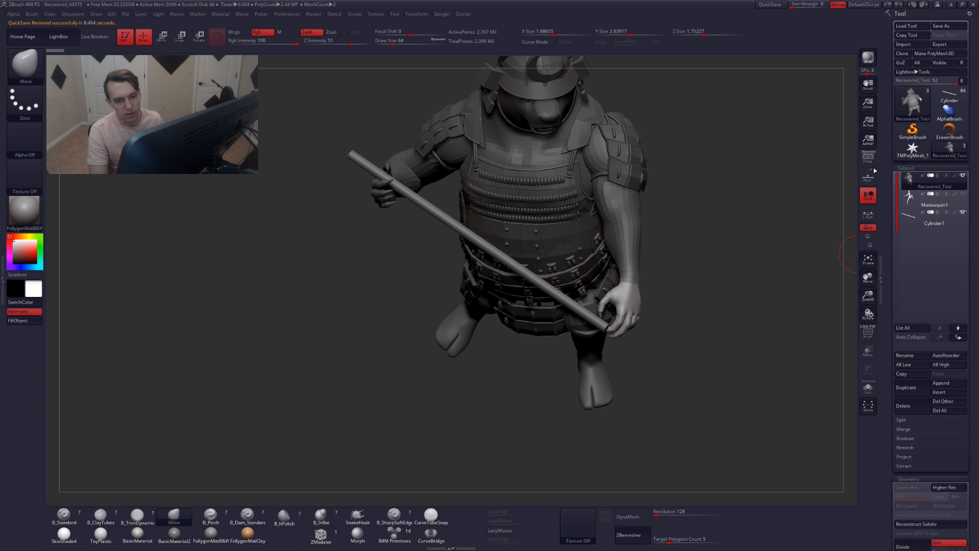
left_click_drag(704, 222, 681, 240, "alt")
left_click_drag(652, 285, 615, 297, "alt")
left_click(57, 36)
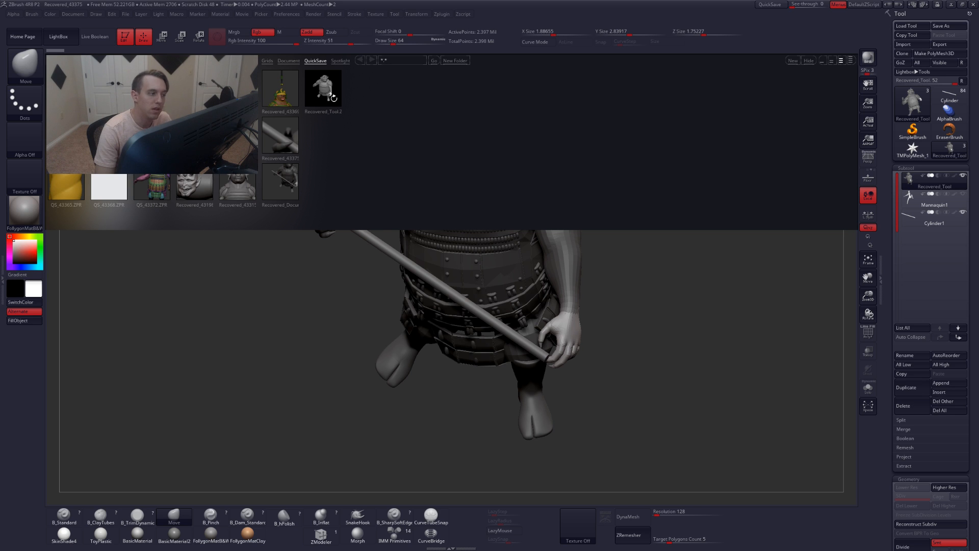
left_click(58, 39)
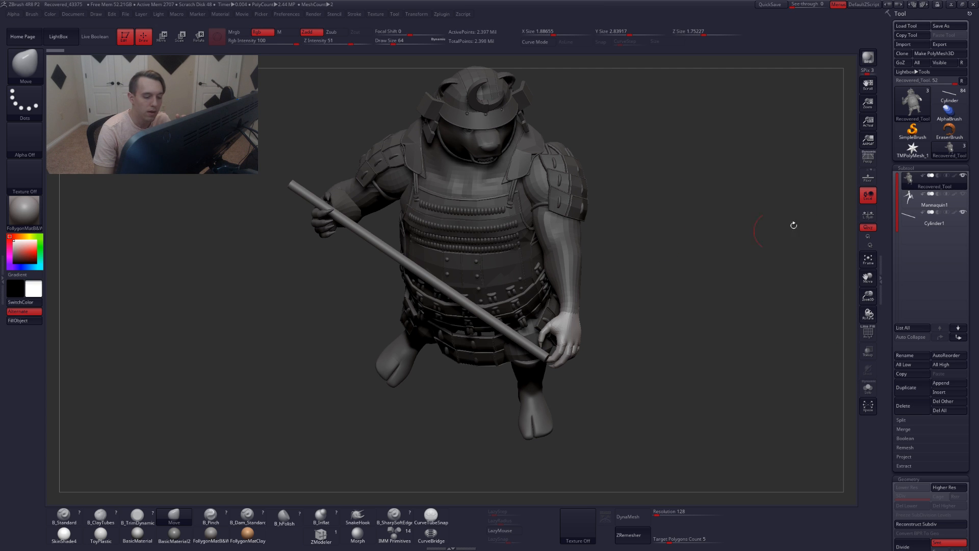
mouse_move(908, 187)
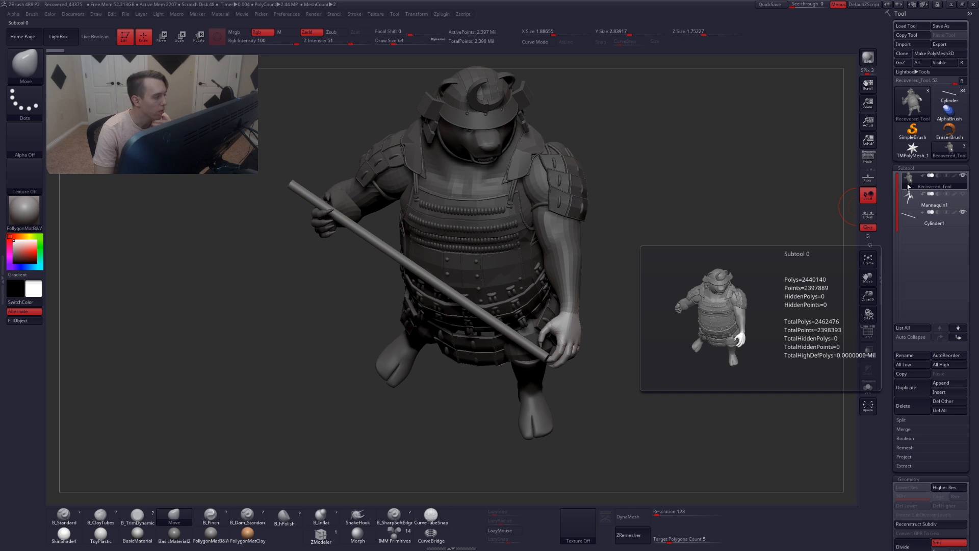
Open the plugin tray and compare against the original coloured Kumadori bear tool before switching back to the recovered tool
left_click(2, 154)
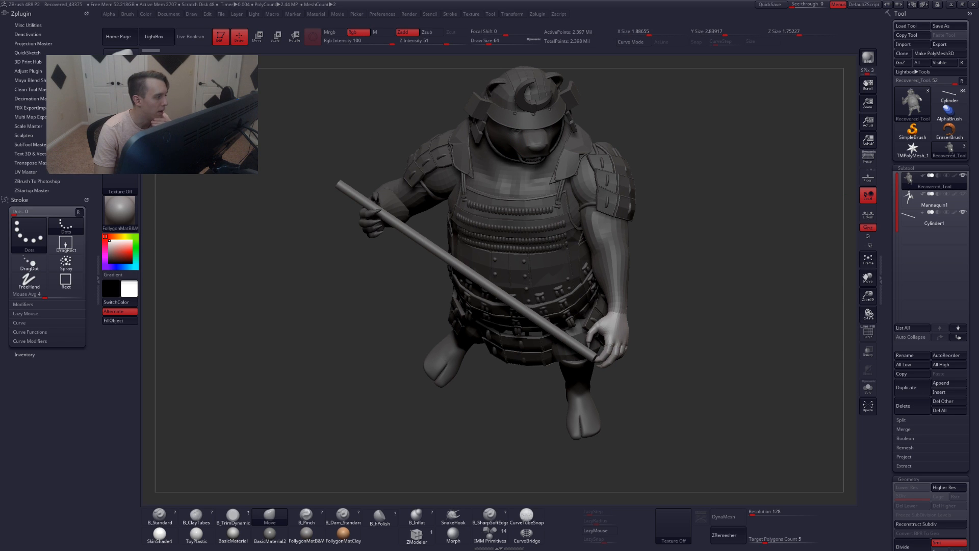
left_click(28, 162)
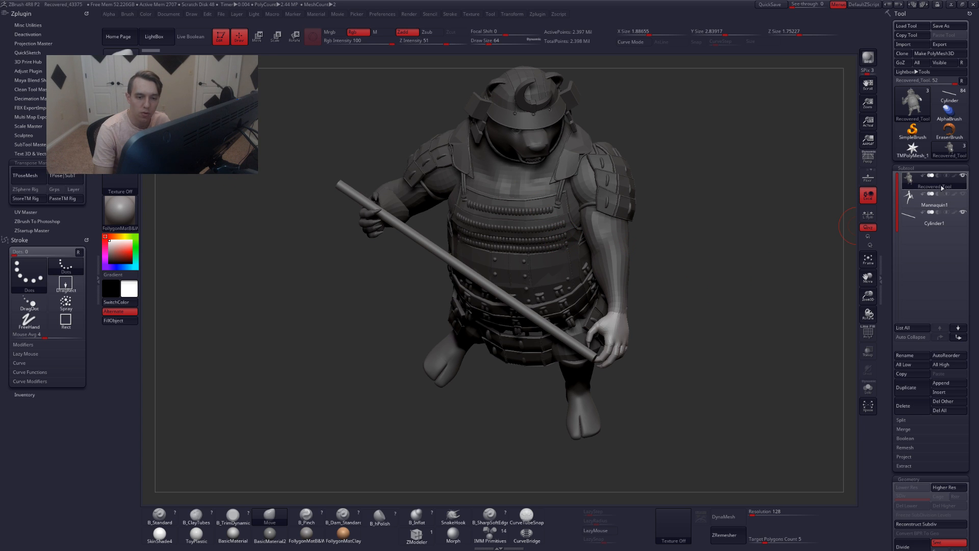
mouse_move(909, 182)
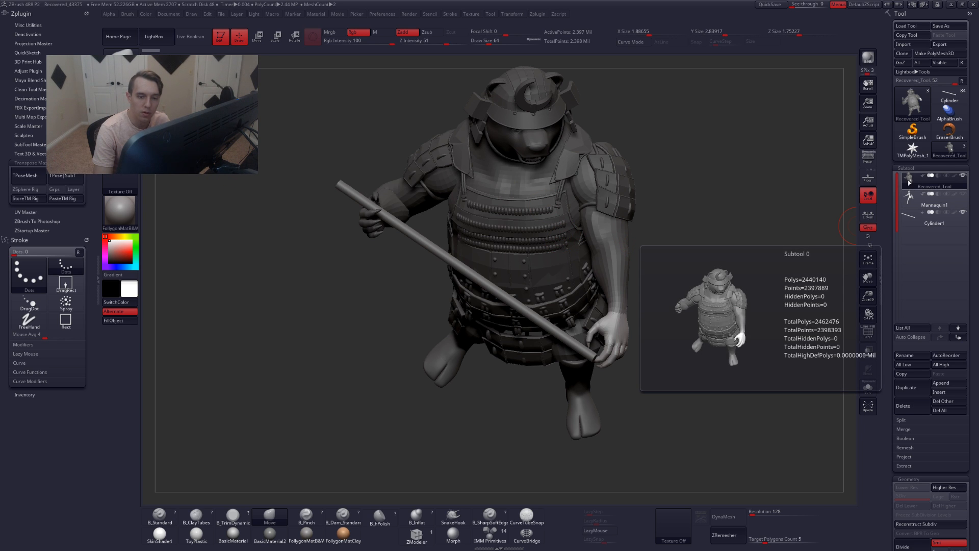
left_click(957, 102)
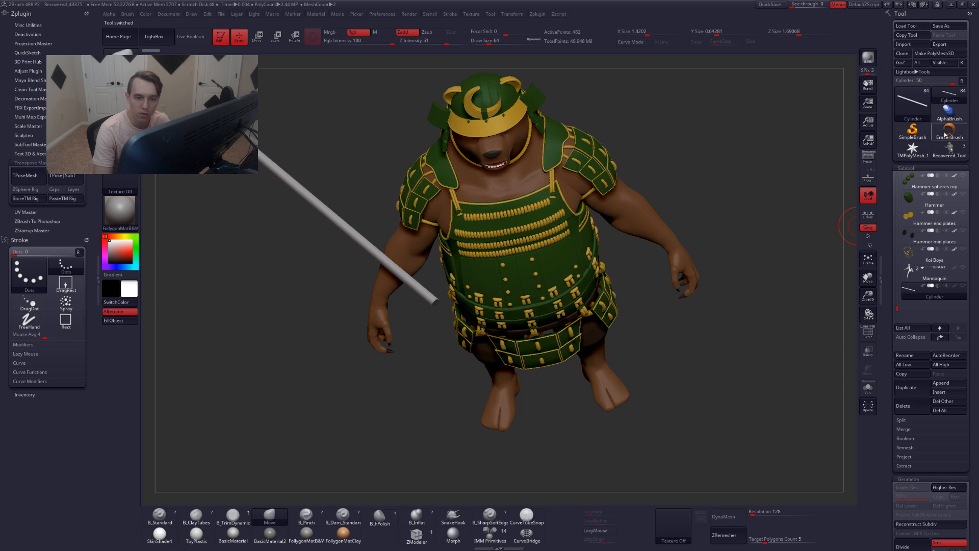
left_click(896, 178)
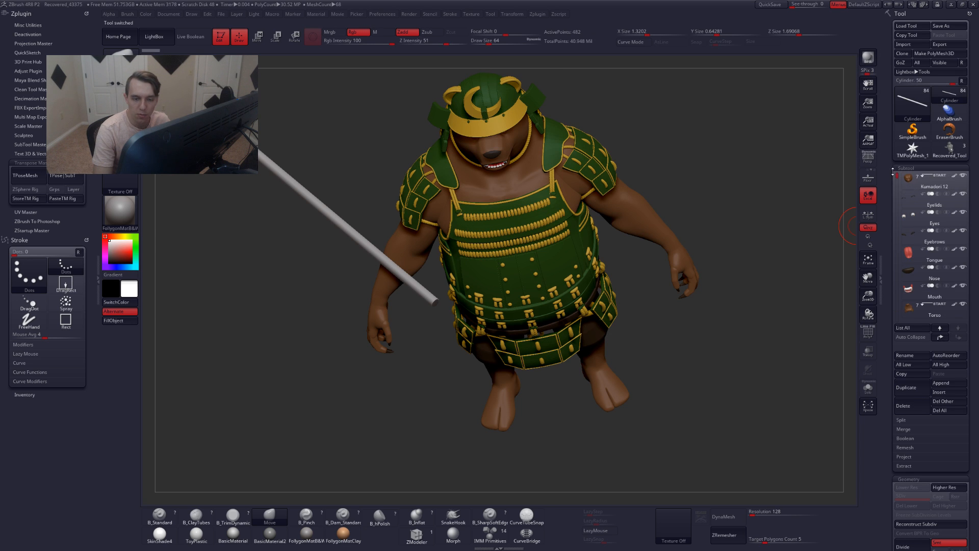
left_click(956, 159)
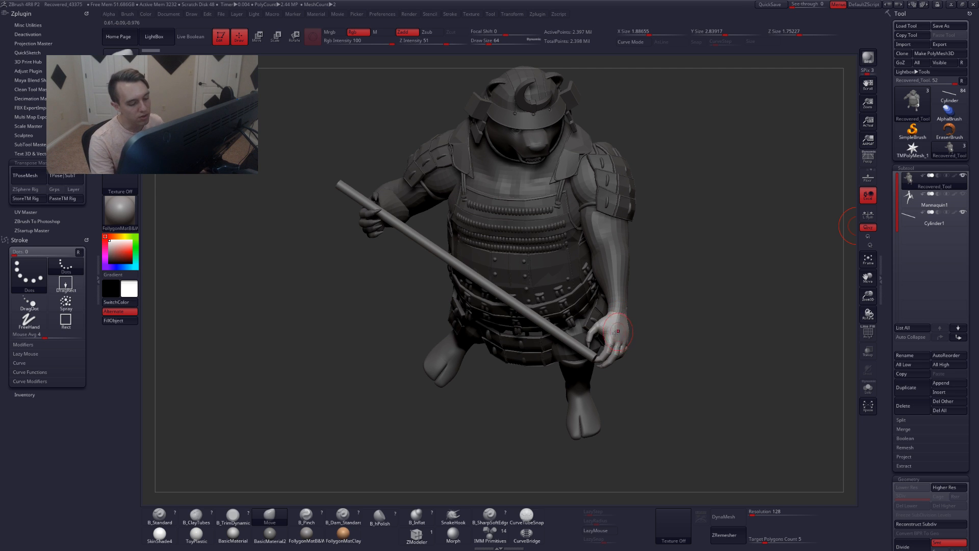
Mask the hand and rotate it with a Transpose line drawn from the wrist past the hand to adjust its grip on the staff
right_click_drag(614, 336, 617, 350)
mouse_move(622, 330)
left_mouse_down("ctrl+alt")
mouse_move(623, 321)
mouse_move(617, 331)
left_mouse_up("ctrl+alt")
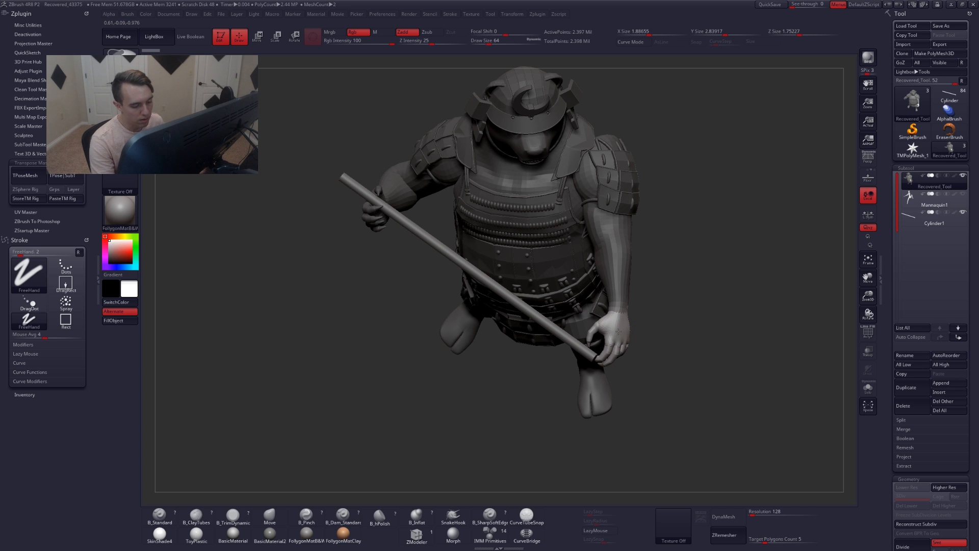
left_click(610, 342, "ctrl")
right_click_drag(610, 342, 605, 345)
key("r")
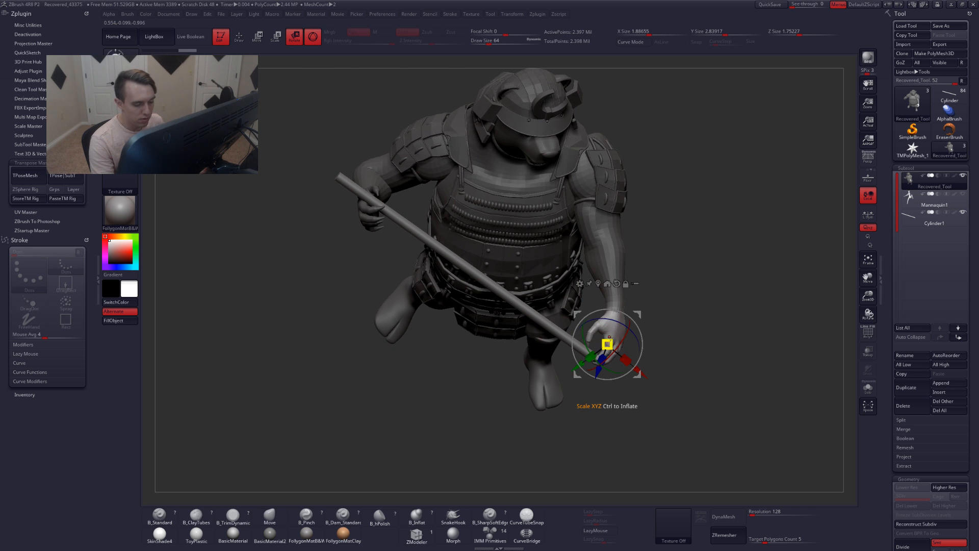
key("y")
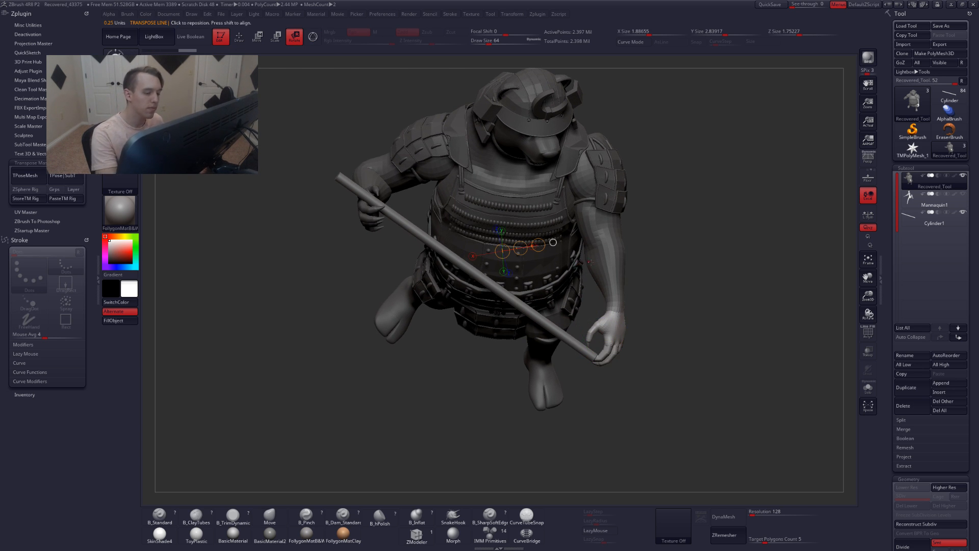
left_click_drag(610, 283, 616, 431)
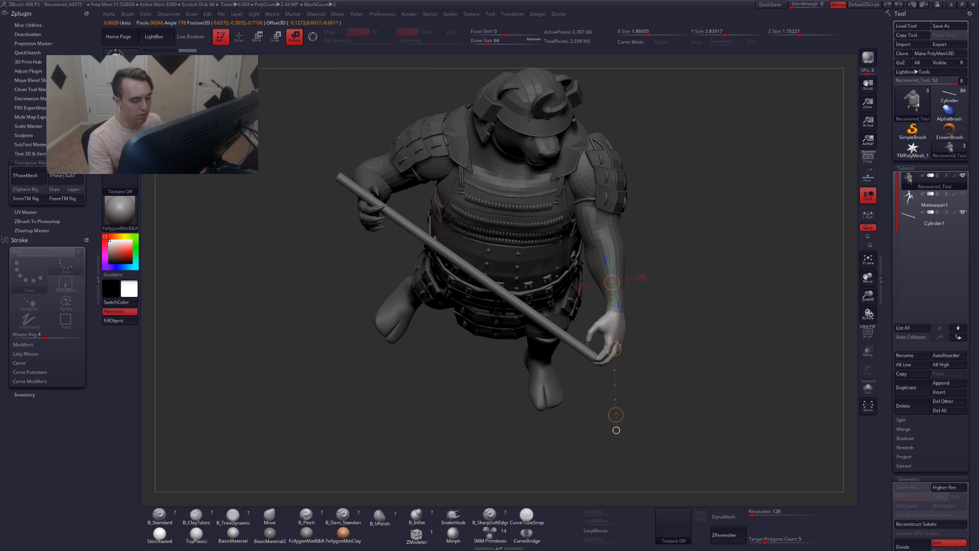
right_click_drag(634, 363, 528, 358)
left_click_drag(620, 349, 632, 347)
left_click_drag(625, 430, 599, 421)
right_click_drag(600, 421, 657, 359)
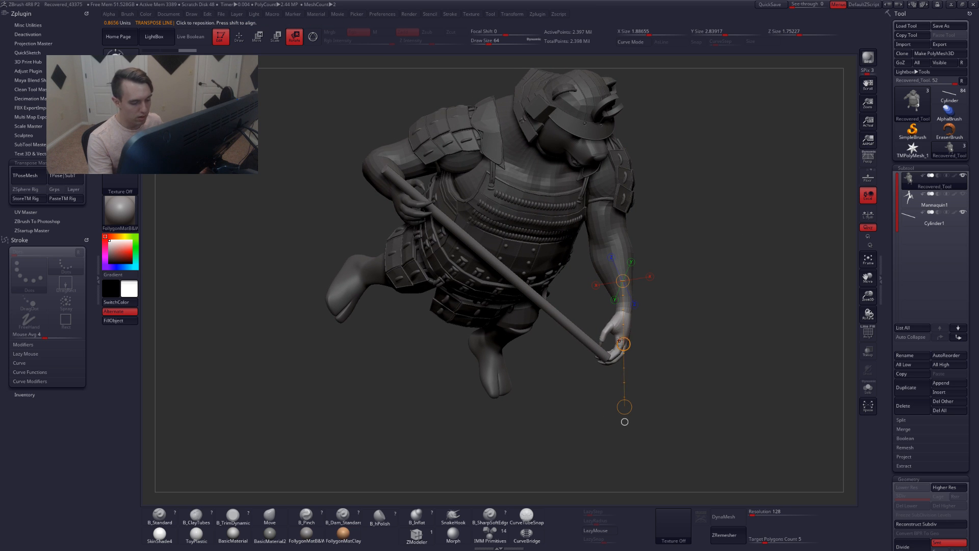
left_click_drag(624, 344, 629, 388)
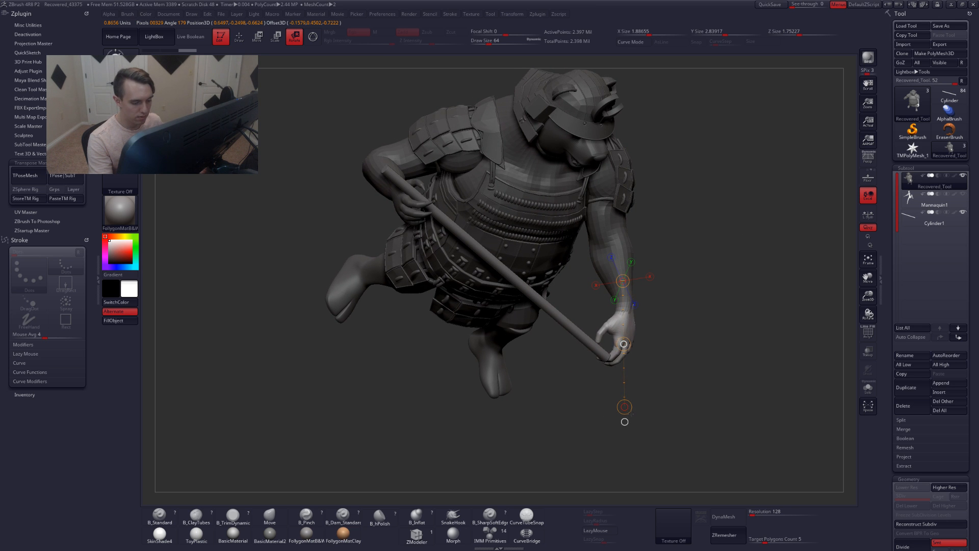
key("q")
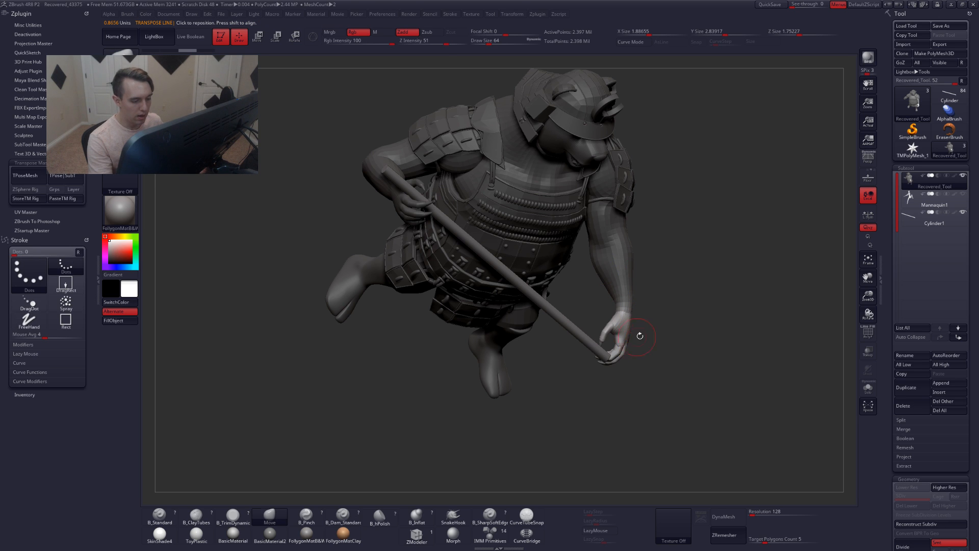
Draw a new Transpose line from the wrist downward and rotate the hand again to refine its grip
right_click_drag(652, 341, 614, 344)
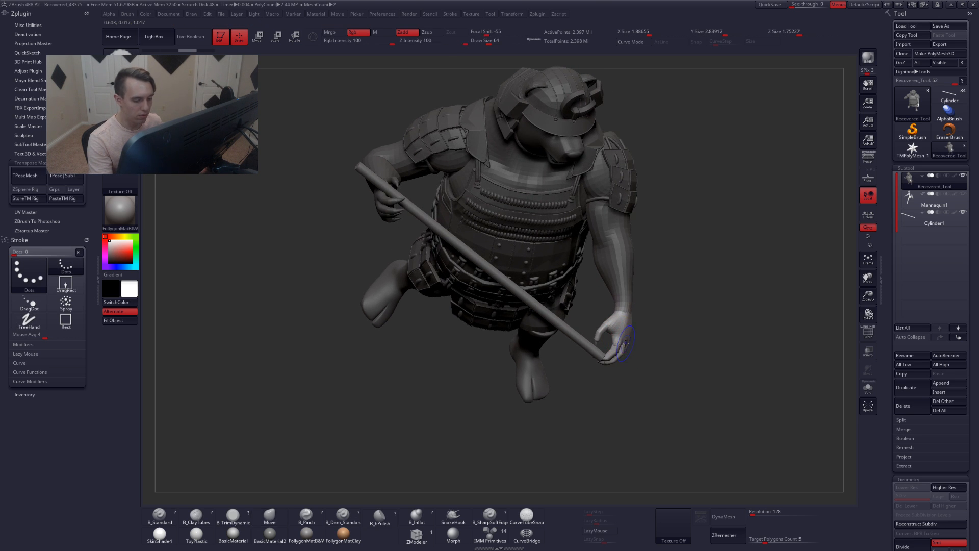
key("ctrl")
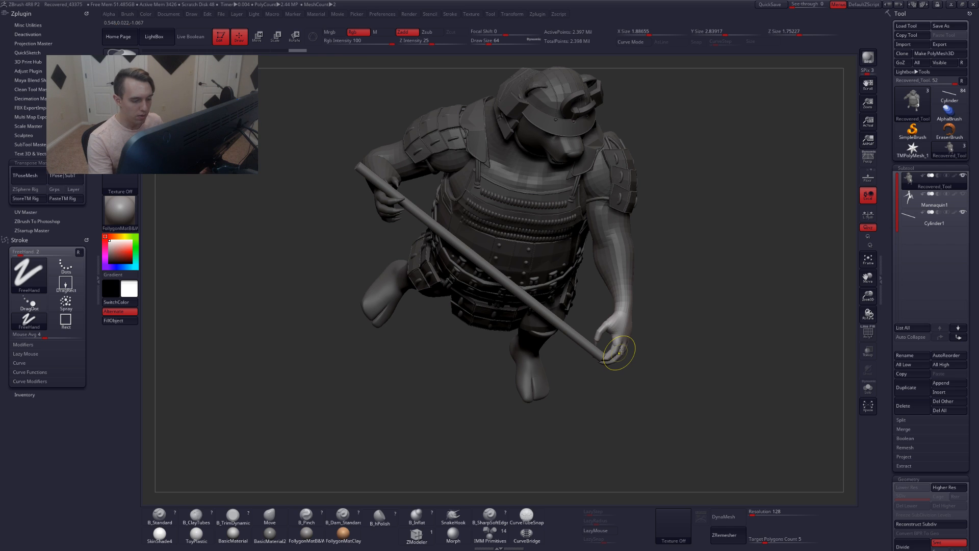
key("r")
left_click_drag(621, 344, 619, 420)
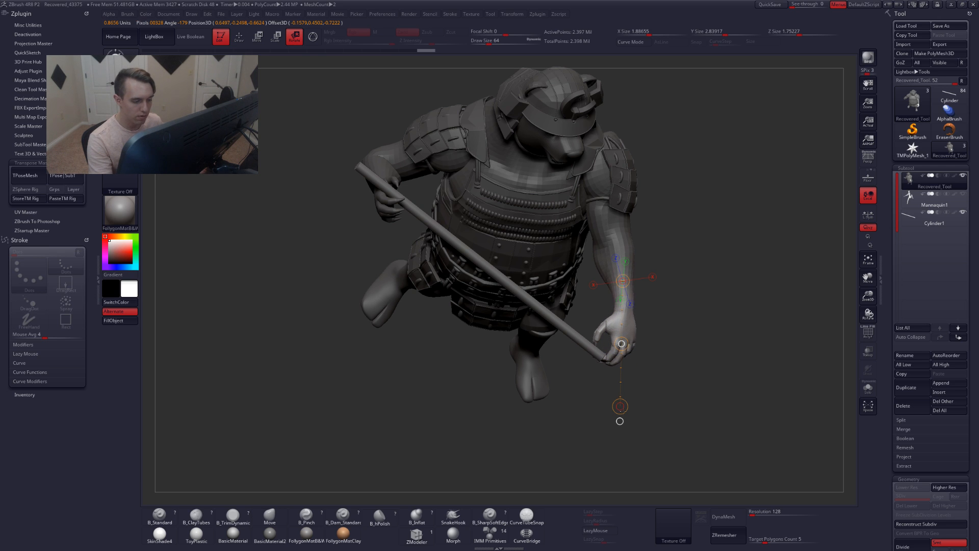
mouse_move(631, 462)
left_mouse_down()
mouse_move(594, 359)
mouse_move(646, 347)
left_mouse_up()
key("q")
Inspect the hand's grip on the staff with polygroup frames shown and the hand and staff isolated
right_click_drag(633, 351, 627, 355, "ctrl")
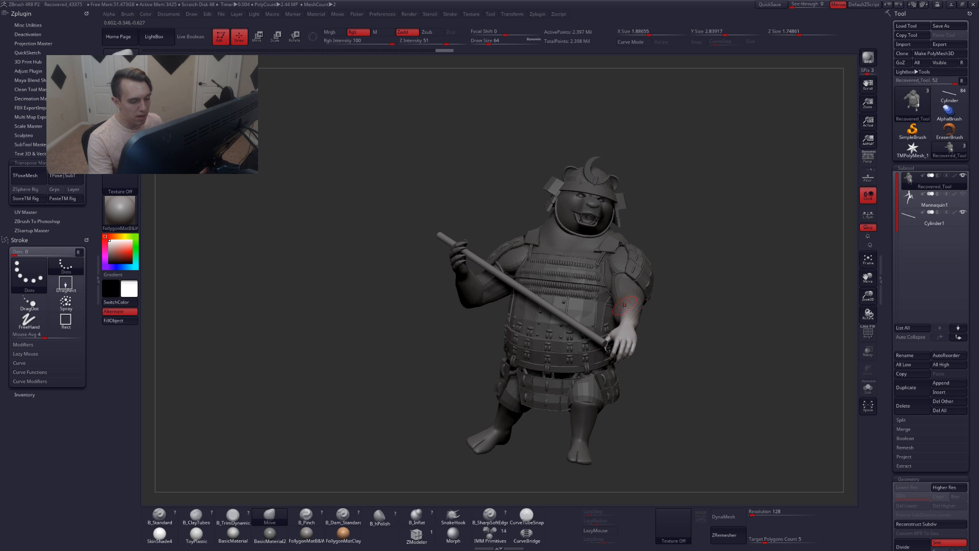
mouse_move(628, 333)
right_mouse_down()
mouse_move(586, 334)
mouse_move(630, 338)
right_mouse_up()
key("shift+f")
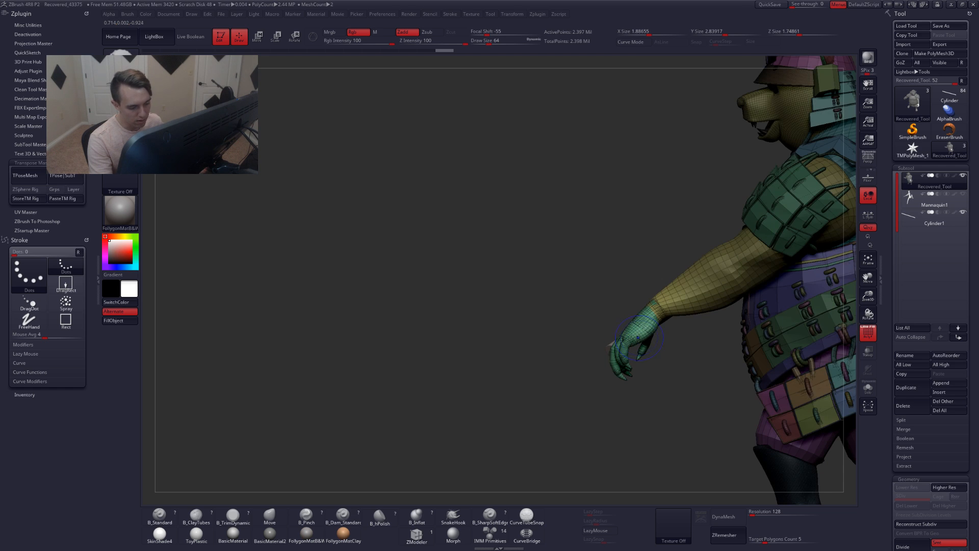
left_click_drag(641, 375, 645, 383, "ctrl")
key("shift+f")
left_click(635, 337, "ctrl+shift")
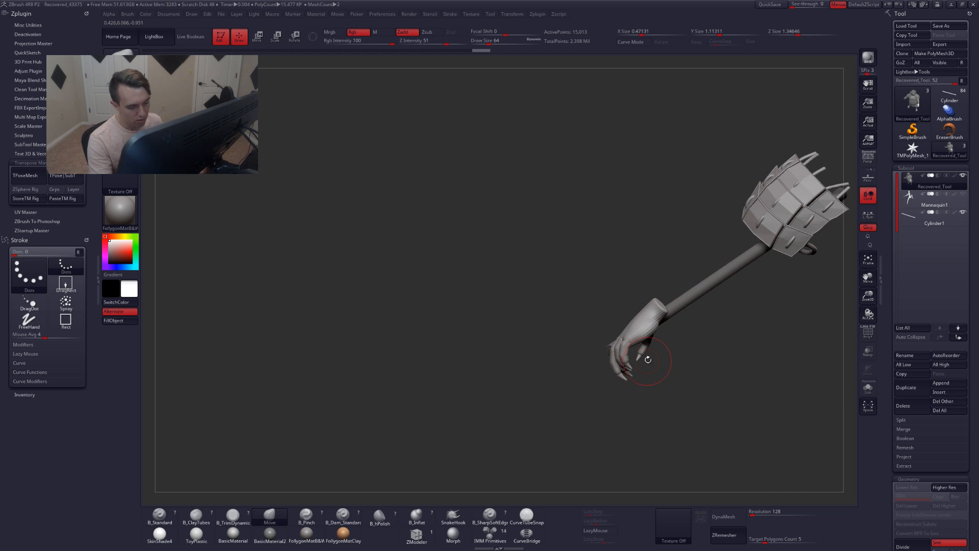
right_click_drag(638, 344, 682, 314)
left_click_drag(681, 312, 545, 400, "ctrl")
mouse_move(594, 369)
left_mouse_down("ctrl")
mouse_move(697, 255)
mouse_move(699, 235)
left_mouse_up("ctrl")
left_click_drag(698, 235, 545, 395, "ctrl")
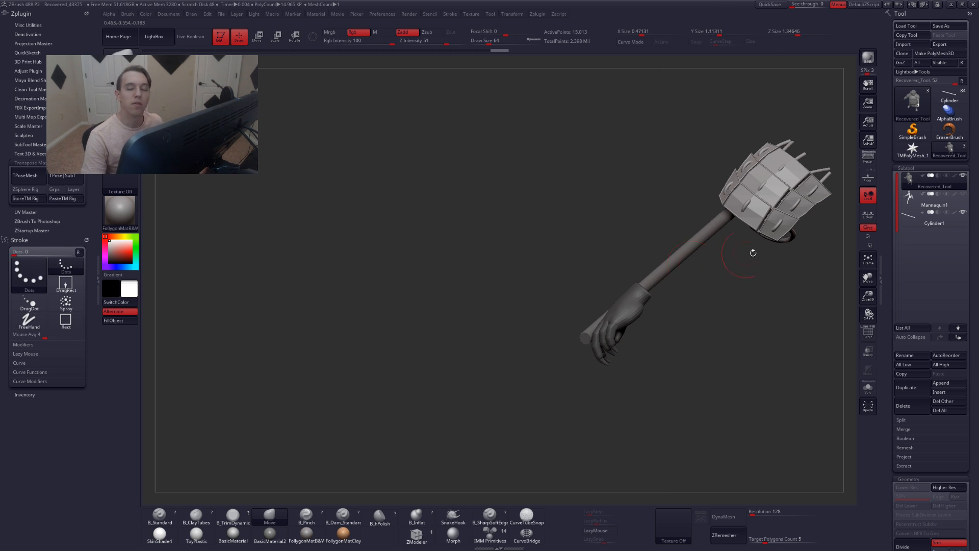
Restore the standard interface layout from the configuration preferences
left_click(378, 14)
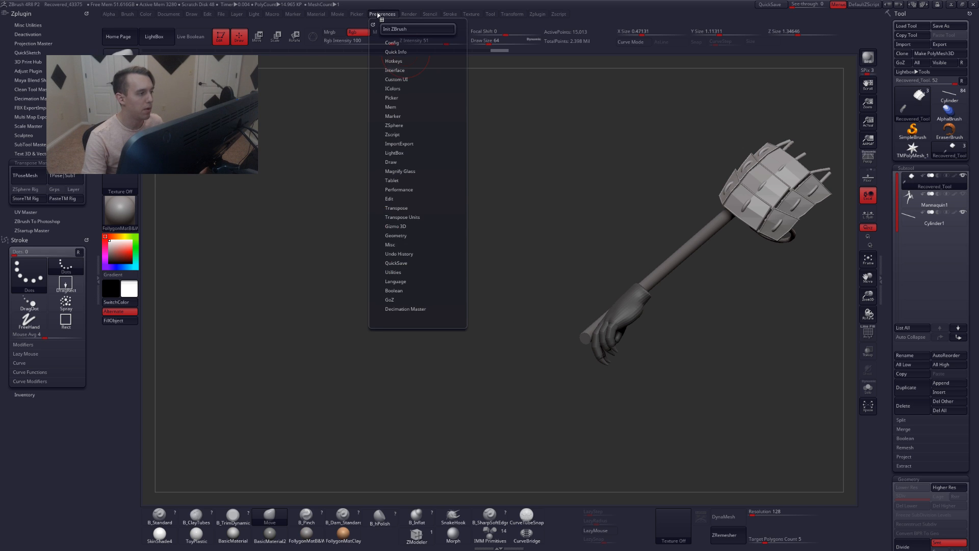
left_click(404, 42)
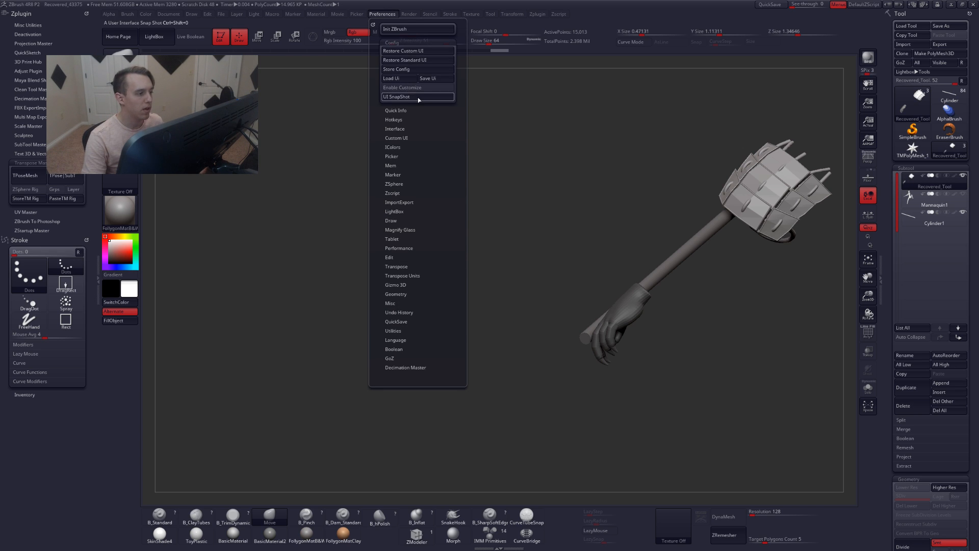
left_click(414, 60)
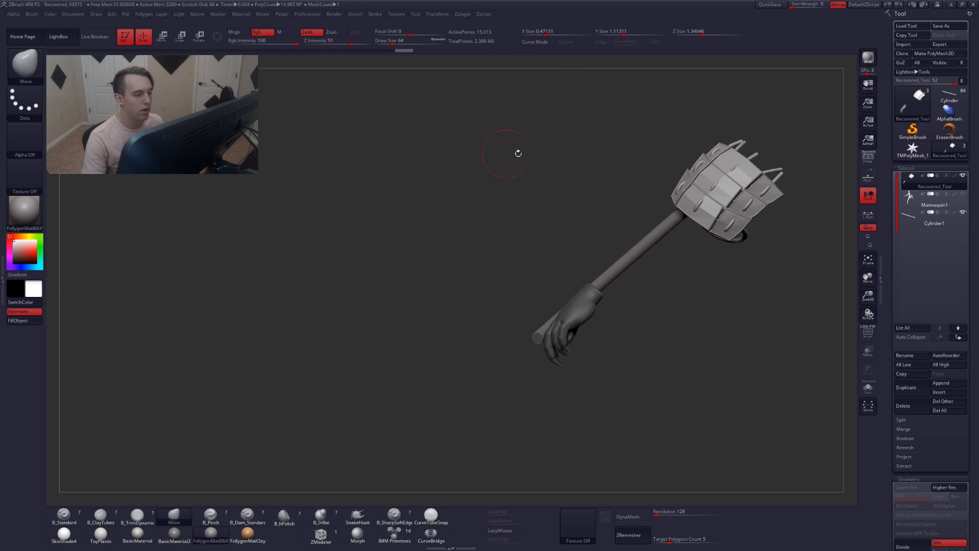
Switch to the SelectLasso brush and reopen the plugin tray
key("space")
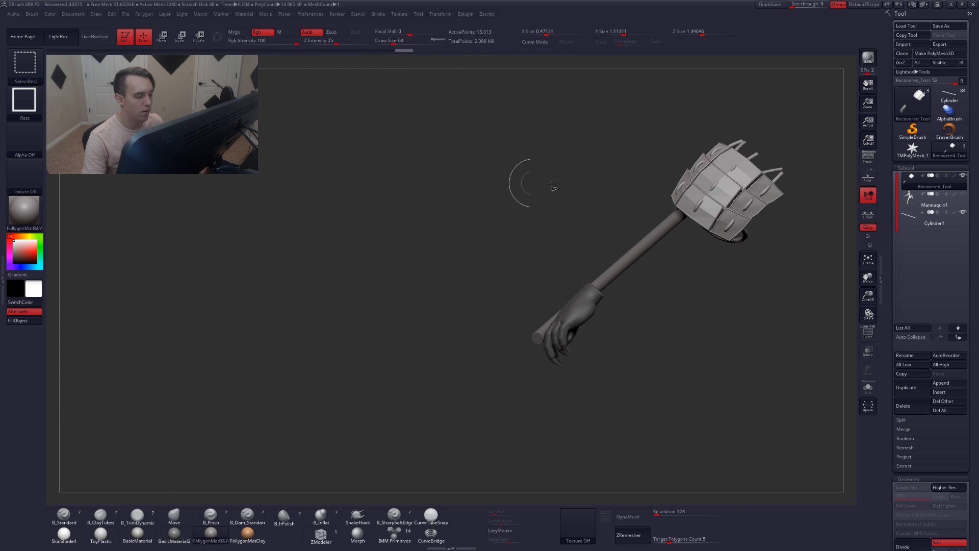
key("space")
key("space")
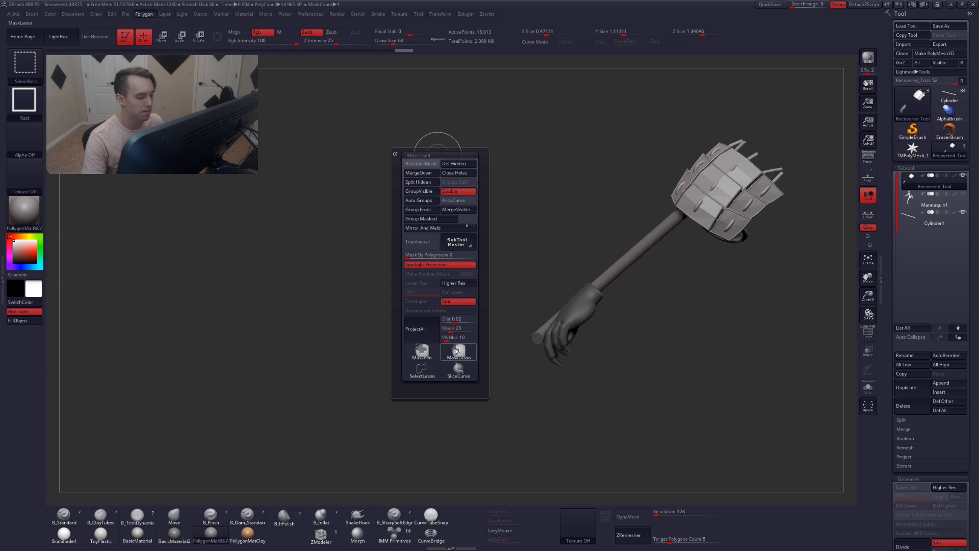
left_click(421, 370)
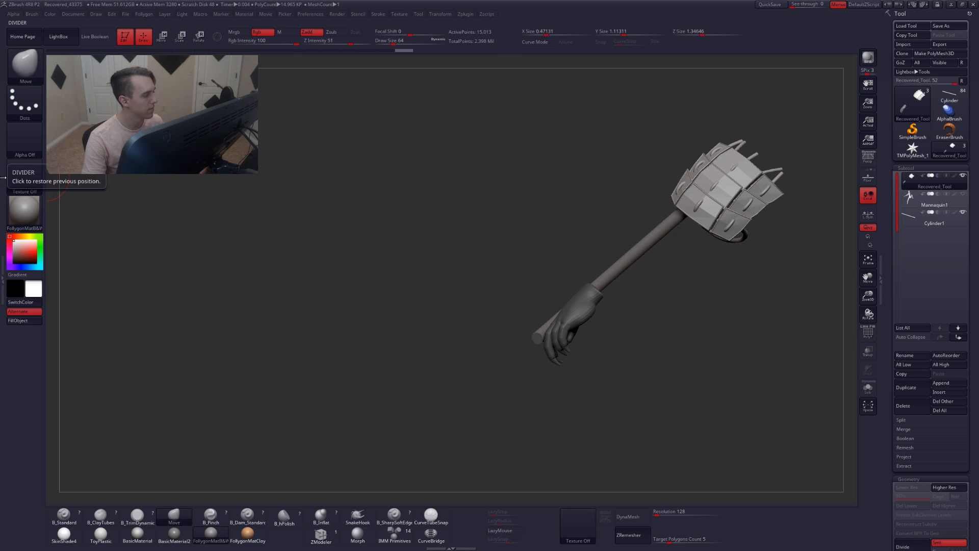
left_click(3, 273)
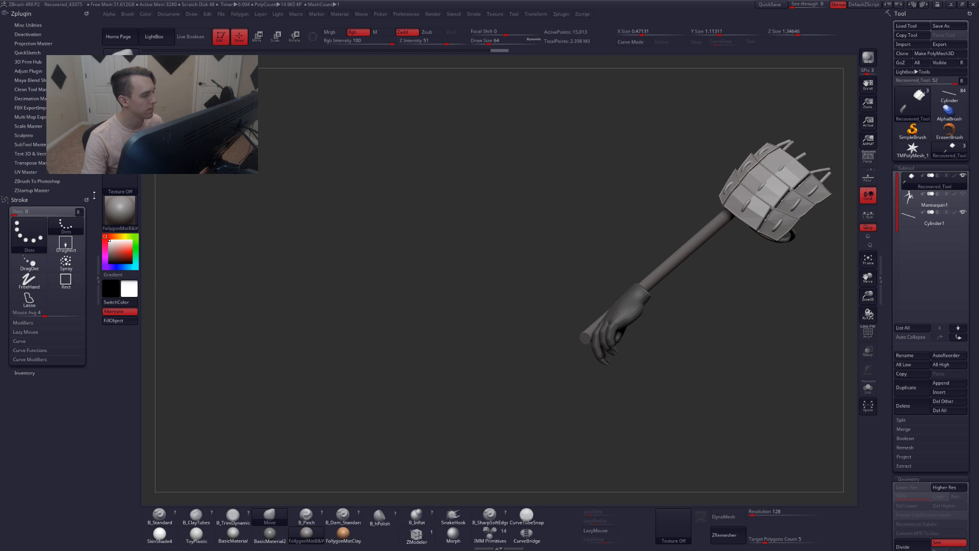
Hide the hand polygroup and show it again
left_click(644, 321, "ctrl+shift")
key("alt+s")
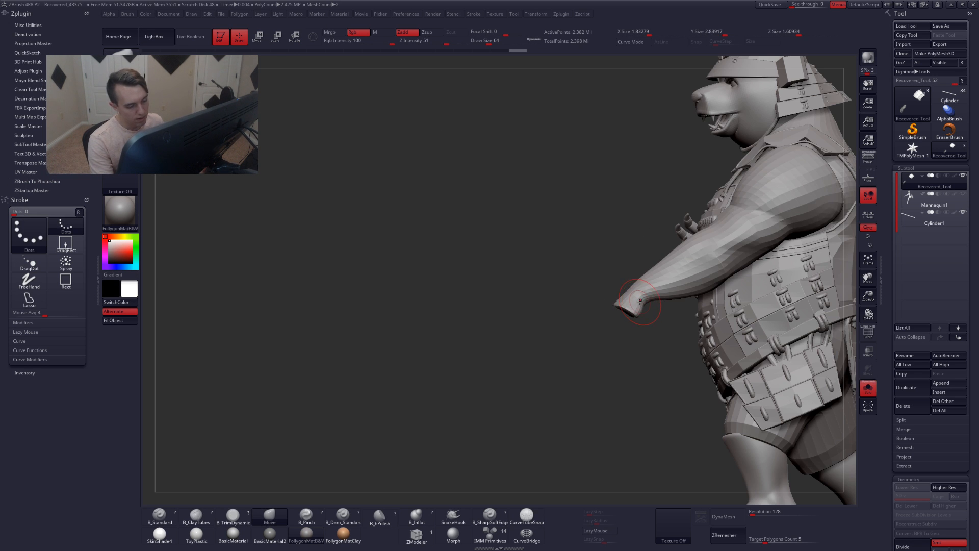
mouse_move(643, 314)
left_mouse_down("alt")
mouse_move(644, 323)
mouse_move(649, 308)
mouse_move(644, 333)
mouse_move(651, 319)
mouse_move(629, 332)
left_mouse_up("alt")
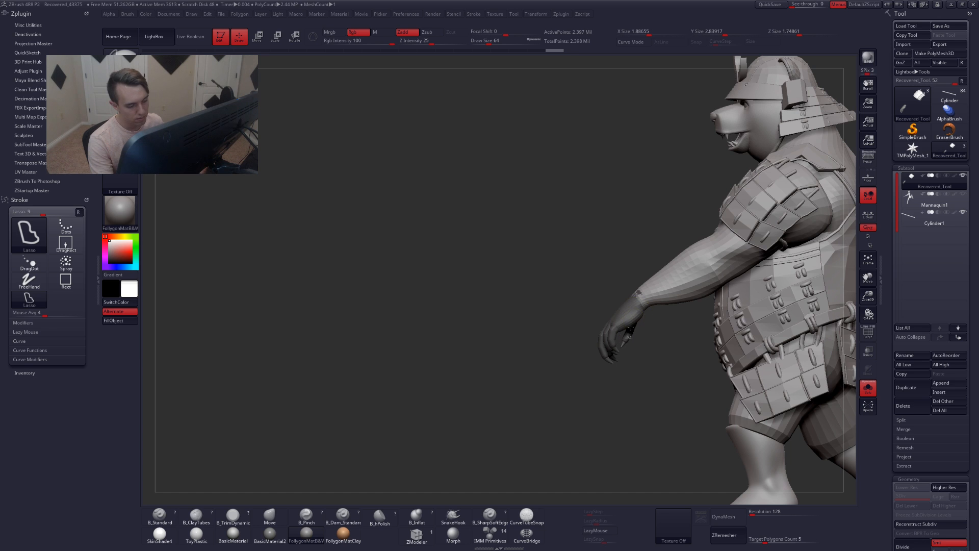
Rotate the hand at the wrist with the Transpose rotate line to angle it toward the staff
left_click(643, 341, "ctrl")
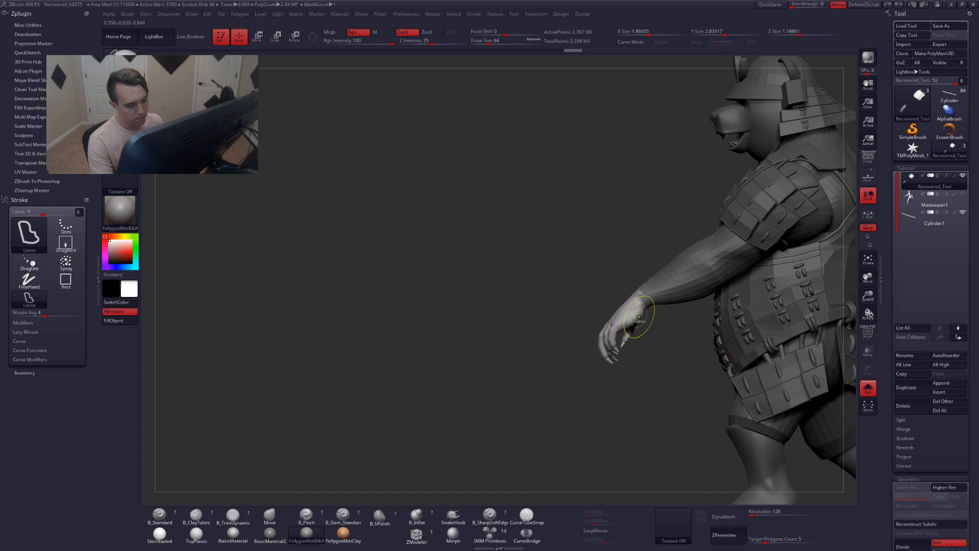
key("r")
right_click_drag(639, 309, 644, 305)
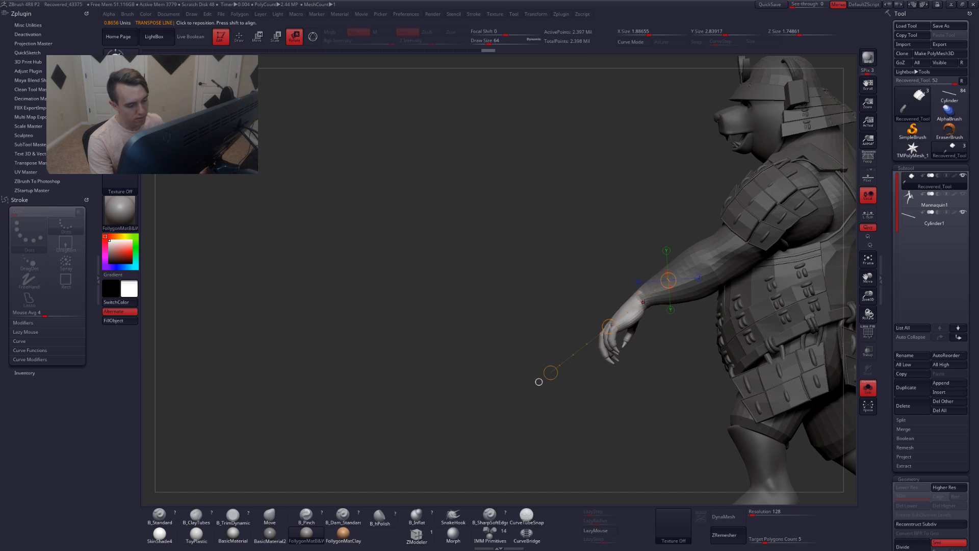
mouse_move(644, 303)
left_mouse_down()
mouse_move(583, 366)
mouse_move(572, 347)
left_mouse_up()
right_click_drag(572, 347, 628, 363)
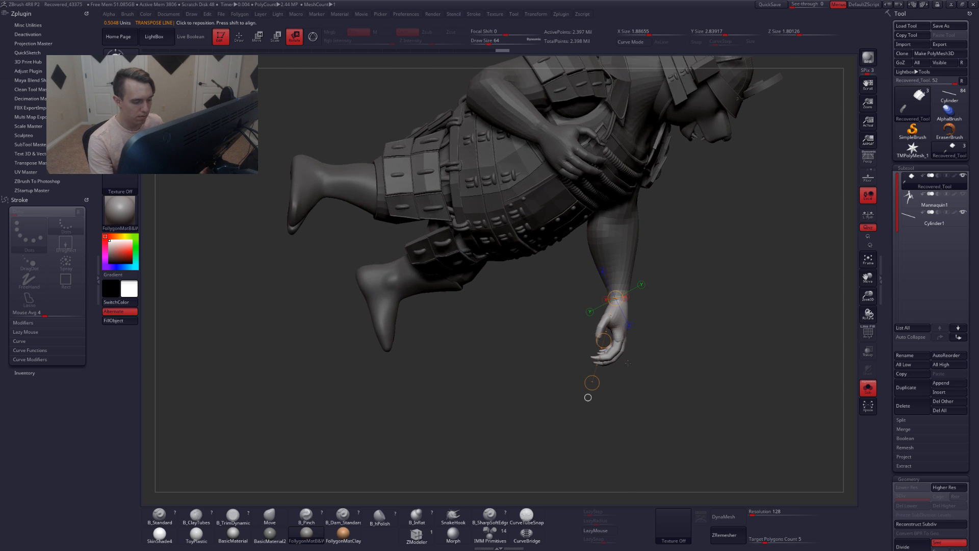
left_click_drag(593, 383, 604, 385)
key("q")
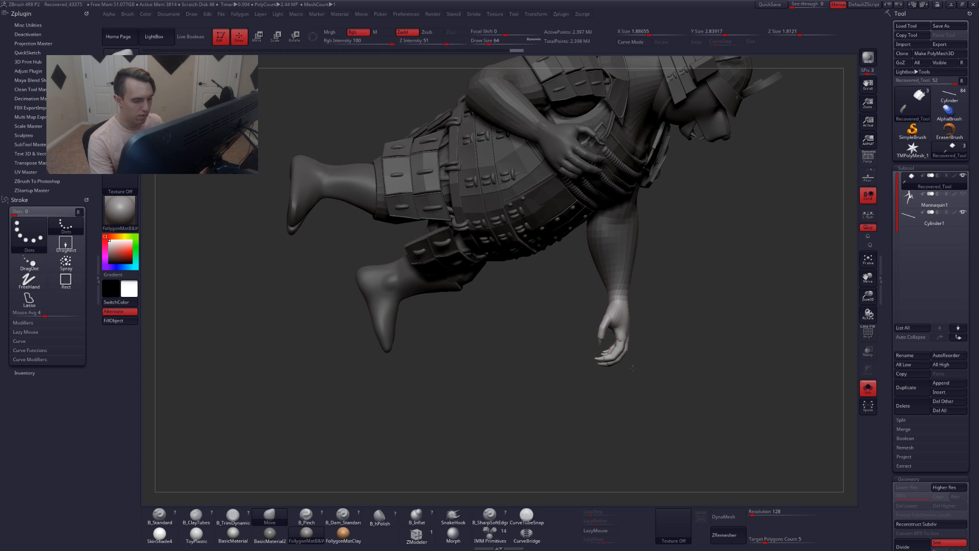
Adjust the mask so only the forearm and hand remain unmasked
mouse_move(647, 331)
right_mouse_down()
mouse_move(628, 337)
mouse_move(629, 351)
mouse_move(628, 306)
mouse_move(645, 362)
right_mouse_up()
key("shift+f")
right_click_drag(540, 326, 589, 304)
key("shift+f")
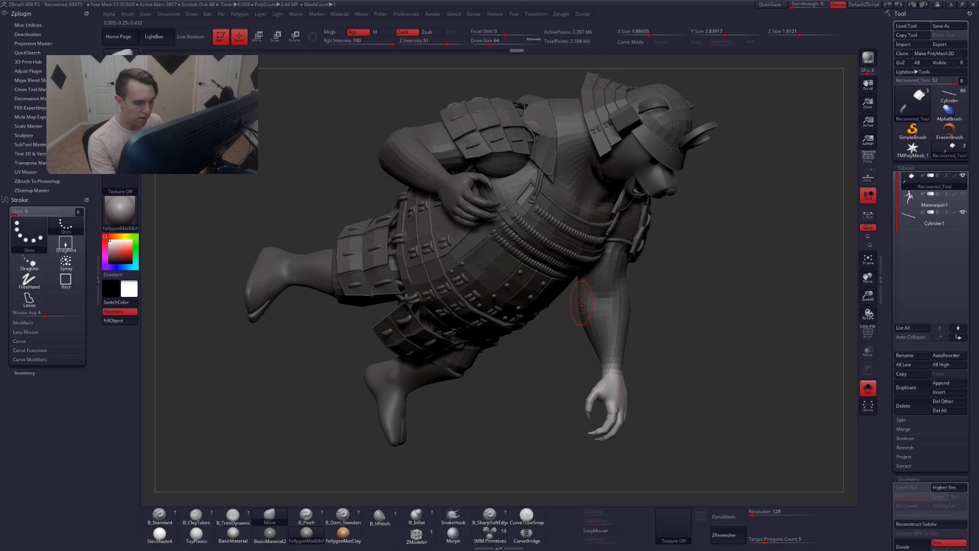
mouse_move(568, 299)
left_mouse_down("ctrl")
mouse_move(609, 456)
mouse_move(645, 298)
left_mouse_up("ctrl")
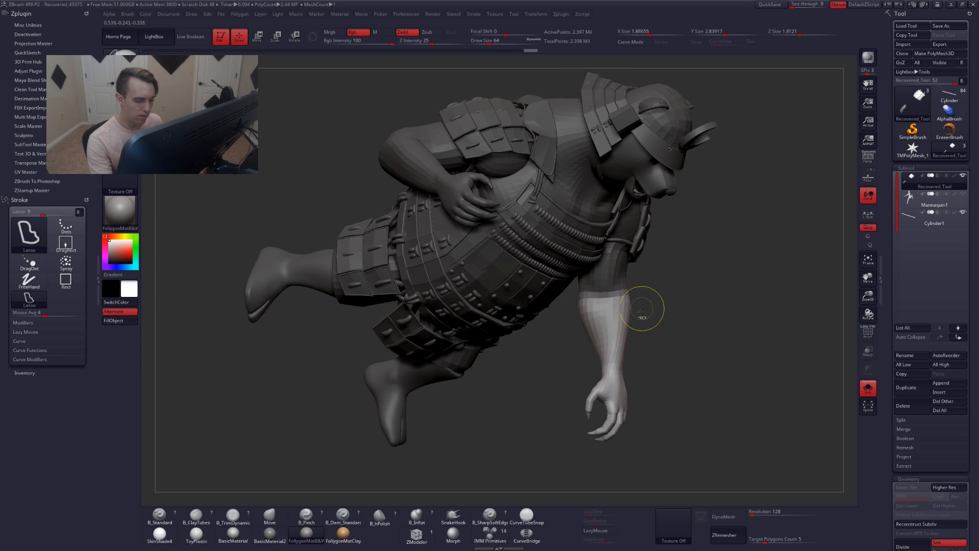
mouse_move(650, 314)
right_mouse_down()
mouse_move(548, 347)
mouse_move(617, 301)
mouse_move(601, 295)
right_mouse_up()
key("ctrl")
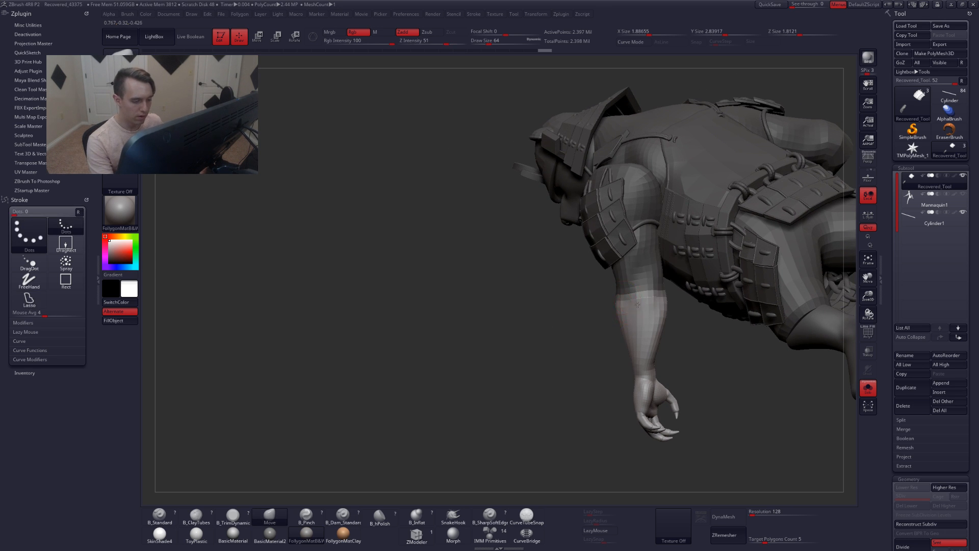
Rotate the forearm at the elbow with Transpose so the hand wraps onto the staff
mouse_move(535, 339)
right_mouse_down()
mouse_move(634, 327)
mouse_move(618, 358)
mouse_move(633, 350)
right_mouse_up()
key("r")
left_click_drag(639, 345, 638, 412)
right_click_drag(639, 324, 645, 326)
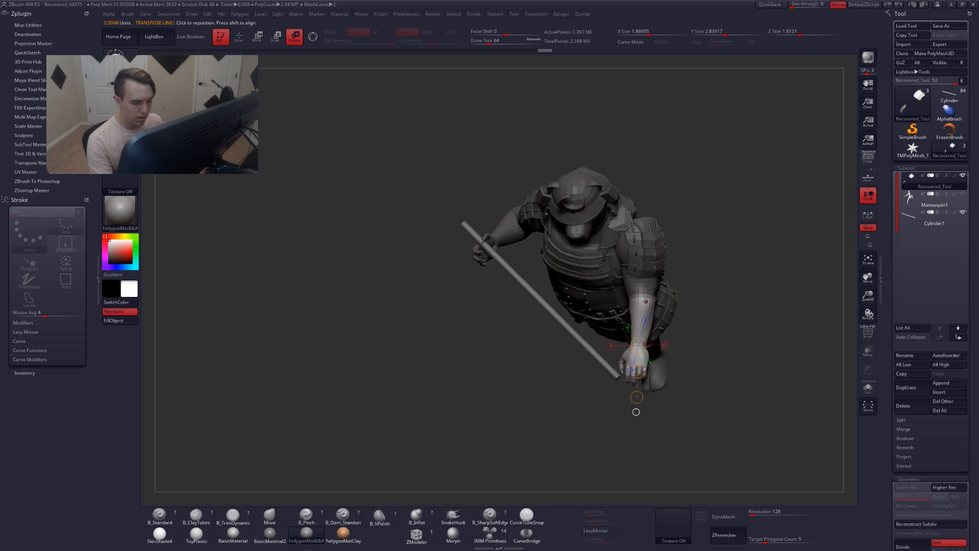
left_click_drag(642, 293, 637, 352)
right_click_drag(648, 384, 655, 383)
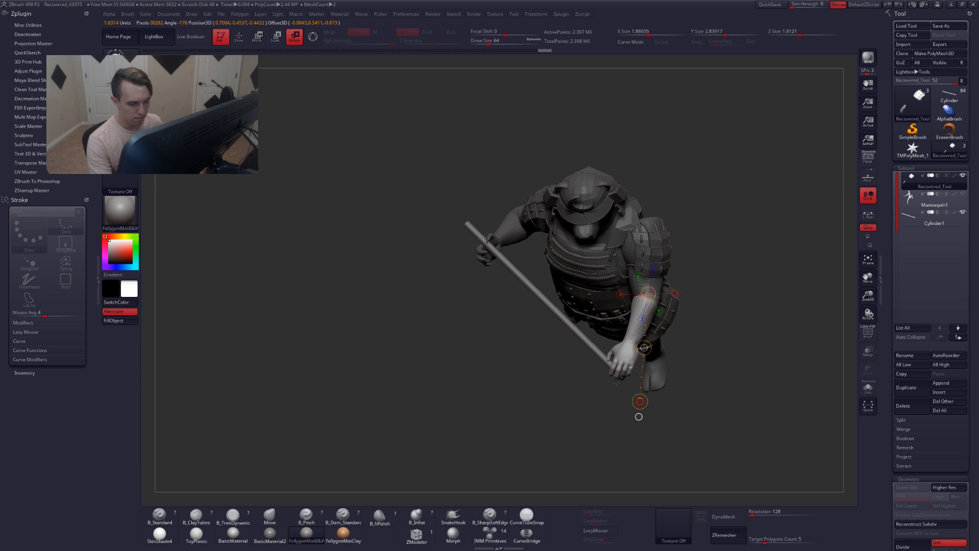
key("q")
right_click_drag(616, 382, 635, 339)
Refine the arm's rotation with a new Transpose line to settle the hand on the staff
key("b")
key("m")
key("v")
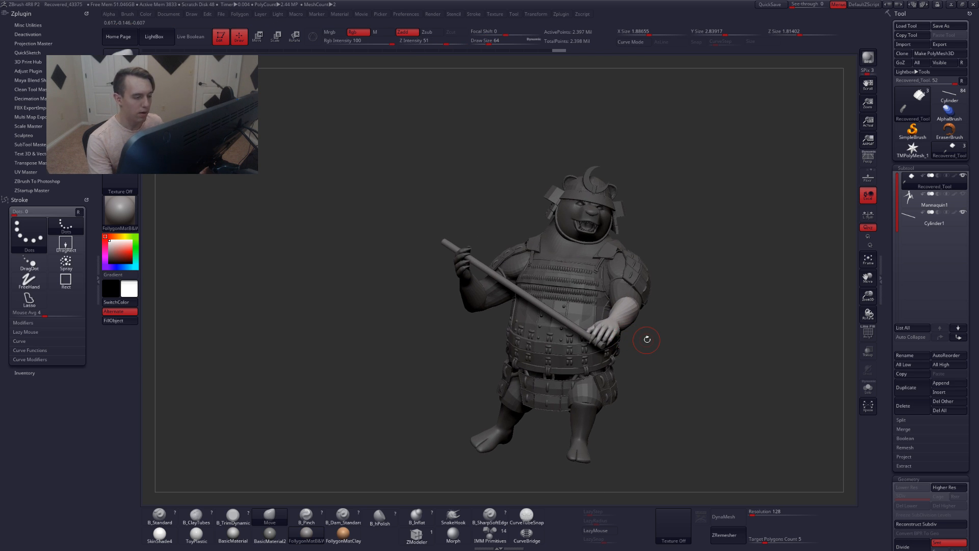
right_click_drag(646, 339, 622, 353)
mouse_move(619, 326)
right_mouse_down()
mouse_move(632, 337)
mouse_move(605, 388)
mouse_move(615, 331)
right_mouse_up()
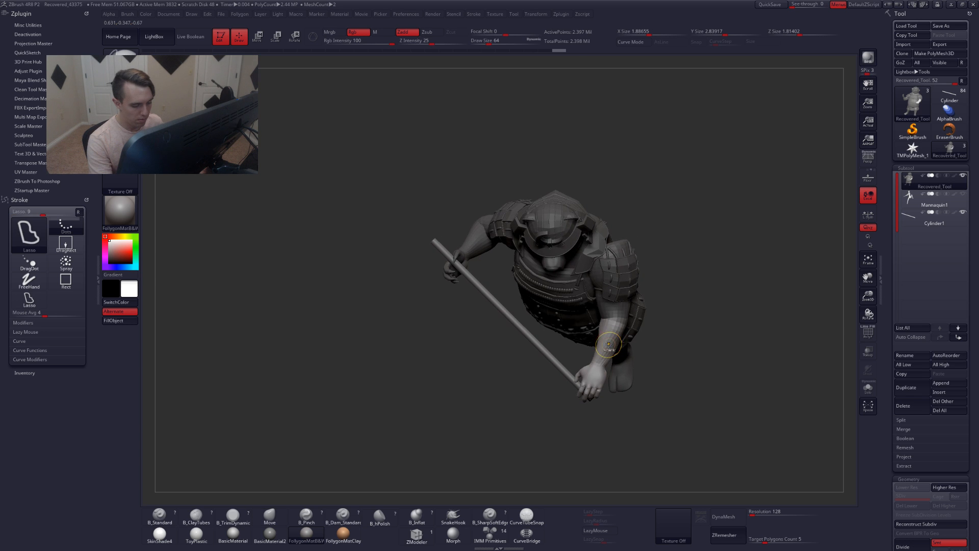
left_click(647, 333, "ctrl")
left_click(646, 340, "ctrl")
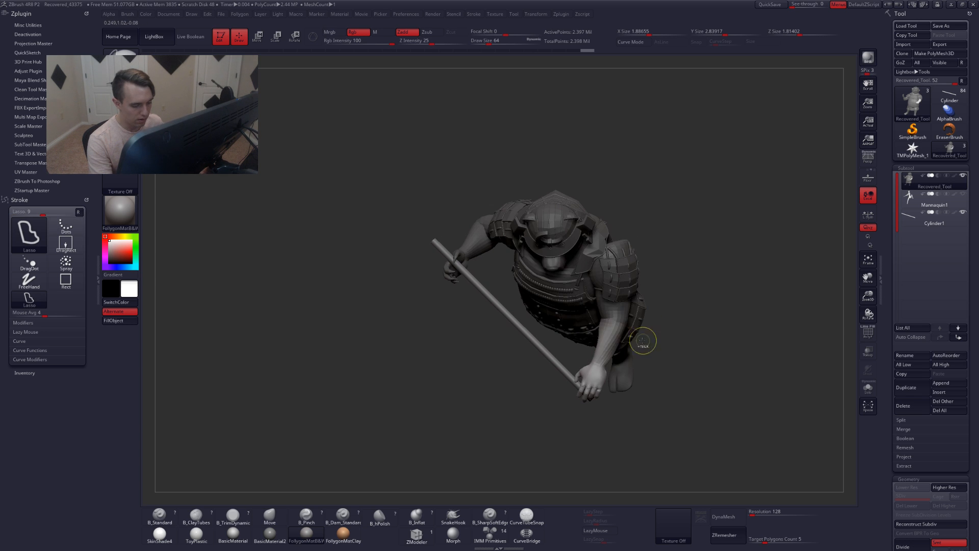
key("r")
mouse_move(607, 422)
left_mouse_down()
mouse_move(592, 419)
mouse_move(595, 352)
mouse_move(649, 332)
mouse_move(658, 332)
mouse_move(657, 347)
mouse_move(702, 344)
left_mouse_up()
key("q")
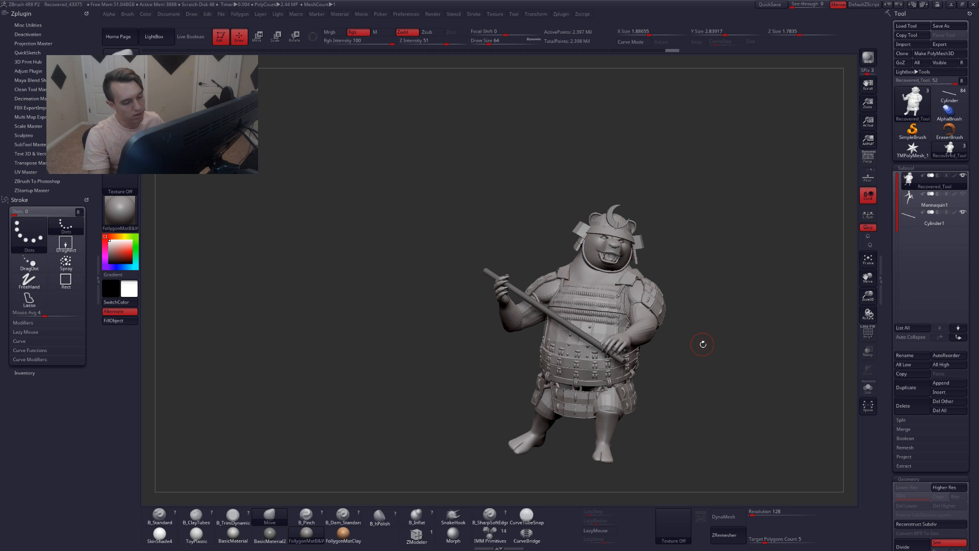
mouse_move(702, 344)
left_mouse_down()
mouse_move(624, 351)
mouse_move(624, 332)
mouse_move(527, 324)
mouse_move(548, 315)
mouse_move(521, 326)
mouse_move(521, 309)
left_mouse_up()
Nudge the forearm with the Transpose move line to align the grip with the staff
key("space")
left_click(520, 307)
key("w")
left_click(521, 317, "ctrl")
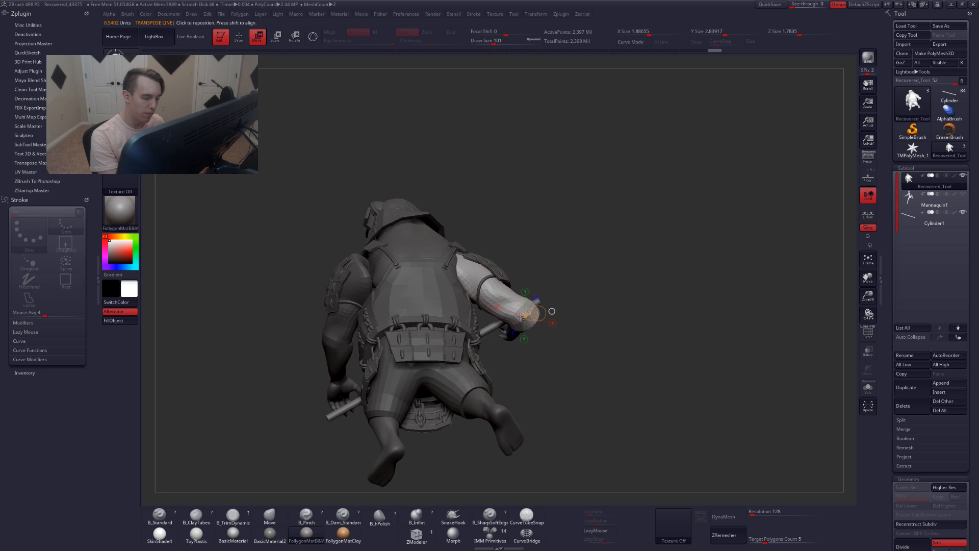
key("q")
key("space")
left_click(521, 314)
mouse_move(528, 317)
right_mouse_down()
mouse_move(518, 320)
mouse_move(529, 307)
right_mouse_up()
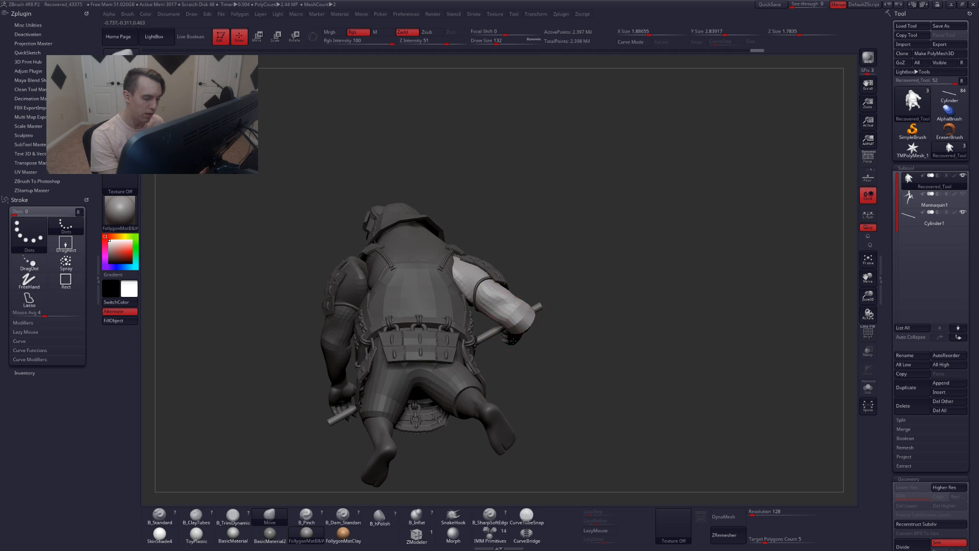
mouse_move(512, 339)
right_mouse_down()
mouse_move(520, 306)
mouse_move(510, 315)
mouse_move(619, 367)
mouse_move(627, 326)
mouse_move(647, 329)
right_mouse_up()
key("space")
left_click(504, 322)
left_click_drag(648, 334, 661, 349, "ctrl")
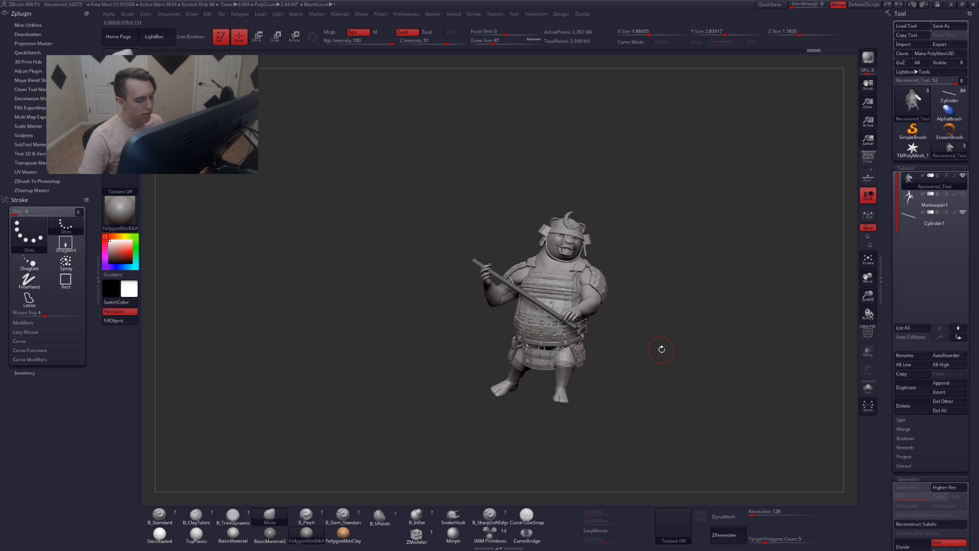
Orbit around the character and hide the staff subtool to check the pose without it
right_click_drag(556, 244, 544, 287, "ctrl")
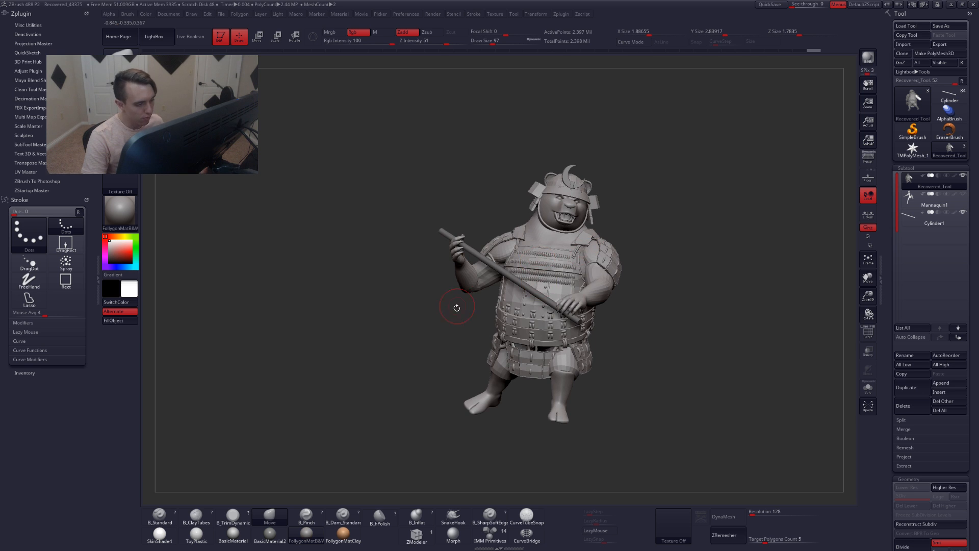
right_click_drag(496, 308, 465, 295, "alt")
right_click_drag(594, 326, 564, 247)
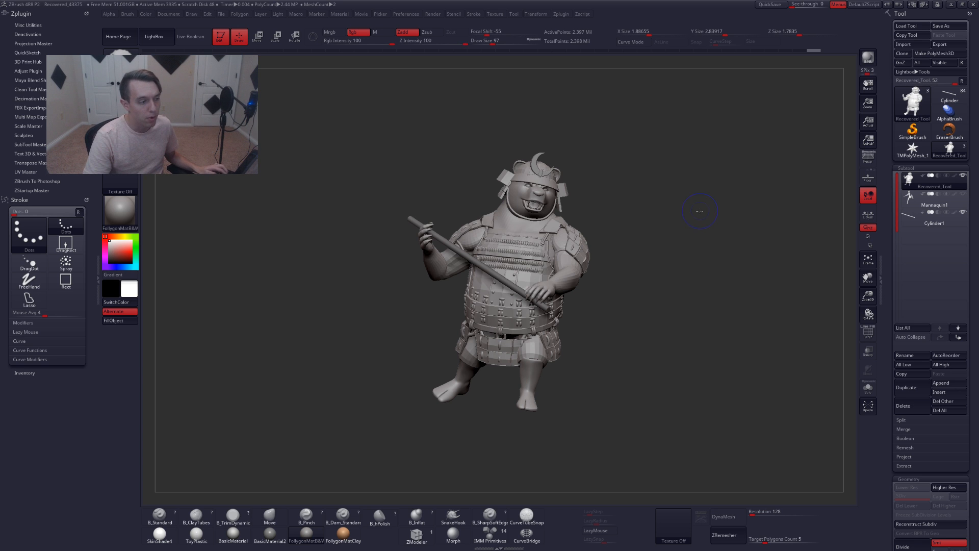
left_click(905, 218)
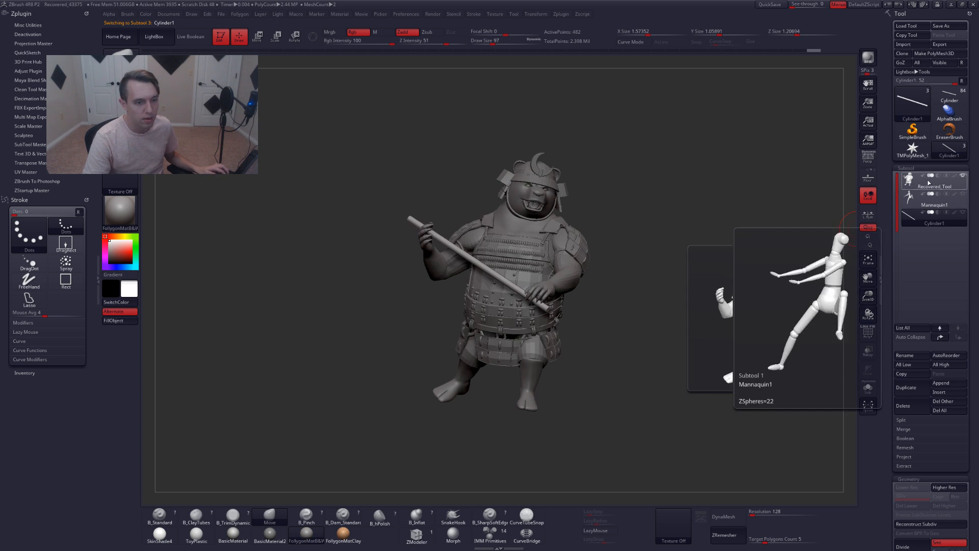
left_click(912, 182)
left_click(962, 212)
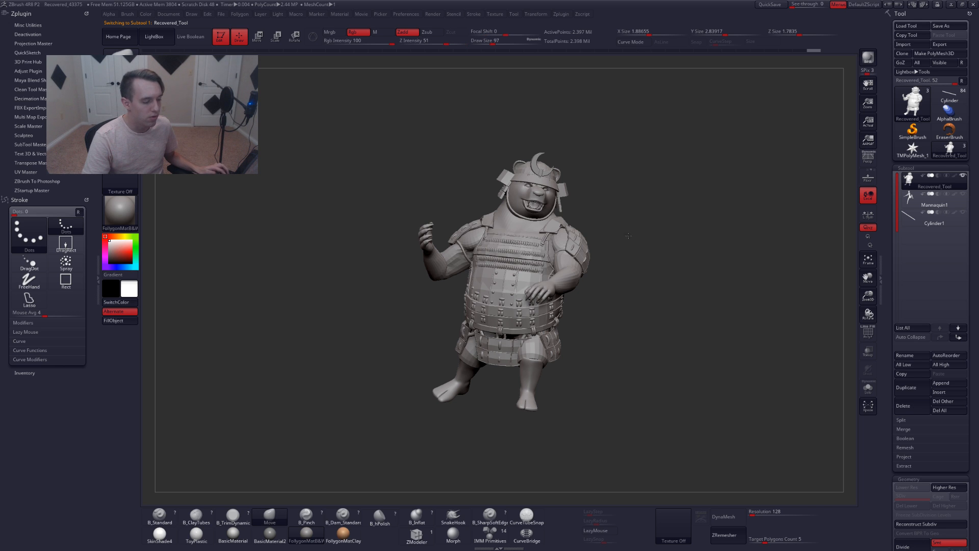
left_click_drag(652, 249, 625, 233)
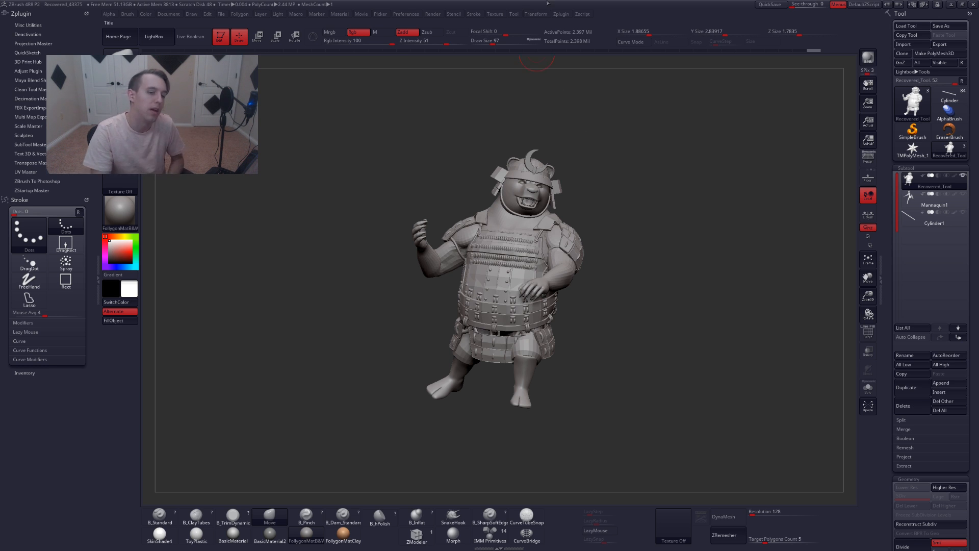
Delete the mannequin and staff subtools, confirming each deletion
left_click(933, 202)
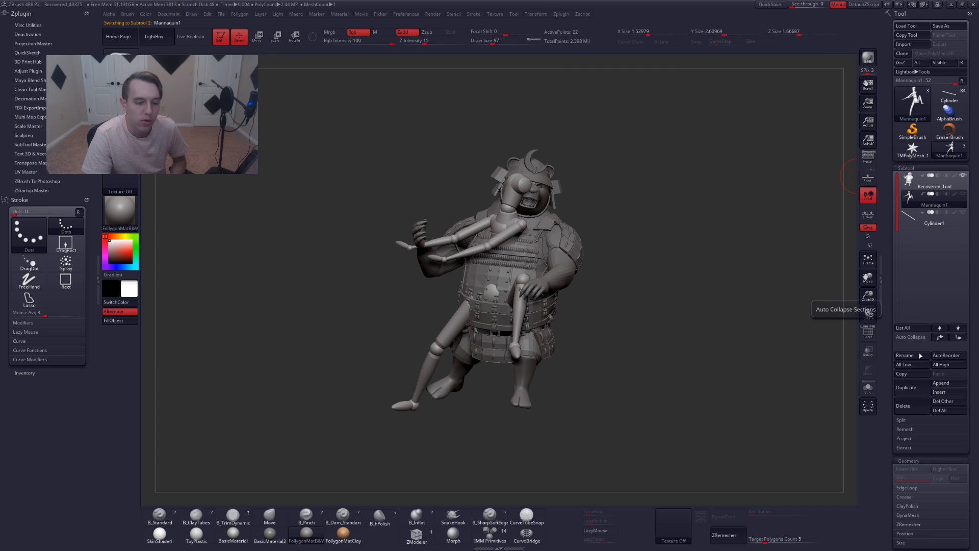
left_click(908, 406)
left_click(900, 424)
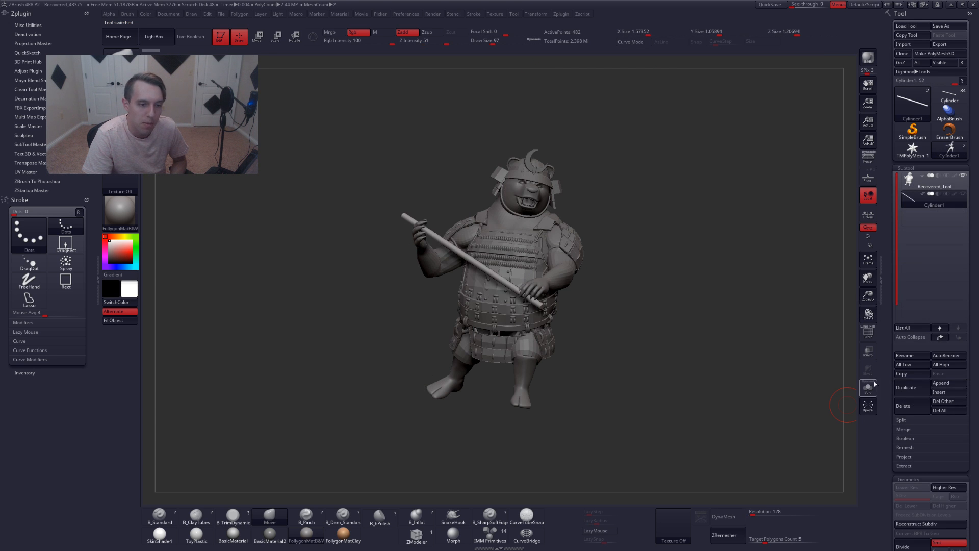
left_click(909, 408)
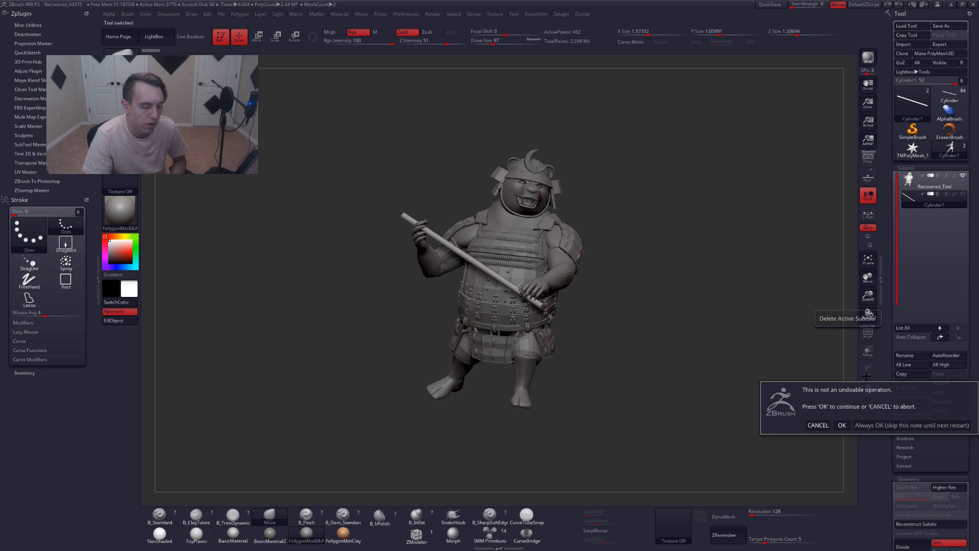
left_click(841, 425)
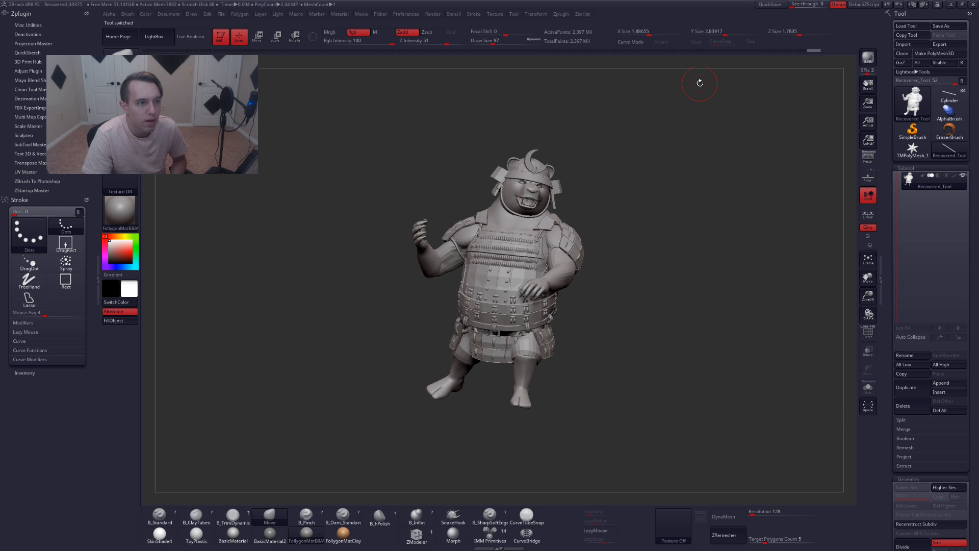
Quick-save the file and transfer the pose back to the original subtools with Transpose Master's TPose to SubT
left_click(771, 5)
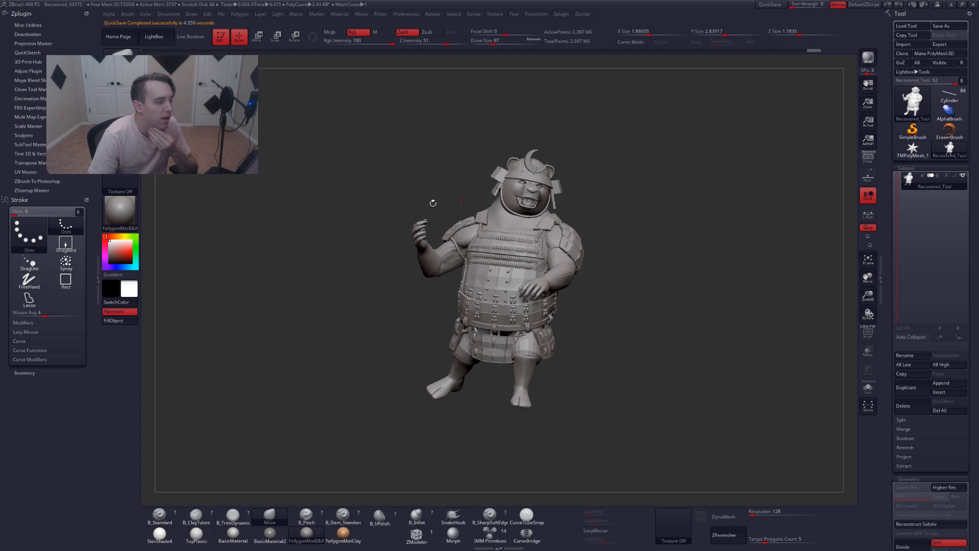
left_click(48, 163)
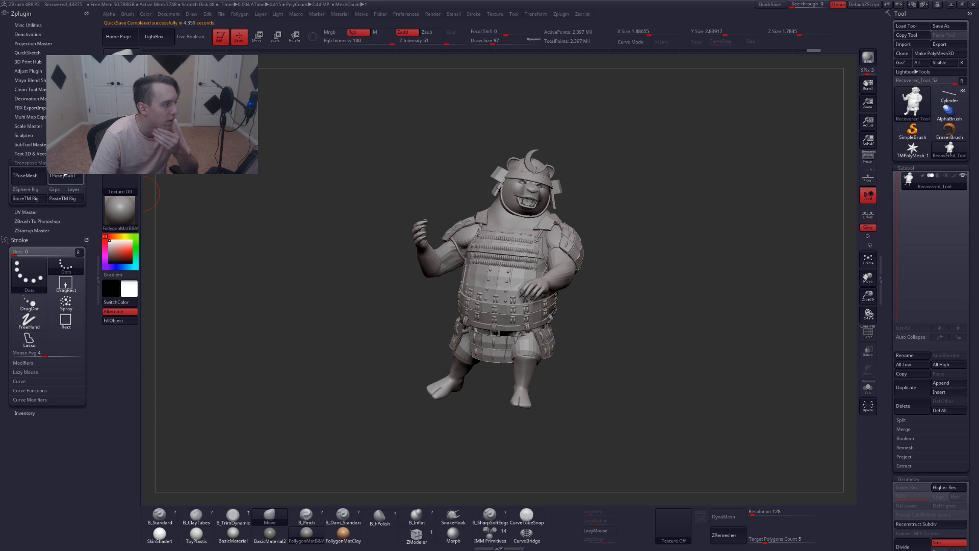
left_click(66, 175)
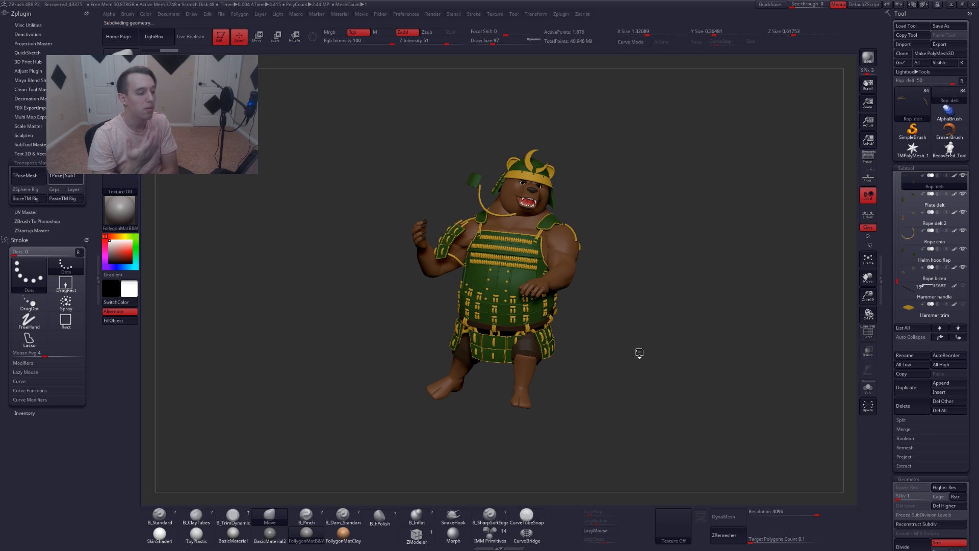
Browse through the subtool list and inspect the posed, textured character from several angles
key("Down")
key("Down")
key("Down")
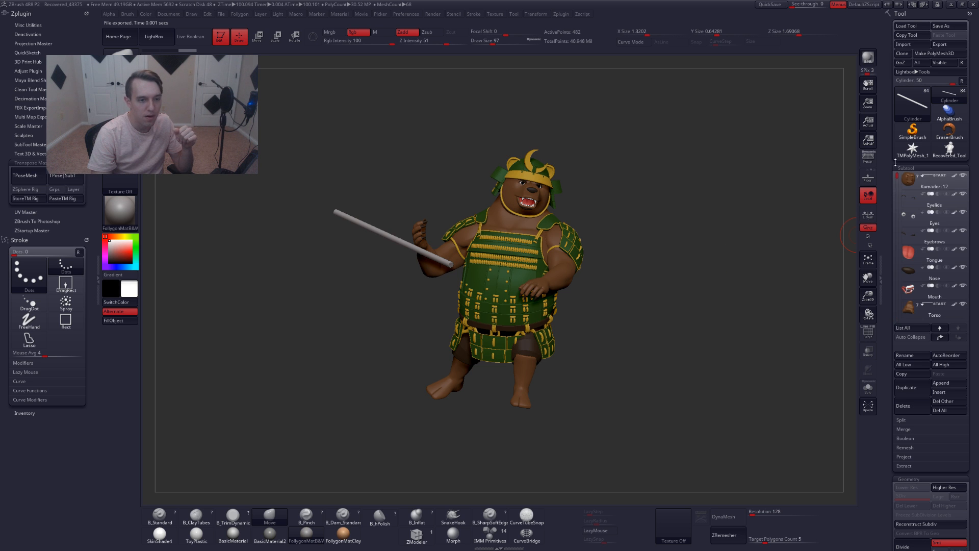
left_click(929, 182)
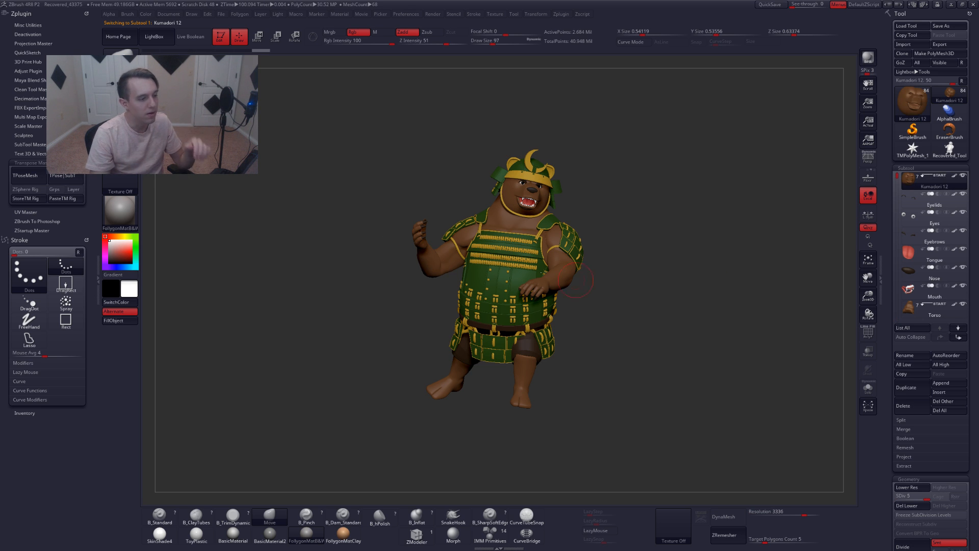
mouse_move(476, 270)
right_mouse_down()
mouse_move(556, 283)
mouse_move(543, 250)
mouse_move(525, 249)
mouse_move(525, 264)
mouse_move(542, 273)
right_mouse_up()
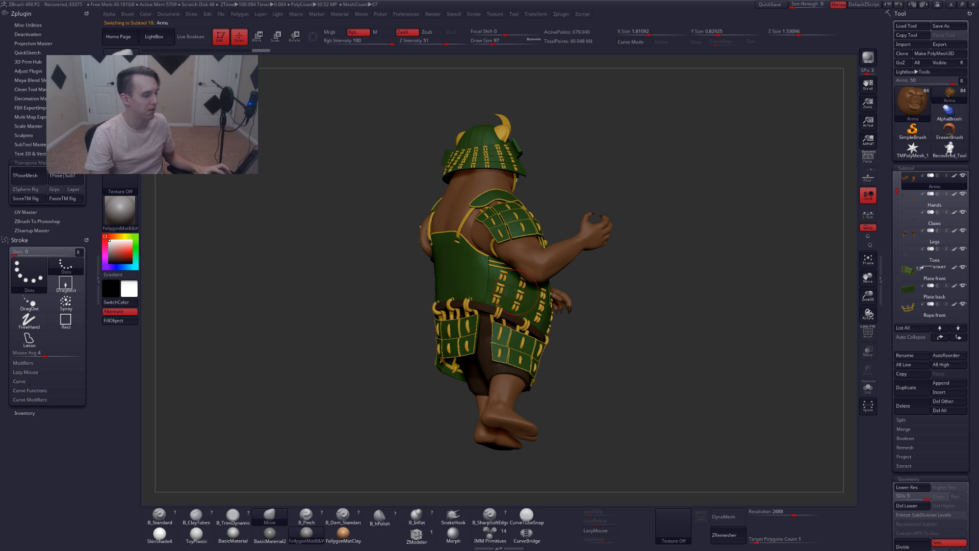
right_click_drag(519, 292, 290, 96)
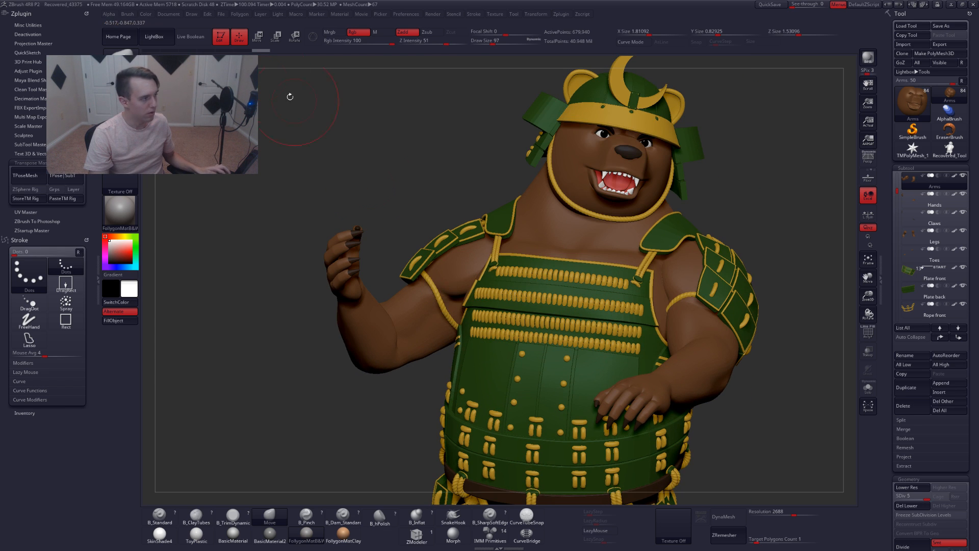
Scrub backward and forward through the undo history to compare the arm poses
left_click(190, 36)
right_click_drag(406, 216, 455, 265)
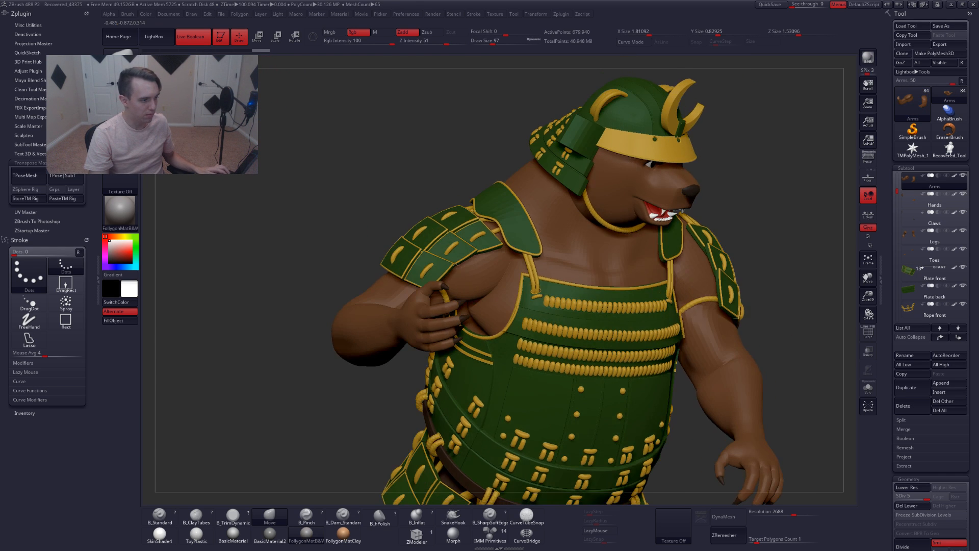
left_click(199, 37)
right_click_drag(352, 133, 384, 217)
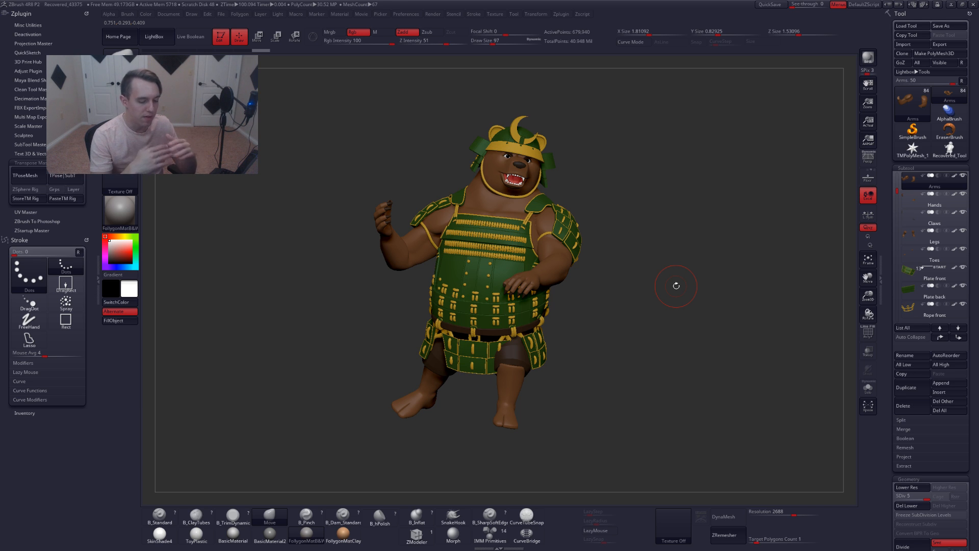
Select the body plate subtool and inspect it solo with polygroup frames shown
left_click(475, 216, "alt")
key("alt+s")
key("shift+f")
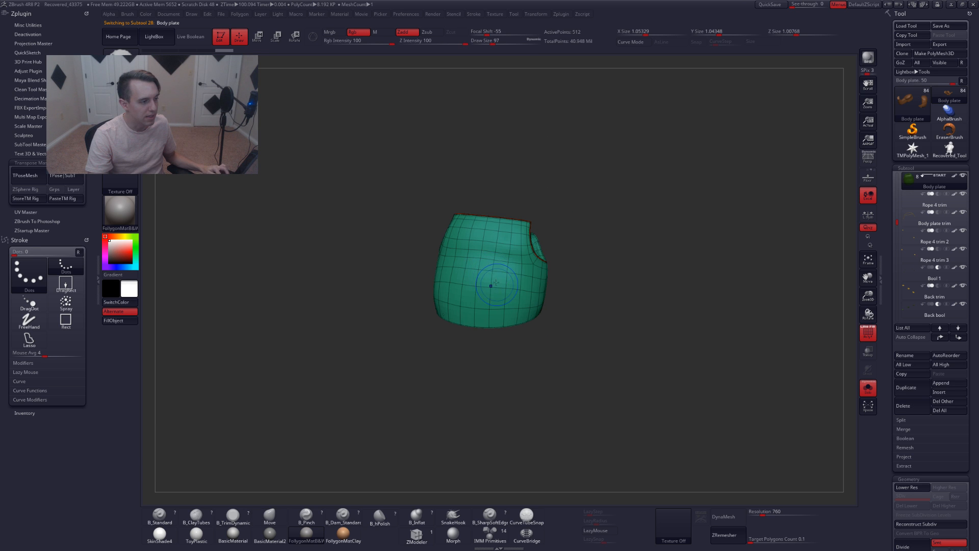
mouse_move(569, 323)
left_mouse_down()
mouse_move(632, 327)
mouse_move(566, 324)
left_mouse_up()
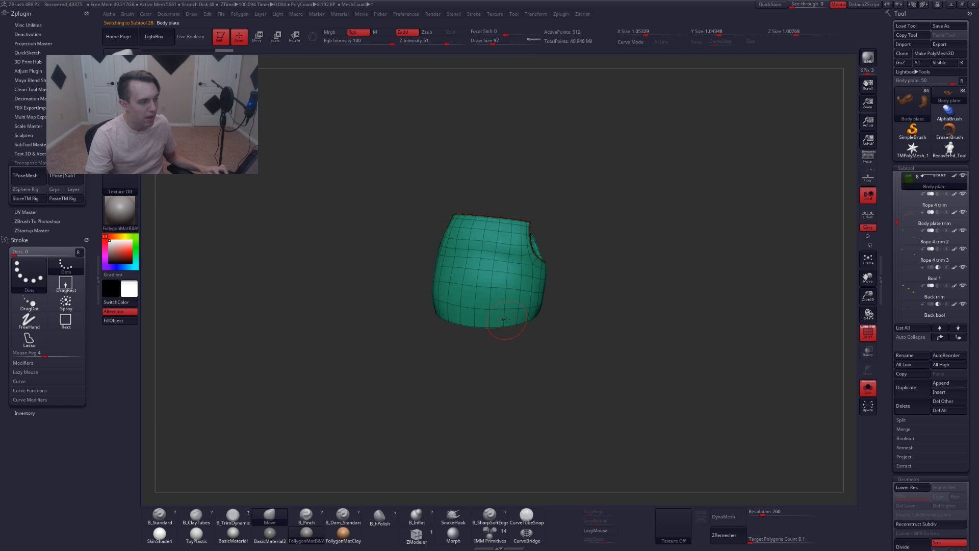
key("alt+s")
key("shift+f")
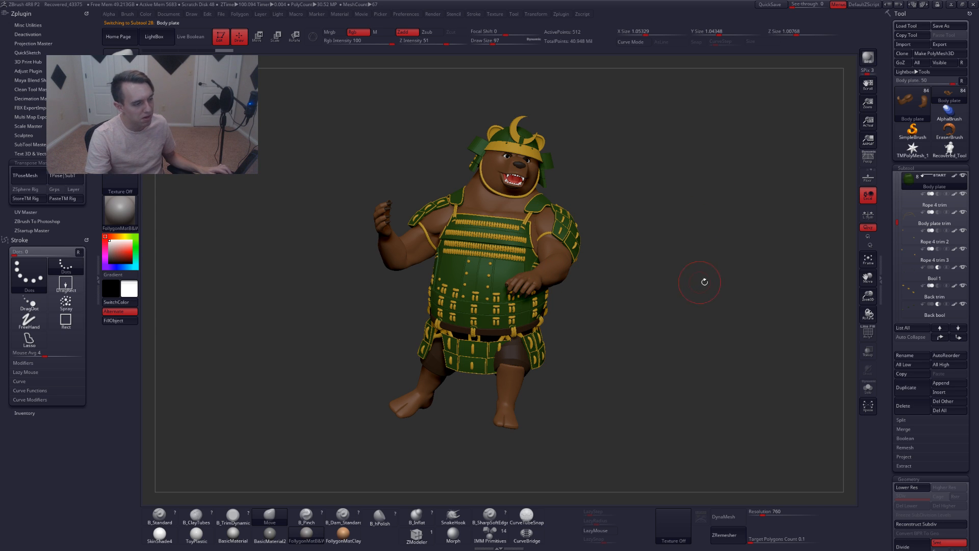
left_click_drag(675, 255, 673, 282)
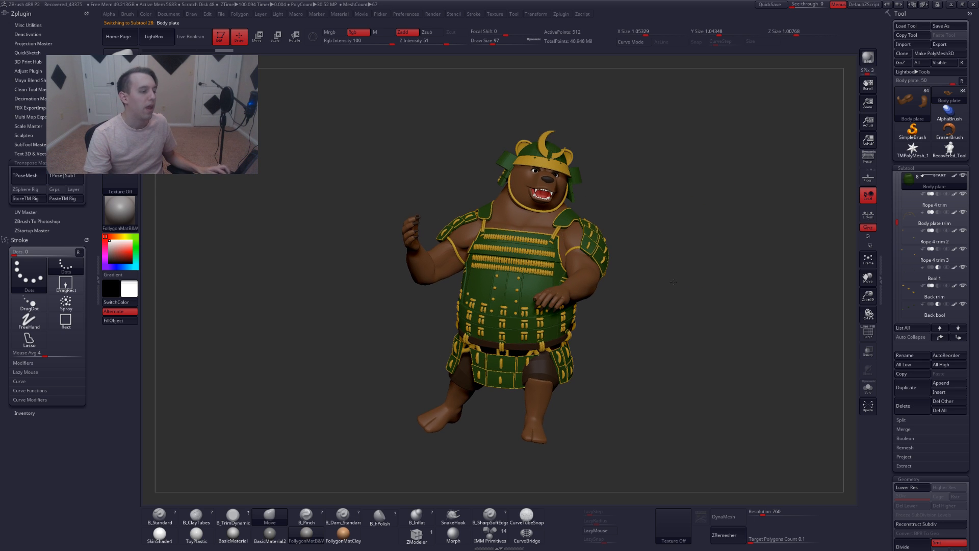